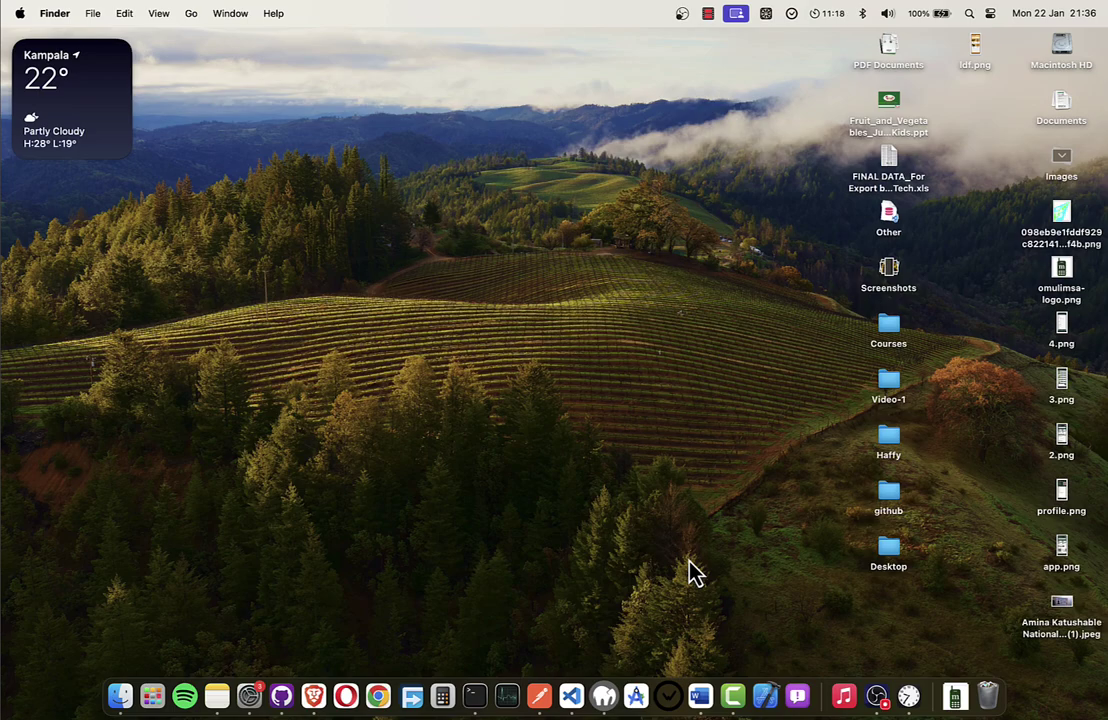
Cycle through desktop Spaces to the full-screen Postman window showing the Inveto-track collection.
{"action": "key", "text": "ctrl+Left"}
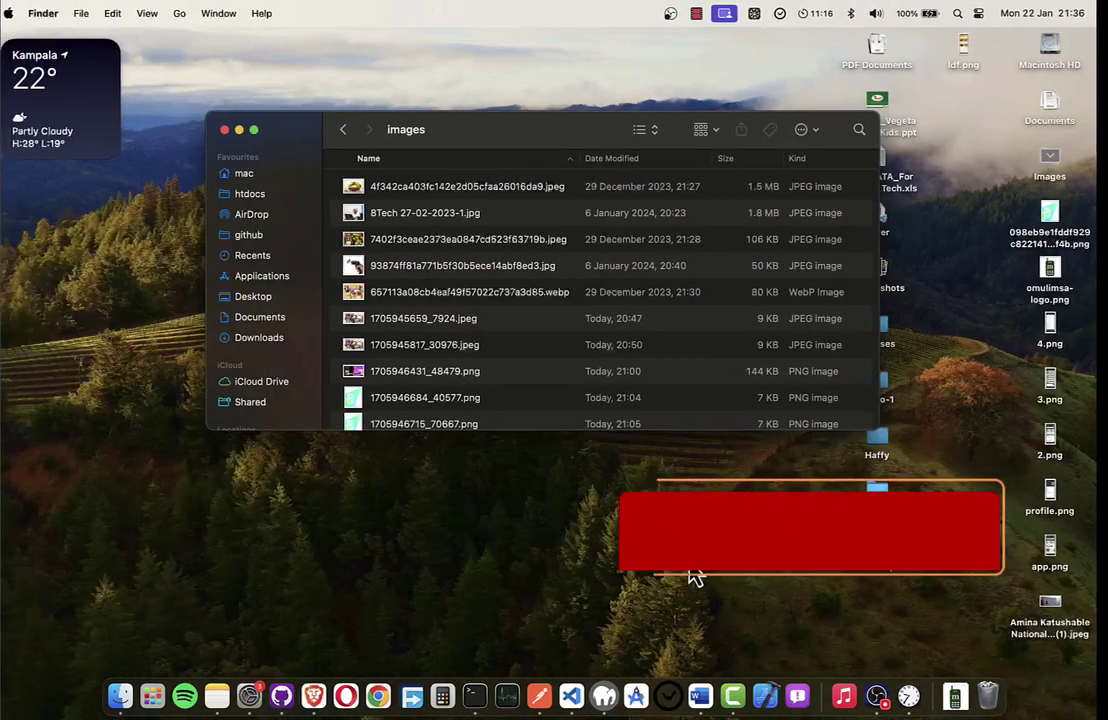
{"action": "key", "text": "ctrl+Right"}
{"action": "key", "text": "ctrl+Left"}
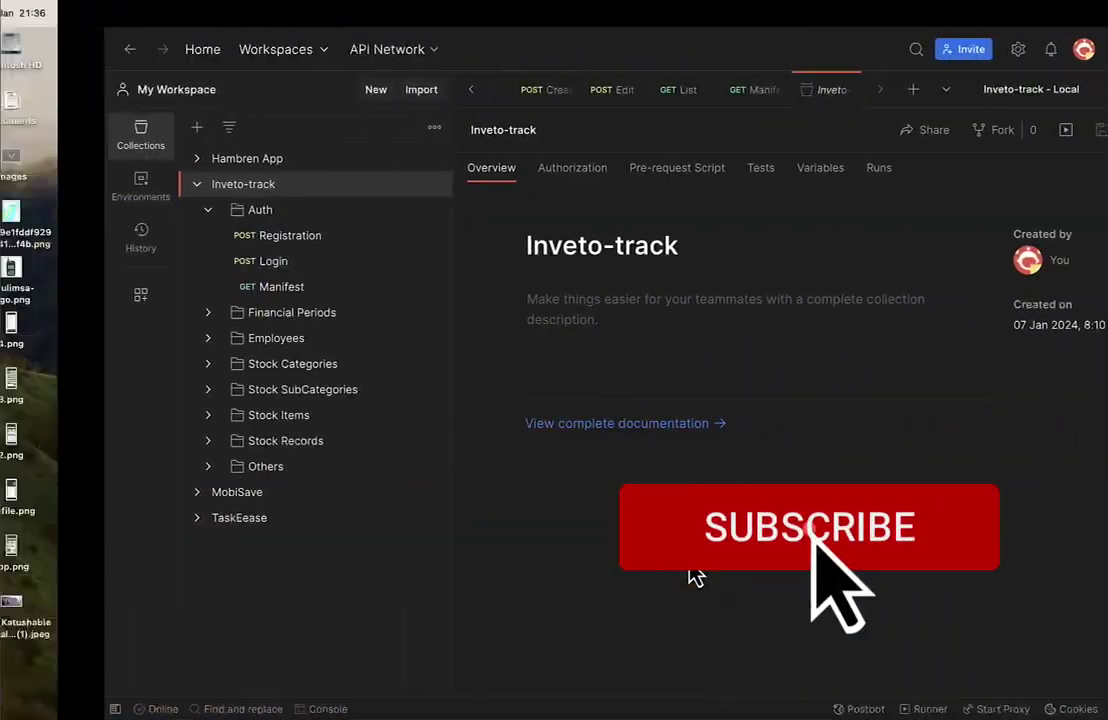
{"action": "key", "text": "ctrl+Right"}
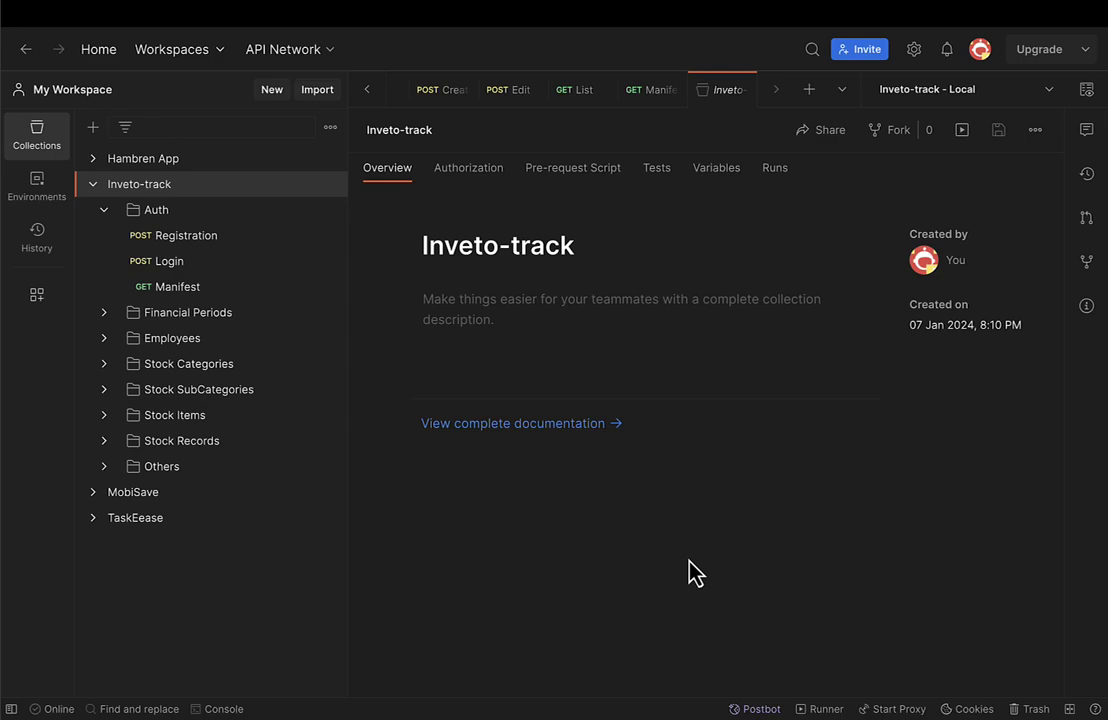
{"action": "key", "text": "ctrl+Right"}
{"action": "key", "text": "ctrl+Right"}
{"action": "key", "text": "ctrl+Right"}
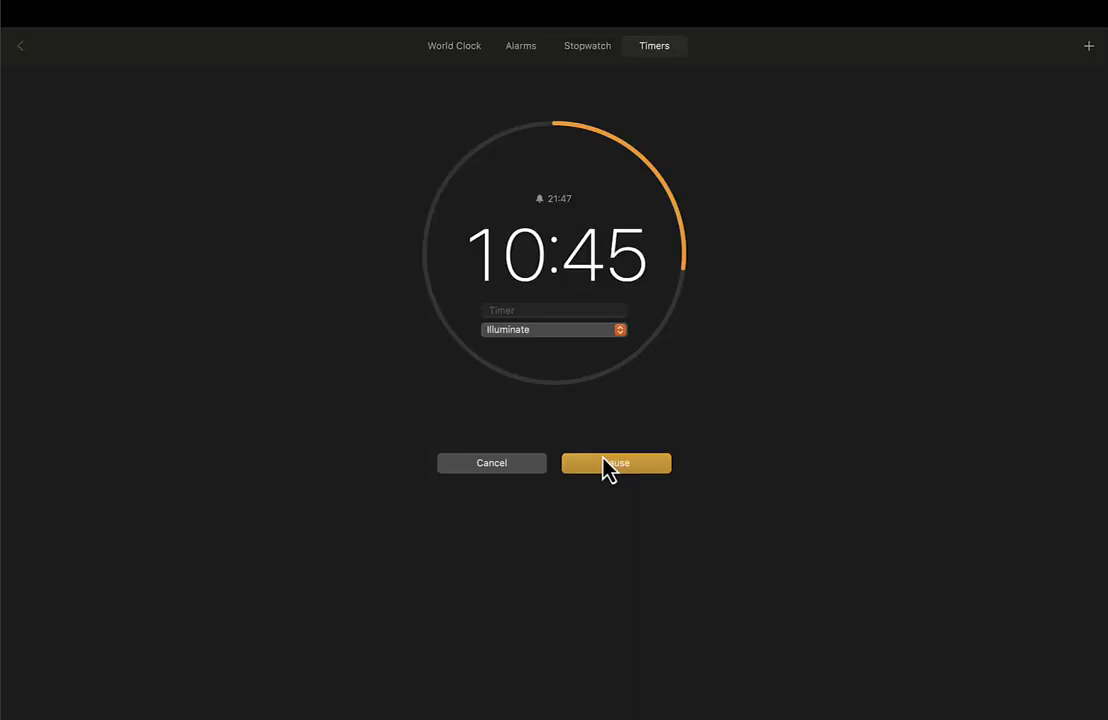
Cancel and restart the 40-minute Clock timer, then switch Spaces back to Postman.
{"action": "left_click", "coordinate": [490, 464]}
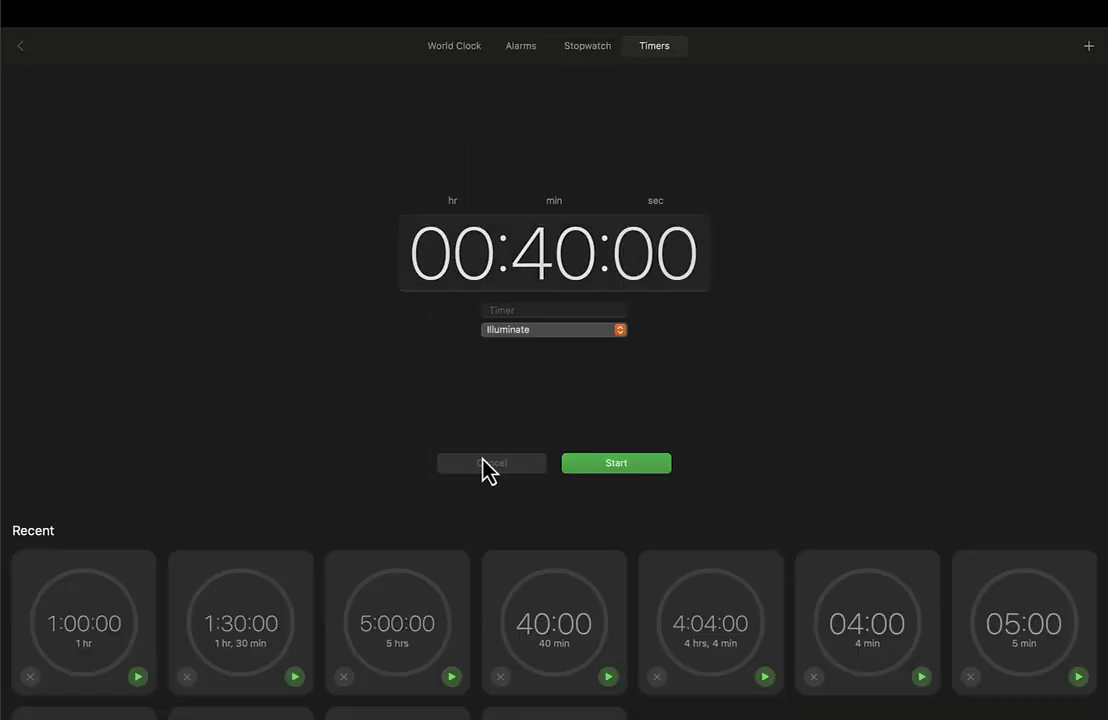
{"action": "left_click", "coordinate": [604, 468]}
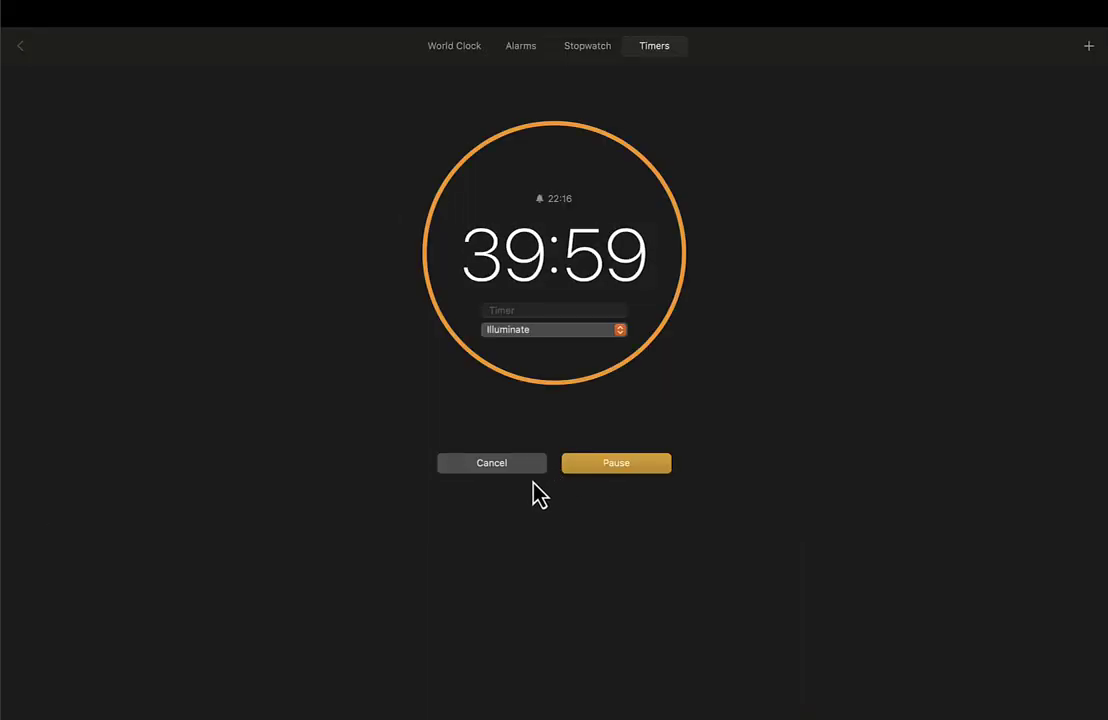
{"action": "key", "text": "ctrl+Left"}
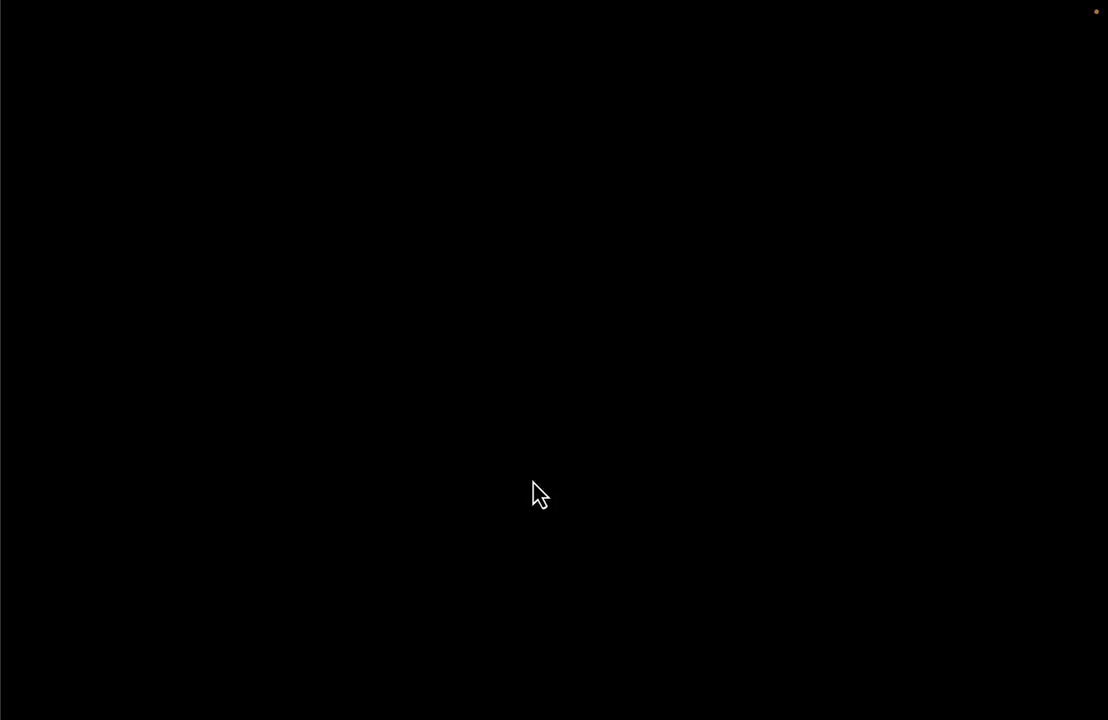
{"action": "key", "text": "ctrl+Left"}
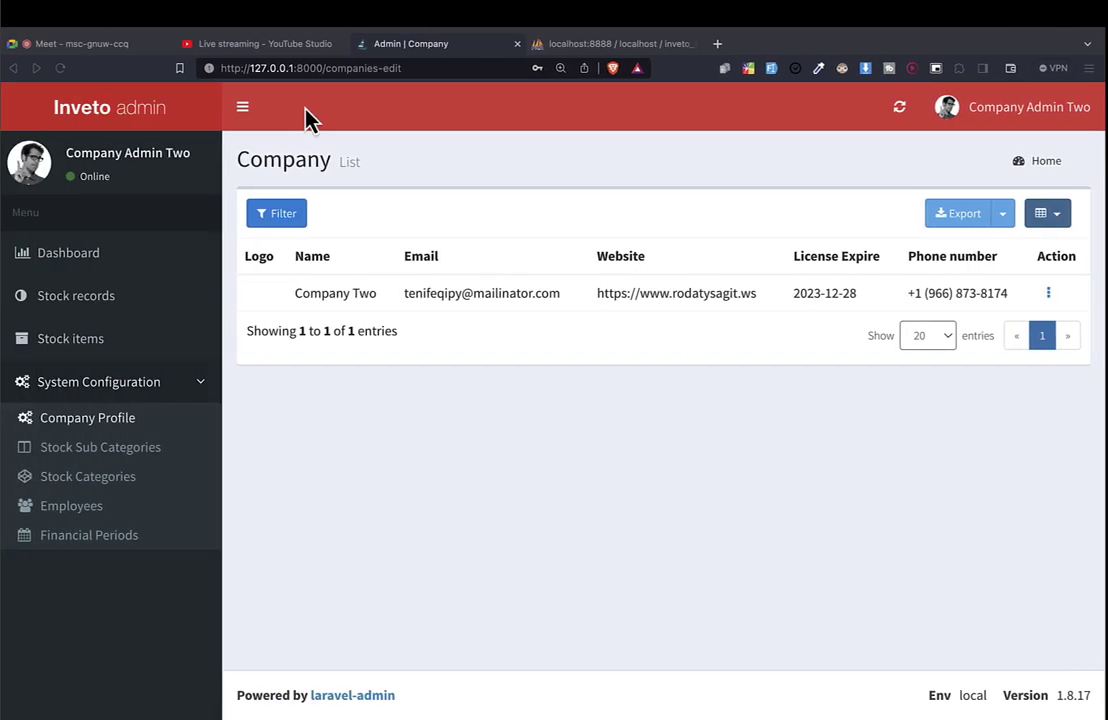
{"action": "left_click", "coordinate": [252, 44]}
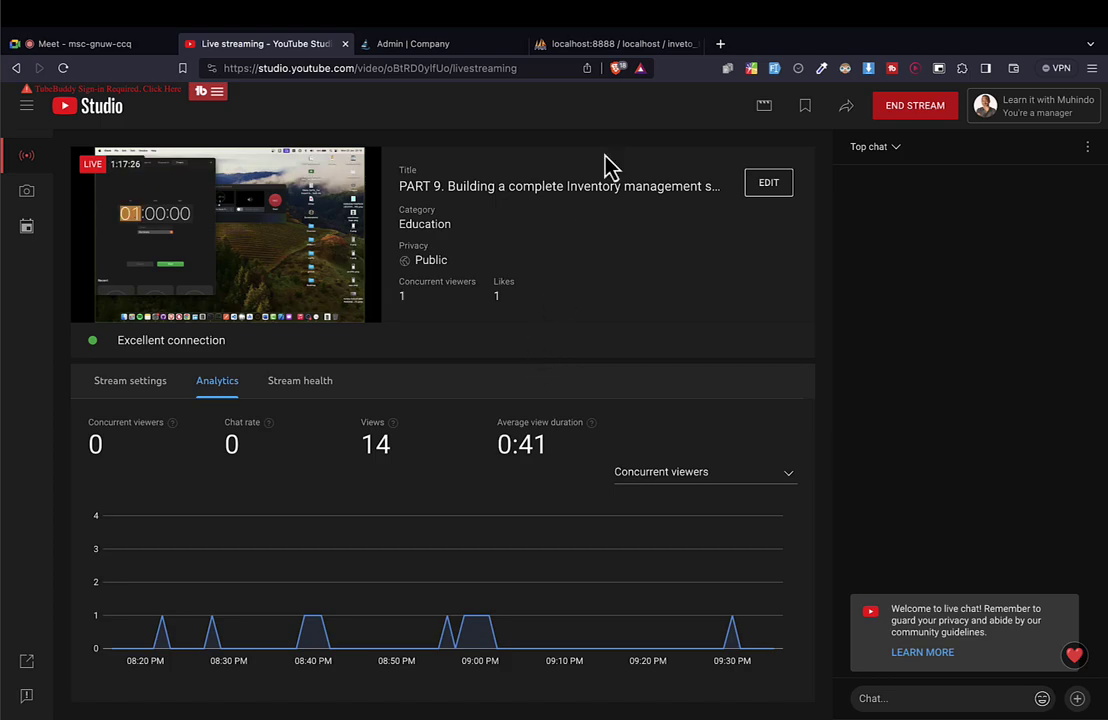
{"action": "key", "text": "ctrl+Left"}
{"action": "key", "text": "ctrl+Left"}
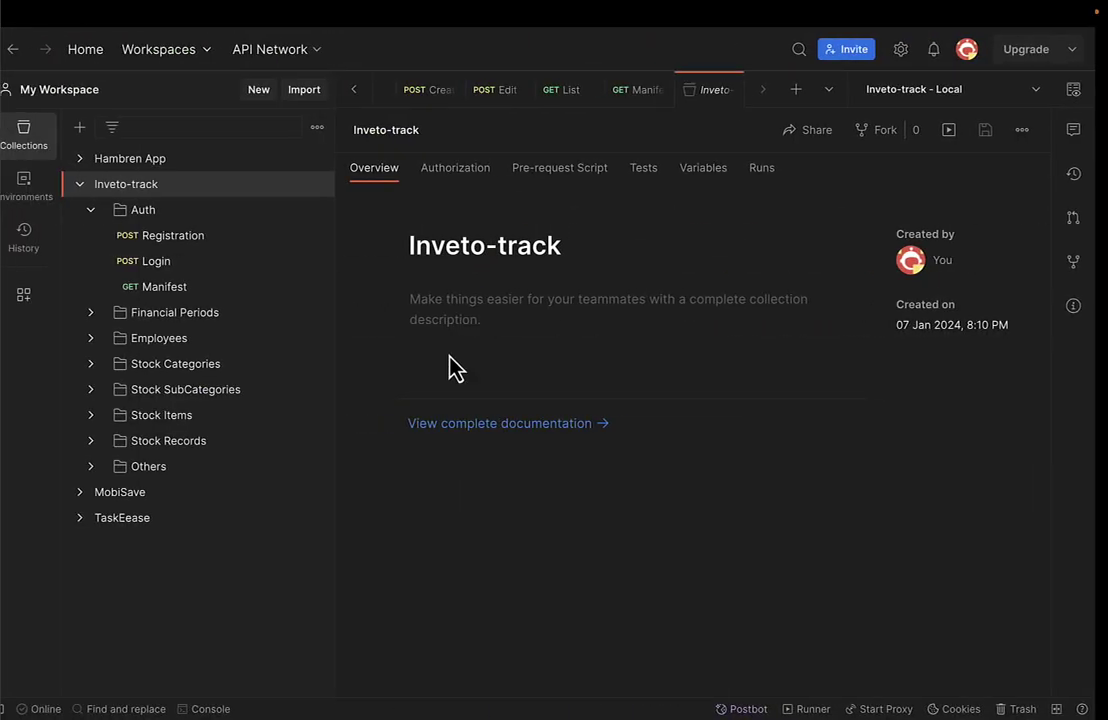
{"action": "key", "text": "ctrl+Right"}
{"action": "key", "text": "ctrl+Left"}
{"action": "key", "text": "ctrl+Left"}
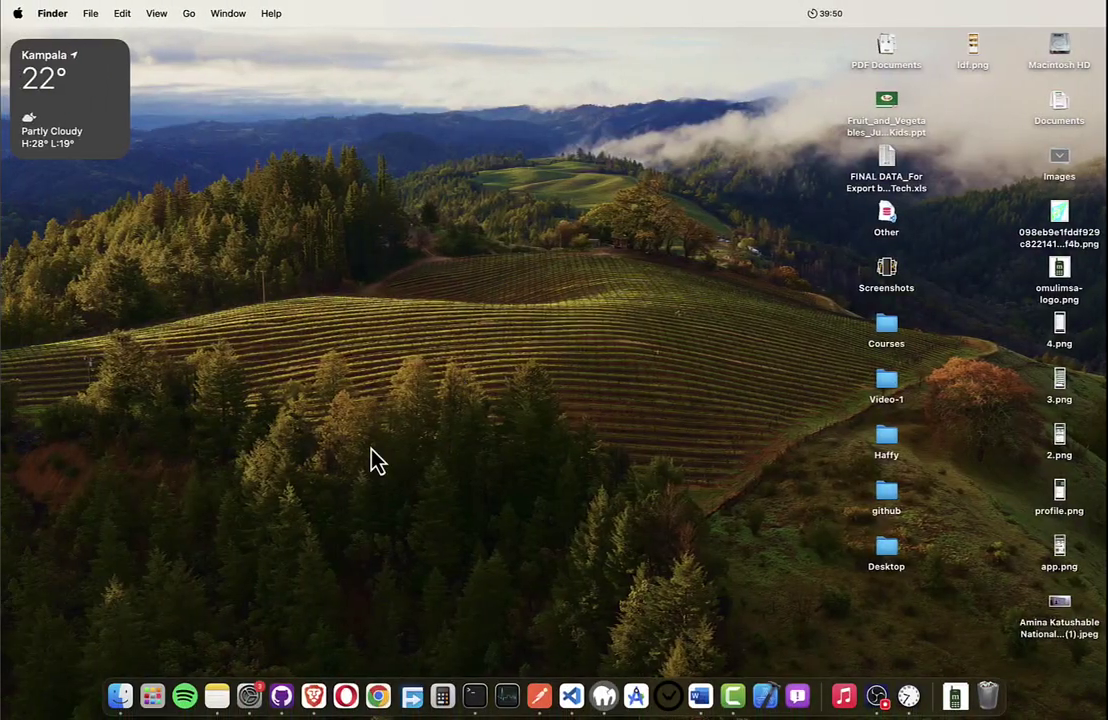
Switch GitHub Desktop to the inveto-track-web repository and fetch from origin.
{"action": "left_click", "coordinate": [282, 697]}
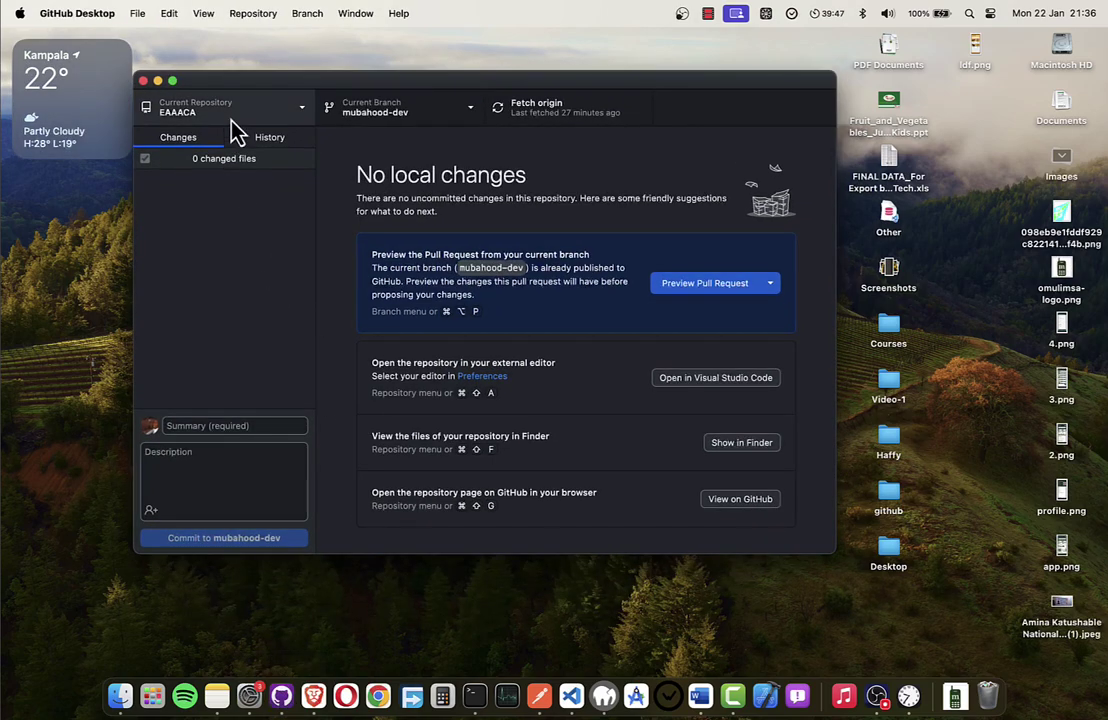
{"action": "left_click", "coordinate": [230, 119]}
{"action": "type", "text": "inveto"}
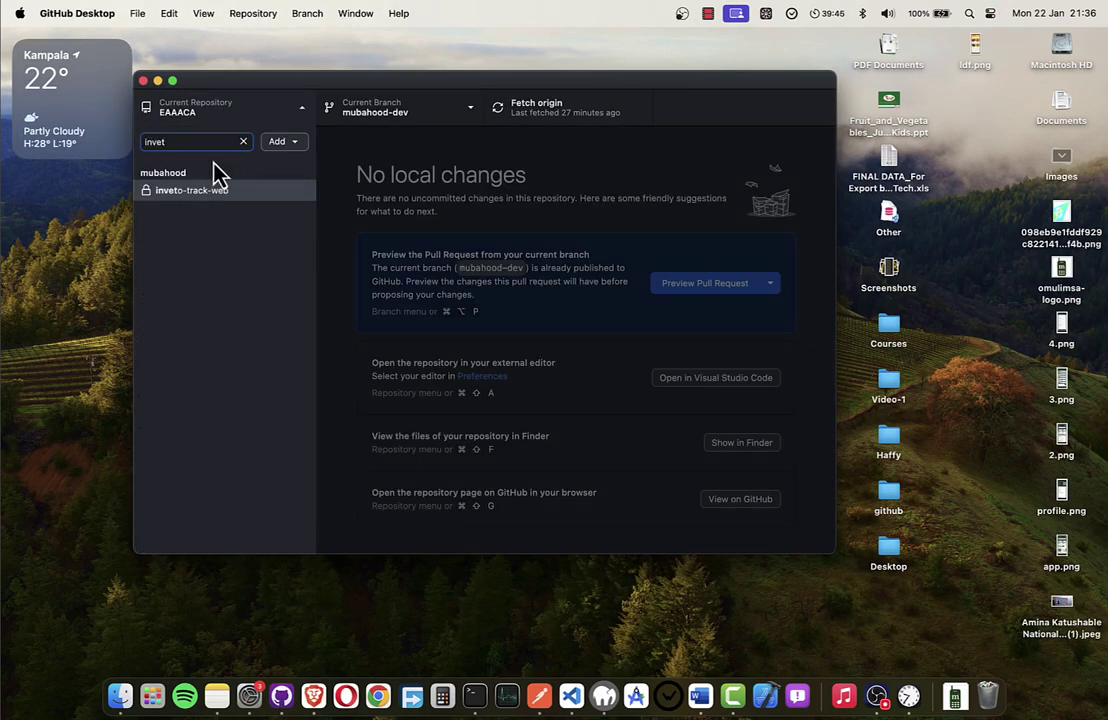
{"action": "left_click", "coordinate": [207, 187]}
{"action": "left_click", "coordinate": [505, 106]}
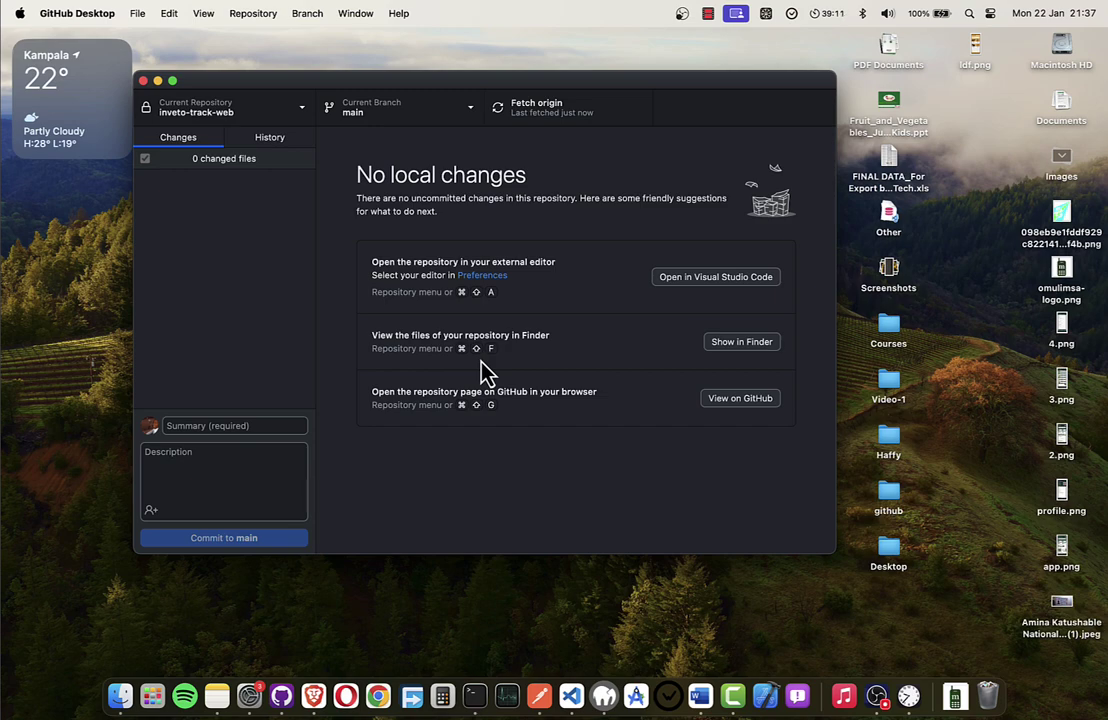
Open the inveto-track-web repository's page on GitHub via View on GitHub.
{"action": "left_click", "coordinate": [733, 696]}
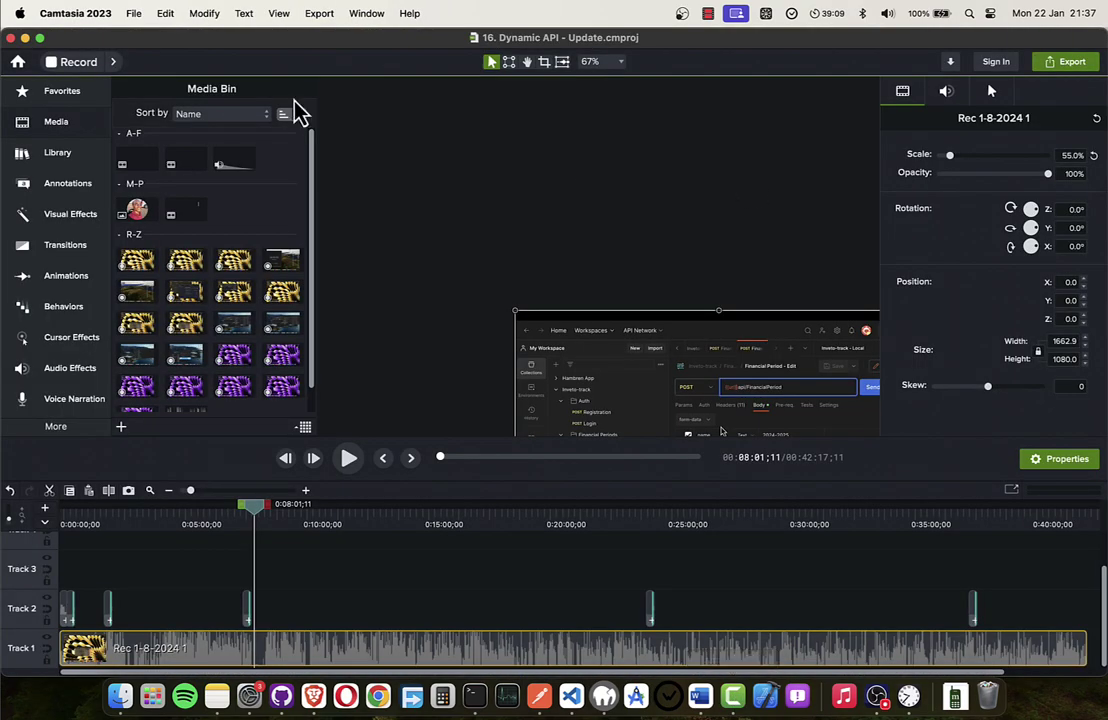
{"action": "left_click", "coordinate": [25, 37]}
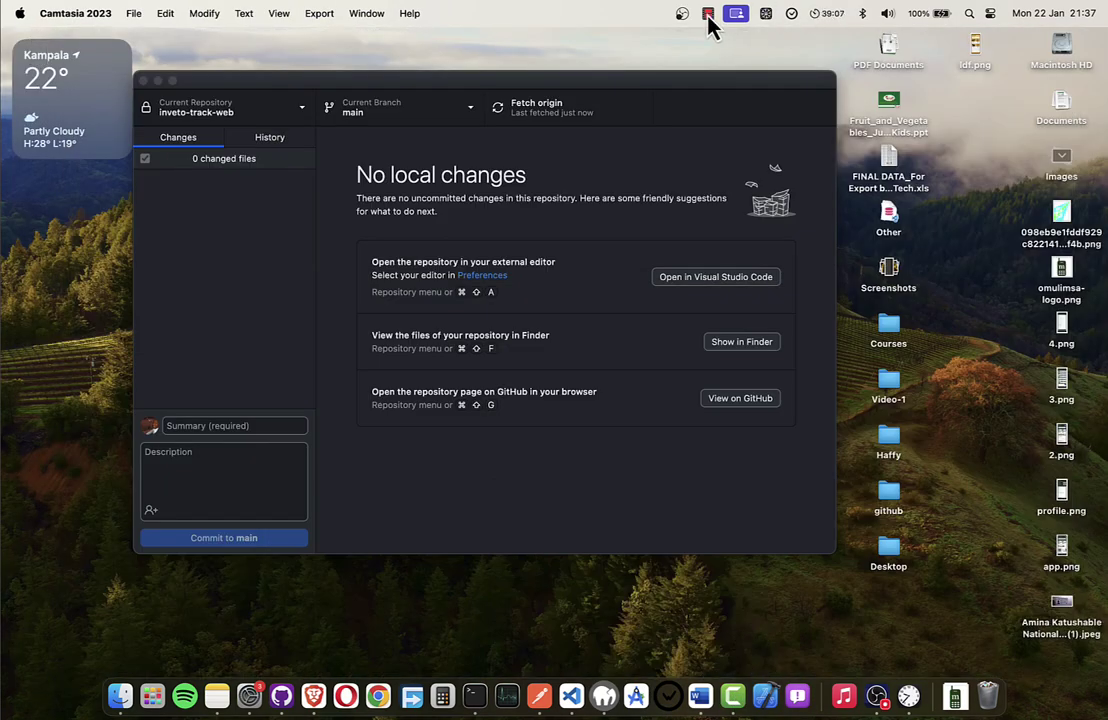
{"action": "left_click", "coordinate": [708, 16]}
{"action": "left_click", "coordinate": [218, 336]}
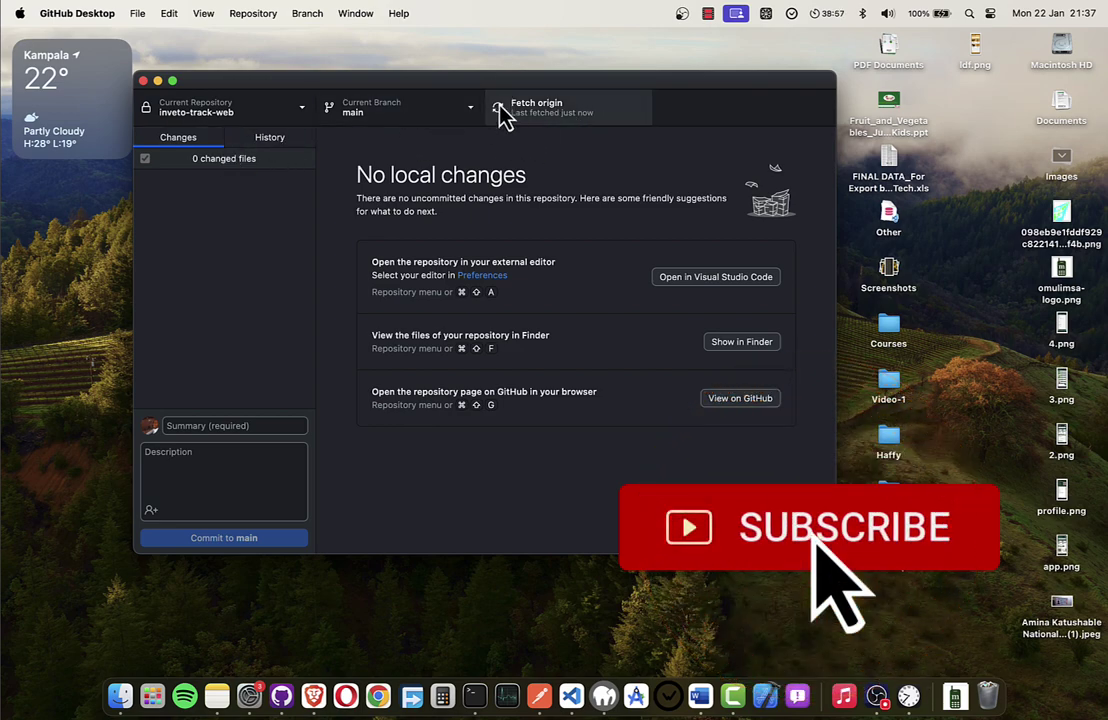
{"action": "right_click", "coordinate": [232, 122]}
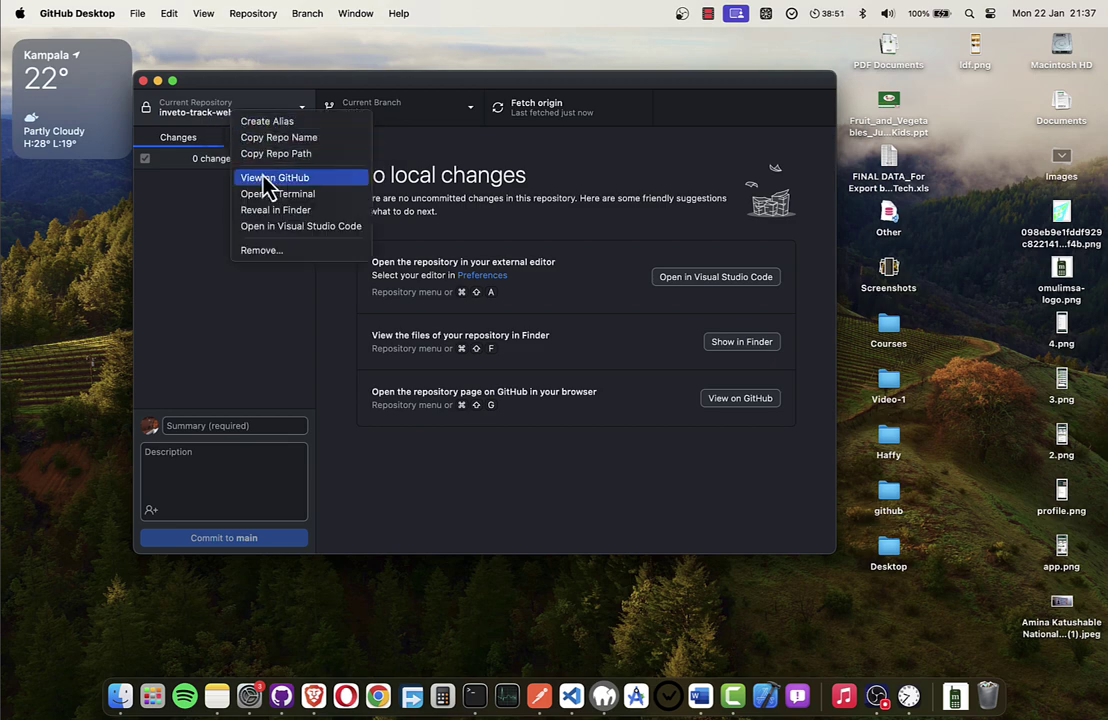
{"action": "left_click", "coordinate": [197, 165]}
{"action": "right_click", "coordinate": [222, 117]}
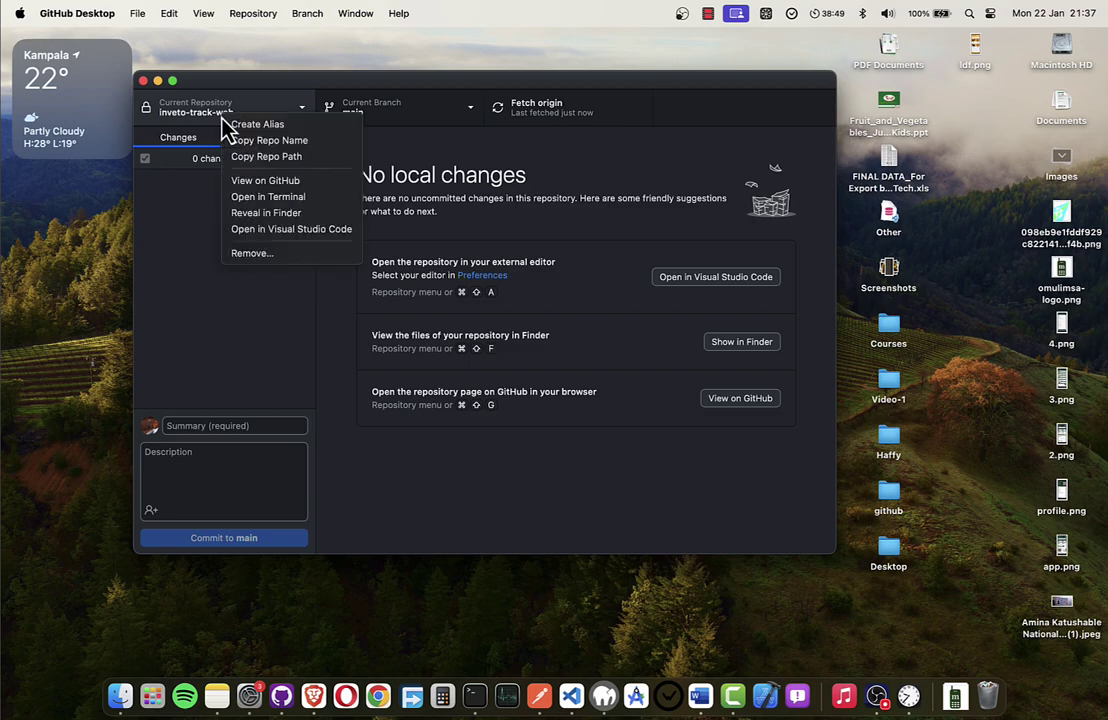
{"action": "left_click", "coordinate": [266, 186]}
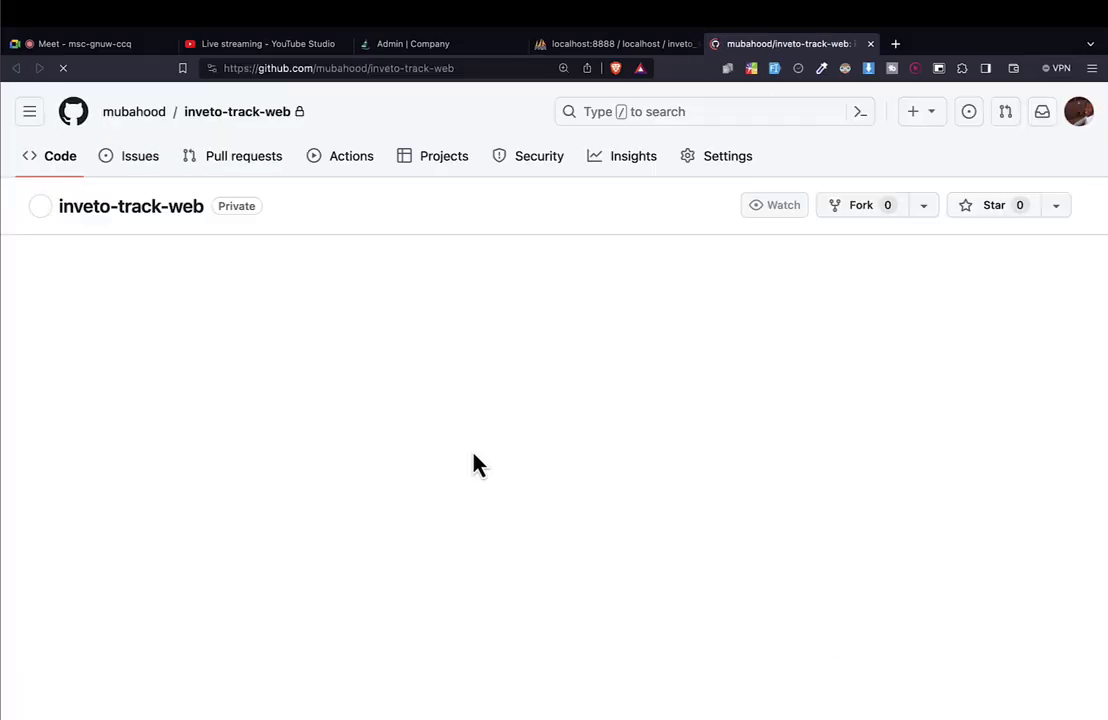
Check that inveto-track-web lists 12 commits, the latest titled 'completed'.
{"action": "scroll", "coordinate": [478, 463], "scroll_direction": "down", "scroll_amount": 10}
{"action": "scroll", "coordinate": [478, 463], "scroll_direction": "up", "scroll_amount": 10}
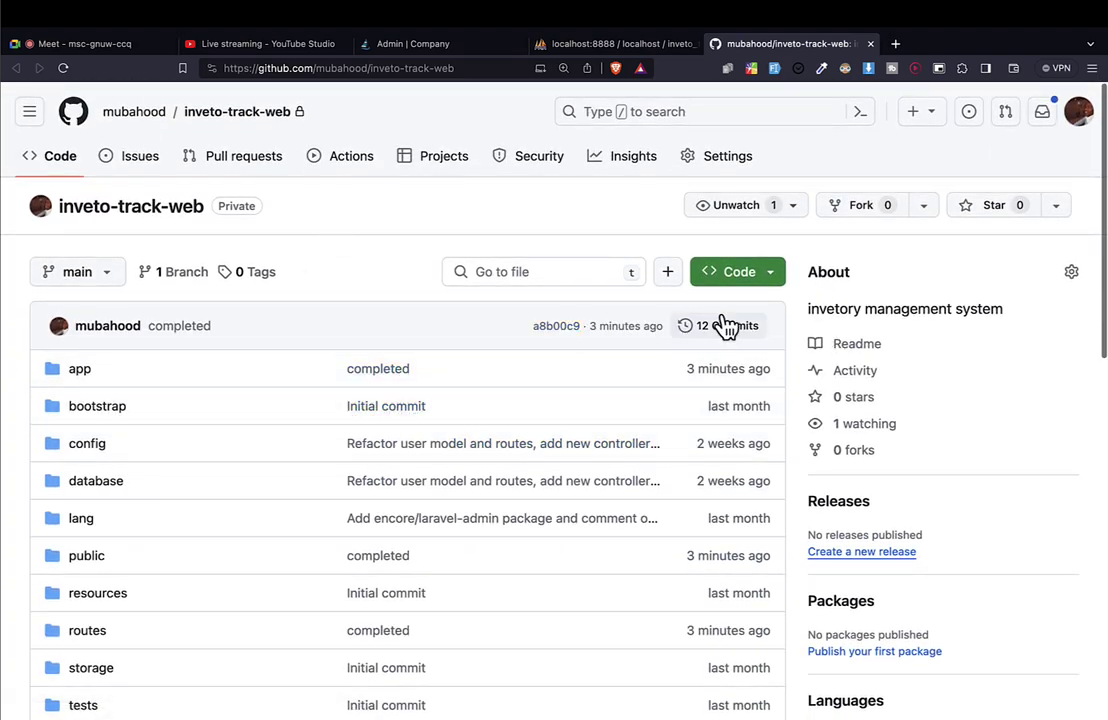
{"action": "key", "text": "ctrl+Right"}
{"action": "key", "text": "ctrl+Right"}
{"action": "key", "text": "ctrl+Right"}
{"action": "key", "text": "ctrl+Right"}
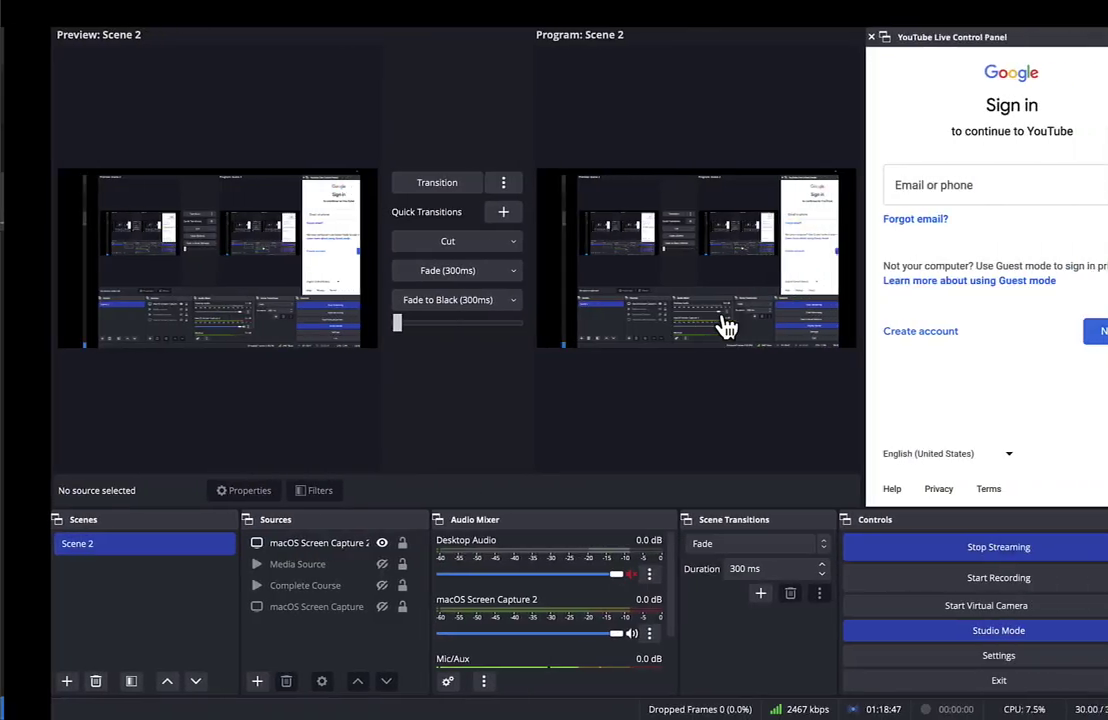
{"action": "key", "text": "ctrl+Right"}
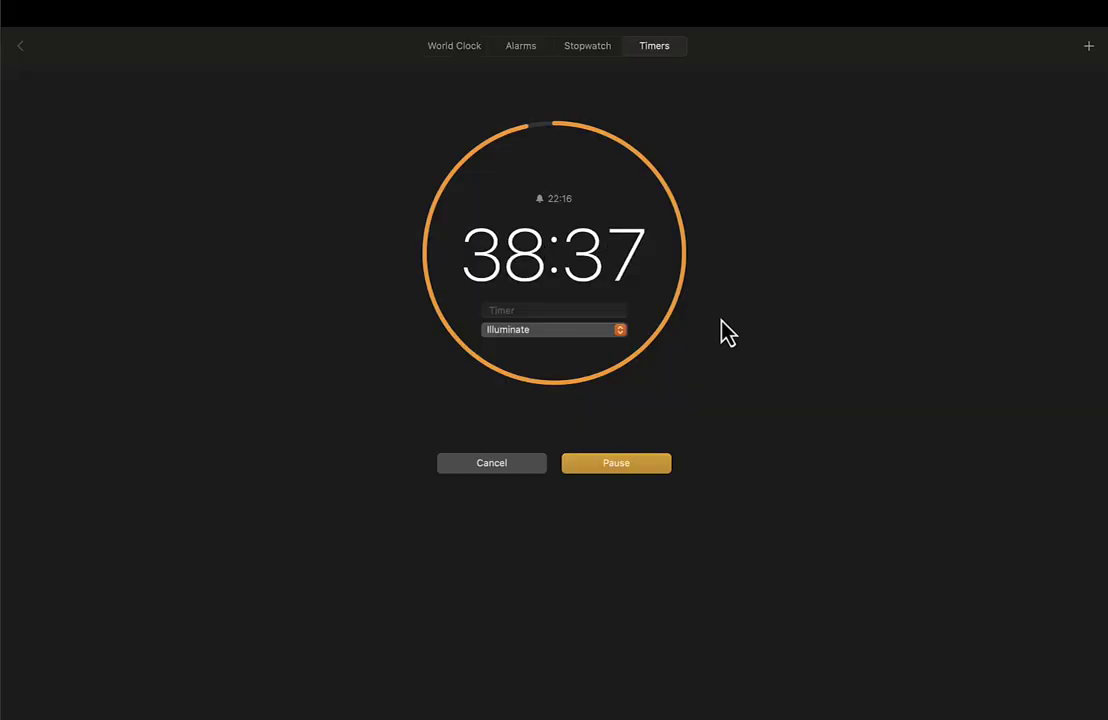
{"action": "key", "text": "ctrl+Left"}
{"action": "key", "text": "ctrl+Left"}
{"action": "key", "text": "ctrl+Left"}
{"action": "key", "text": "ctrl+Left"}
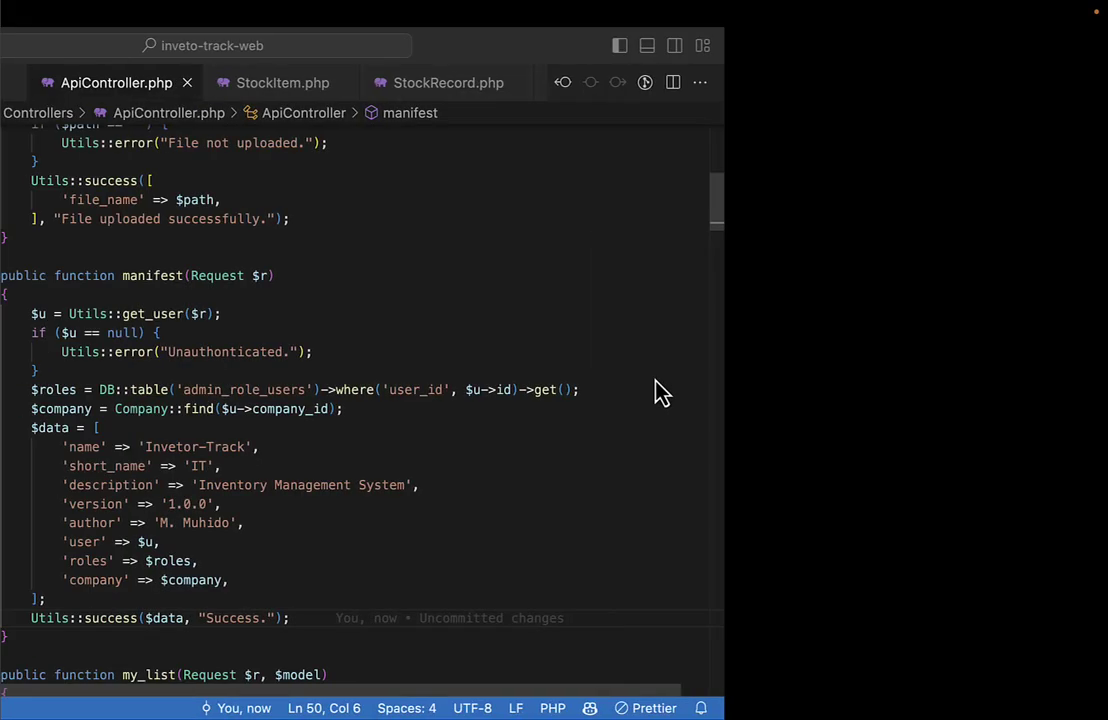
{"action": "key", "text": "ctrl+Left"}
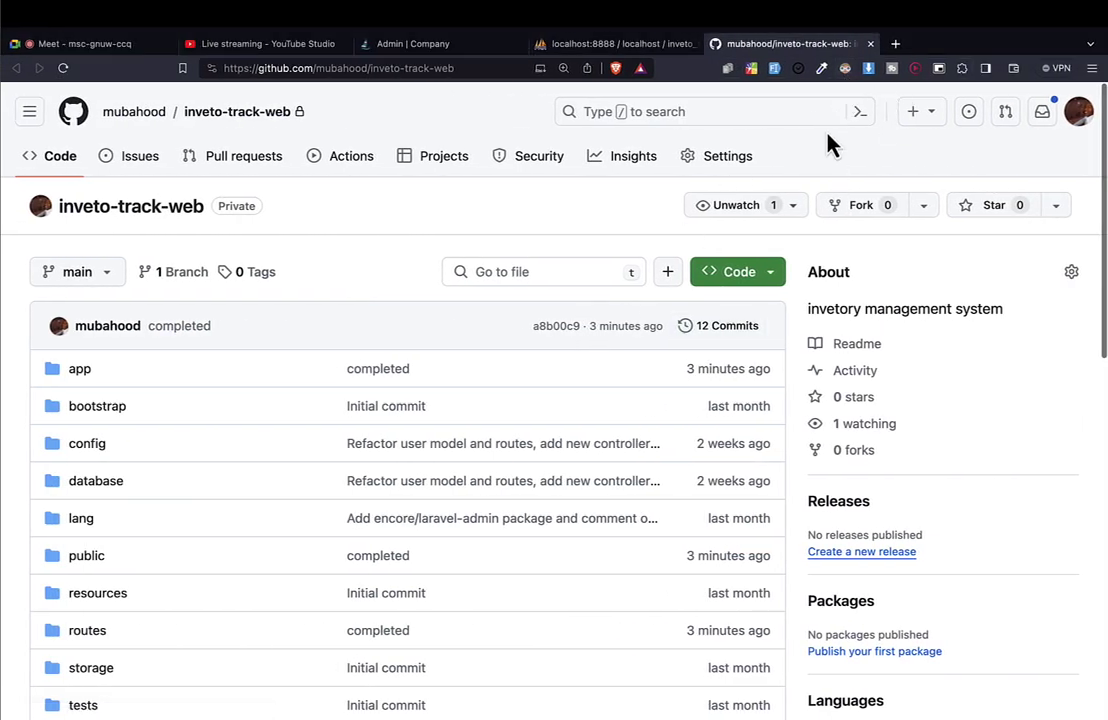
{"action": "left_click", "coordinate": [895, 43]}
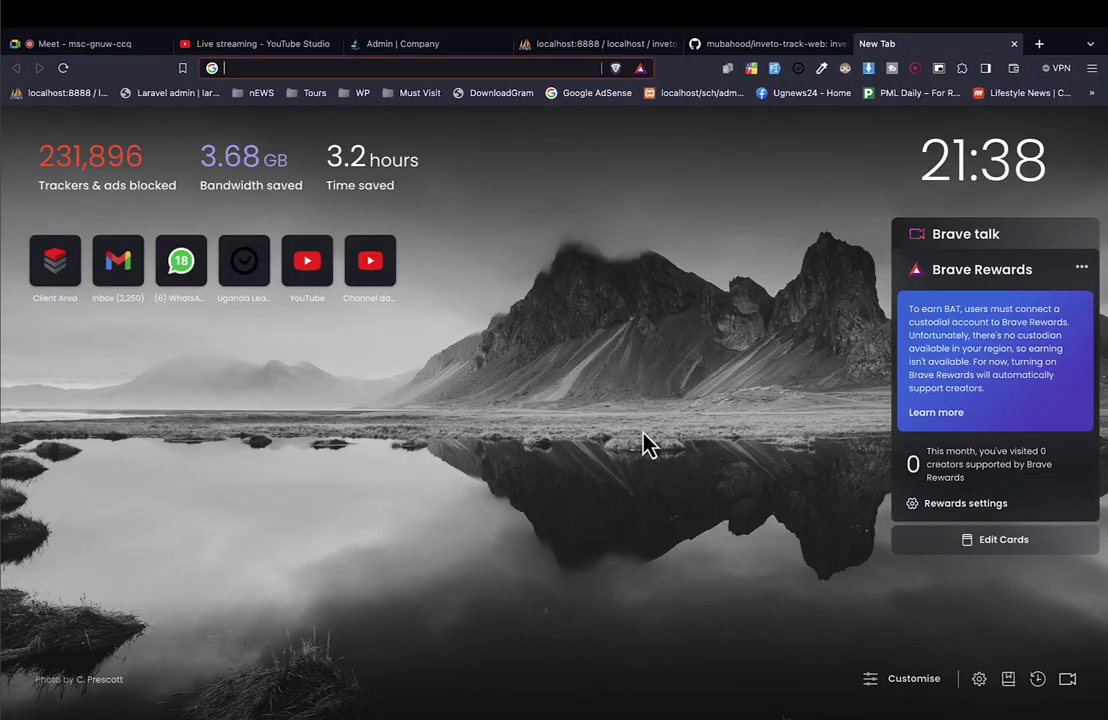
Enter the query 'buy web hosting in Uganda' in the new tab's address bar.
{"action": "type", "text": "uhost"}
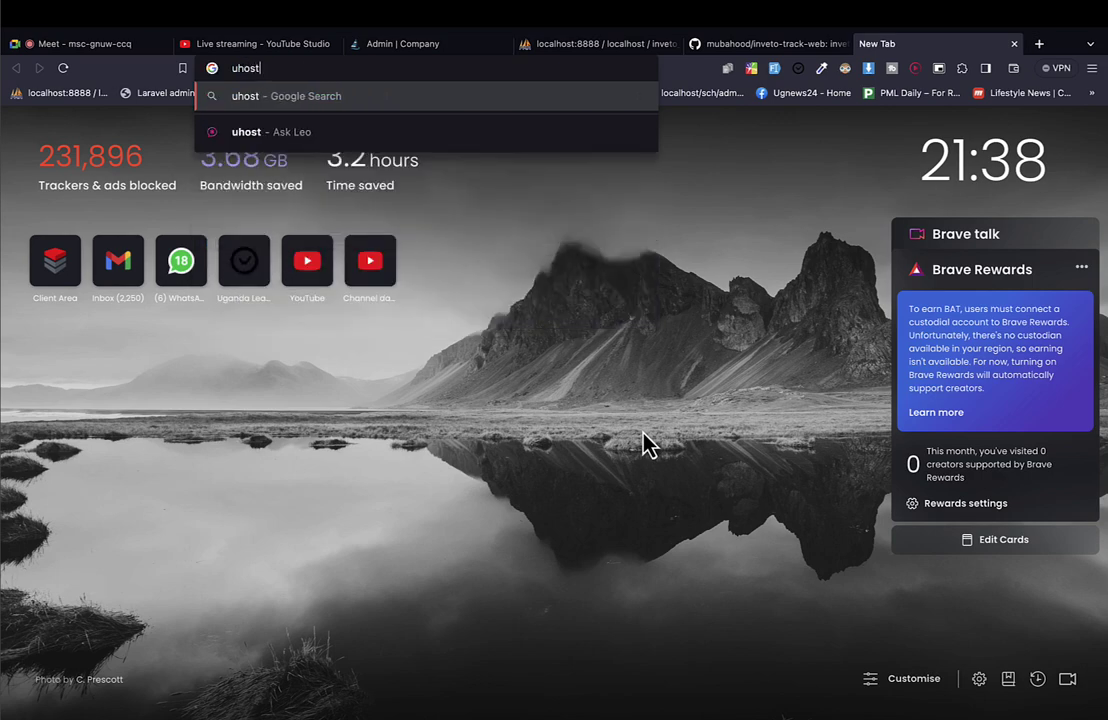
{"action": "key", "text": "super+a"}
{"action": "type", "text": "how to"}
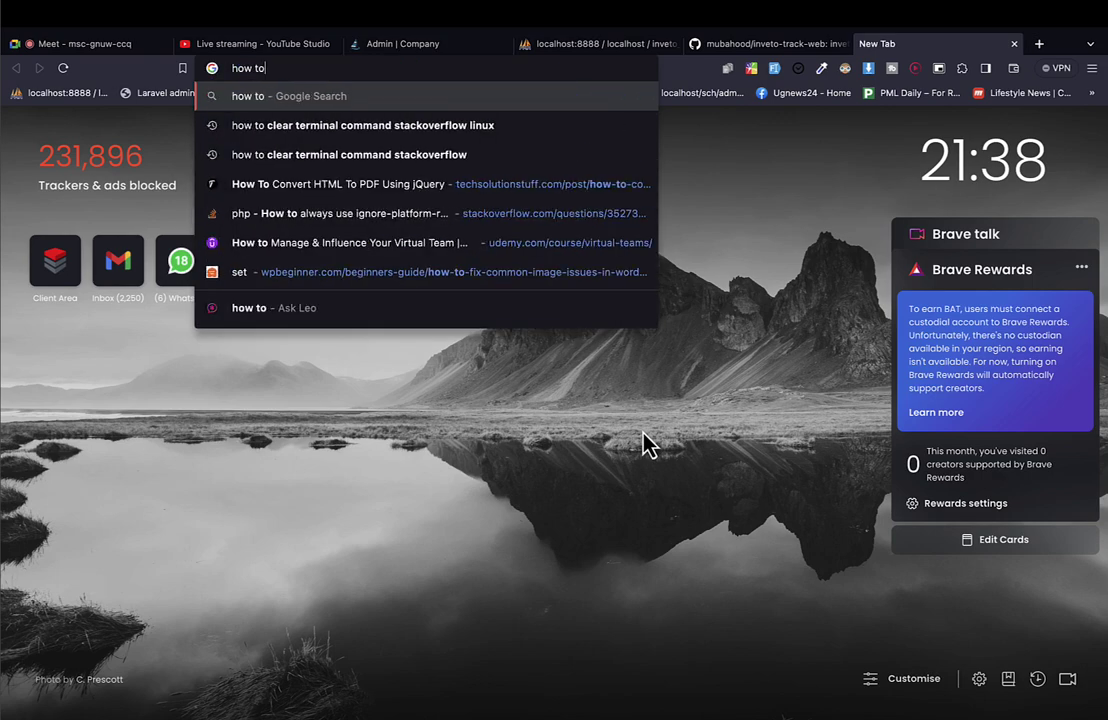
{"action": "key", "text": "super+a"}
{"action": "type", "text": "buy "}
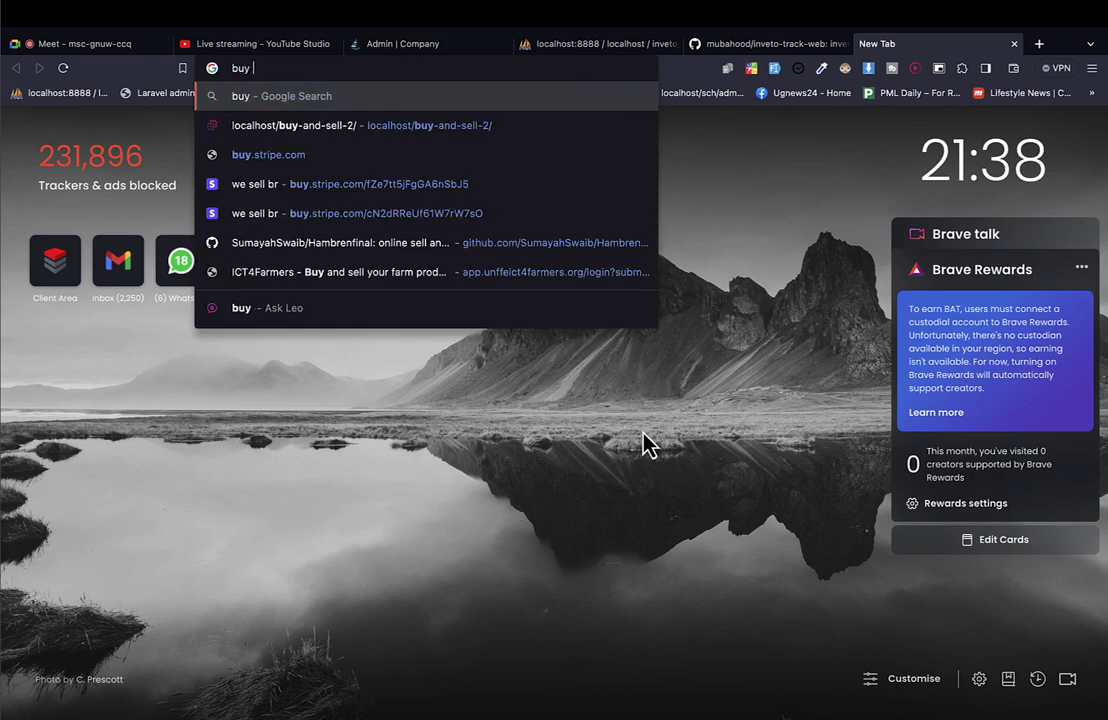
{"action": "type", "text": "hosting"}
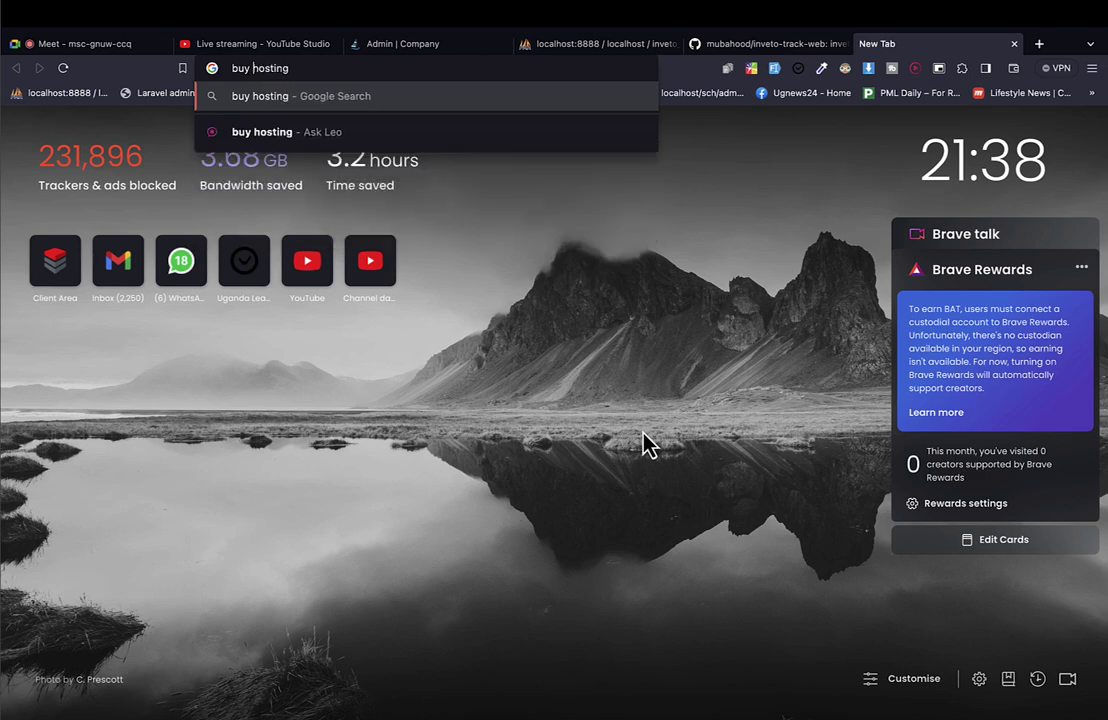
{"action": "type", "text": "web"}
{"action": "key", "text": "End"}
{"action": "type", "text": "in "}
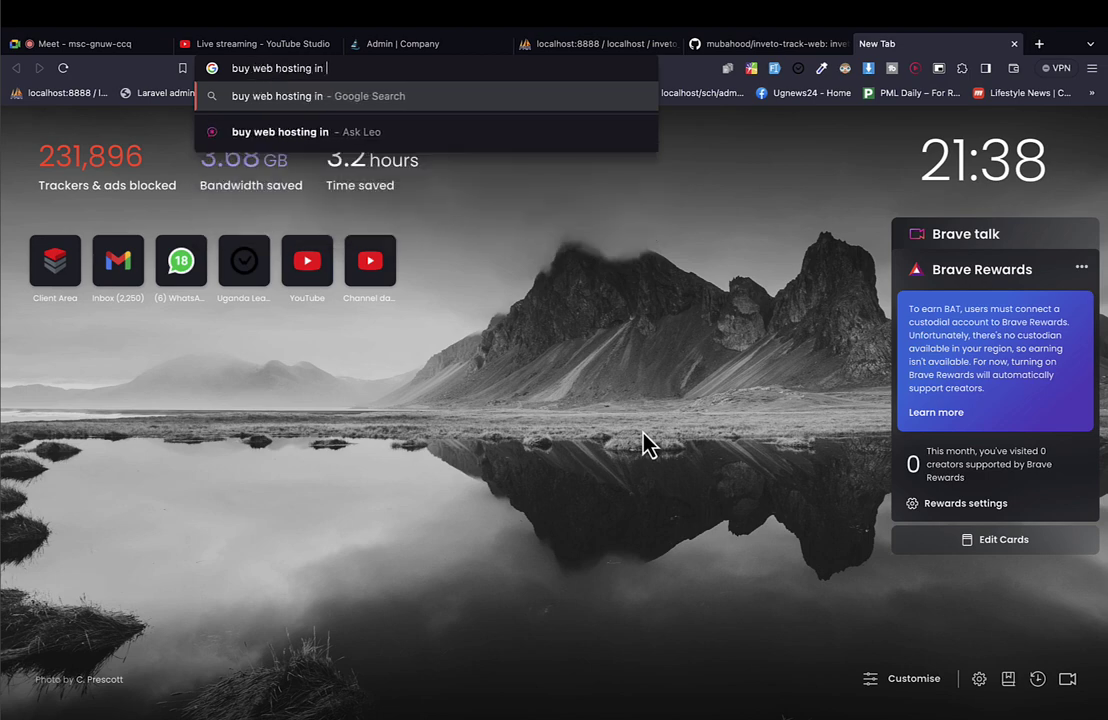
{"action": "type", "text": "Uganda"}
{"action": "key", "text": "alt+shift+Left"}
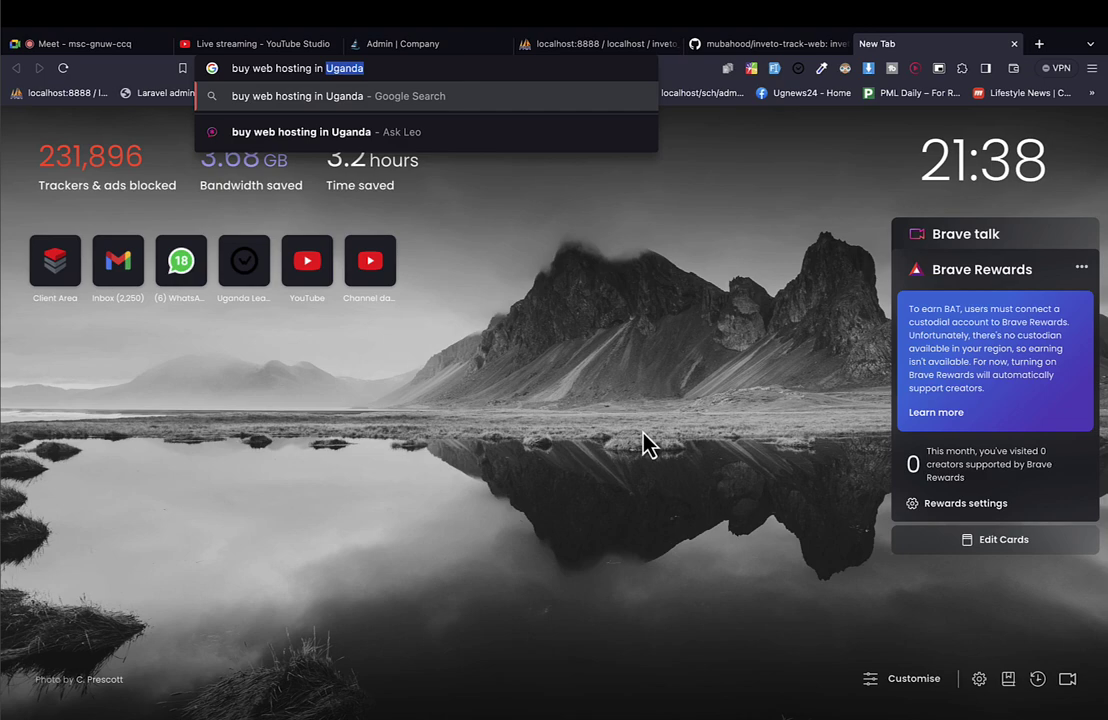
{"action": "key", "text": "Right"}
Search Google for 'buy web hosting in Uganda' and scroll through the results.
{"action": "key", "text": "Return"}
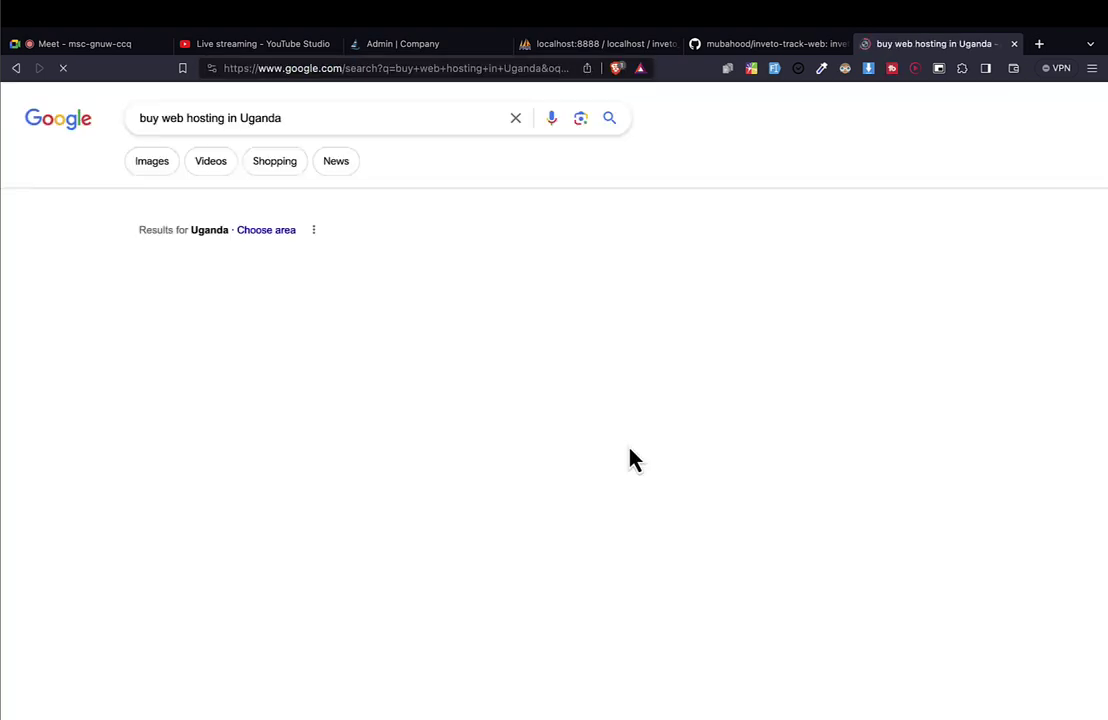
{"action": "scroll", "coordinate": [360, 617], "scroll_direction": "down", "scroll_amount": 10}
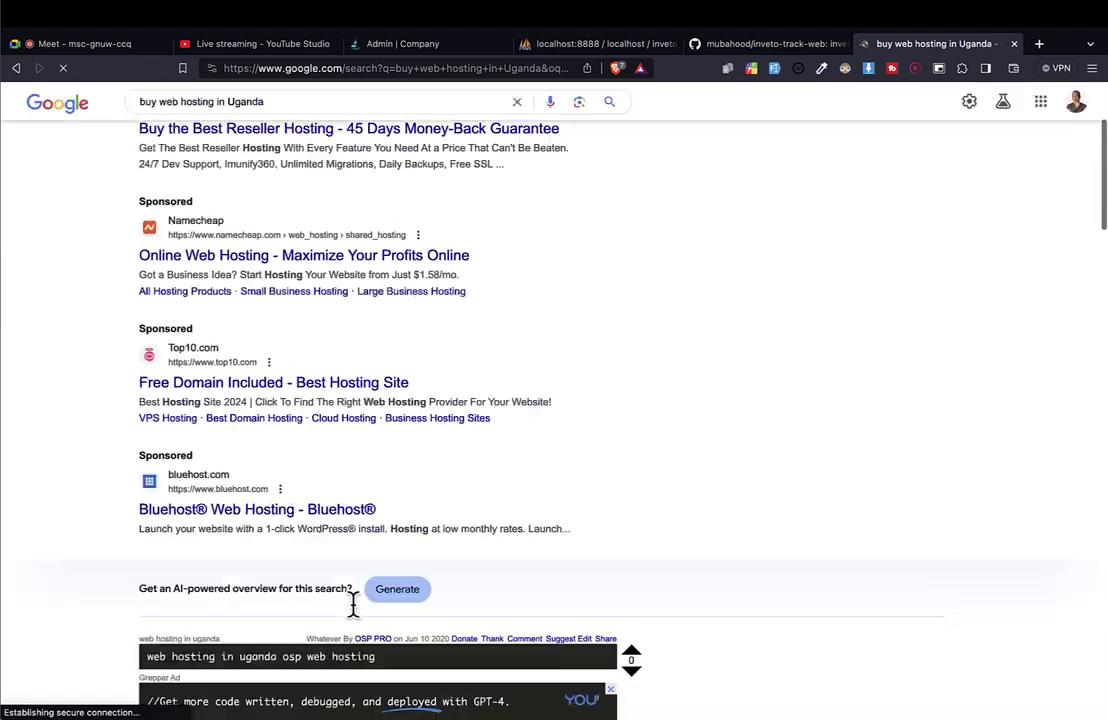
{"action": "scroll", "coordinate": [272, 247], "scroll_direction": "up", "scroll_amount": 10}
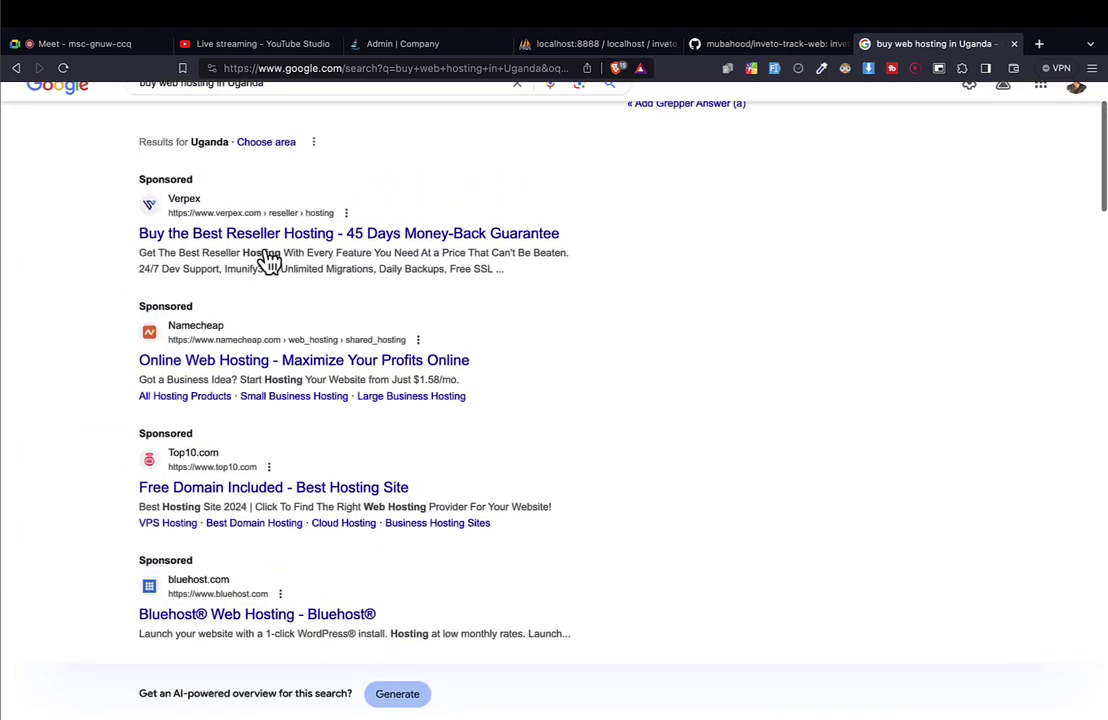
{"action": "left_click_drag", "start_coordinate": [118, 302], "coordinate": [359, 398]}
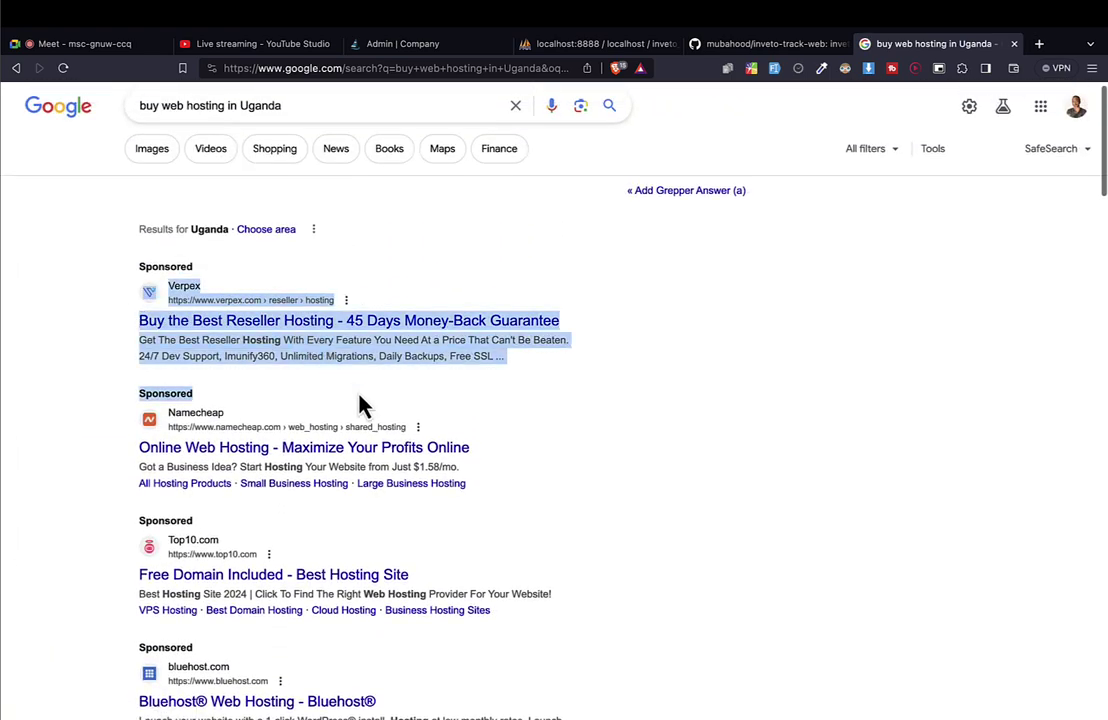
{"action": "scroll", "coordinate": [361, 408], "scroll_direction": "down", "scroll_amount": 1}
{"action": "scroll", "coordinate": [365, 410], "scroll_direction": "down", "scroll_amount": 5}
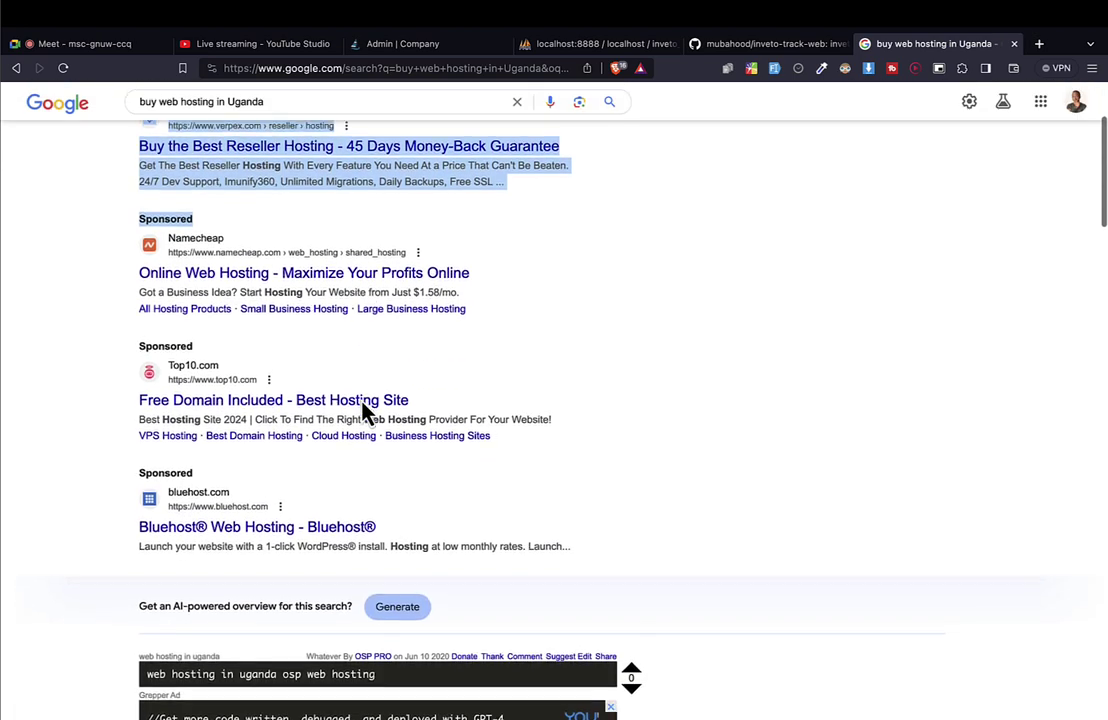
{"action": "scroll", "coordinate": [365, 410], "scroll_direction": "down", "scroll_amount": 3}
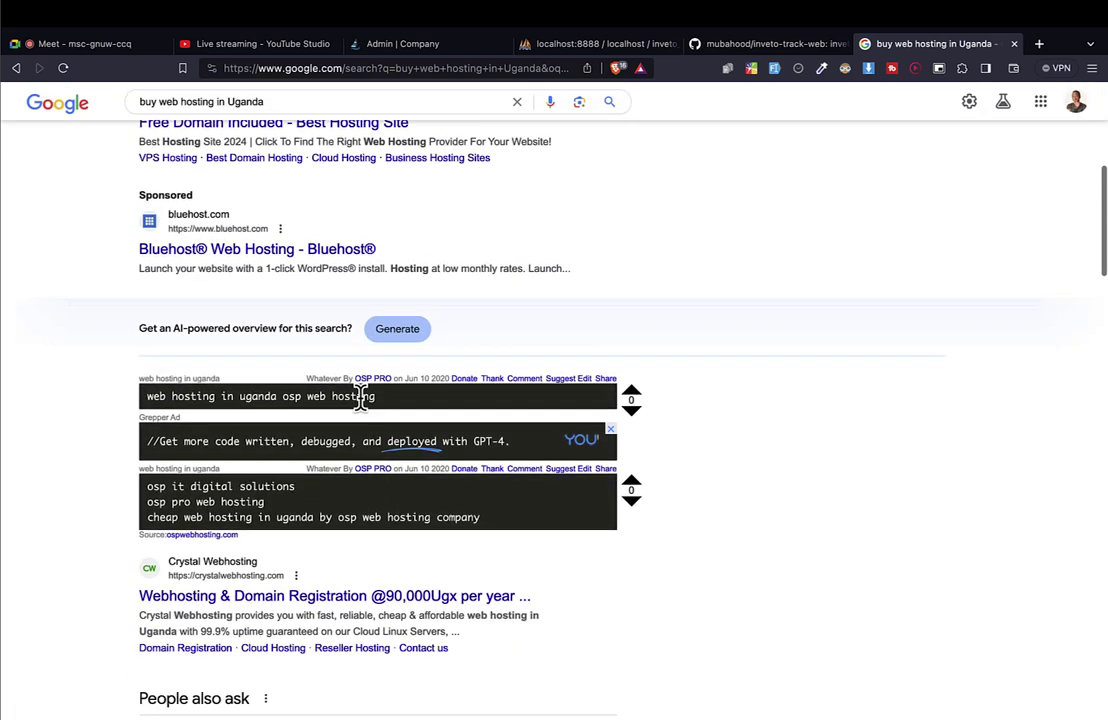
{"action": "scroll", "coordinate": [365, 410], "scroll_direction": "up", "scroll_amount": 7}
{"action": "scroll", "coordinate": [365, 410], "scroll_direction": "down", "scroll_amount": 1}
{"action": "scroll", "coordinate": [365, 410], "scroll_direction": "up", "scroll_amount": 1}
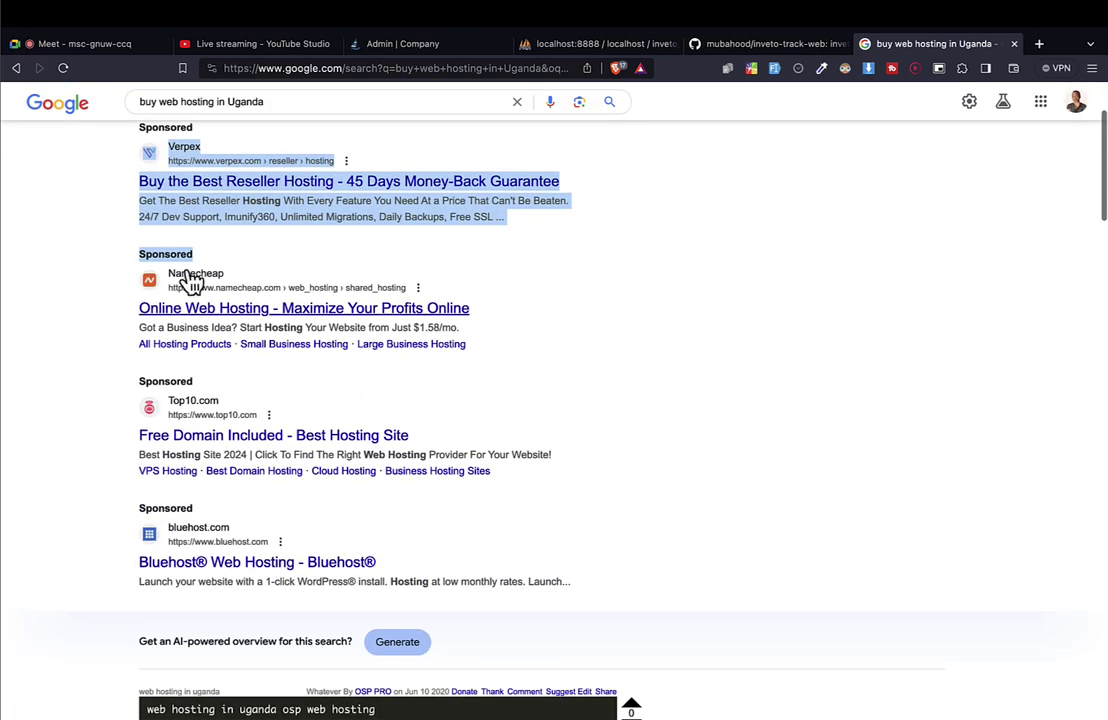
{"action": "scroll", "coordinate": [240, 448], "scroll_direction": "down", "scroll_amount": 10}
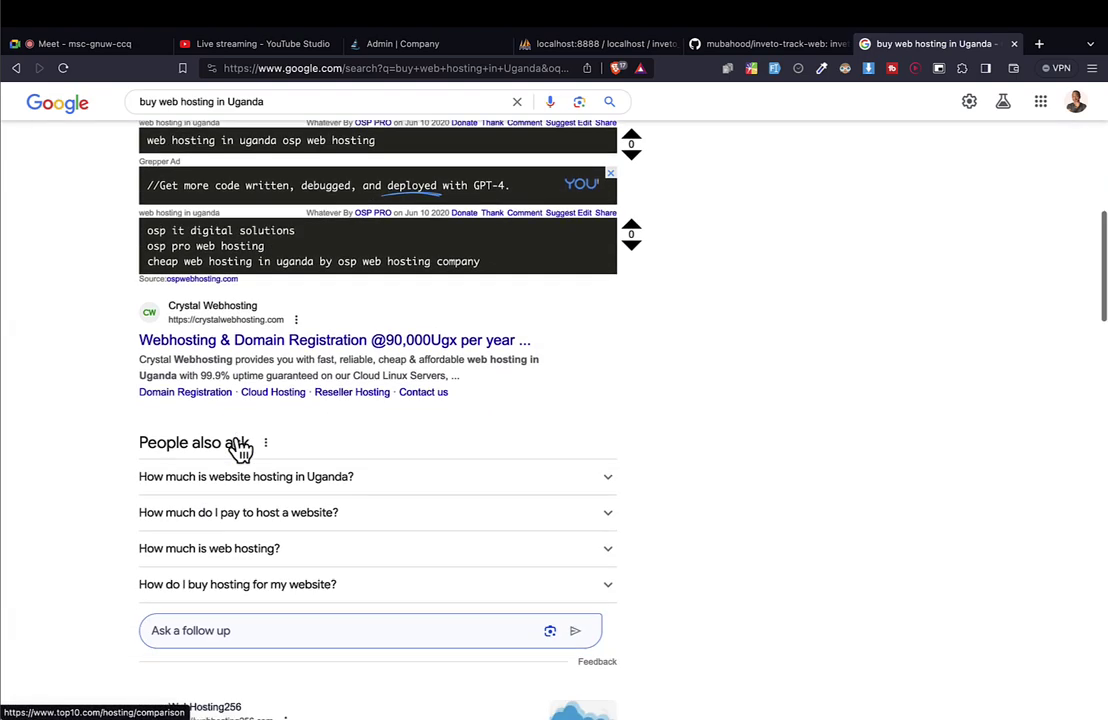
{"action": "scroll", "coordinate": [240, 445], "scroll_direction": "down", "scroll_amount": 1}
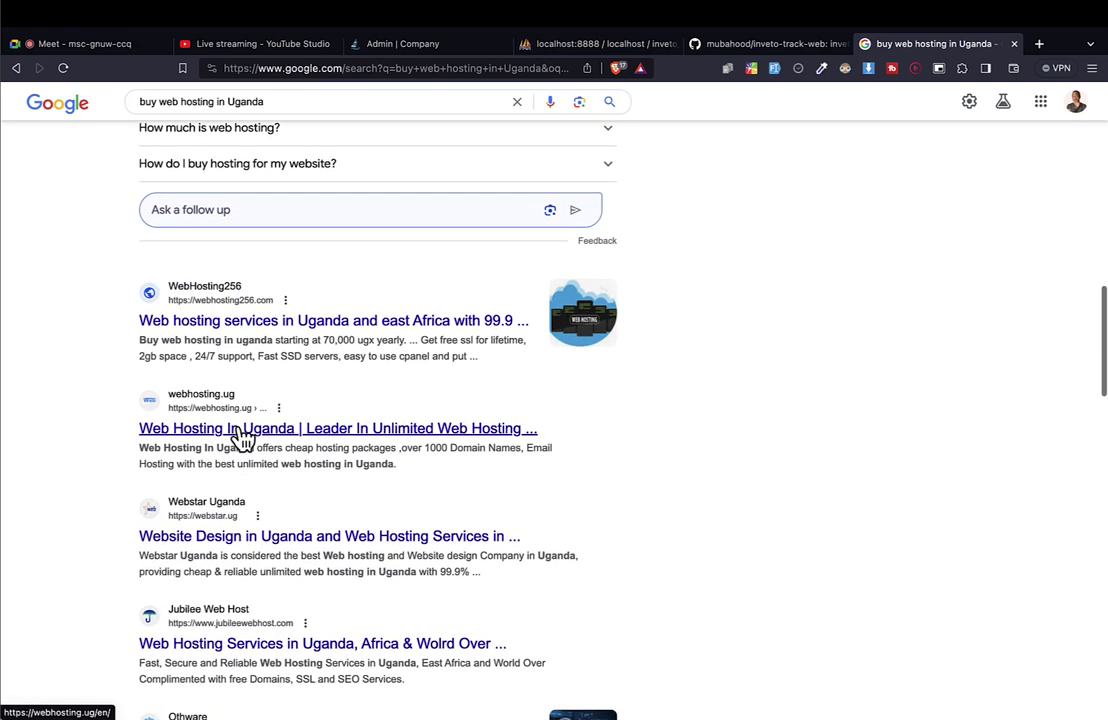
{"action": "scroll", "coordinate": [205, 345], "scroll_direction": "down", "scroll_amount": 5}
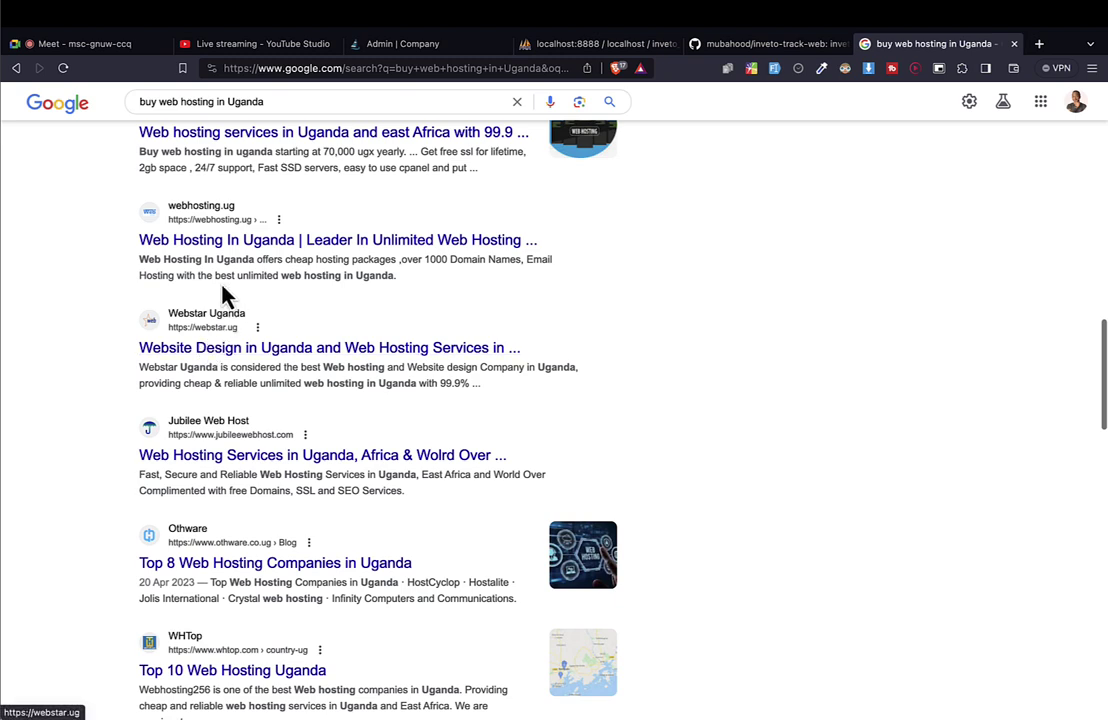
{"action": "left_click_drag", "start_coordinate": [133, 242], "coordinate": [270, 237]}
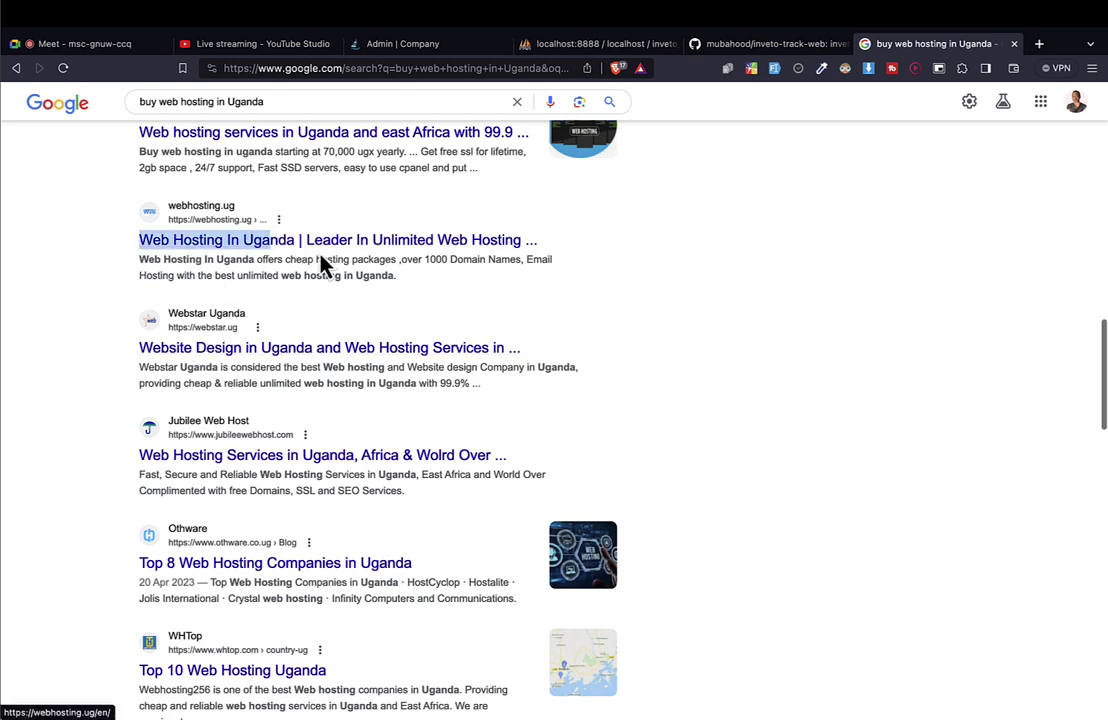
Open the webhosting.ug result in a new tab and keep browsing the results.
{"action": "right_click", "coordinate": [358, 255]}
{"action": "left_click", "coordinate": [396, 252]}
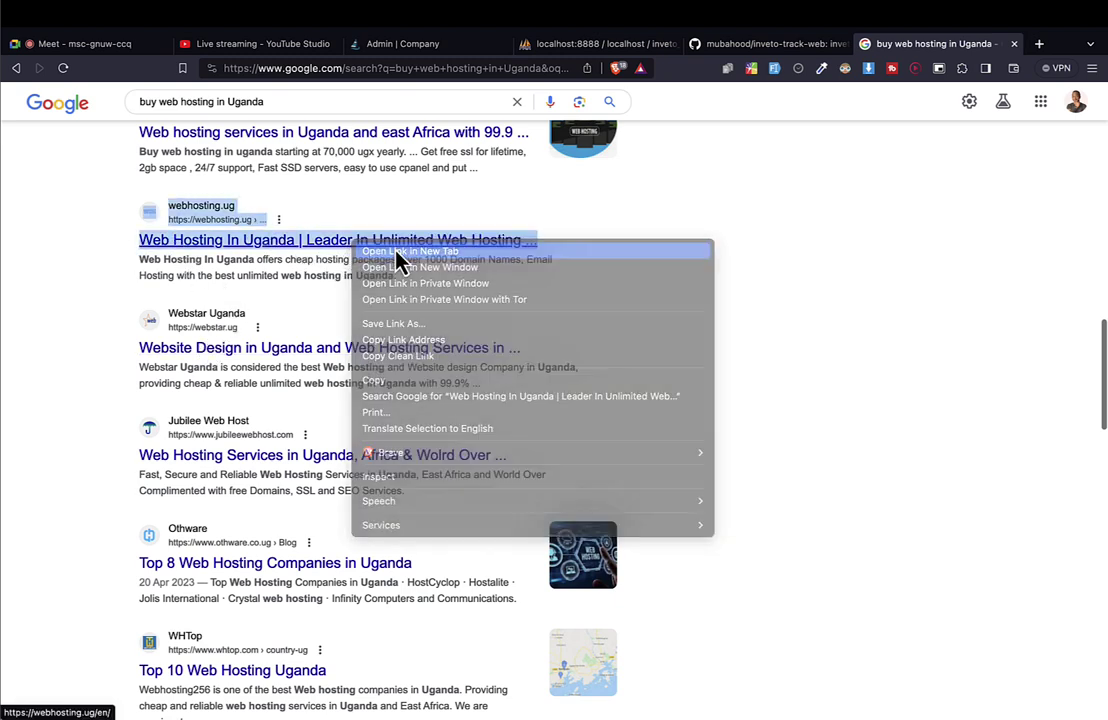
{"action": "left_click", "coordinate": [936, 64]}
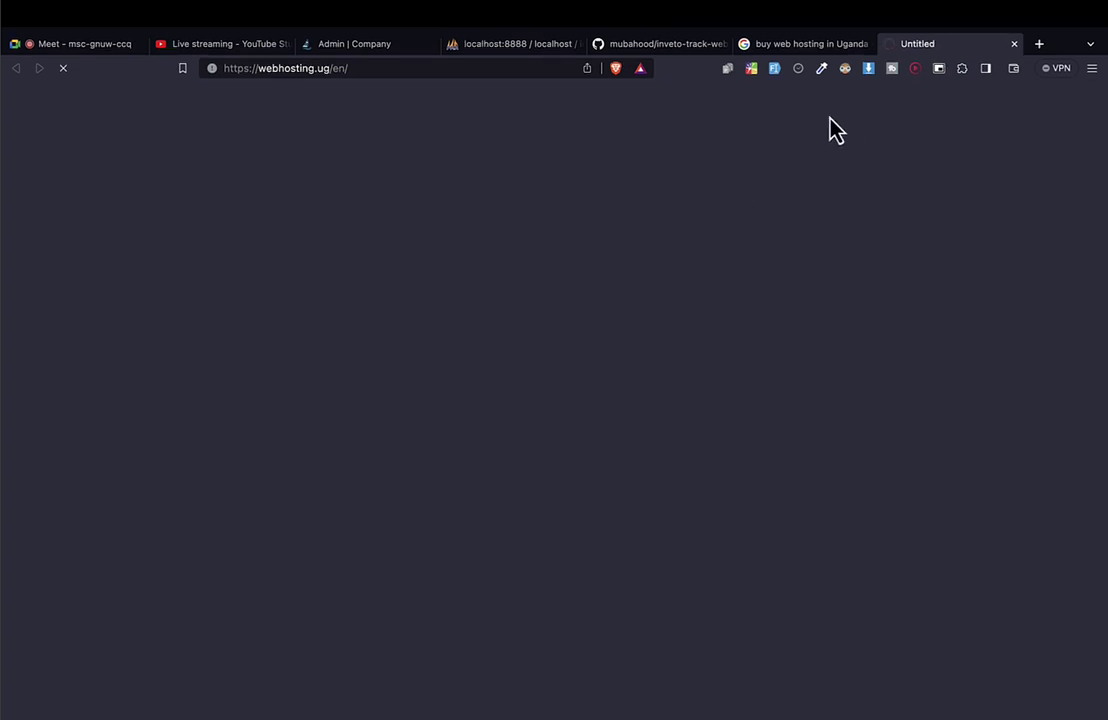
{"action": "left_click", "coordinate": [824, 66]}
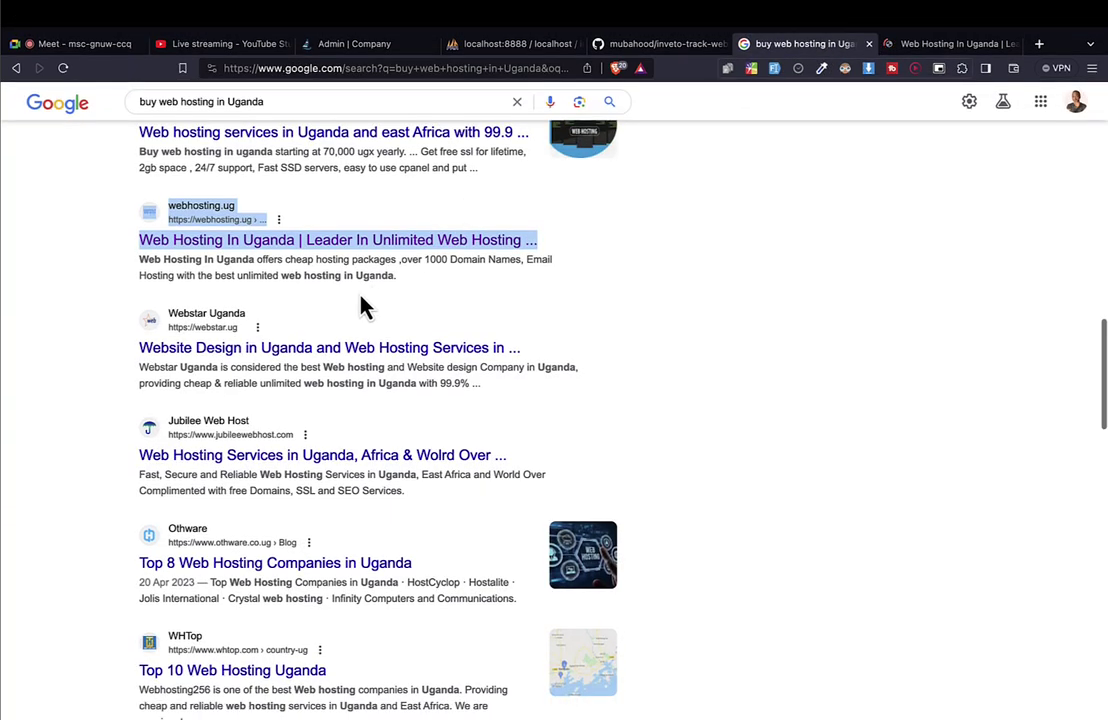
{"action": "scroll", "coordinate": [360, 298], "scroll_direction": "down", "scroll_amount": 2}
{"action": "scroll", "coordinate": [358, 295], "scroll_direction": "down", "scroll_amount": 5}
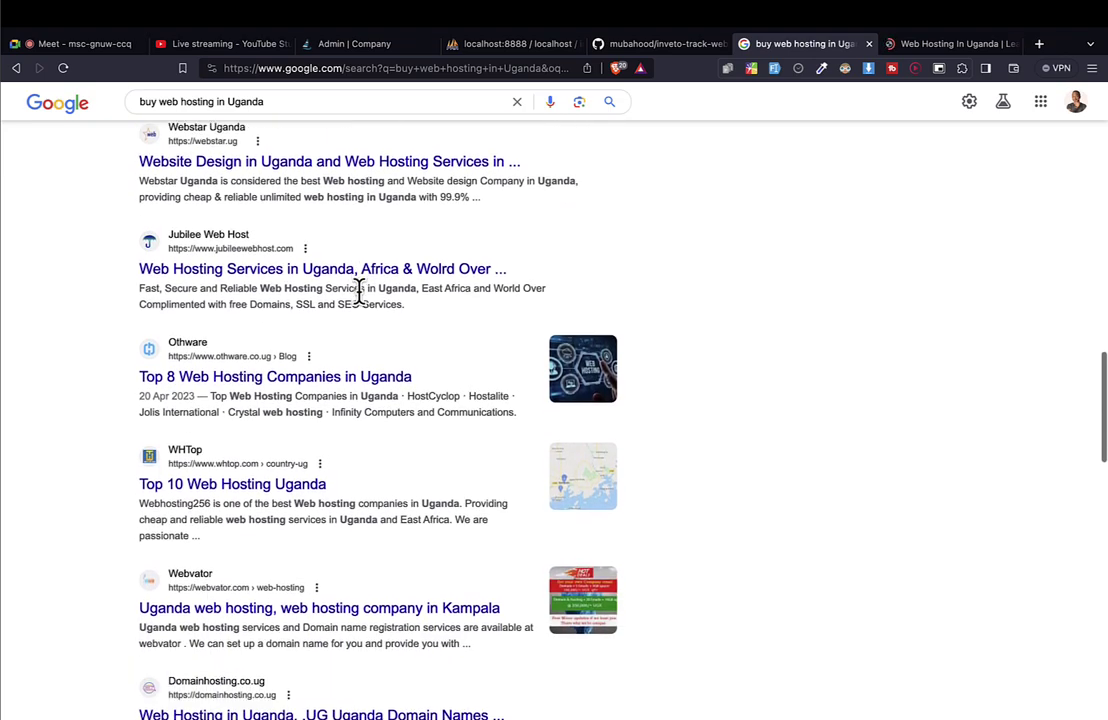
{"action": "scroll", "coordinate": [362, 305], "scroll_direction": "down", "scroll_amount": 7}
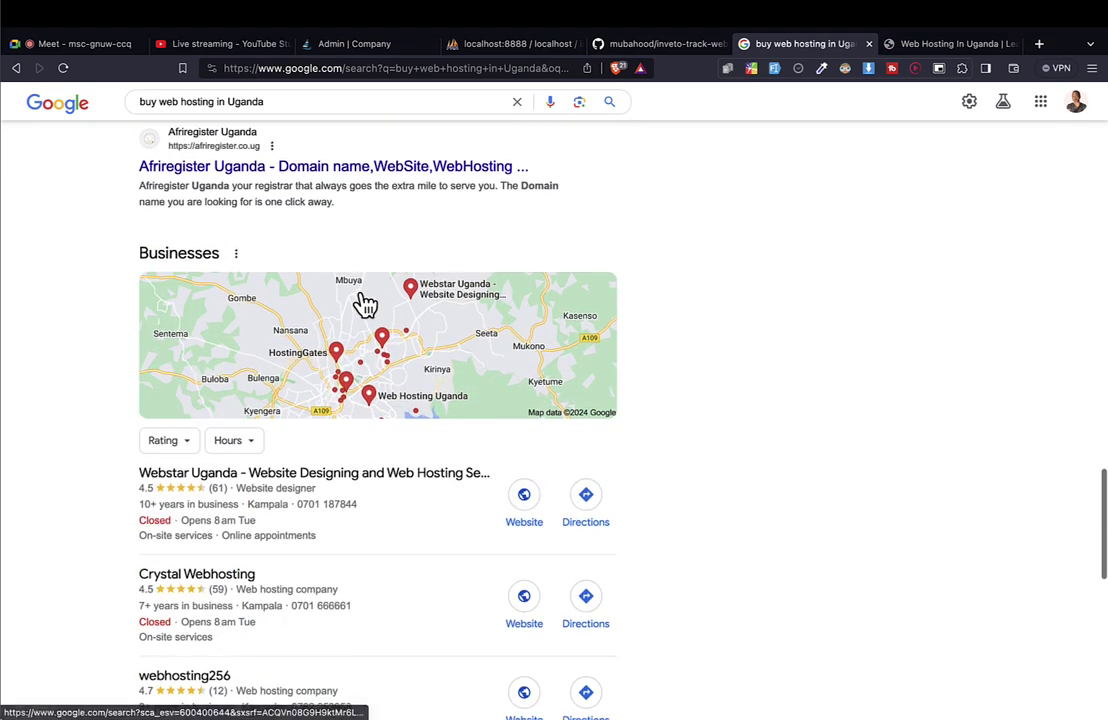
Type 'as' into the webhosting.ug homepage's domain-name search field.
{"action": "left_click", "coordinate": [936, 50]}
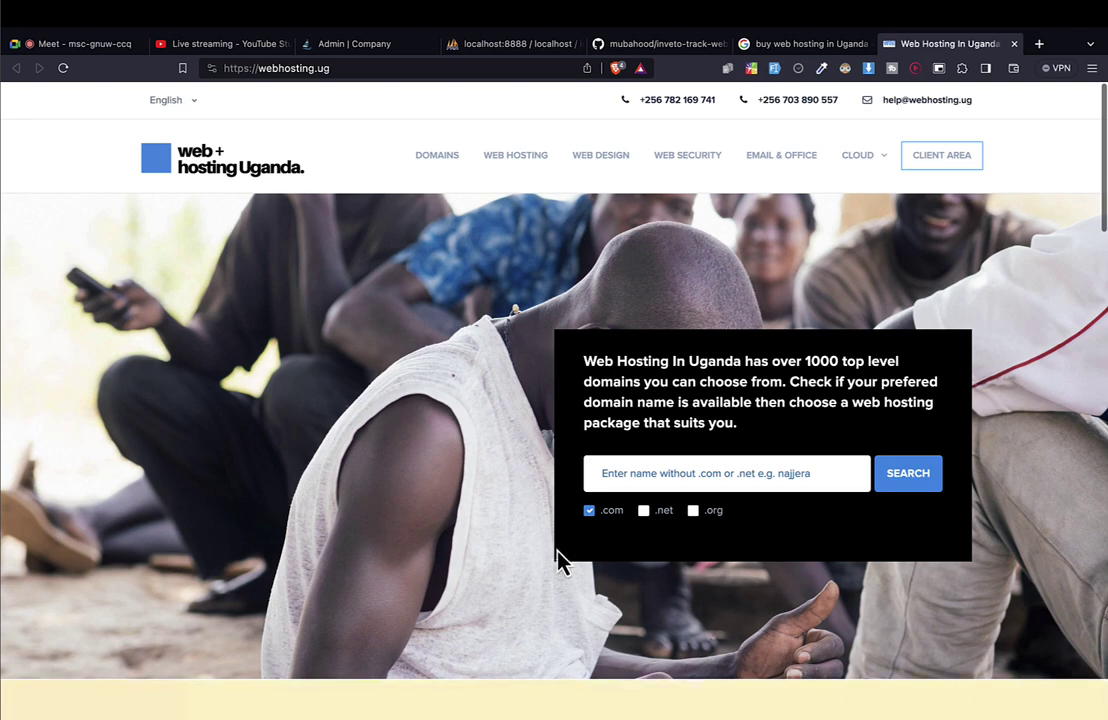
{"action": "scroll", "coordinate": [561, 556], "scroll_direction": "down", "scroll_amount": 2}
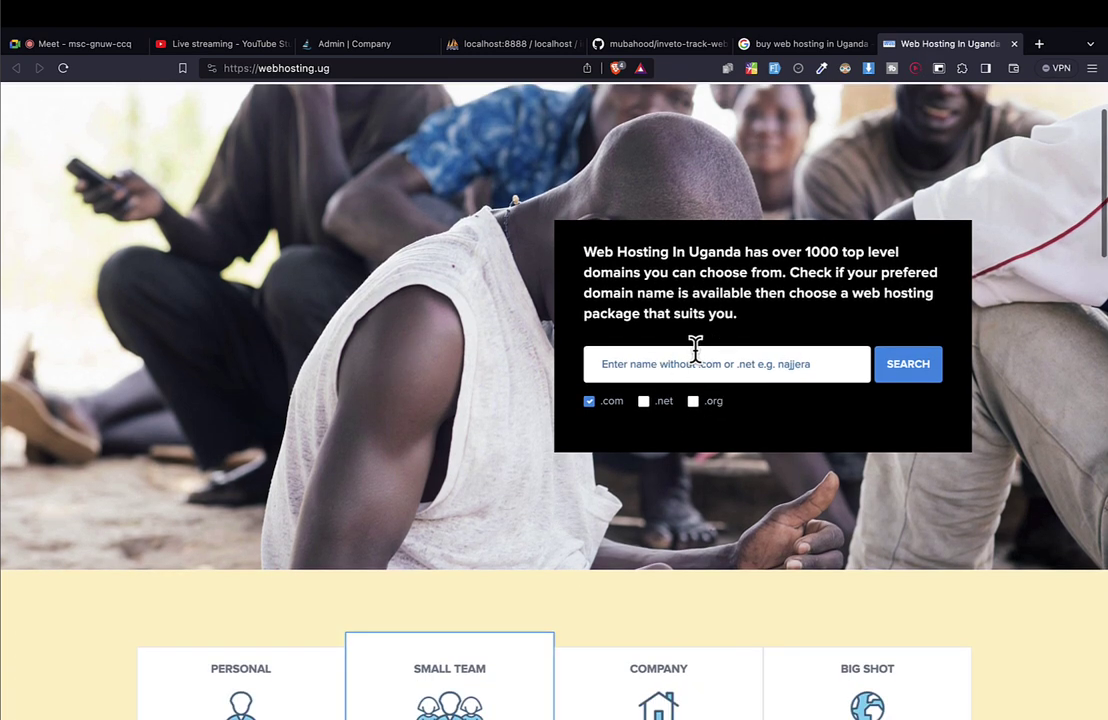
{"action": "type", "text": "as"}
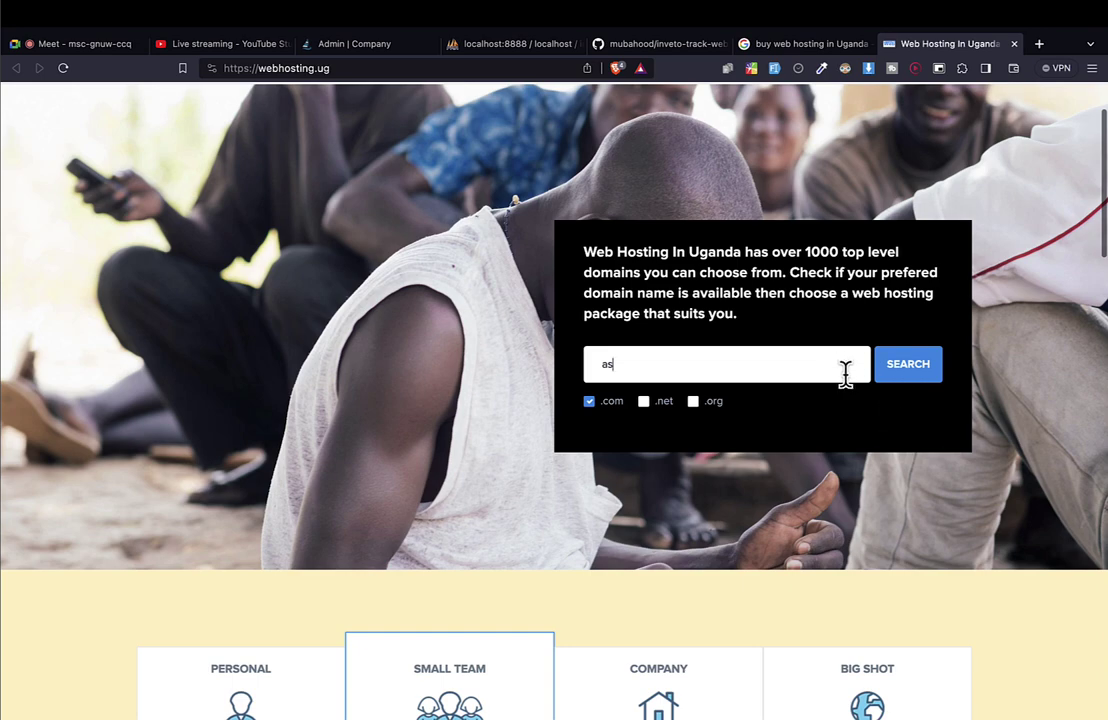
{"action": "scroll", "coordinate": [850, 390], "scroll_direction": "up", "scroll_amount": 2}
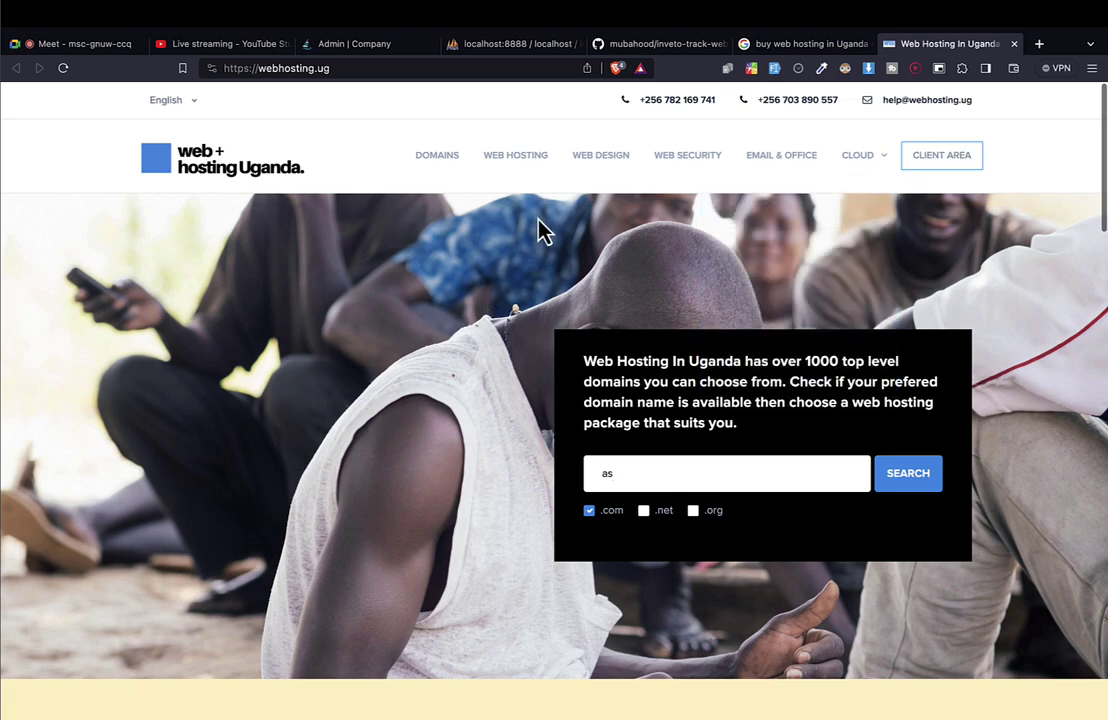
Go to webhosting.ug's Web Hosting page and jump to the pricing plans.
{"action": "left_click", "coordinate": [511, 175]}
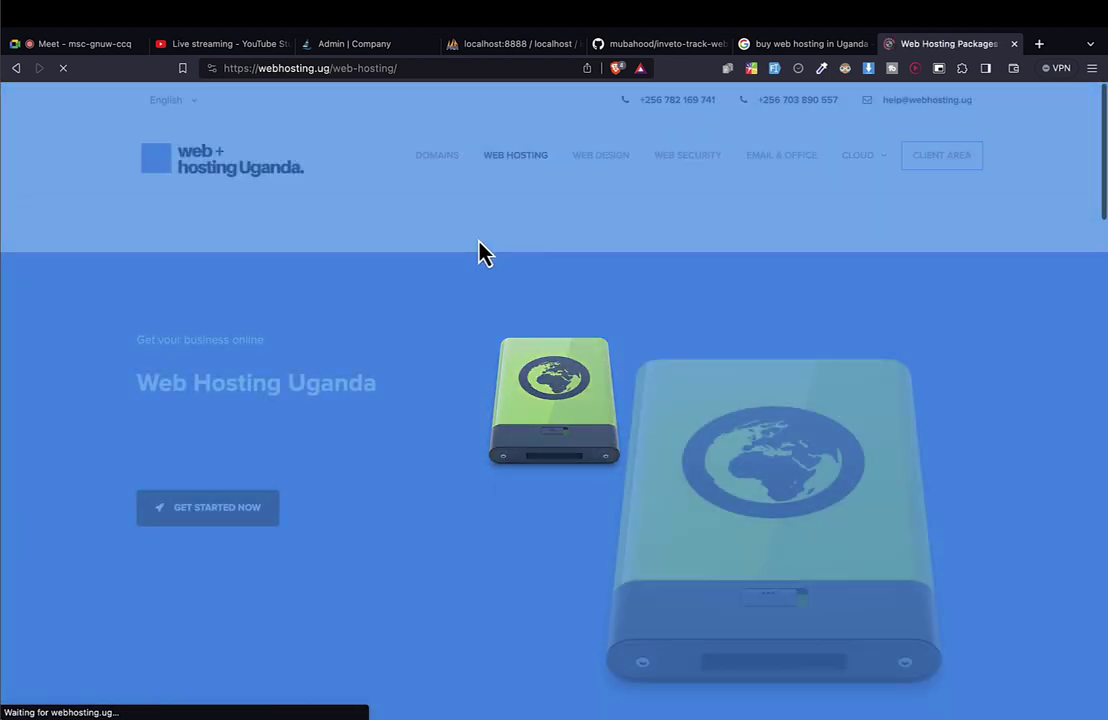
{"action": "scroll", "coordinate": [520, 403], "scroll_direction": "down", "scroll_amount": 1}
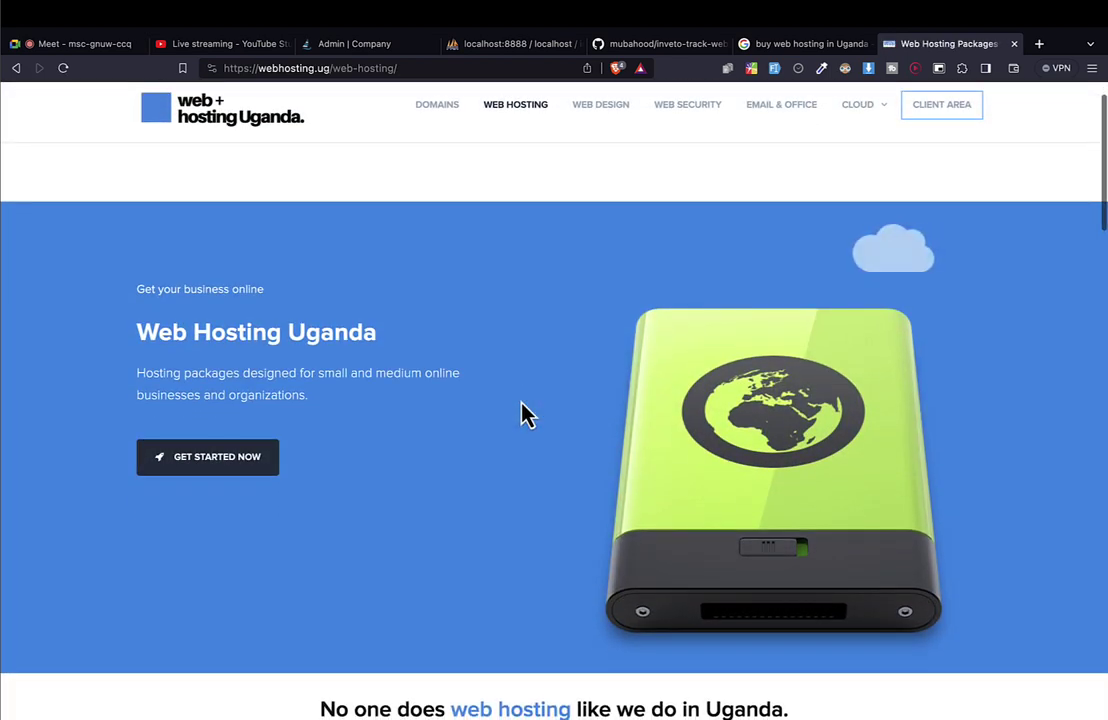
{"action": "left_click", "coordinate": [153, 472]}
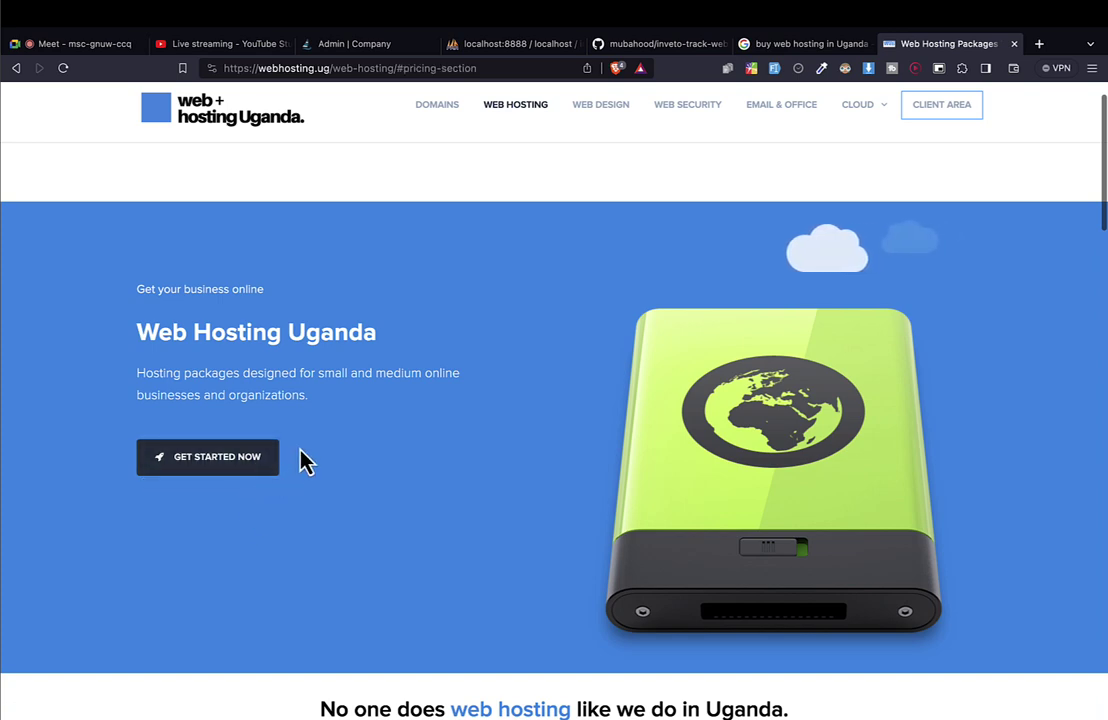
{"action": "left_click", "coordinate": [248, 465]}
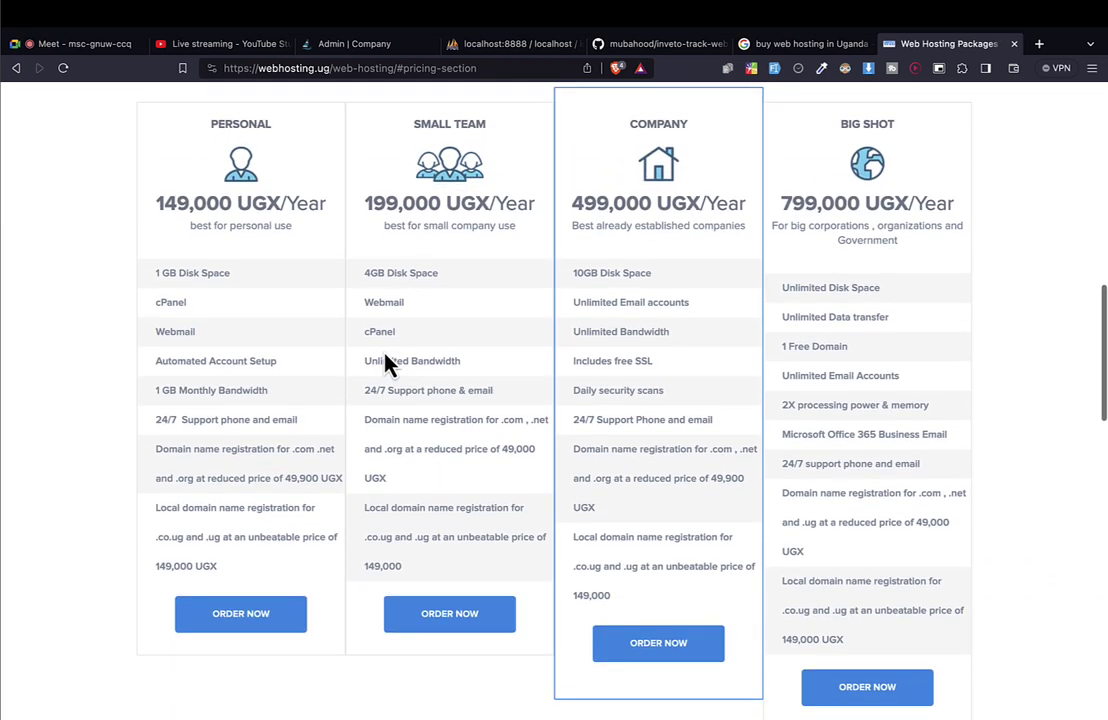
Highlight the Personal plan's disk space, cPanel, Webmail and 1 GB bandwidth, then order it.
{"action": "left_click_drag", "start_coordinate": [200, 215], "coordinate": [1013, 204]}
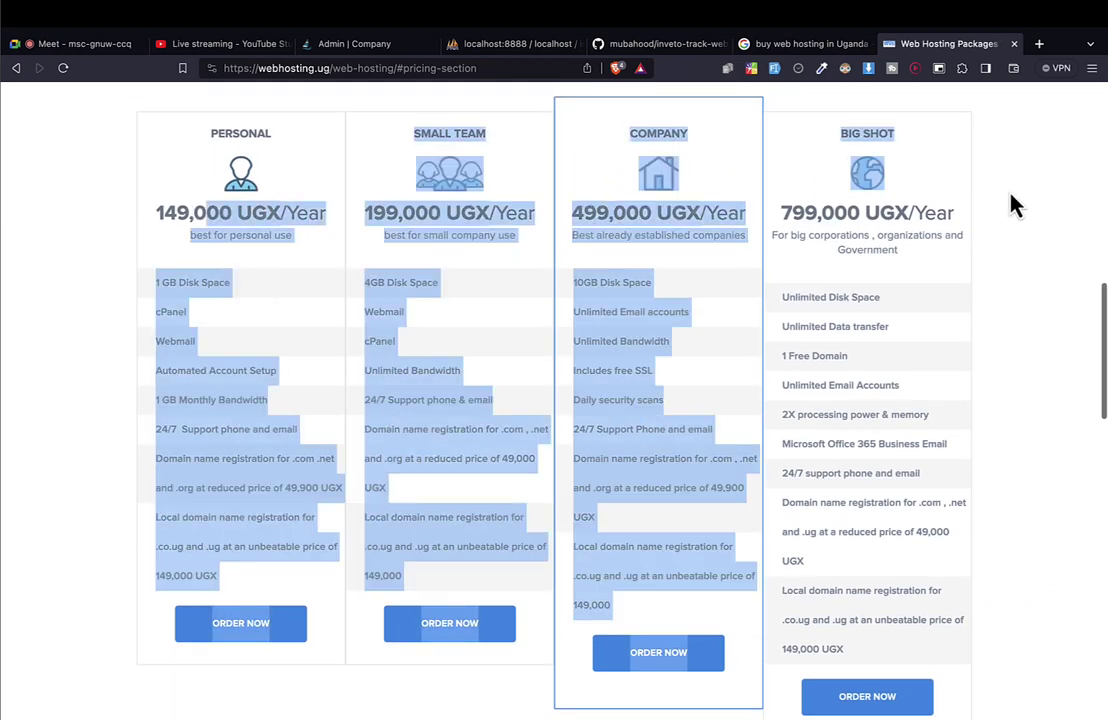
{"action": "left_click_drag", "start_coordinate": [786, 211], "coordinate": [858, 208]}
{"action": "left_click", "coordinate": [811, 213]}
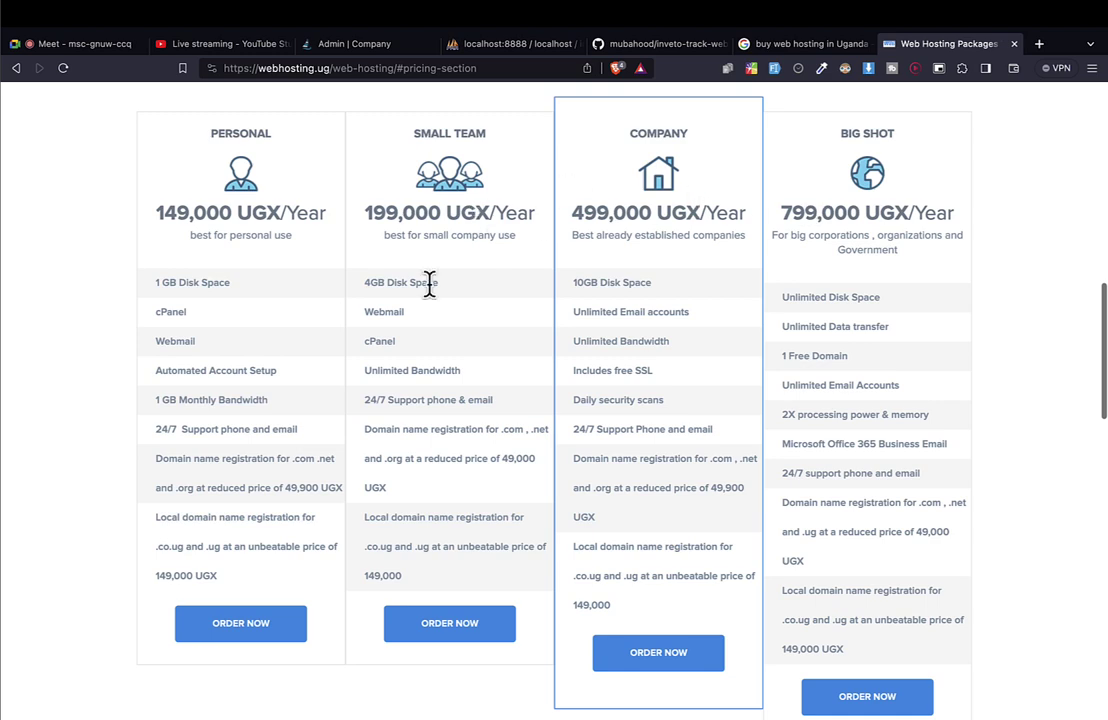
{"action": "left_click_drag", "start_coordinate": [210, 549], "coordinate": [256, 371]}
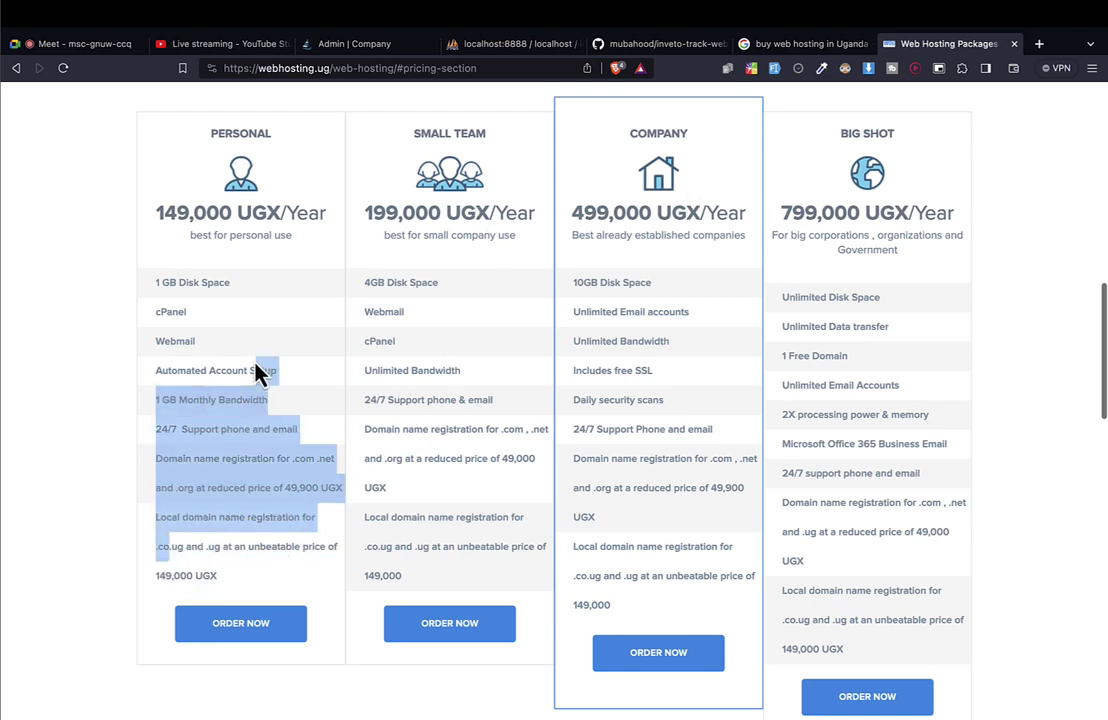
{"action": "left_click", "coordinate": [256, 371]}
{"action": "left_click_drag", "start_coordinate": [157, 399], "coordinate": [272, 400]}
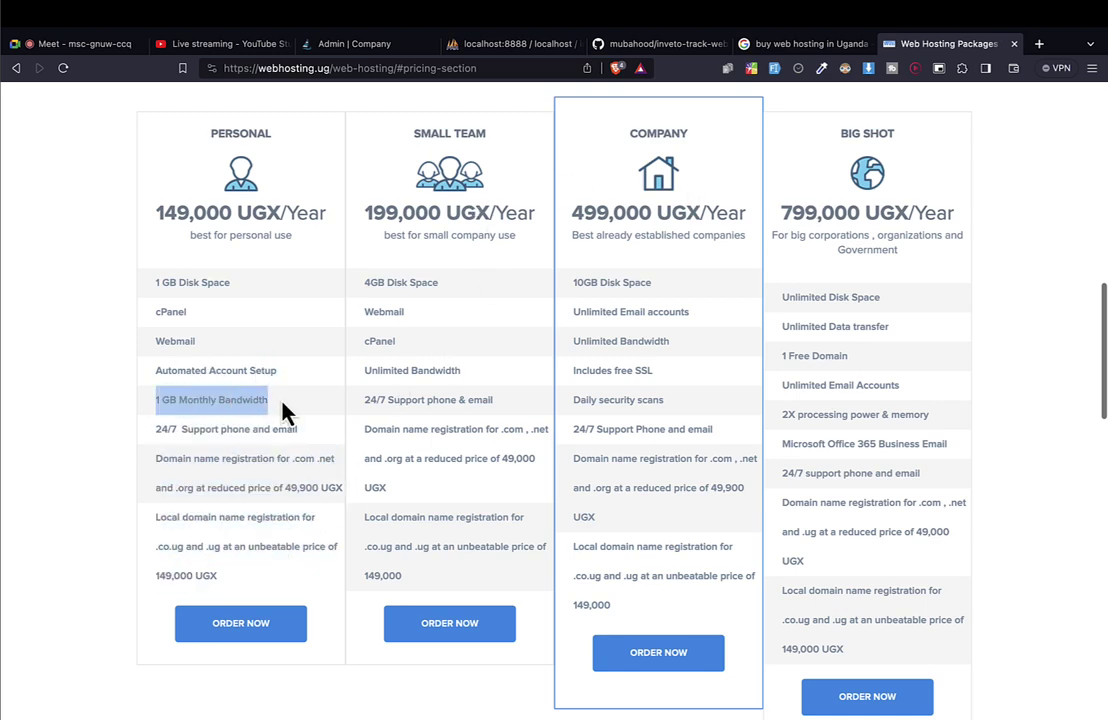
{"action": "left_click_drag", "start_coordinate": [168, 283], "coordinate": [193, 346]}
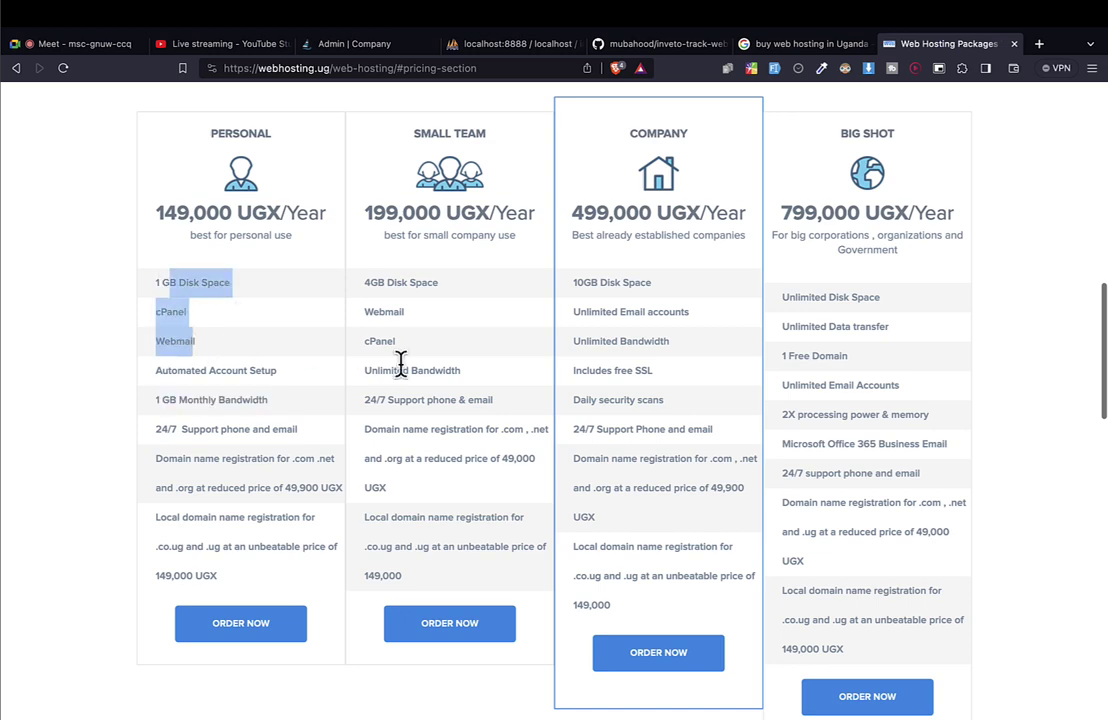
{"action": "left_click", "coordinate": [239, 640]}
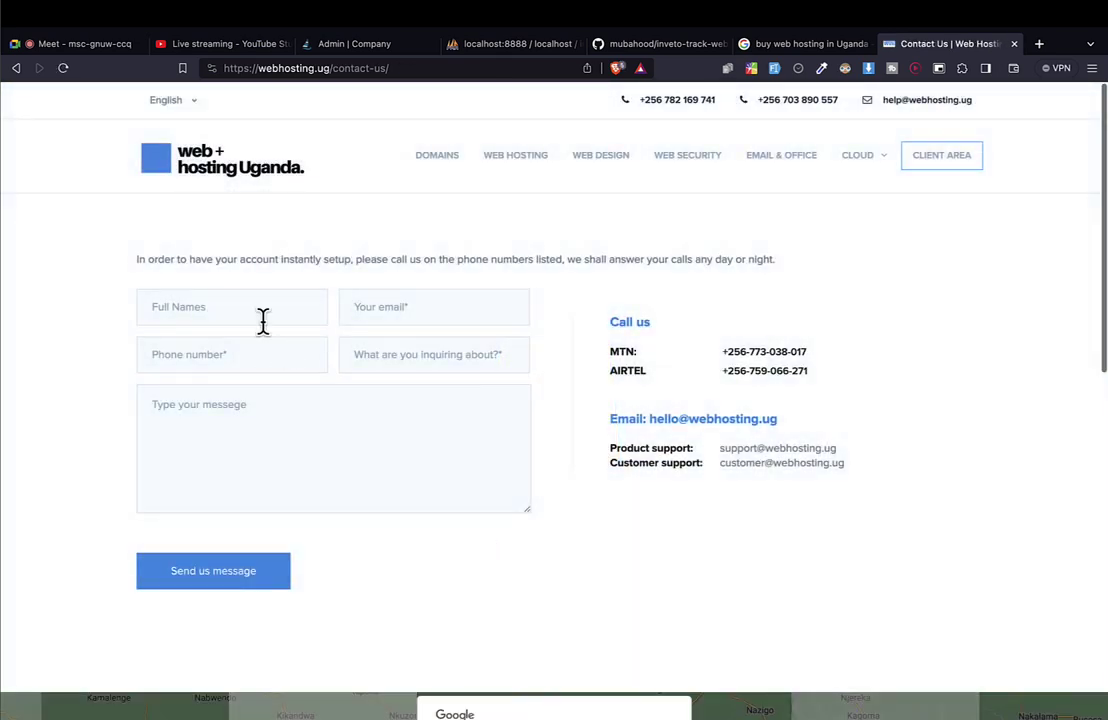
{"action": "left_click", "coordinate": [262, 316]}
{"action": "left_click", "coordinate": [403, 317]}
{"action": "left_click", "coordinate": [281, 350]}
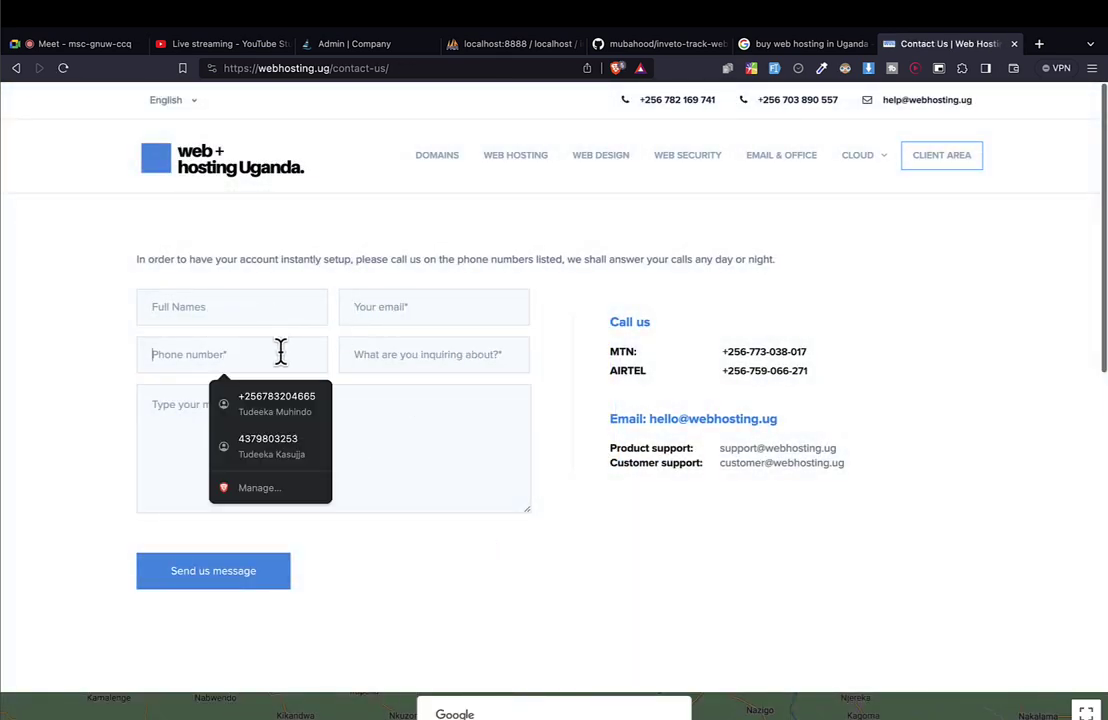
{"action": "left_click", "coordinate": [408, 353]}
{"action": "left_click", "coordinate": [232, 425]}
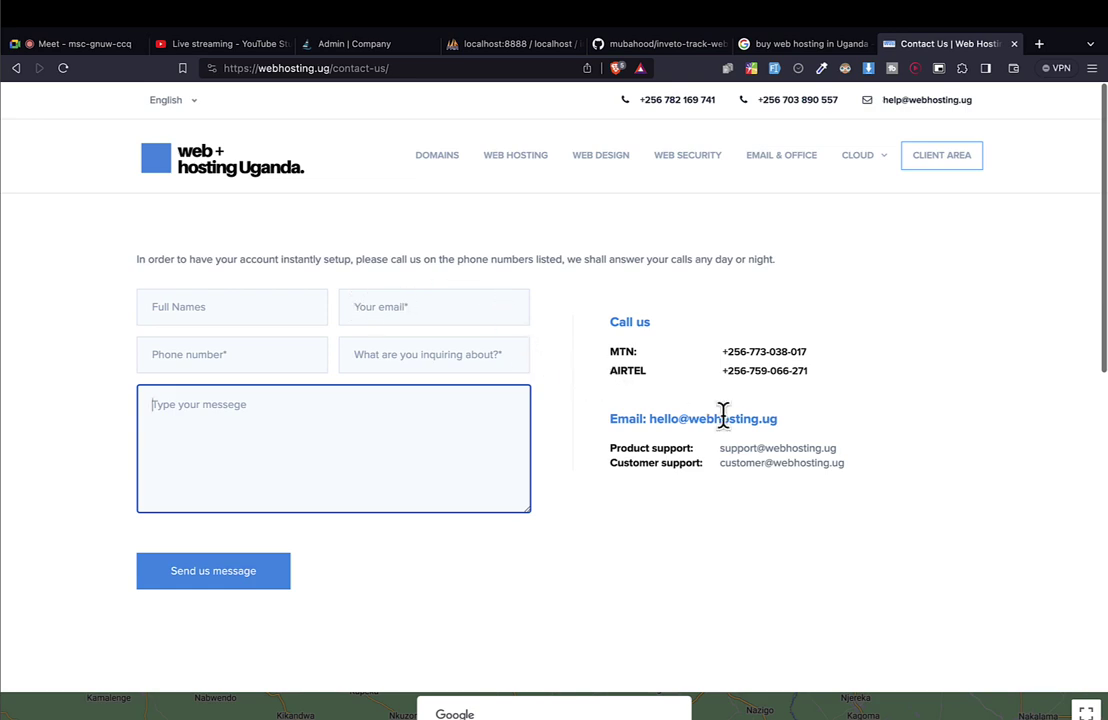
{"action": "left_click_drag", "start_coordinate": [721, 351], "coordinate": [725, 371]}
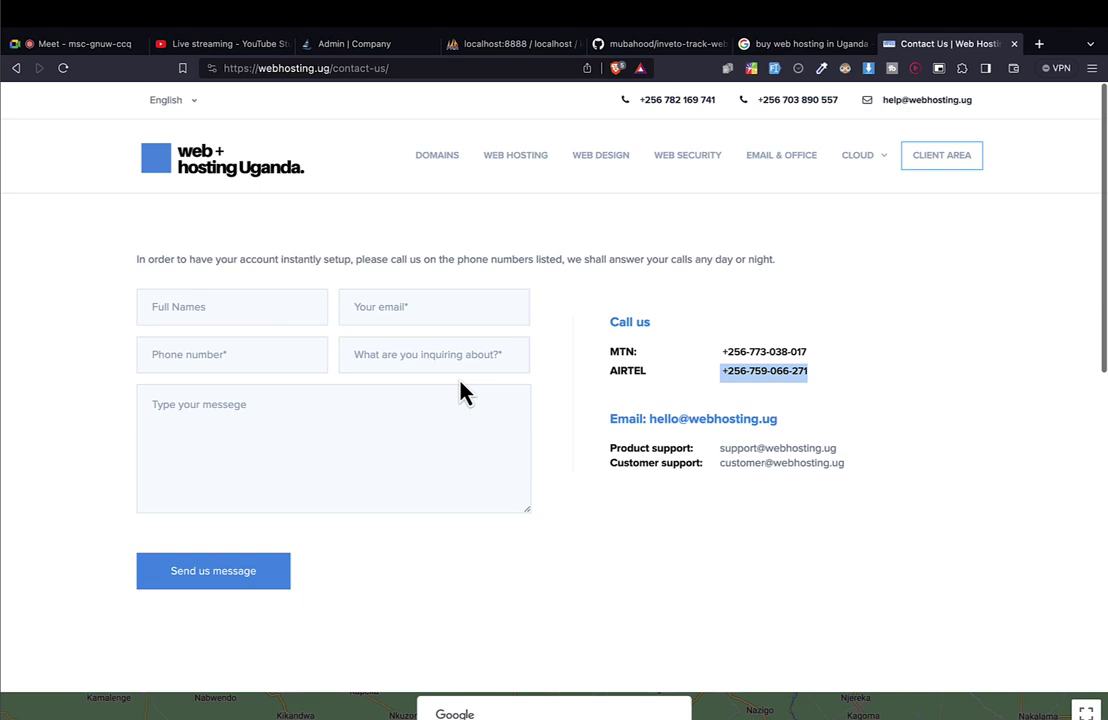
After the Client Area 404, return to the four plans priced 149,000–799,000 UGX/Year.
{"action": "left_click", "coordinate": [931, 166]}
{"action": "scroll", "coordinate": [712, 482], "scroll_direction": "down", "scroll_amount": 2}
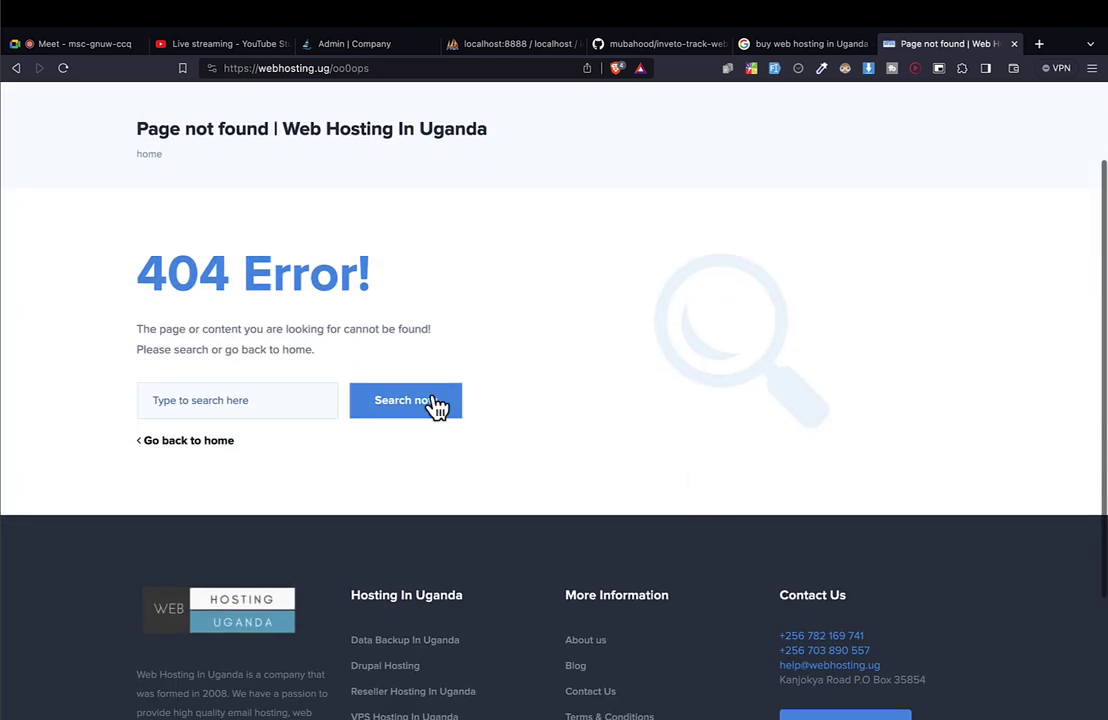
{"action": "scroll", "coordinate": [437, 402], "scroll_direction": "left", "scroll_amount": 5}
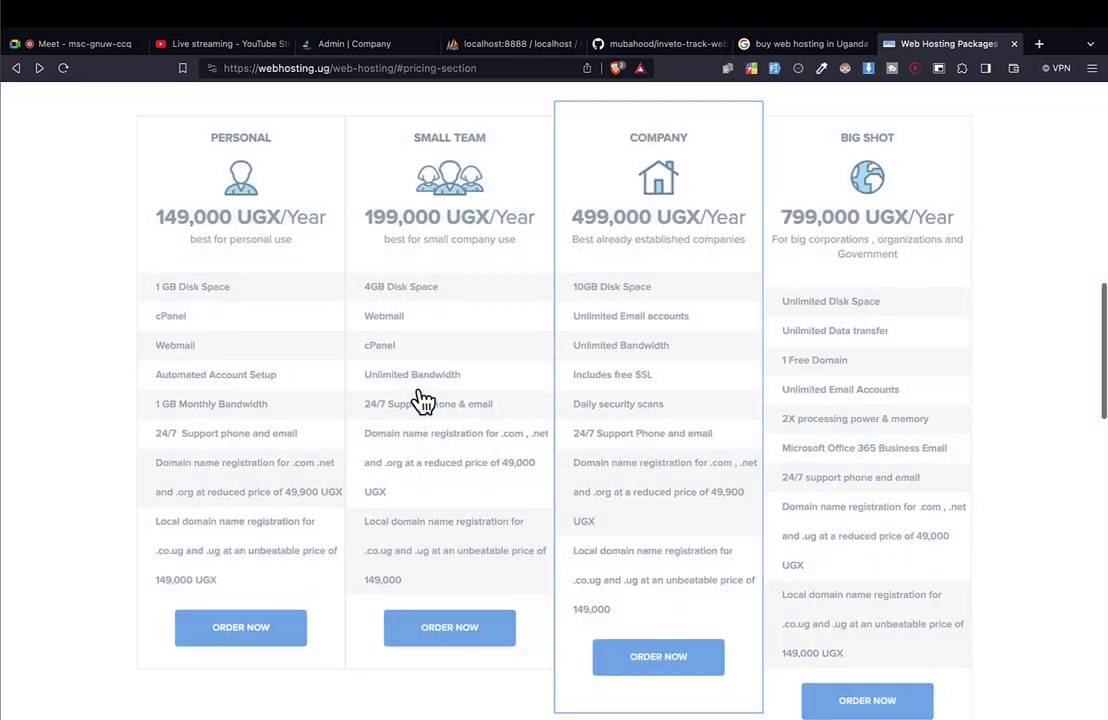
{"action": "scroll", "coordinate": [406, 455], "scroll_direction": "up", "scroll_amount": 3}
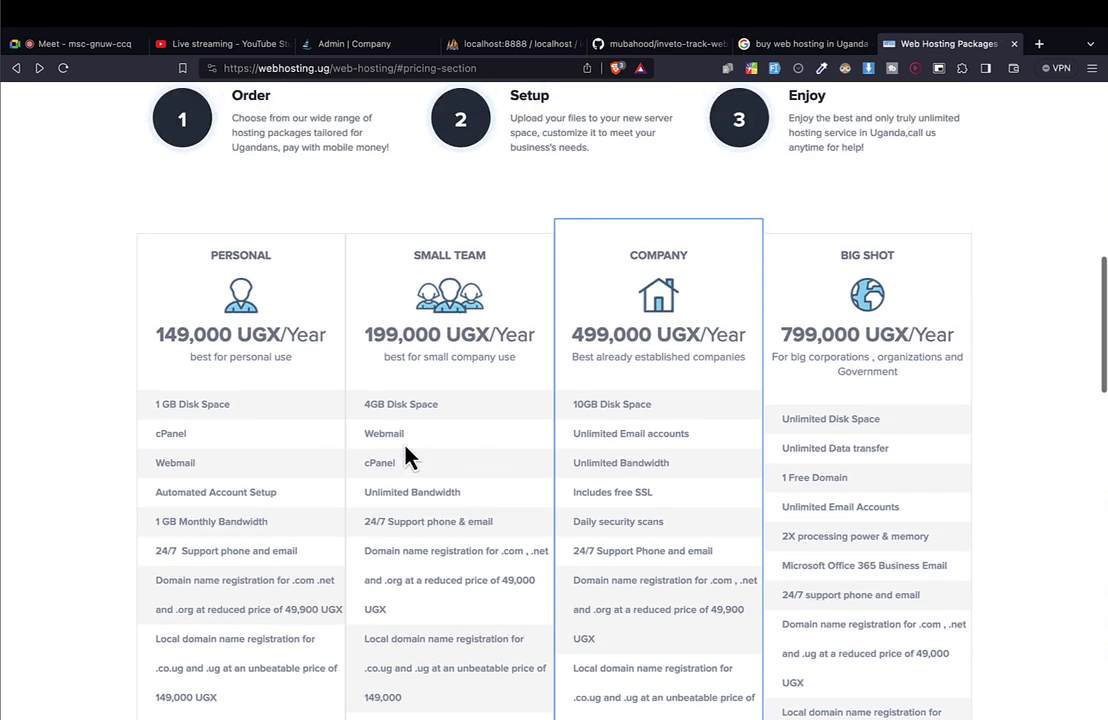
{"action": "scroll", "coordinate": [406, 455], "scroll_direction": "down", "scroll_amount": 1}
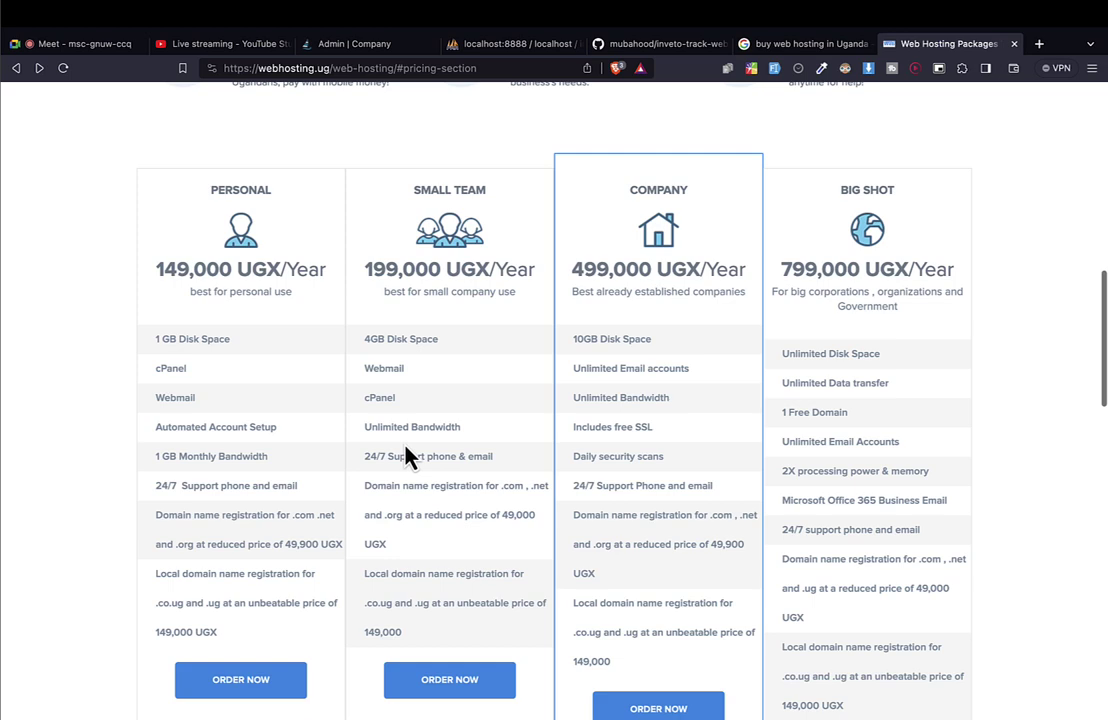
{"action": "scroll", "coordinate": [407, 456], "scroll_direction": "down", "scroll_amount": 1}
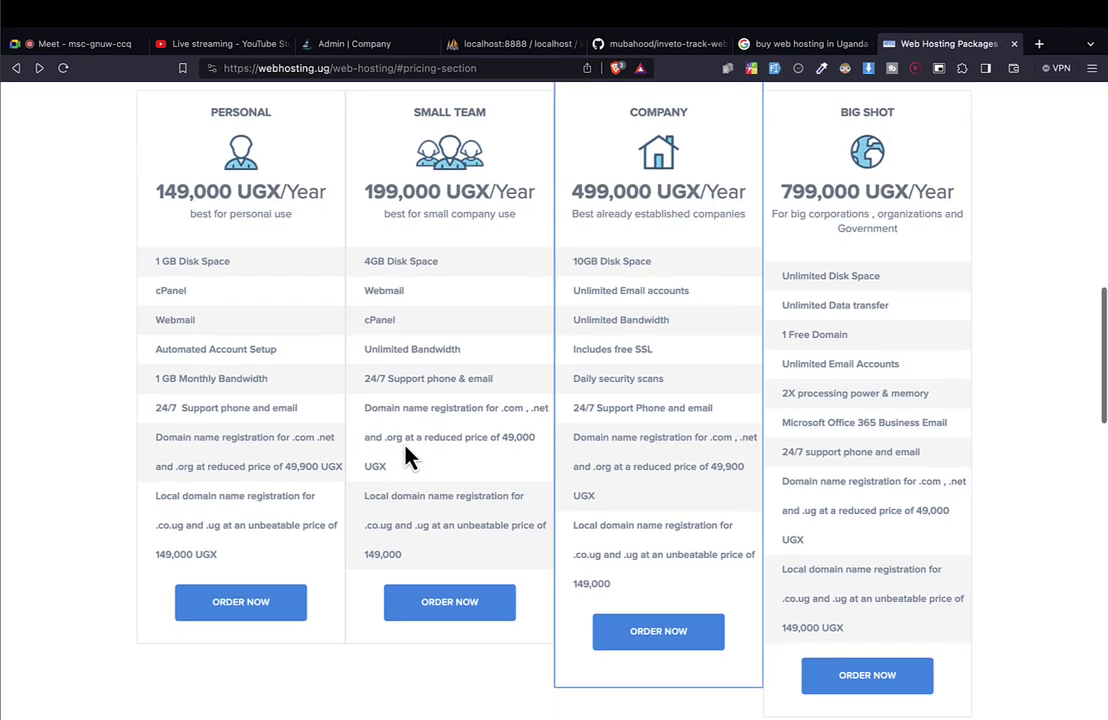
{"action": "scroll", "coordinate": [407, 456], "scroll_direction": "up", "scroll_amount": 6}
{"action": "scroll", "coordinate": [407, 456], "scroll_direction": "down", "scroll_amount": 2}
{"action": "scroll", "coordinate": [407, 456], "scroll_direction": "down", "scroll_amount": 2}
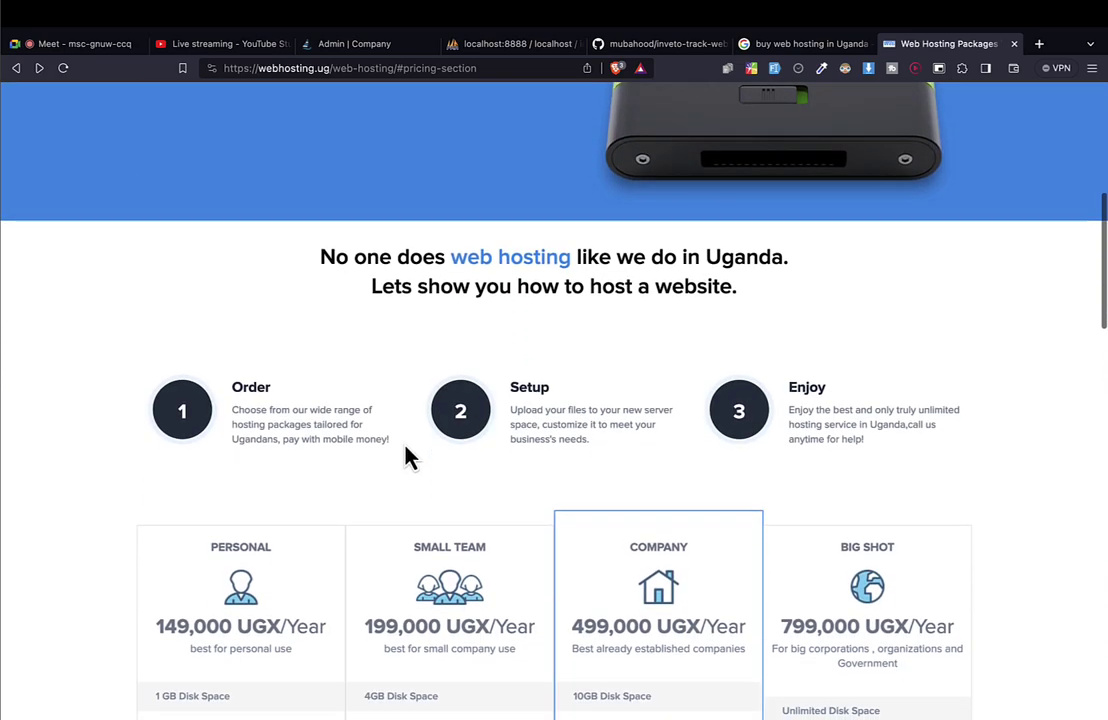
Back on the Google results, review Ugandan hosting providers such as Webstar Uganda.
{"action": "left_click", "coordinate": [828, 48]}
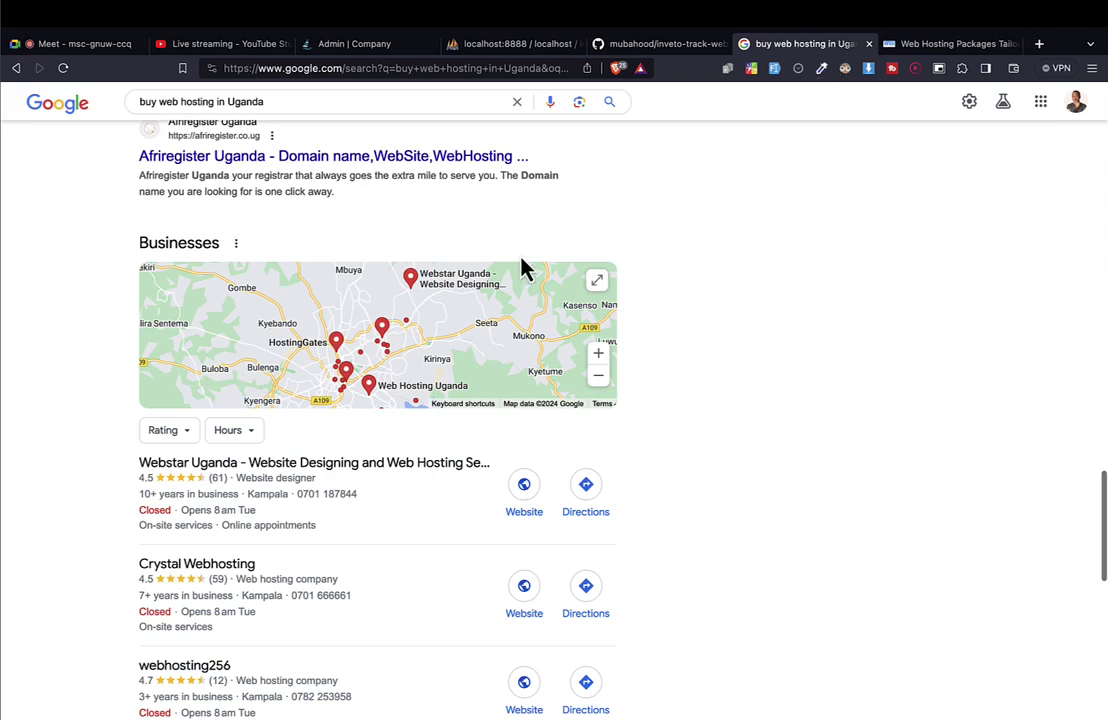
{"action": "scroll", "coordinate": [512, 277], "scroll_direction": "up", "scroll_amount": 10}
{"action": "scroll", "coordinate": [384, 340], "scroll_direction": "up", "scroll_amount": 2}
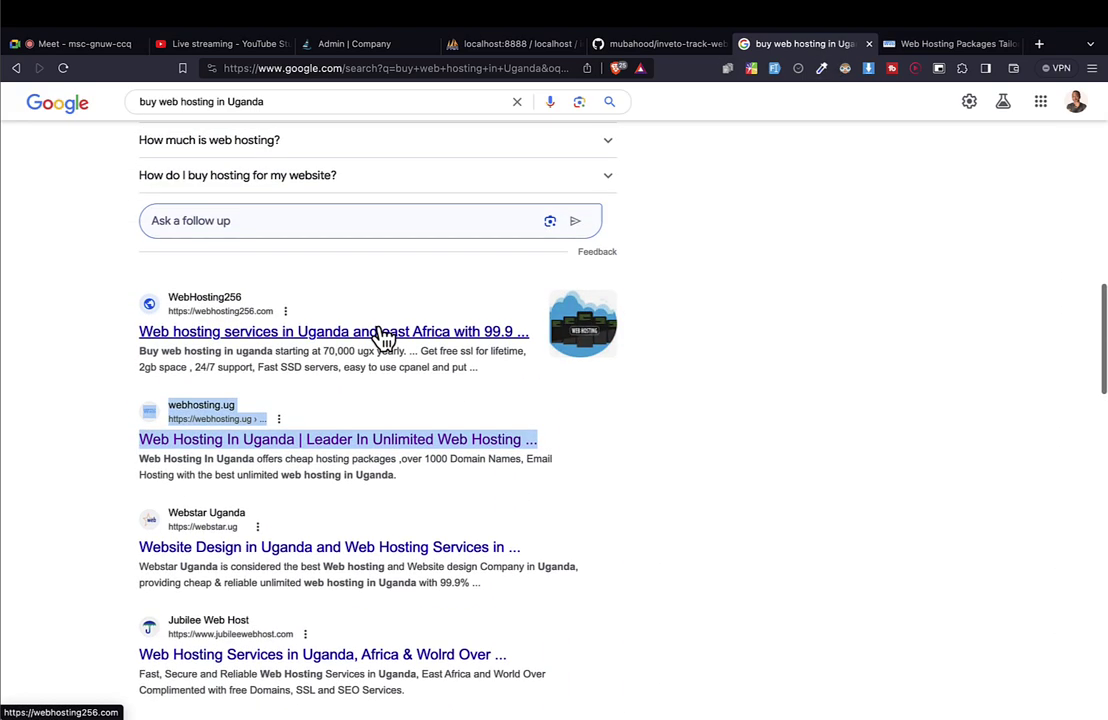
{"action": "left_click", "coordinate": [640, 422]}
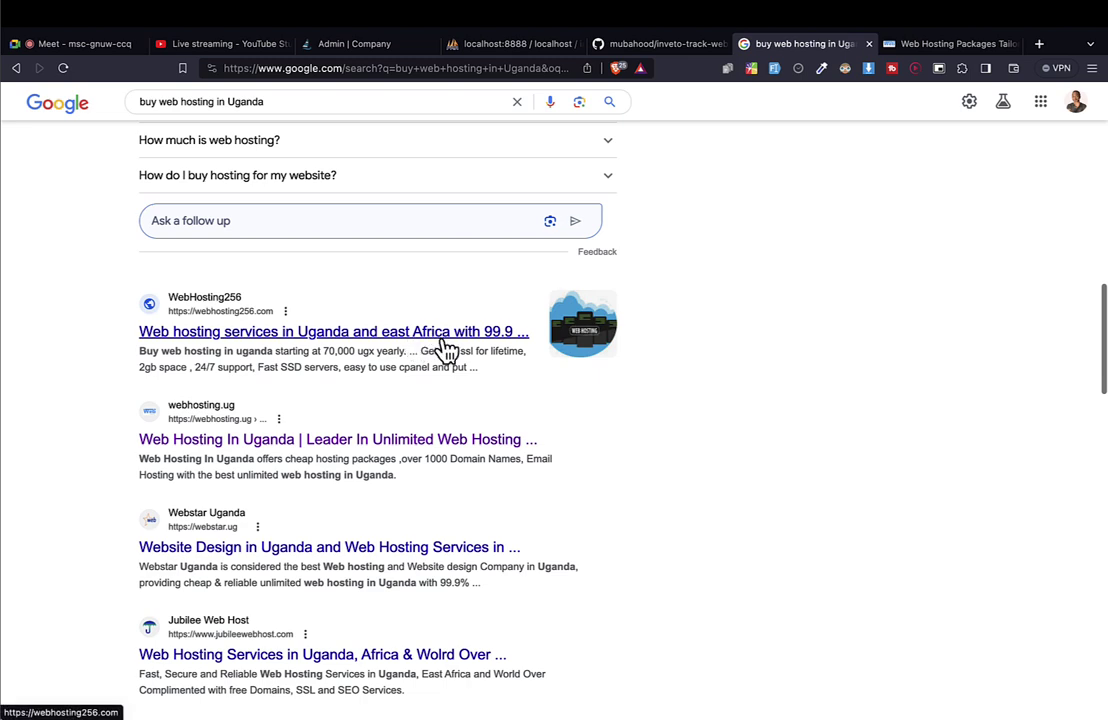
{"action": "scroll", "coordinate": [444, 345], "scroll_direction": "down", "scroll_amount": 5}
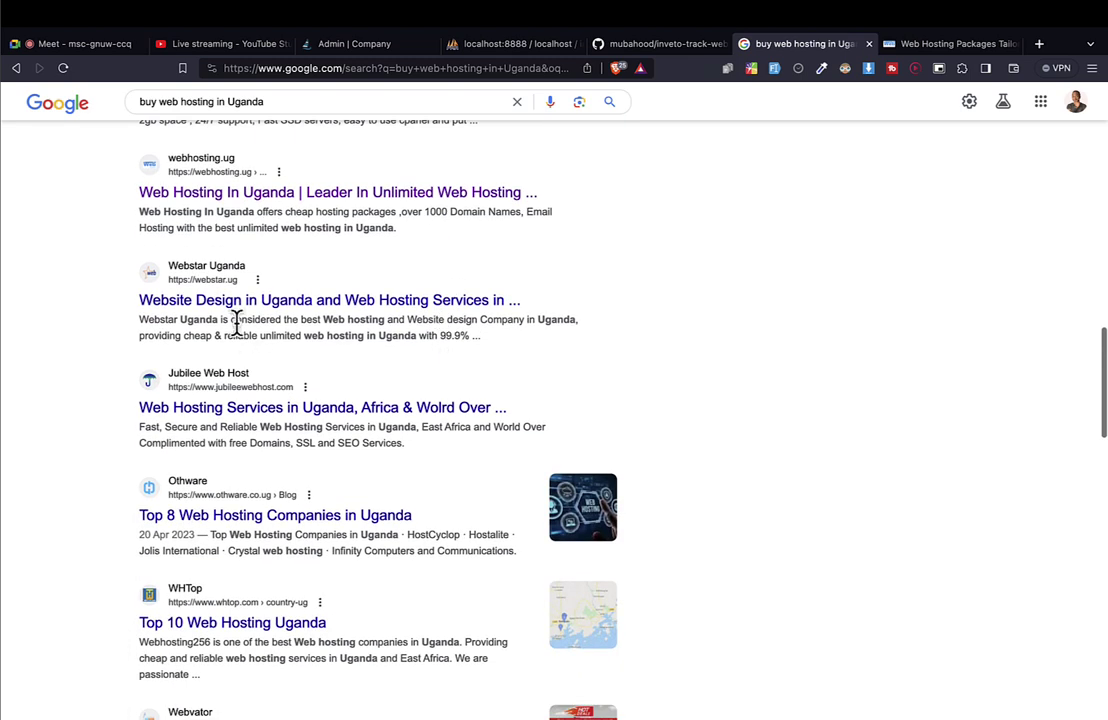
{"action": "left_click_drag", "start_coordinate": [235, 302], "coordinate": [247, 292]}
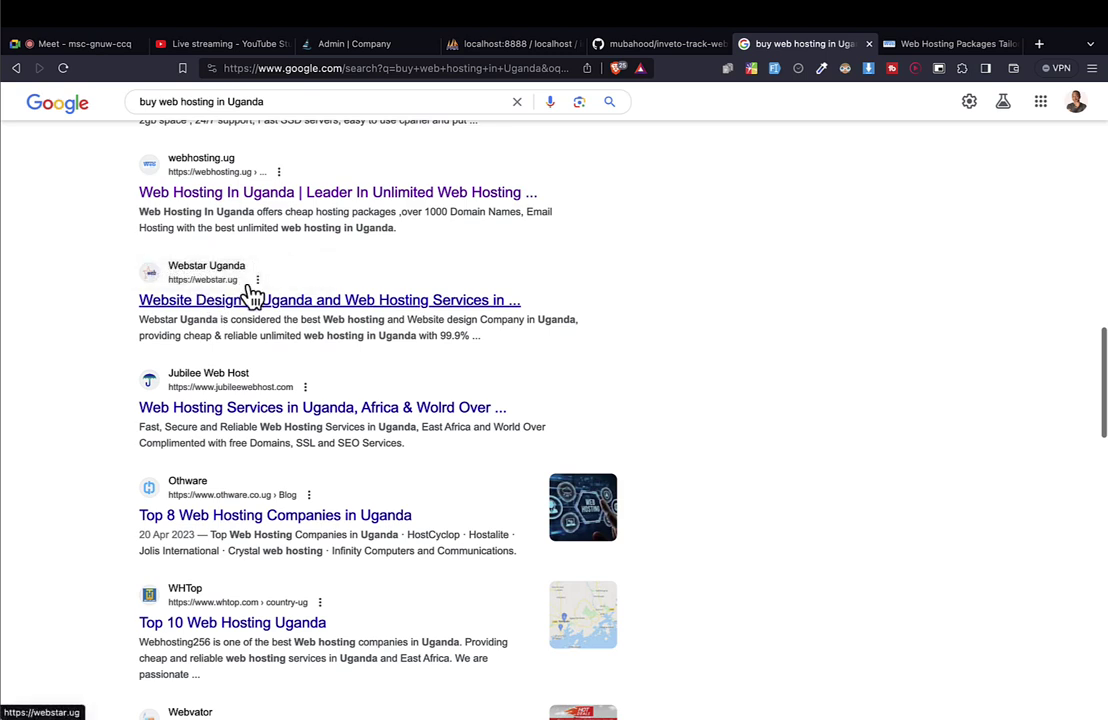
{"action": "triple_click", "coordinate": [203, 279]}
{"action": "left_click", "coordinate": [261, 287]}
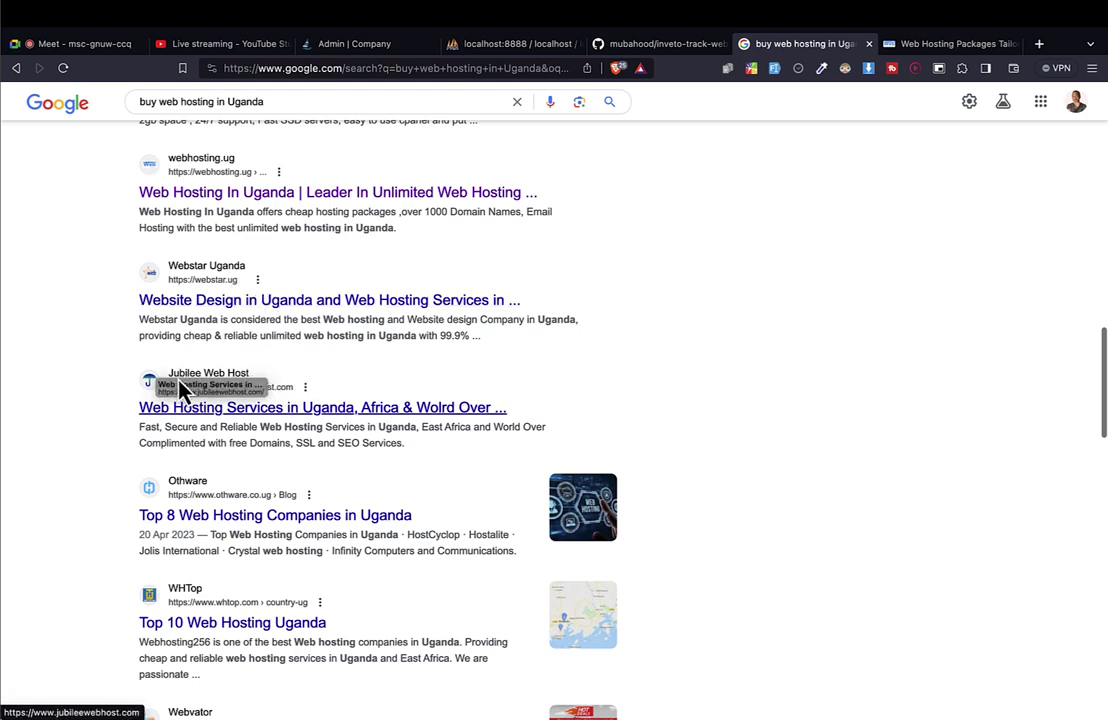
{"action": "scroll", "coordinate": [280, 428], "scroll_direction": "down", "scroll_amount": 5}
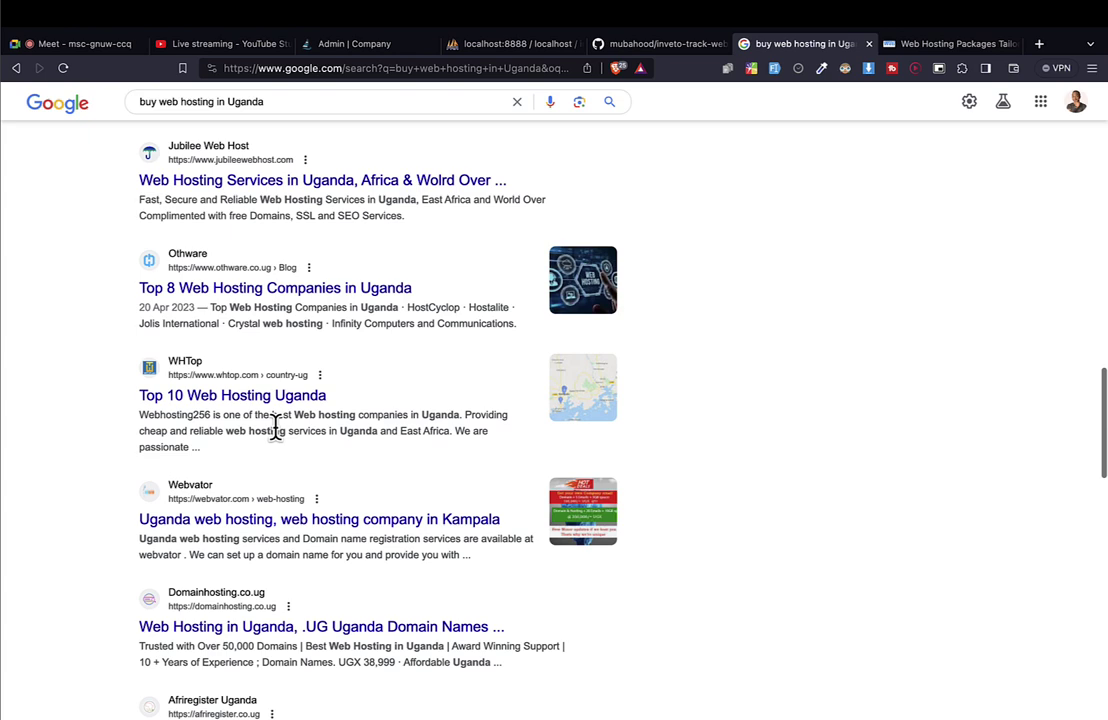
{"action": "scroll", "coordinate": [275, 428], "scroll_direction": "down", "scroll_amount": 3}
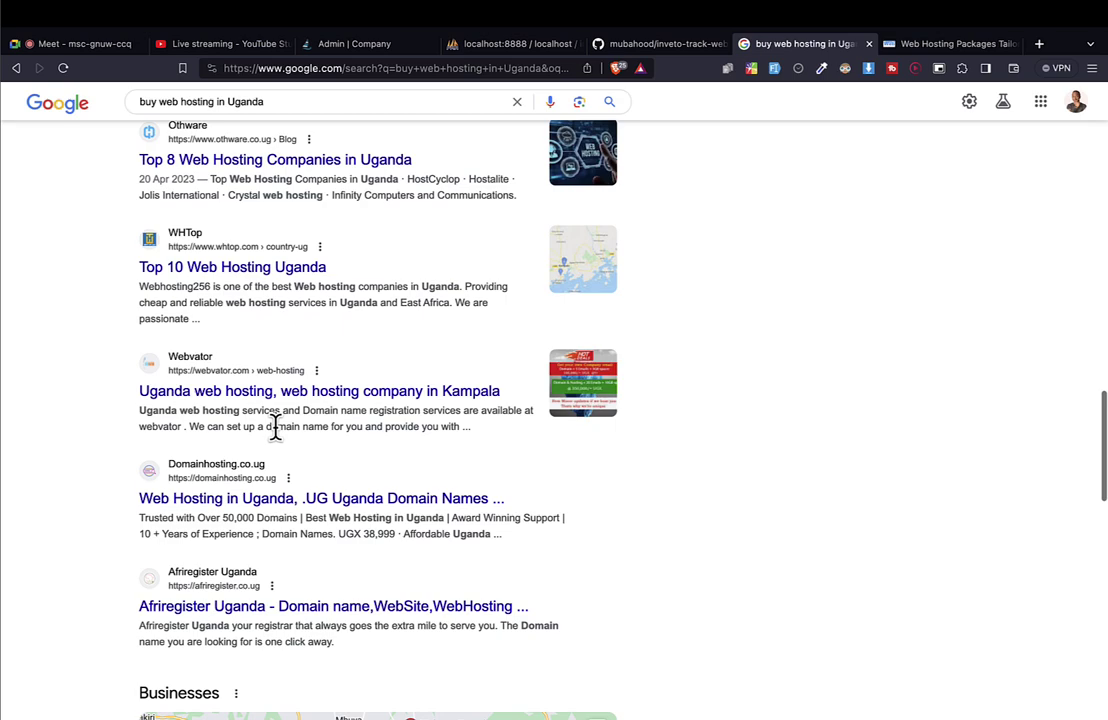
Glance at the Meet call, then return and select 'Uganda' in the search query.
{"action": "left_click", "coordinate": [78, 45]}
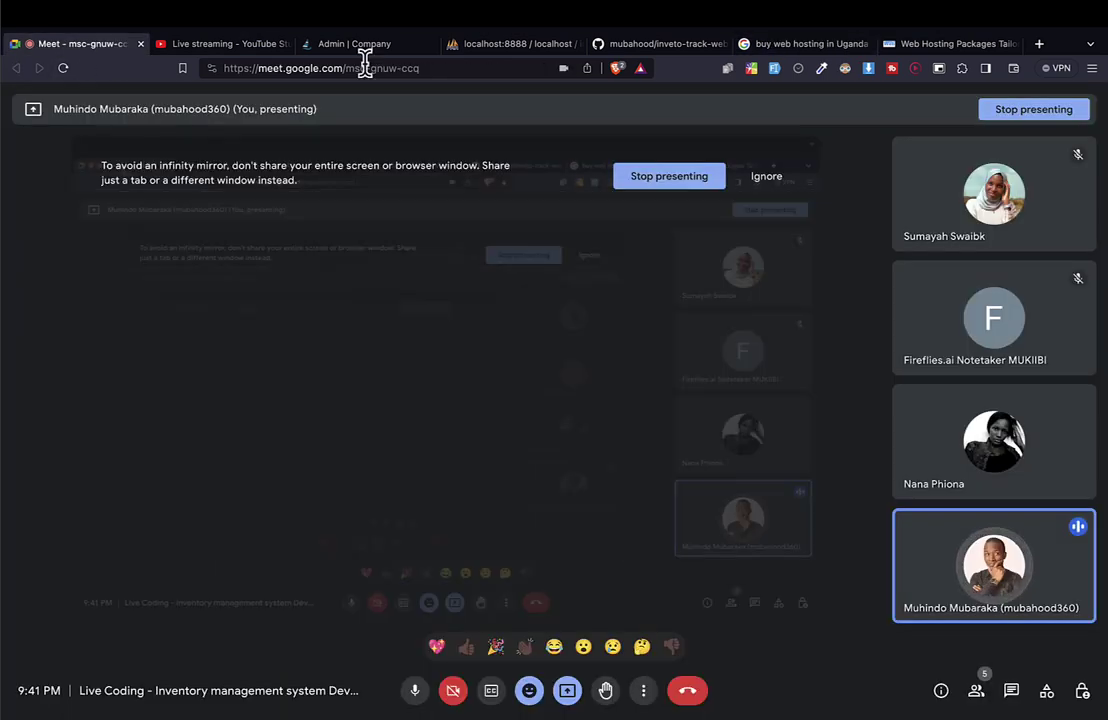
{"action": "left_click", "coordinate": [792, 45]}
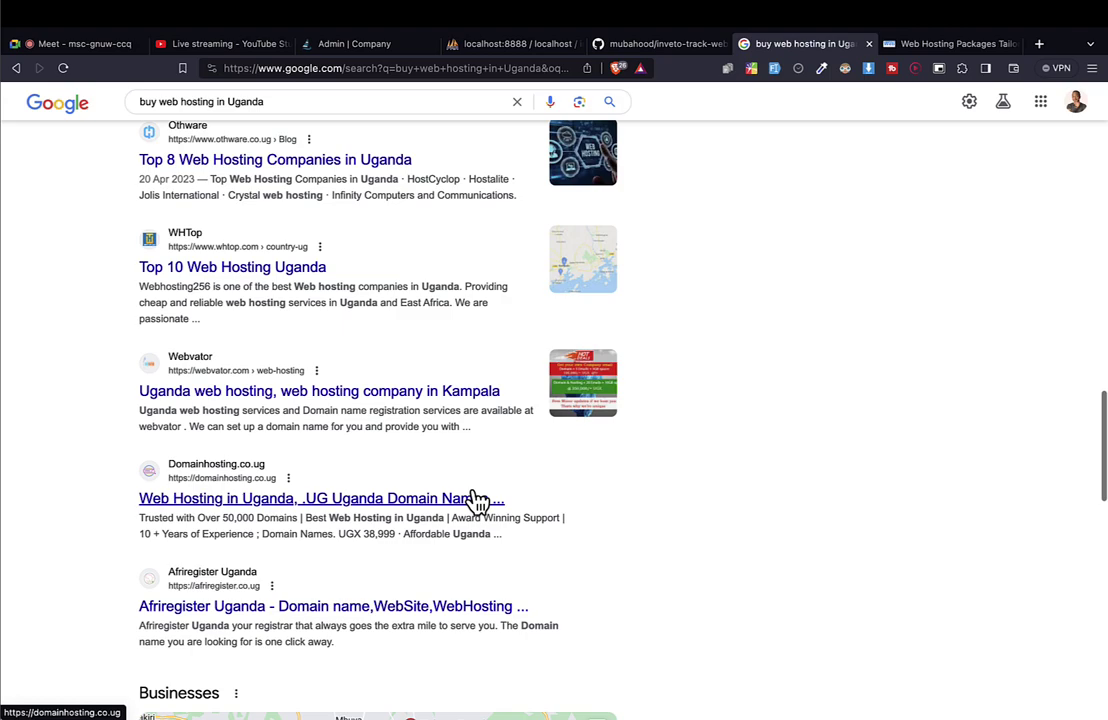
{"action": "scroll", "coordinate": [478, 500], "scroll_direction": "up", "scroll_amount": 10}
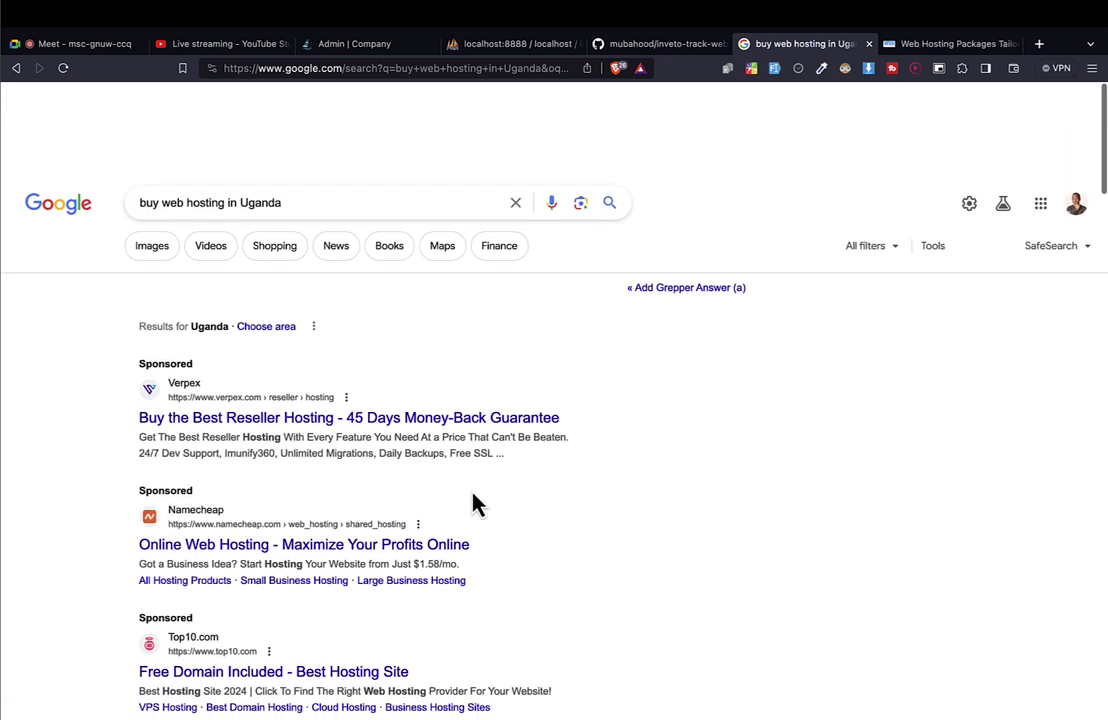
{"action": "left_click", "coordinate": [304, 118]}
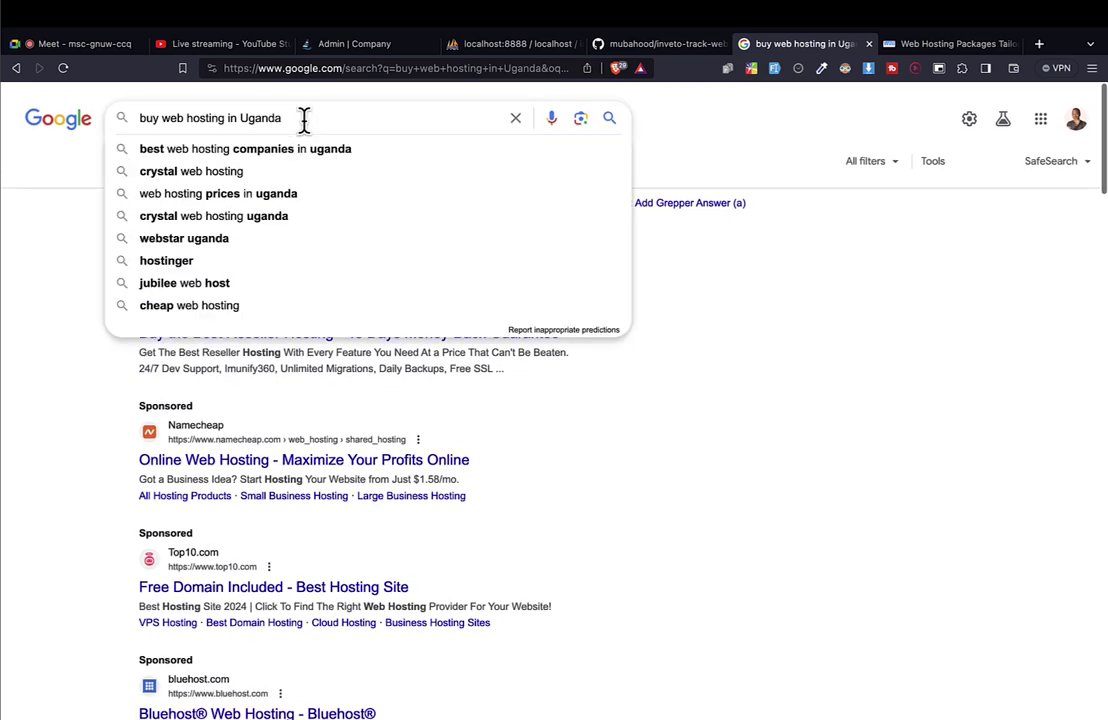
{"action": "double_click", "coordinate": [304, 118]}
Search Google for 'hosting bangladesh' and zoom in on the results page.
{"action": "triple_click", "coordinate": [304, 118]}
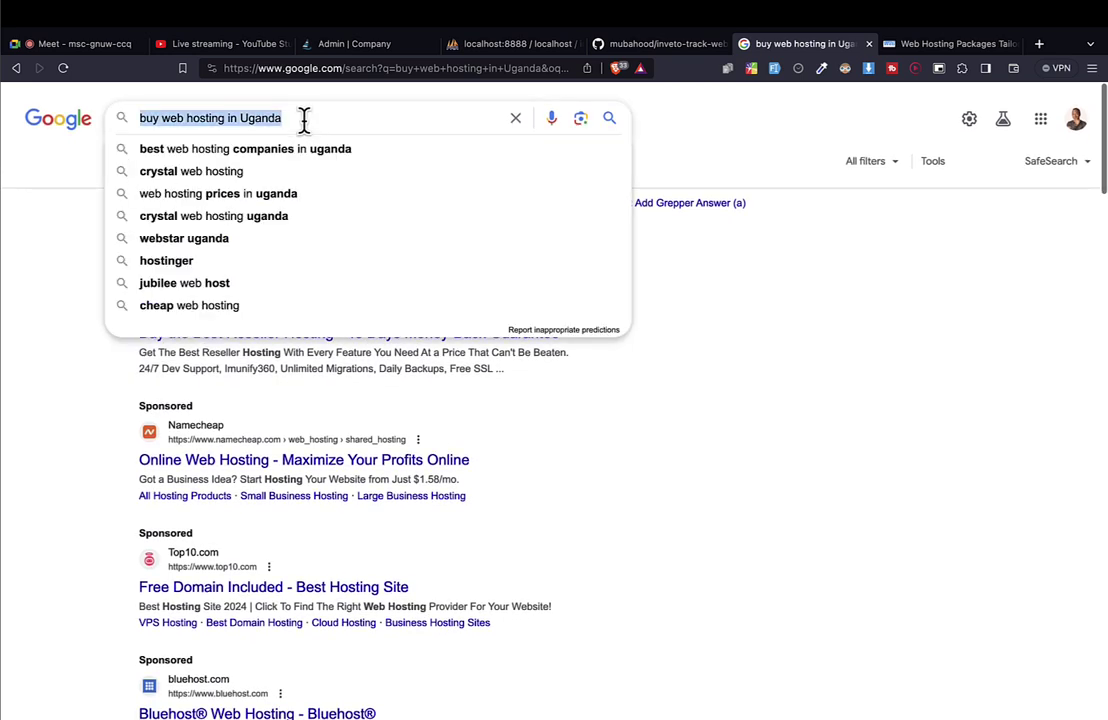
{"action": "type", "text": "how"}
{"action": "key", "text": "BackSpace"}
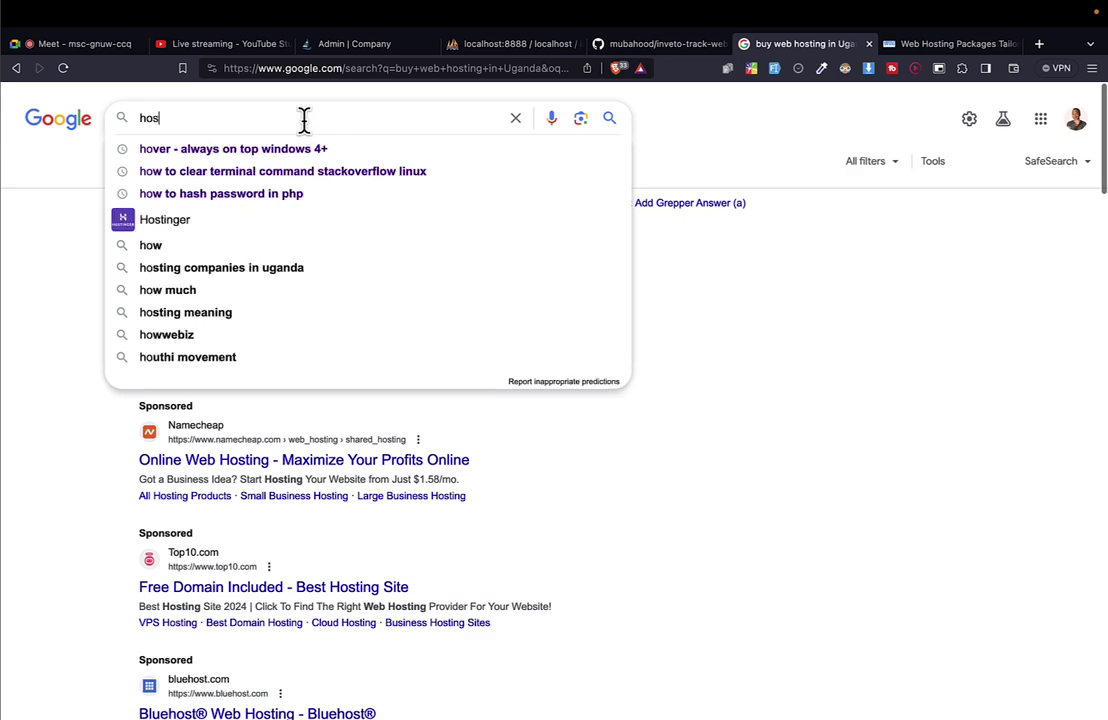
{"action": "type", "text": "sting ban"}
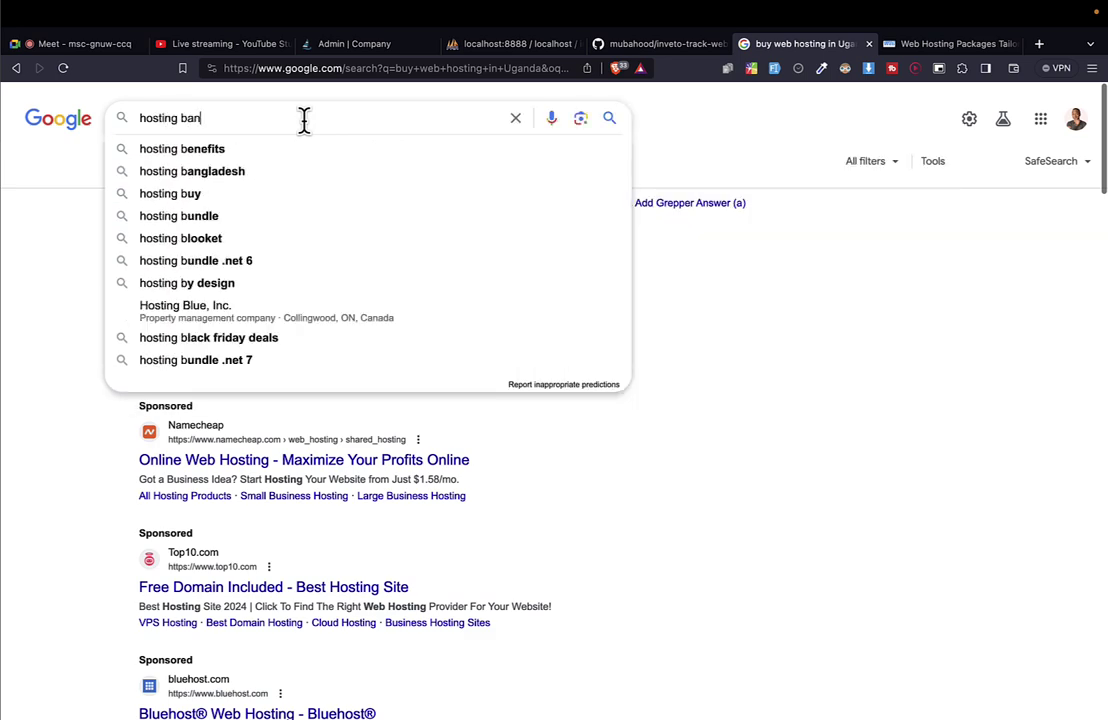
{"action": "type", "text": "gladesh"}
{"action": "key", "text": "Return"}
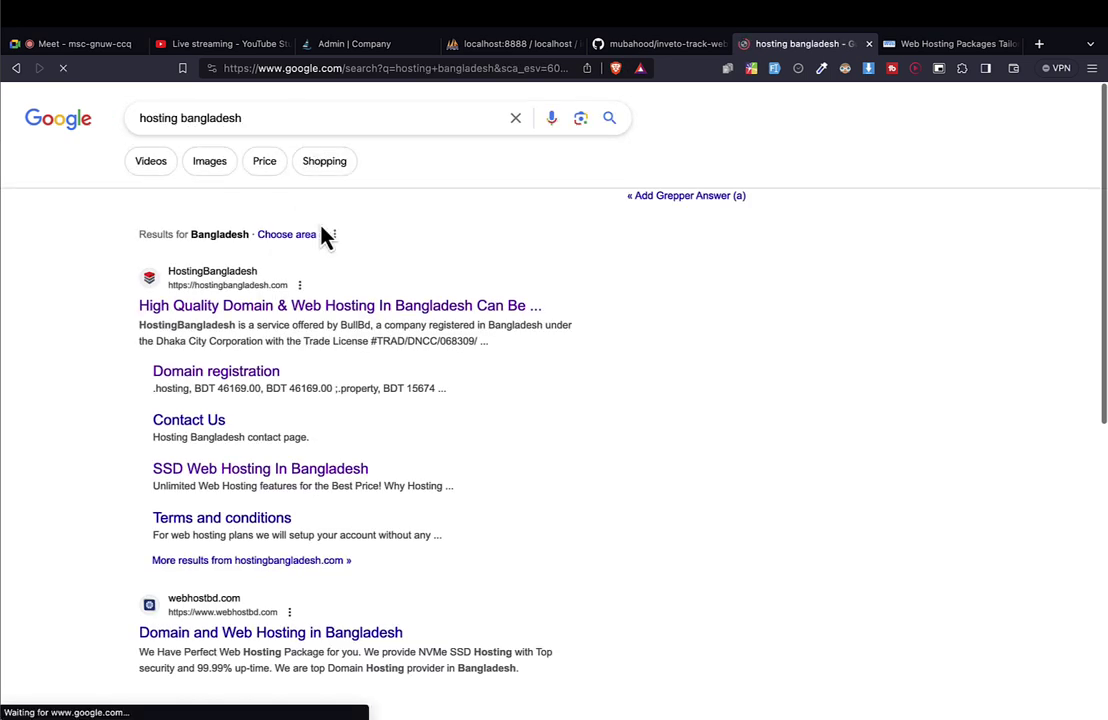
{"action": "key", "text": "ctrl+plus"}
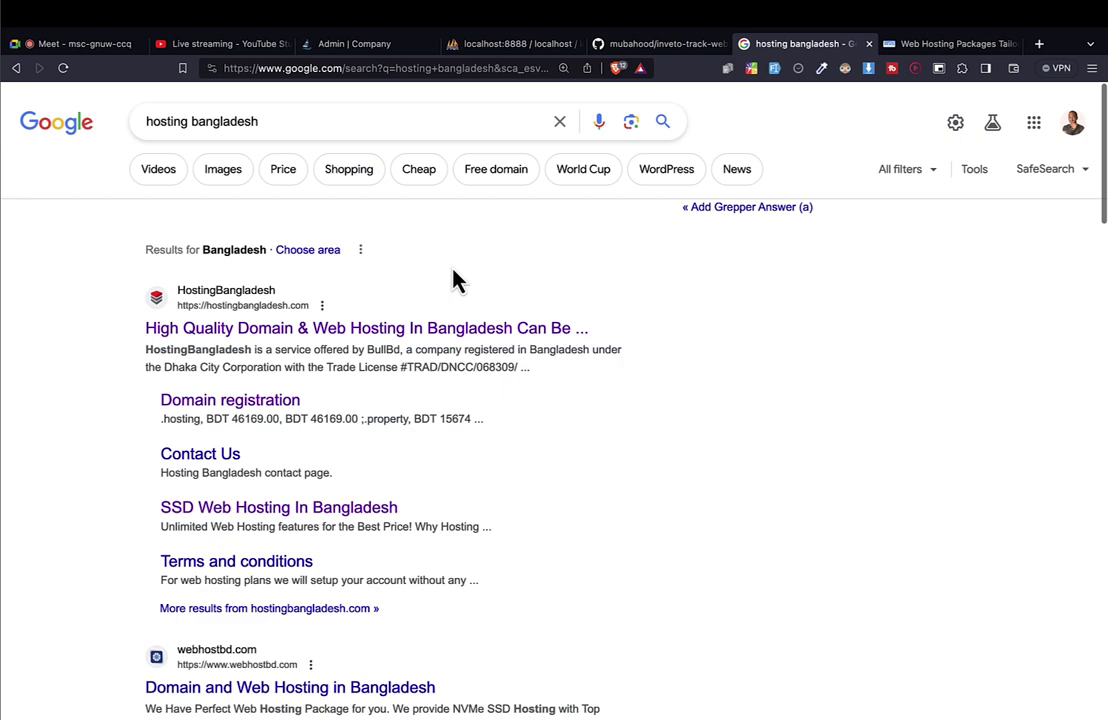
Open the HostingBangladesh result and go on to its LOGIN page.
{"action": "left_click", "coordinate": [396, 335]}
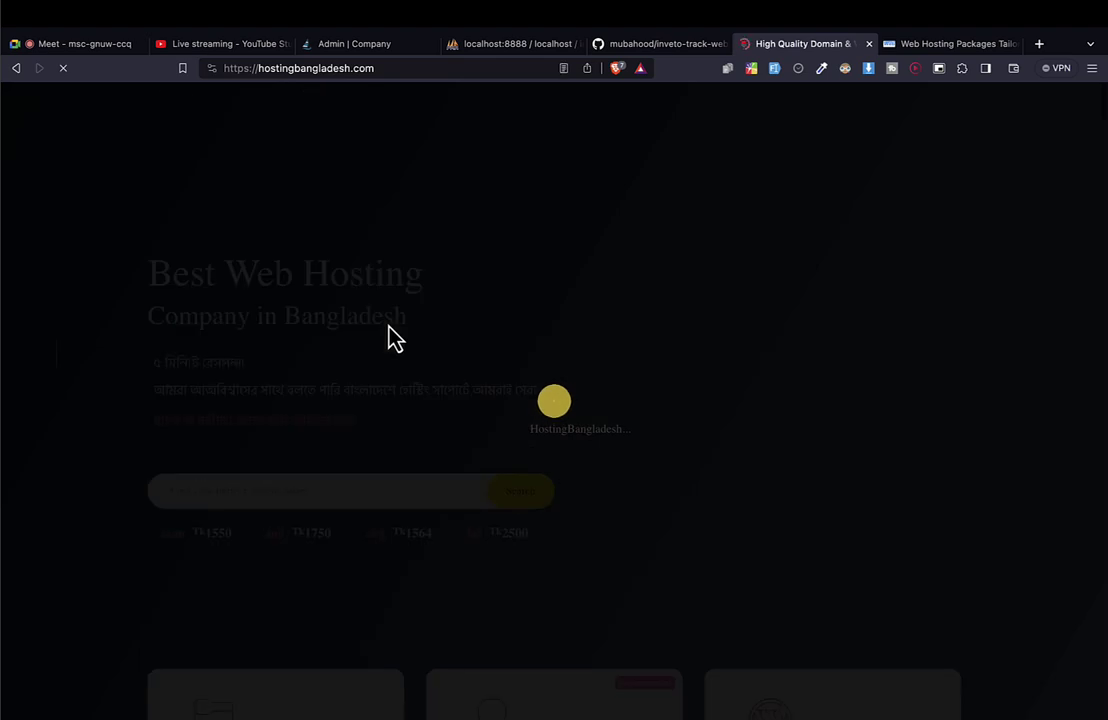
{"action": "scroll", "coordinate": [393, 338], "scroll_direction": "down", "scroll_amount": 10}
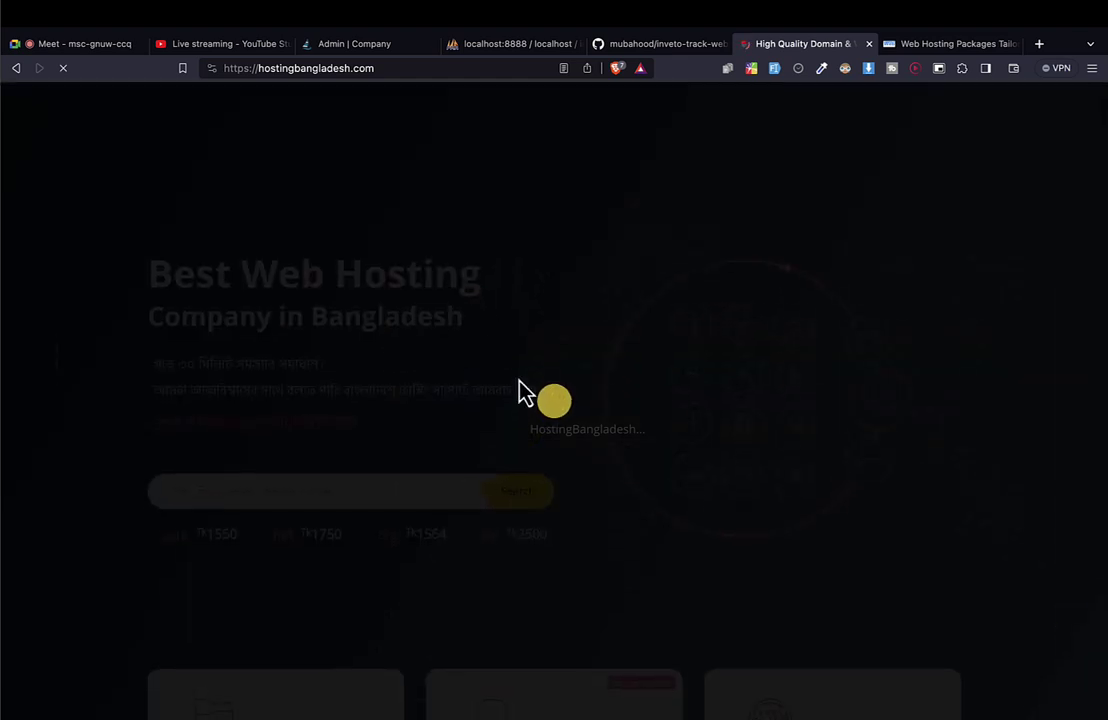
{"action": "left_click", "coordinate": [324, 72]}
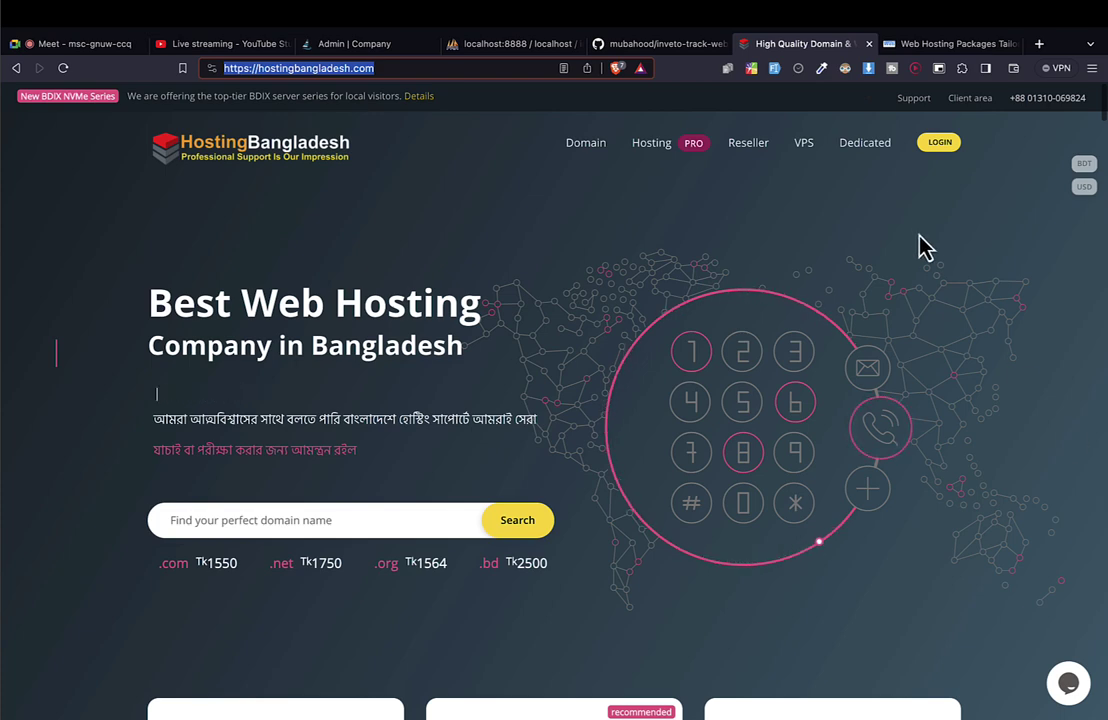
{"action": "left_click", "coordinate": [934, 152]}
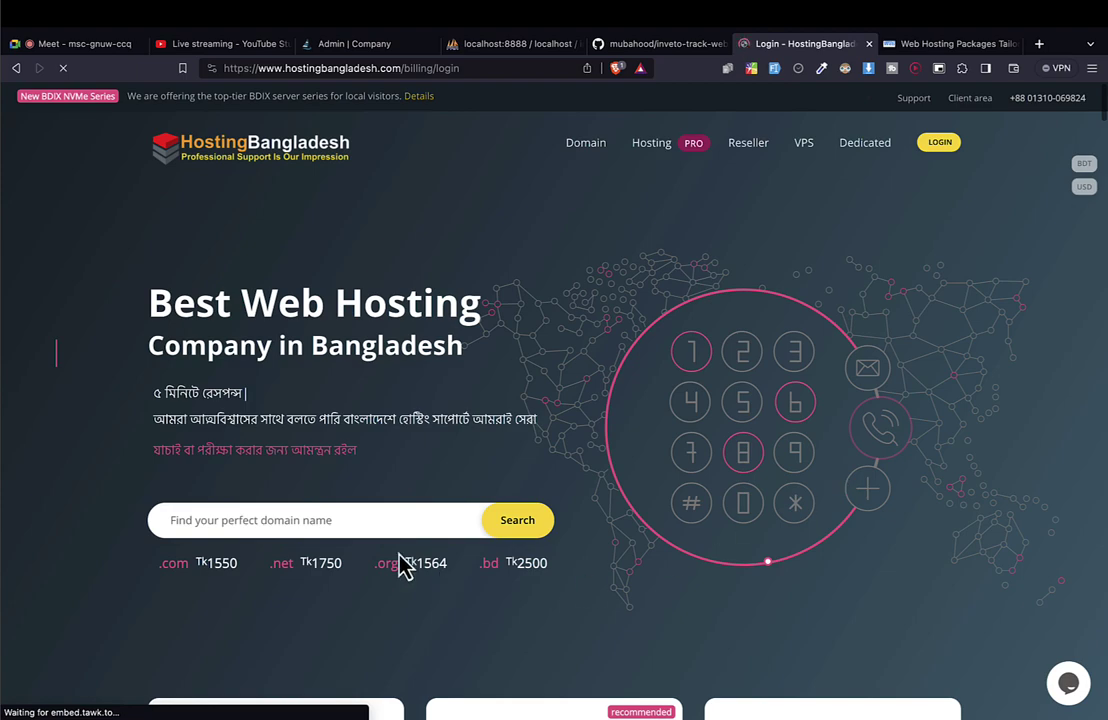
{"action": "scroll", "coordinate": [403, 566], "scroll_direction": "down", "scroll_amount": 2}
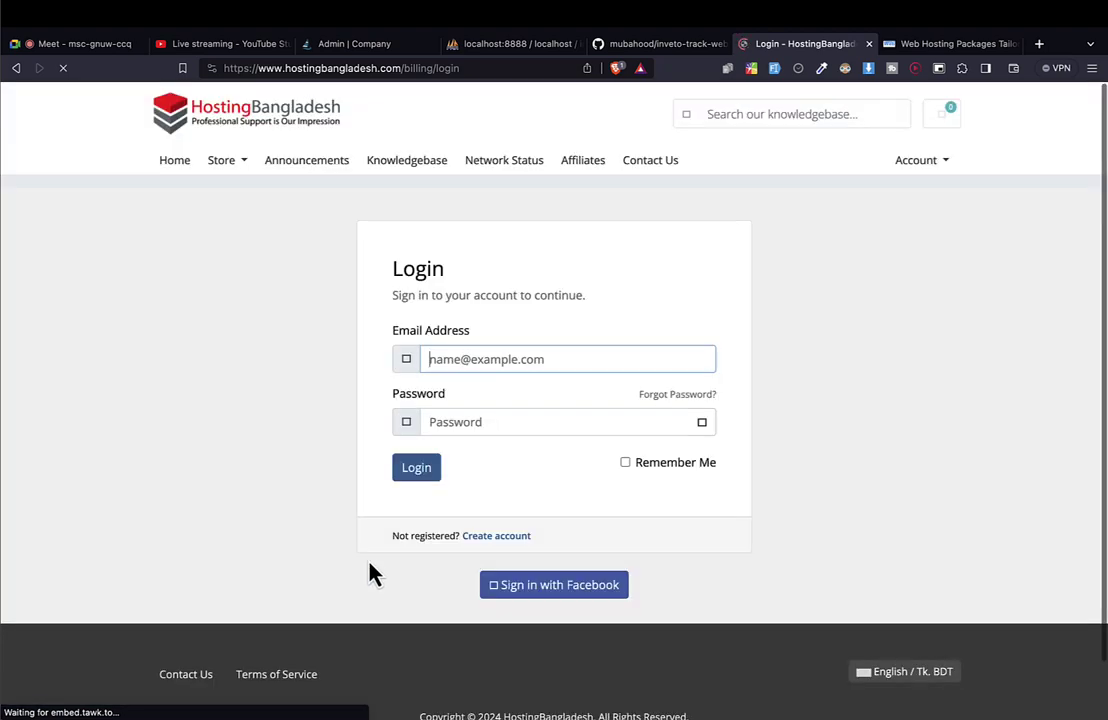
Log in to HostingBangladesh billing using the browser's saved autofill credentials to reach the Client Area.
{"action": "scroll", "coordinate": [424, 470], "scroll_direction": "down", "scroll_amount": 2}
{"action": "scroll", "coordinate": [422, 458], "scroll_direction": "up", "scroll_amount": 3}
{"action": "scroll", "coordinate": [423, 460], "scroll_direction": "down", "scroll_amount": 2}
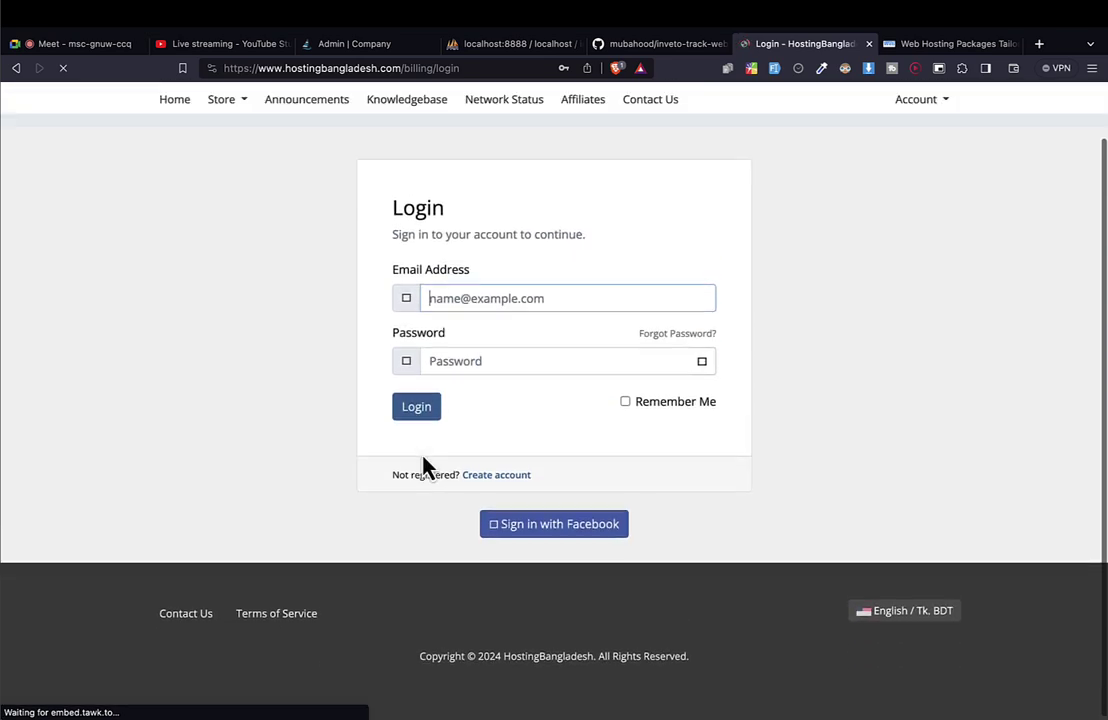
{"action": "scroll", "coordinate": [421, 452], "scroll_direction": "up", "scroll_amount": 2}
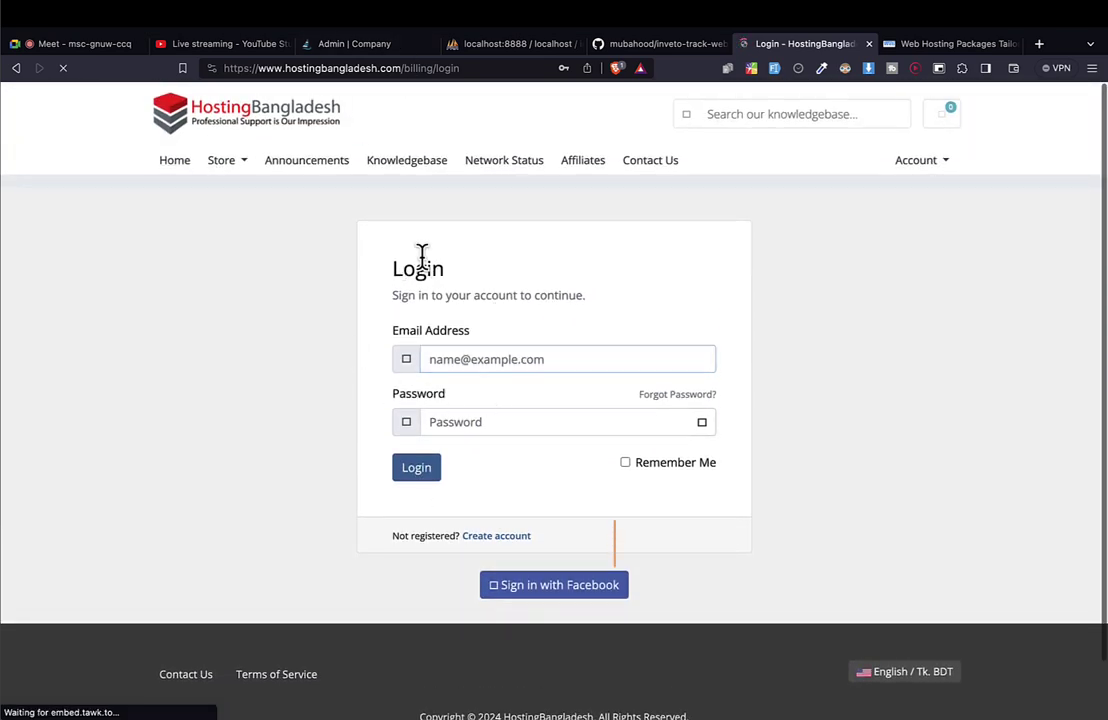
{"action": "left_click_drag", "start_coordinate": [423, 257], "coordinate": [423, 418]}
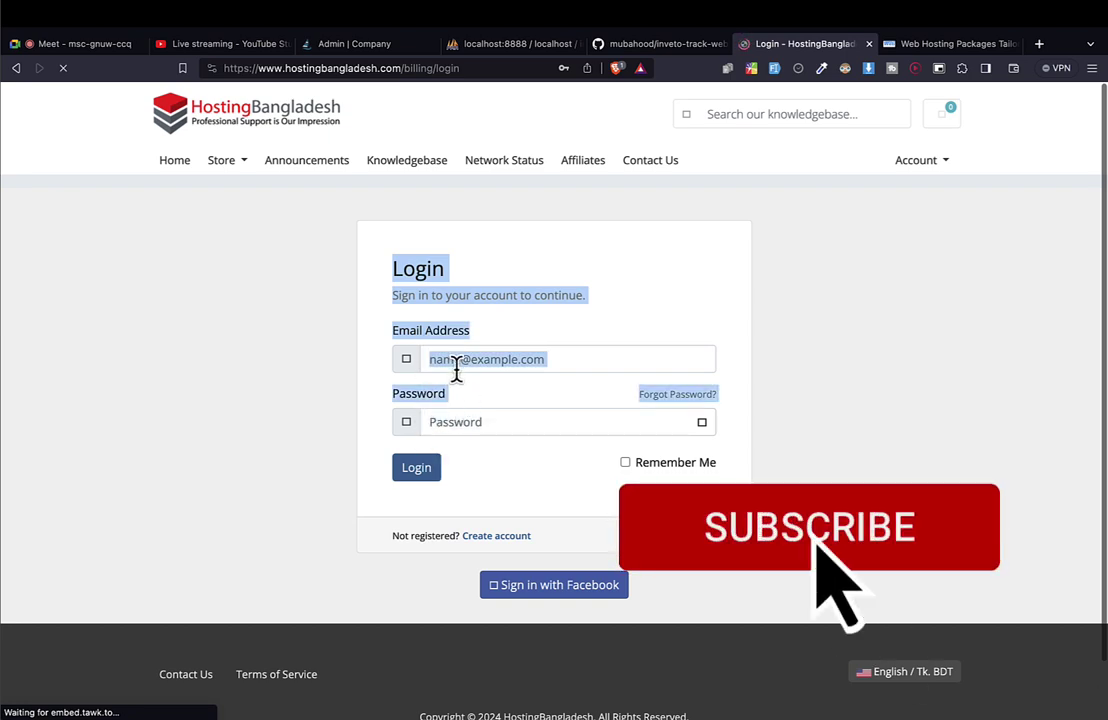
{"action": "left_click", "coordinate": [453, 357]}
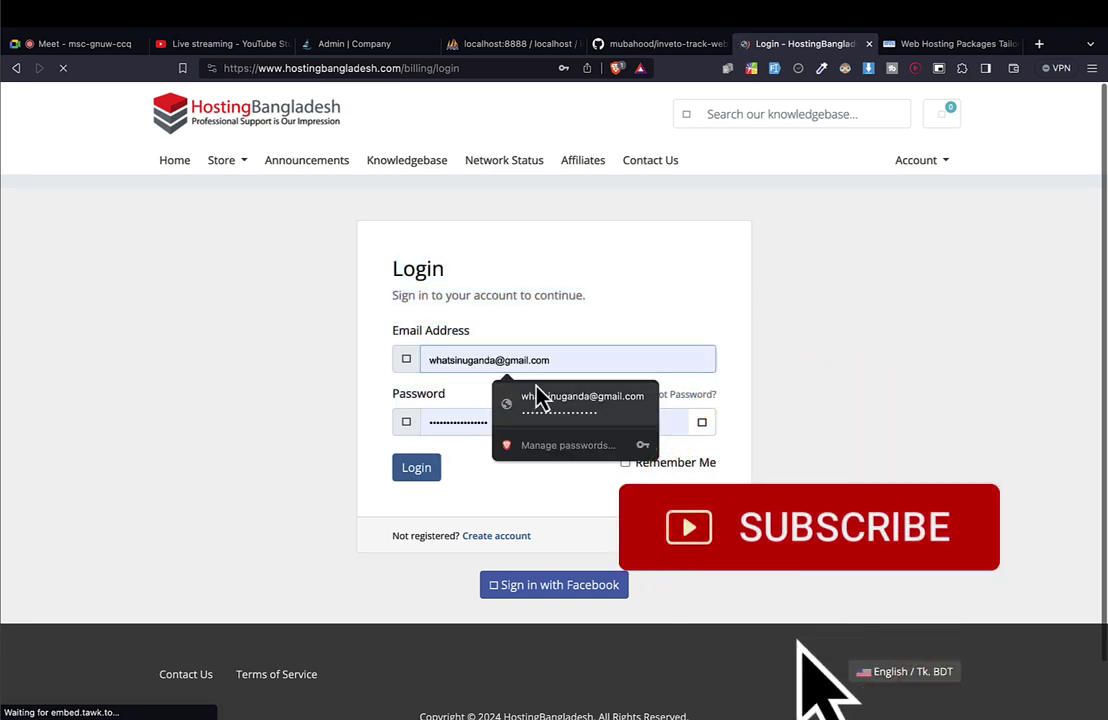
{"action": "left_click", "coordinate": [503, 393]}
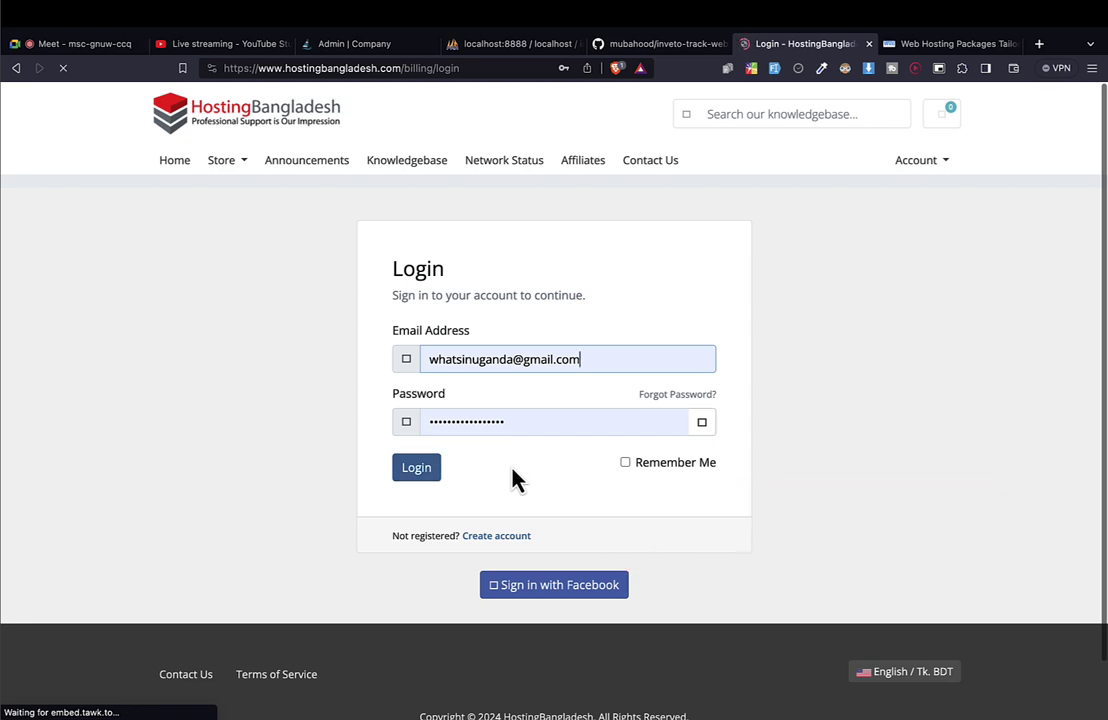
{"action": "key", "text": "super+equal"}
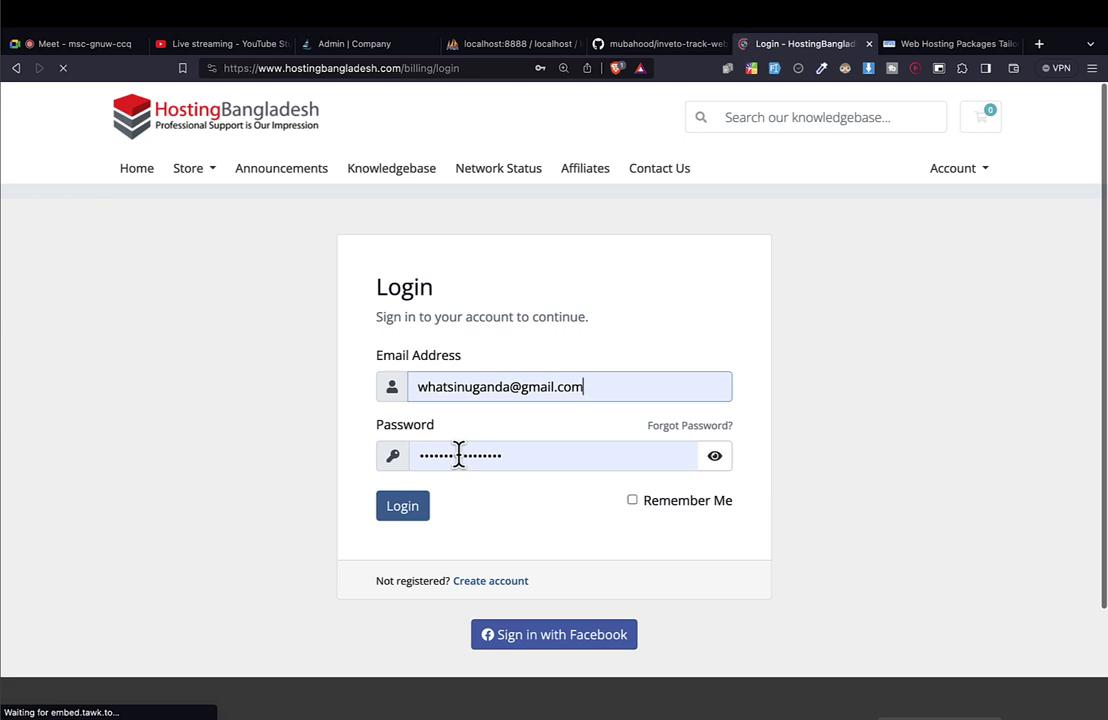
{"action": "scroll", "coordinate": [517, 428], "scroll_direction": "down", "scroll_amount": 3}
{"action": "scroll", "coordinate": [517, 428], "scroll_direction": "up", "scroll_amount": 1}
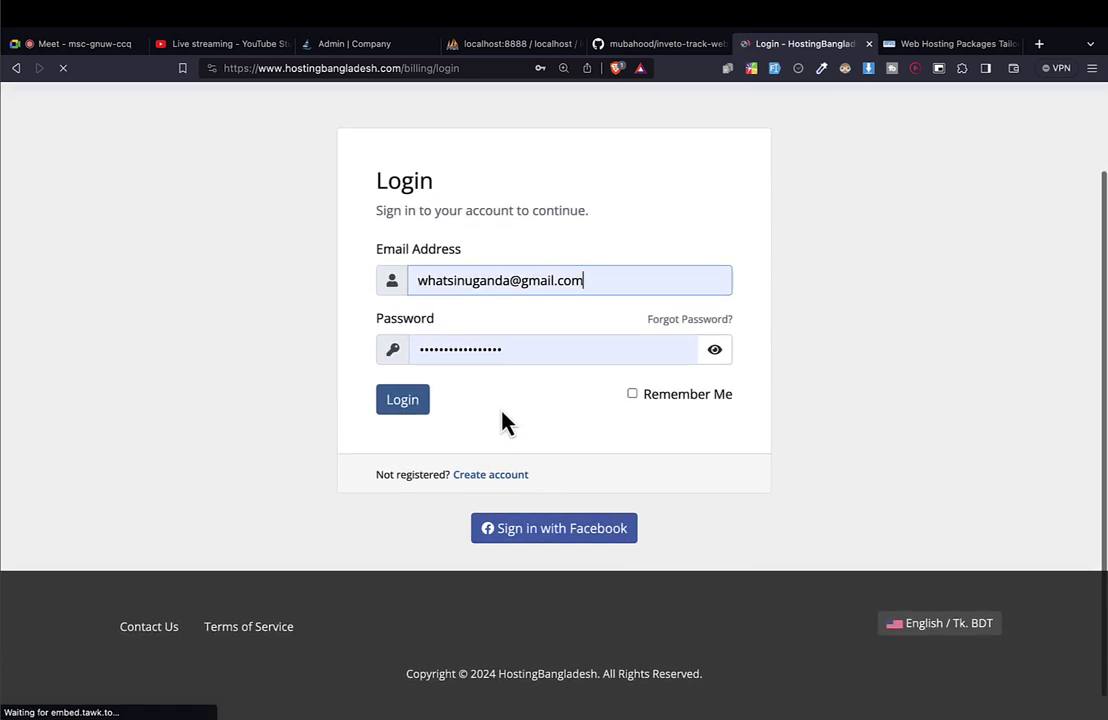
{"action": "left_click", "coordinate": [405, 402]}
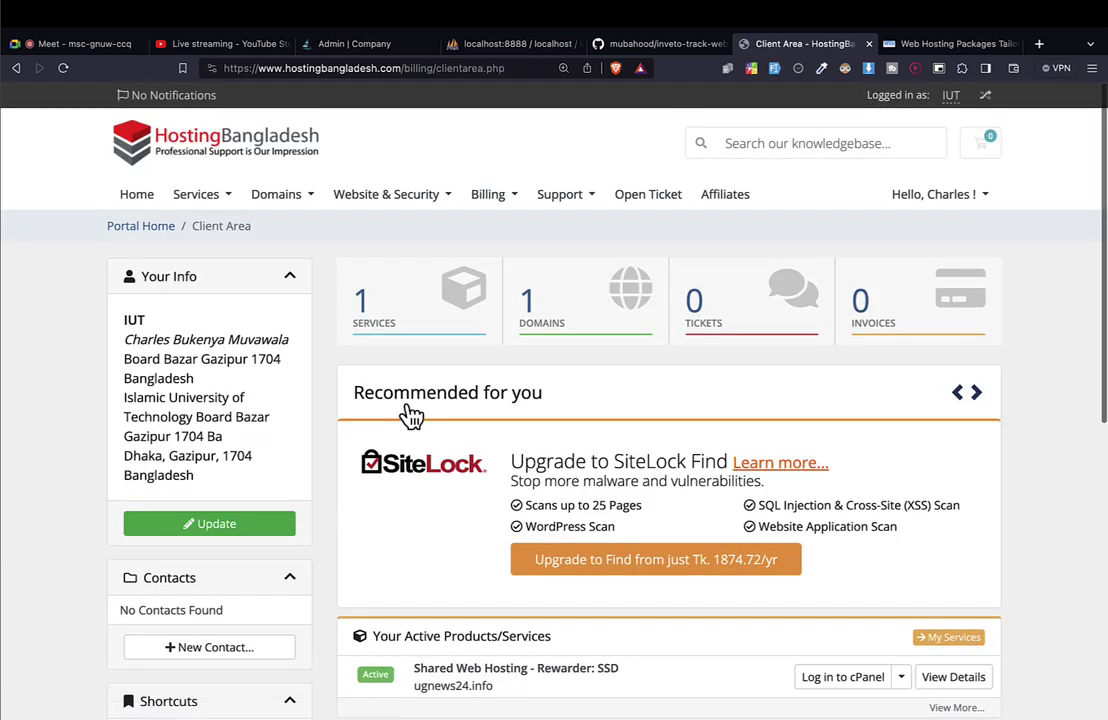
Open Services, select the Rewarder: SSD plan, and log in to its cPanel.
{"action": "scroll", "coordinate": [411, 416], "scroll_direction": "down", "scroll_amount": 5}
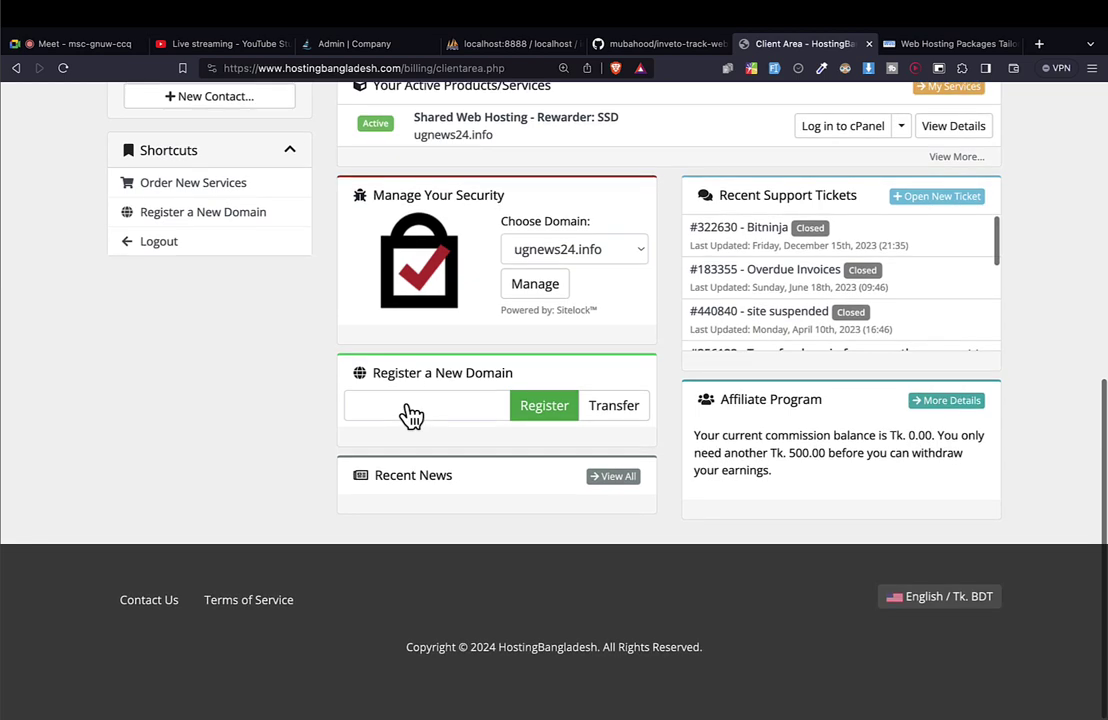
{"action": "scroll", "coordinate": [411, 416], "scroll_direction": "up", "scroll_amount": 5}
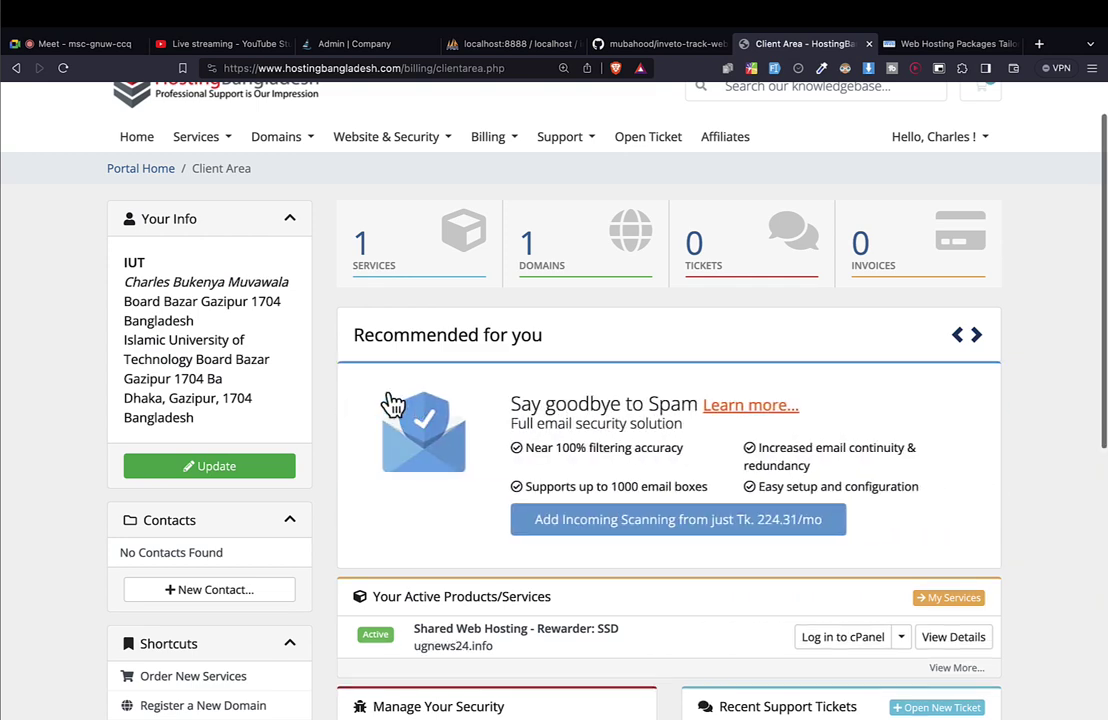
{"action": "left_click", "coordinate": [410, 222]}
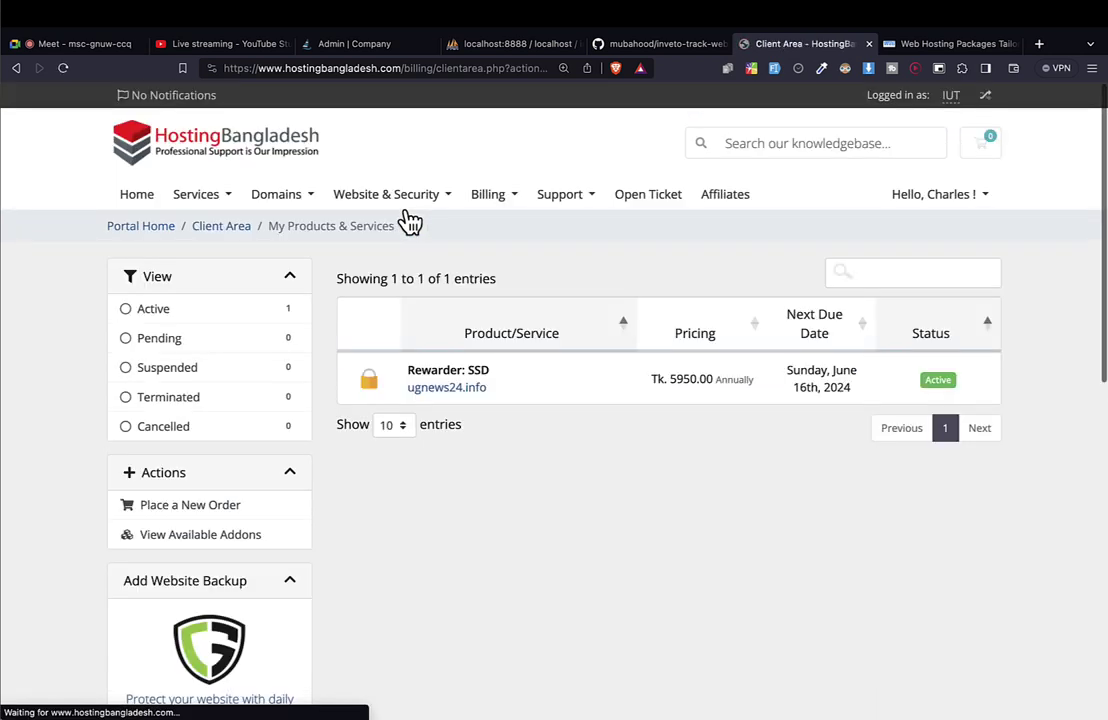
{"action": "left_click", "coordinate": [545, 388]}
{"action": "scroll", "coordinate": [545, 388], "scroll_direction": "down", "scroll_amount": 7}
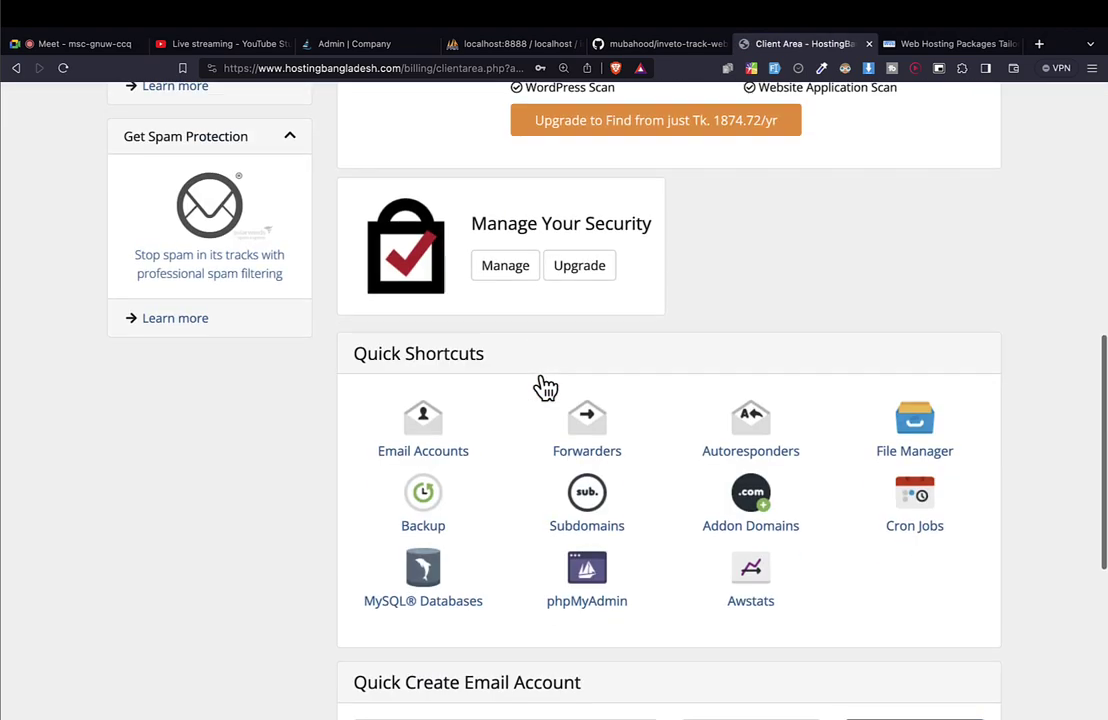
{"action": "scroll", "coordinate": [545, 388], "scroll_direction": "up", "scroll_amount": 3}
{"action": "scroll", "coordinate": [545, 388], "scroll_direction": "down", "scroll_amount": 2}
{"action": "scroll", "coordinate": [539, 386], "scroll_direction": "up", "scroll_amount": 5}
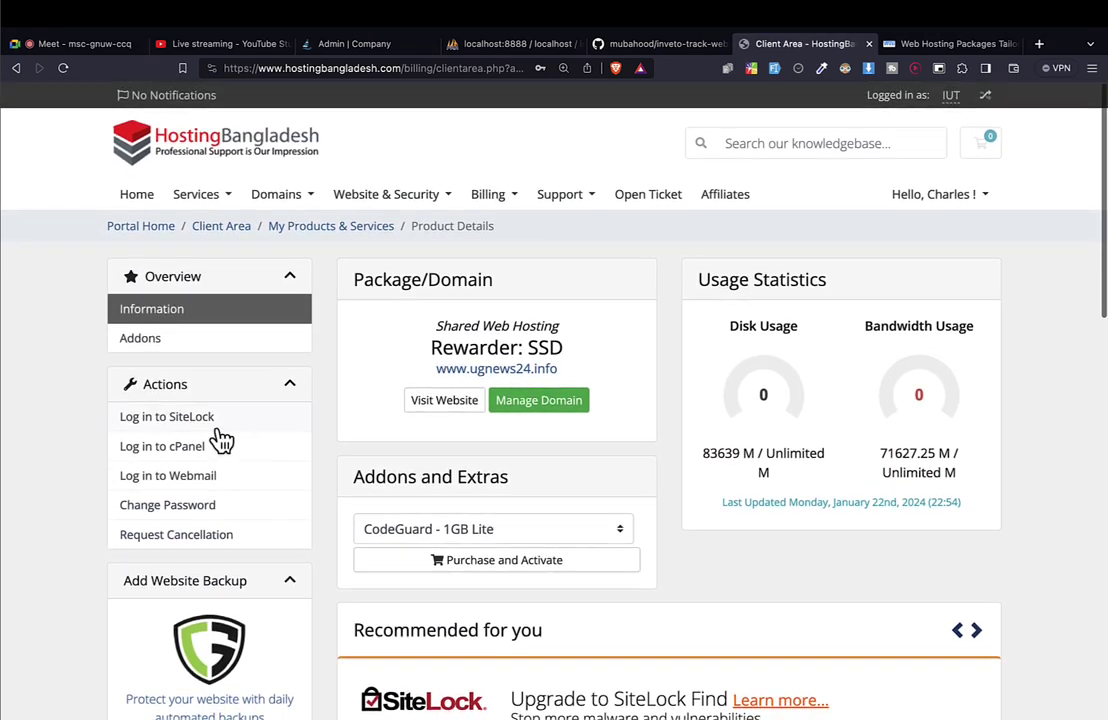
{"action": "left_click", "coordinate": [171, 452]}
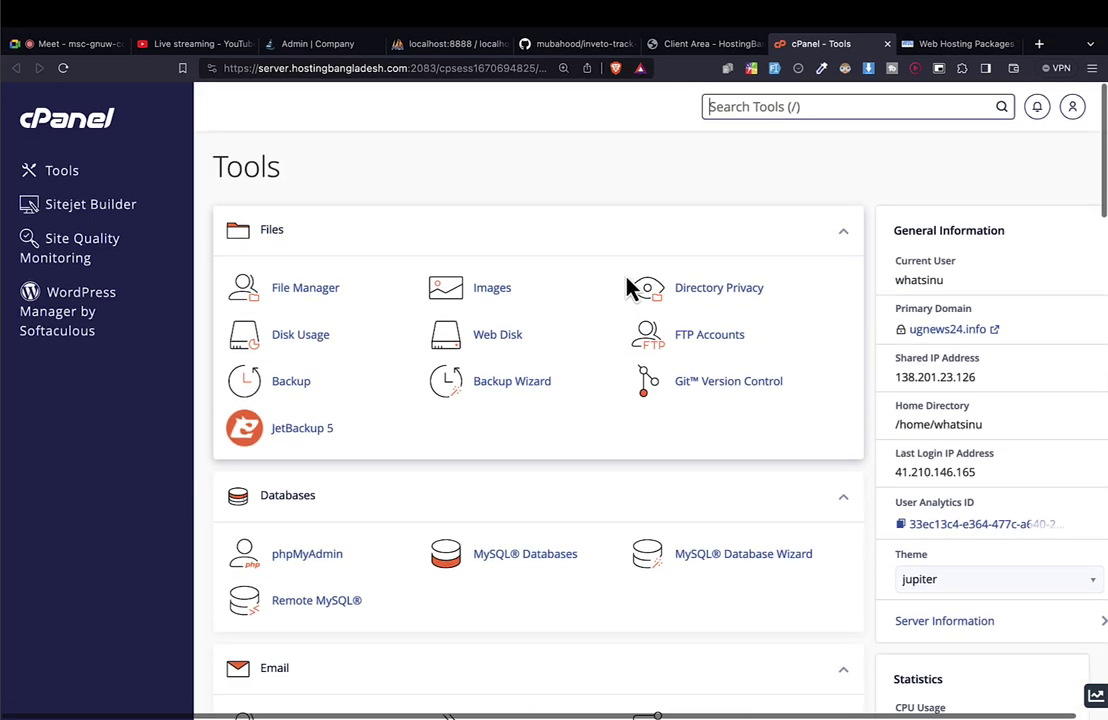
{"action": "scroll", "coordinate": [627, 288], "scroll_direction": "down", "scroll_amount": 3}
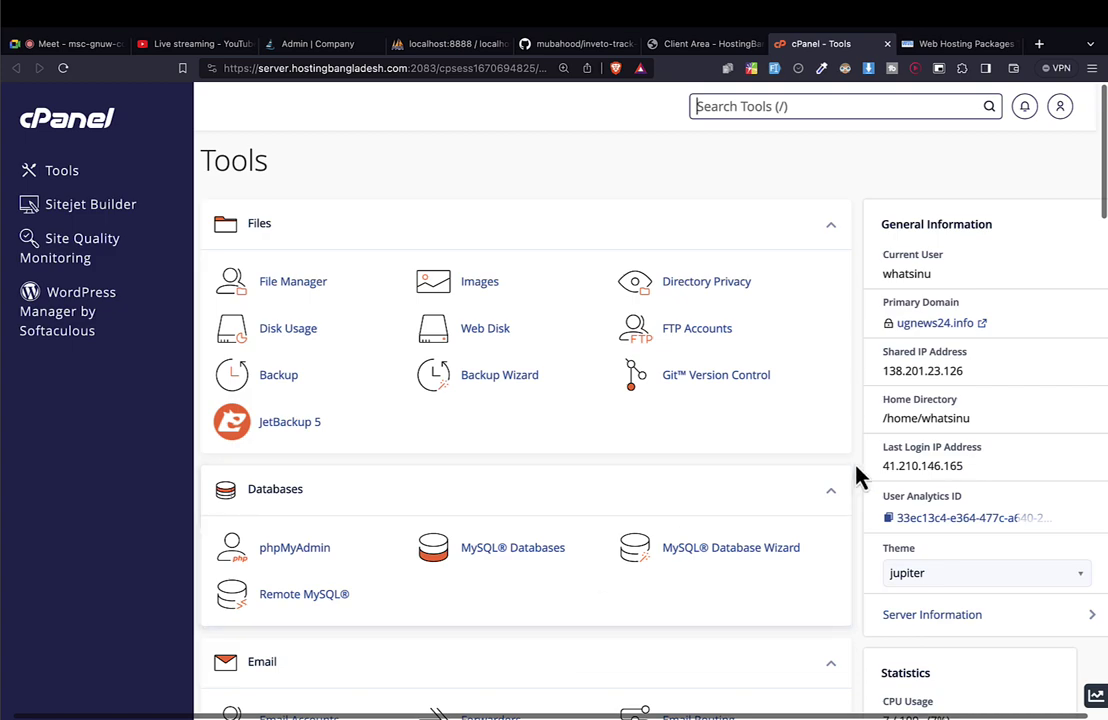
{"action": "scroll", "coordinate": [736, 524], "scroll_direction": "down", "scroll_amount": 5}
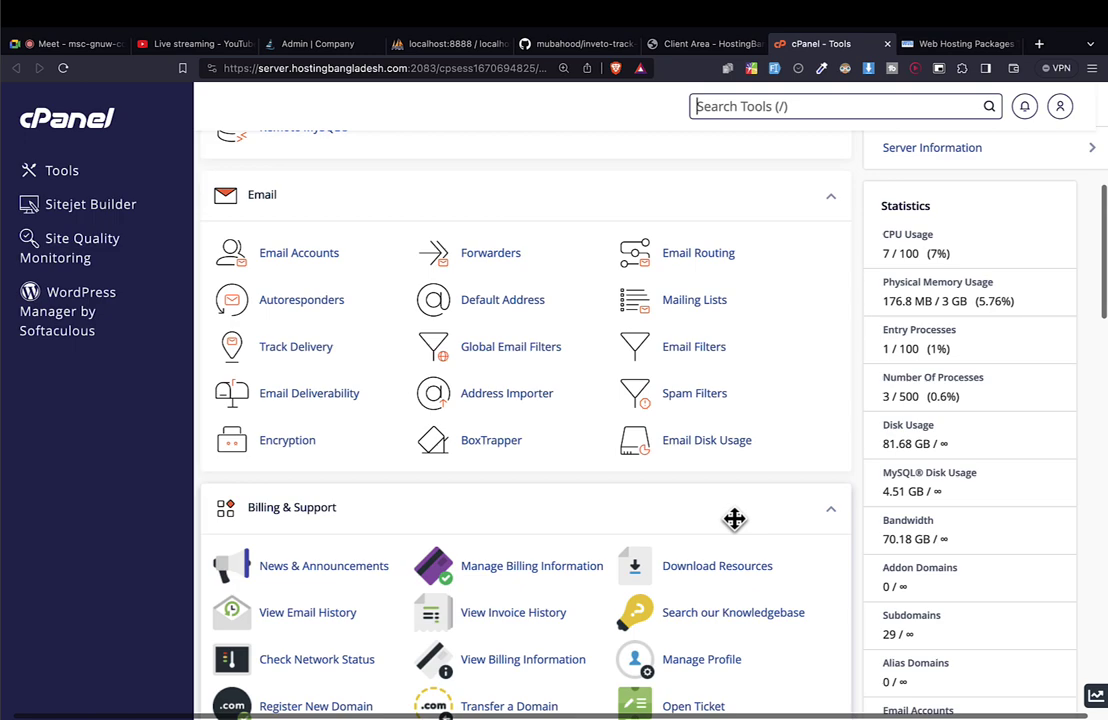
{"action": "scroll", "coordinate": [734, 519], "scroll_direction": "up", "scroll_amount": 5}
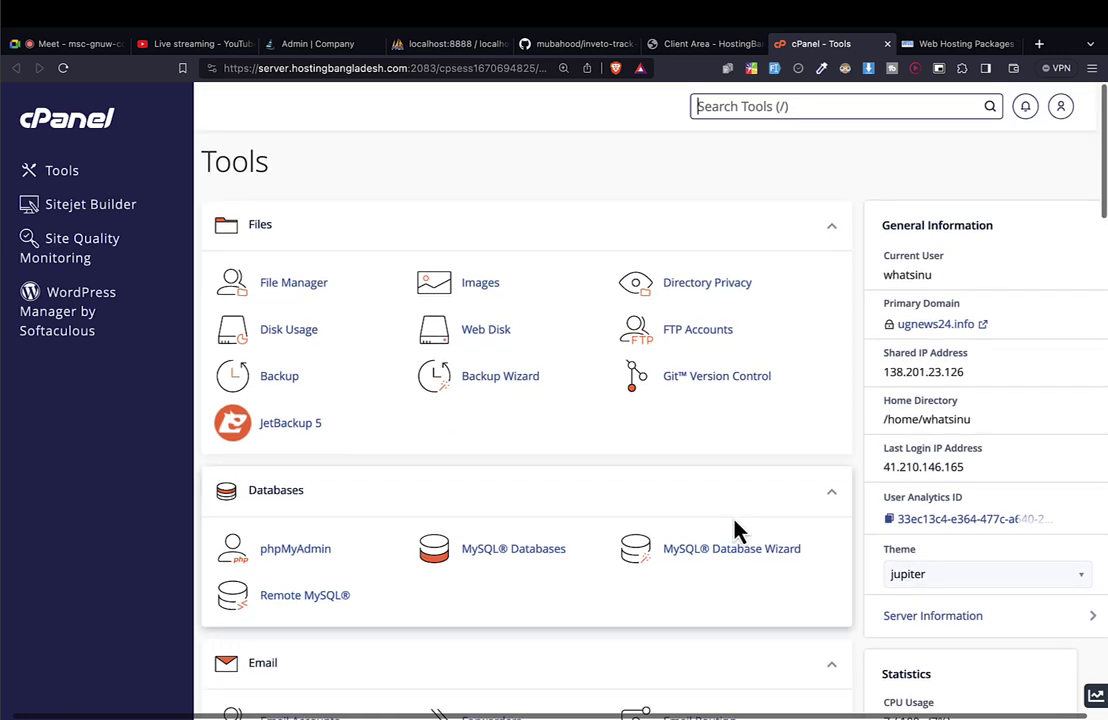
{"action": "key", "text": "ctrl+f"}
{"action": "type", "text": "domain"}
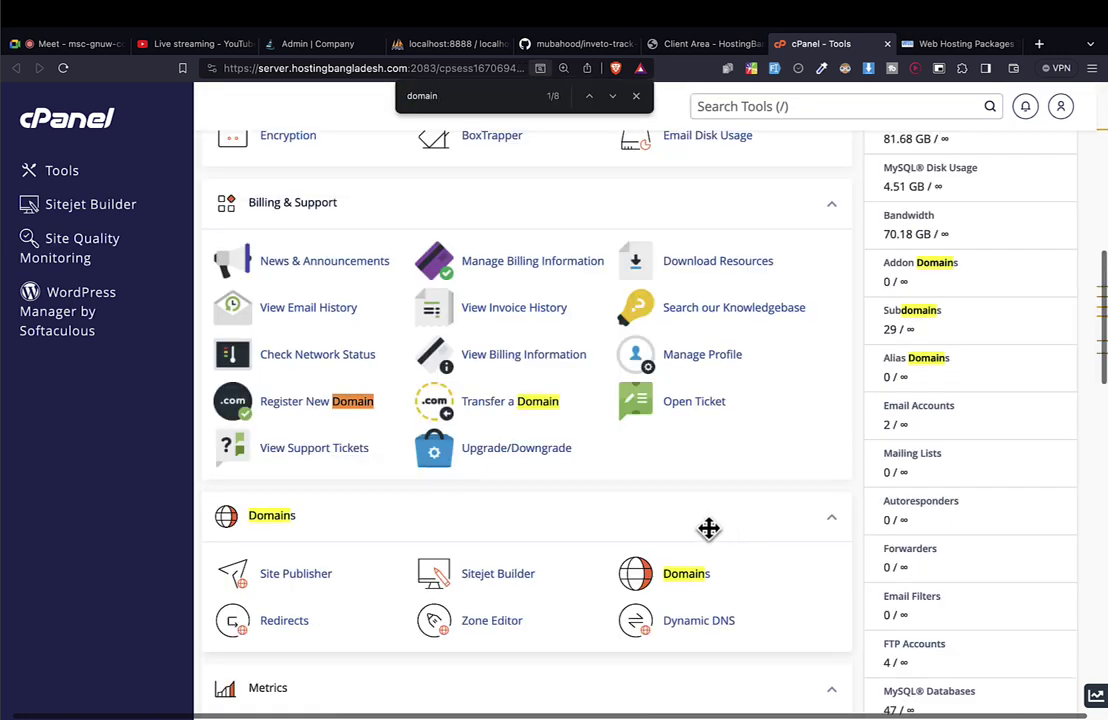
{"action": "key", "text": "Escape"}
{"action": "scroll", "coordinate": [270, 516], "scroll_direction": "down", "scroll_amount": 1}
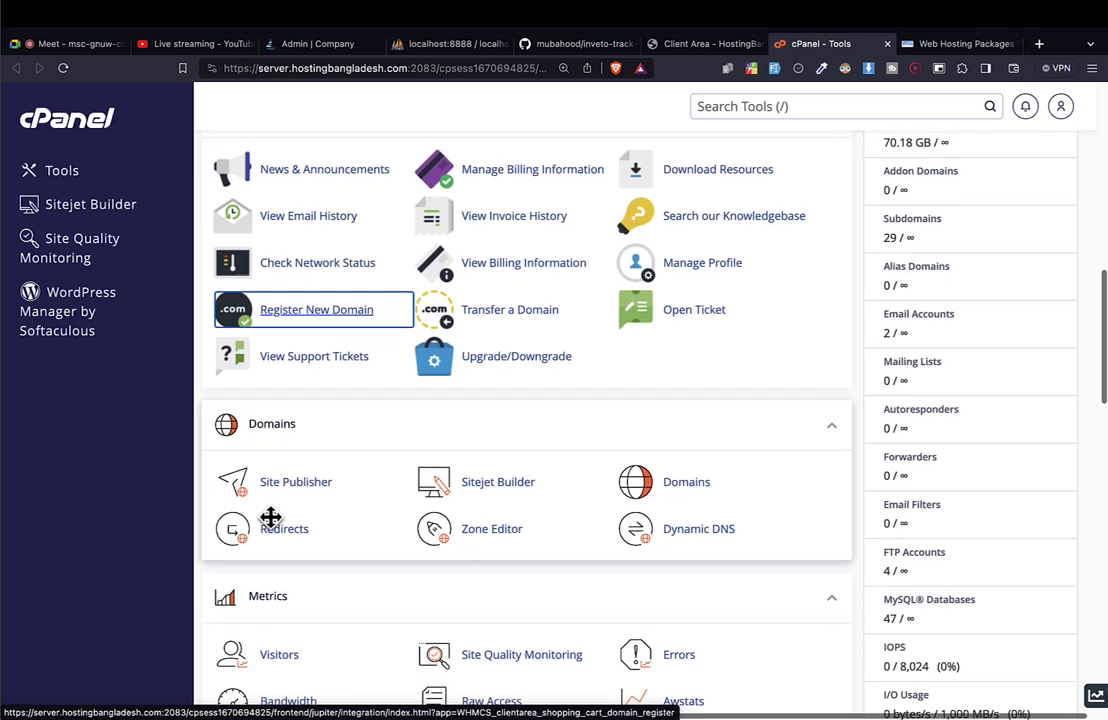
{"action": "scroll", "coordinate": [271, 516], "scroll_direction": "down", "scroll_amount": 1}
Open cPanel's Domains page and search its list for 'invet', finding no matches.
{"action": "left_click", "coordinate": [683, 444]}
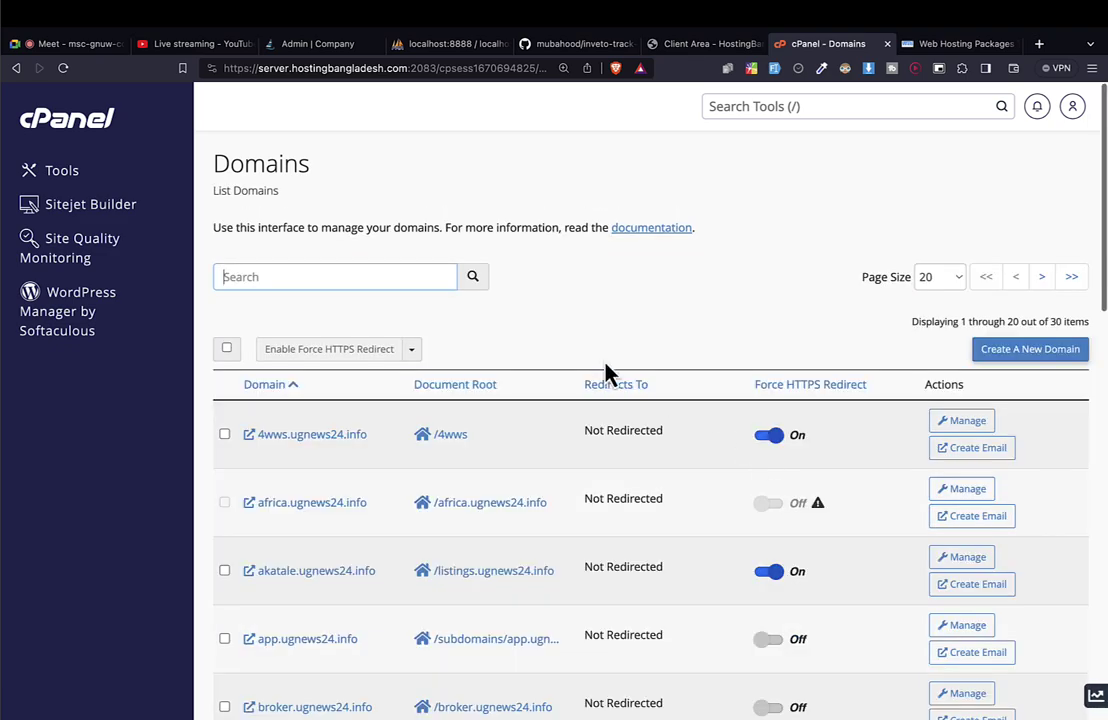
{"action": "scroll", "coordinate": [606, 371], "scroll_direction": "down", "scroll_amount": 5}
{"action": "scroll", "coordinate": [606, 371], "scroll_direction": "up", "scroll_amount": 10}
{"action": "scroll", "coordinate": [606, 371], "scroll_direction": "down", "scroll_amount": 4}
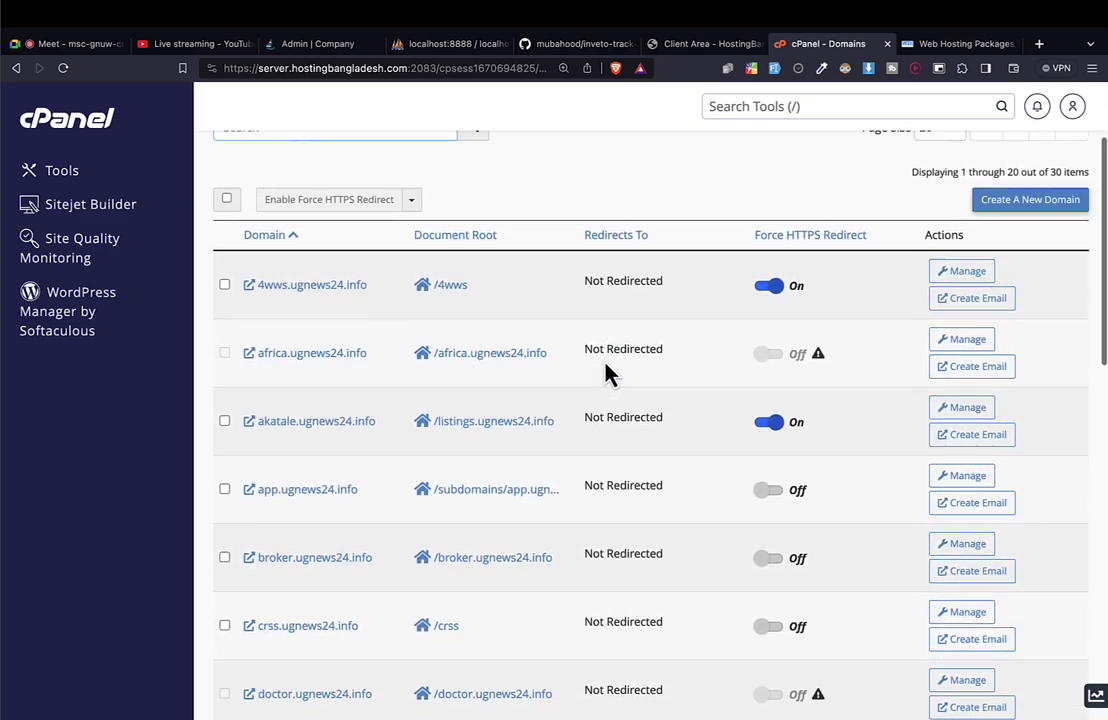
{"action": "scroll", "coordinate": [606, 371], "scroll_direction": "up", "scroll_amount": 2}
{"action": "scroll", "coordinate": [604, 358], "scroll_direction": "up", "scroll_amount": 2}
{"action": "left_click", "coordinate": [326, 274]}
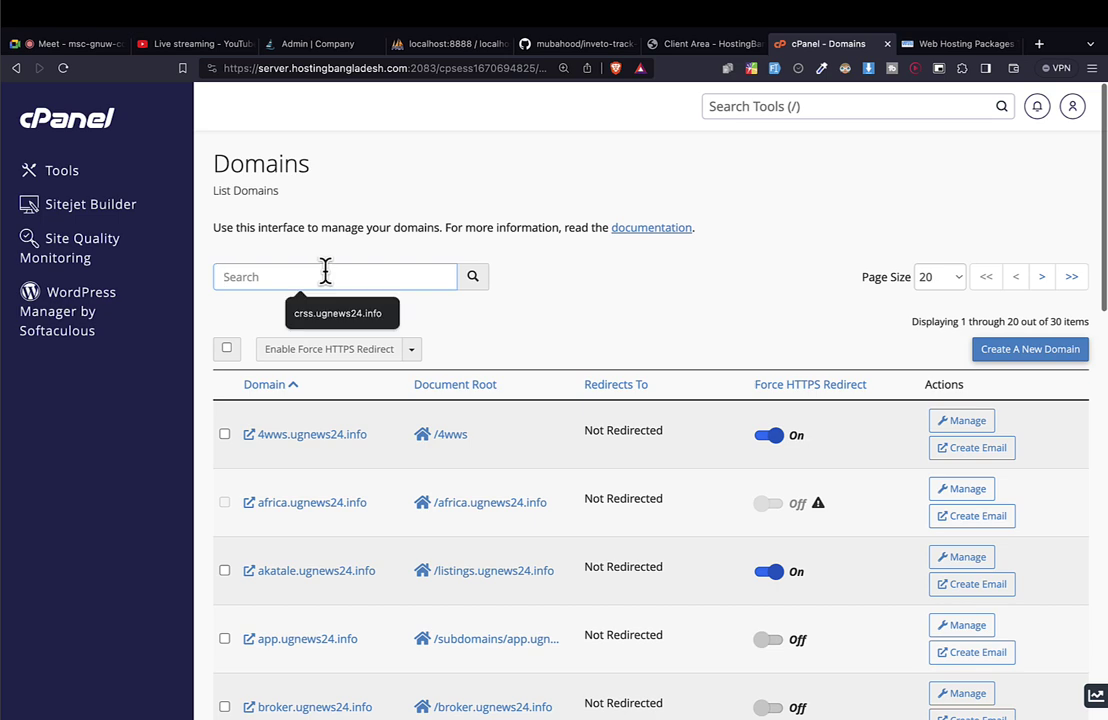
{"action": "type", "text": "invet"}
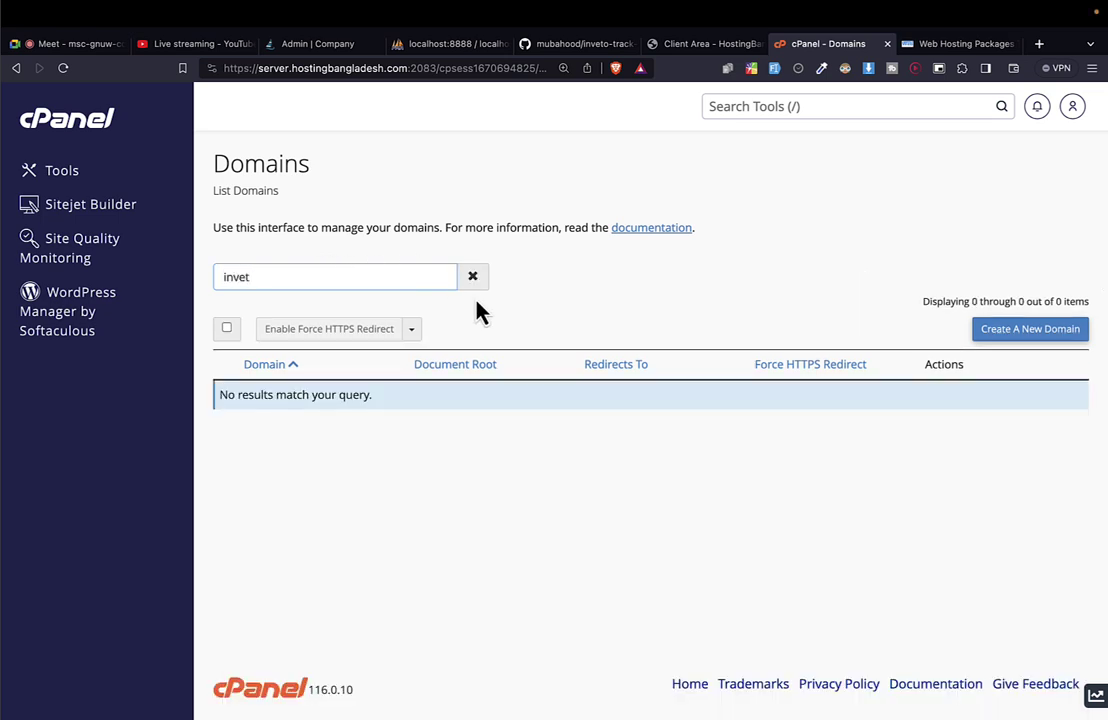
{"action": "key", "text": "ctrl+a"}
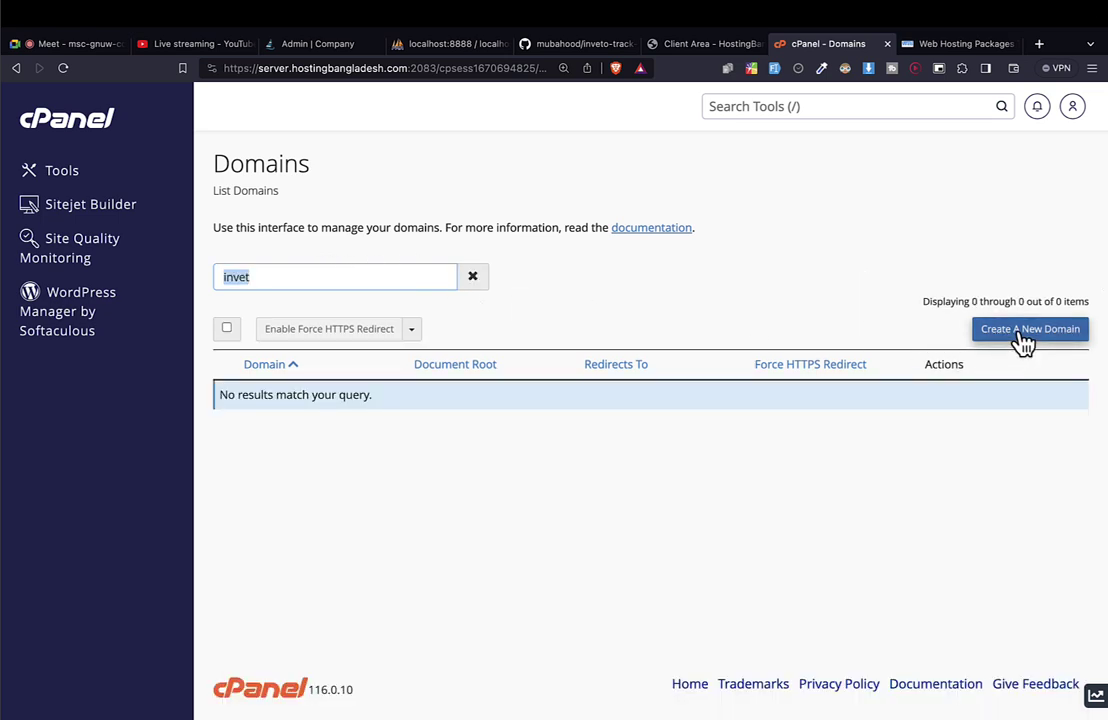
Start a new domain and type its name as invetotrack.
{"action": "left_click", "coordinate": [1022, 332]}
{"action": "left_click", "coordinate": [310, 358]}
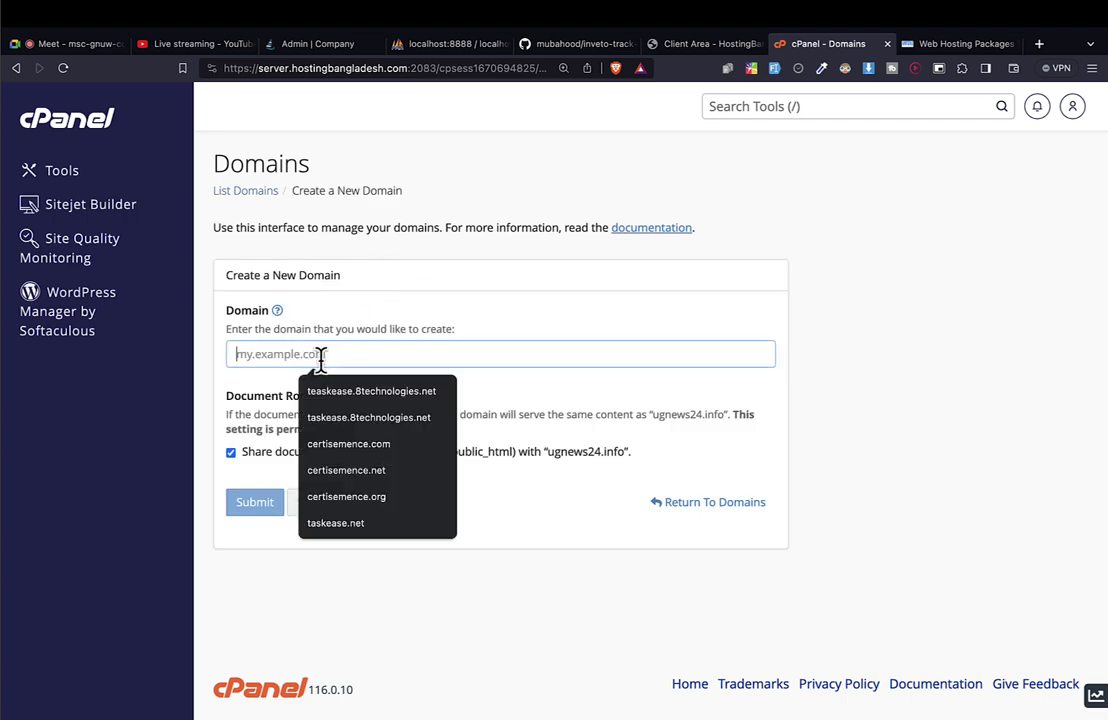
{"action": "left_click", "coordinate": [424, 68]}
{"action": "type", "text": "ugnews24.info"}
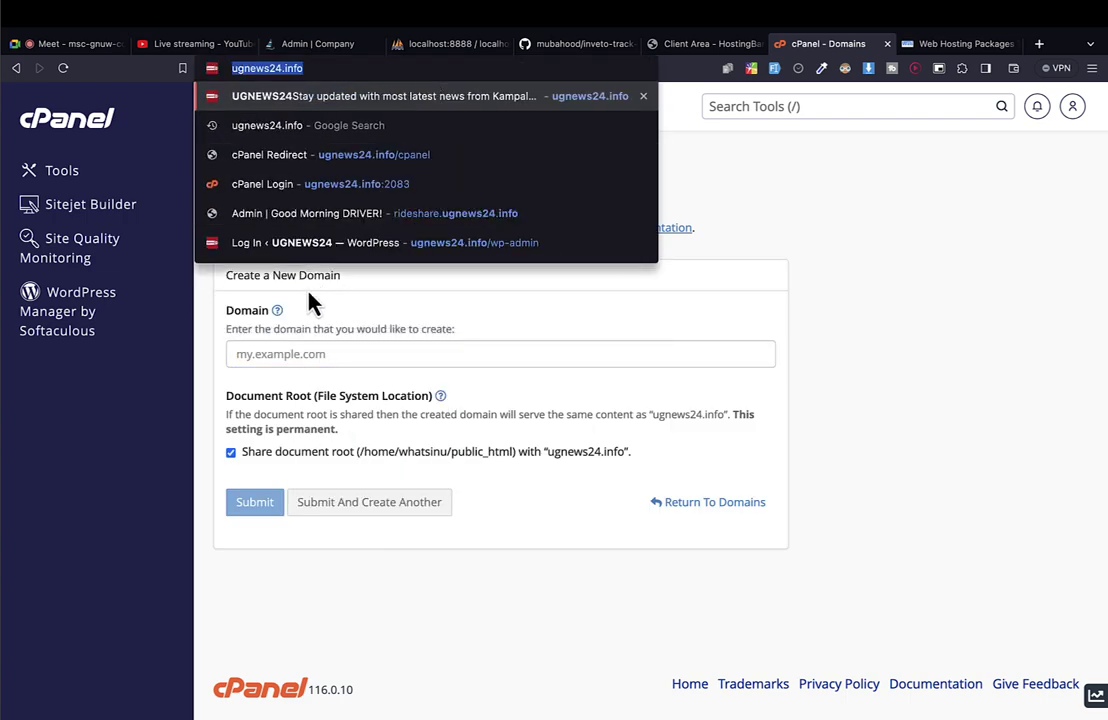
{"action": "left_click", "coordinate": [250, 350]}
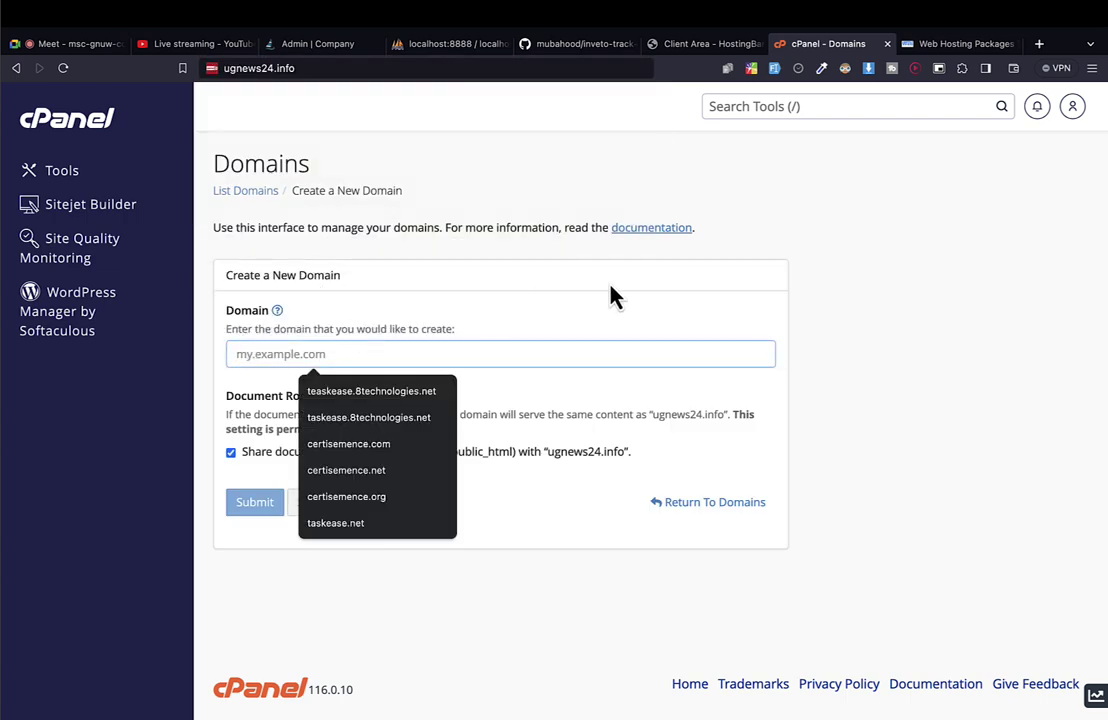
{"action": "type", "text": "intve"}
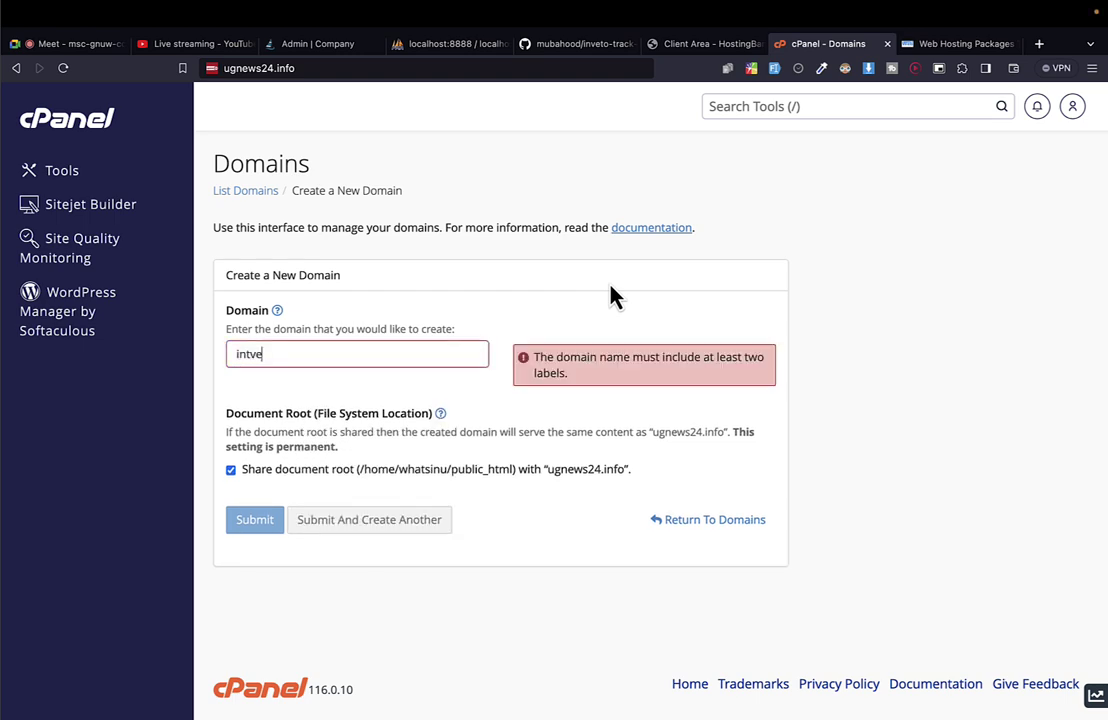
{"action": "key", "text": "BackSpace"}
{"action": "type", "text": "ven"}
{"action": "type", "text": "o"}
{"action": "type", "text": "track"}
{"action": "type", "text": "-"}
{"action": "key", "text": "BackSpace"}
Append .ugnews24.info so the domain name reads invetotrack.ugnews24.info.
{"action": "key", "text": "shift+Home"}
{"action": "key", "text": "shift+End"}
{"action": "key", "text": "Right"}
{"action": "type", "text": "."}
{"action": "type", "text": "http://ugnews24.info/"}
{"action": "key", "text": "alt+shift+Left"}
{"action": "key", "text": "alt+shift+Left"}
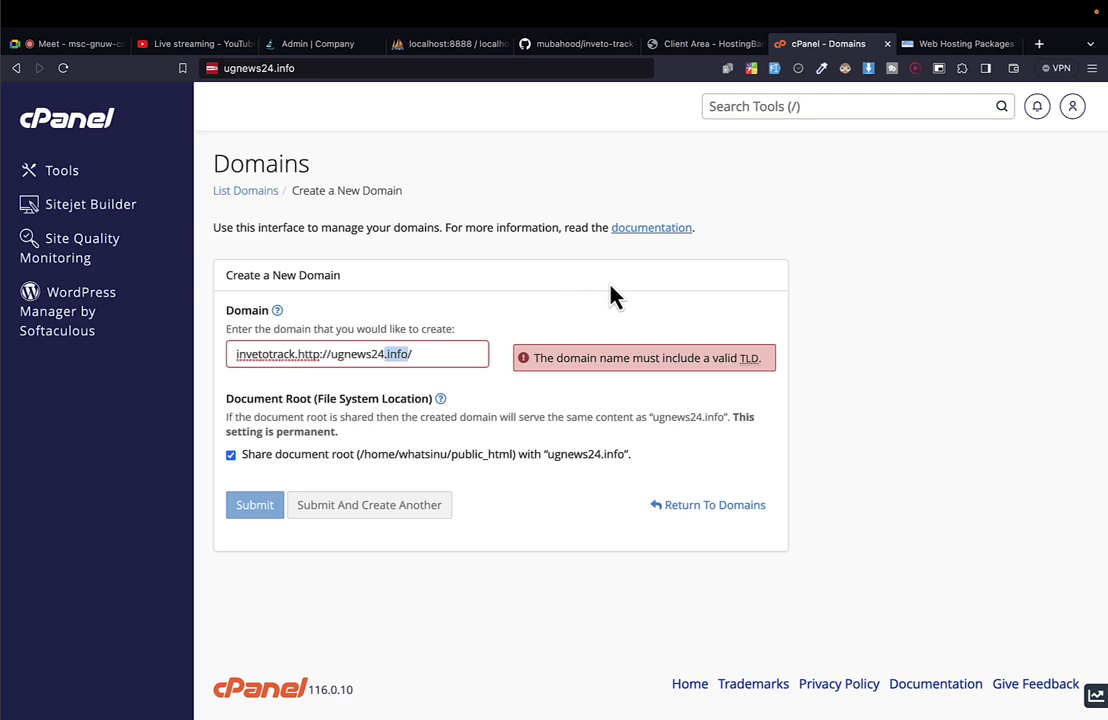
{"action": "key", "text": "BackSpace"}
{"action": "key", "text": "alt+shift+Left"}
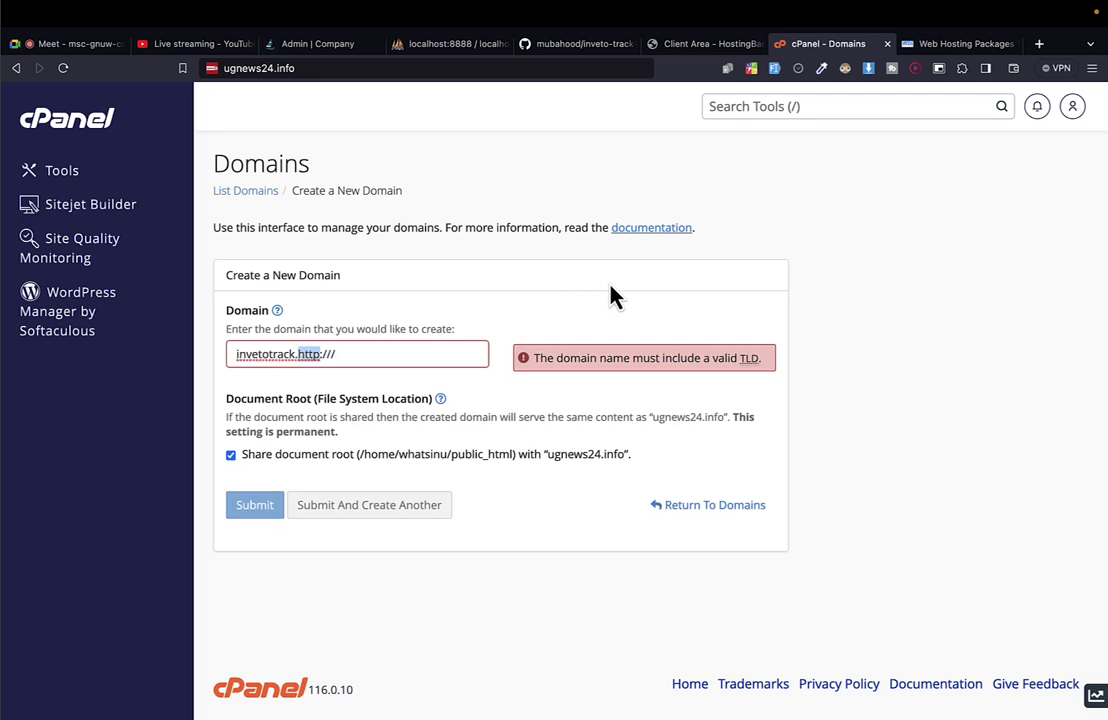
{"action": "key", "text": "alt+shift+Left"}
{"action": "type", "text": "ugnews24.info"}
{"action": "key", "text": "super+a"}
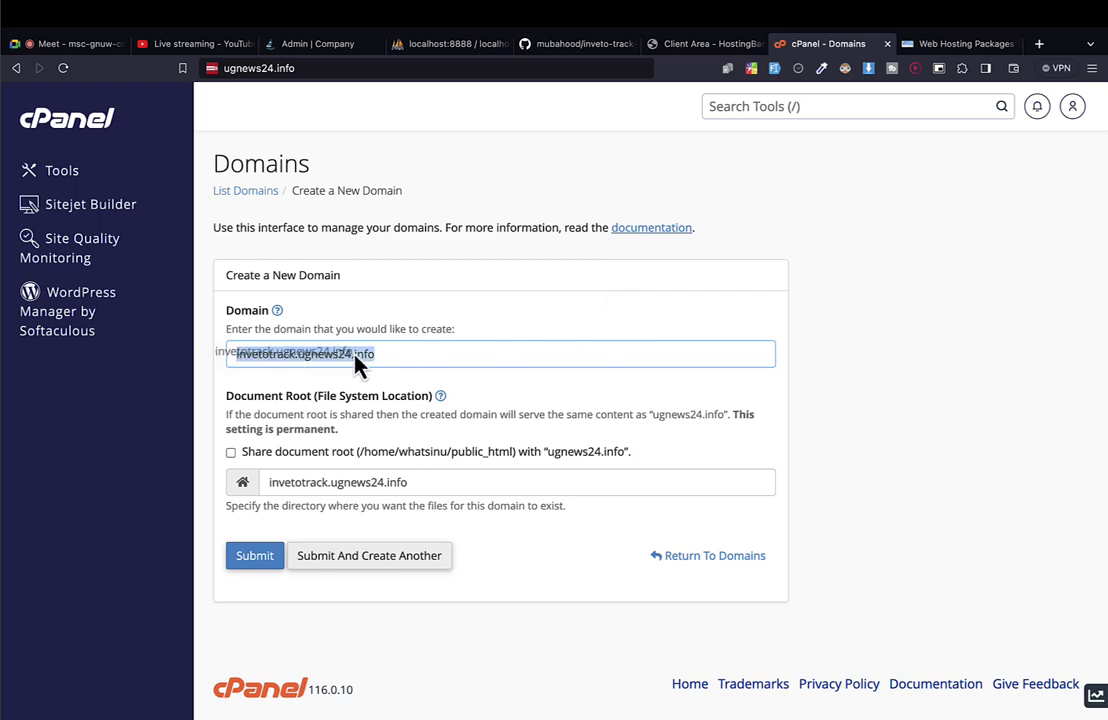
{"action": "left_click", "coordinate": [299, 354]}
{"action": "double_click", "coordinate": [265, 354]}
{"action": "key", "text": "super+a"}
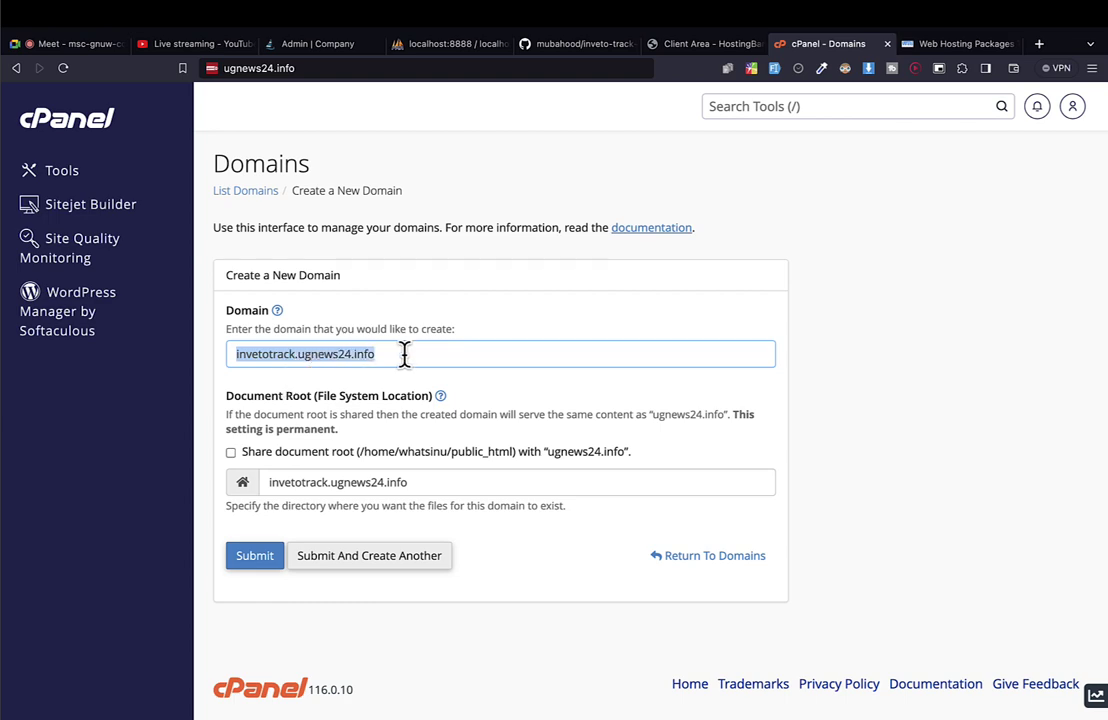
{"action": "double_click", "coordinate": [278, 360]}
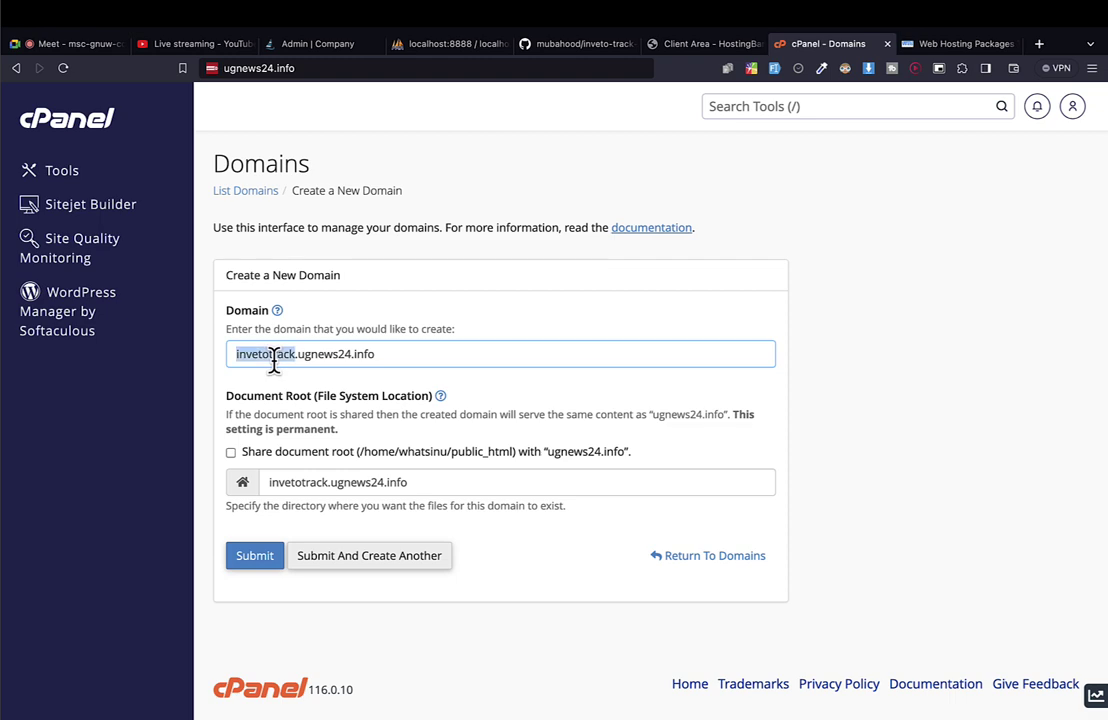
Try trimming the .ugnews24.info suffix from the document root.
{"action": "left_click", "coordinate": [299, 487]}
{"action": "key", "text": "super+Right"}
{"action": "key", "text": "alt+shift+Left"}
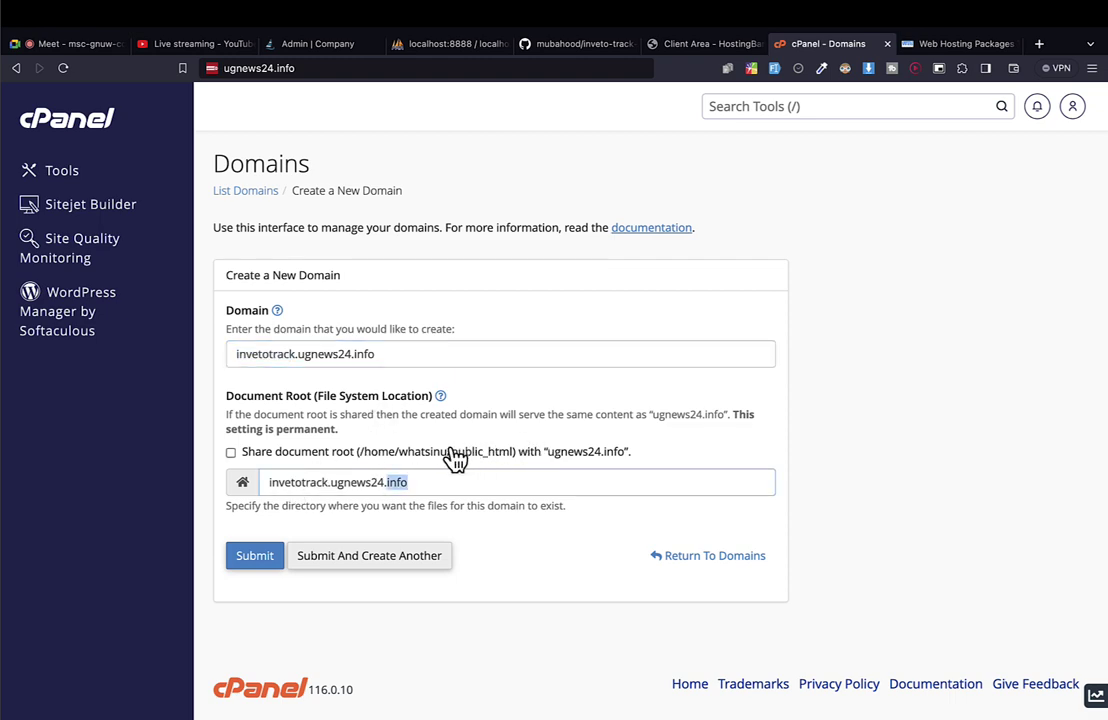
{"action": "left_click_drag", "start_coordinate": [432, 451], "coordinate": [499, 451]}
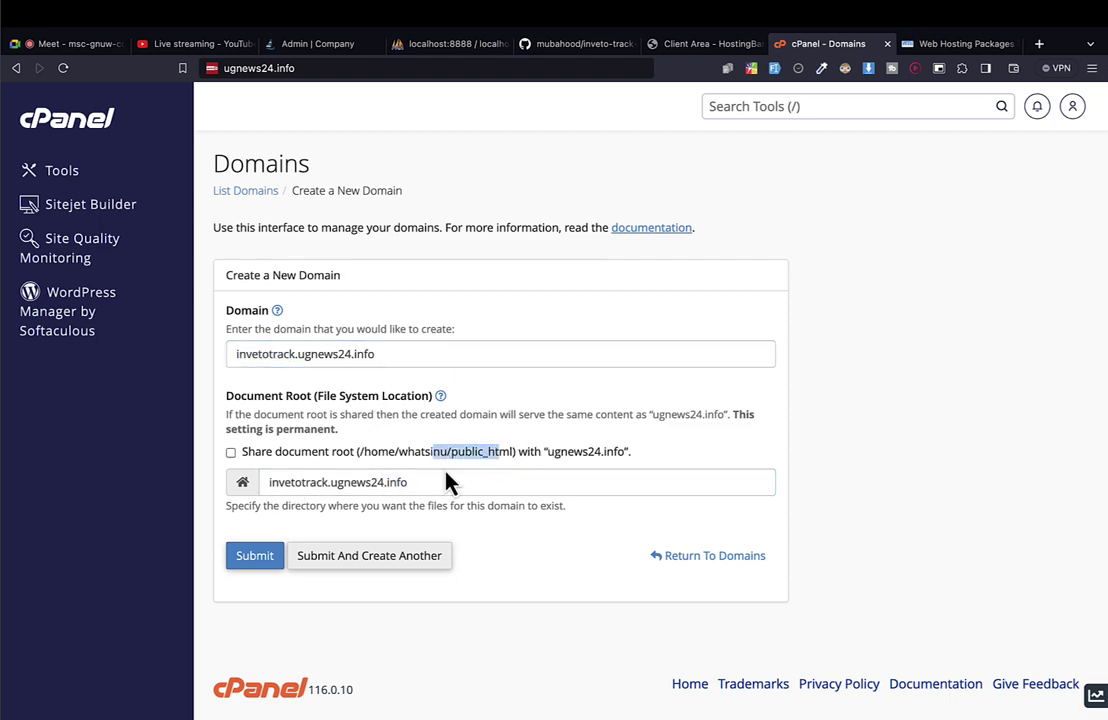
{"action": "double_click", "coordinate": [305, 484]}
{"action": "key", "text": "Right"}
{"action": "key", "text": "shift+End"}
{"action": "key", "text": "BackSpace"}
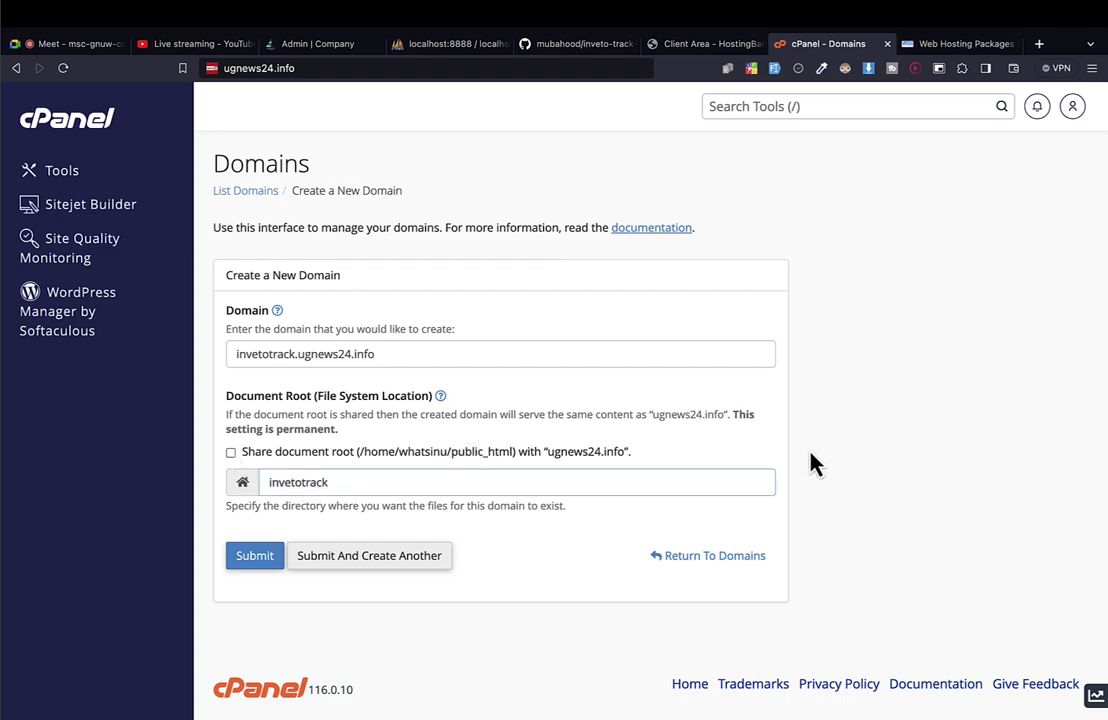
{"action": "key", "text": "ctrl+z"}
{"action": "key", "text": "Right"}
{"action": "key", "text": "ctrl+shift+Left"}
{"action": "key", "text": "ctrl+shift+Left"}
{"action": "key", "text": "ctrl+shift+Left"}
{"action": "key", "text": "ctrl+shift+Left"}
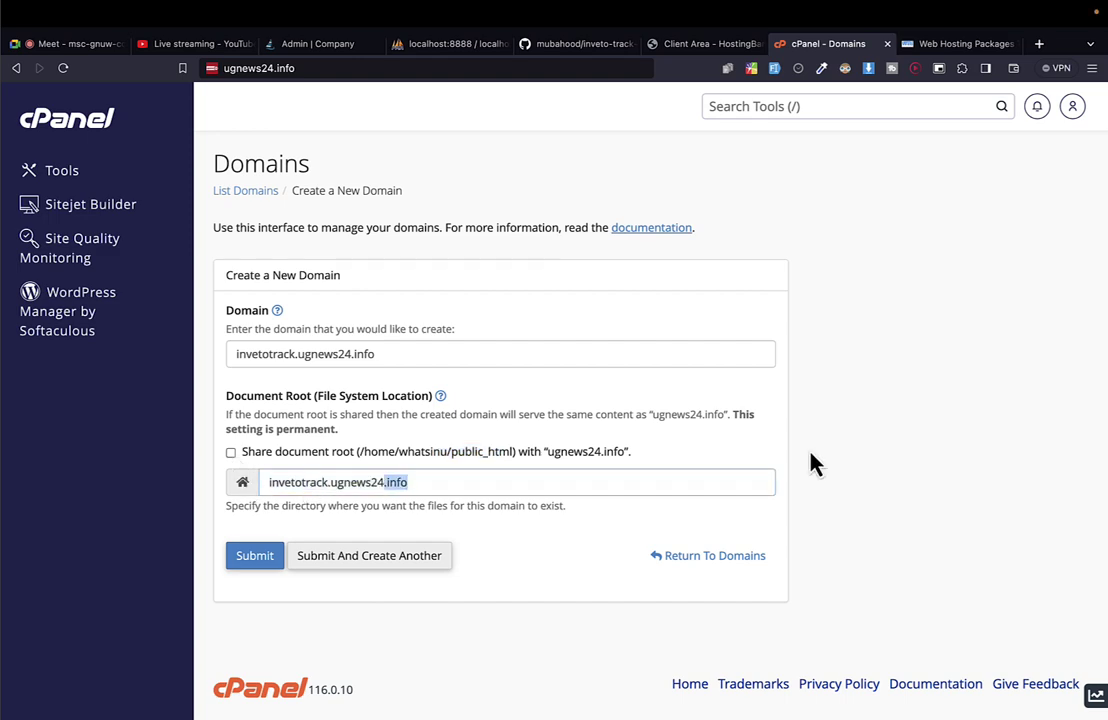
{"action": "key", "text": "BackSpace"}
Restore the document root to invetotrack.ugnews24.info and submit the new domain.
{"action": "key", "text": "ctrl+a"}
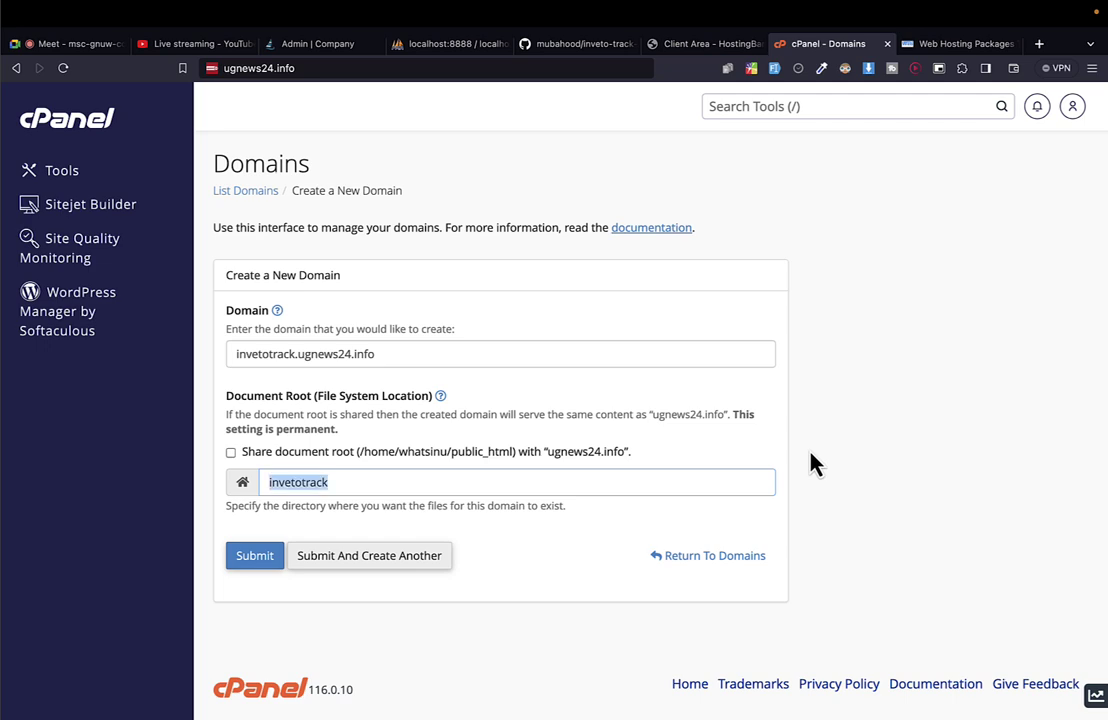
{"action": "key", "text": "Right"}
{"action": "key", "text": "ctrl+a"}
{"action": "key", "text": "ctrl+z"}
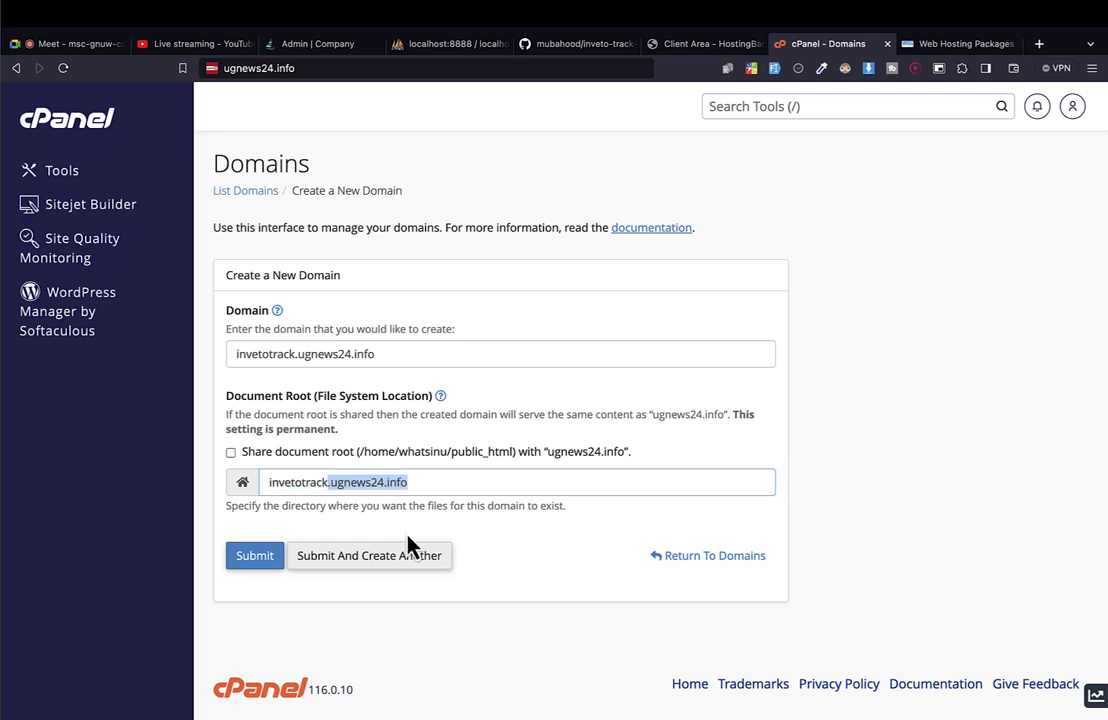
{"action": "left_click", "coordinate": [412, 482]}
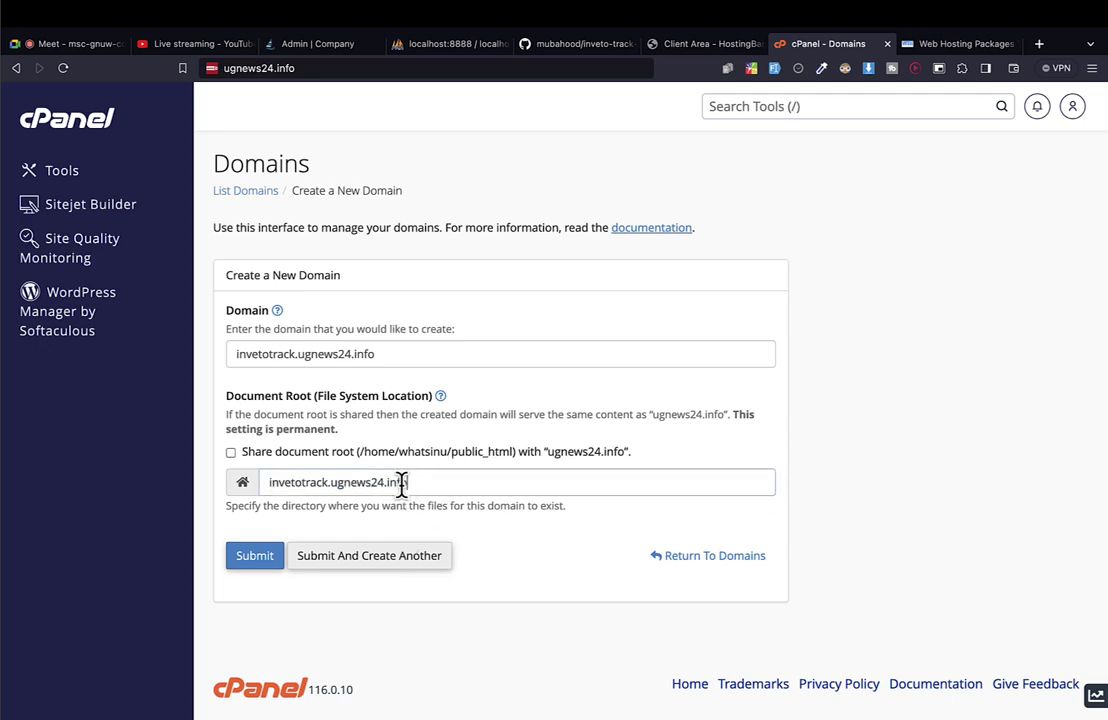
{"action": "left_click_drag", "start_coordinate": [401, 482], "coordinate": [266, 482]}
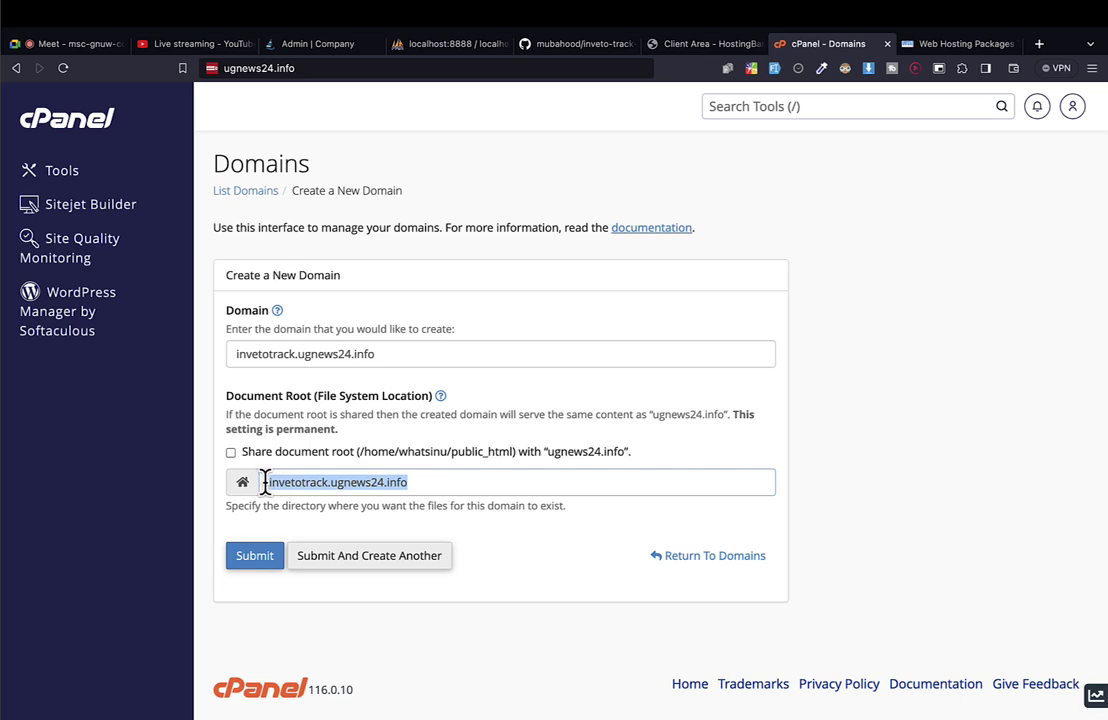
{"action": "key", "text": "Right"}
{"action": "key", "text": "shift+Left"}
{"action": "key", "text": "shift+Left"}
{"action": "key", "text": "shift+Left"}
{"action": "key", "text": "shift+Left"}
{"action": "key", "text": "shift+Left"}
{"action": "key", "text": "shift+Left"}
{"action": "key", "text": "shift+Left"}
{"action": "key", "text": "shift+Left"}
{"action": "key", "text": "shift+Left"}
{"action": "key", "text": "shift+Left"}
{"action": "key", "text": "shift+Left"}
{"action": "key", "text": "shift+Left"}
{"action": "key", "text": "shift+Left"}
{"action": "key", "text": "shift+Left"}
{"action": "key", "text": "shift+Left"}
{"action": "key", "text": "shift+Left"}
{"action": "key", "text": "shift+Left"}
{"action": "key", "text": "shift+Left"}
{"action": "key", "text": "shift+Left"}
{"action": "key", "text": "shift+Left"}
{"action": "left_click", "coordinate": [273, 562]}
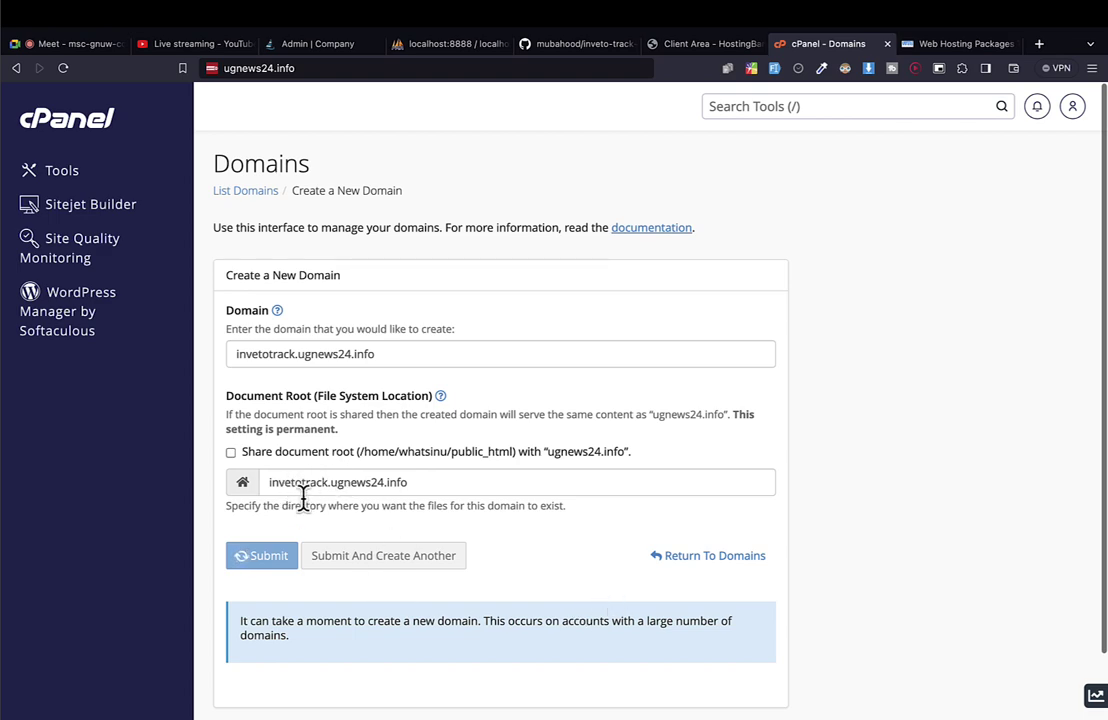
Wait while invetotrack.ugnews24.info processes, and move the cPanel Domains tab to the far left.
{"action": "left_click_drag", "start_coordinate": [258, 354], "coordinate": [356, 353]}
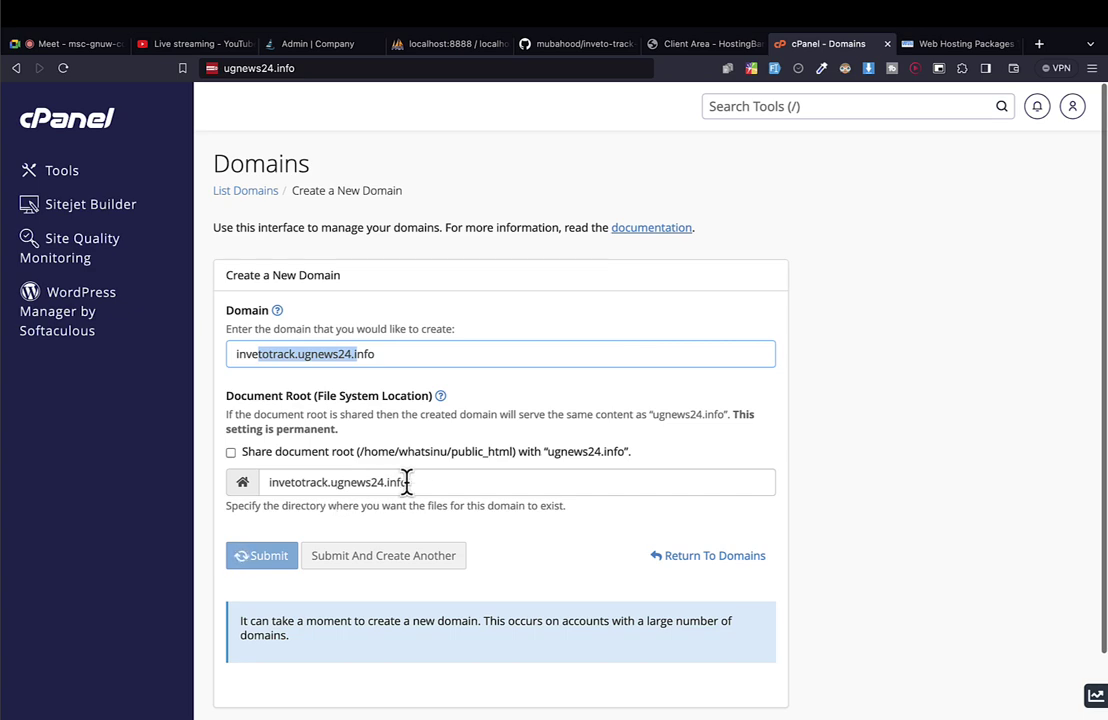
{"action": "scroll", "coordinate": [420, 507], "scroll_direction": "down", "scroll_amount": 1}
{"action": "scroll", "coordinate": [424, 520], "scroll_direction": "up", "scroll_amount": 1}
{"action": "left_click_drag", "start_coordinate": [822, 46], "coordinate": [68, 53]}
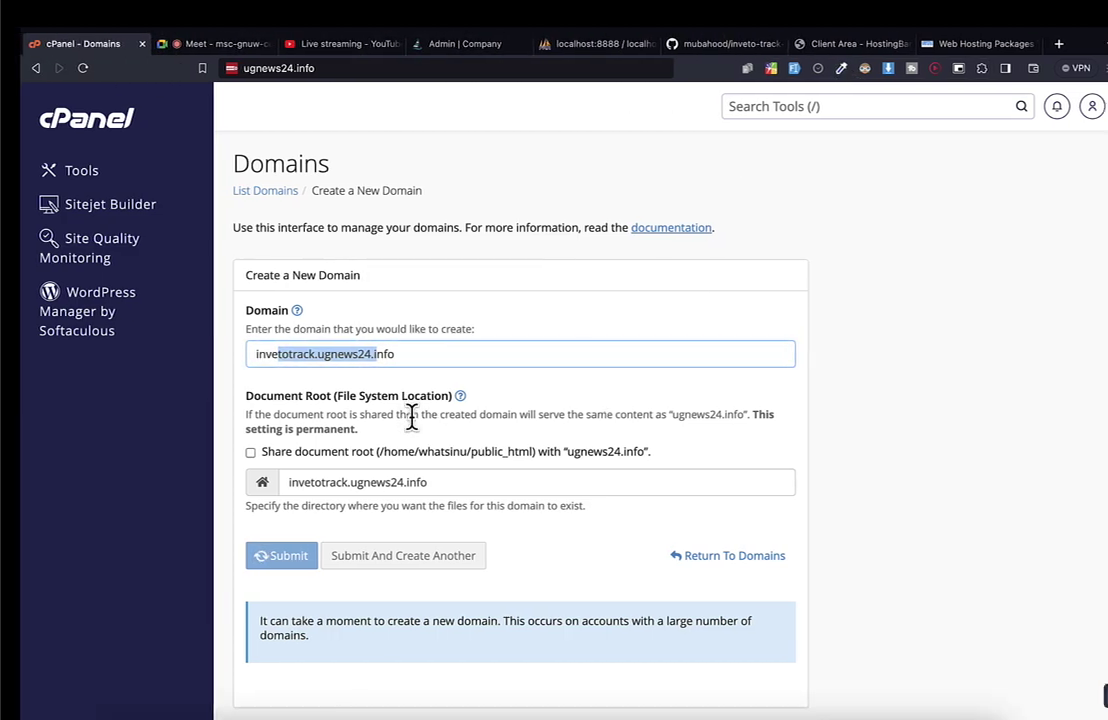
From GitHub Desktop's Current Repository menu, view inveto-track-web on GitHub, briefly revisiting cPanel.
{"action": "key", "text": "ctrl+Left"}
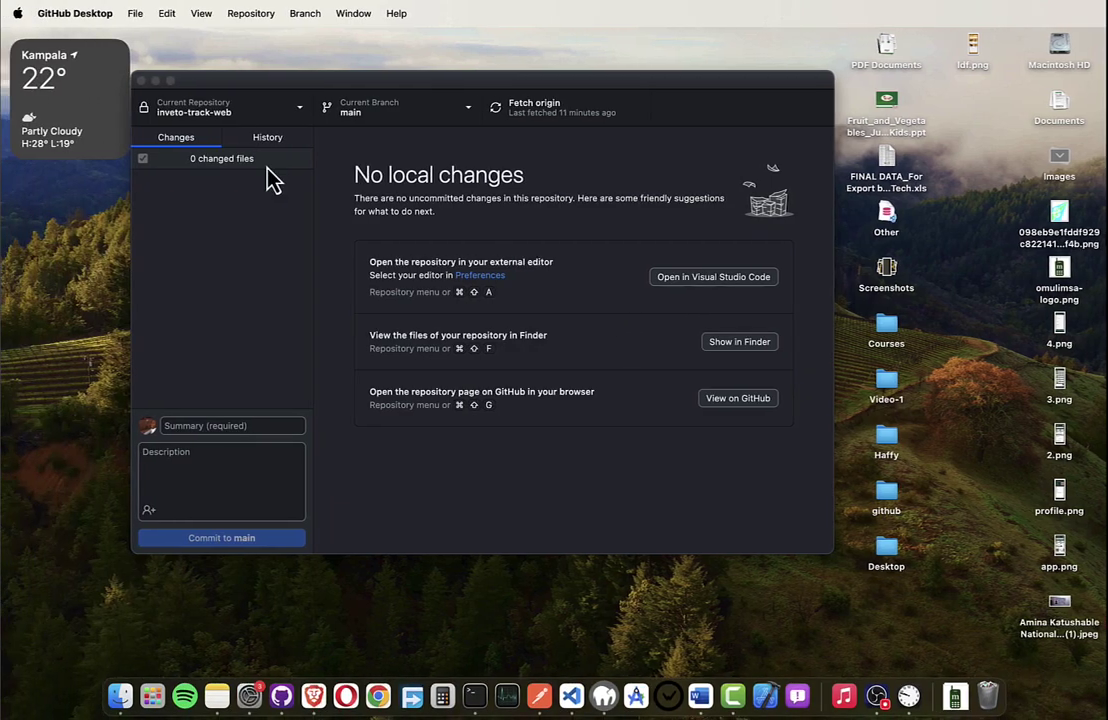
{"action": "right_click", "coordinate": [205, 118]}
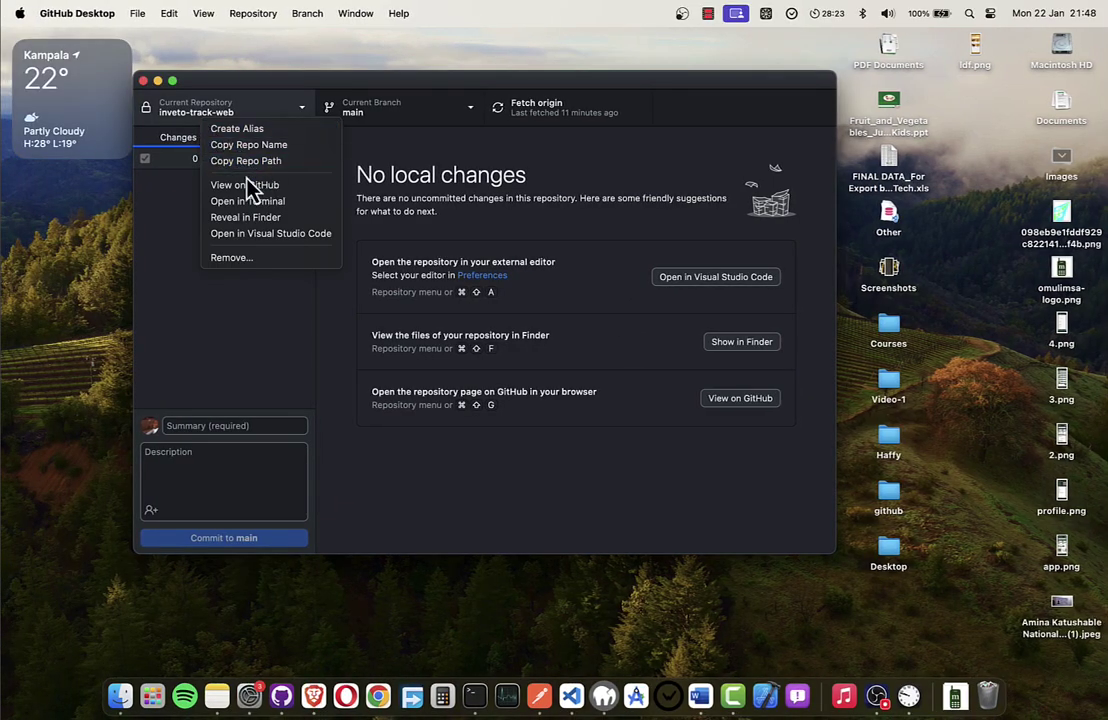
{"action": "left_click", "coordinate": [252, 185]}
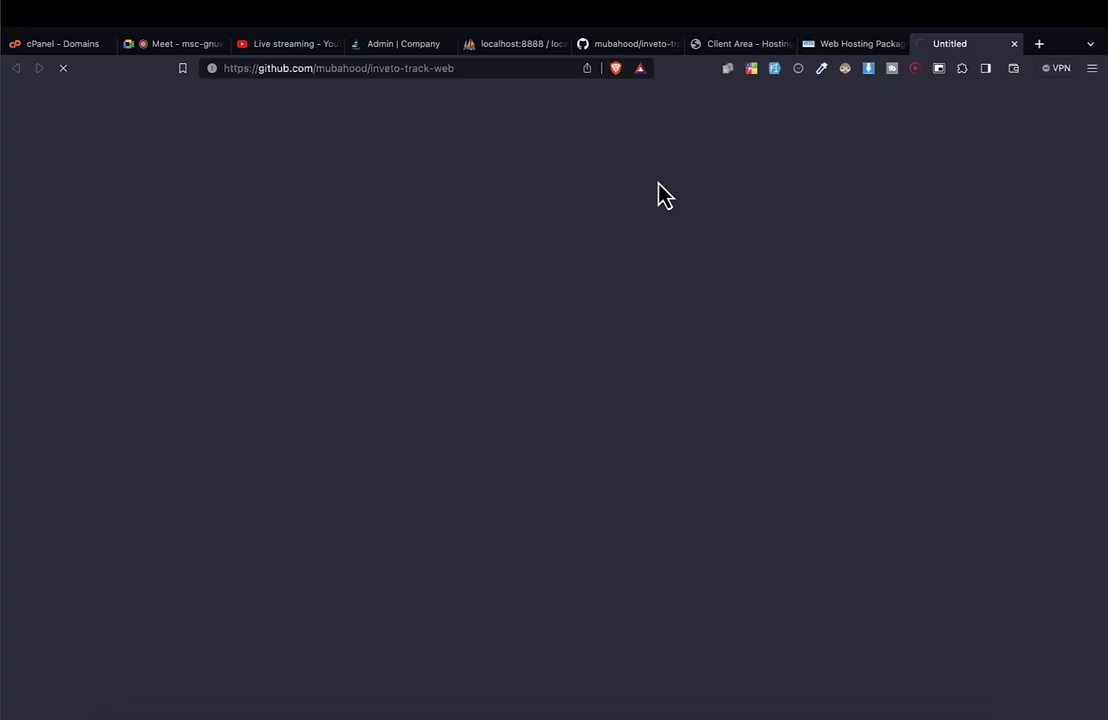
{"action": "left_click", "coordinate": [52, 45]}
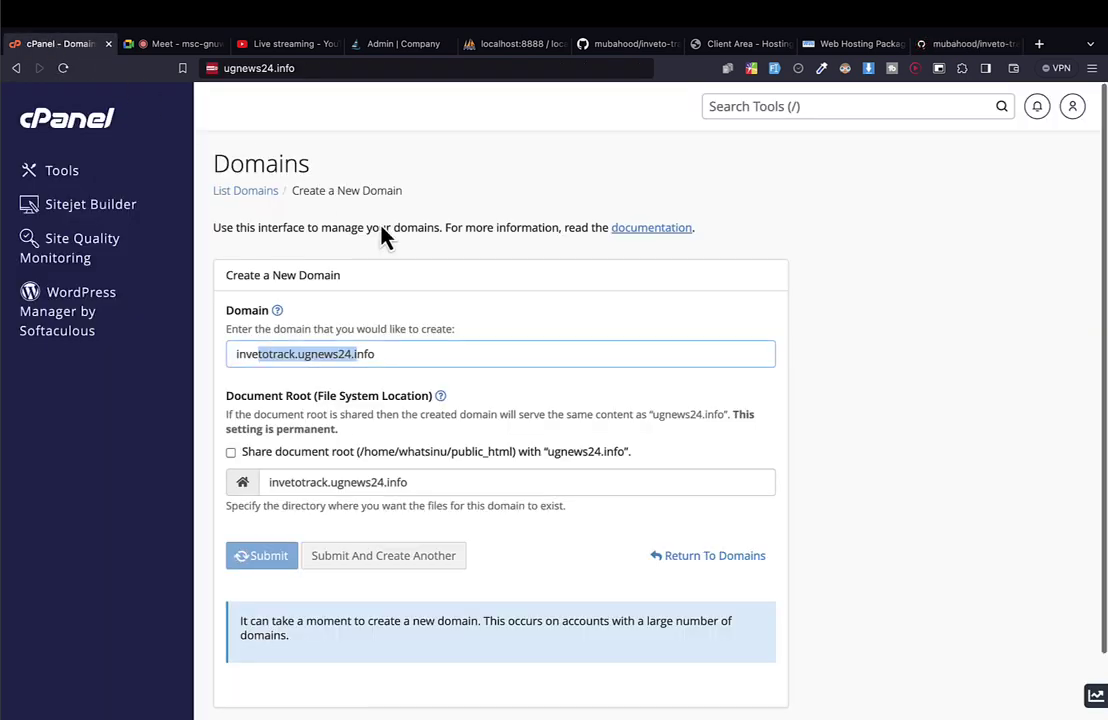
{"action": "left_click", "coordinate": [754, 357]}
{"action": "left_click", "coordinate": [957, 447]}
{"action": "scroll", "coordinate": [957, 447], "scroll_direction": "down", "scroll_amount": 1}
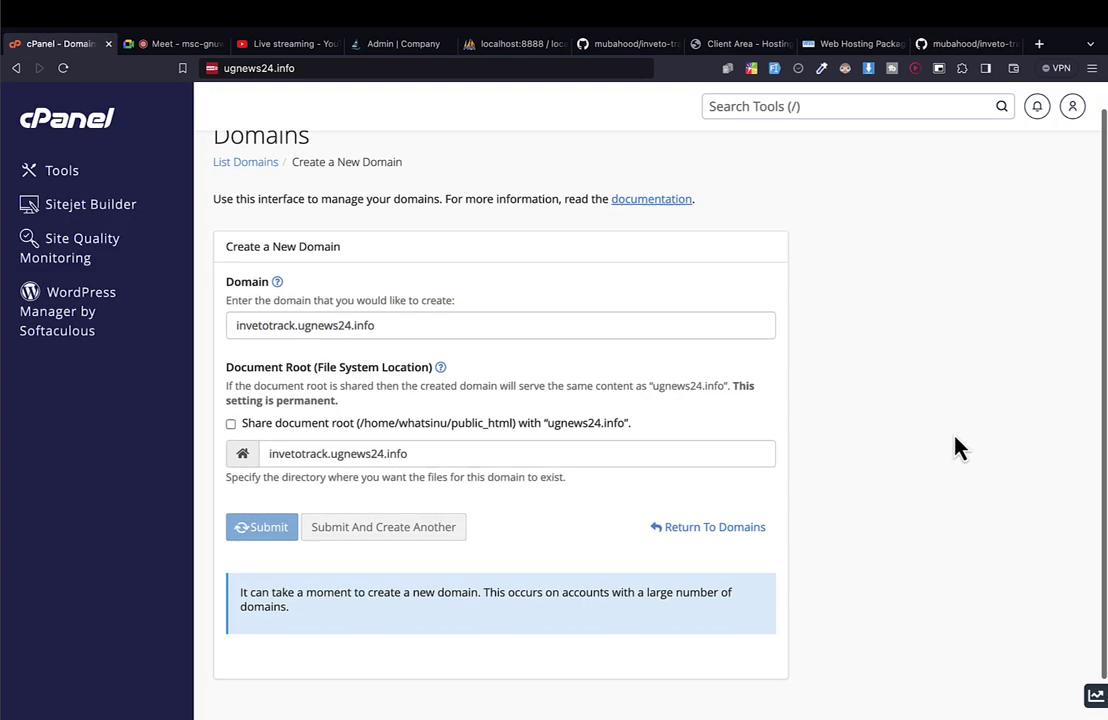
Look over the private inveto-track-web repository page, then return to GitHub Desktop.
{"action": "left_click", "coordinate": [963, 44]}
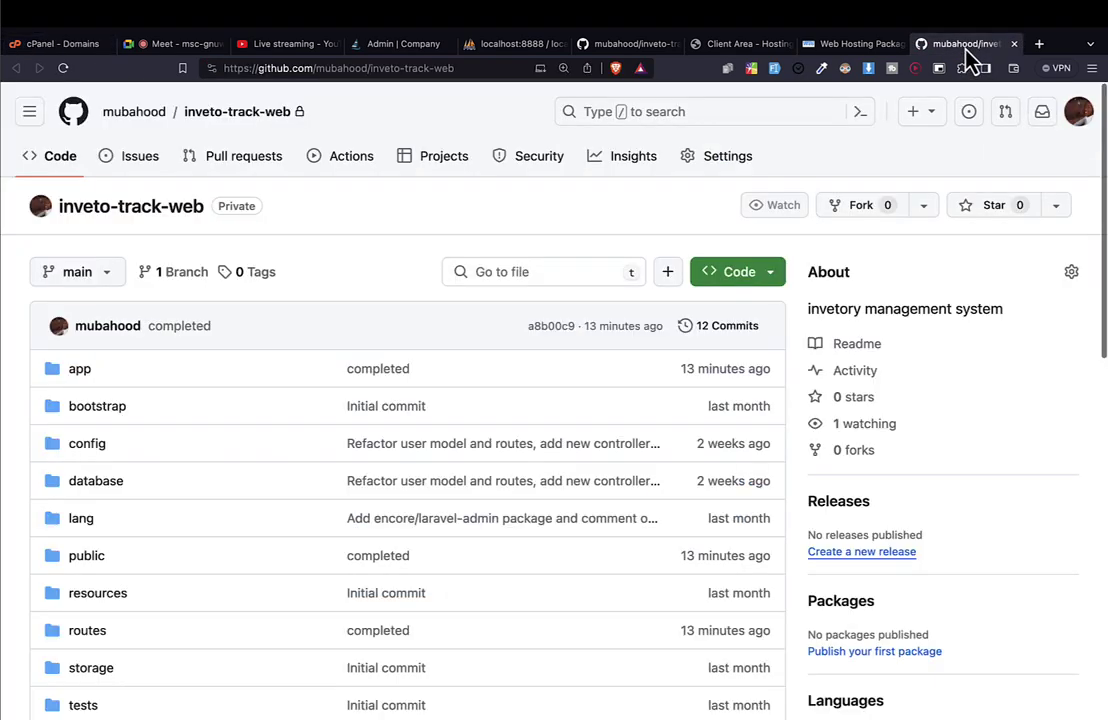
{"action": "scroll", "coordinate": [339, 396], "scroll_direction": "down", "scroll_amount": 2}
{"action": "scroll", "coordinate": [339, 400], "scroll_direction": "up", "scroll_amount": 1}
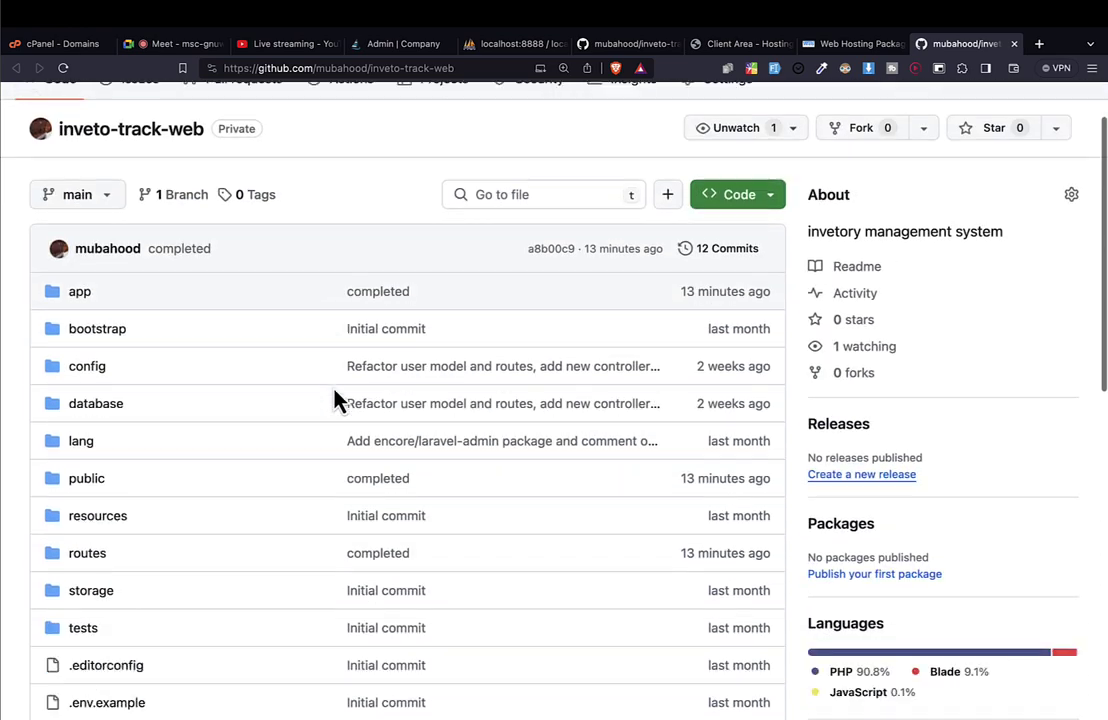
{"action": "scroll", "coordinate": [339, 400], "scroll_direction": "down", "scroll_amount": 10}
{"action": "scroll", "coordinate": [339, 400], "scroll_direction": "up", "scroll_amount": 10}
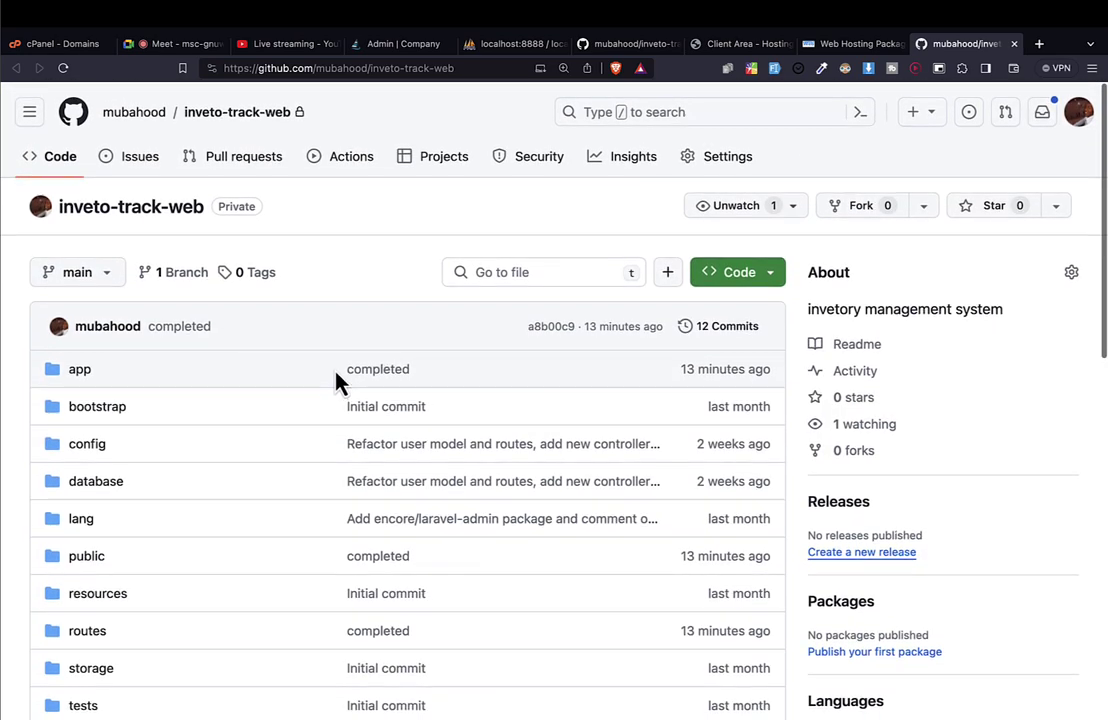
{"action": "double_click", "coordinate": [230, 204]}
{"action": "scroll", "coordinate": [268, 258], "scroll_direction": "down", "scroll_amount": 5}
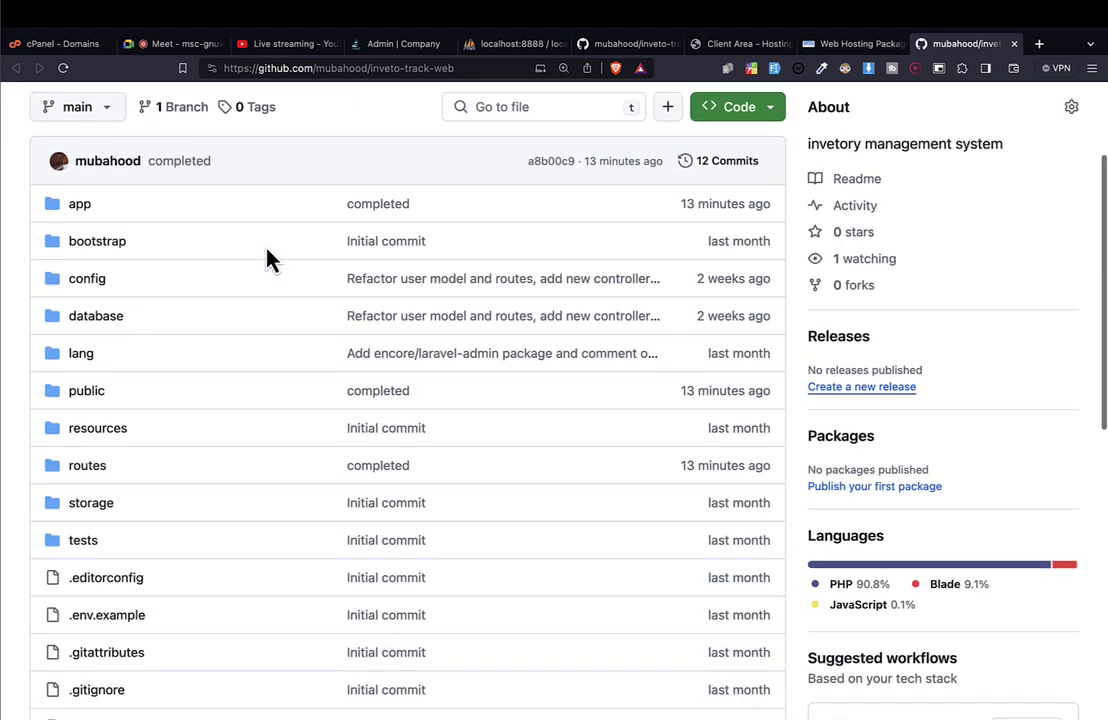
{"action": "scroll", "coordinate": [268, 258], "scroll_direction": "up", "scroll_amount": 1}
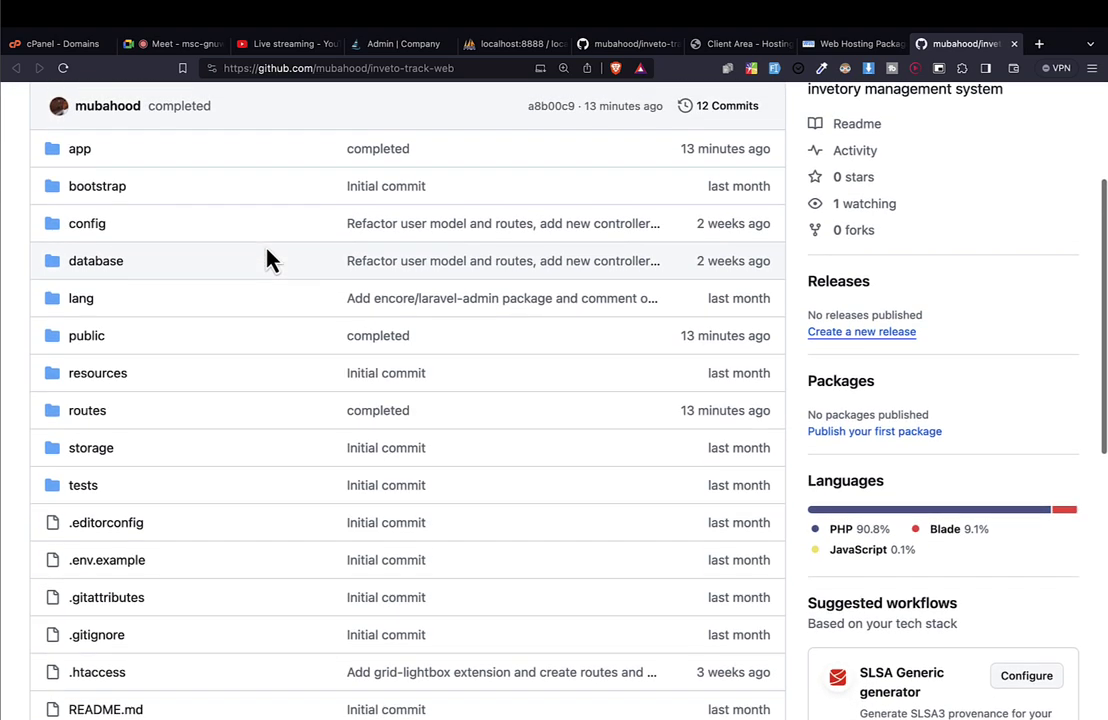
{"action": "key", "text": "ctrl+Right"}
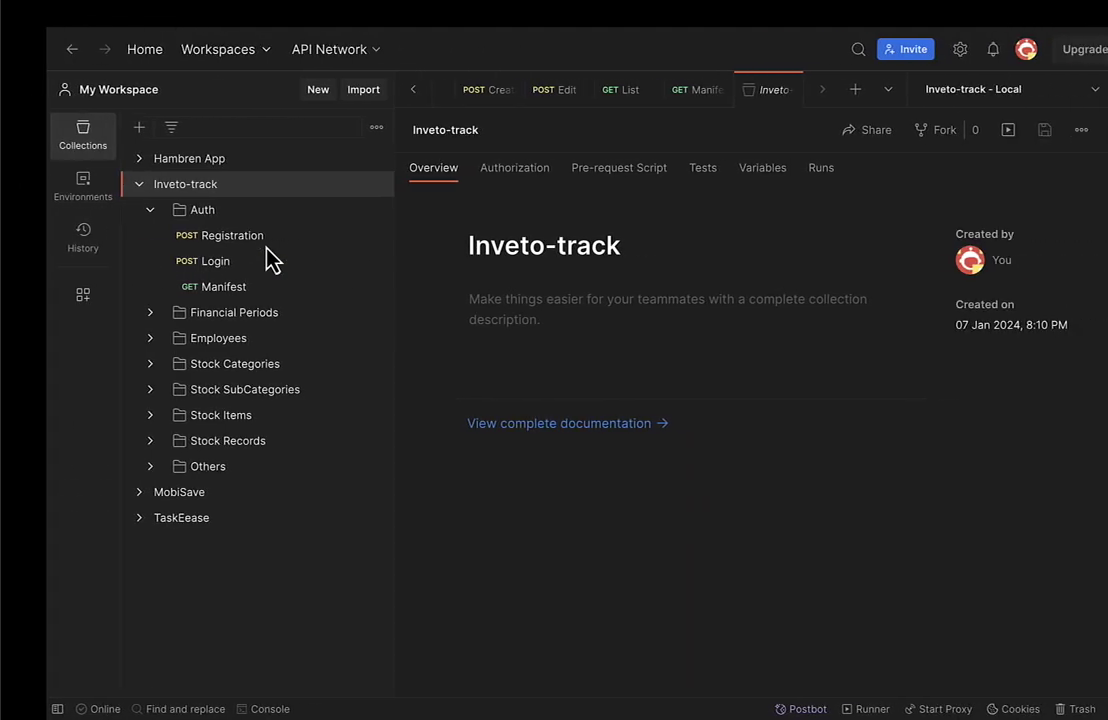
{"action": "key", "text": "ctrl+Left"}
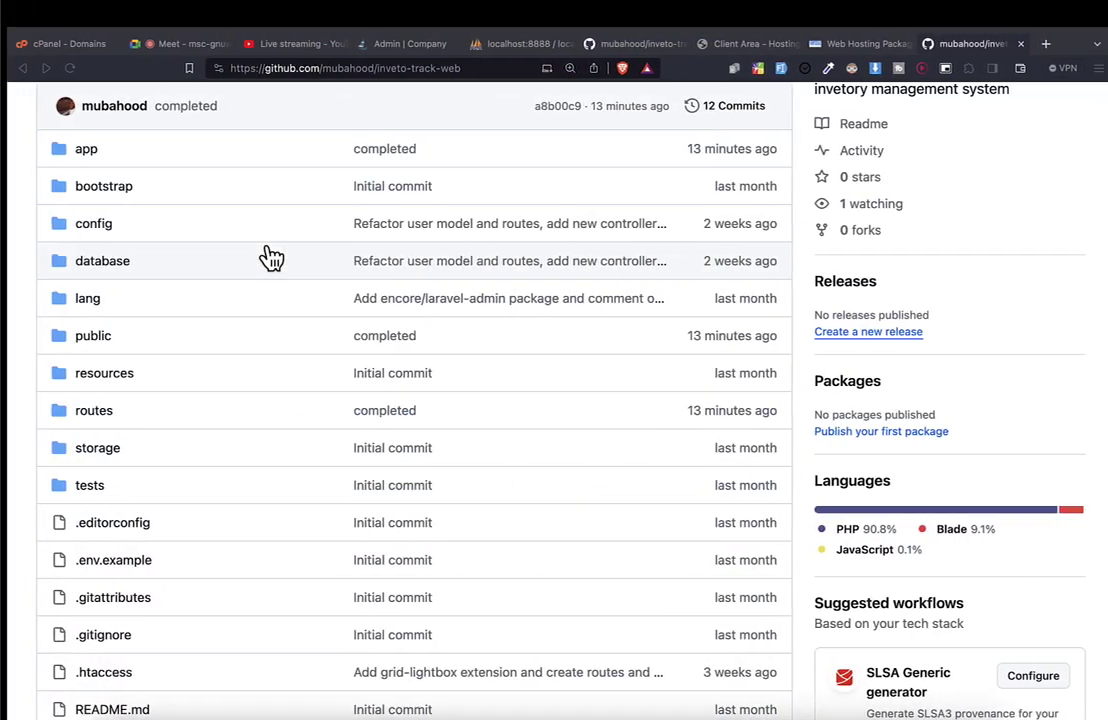
{"action": "key", "text": "ctrl+Right"}
{"action": "key", "text": "ctrl+Right"}
{"action": "key", "text": "ctrl+Right"}
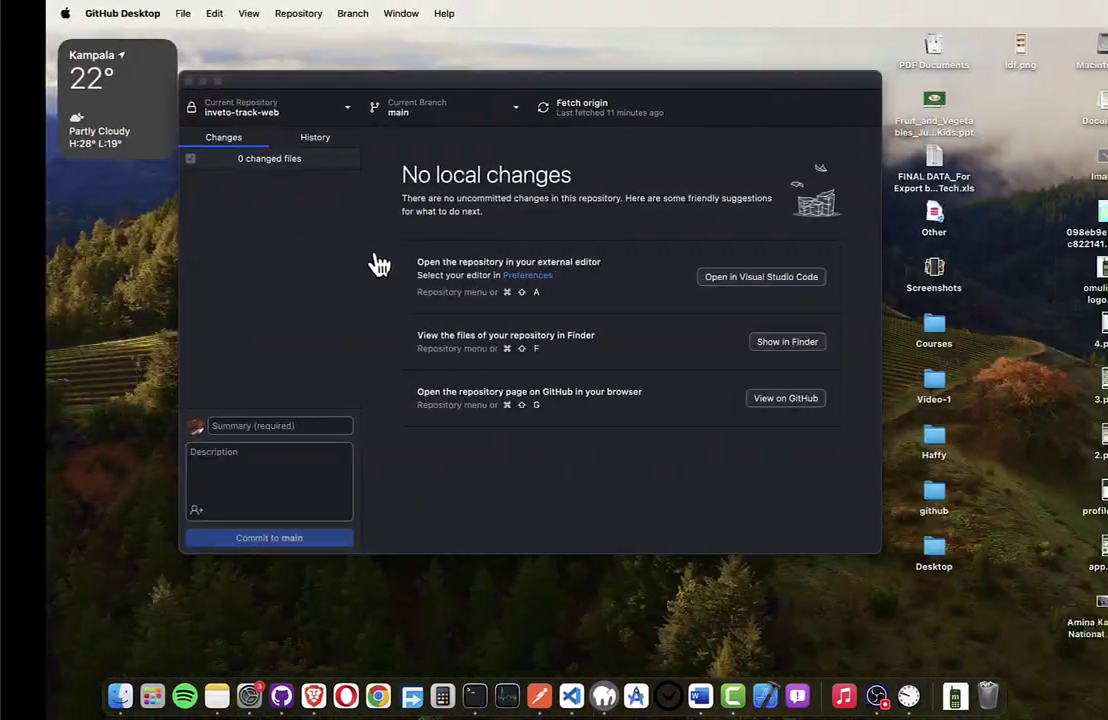
Open the inveto-track-web repository in Visual Studio Code and open its .gitignore.
{"action": "left_click", "coordinate": [744, 345]}
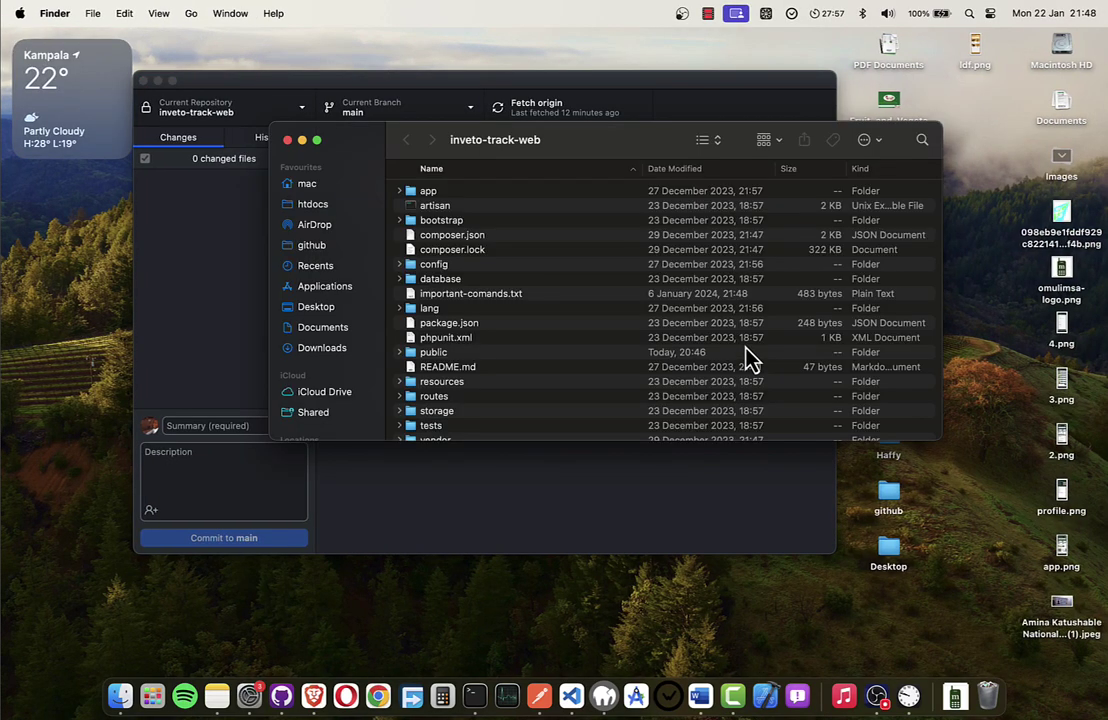
{"action": "left_click", "coordinate": [287, 140]}
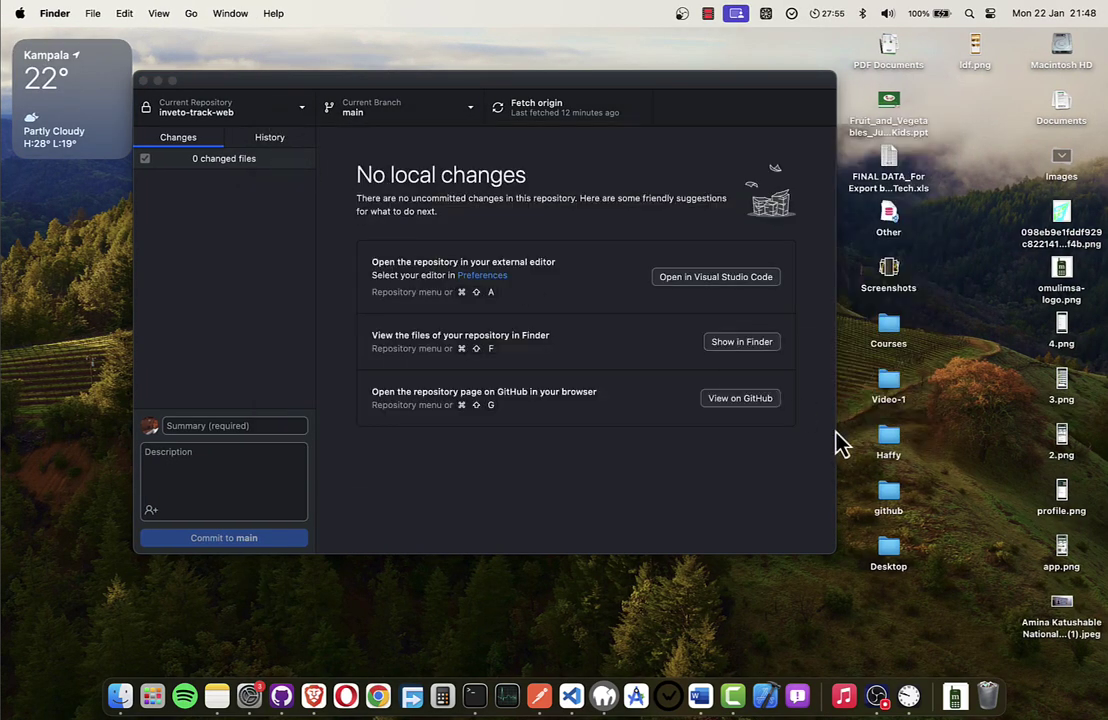
{"action": "left_click", "coordinate": [725, 278]}
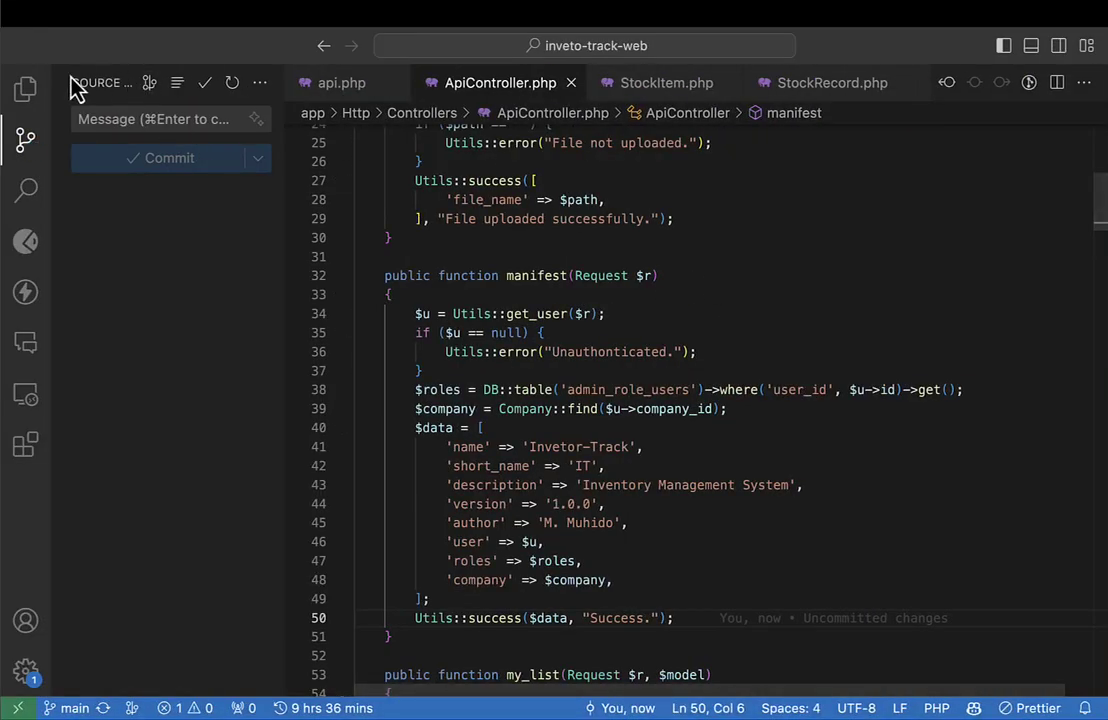
{"action": "left_click", "coordinate": [25, 88]}
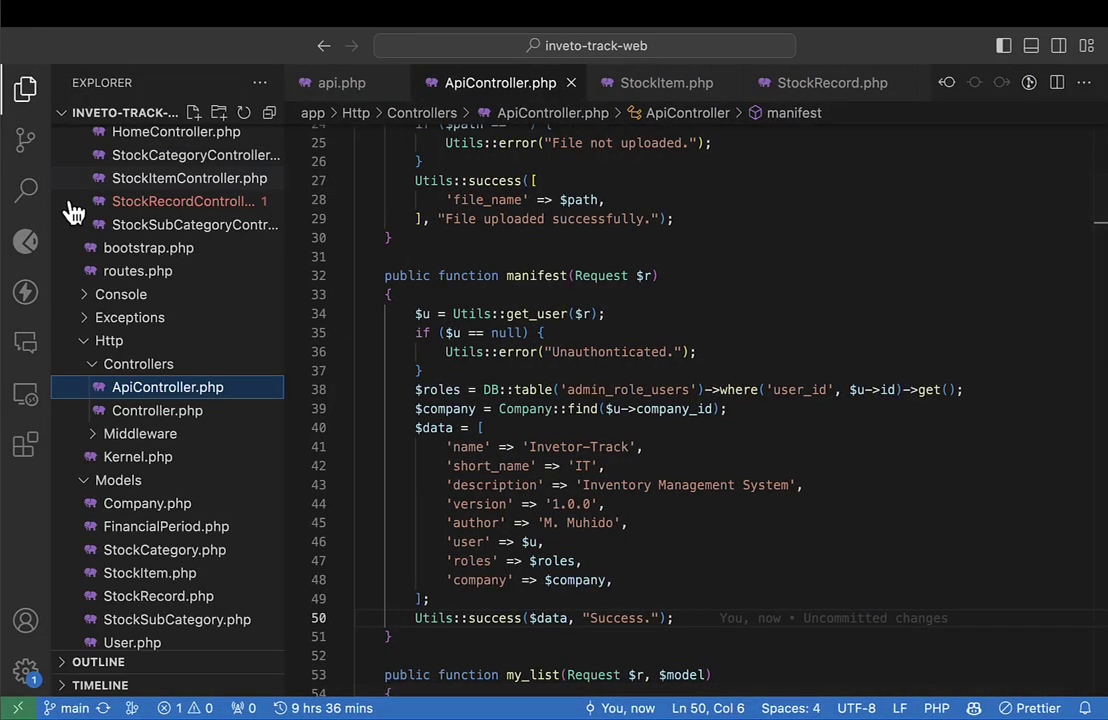
{"action": "scroll", "coordinate": [135, 390], "scroll_direction": "down", "scroll_amount": 15}
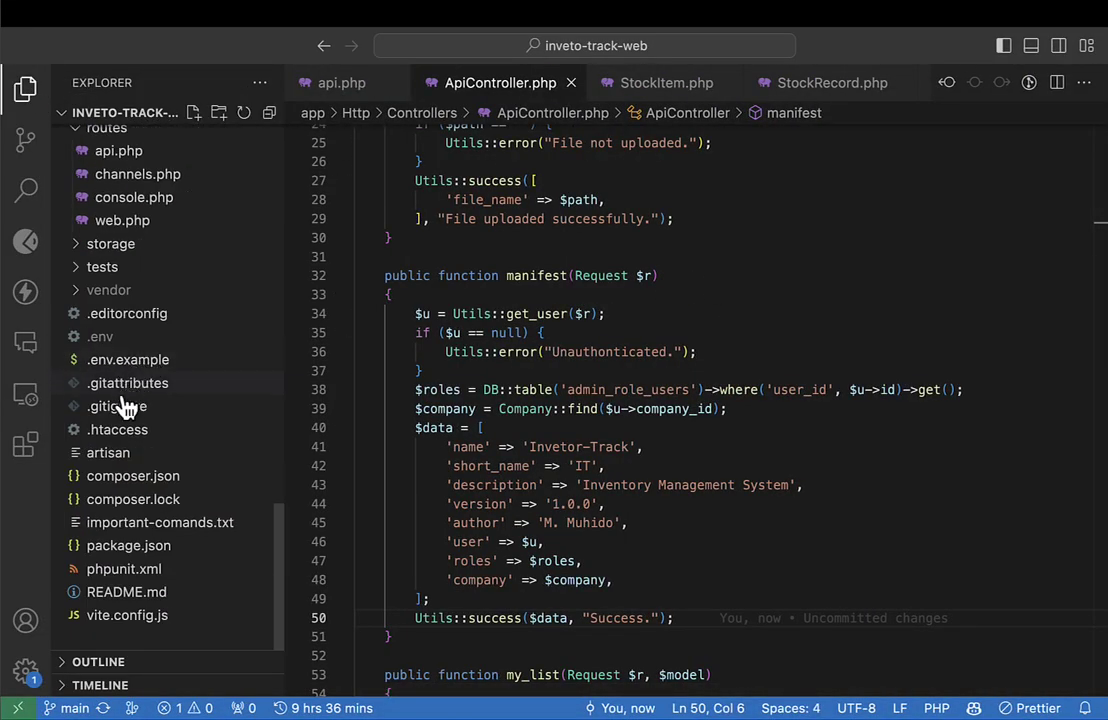
{"action": "left_click", "coordinate": [118, 408]}
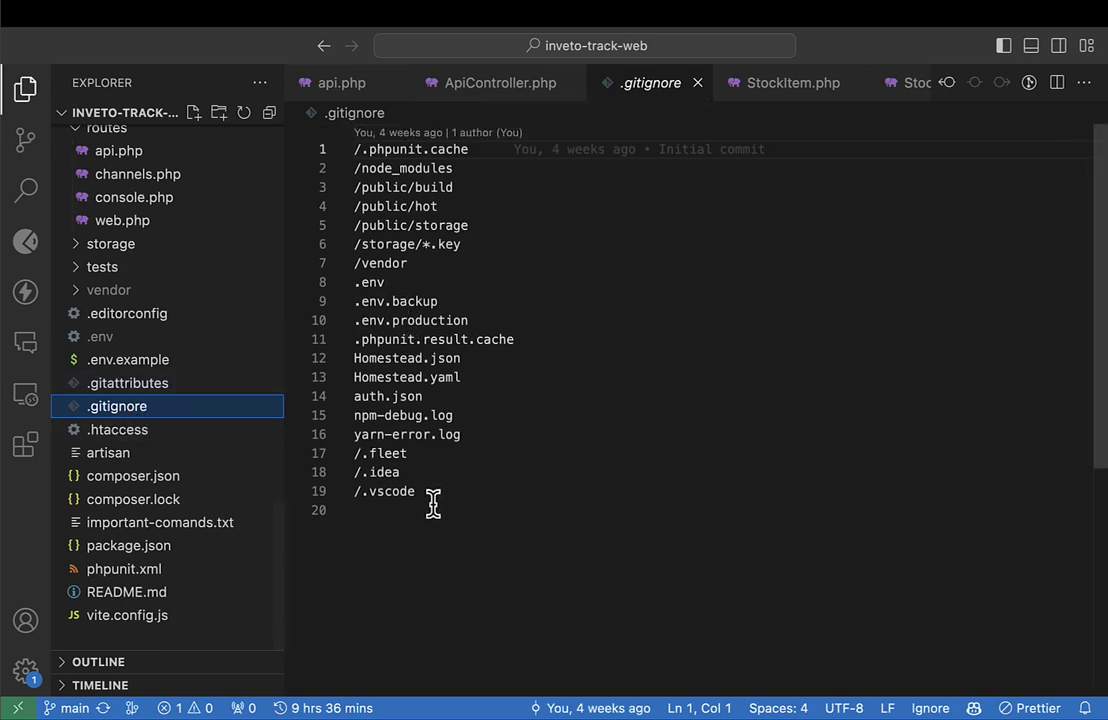
Delete all 19 .gitignore rules and save, leaving the file empty.
{"action": "left_click", "coordinate": [500, 597]}
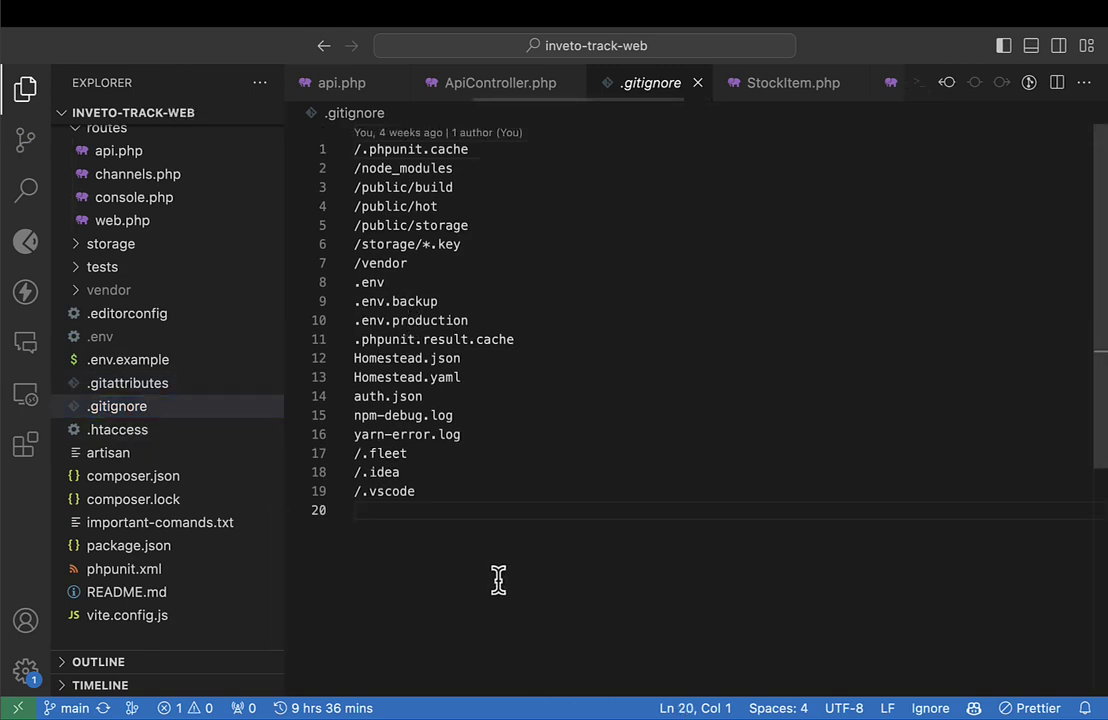
{"action": "left_click_drag", "start_coordinate": [497, 579], "coordinate": [348, 298]}
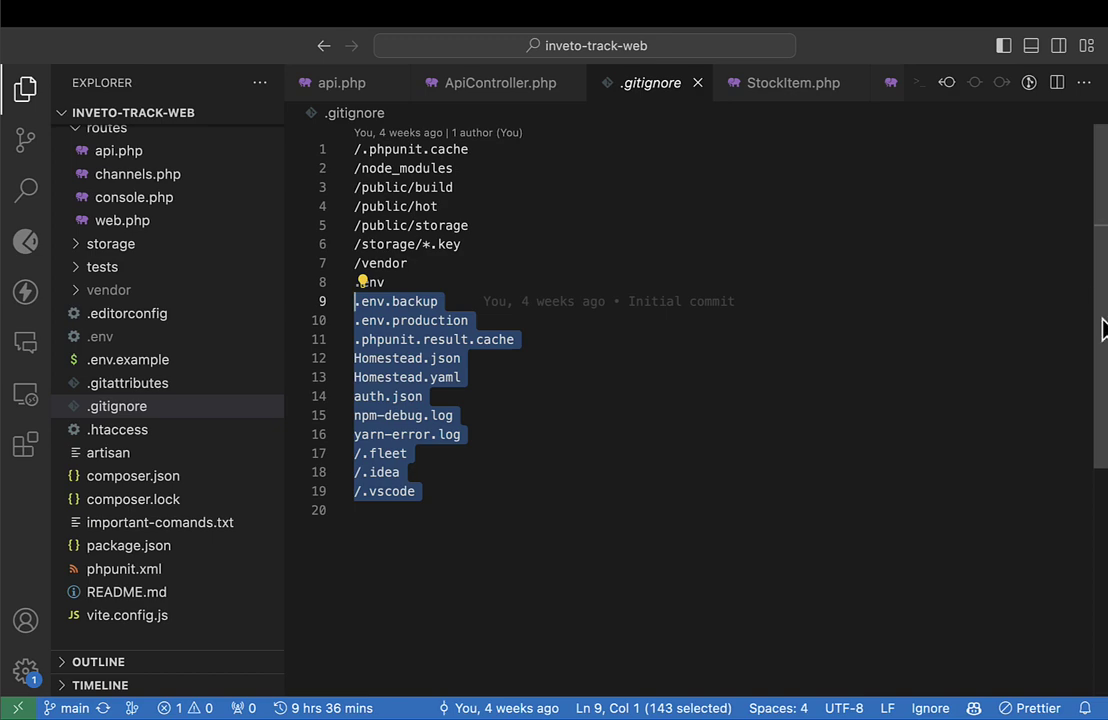
{"action": "key", "text": "super+a"}
{"action": "key", "text": "BackSpace"}
{"action": "key", "text": "super+s"}
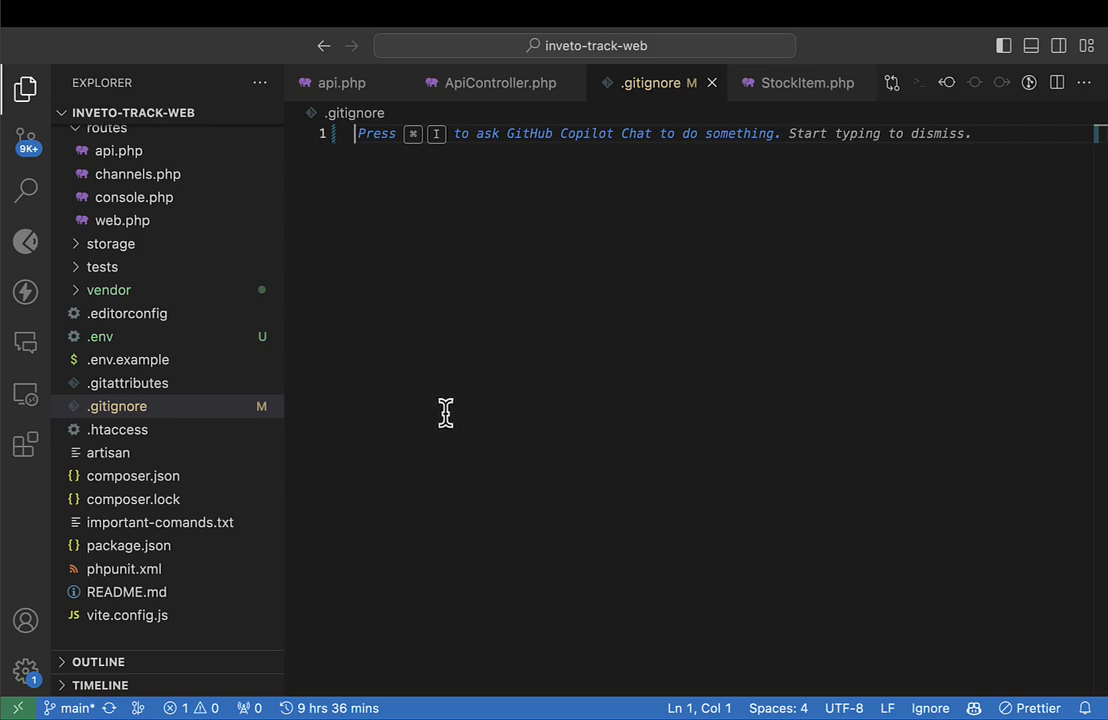
{"action": "key", "text": "super+z"}
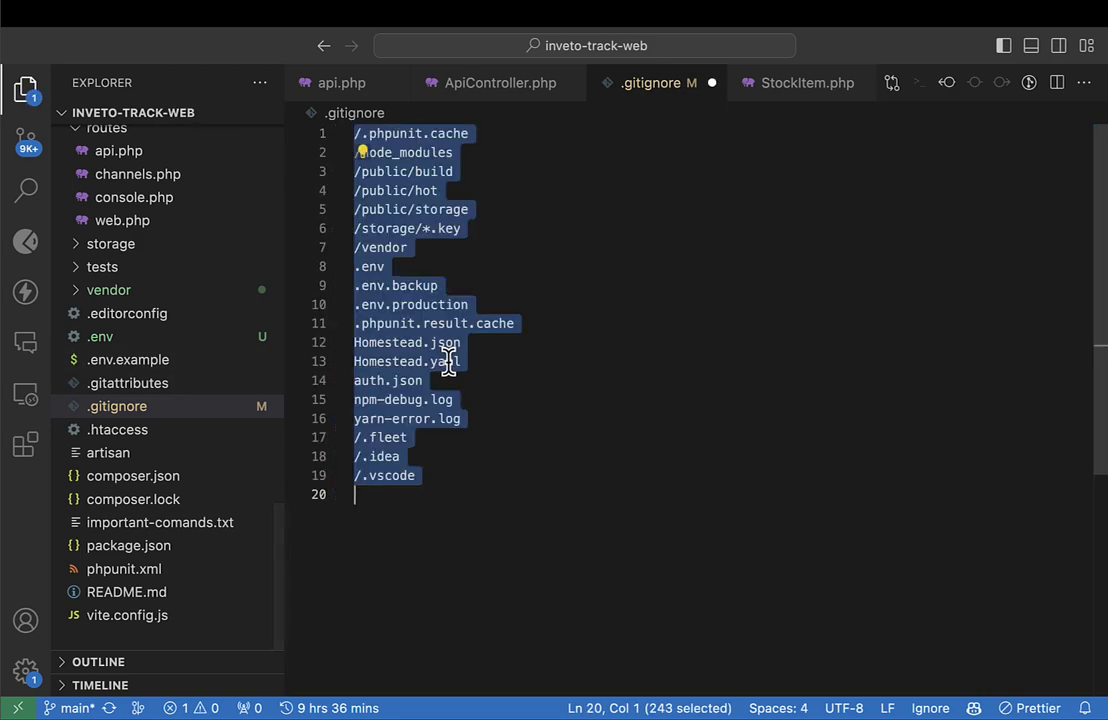
{"action": "key", "text": "BackSpace"}
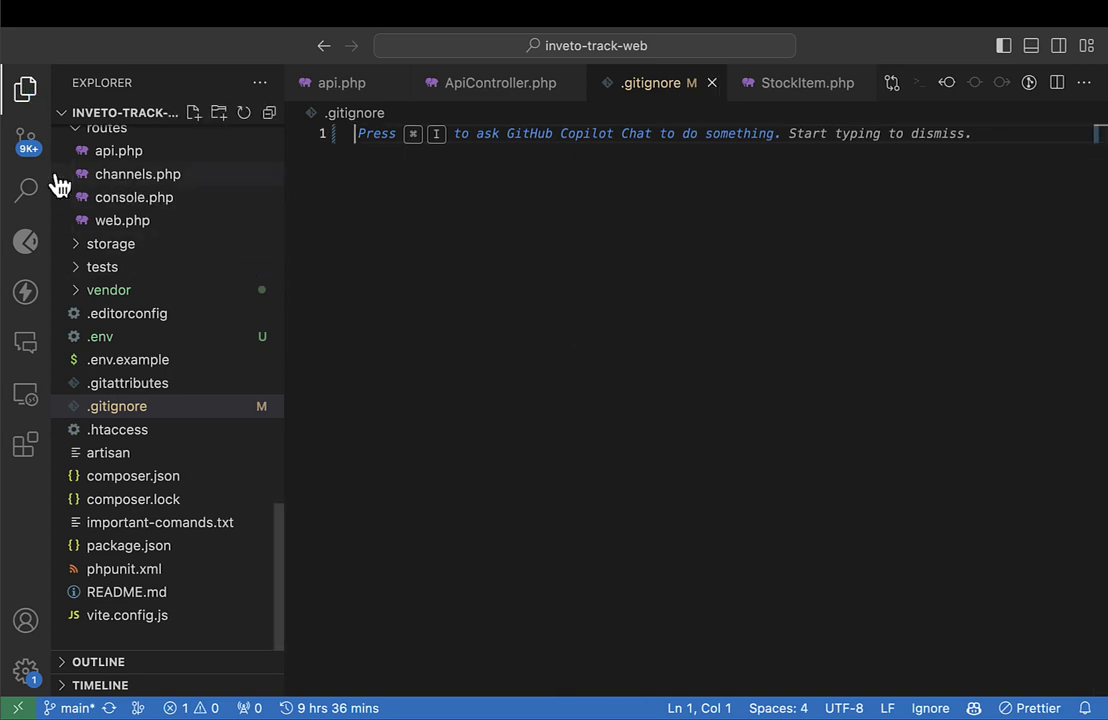
Commit the emptied .gitignore as 'removed git ignore' and sync the changes.
{"action": "left_click", "coordinate": [28, 145]}
{"action": "left_click", "coordinate": [168, 118]}
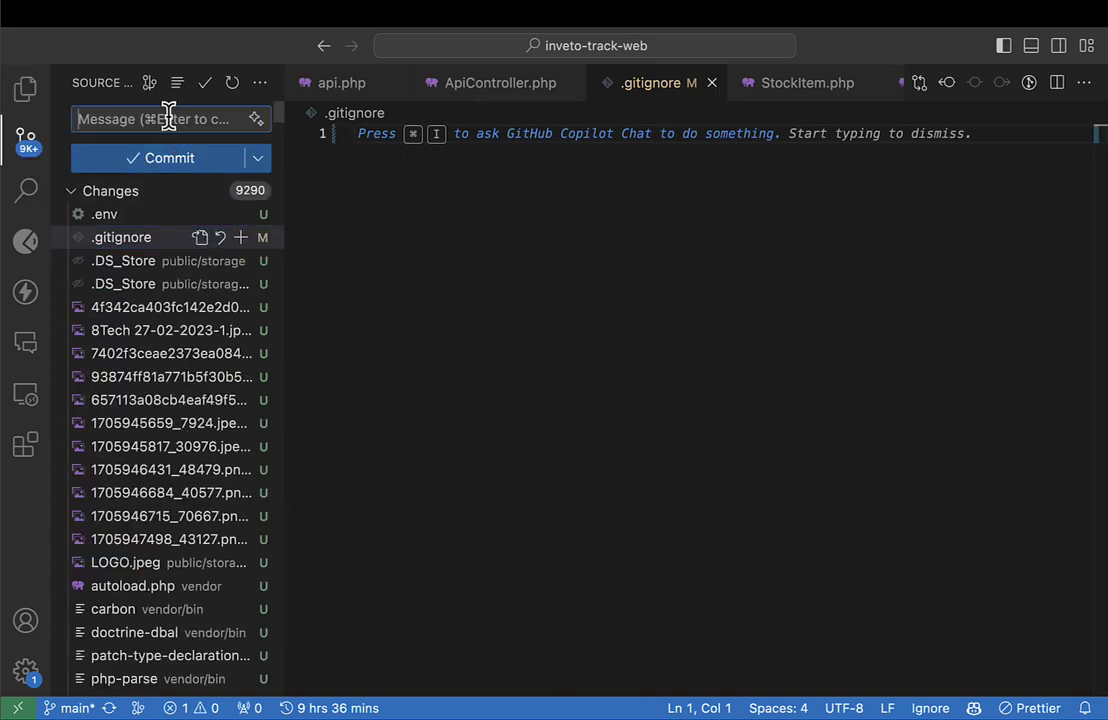
{"action": "type", "text": "removed git ignore"}
{"action": "left_click", "coordinate": [167, 158]}
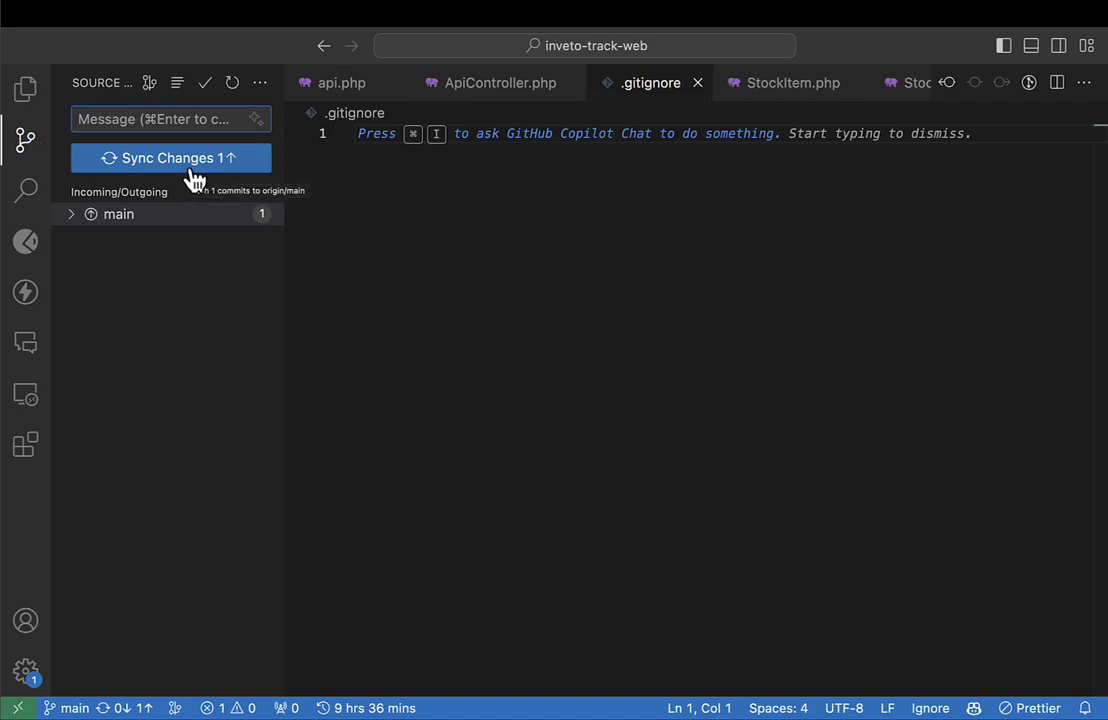
{"action": "left_click", "coordinate": [191, 180]}
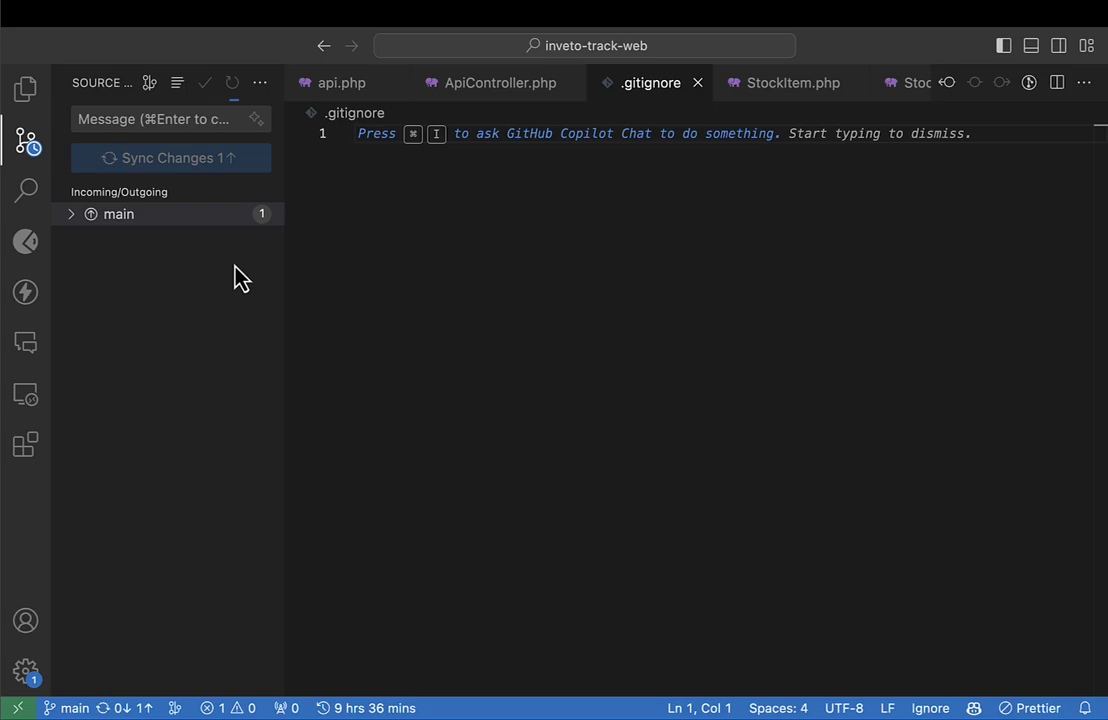
Push the waiting local commit to origin from GitHub Desktop.
{"action": "key", "text": "ctrl+Left"}
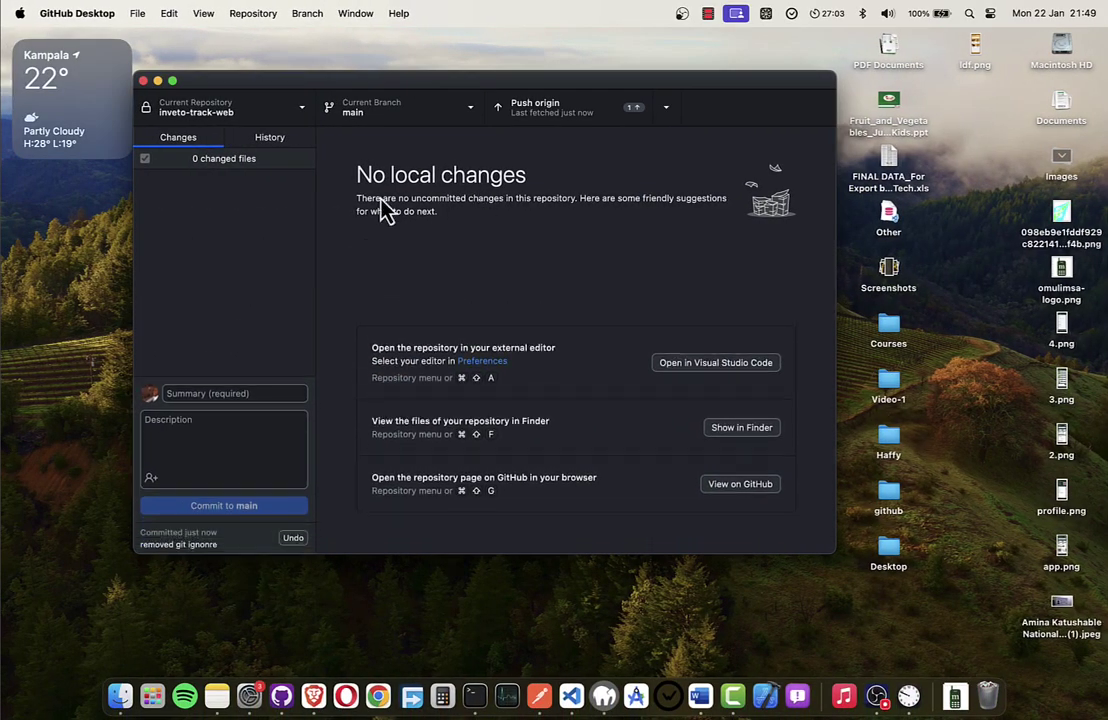
{"action": "key", "text": "ctrl+Right"}
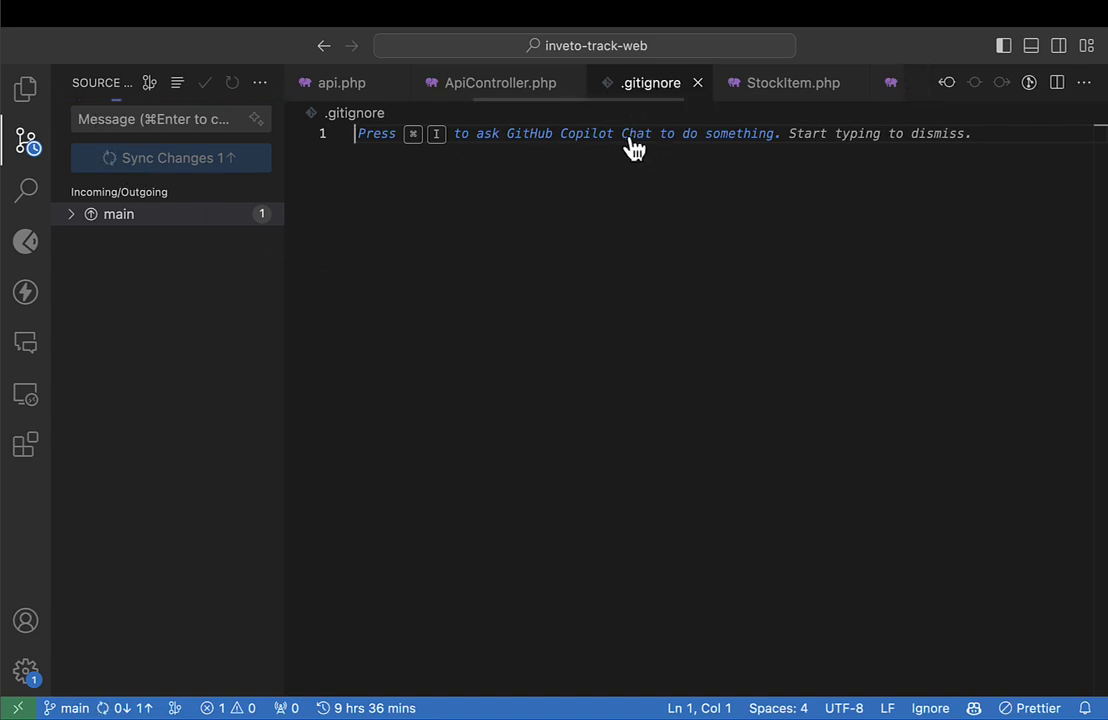
{"action": "key", "text": "ctrl+Left"}
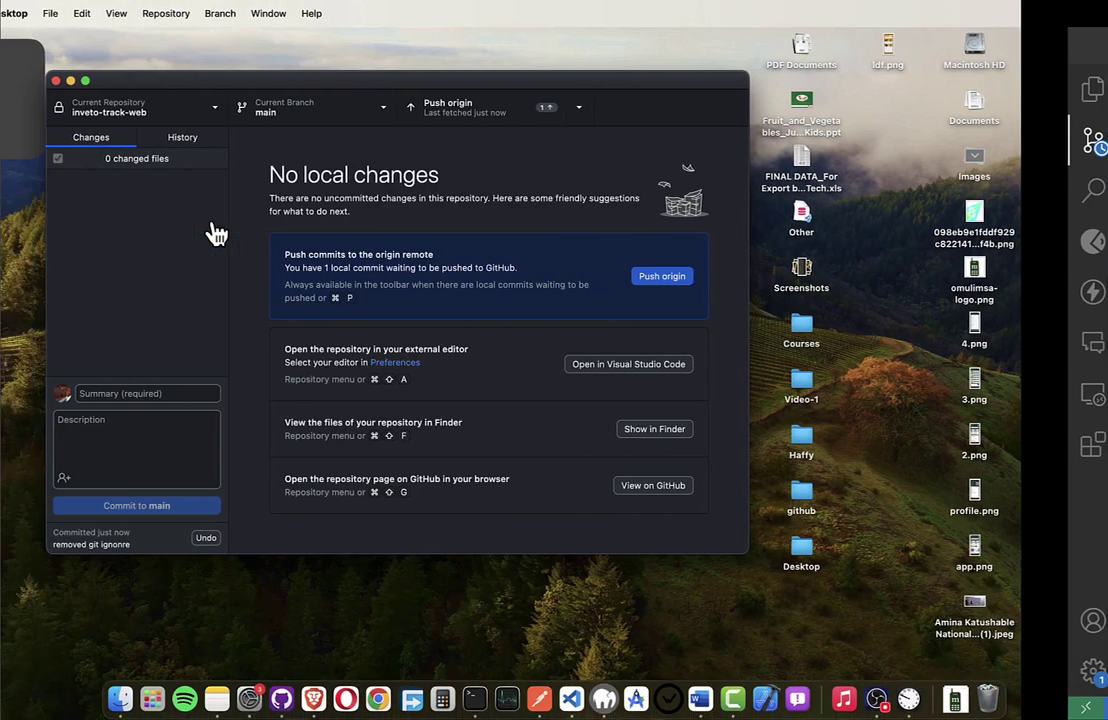
{"action": "left_click", "coordinate": [615, 115]}
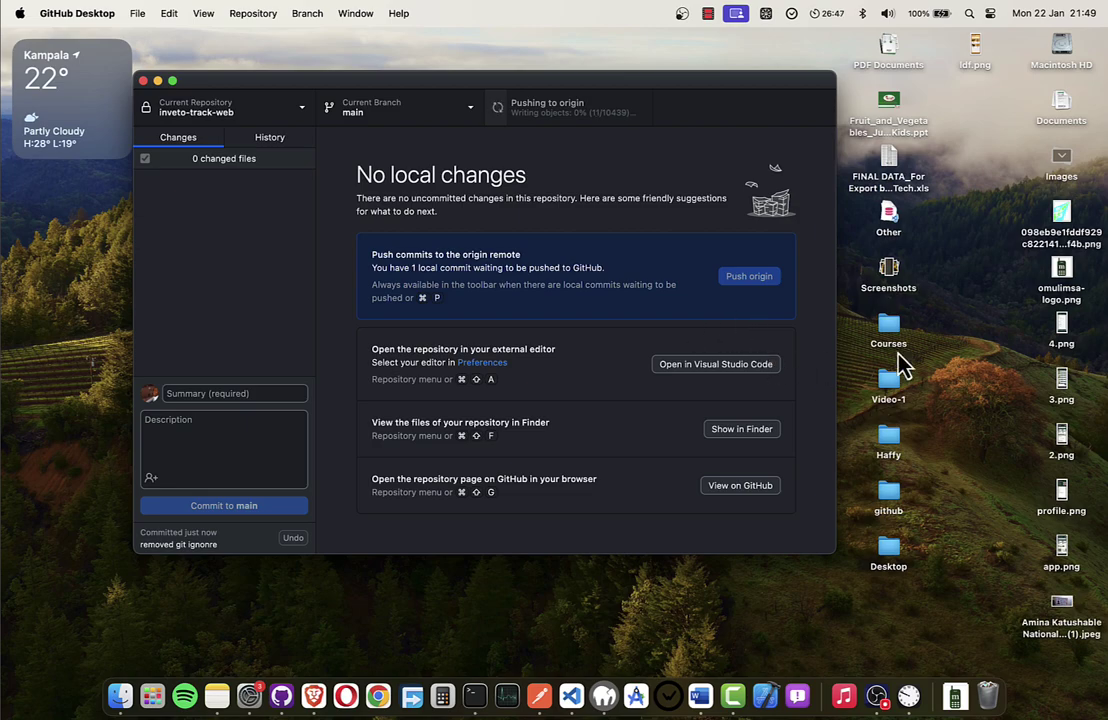
{"action": "key", "text": "ctrl+Right"}
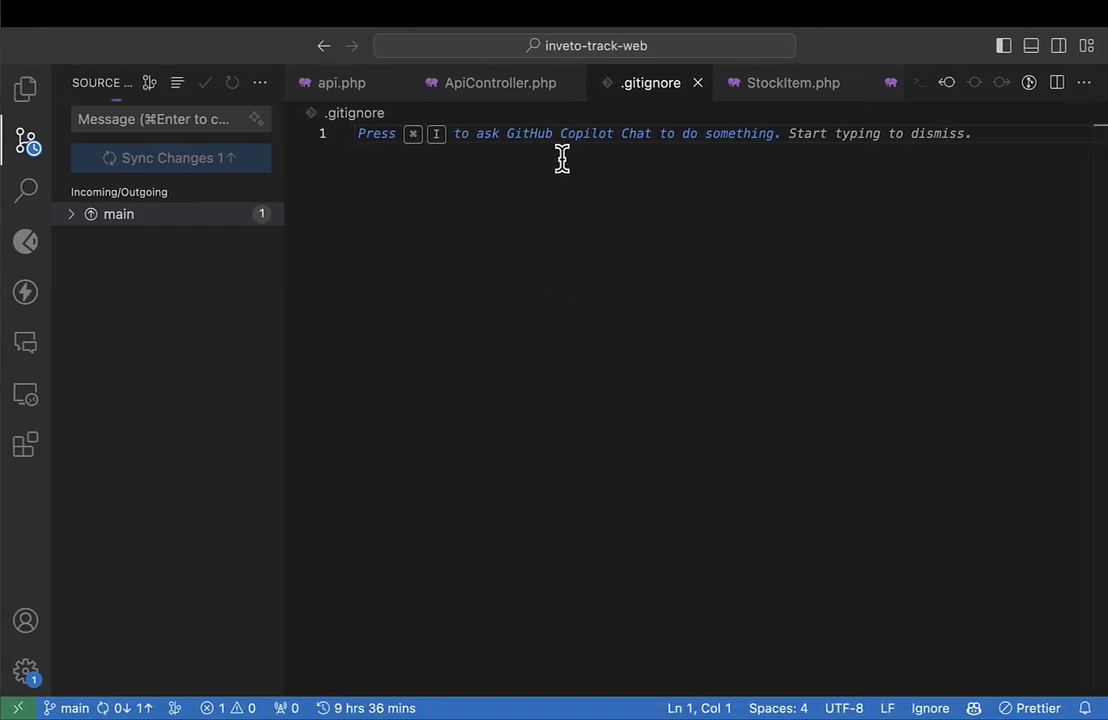
{"action": "left_click", "coordinate": [626, 137]}
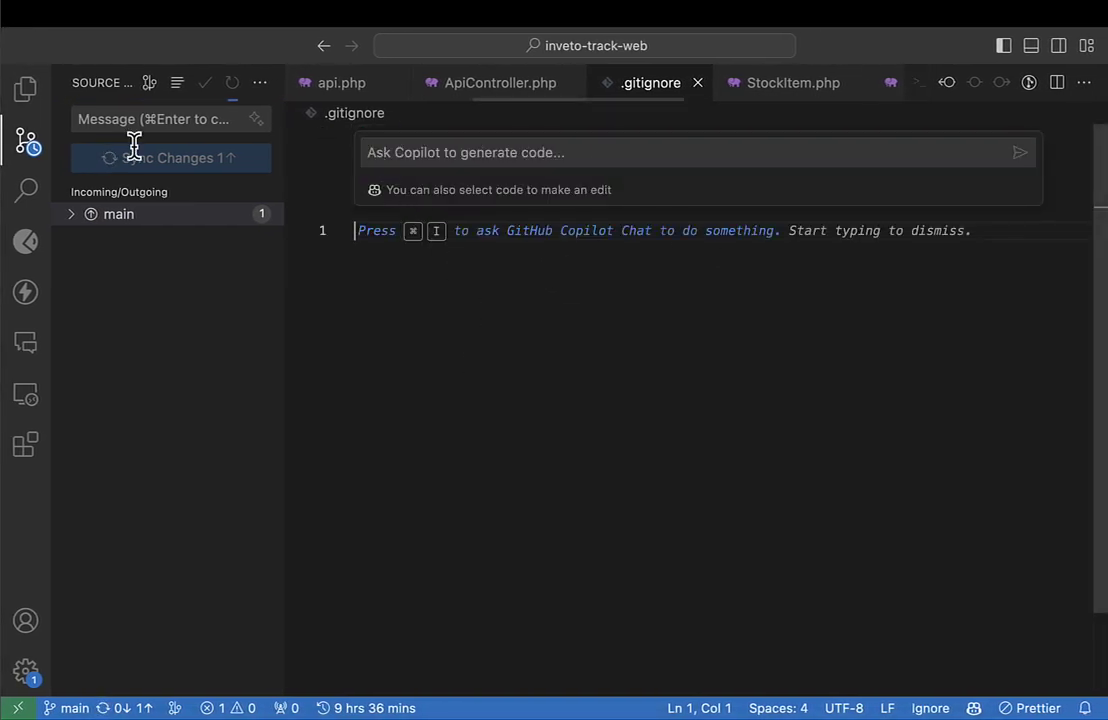
{"action": "left_click", "coordinate": [25, 92]}
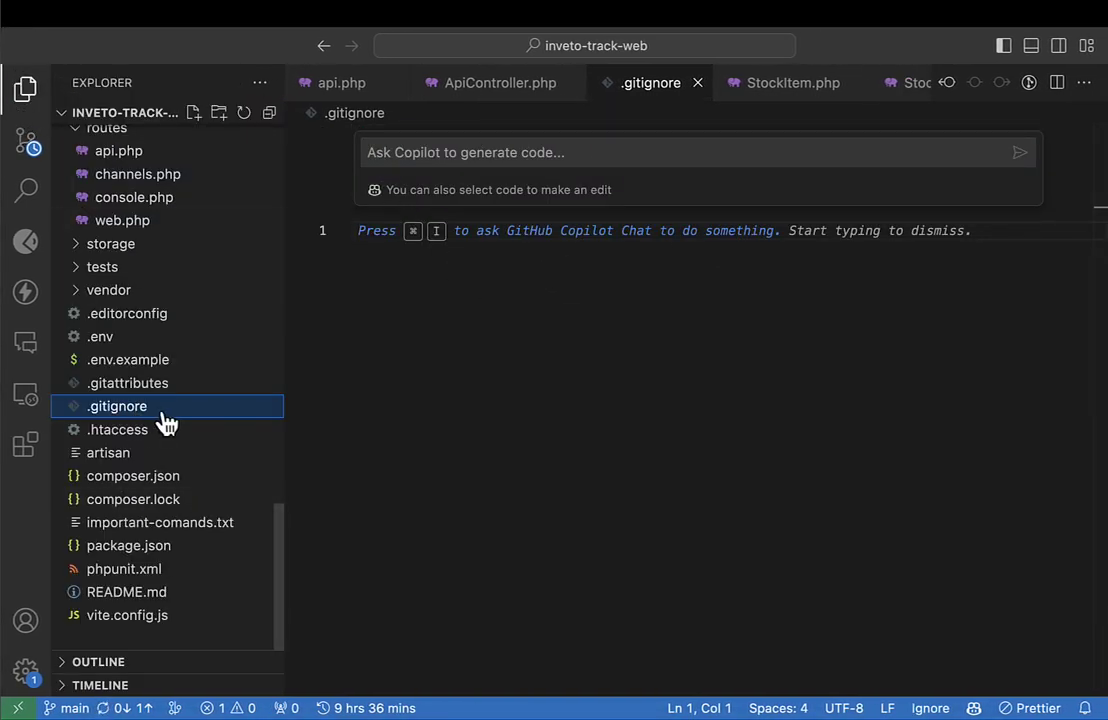
{"action": "left_click", "coordinate": [571, 307]}
Reload the GitHub repo page, review cPanel's subdomain-created message, and monitor the push progress.
{"action": "key", "text": "ctrl+Right"}
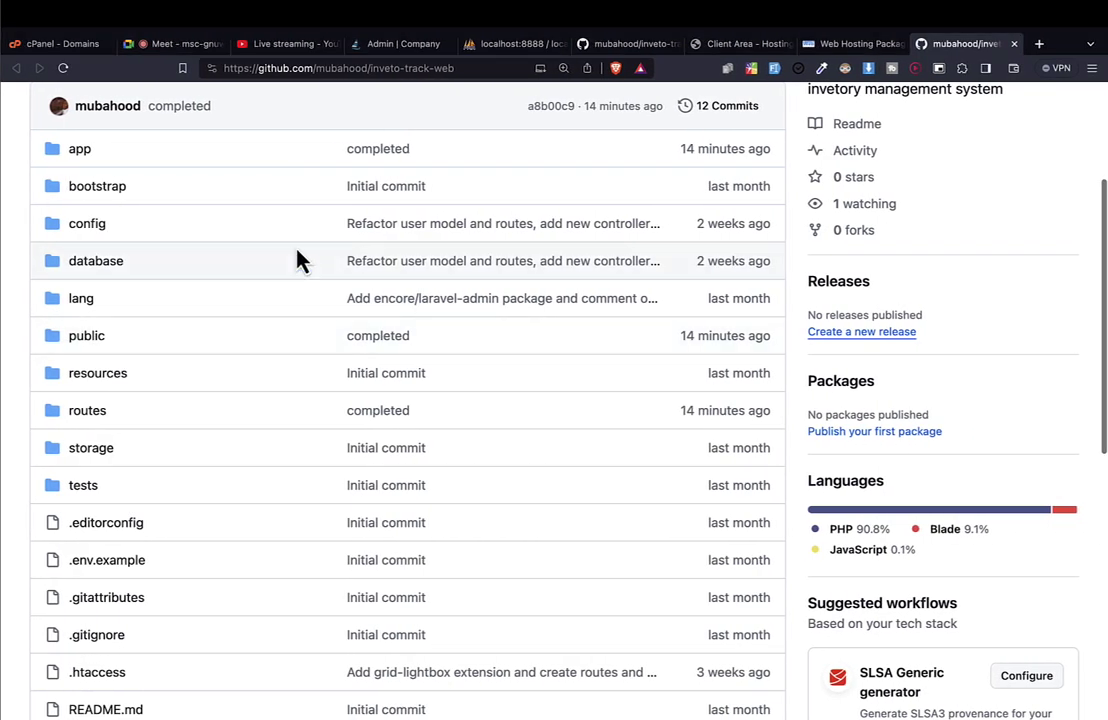
{"action": "left_click", "coordinate": [63, 68]}
{"action": "key", "text": "ctrl+Left"}
{"action": "key", "text": "ctrl+Left"}
{"action": "key", "text": "ctrl+Left"}
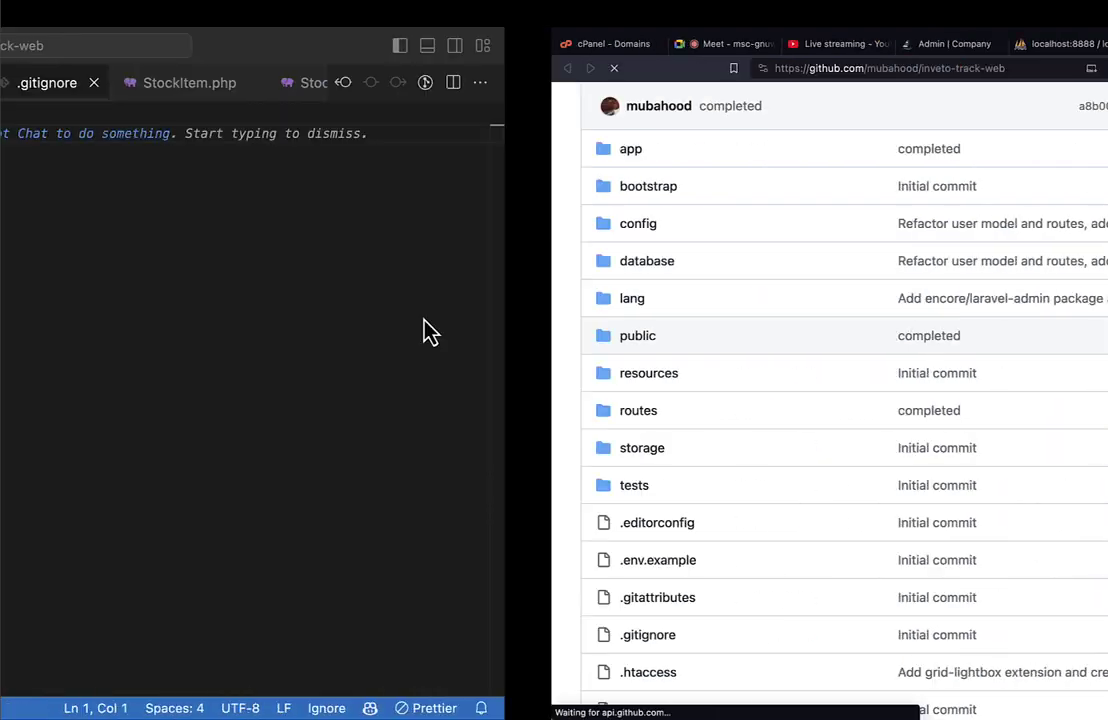
{"action": "key", "text": "ctrl+Right"}
{"action": "key", "text": "ctrl+Right"}
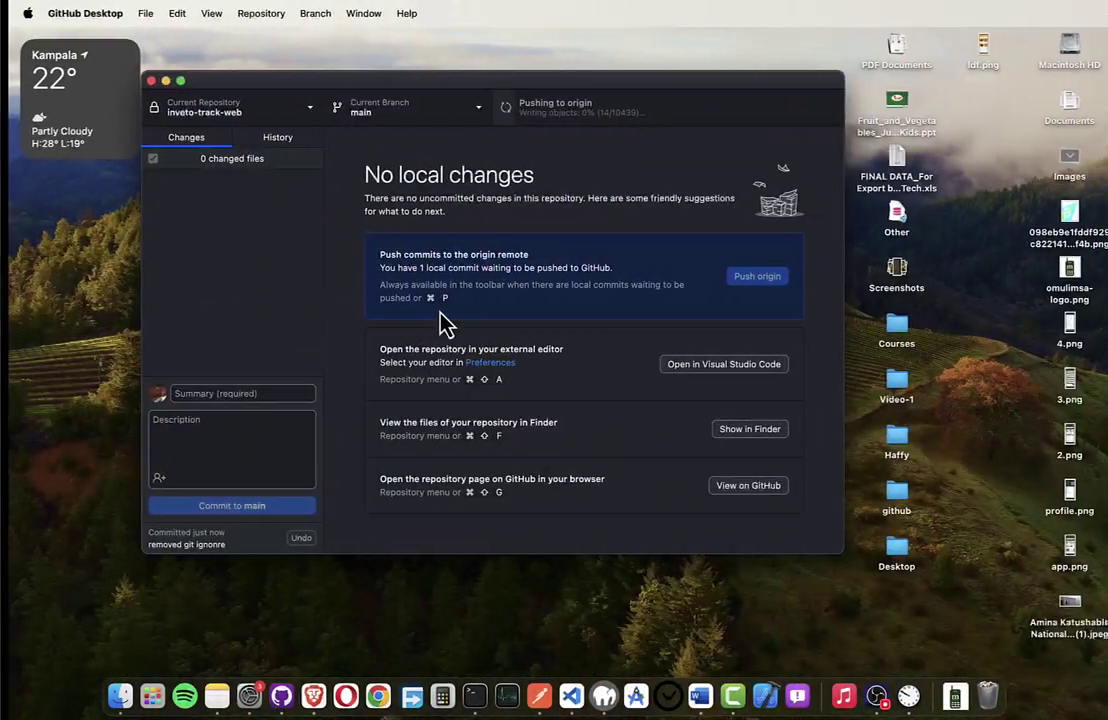
{"action": "key", "text": "ctrl+Right"}
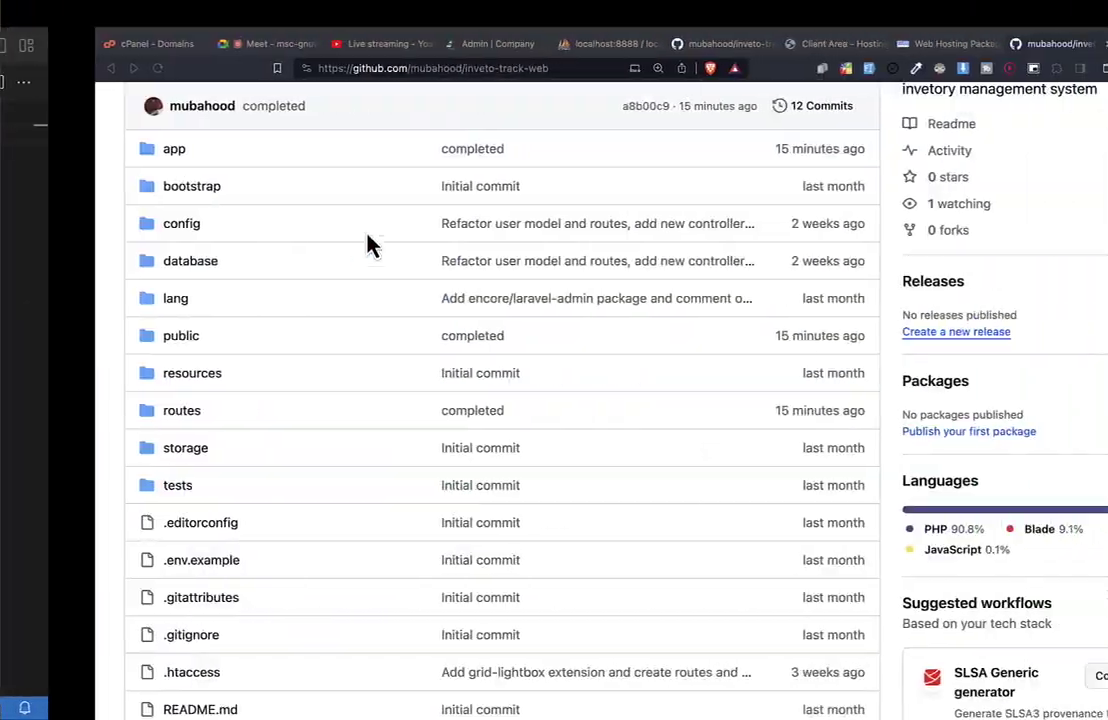
{"action": "left_click", "coordinate": [70, 44]}
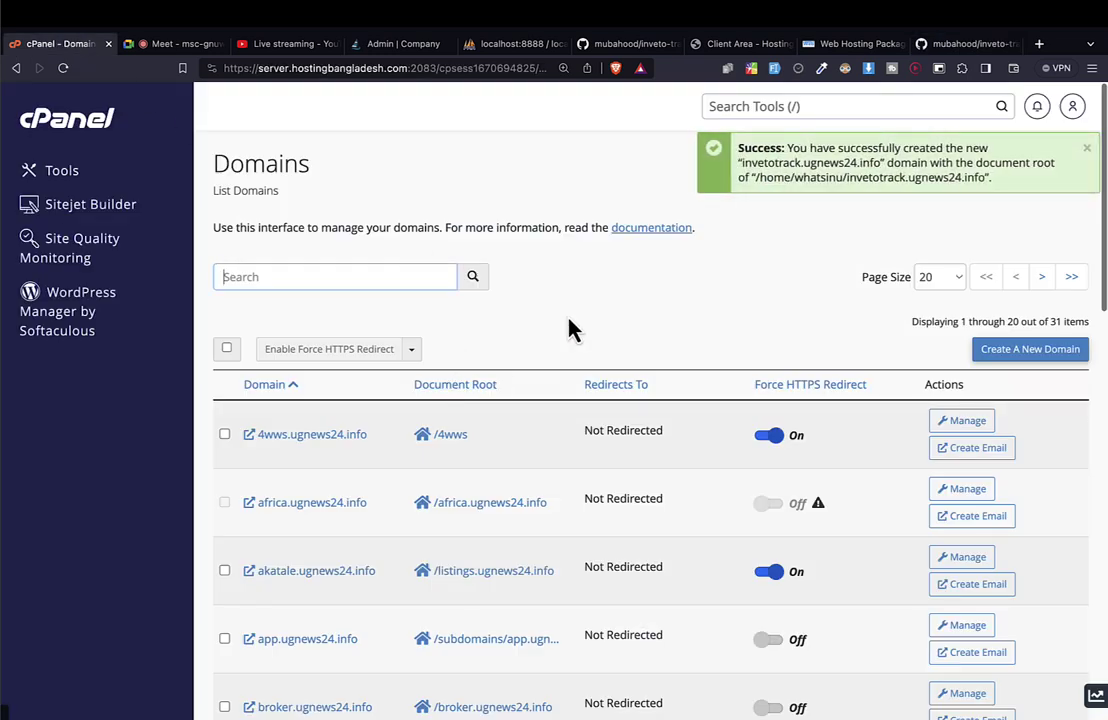
{"action": "left_click_drag", "start_coordinate": [764, 148], "coordinate": [875, 213]}
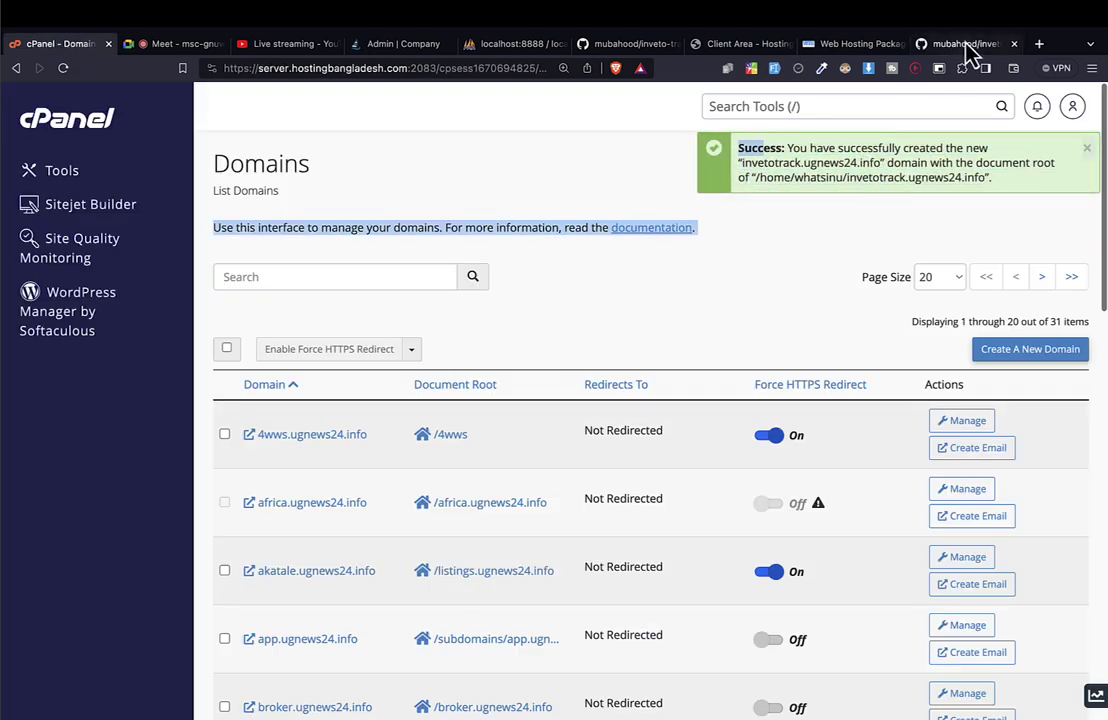
{"action": "left_click", "coordinate": [967, 43]}
{"action": "key", "text": "ctrl+Left"}
{"action": "key", "text": "ctrl+Left"}
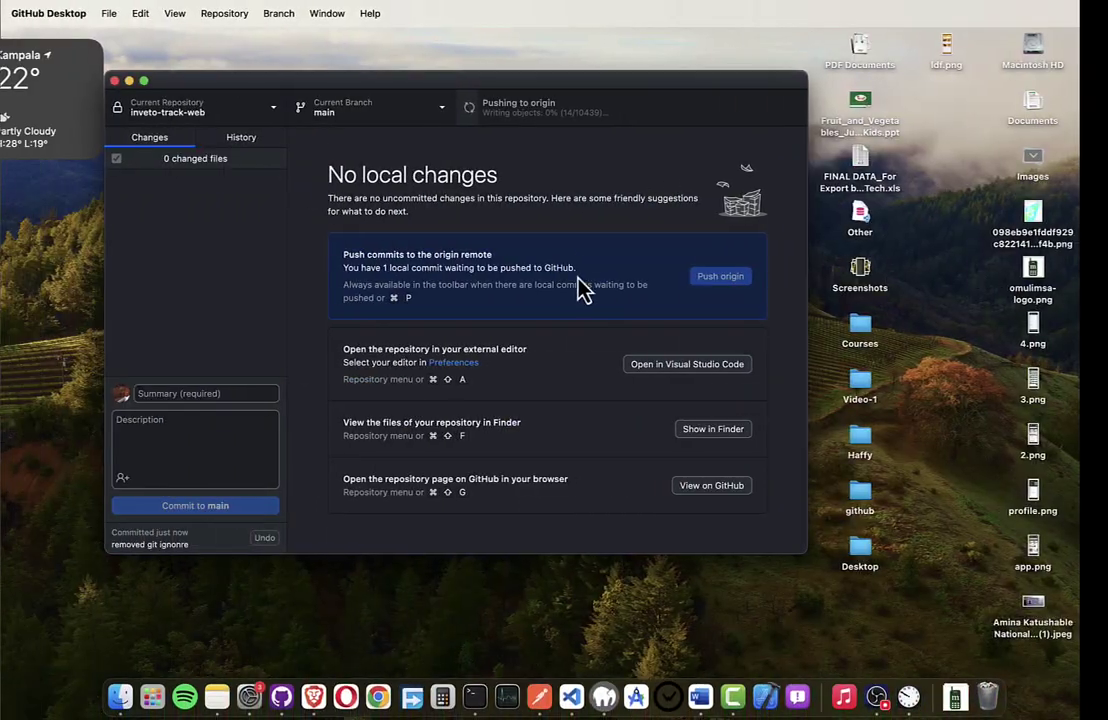
{"action": "left_click", "coordinate": [571, 116]}
{"action": "key", "text": "ctrl+Right"}
{"action": "key", "text": "ctrl+Right"}
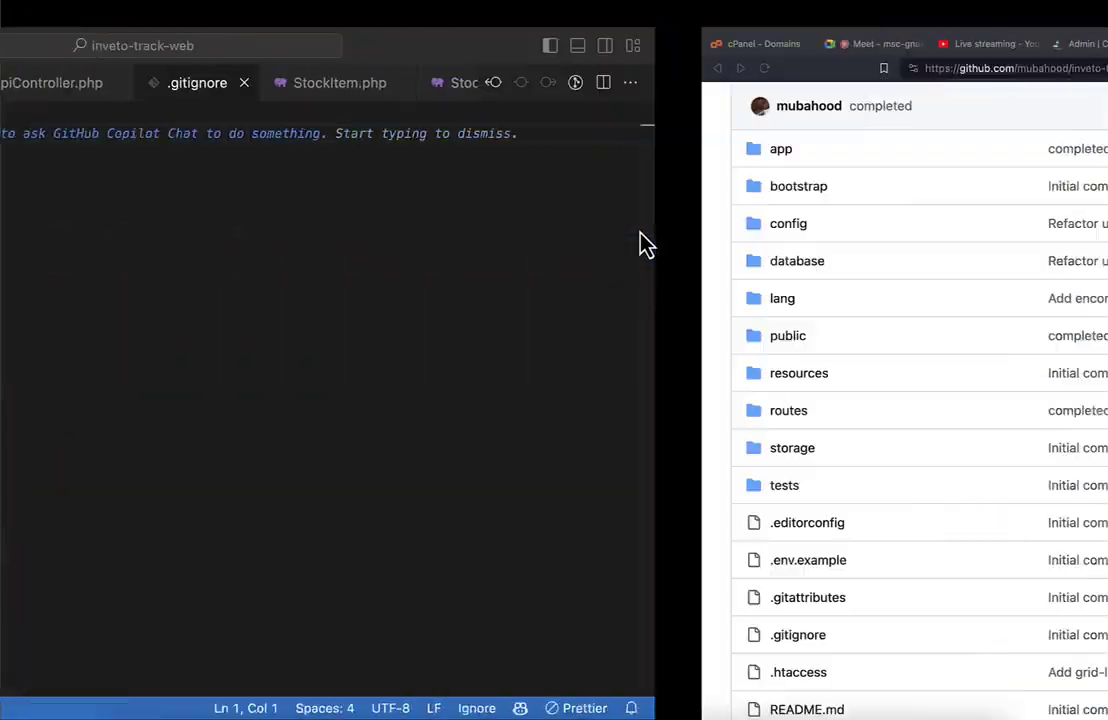
{"action": "scroll", "coordinate": [293, 301], "scroll_direction": "up", "scroll_amount": 3}
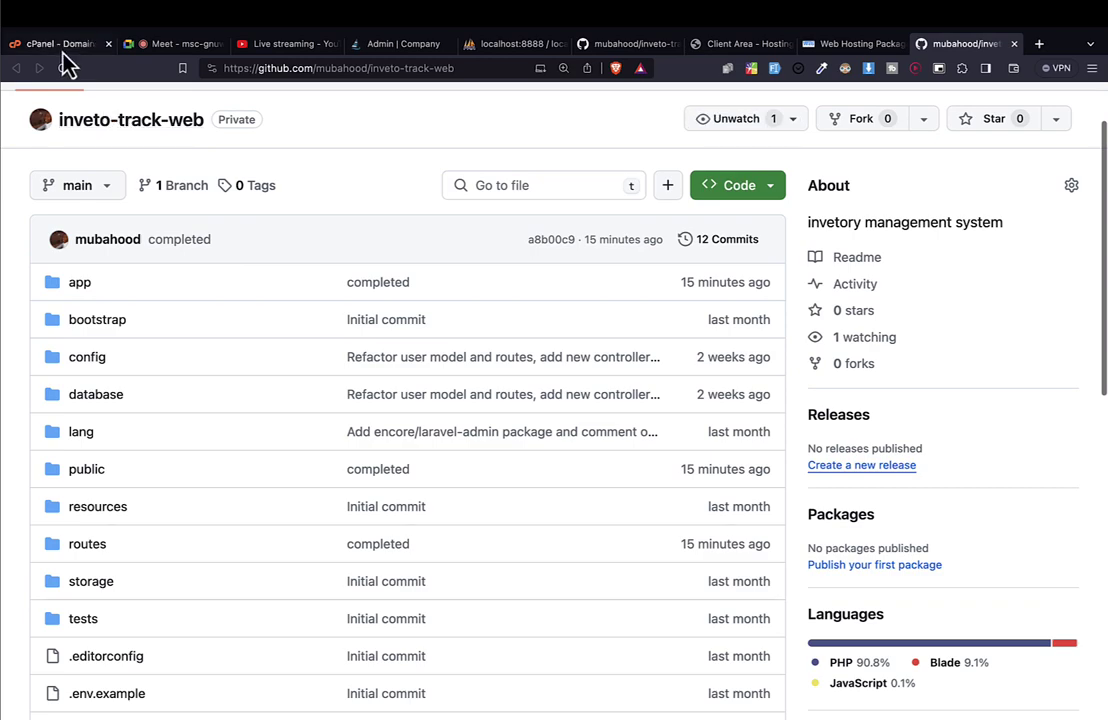
Filter Domains by 'inve' to show invetotrack.ugnews24.info and try its Force HTTPS Redirect toggle.
{"action": "left_click", "coordinate": [58, 44]}
{"action": "scroll", "coordinate": [413, 388], "scroll_direction": "down", "scroll_amount": 2}
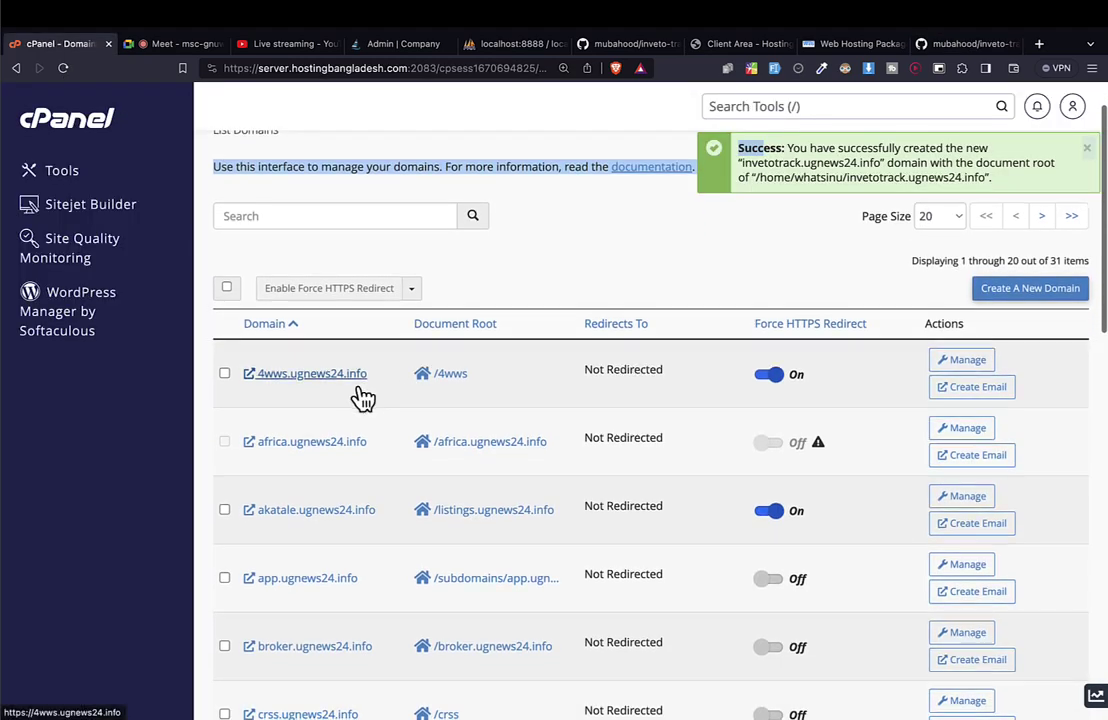
{"action": "scroll", "coordinate": [361, 396], "scroll_direction": "down", "scroll_amount": 5}
{"action": "scroll", "coordinate": [361, 396], "scroll_direction": "up", "scroll_amount": 6}
{"action": "left_click", "coordinate": [257, 277]}
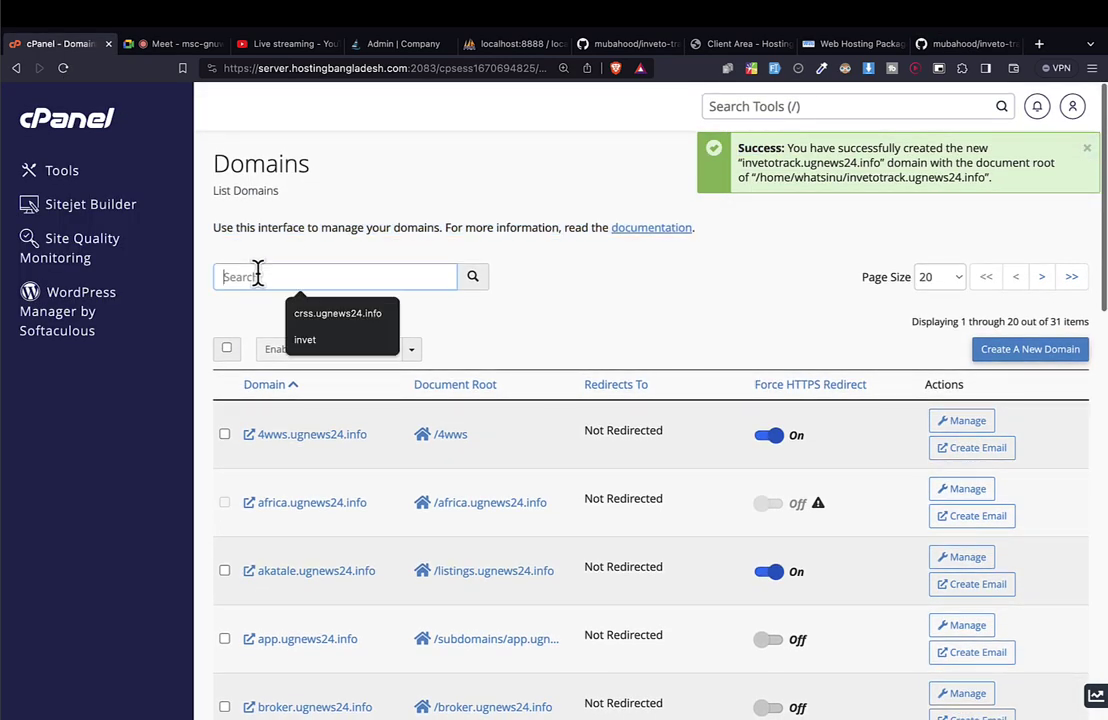
{"action": "type", "text": "inve"}
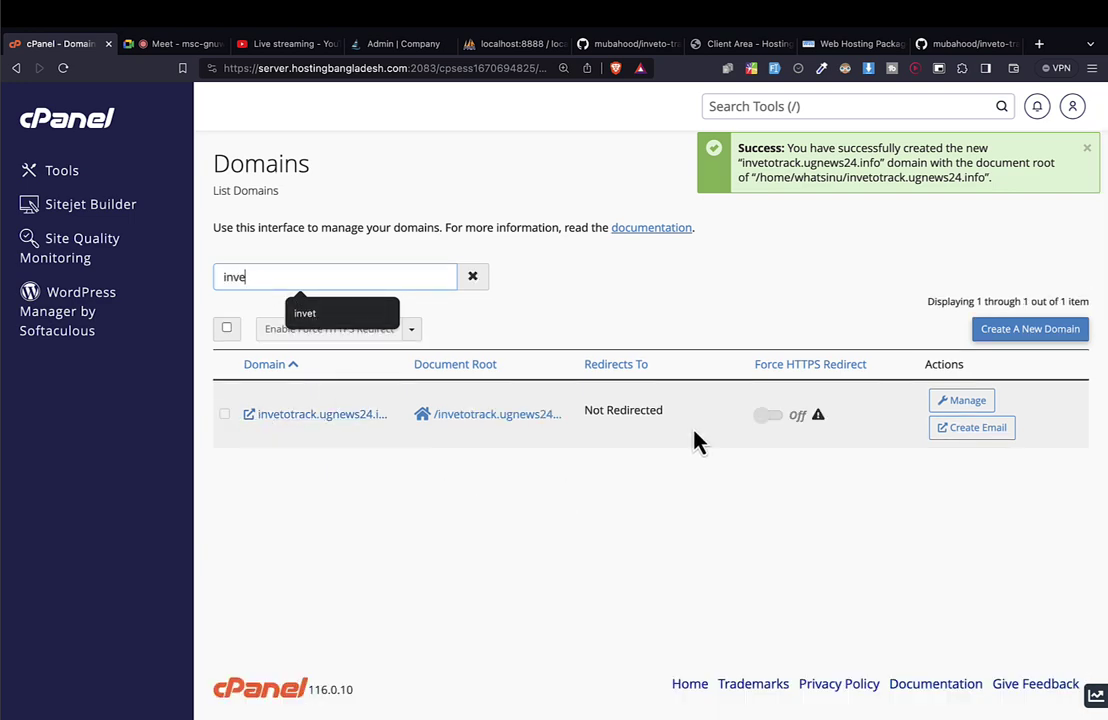
{"action": "left_click", "coordinate": [768, 415]}
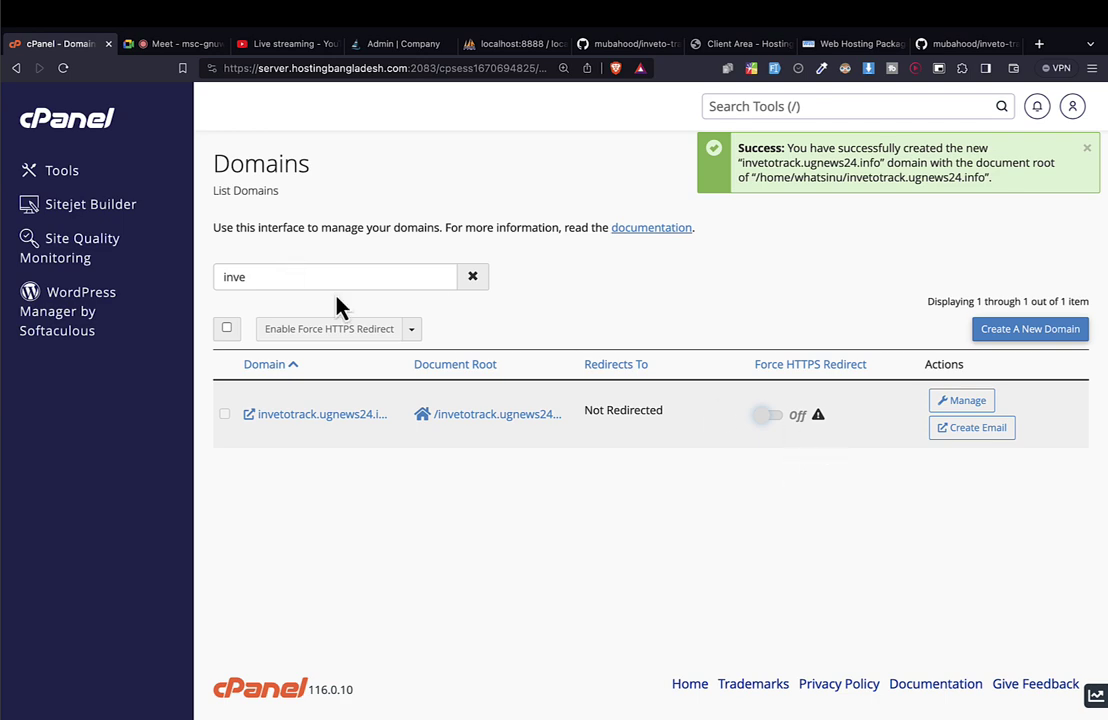
{"action": "right_click", "coordinate": [88, 115]}
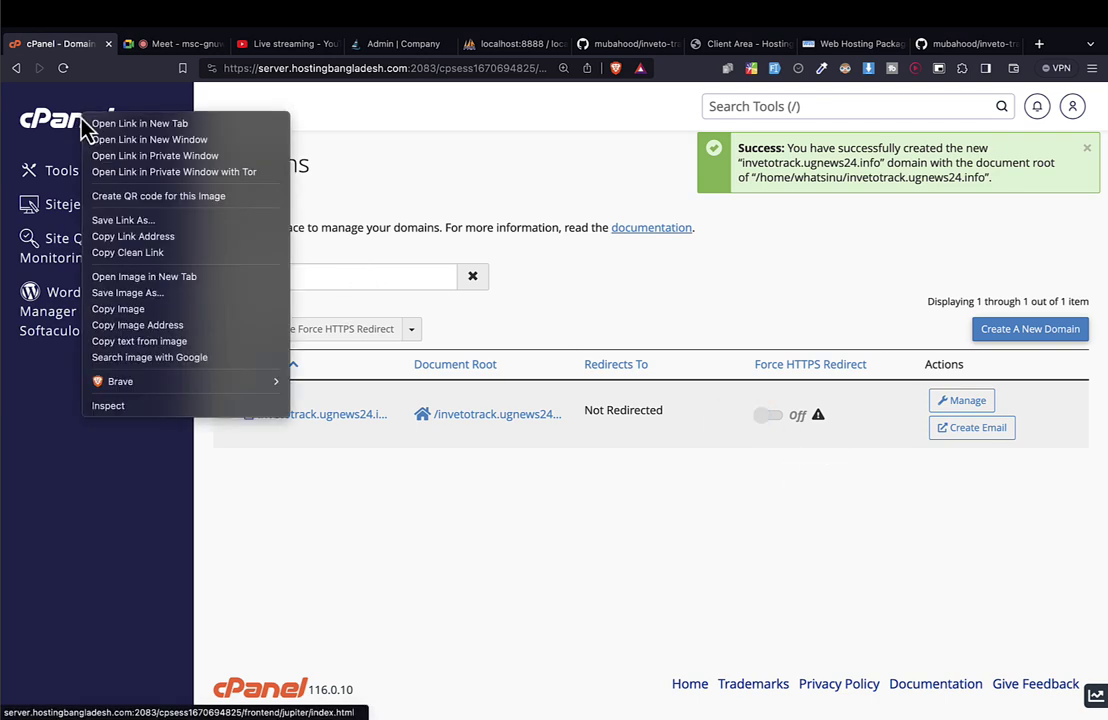
Open cPanel home in a new tab, find 'file', and launch File Manager in its own tab.
{"action": "left_click", "coordinate": [112, 120]}
{"action": "left_click_drag", "start_coordinate": [141, 44], "coordinate": [54, 50]}
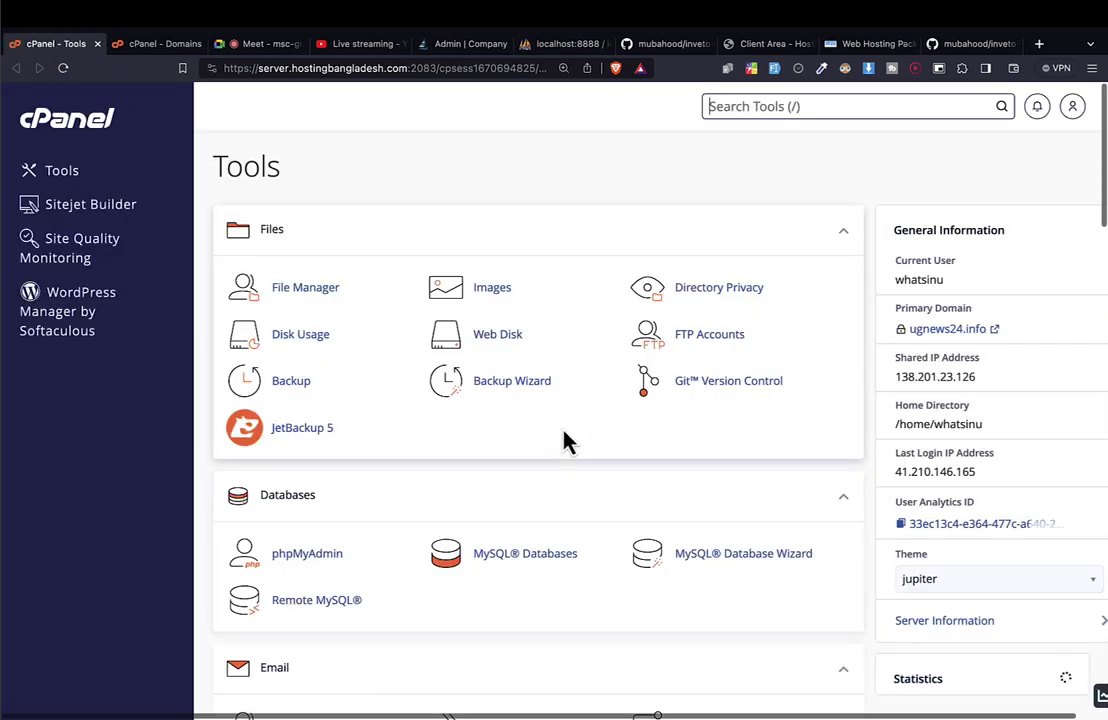
{"action": "key", "text": "ctrl+f"}
{"action": "type", "text": "file"}
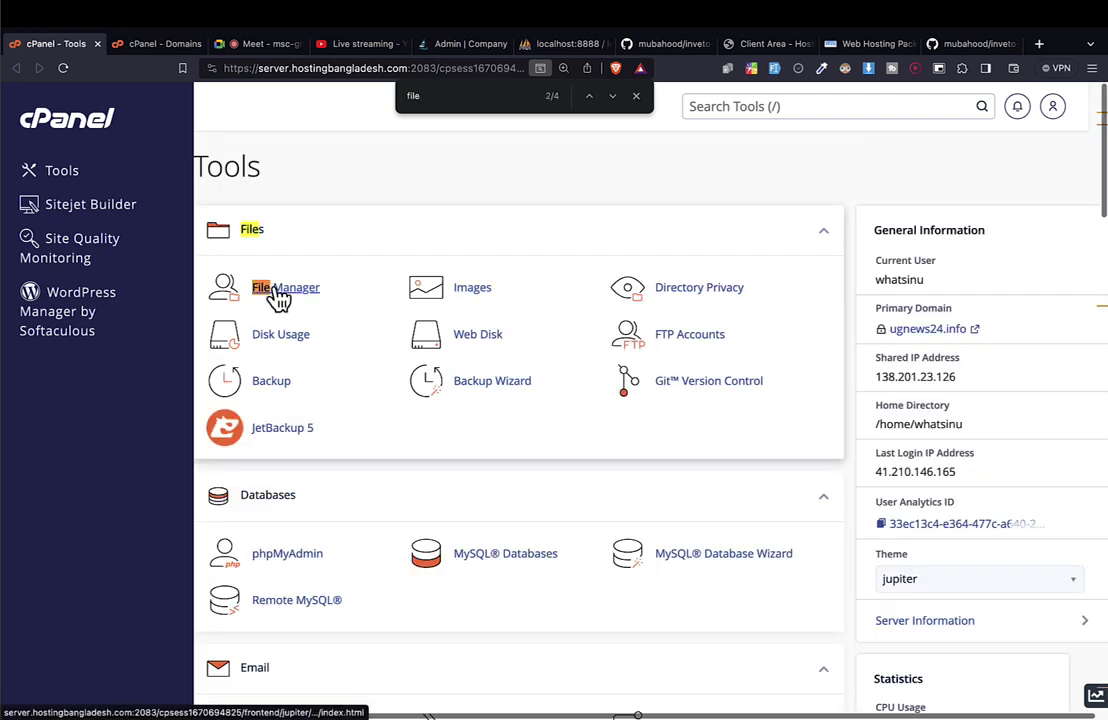
{"action": "left_click", "coordinate": [275, 290]}
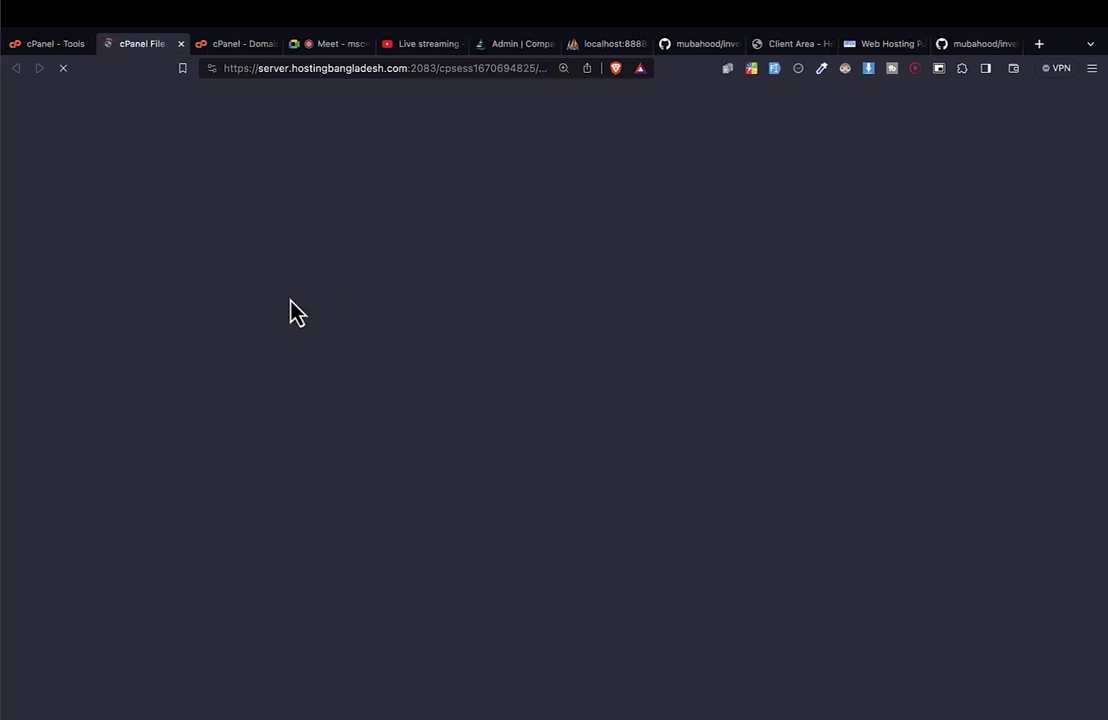
{"action": "left_click", "coordinate": [42, 43]}
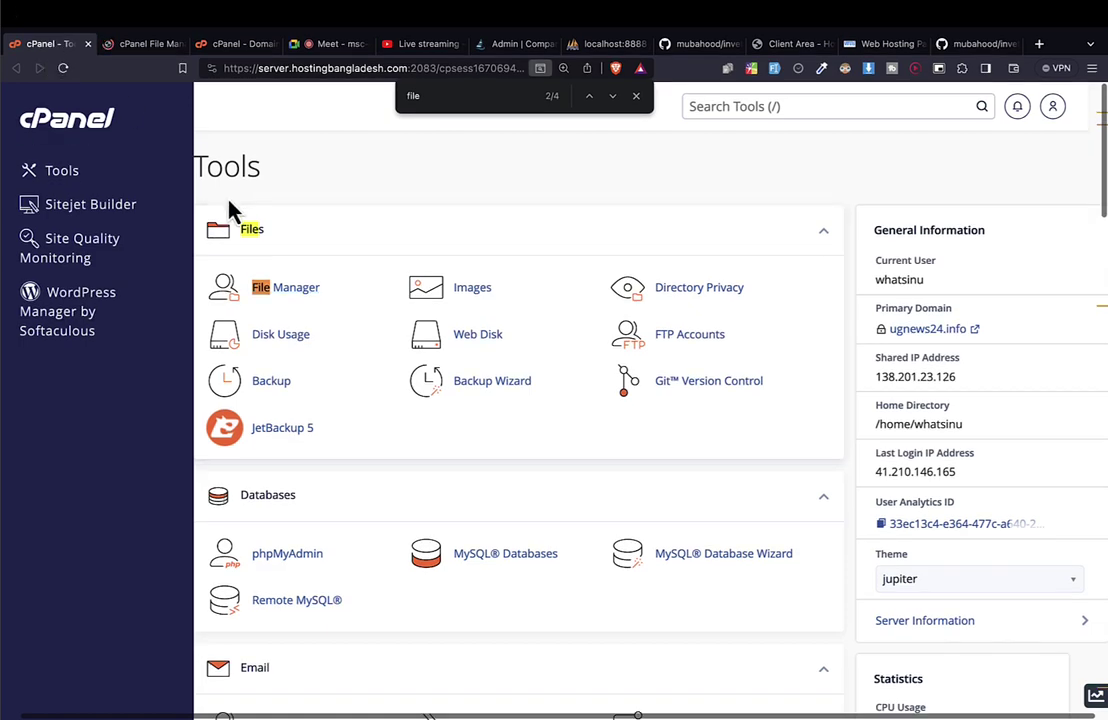
{"action": "left_click", "coordinate": [138, 44]}
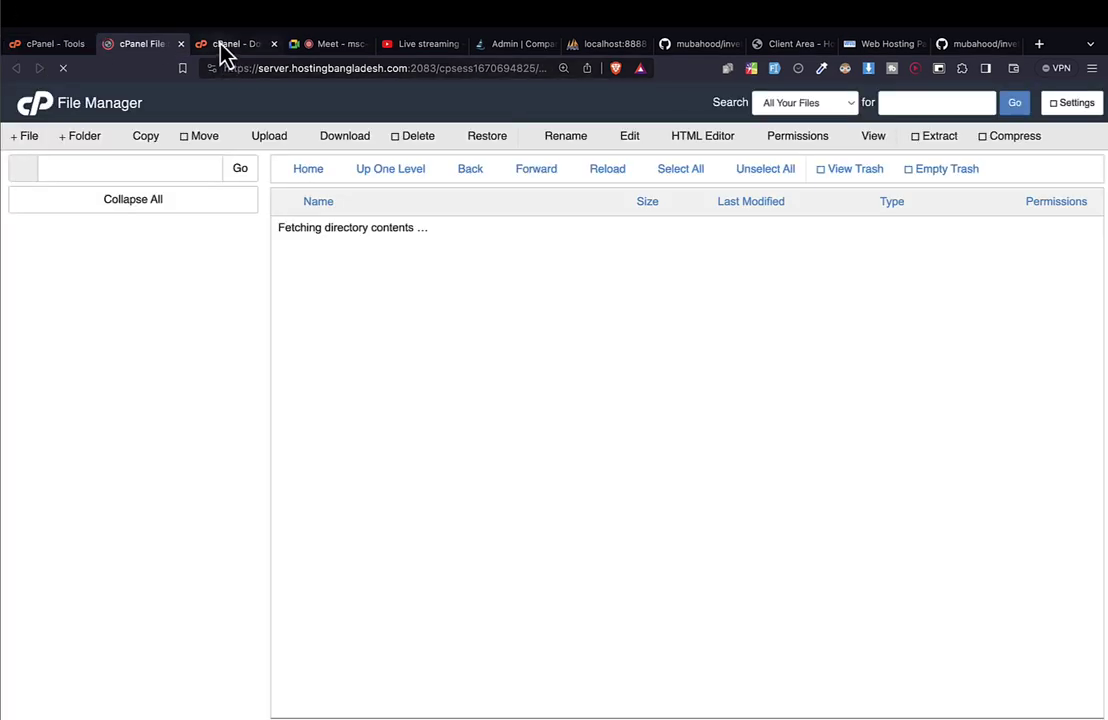
{"action": "left_click", "coordinate": [226, 45]}
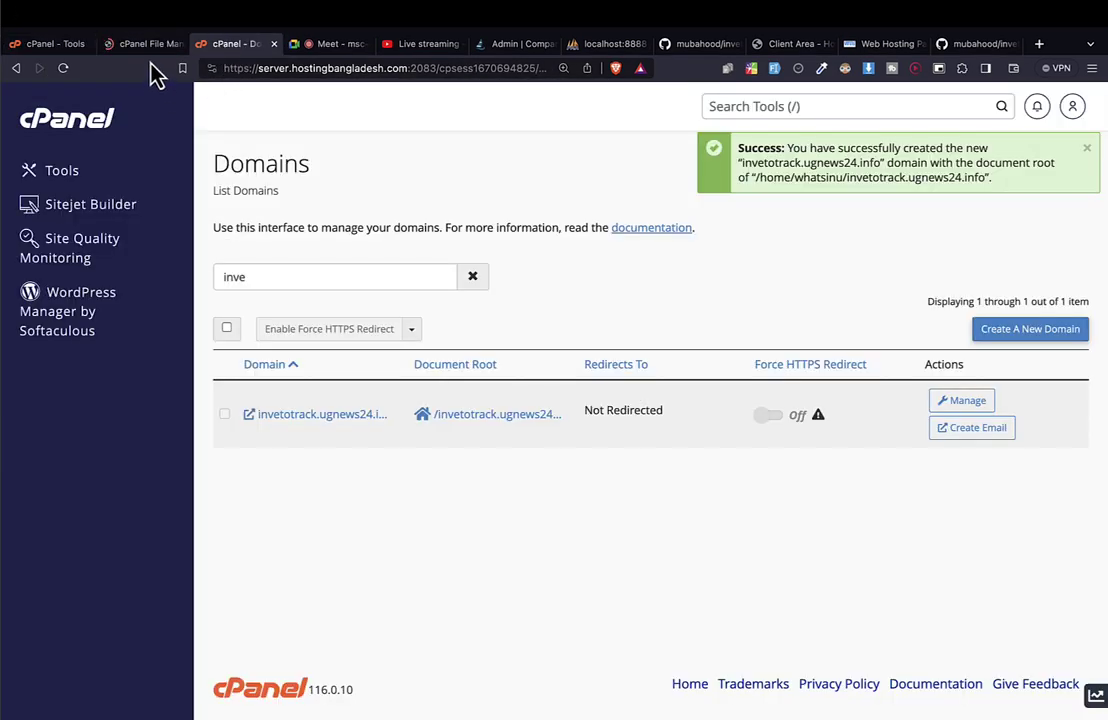
{"action": "left_click", "coordinate": [140, 45]}
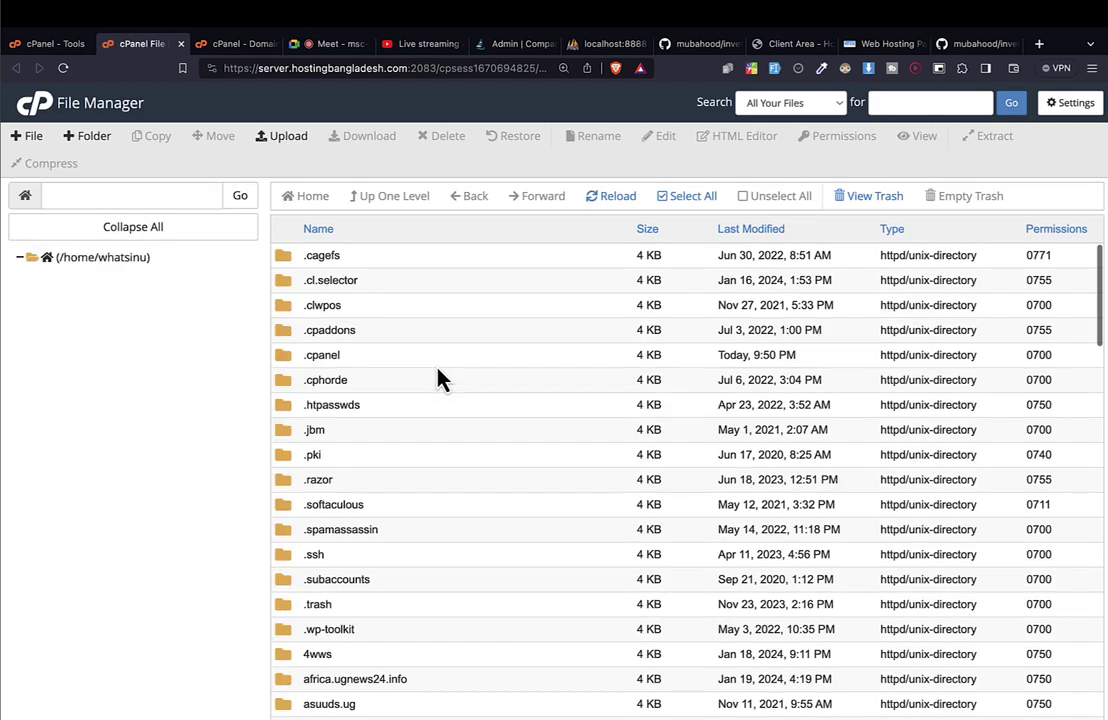
Expand the home tree and open the invetotrack.ugnews24.info folder after searching 'inve'.
{"action": "left_click", "coordinate": [92, 257]}
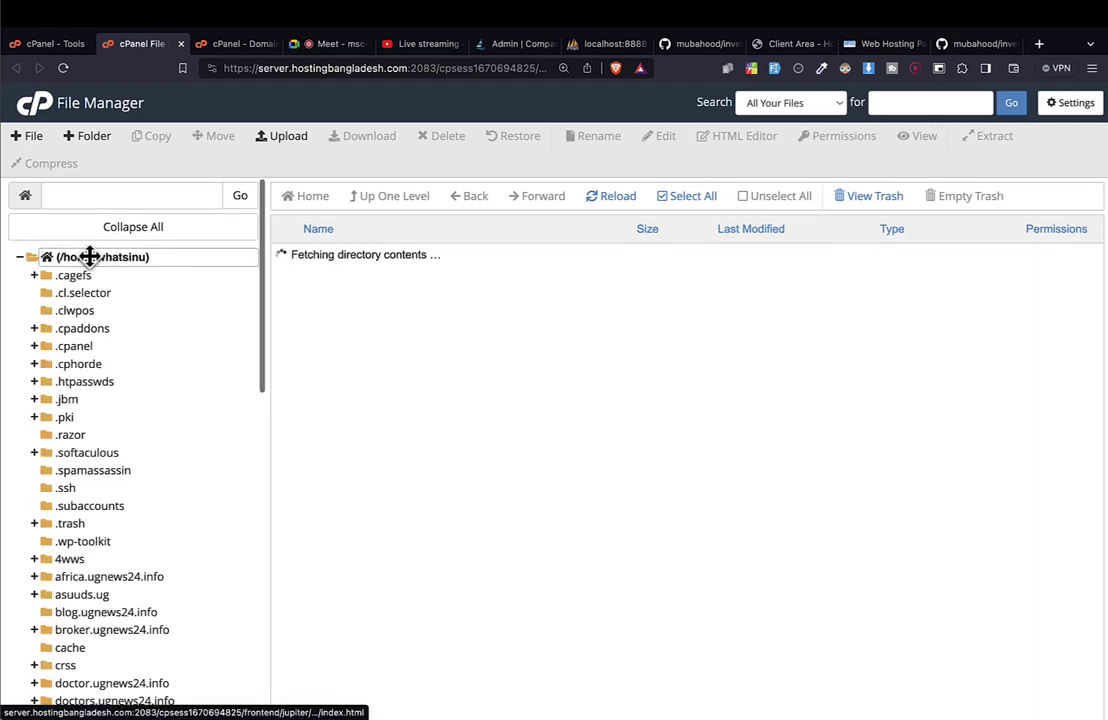
{"action": "scroll", "coordinate": [100, 540], "scroll_direction": "down", "scroll_amount": 10}
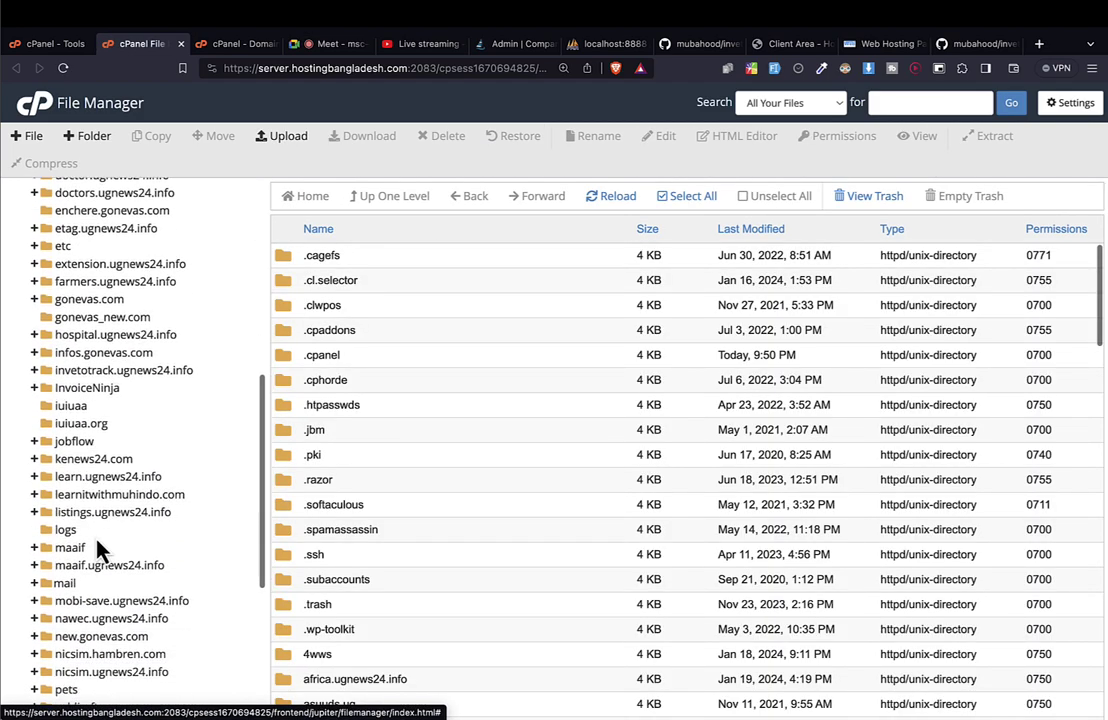
{"action": "key", "text": "ctrl+f"}
{"action": "type", "text": "inve"}
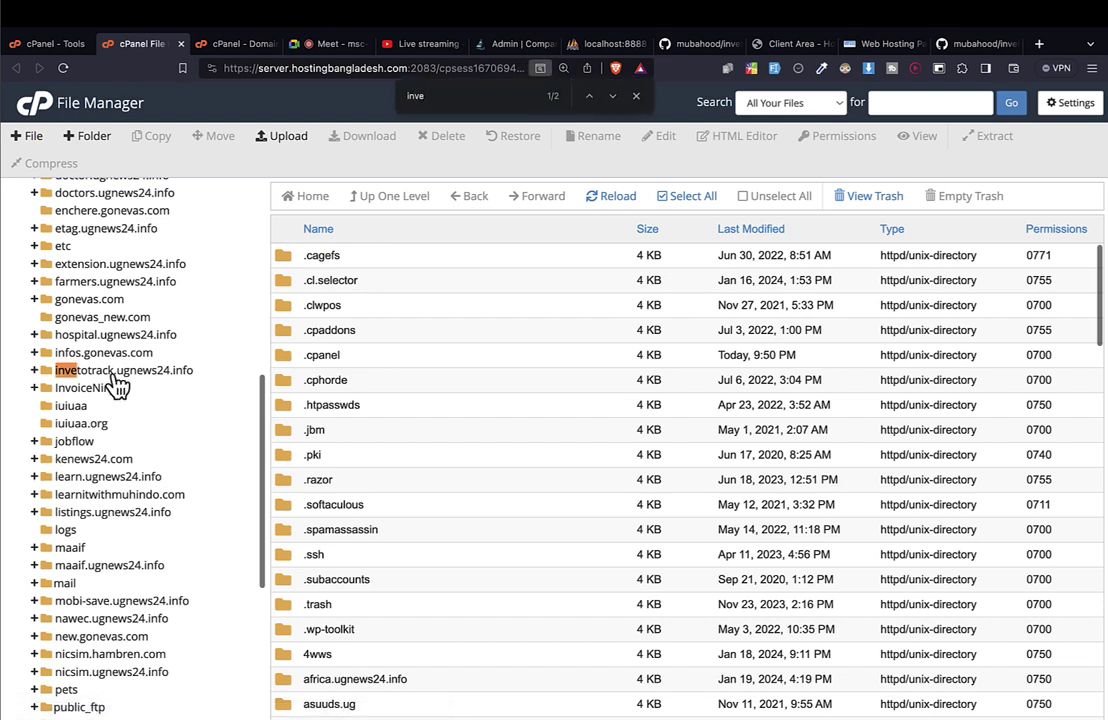
{"action": "left_click", "coordinate": [117, 370]}
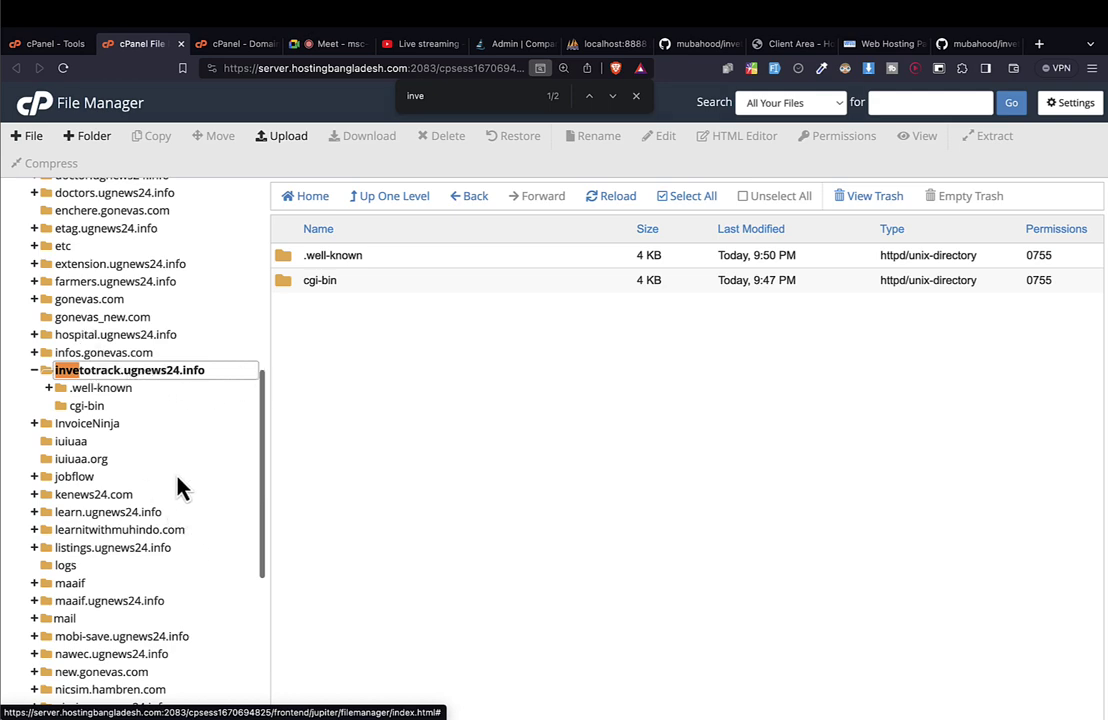
{"action": "scroll", "coordinate": [189, 370], "scroll_direction": "up", "scroll_amount": 5}
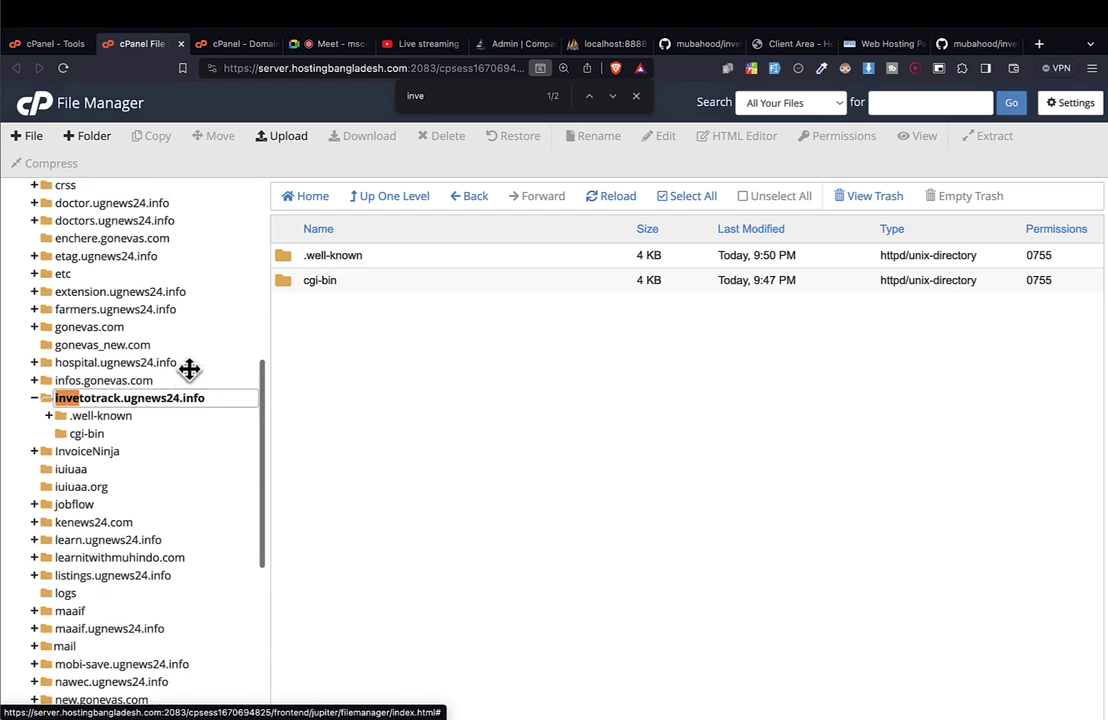
{"action": "scroll", "coordinate": [190, 374], "scroll_direction": "up", "scroll_amount": 7}
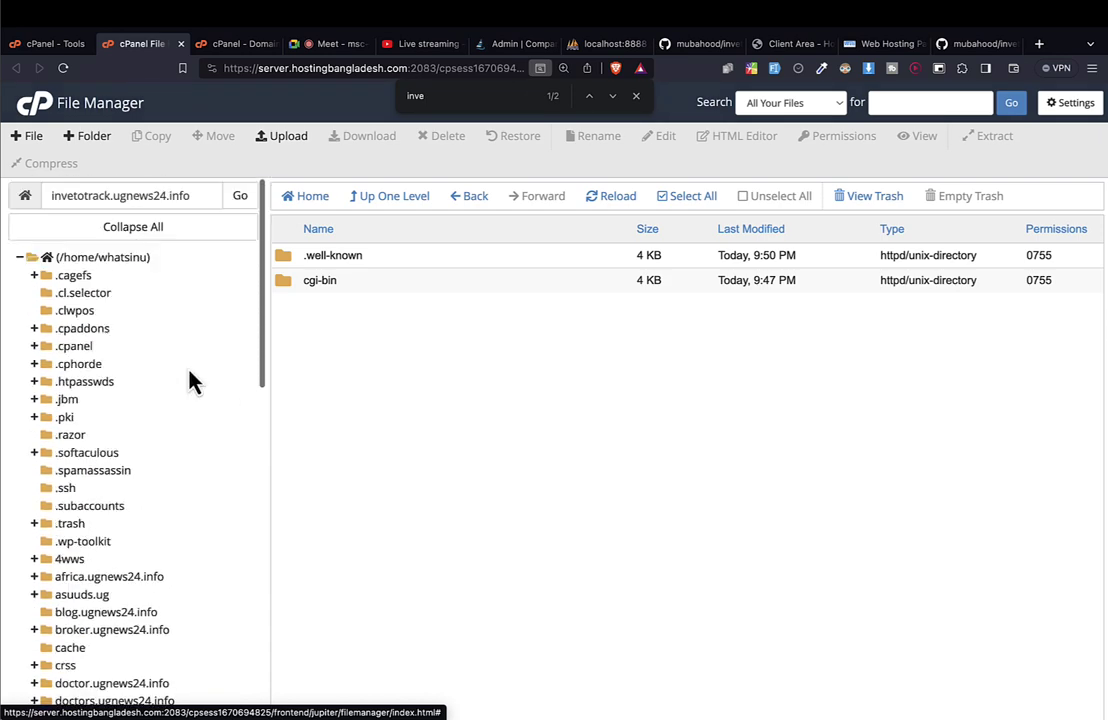
{"action": "scroll", "coordinate": [190, 380], "scroll_direction": "down", "scroll_amount": 15}
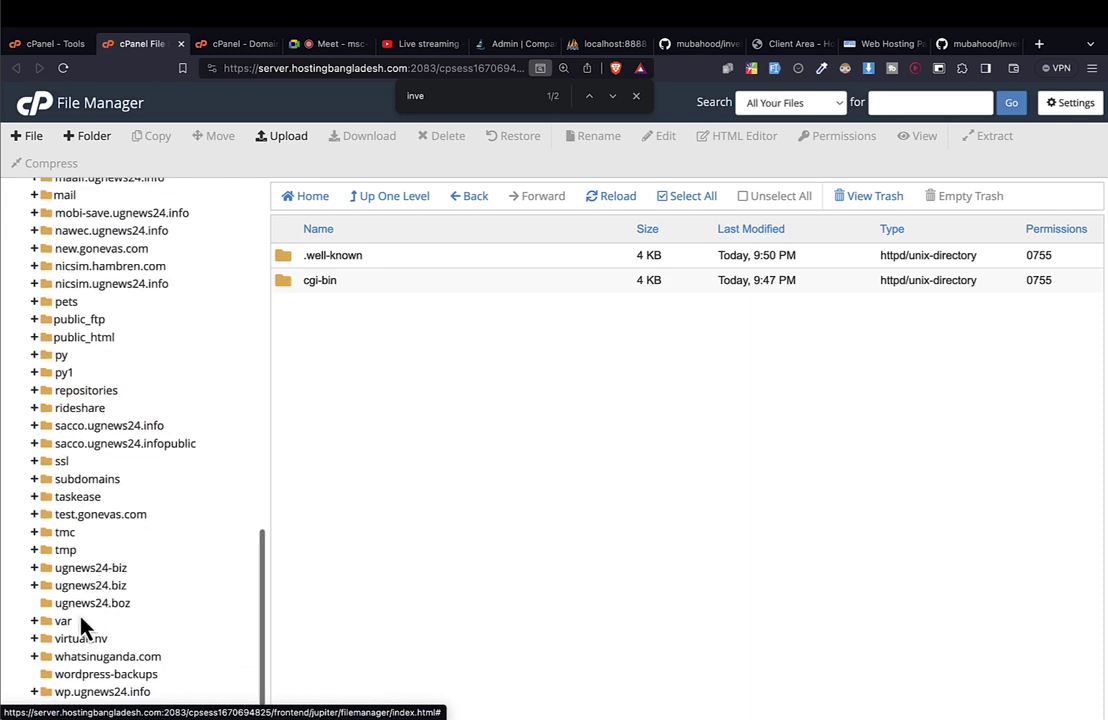
Peek into public_html, then reopen invetotrack.ugnews24.info to list .well-known and cgi-bin.
{"action": "left_click", "coordinate": [84, 337]}
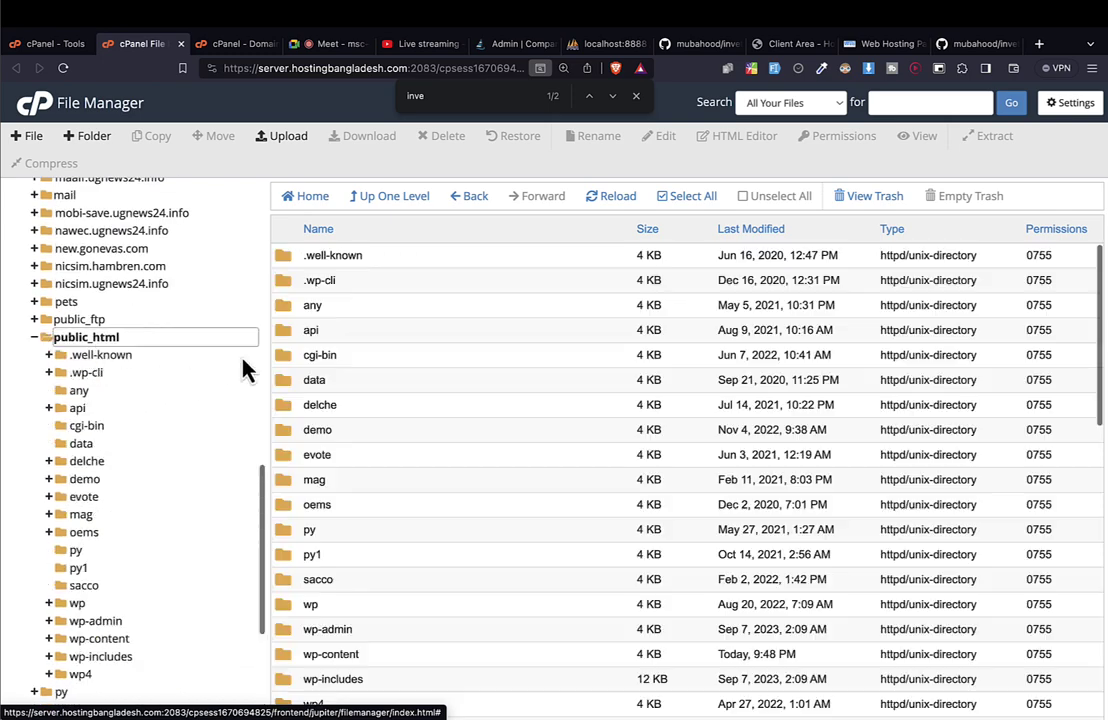
{"action": "scroll", "coordinate": [339, 477], "scroll_direction": "down", "scroll_amount": 1}
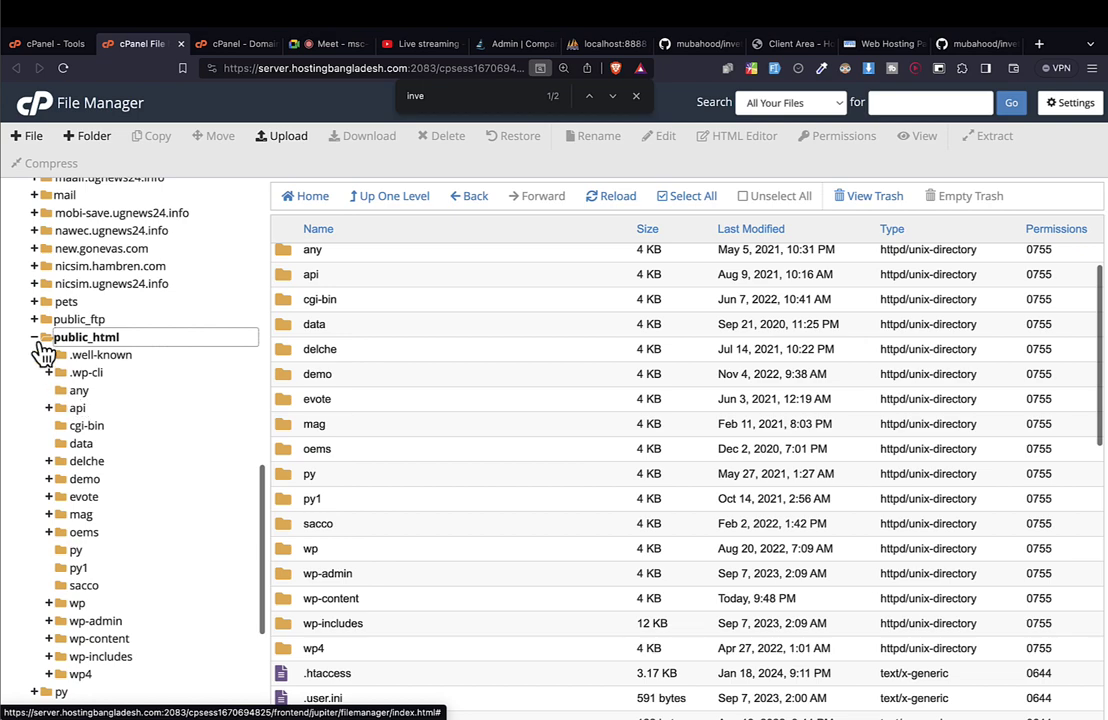
{"action": "left_click", "coordinate": [35, 338]}
{"action": "scroll", "coordinate": [111, 363], "scroll_direction": "up", "scroll_amount": 5}
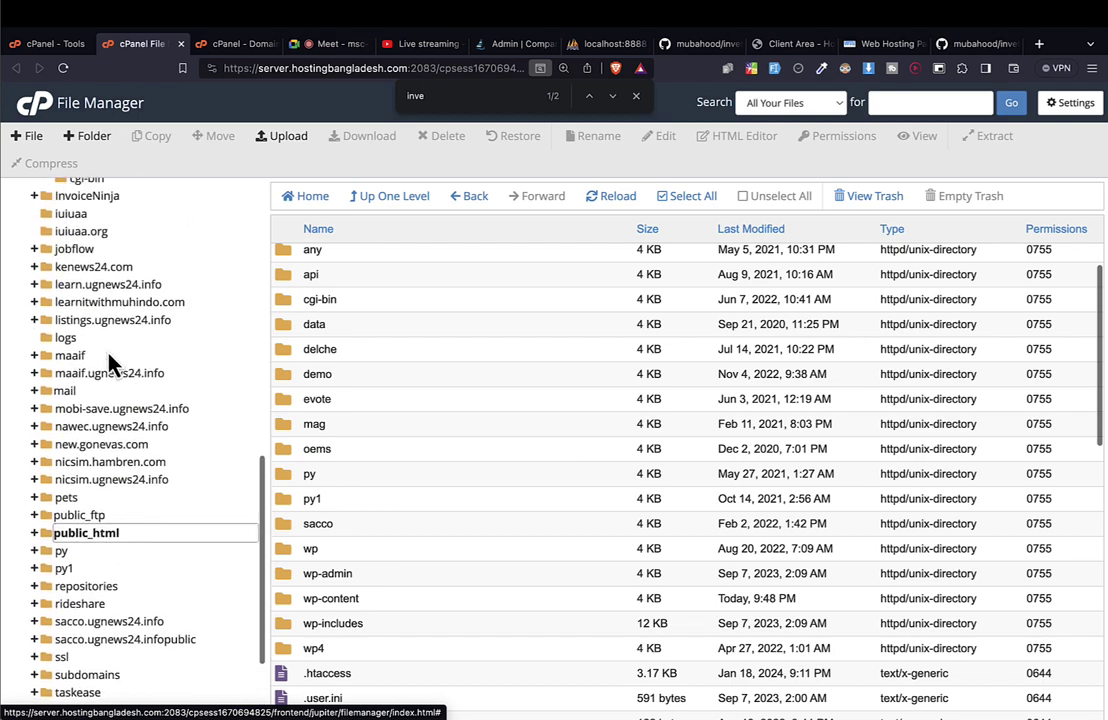
{"action": "scroll", "coordinate": [105, 385], "scroll_direction": "up", "scroll_amount": 4}
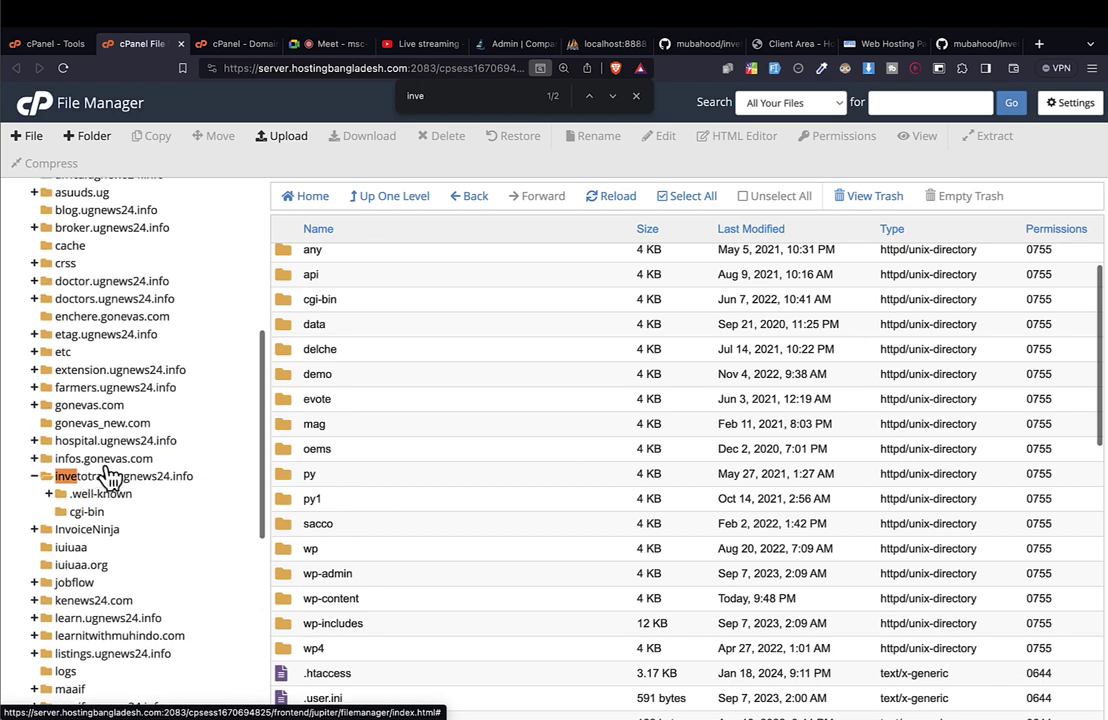
{"action": "left_click", "coordinate": [104, 478]}
{"action": "left_click", "coordinate": [35, 352]}
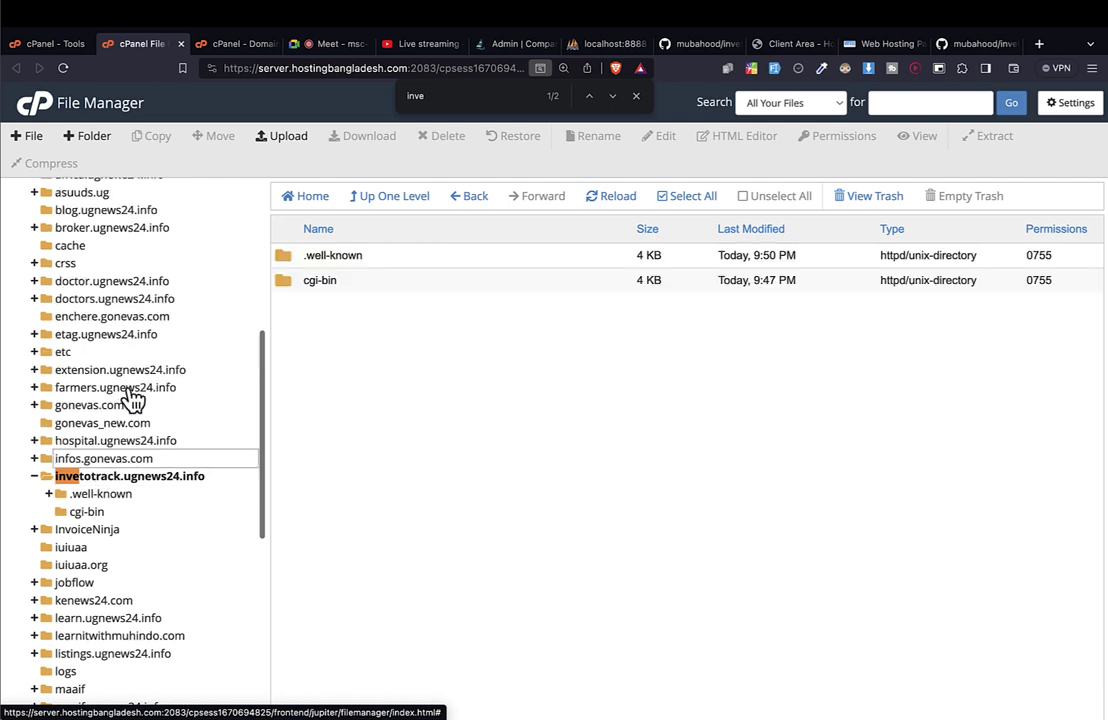
{"action": "left_click", "coordinate": [105, 482]}
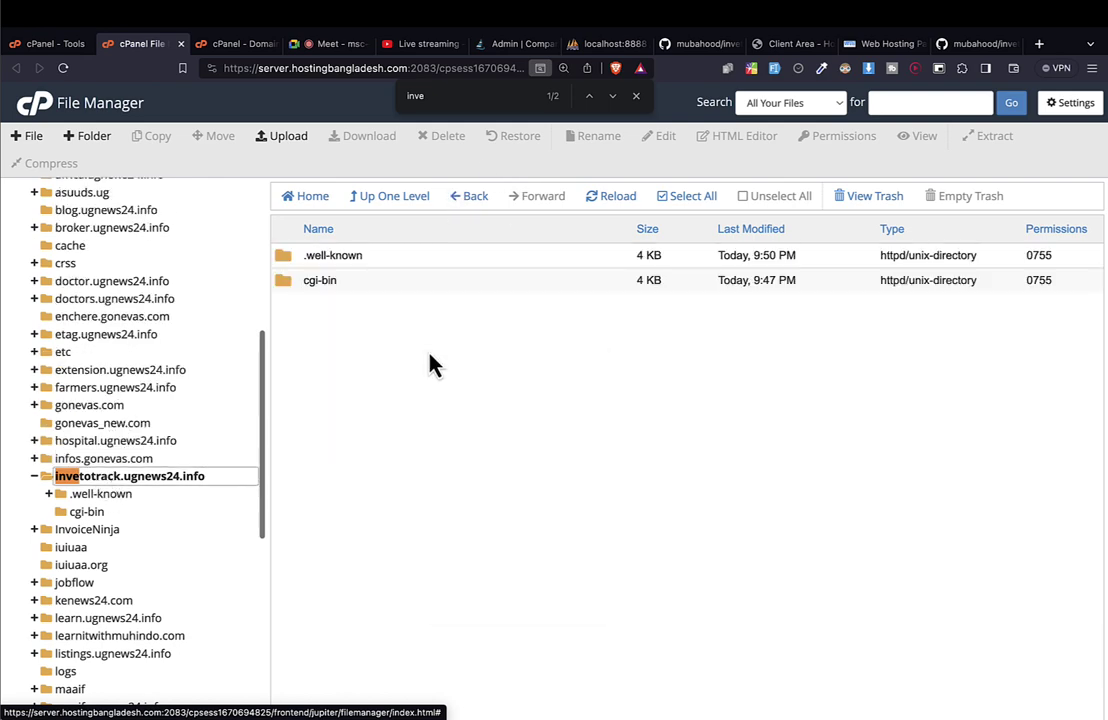
Create index.html in the invetotrack.ugnews24.info folder and open it in the editor.
{"action": "right_click", "coordinate": [433, 362]}
{"action": "left_click", "coordinate": [380, 352]}
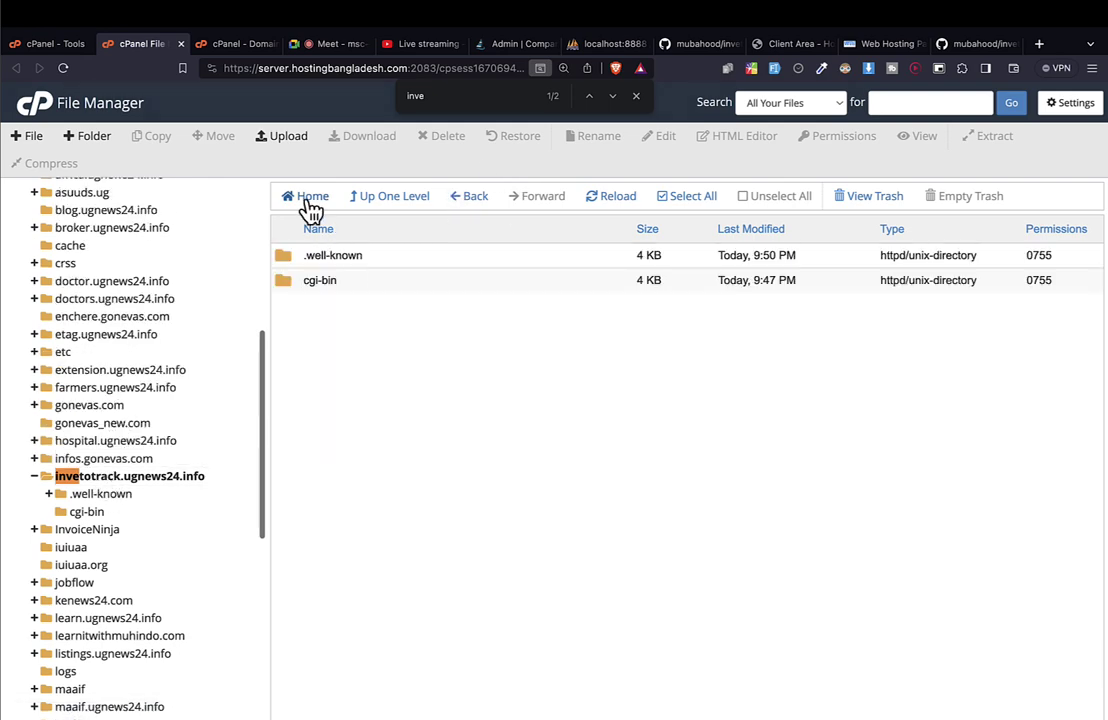
{"action": "left_click", "coordinate": [28, 136]}
{"action": "left_click", "coordinate": [537, 357]}
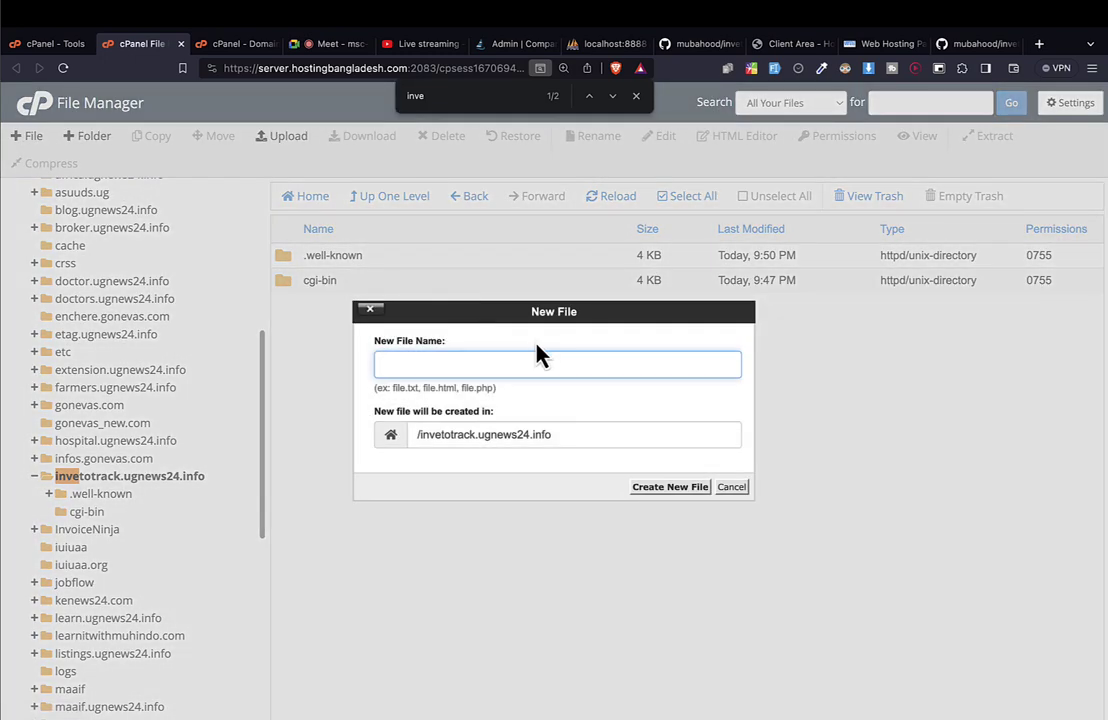
{"action": "type", "text": "index.html"}
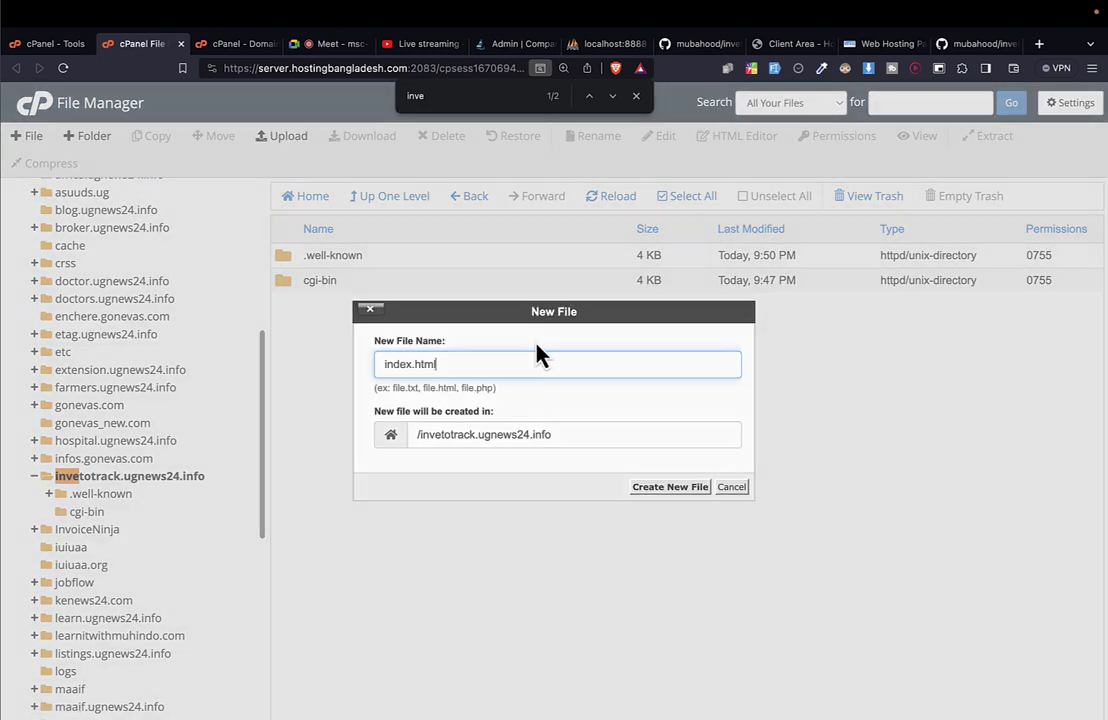
{"action": "key", "text": "Return"}
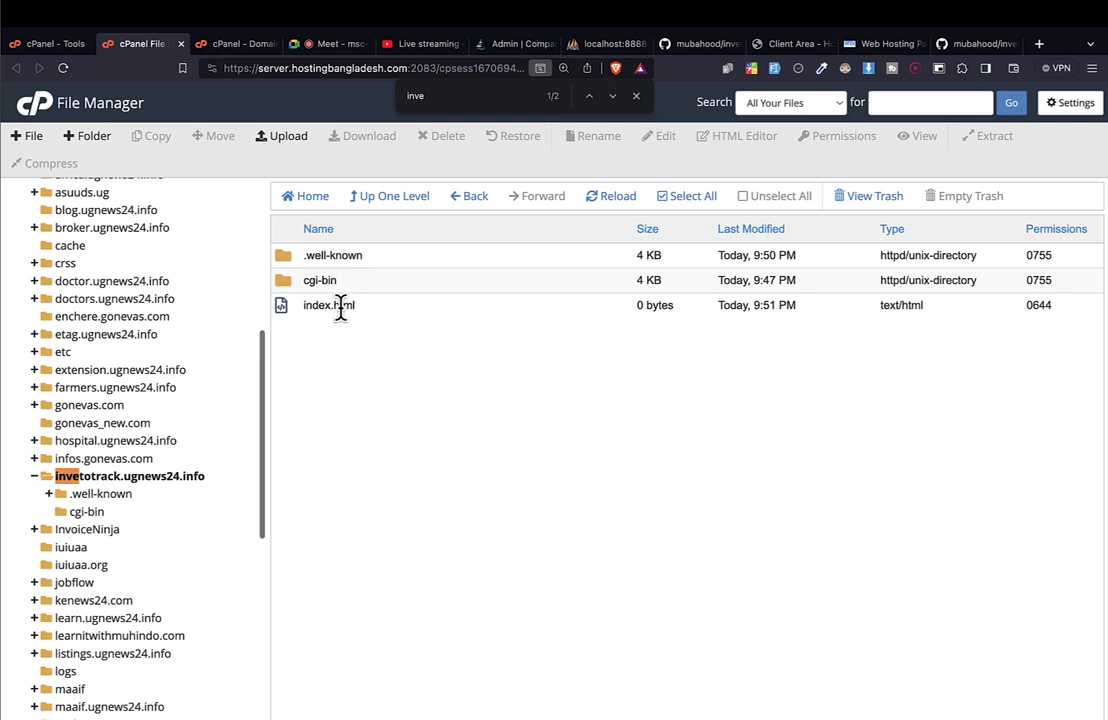
{"action": "right_click", "coordinate": [339, 307]}
{"action": "left_click", "coordinate": [376, 349]}
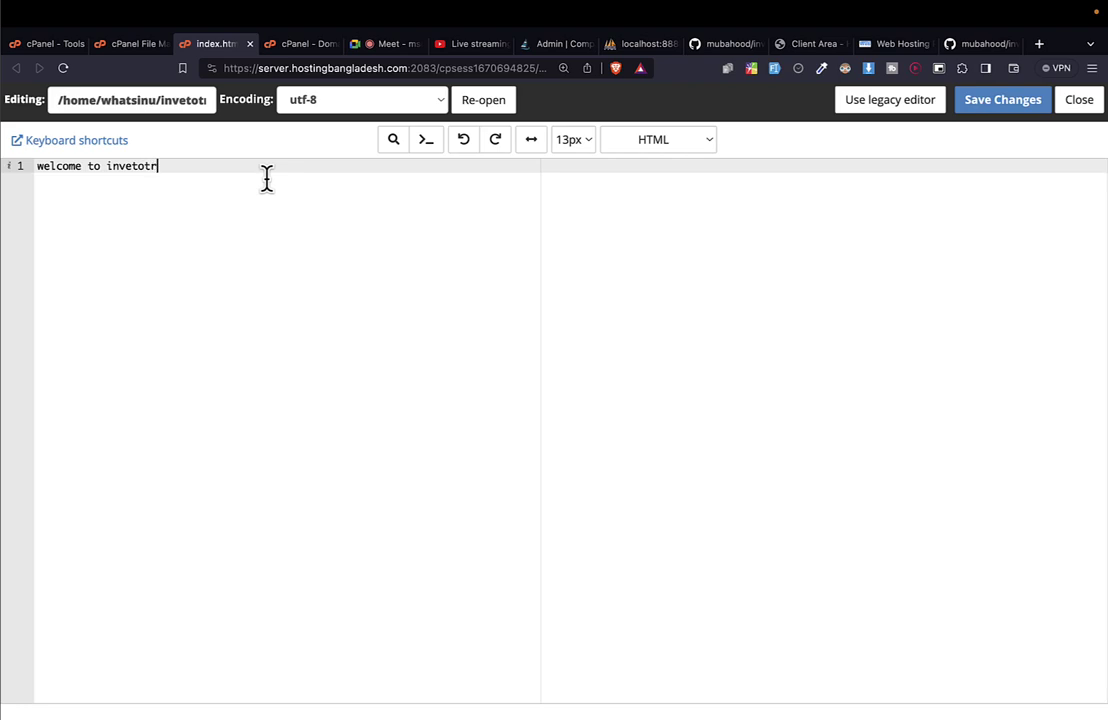
Save index.html containing 'welcome to invetotracl' and return to the Domains tab.
{"action": "left_click", "coordinate": [990, 110]}
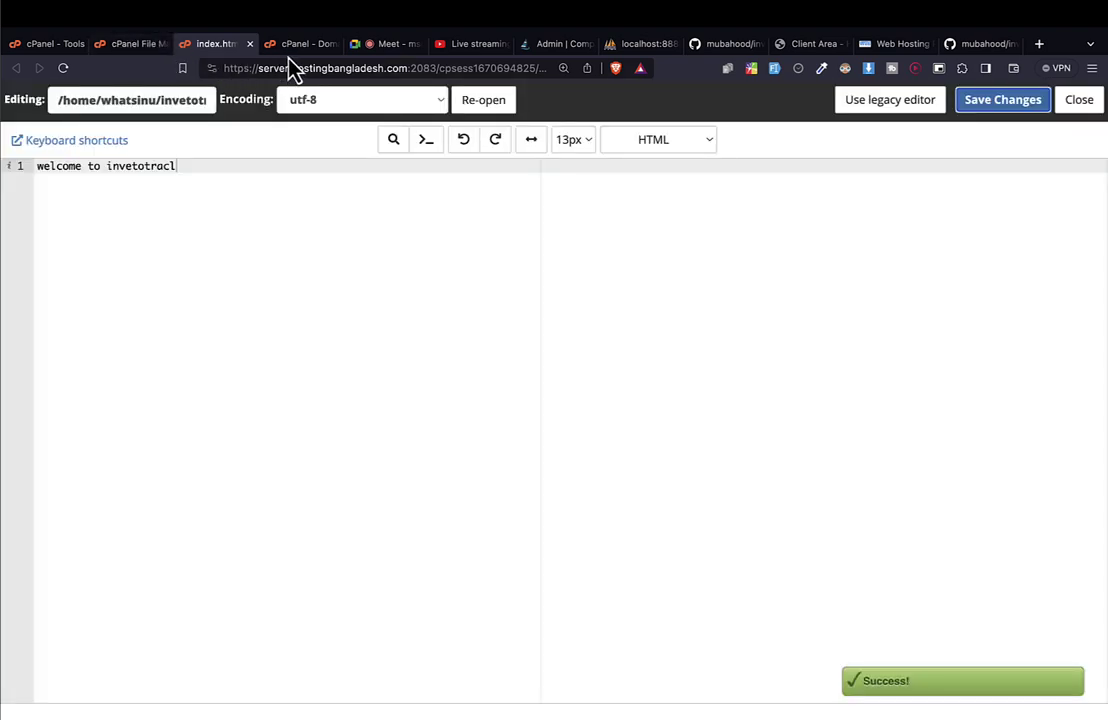
{"action": "left_click", "coordinate": [300, 44]}
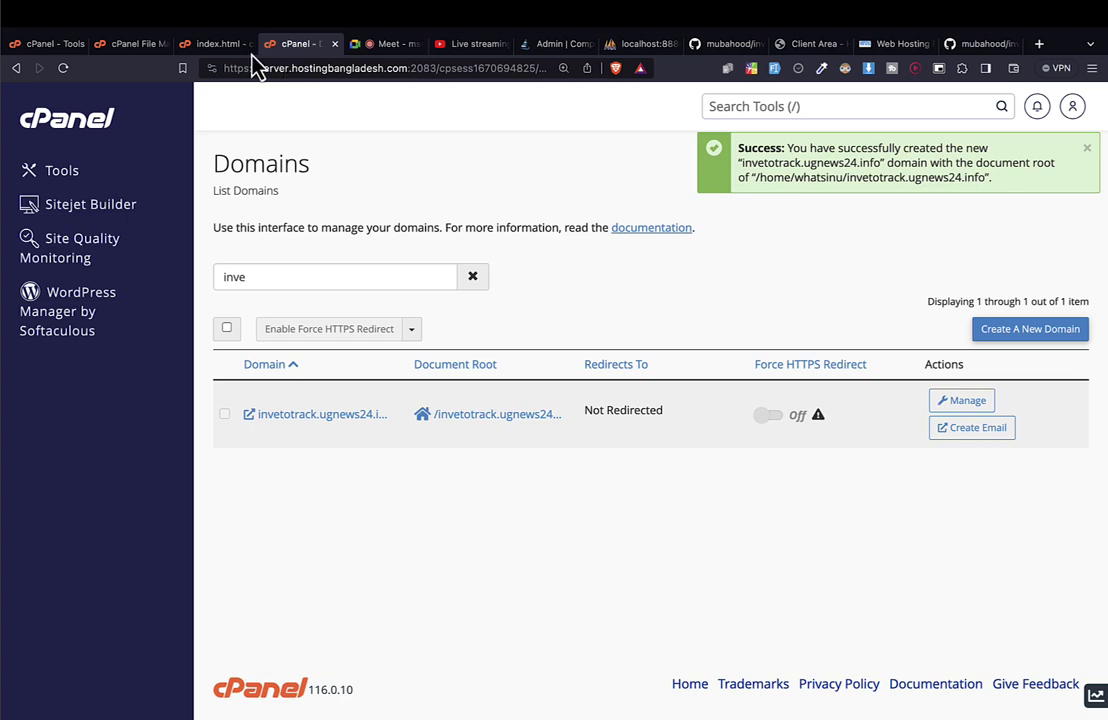
Open the live invetotrack.ugnews24.info site and zoom in to confirm 'welcome to invetotracl' shows.
{"action": "left_click", "coordinate": [336, 422]}
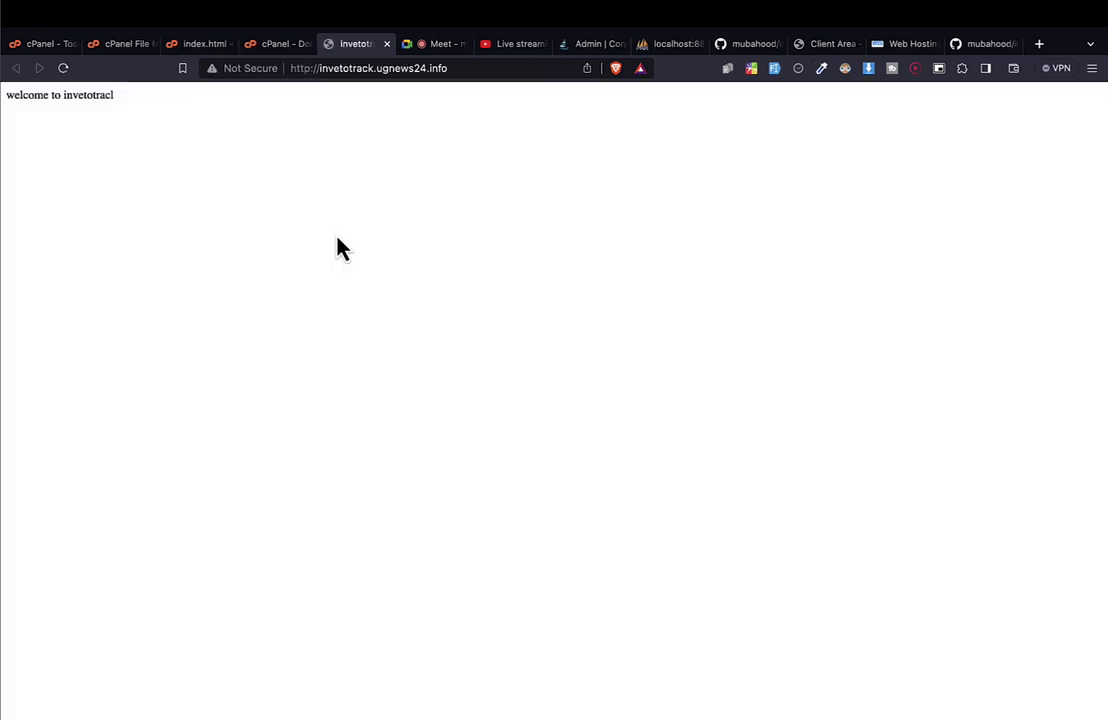
{"action": "key", "text": "super+equal"}
{"action": "key", "text": "super+equal"}
{"action": "key", "text": "super+equal"}
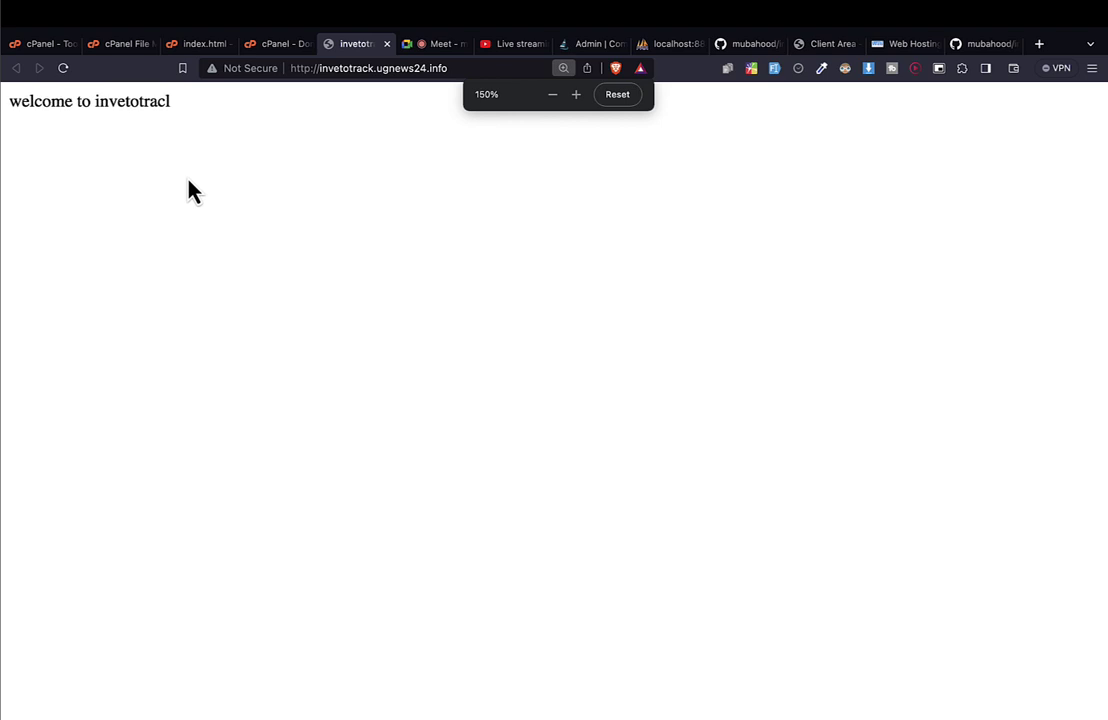
{"action": "left_click_drag", "start_coordinate": [178, 102], "coordinate": [107, 101]}
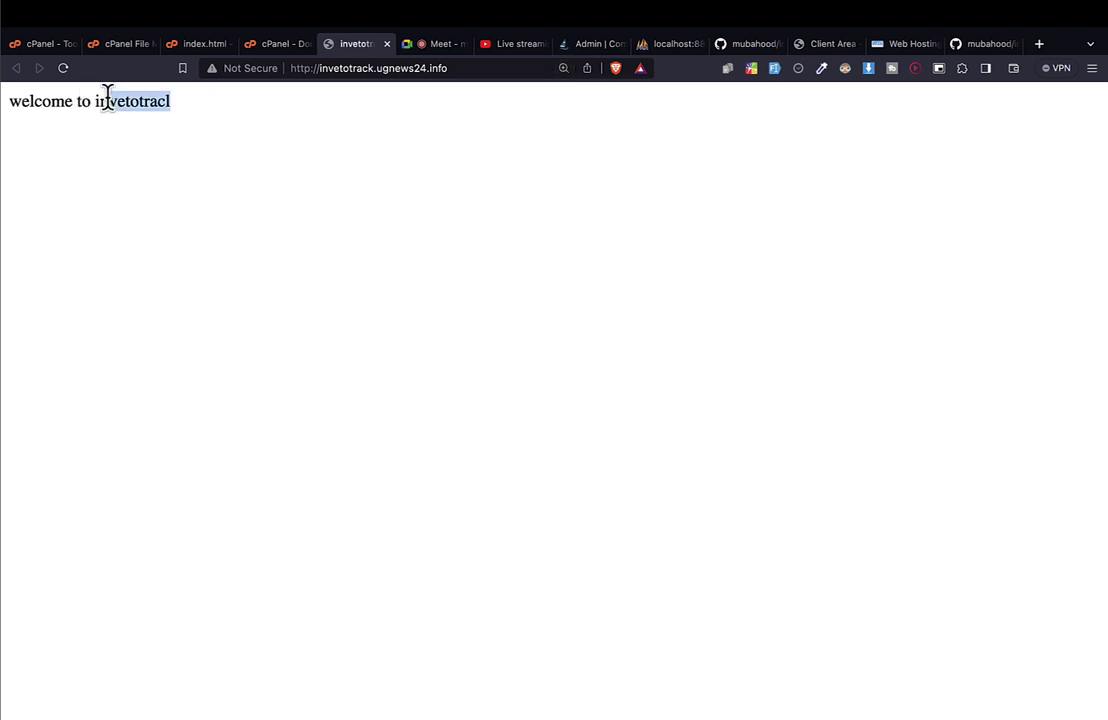
{"action": "left_click", "coordinate": [341, 70]}
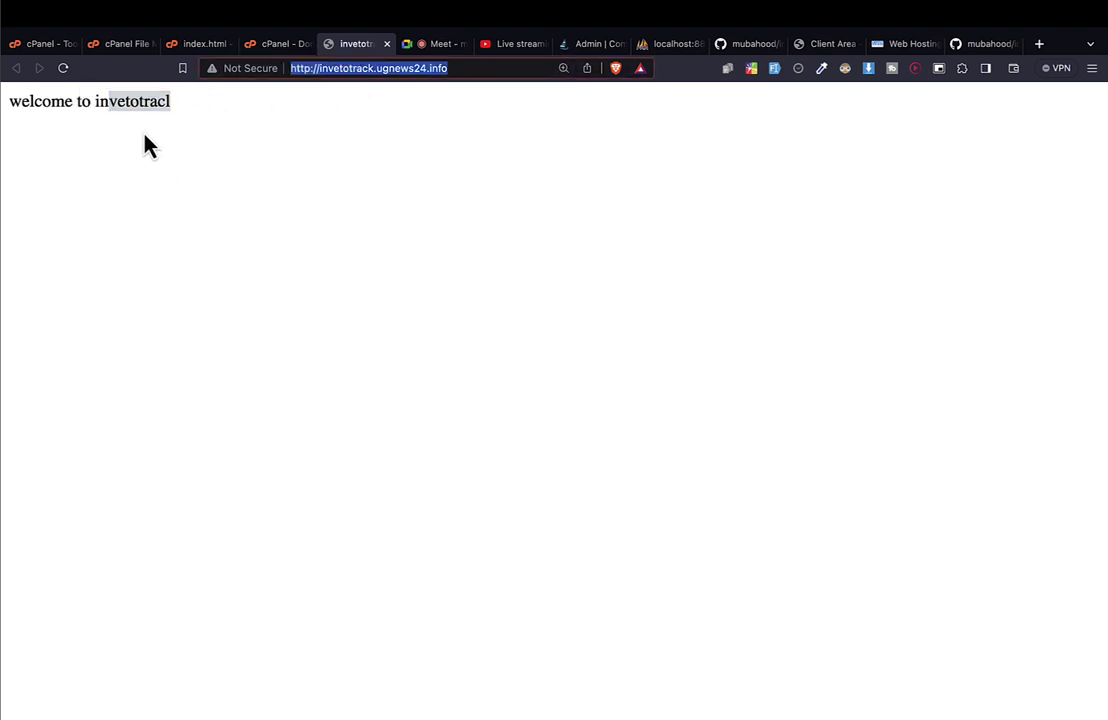
{"action": "left_click", "coordinate": [89, 104]}
{"action": "triple_click", "coordinate": [89, 104]}
{"action": "left_click", "coordinate": [48, 46]}
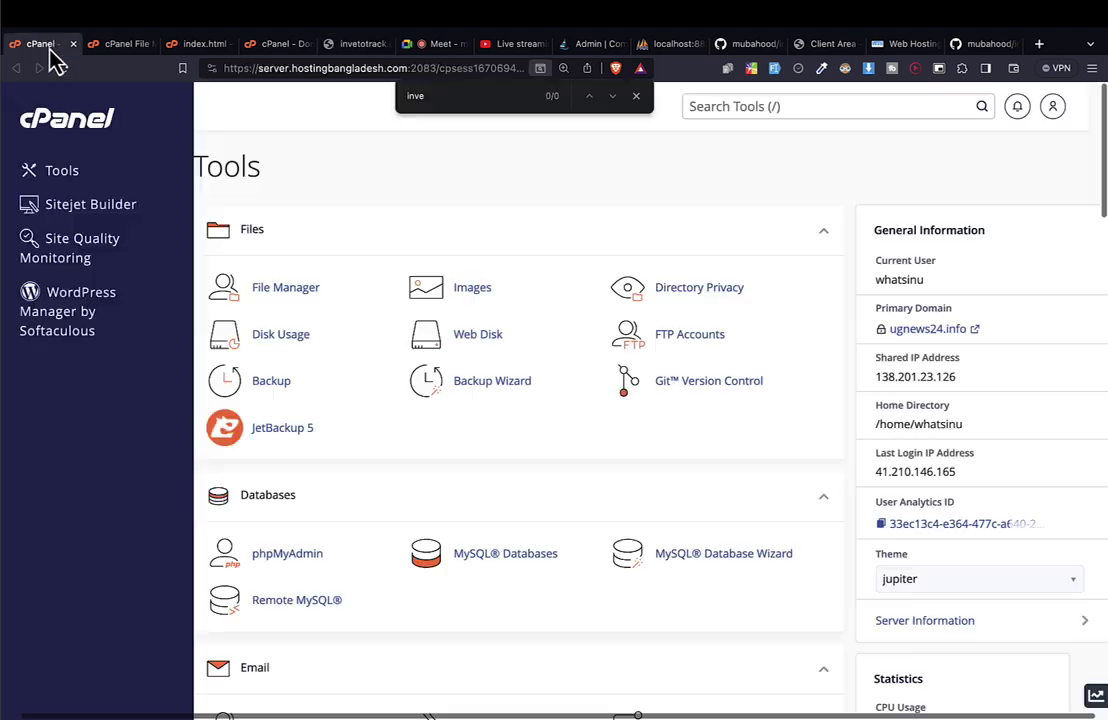
Search the Tools page for 'ss' and open SSL/TLS Status under Security.
{"action": "scroll", "coordinate": [487, 495], "scroll_direction": "down", "scroll_amount": 10}
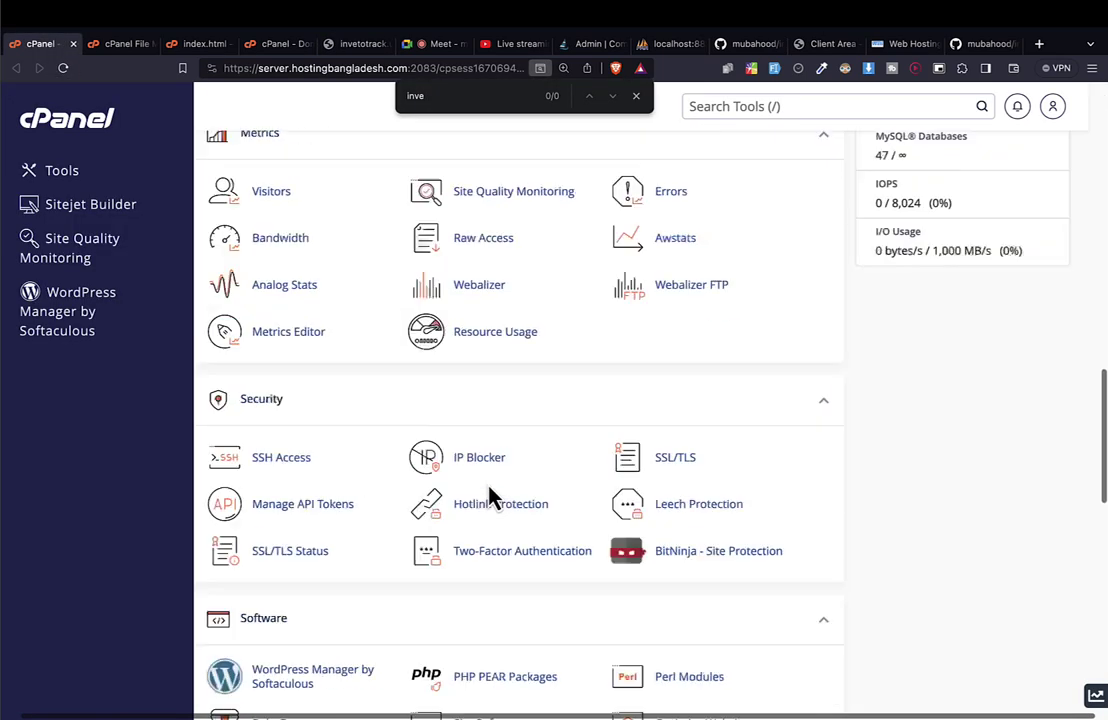
{"action": "scroll", "coordinate": [487, 495], "scroll_direction": "up", "scroll_amount": 10}
{"action": "key", "text": "ctrl+f"}
{"action": "type", "text": "ssl"}
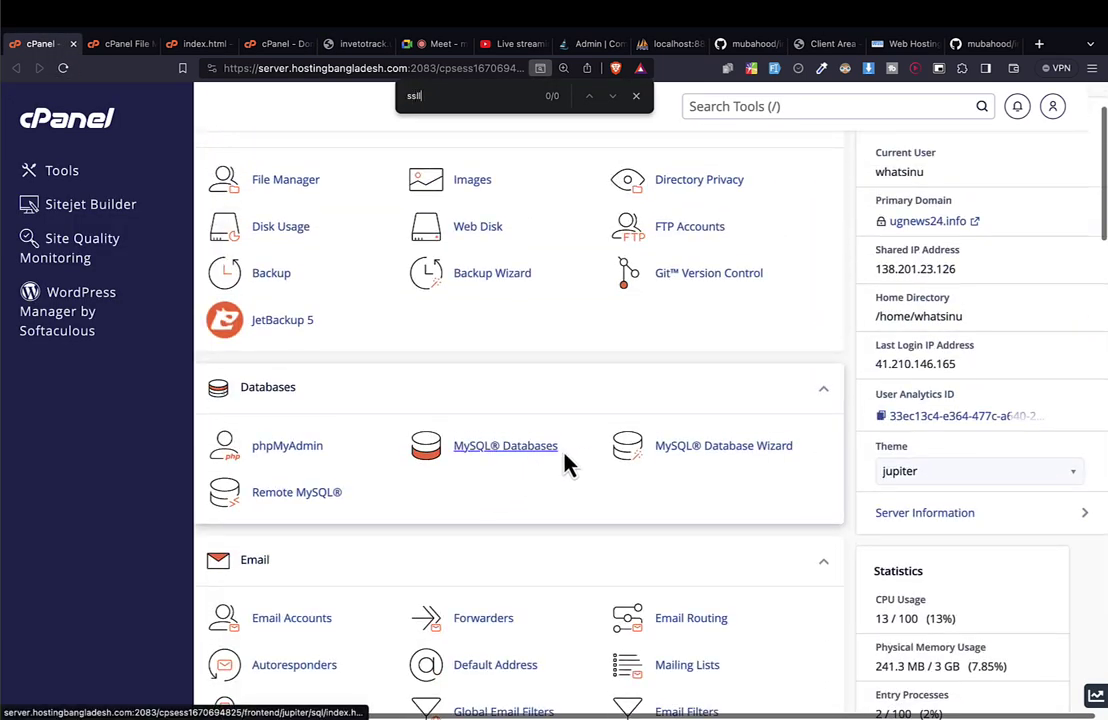
{"action": "key", "text": "Return"}
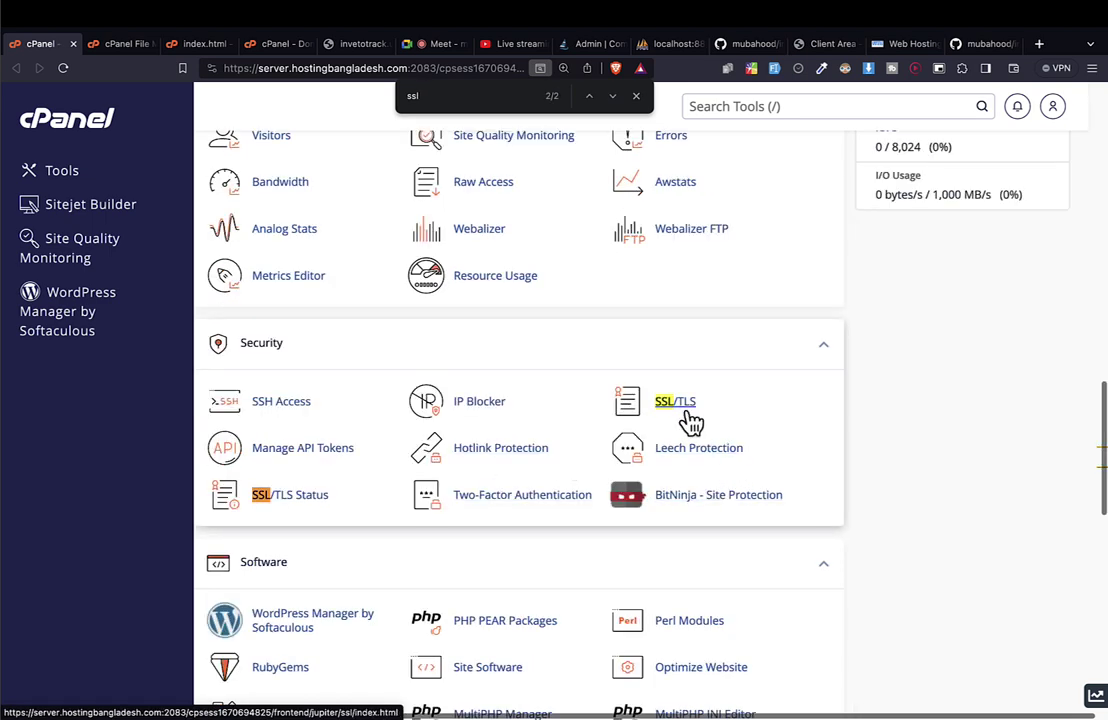
{"action": "left_click", "coordinate": [690, 422]}
{"action": "left_click", "coordinate": [532, 458]}
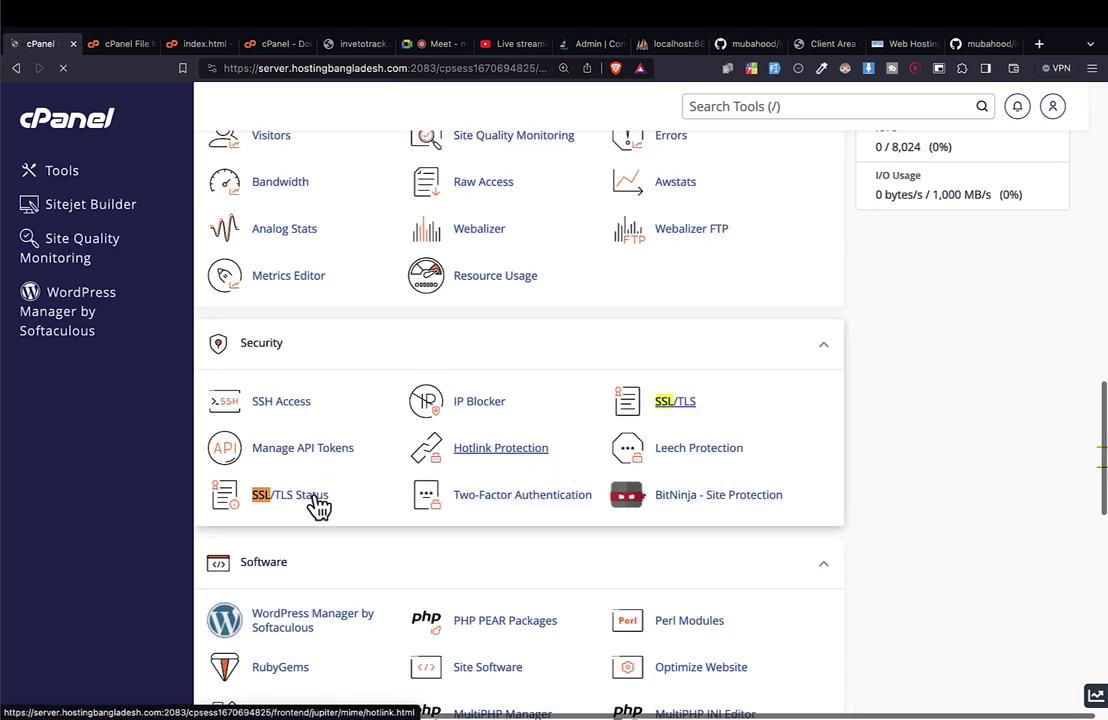
{"action": "scroll", "coordinate": [338, 463], "scroll_direction": "left", "scroll_amount": 5}
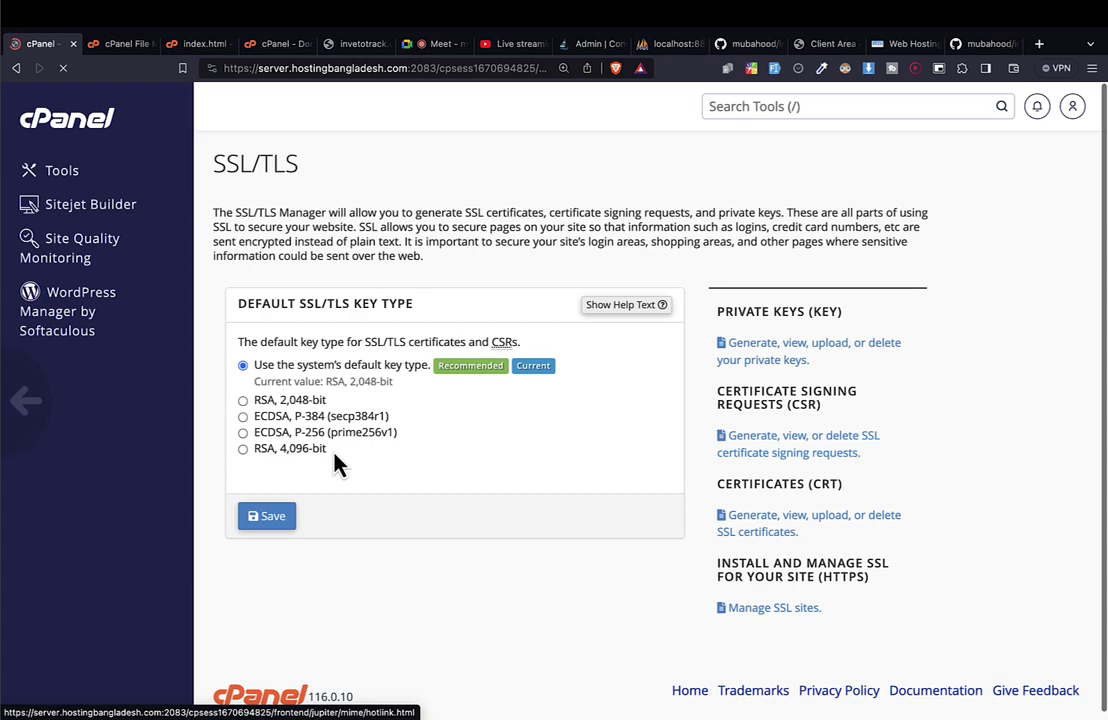
{"action": "key", "text": "ctrl+f"}
{"action": "type", "text": "ss"}
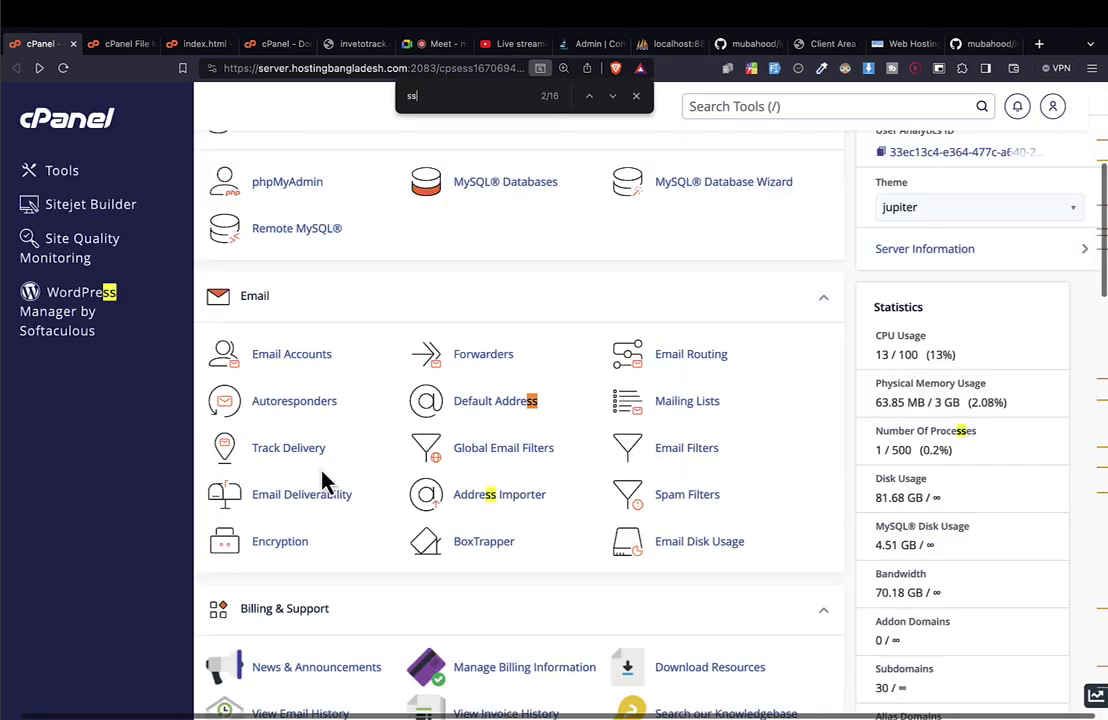
{"action": "scroll", "coordinate": [322, 482], "scroll_direction": "down", "scroll_amount": 10}
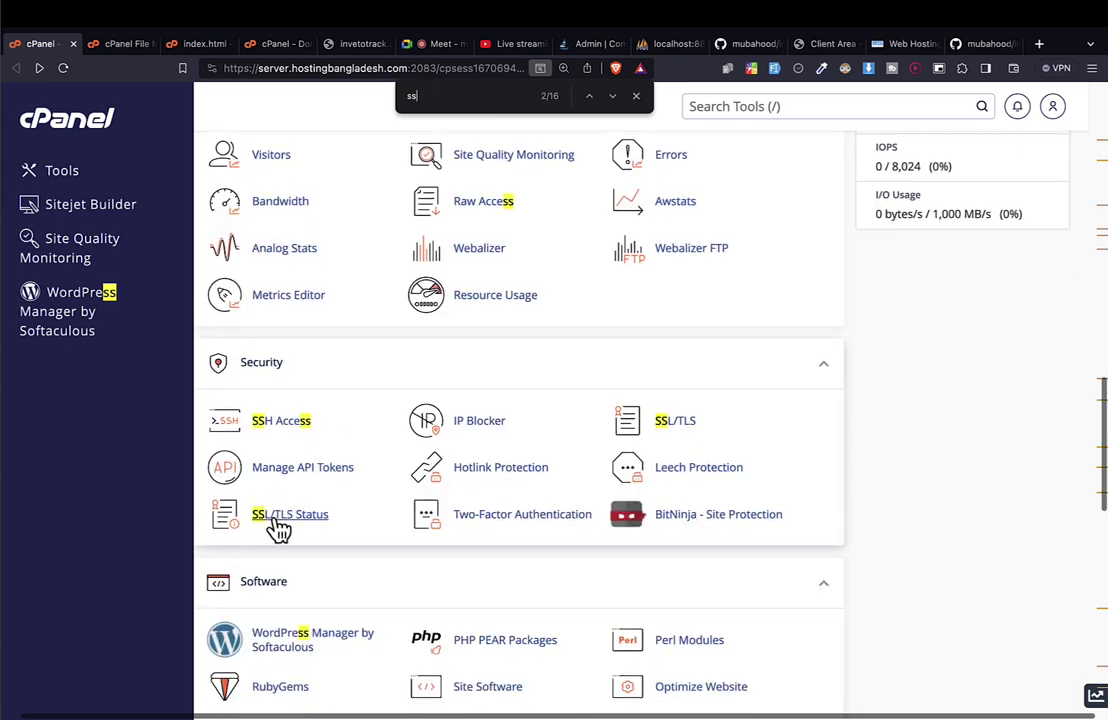
{"action": "left_click", "coordinate": [285, 522]}
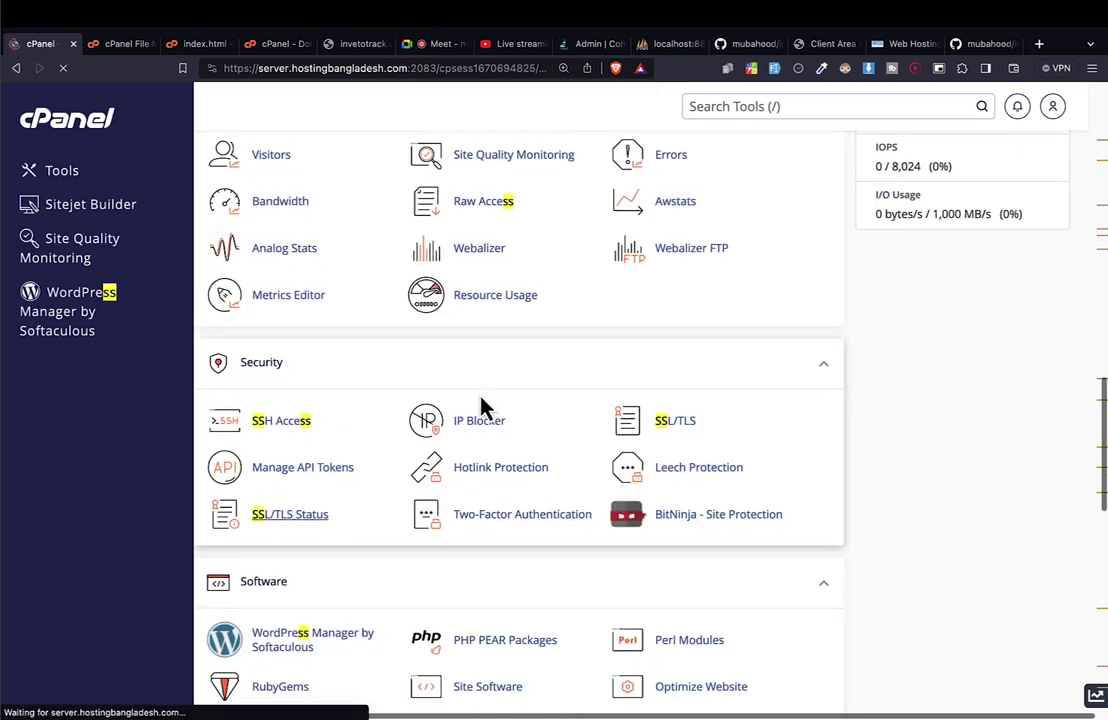
{"action": "key", "text": "ctrl+Left"}
{"action": "key", "text": "ctrl+Left"}
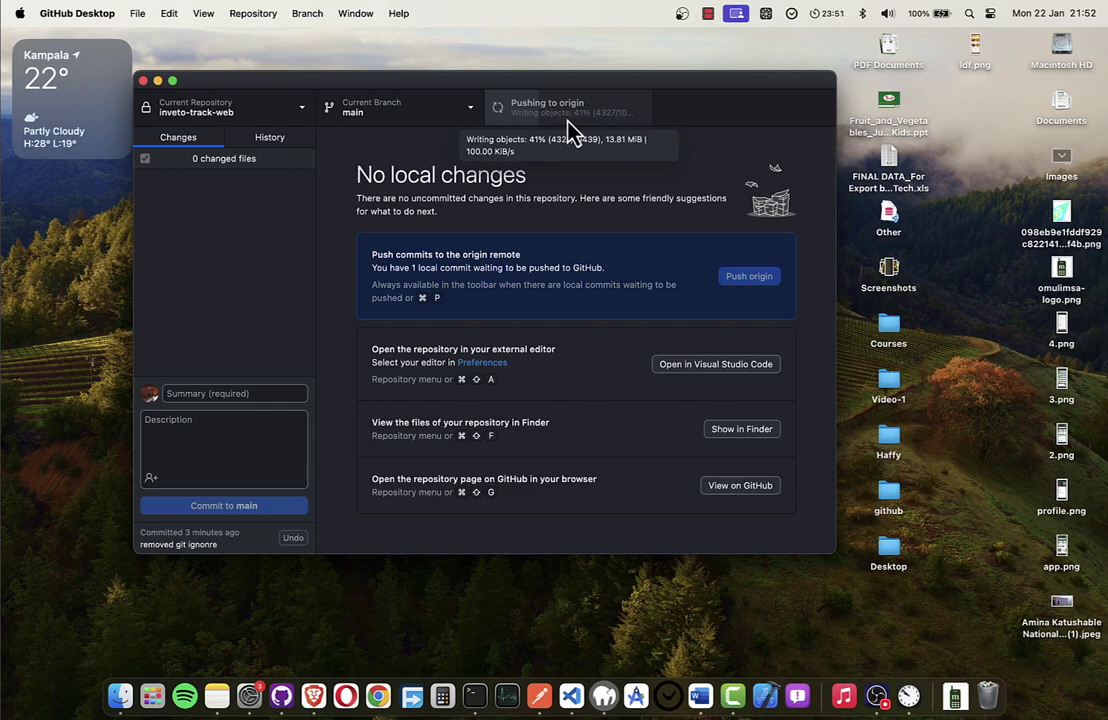
{"action": "key", "text": "ctrl+Right"}
{"action": "key", "text": "ctrl+Right"}
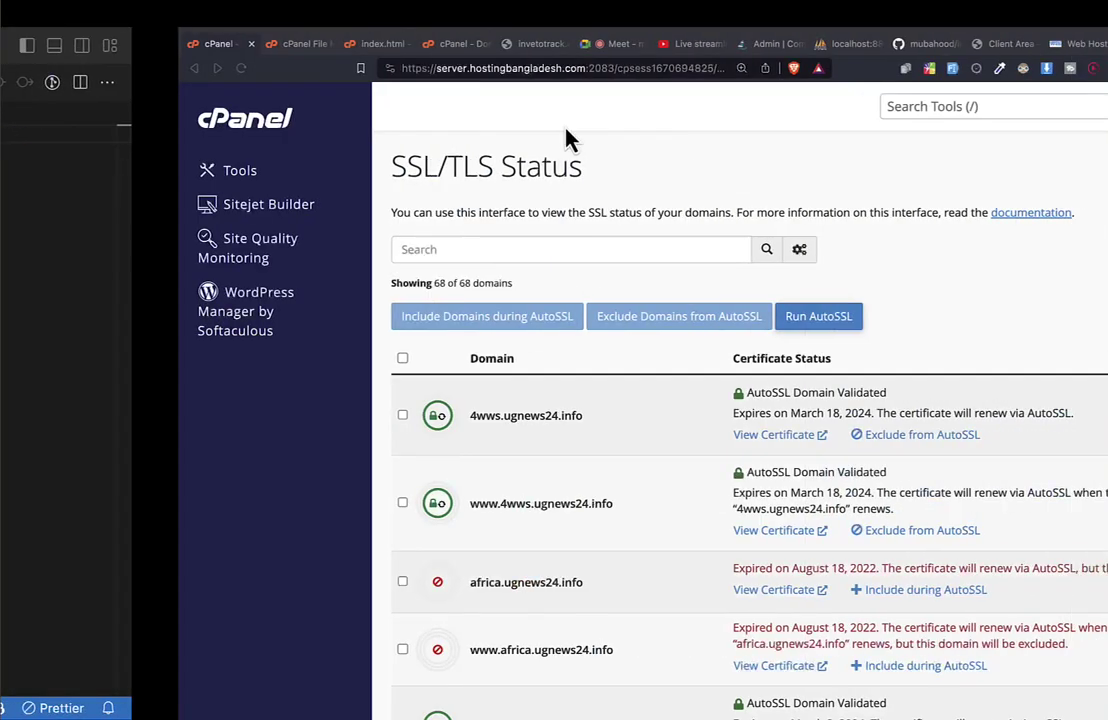
{"action": "scroll", "coordinate": [364, 507], "scroll_direction": "down", "scroll_amount": 4}
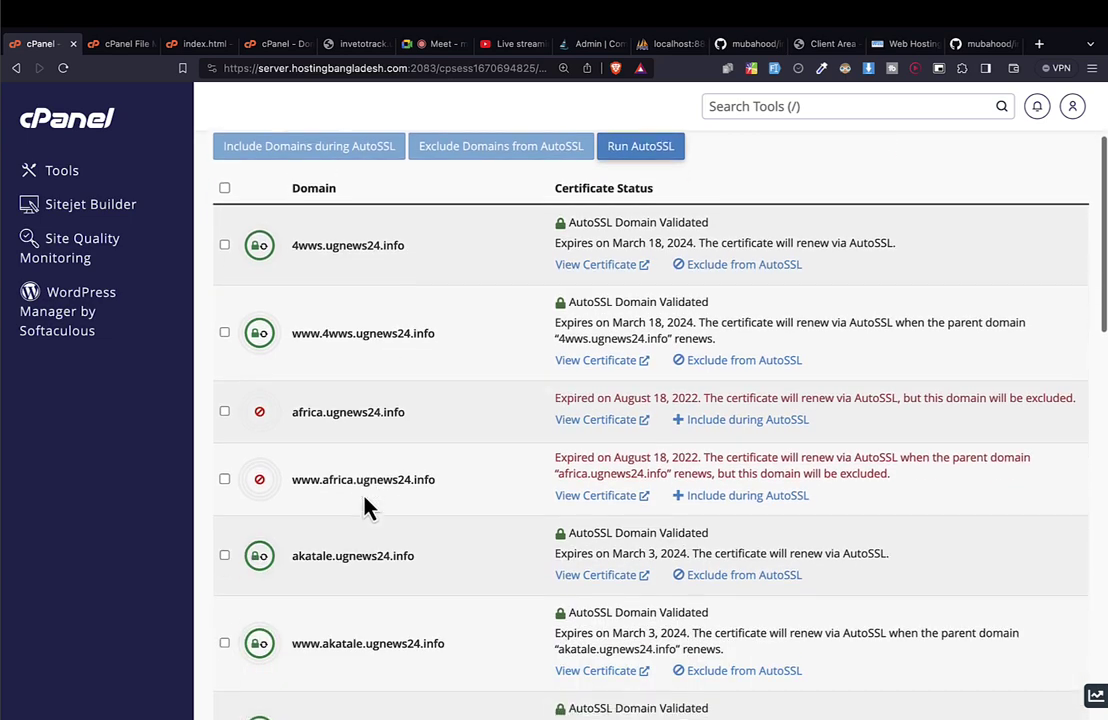
{"action": "scroll", "coordinate": [317, 237], "scroll_direction": "up", "scroll_amount": 4}
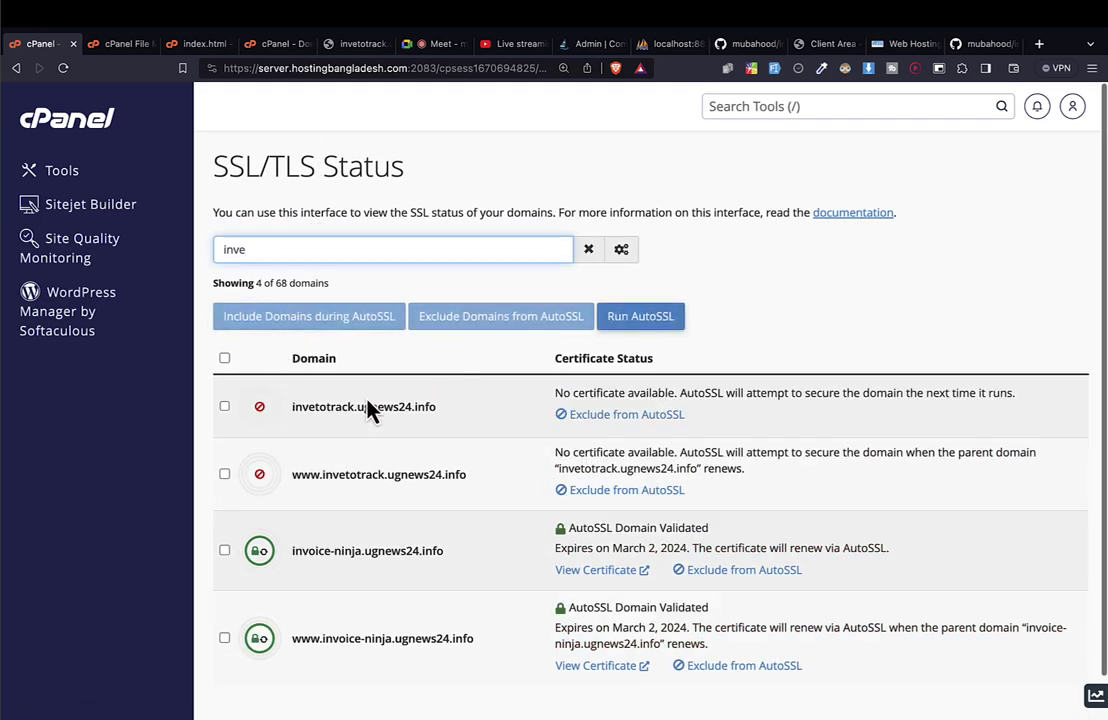
{"action": "scroll", "coordinate": [515, 703], "scroll_direction": "down", "scroll_amount": 1}
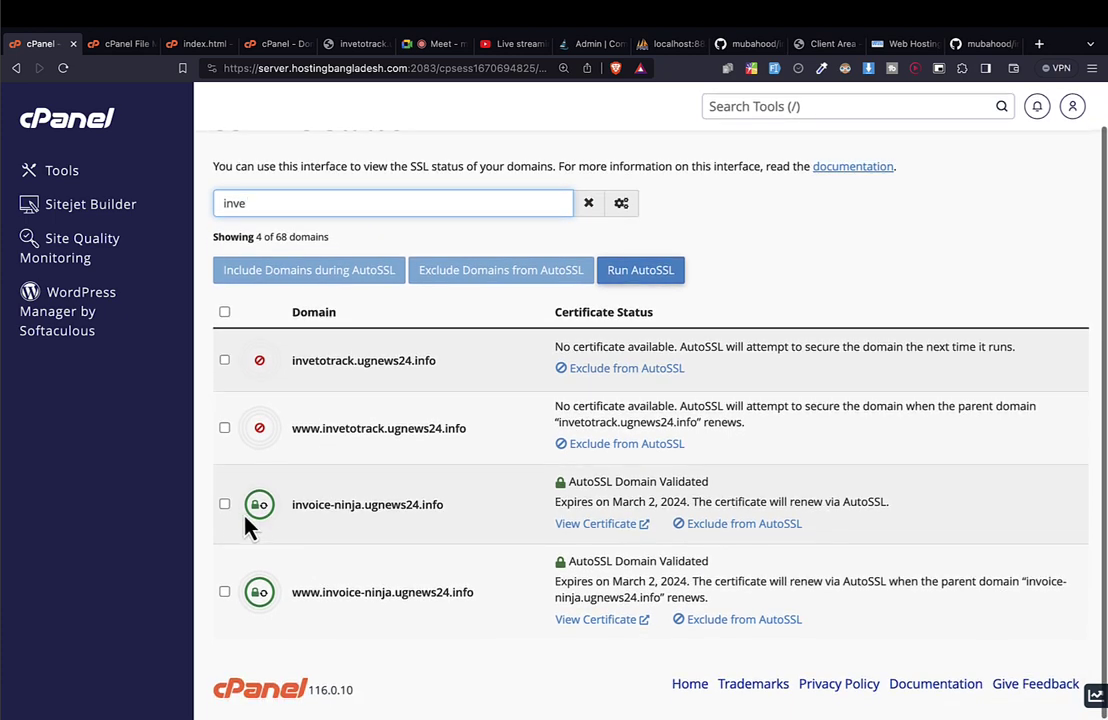
{"action": "left_click", "coordinate": [224, 505]}
{"action": "left_click", "coordinate": [224, 591]}
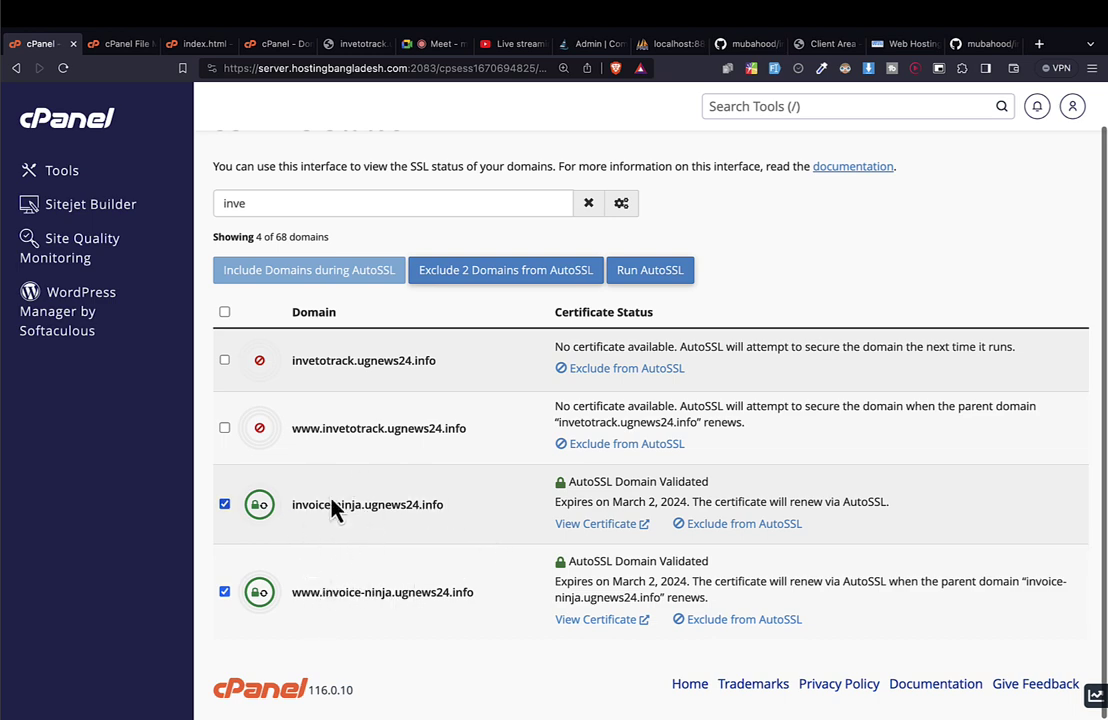
{"action": "left_click", "coordinate": [652, 274]}
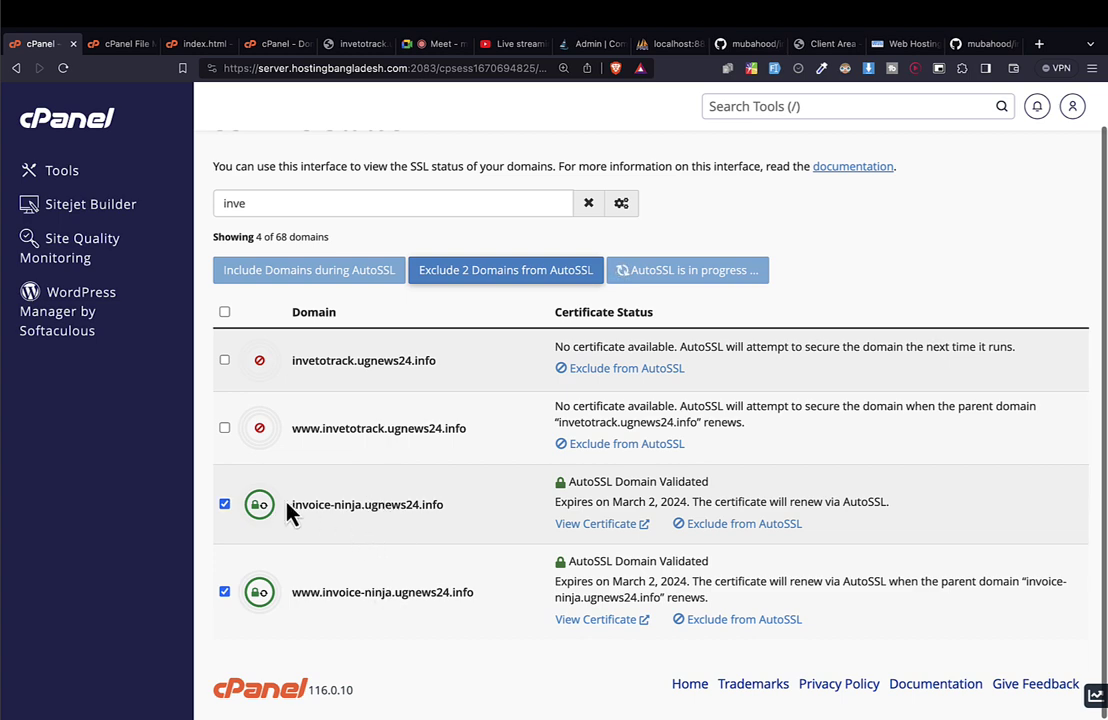
Select the two invoice-ninja domain names, then return to the cPanel home page.
{"action": "left_click_drag", "start_coordinate": [292, 508], "coordinate": [443, 505]}
{"action": "left_click_drag", "start_coordinate": [305, 594], "coordinate": [500, 600]}
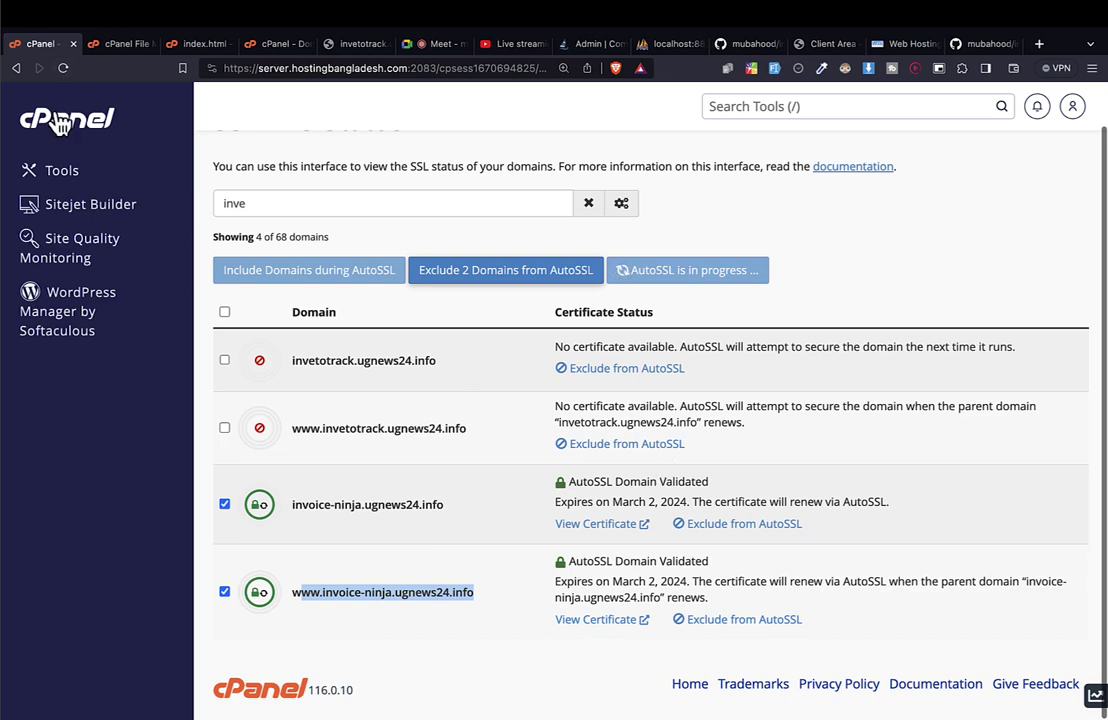
{"action": "left_click", "coordinate": [63, 68]}
{"action": "key", "text": "ctrl+Left"}
{"action": "key", "text": "ctrl+Left"}
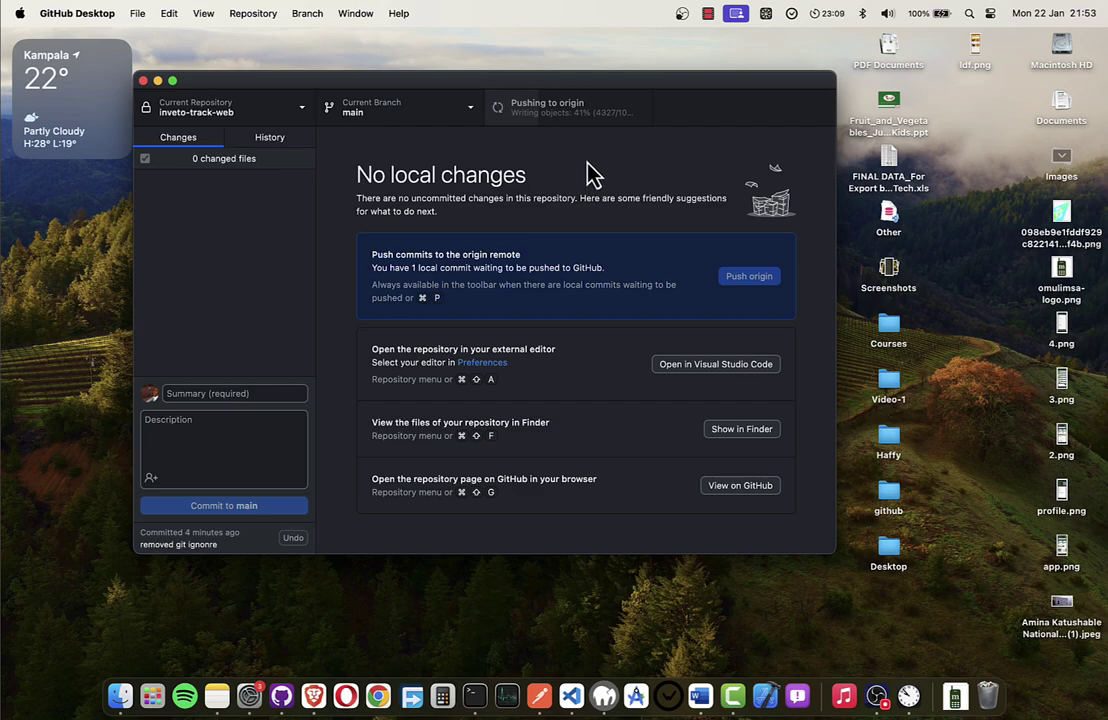
Find 'domain' on the Tools page and open the Domains page.
{"action": "key", "text": "ctrl+Right"}
{"action": "key", "text": "ctrl+Right"}
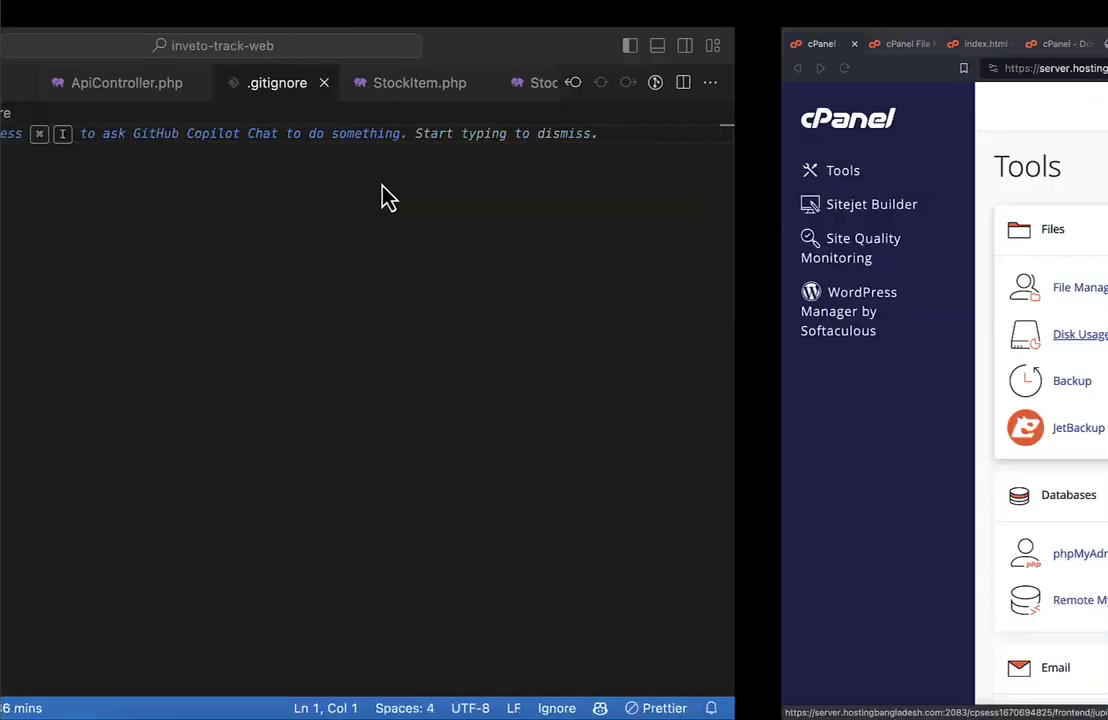
{"action": "scroll", "coordinate": [390, 302], "scroll_direction": "down", "scroll_amount": 2}
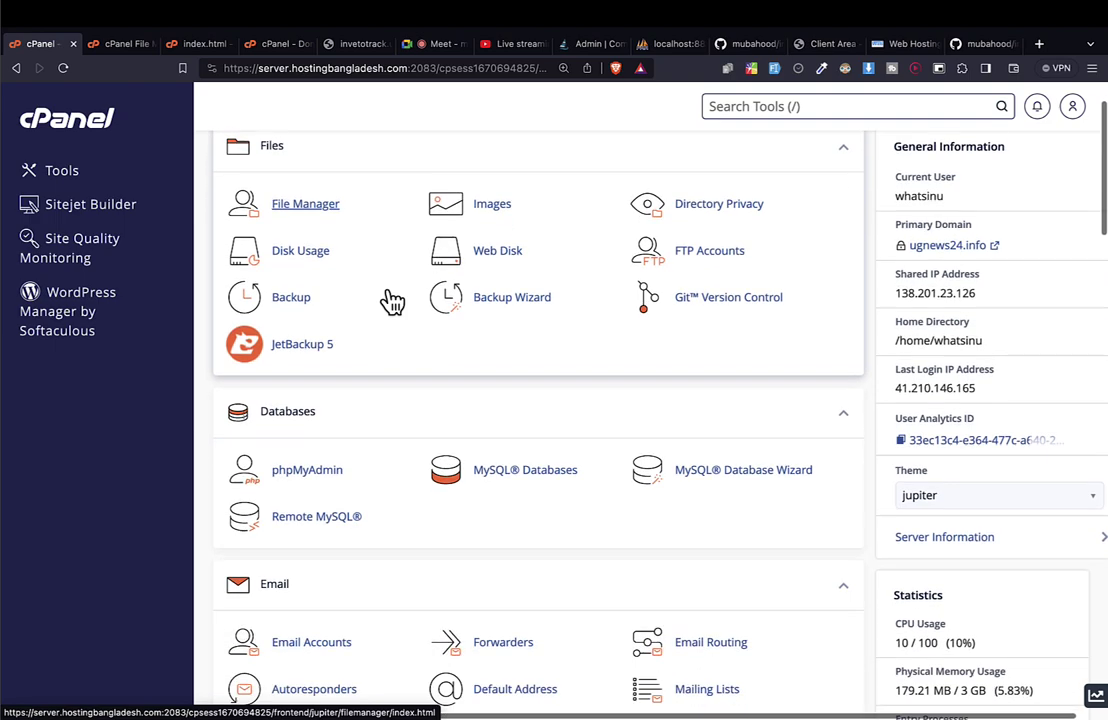
{"action": "scroll", "coordinate": [610, 378], "scroll_direction": "down", "scroll_amount": 5}
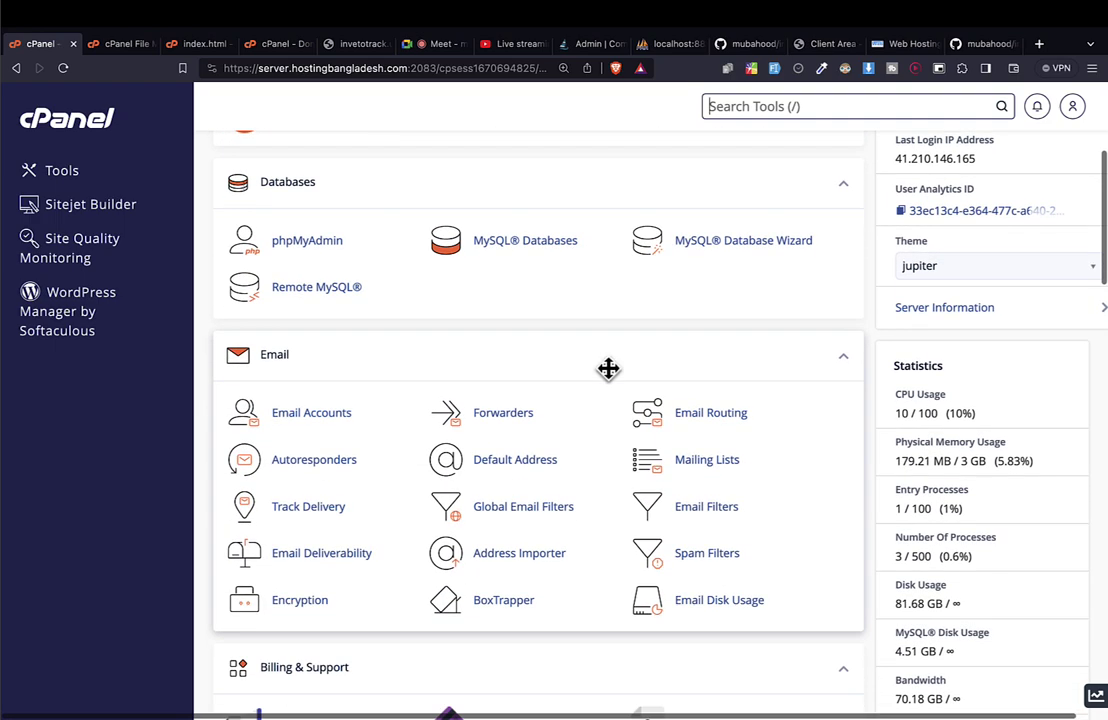
{"action": "key", "text": "ctrl+f"}
{"action": "type", "text": "domain"}
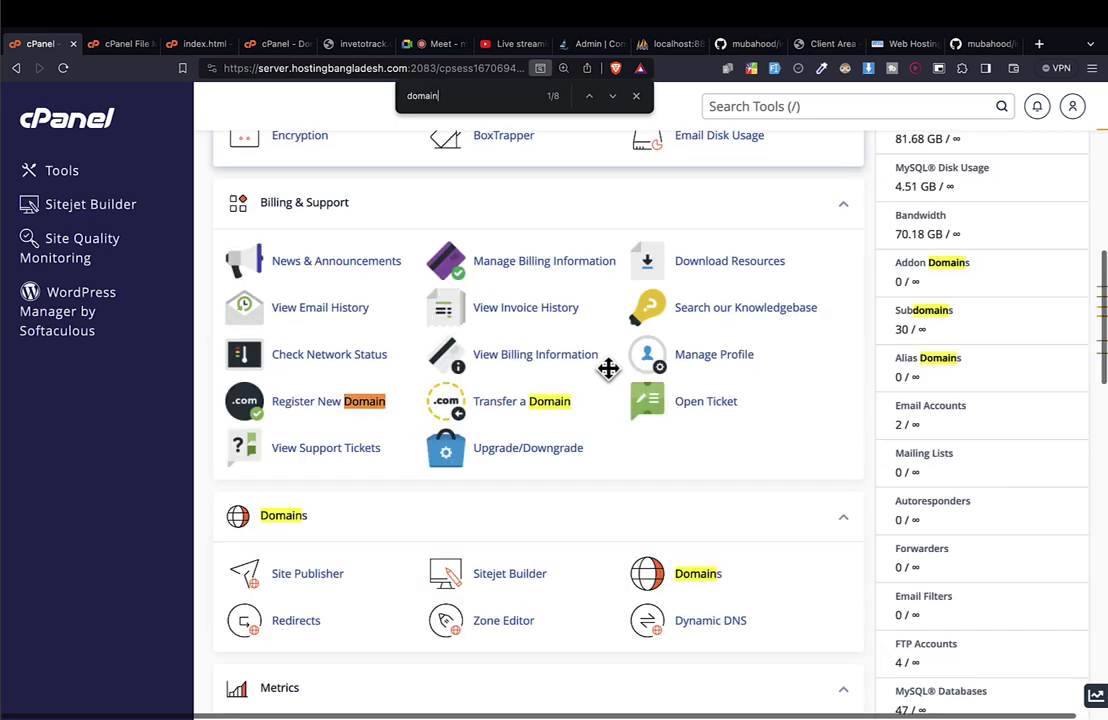
{"action": "left_click", "coordinate": [699, 581]}
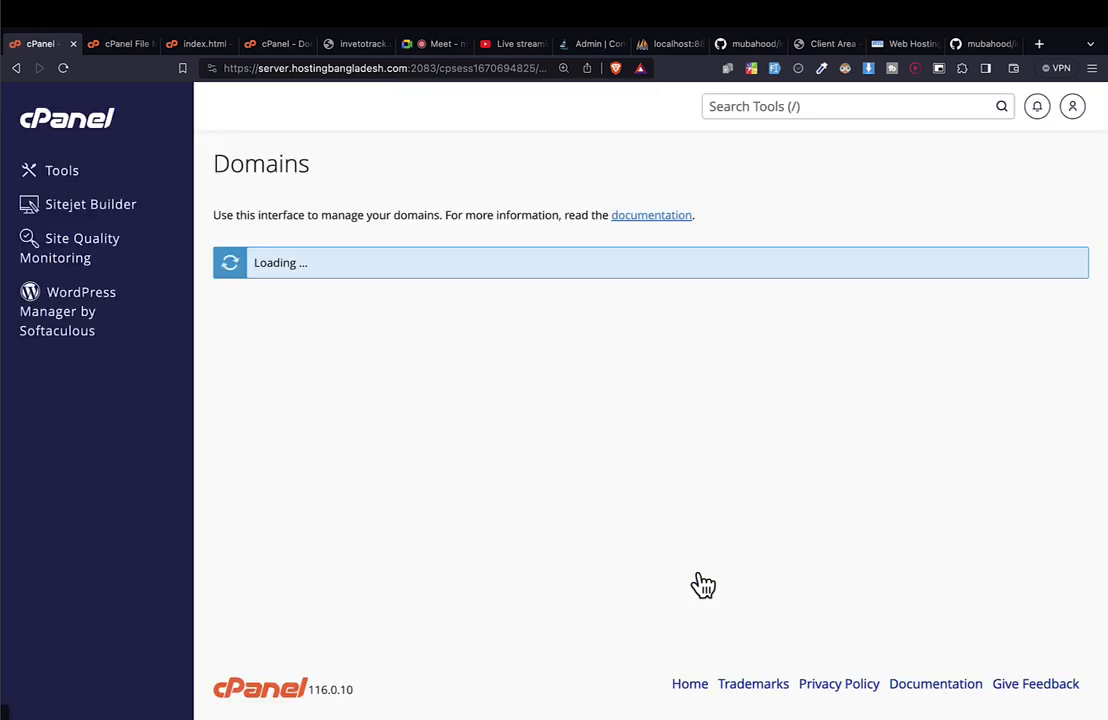
Filter domains to invetotrack and try enabling Force HTTPS Redirect, which stays off.
{"action": "left_click", "coordinate": [304, 277]}
{"action": "type", "text": "inve"}
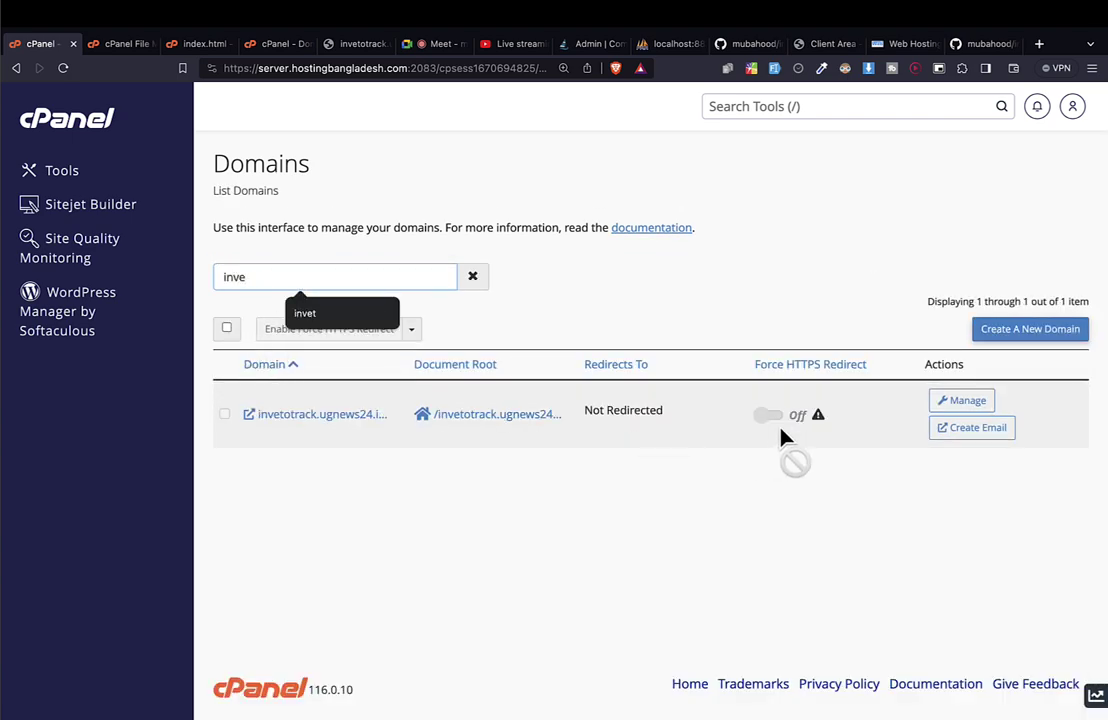
{"action": "left_click", "coordinate": [771, 418]}
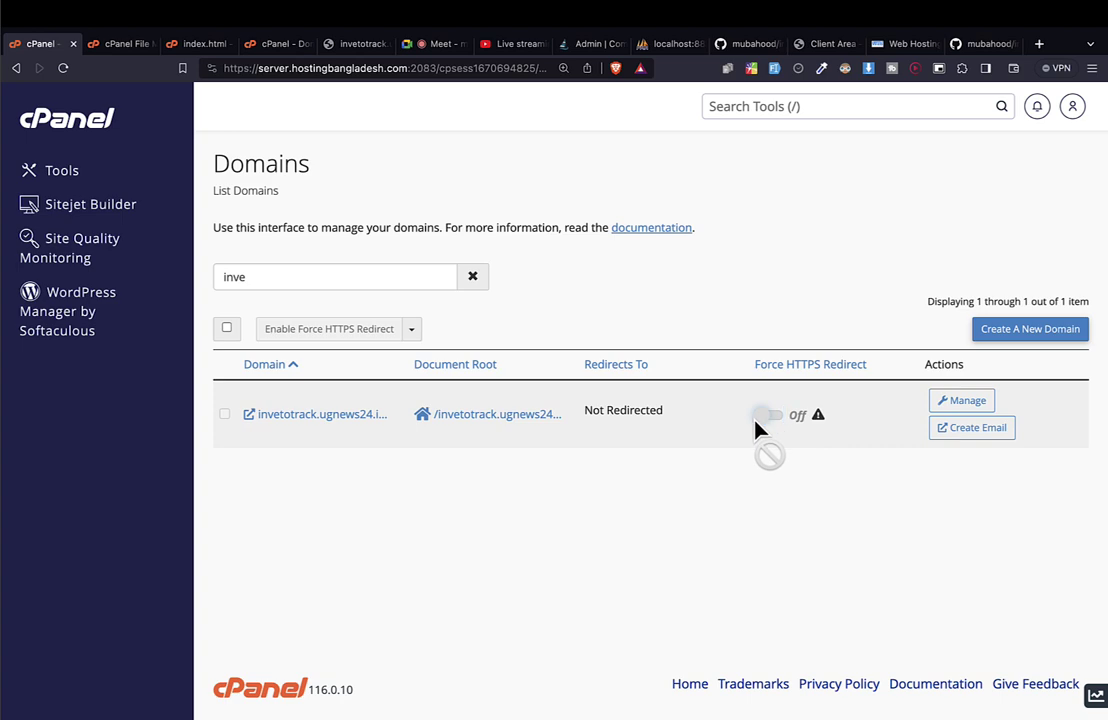
{"action": "double_click", "coordinate": [754, 416]}
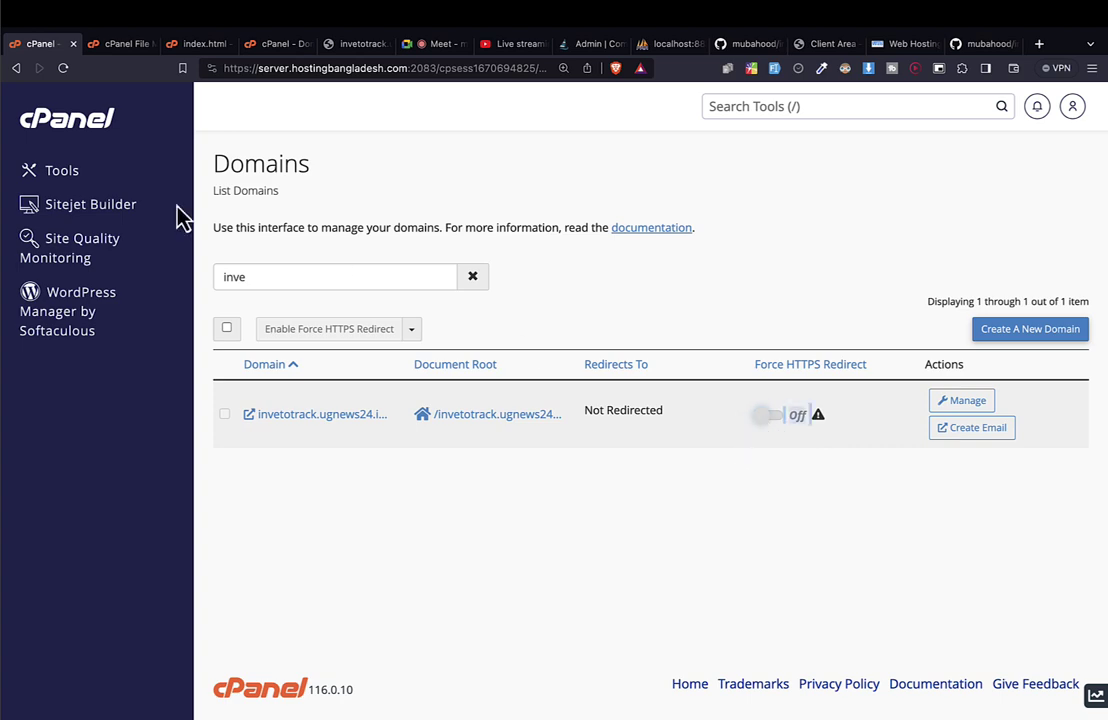
{"action": "left_click", "coordinate": [100, 140]}
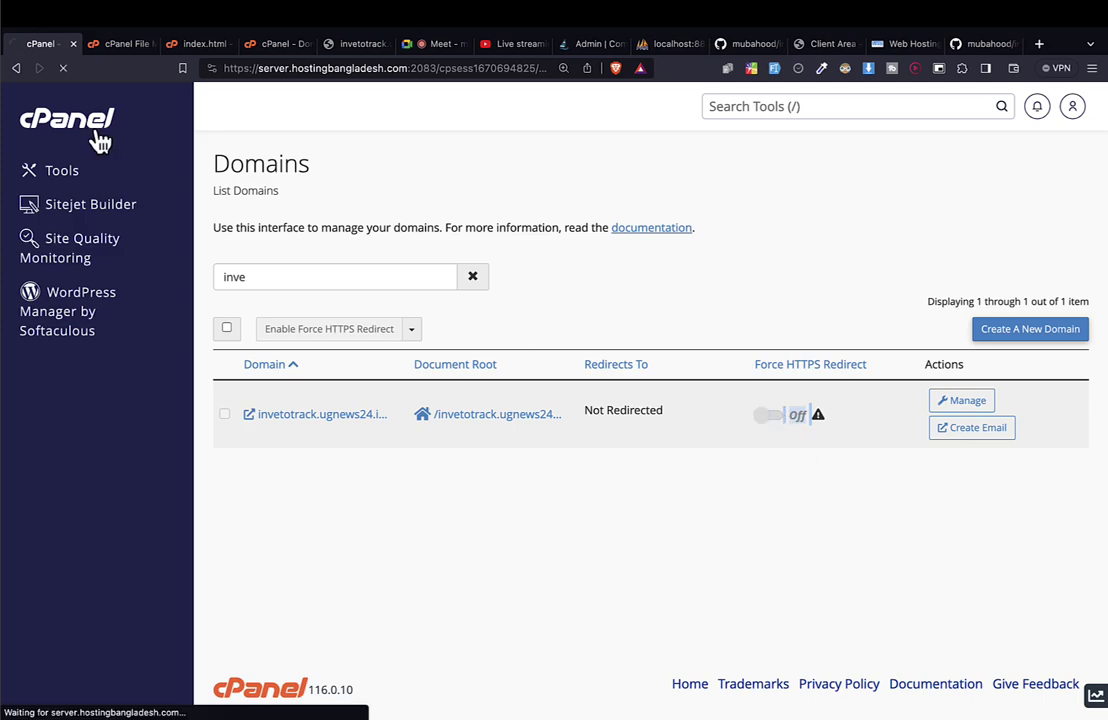
{"action": "key", "text": "ctrl+Left"}
{"action": "key", "text": "ctrl+Left"}
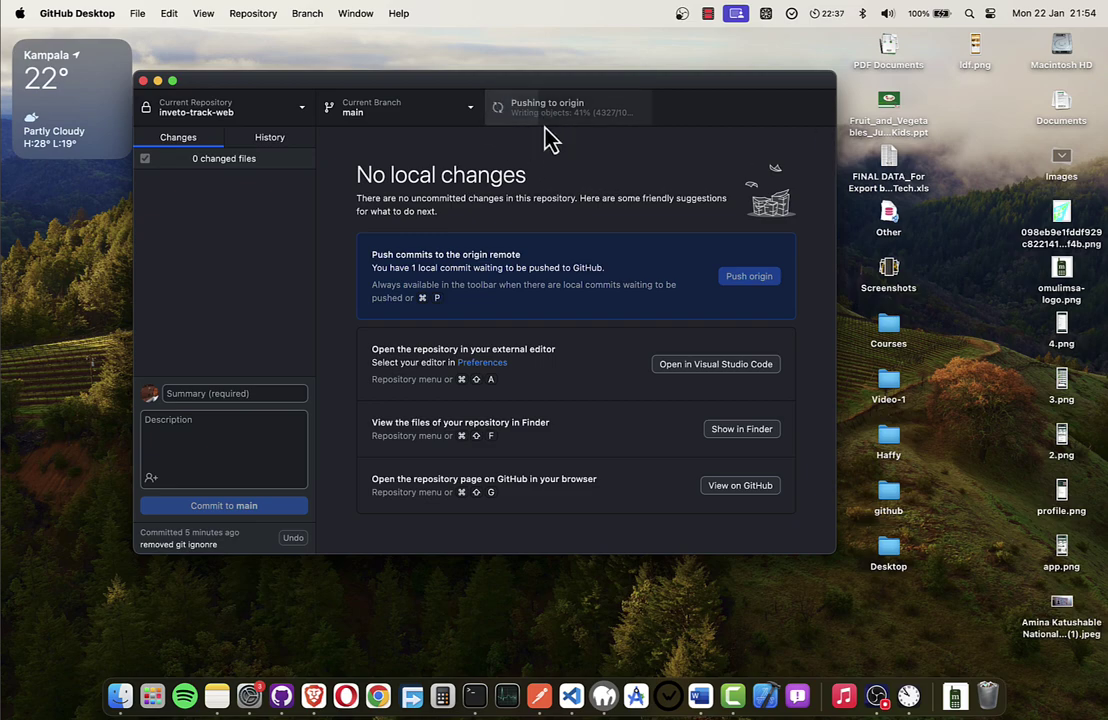
{"action": "key", "text": "ctrl+Right"}
{"action": "key", "text": "ctrl+Right"}
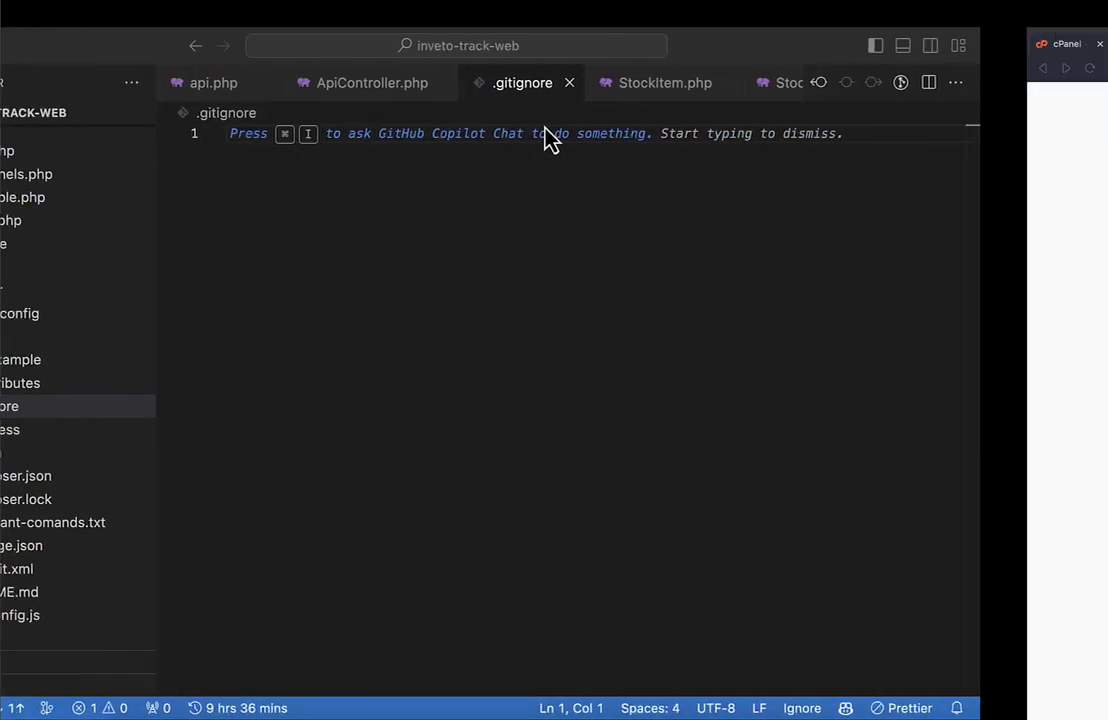
{"action": "scroll", "coordinate": [247, 341], "scroll_direction": "down", "scroll_amount": 2}
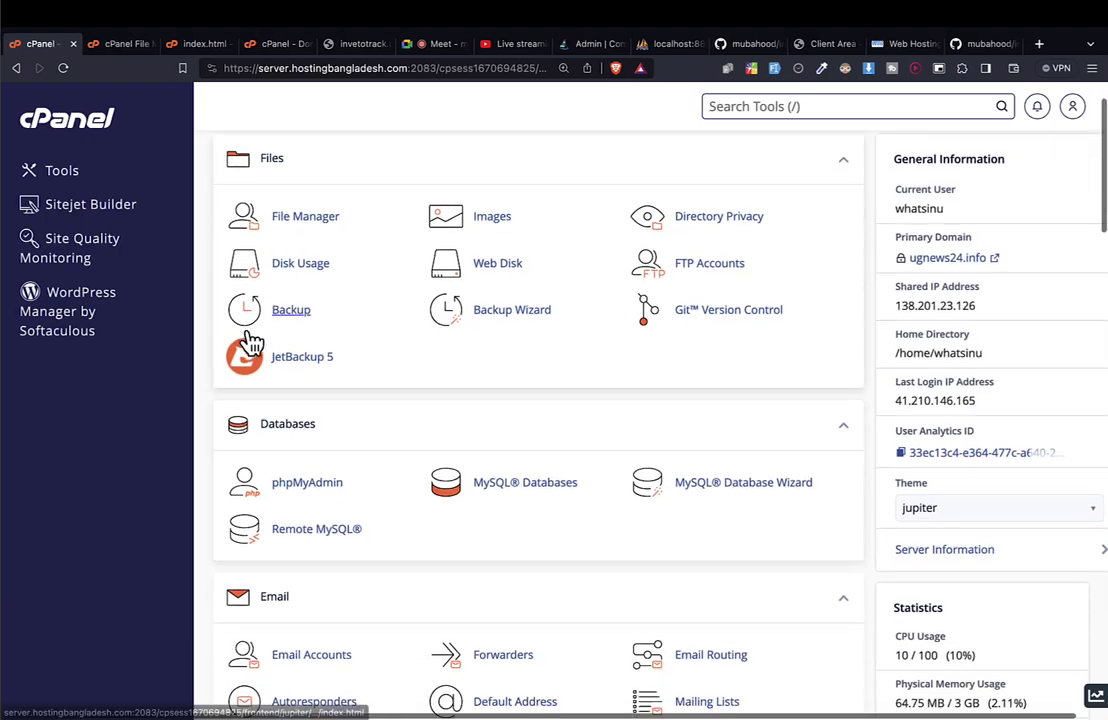
{"action": "scroll", "coordinate": [358, 357], "scroll_direction": "up", "scroll_amount": 2}
{"action": "key", "text": "/"}
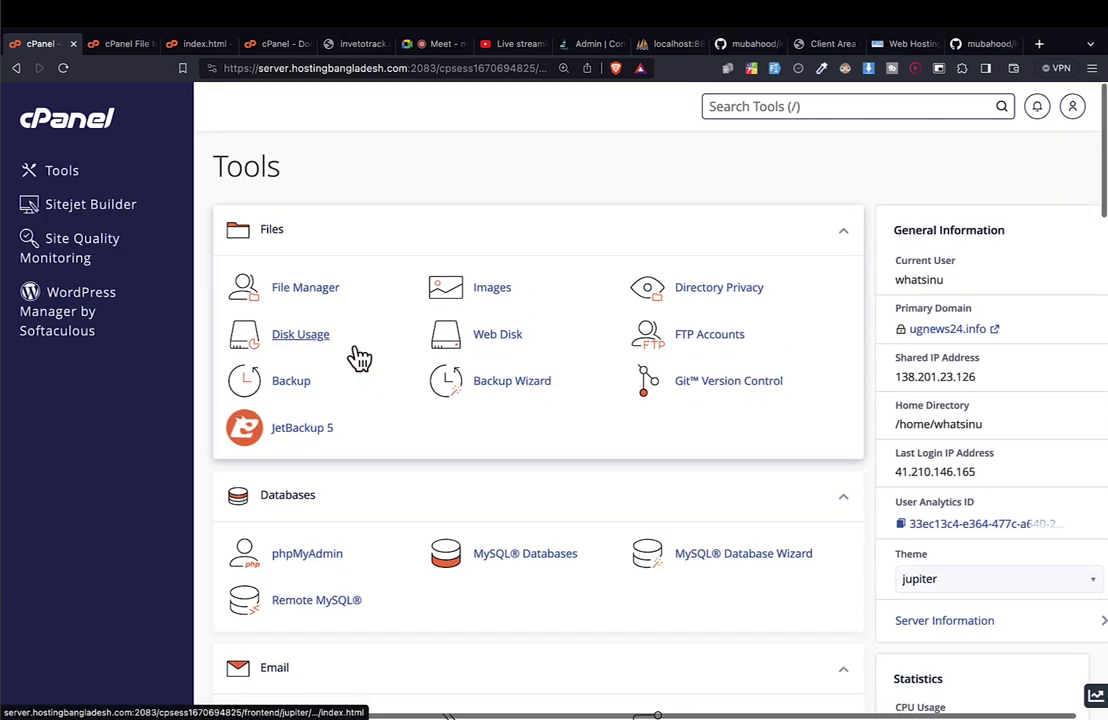
{"action": "key", "text": "ctrl+Left"}
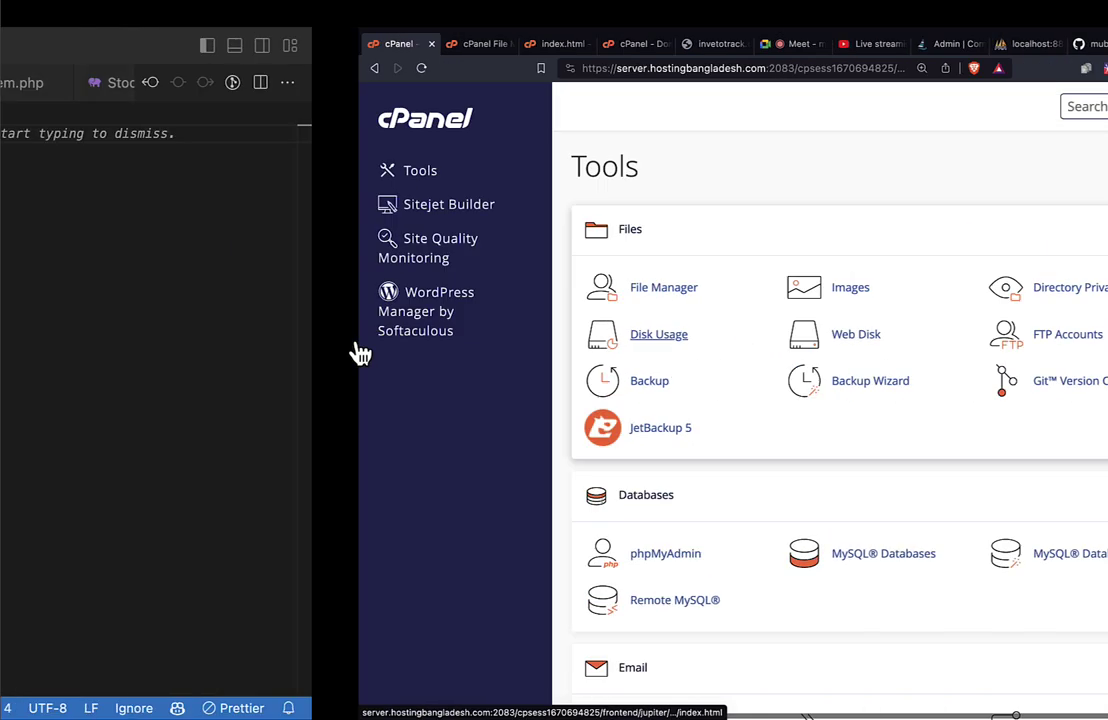
{"action": "key", "text": "ctrl+Left"}
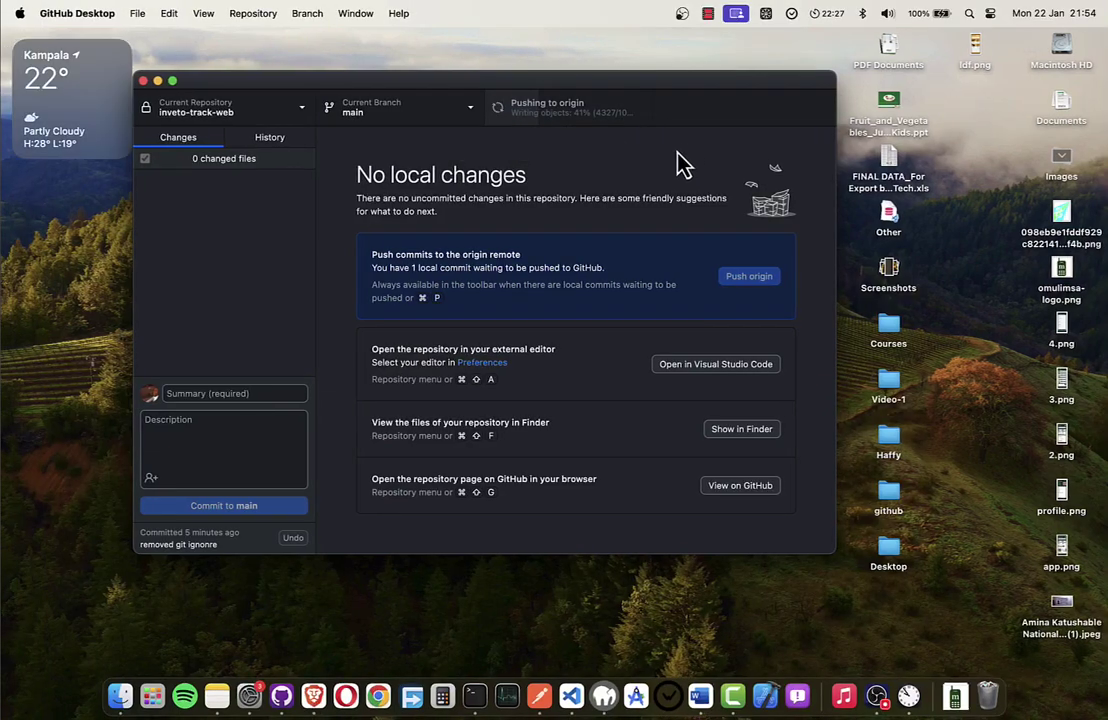
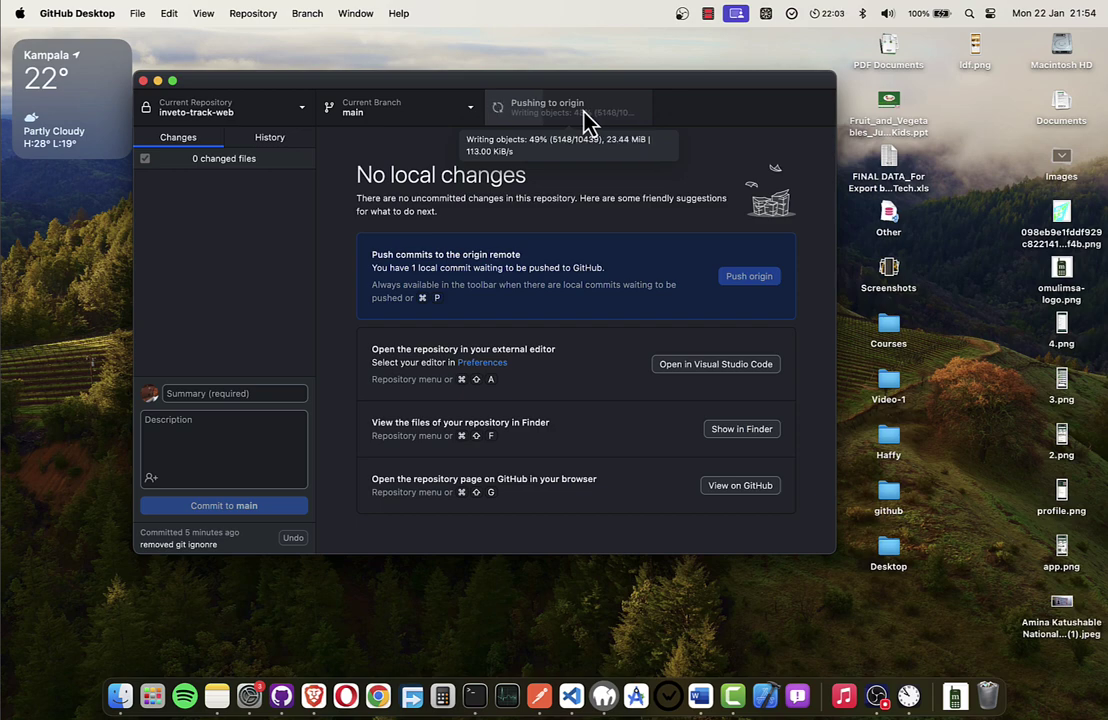
Fetch origin for inveto-track-web in GitHub Desktop and bring up the repository menu.
{"action": "left_click", "coordinate": [709, 15]}
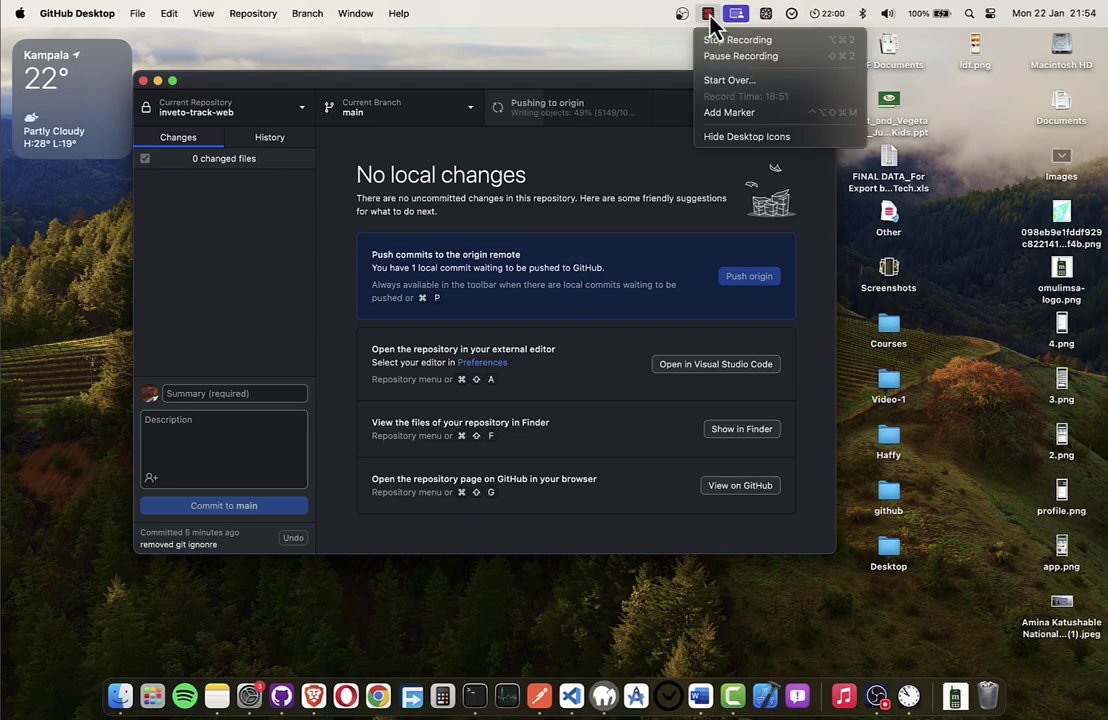
{"action": "left_click", "coordinate": [714, 58]}
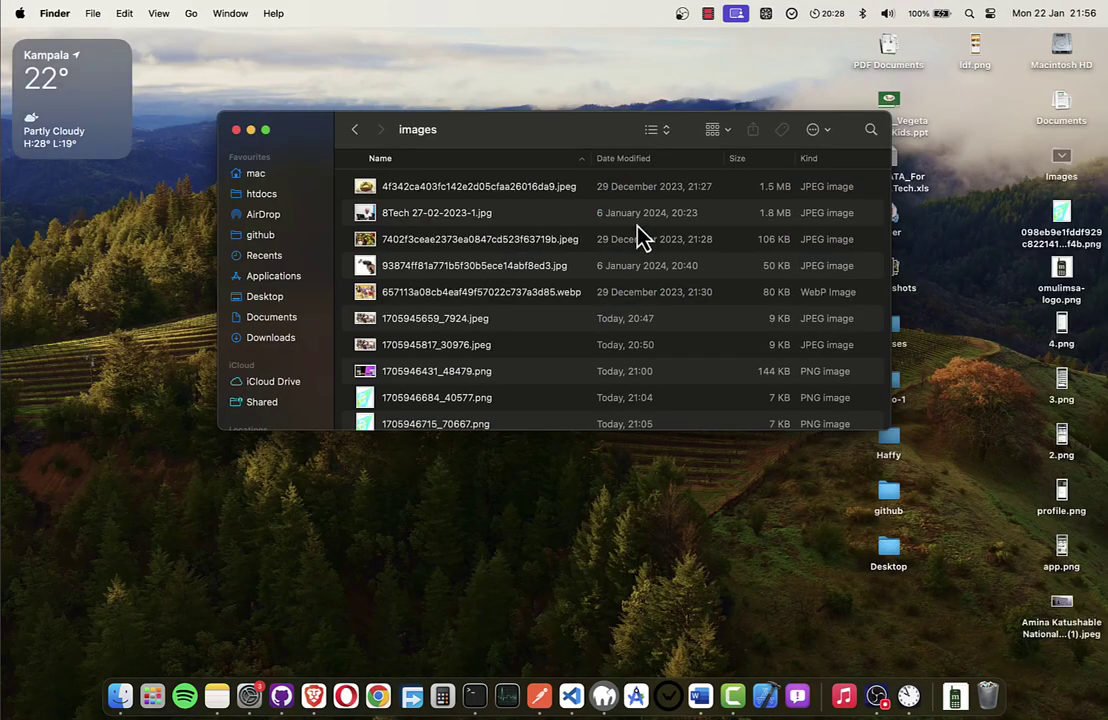
{"action": "key", "text": "ctrl+Right"}
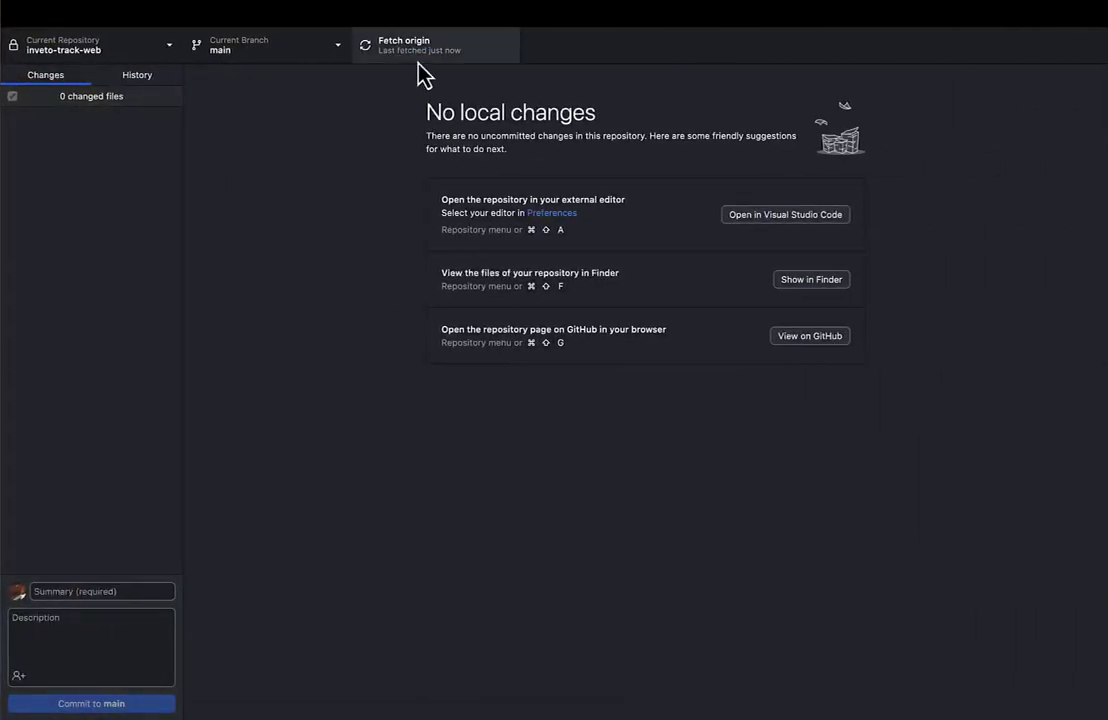
{"action": "left_click", "coordinate": [418, 60]}
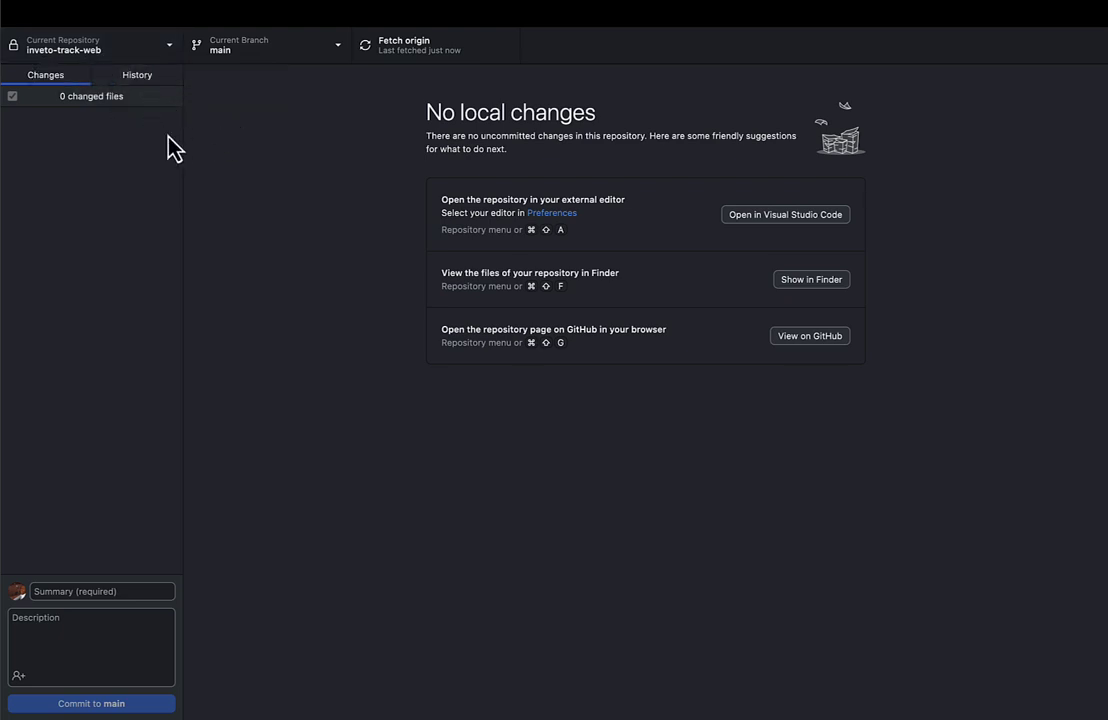
{"action": "right_click", "coordinate": [104, 53]}
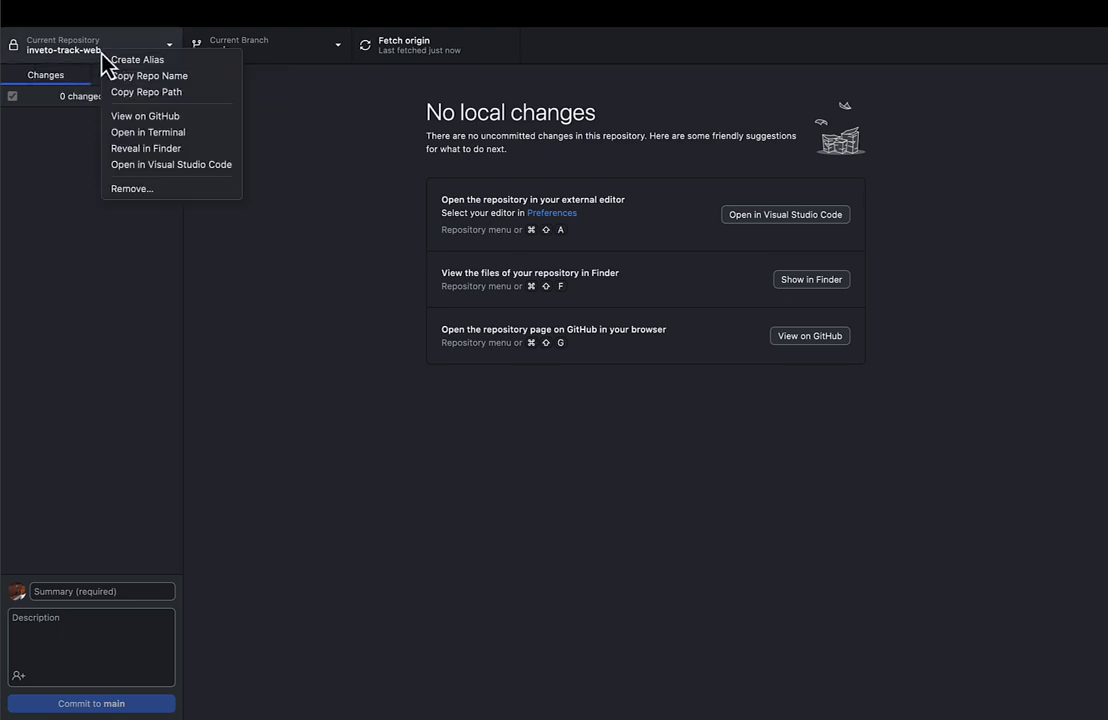
Open the inveto-track-web repository page on GitHub and look over its files.
{"action": "left_click", "coordinate": [143, 120]}
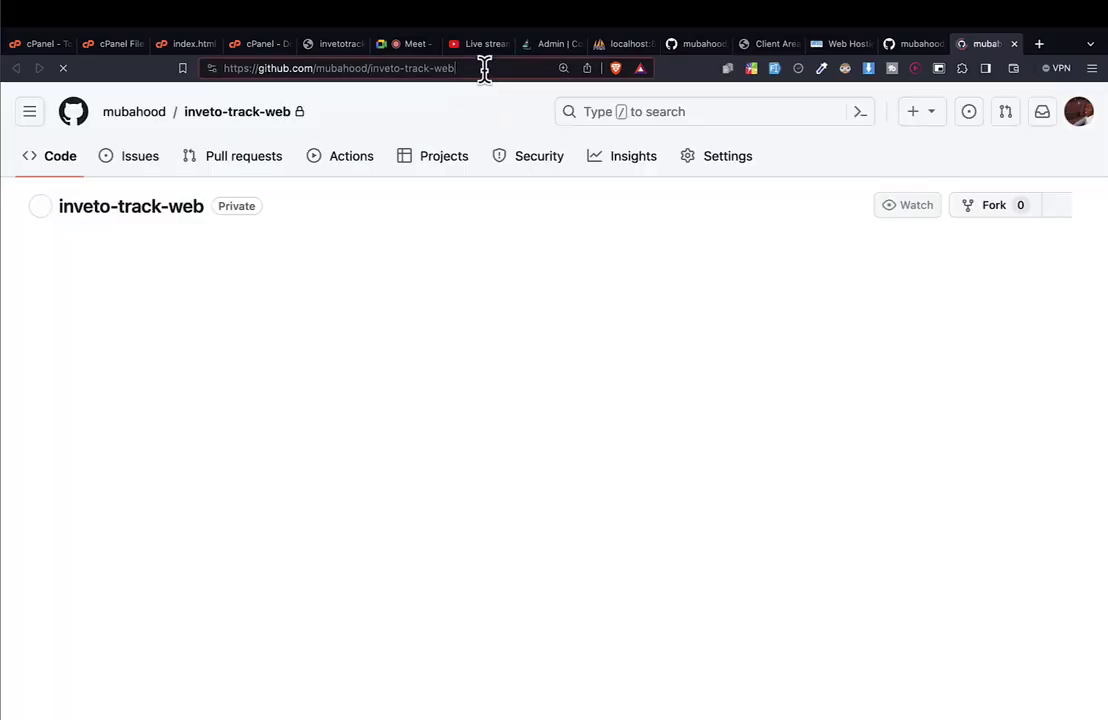
{"action": "left_click", "coordinate": [485, 67]}
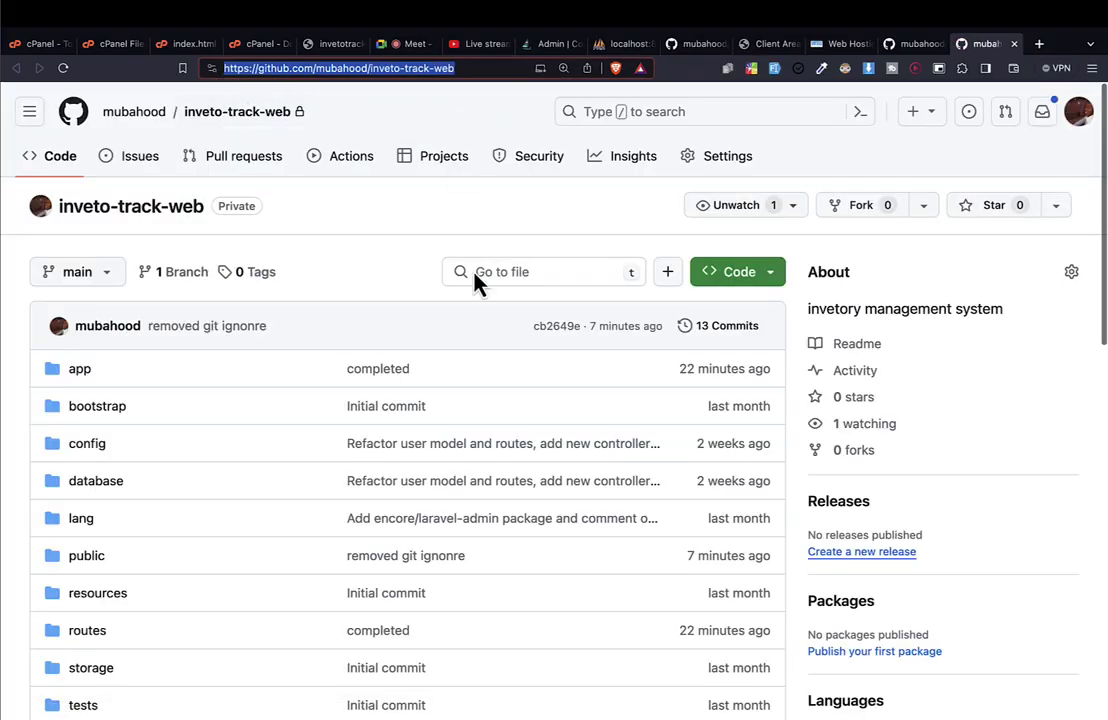
{"action": "scroll", "coordinate": [330, 436], "scroll_direction": "down", "scroll_amount": 5}
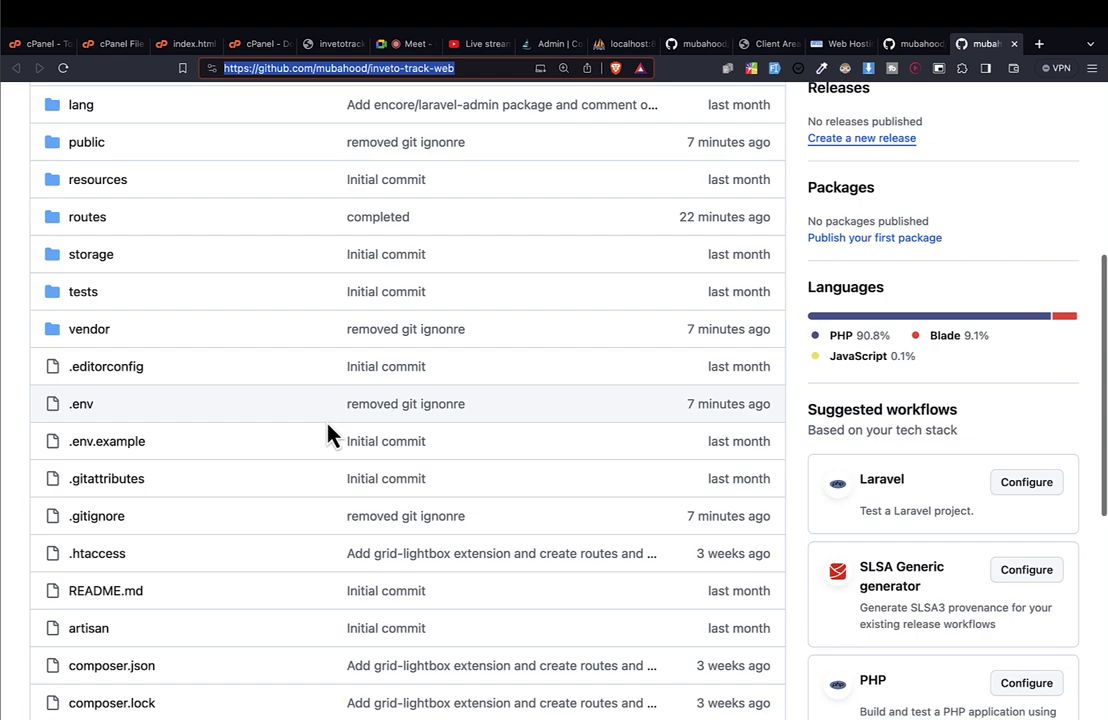
{"action": "scroll", "coordinate": [328, 425], "scroll_direction": "up", "scroll_amount": 5}
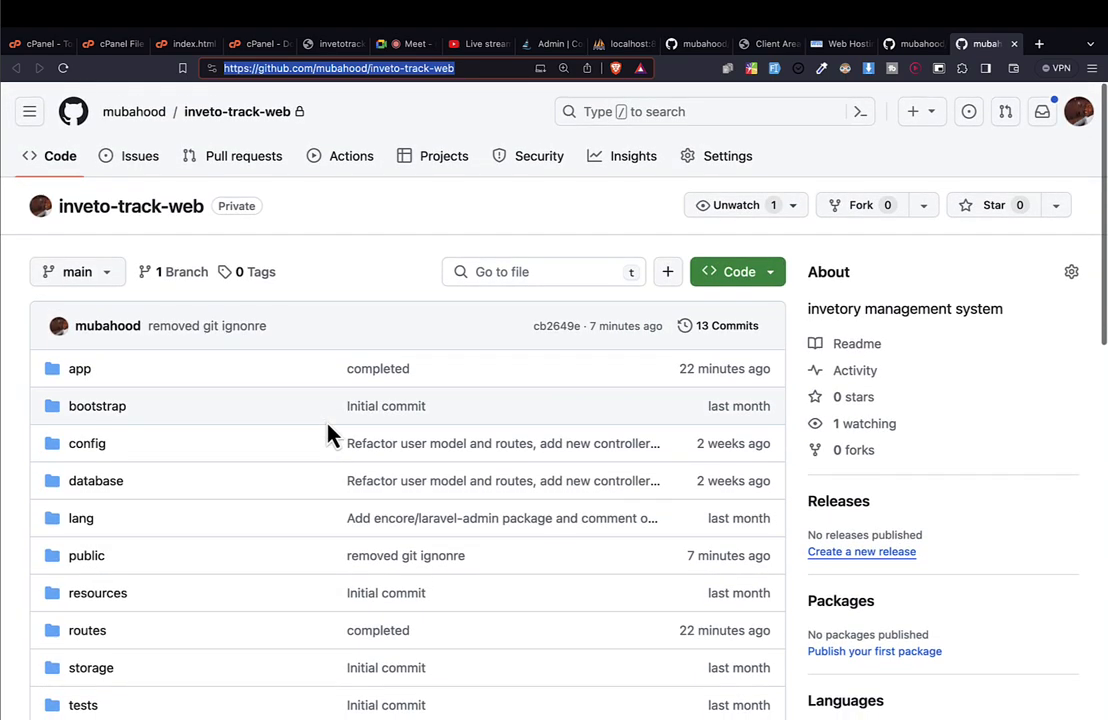
{"action": "scroll", "coordinate": [328, 425], "scroll_direction": "down", "scroll_amount": 3}
{"action": "scroll", "coordinate": [328, 435], "scroll_direction": "up", "scroll_amount": 3}
Select the repository's web address and go to its Settings.
{"action": "left_click", "coordinate": [472, 64]}
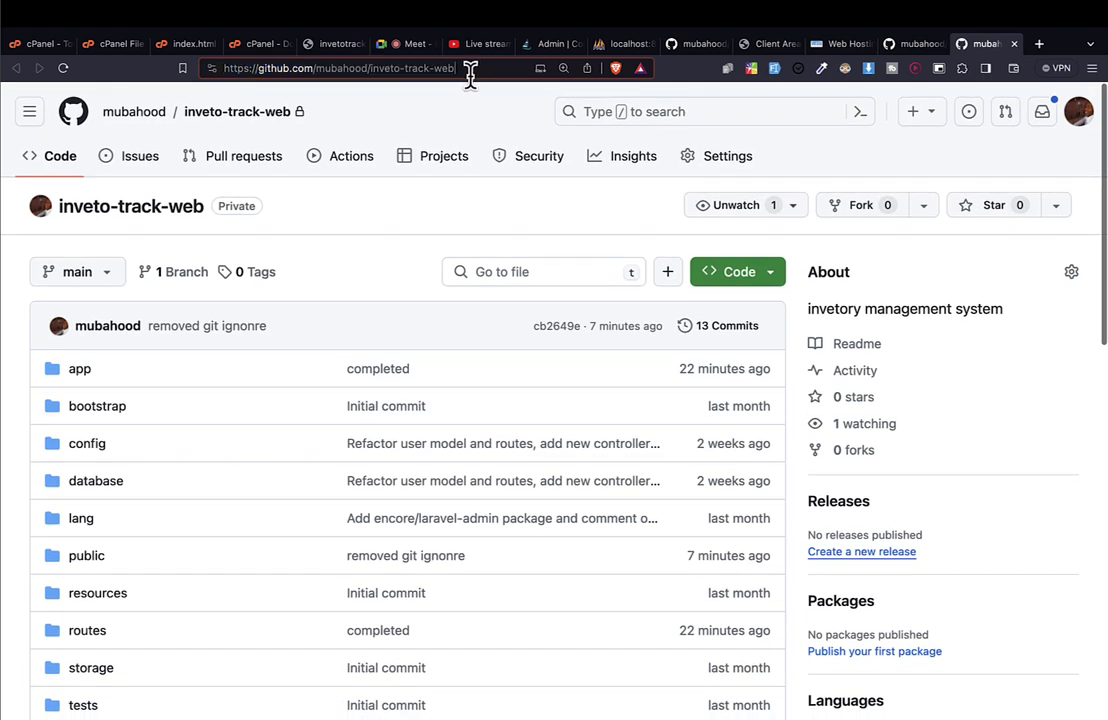
{"action": "left_click", "coordinate": [475, 64]}
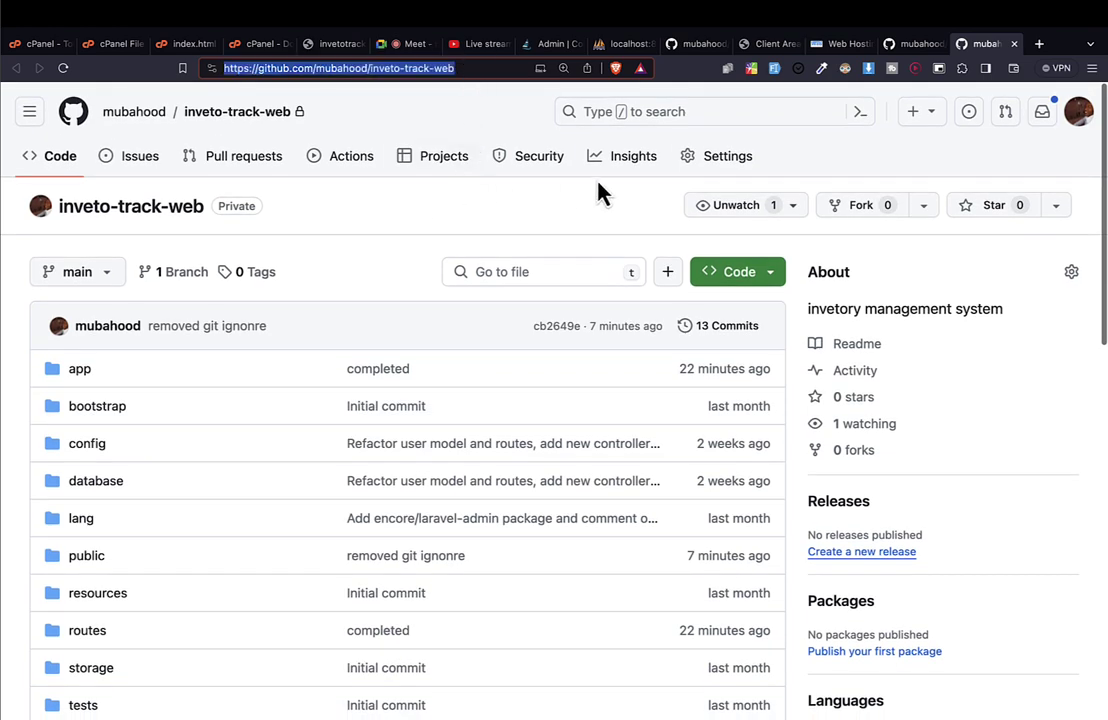
{"action": "left_click", "coordinate": [695, 165]}
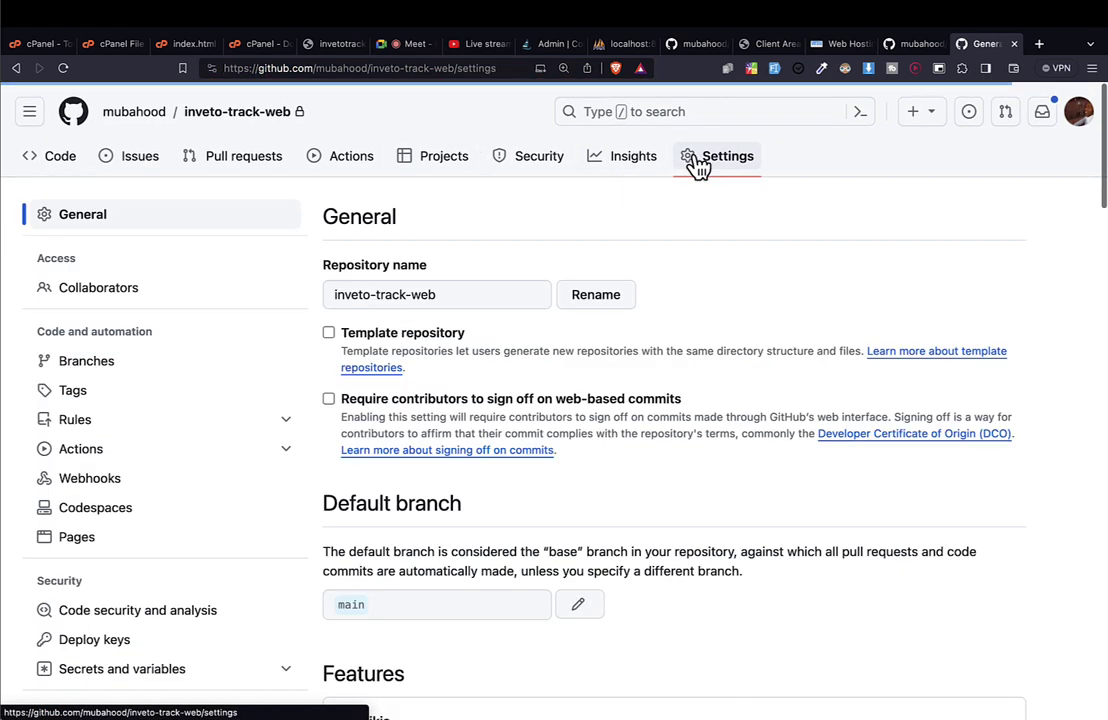
Change inveto-track-web's visibility to public through the Danger Zone confirmations.
{"action": "scroll", "coordinate": [507, 470], "scroll_direction": "down", "scroll_amount": 15}
{"action": "scroll", "coordinate": [507, 462], "scroll_direction": "down", "scroll_amount": 10}
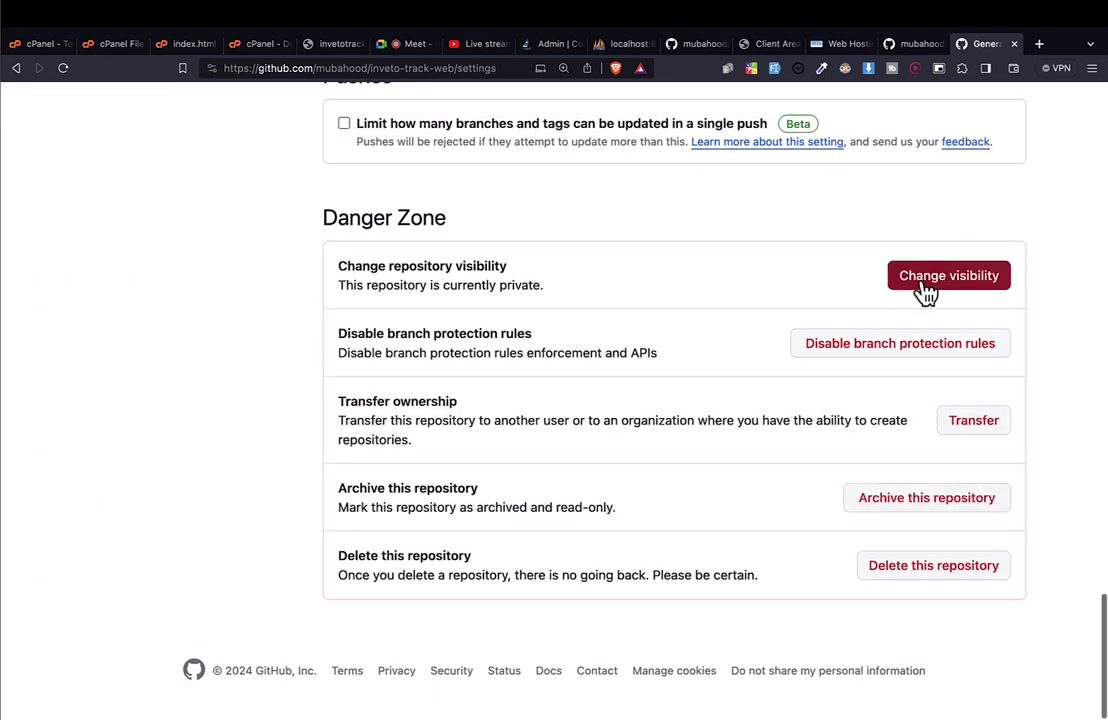
{"action": "left_click", "coordinate": [922, 280]}
{"action": "left_click", "coordinate": [879, 320]}
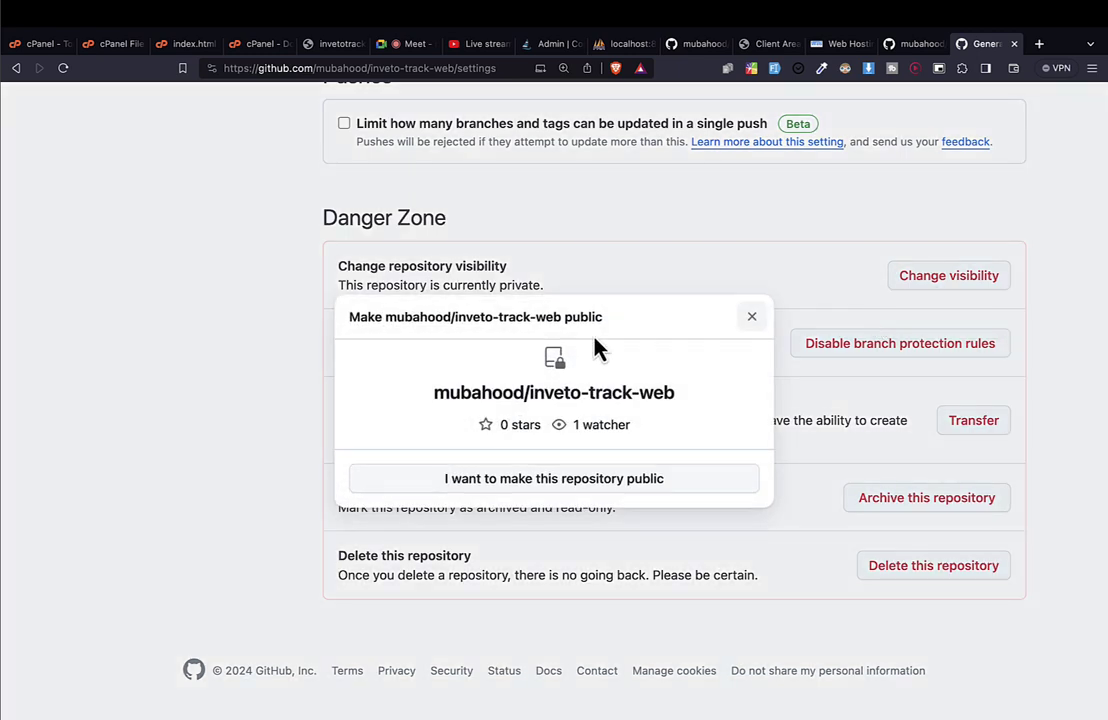
{"action": "left_click", "coordinate": [494, 477]}
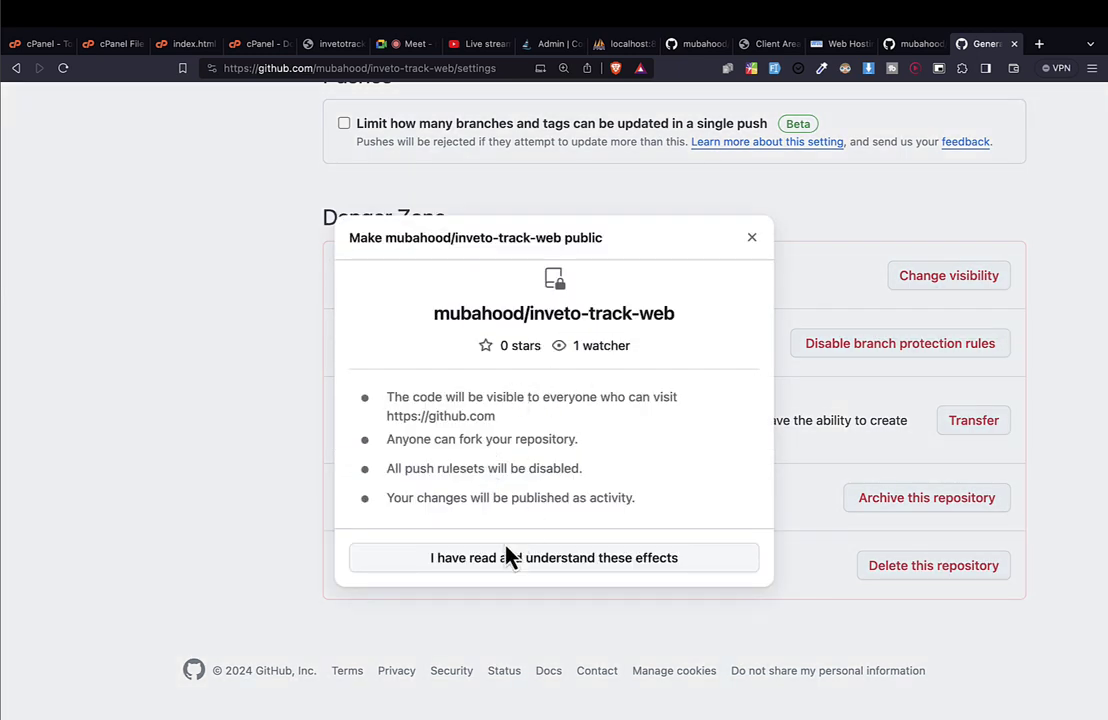
{"action": "left_click", "coordinate": [500, 559]}
{"action": "left_click", "coordinate": [530, 482]}
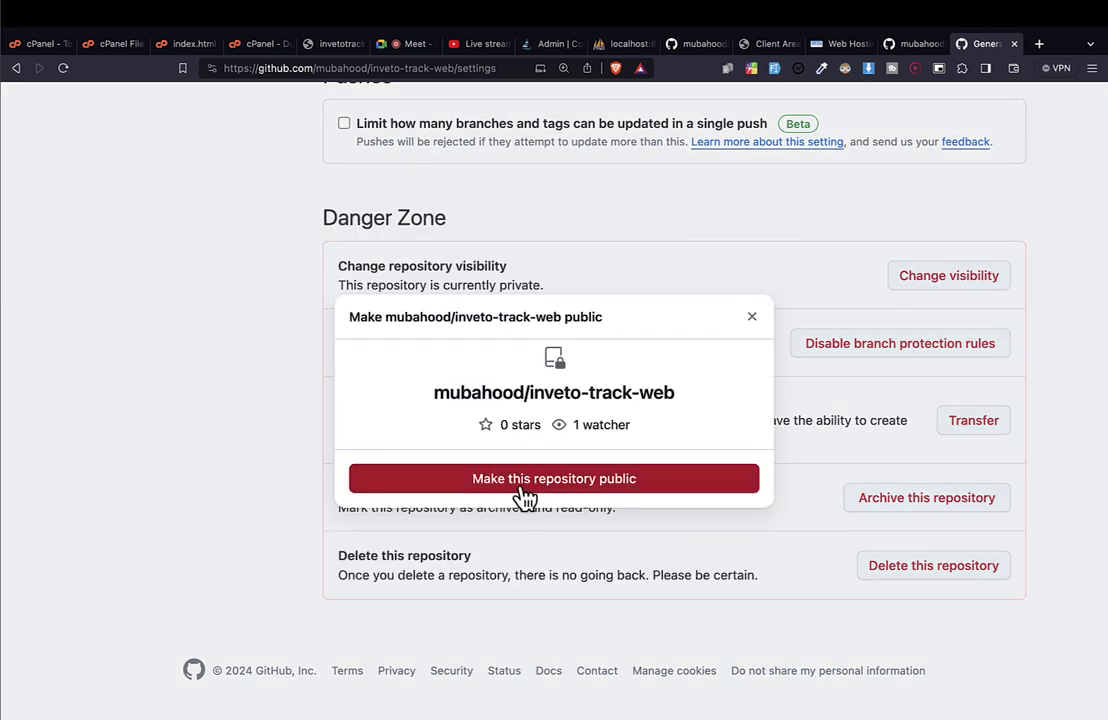
Check the settings page and select the repository's web address.
{"action": "scroll", "coordinate": [545, 476], "scroll_direction": "down", "scroll_amount": 15}
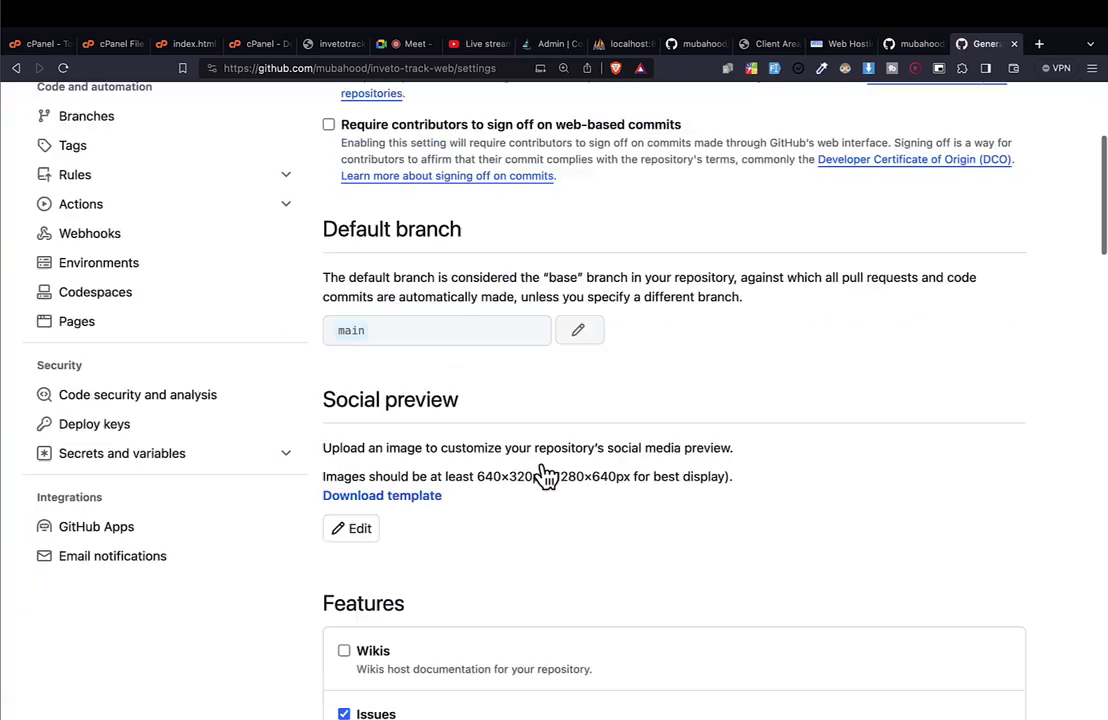
{"action": "scroll", "coordinate": [545, 476], "scroll_direction": "up", "scroll_amount": 15}
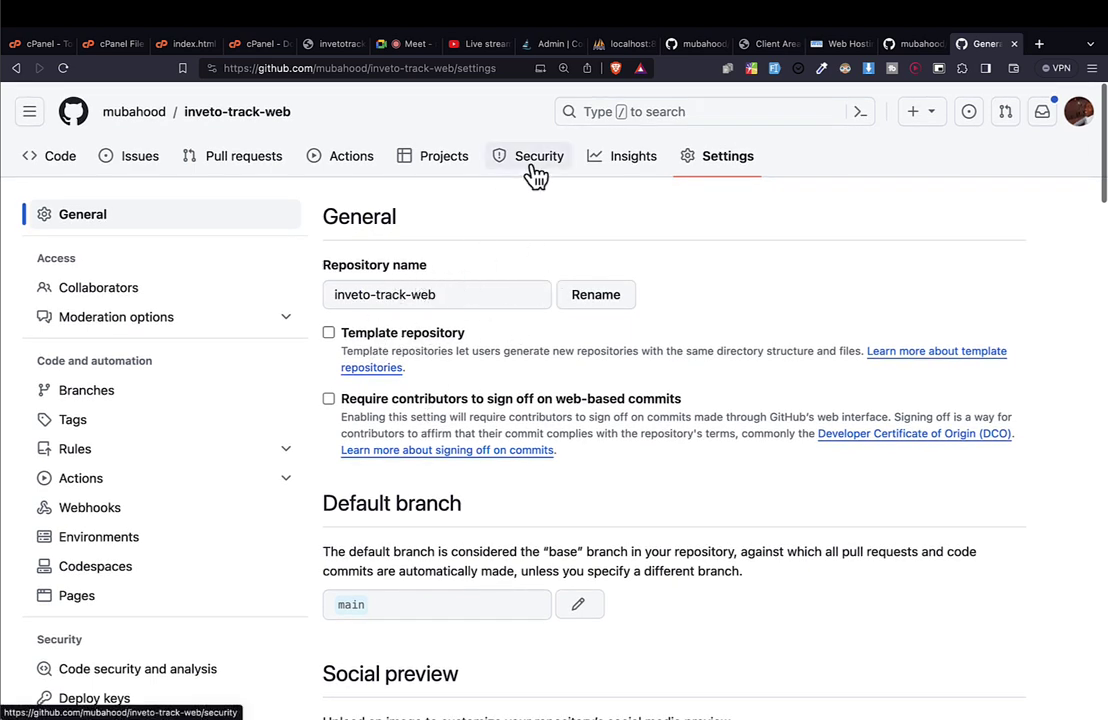
{"action": "left_click_drag", "start_coordinate": [354, 70], "coordinate": [193, 104]}
{"action": "key", "text": "super+c"}
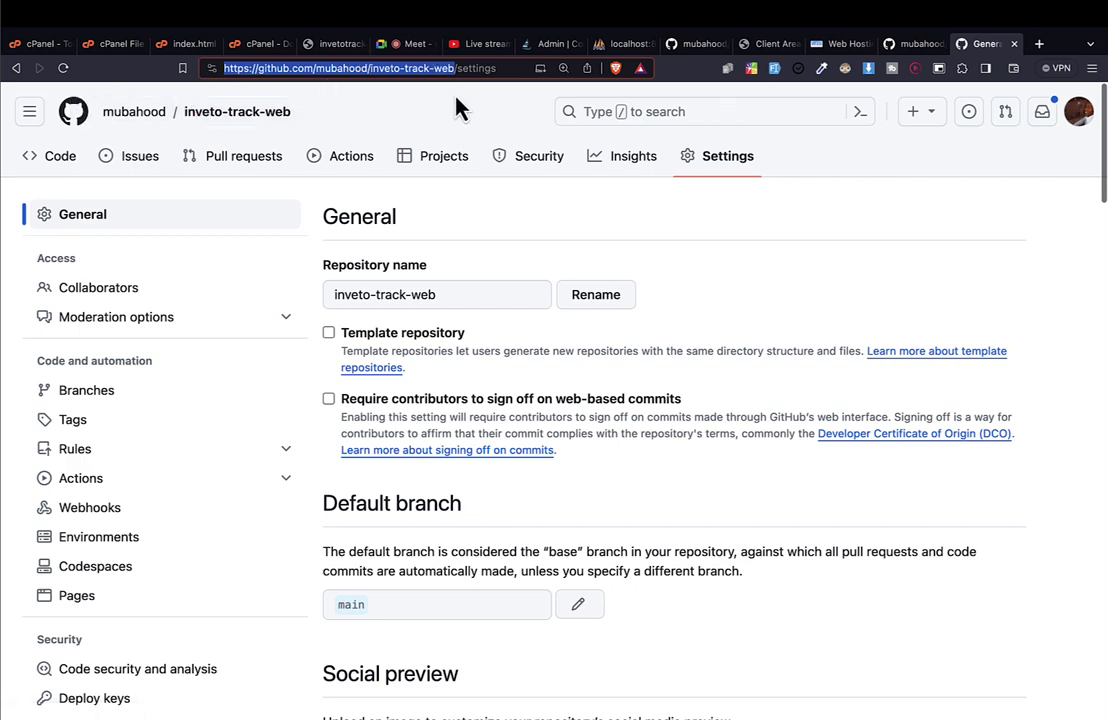
Open Git Version Control from cPanel's tools page and scroll through the 22 listed repositories.
{"action": "left_click", "coordinate": [22, 44]}
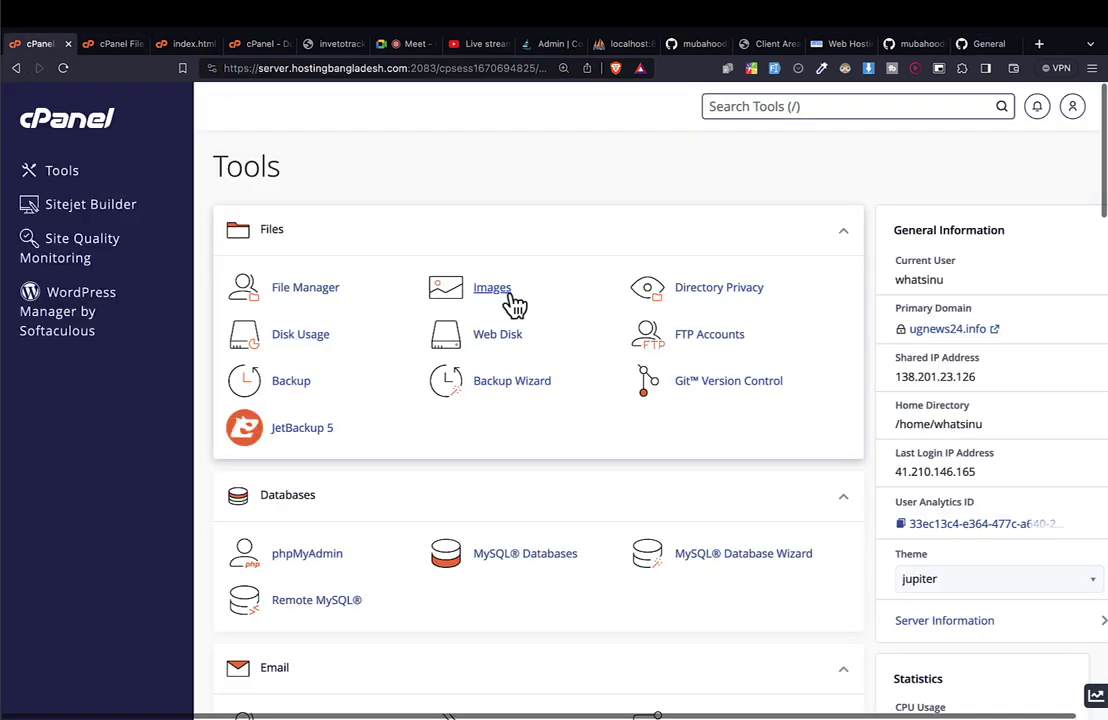
{"action": "scroll", "coordinate": [528, 360], "scroll_direction": "down", "scroll_amount": 4}
{"action": "scroll", "coordinate": [528, 360], "scroll_direction": "up", "scroll_amount": 3}
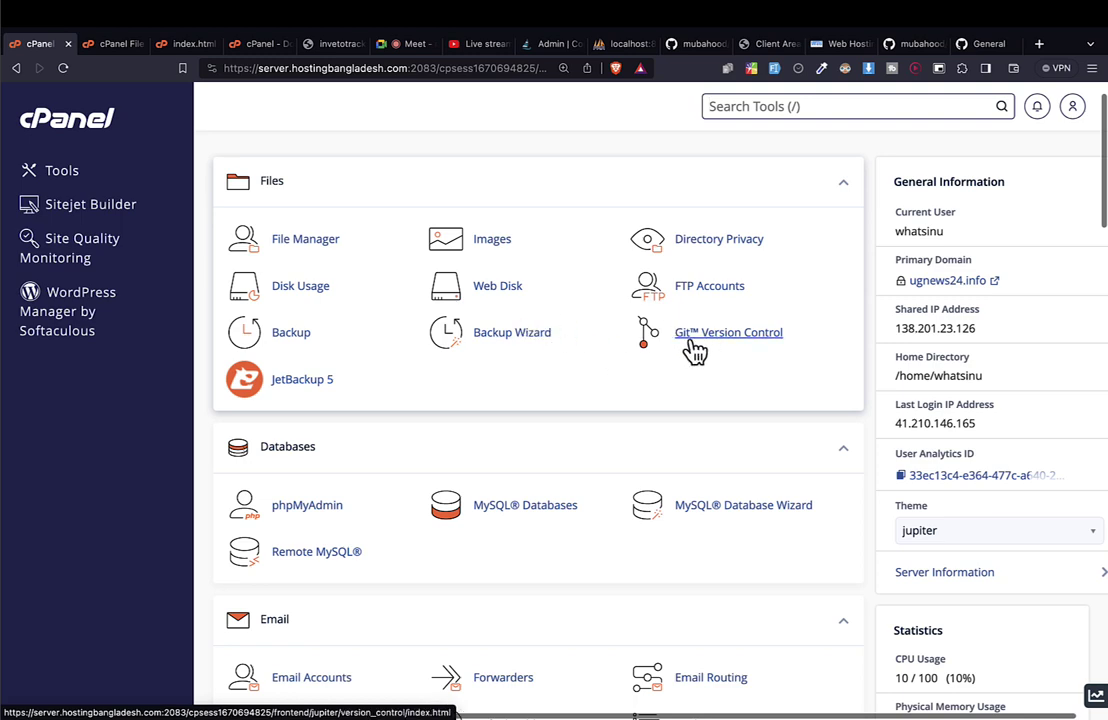
{"action": "left_click", "coordinate": [690, 340]}
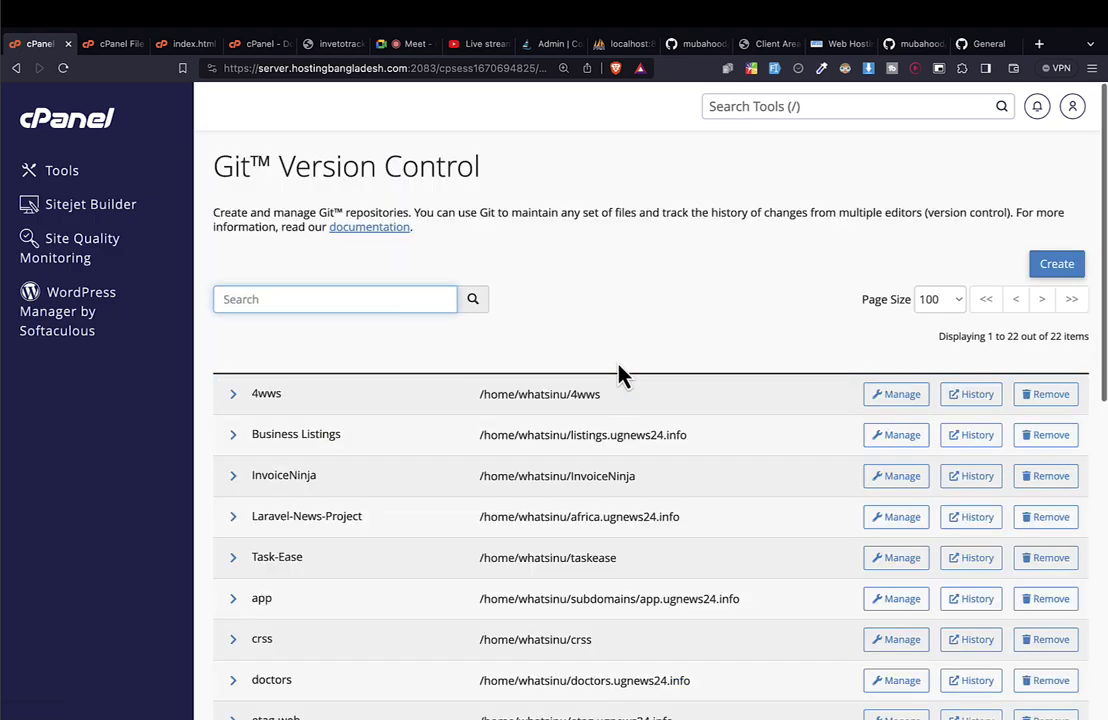
{"action": "scroll", "coordinate": [618, 371], "scroll_direction": "down", "scroll_amount": 6}
{"action": "scroll", "coordinate": [618, 373], "scroll_direction": "up", "scroll_amount": 10}
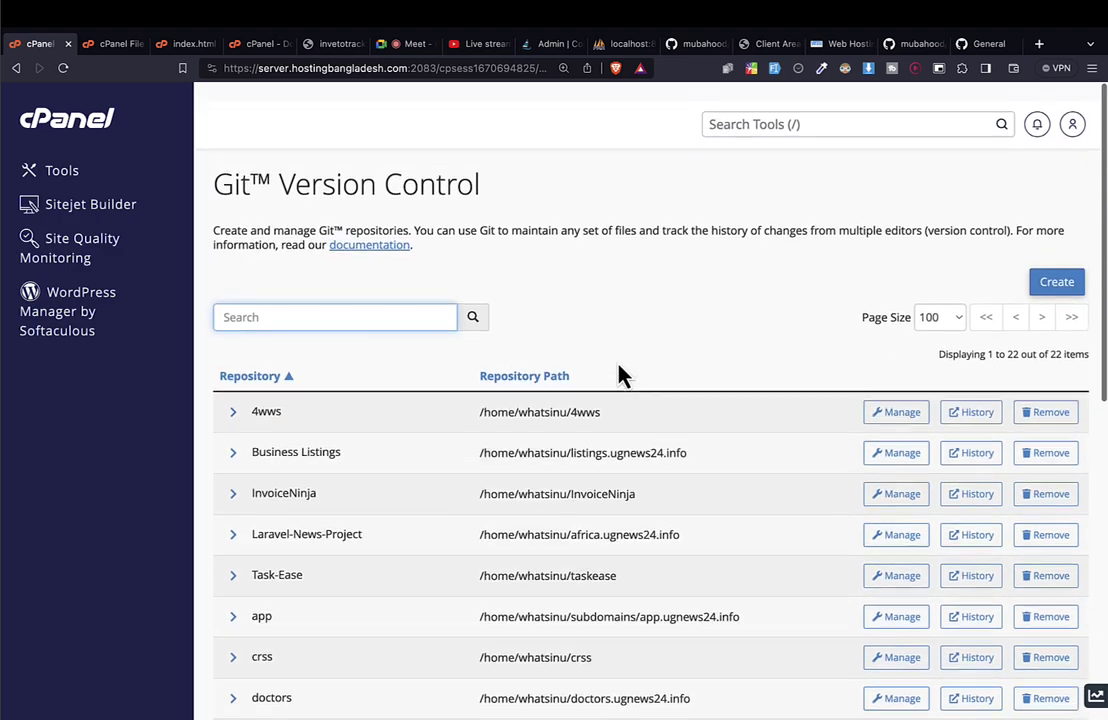
{"action": "scroll", "coordinate": [618, 373], "scroll_direction": "down", "scroll_amount": 3}
{"action": "scroll", "coordinate": [618, 371], "scroll_direction": "up", "scroll_amount": 3}
{"action": "scroll", "coordinate": [618, 371], "scroll_direction": "down", "scroll_amount": 8}
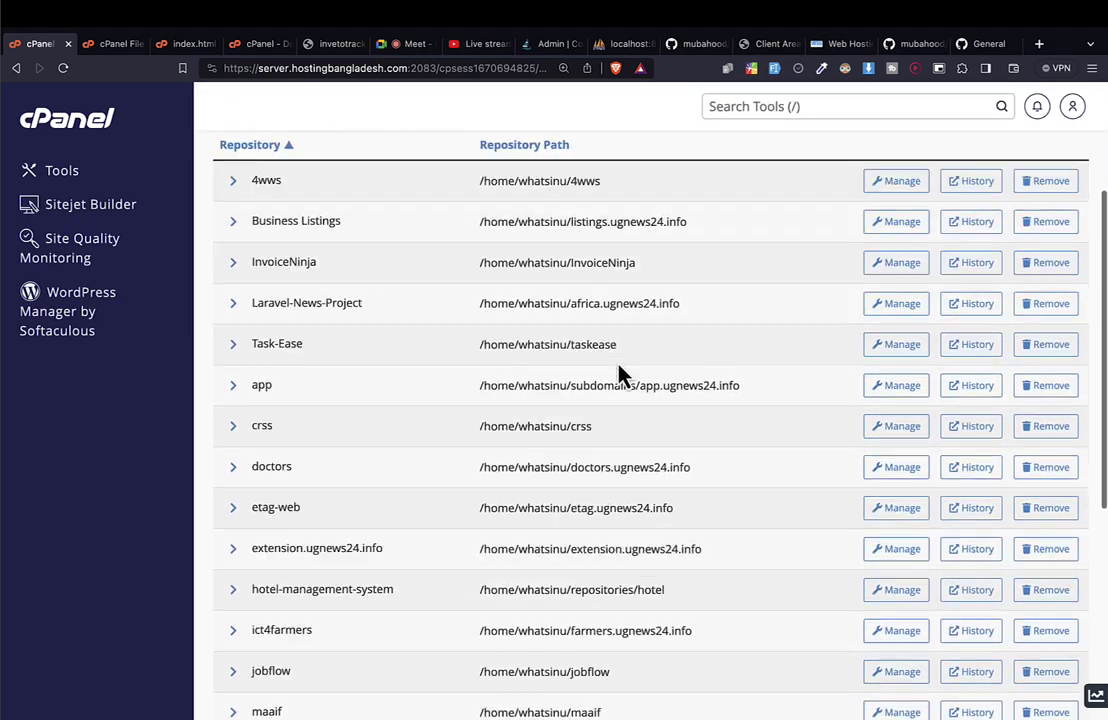
{"action": "scroll", "coordinate": [618, 372], "scroll_direction": "up", "scroll_amount": 8}
{"action": "scroll", "coordinate": [618, 372], "scroll_direction": "down", "scroll_amount": 3}
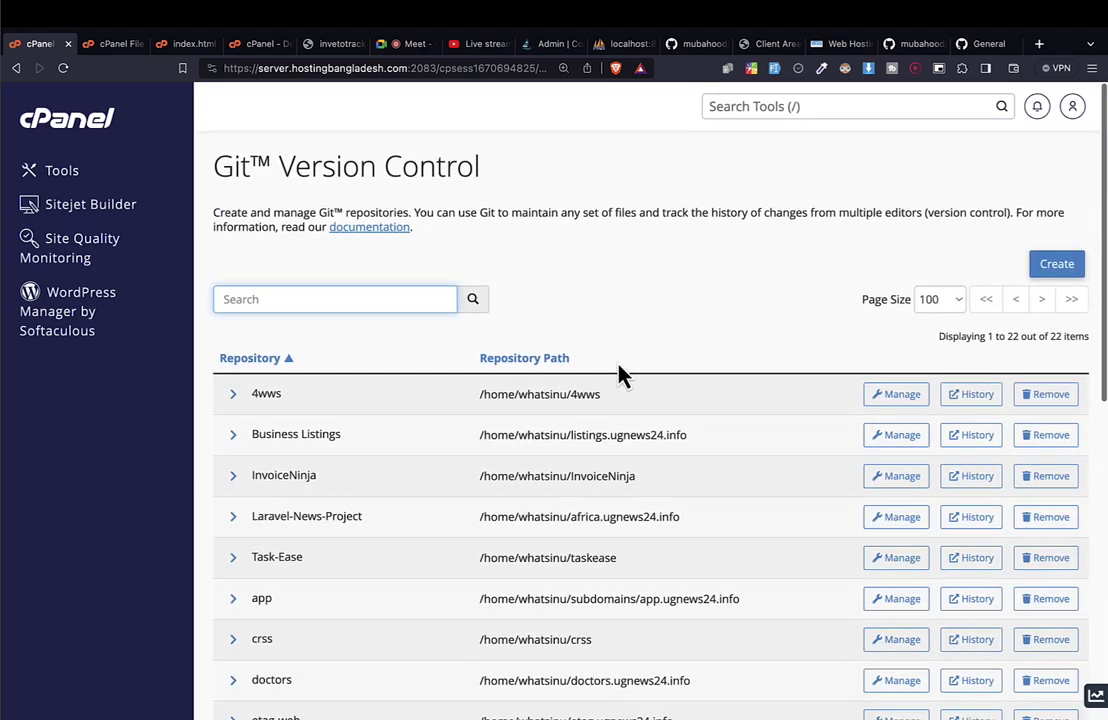
{"action": "scroll", "coordinate": [618, 372], "scroll_direction": "up", "scroll_amount": 3}
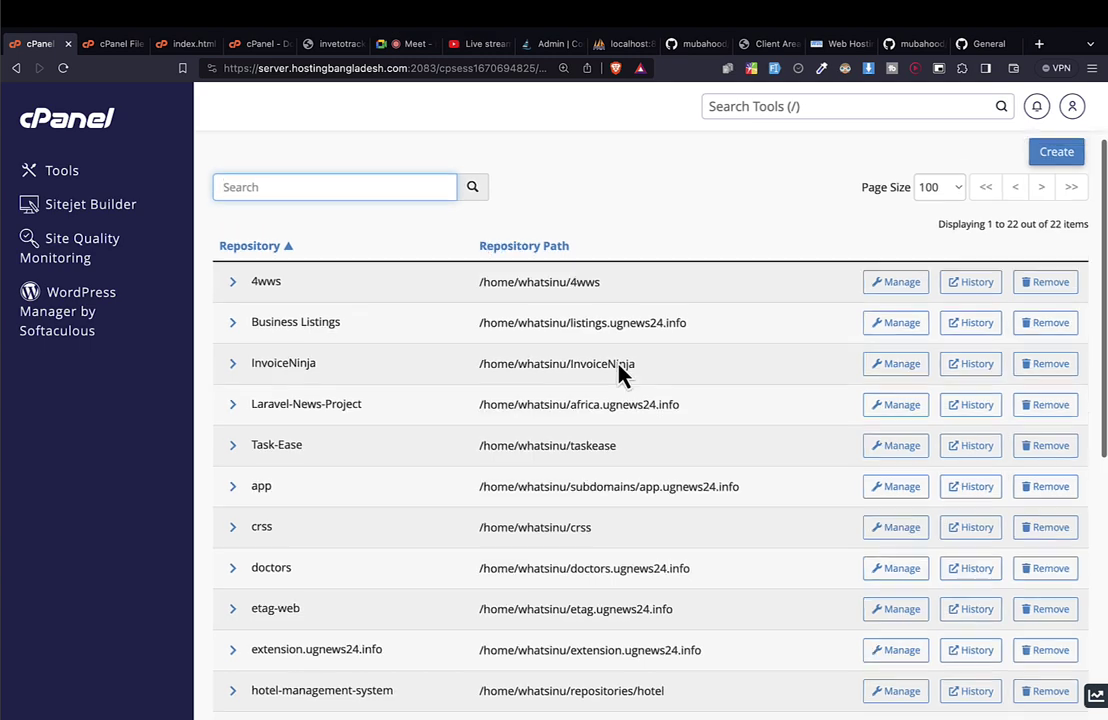
Open the Create repository form in Git Version Control with the page zoomed in.
{"action": "left_click", "coordinate": [1055, 266]}
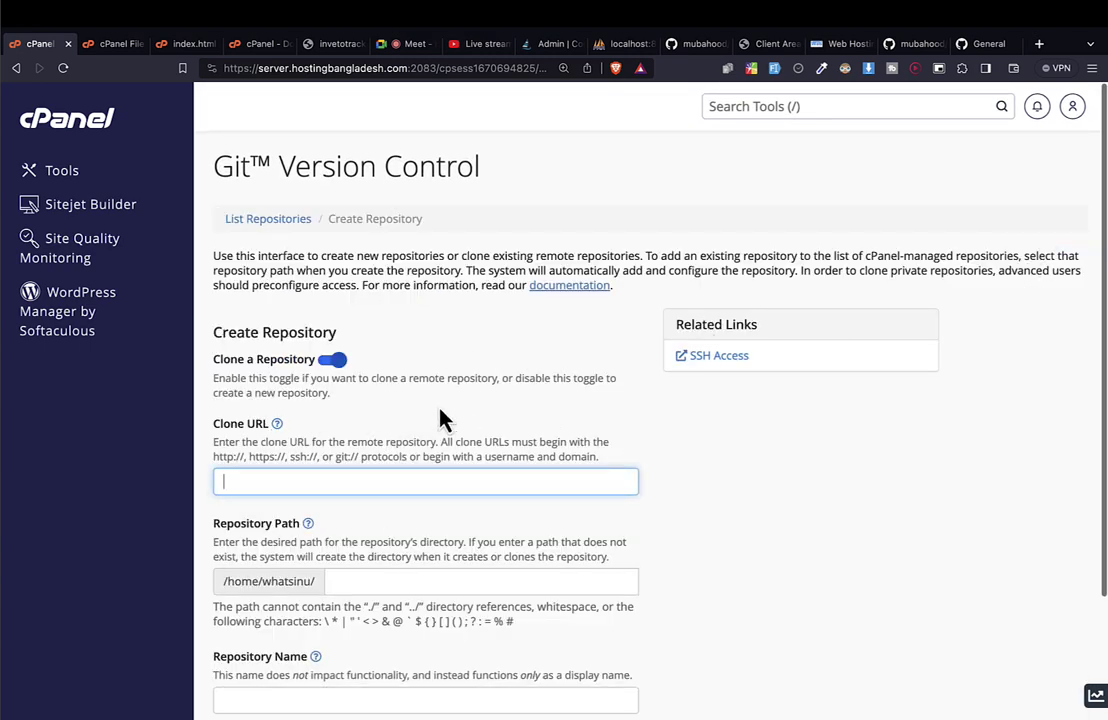
{"action": "scroll", "coordinate": [401, 428], "scroll_direction": "down", "scroll_amount": 3}
{"action": "key", "text": "ctrl+plus"}
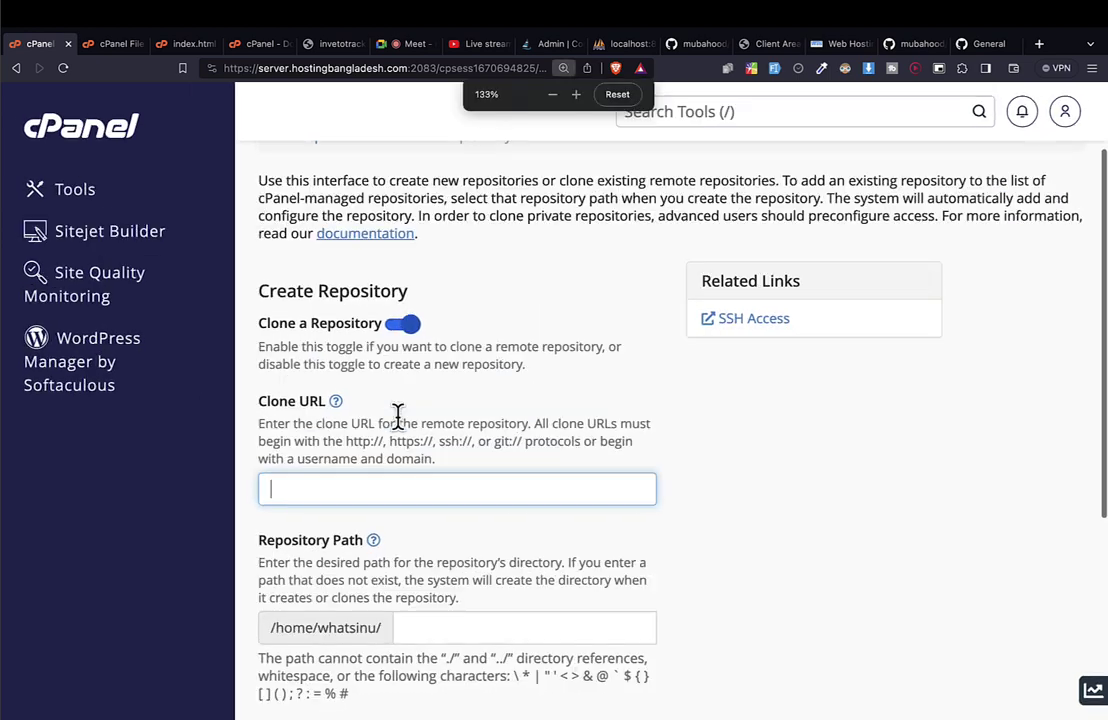
{"action": "scroll", "coordinate": [398, 415], "scroll_direction": "down", "scroll_amount": 2}
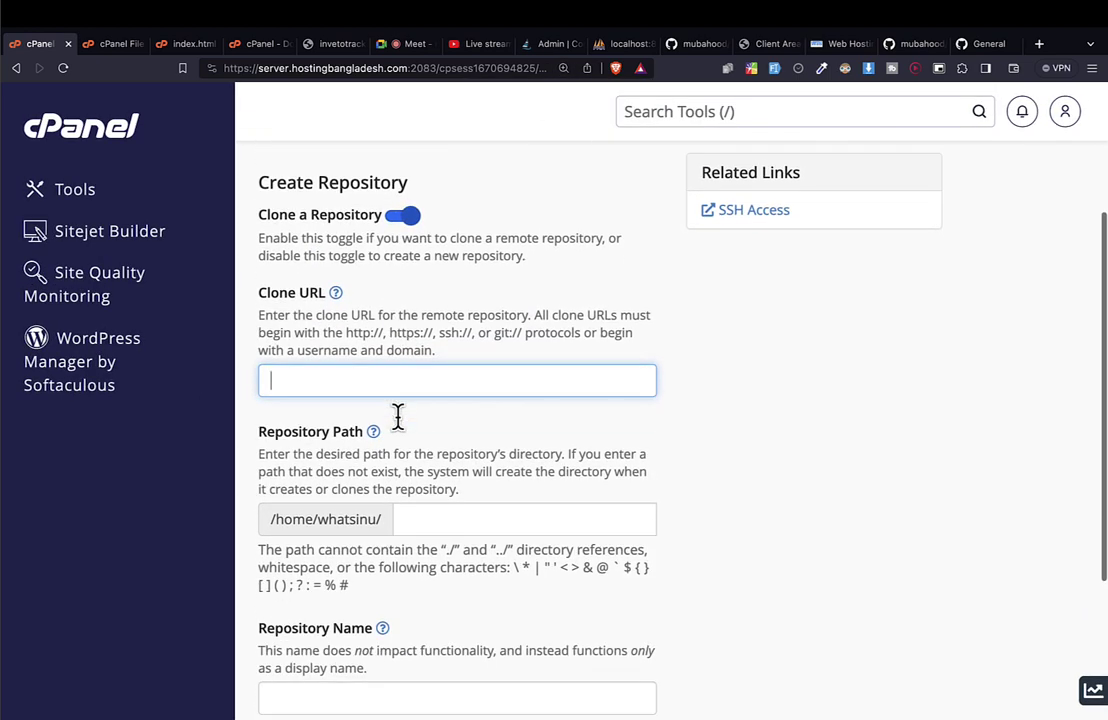
{"action": "left_click", "coordinate": [120, 145]}
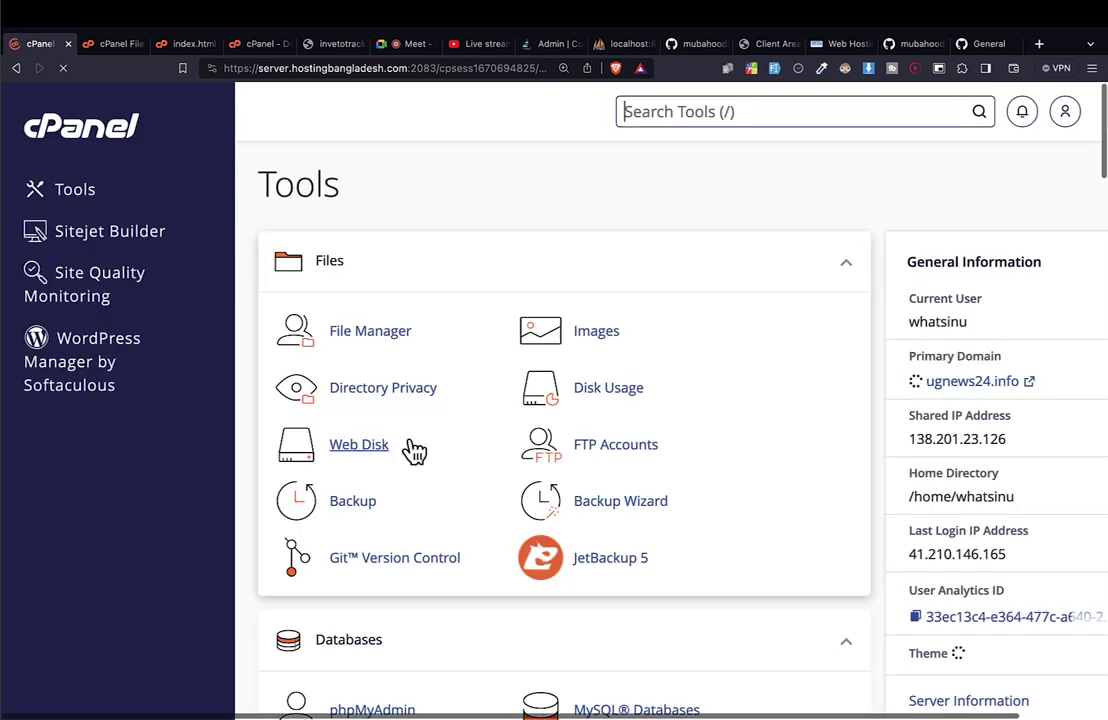
{"action": "scroll", "coordinate": [410, 448], "scroll_direction": "down", "scroll_amount": 5}
{"action": "left_click", "coordinate": [413, 320]}
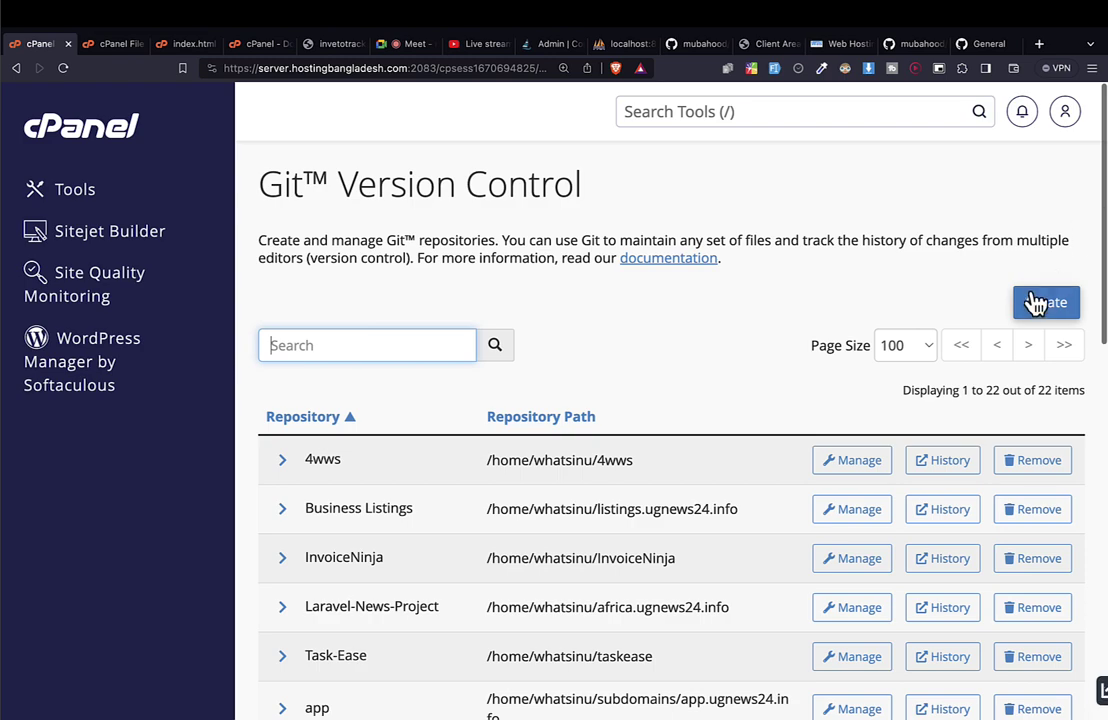
{"action": "left_click", "coordinate": [1036, 302]}
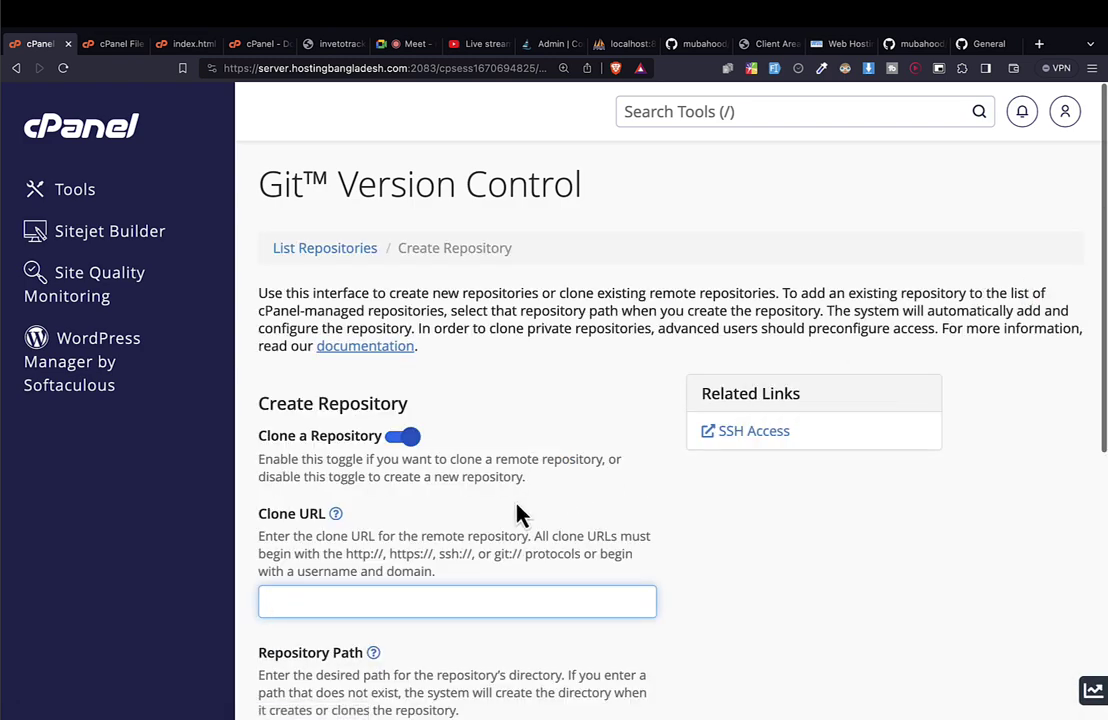
{"action": "scroll", "coordinate": [517, 514], "scroll_direction": "down", "scroll_amount": 3}
{"action": "scroll", "coordinate": [519, 514], "scroll_direction": "down", "scroll_amount": 1}
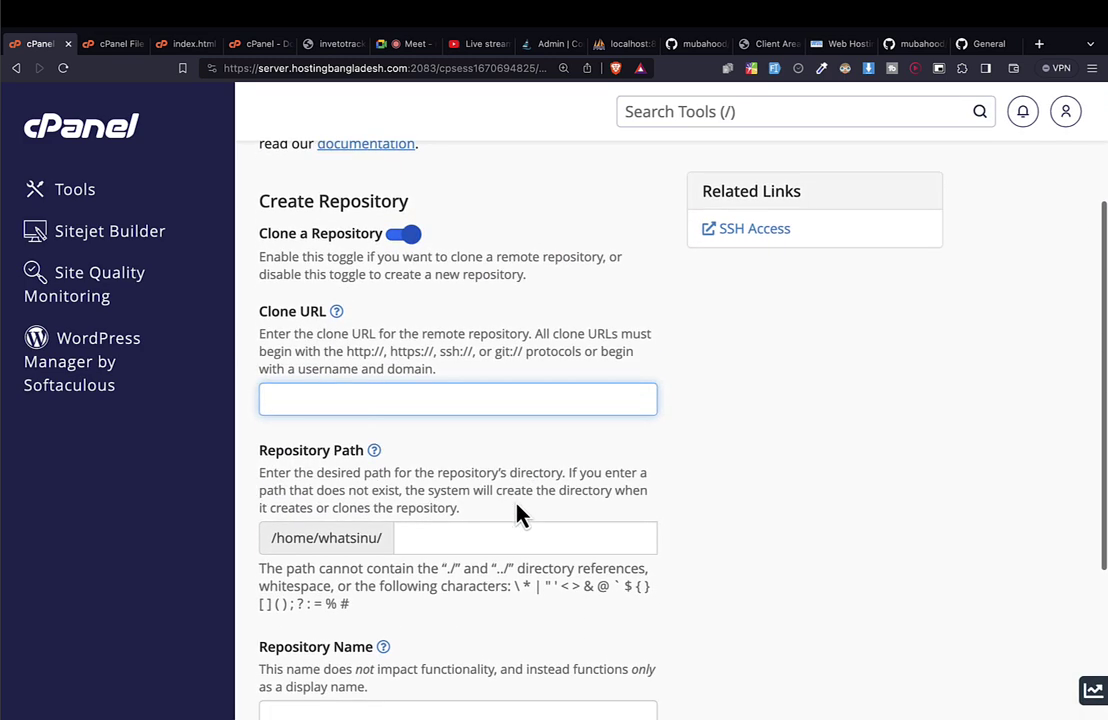
Paste the inveto-track-web GitHub clone URL into the Clone URL field.
{"action": "key", "text": "super+v"}
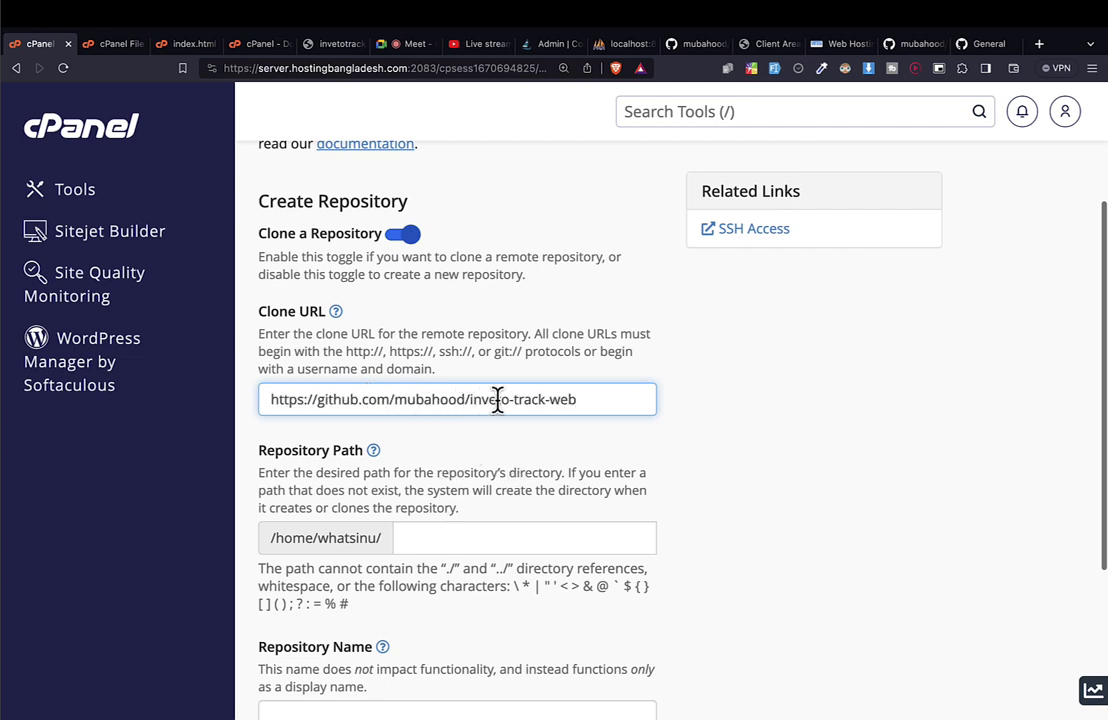
{"action": "left_click_drag", "start_coordinate": [598, 398], "coordinate": [281, 399]}
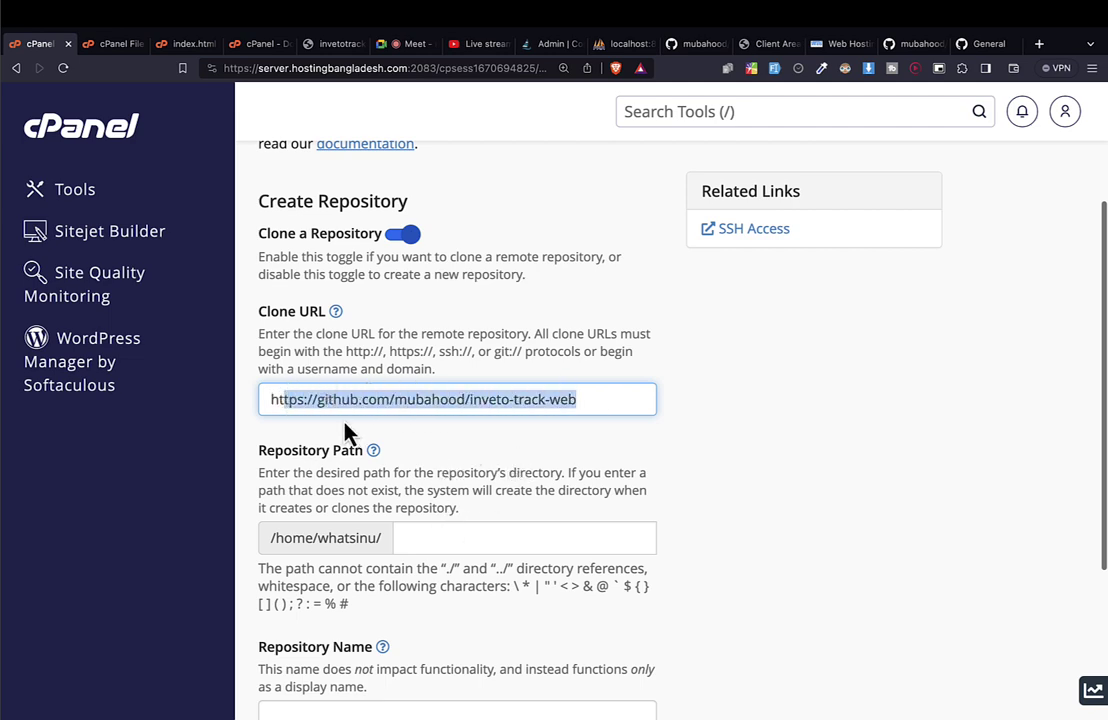
{"action": "scroll", "coordinate": [371, 463], "scroll_direction": "down", "scroll_amount": 3}
Set Repository Path to invetotrack.ugnews24.info instead of public_html.
{"action": "left_click", "coordinate": [430, 364]}
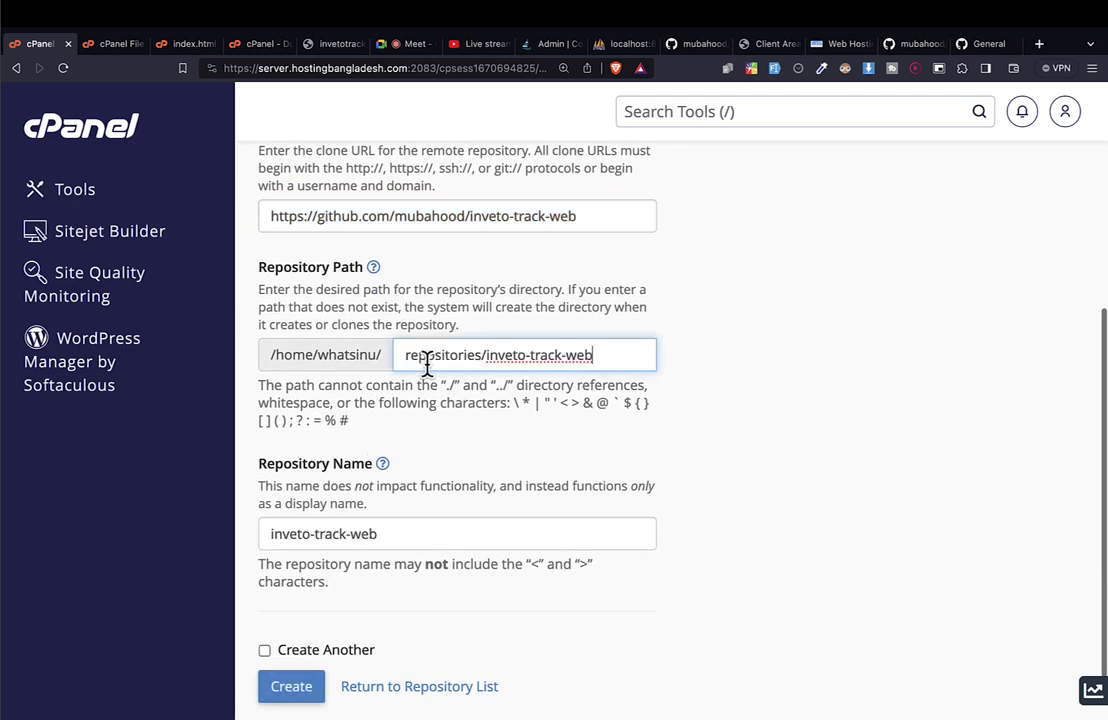
{"action": "left_click_drag", "start_coordinate": [408, 355], "coordinate": [617, 364]}
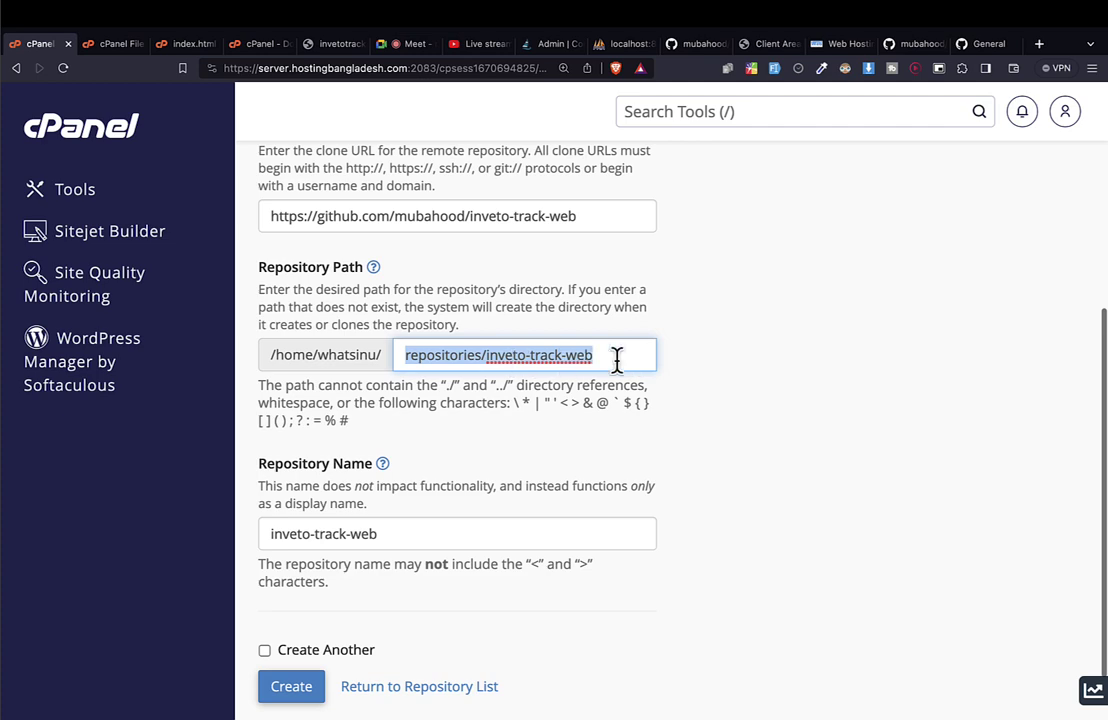
{"action": "key", "text": "BackSpace"}
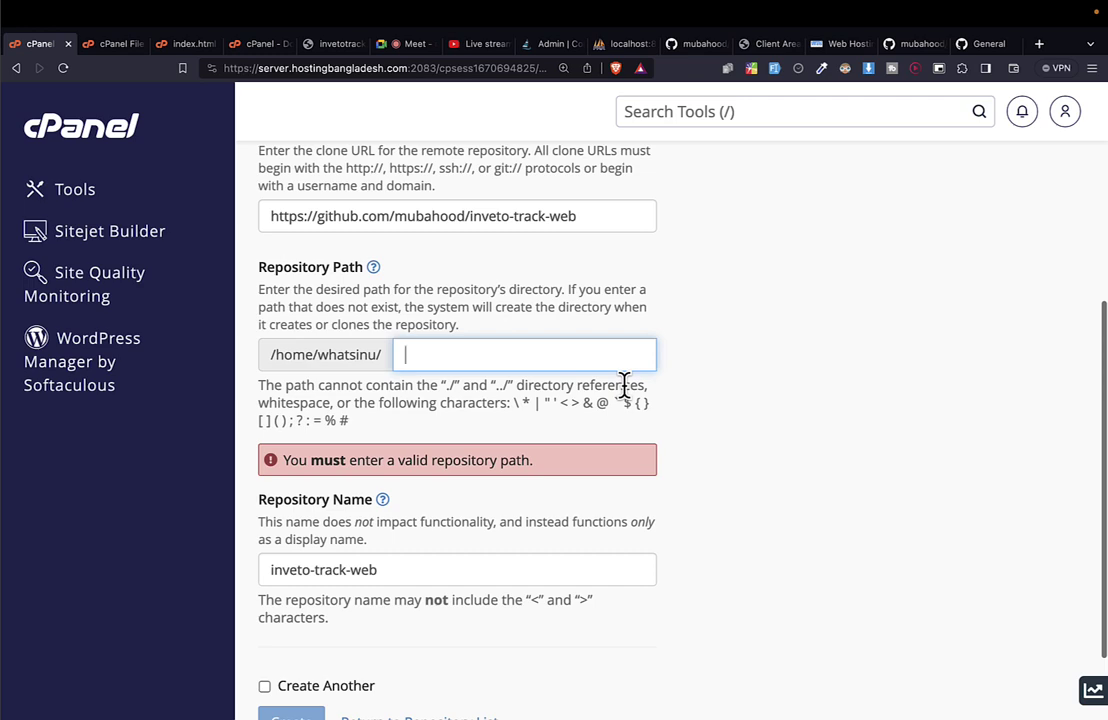
{"action": "type", "text": "pub"}
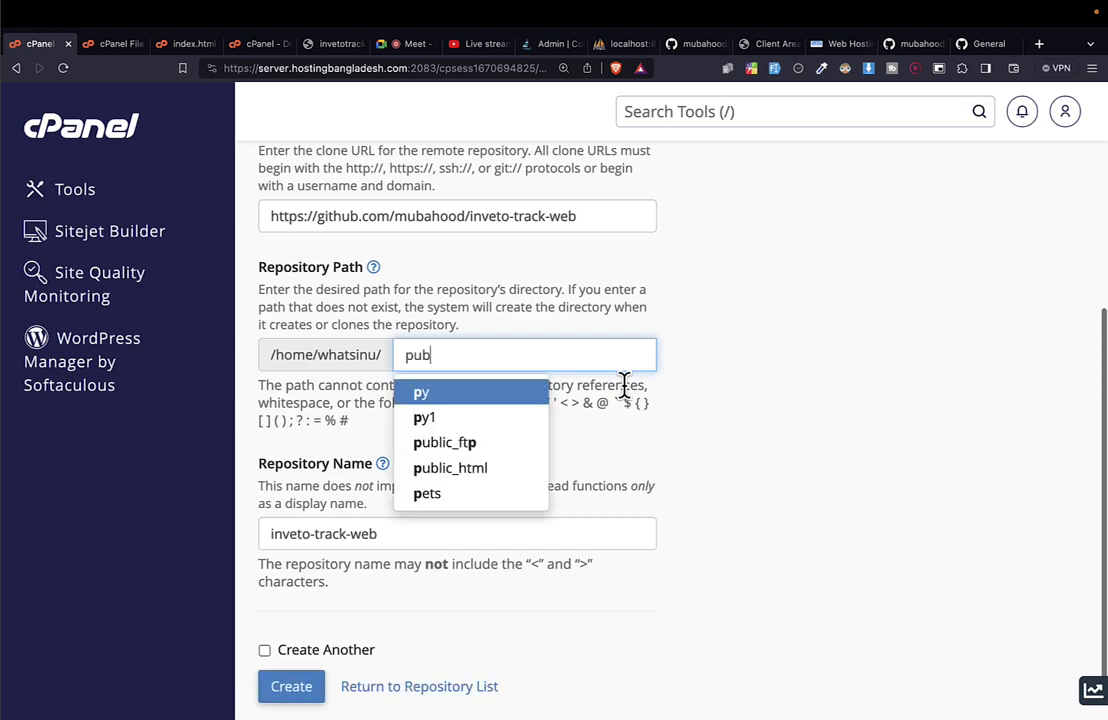
{"action": "left_click", "coordinate": [495, 422]}
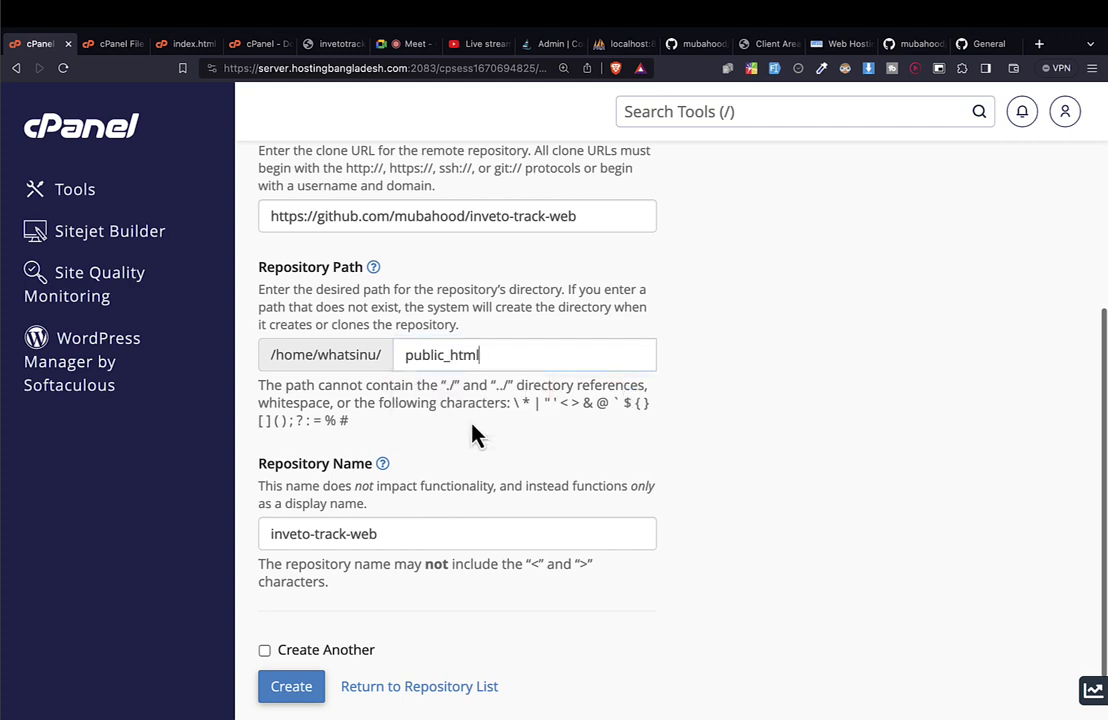
{"action": "double_click", "coordinate": [428, 360]}
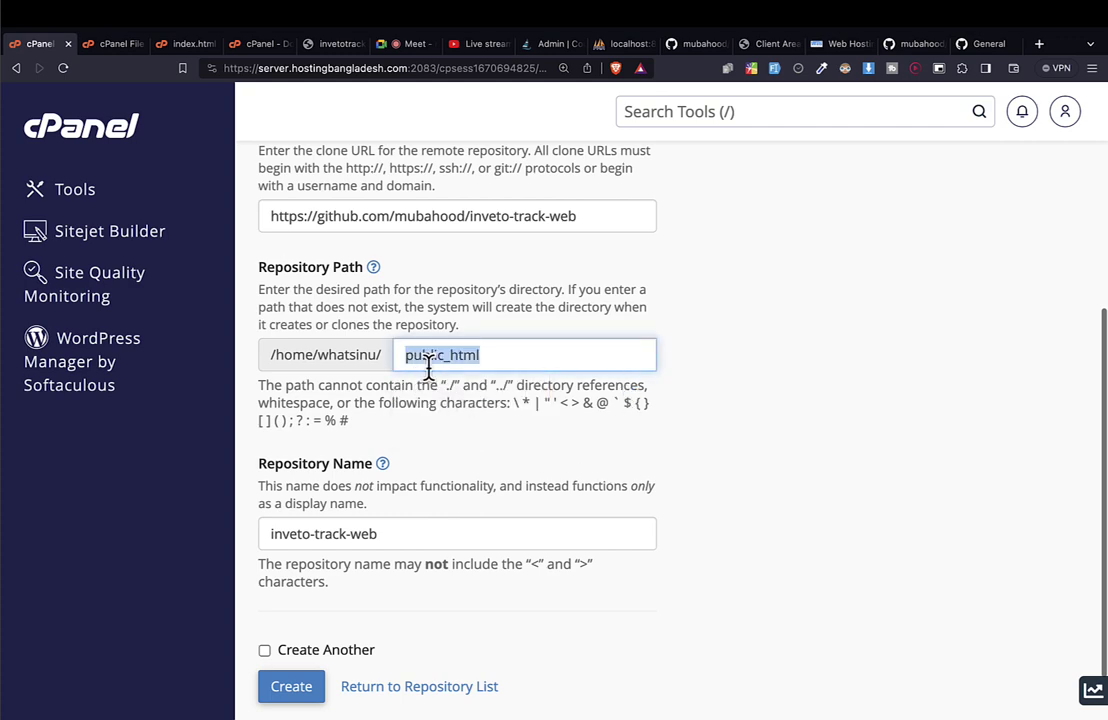
{"action": "key", "text": "BackSpace"}
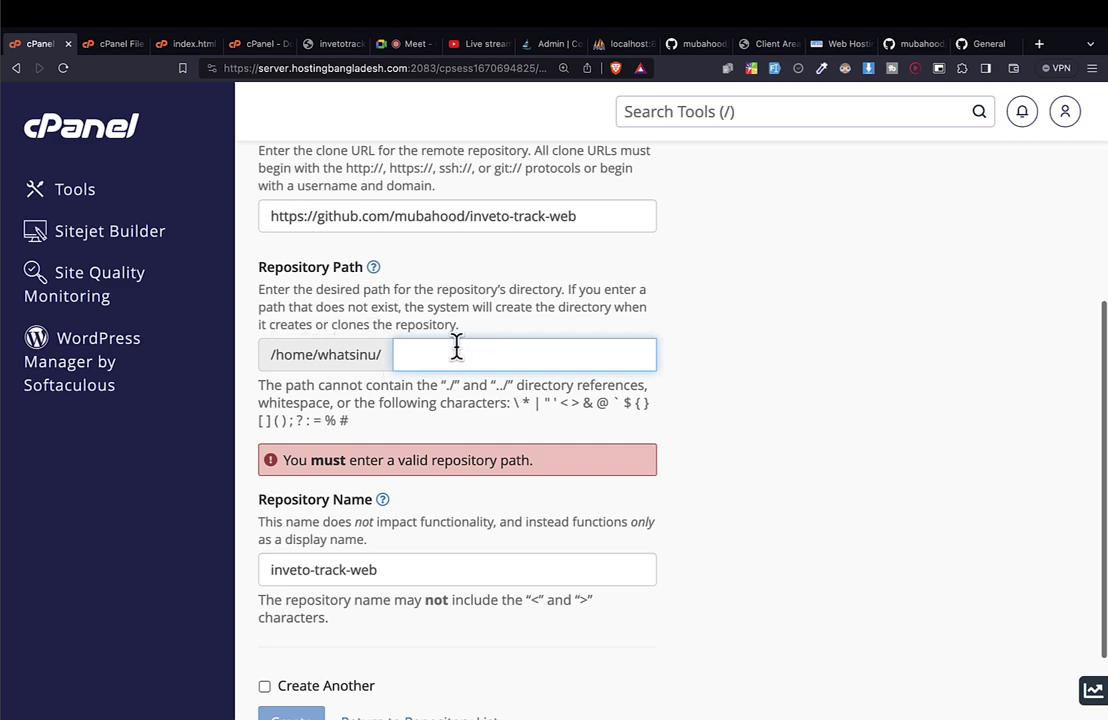
{"action": "key", "text": "ctrl+Tab"}
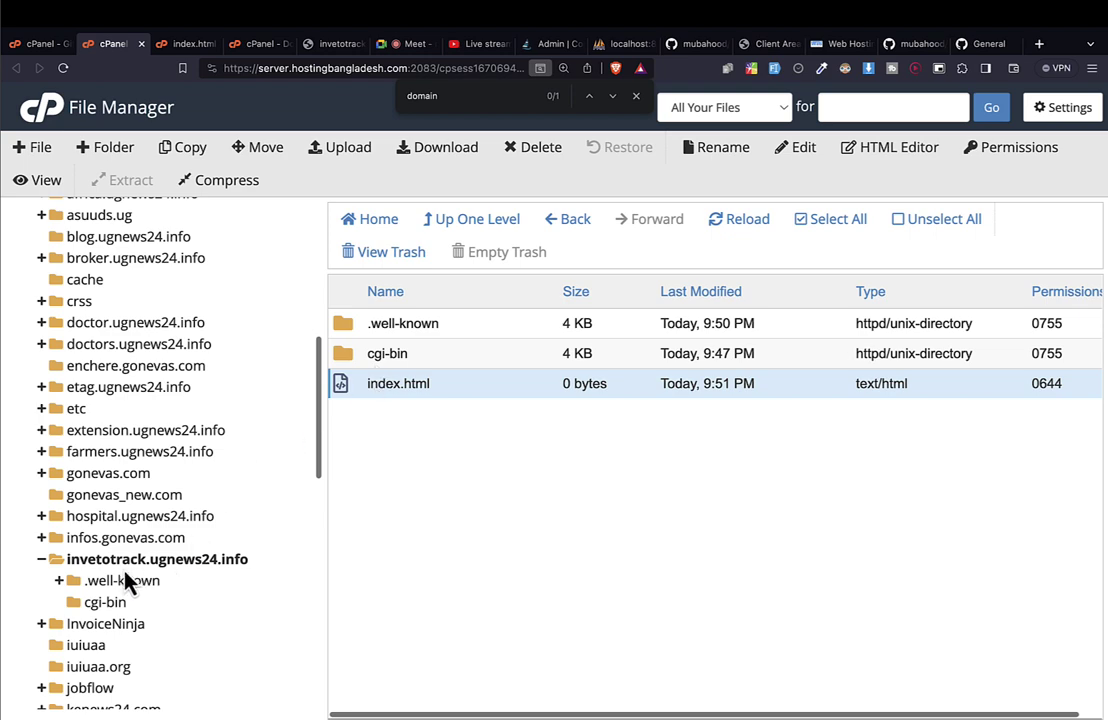
{"action": "left_click", "coordinate": [176, 561]}
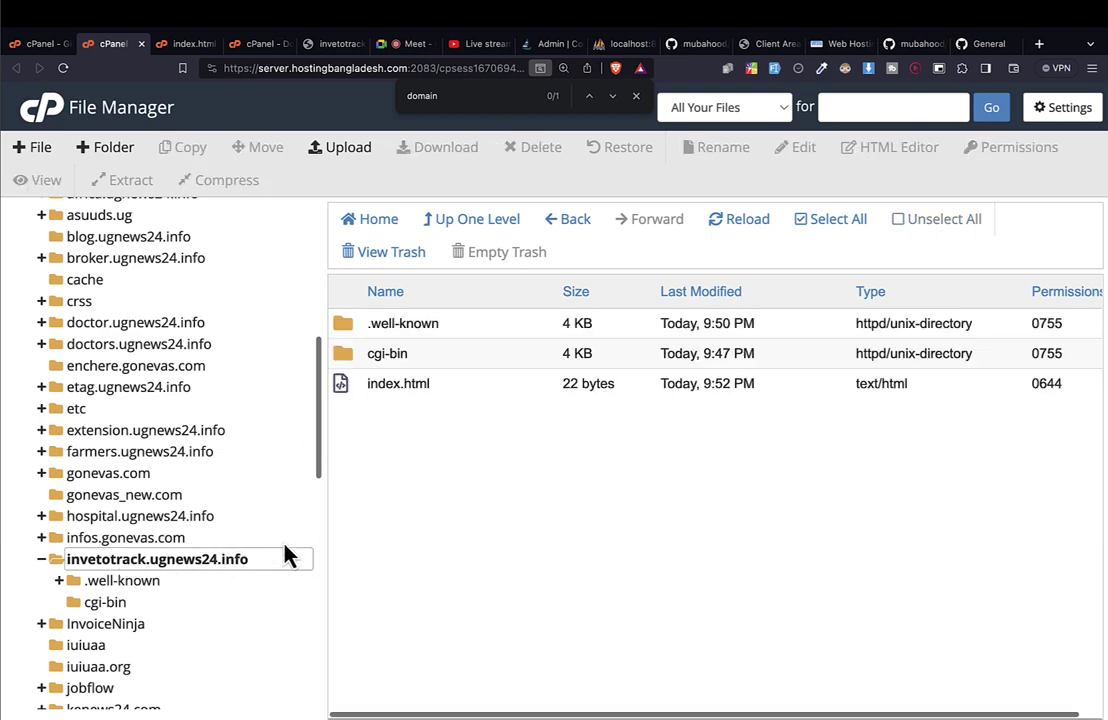
{"action": "left_click", "coordinate": [38, 43]}
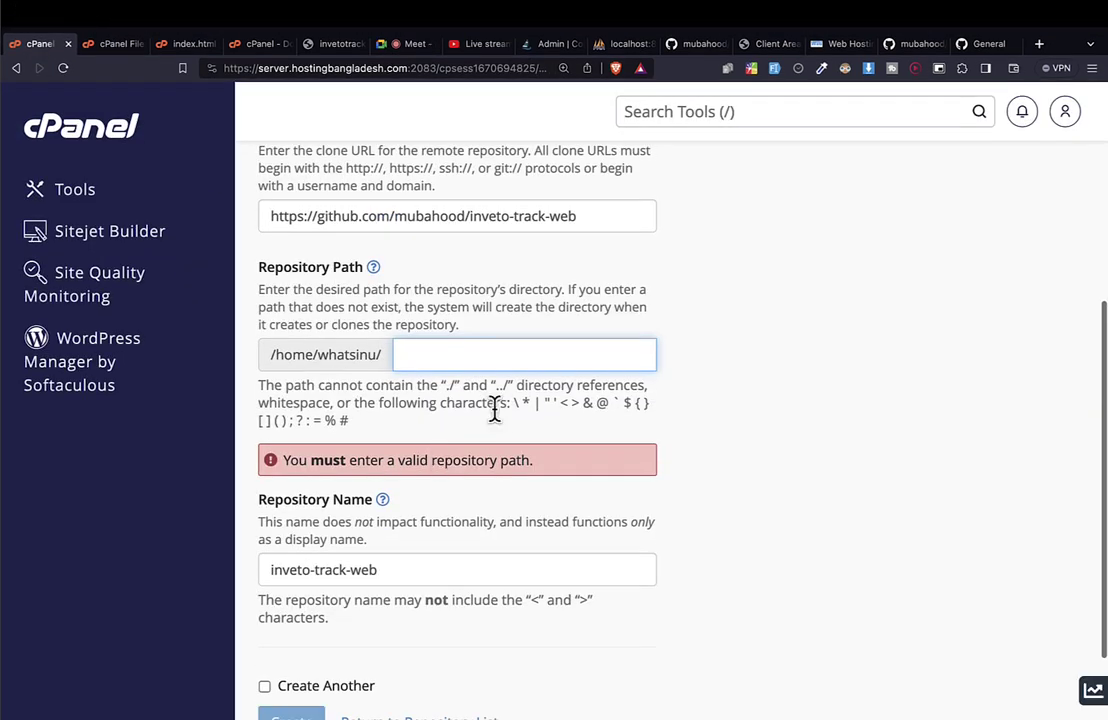
{"action": "type", "text": "innve"}
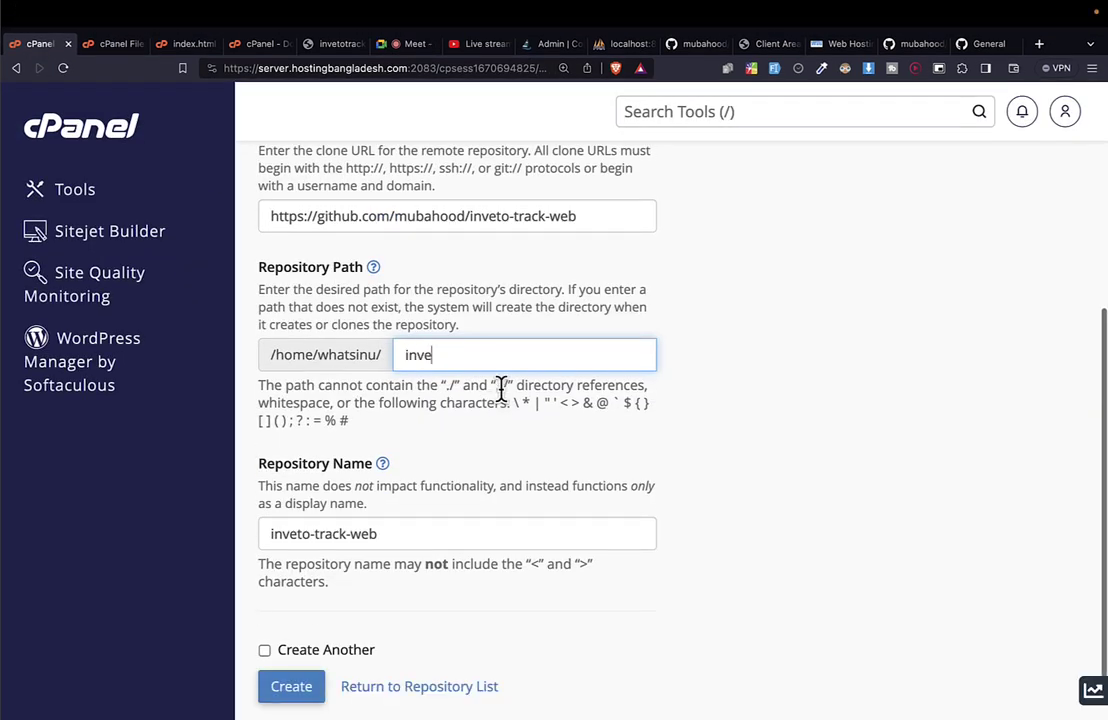
{"action": "left_click", "coordinate": [505, 395]}
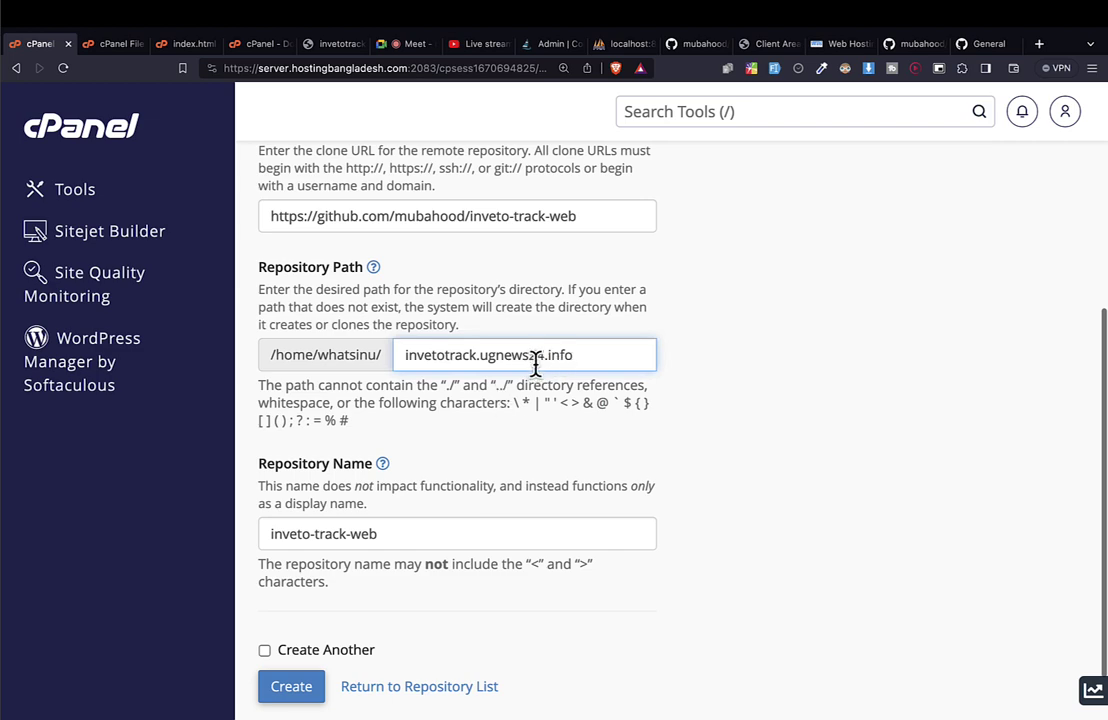
Review the path and keep the Repository Name as inveto-track-web.
{"action": "left_click_drag", "start_coordinate": [422, 357], "coordinate": [612, 355]}
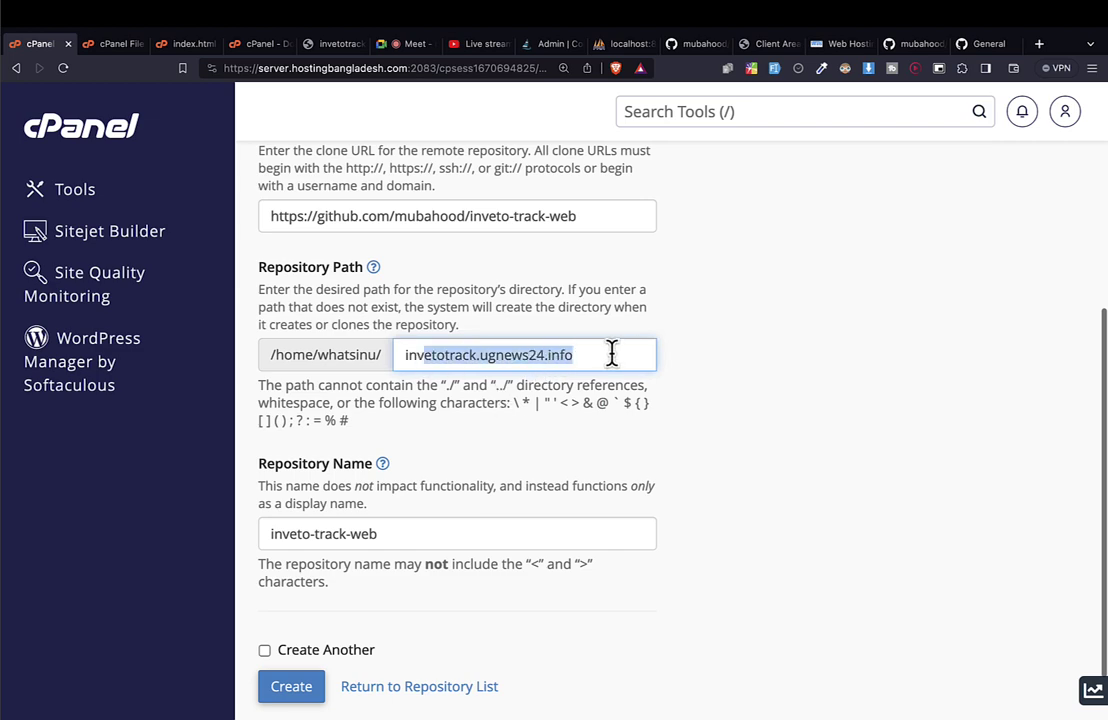
{"action": "scroll", "coordinate": [497, 480], "scroll_direction": "down", "scroll_amount": 2}
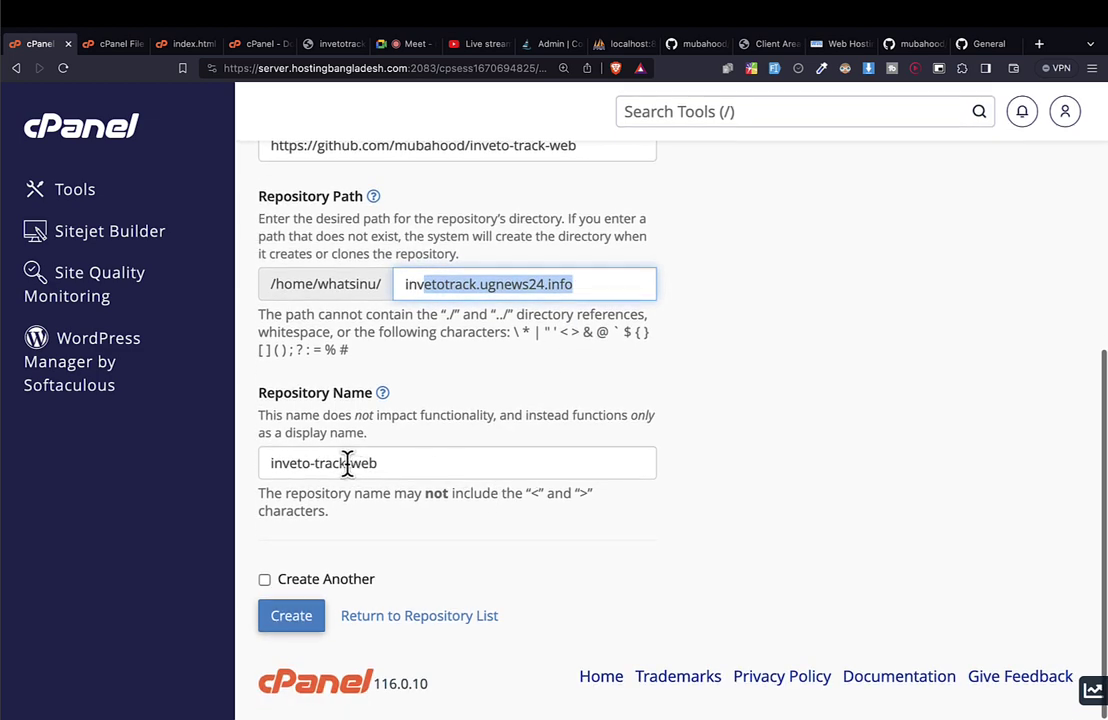
{"action": "left_click_drag", "start_coordinate": [431, 284], "coordinate": [634, 281]}
{"action": "left_click_drag", "start_coordinate": [283, 463], "coordinate": [438, 462]}
{"action": "left_click", "coordinate": [425, 460]}
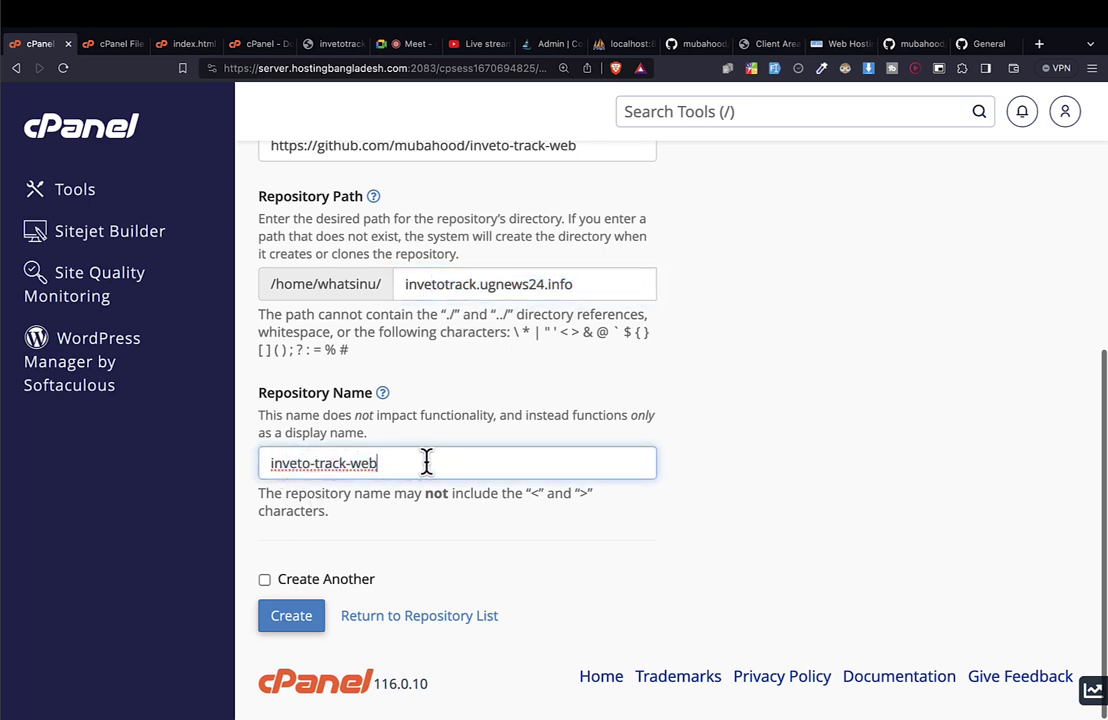
{"action": "left_click_drag", "start_coordinate": [287, 463], "coordinate": [269, 463]}
{"action": "left_click_drag", "start_coordinate": [433, 457], "coordinate": [440, 457]}
{"action": "left_click", "coordinate": [321, 460]}
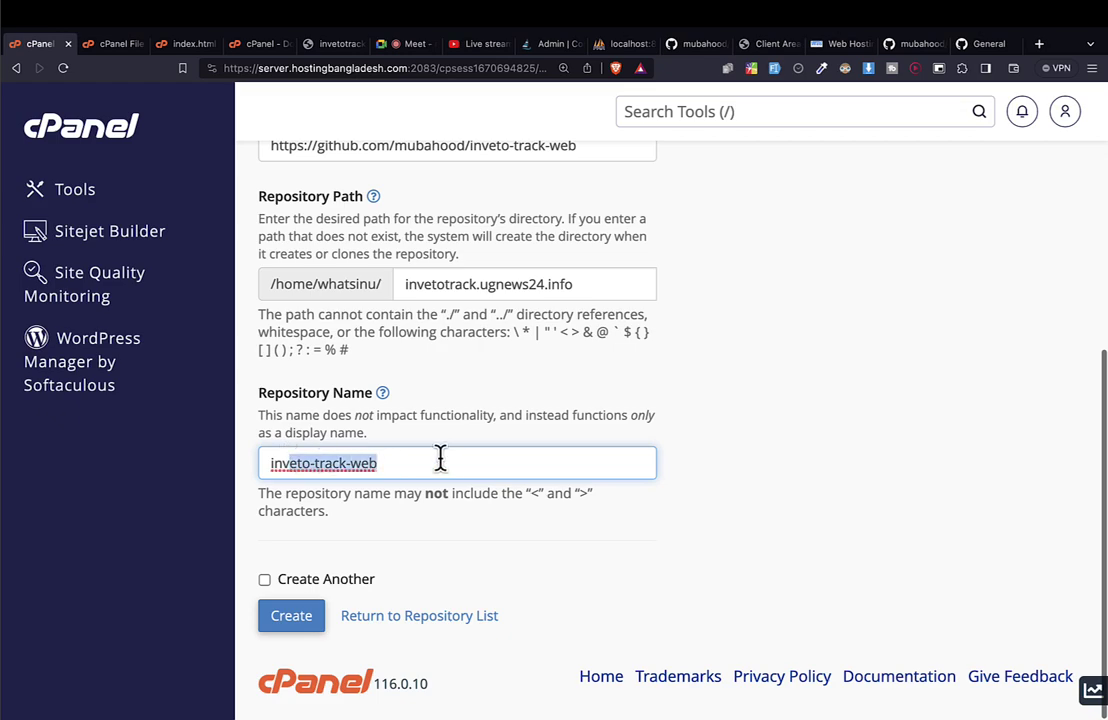
{"action": "left_click", "coordinate": [430, 462]}
{"action": "scroll", "coordinate": [430, 462], "scroll_direction": "up", "scroll_amount": 3}
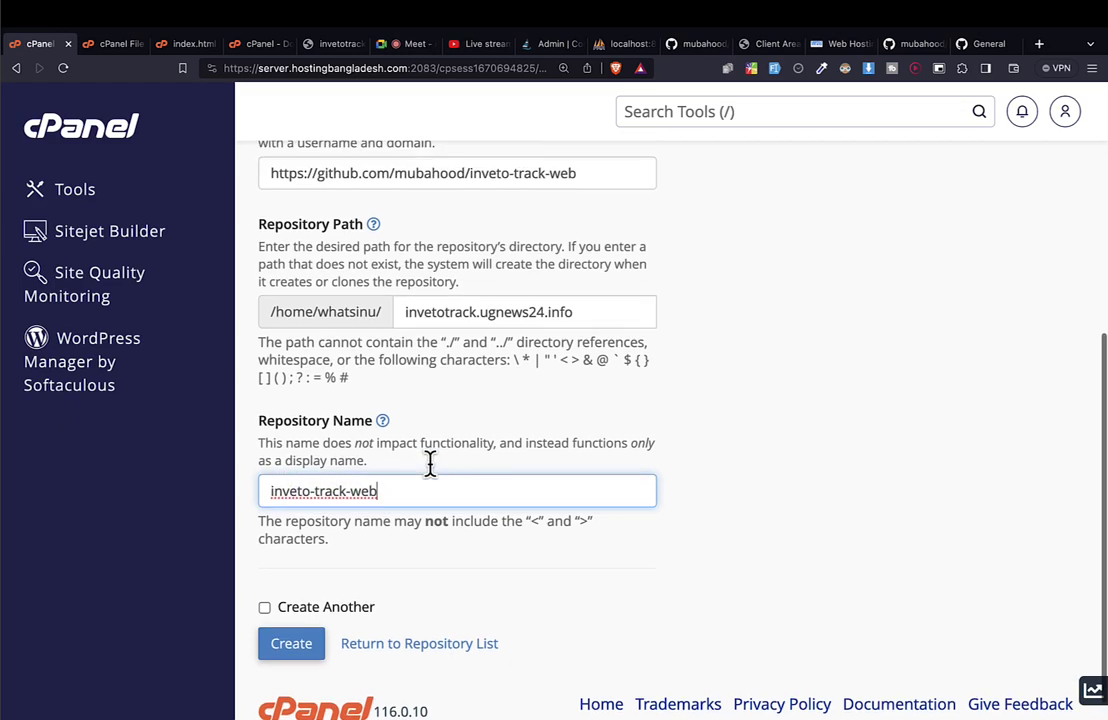
{"action": "scroll", "coordinate": [430, 462], "scroll_direction": "up", "scroll_amount": 4}
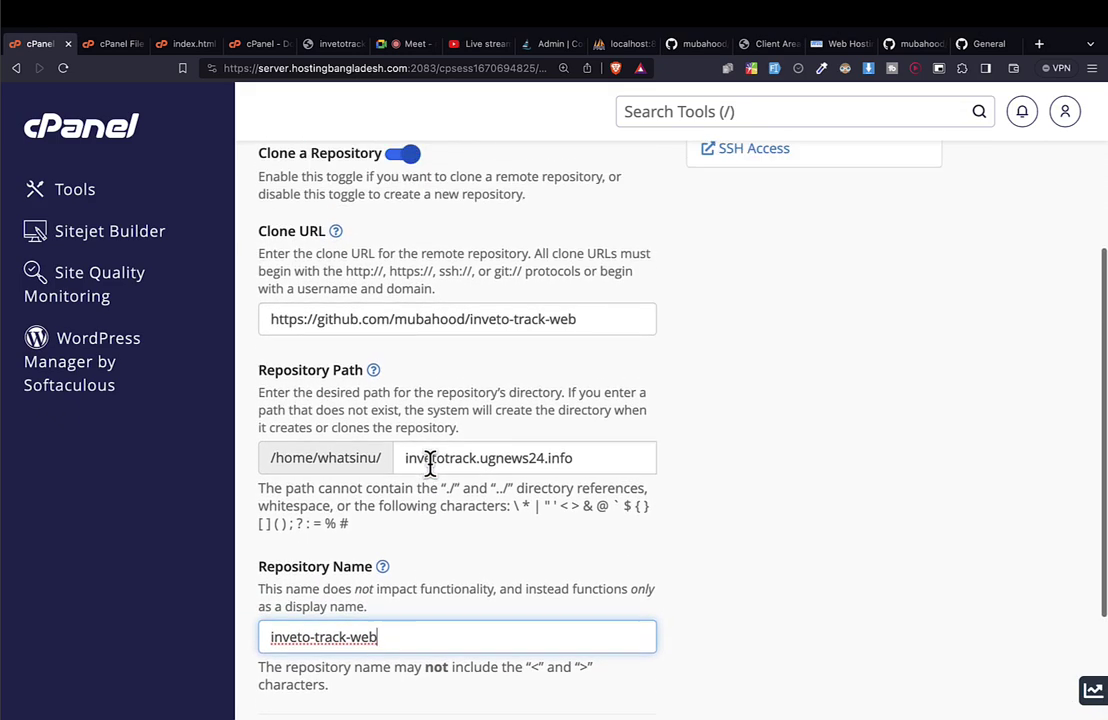
{"action": "scroll", "coordinate": [432, 476], "scroll_direction": "down", "scroll_amount": 6}
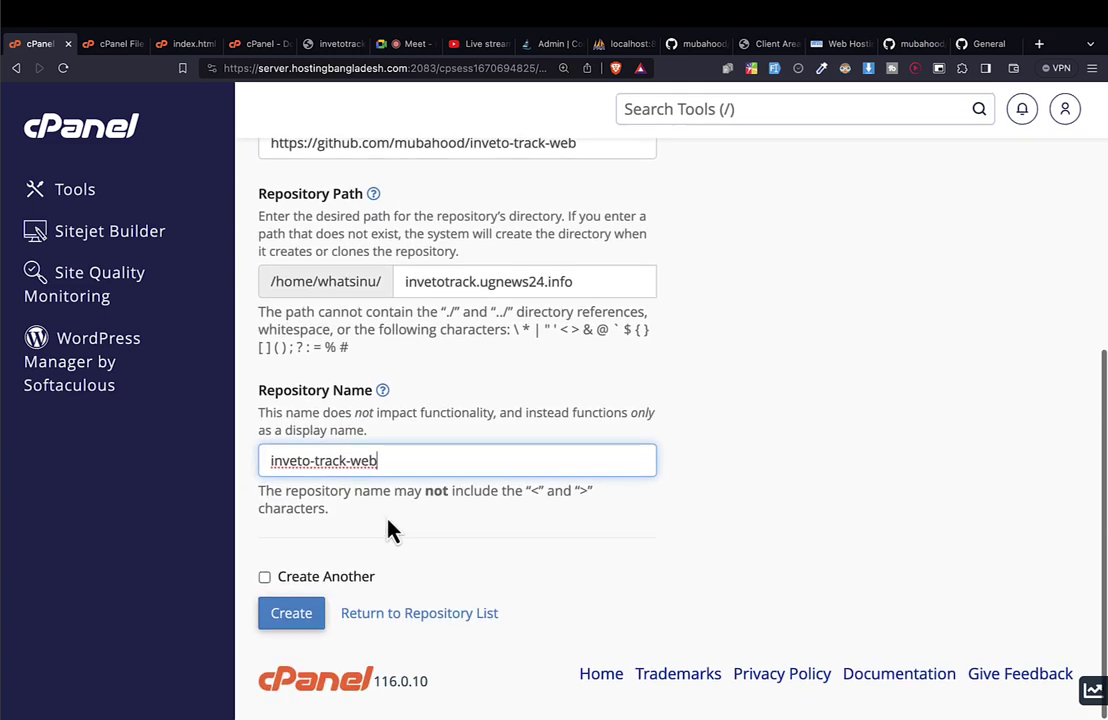
Submit the clone and read the error that invetotrack.ugnews24.info already contains files.
{"action": "left_click", "coordinate": [299, 630]}
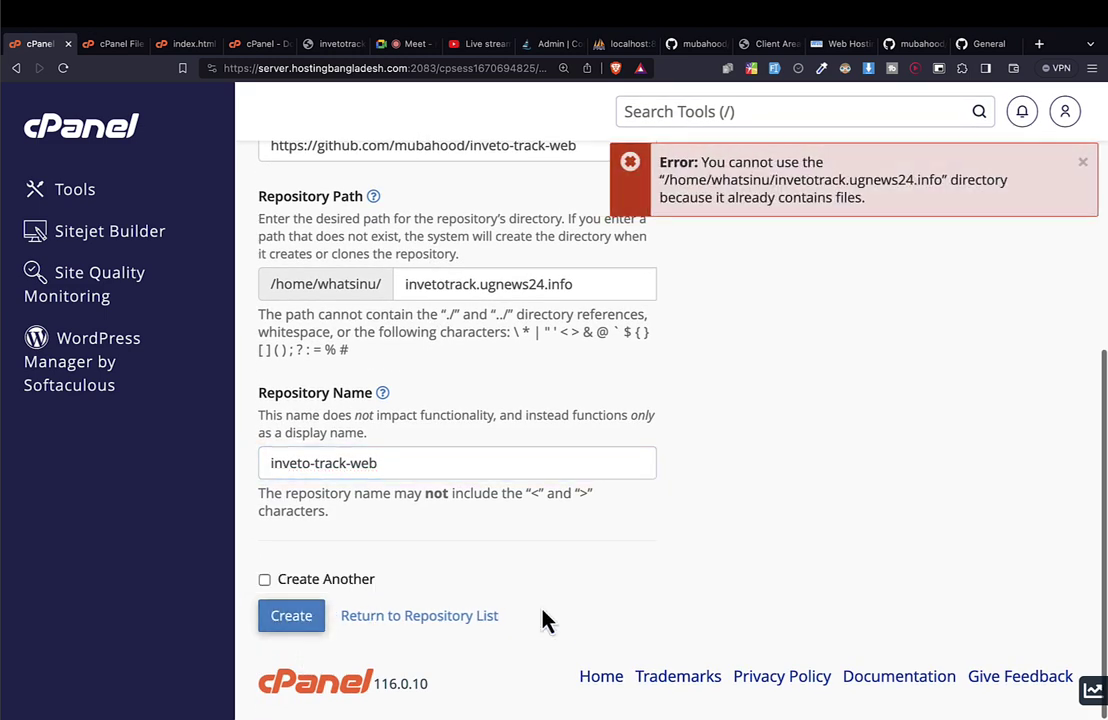
{"action": "scroll", "coordinate": [545, 620], "scroll_direction": "up", "scroll_amount": 2}
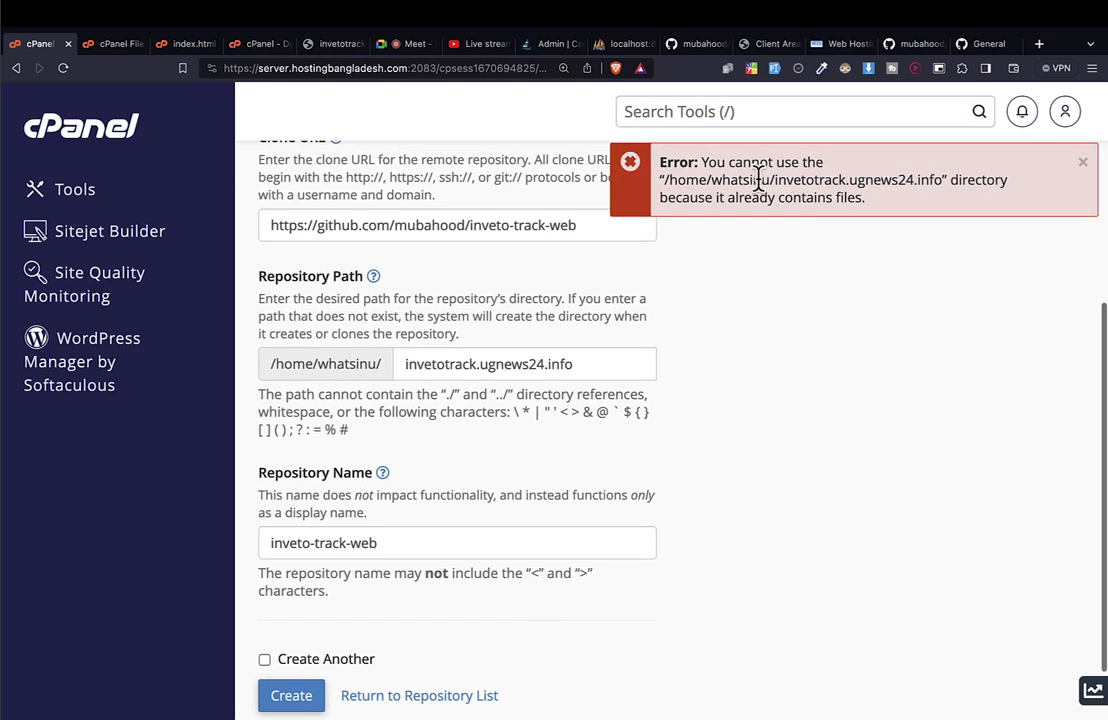
{"action": "left_click_drag", "start_coordinate": [721, 180], "coordinate": [804, 180]}
{"action": "double_click", "coordinate": [820, 183]}
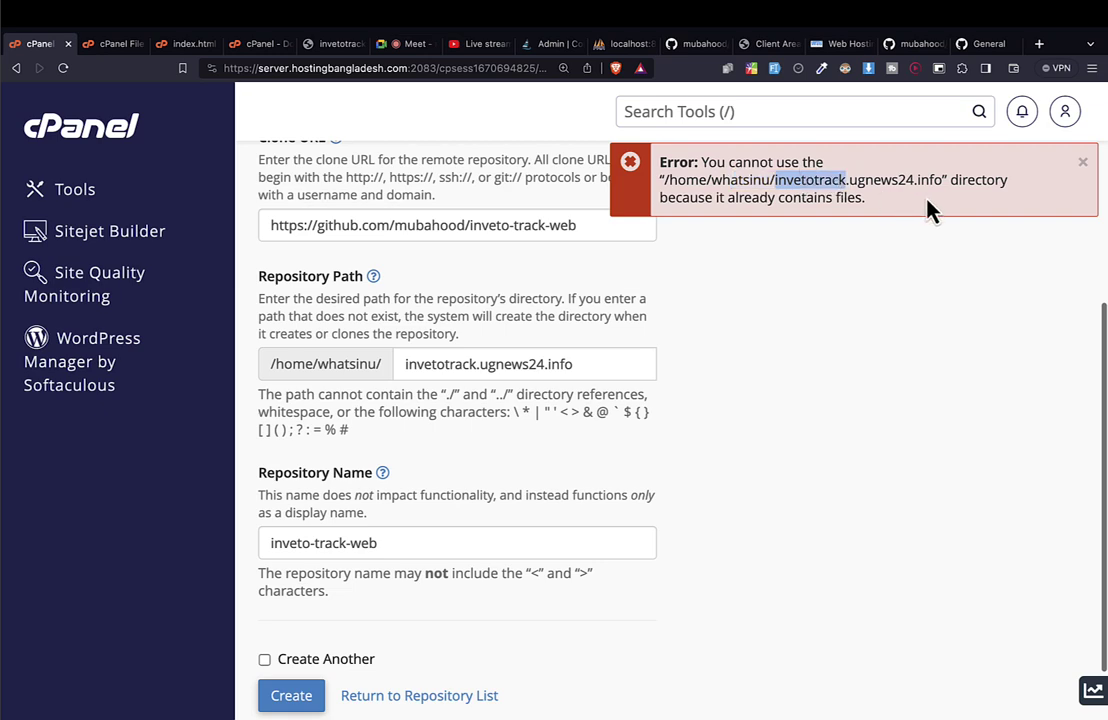
{"action": "left_click_drag", "start_coordinate": [935, 180], "coordinate": [864, 180]}
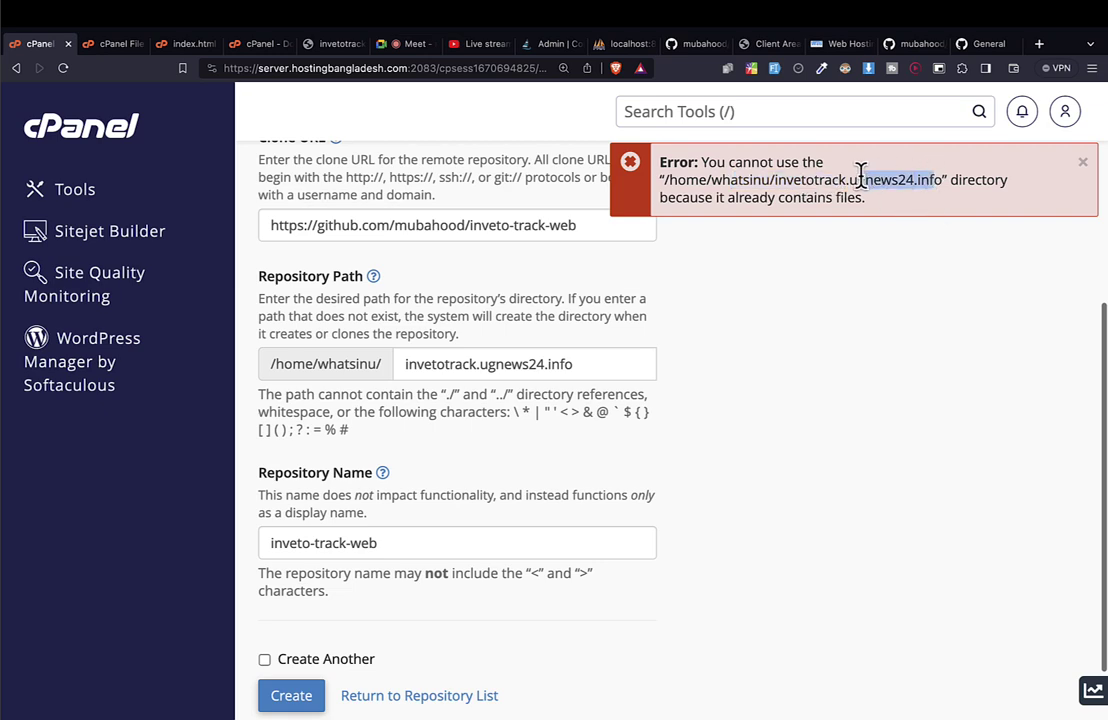
{"action": "left_click", "coordinate": [455, 540]}
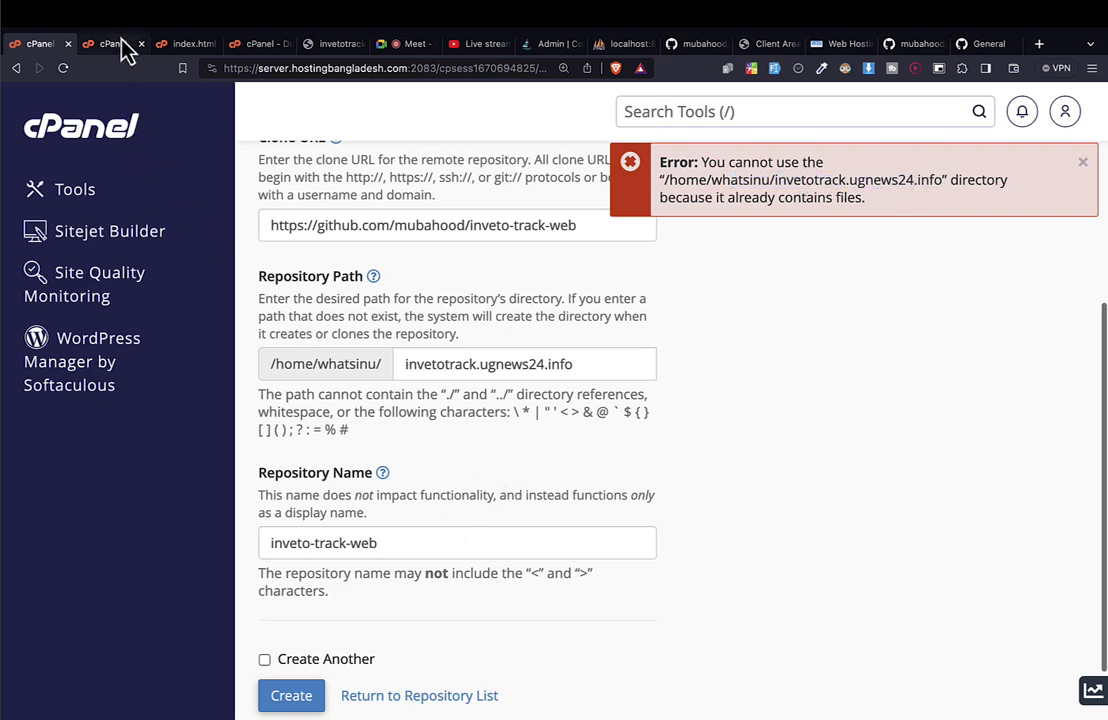
Change File Manager preferences, turning off character encoding verification, and save them.
{"action": "left_click", "coordinate": [112, 44]}
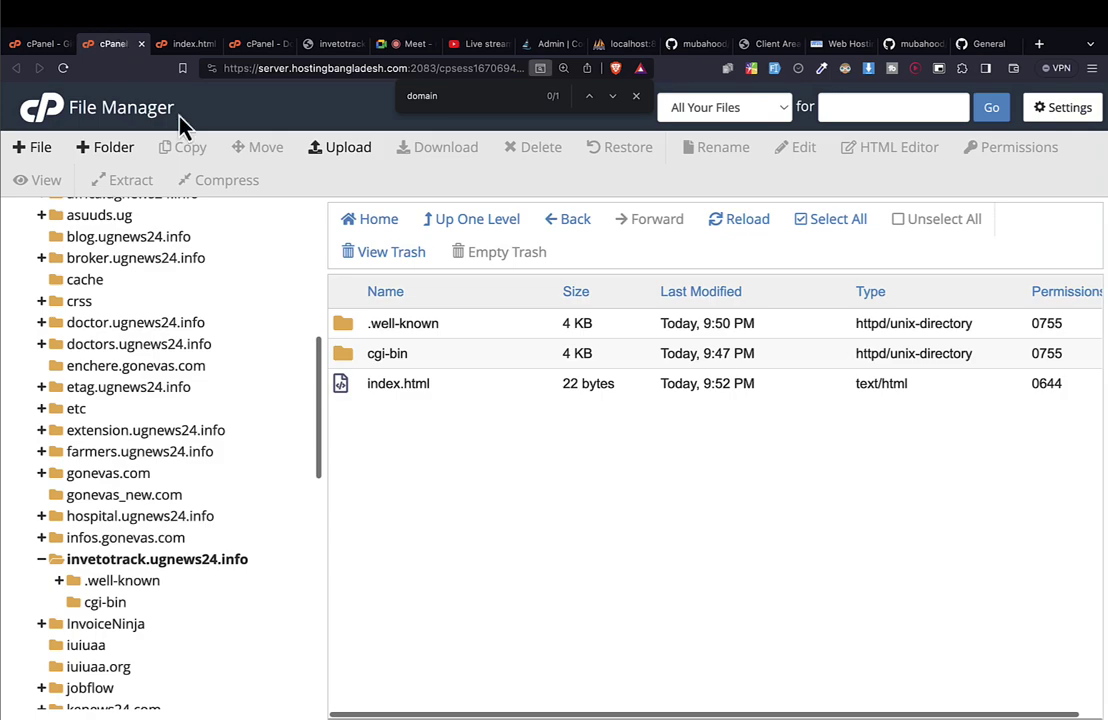
{"action": "left_click", "coordinate": [94, 562]}
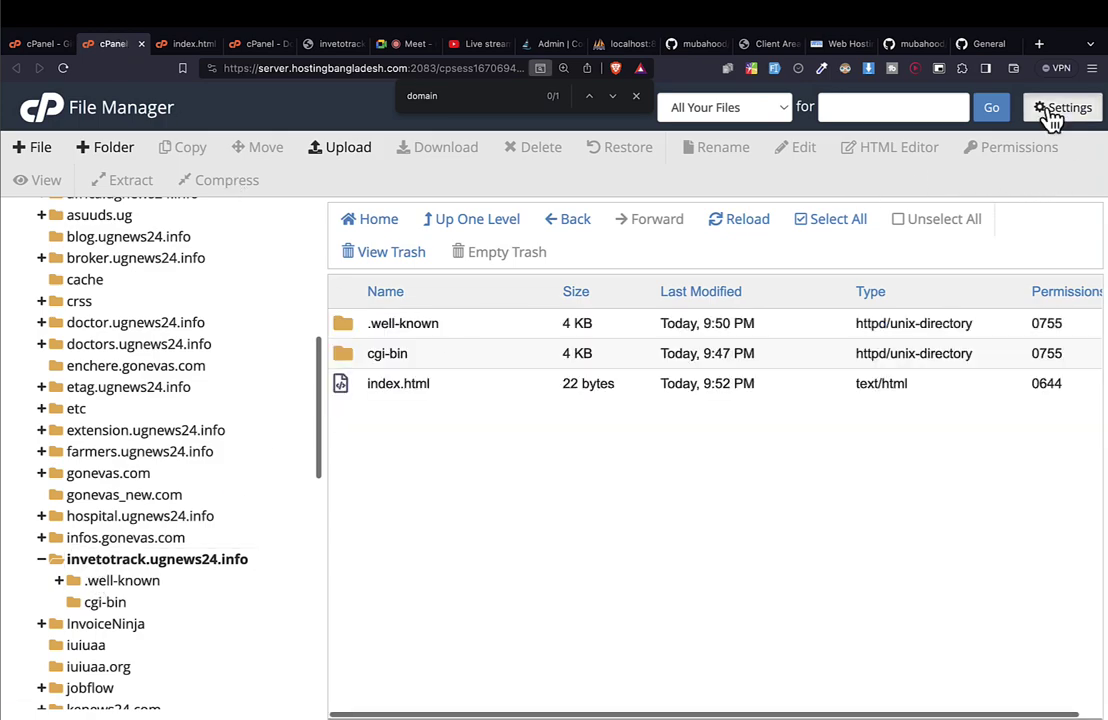
{"action": "left_click", "coordinate": [1052, 116]}
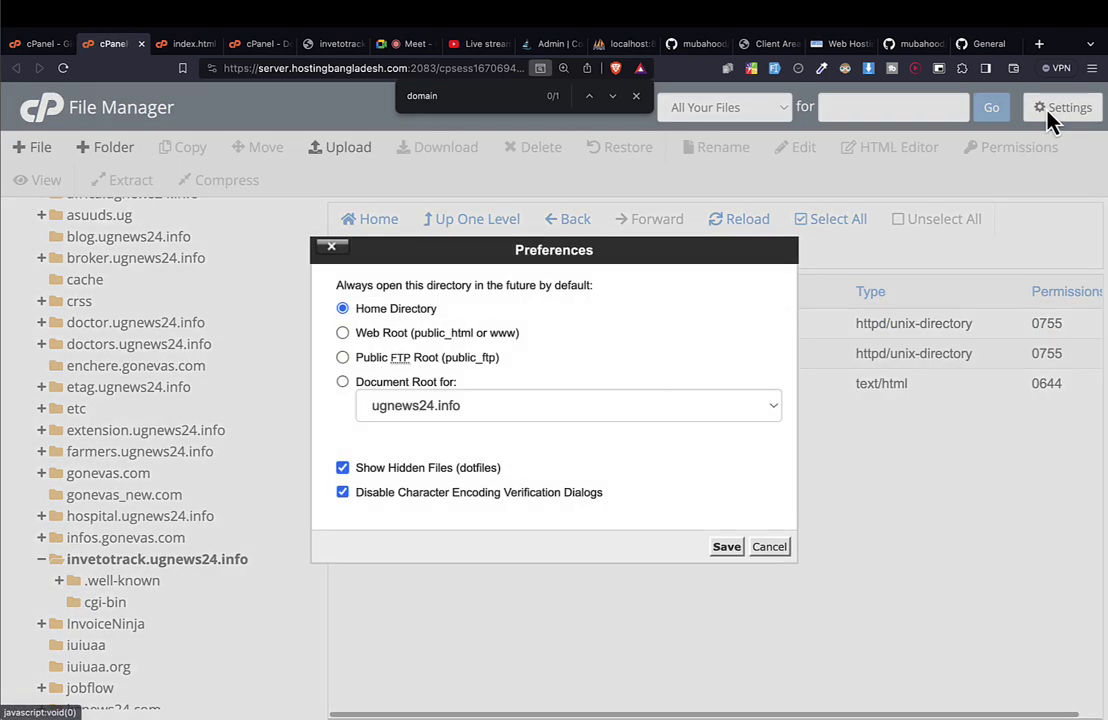
{"action": "left_click", "coordinate": [343, 493]}
{"action": "left_click", "coordinate": [726, 546]}
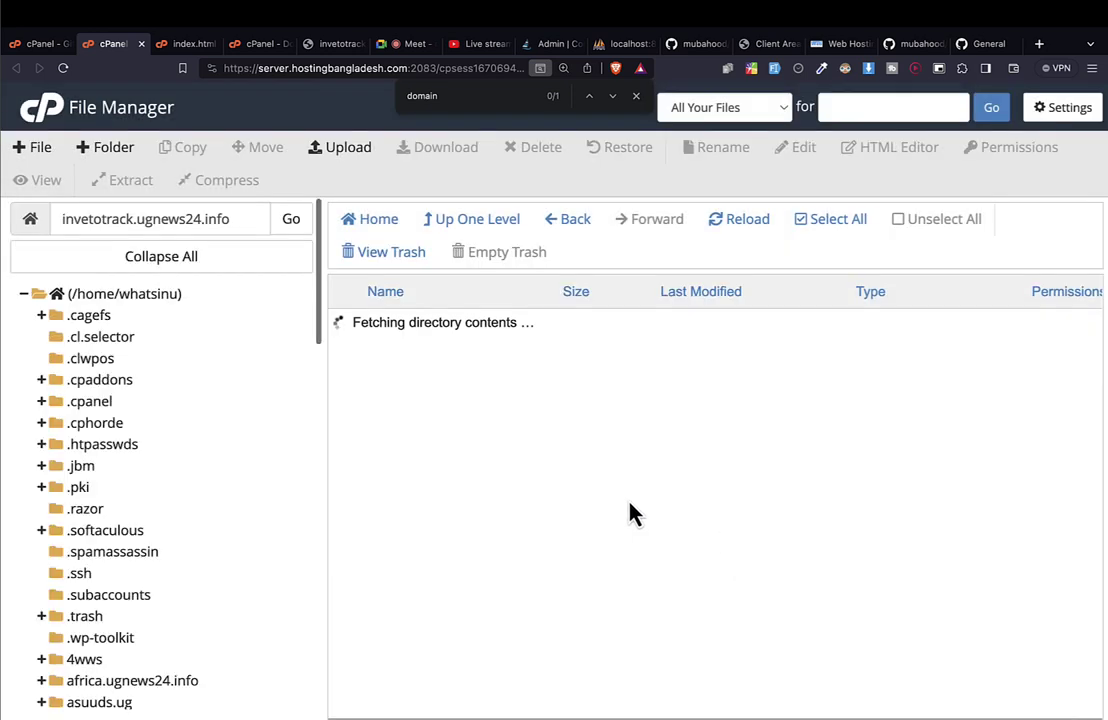
Select everything in invetotrack.ugnews24.info and send it all to the trash.
{"action": "scroll", "coordinate": [267, 482], "scroll_direction": "down", "scroll_amount": 3}
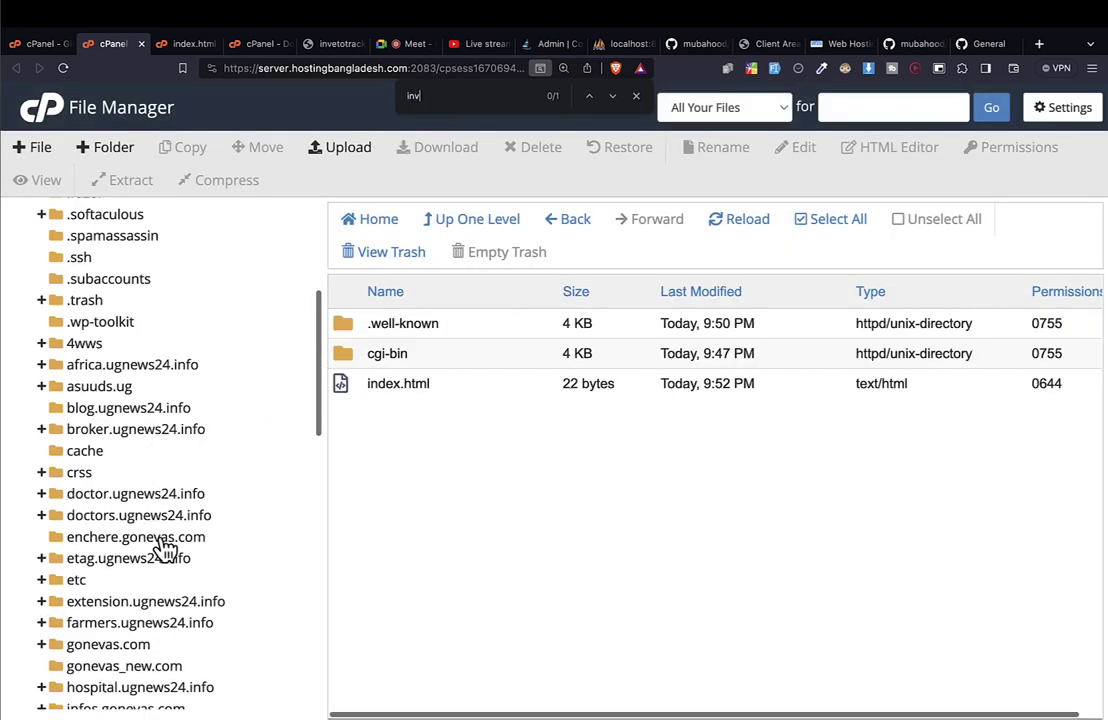
{"action": "type", "text": "e"}
{"action": "key", "text": "Return"}
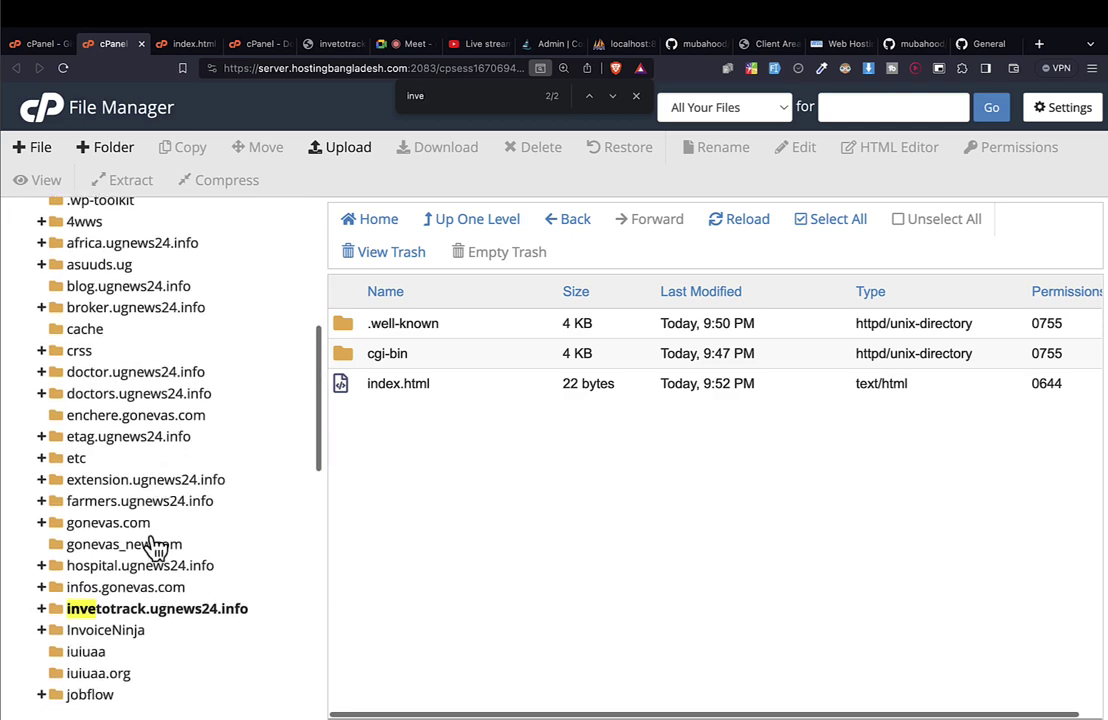
{"action": "left_click", "coordinate": [100, 608]}
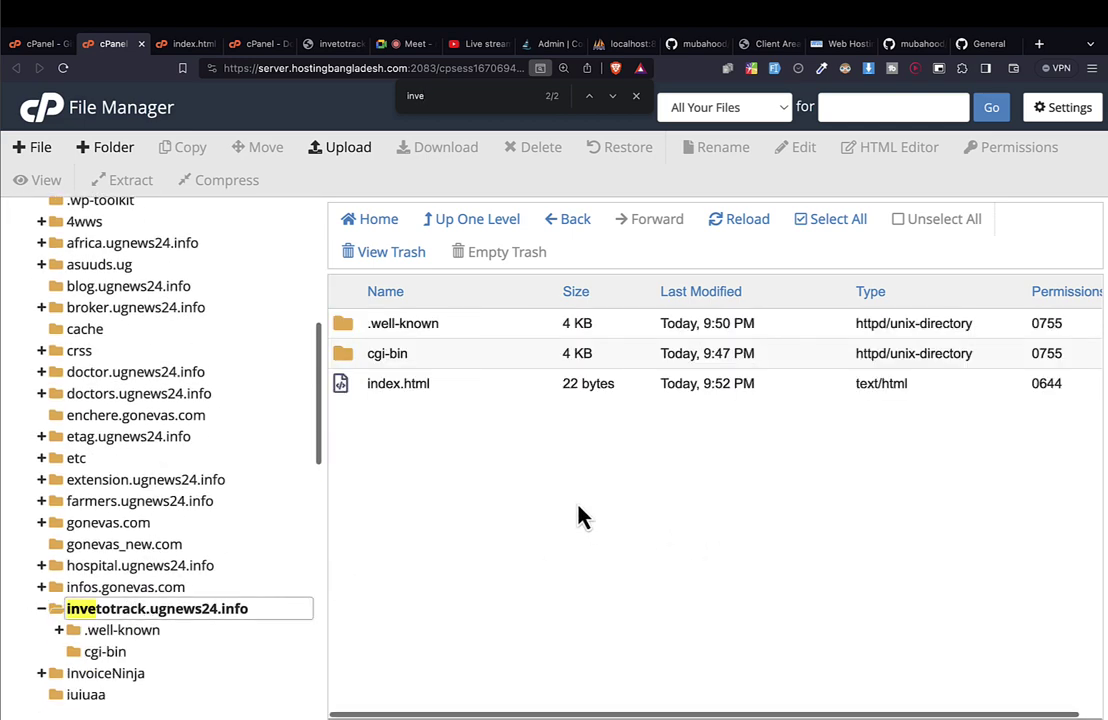
{"action": "left_click", "coordinate": [833, 222]}
{"action": "left_click", "coordinate": [545, 150]}
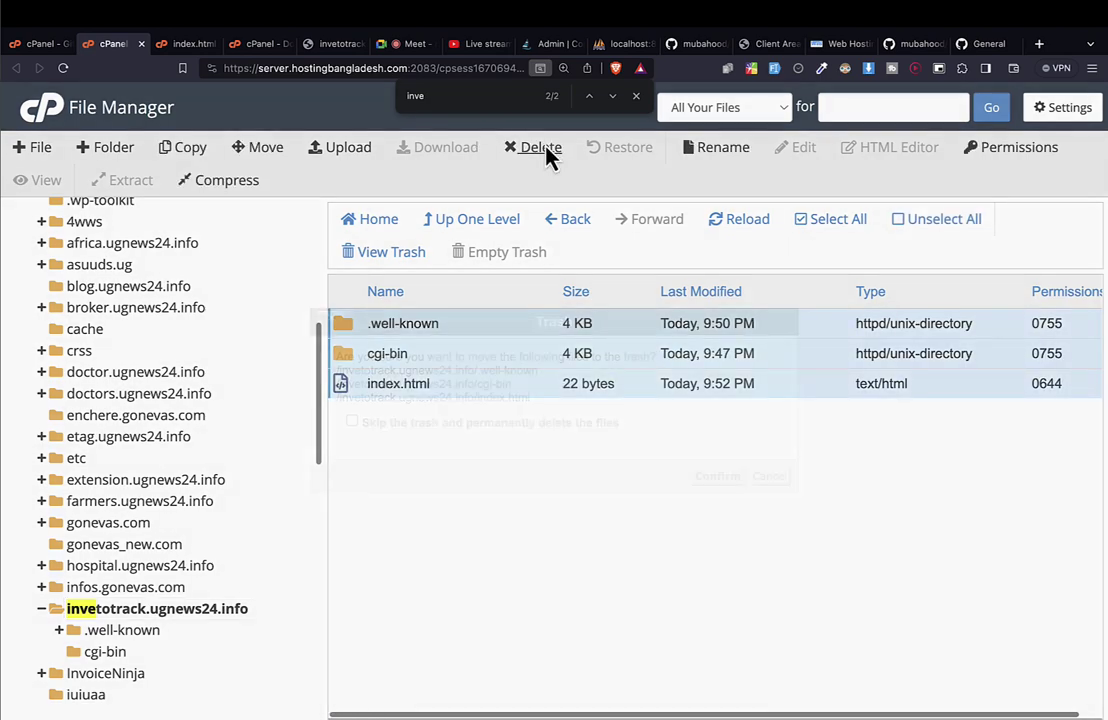
{"action": "left_click", "coordinate": [714, 487]}
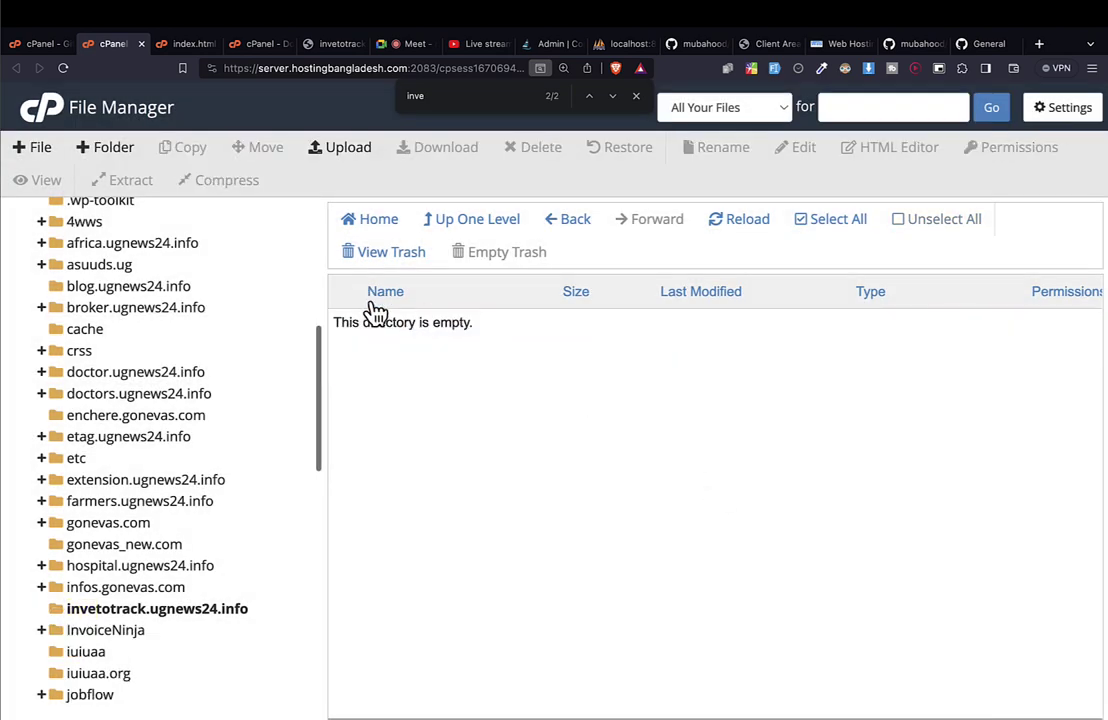
{"action": "left_click_drag", "start_coordinate": [337, 321], "coordinate": [452, 318]}
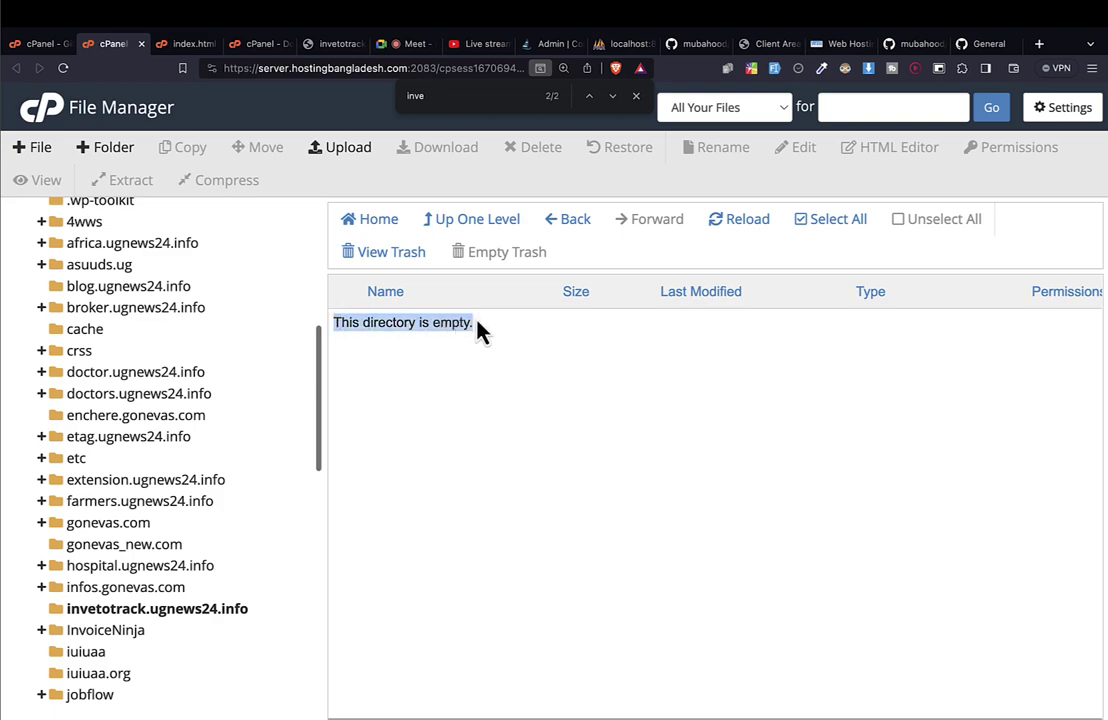
{"action": "left_click", "coordinate": [45, 44]}
{"action": "scroll", "coordinate": [425, 400], "scroll_direction": "down", "scroll_amount": 3}
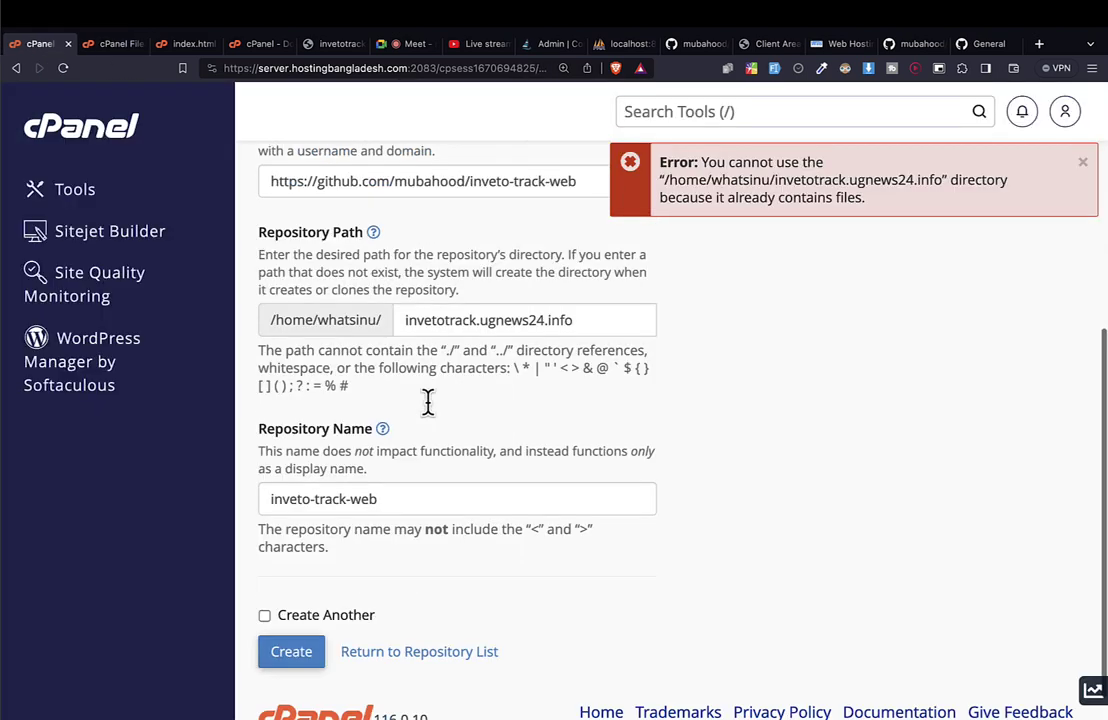
Create the inveto-track-web clone and search the repository list to find it.
{"action": "left_click", "coordinate": [302, 620]}
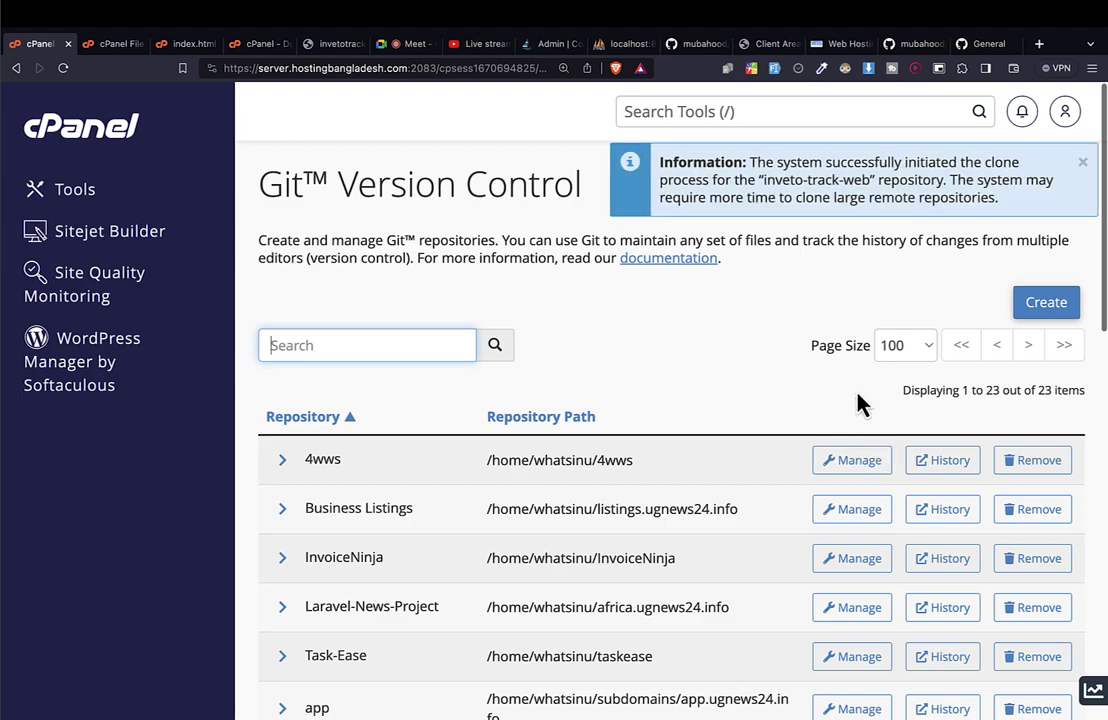
{"action": "key", "text": "ctrl+minus"}
{"action": "key", "text": "ctrl+minus"}
{"action": "scroll", "coordinate": [860, 403], "scroll_direction": "down", "scroll_amount": 10}
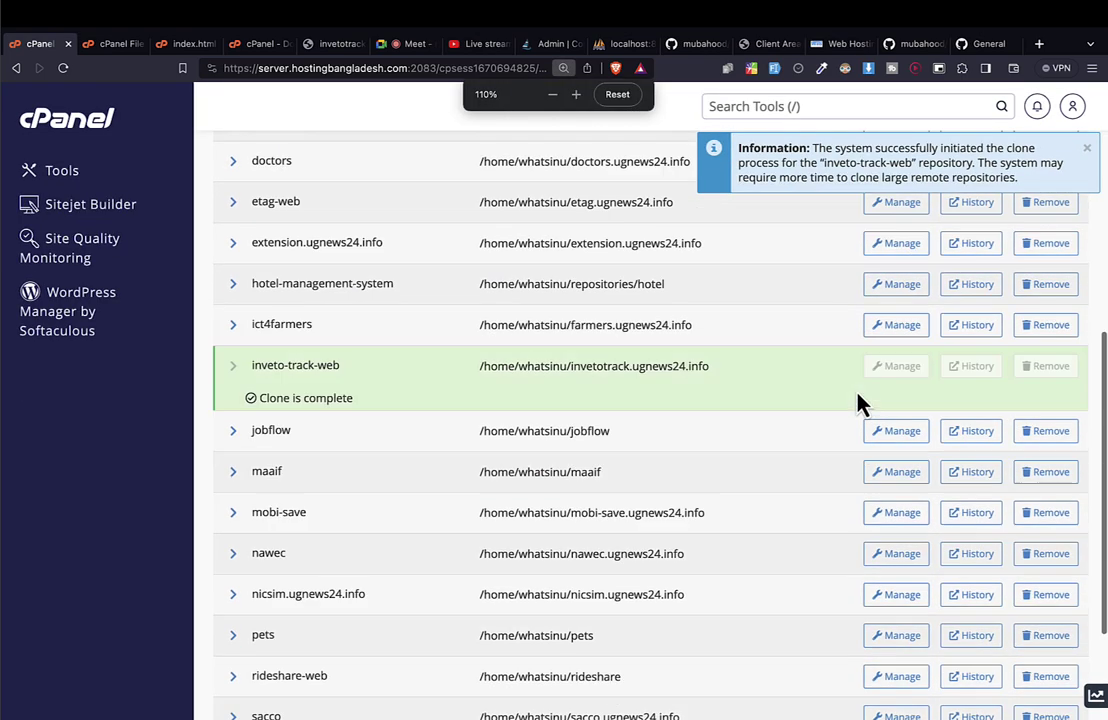
{"action": "scroll", "coordinate": [860, 403], "scroll_direction": "up", "scroll_amount": 1}
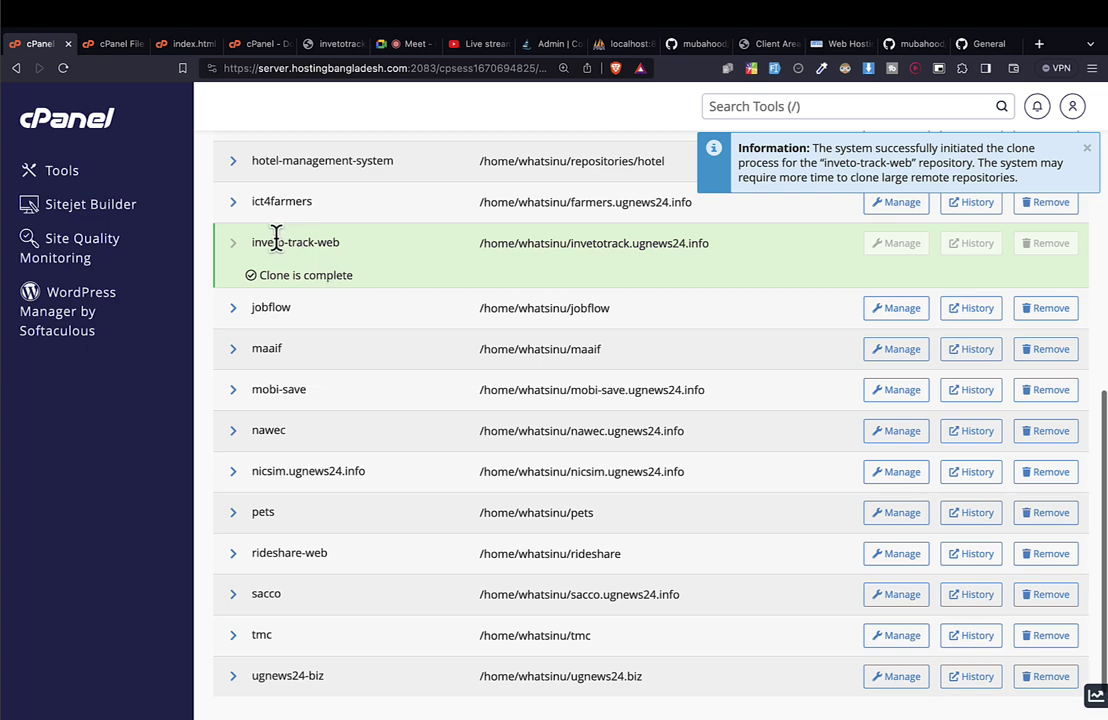
{"action": "left_click_drag", "start_coordinate": [277, 242], "coordinate": [462, 292]}
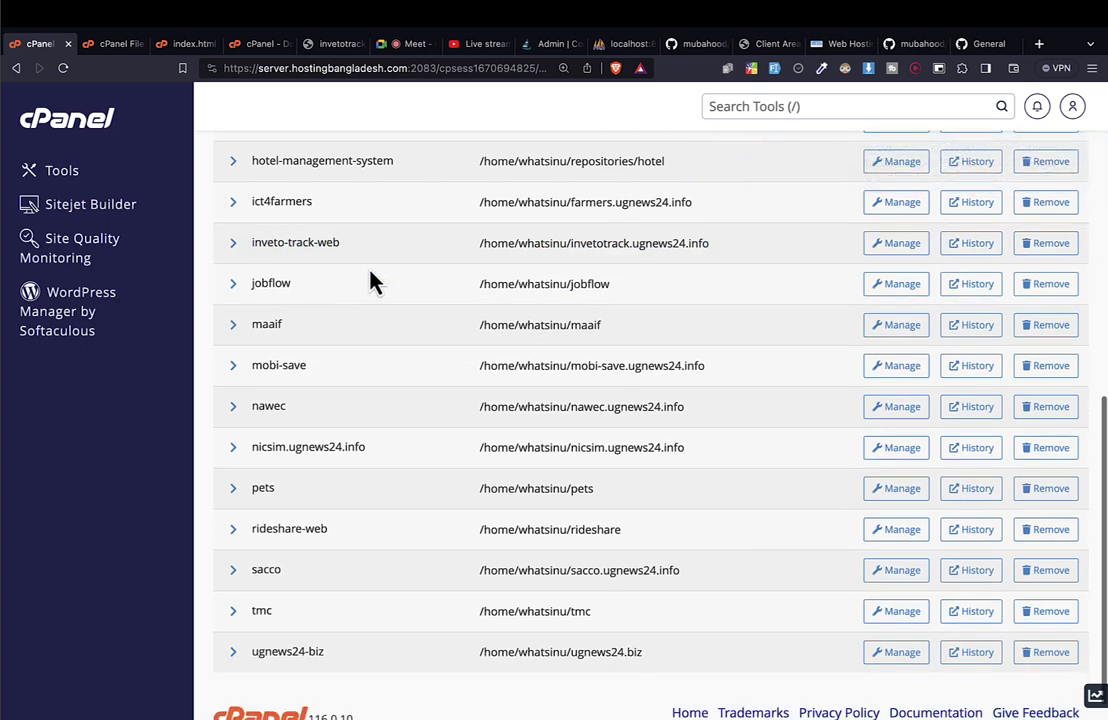
{"action": "scroll", "coordinate": [394, 254], "scroll_direction": "up", "scroll_amount": 8}
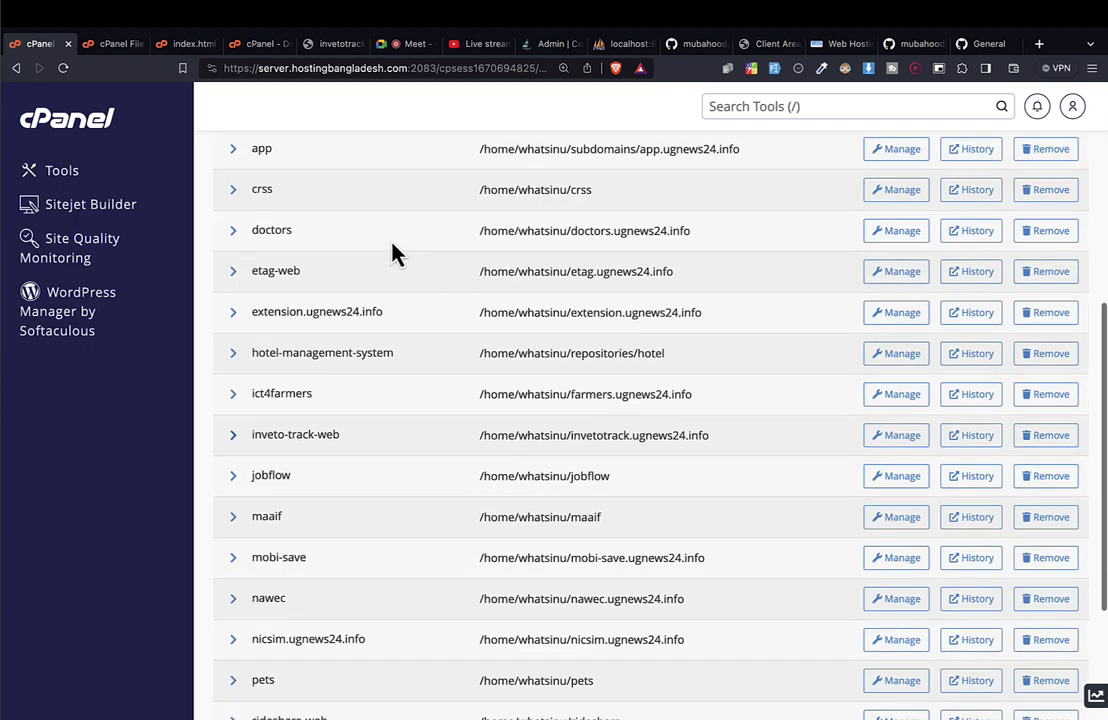
{"action": "left_click", "coordinate": [327, 291]}
{"action": "type", "text": "e"}
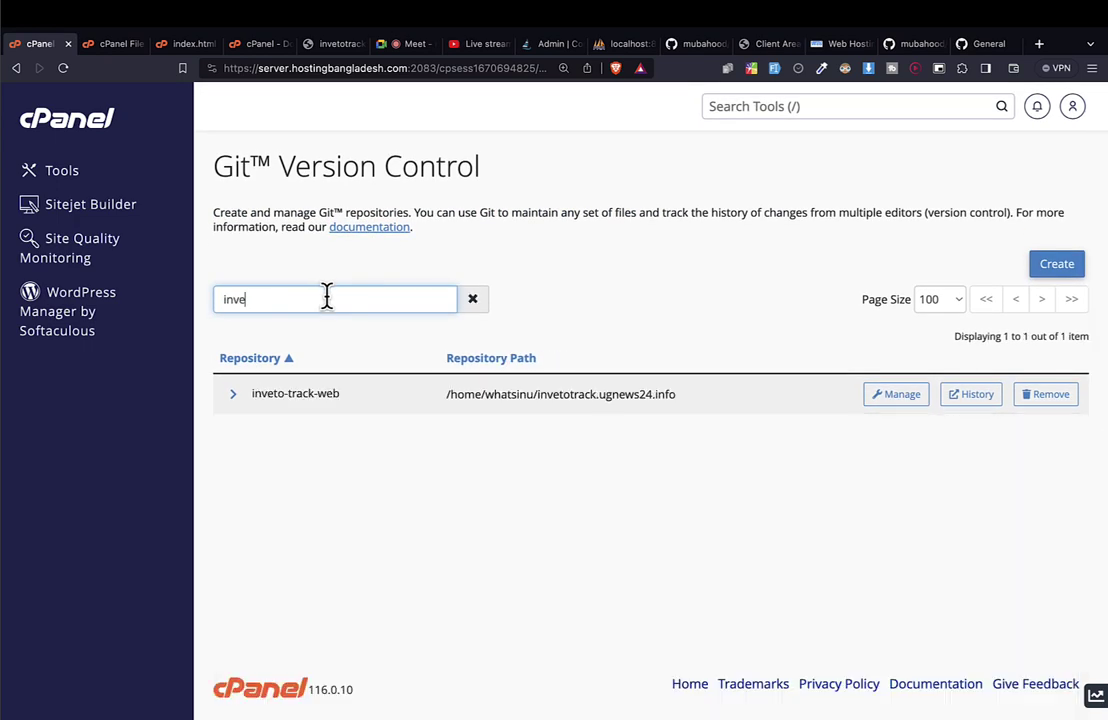
{"action": "left_click_drag", "start_coordinate": [260, 392], "coordinate": [561, 393]}
{"action": "left_click", "coordinate": [453, 394]}
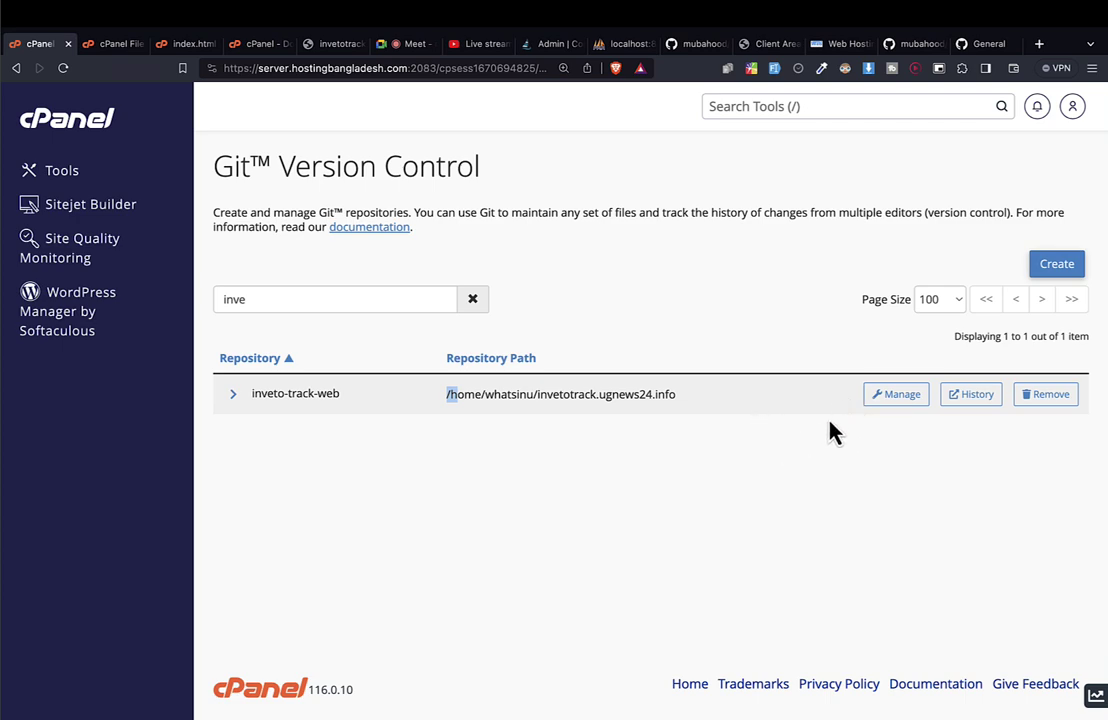
Manage inveto-track-web and run Update from Remote on the Pull or Deploy tab.
{"action": "left_click", "coordinate": [896, 394]}
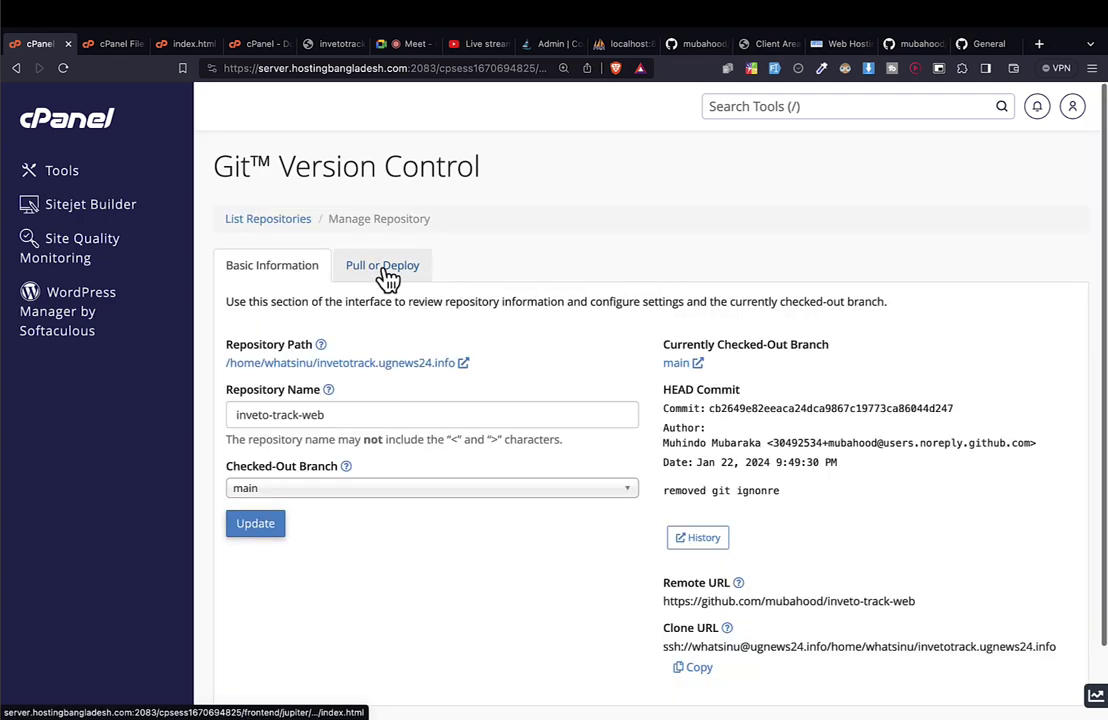
{"action": "left_click", "coordinate": [386, 274]}
{"action": "scroll", "coordinate": [305, 635], "scroll_direction": "down", "scroll_amount": 3}
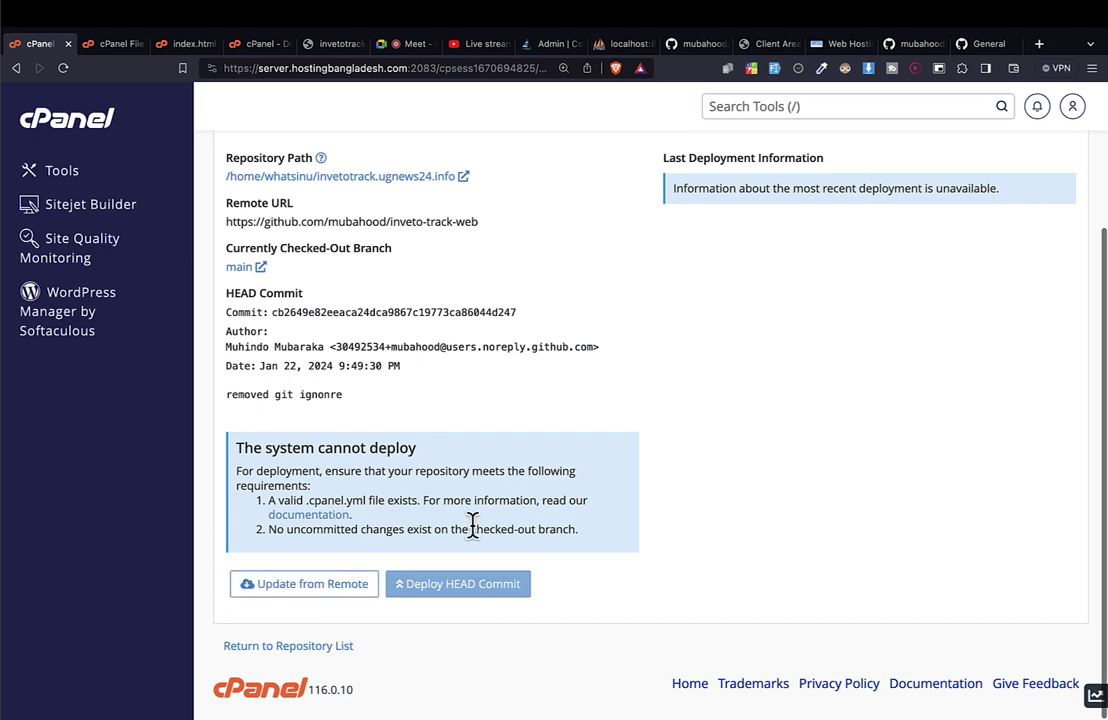
{"action": "left_click", "coordinate": [340, 583]}
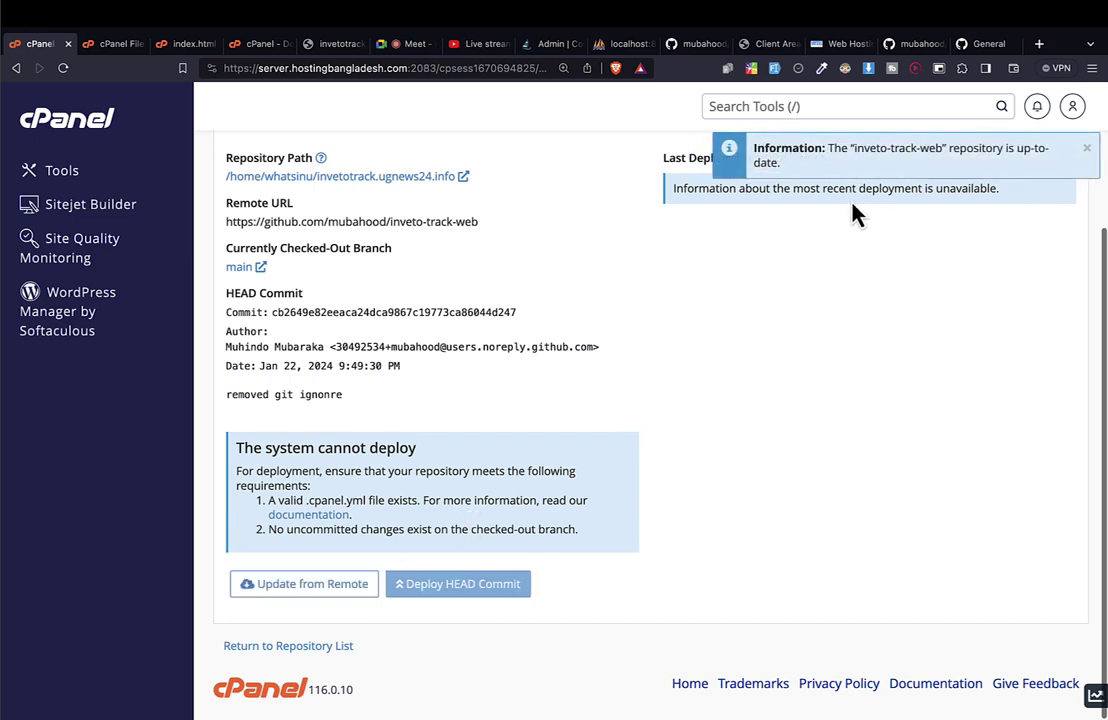
{"action": "left_click", "coordinate": [334, 590]}
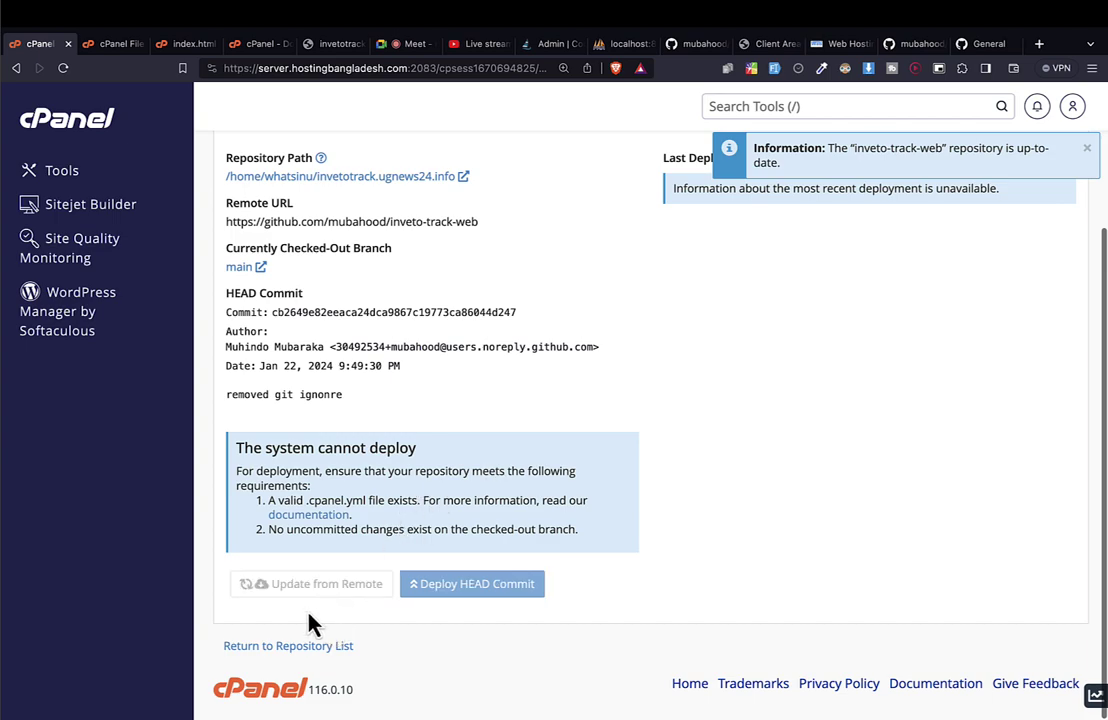
{"action": "scroll", "coordinate": [388, 193], "scroll_direction": "up", "scroll_amount": 3}
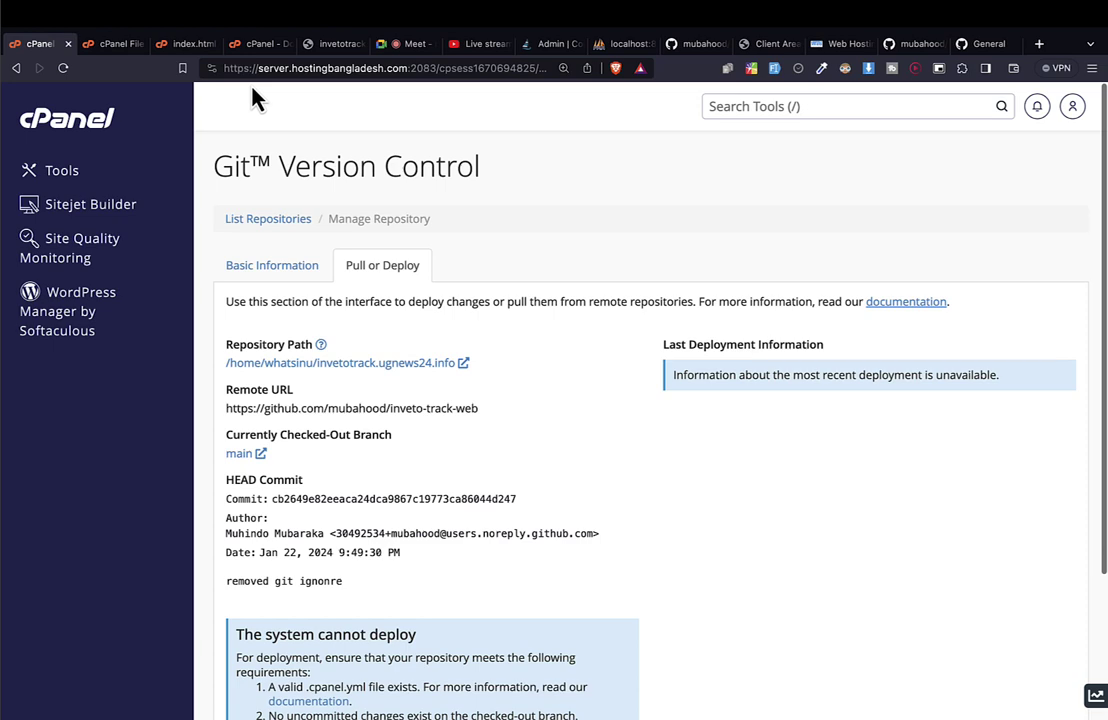
Close the index.html editor and open invetotrack.ugnews24.info in File Manager to view the cloned files.
{"action": "left_click", "coordinate": [186, 44]}
{"action": "left_click", "coordinate": [214, 43]}
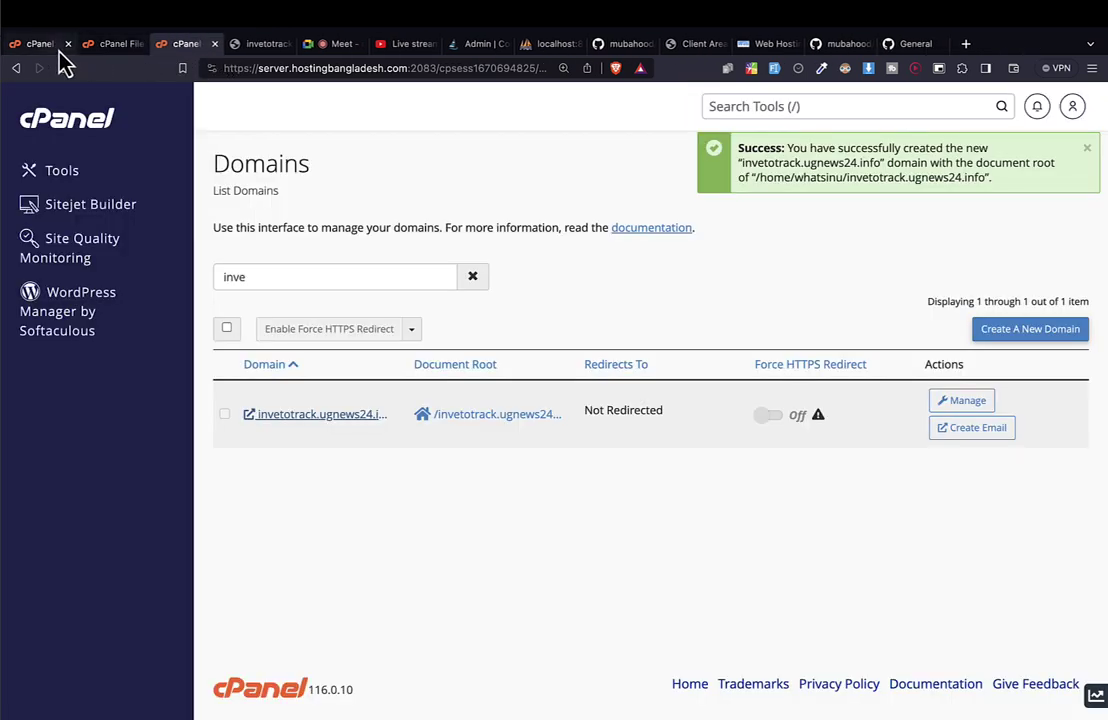
{"action": "left_click", "coordinate": [45, 44]}
{"action": "left_click", "coordinate": [112, 46]}
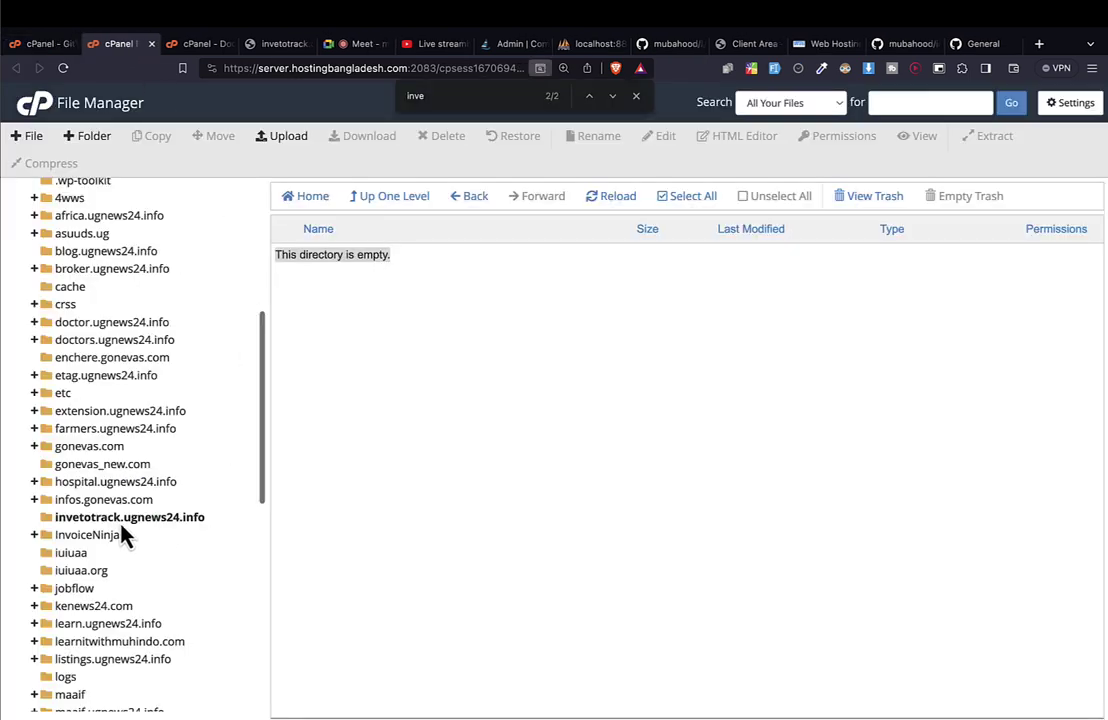
{"action": "left_click", "coordinate": [121, 521]}
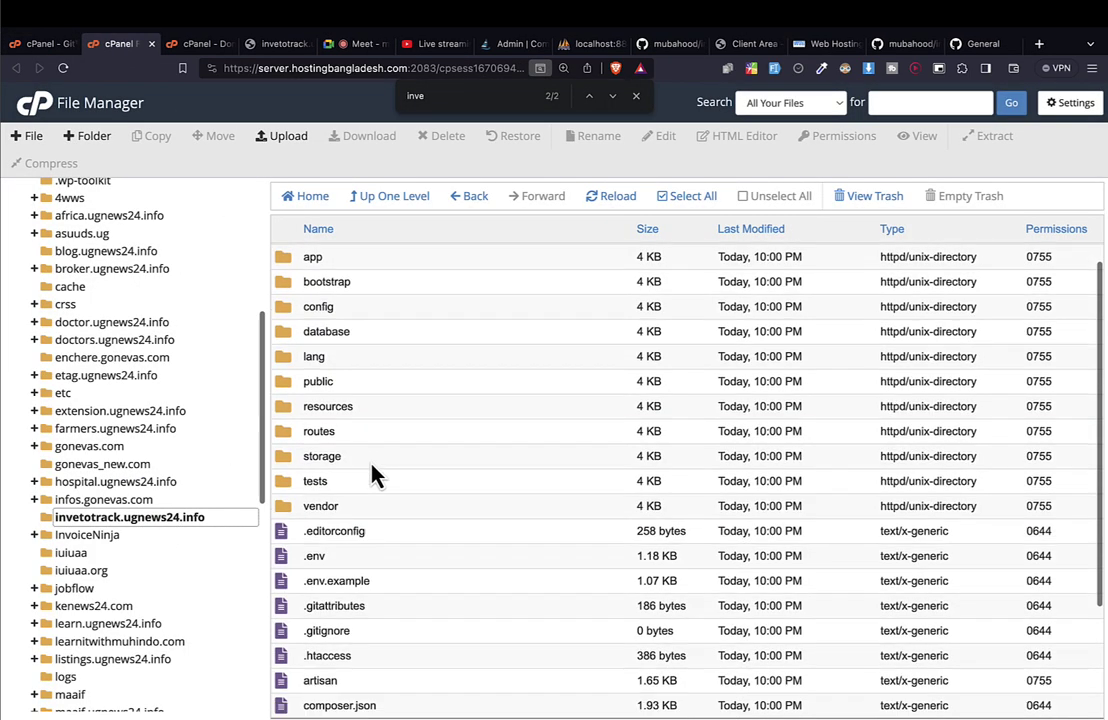
{"action": "scroll", "coordinate": [373, 476], "scroll_direction": "down", "scroll_amount": 3}
{"action": "scroll", "coordinate": [373, 476], "scroll_direction": "up", "scroll_amount": 4}
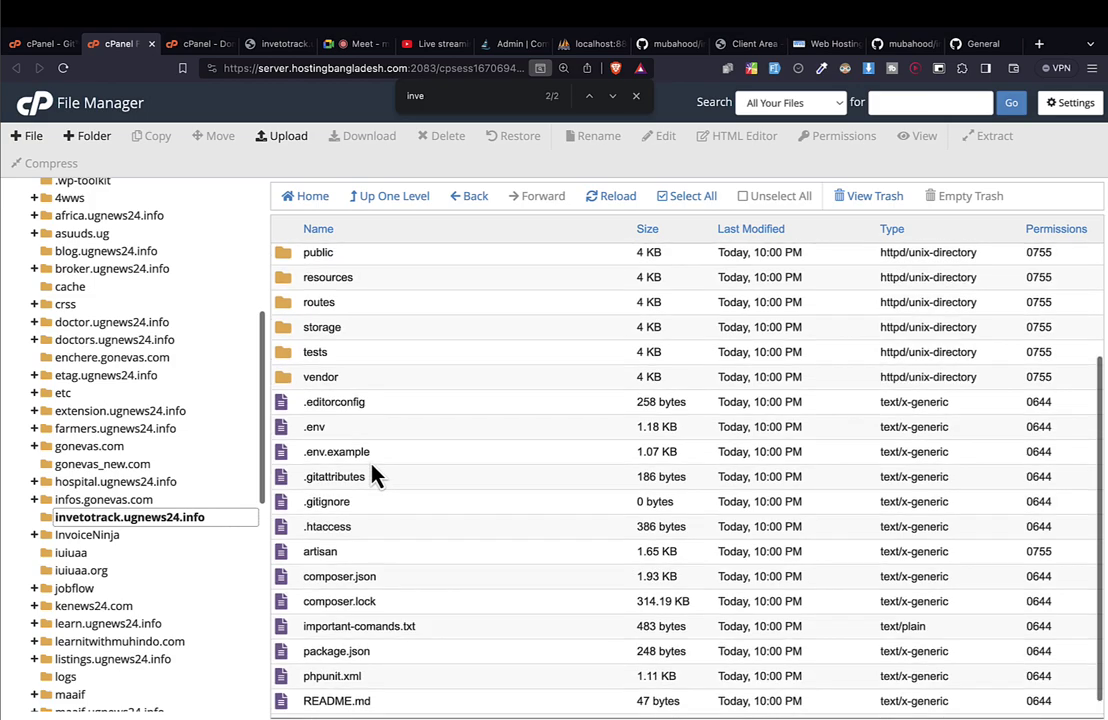
{"action": "scroll", "coordinate": [373, 476], "scroll_direction": "down", "scroll_amount": 3}
{"action": "scroll", "coordinate": [373, 476], "scroll_direction": "up", "scroll_amount": 4}
{"action": "scroll", "coordinate": [373, 476], "scroll_direction": "down", "scroll_amount": 3}
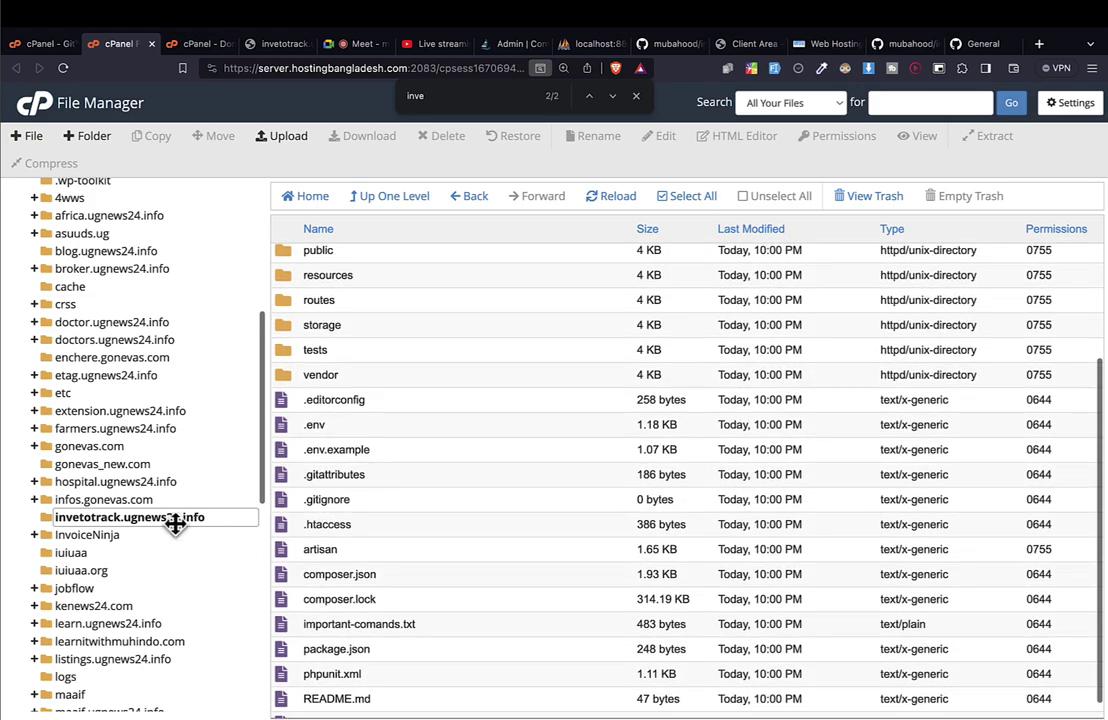
{"action": "scroll", "coordinate": [258, 508], "scroll_direction": "up", "scroll_amount": 3}
{"action": "scroll", "coordinate": [340, 558], "scroll_direction": "down", "scroll_amount": 3}
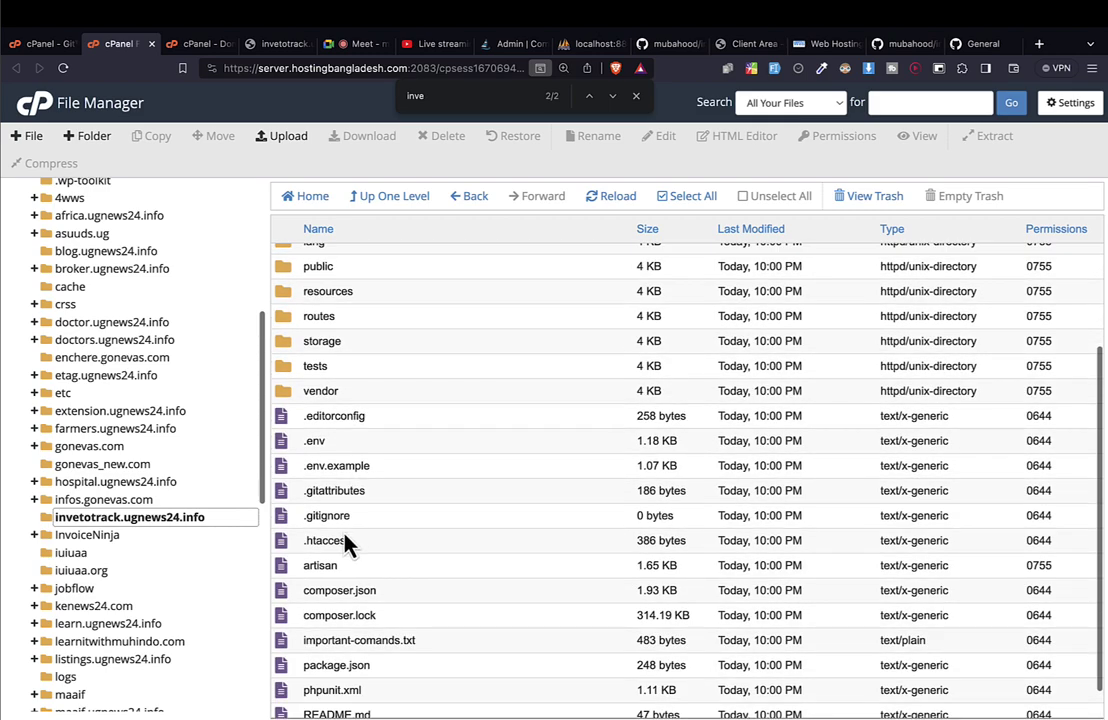
Select .htaccess, bring up its actions, and cancel the rename.
{"action": "left_click", "coordinate": [362, 562]}
{"action": "right_click", "coordinate": [361, 560]}
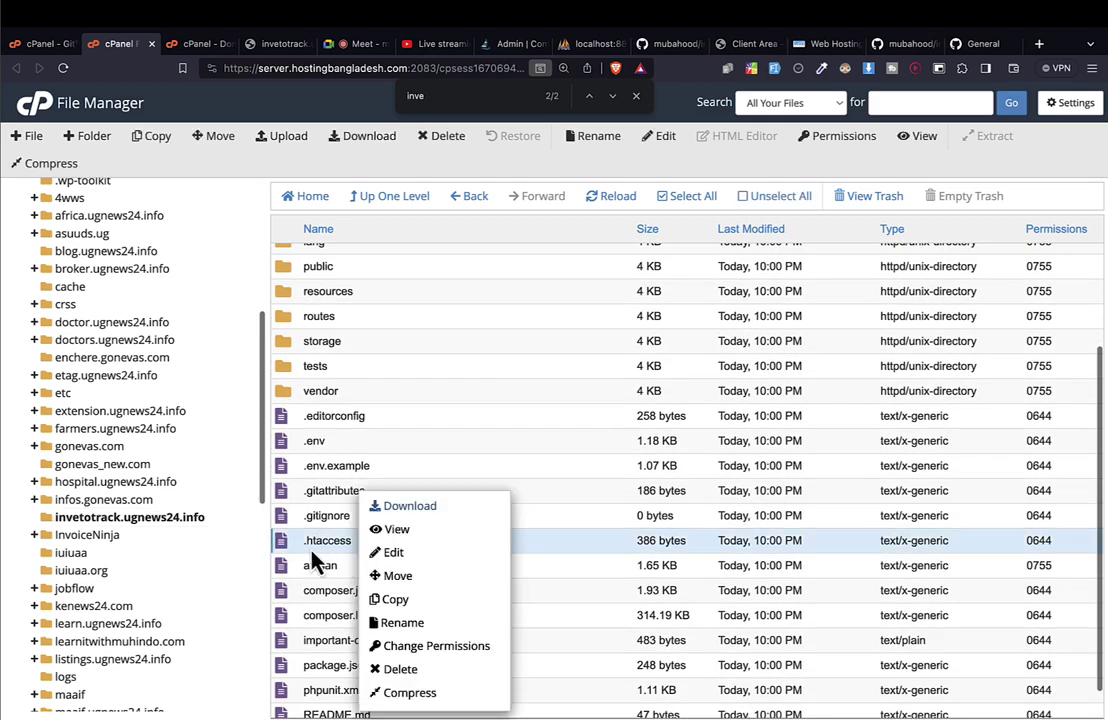
{"action": "right_click", "coordinate": [314, 562]}
{"action": "left_click", "coordinate": [518, 556]}
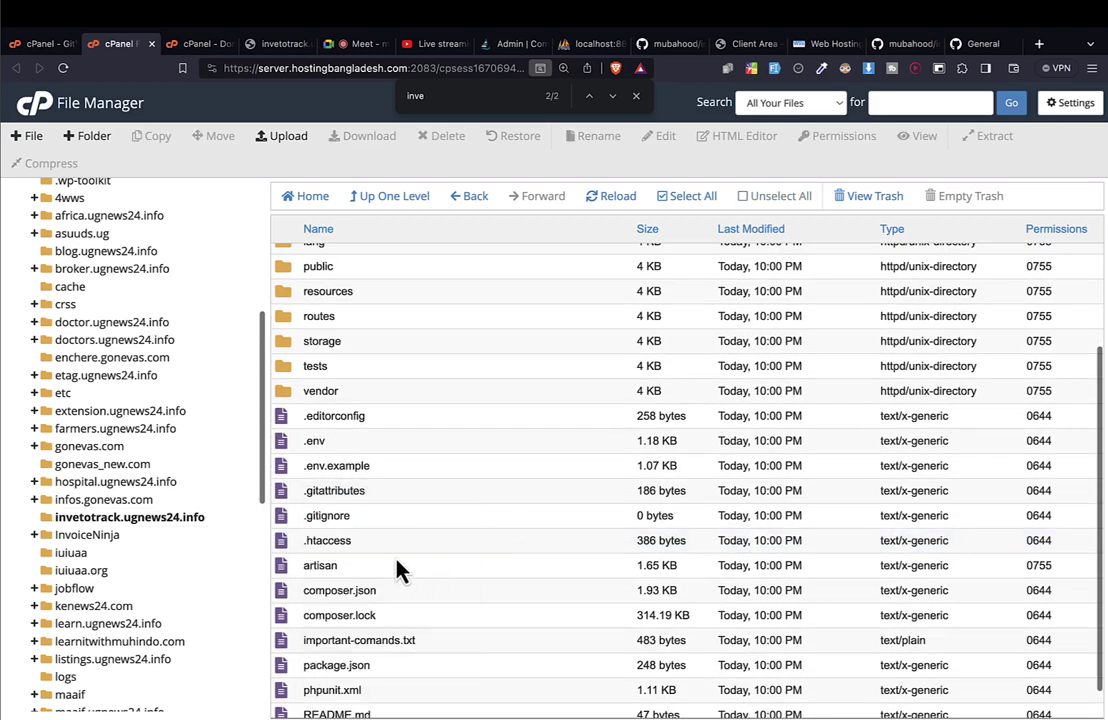
{"action": "left_click", "coordinate": [314, 543]}
{"action": "left_click", "coordinate": [314, 543]}
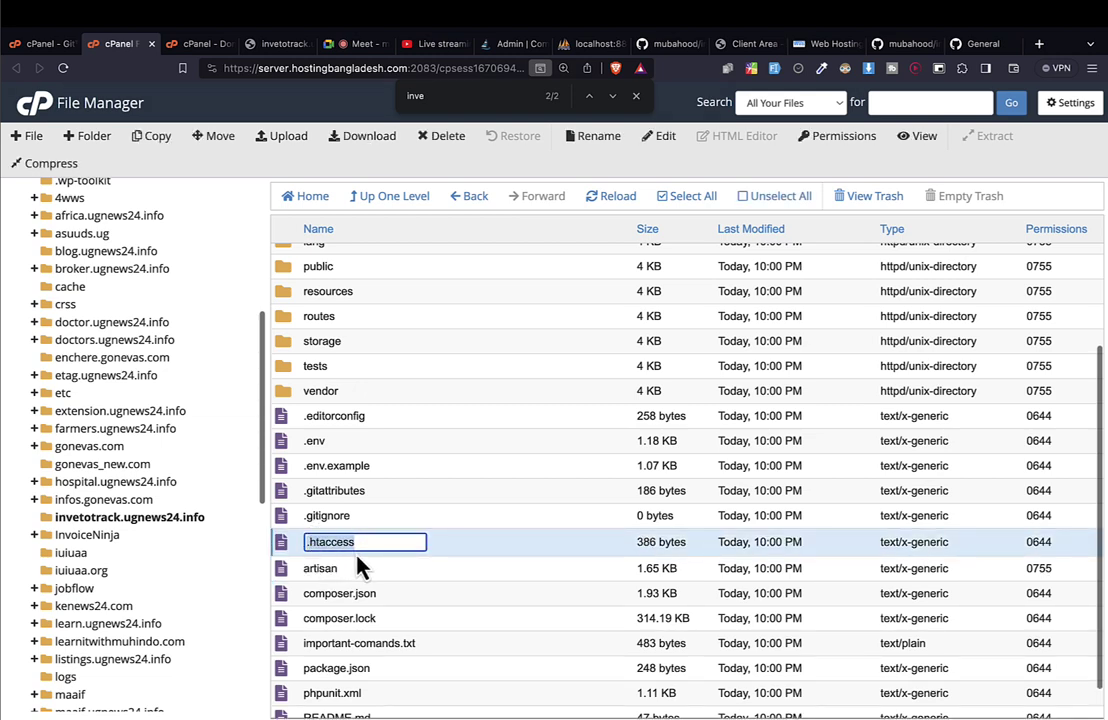
{"action": "key", "text": "Return"}
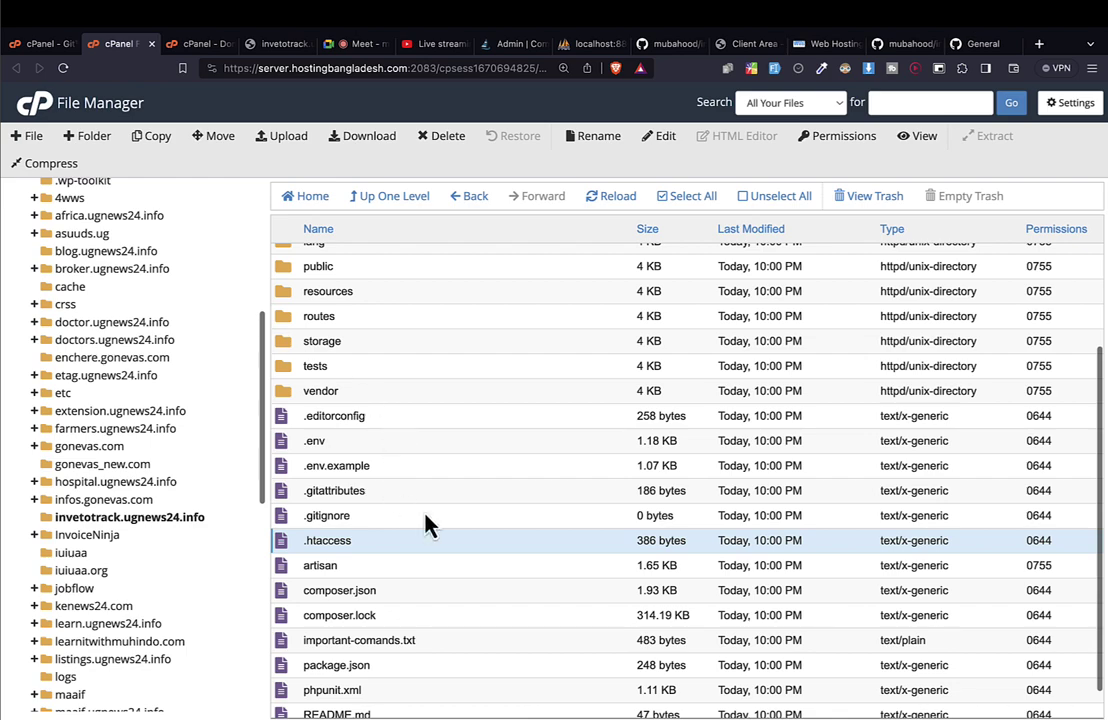
Keep hidden files shown in File Manager and open the invetotrack.ugnews24.info folder.
{"action": "scroll", "coordinate": [425, 522], "scroll_direction": "up", "scroll_amount": 3}
{"action": "scroll", "coordinate": [396, 527], "scroll_direction": "down", "scroll_amount": 3}
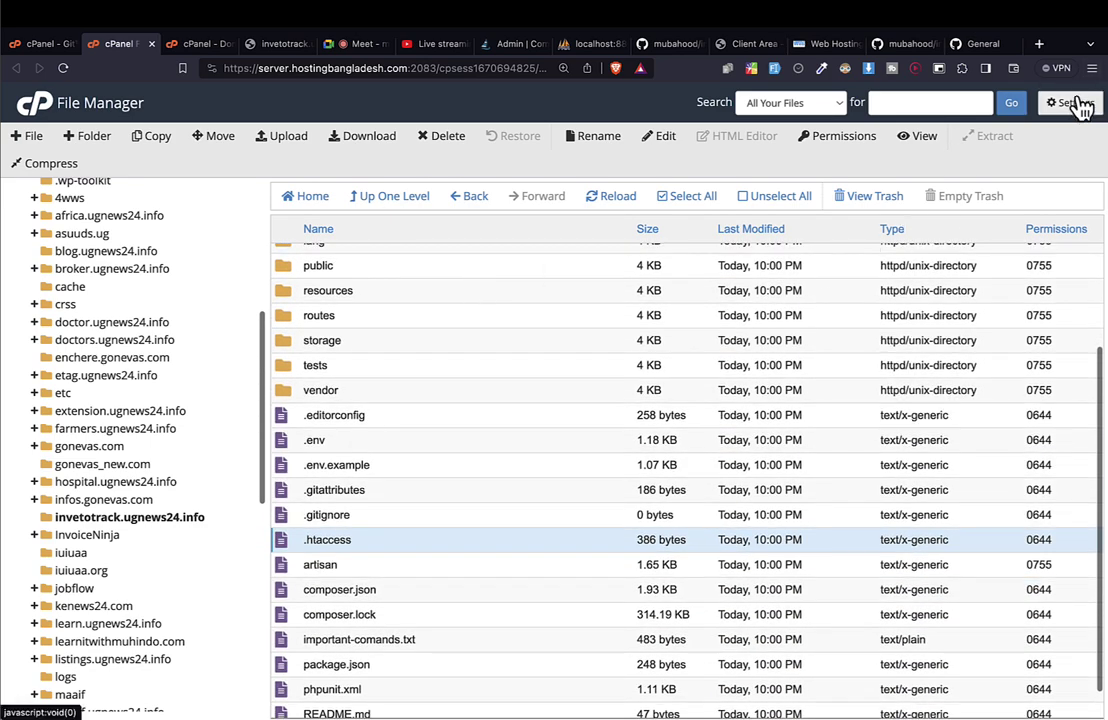
{"action": "left_click", "coordinate": [1078, 104]}
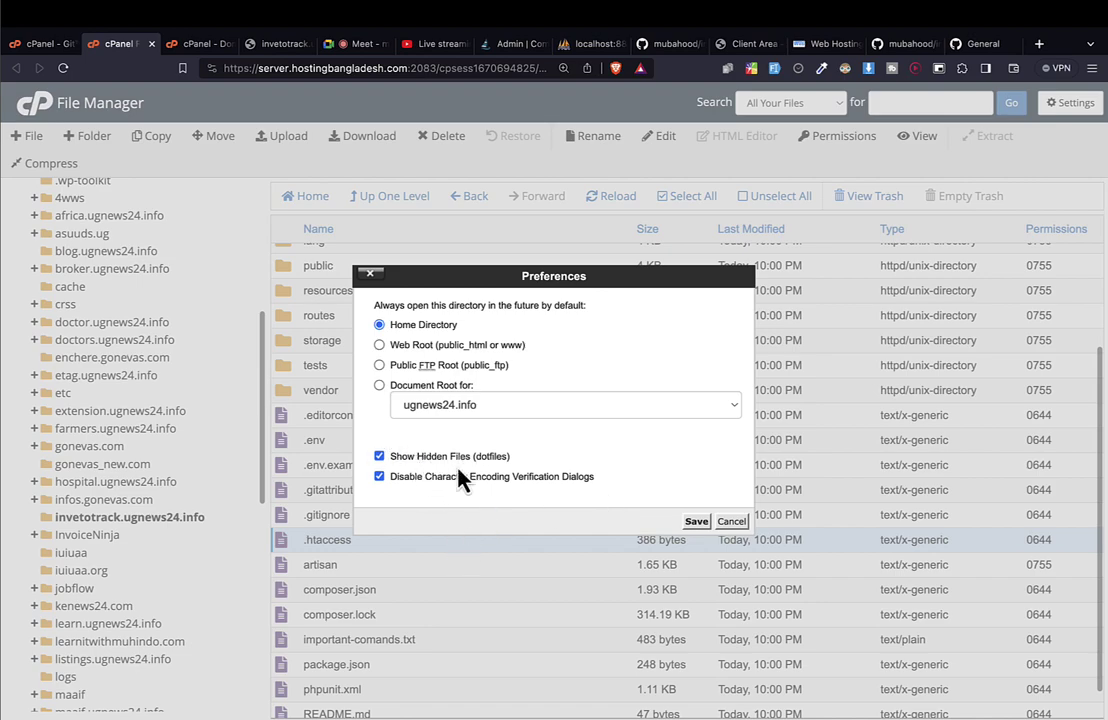
{"action": "left_click", "coordinate": [697, 521]}
{"action": "left_click", "coordinate": [180, 517]}
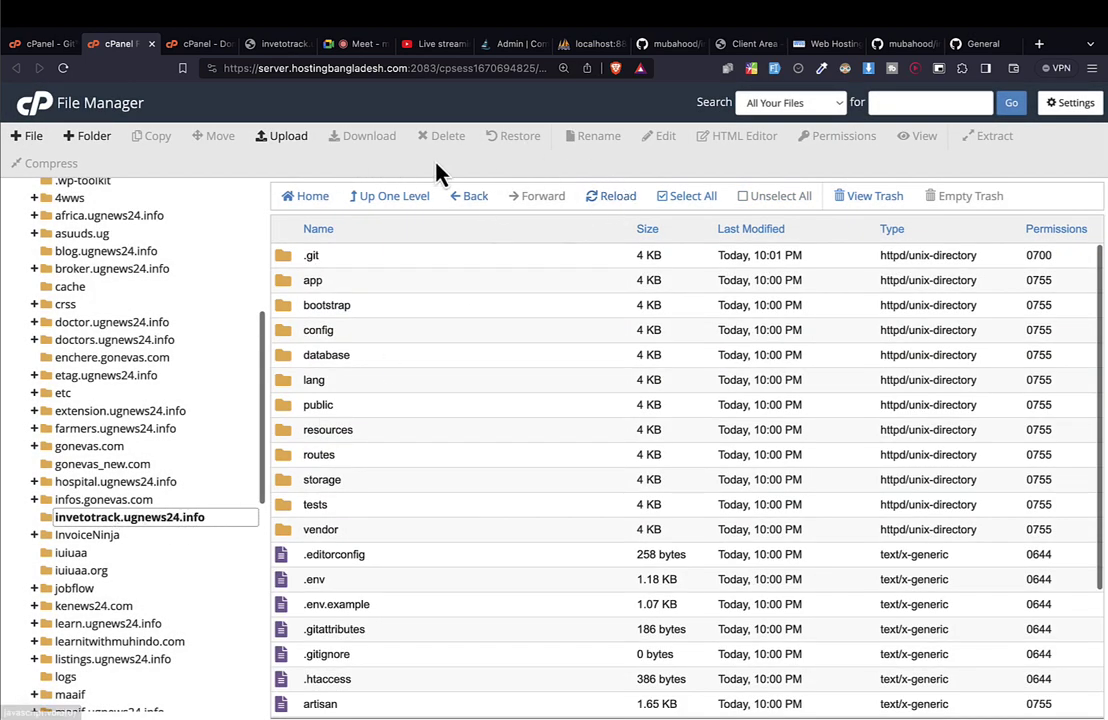
Begin creating a new file named .htaccess, then cancel because one already exists.
{"action": "left_click", "coordinate": [37, 139]}
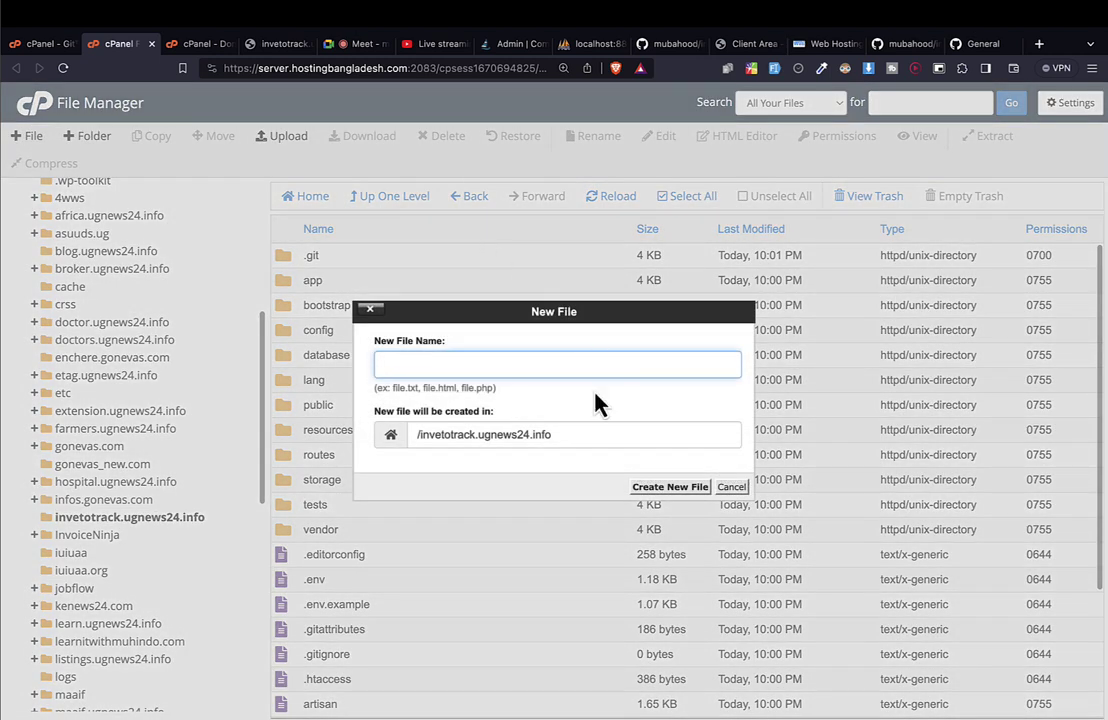
{"action": "type", "text": ".htaccess"}
{"action": "left_click", "coordinate": [726, 487]}
Edit the existing .htaccess in the code editor, select all its rules, and start a new browser tab.
{"action": "scroll", "coordinate": [722, 482], "scroll_direction": "down", "scroll_amount": 3}
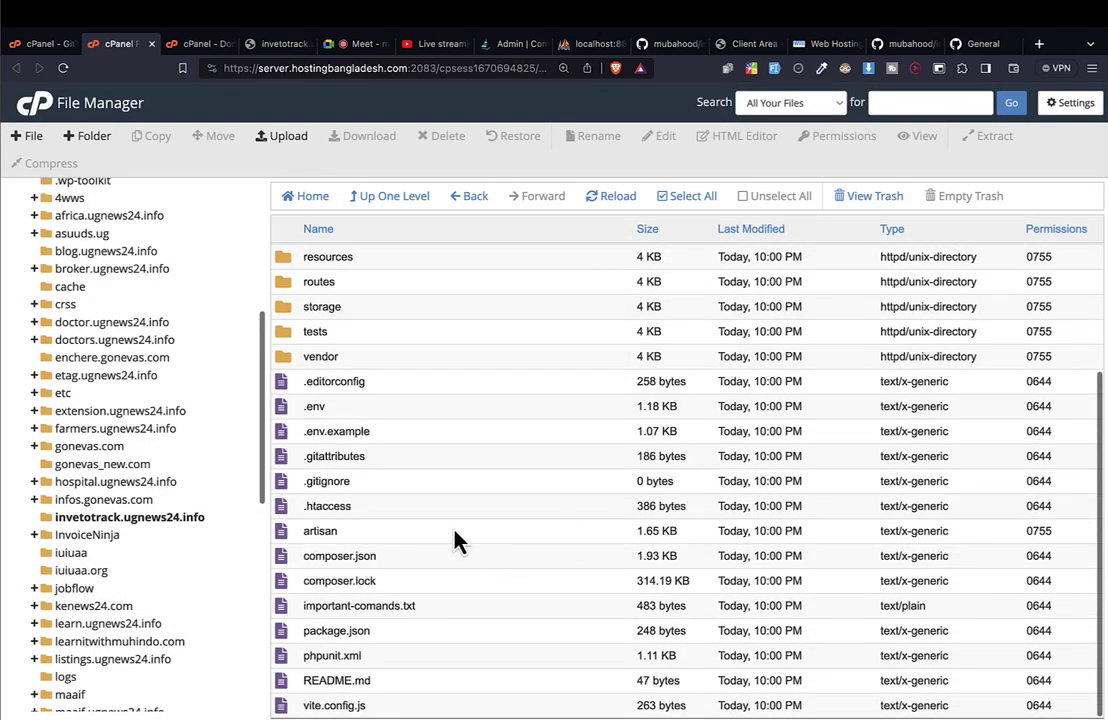
{"action": "right_click", "coordinate": [364, 510]}
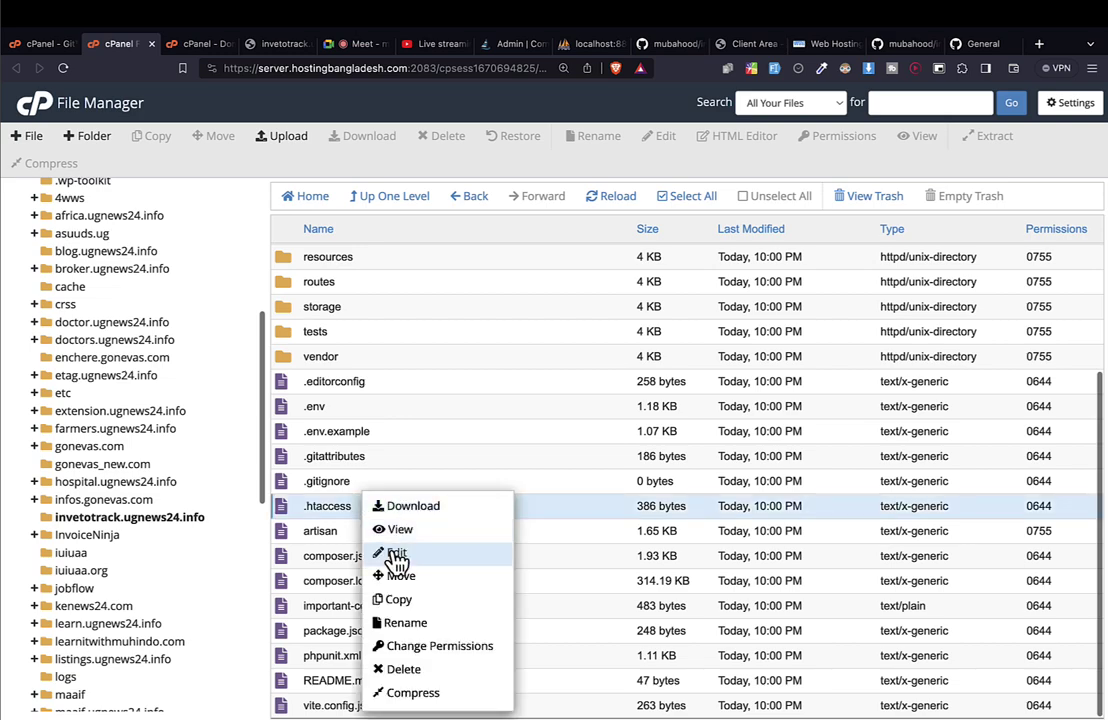
{"action": "left_click", "coordinate": [396, 557]}
{"action": "left_click_drag", "start_coordinate": [300, 455], "coordinate": [125, 58]}
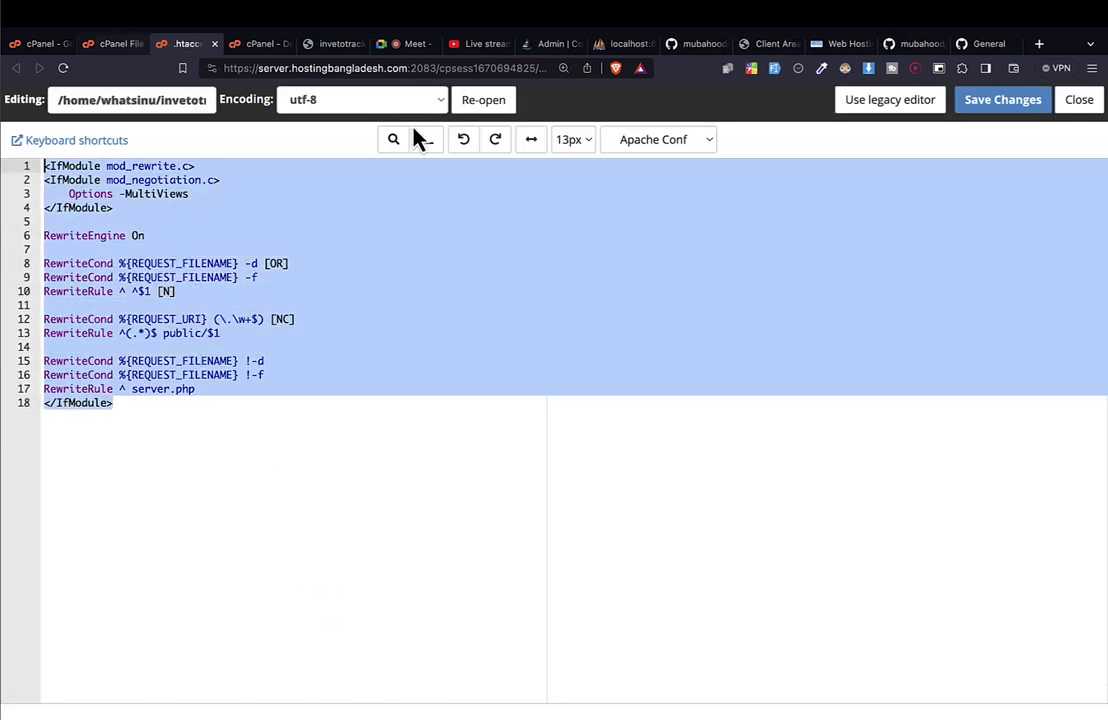
{"action": "left_click", "coordinate": [1039, 43]}
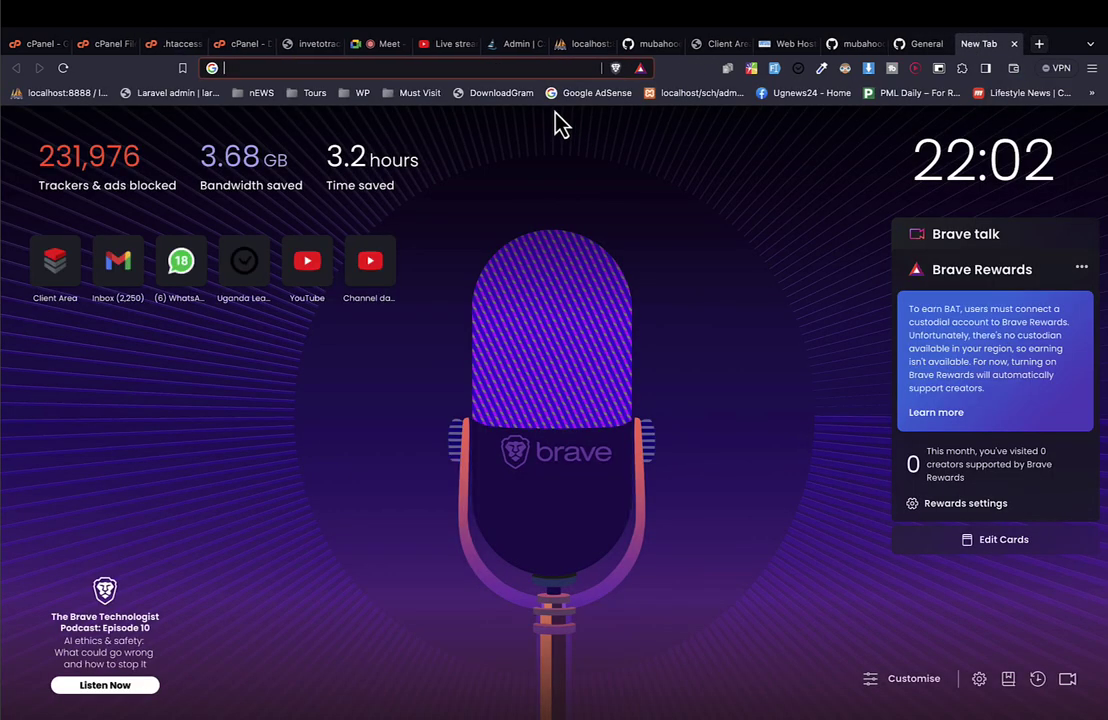
Search Google for 'laravel .htaccess' and open the Stack Overflow 'Laravel htaccess' question.
{"action": "type", "text": "lara"}
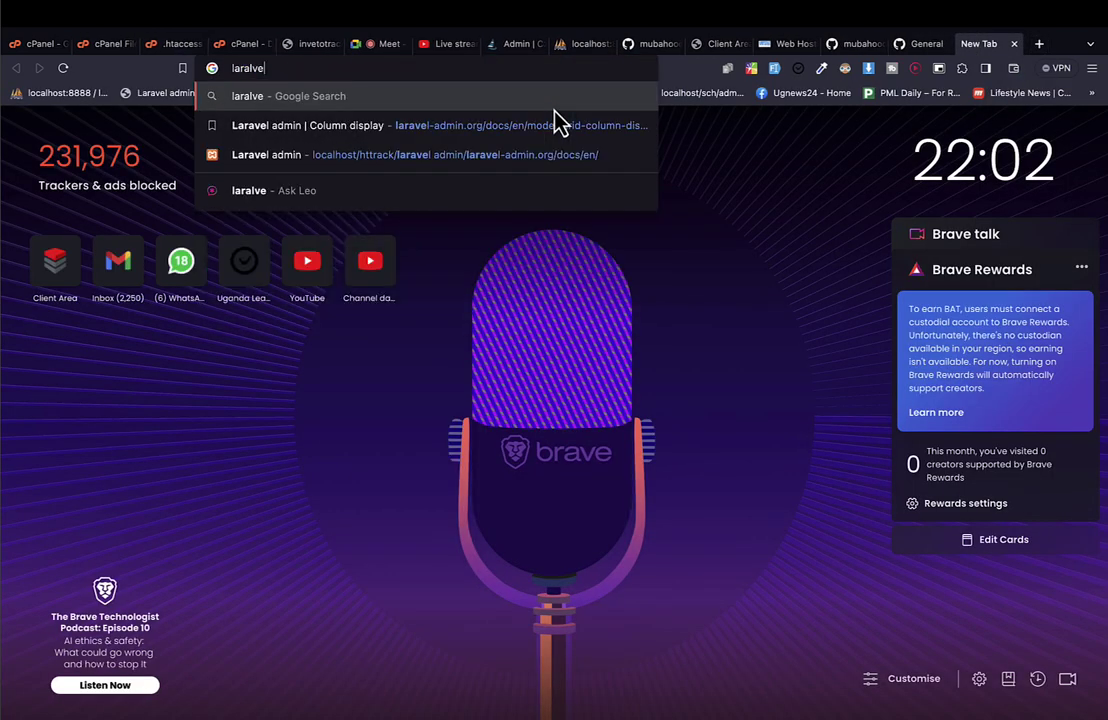
{"action": "type", "text": "vel .htaccess"}
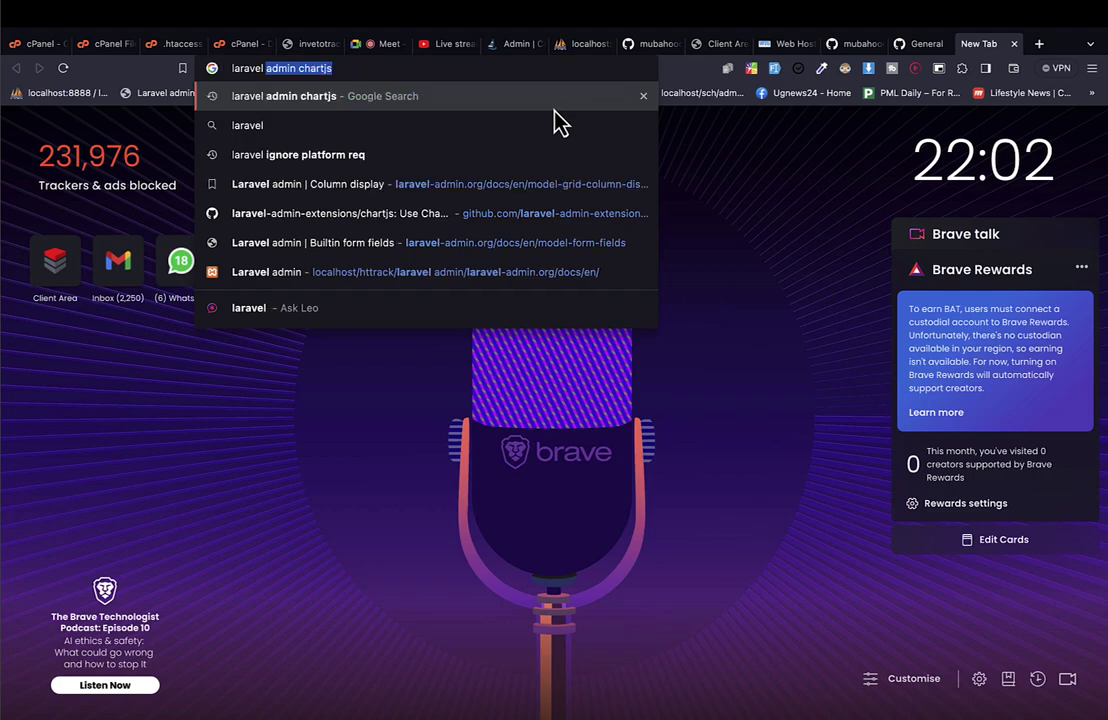
{"action": "key", "text": "Return"}
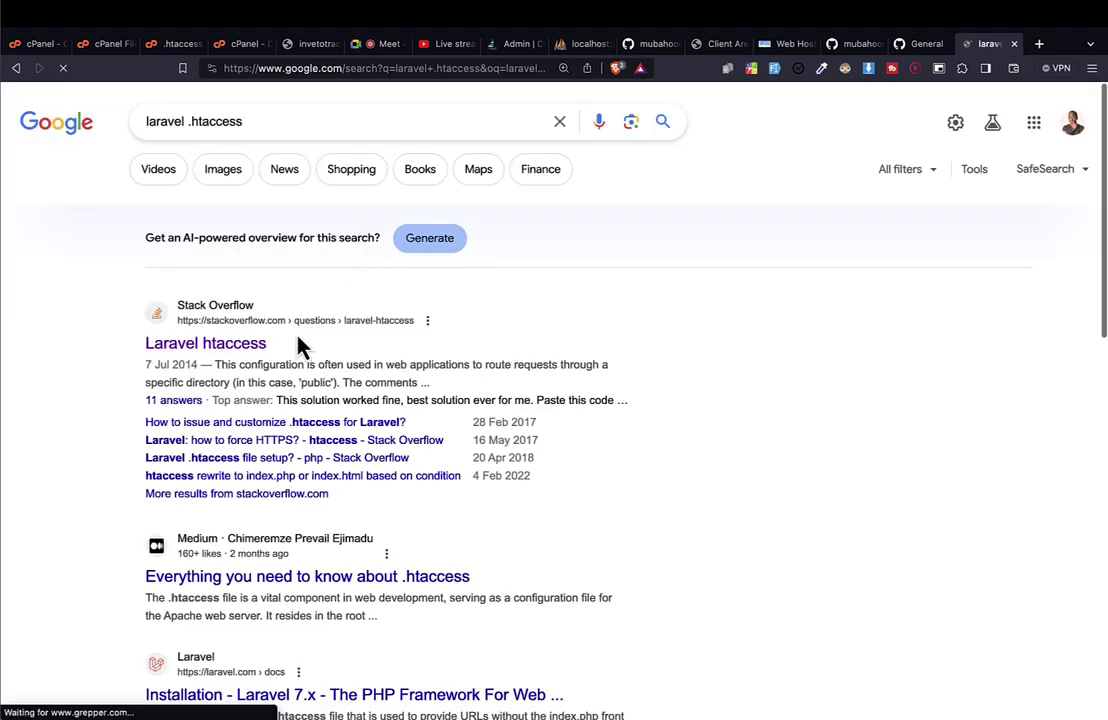
{"action": "scroll", "coordinate": [367, 380], "scroll_direction": "down", "scroll_amount": 5}
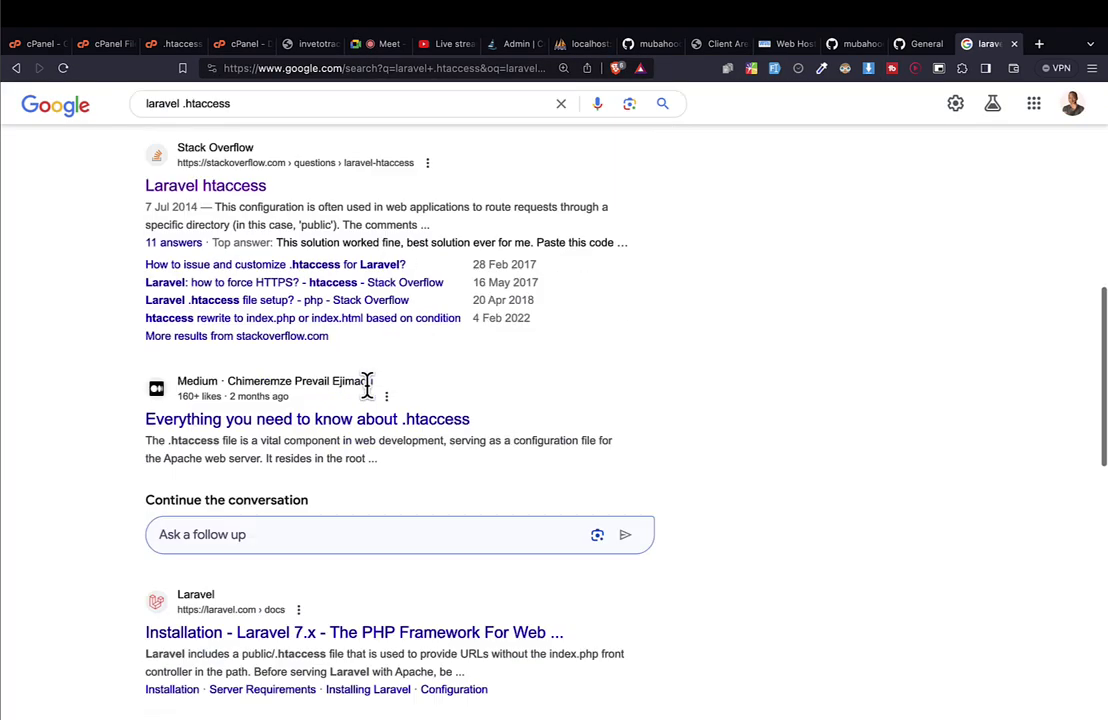
{"action": "scroll", "coordinate": [367, 383], "scroll_direction": "down", "scroll_amount": 5}
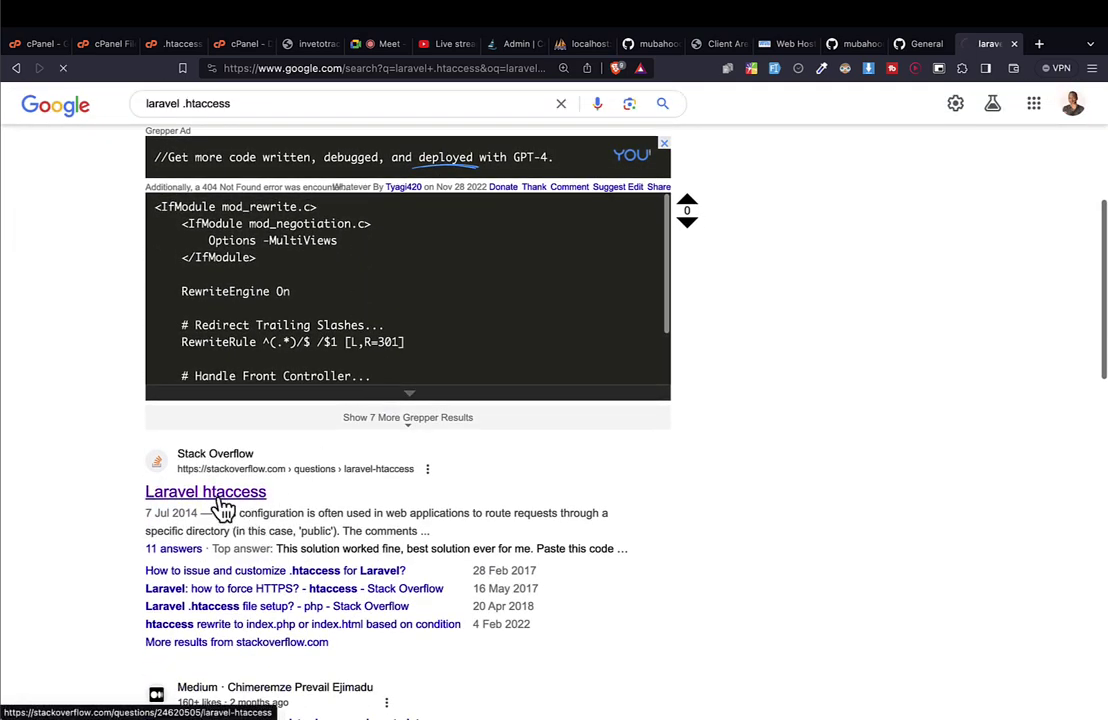
{"action": "left_click", "coordinate": [220, 495]}
Find the 39-vote answer and select its root .htaccess code block.
{"action": "scroll", "coordinate": [410, 525], "scroll_direction": "down", "scroll_amount": 15}
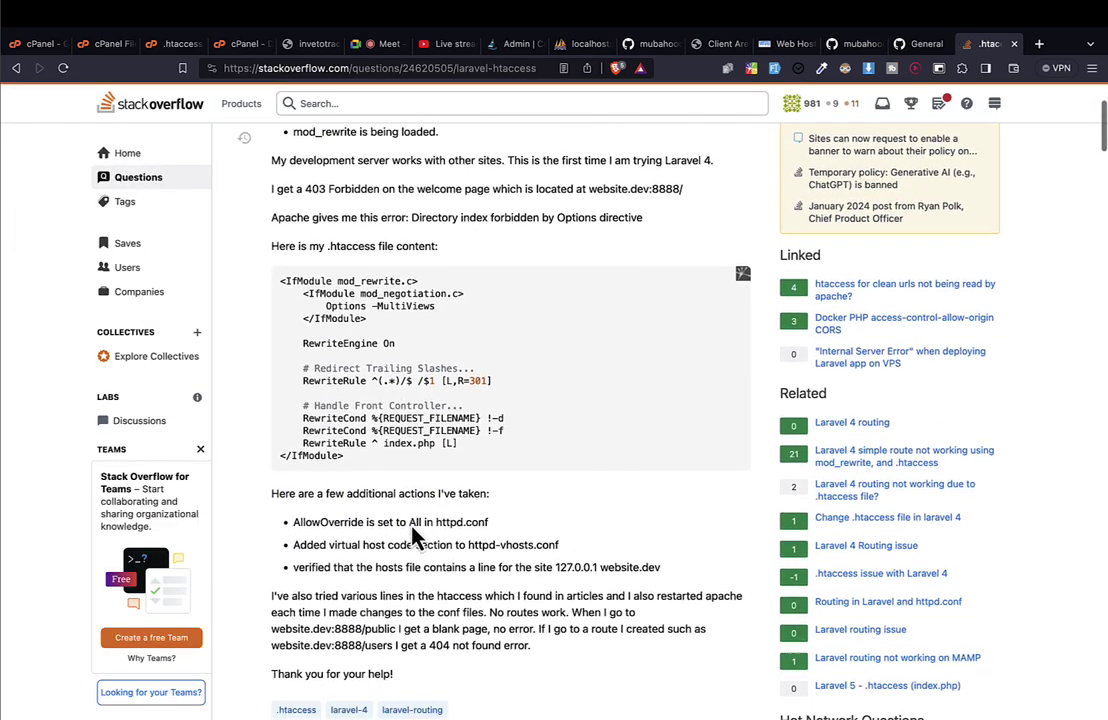
{"action": "scroll", "coordinate": [415, 537], "scroll_direction": "down", "scroll_amount": 15}
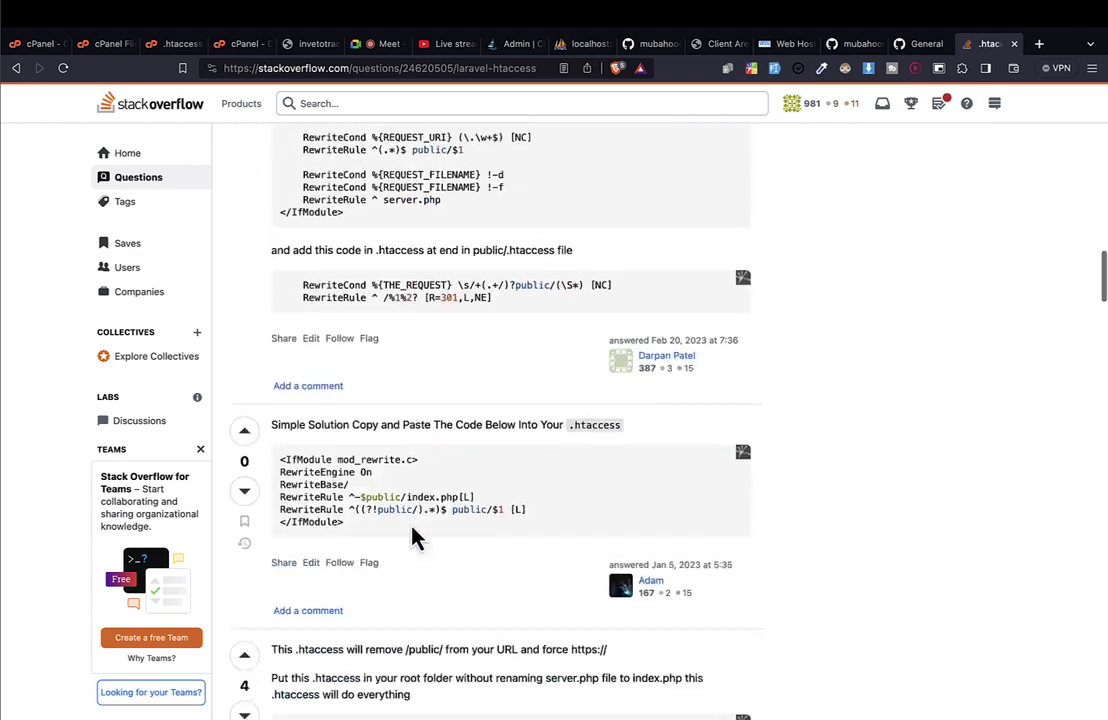
{"action": "scroll", "coordinate": [409, 520], "scroll_direction": "down", "scroll_amount": 15}
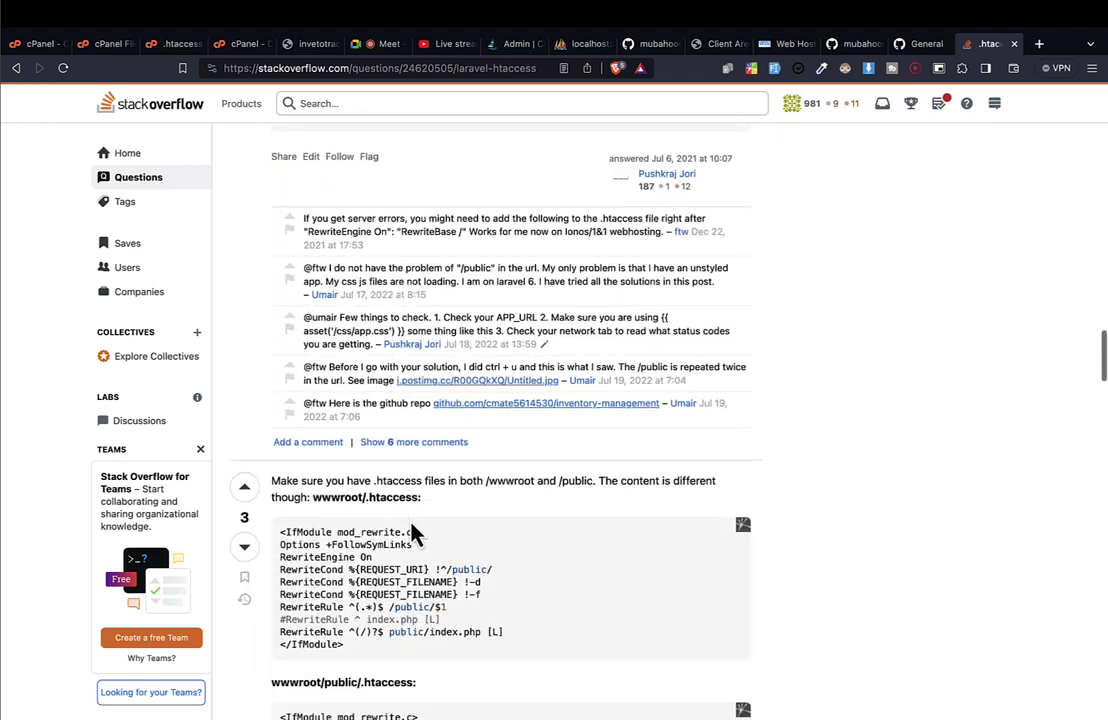
{"action": "scroll", "coordinate": [409, 518], "scroll_direction": "down", "scroll_amount": 15}
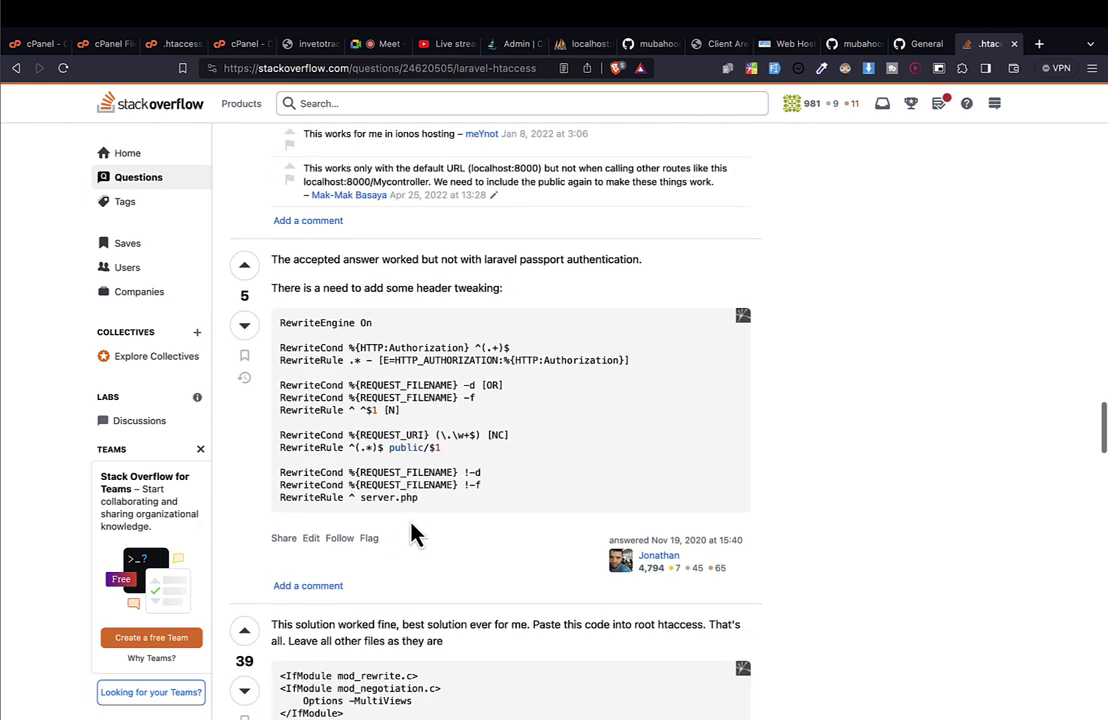
{"action": "scroll", "coordinate": [409, 517], "scroll_direction": "down", "scroll_amount": 2}
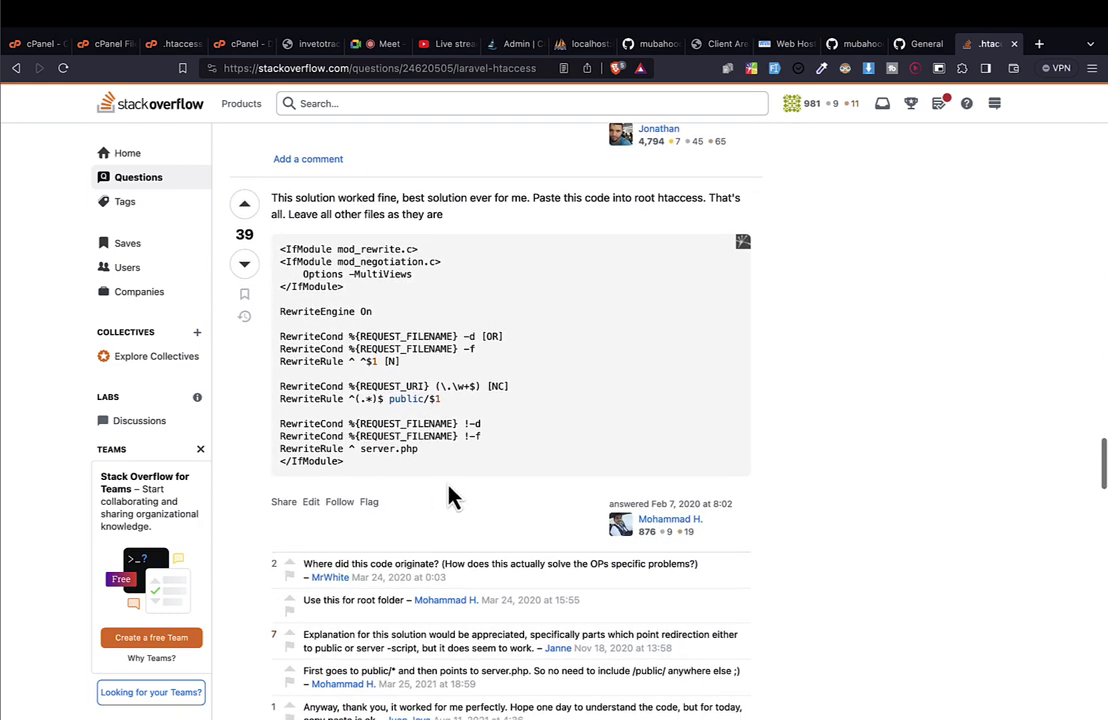
{"action": "scroll", "coordinate": [320, 385], "scroll_direction": "down", "scroll_amount": 1}
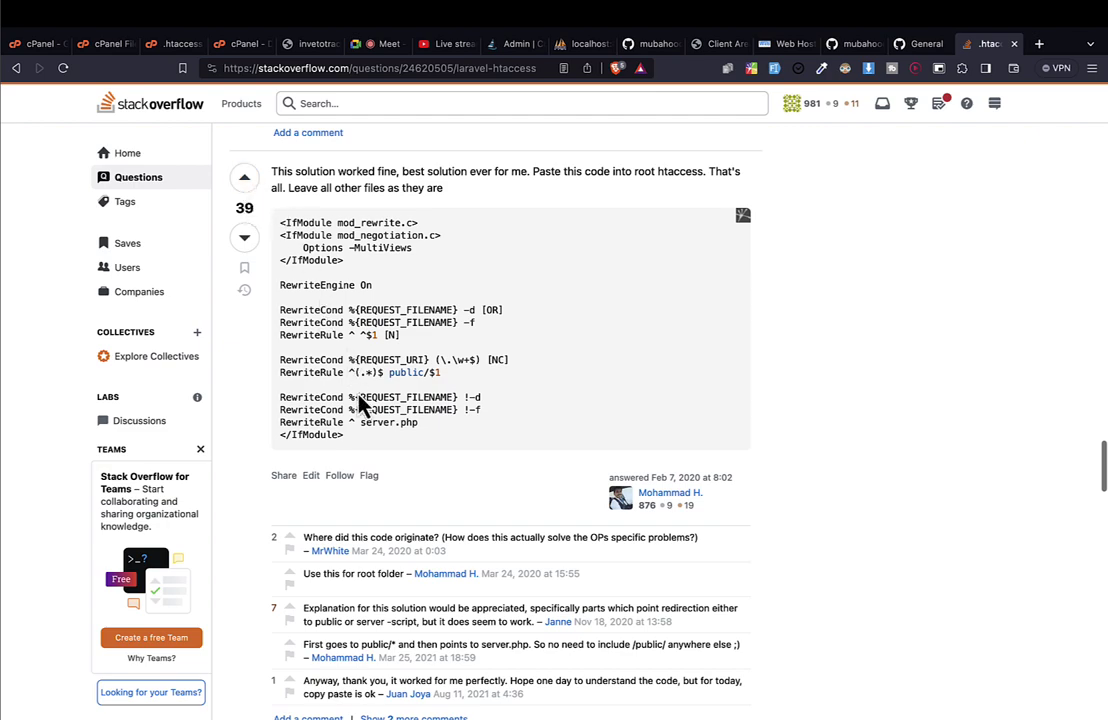
{"action": "scroll", "coordinate": [385, 432], "scroll_direction": "down", "scroll_amount": 10}
{"action": "scroll", "coordinate": [378, 401], "scroll_direction": "up", "scroll_amount": 10}
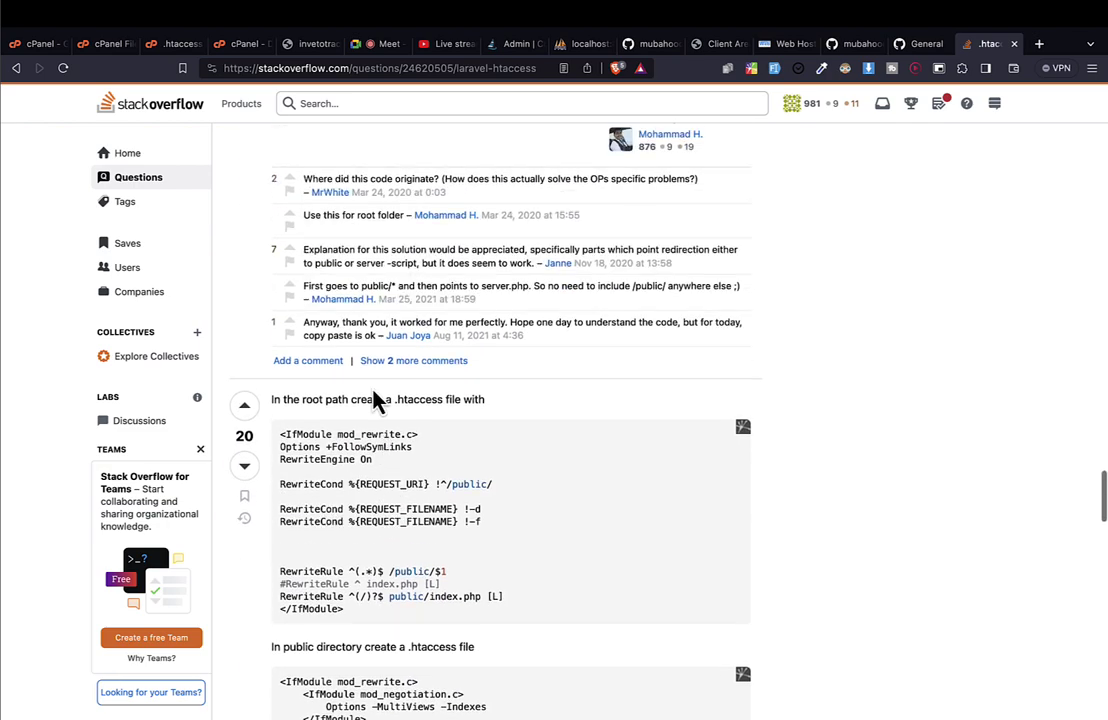
{"action": "scroll", "coordinate": [375, 398], "scroll_direction": "up", "scroll_amount": 1}
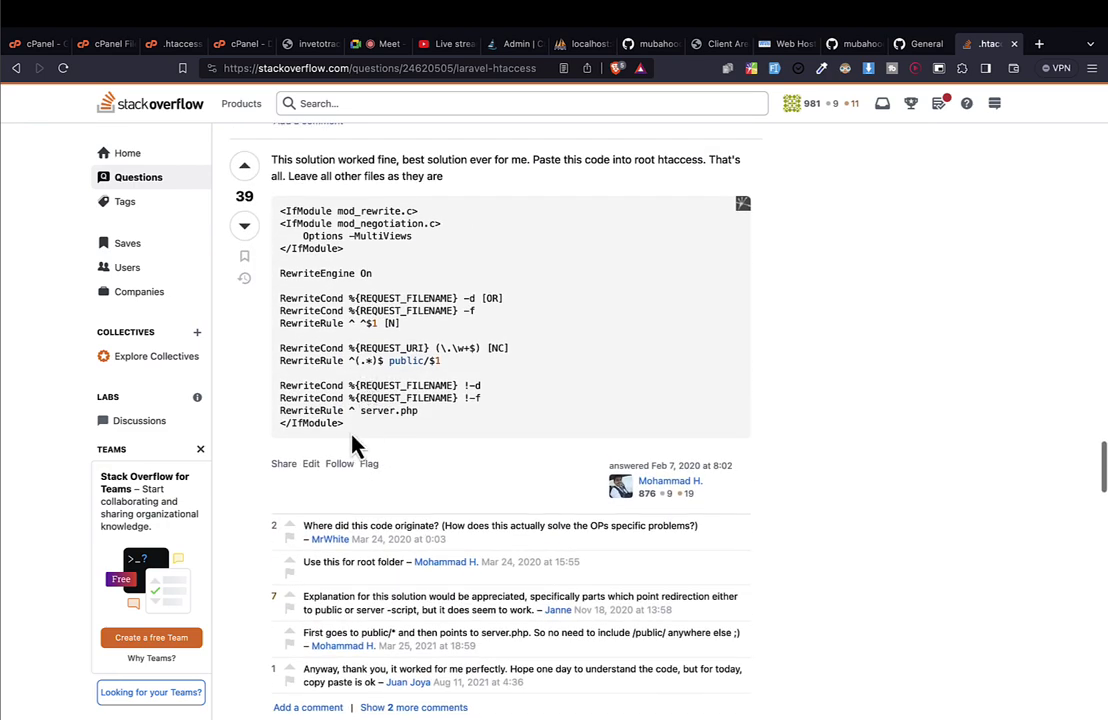
{"action": "left_click_drag", "start_coordinate": [388, 440], "coordinate": [278, 225]}
{"action": "key", "text": "super+c"}
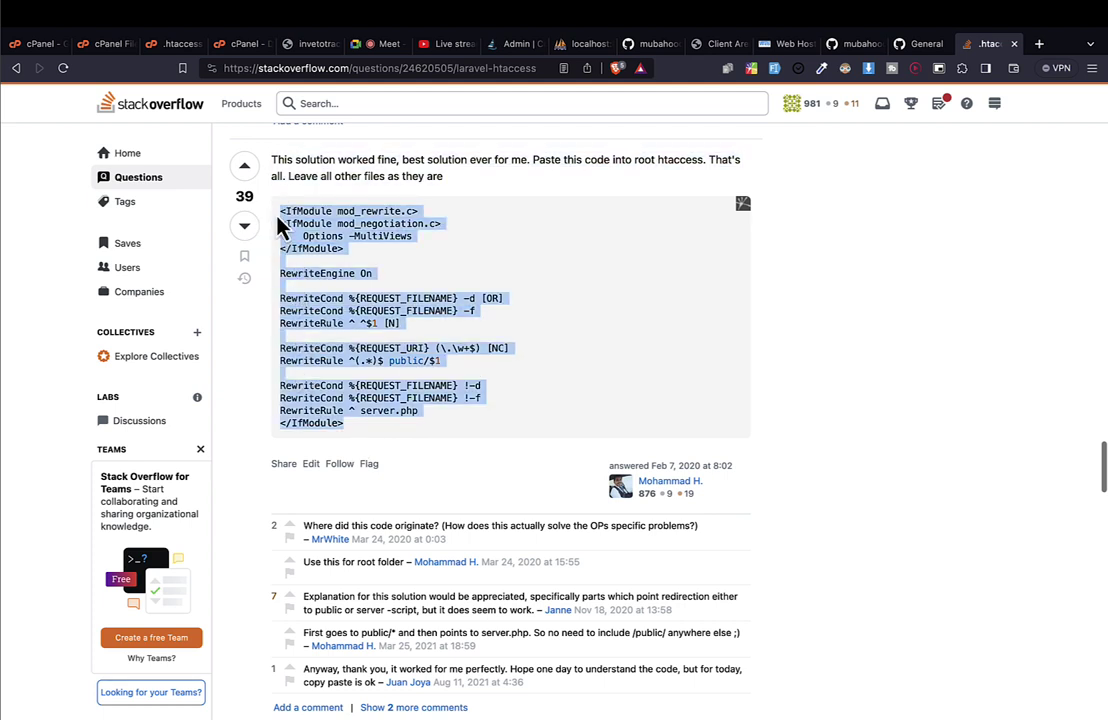
{"action": "key", "text": "super+s"}
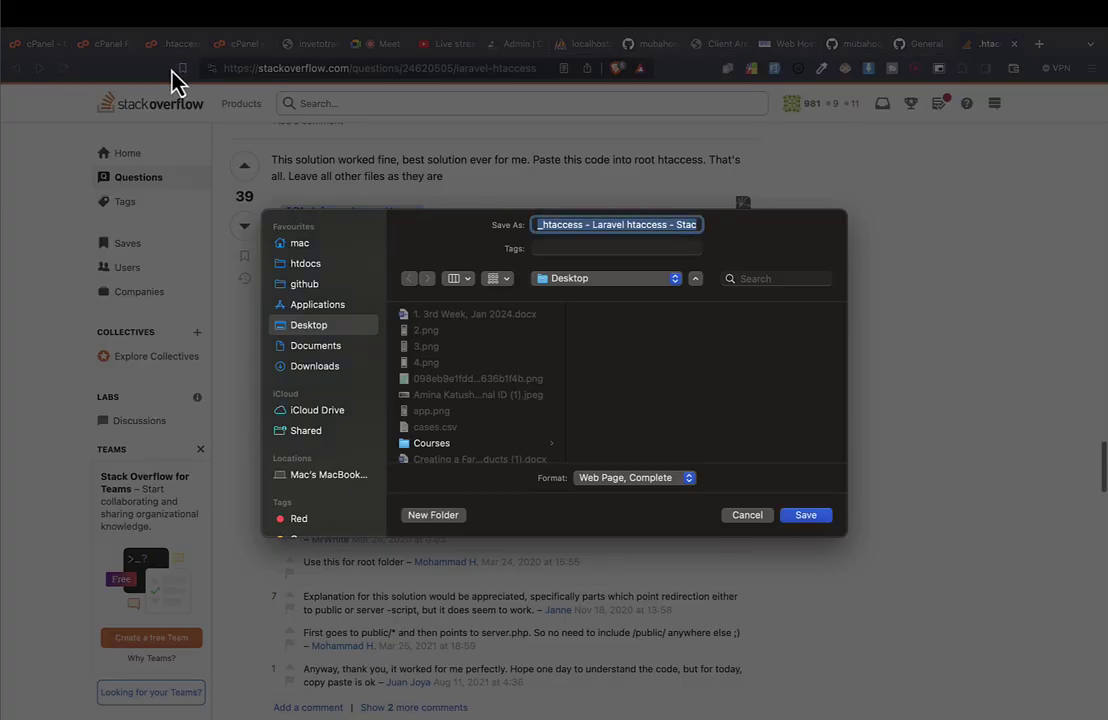
{"action": "key", "text": "Escape"}
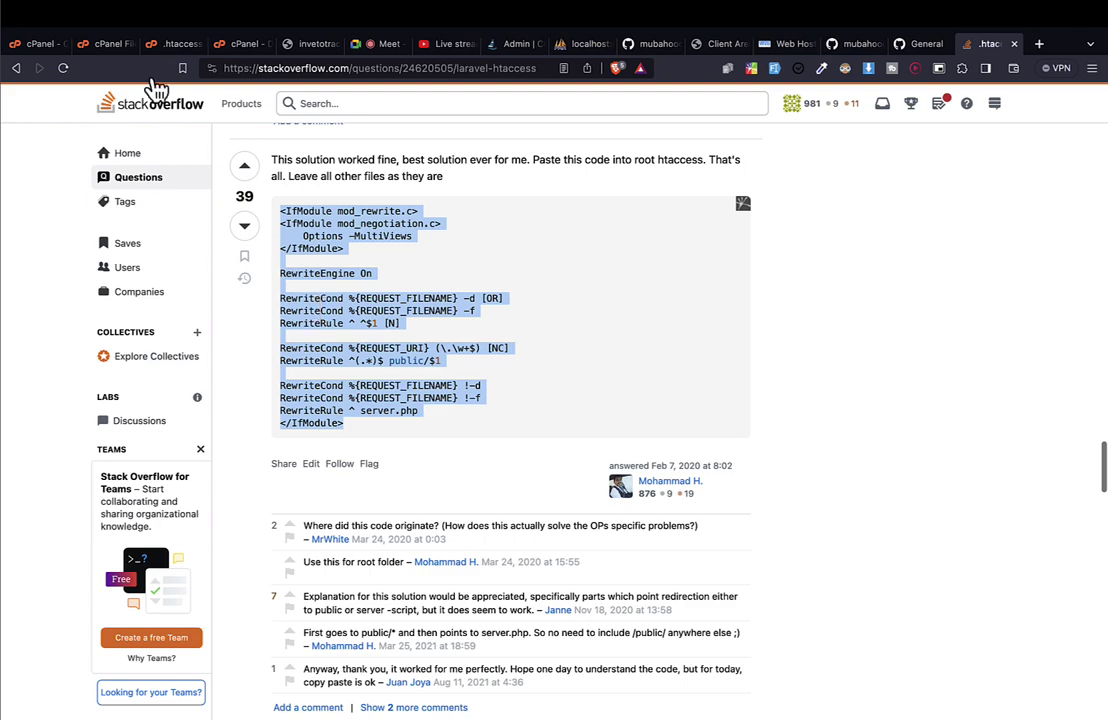
In the .htaccess editor, compare lines 3–17 against the Stack Overflow code.
{"action": "left_click", "coordinate": [95, 44]}
{"action": "left_click", "coordinate": [176, 44]}
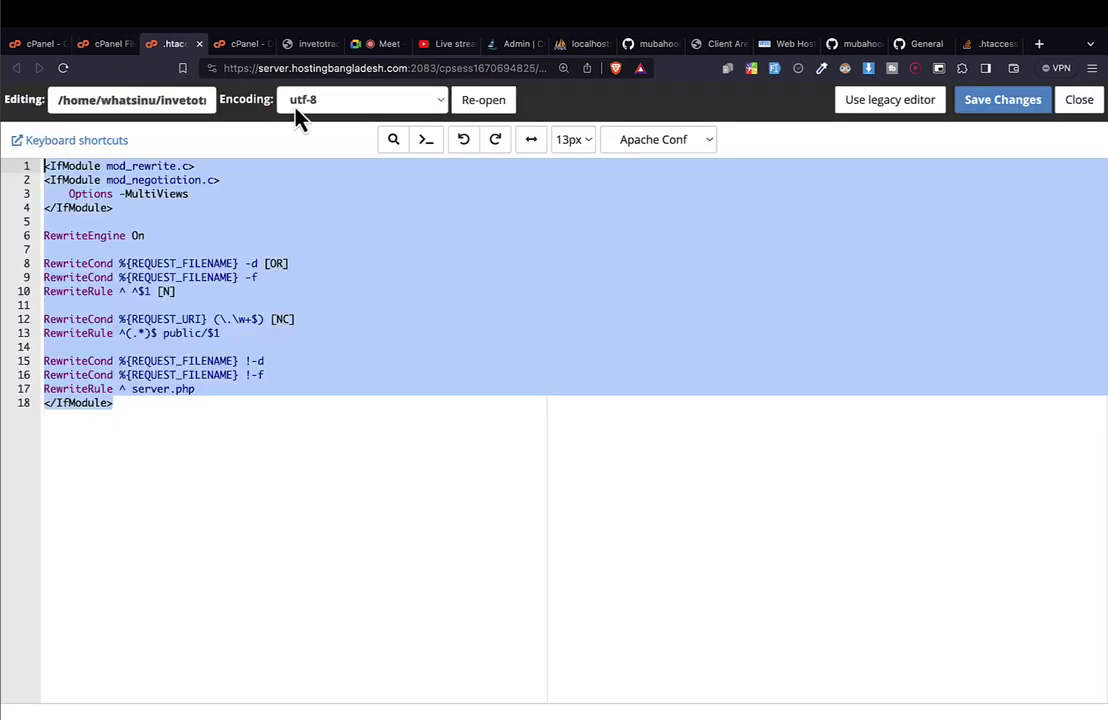
{"action": "left_click", "coordinate": [252, 235]}
{"action": "key", "text": "super+a"}
{"action": "key", "text": "super+v"}
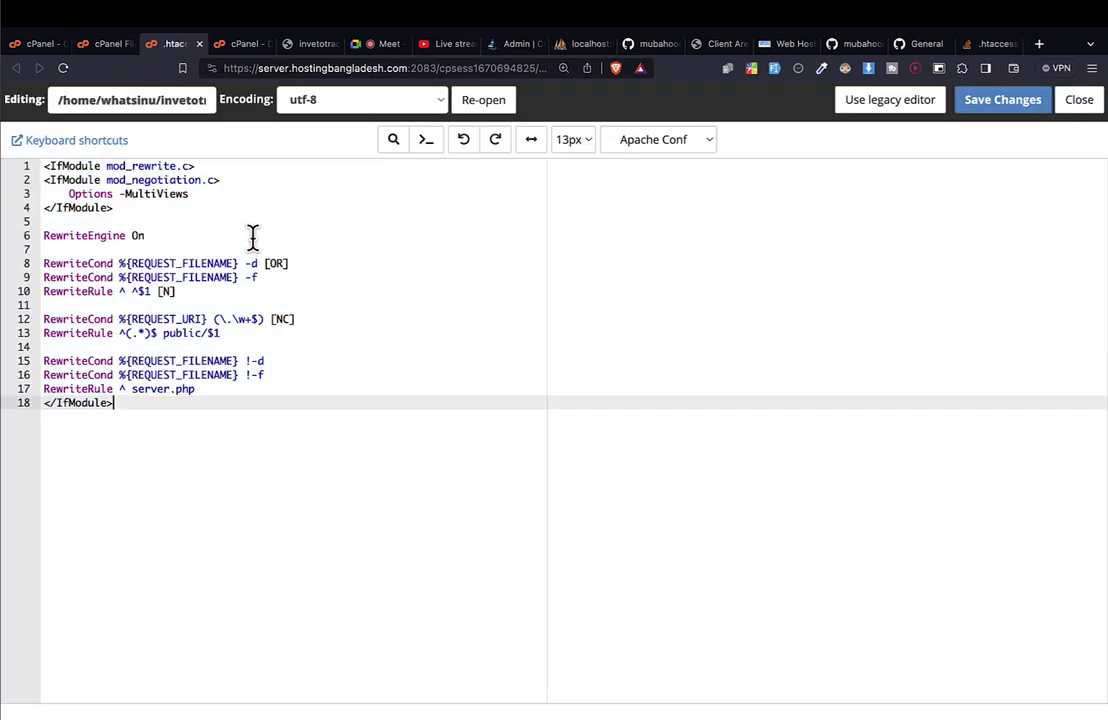
{"action": "key", "text": "super+a"}
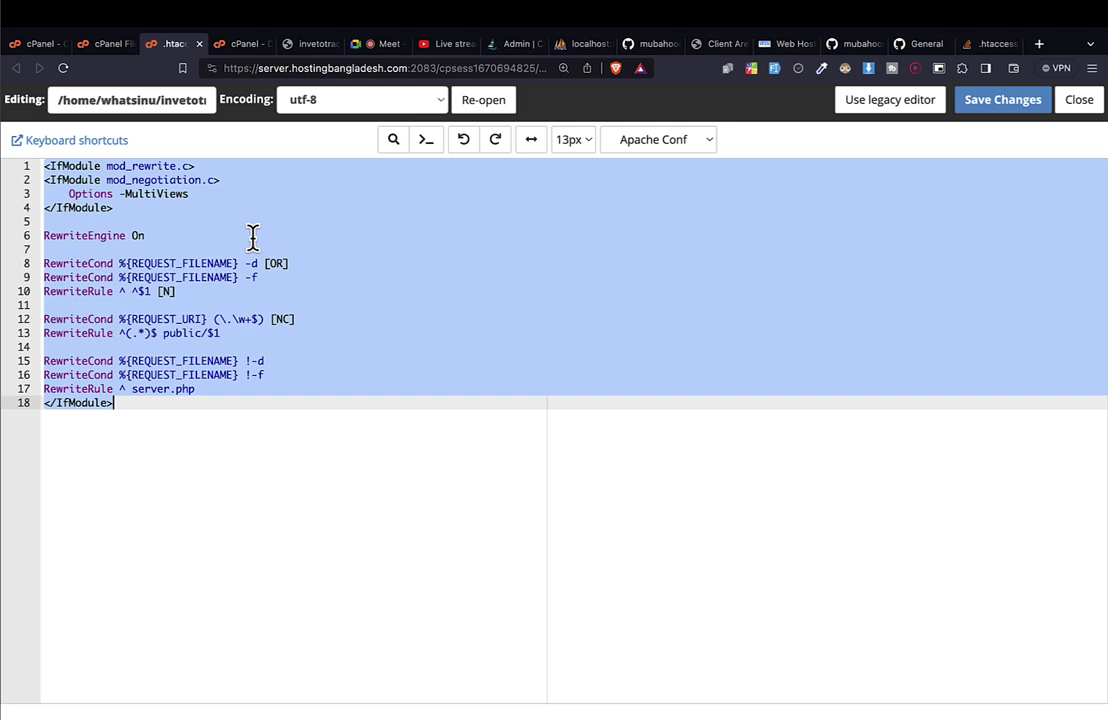
{"action": "left_click", "coordinate": [266, 278]}
{"action": "left_click_drag", "start_coordinate": [125, 194], "coordinate": [252, 391]}
Save .htaccess, which reports no changes, and go back to the invetotrack site tab.
{"action": "left_click", "coordinate": [997, 102]}
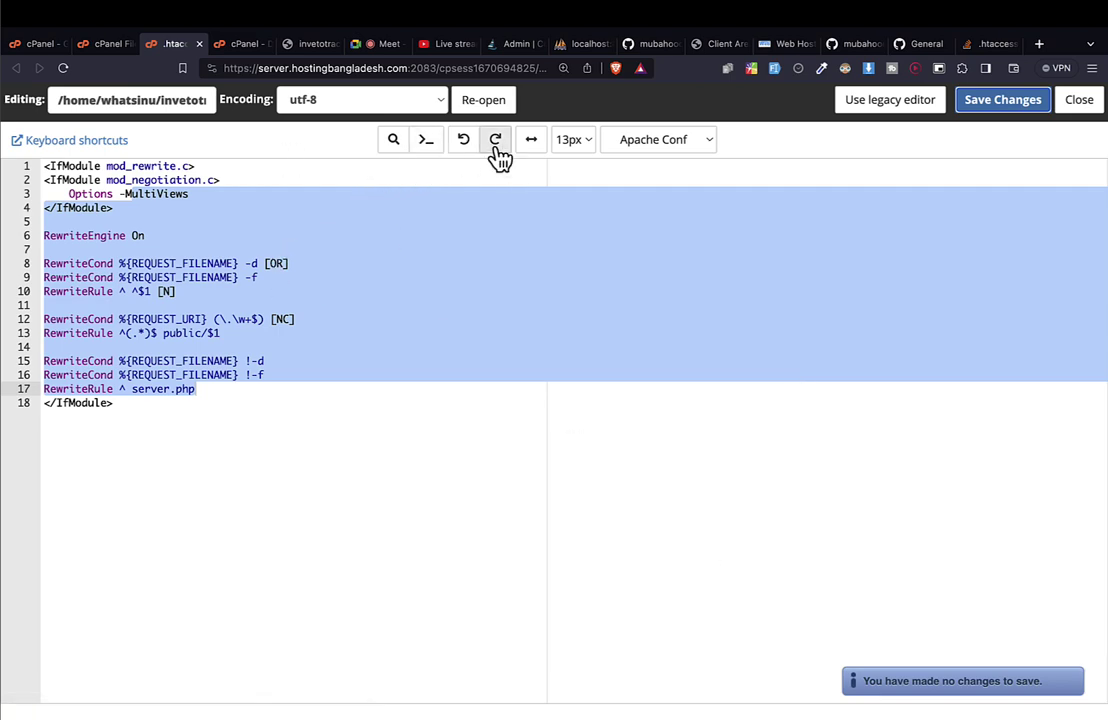
{"action": "left_click", "coordinate": [305, 44]}
{"action": "left_click", "coordinate": [144, 100]}
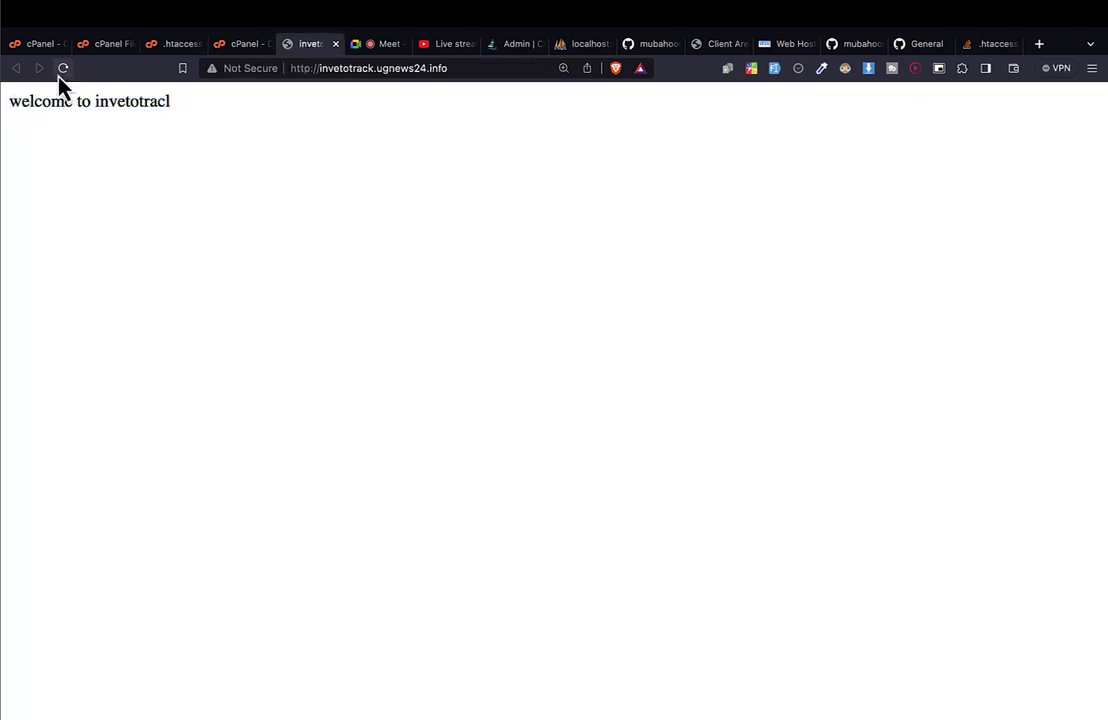
Reload invetotrack.ugnews24.info, now a 404 Not Found, and start a 40:00 Clock timer.
{"action": "left_click", "coordinate": [60, 72]}
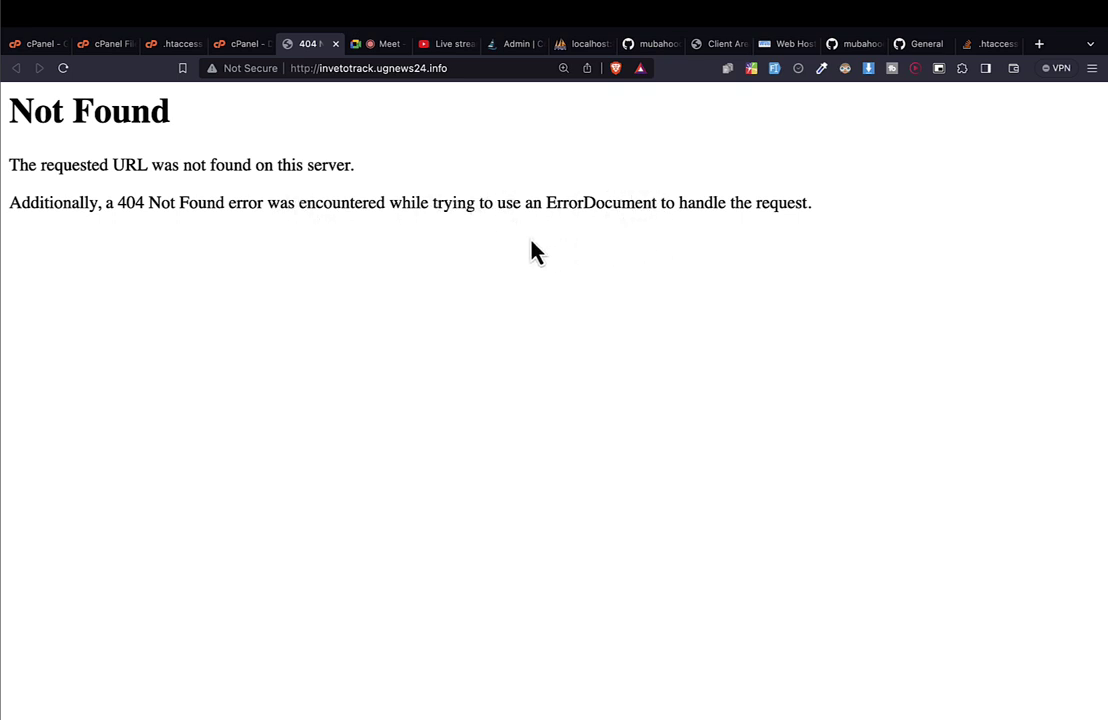
{"action": "left_click", "coordinate": [324, 72]}
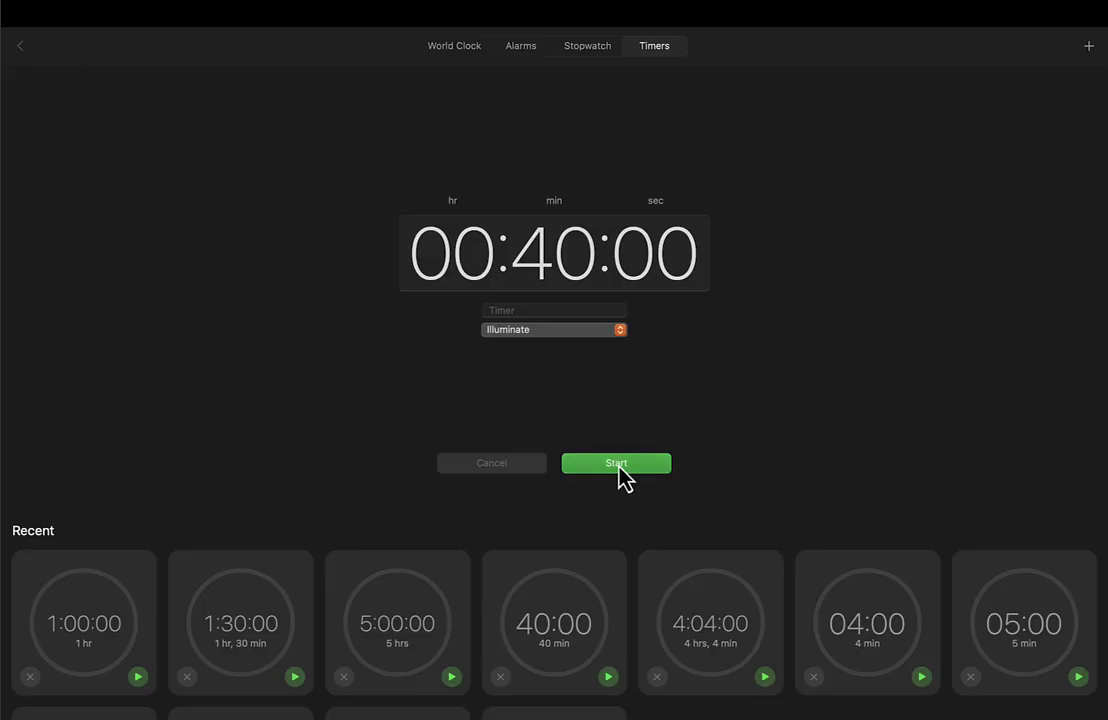
{"action": "left_click", "coordinate": [616, 463]}
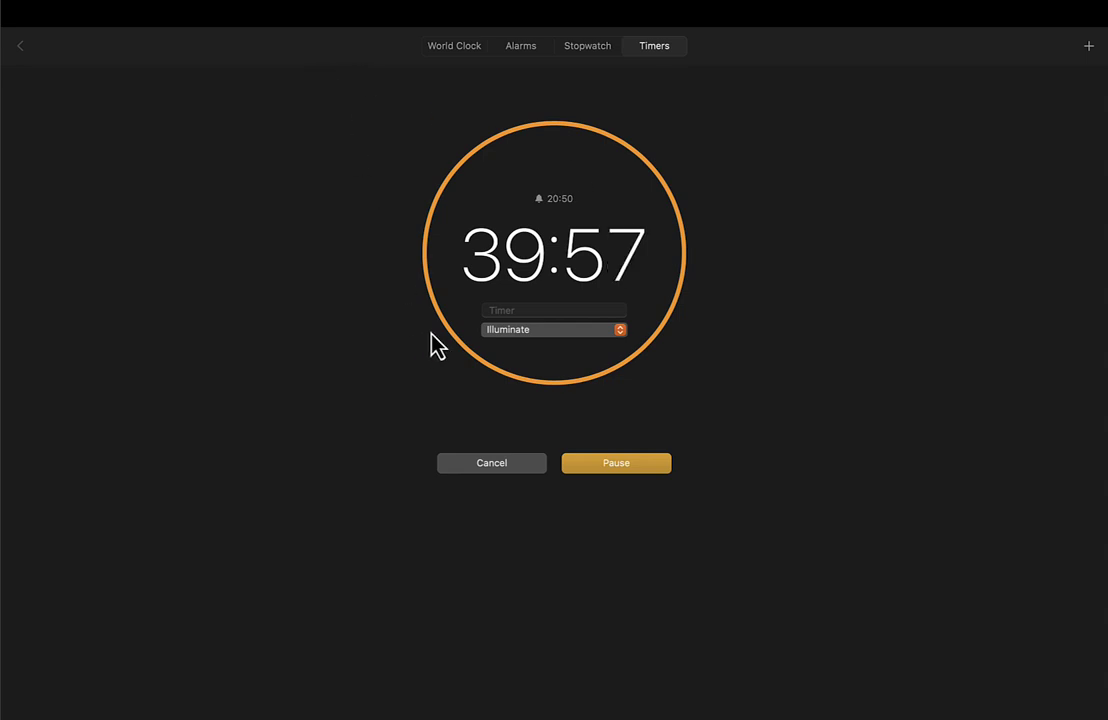
Move the Clock space to the end of the Spaces bar and go to Desktop 1.
{"action": "key", "text": "ctrl+Up"}
{"action": "left_click_drag", "start_coordinate": [740, 90], "coordinate": [1081, 67]}
{"action": "left_click", "coordinate": [688, 75]}
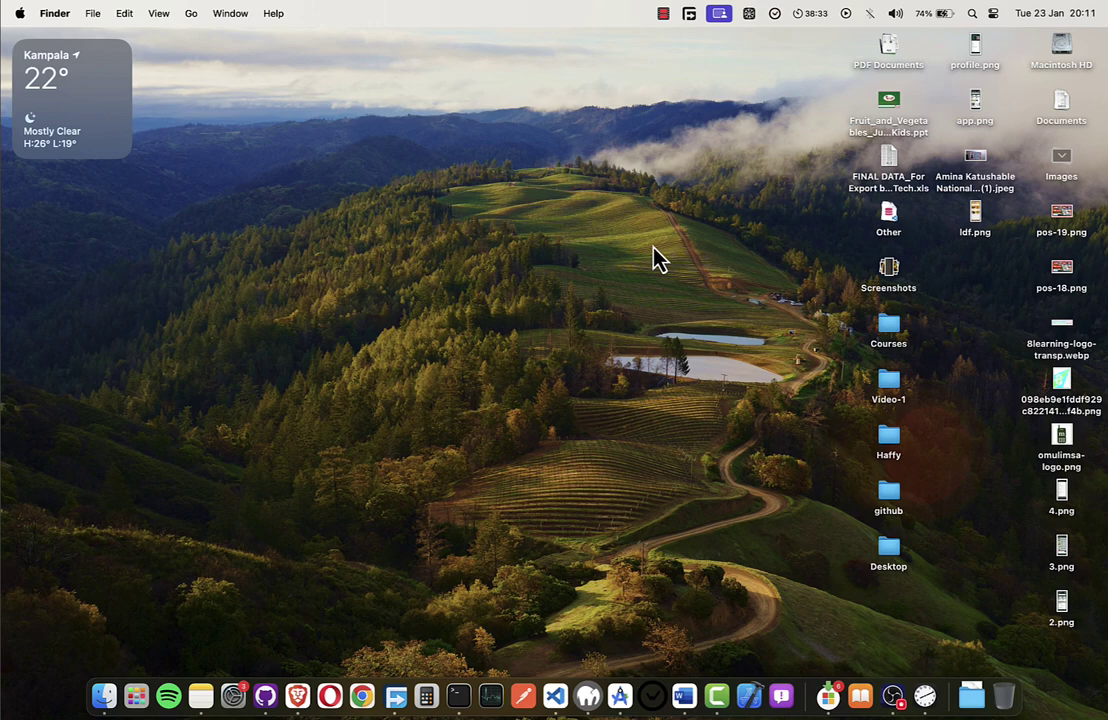
Collapse all inveto-track-web folders in VS Code, open the empty .gitignore, then go to Meet.
{"action": "key", "text": "ctrl+Right"}
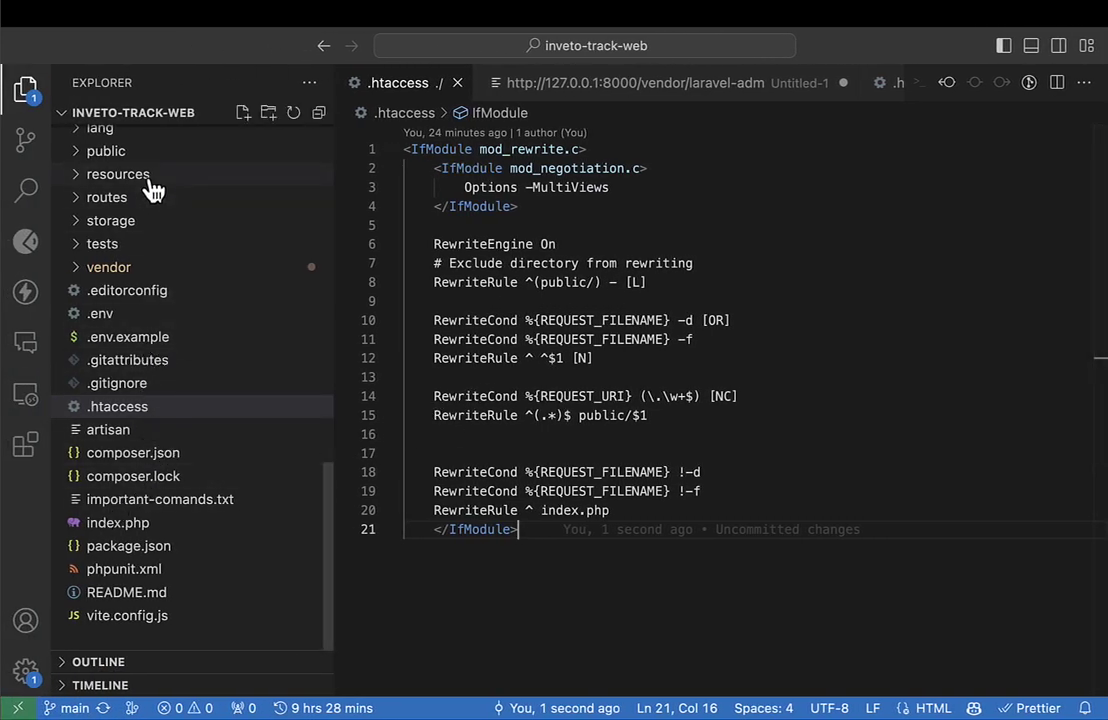
{"action": "scroll", "coordinate": [150, 230], "scroll_direction": "up", "scroll_amount": 10}
{"action": "scroll", "coordinate": [140, 225], "scroll_direction": "up", "scroll_amount": 10}
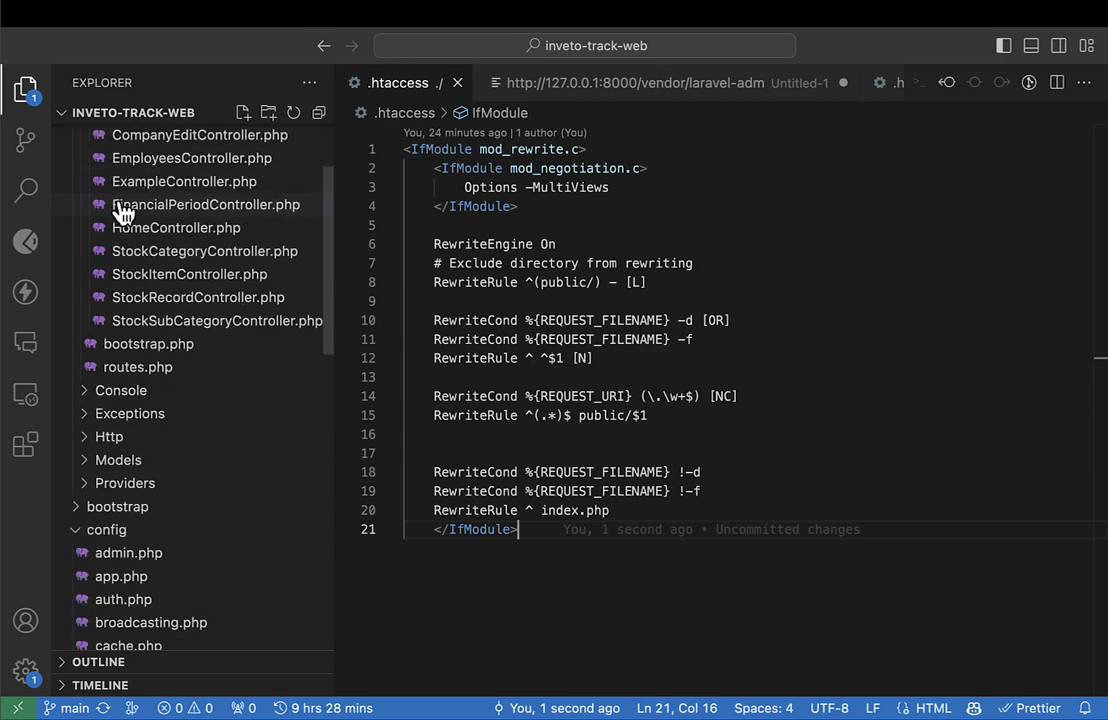
{"action": "left_click", "coordinate": [319, 113]}
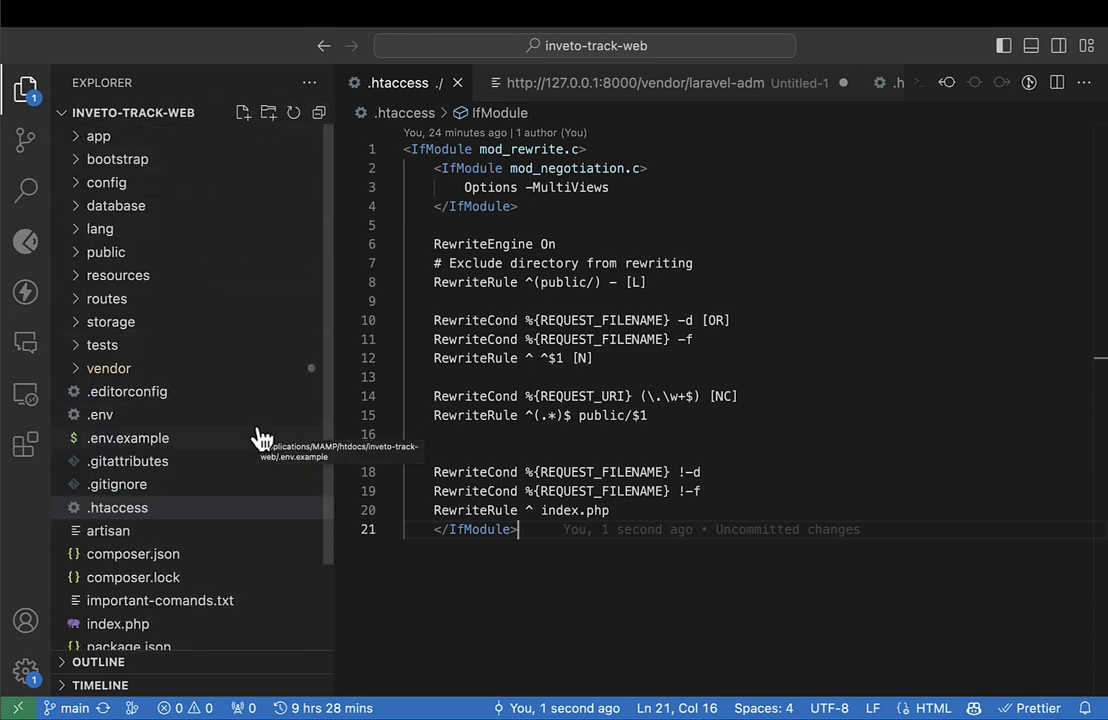
{"action": "left_click", "coordinate": [132, 486]}
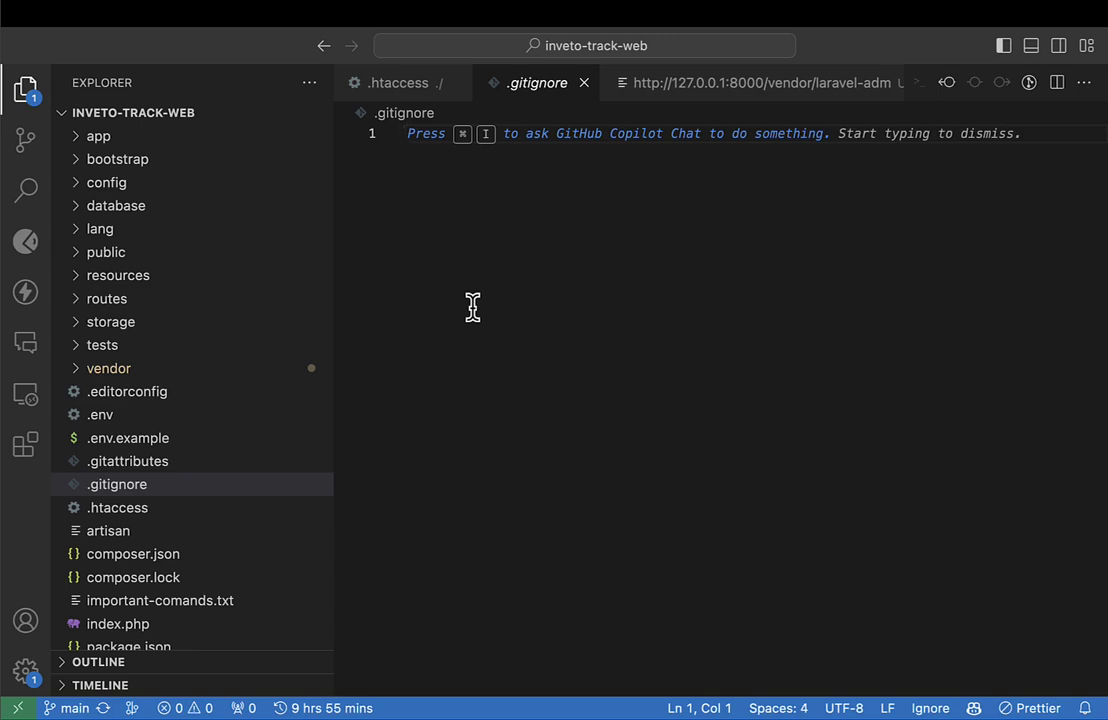
{"action": "key", "text": "ctrl+Right"}
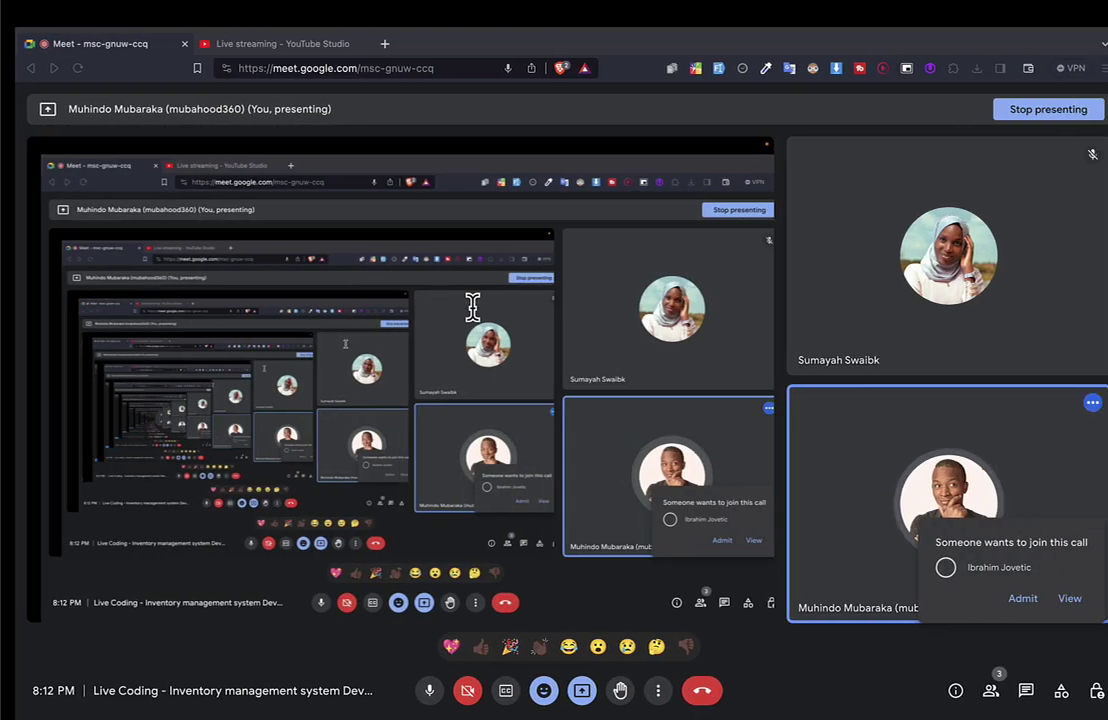
Admit the waiting guest to the Meet call and mute them for everyone.
{"action": "left_click", "coordinate": [1009, 600]}
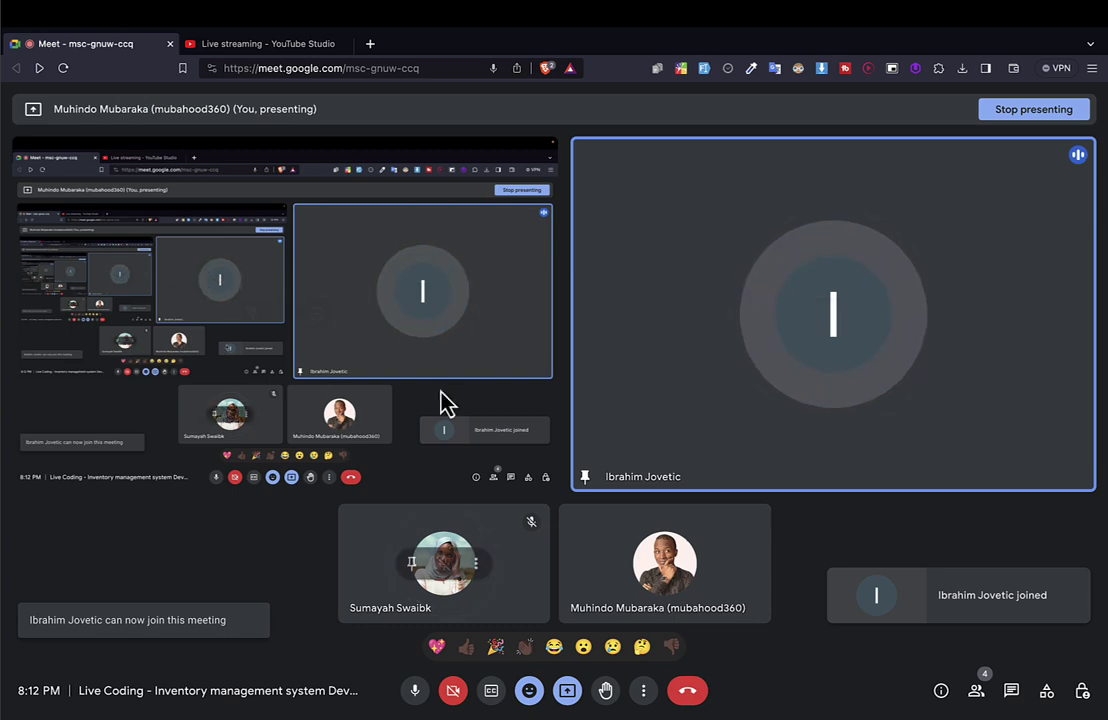
{"action": "mouse_move", "coordinate": [453, 359]}
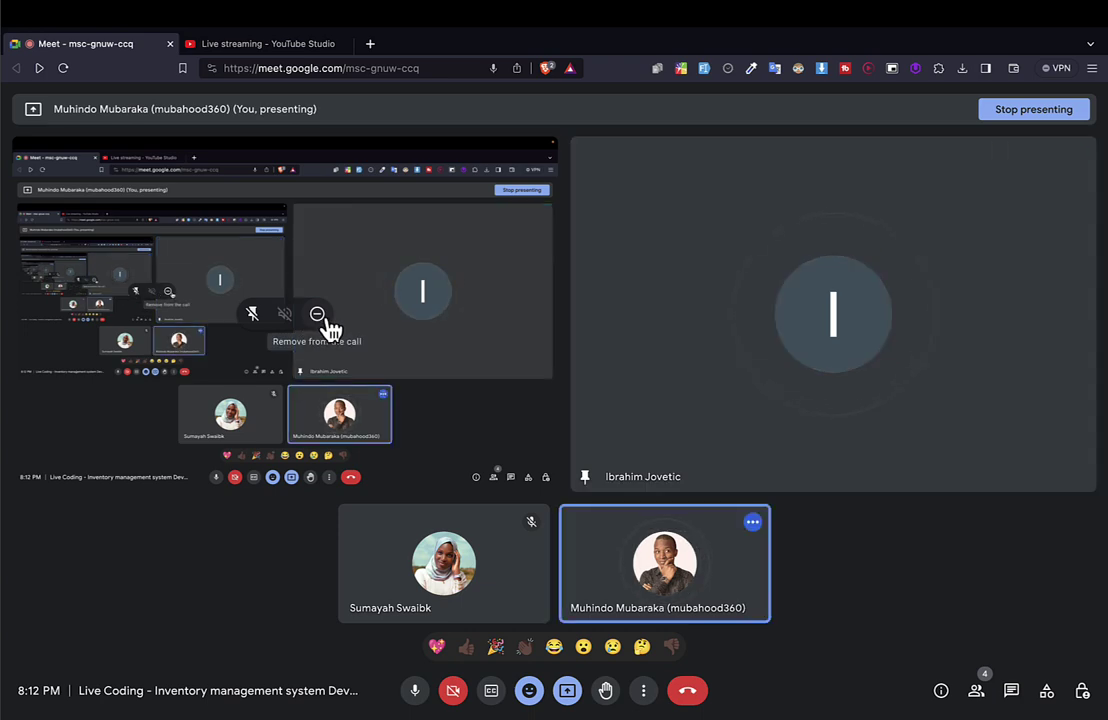
{"action": "mouse_move", "coordinate": [858, 346]}
{"action": "left_click", "coordinate": [833, 314]}
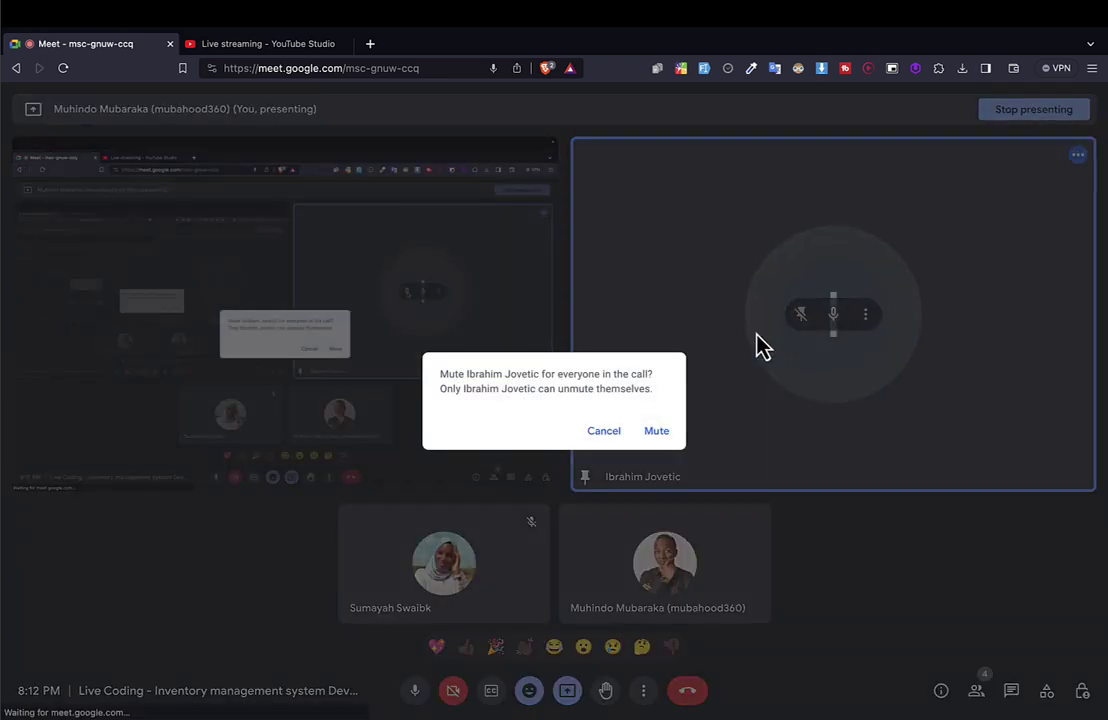
{"action": "left_click", "coordinate": [656, 432]}
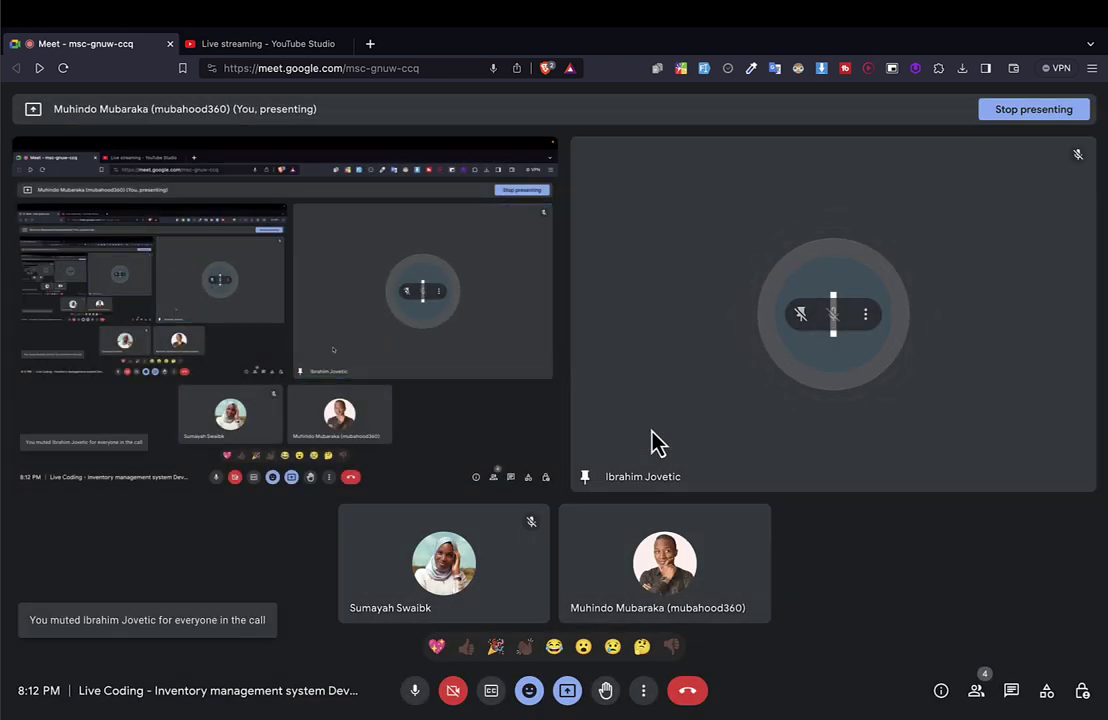
{"action": "key", "text": "ctrl+Left"}
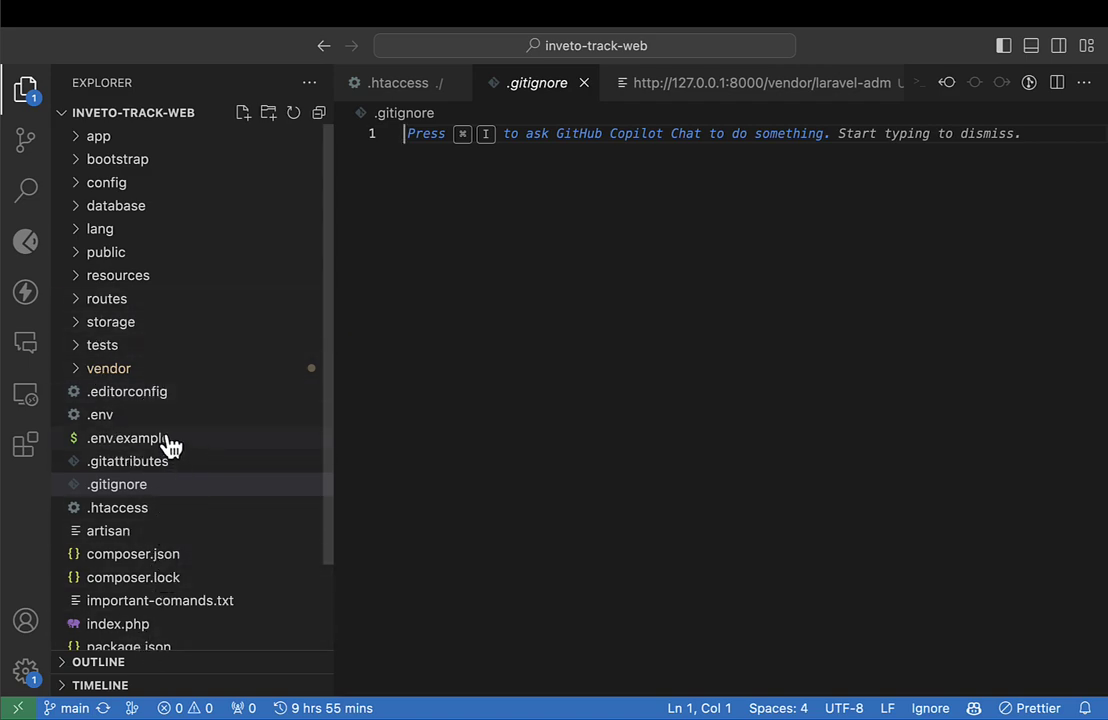
Go to the etag-web VS Code window and open server.php.
{"action": "key", "text": "ctrl+Left"}
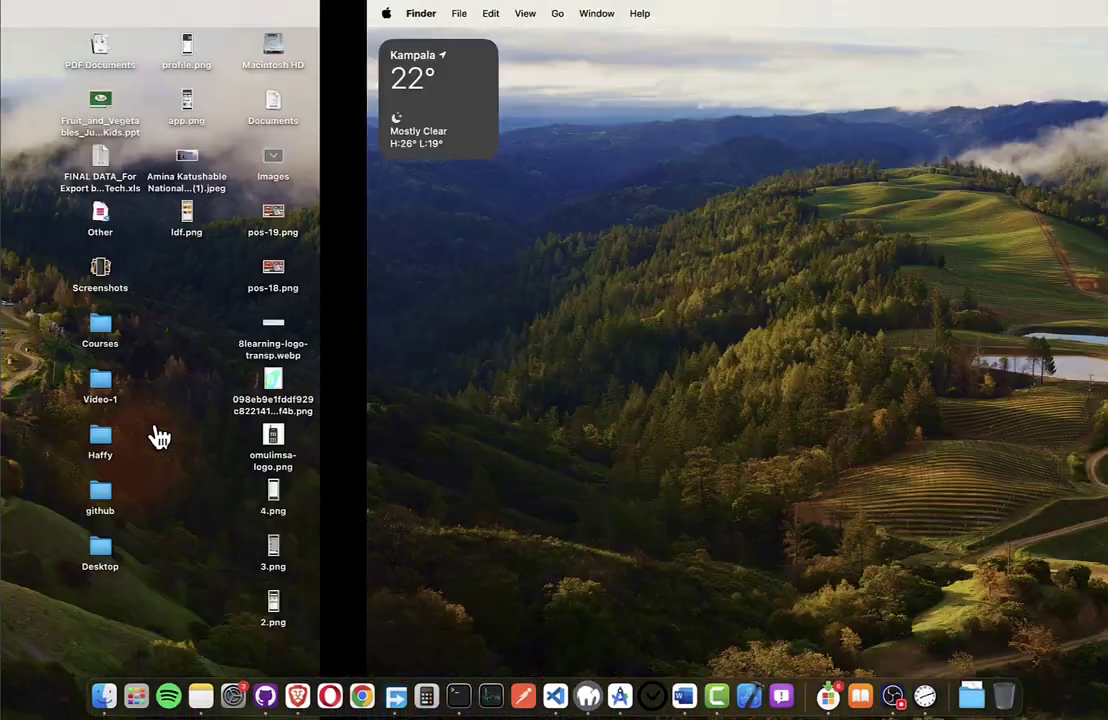
{"action": "key", "text": "ctrl+Right"}
{"action": "key", "text": "ctrl+Left"}
{"action": "key", "text": "ctrl+Left"}
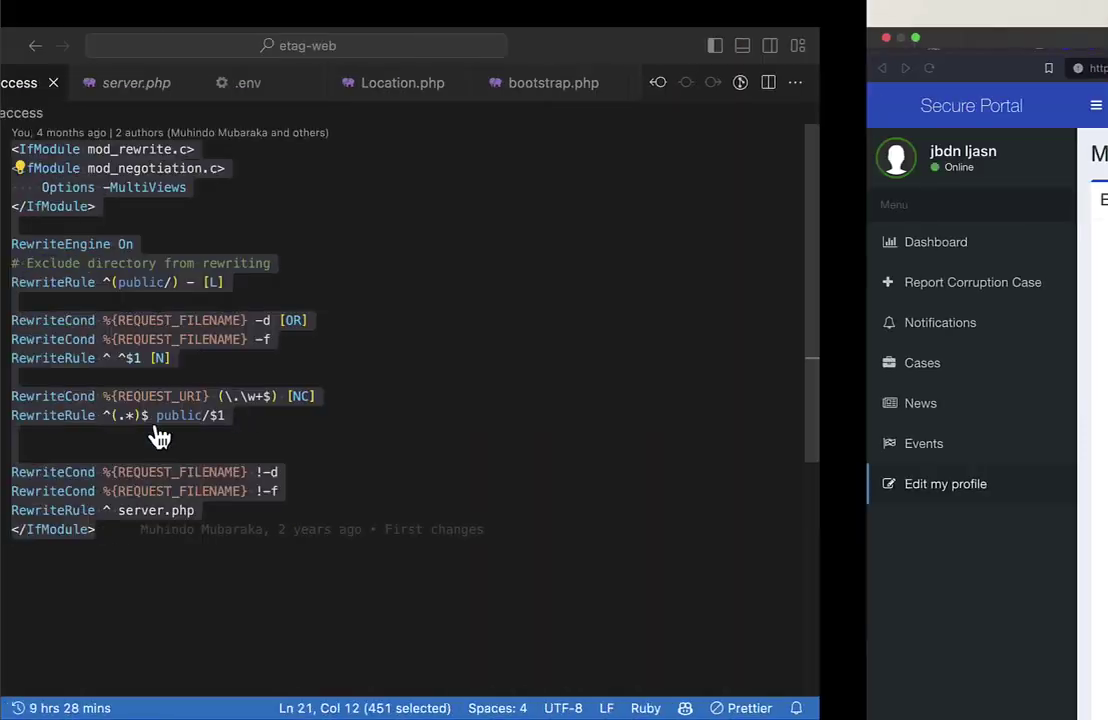
{"action": "scroll", "coordinate": [141, 366], "scroll_direction": "up", "scroll_amount": 10}
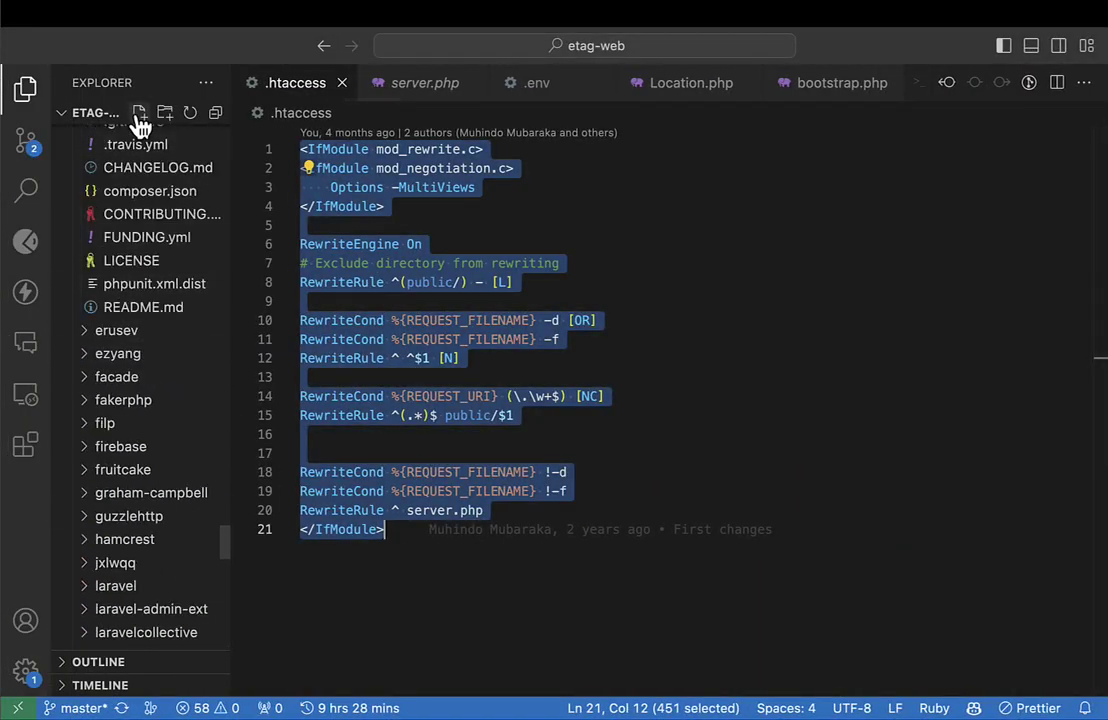
{"action": "scroll", "coordinate": [145, 248], "scroll_direction": "down", "scroll_amount": 10}
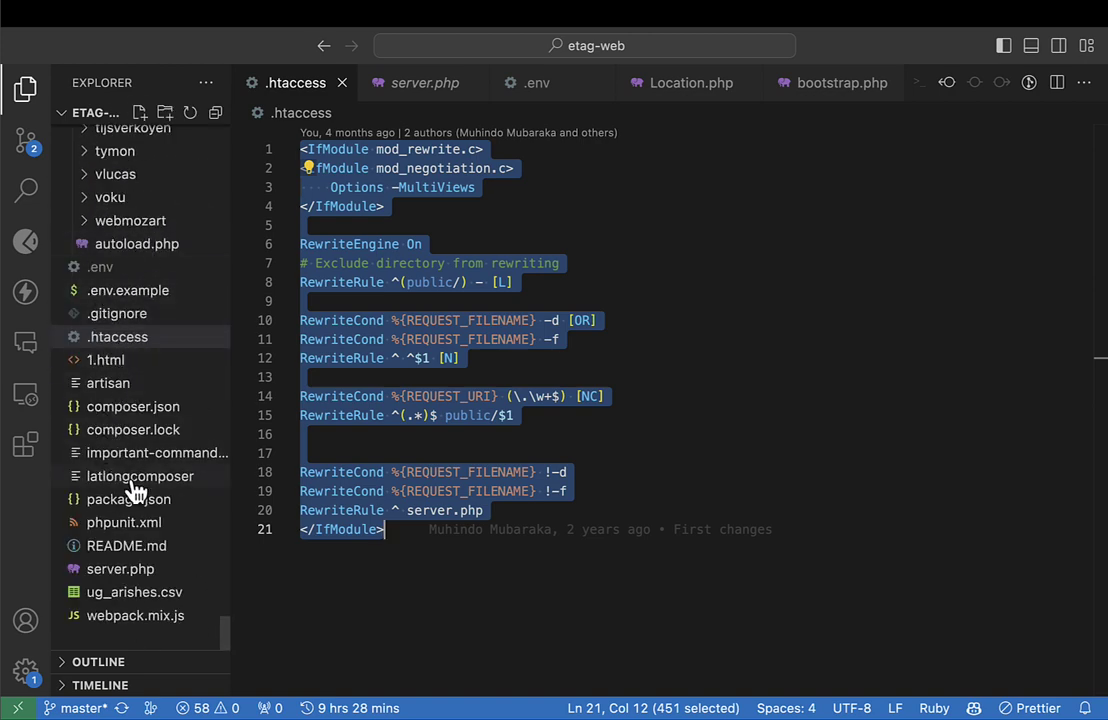
{"action": "left_click", "coordinate": [137, 570]}
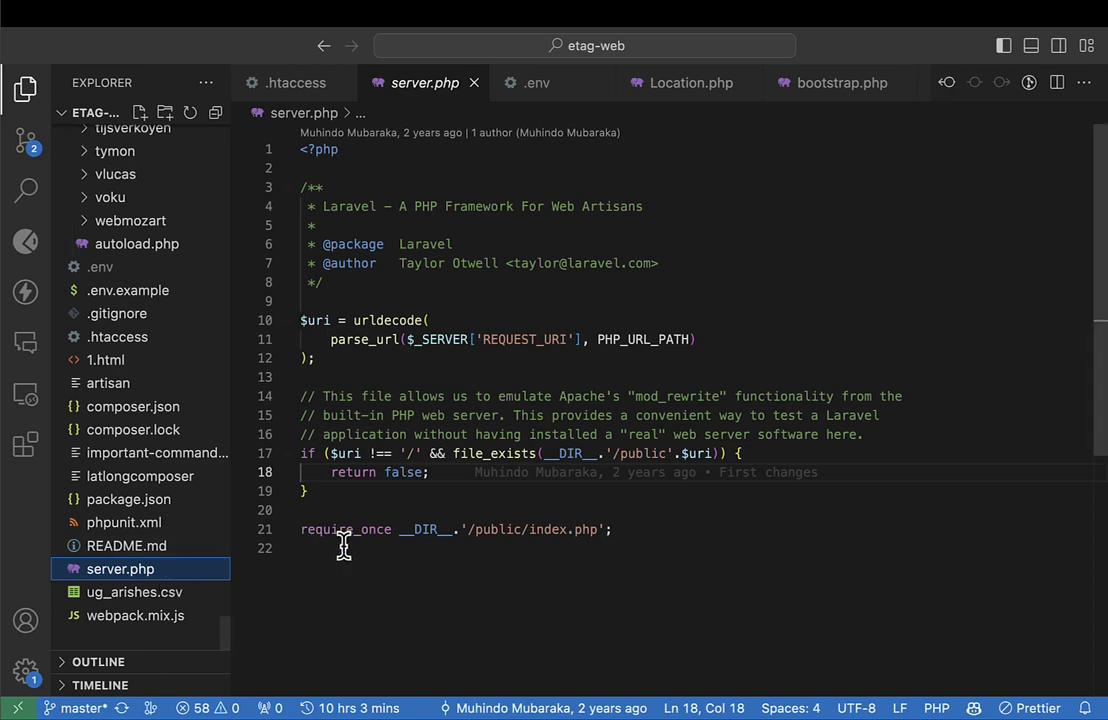
Highlight the urldecode call on lines 10–12 and the '/public/index.php' require path on line 21.
{"action": "scroll", "coordinate": [343, 545], "scroll_direction": "down", "scroll_amount": 3}
{"action": "scroll", "coordinate": [343, 547], "scroll_direction": "up", "scroll_amount": 3}
{"action": "mouse_move", "coordinate": [410, 342]}
{"action": "left_click", "coordinate": [318, 358]}
{"action": "left_click_drag", "start_coordinate": [392, 320], "coordinate": [565, 355]}
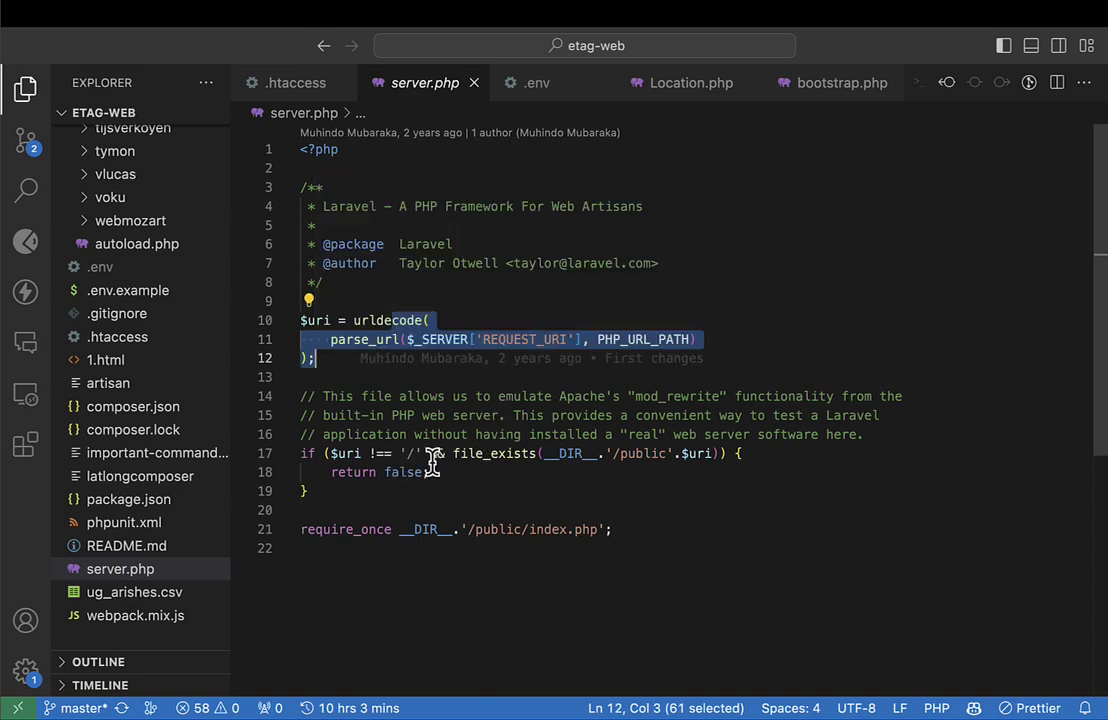
{"action": "left_click_drag", "start_coordinate": [460, 529], "coordinate": [686, 535]}
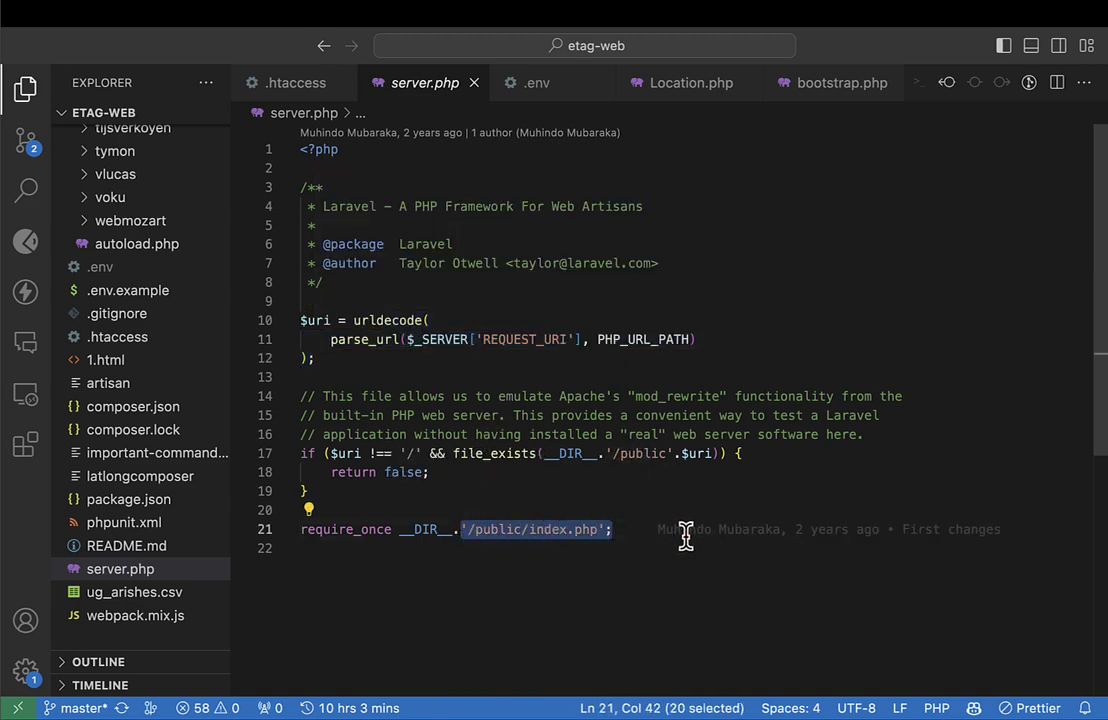
{"action": "double_click", "coordinate": [507, 530]}
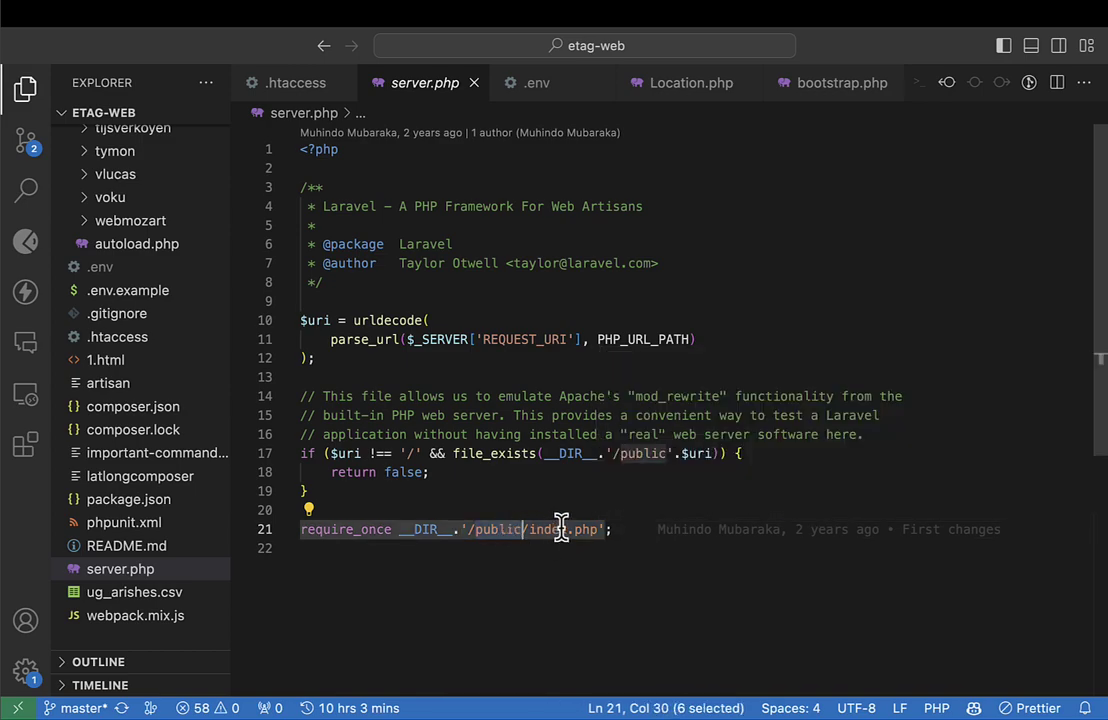
{"action": "left_click", "coordinate": [545, 532]}
{"action": "left_click", "coordinate": [478, 530]}
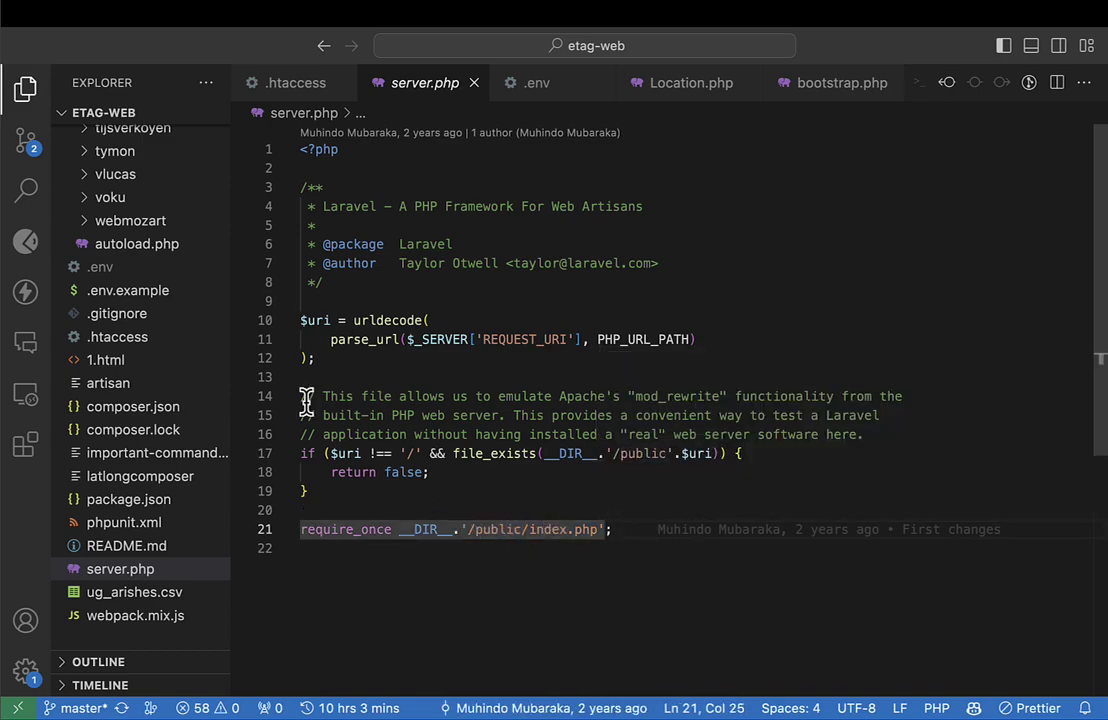
{"action": "scroll", "coordinate": [78, 275], "scroll_direction": "up", "scroll_amount": 20}
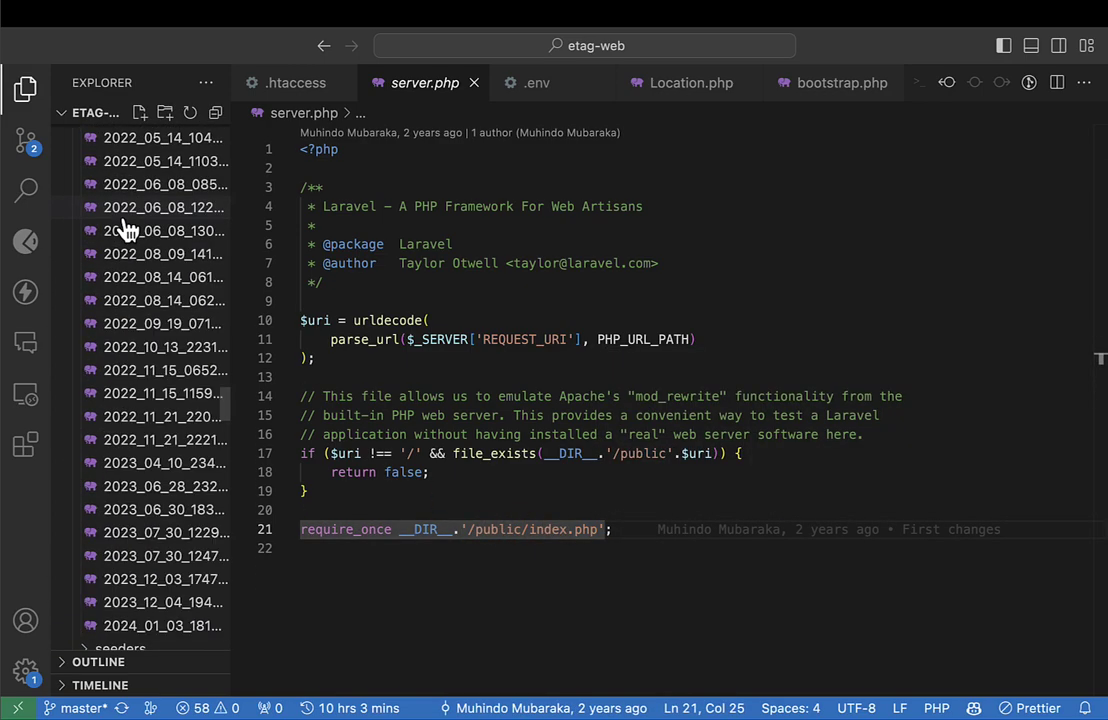
{"action": "scroll", "coordinate": [155, 175], "scroll_direction": "up", "scroll_amount": 10}
{"action": "key", "text": "ctrl+Right"}
{"action": "key", "text": "ctrl+Right"}
{"action": "key", "text": "ctrl+Right"}
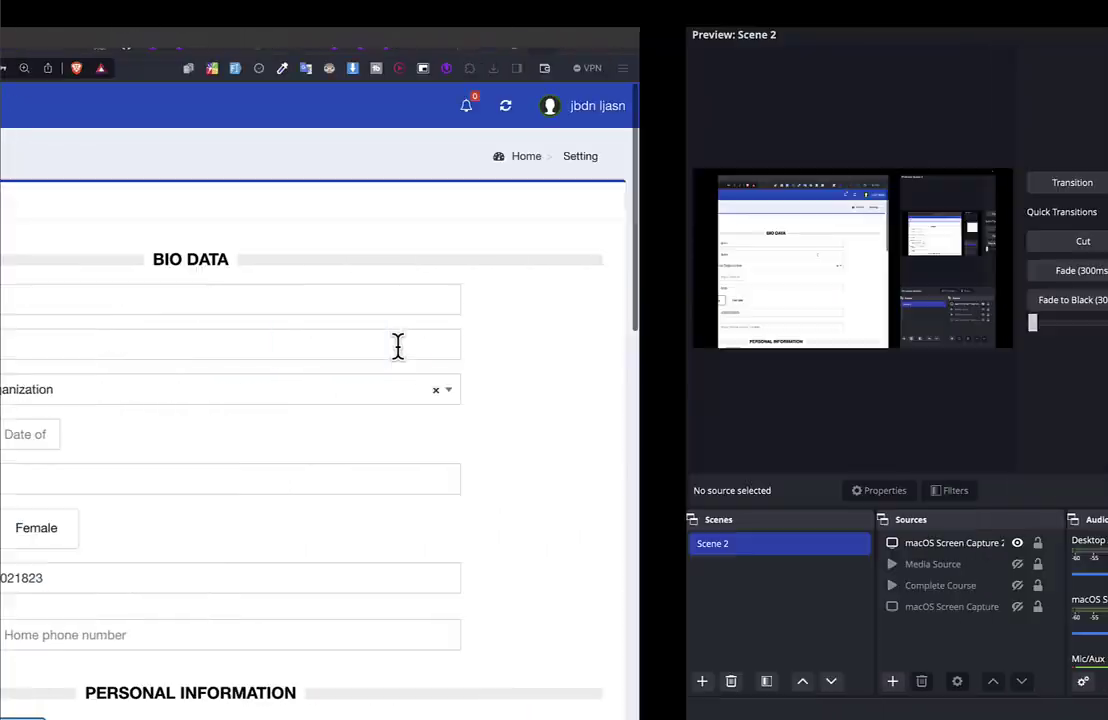
Close .gitignore and open the inveto-track-web root index.php with its Laravel front-controller code.
{"action": "key", "text": "ctrl+Left"}
{"action": "key", "text": "ctrl+Left"}
{"action": "key", "text": "ctrl+Left"}
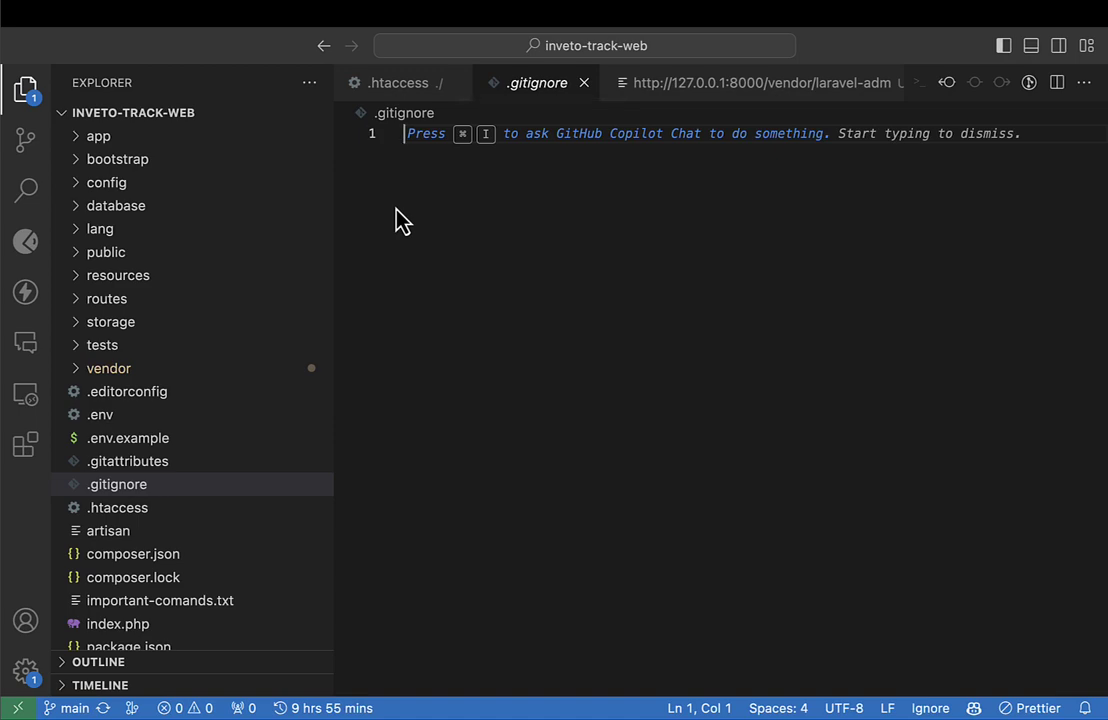
{"action": "scroll", "coordinate": [179, 382], "scroll_direction": "down", "scroll_amount": 4}
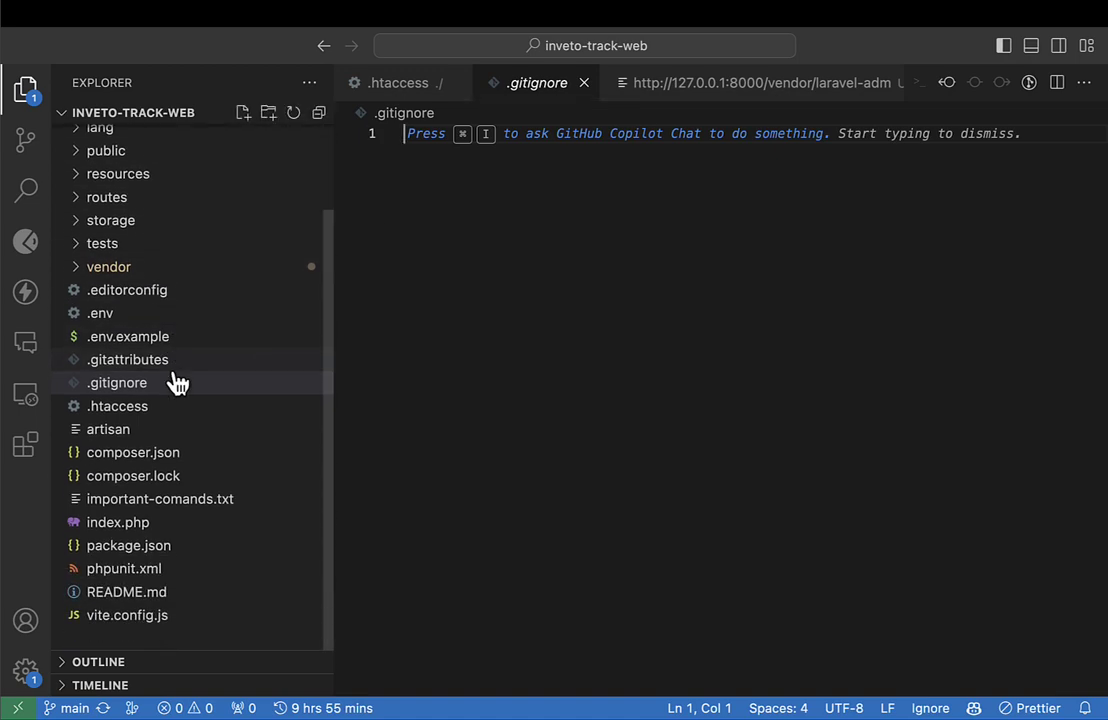
{"action": "scroll", "coordinate": [178, 382], "scroll_direction": "up", "scroll_amount": 4}
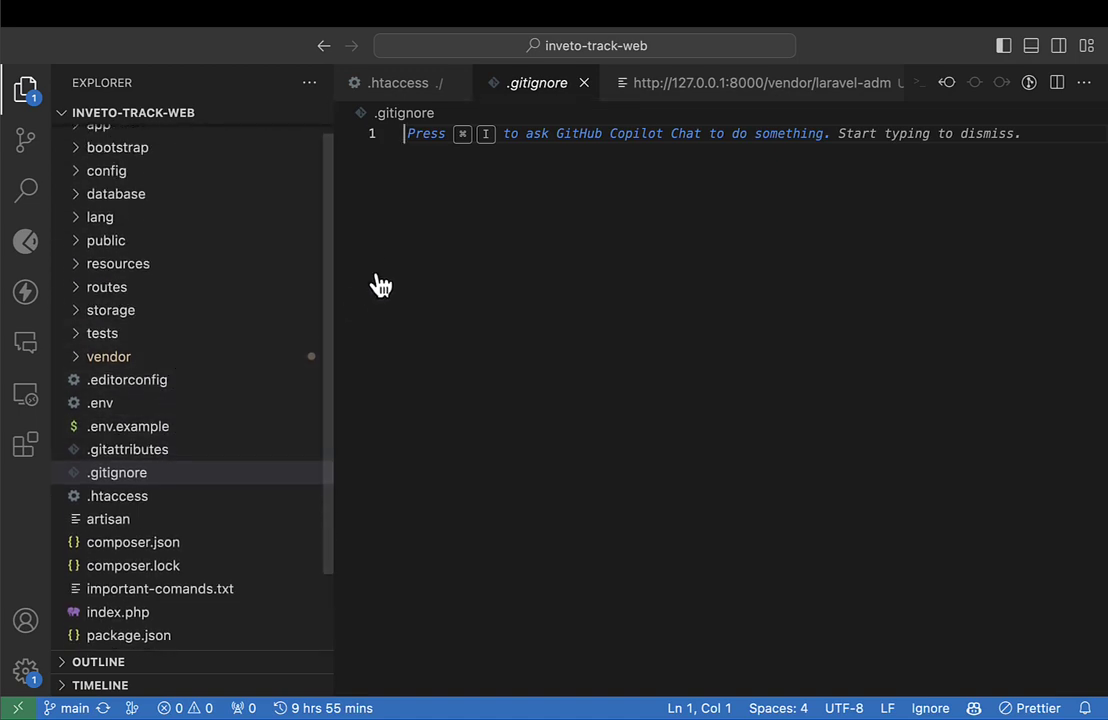
{"action": "left_click", "coordinate": [584, 84]}
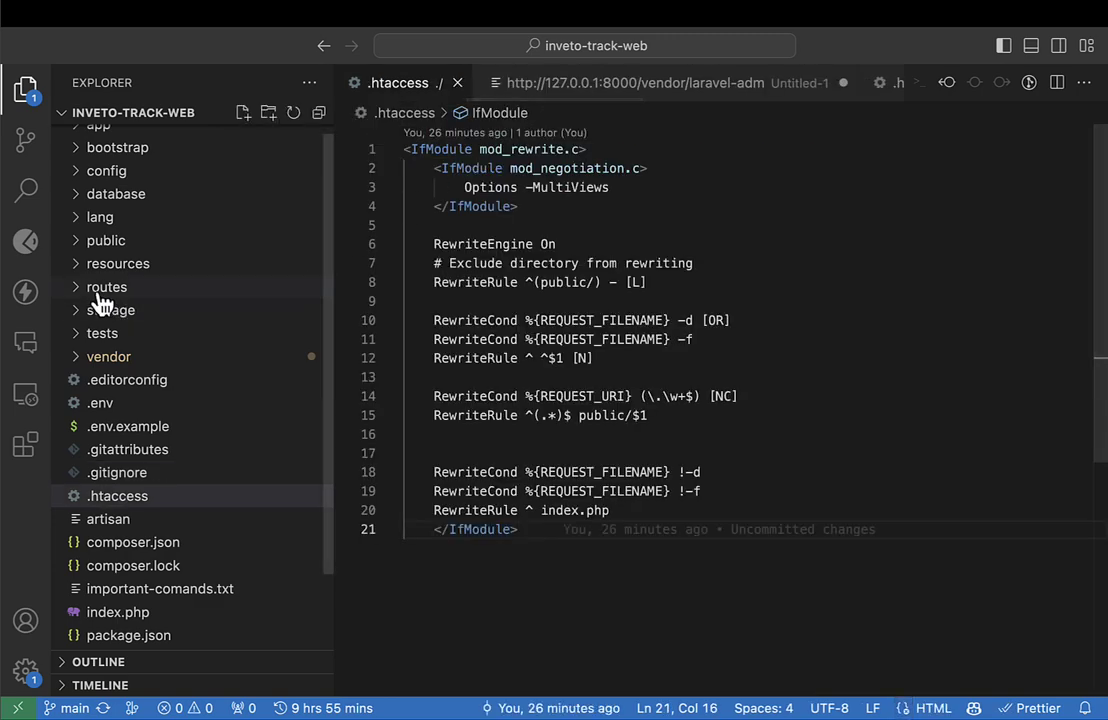
{"action": "scroll", "coordinate": [102, 300], "scroll_direction": "up", "scroll_amount": 1}
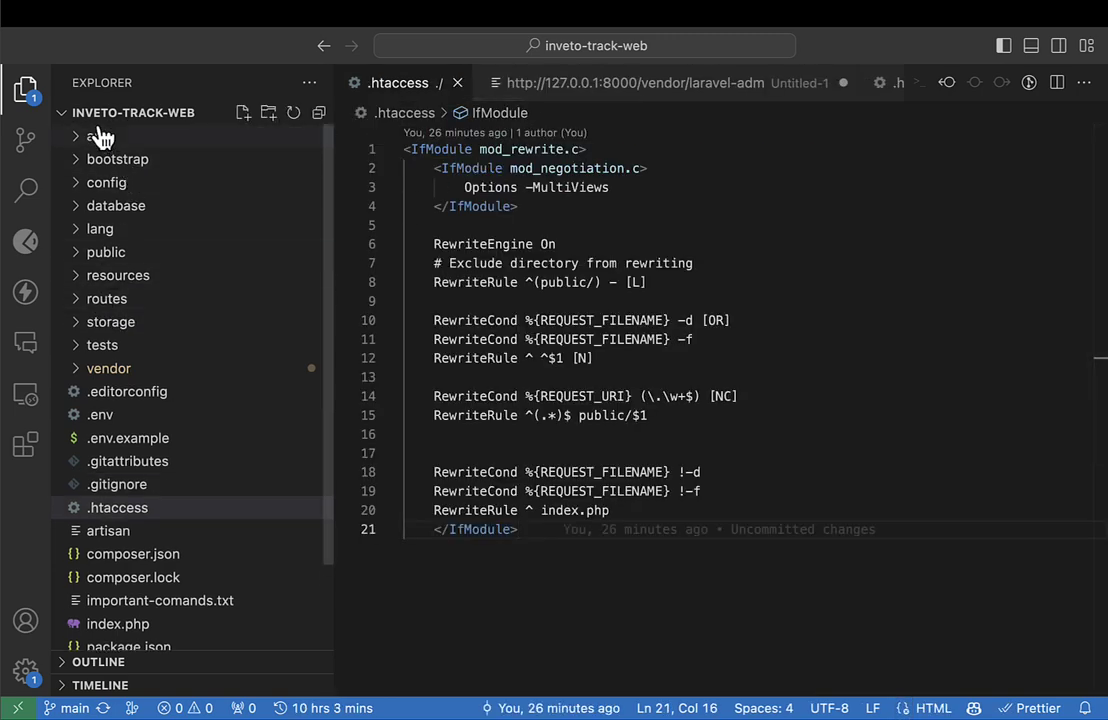
{"action": "scroll", "coordinate": [163, 497], "scroll_direction": "down", "scroll_amount": 2}
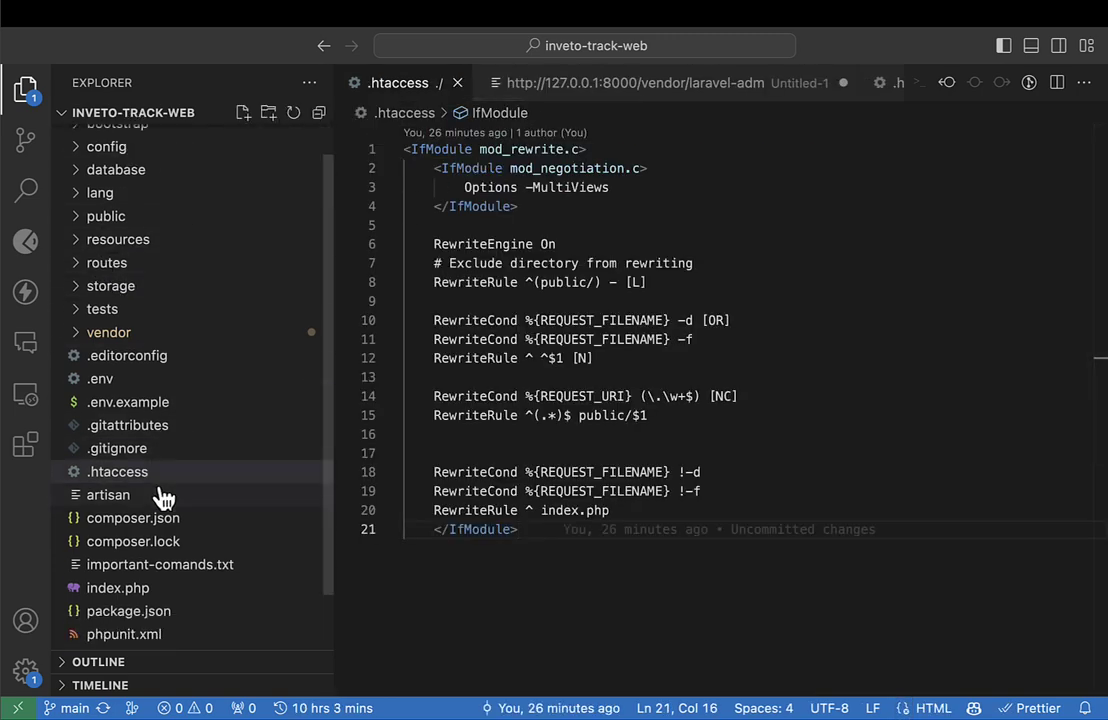
{"action": "scroll", "coordinate": [160, 495], "scroll_direction": "down", "scroll_amount": 3}
{"action": "left_click", "coordinate": [133, 523]}
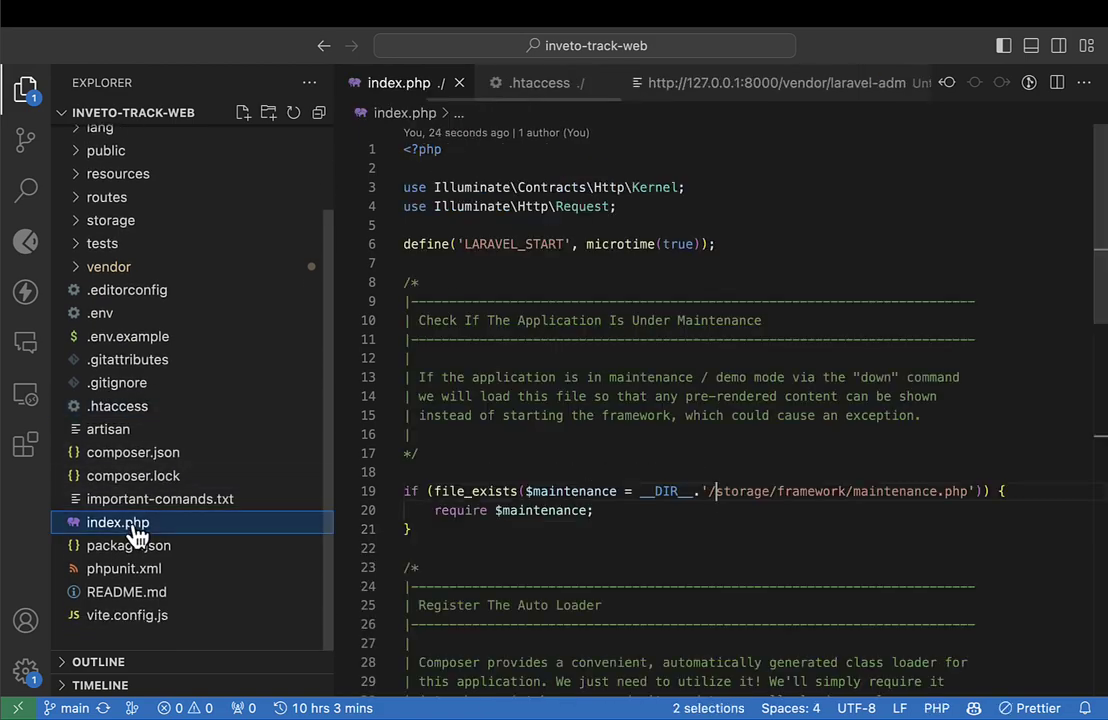
{"action": "scroll", "coordinate": [614, 512], "scroll_direction": "down", "scroll_amount": 10}
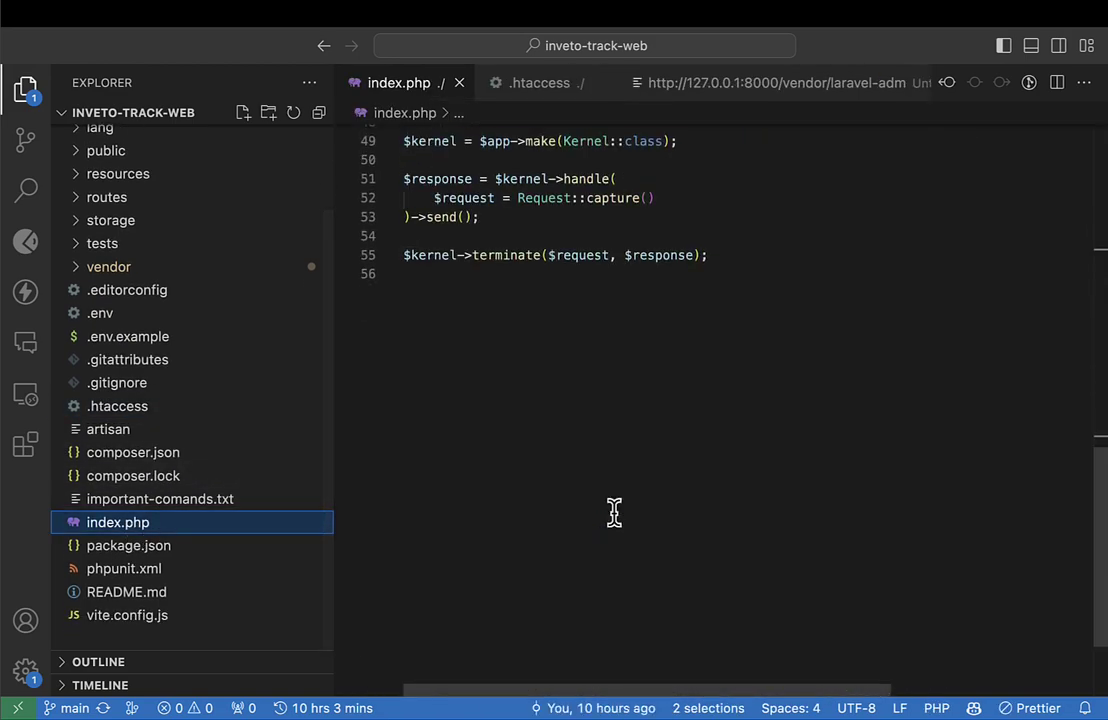
{"action": "scroll", "coordinate": [614, 512], "scroll_direction": "up", "scroll_amount": 3}
{"action": "scroll", "coordinate": [614, 512], "scroll_direction": "up", "scroll_amount": 10}
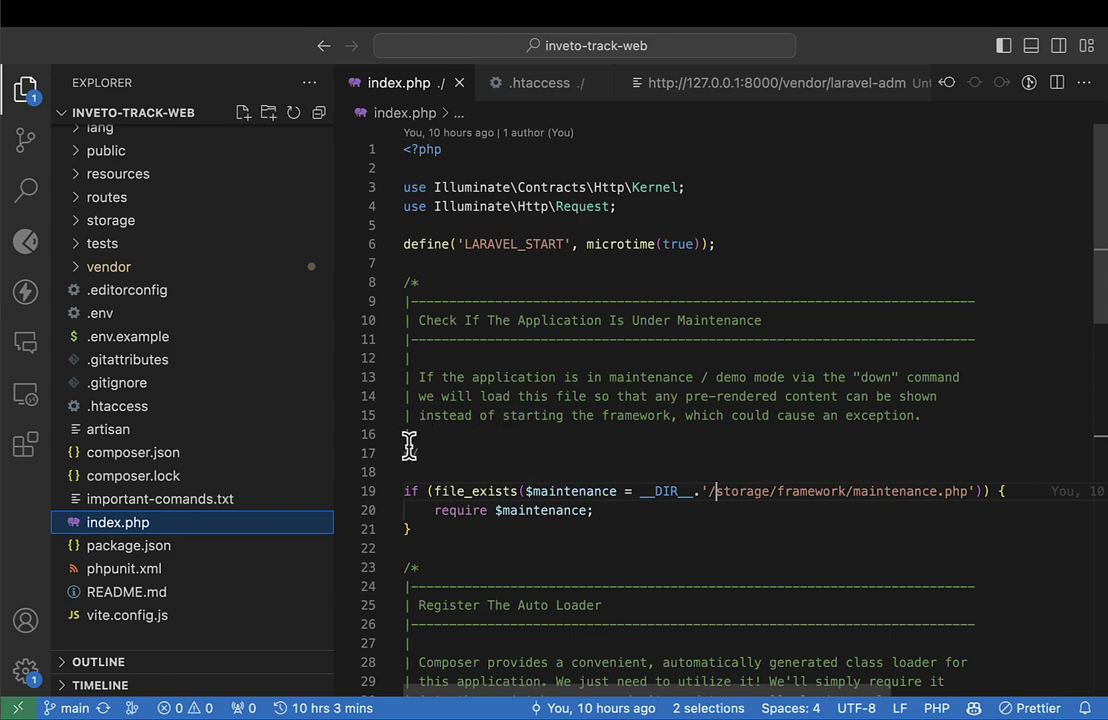
Delete the maintenance and Register The Auto Loader comment blocks and their blank lines from index.php.
{"action": "left_click_drag", "start_coordinate": [410, 453], "coordinate": [403, 272]}
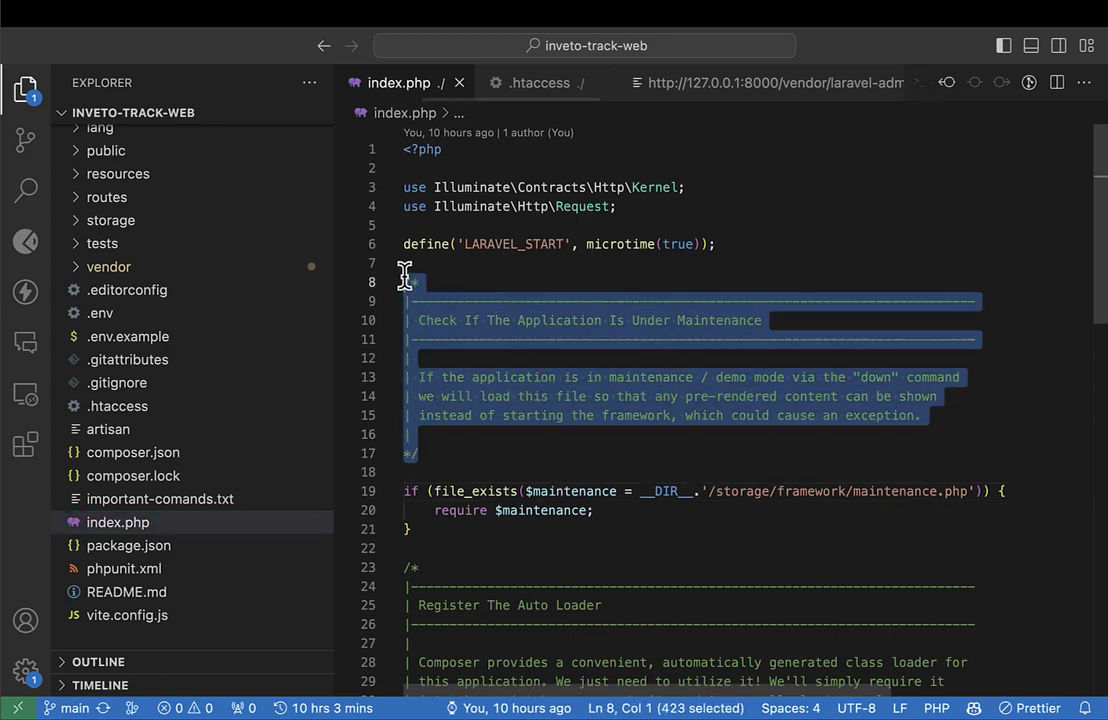
{"action": "key", "text": "BackSpace"}
{"action": "key", "text": "BackSpace"}
{"action": "key", "text": "BackSpace"}
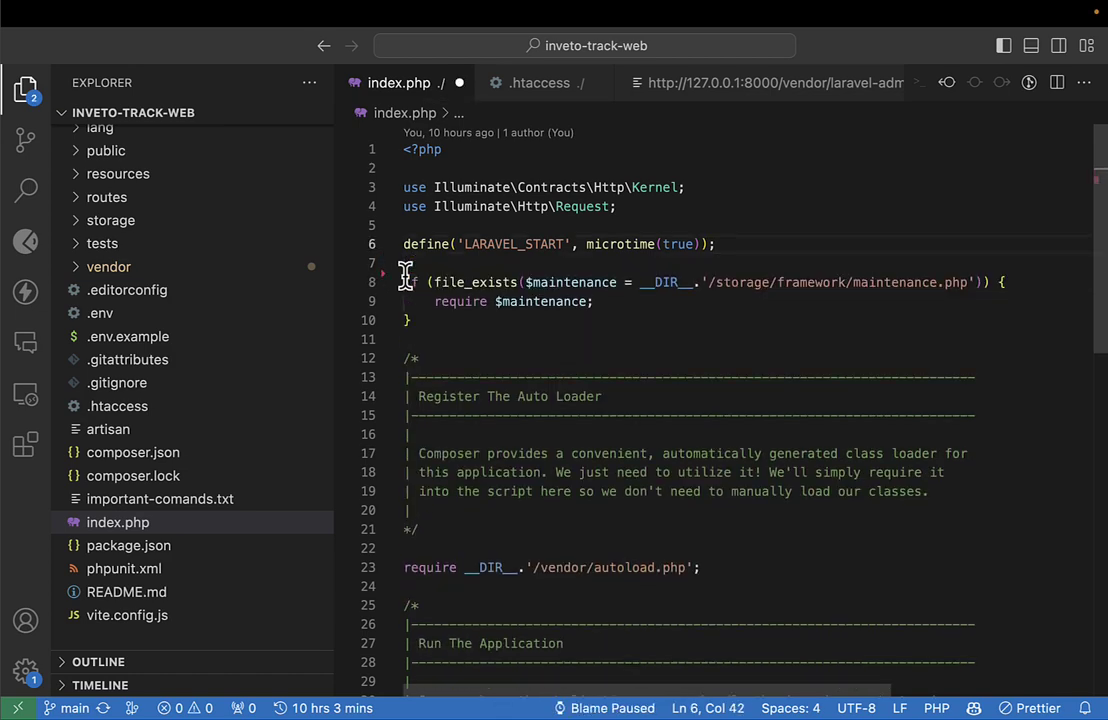
{"action": "key", "text": "Down"}
{"action": "key", "text": "BackSpace"}
{"action": "key", "text": "Down"}
{"action": "key", "text": "Down"}
{"action": "key", "text": "Down"}
{"action": "key", "text": "Down"}
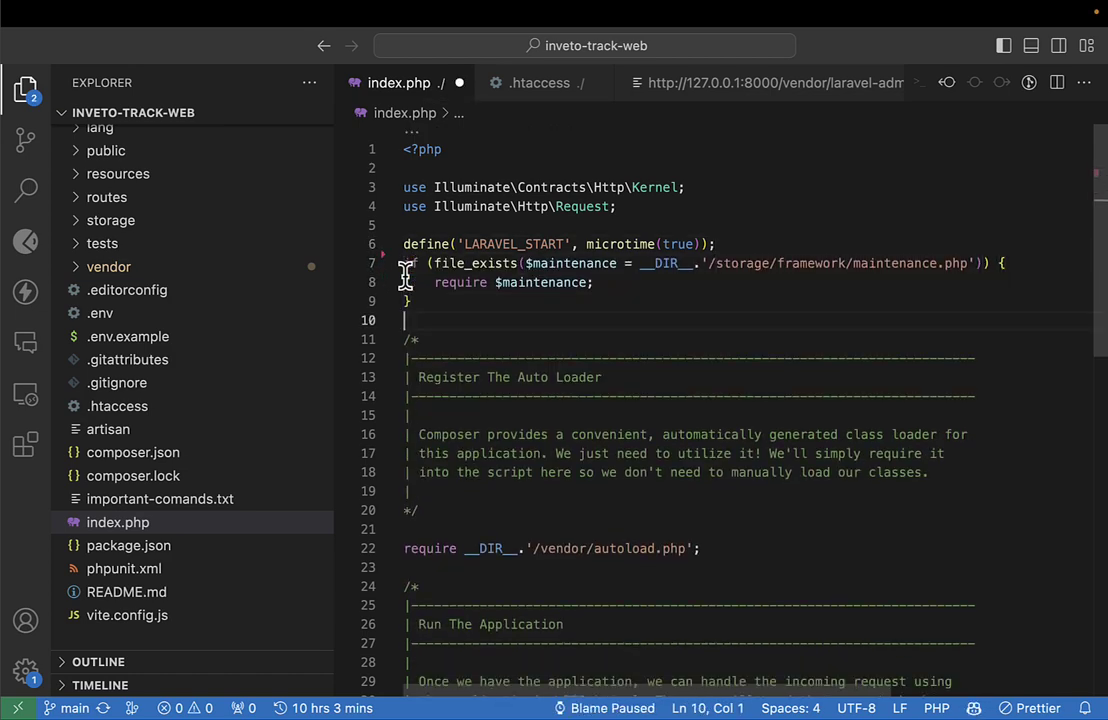
{"action": "key", "text": "shift+Down"}
{"action": "key", "text": "shift+Down"}
{"action": "key", "text": "shift+Down"}
{"action": "key", "text": "shift+Down"}
{"action": "key", "text": "shift+Down"}
{"action": "key", "text": "shift+Down"}
{"action": "key", "text": "shift+Down"}
{"action": "key", "text": "shift+Down"}
{"action": "key", "text": "shift+Down"}
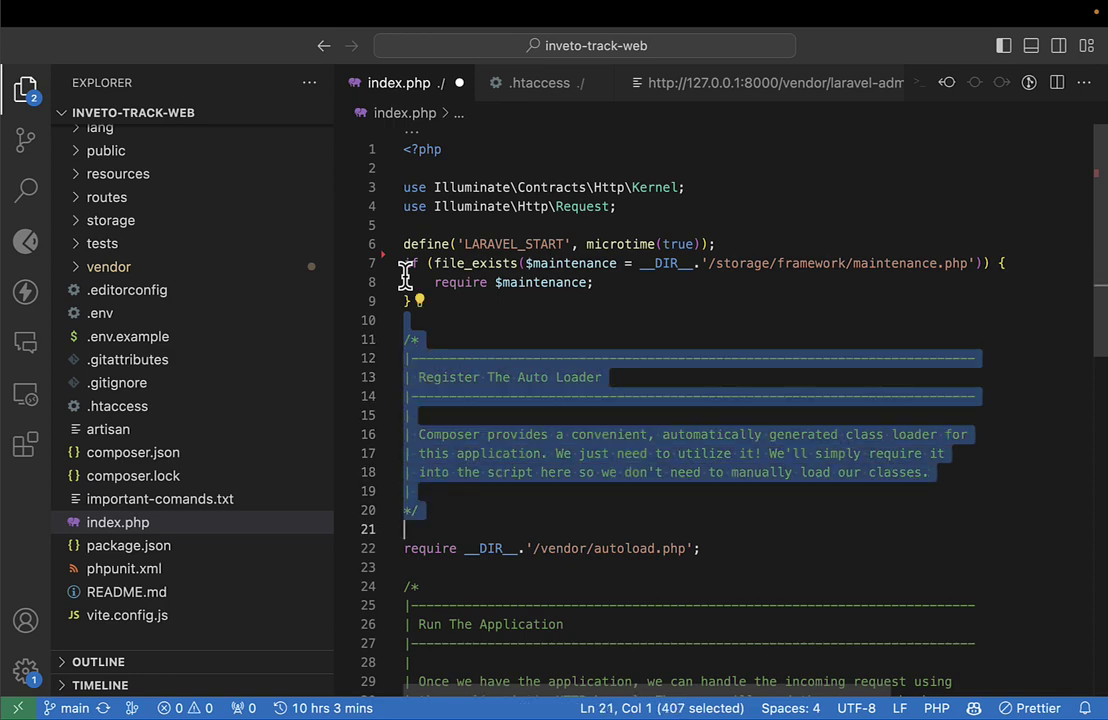
{"action": "key", "text": "shift+Left"}
{"action": "key", "text": "BackSpace"}
{"action": "key", "text": "Delete"}
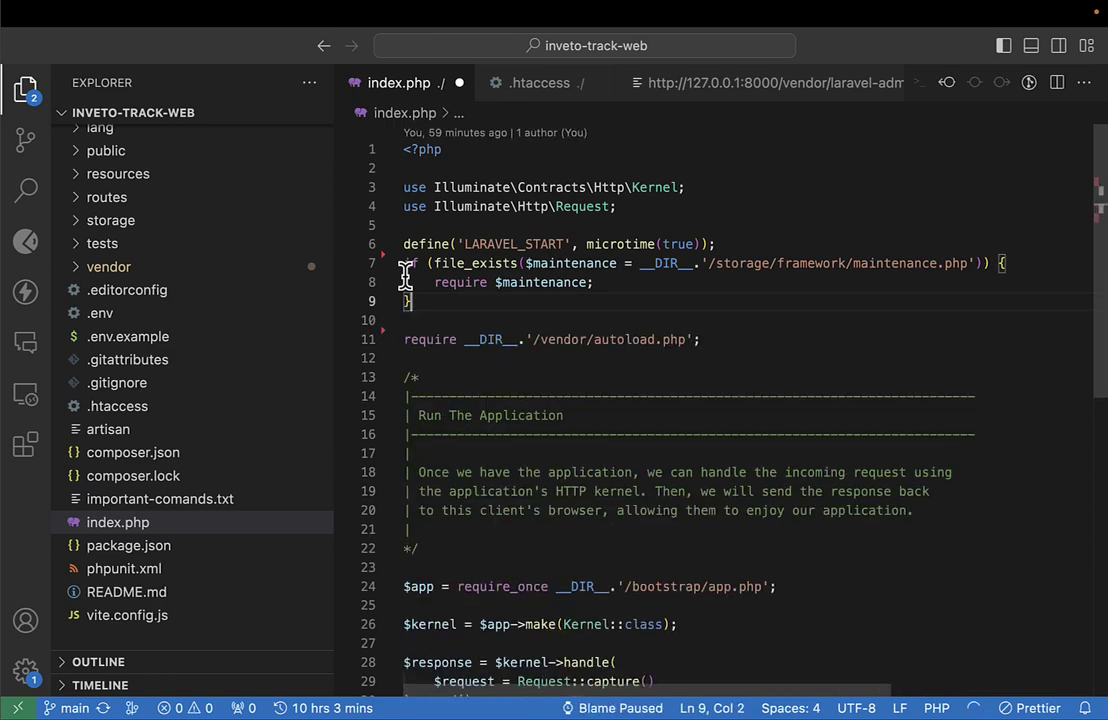
Delete the Run The Application comment and leftover blank line, then return to etag-web's server.php.
{"action": "key", "text": "Down"}
{"action": "key", "text": "Right"}
{"action": "key", "text": "Down"}
{"action": "key", "text": "Down"}
{"action": "key", "text": "Left"}
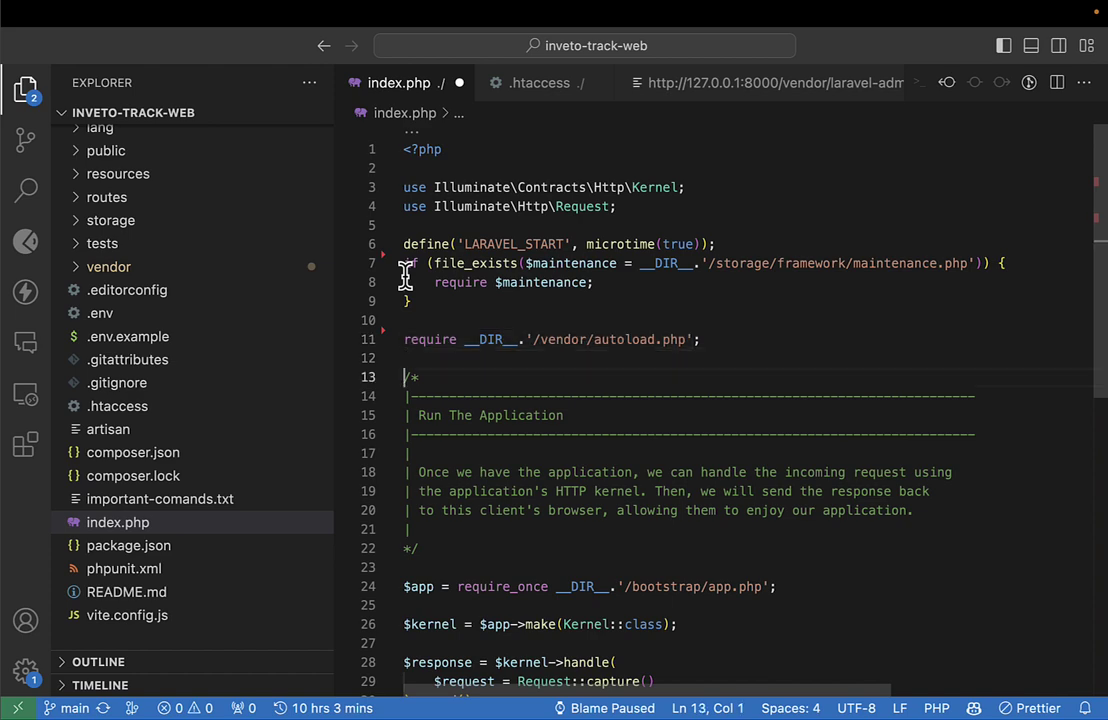
{"action": "key", "text": "shift+Down"}
{"action": "key", "text": "shift+Down"}
{"action": "key", "text": "shift+Down"}
{"action": "key", "text": "shift+Down"}
{"action": "key", "text": "shift+Down"}
{"action": "key", "text": "shift+Down"}
{"action": "key", "text": "shift+Down"}
{"action": "key", "text": "shift+Down"}
{"action": "key", "text": "shift+Down"}
{"action": "key", "text": "shift+Down"}
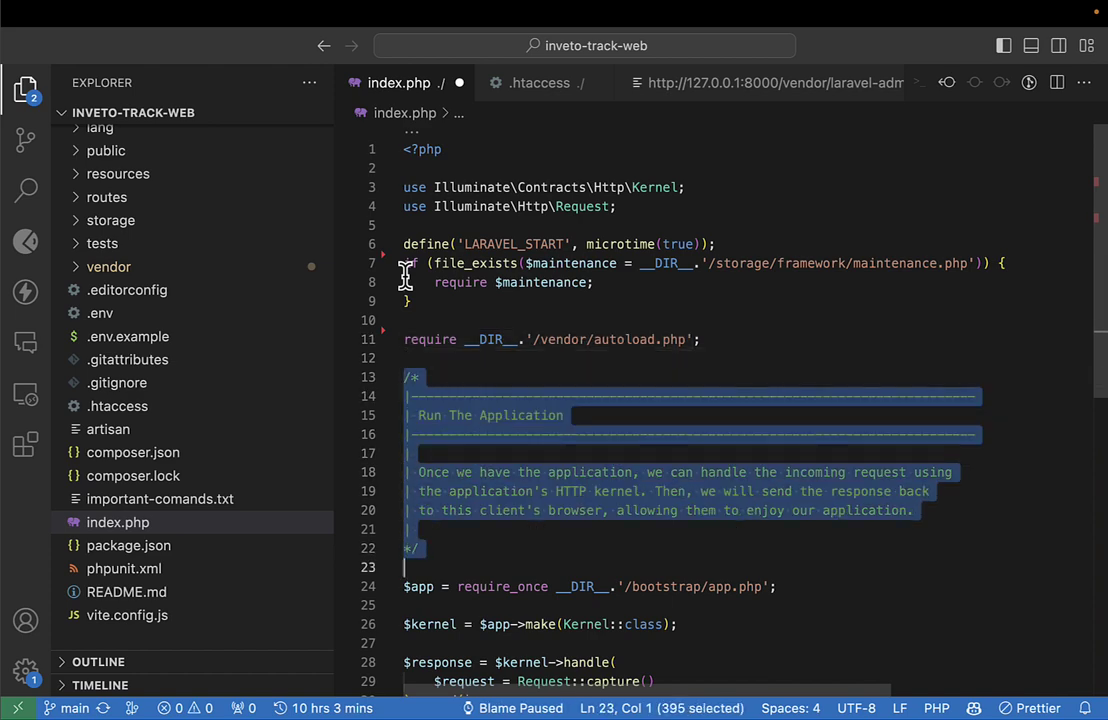
{"action": "key", "text": "shift+Left"}
{"action": "key", "text": "BackSpace"}
{"action": "key", "text": "BackSpace"}
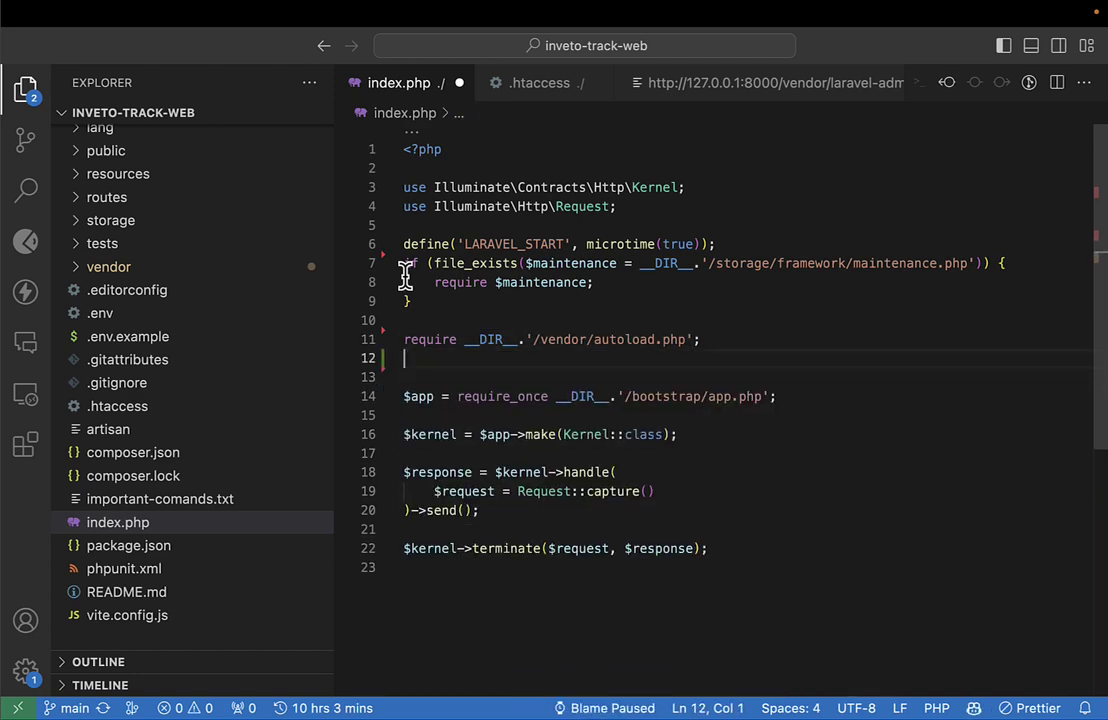
{"action": "key", "text": "BackSpace"}
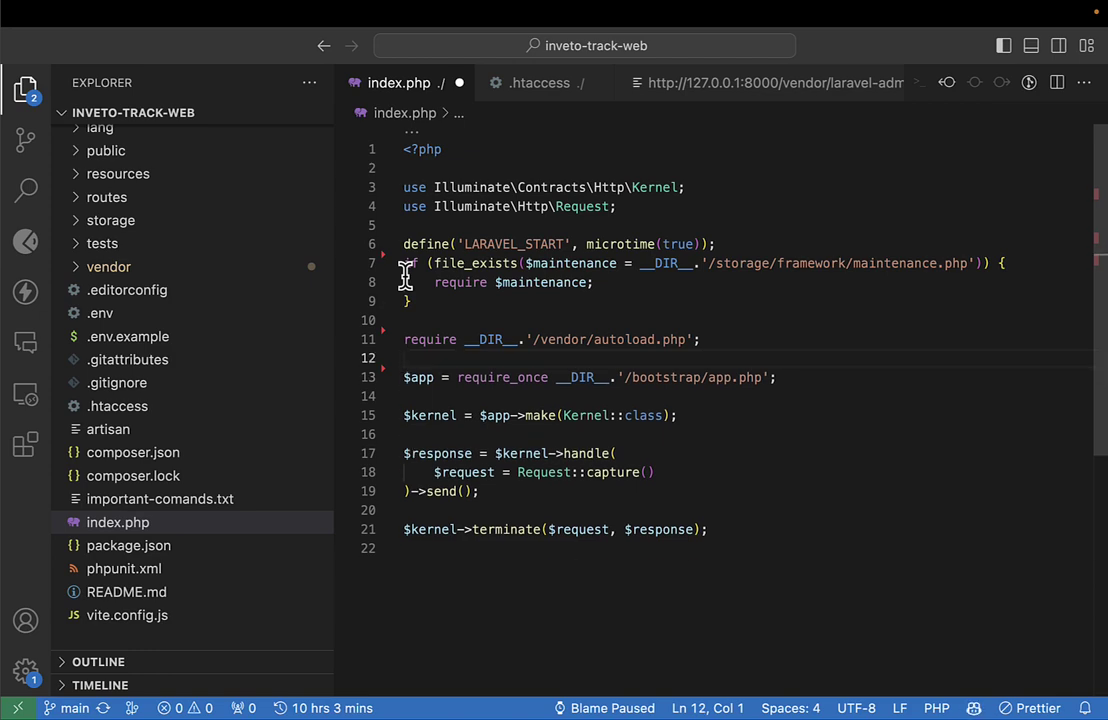
{"action": "key", "text": "shift+Up"}
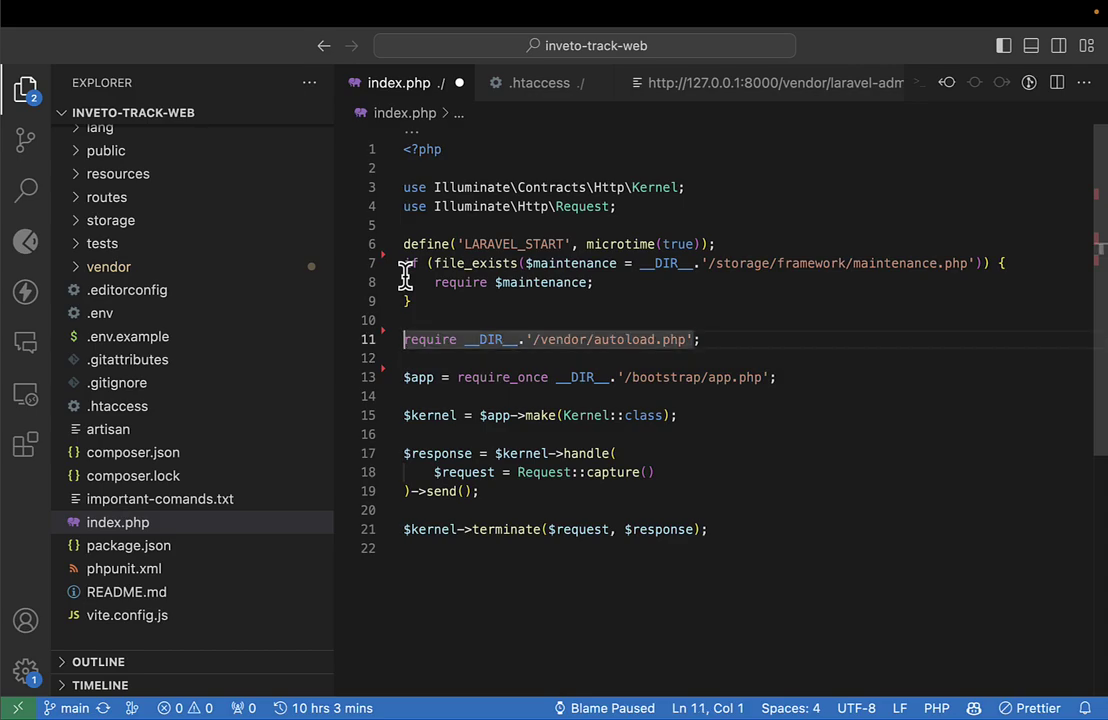
{"action": "key", "text": "shift+Down"}
{"action": "key", "text": "ctrl+Left"}
{"action": "key", "text": "ctrl+Right"}
{"action": "key", "text": "ctrl+Right"}
{"action": "key", "text": "ctrl+Right"}
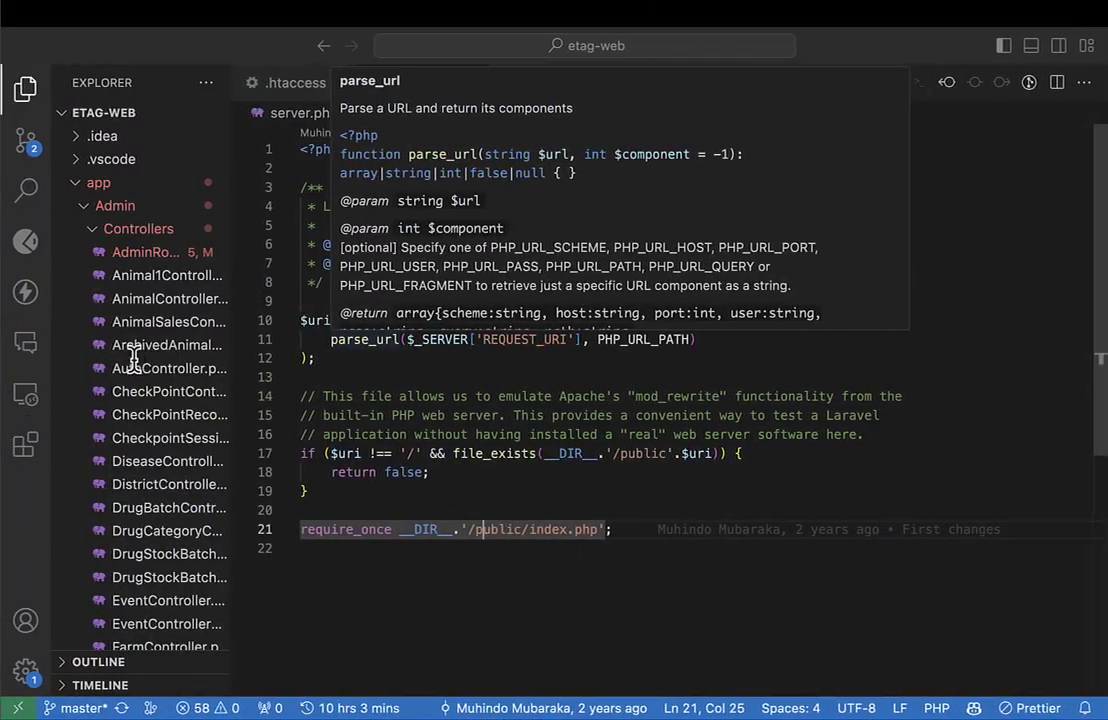
Open server.php from the etag-web project root.
{"action": "scroll", "coordinate": [193, 611], "scroll_direction": "down", "scroll_amount": 15}
{"action": "scroll", "coordinate": [193, 608], "scroll_direction": "down", "scroll_amount": 15}
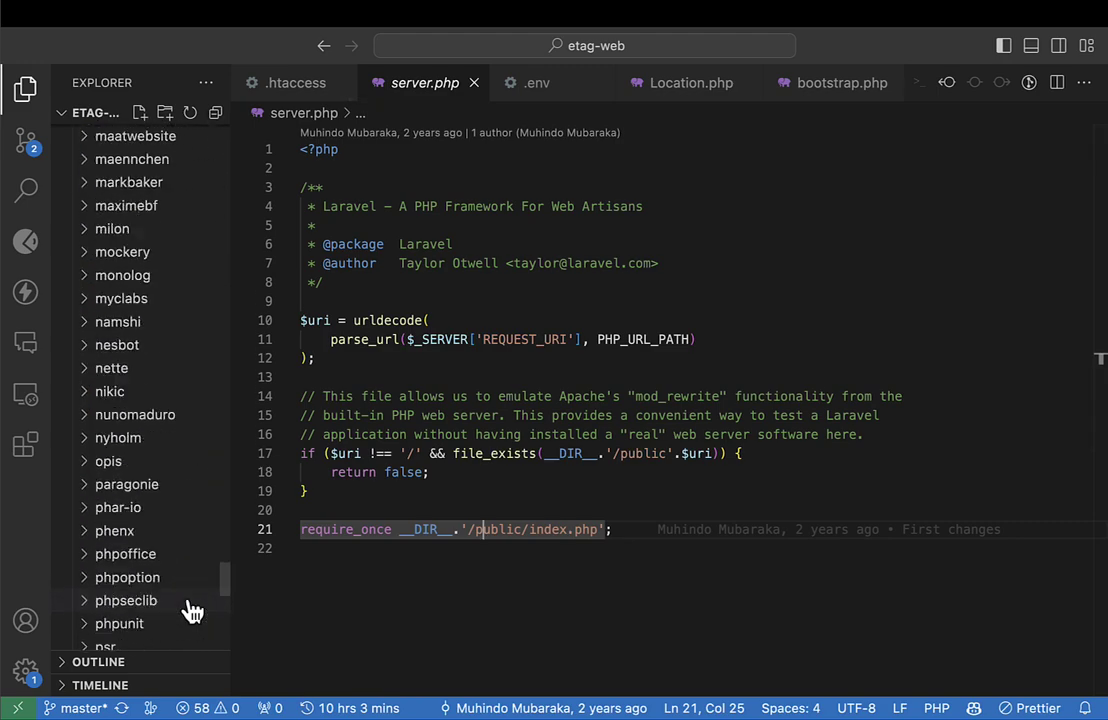
{"action": "left_click", "coordinate": [120, 568]}
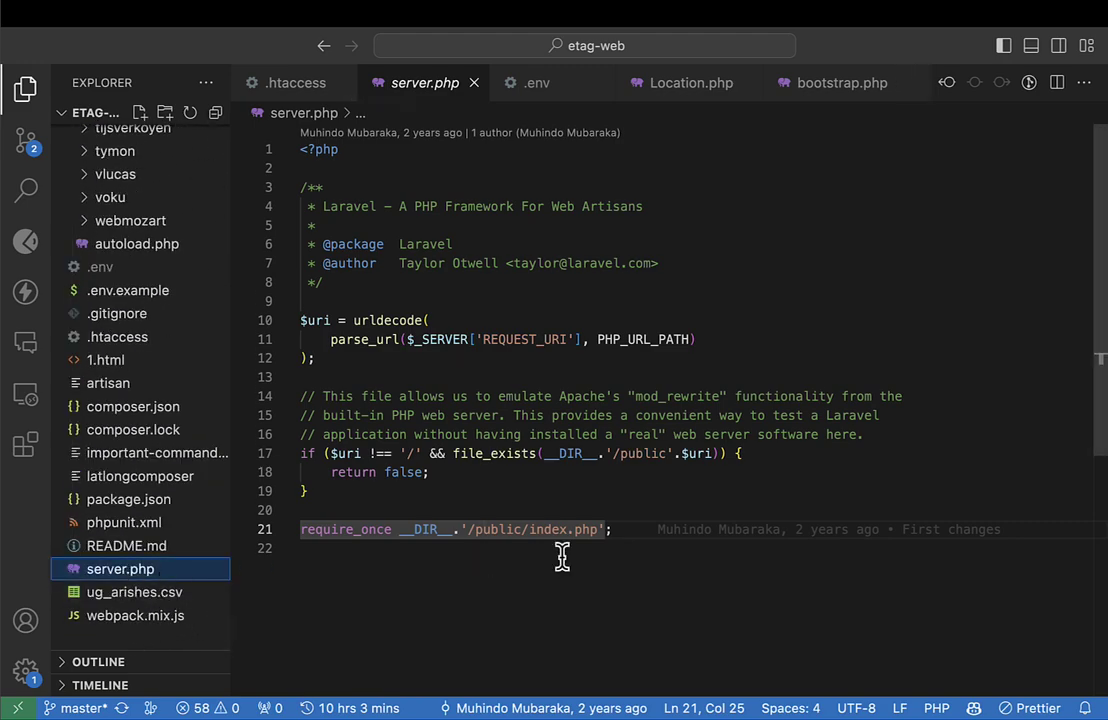
{"action": "scroll", "coordinate": [564, 556], "scroll_direction": "down", "scroll_amount": 3}
{"action": "scroll", "coordinate": [564, 556], "scroll_direction": "up", "scroll_amount": 3}
Select all of server.php, then return to inveto-track-web's index.php.
{"action": "left_click_drag", "start_coordinate": [658, 545], "coordinate": [38, 8]}
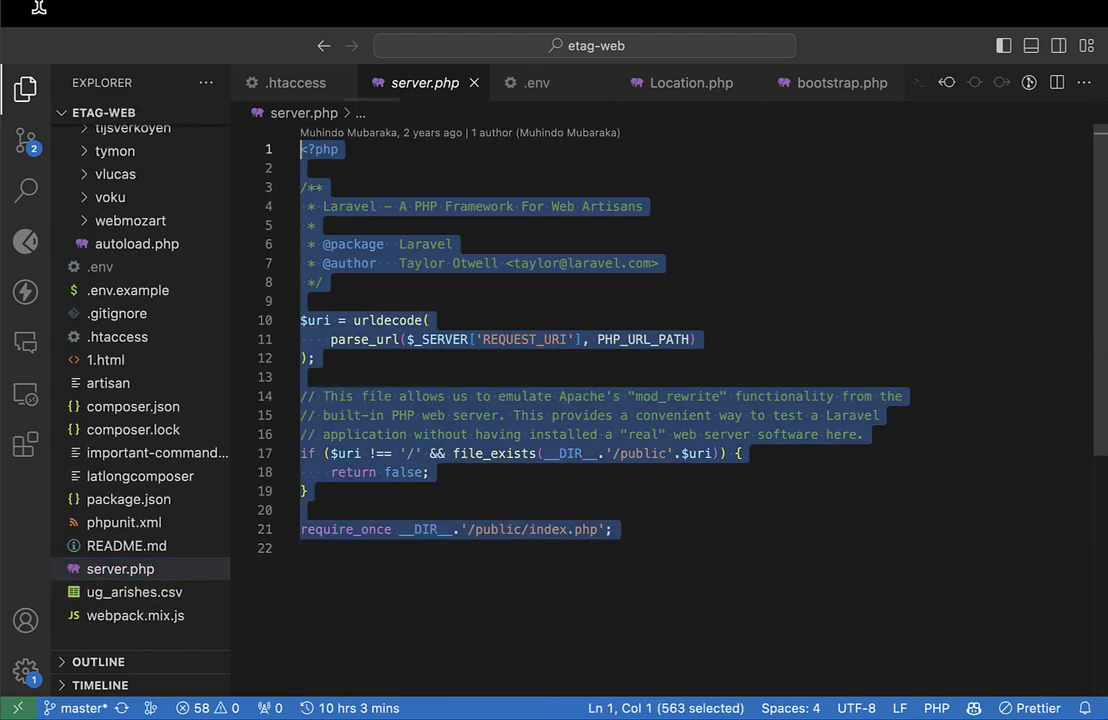
{"action": "left_click", "coordinate": [705, 507]}
{"action": "left_click_drag", "start_coordinate": [705, 545], "coordinate": [155, 65]}
{"action": "key", "text": "ctrl+Right"}
{"action": "key", "text": "ctrl+Right"}
{"action": "key", "text": "ctrl+Right"}
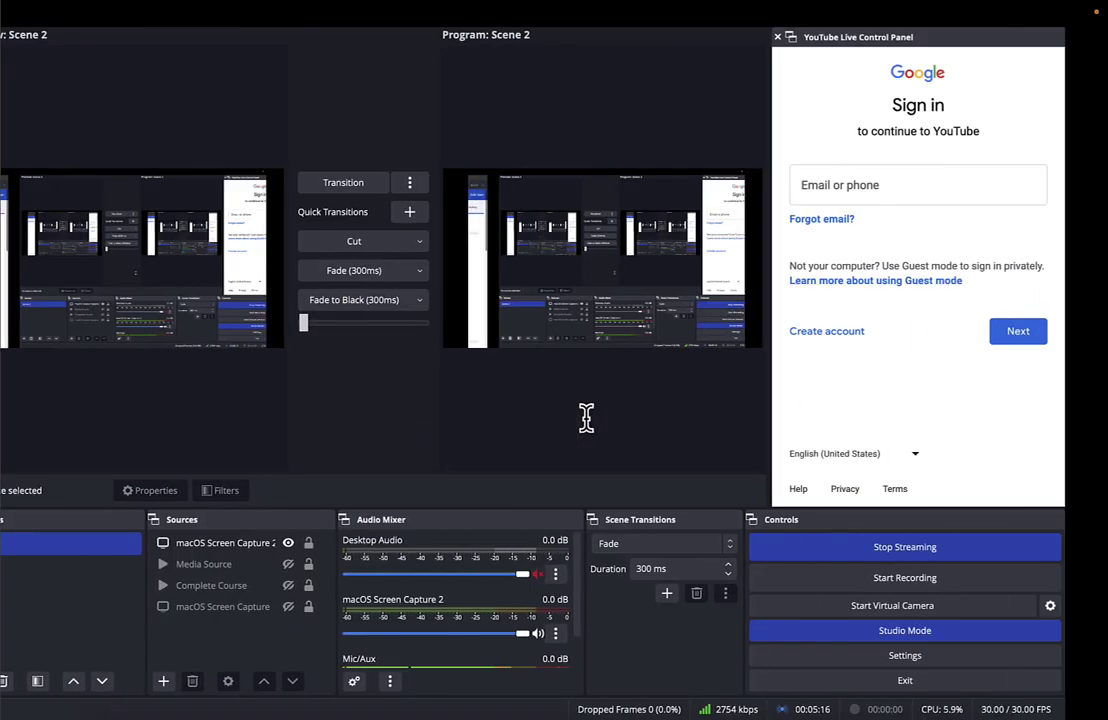
{"action": "key", "text": "ctrl+Left"}
{"action": "key", "text": "ctrl+Left"}
{"action": "key", "text": "ctrl+Left"}
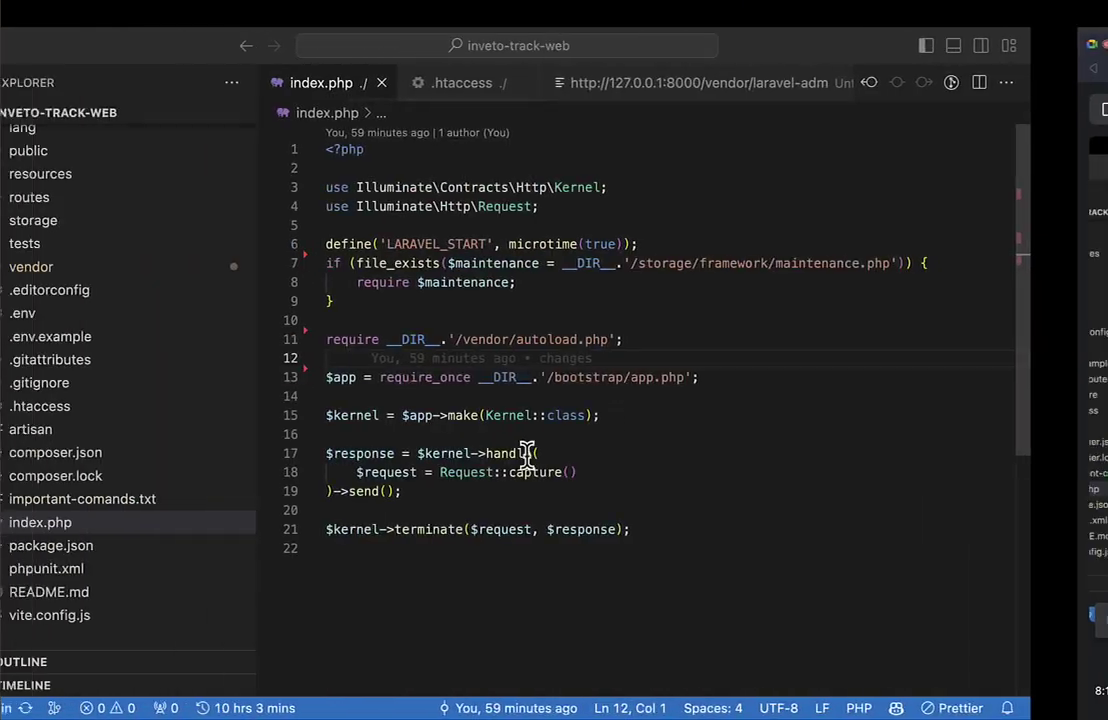
Delete the blank line after the opening <?php tag in index.php.
{"action": "left_click", "coordinate": [98, 527]}
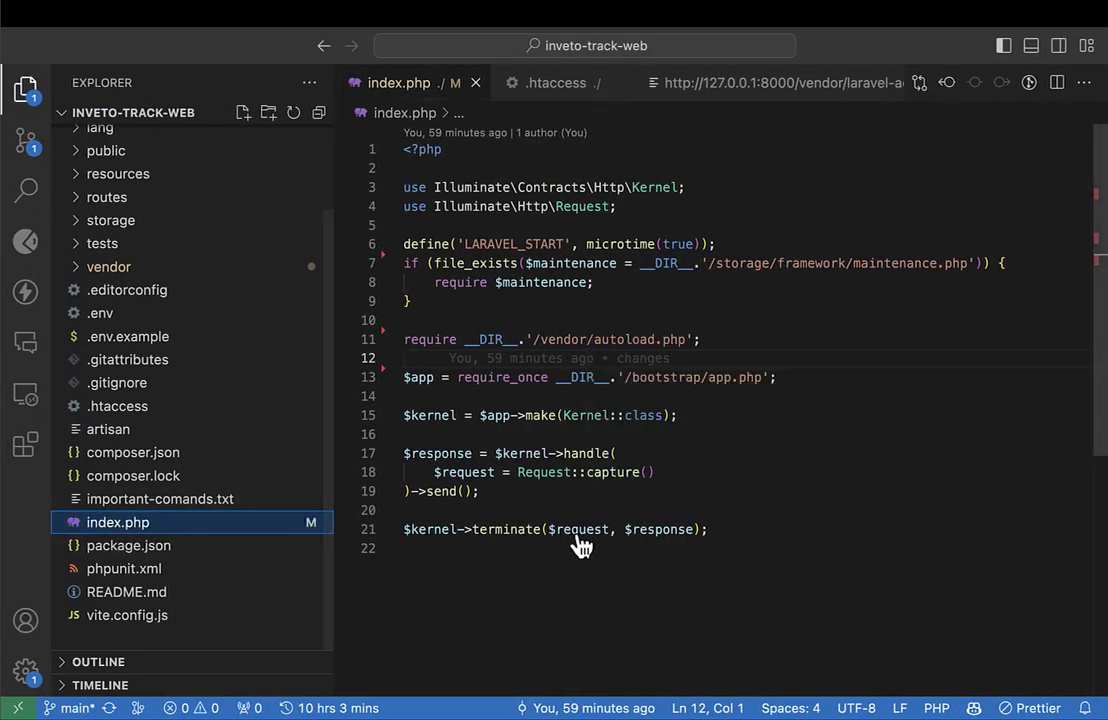
{"action": "left_click", "coordinate": [438, 529]}
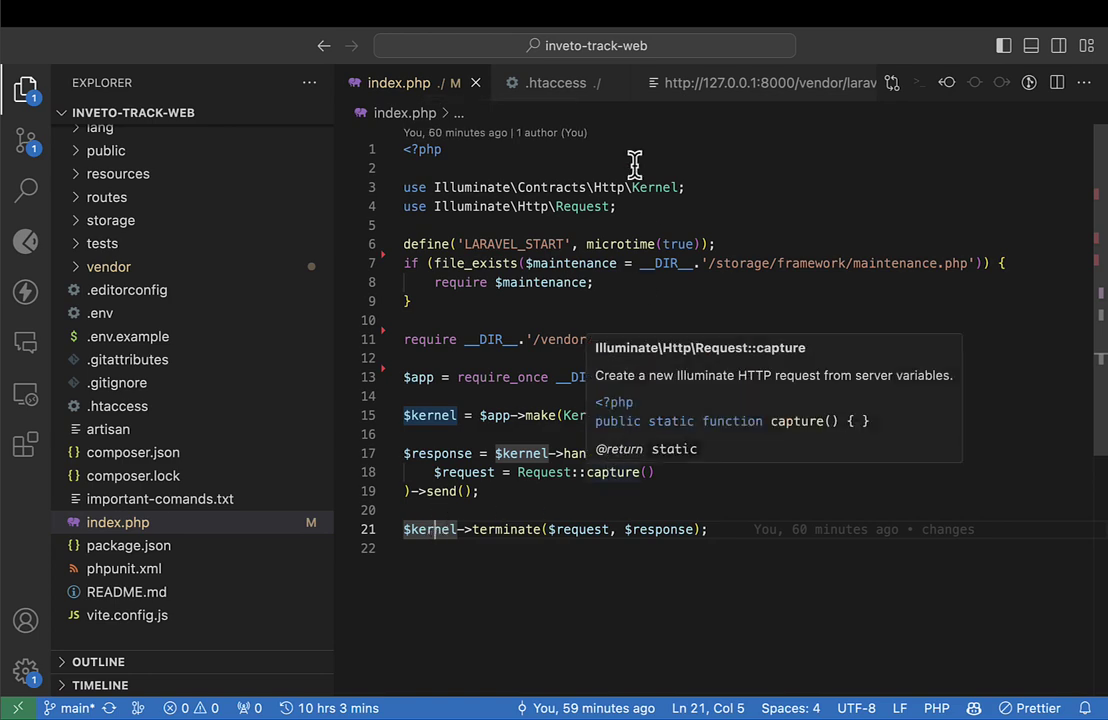
{"action": "left_click", "coordinate": [555, 170]}
{"action": "key", "text": "BackSpace"}
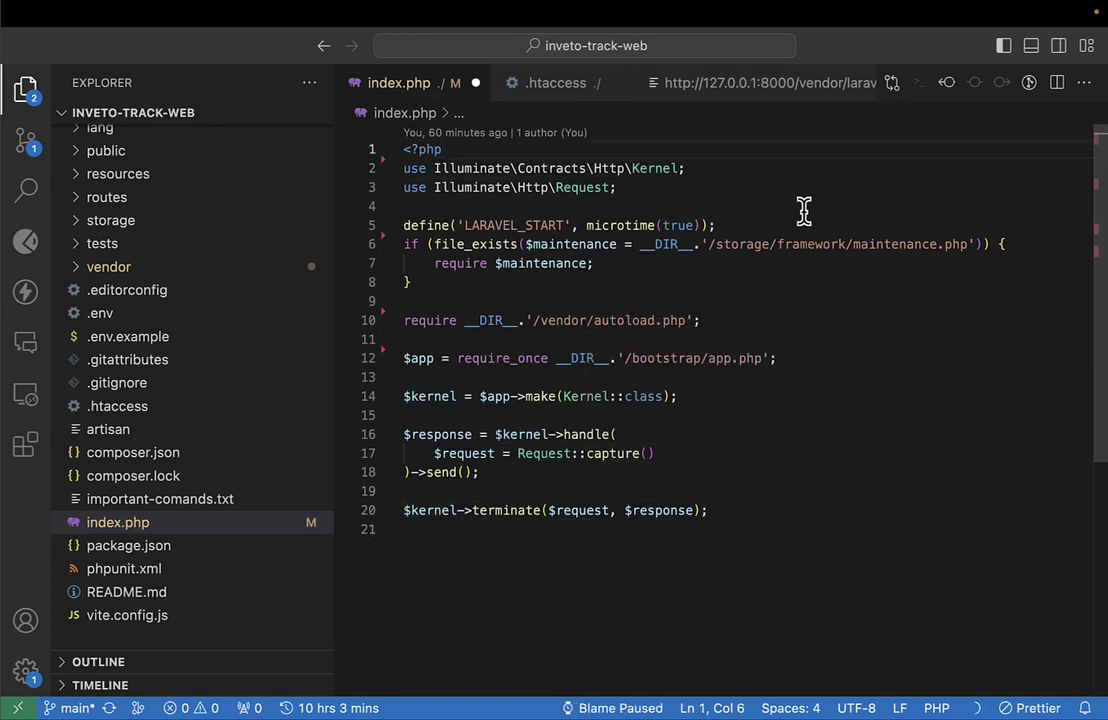
{"action": "key", "text": "Down"}
{"action": "key", "text": "Down"}
Highlight the LARAVEL_START and terminate lines, and delete then restore the maintenance check block.
{"action": "left_click_drag", "start_coordinate": [713, 229], "coordinate": [431, 220]}
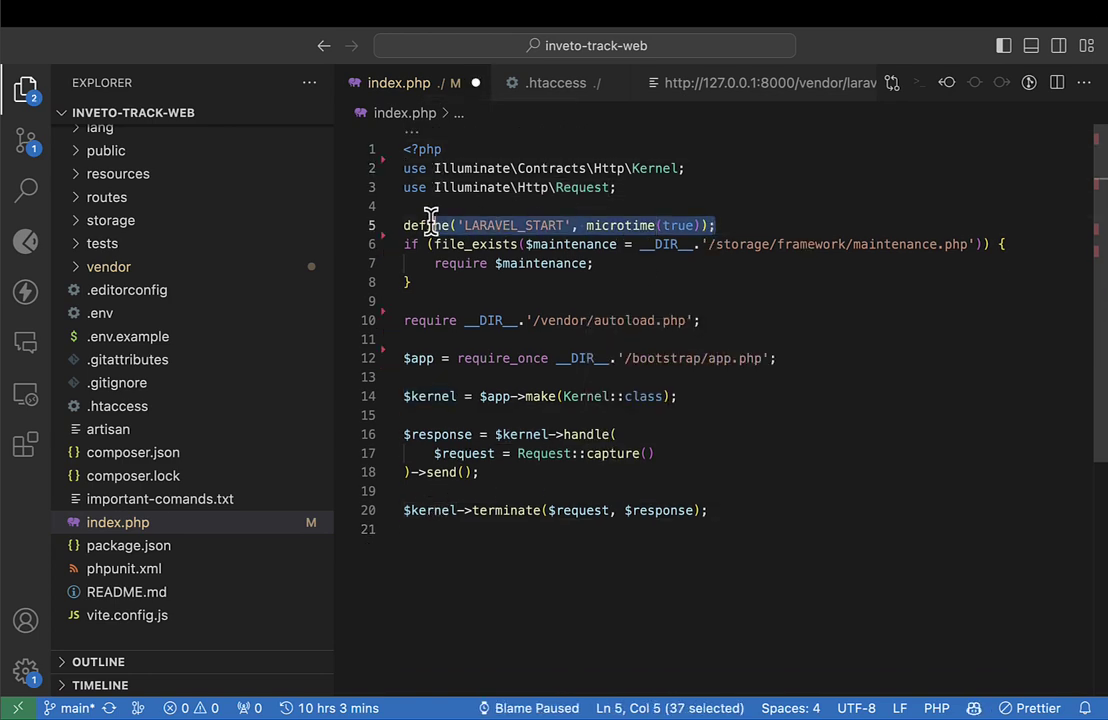
{"action": "left_click_drag", "start_coordinate": [692, 528], "coordinate": [383, 510]}
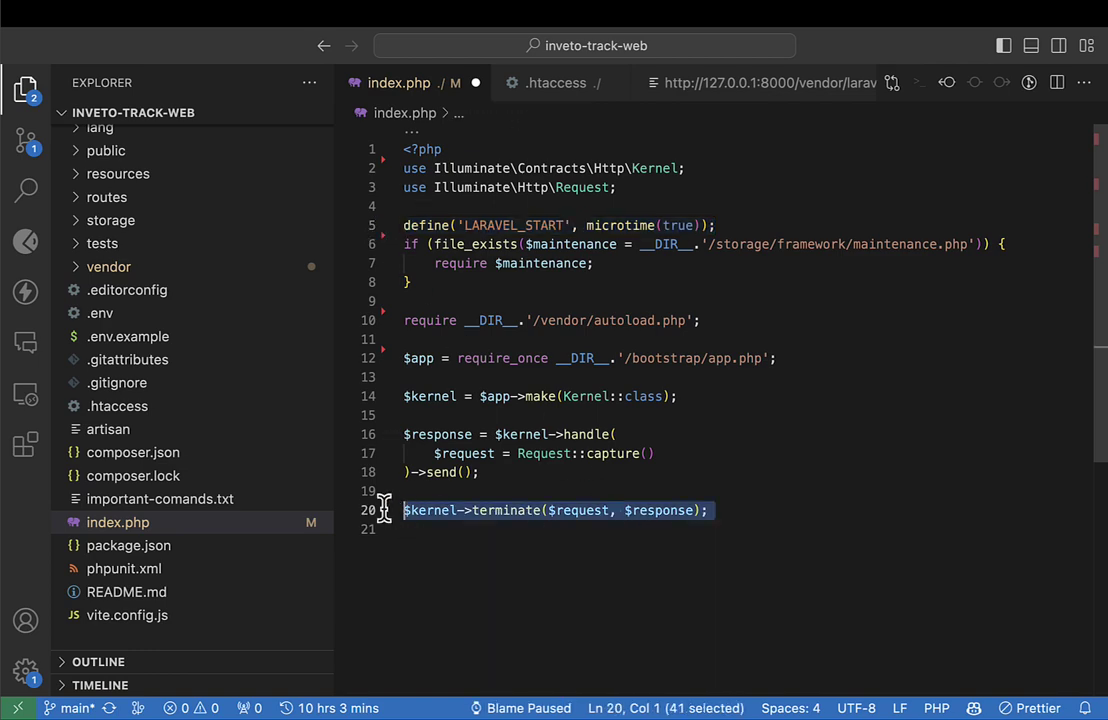
{"action": "left_click", "coordinate": [813, 263]}
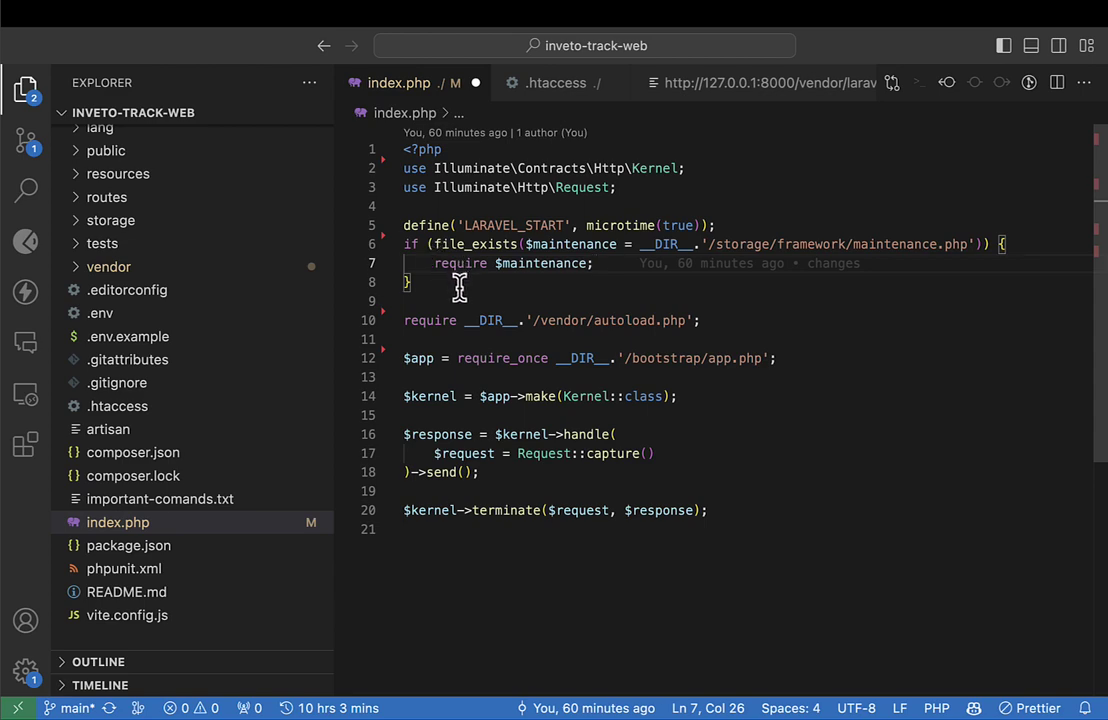
{"action": "left_click_drag", "start_coordinate": [459, 287], "coordinate": [404, 244]}
{"action": "key", "text": "BackSpace"}
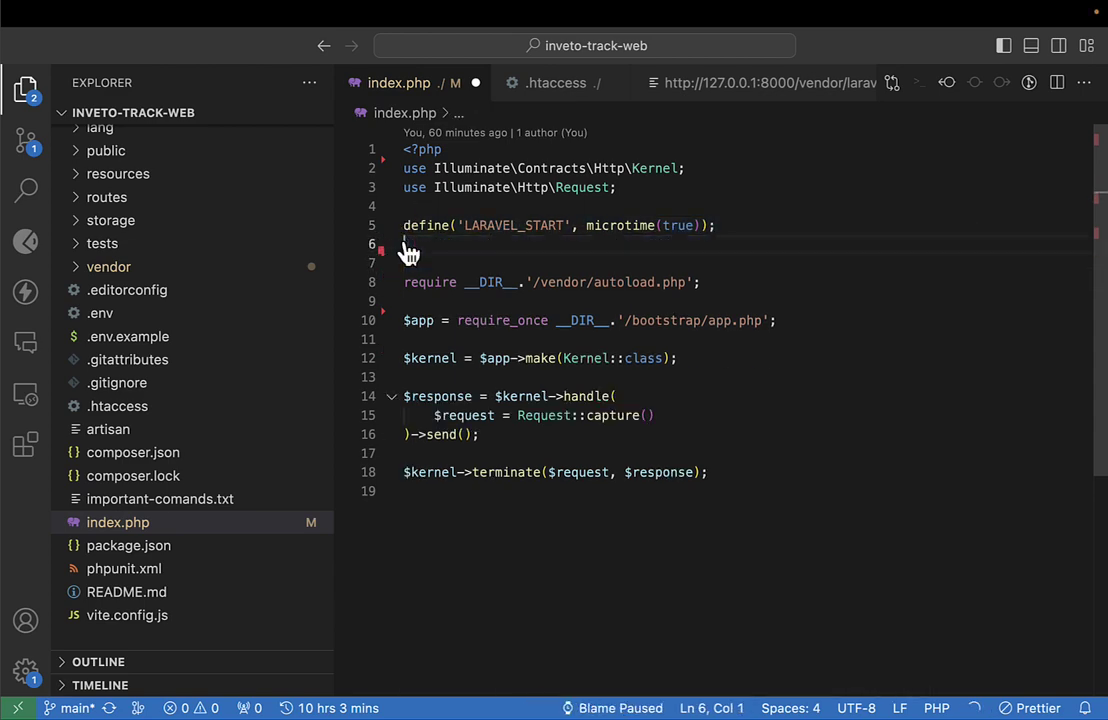
{"action": "key", "text": "super+z"}
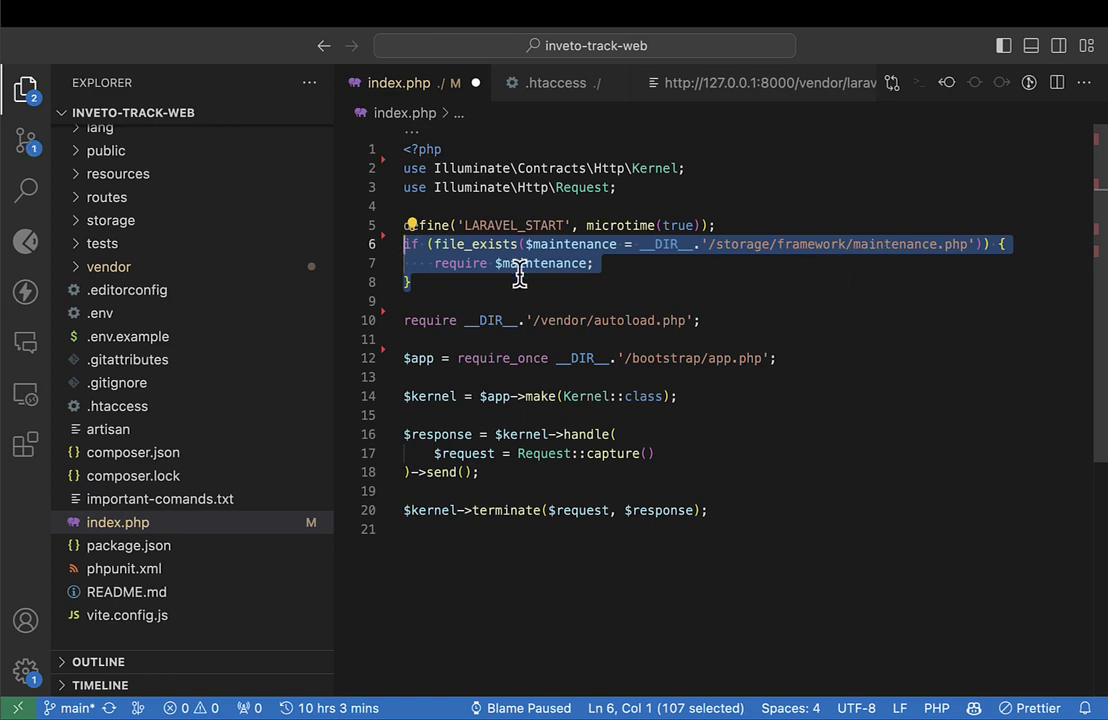
{"action": "left_click", "coordinate": [440, 332]}
Highlight the autoload require, bootstrap app require and kernel make line 14 in turn.
{"action": "left_click", "coordinate": [433, 320]}
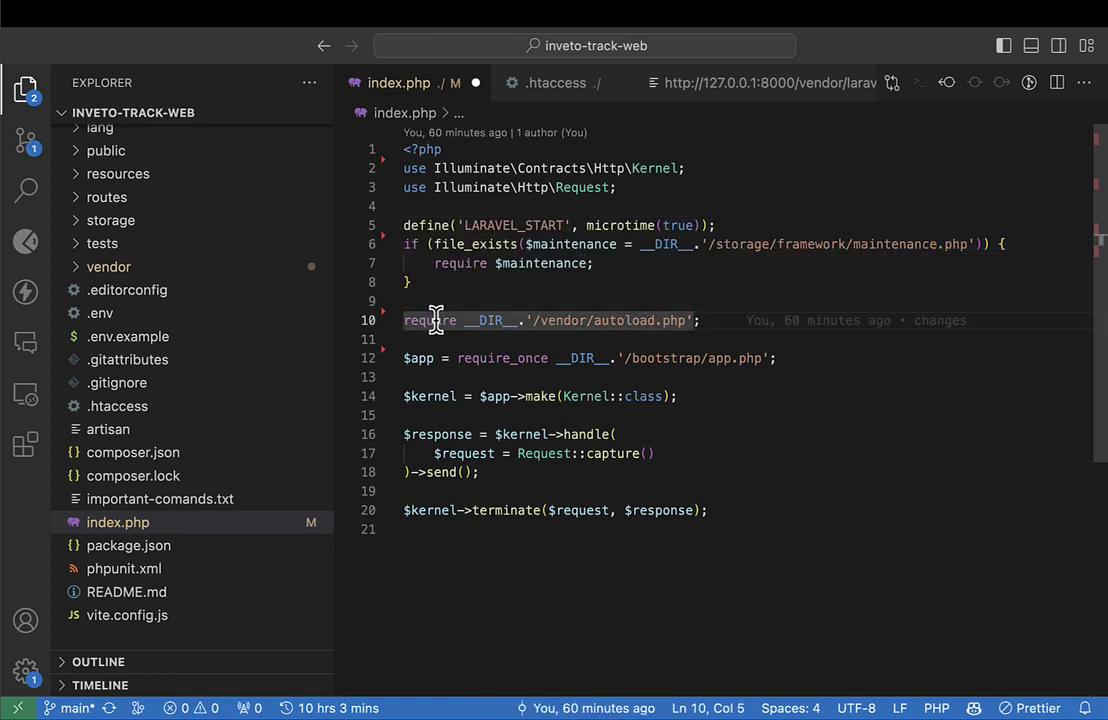
{"action": "left_click", "coordinate": [752, 340]}
{"action": "left_click", "coordinate": [731, 320]}
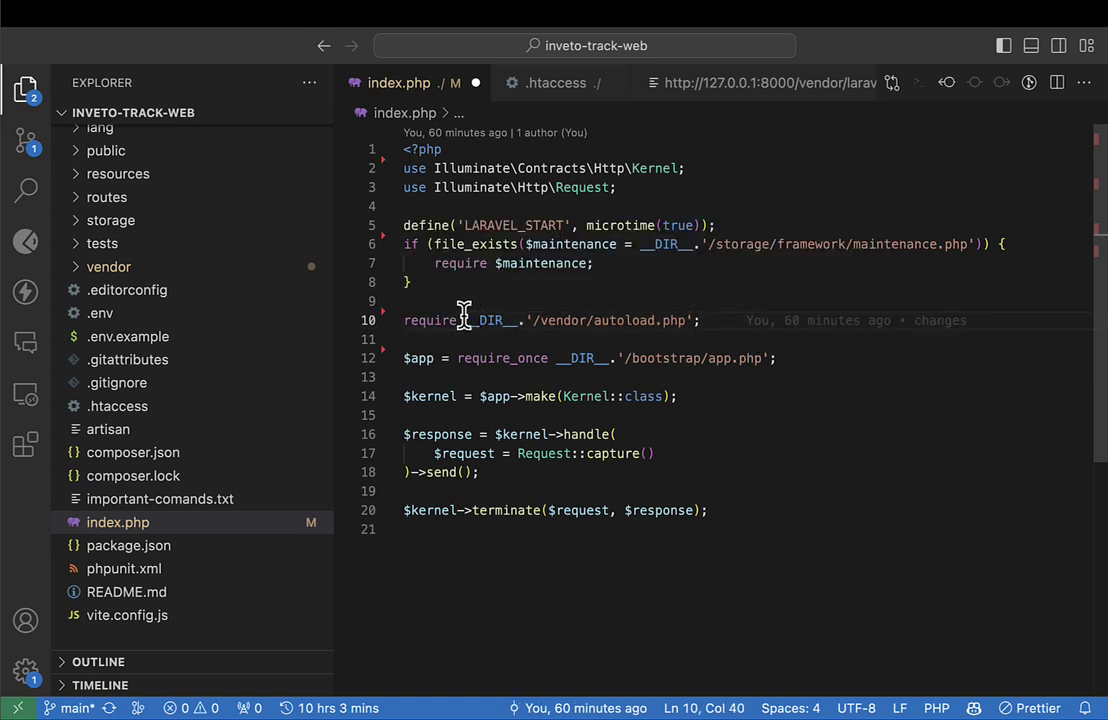
{"action": "left_click_drag", "start_coordinate": [405, 320], "coordinate": [547, 320]}
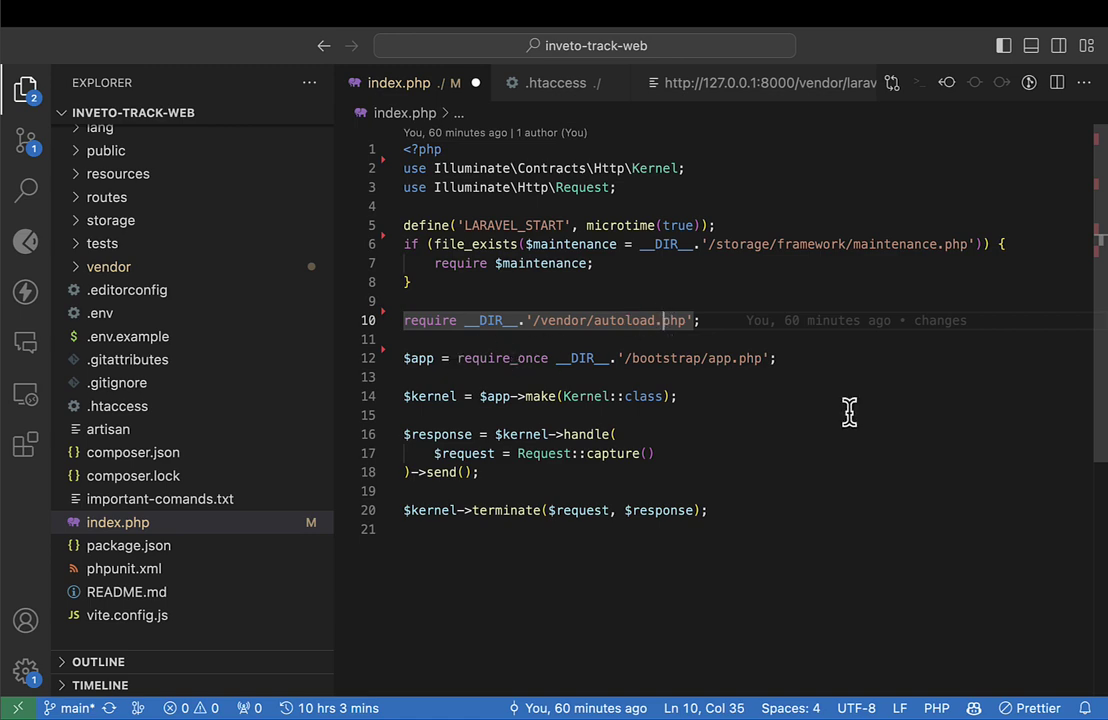
{"action": "left_click_drag", "start_coordinate": [427, 363], "coordinate": [428, 357]}
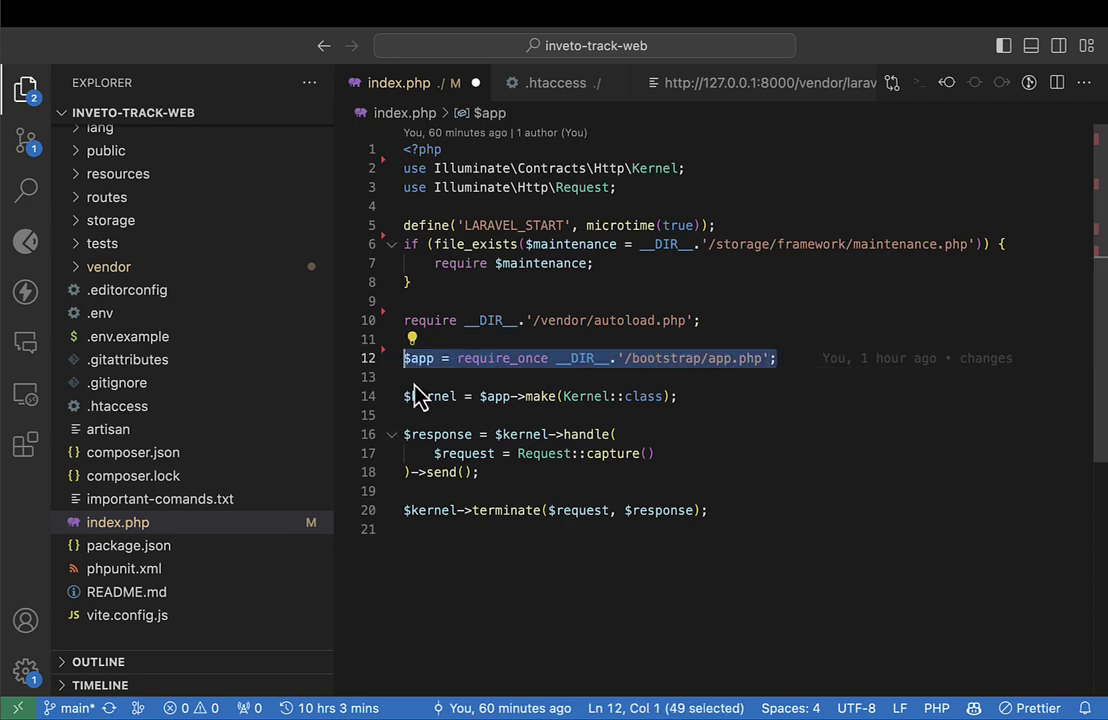
{"action": "left_click_drag", "start_coordinate": [698, 405], "coordinate": [404, 394]}
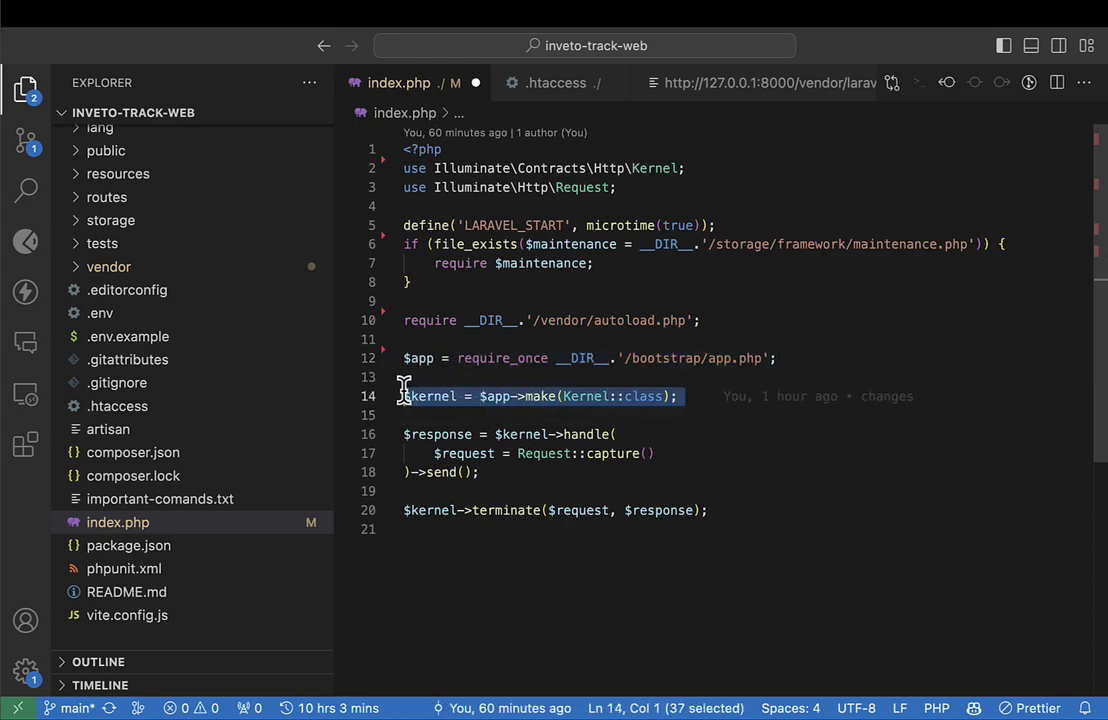
{"action": "left_click", "coordinate": [566, 401]}
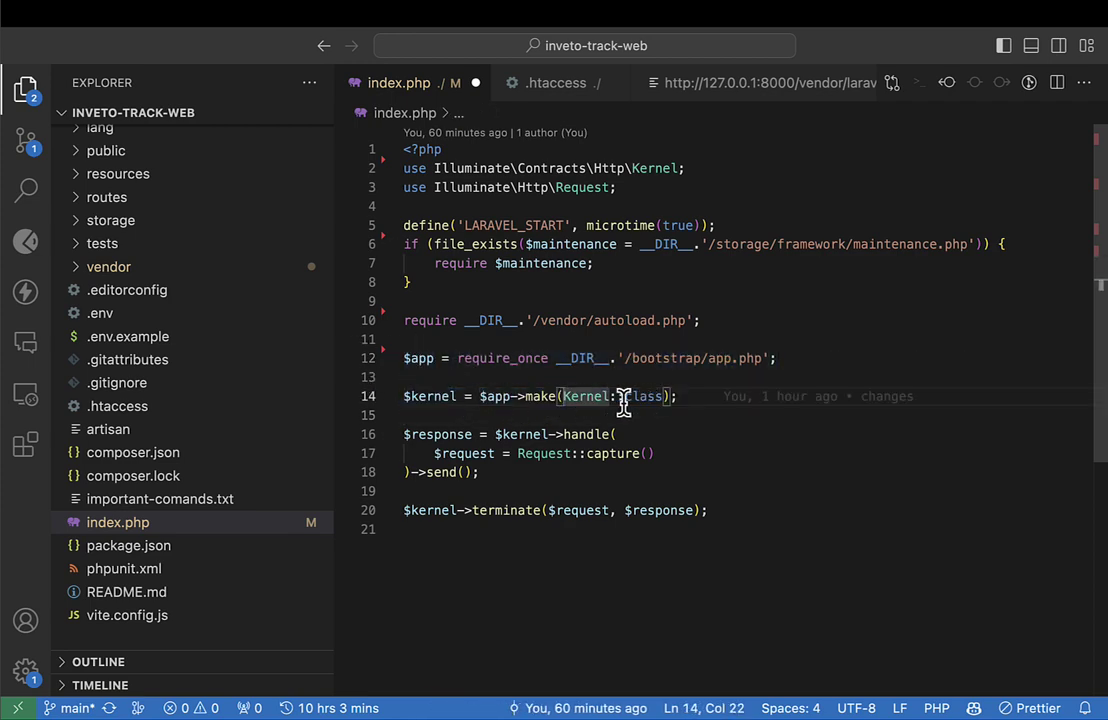
{"action": "left_click_drag", "start_coordinate": [455, 388], "coordinate": [692, 390]}
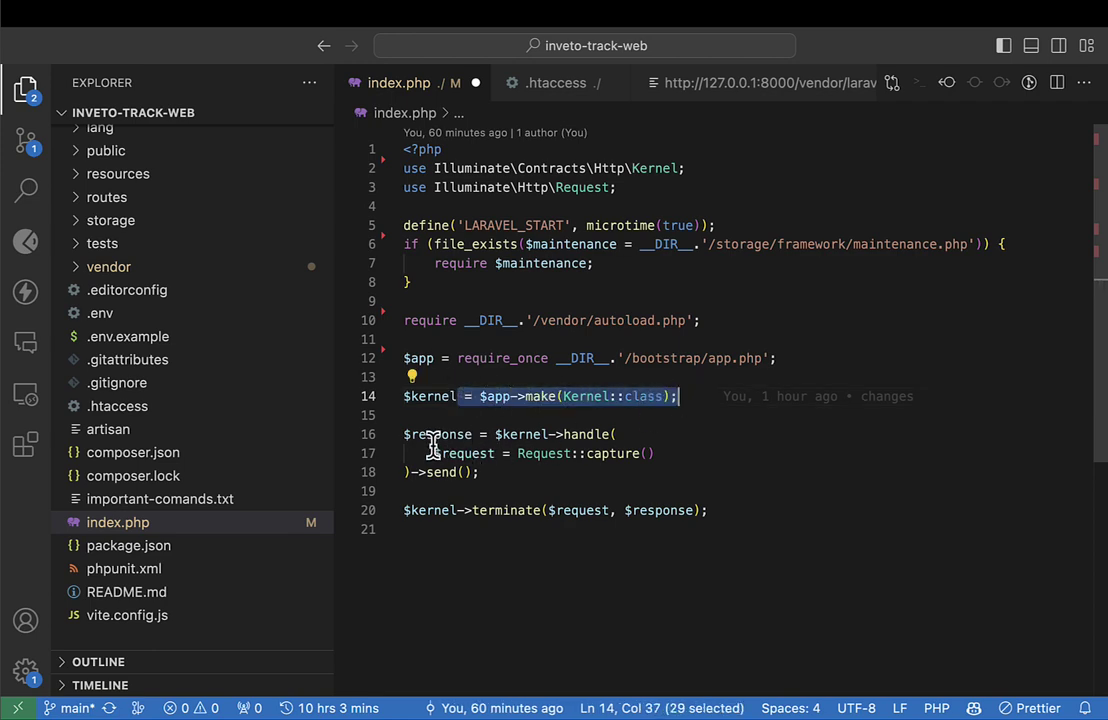
Highlight the response-handling lines 16–18, then switch to the Google Meet window.
{"action": "left_click_drag", "start_coordinate": [428, 436], "coordinate": [418, 452]}
{"action": "left_click", "coordinate": [527, 488]}
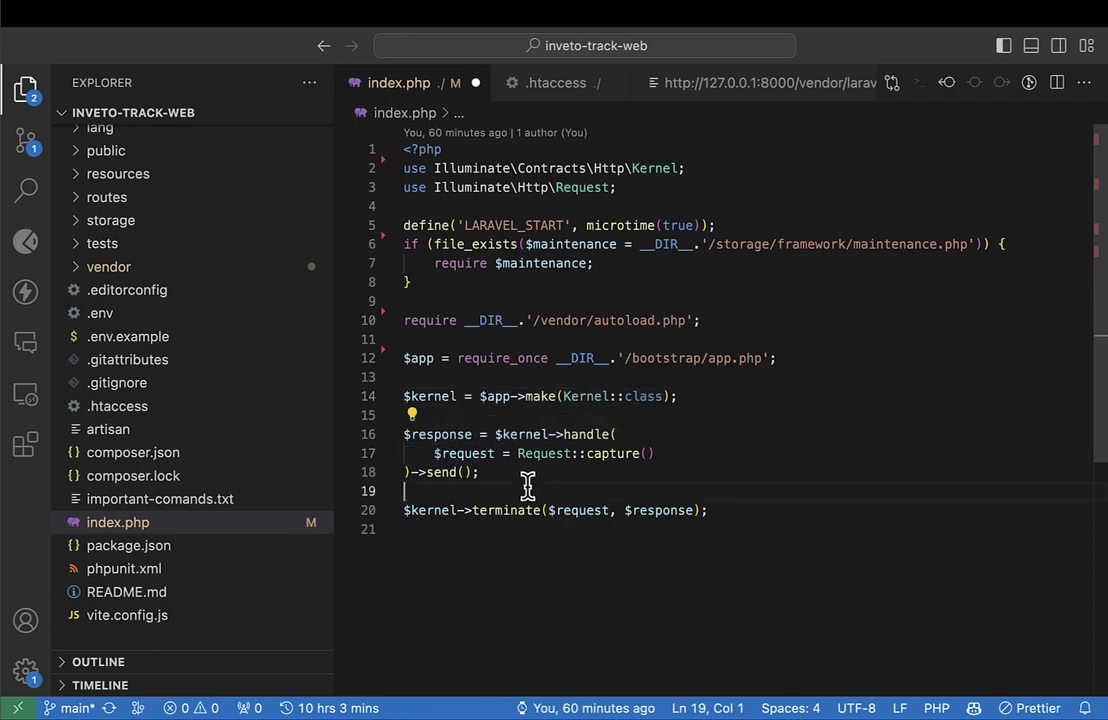
{"action": "left_click", "coordinate": [533, 478]}
{"action": "left_click_drag", "start_coordinate": [533, 476], "coordinate": [411, 435]}
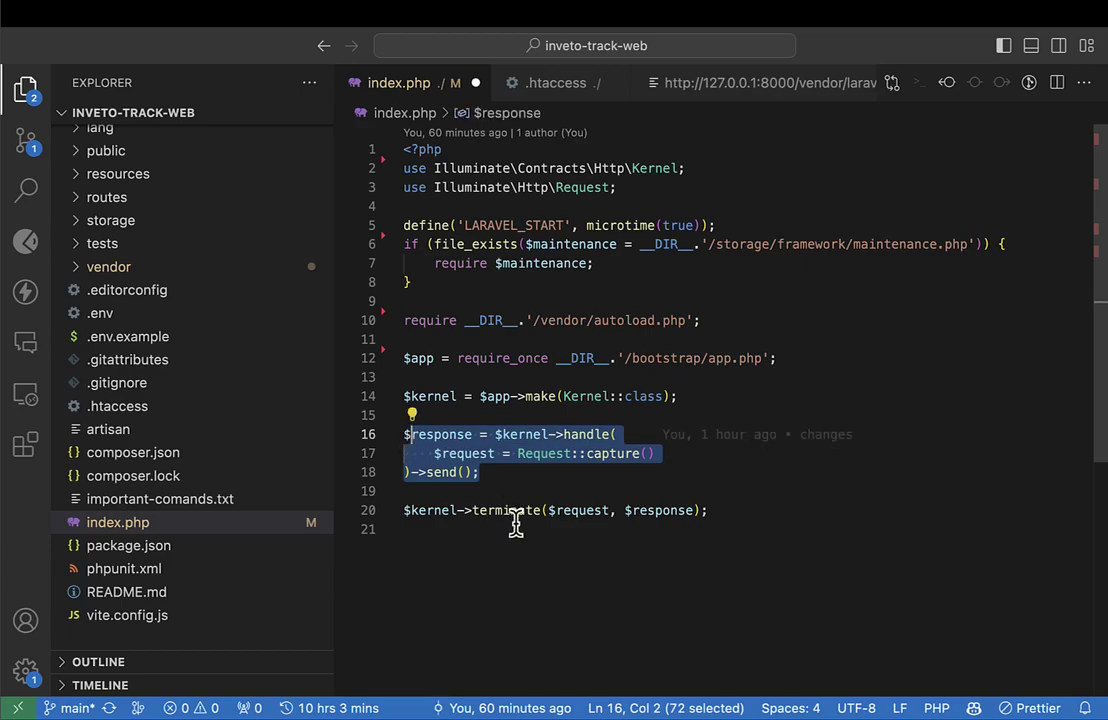
{"action": "left_click", "coordinate": [516, 527]}
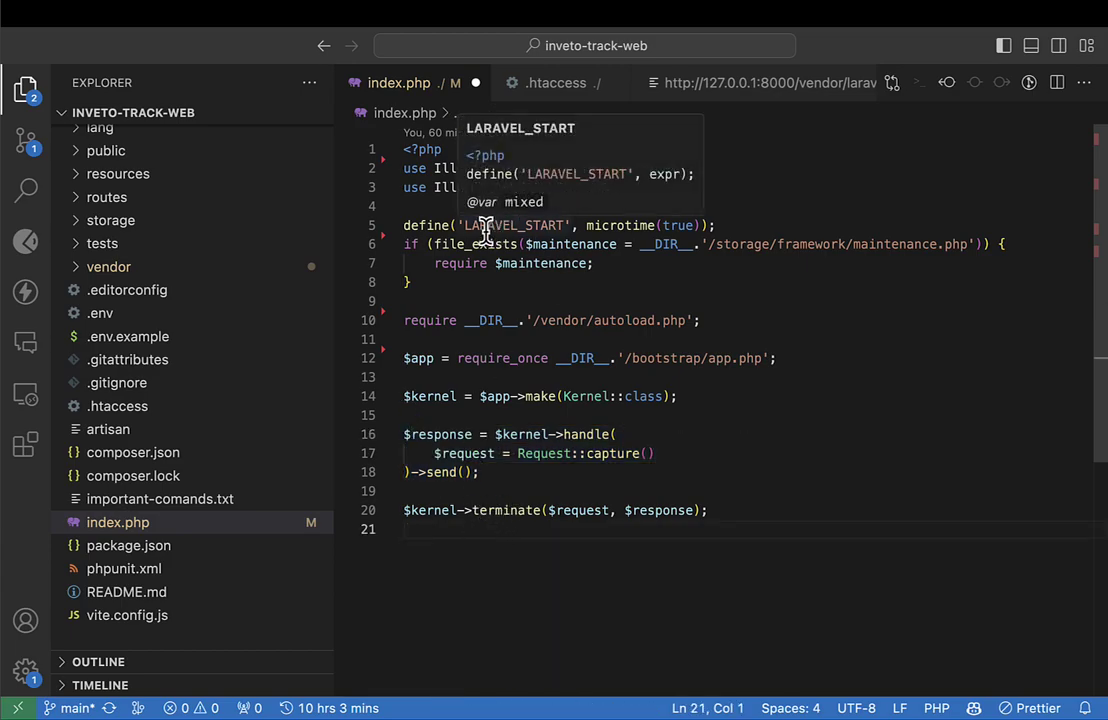
{"action": "key", "text": "super+Tab"}
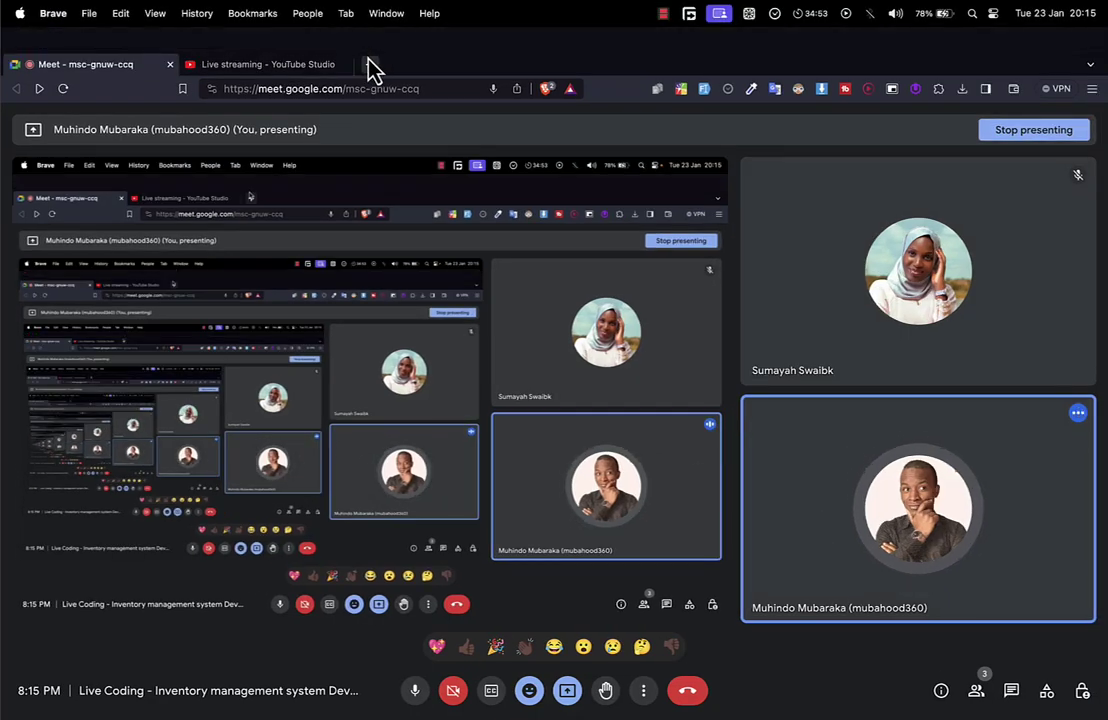
Search Google in a new tab for 'laravel server.php file'.
{"action": "left_click", "coordinate": [374, 43]}
{"action": "type", "text": "laravel "}
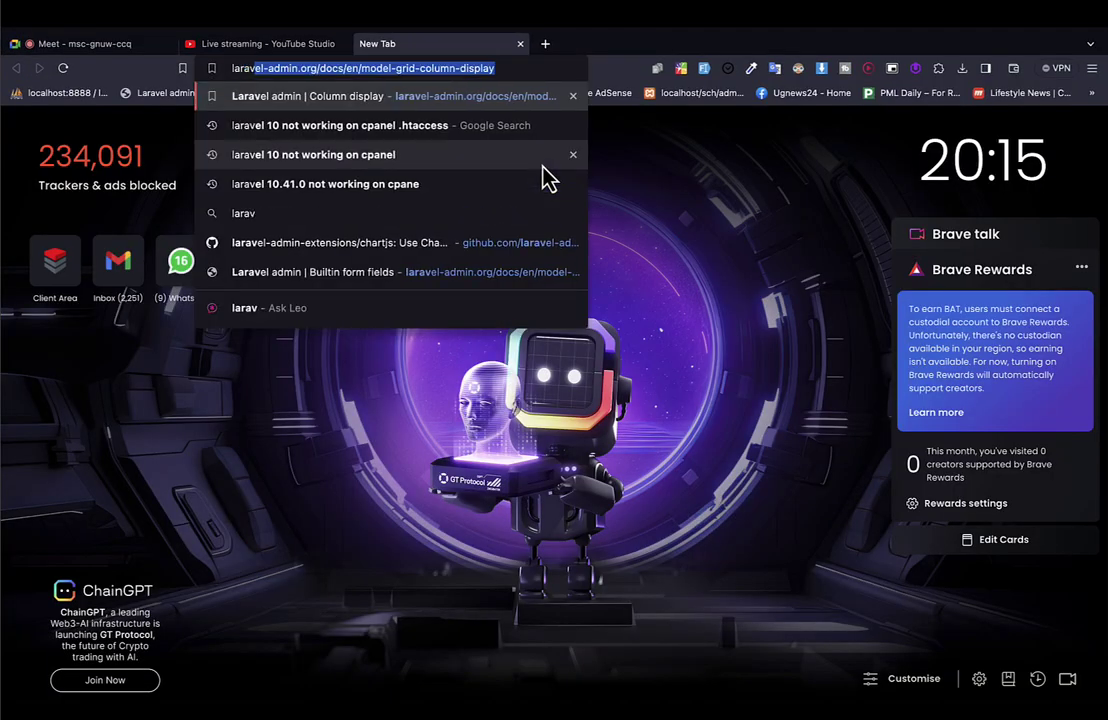
{"action": "type", "text": "serve"}
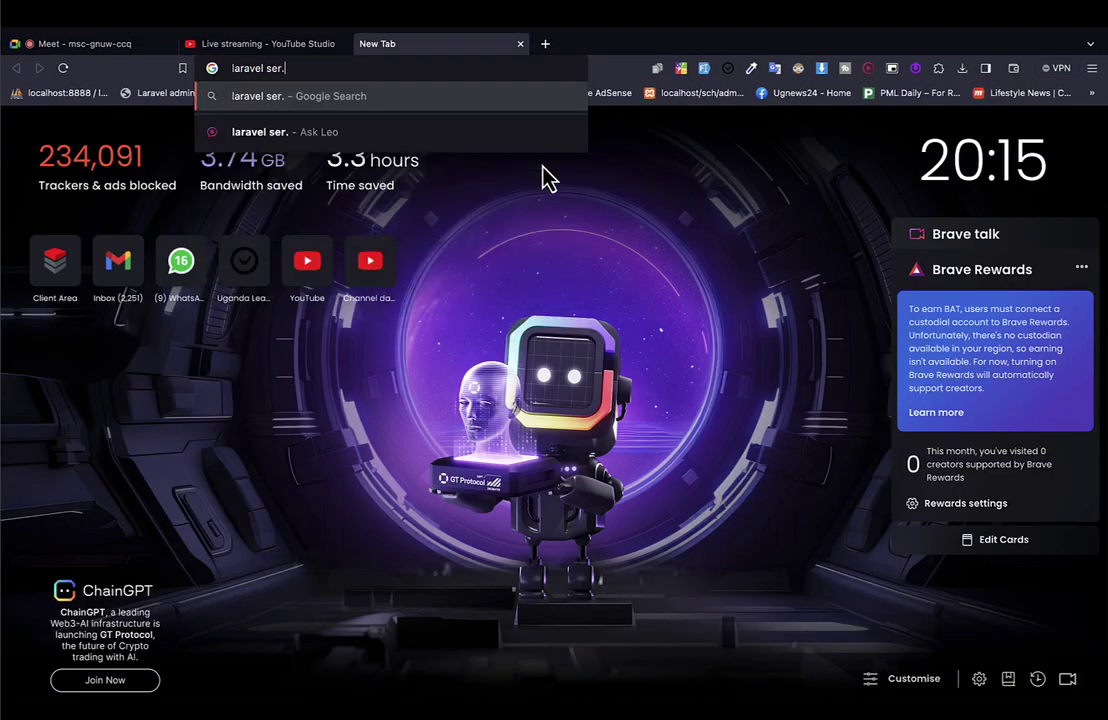
{"action": "type", "text": "t"}
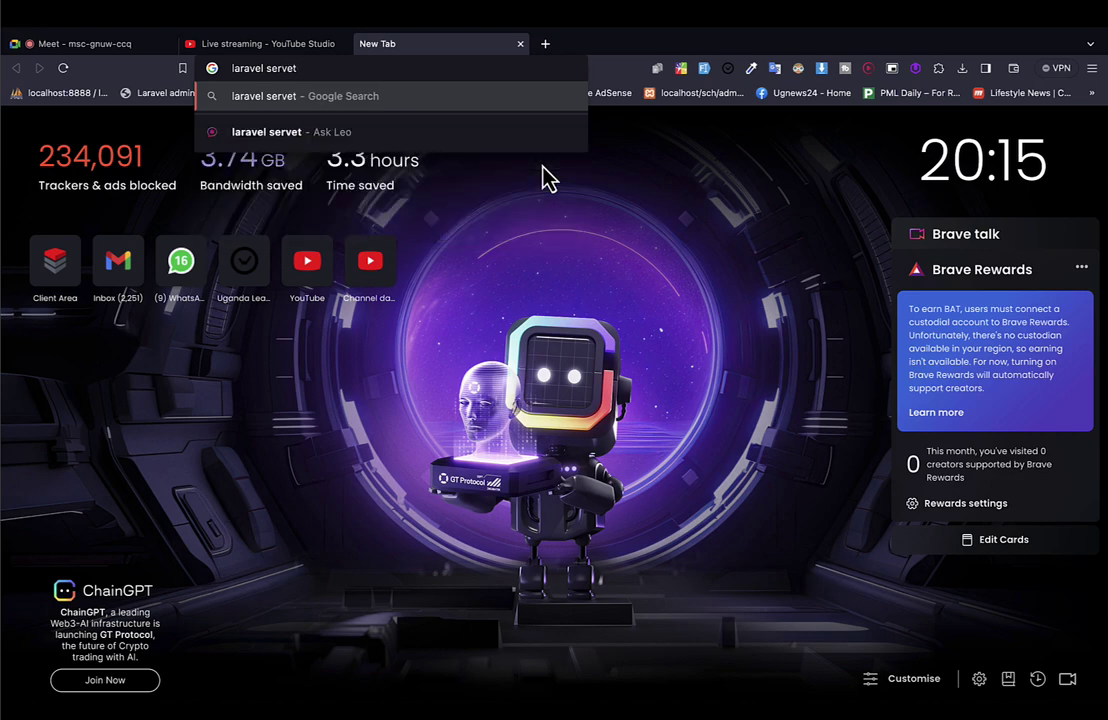
{"action": "key", "text": "BackSpace"}
{"action": "type", "text": "r"}
{"action": "type", "text": ".php file"}
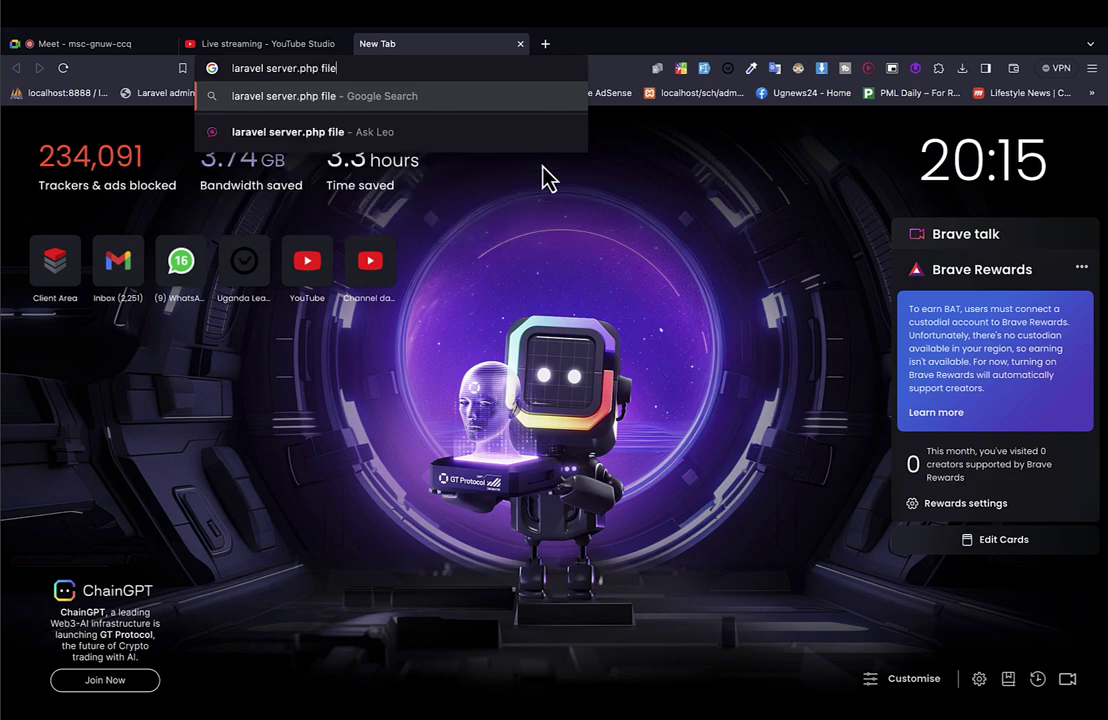
{"action": "key", "text": "Return"}
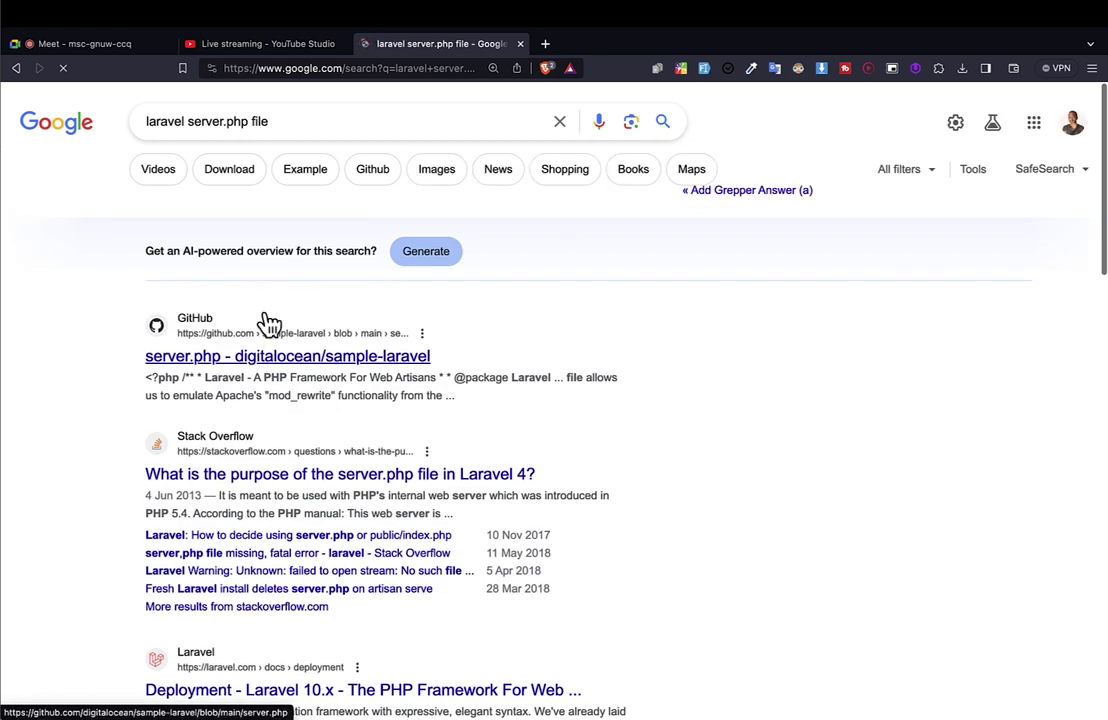
Open the GitHub sample-laravel server.php result in a new tab.
{"action": "right_click", "coordinate": [228, 358]}
{"action": "left_click", "coordinate": [247, 366]}
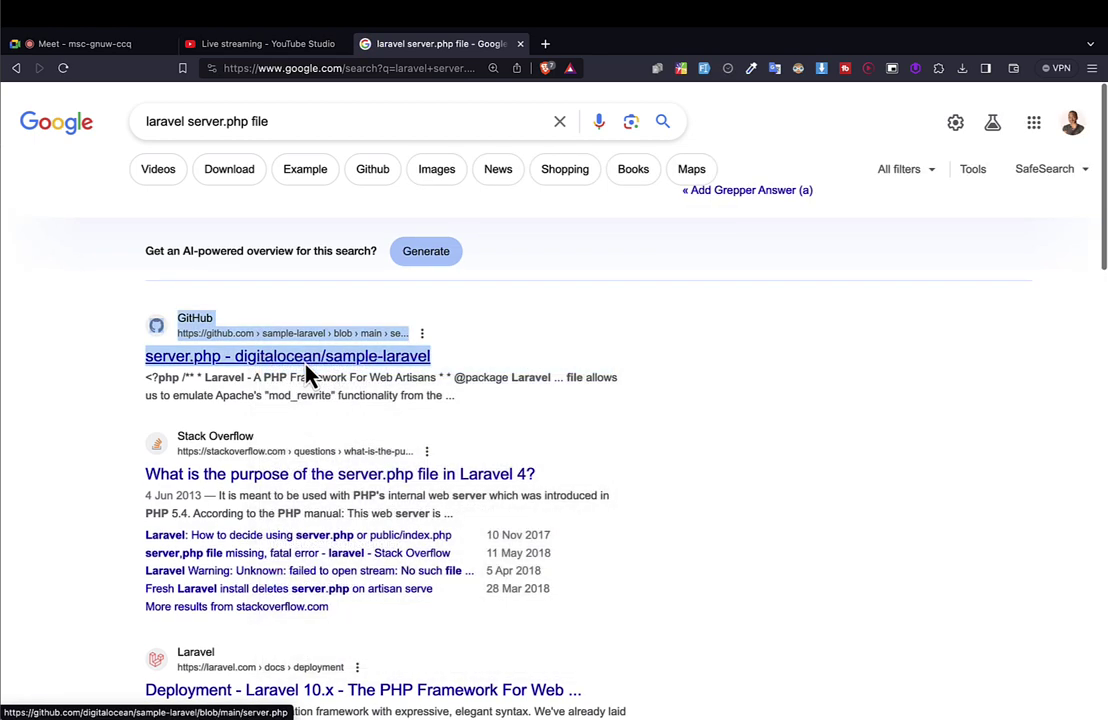
{"action": "scroll", "coordinate": [310, 372], "scroll_direction": "down", "scroll_amount": 5}
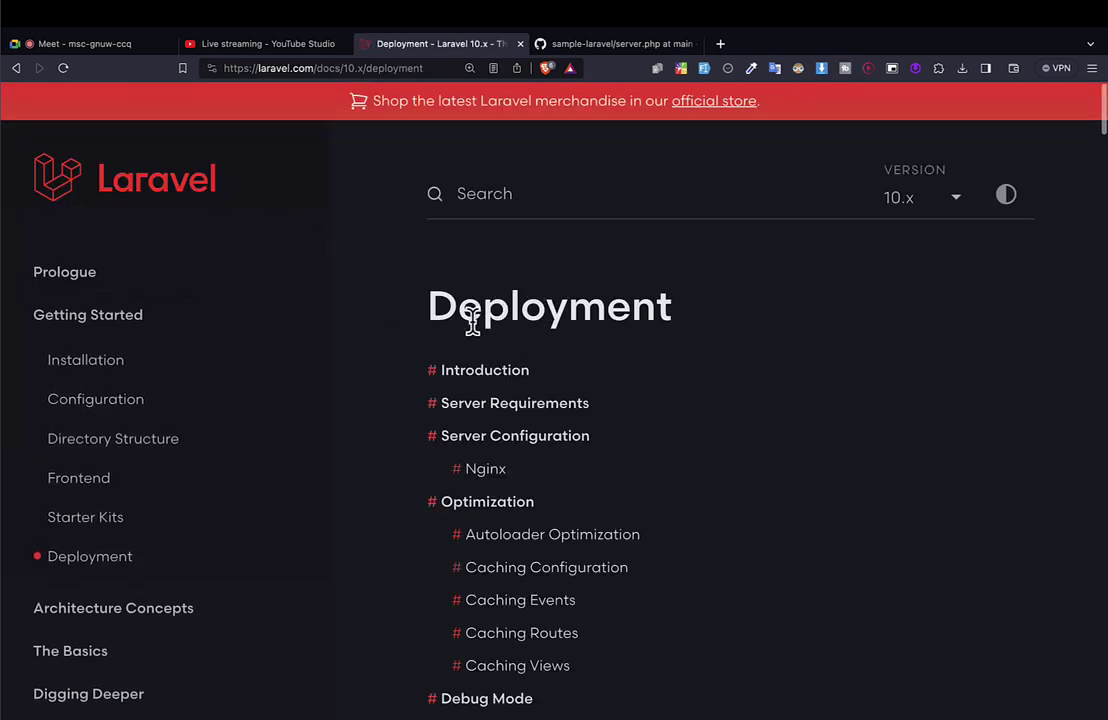
Read the Laravel 10.x Deployment server requirements and Nginx config, then go to the GitHub server.php tab.
{"action": "scroll", "coordinate": [485, 320], "scroll_direction": "down", "scroll_amount": 20}
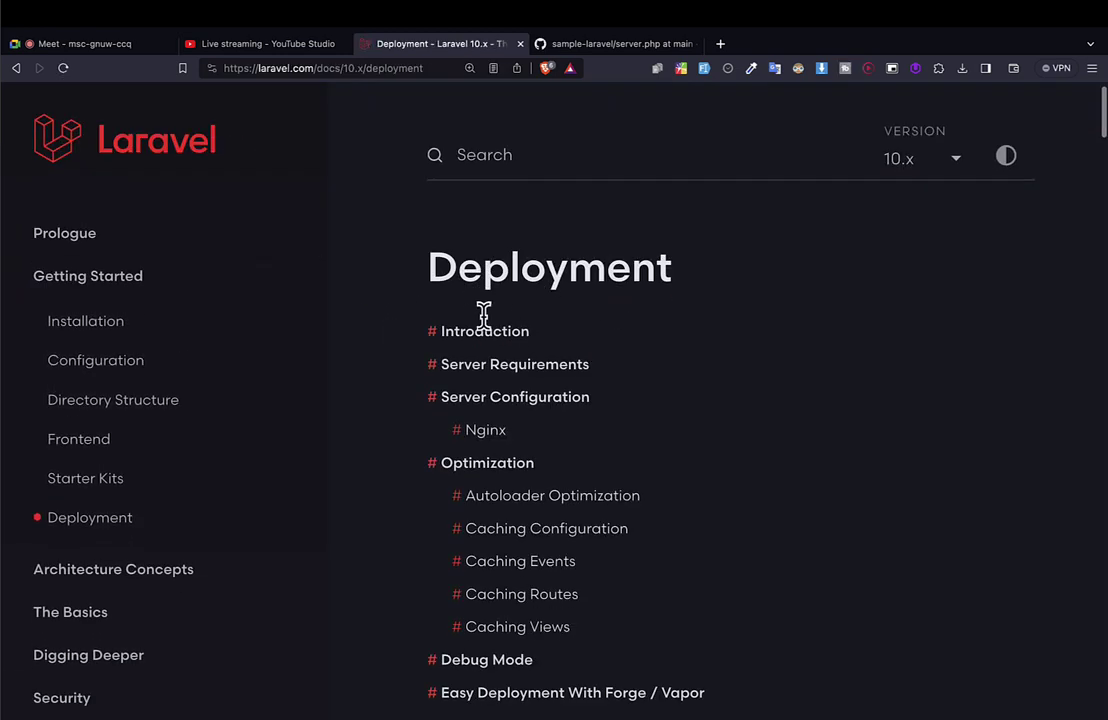
{"action": "scroll", "coordinate": [485, 330], "scroll_direction": "down", "scroll_amount": 3}
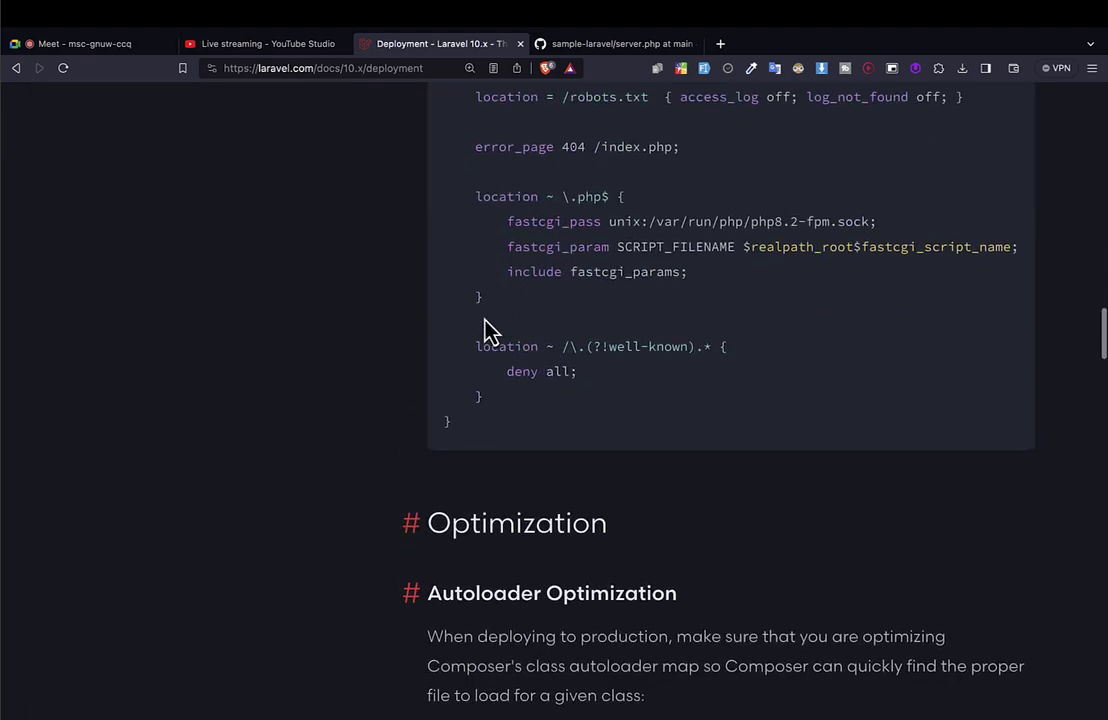
{"action": "scroll", "coordinate": [485, 330], "scroll_direction": "up", "scroll_amount": 20}
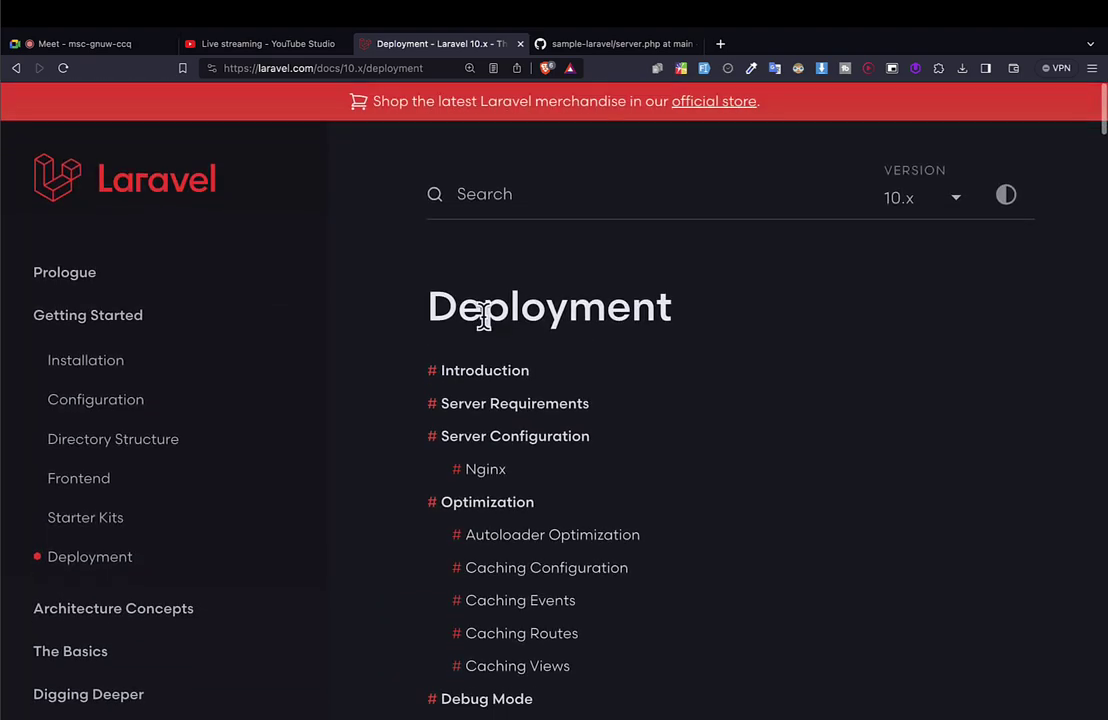
{"action": "scroll", "coordinate": [536, 288], "scroll_direction": "down", "scroll_amount": 15}
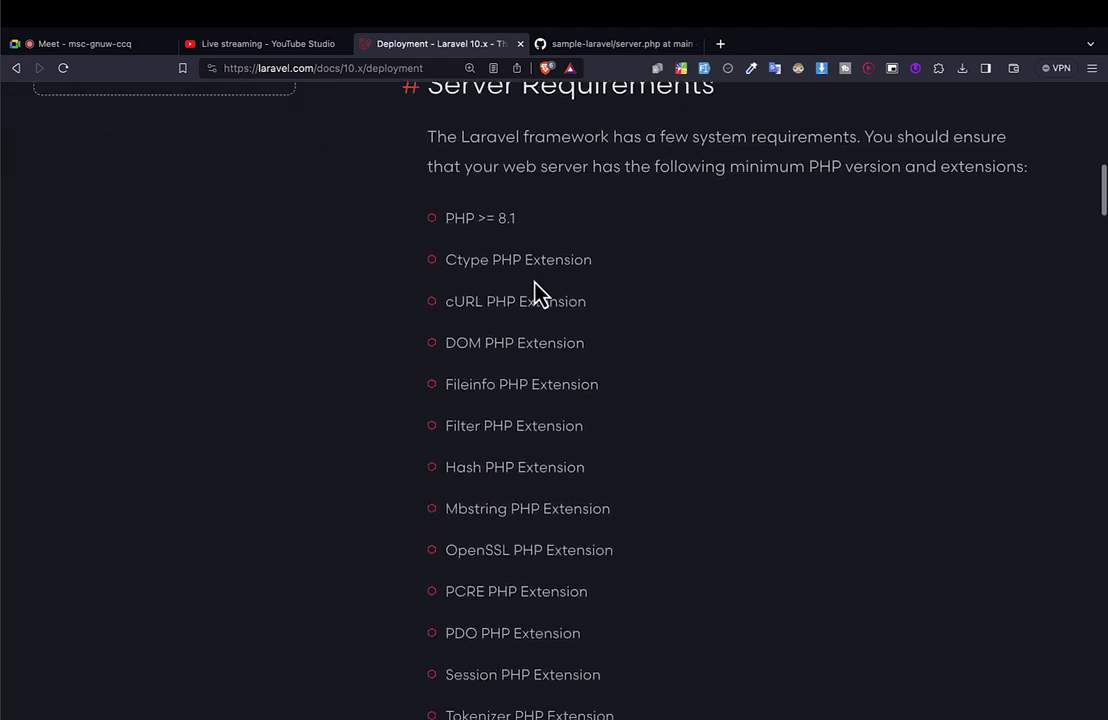
{"action": "scroll", "coordinate": [536, 290], "scroll_direction": "down", "scroll_amount": 5}
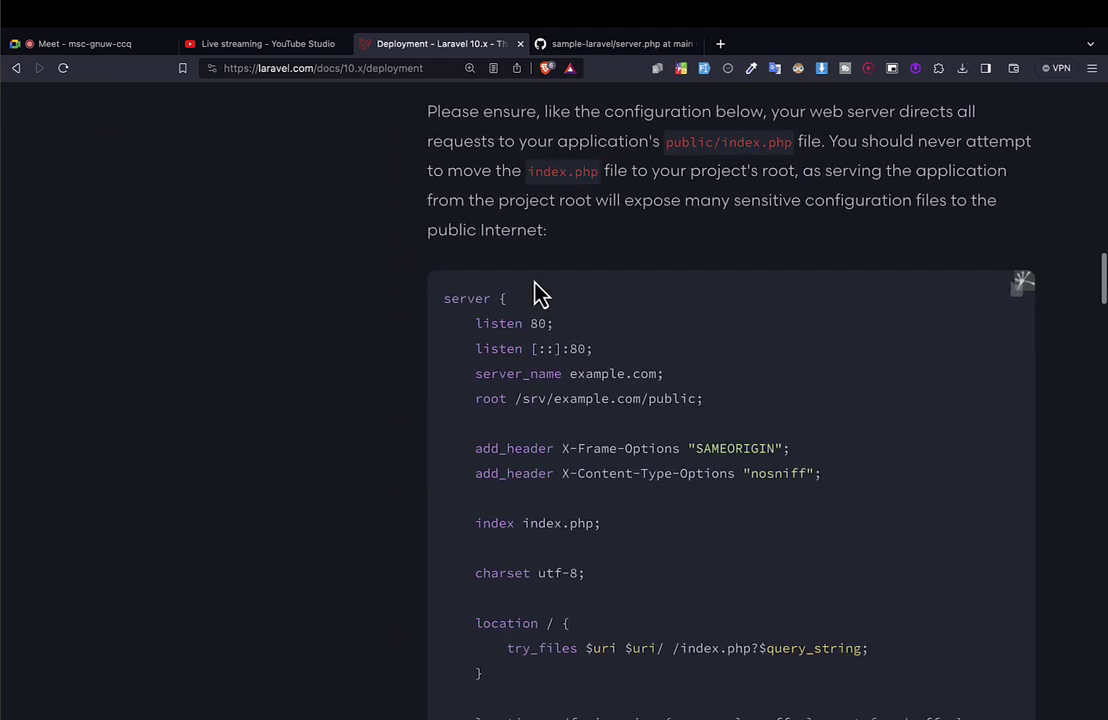
{"action": "scroll", "coordinate": [540, 293], "scroll_direction": "down", "scroll_amount": 20}
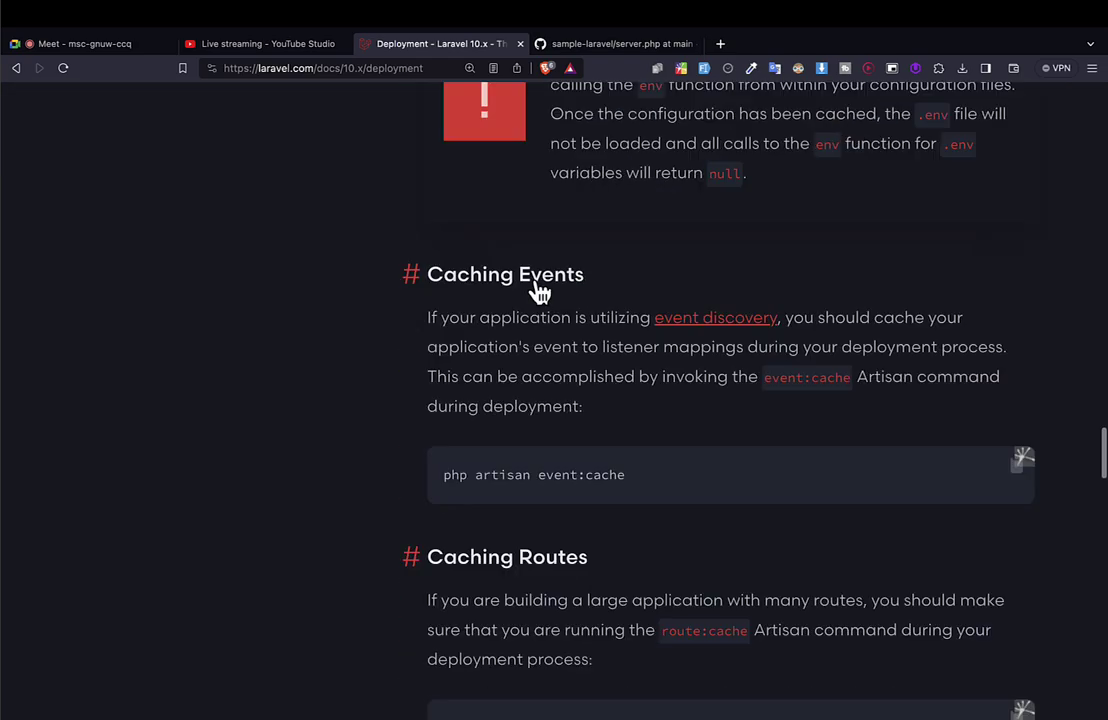
{"action": "scroll", "coordinate": [536, 292], "scroll_direction": "down", "scroll_amount": 2}
{"action": "scroll", "coordinate": [536, 290], "scroll_direction": "up", "scroll_amount": 6}
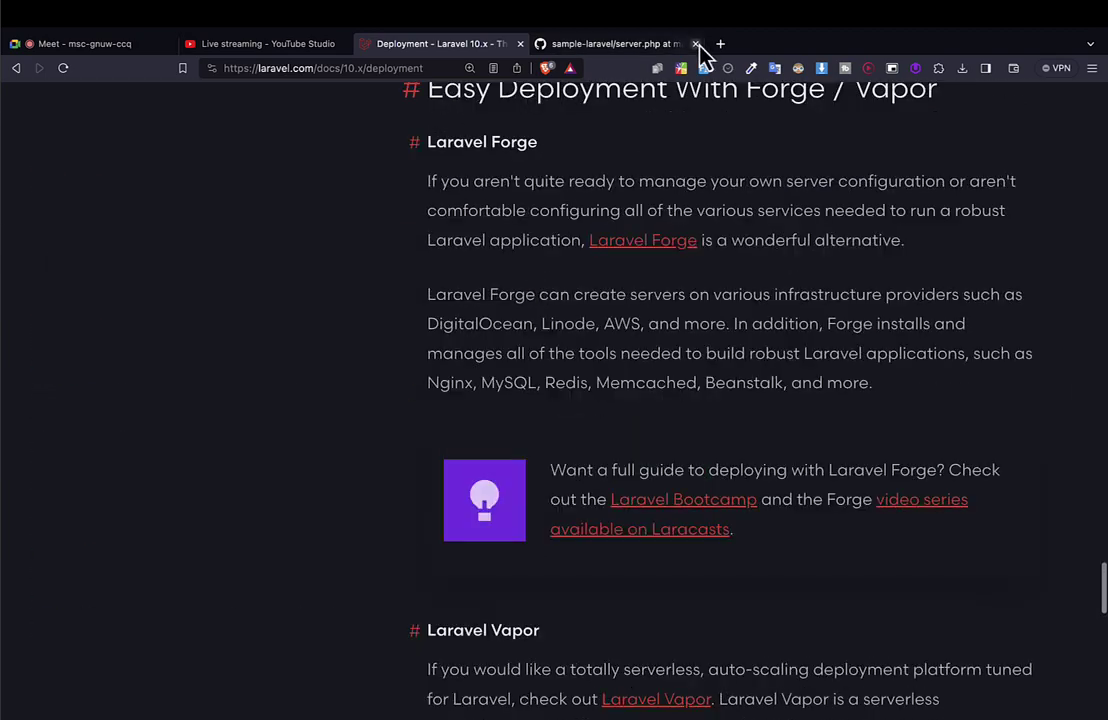
{"action": "scroll", "coordinate": [663, 292], "scroll_direction": "up", "scroll_amount": 15}
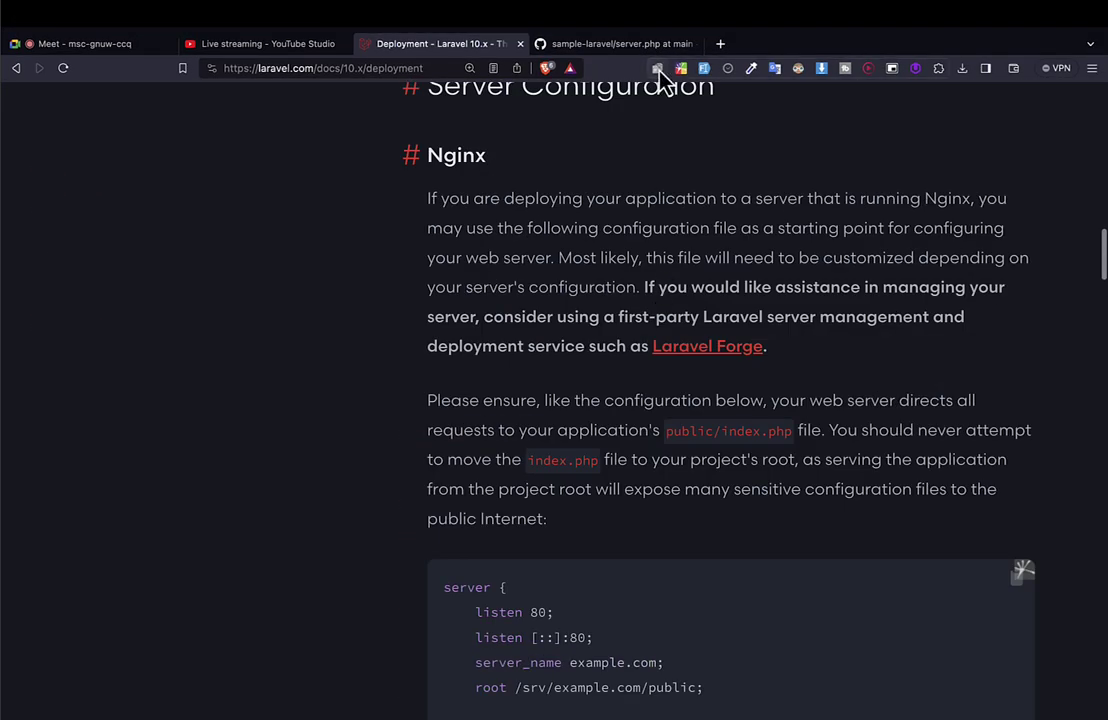
{"action": "left_click", "coordinate": [605, 44]}
{"action": "scroll", "coordinate": [450, 430], "scroll_direction": "down", "scroll_amount": 2}
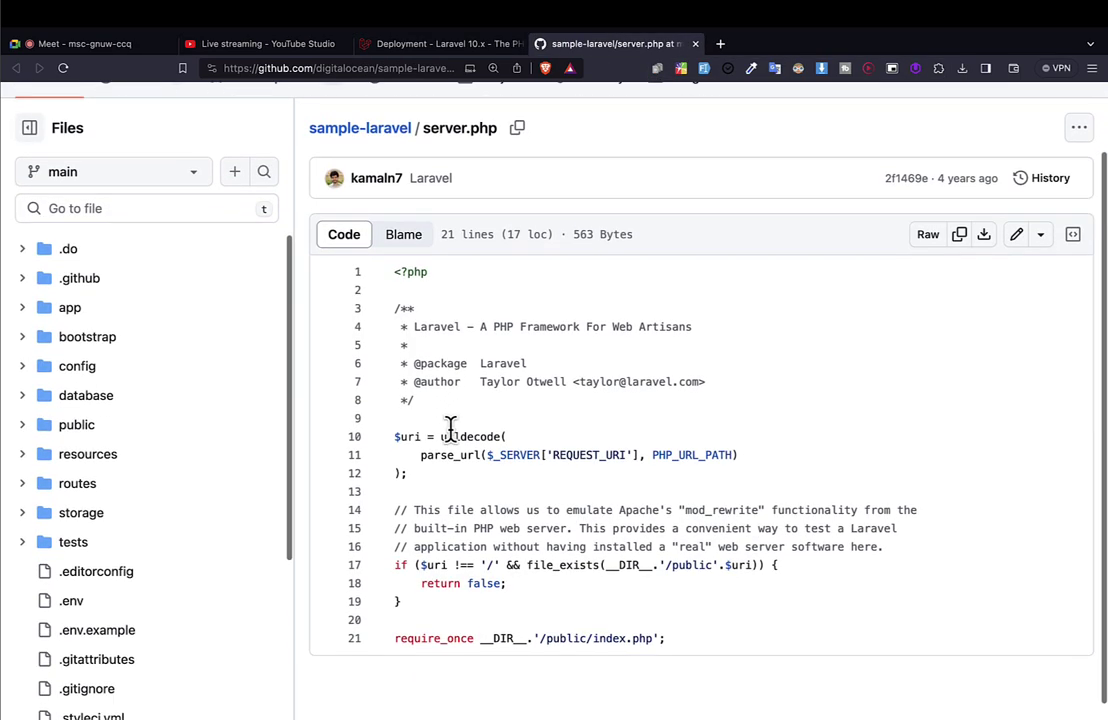
{"action": "scroll", "coordinate": [448, 433], "scroll_direction": "up", "scroll_amount": 2}
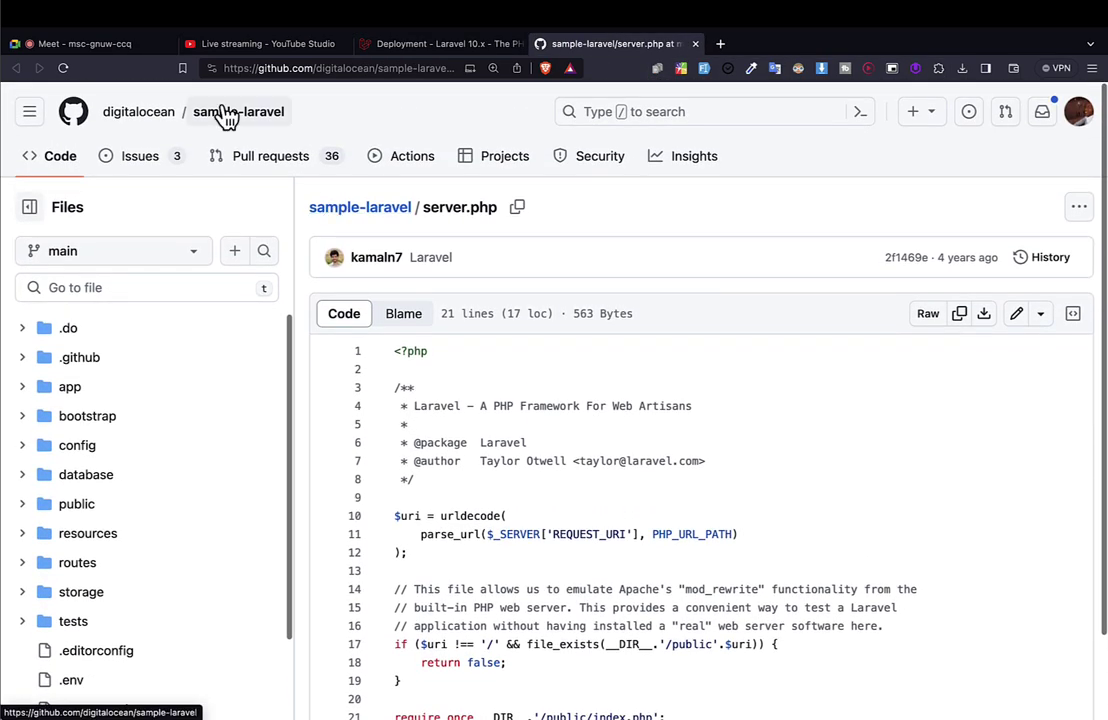
{"action": "scroll", "coordinate": [462, 344], "scroll_direction": "down", "scroll_amount": 2}
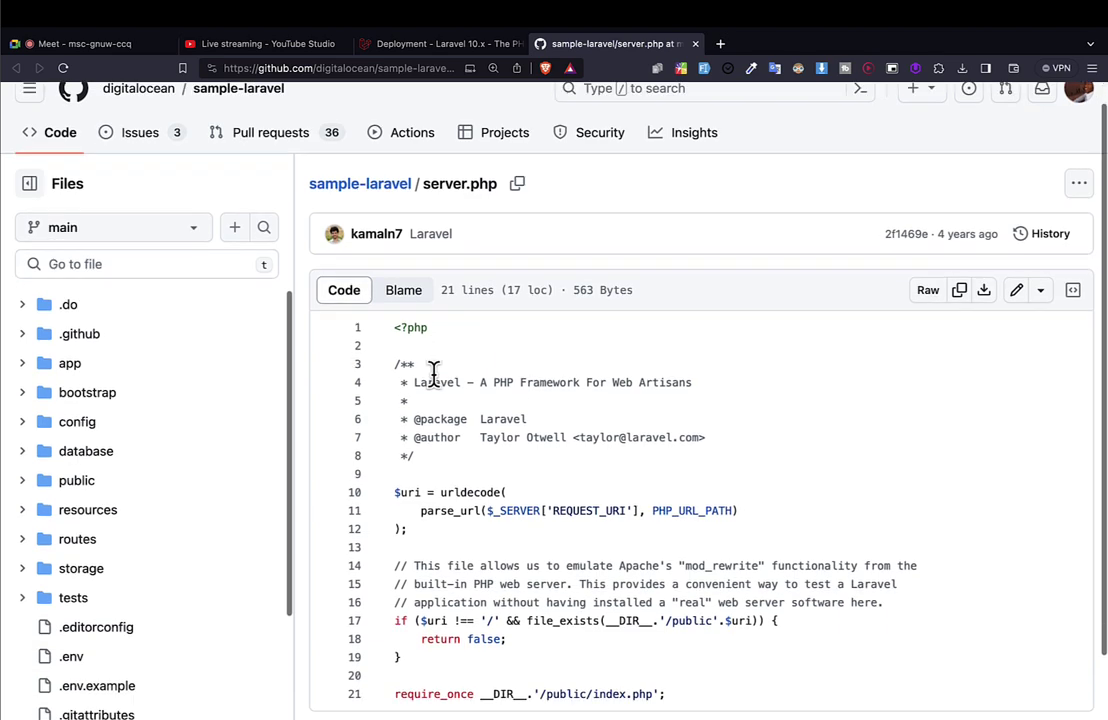
{"action": "left_click_drag", "start_coordinate": [688, 625], "coordinate": [383, 246]}
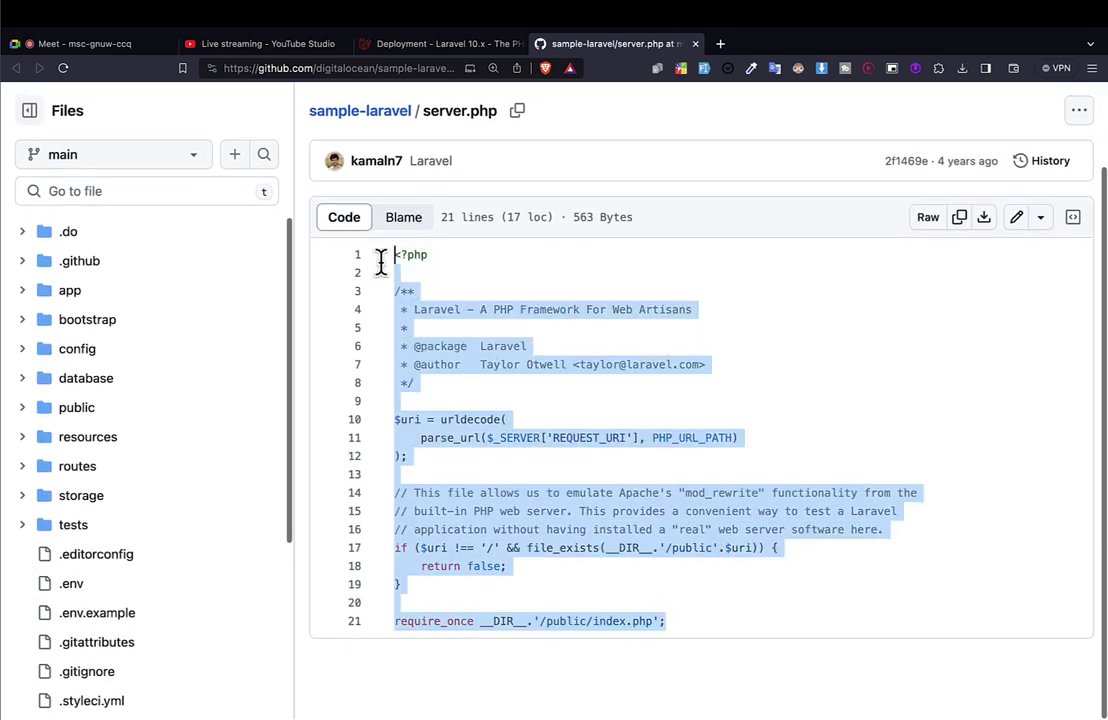
{"action": "left_click", "coordinate": [500, 363]}
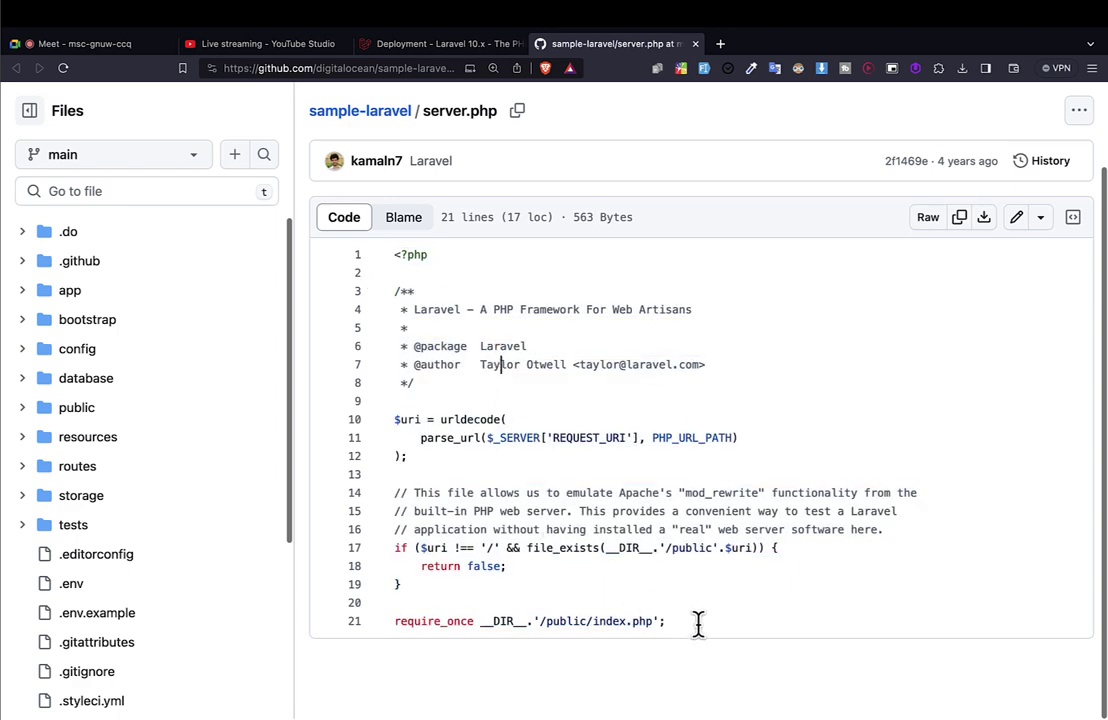
{"action": "left_click_drag", "start_coordinate": [698, 623], "coordinate": [396, 421]}
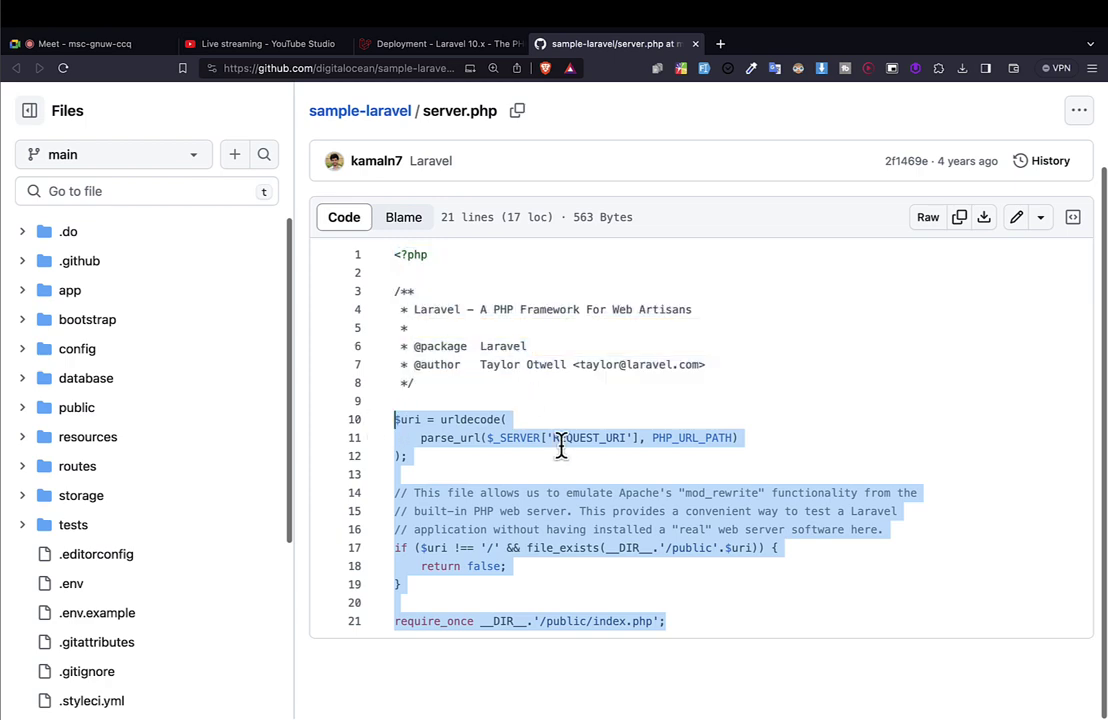
{"action": "left_click", "coordinate": [618, 493]}
{"action": "left_click_drag", "start_coordinate": [648, 622], "coordinate": [390, 473]}
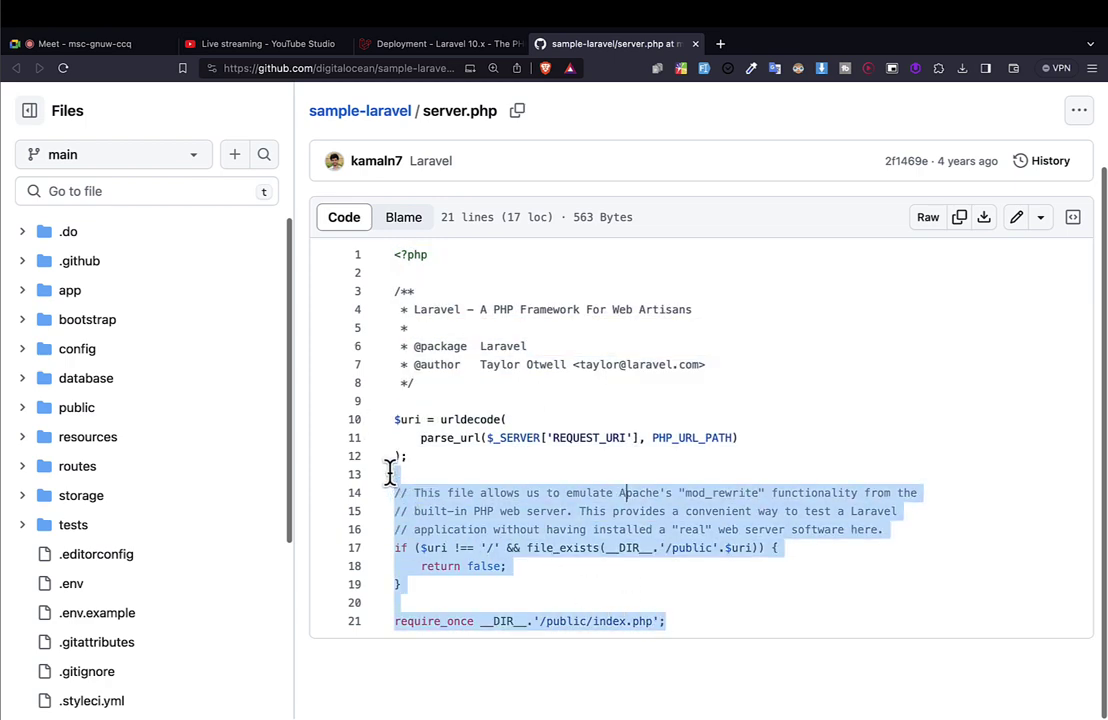
{"action": "scroll", "coordinate": [104, 490], "scroll_direction": "down", "scroll_amount": 5}
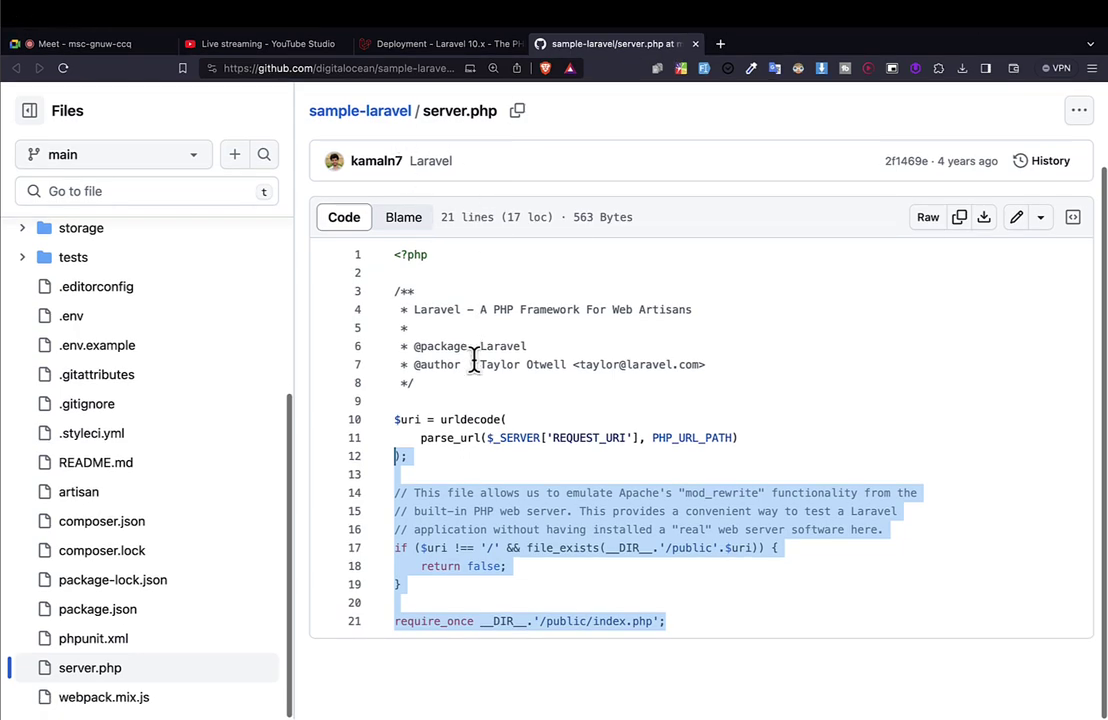
{"action": "scroll", "coordinate": [475, 361], "scroll_direction": "up", "scroll_amount": 3}
{"action": "scroll", "coordinate": [475, 361], "scroll_direction": "down", "scroll_amount": 1}
{"action": "left_click_drag", "start_coordinate": [410, 320], "coordinate": [645, 668]}
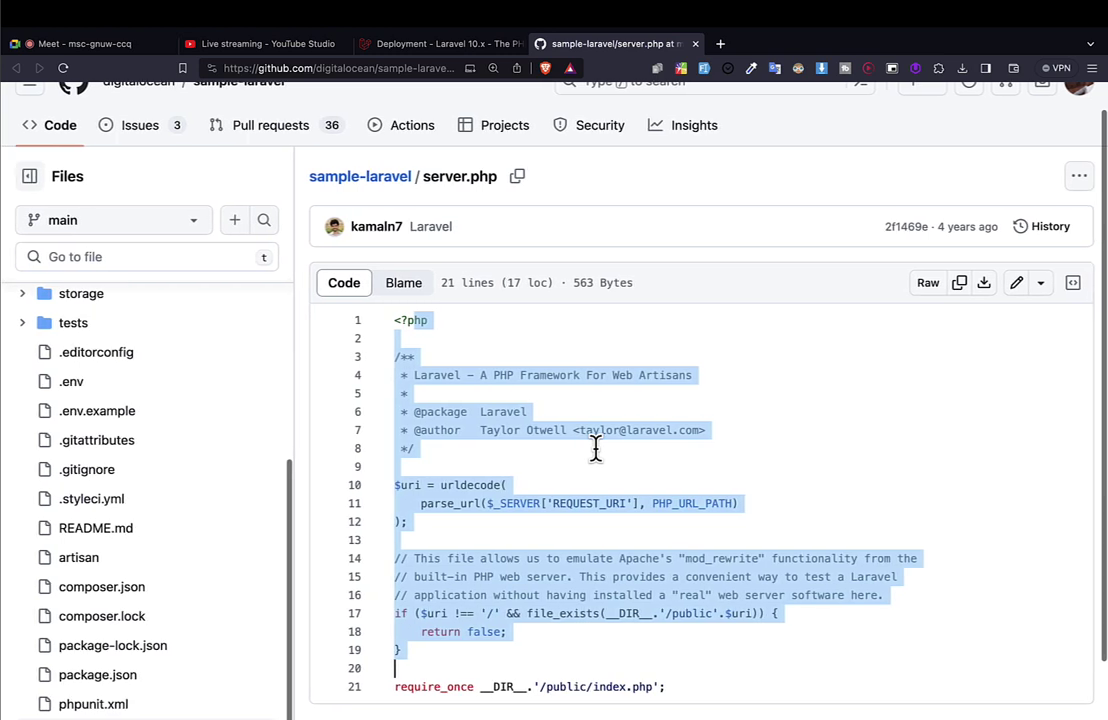
{"action": "left_click", "coordinate": [338, 62]}
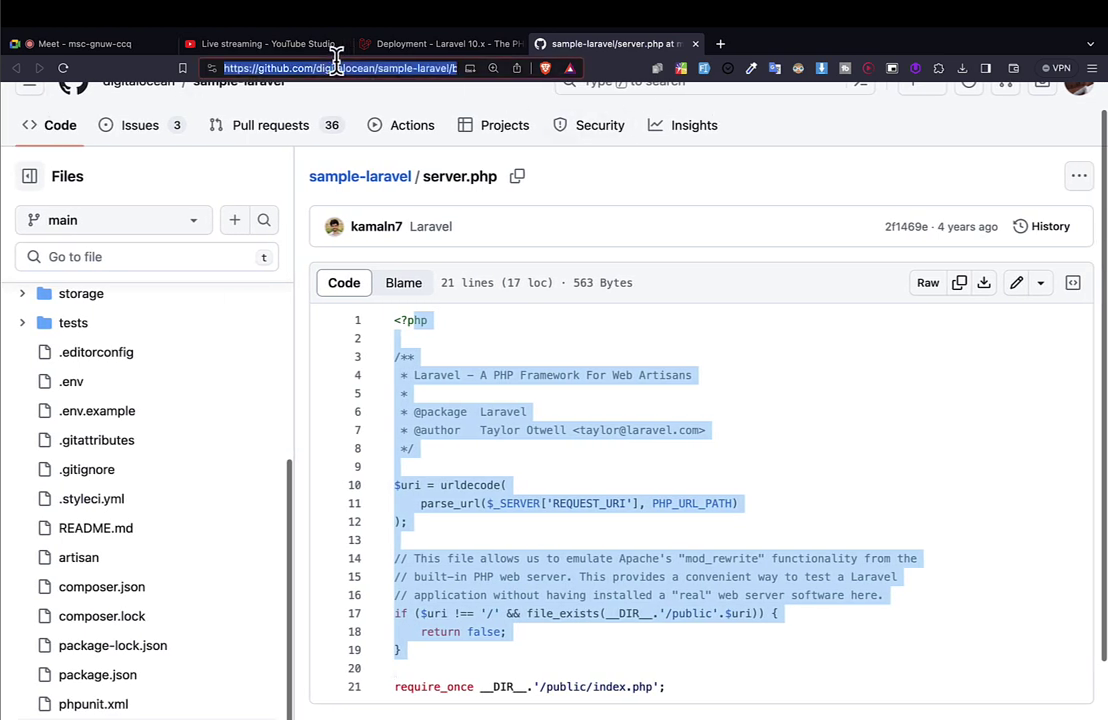
Search Google for 'server.php laravel'.
{"action": "type", "text": "servet"}
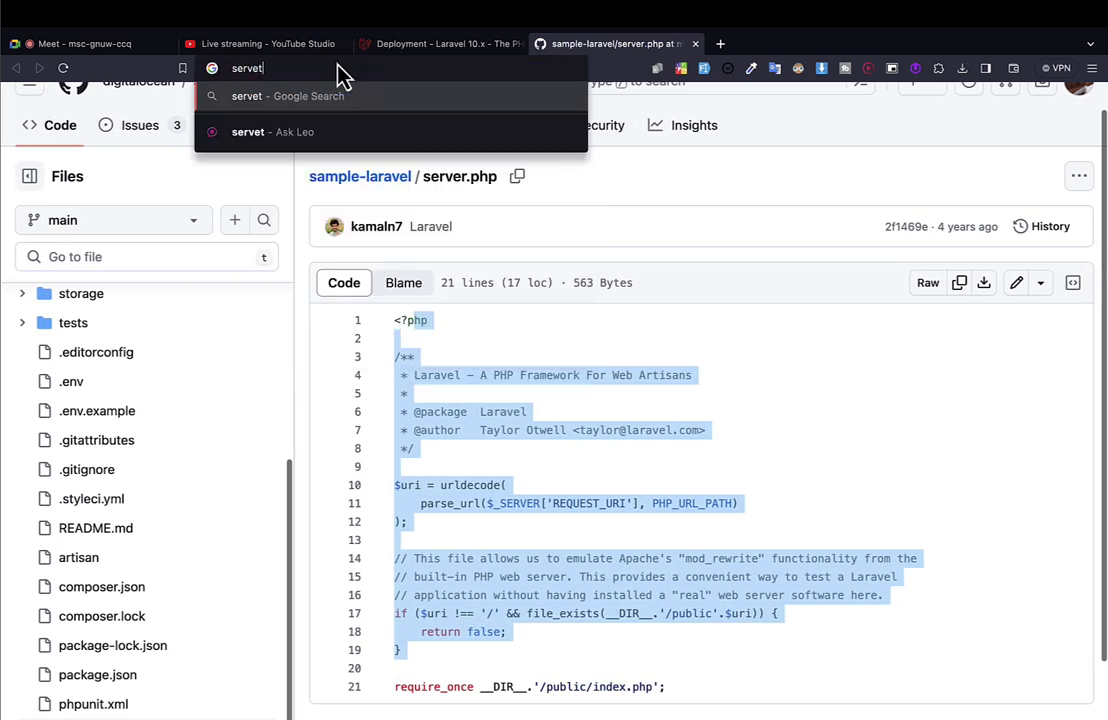
{"action": "key", "text": "BackSpace"}
{"action": "key", "text": "BackSpace"}
{"action": "type", "text": "r"}
{"action": "key", "text": "BackSpace"}
{"action": "type", "text": "e"}
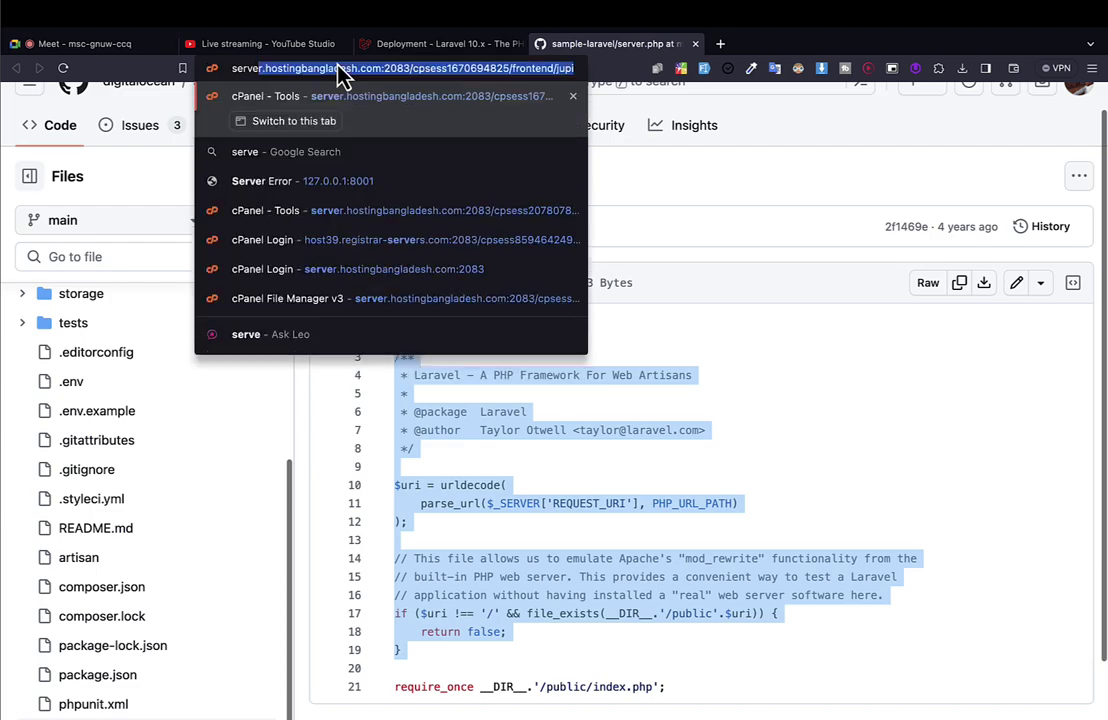
{"action": "type", "text": "r.php laravel"}
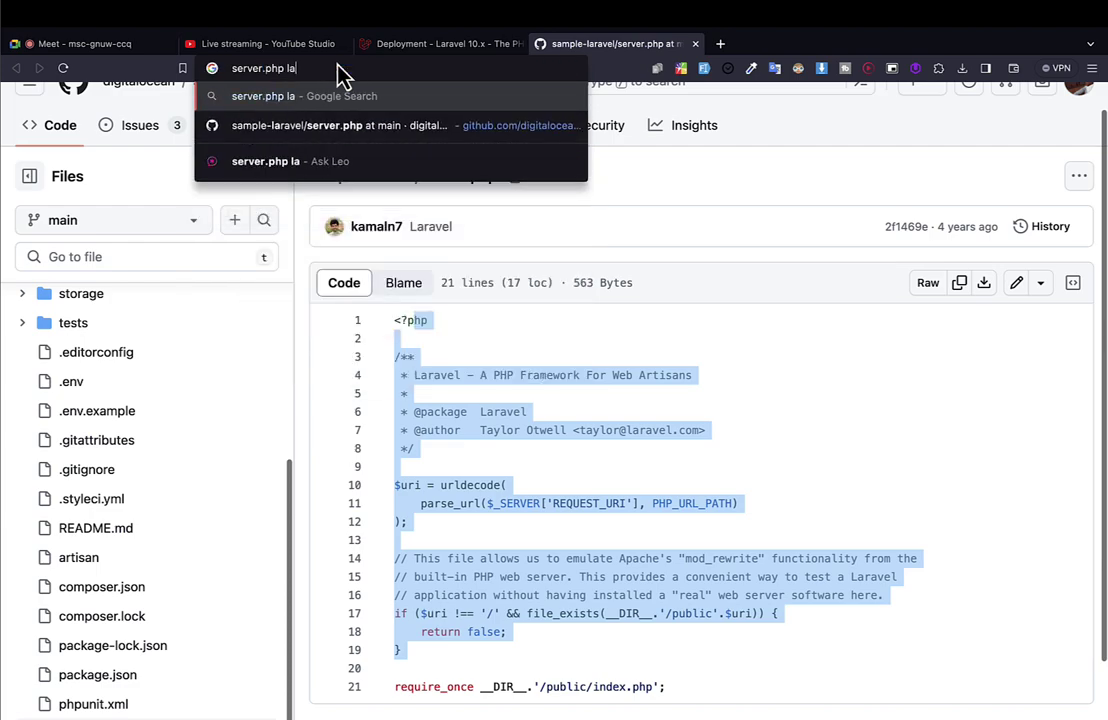
{"action": "key", "text": "Return"}
Browse the results and the Forge page, then go back to the Google results.
{"action": "scroll", "coordinate": [383, 272], "scroll_direction": "down", "scroll_amount": 5}
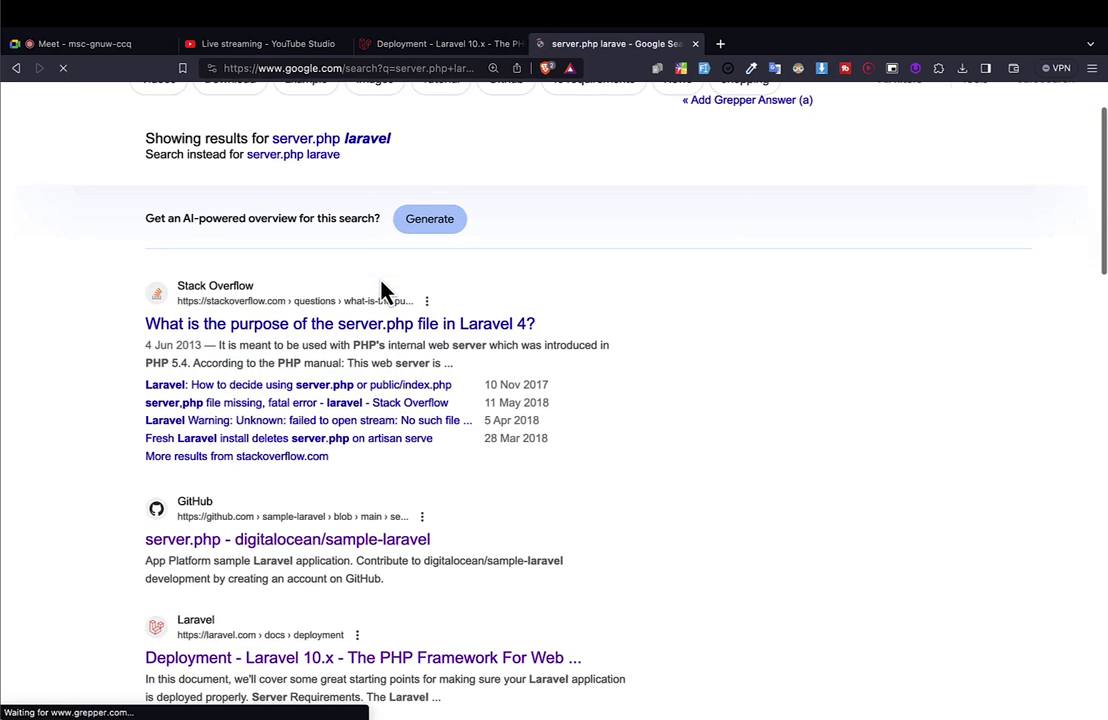
{"action": "scroll", "coordinate": [288, 350], "scroll_direction": "down", "scroll_amount": 4}
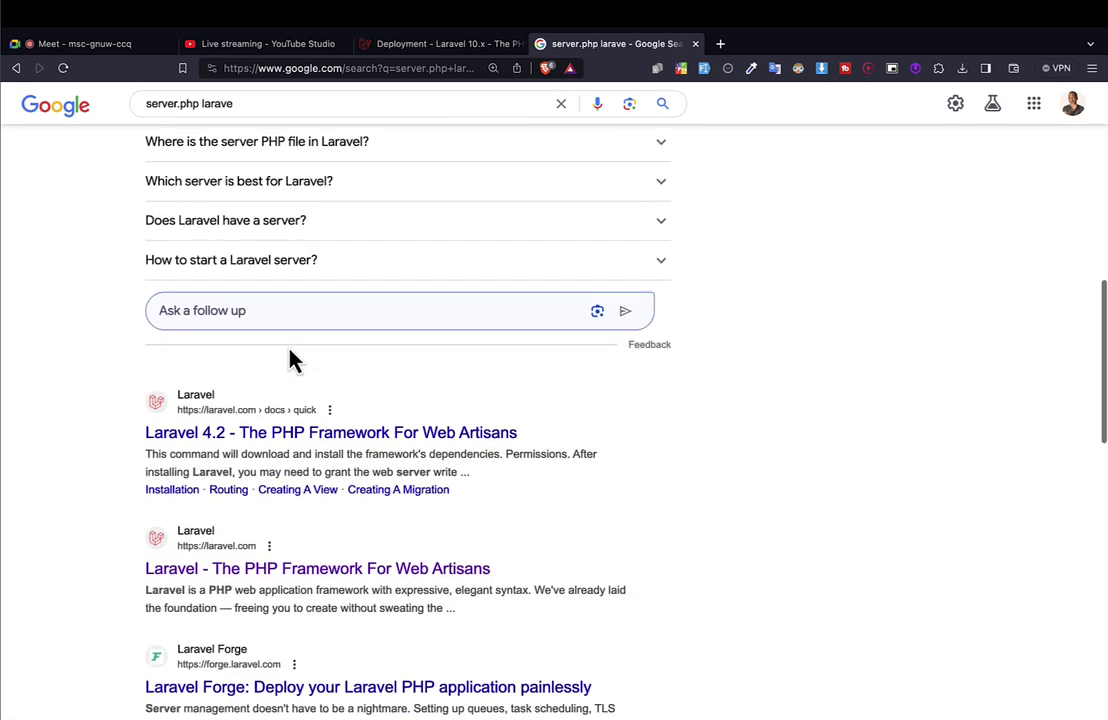
{"action": "scroll", "coordinate": [273, 437], "scroll_direction": "down", "scroll_amount": 4}
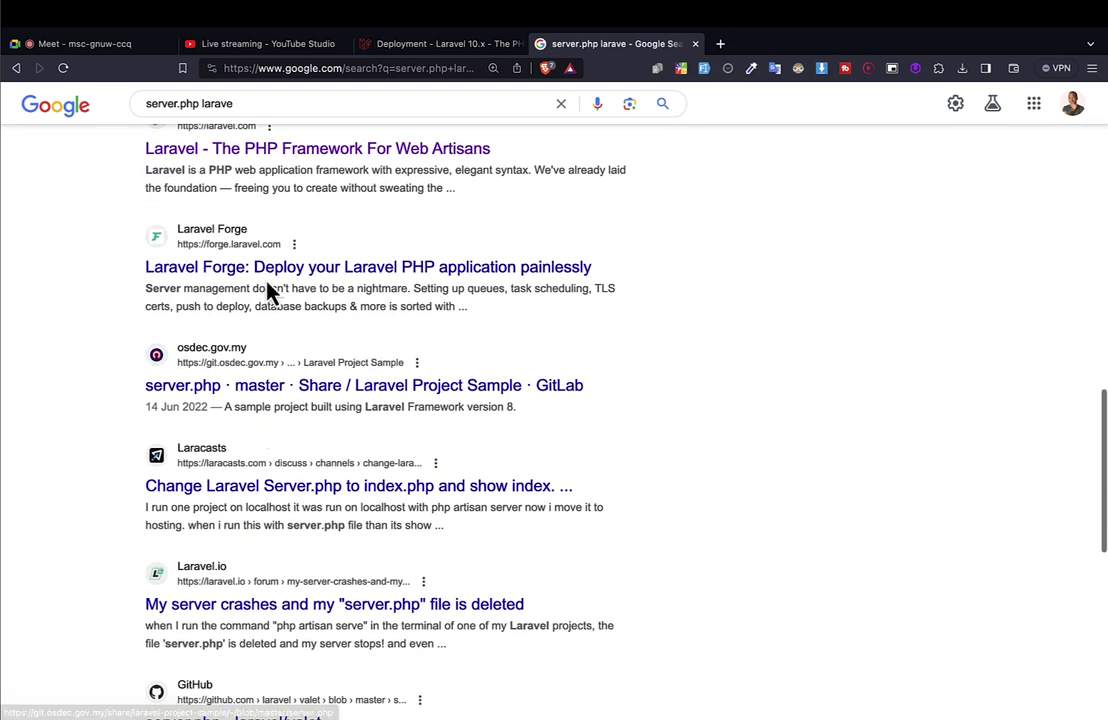
{"action": "scroll", "coordinate": [268, 278], "scroll_direction": "up", "scroll_amount": 1}
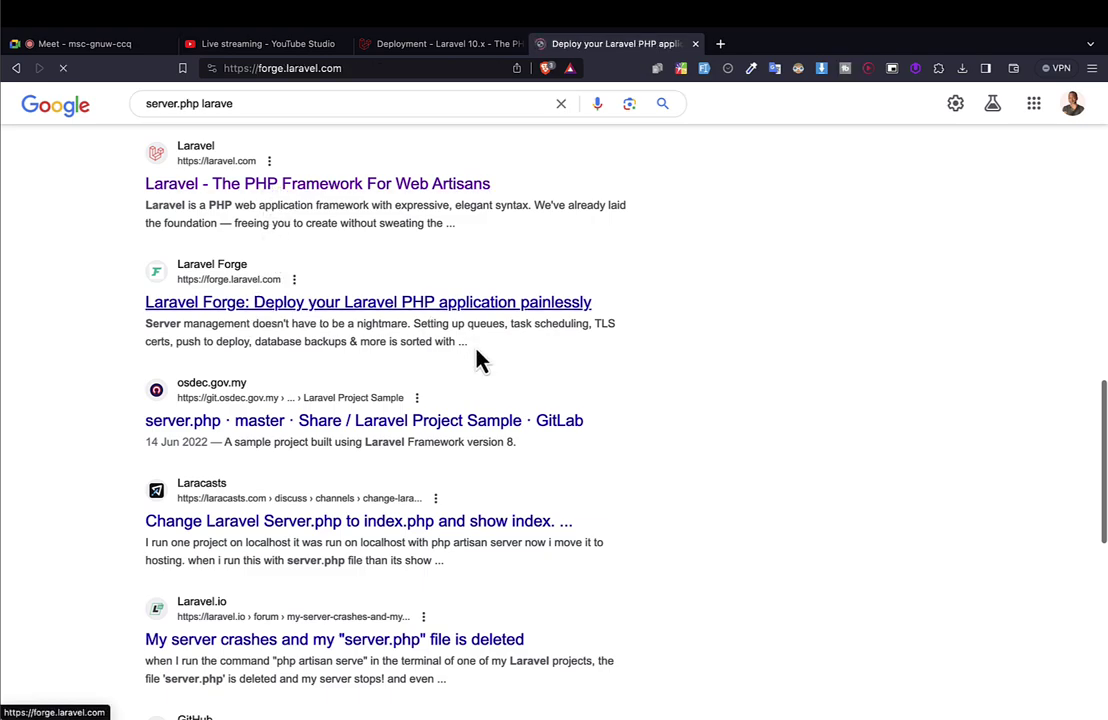
{"action": "scroll", "coordinate": [478, 358], "scroll_direction": "down", "scroll_amount": 15}
{"action": "scroll", "coordinate": [478, 358], "scroll_direction": "up", "scroll_amount": 15}
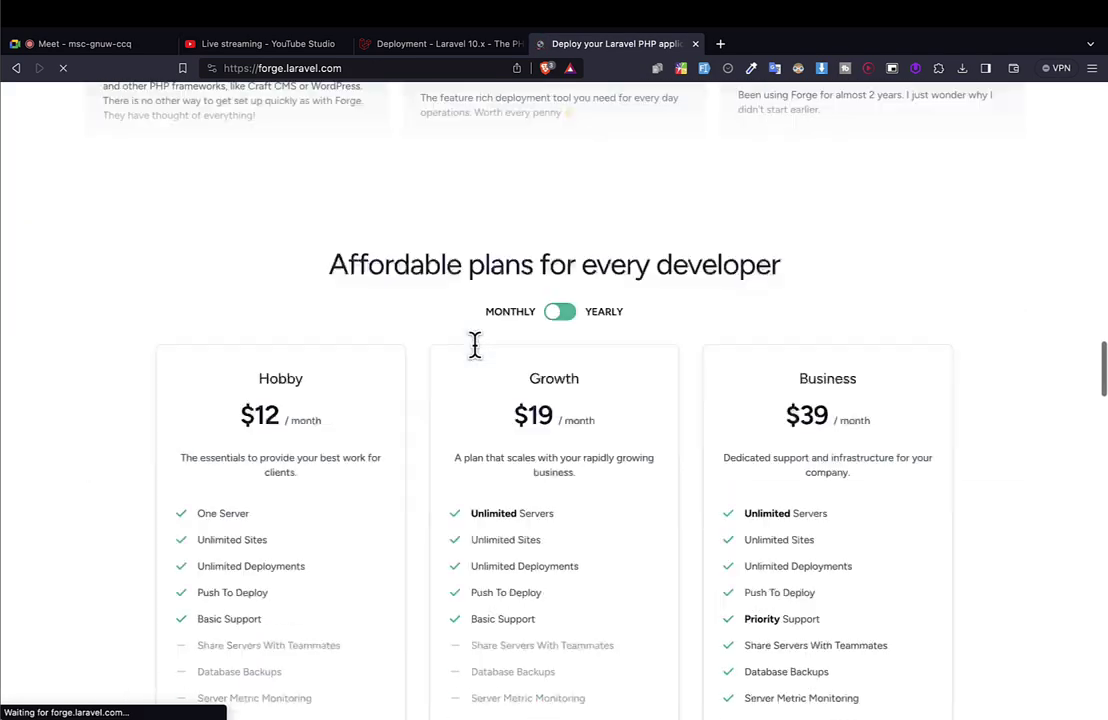
{"action": "key", "text": "super+bracketleft"}
{"action": "scroll", "coordinate": [317, 280], "scroll_direction": "up", "scroll_amount": 7}
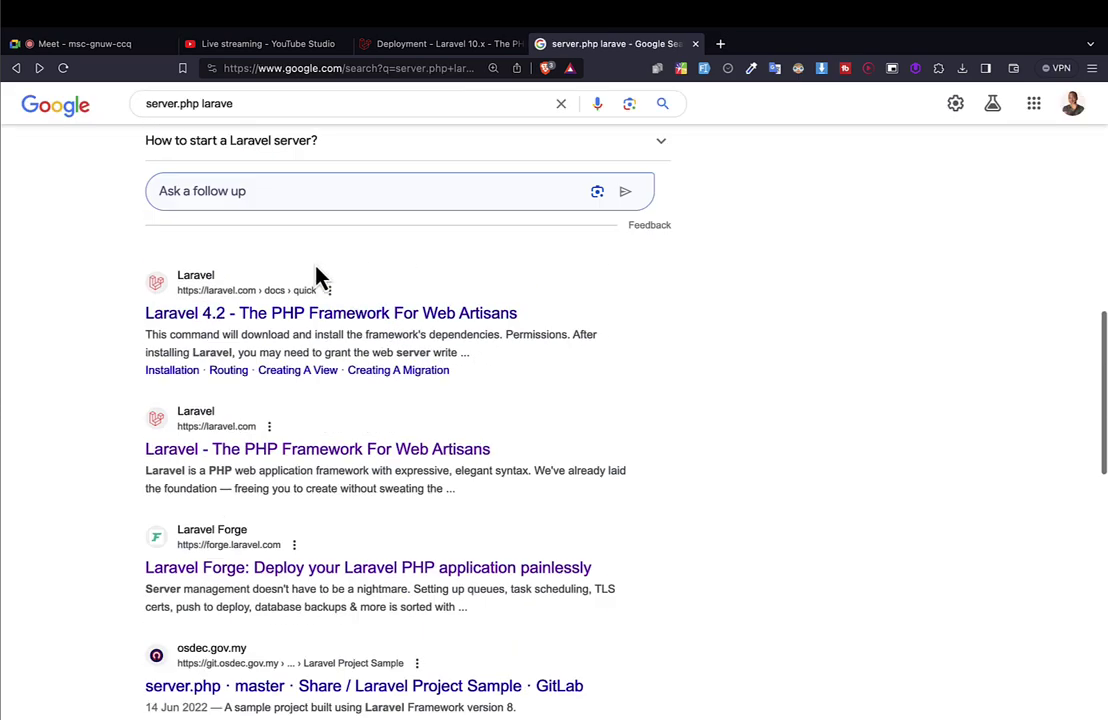
Search the suggestion 'where is server.php in laravel 9' and open the Stack Overflow question.
{"action": "left_click", "coordinate": [256, 105]}
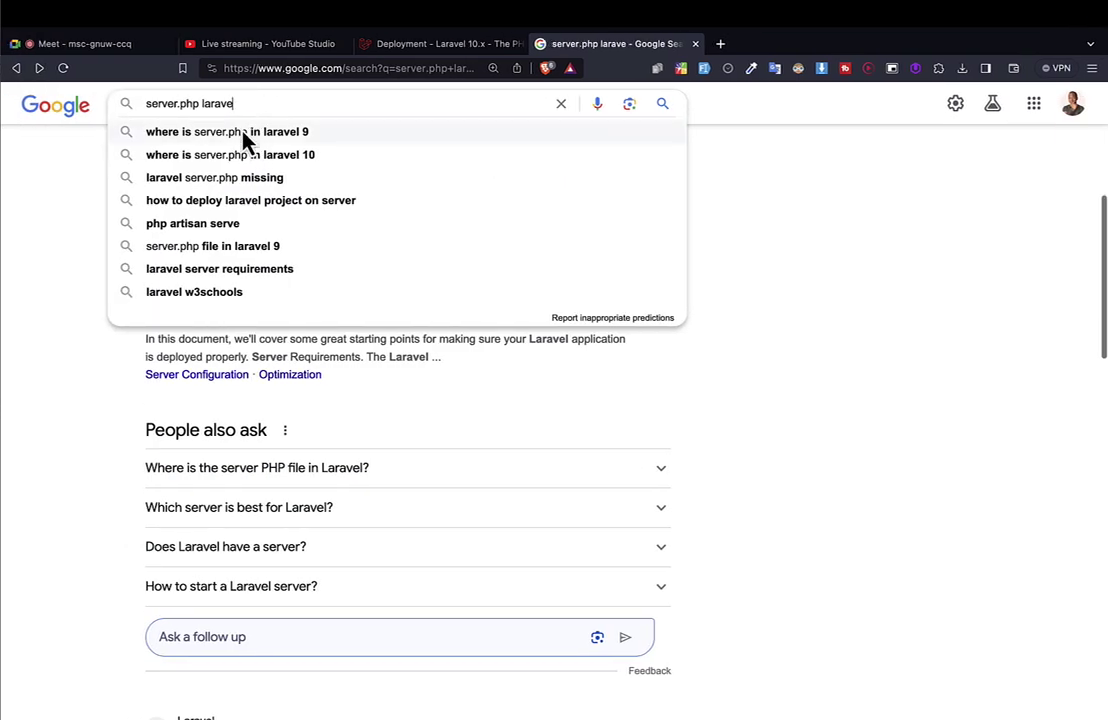
{"action": "left_click", "coordinate": [245, 138]}
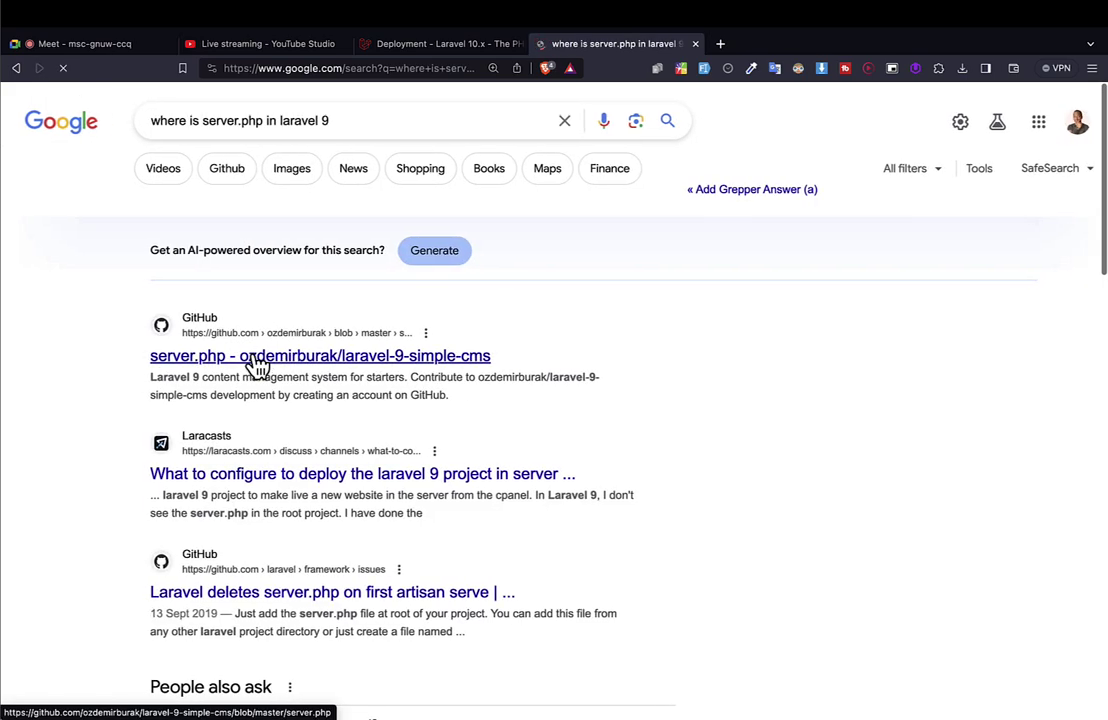
{"action": "scroll", "coordinate": [257, 367], "scroll_direction": "left", "scroll_amount": 5}
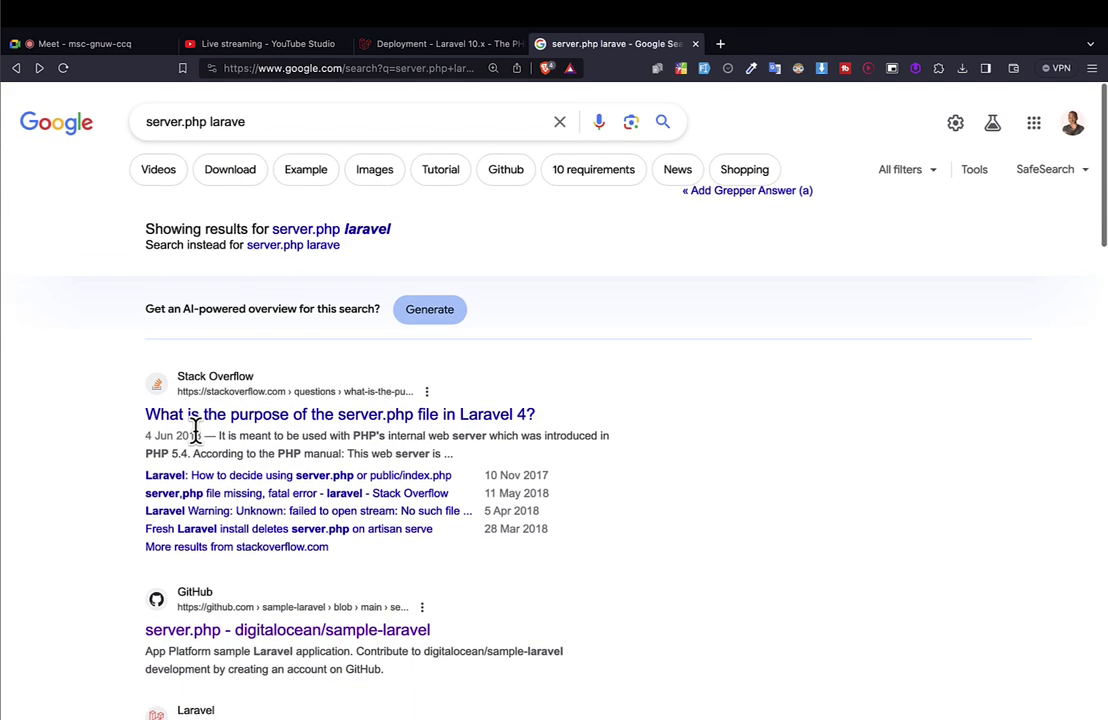
{"action": "left_click", "coordinate": [305, 416]}
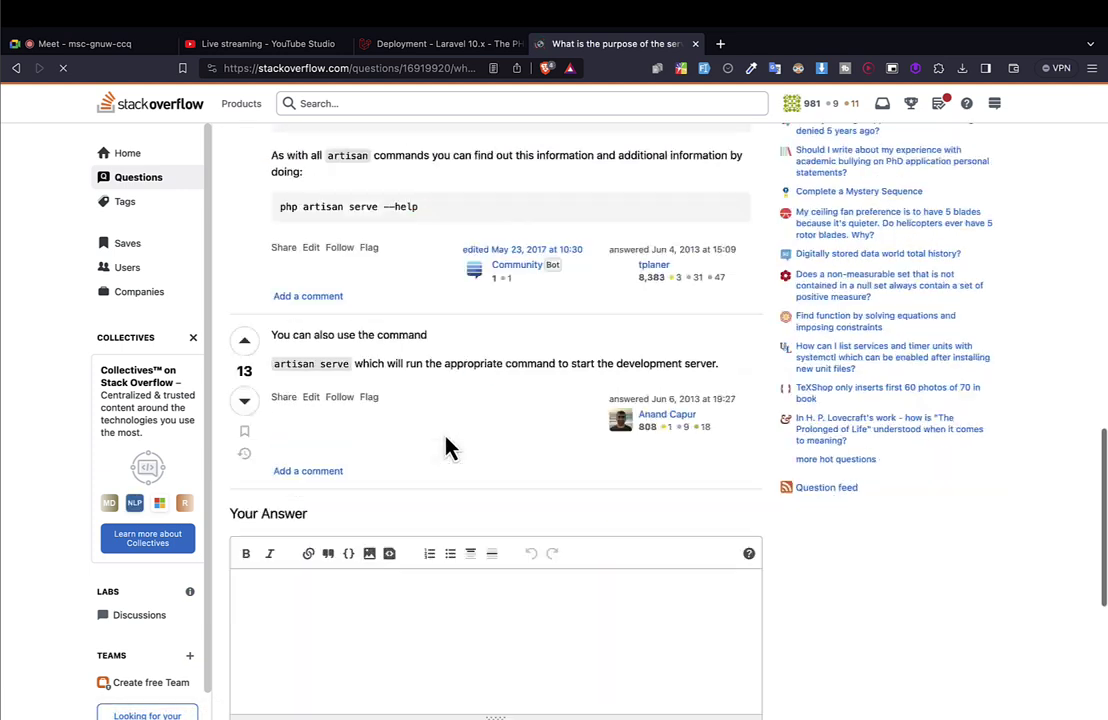
Select the question's server.php code sample, then move to the VS Code desktop.
{"action": "scroll", "coordinate": [447, 447], "scroll_direction": "down", "scroll_amount": 3}
{"action": "scroll", "coordinate": [447, 447], "scroll_direction": "up", "scroll_amount": 5}
{"action": "scroll", "coordinate": [447, 447], "scroll_direction": "up", "scroll_amount": 10}
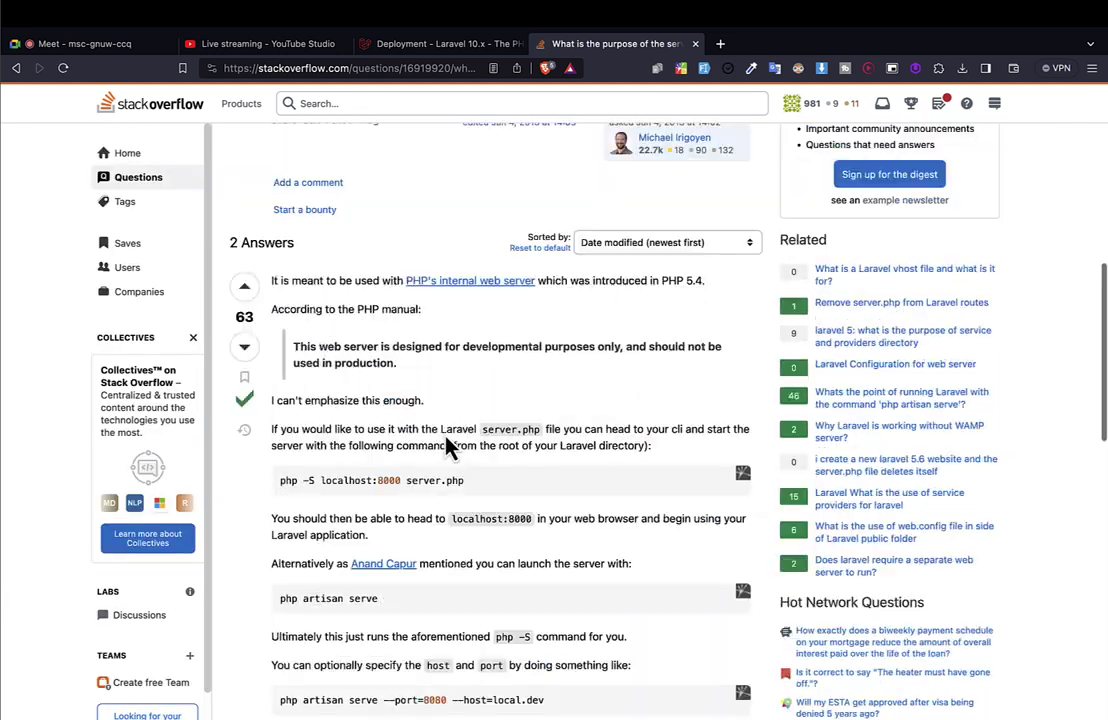
{"action": "scroll", "coordinate": [444, 427], "scroll_direction": "up", "scroll_amount": 3}
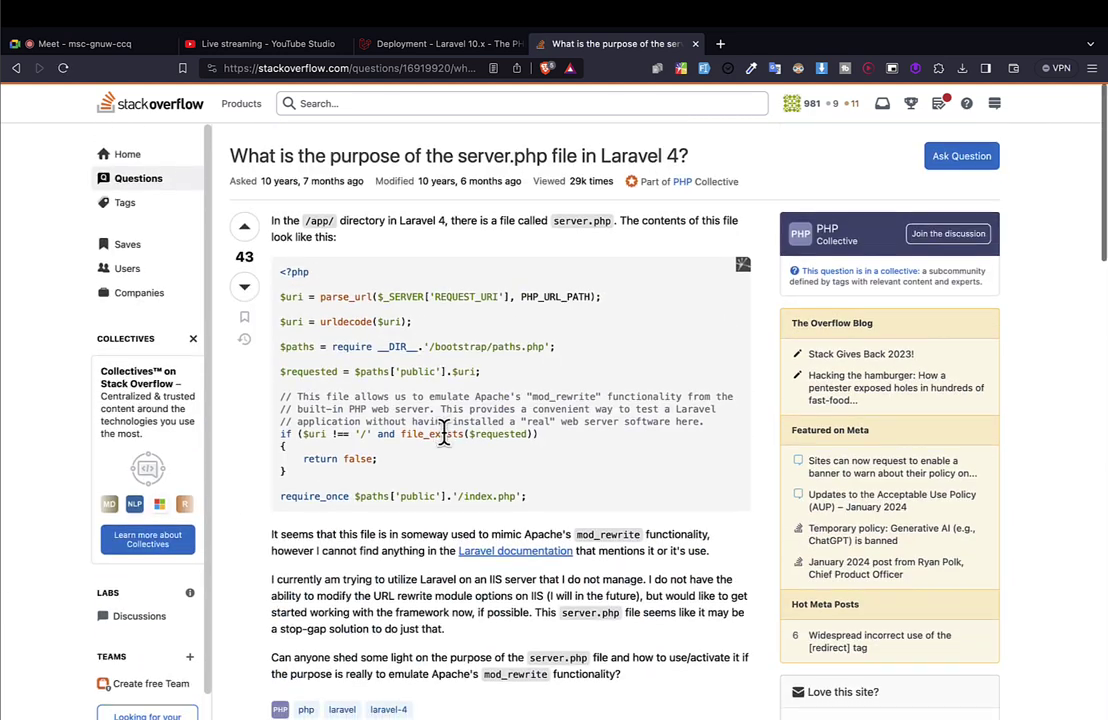
{"action": "left_click_drag", "start_coordinate": [553, 513], "coordinate": [258, 300]}
{"action": "key", "text": "ctrl+Right"}
{"action": "key", "text": "ctrl+Right"}
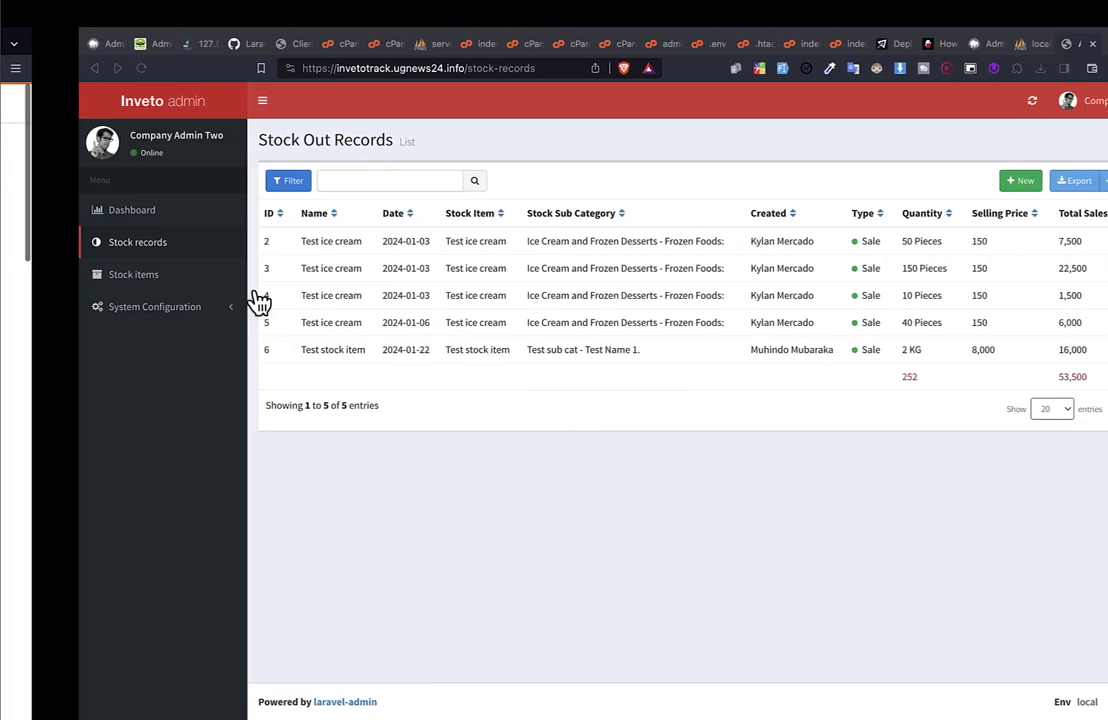
{"action": "key", "text": "ctrl+Right"}
{"action": "key", "text": "ctrl+Right"}
{"action": "key", "text": "ctrl+Right"}
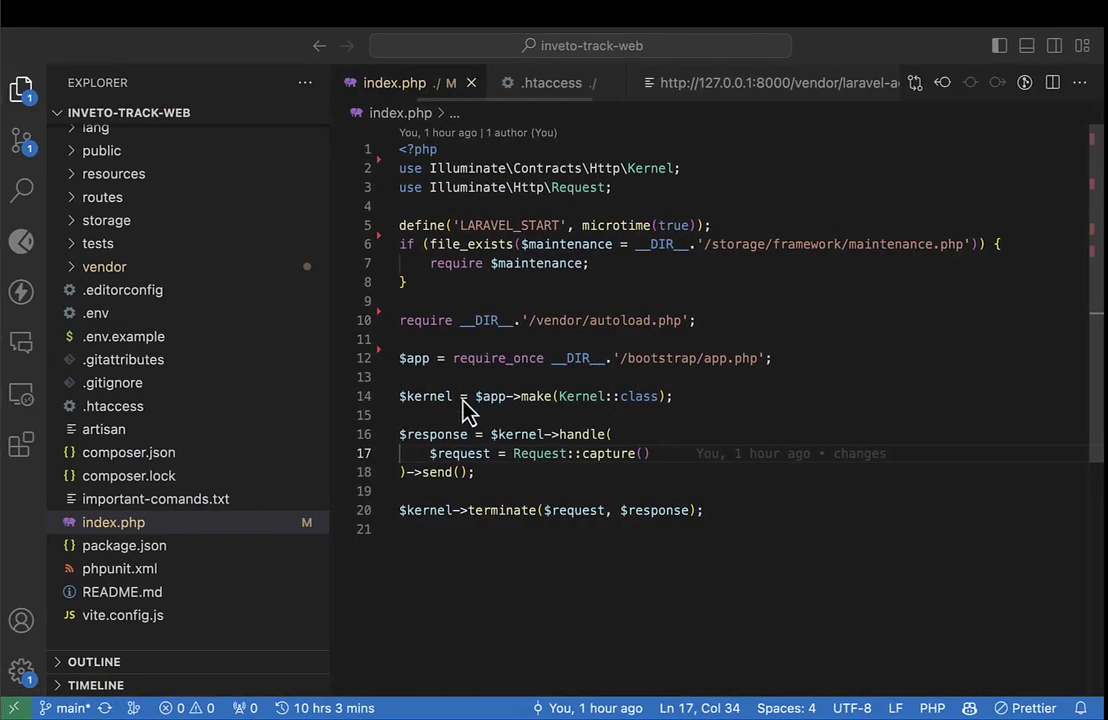
Delete the trailing blank line and those before $response, $kernel and after the autoload require.
{"action": "left_click", "coordinate": [155, 524]}
{"action": "left_click", "coordinate": [636, 410]}
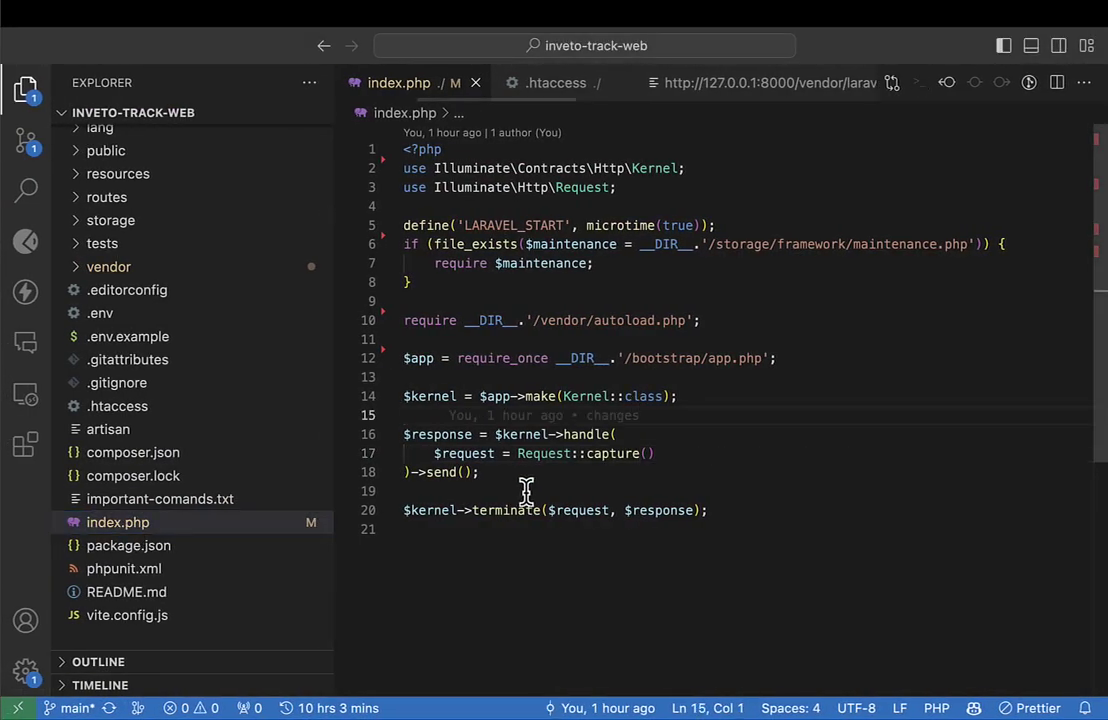
{"action": "left_click", "coordinate": [569, 491]}
{"action": "key", "text": "BackSpace"}
{"action": "key", "text": "Up"}
{"action": "key", "text": "Up"}
{"action": "key", "text": "Up"}
{"action": "key", "text": "BackSpace"}
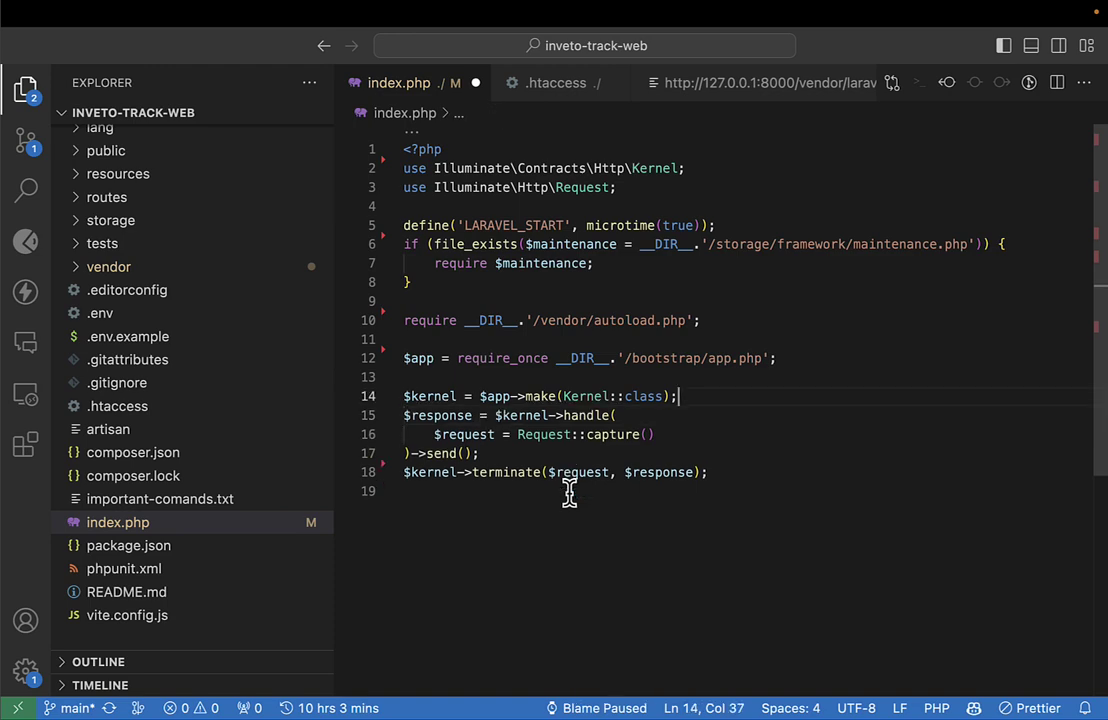
{"action": "key", "text": "Up"}
{"action": "key", "text": "BackSpace"}
{"action": "key", "text": "Up"}
{"action": "key", "text": "BackSpace"}
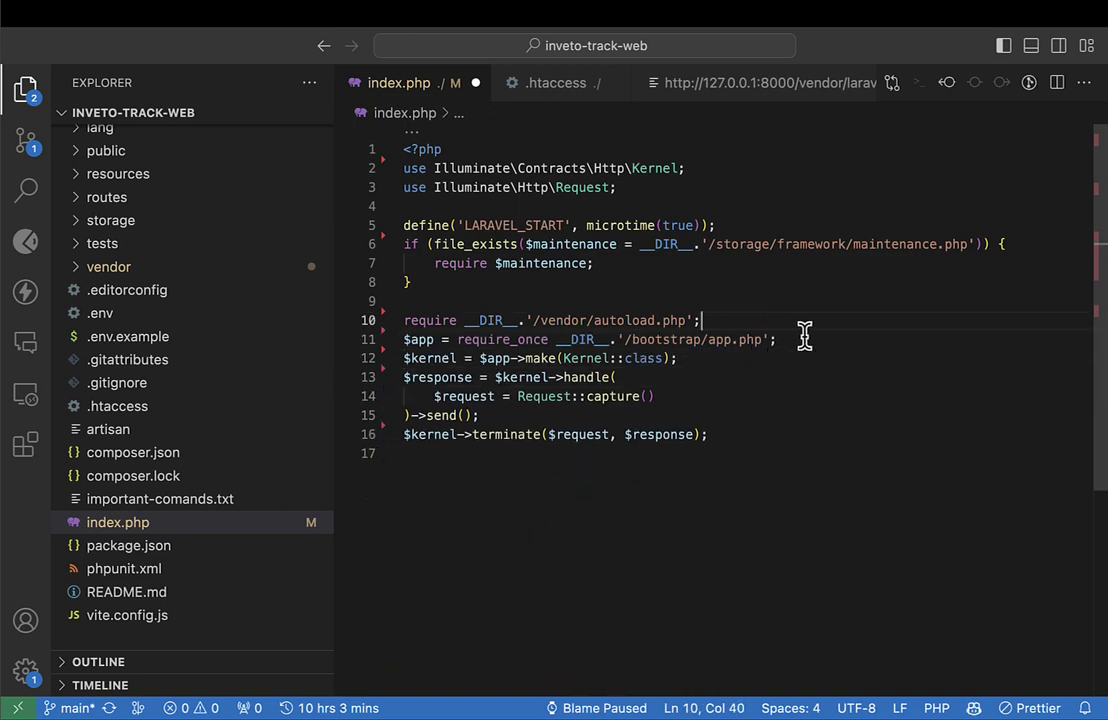
Save the tidied index.php.
{"action": "left_click_drag", "start_coordinate": [805, 337], "coordinate": [297, 290]}
{"action": "left_click", "coordinate": [722, 299]}
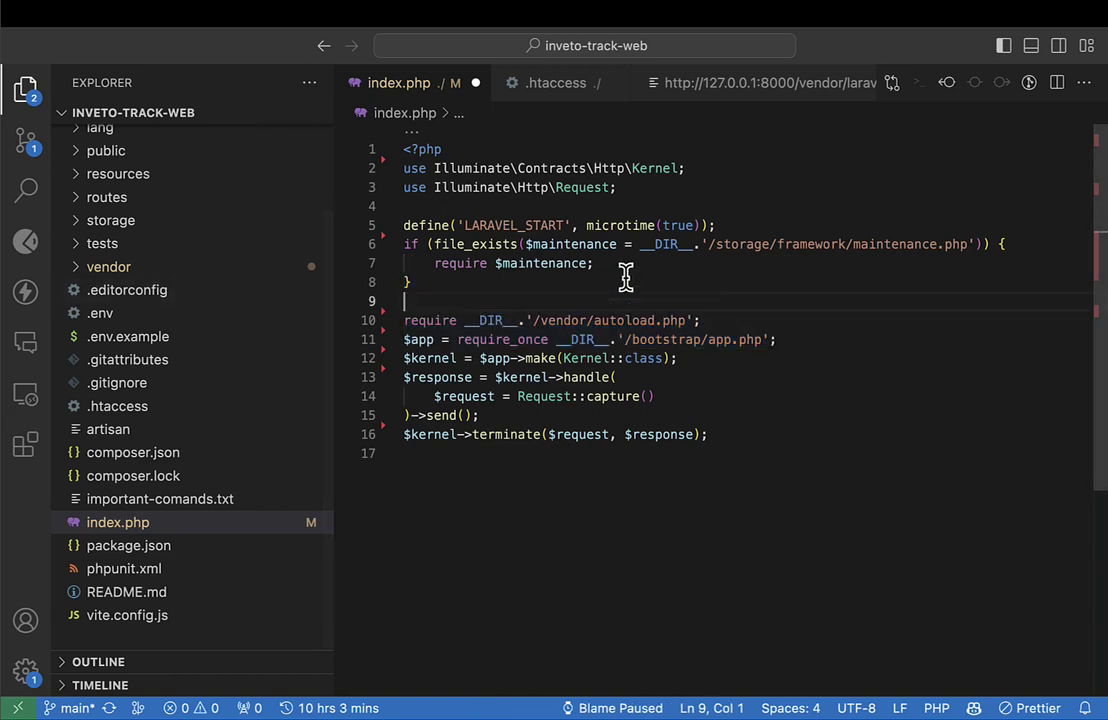
{"action": "key", "text": "Up"}
{"action": "key", "text": "Up"}
{"action": "key", "text": "Up"}
{"action": "key", "text": "Up"}
{"action": "key", "text": "Up"}
{"action": "key", "text": "Up"}
{"action": "key", "text": "Up"}
{"action": "key", "text": "Up"}
{"action": "key", "text": "Up"}
{"action": "key", "text": "super+s"}
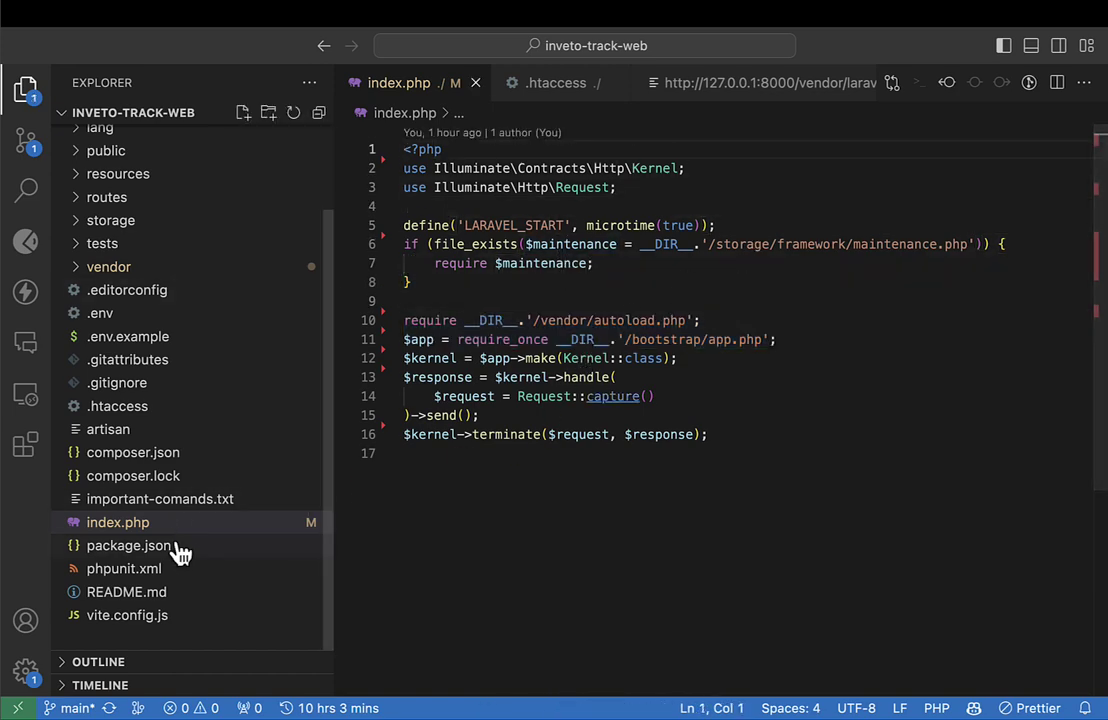
Review the whole index.php contents, then open the root .htaccess file.
{"action": "left_click", "coordinate": [153, 526]}
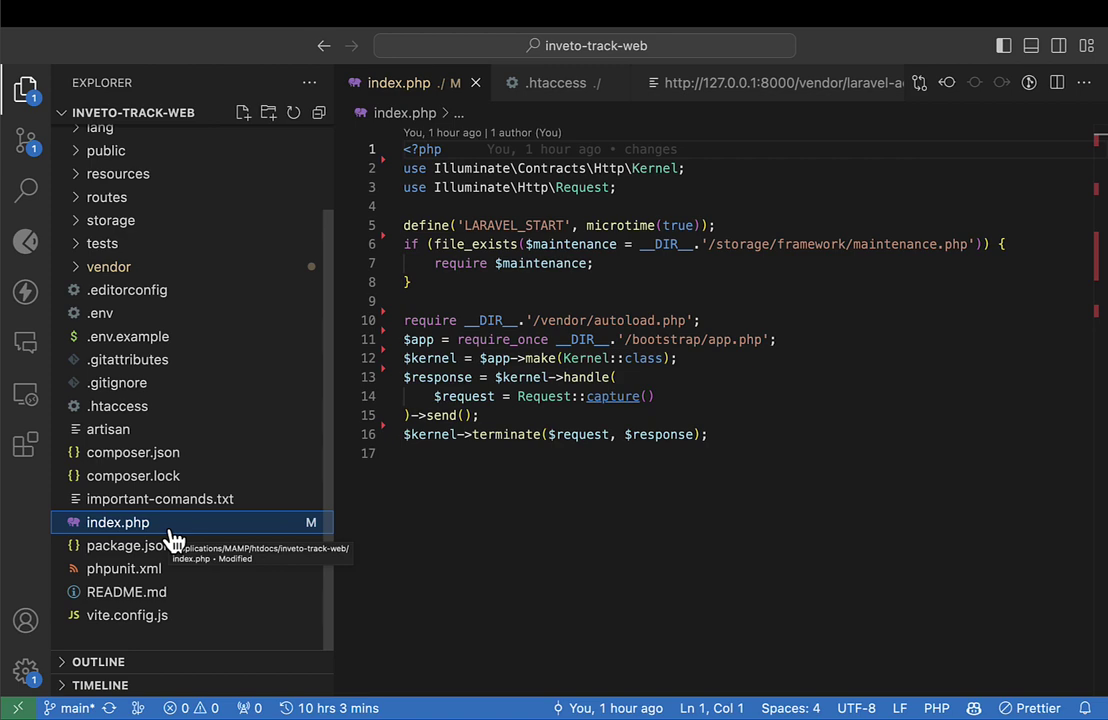
{"action": "left_click", "coordinate": [542, 472]}
{"action": "left_click_drag", "start_coordinate": [796, 482], "coordinate": [236, 7]}
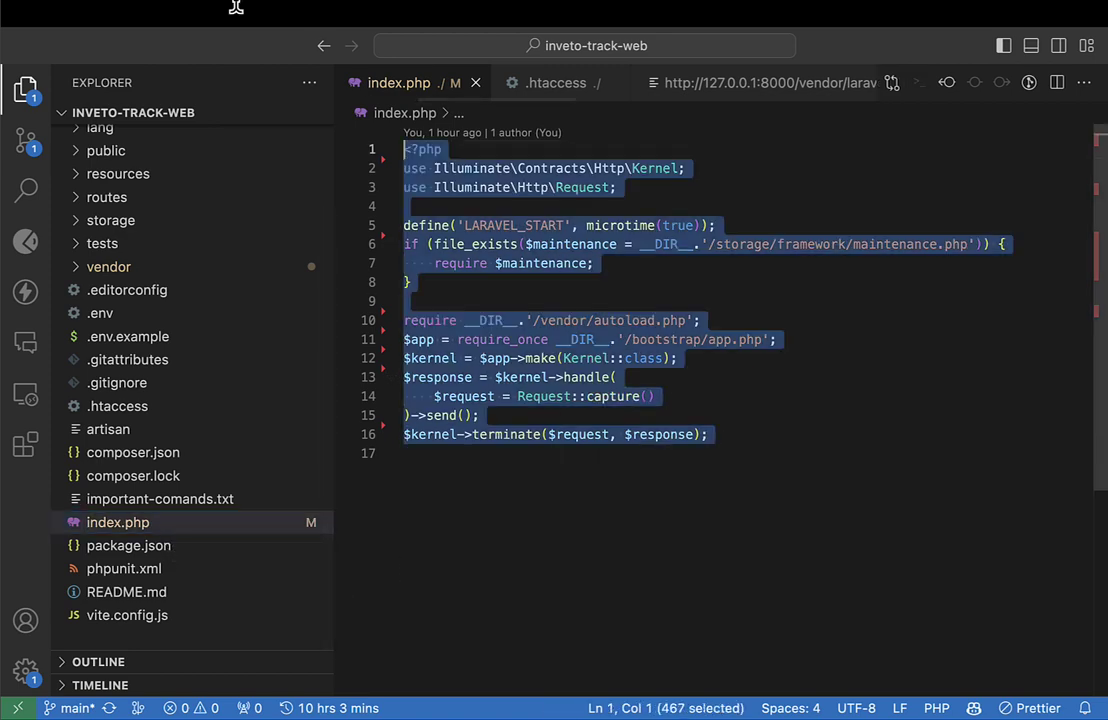
{"action": "left_click", "coordinate": [676, 300]}
{"action": "left_click", "coordinate": [820, 436]}
{"action": "left_click_drag", "start_coordinate": [820, 436], "coordinate": [318, 9]}
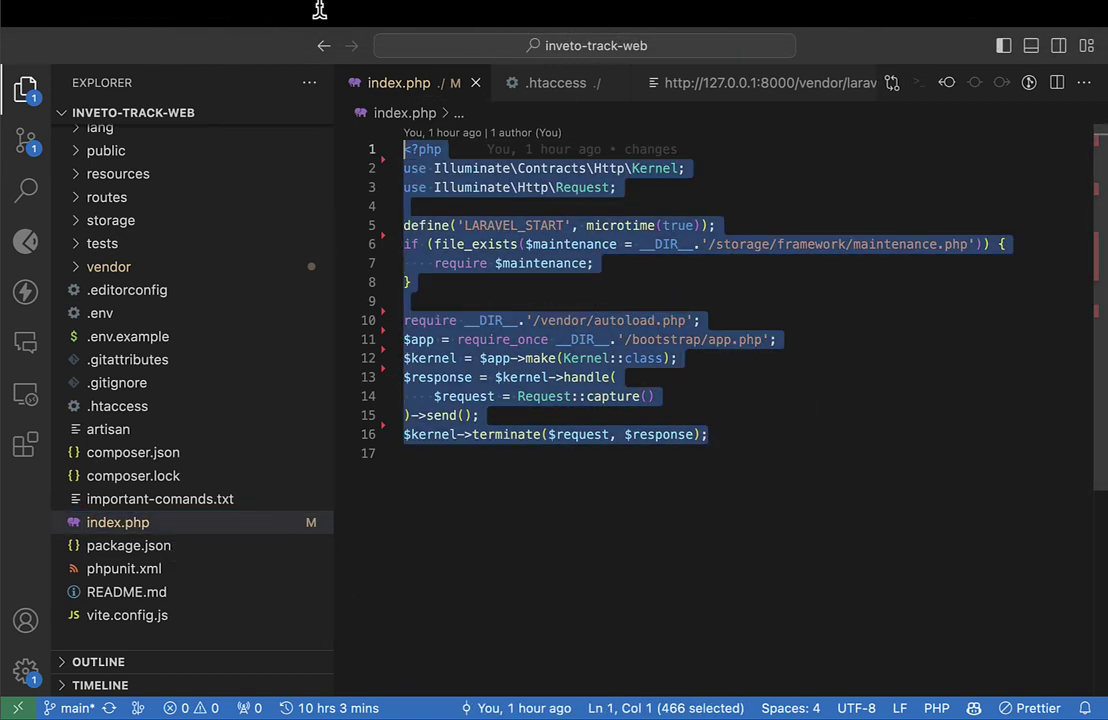
{"action": "left_click", "coordinate": [792, 356]}
{"action": "left_click_drag", "start_coordinate": [744, 450], "coordinate": [330, 58]}
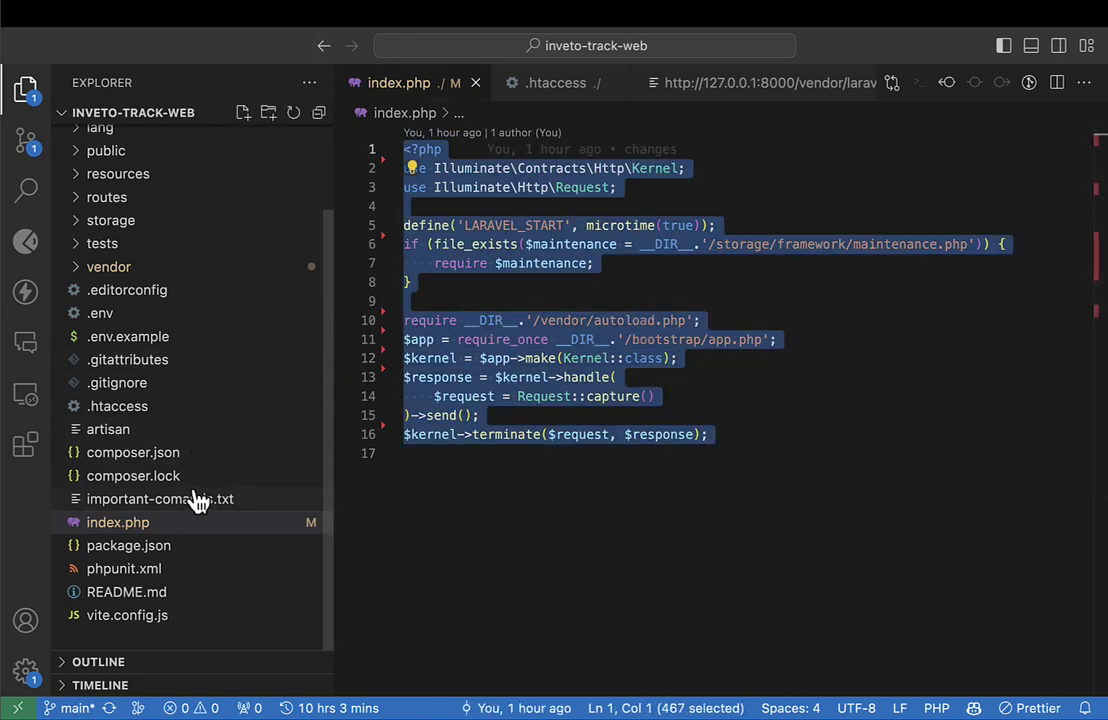
{"action": "left_click", "coordinate": [143, 418]}
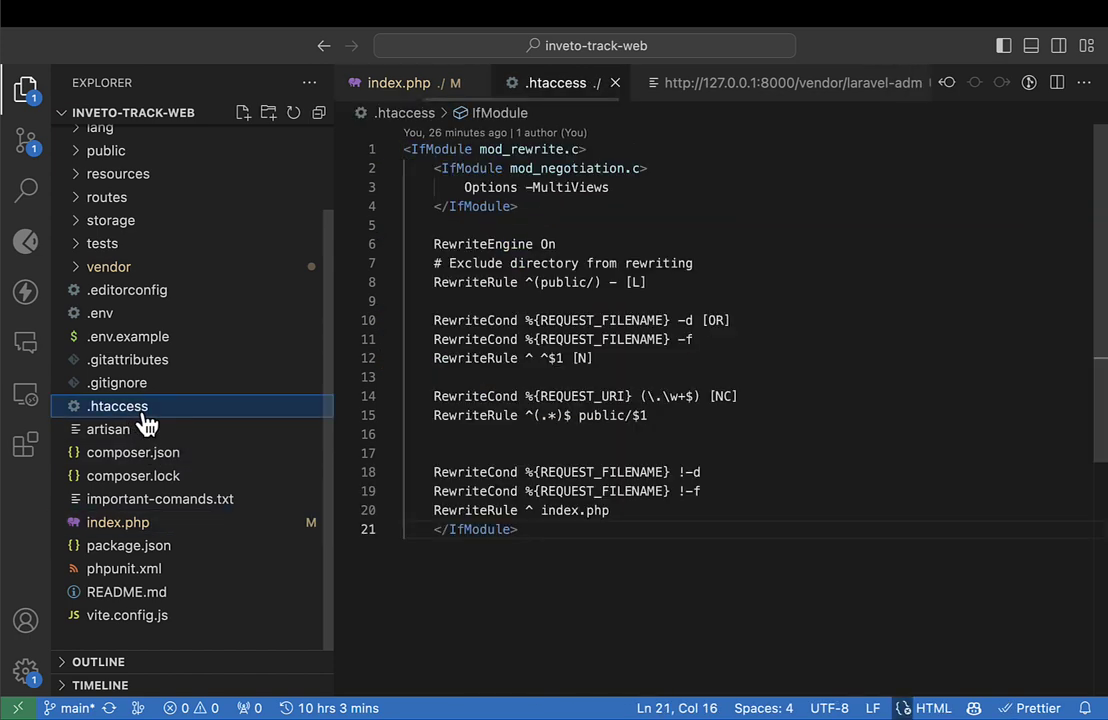
Remove the indentation before the closing </IfModule> in .htaccess.
{"action": "left_click", "coordinate": [479, 530]}
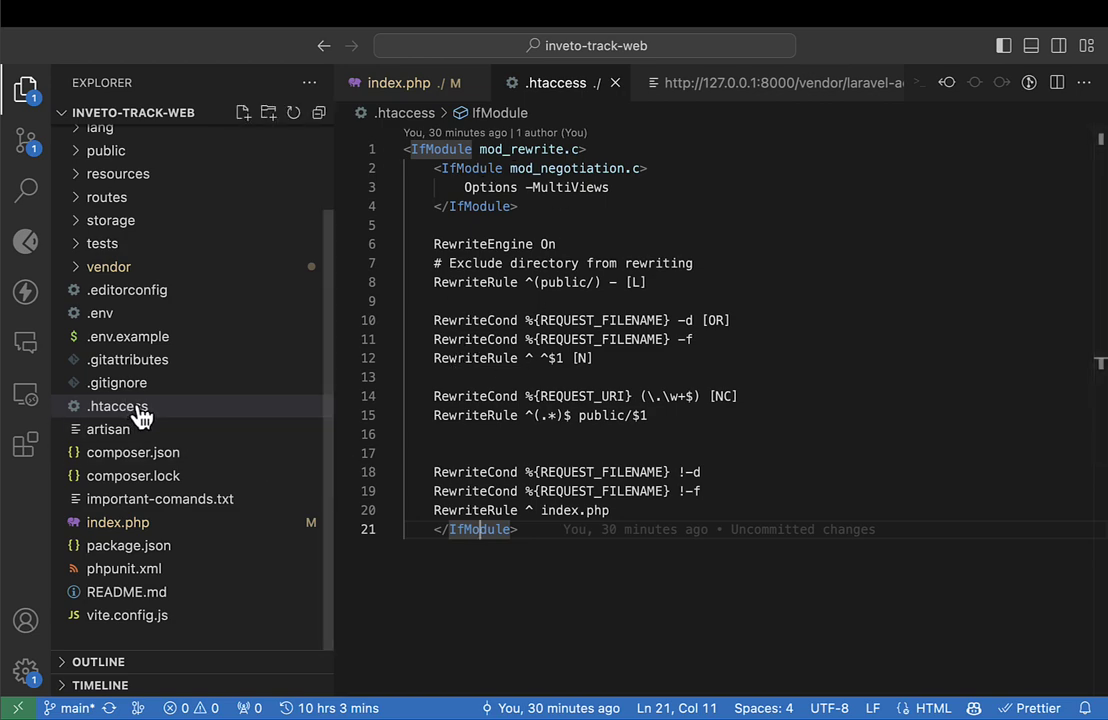
{"action": "left_click_drag", "start_coordinate": [539, 527], "coordinate": [461, 108]}
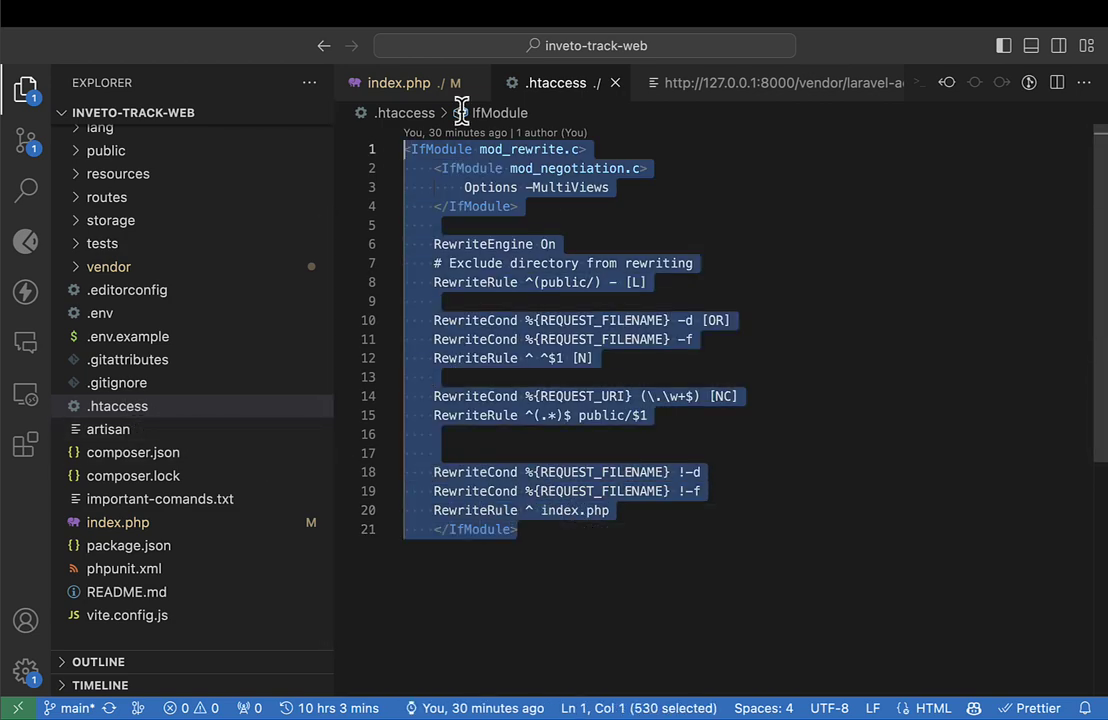
{"action": "left_click", "coordinate": [519, 358]}
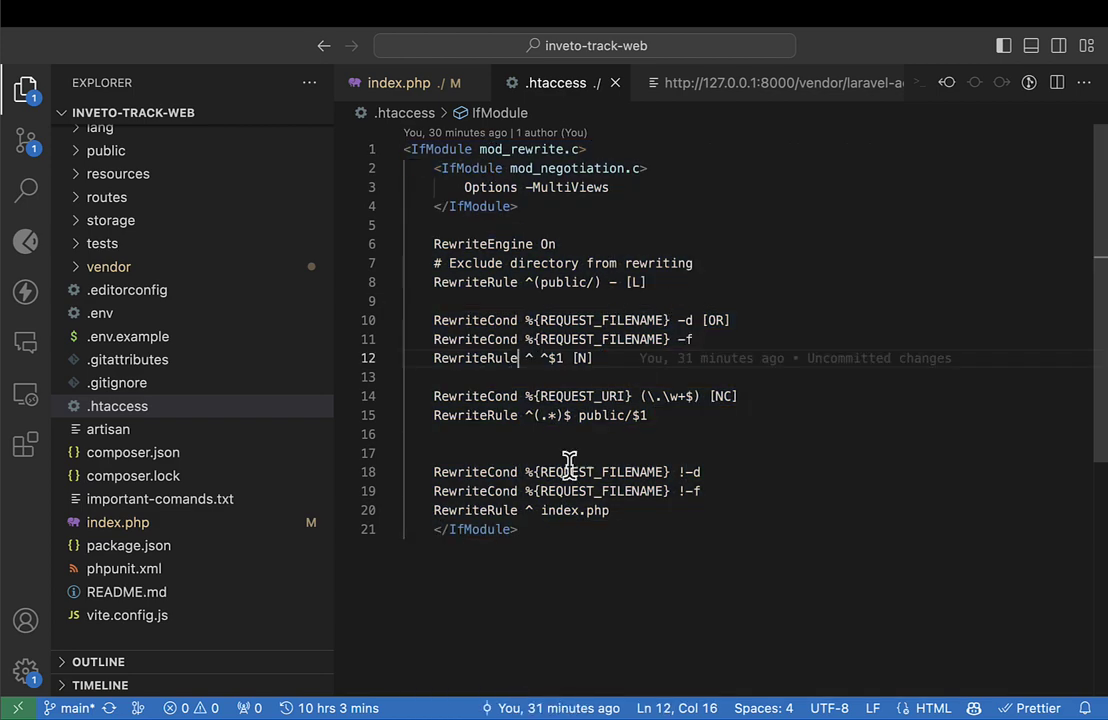
{"action": "left_click", "coordinate": [455, 529]}
{"action": "key", "text": "Home"}
{"action": "key", "text": "BackSpace"}
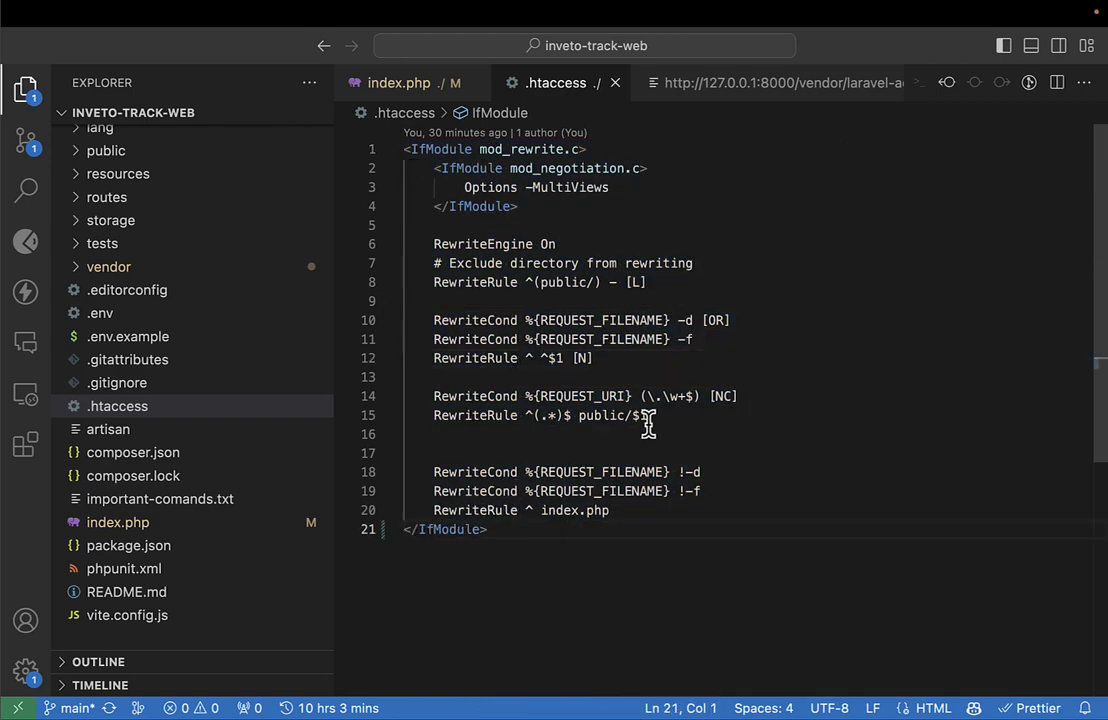
Go through the RewriteEngine and rewrite condition lines, selecting lines 2–18.
{"action": "left_click", "coordinate": [478, 244]}
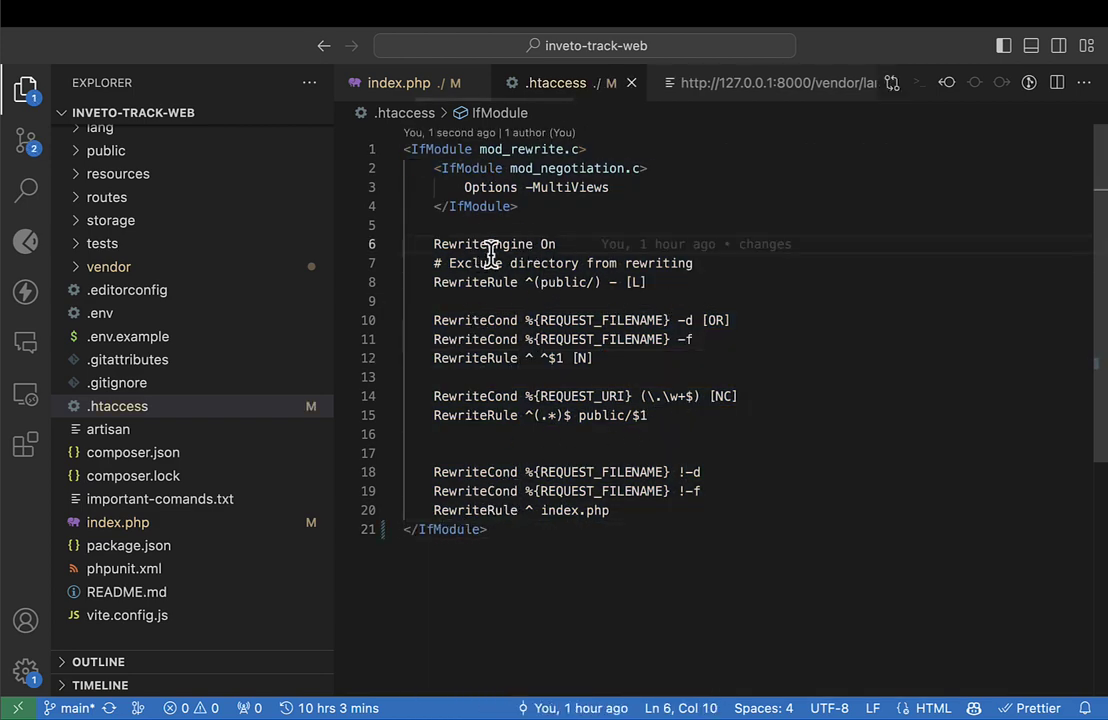
{"action": "left_click", "coordinate": [452, 265]}
{"action": "left_click", "coordinate": [480, 301]}
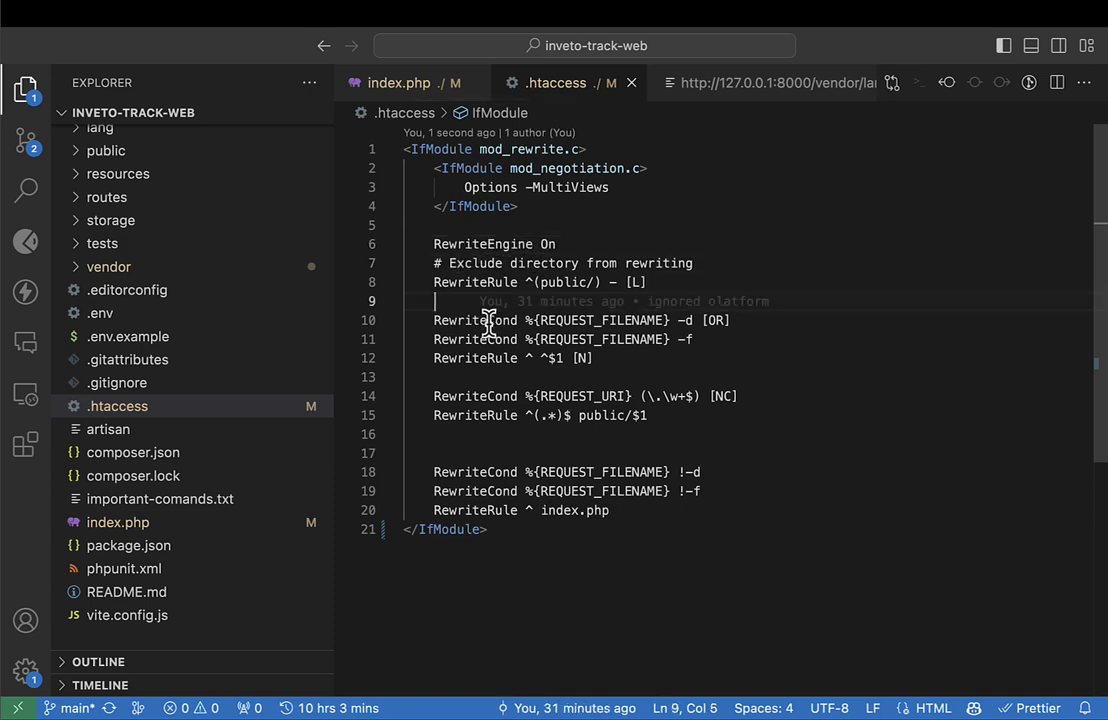
{"action": "left_click", "coordinate": [488, 339]}
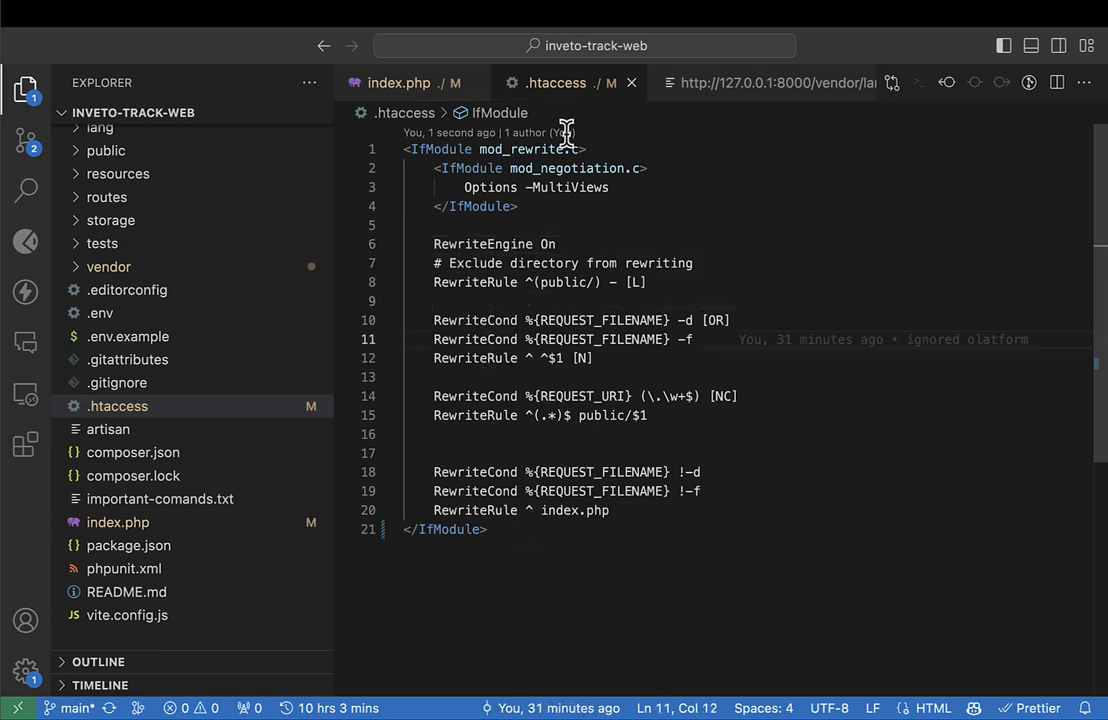
{"action": "left_click_drag", "start_coordinate": [480, 170], "coordinate": [608, 460]}
Compare with the Stack Overflow server.php question, then switch back to the browser.
{"action": "key", "text": "super+Tab"}
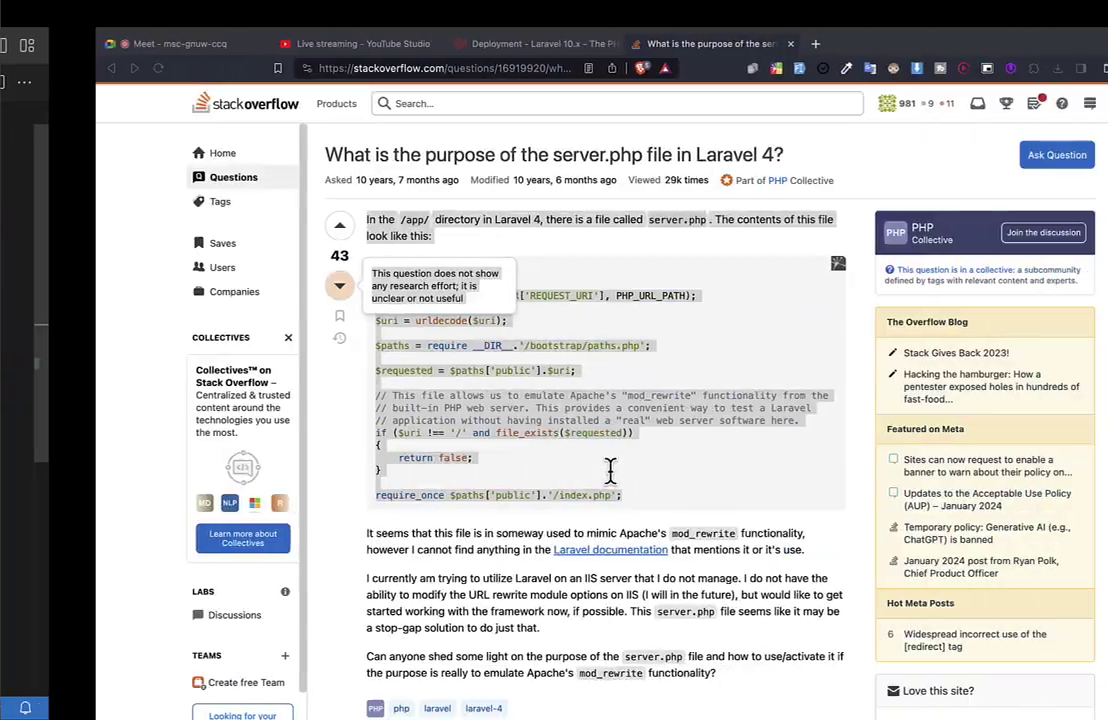
{"action": "key", "text": "super+Tab"}
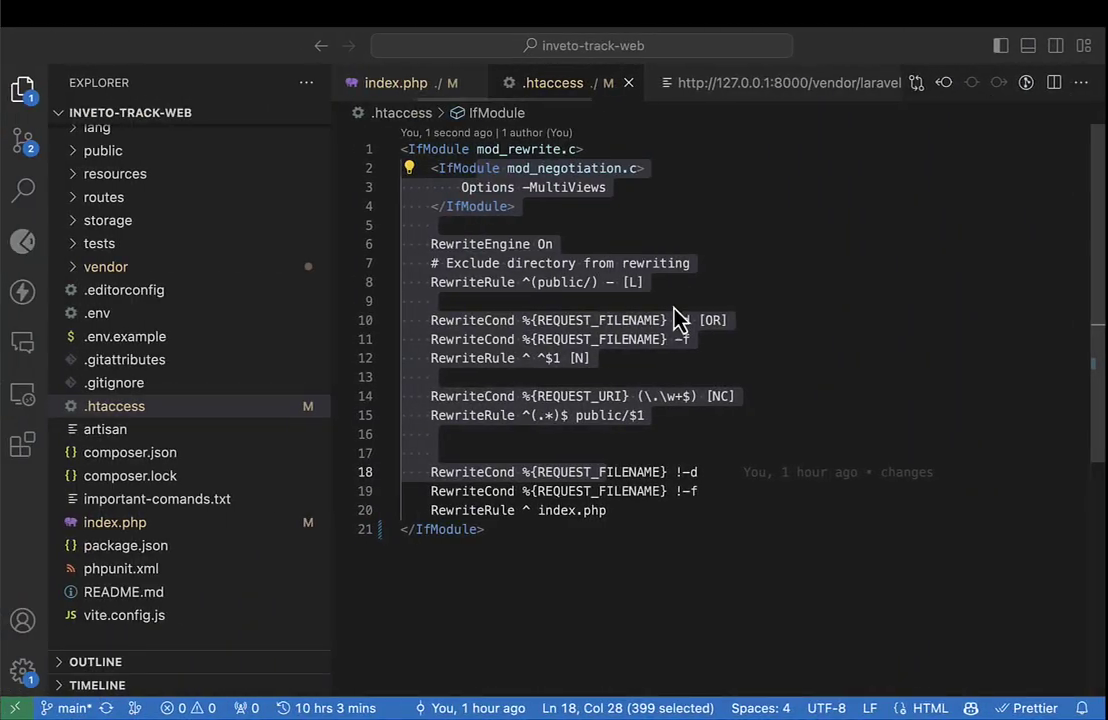
{"action": "left_click", "coordinate": [648, 320]}
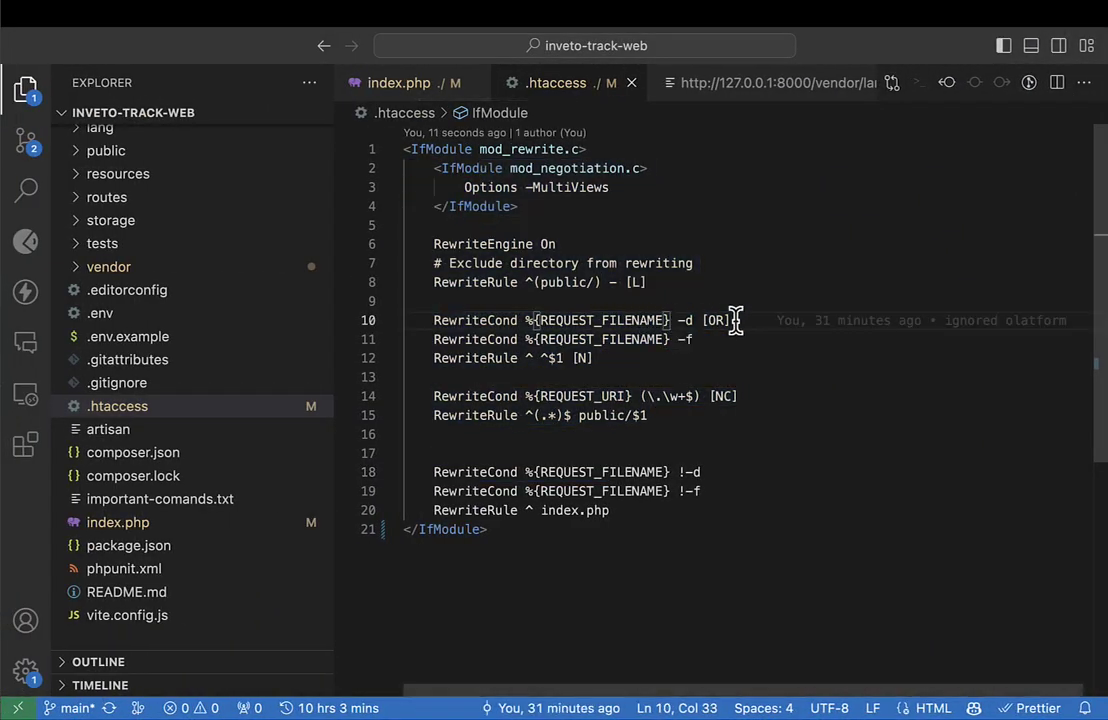
{"action": "mouse_move", "coordinate": [735, 320]}
{"action": "key", "text": "ctrl+Right"}
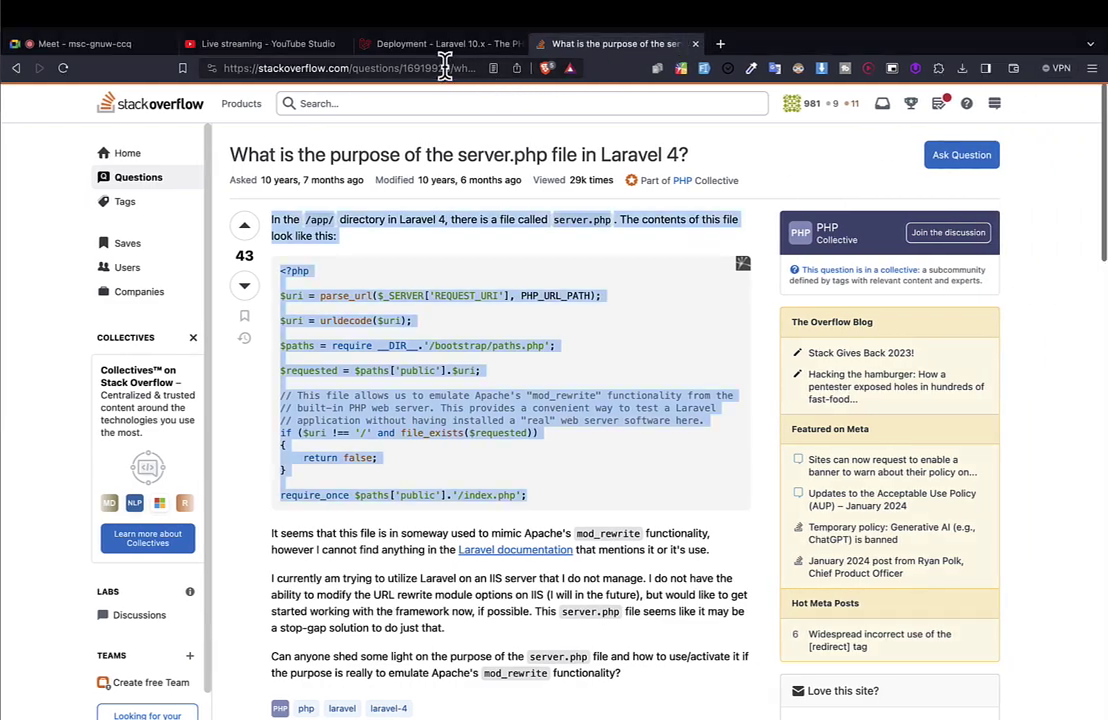
Search Google for 'laravel .htaccess' and open the Stack Overflow 'Laravel htaccess' question.
{"action": "left_click", "coordinate": [441, 66]}
{"action": "type", "text": "l"}
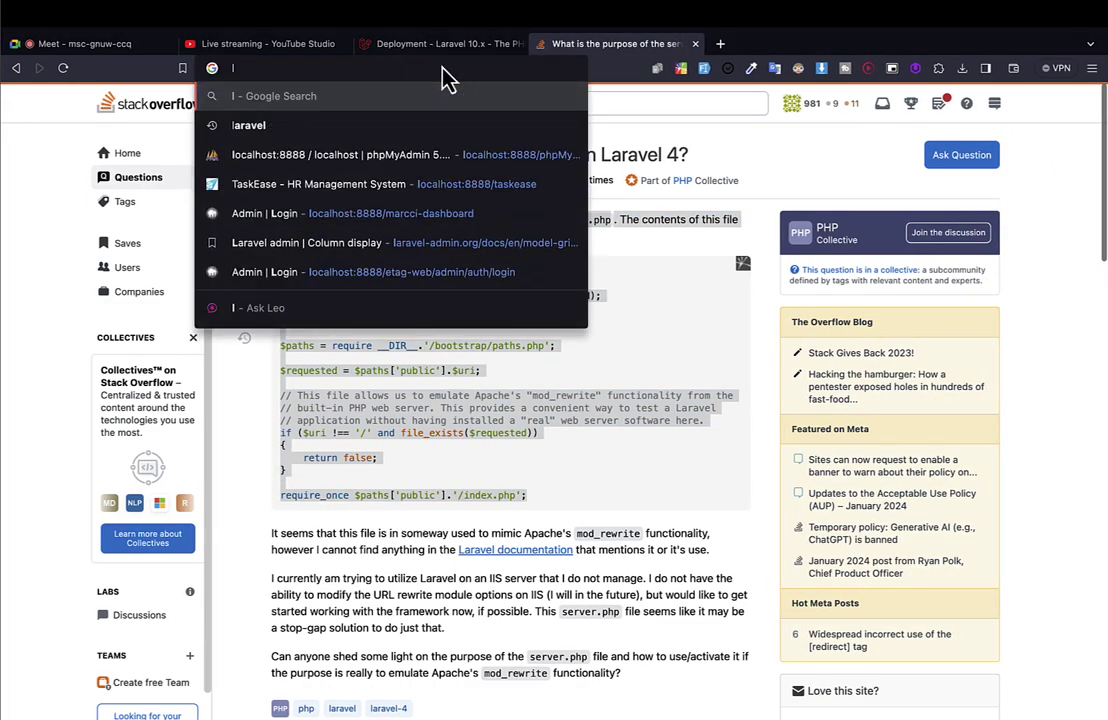
{"action": "type", "text": "aravel ."}
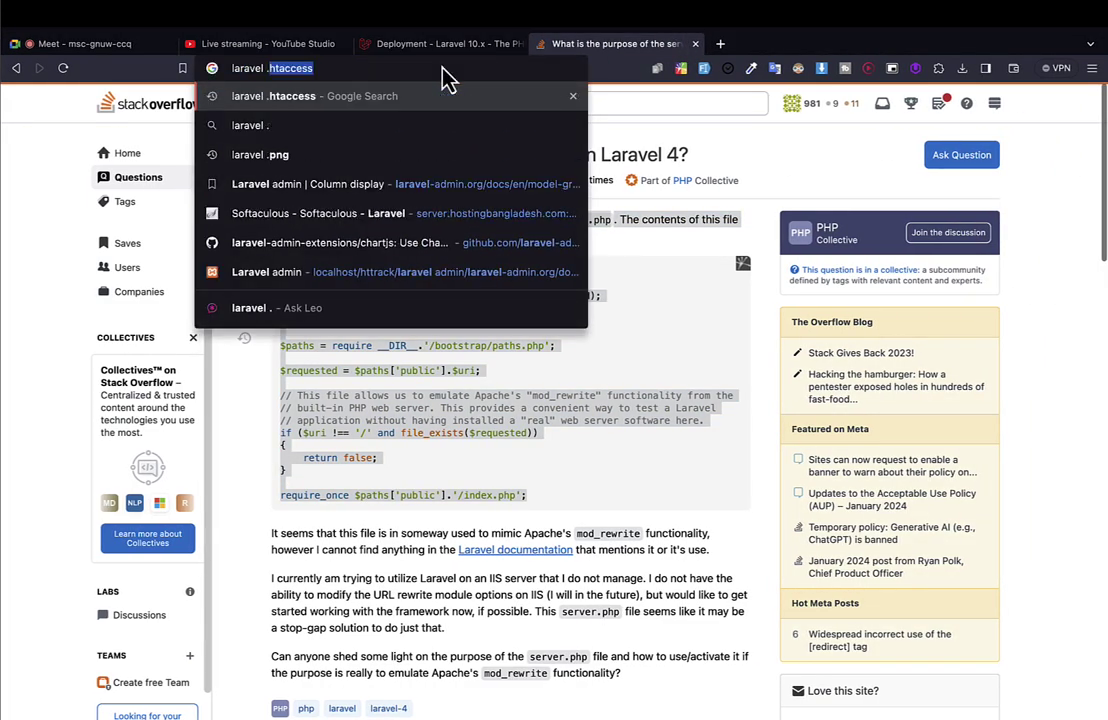
{"action": "type", "text": "htaccess"}
{"action": "key", "text": "Return"}
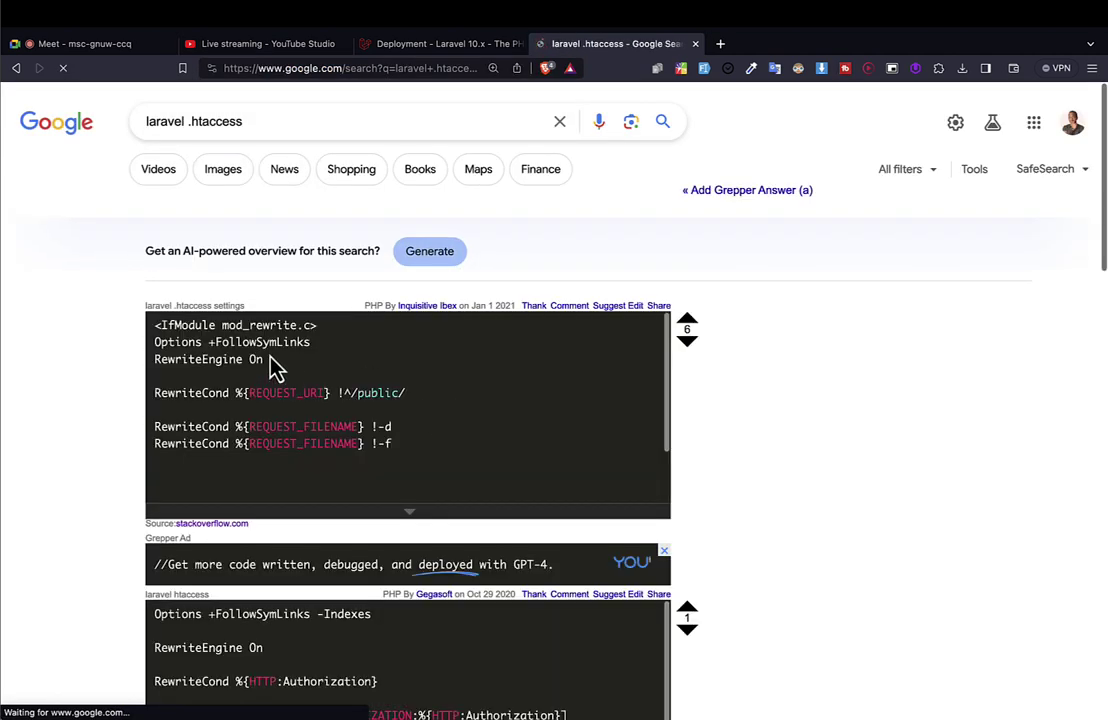
{"action": "scroll", "coordinate": [270, 372], "scroll_direction": "down", "scroll_amount": 5}
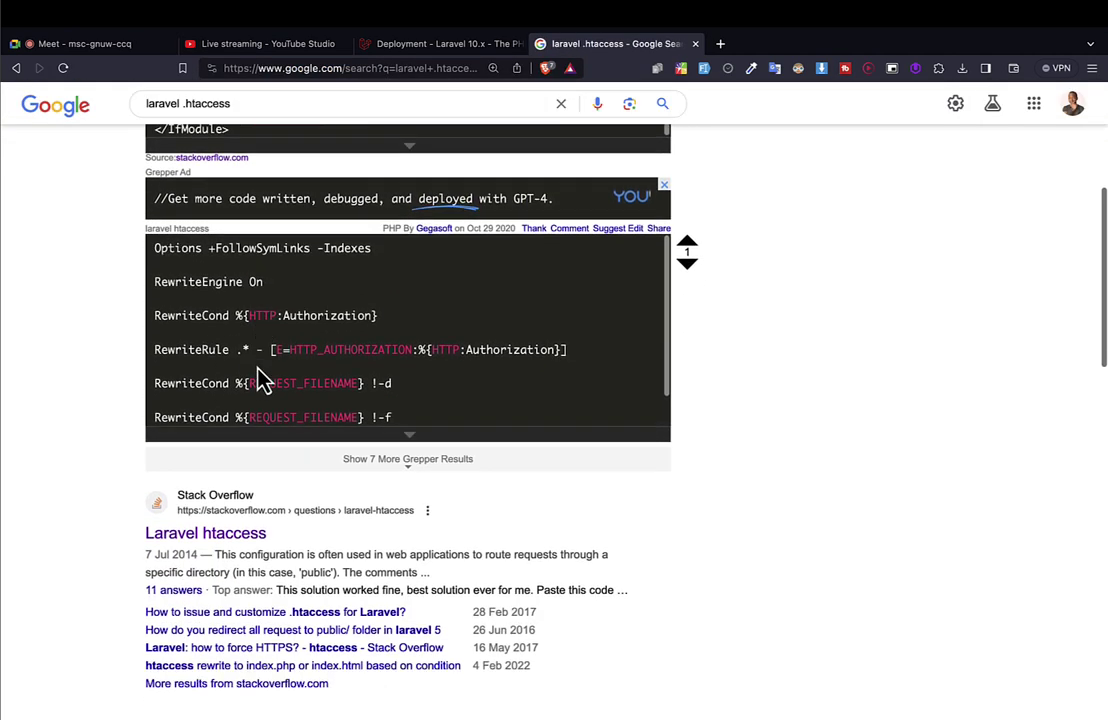
{"action": "scroll", "coordinate": [262, 380], "scroll_direction": "down", "scroll_amount": 2}
{"action": "left_click", "coordinate": [209, 447]}
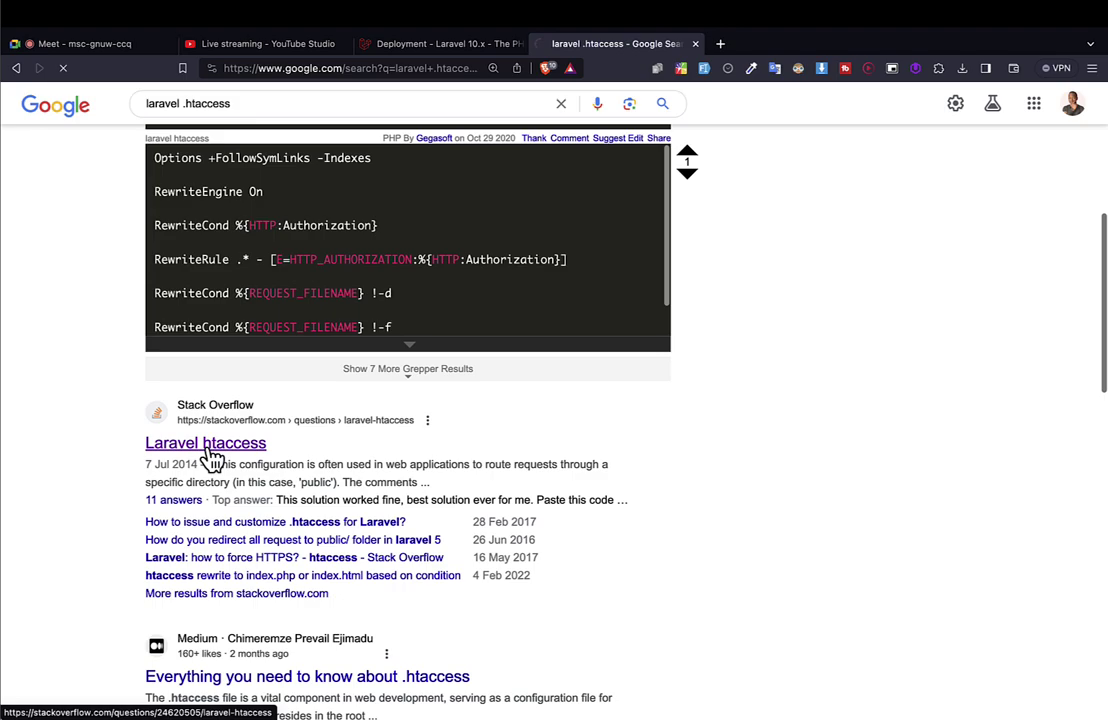
Scroll through the answers, highlighting their .htaccess rewrite-rule code blocks.
{"action": "scroll", "coordinate": [210, 457], "scroll_direction": "down", "scroll_amount": 2}
{"action": "scroll", "coordinate": [210, 457], "scroll_direction": "down", "scroll_amount": 5}
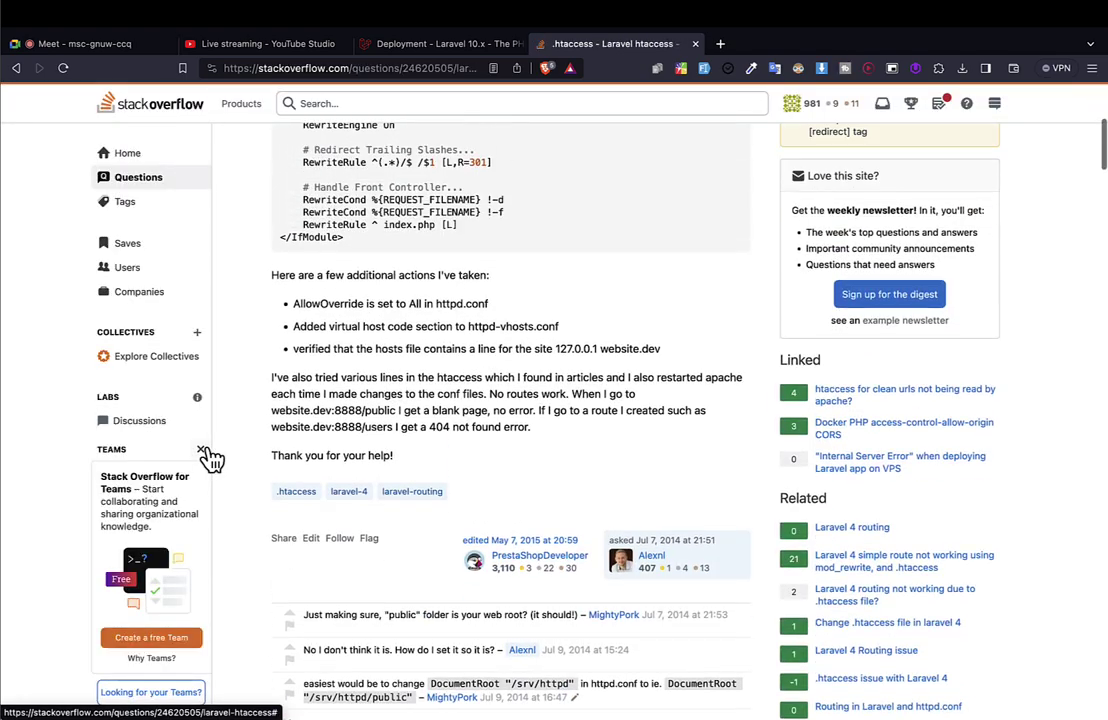
{"action": "scroll", "coordinate": [210, 457], "scroll_direction": "up", "scroll_amount": 3}
{"action": "left_click_drag", "start_coordinate": [372, 412], "coordinate": [264, 106]}
{"action": "scroll", "coordinate": [300, 150], "scroll_direction": "down", "scroll_amount": 4}
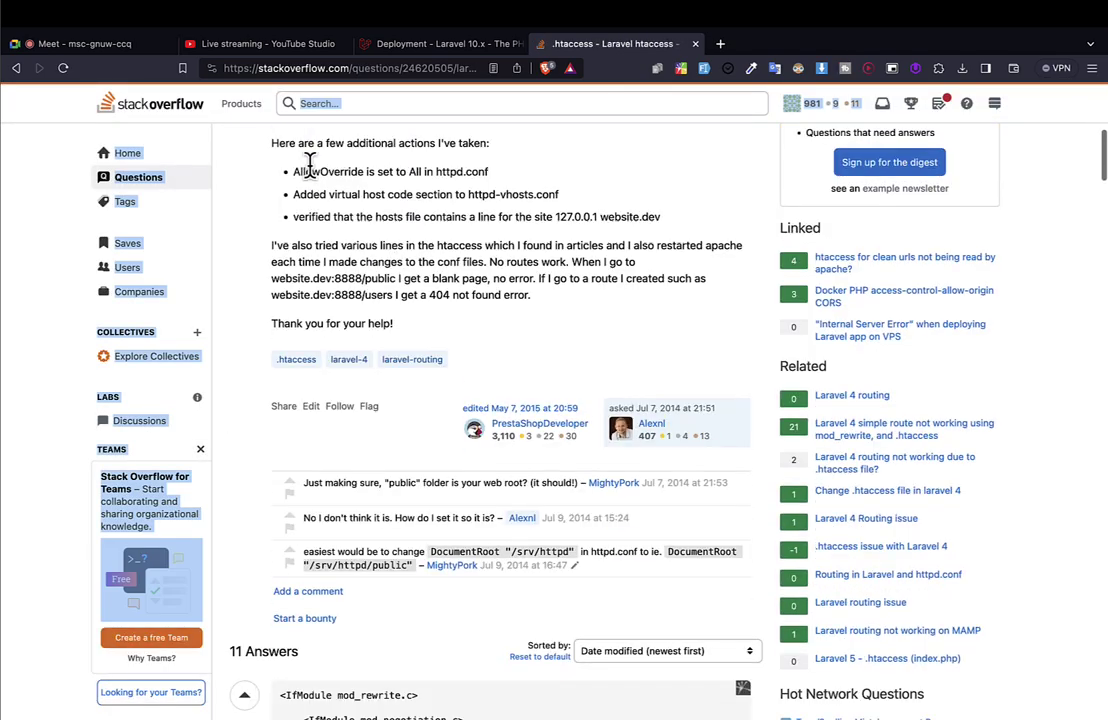
{"action": "scroll", "coordinate": [366, 435], "scroll_direction": "down", "scroll_amount": 10}
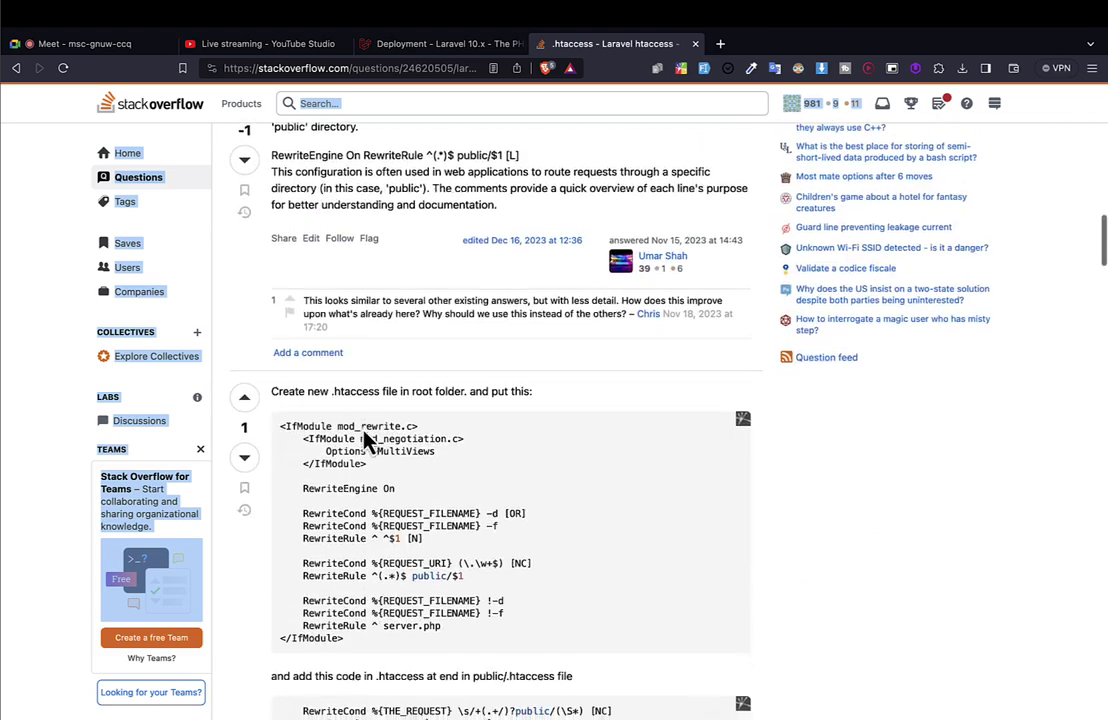
{"action": "scroll", "coordinate": [365, 438], "scroll_direction": "down", "scroll_amount": 9}
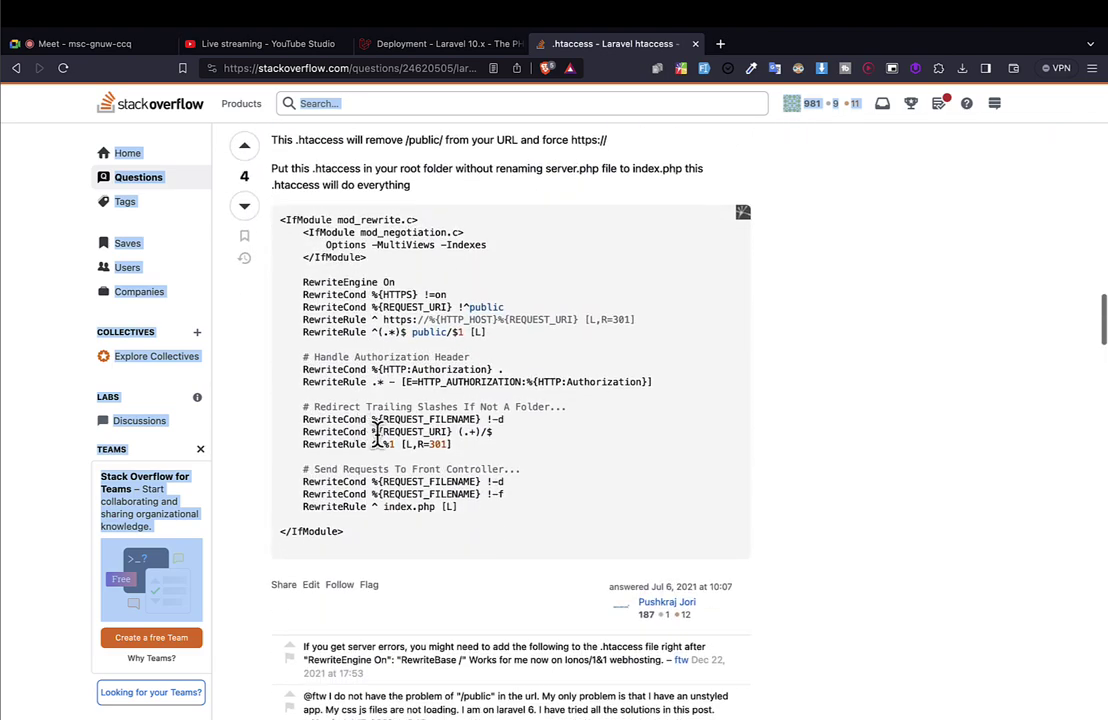
{"action": "left_click_drag", "start_coordinate": [371, 549], "coordinate": [310, 215]}
{"action": "scroll", "coordinate": [345, 290], "scroll_direction": "down", "scroll_amount": 5}
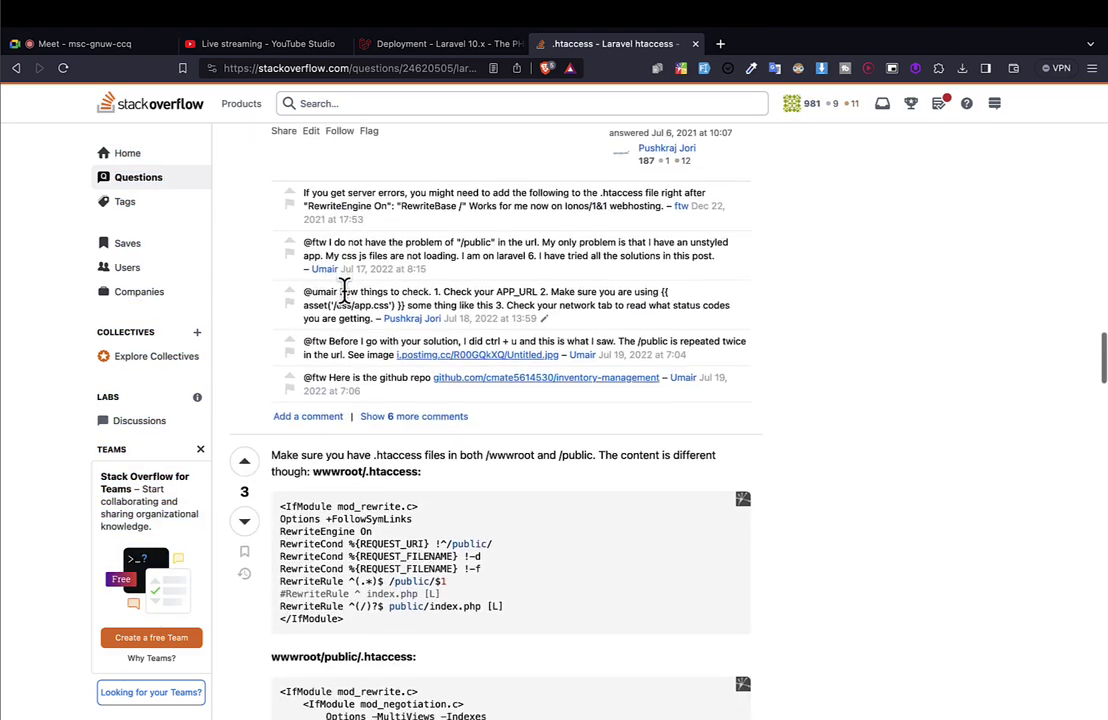
{"action": "scroll", "coordinate": [344, 288], "scroll_direction": "down", "scroll_amount": 9}
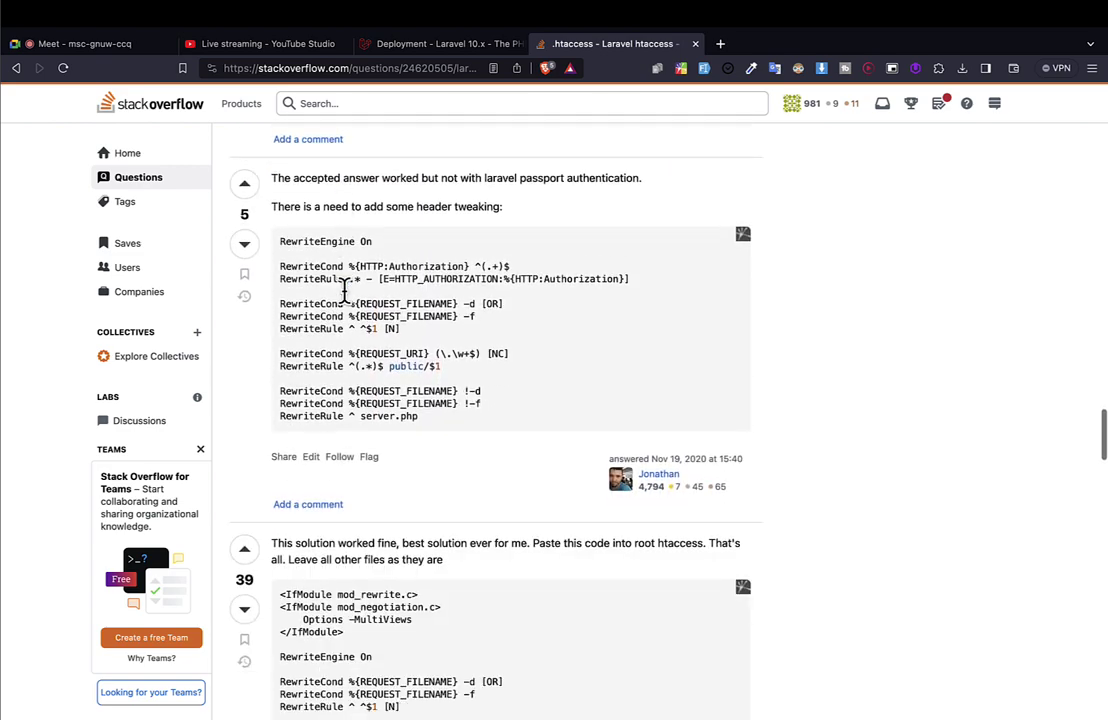
{"action": "scroll", "coordinate": [344, 288], "scroll_direction": "down", "scroll_amount": 2}
Select and review the 39-vote answer's root .htaccess code.
{"action": "left_click_drag", "start_coordinate": [437, 358], "coordinate": [298, 210]}
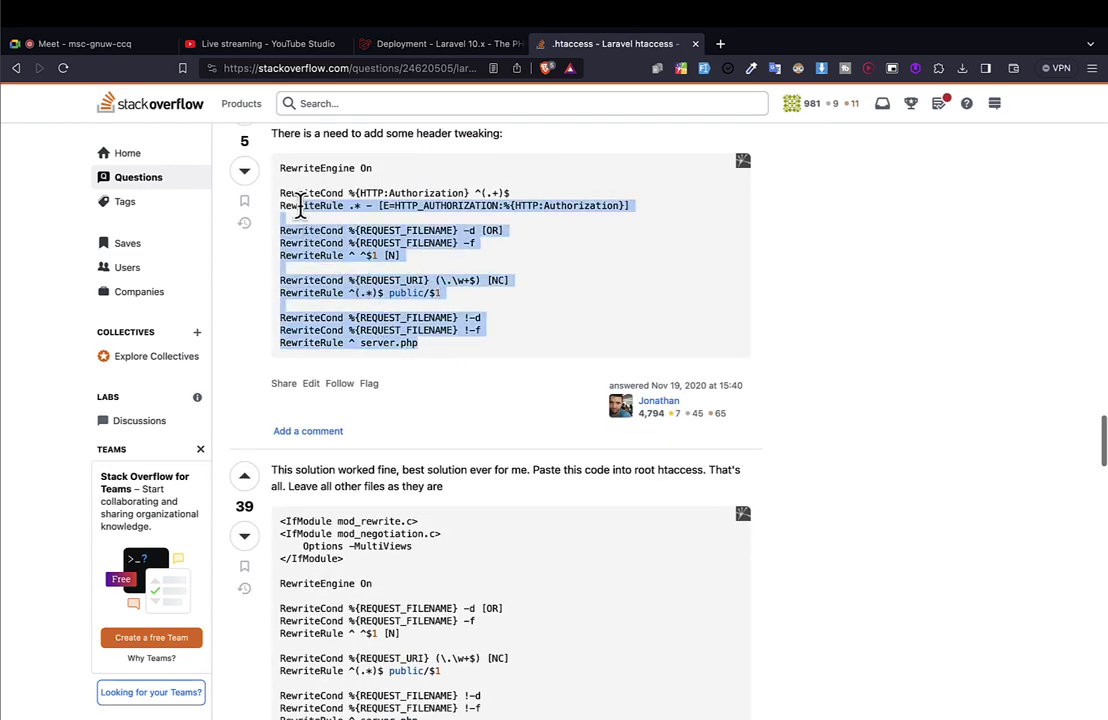
{"action": "scroll", "coordinate": [315, 233], "scroll_direction": "down", "scroll_amount": 8}
{"action": "scroll", "coordinate": [388, 339], "scroll_direction": "down", "scroll_amount": 2}
{"action": "scroll", "coordinate": [388, 339], "scroll_direction": "up", "scroll_amount": 2}
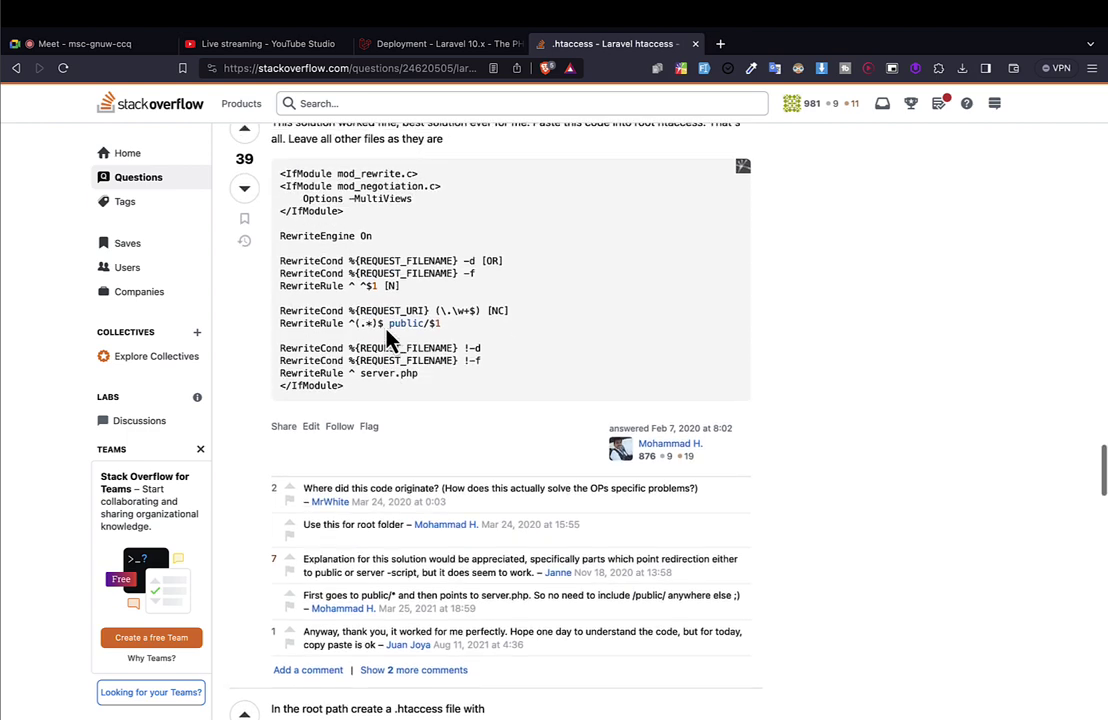
{"action": "left_click_drag", "start_coordinate": [359, 432], "coordinate": [284, 211]}
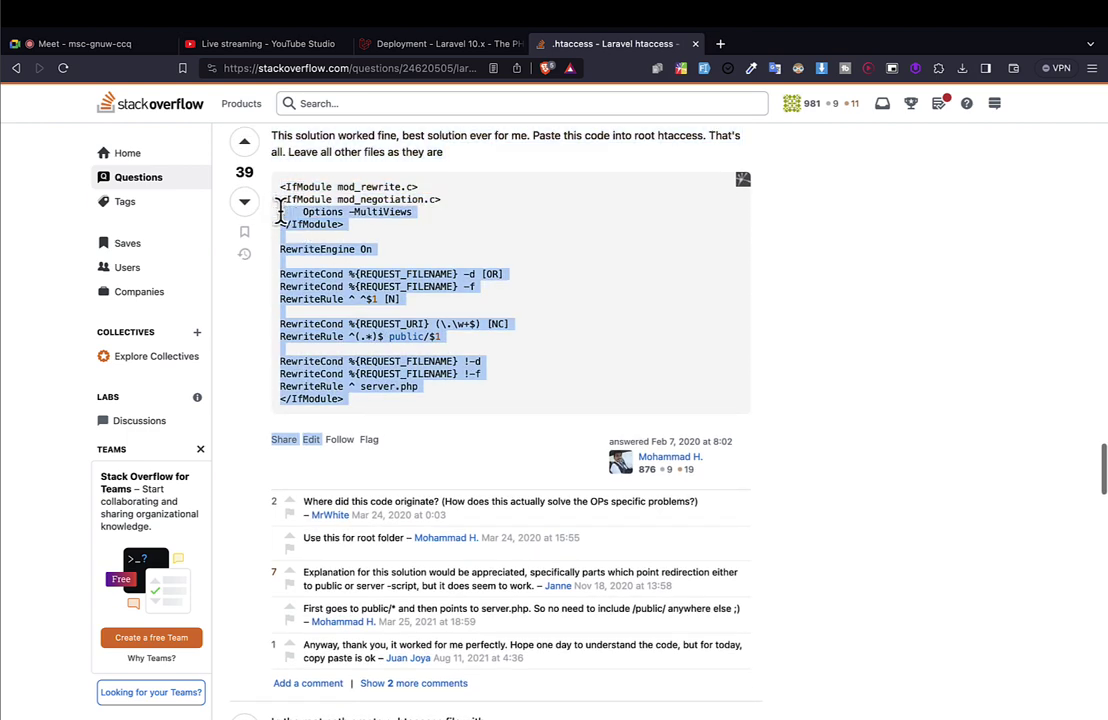
{"action": "left_click", "coordinate": [282, 213]}
{"action": "left_click_drag", "start_coordinate": [376, 416], "coordinate": [277, 223]}
{"action": "key", "text": "ctrl+Right"}
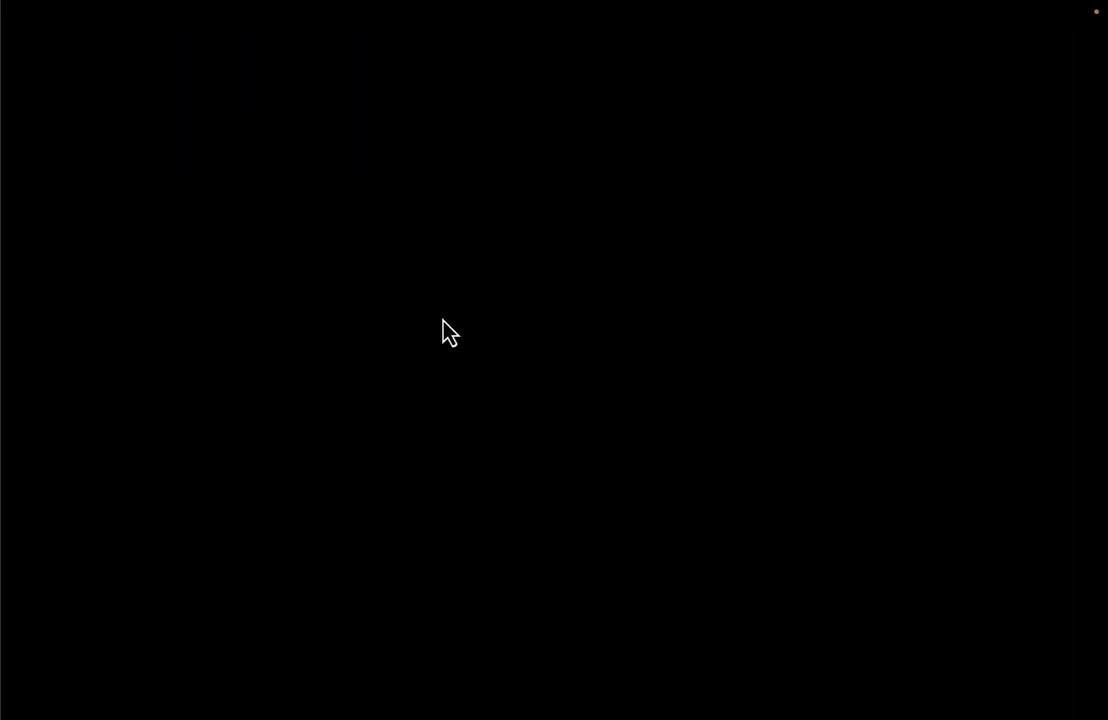
Review the 21-line .htaccess, confirming line 20's RewriteRule still routes requests to index.php.
{"action": "key", "text": "ctrl+Left"}
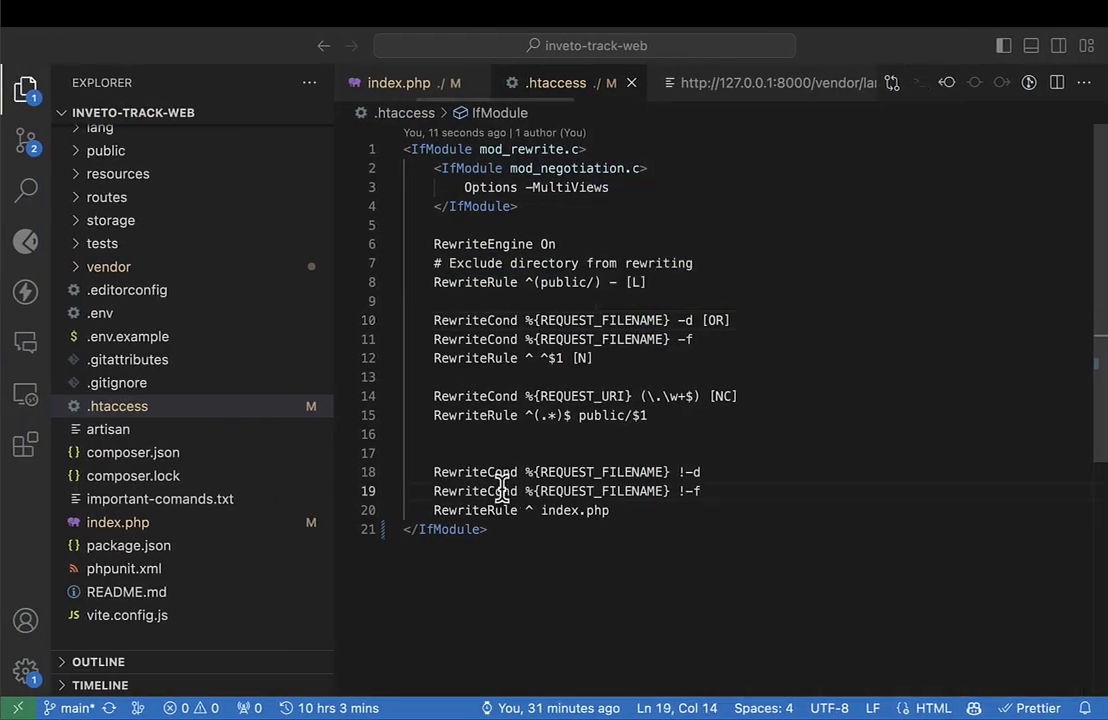
{"action": "left_click", "coordinate": [438, 529]}
{"action": "key", "text": "super+a"}
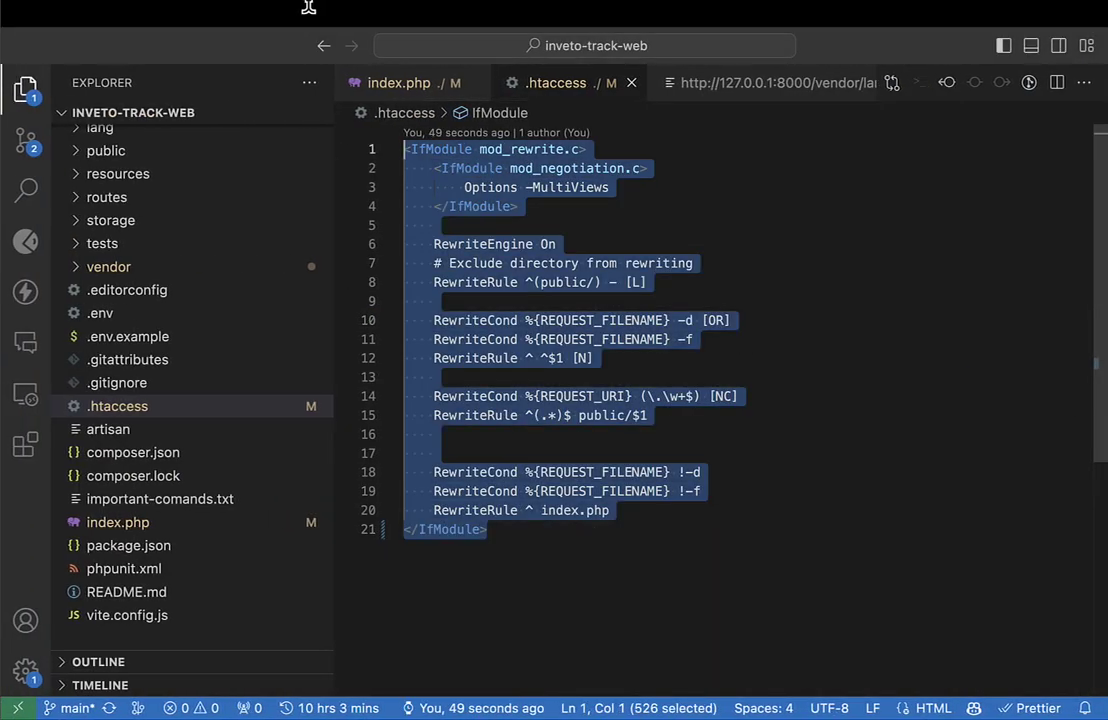
{"action": "left_click", "coordinate": [739, 525]}
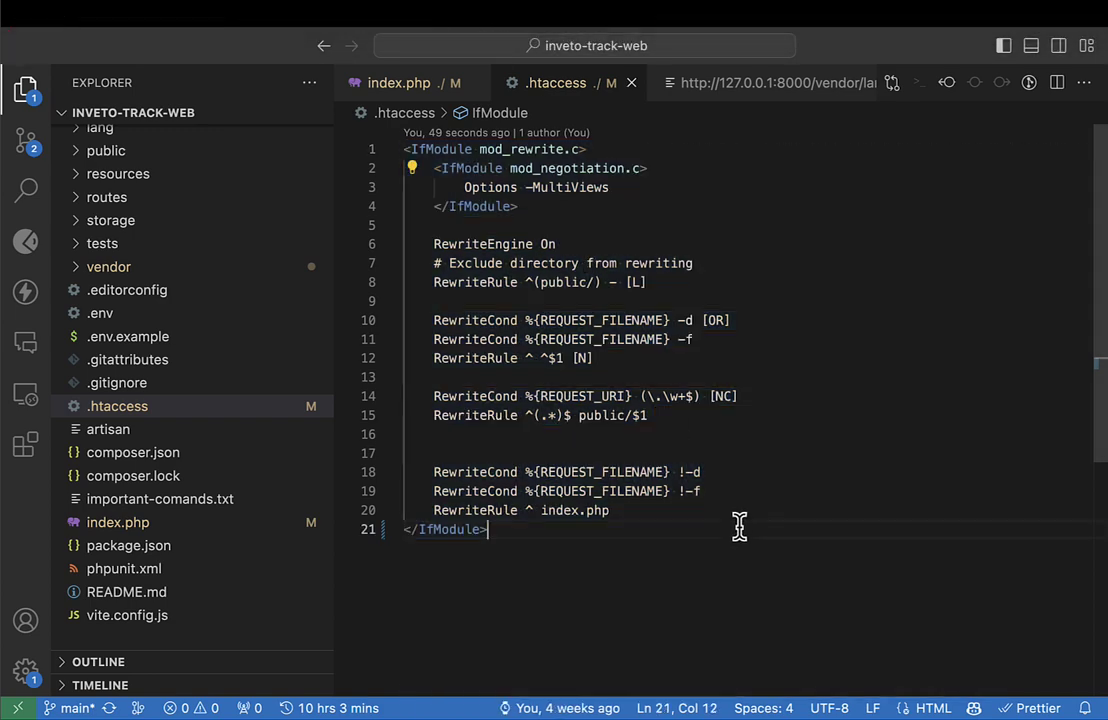
{"action": "left_click", "coordinate": [628, 397]}
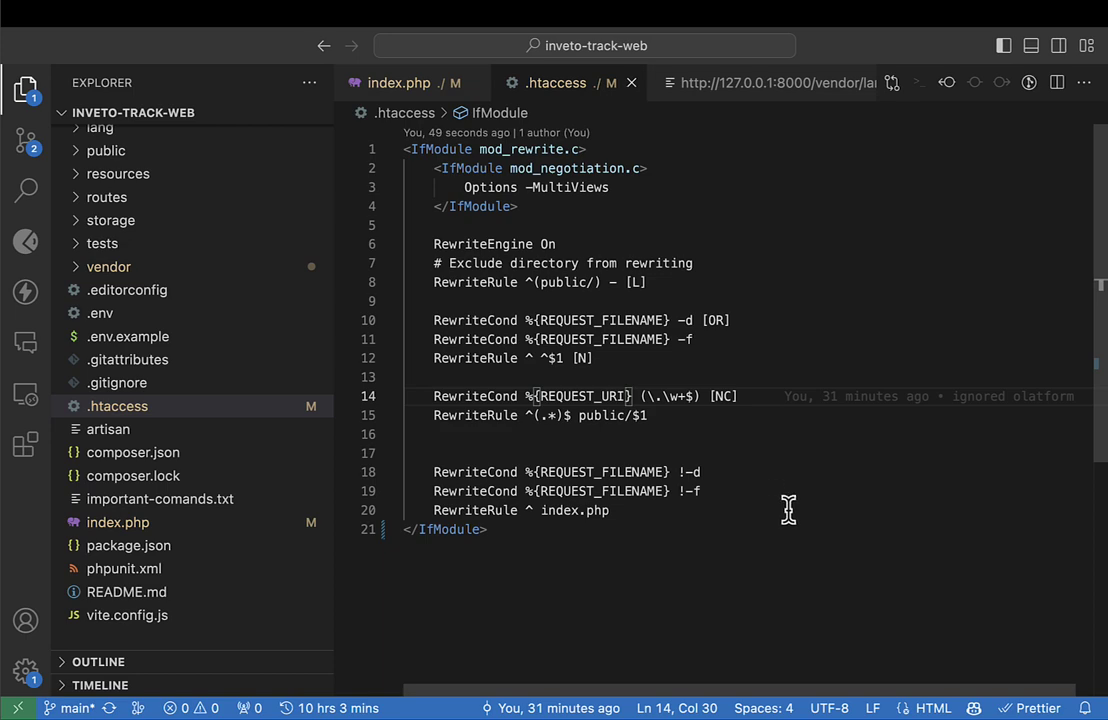
{"action": "double_click", "coordinate": [476, 510]}
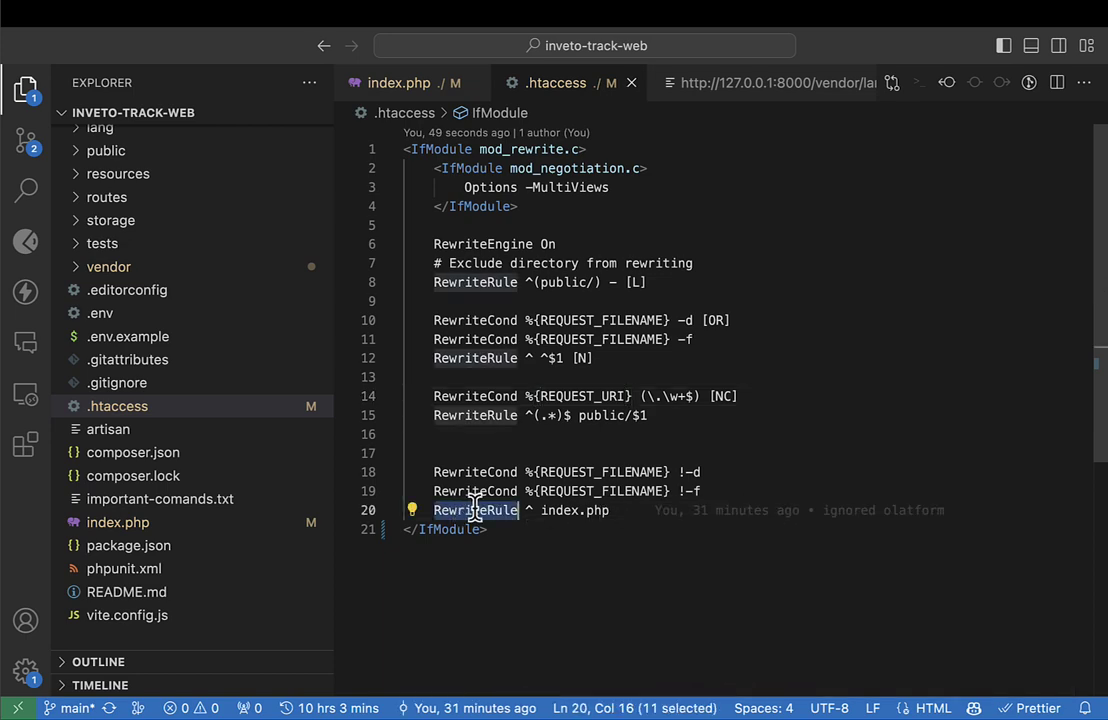
{"action": "left_click_drag", "start_coordinate": [545, 518], "coordinate": [650, 517]}
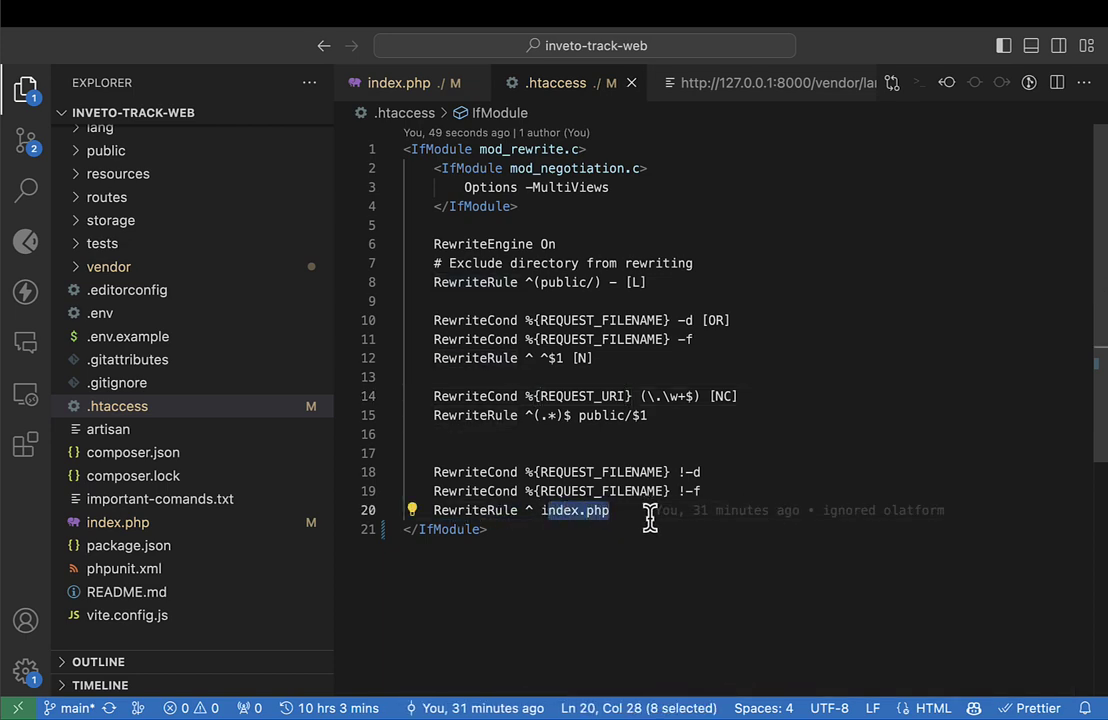
{"action": "left_click", "coordinate": [571, 511]}
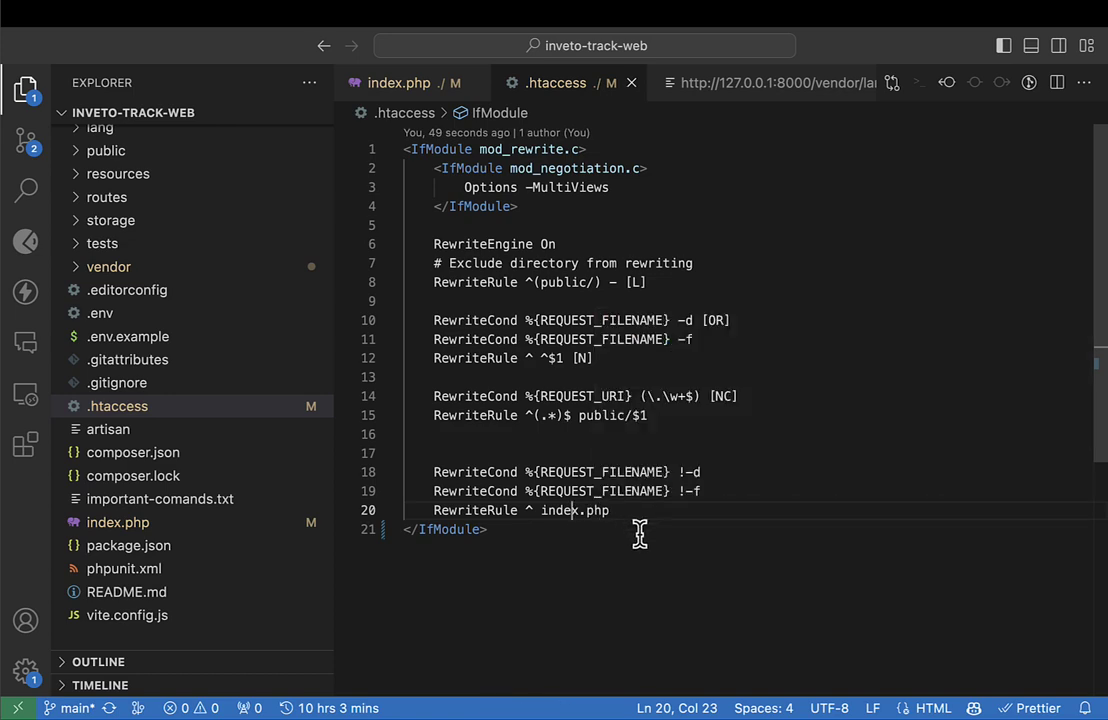
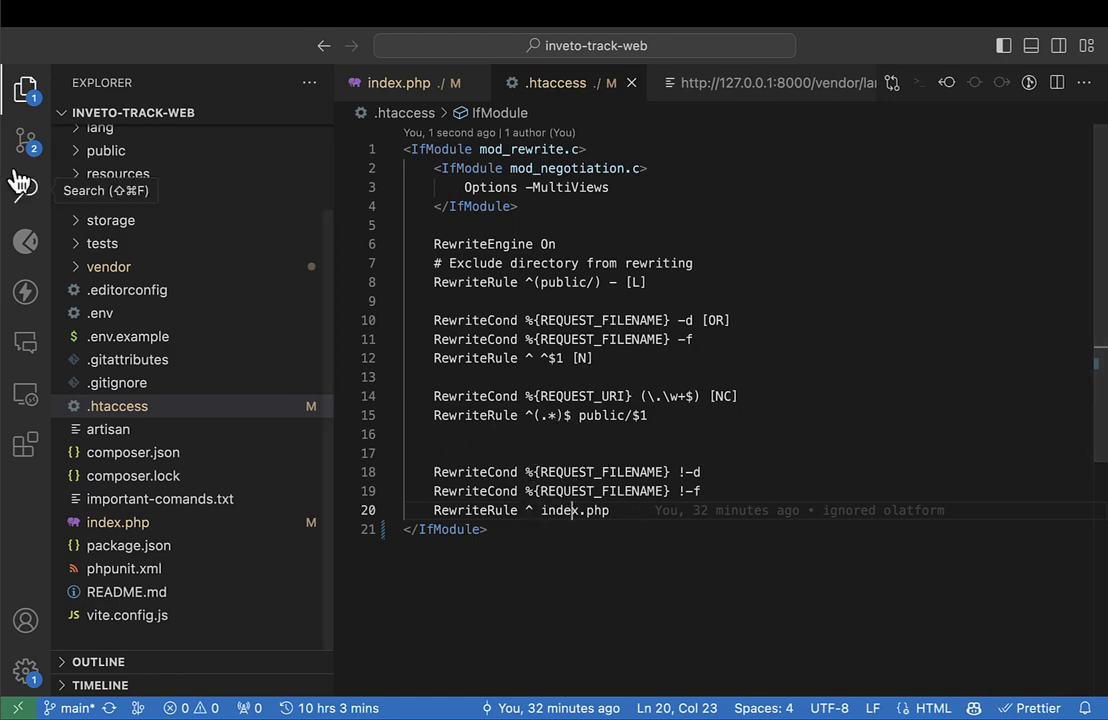
Commit the .htaccess and index.php edits with message 'new changes' and sync them to the remote.
{"action": "left_click", "coordinate": [26, 141]}
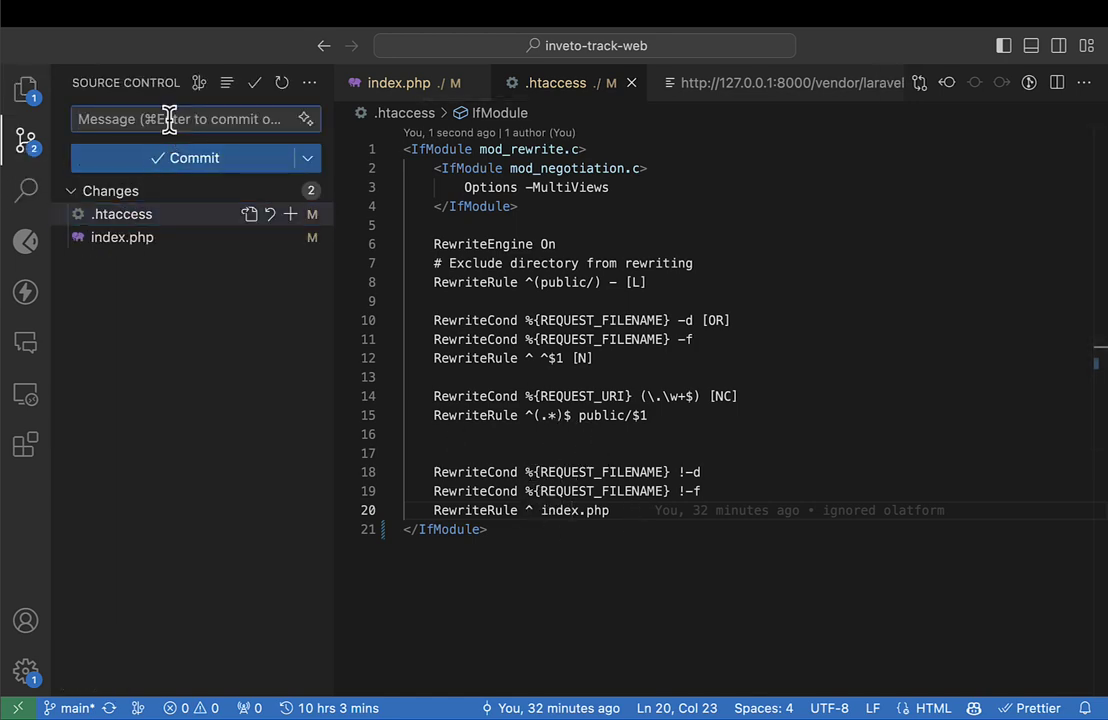
{"action": "type", "text": "new chang"}
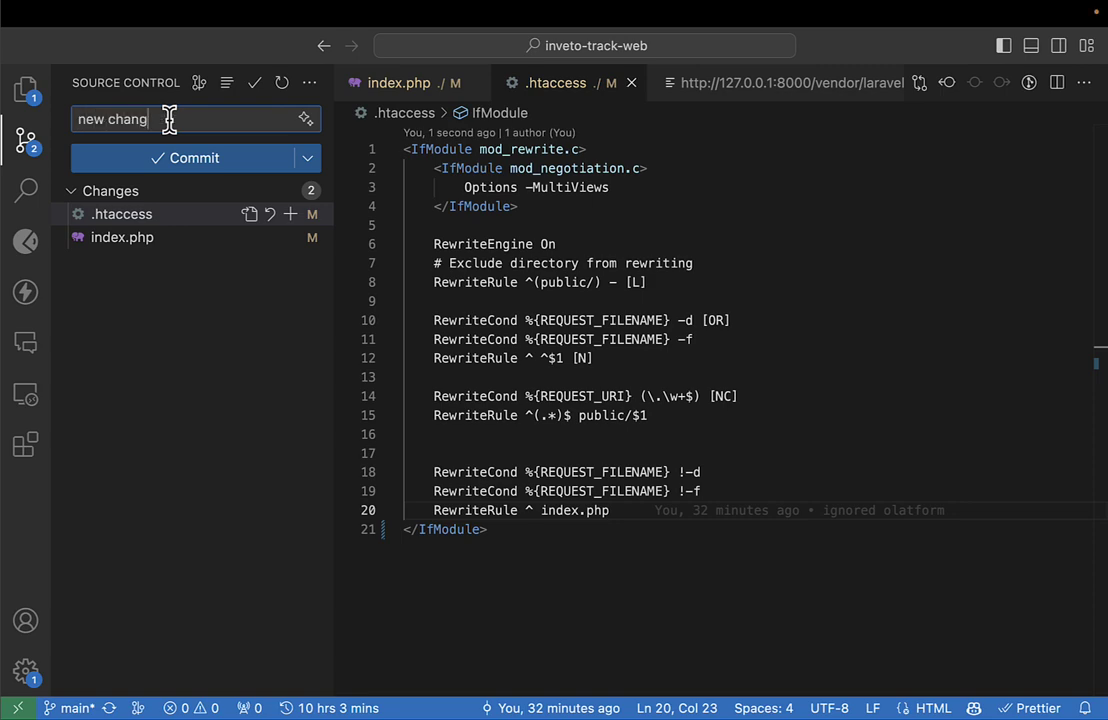
{"action": "type", "text": "es"}
{"action": "key", "text": "super+Return"}
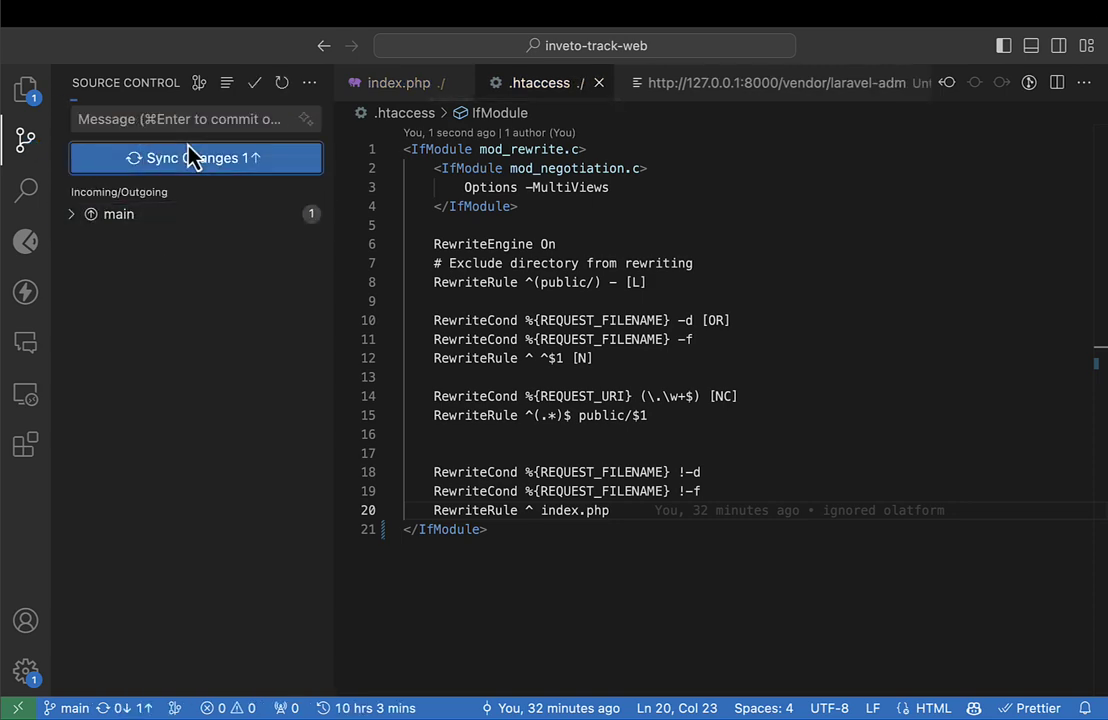
{"action": "left_click", "coordinate": [190, 152]}
{"action": "left_click", "coordinate": [26, 92]}
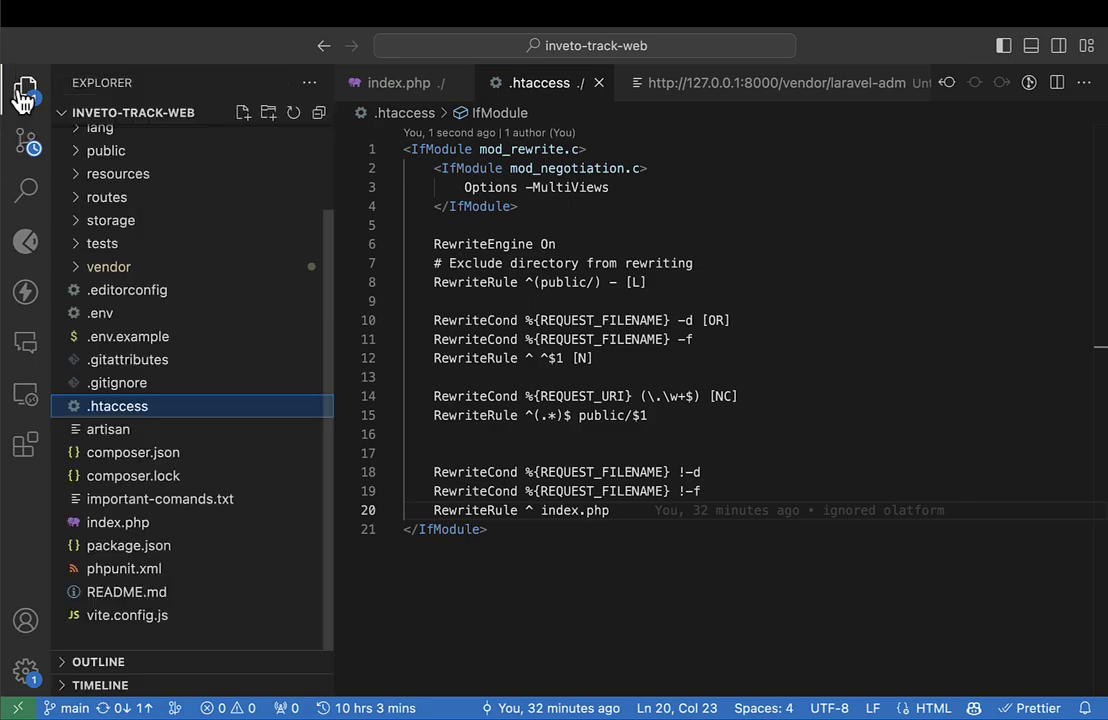
{"action": "key", "text": "ctrl+Left"}
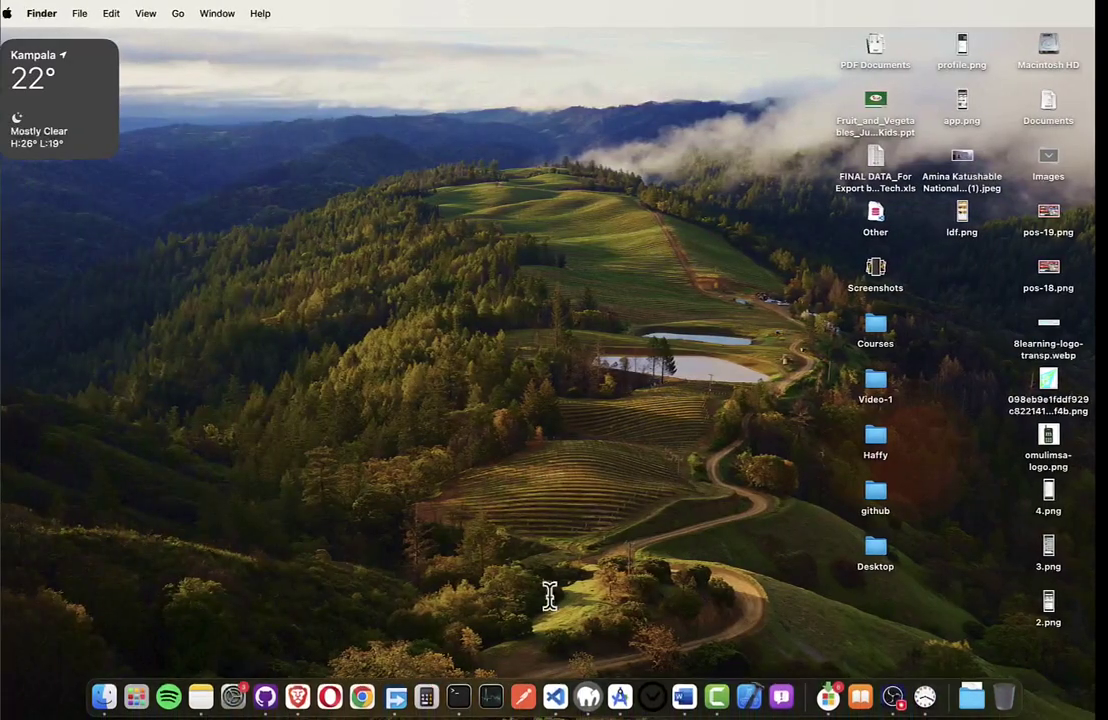
In GitHub Desktop, fetch origin for inveto-track-web and confirm no local changes remain on main.
{"action": "left_click", "coordinate": [265, 697]}
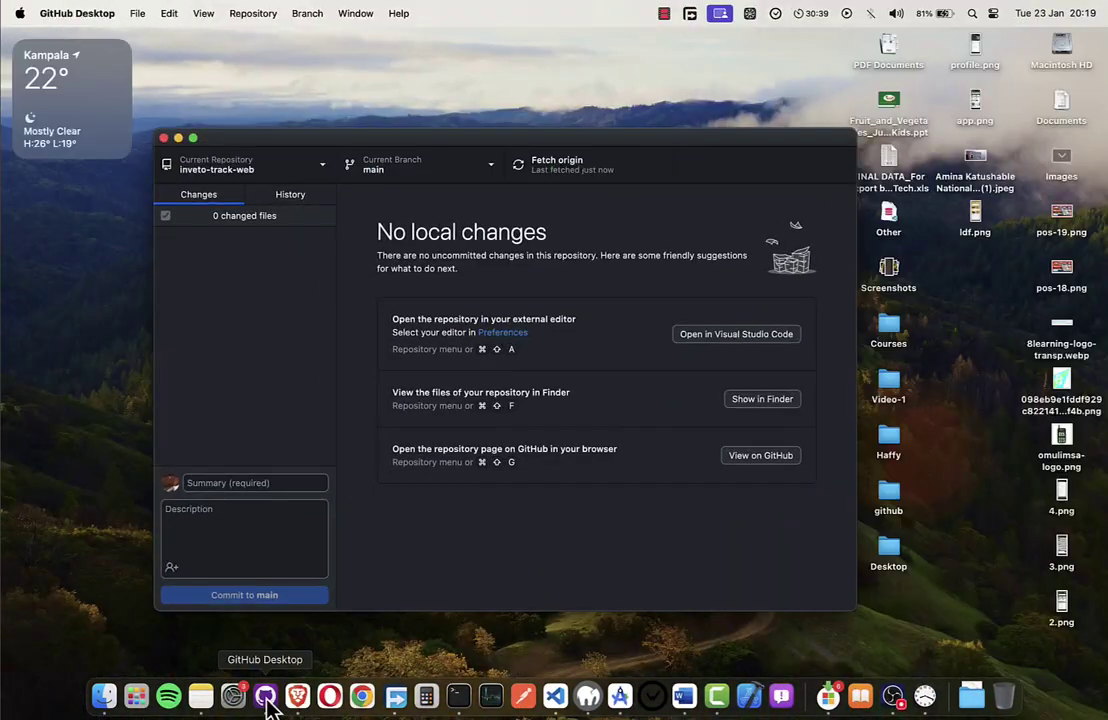
{"action": "left_click_drag", "start_coordinate": [272, 138], "coordinate": [248, 118]}
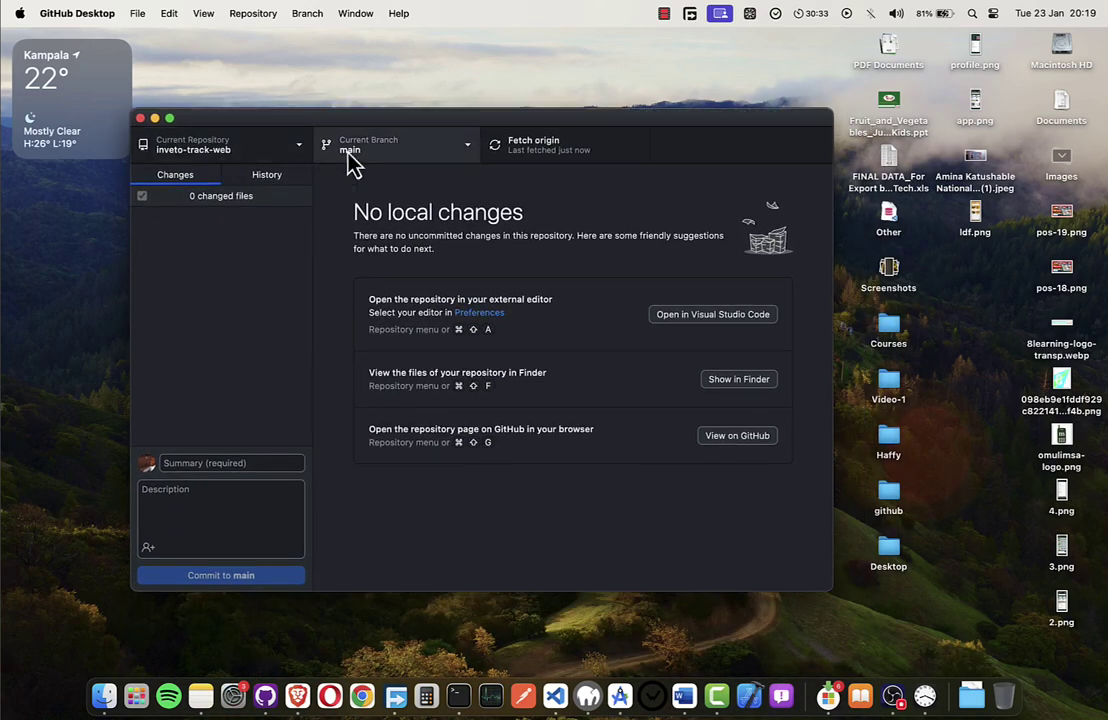
{"action": "left_click", "coordinate": [537, 150]}
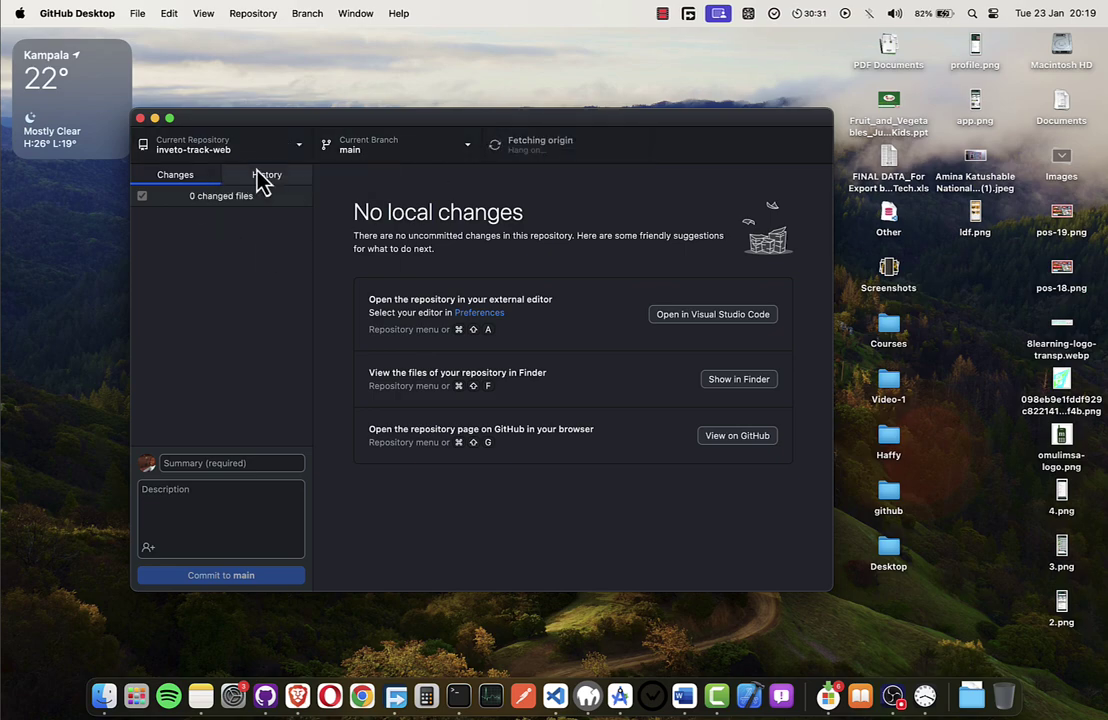
{"action": "key", "text": "ctrl+Right"}
{"action": "key", "text": "ctrl+Right"}
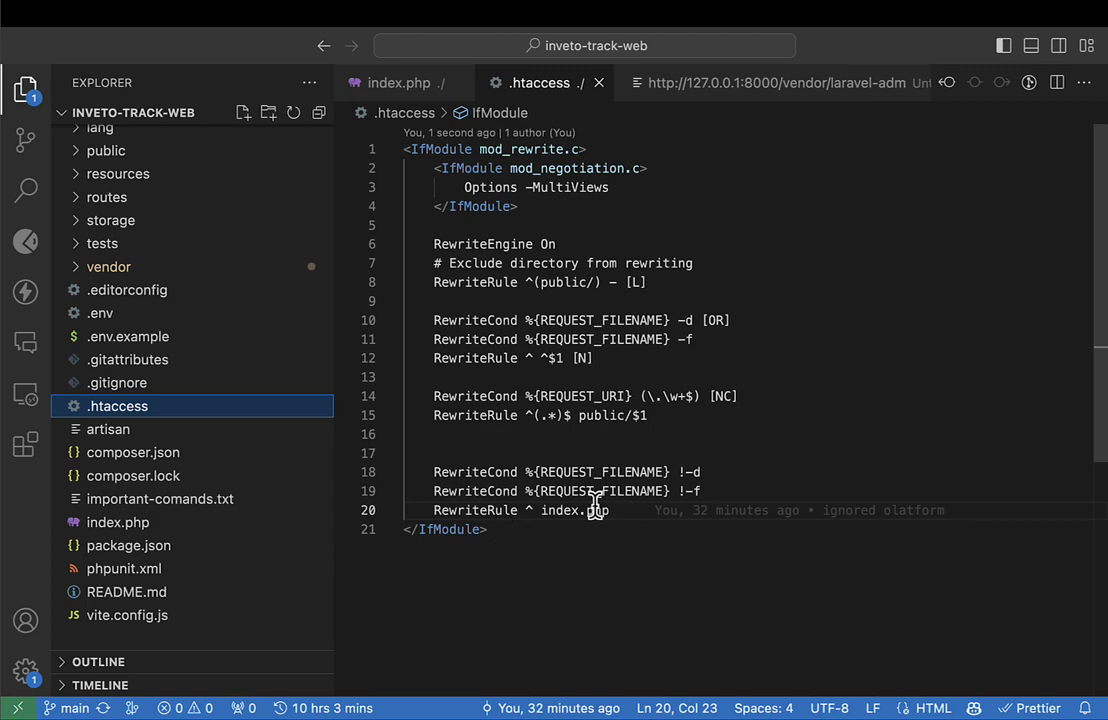
Select and review the full contents of .htaccess, then of index.php.
{"action": "left_click_drag", "start_coordinate": [632, 528], "coordinate": [390, 135]}
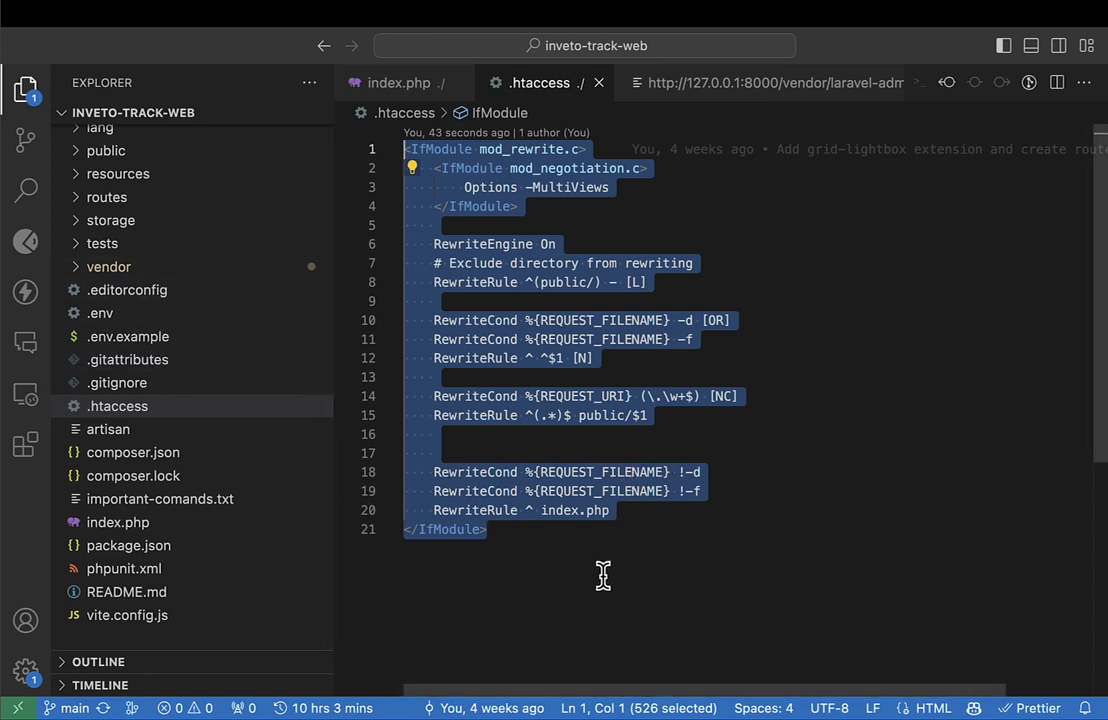
{"action": "left_click_drag", "start_coordinate": [603, 575], "coordinate": [425, 215]}
{"action": "left_click", "coordinate": [398, 84]}
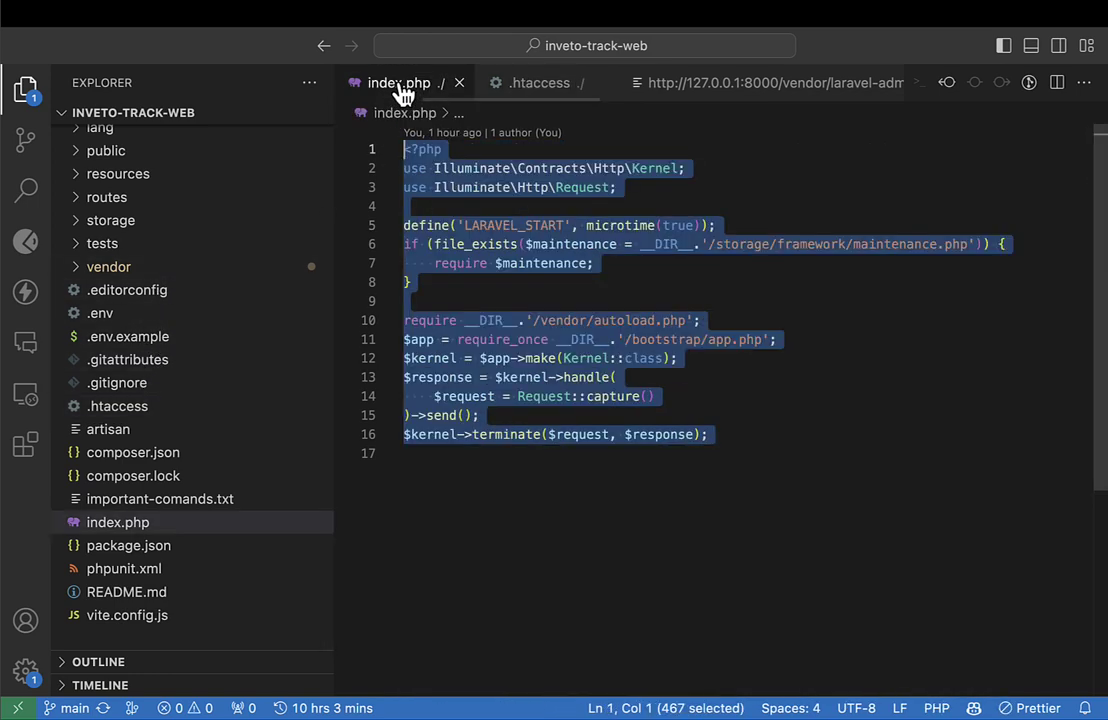
{"action": "left_click", "coordinate": [893, 475]}
{"action": "key", "text": "super+a"}
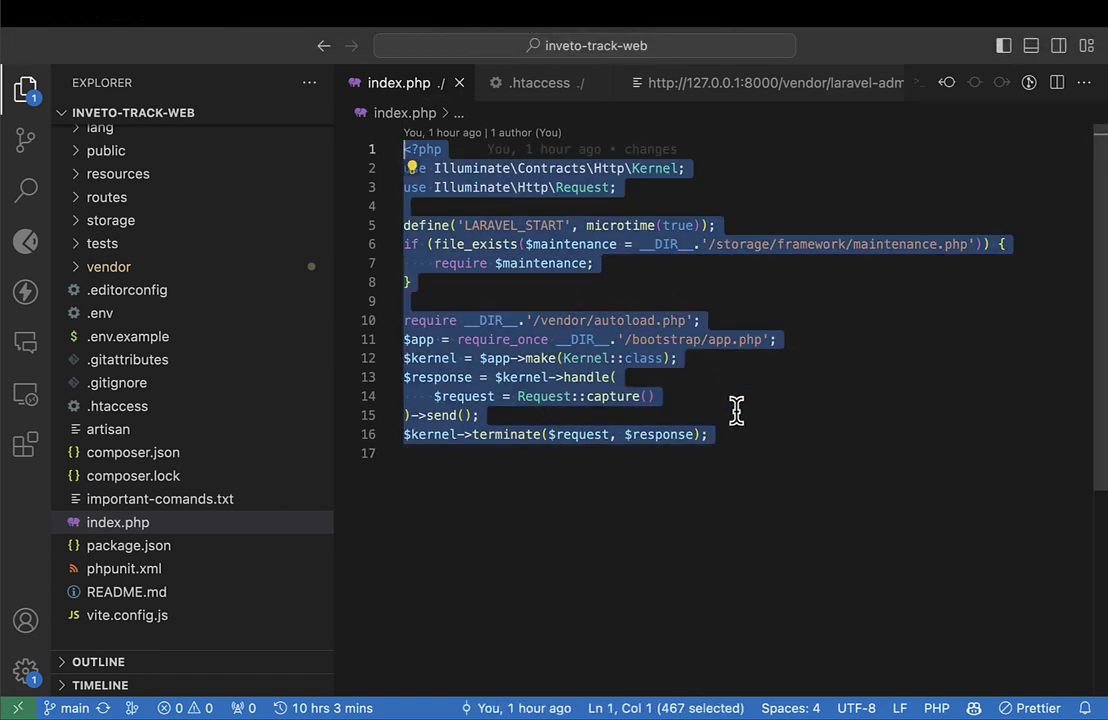
{"action": "left_click", "coordinate": [786, 494]}
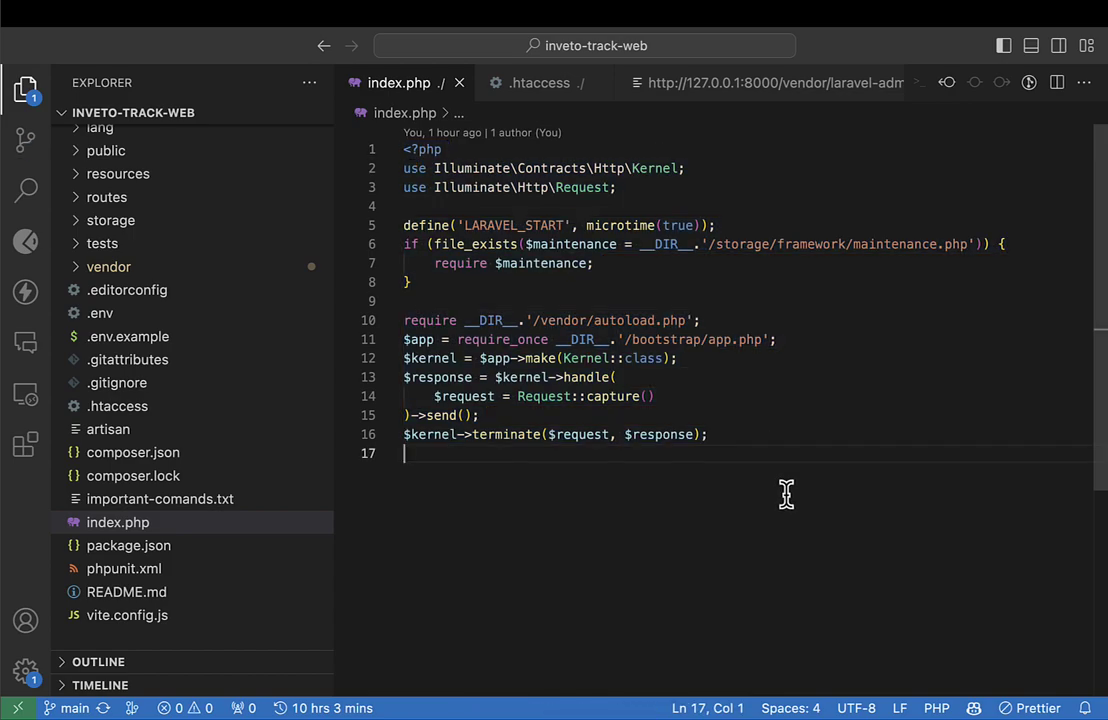
{"action": "key", "text": "ctrl+Right"}
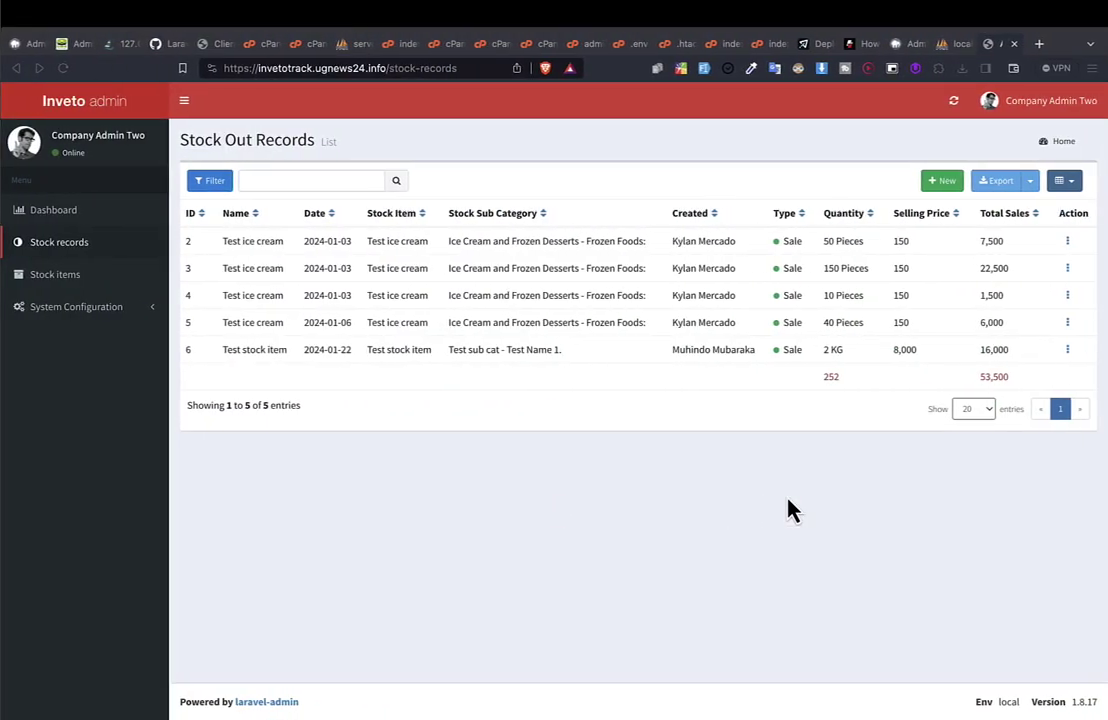
Search the page for 'invet', browse the cPanel tabs, and return to the cPanel start page.
{"action": "key", "text": "ctrl+f"}
{"action": "type", "text": "invet"}
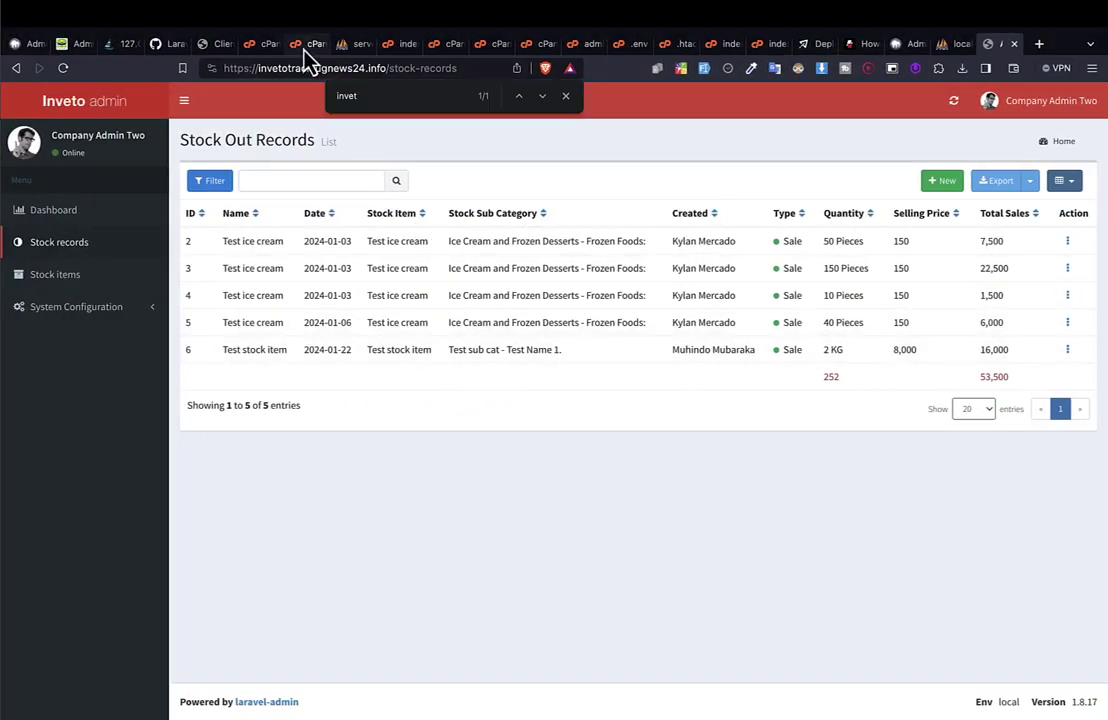
{"action": "left_click", "coordinate": [300, 43]}
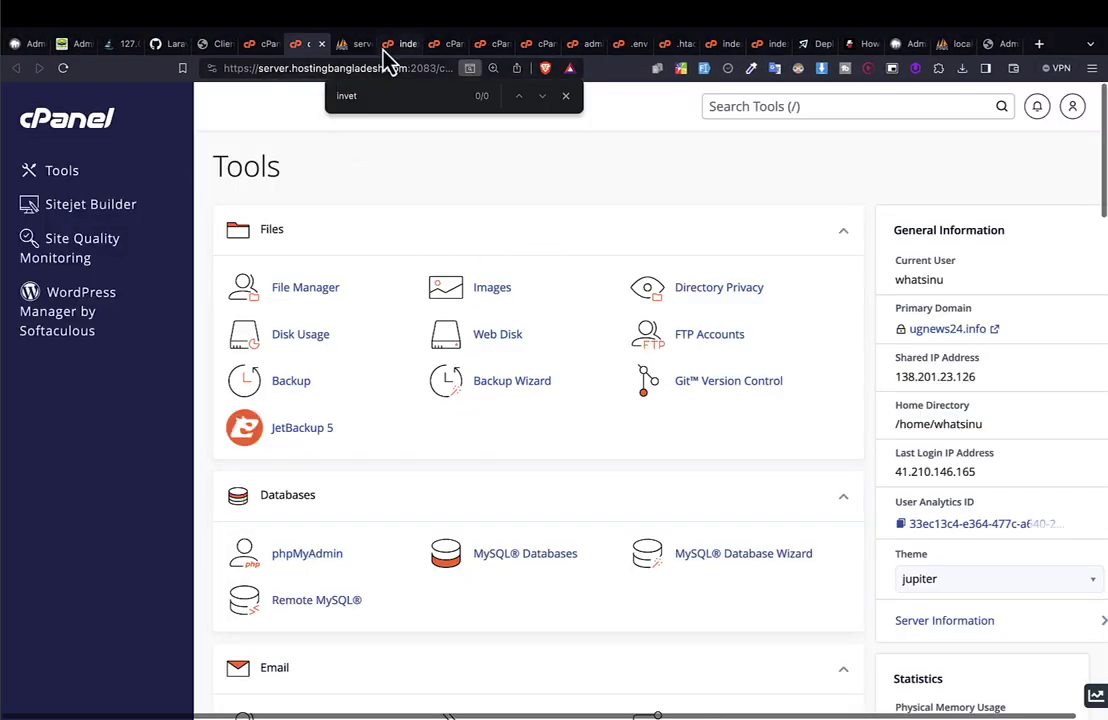
{"action": "left_click", "coordinate": [392, 45]}
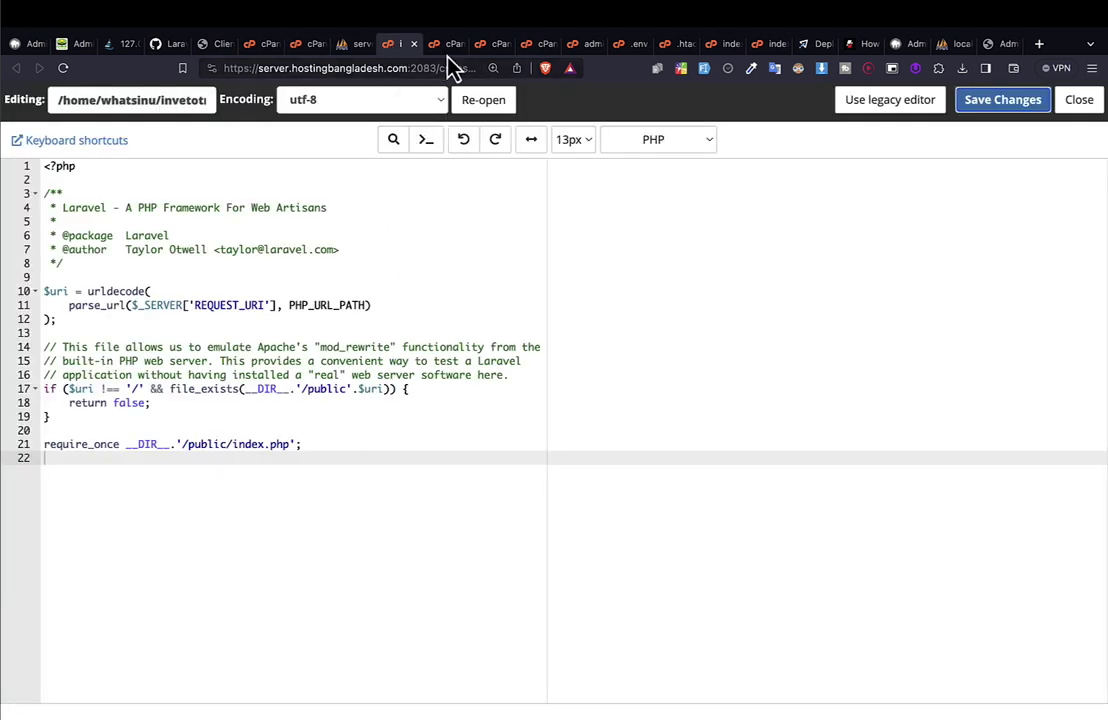
{"action": "left_click", "coordinate": [446, 48]}
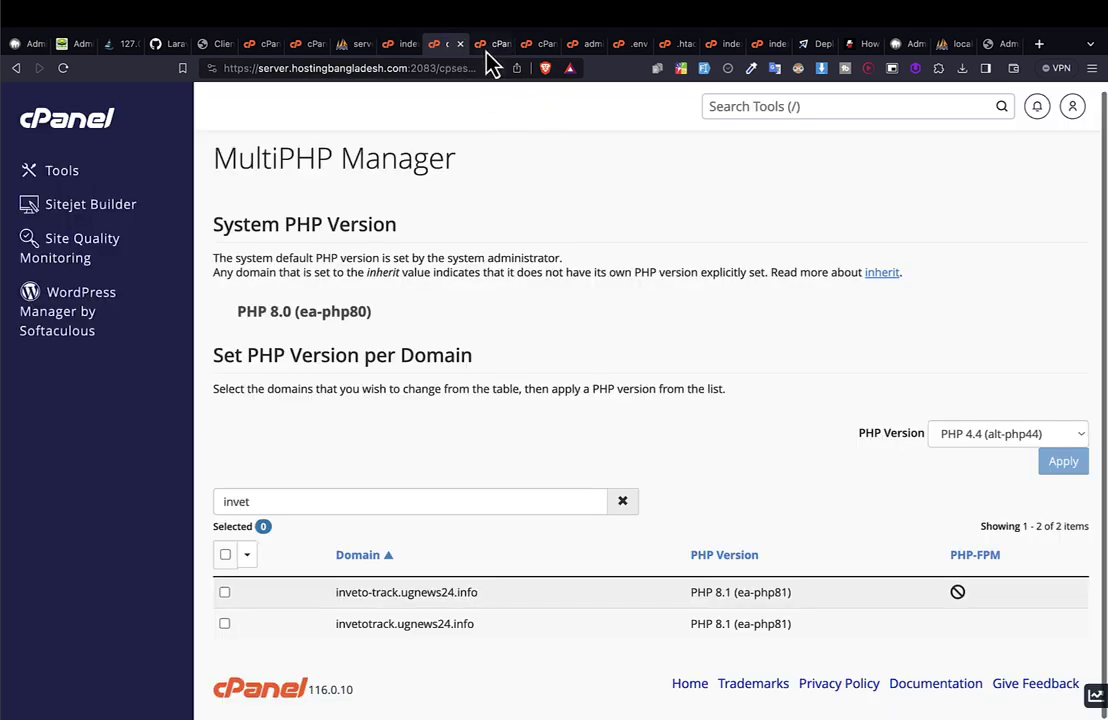
{"action": "left_click", "coordinate": [487, 50]}
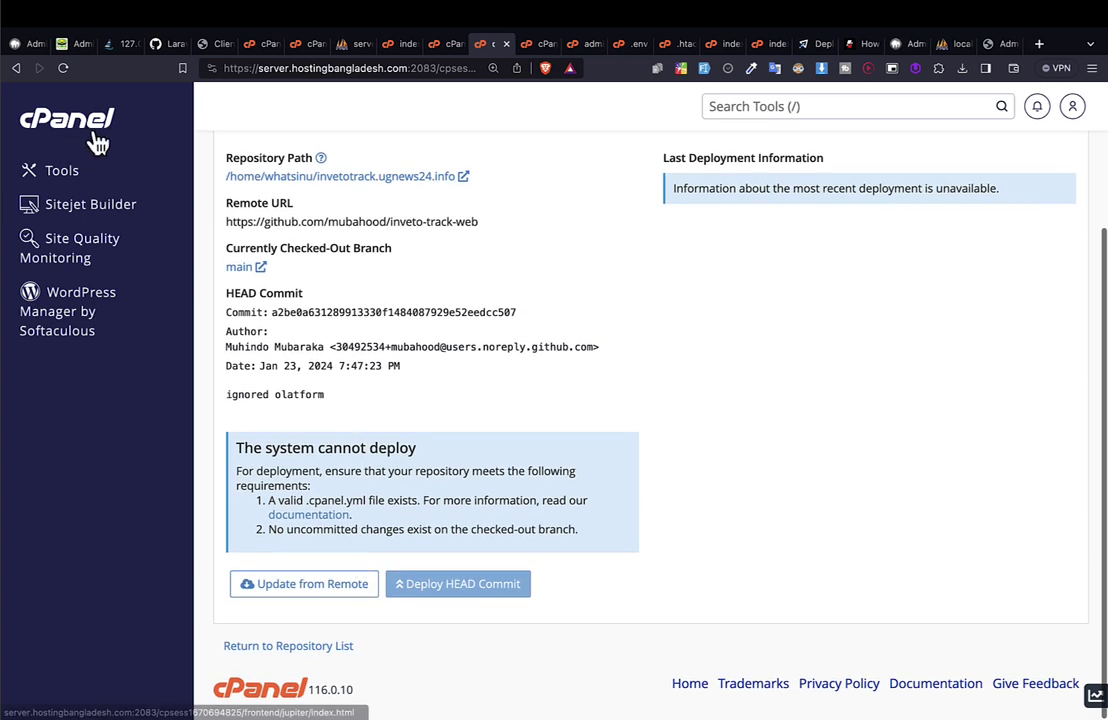
{"action": "left_click", "coordinate": [90, 128]}
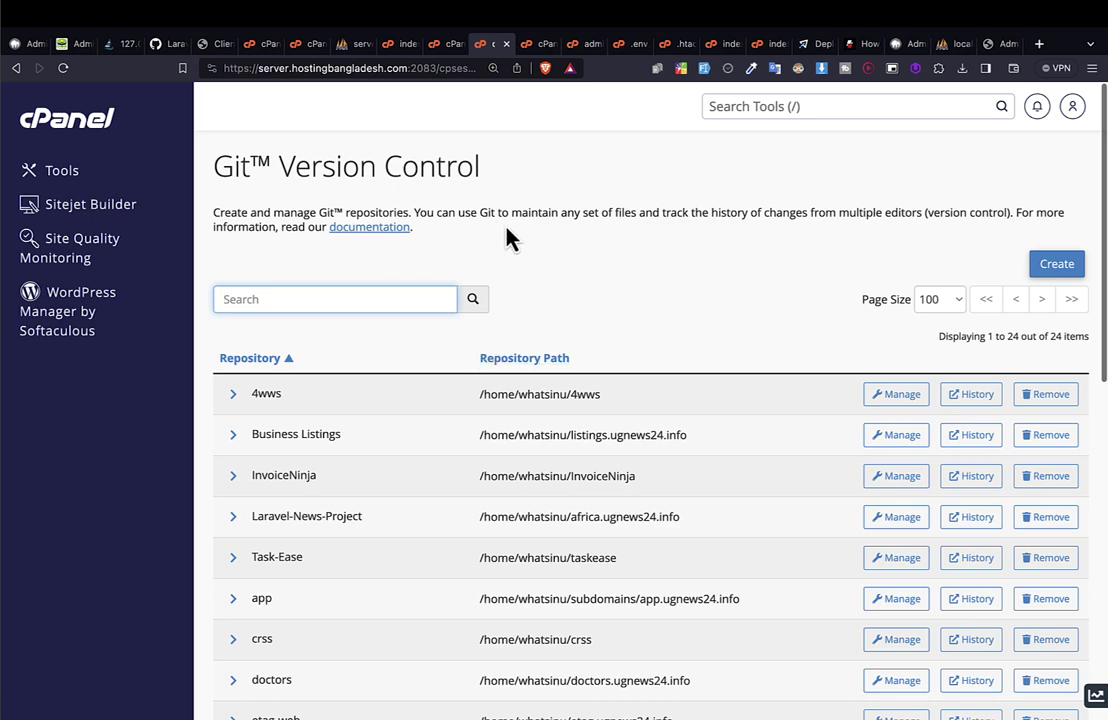
Filter repositories by 'invet' and open Manage for inveto-track-web.
{"action": "type", "text": "invet"}
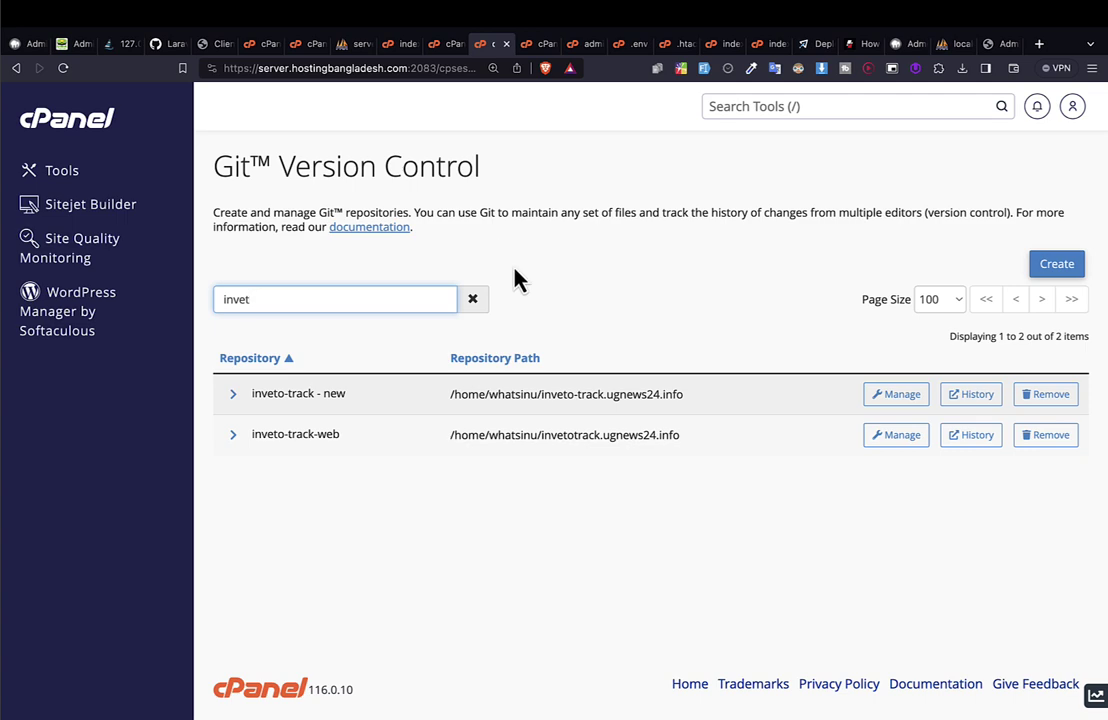
{"action": "left_click", "coordinate": [309, 417]}
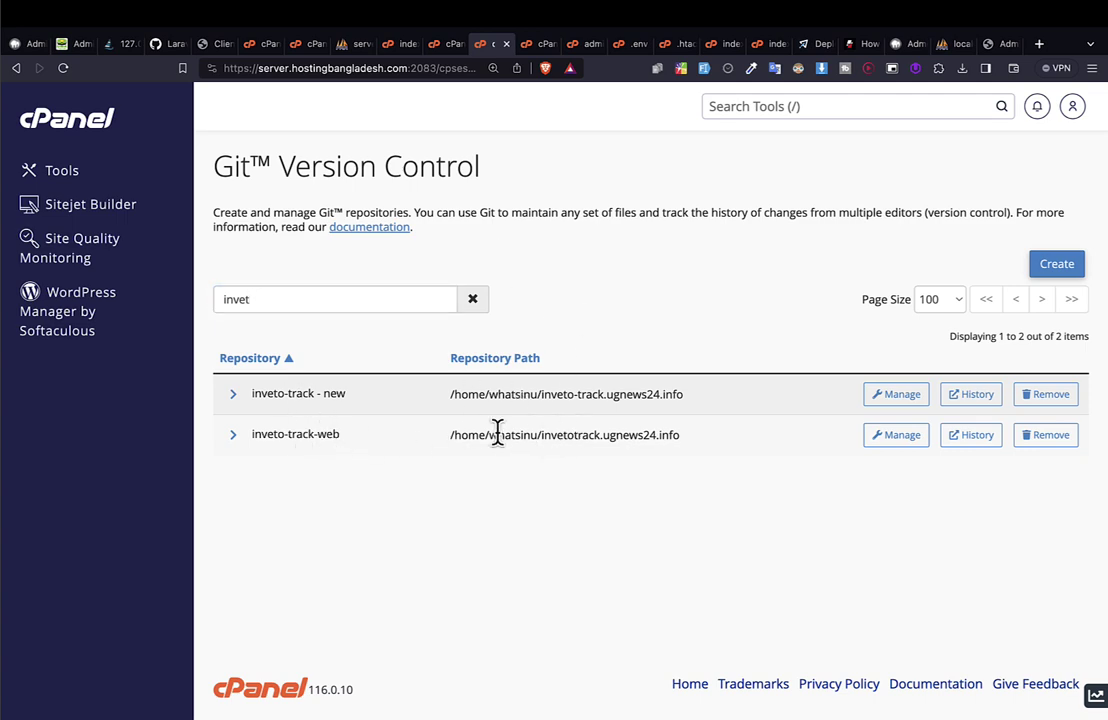
{"action": "left_click_drag", "start_coordinate": [504, 436], "coordinate": [680, 447]}
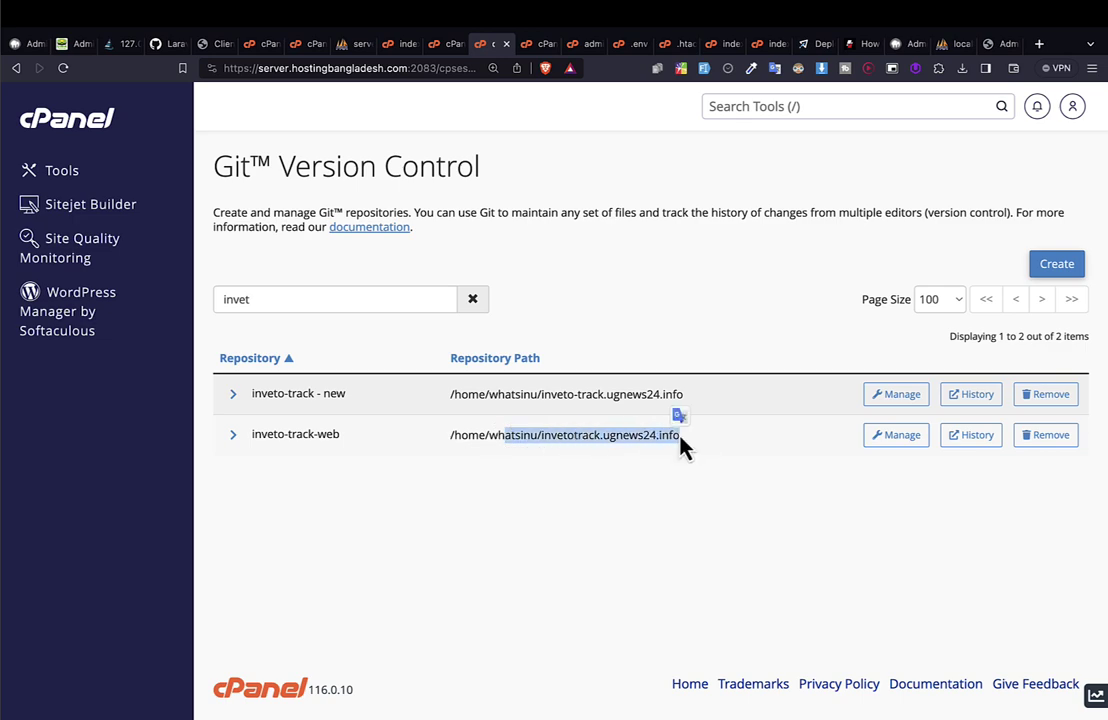
{"action": "left_click", "coordinate": [903, 436]}
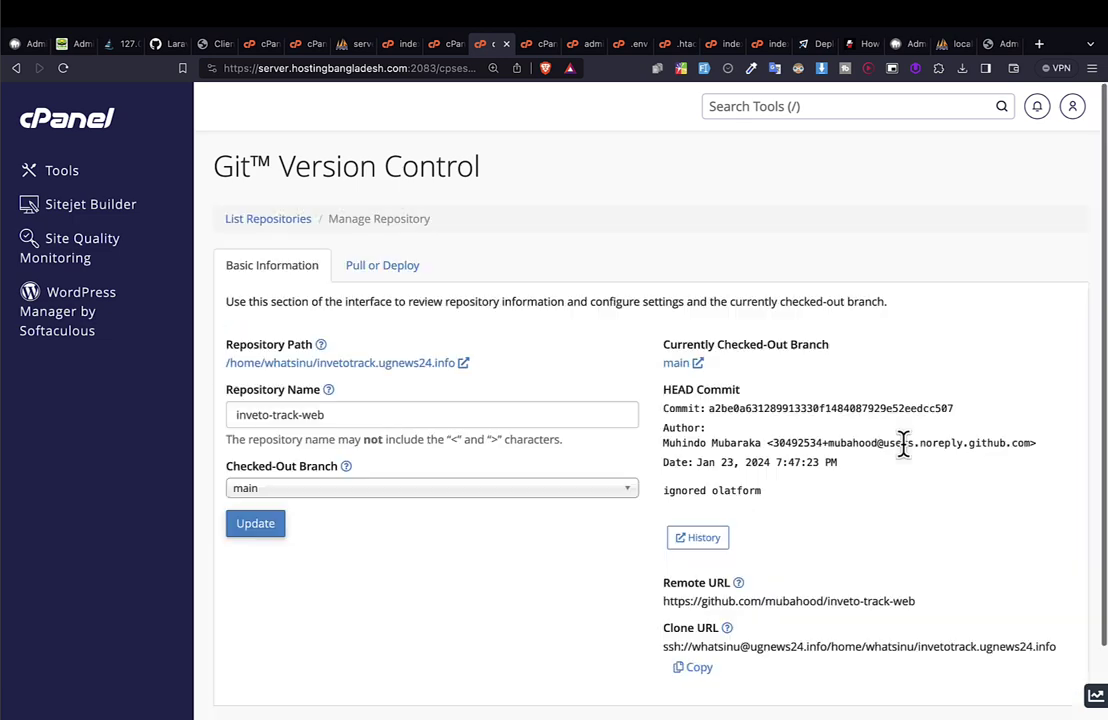
Run Update from Remote on the Pull or Deploy tab, bringing HEAD to 'new changes'.
{"action": "left_click", "coordinate": [360, 272]}
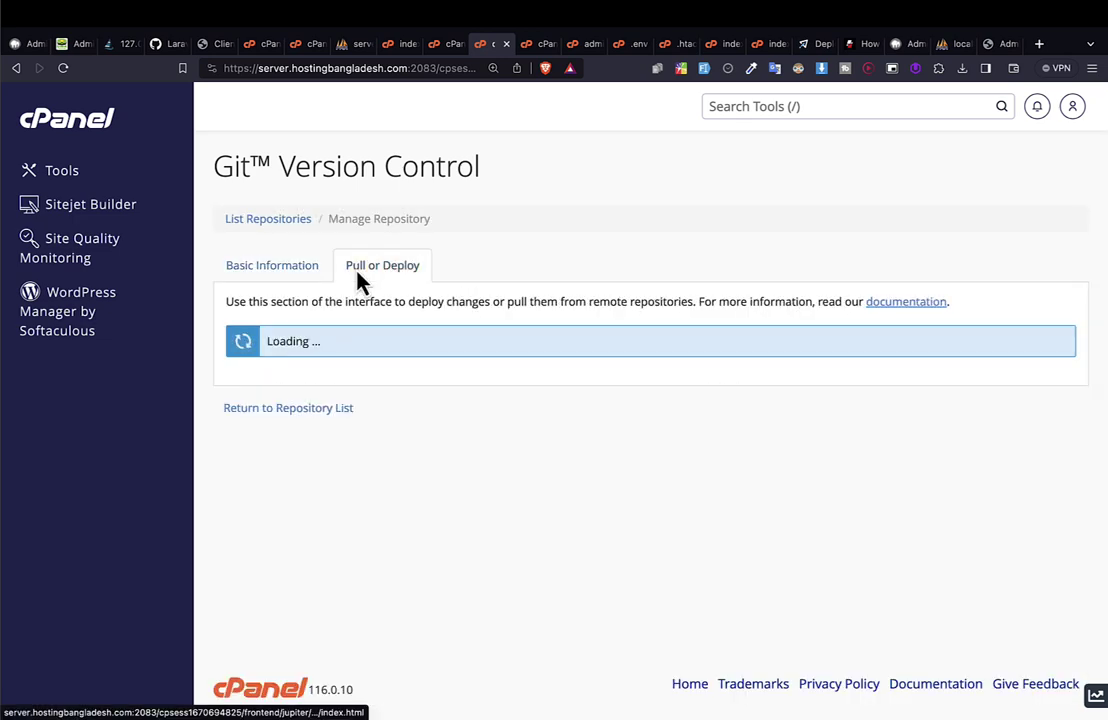
{"action": "scroll", "coordinate": [448, 401], "scroll_direction": "down", "scroll_amount": 3}
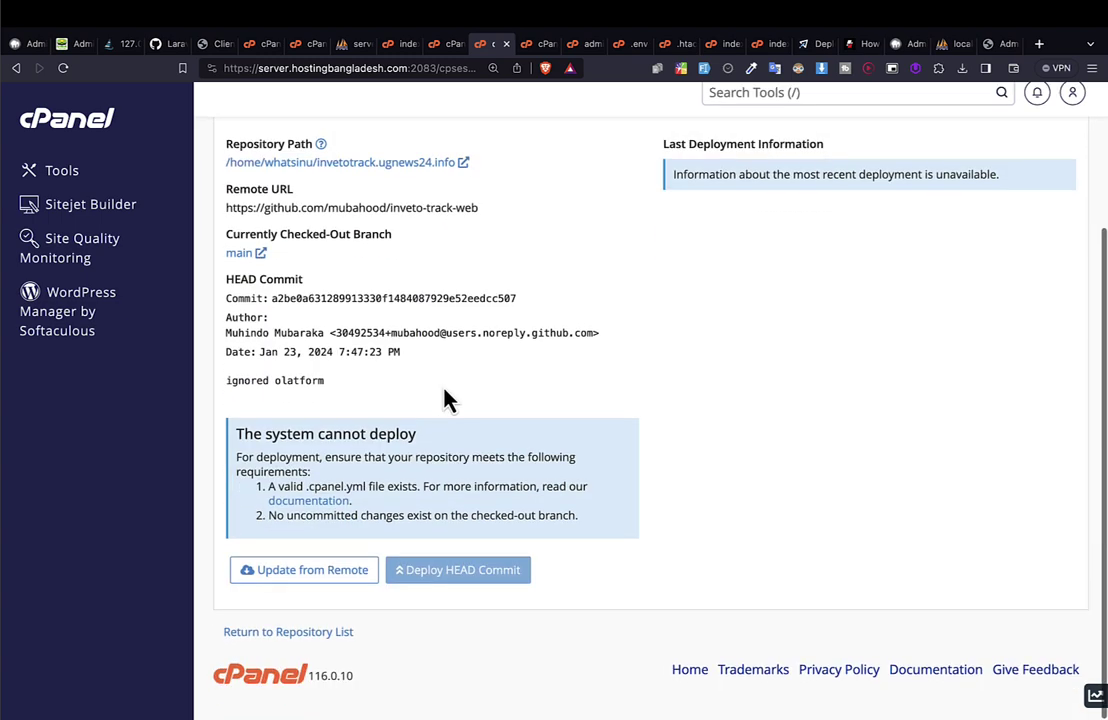
{"action": "left_click", "coordinate": [300, 590]}
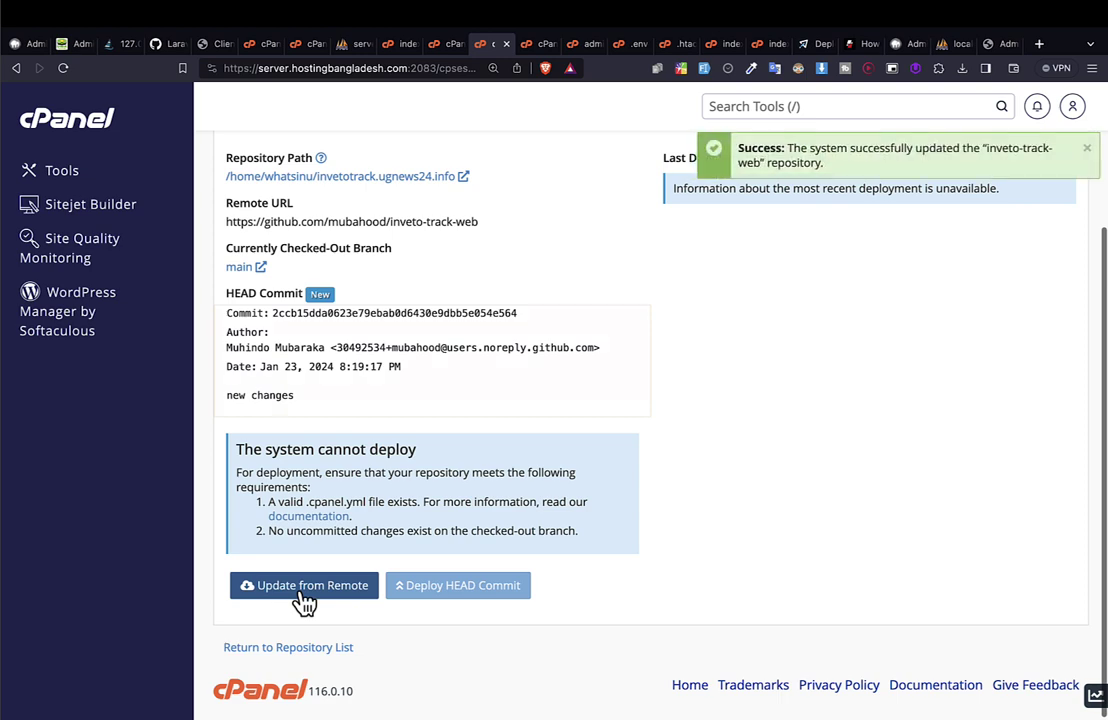
{"action": "left_click_drag", "start_coordinate": [733, 147], "coordinate": [815, 190]}
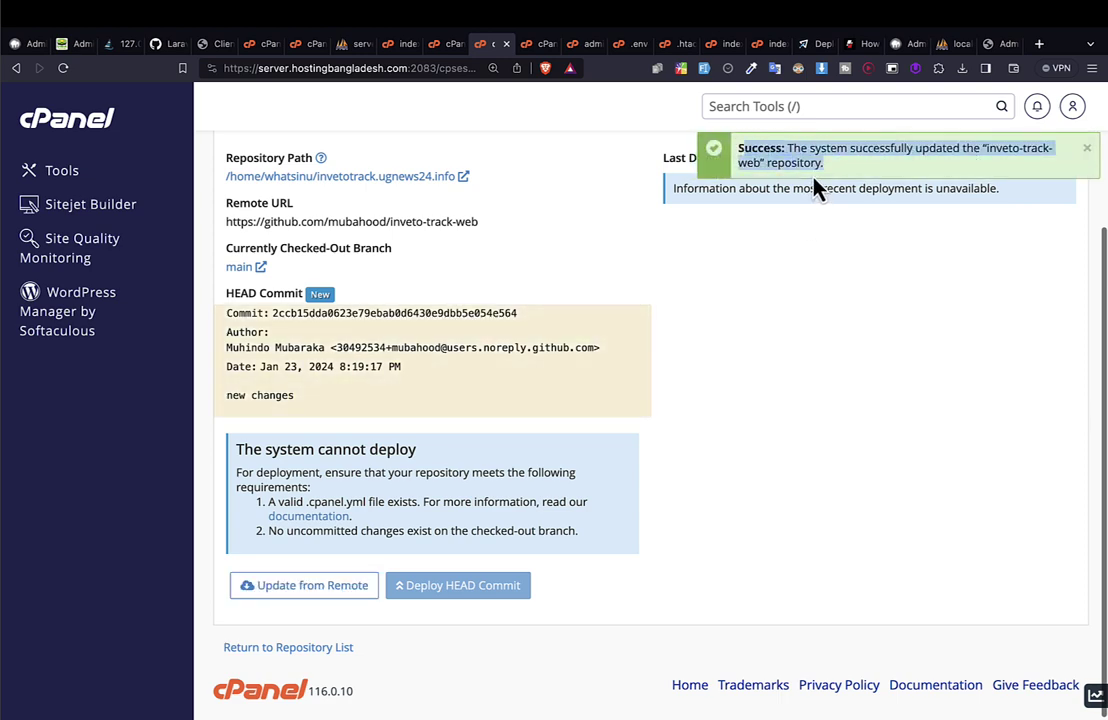
Open the invetotrack.ugnews24.info folder in File Manager and try renaming .htaccess_1, keeping its name.
{"action": "left_click", "coordinate": [539, 50]}
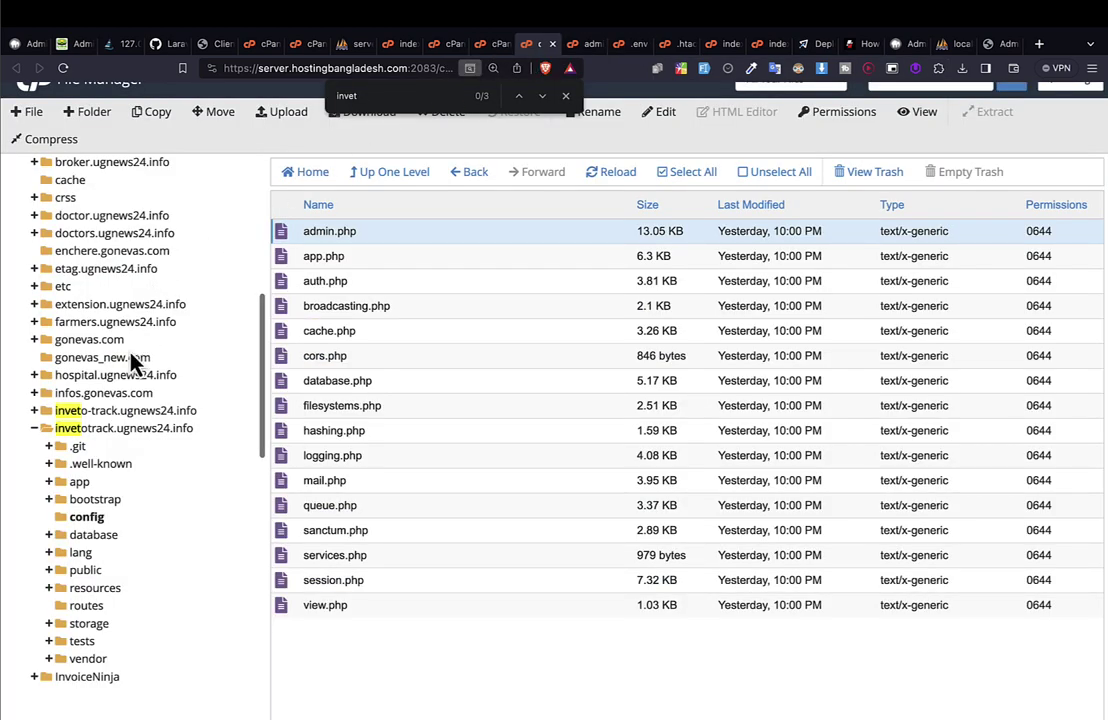
{"action": "left_click", "coordinate": [125, 432]}
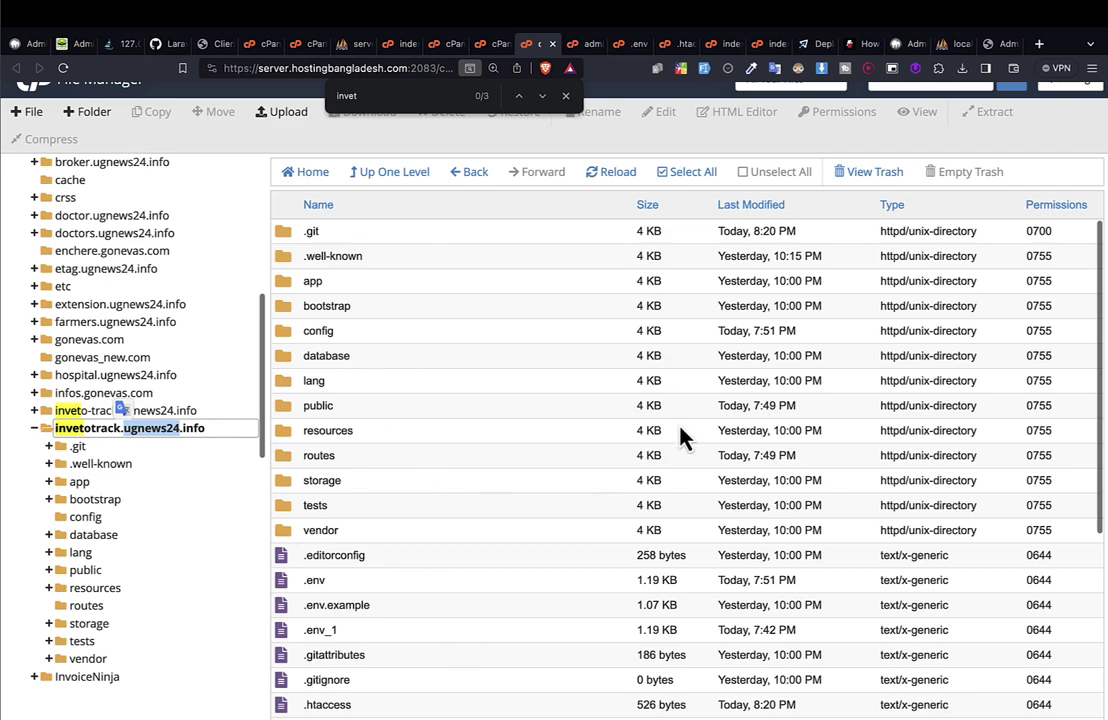
{"action": "scroll", "coordinate": [600, 518], "scroll_direction": "down", "scroll_amount": 5}
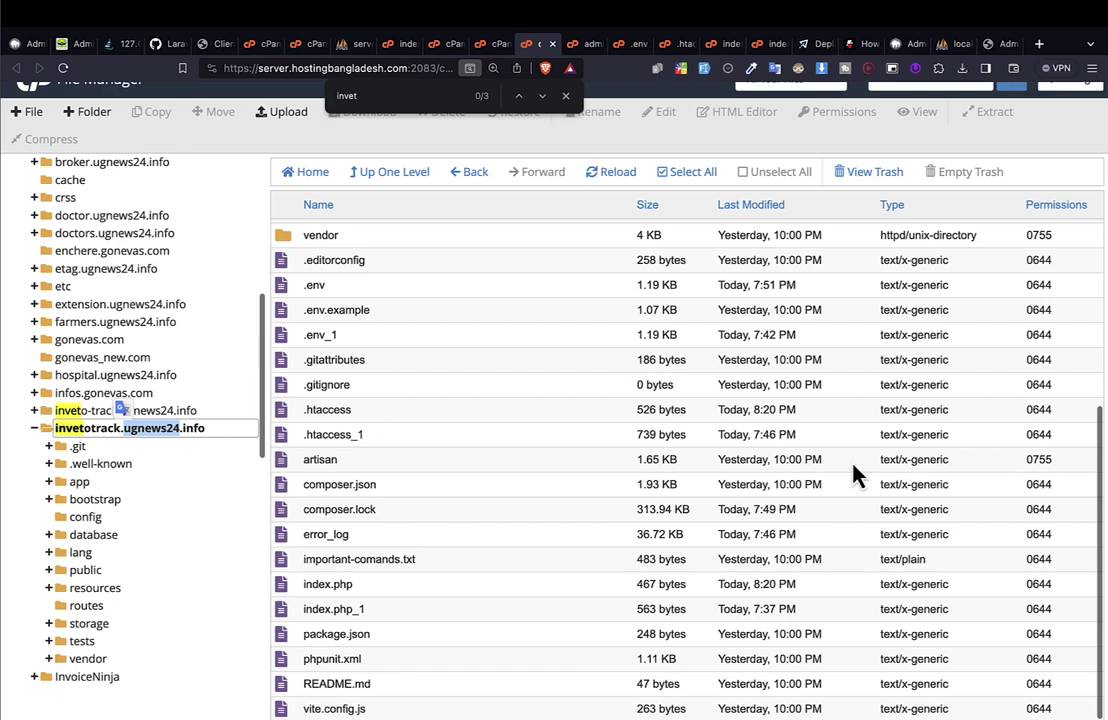
{"action": "left_click", "coordinate": [326, 434]}
{"action": "left_click", "coordinate": [335, 435]}
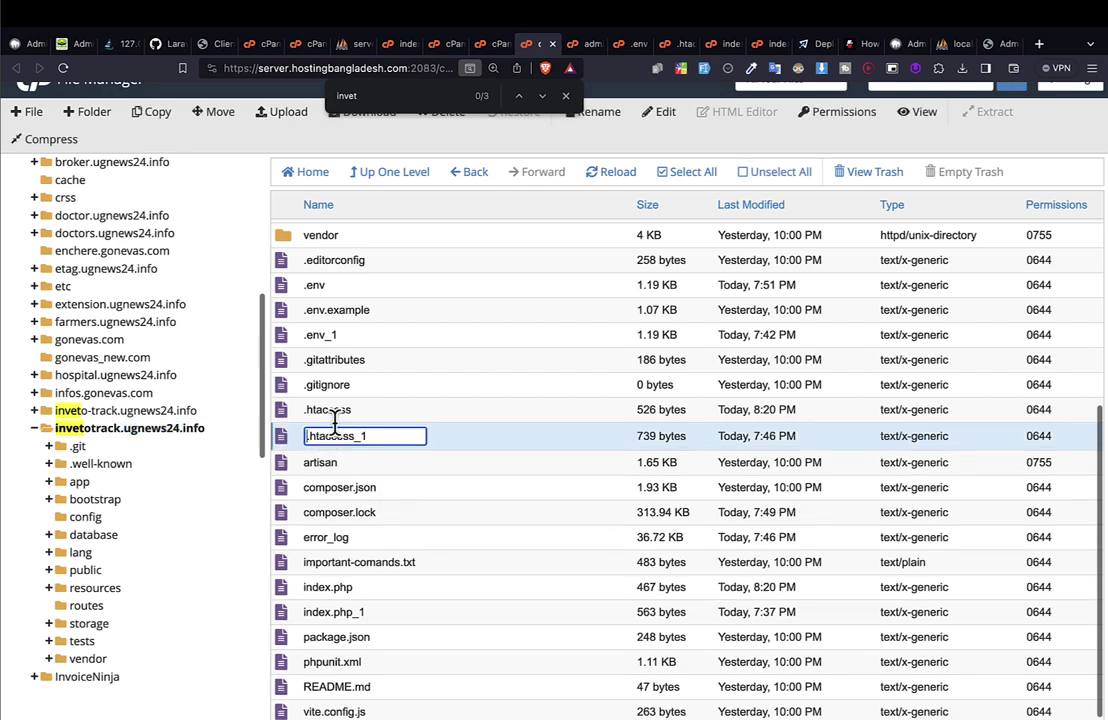
{"action": "key", "text": "BackSpace"}
{"action": "key", "text": "BackSpace"}
{"action": "type", "text": "_1"}
{"action": "key", "text": "Return"}
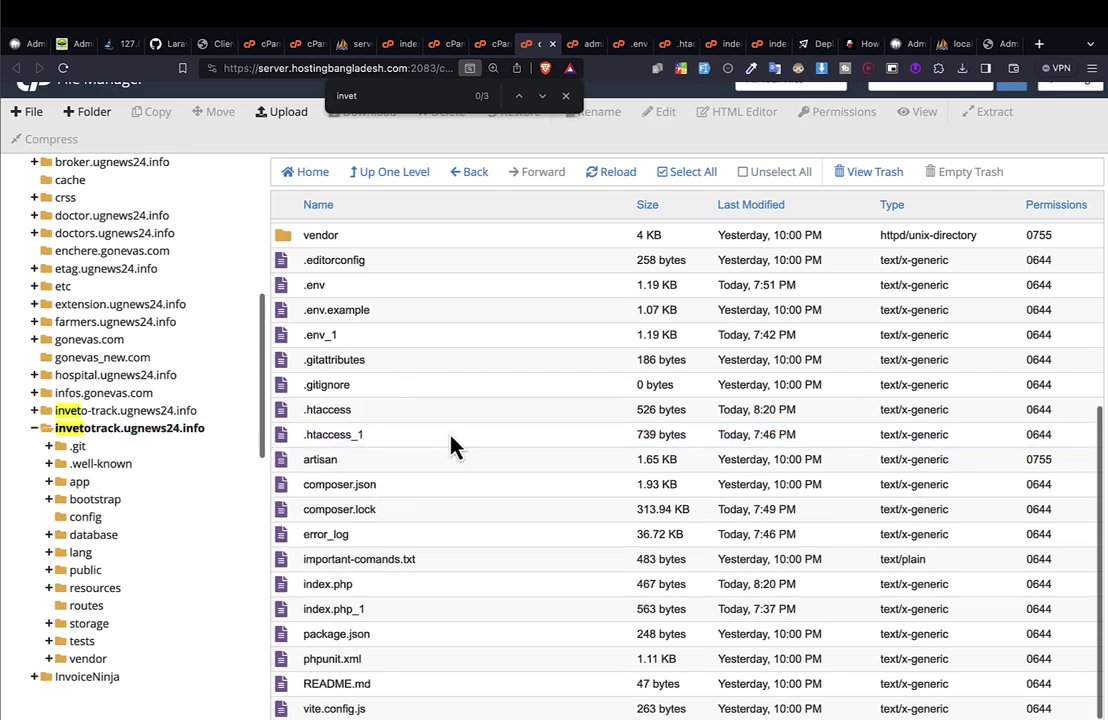
Inspect .env_1 and .htaccess_1, then return to the Git repository page without renaming.
{"action": "left_click", "coordinate": [318, 334]}
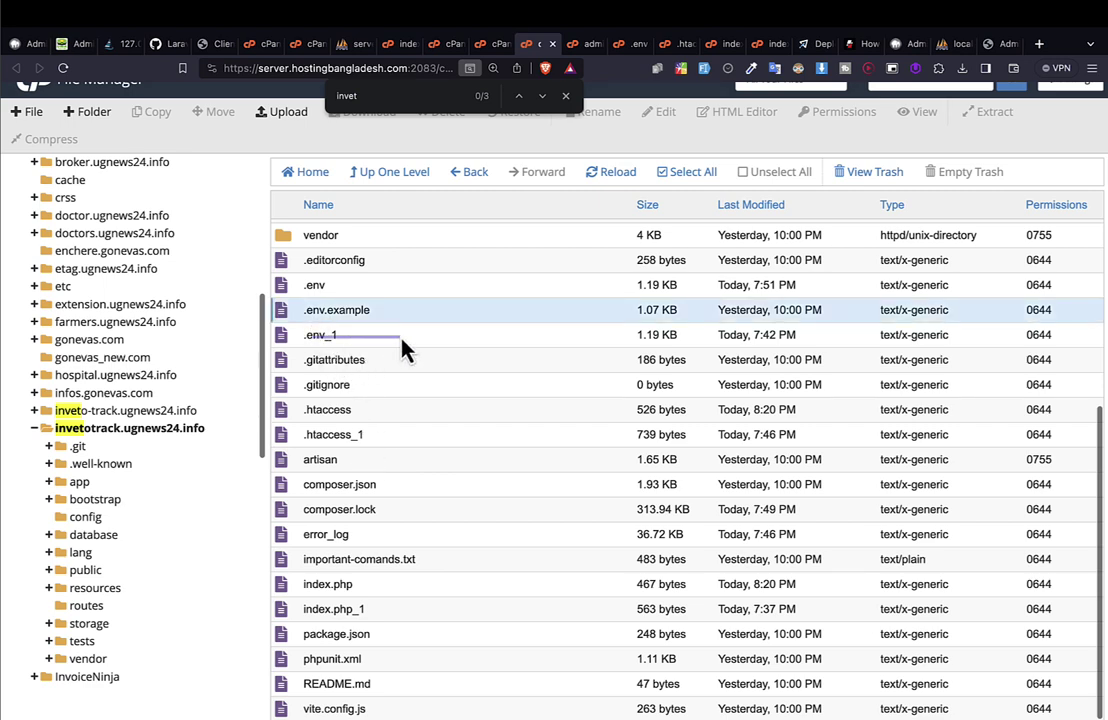
{"action": "left_click", "coordinate": [420, 443]}
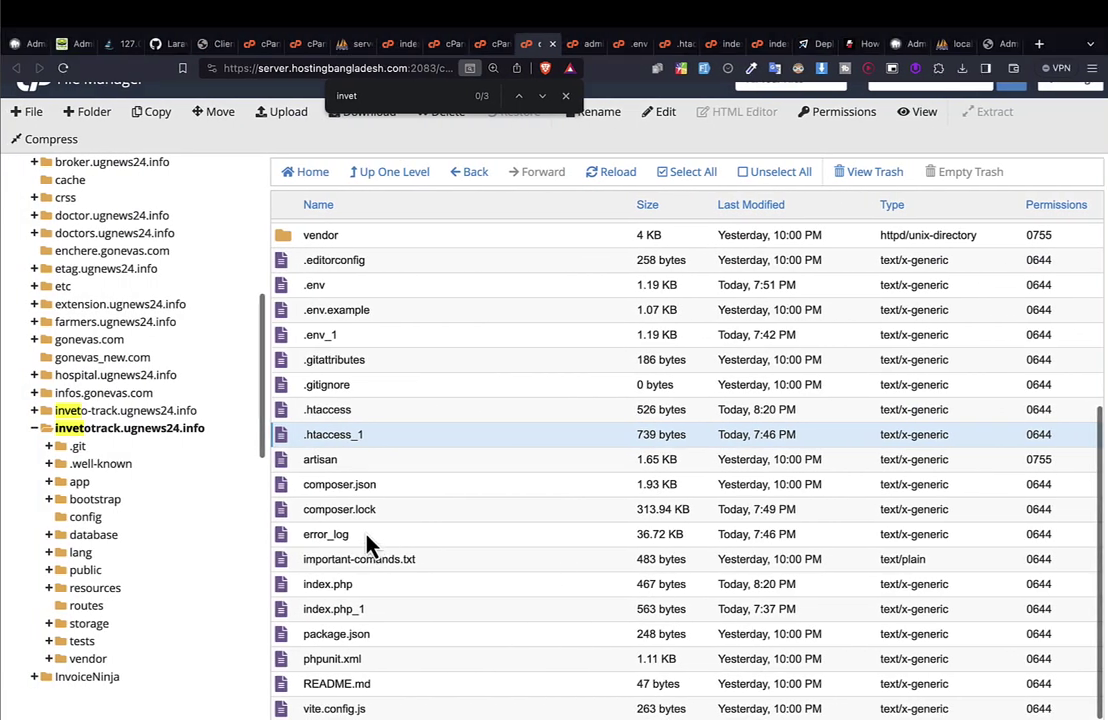
{"action": "double_click", "coordinate": [339, 436]}
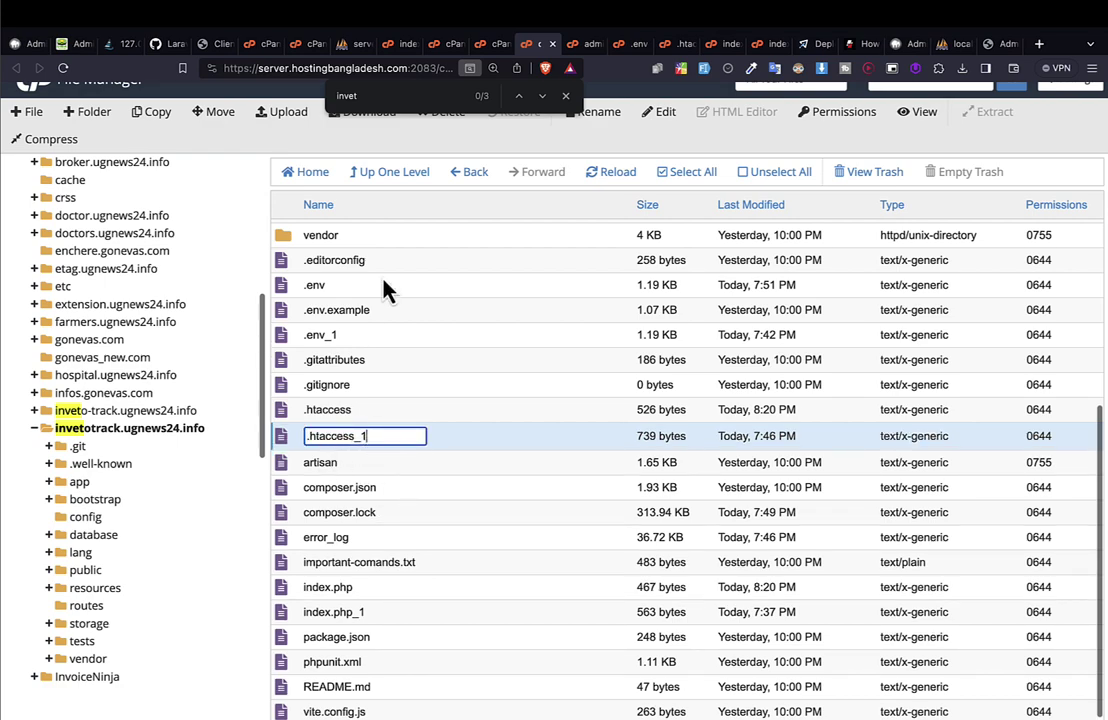
{"action": "key", "text": "ctrl+shift+Tab"}
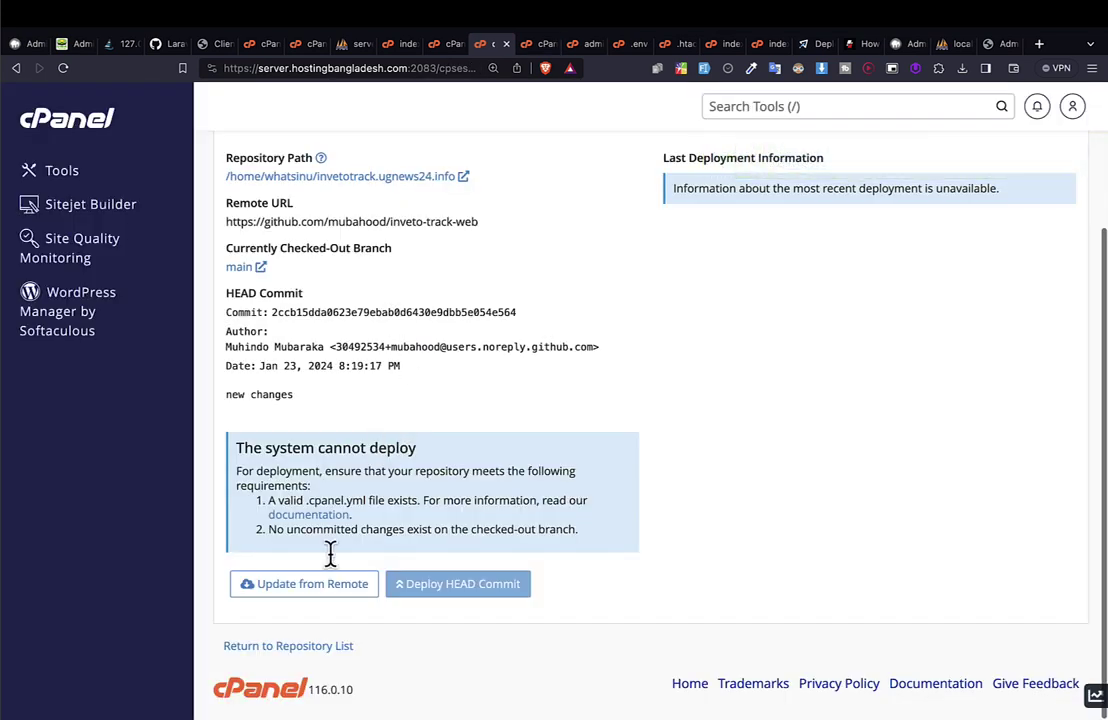
Run Update from Remote again; inveto-track-web is already up to date at 'new changes'.
{"action": "left_click", "coordinate": [309, 588]}
{"action": "mouse_move", "coordinate": [532, 48]}
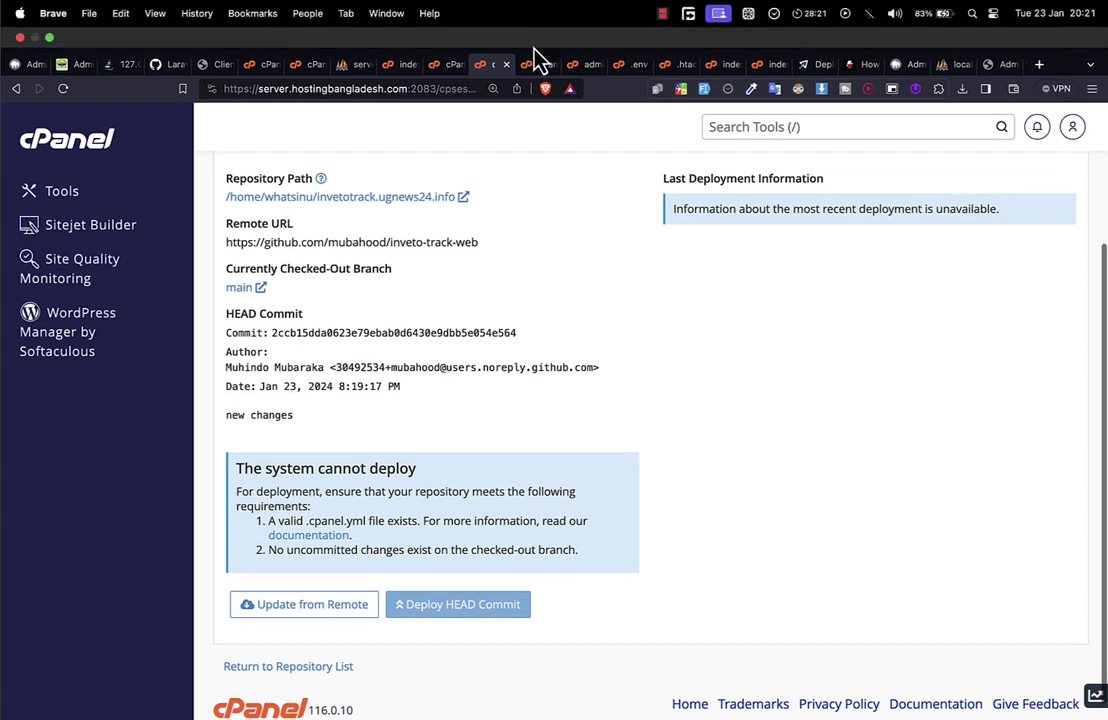
Tick invetotrack.ugnews24.info in MultiPHP Manager and apply PHP 8.1 (ea-php81) to it.
{"action": "left_click", "coordinate": [442, 66]}
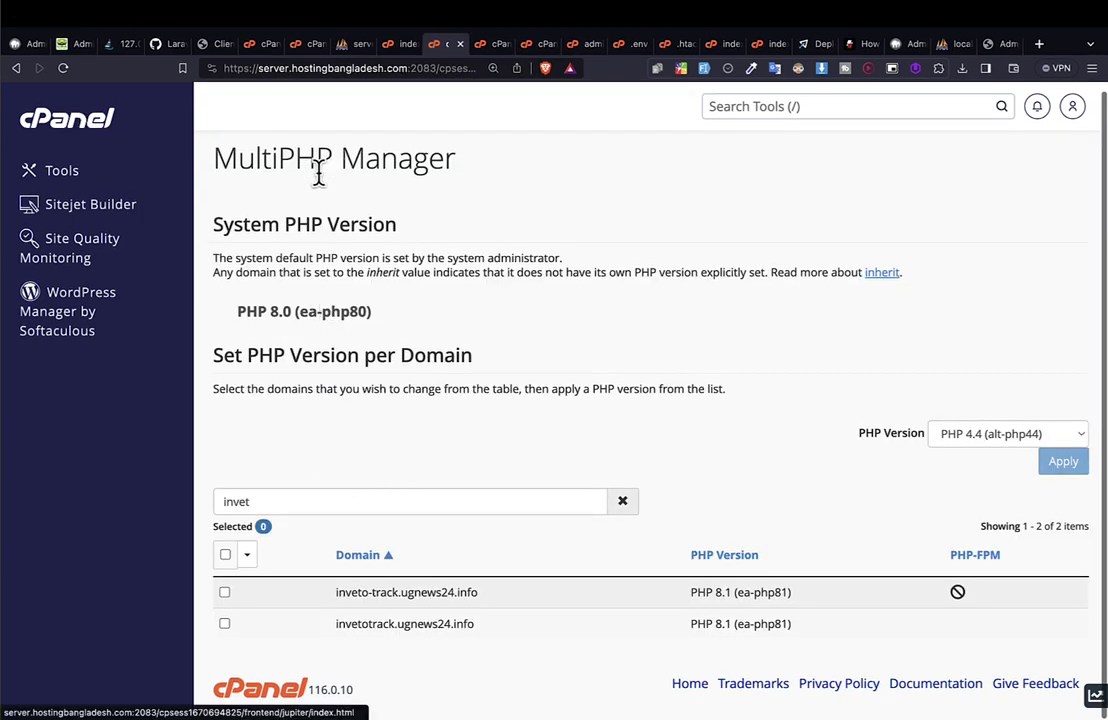
{"action": "left_click_drag", "start_coordinate": [255, 220], "coordinate": [359, 359]}
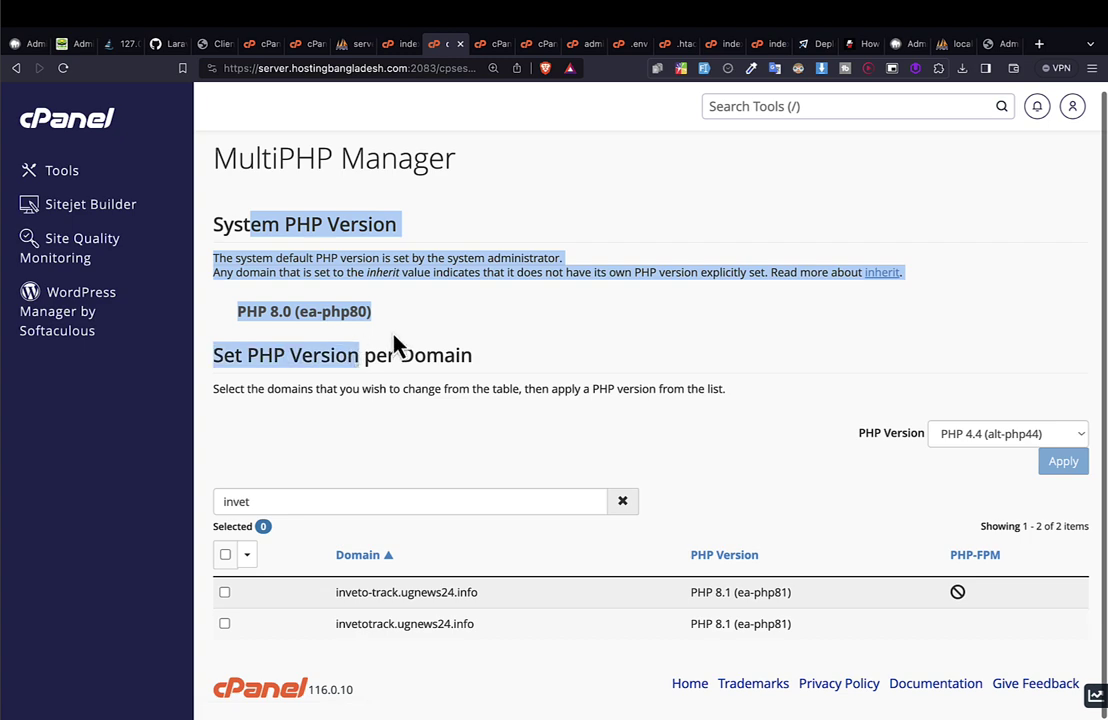
{"action": "double_click", "coordinate": [247, 503]}
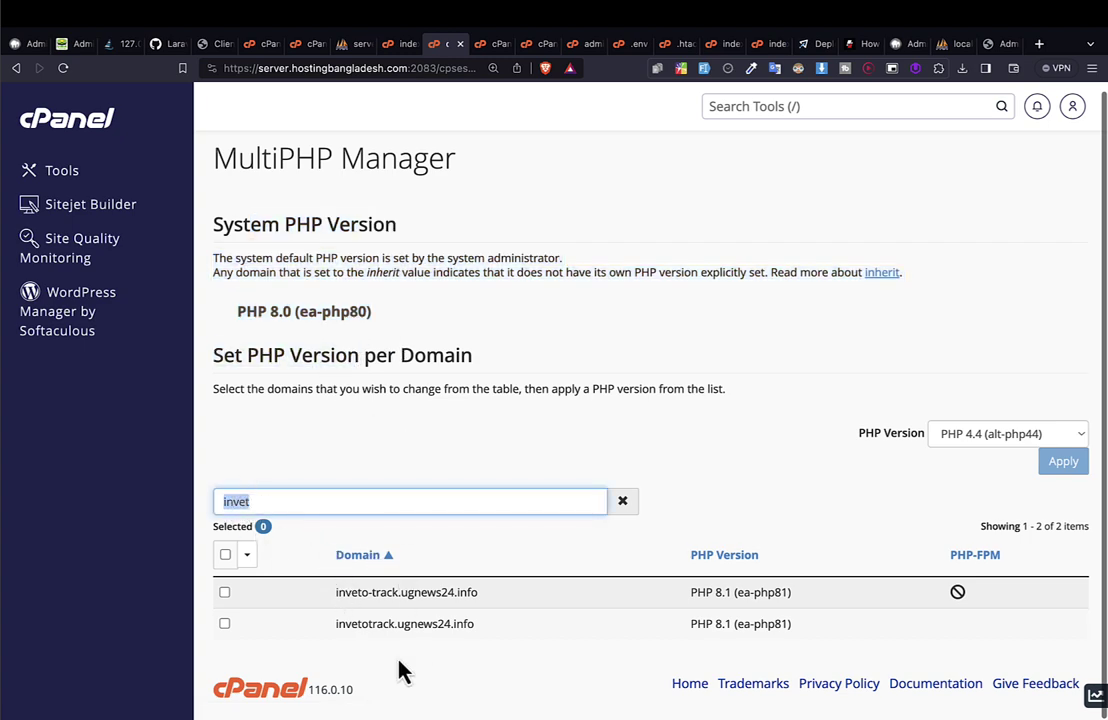
{"action": "left_click_drag", "start_coordinate": [337, 623], "coordinate": [472, 623]}
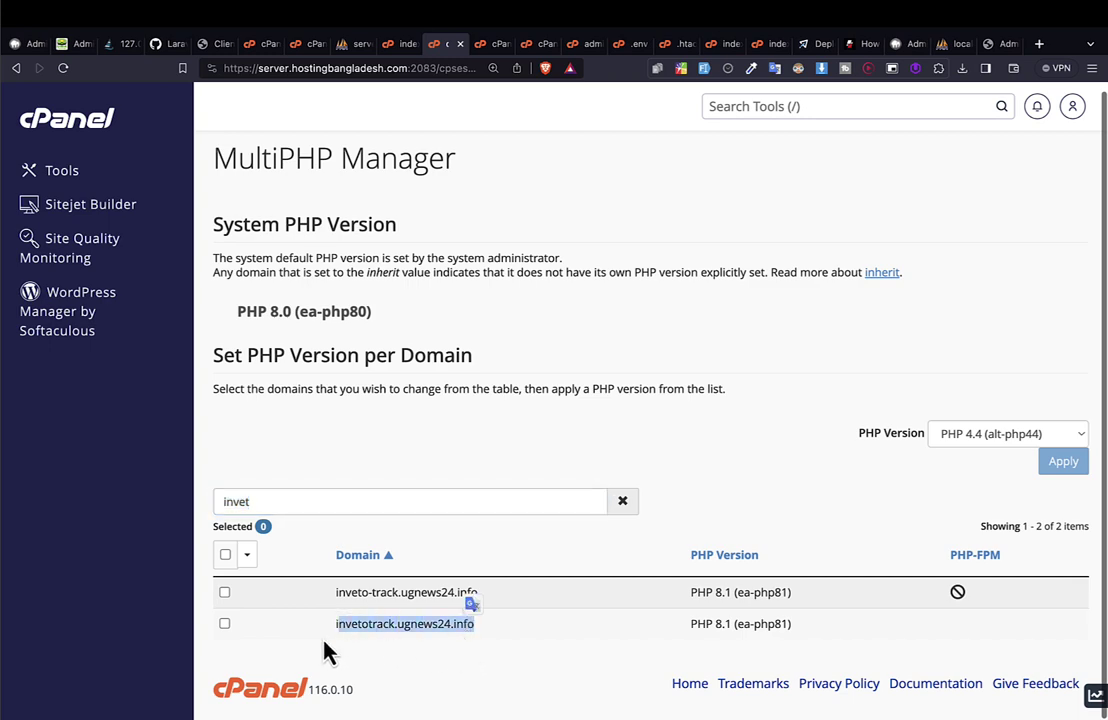
{"action": "left_click", "coordinate": [224, 624]}
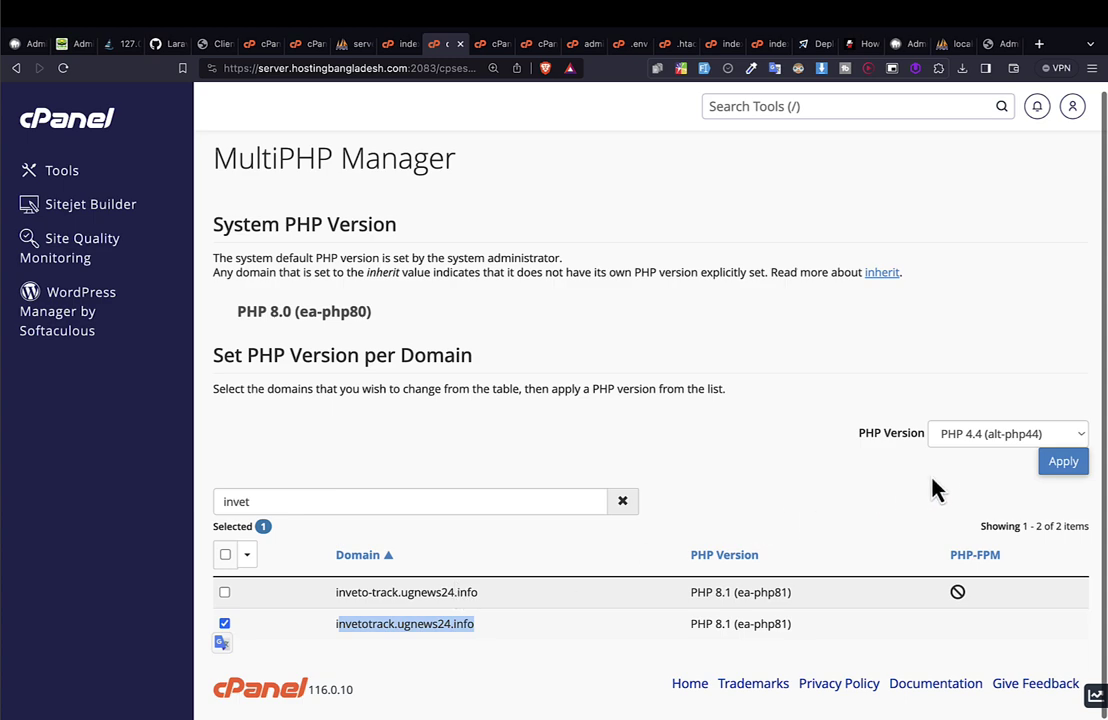
{"action": "left_click", "coordinate": [960, 440]}
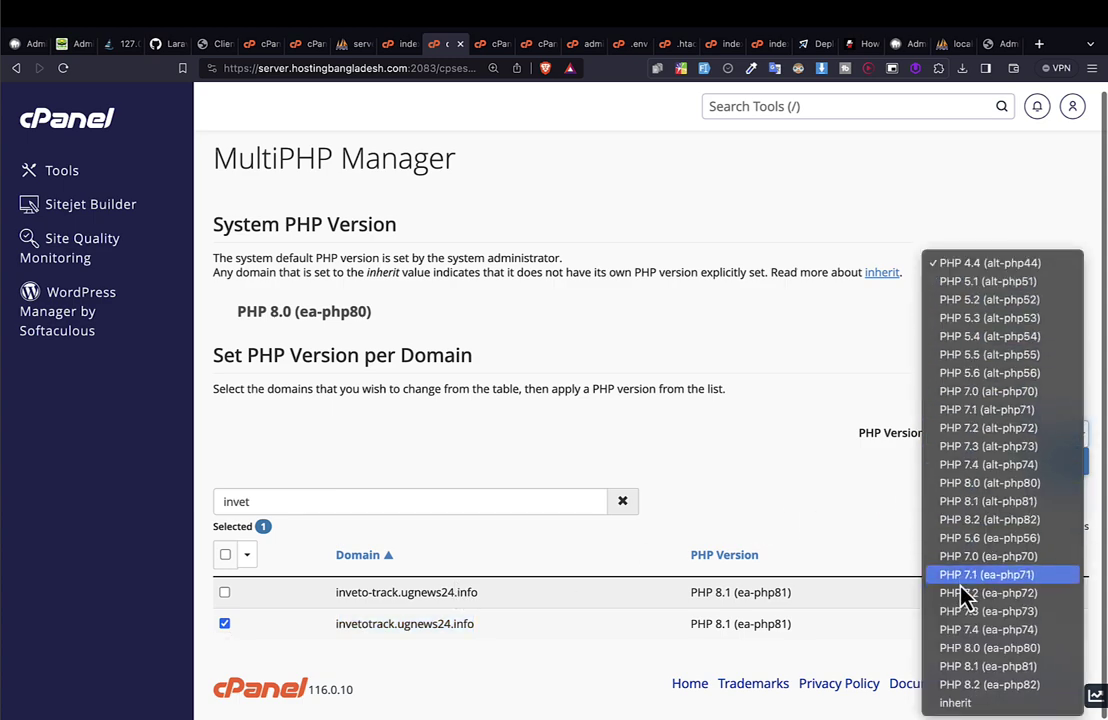
{"action": "left_click", "coordinate": [982, 667]}
{"action": "left_click", "coordinate": [1068, 465]}
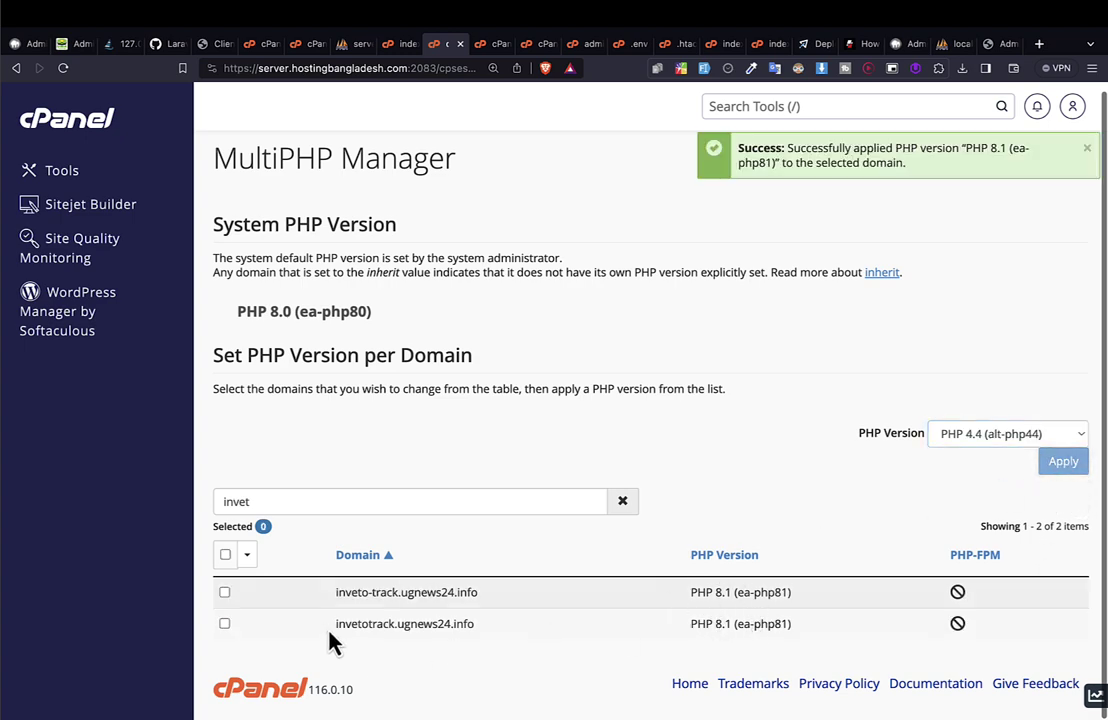
{"action": "left_click_drag", "start_coordinate": [335, 624], "coordinate": [799, 643]}
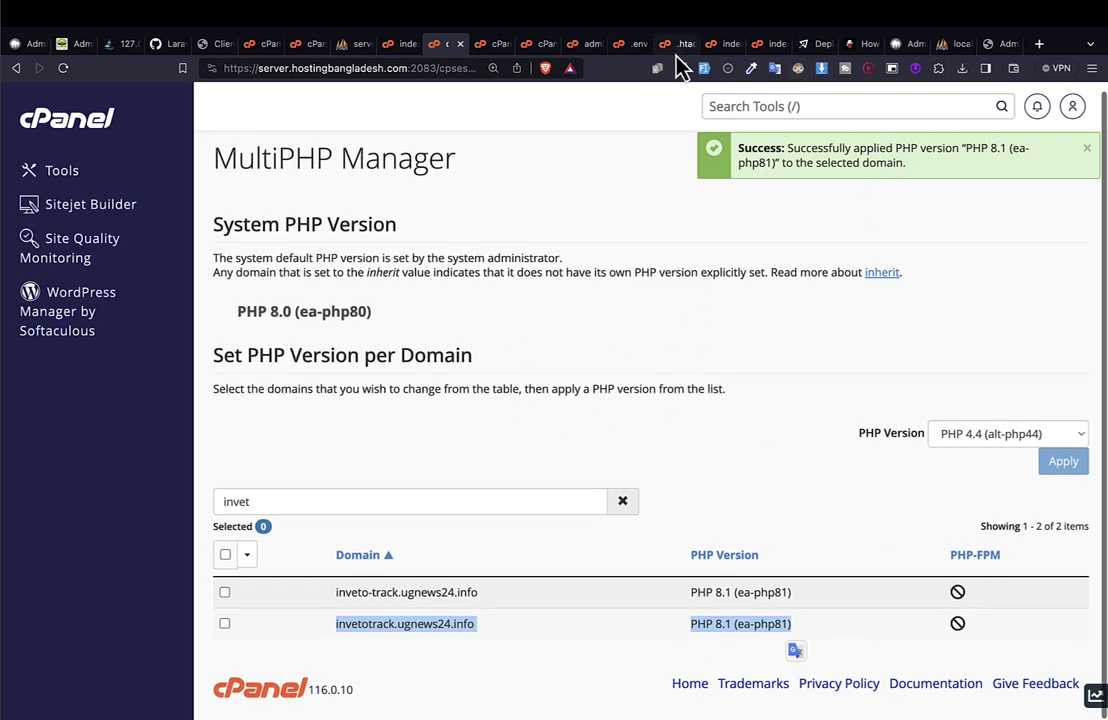
Log out of the local Inveto admin dashboard on the localhost tab.
{"action": "left_click", "coordinate": [774, 50]}
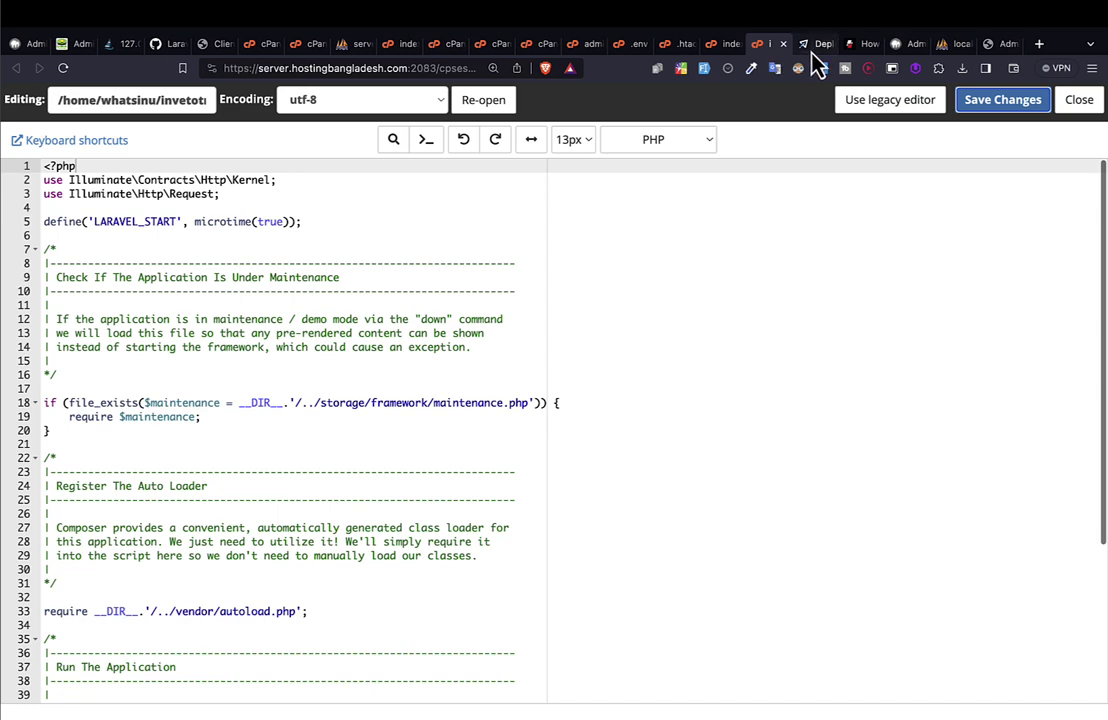
{"action": "left_click", "coordinate": [812, 48]}
{"action": "left_click", "coordinate": [908, 45]}
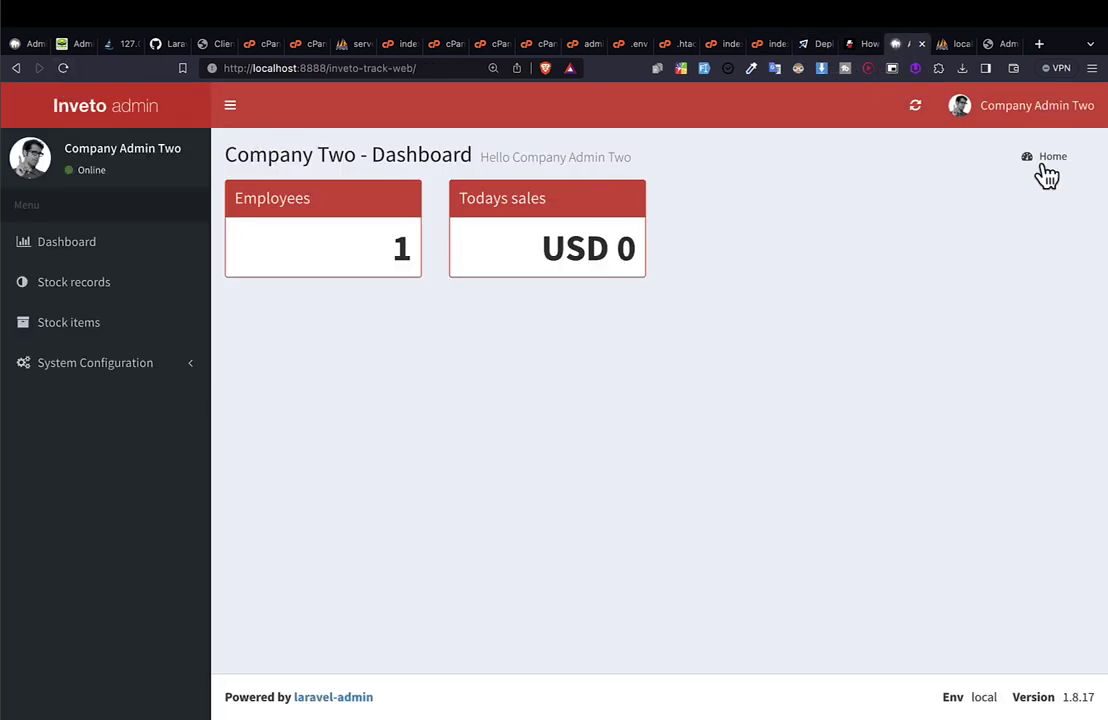
{"action": "left_click", "coordinate": [1068, 108]}
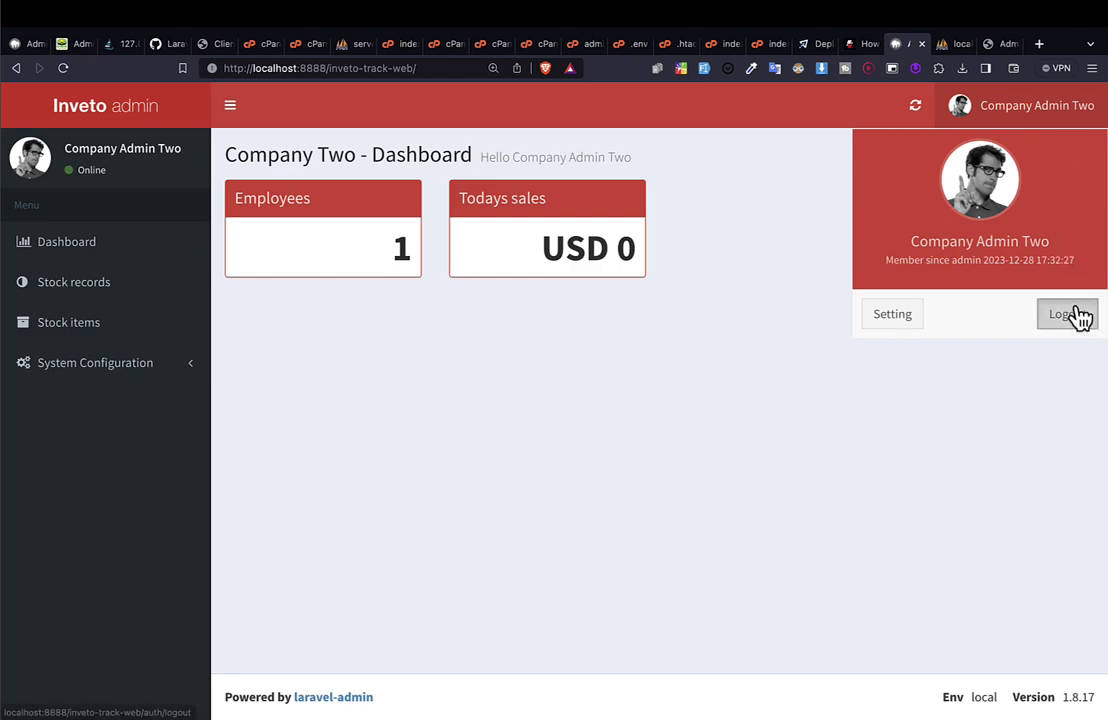
{"action": "left_click", "coordinate": [1079, 316]}
Load invetotrack.ugnews24.info and log out of the live admin dashboard.
{"action": "left_click", "coordinate": [345, 68]}
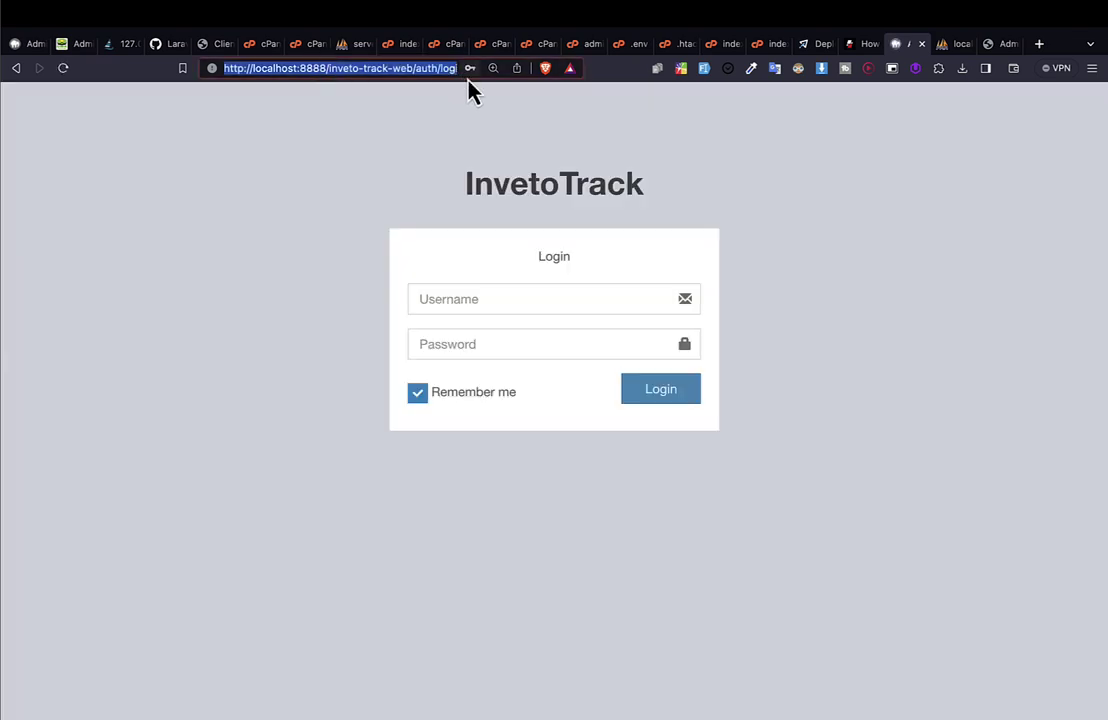
{"action": "type", "text": "invetotrack.ugnews24.info"}
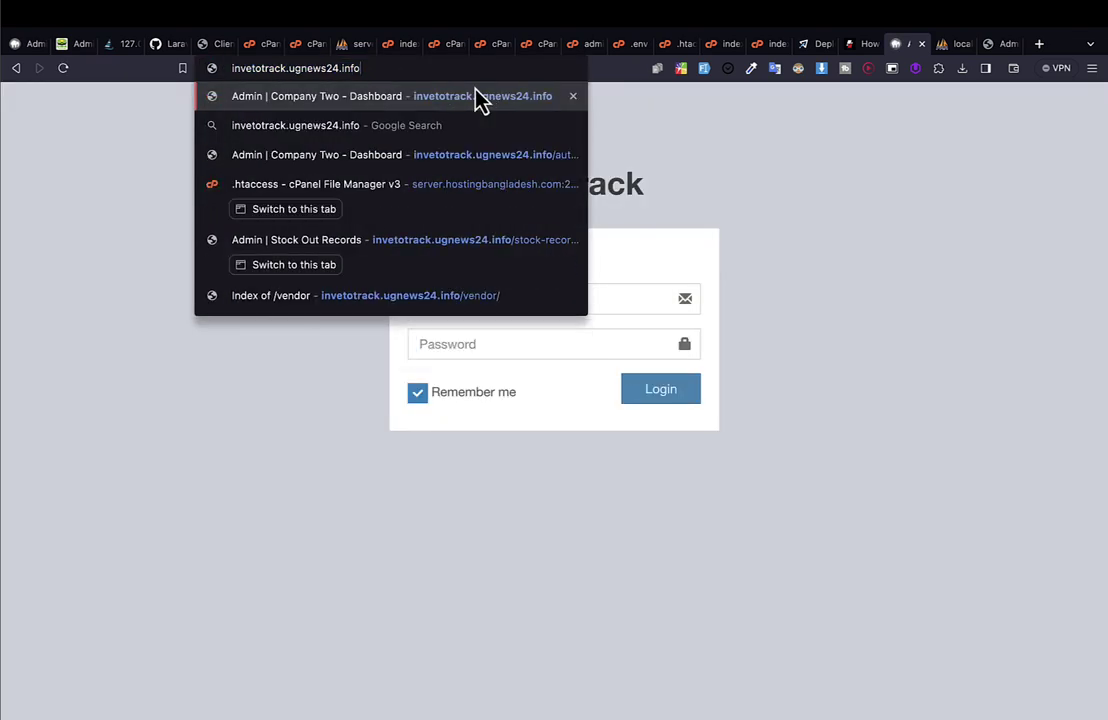
{"action": "key", "text": "Return"}
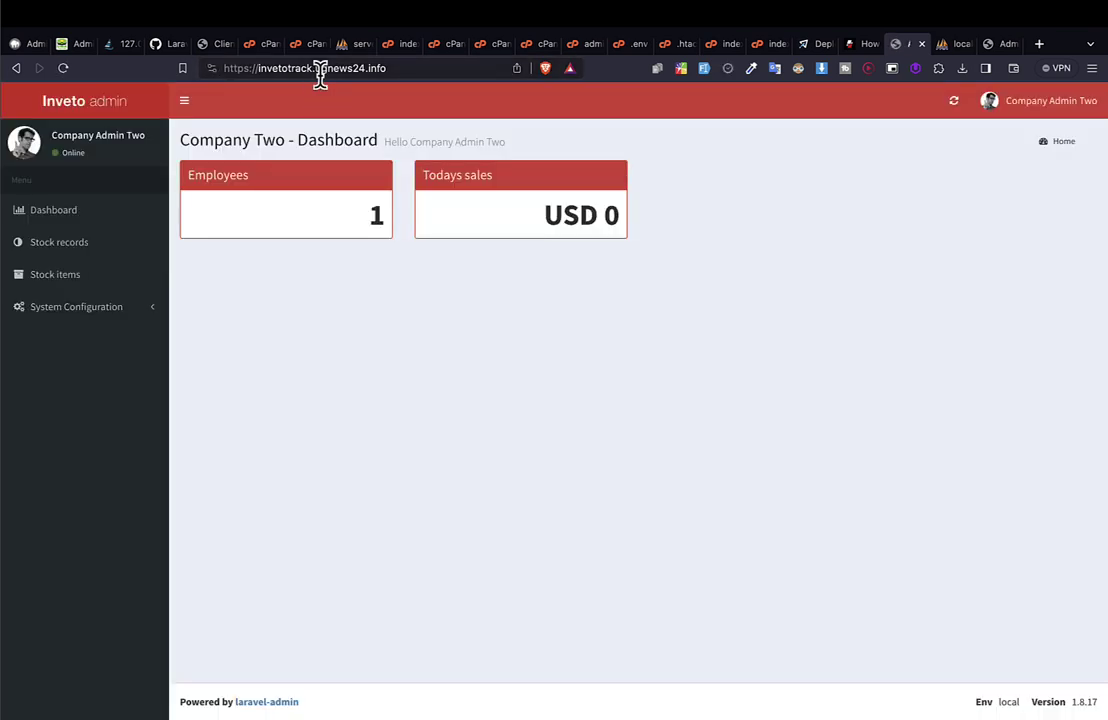
{"action": "left_click", "coordinate": [319, 68]}
{"action": "left_click", "coordinate": [1083, 102]}
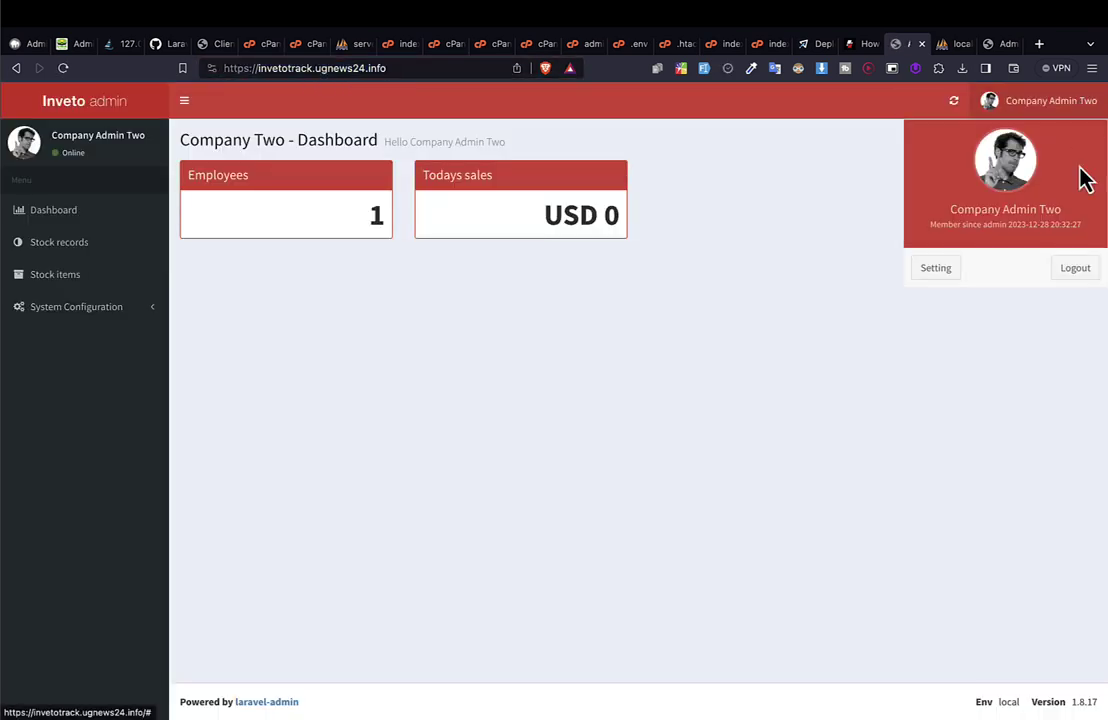
{"action": "left_click", "coordinate": [1070, 270]}
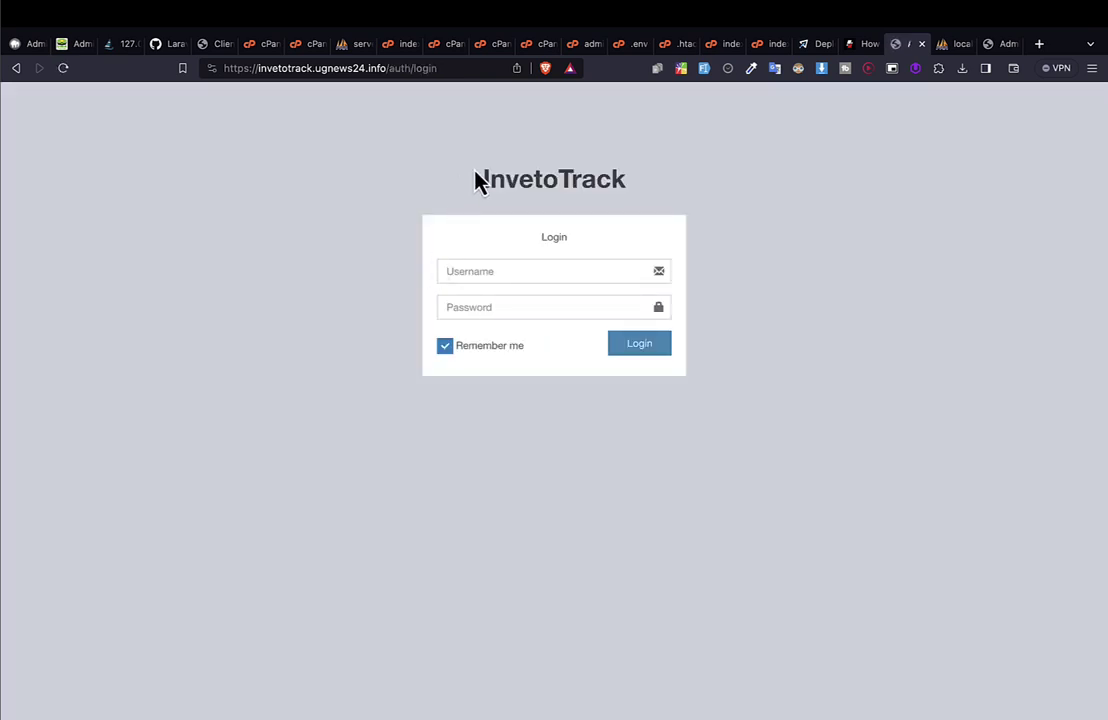
Check the live login page at /auth/login, then open a blank tab.
{"action": "left_click_drag", "start_coordinate": [476, 172], "coordinate": [510, 356]}
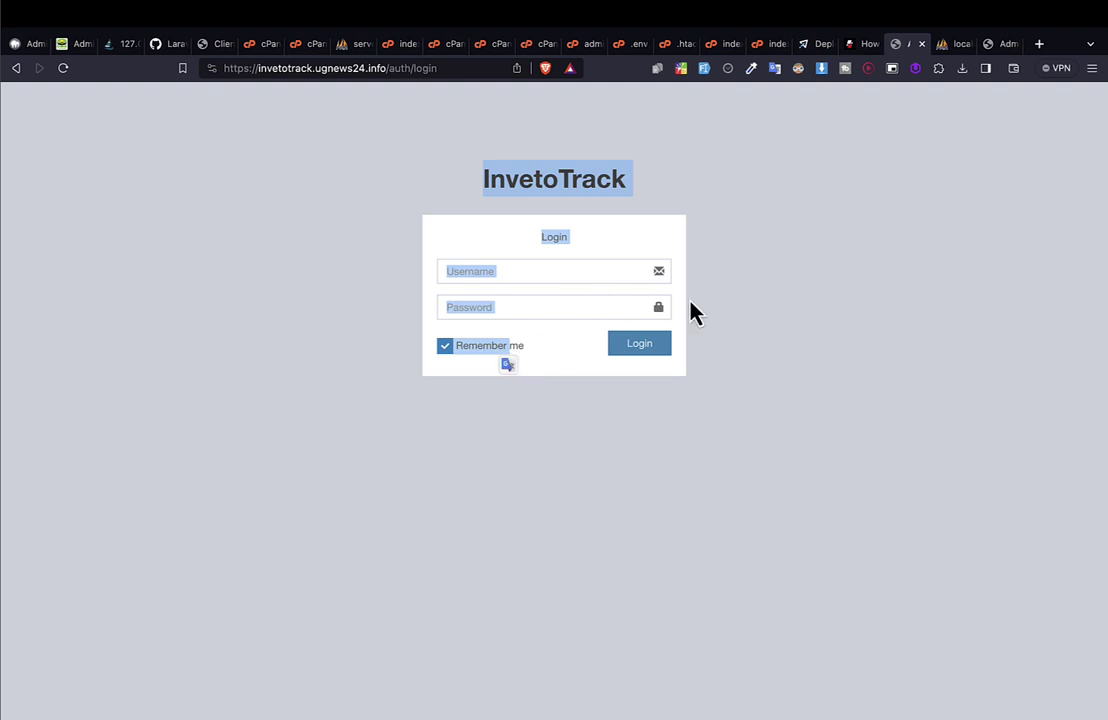
{"action": "left_click", "coordinate": [360, 130]}
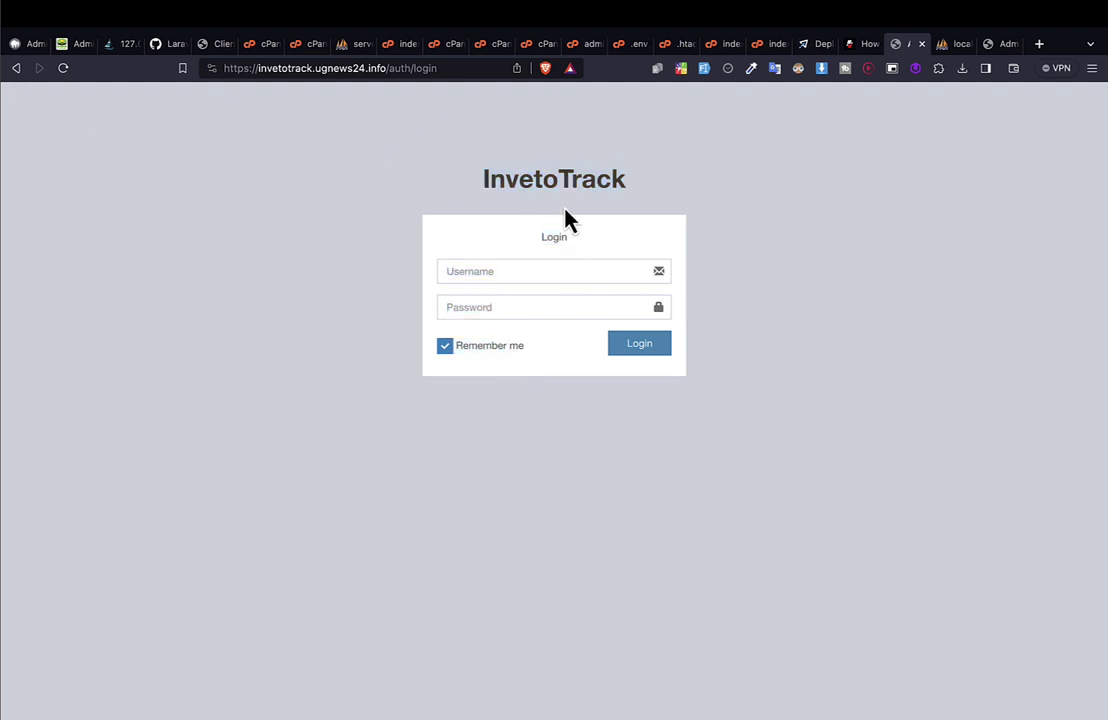
{"action": "left_click", "coordinate": [1018, 45]}
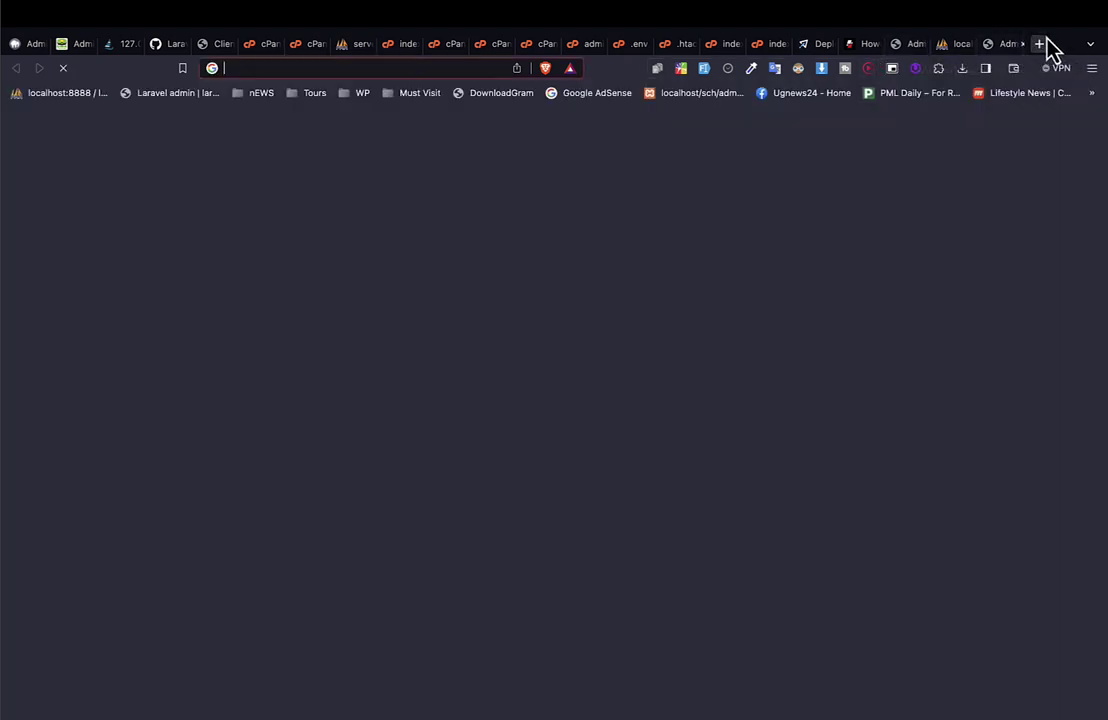
Search Google for 'ignore dependencies composer laravel' and open the Stack Overflow result.
{"action": "type", "text": "php "}
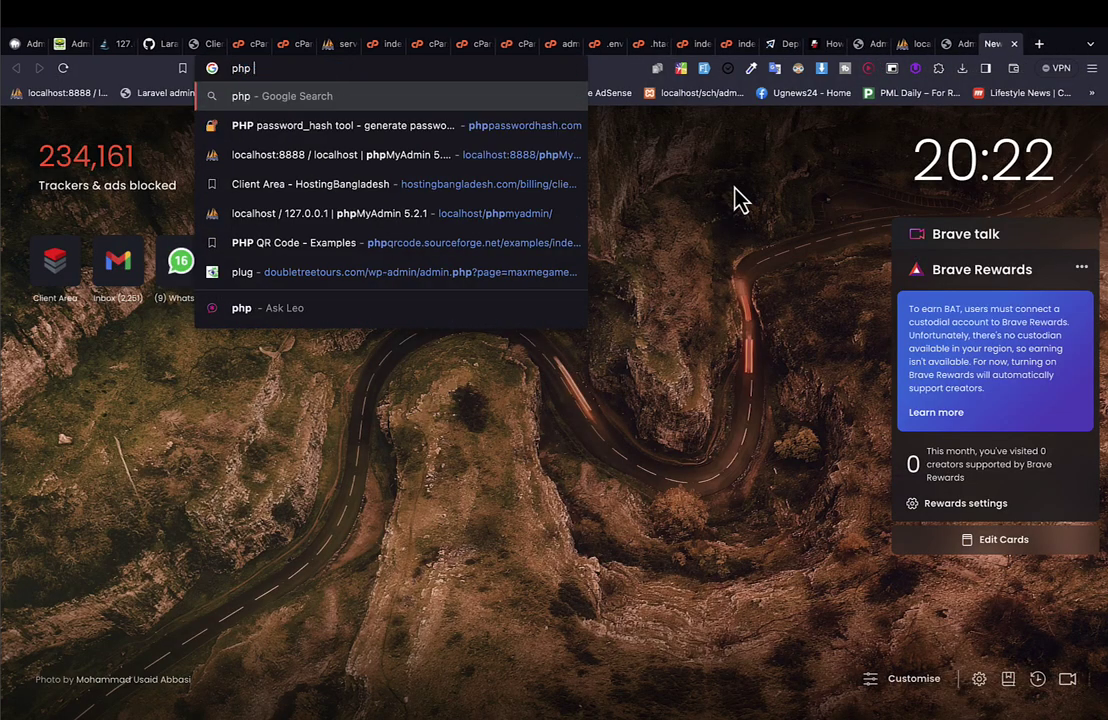
{"action": "type", "text": "compos"}
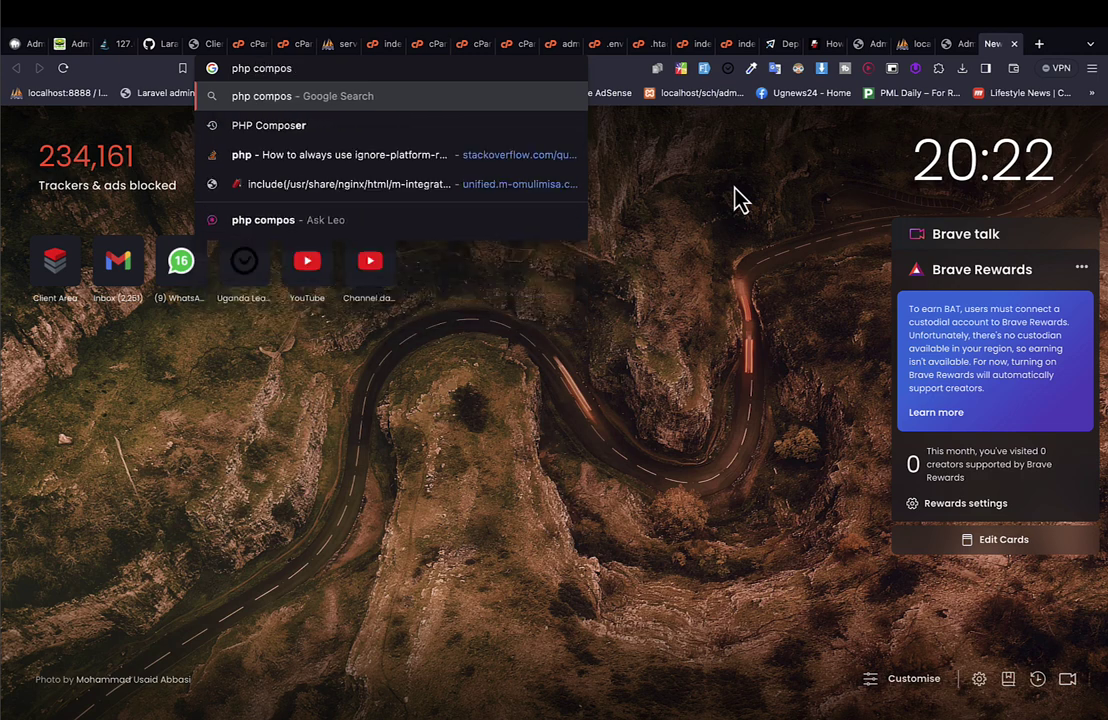
{"action": "key", "text": "super+a"}
{"action": "type", "text": "ignore"}
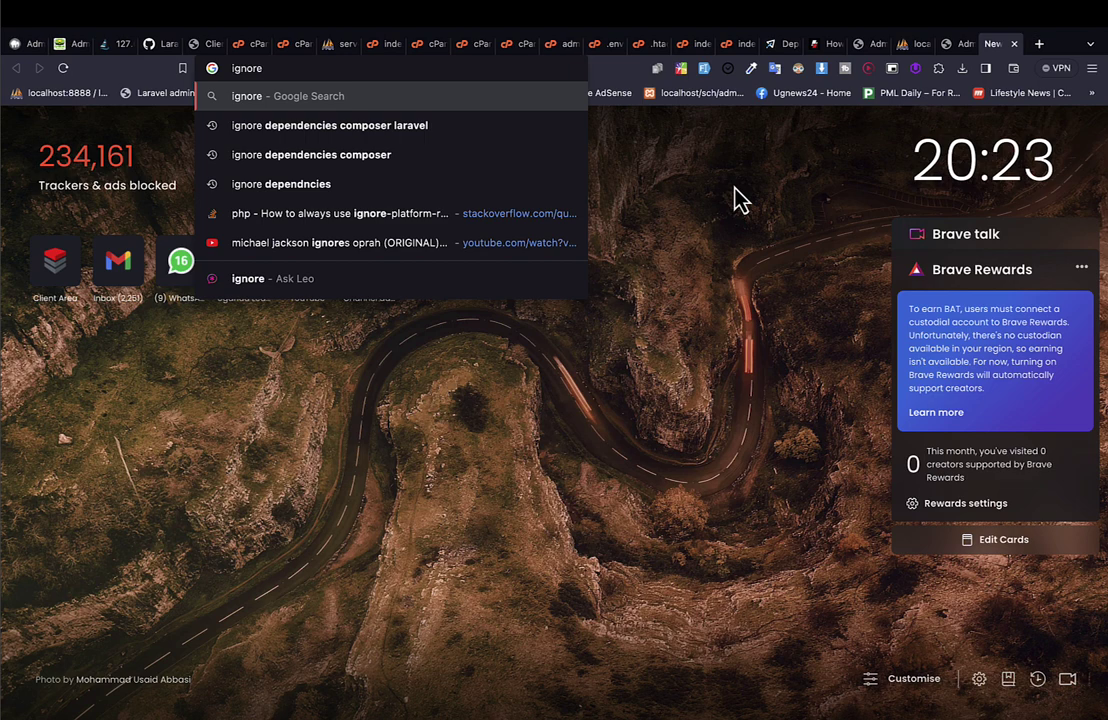
{"action": "key", "text": "Down"}
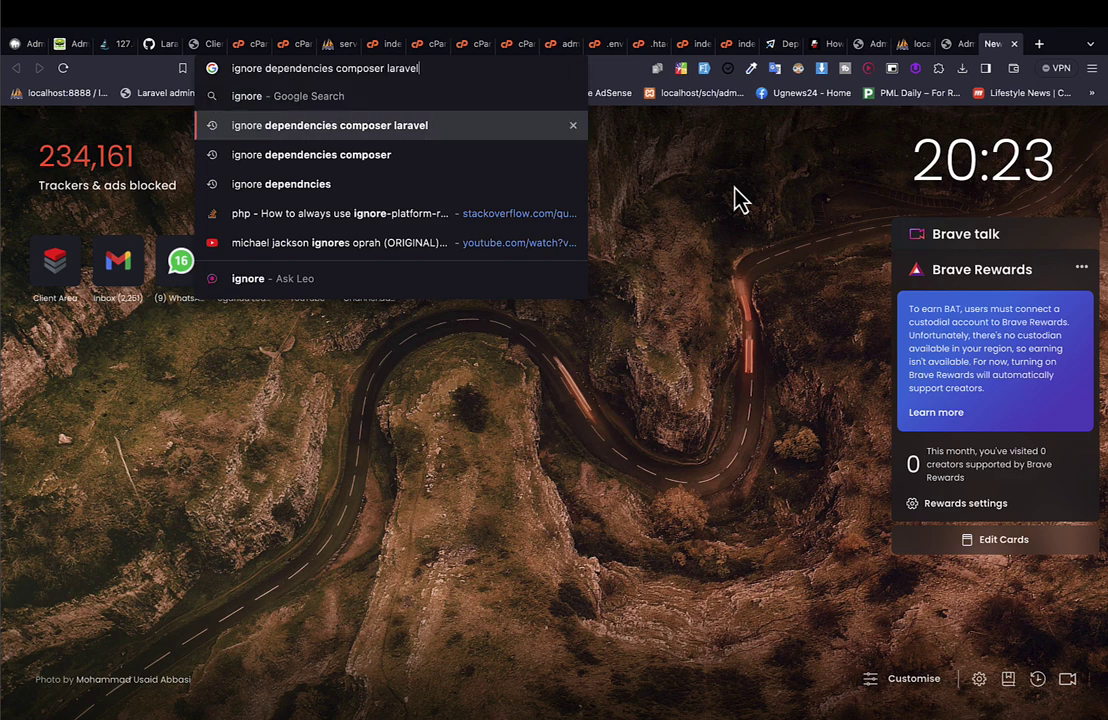
{"action": "key", "text": "Return"}
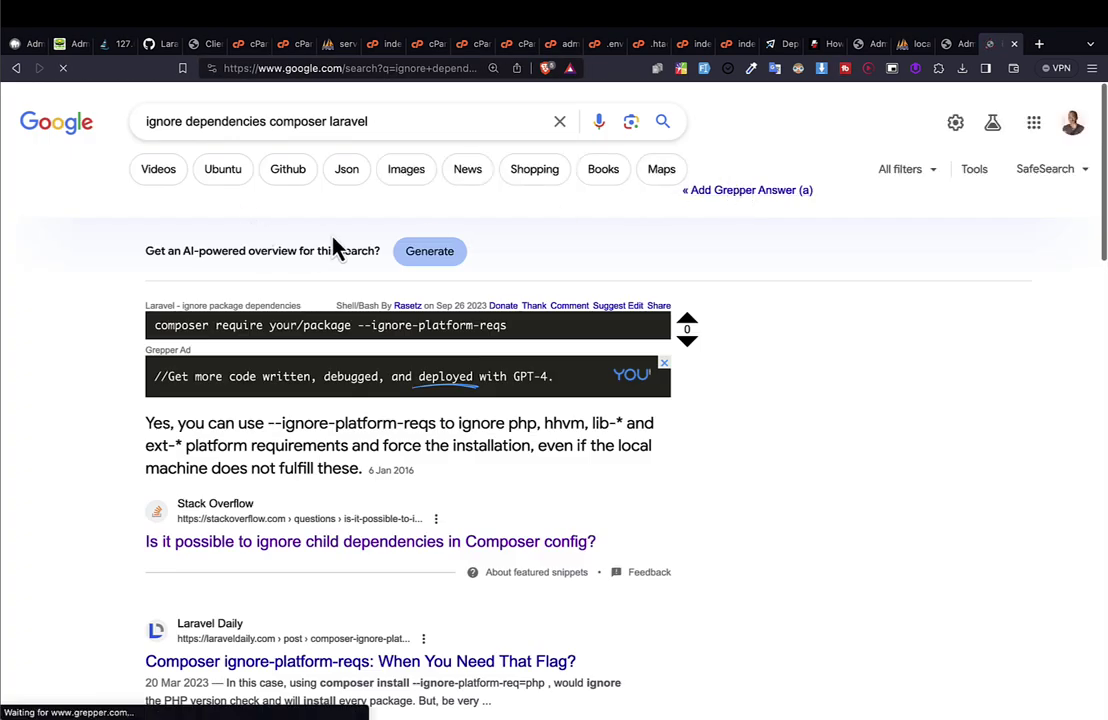
{"action": "scroll", "coordinate": [443, 487], "scroll_direction": "down", "scroll_amount": 3}
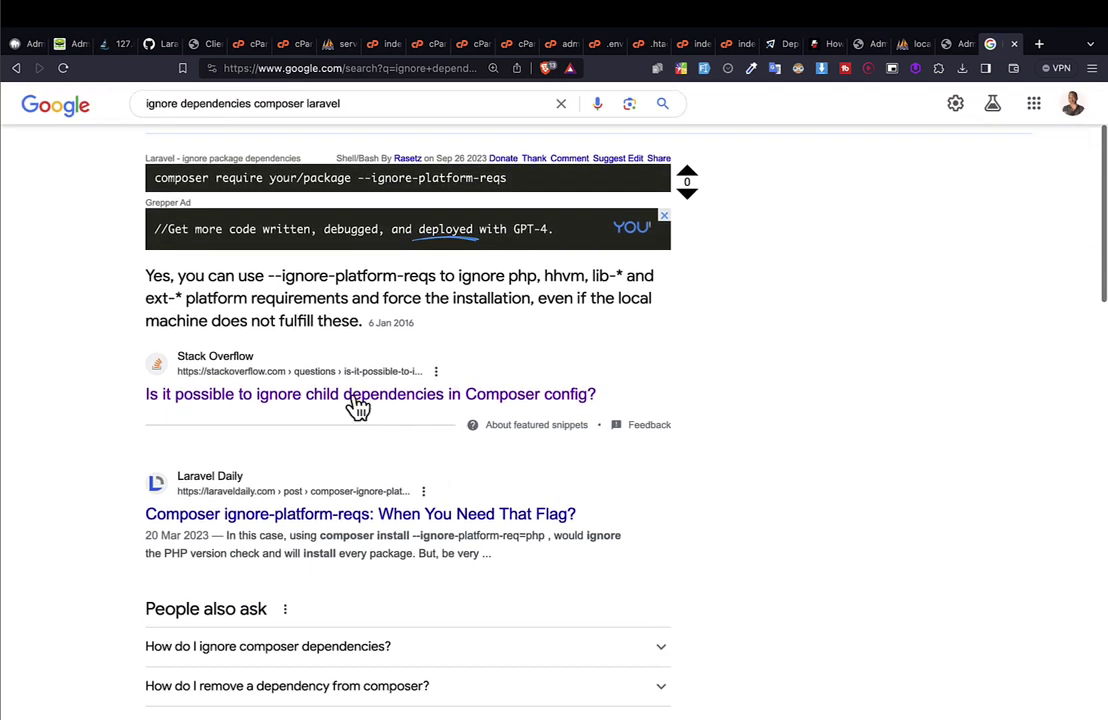
{"action": "left_click", "coordinate": [340, 393]}
Select the 'composer install --ignore-platform-reqs' command line in the Stack Overflow answer.
{"action": "scroll", "coordinate": [361, 425], "scroll_direction": "down", "scroll_amount": 6}
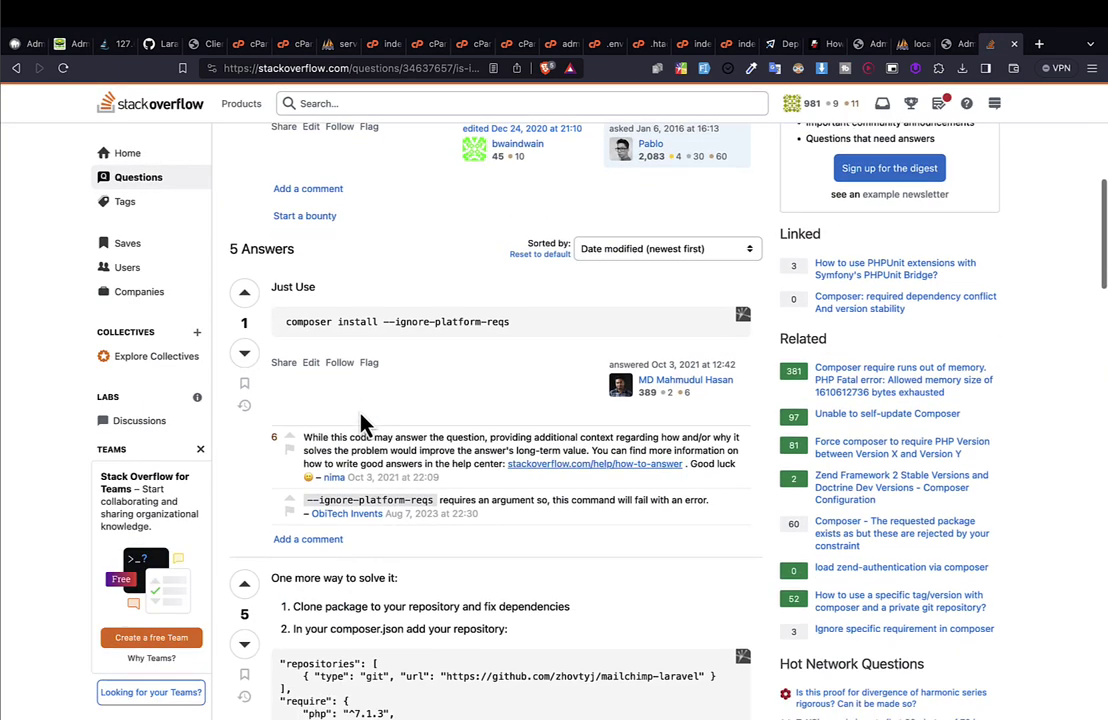
{"action": "triple_click", "coordinate": [289, 280]}
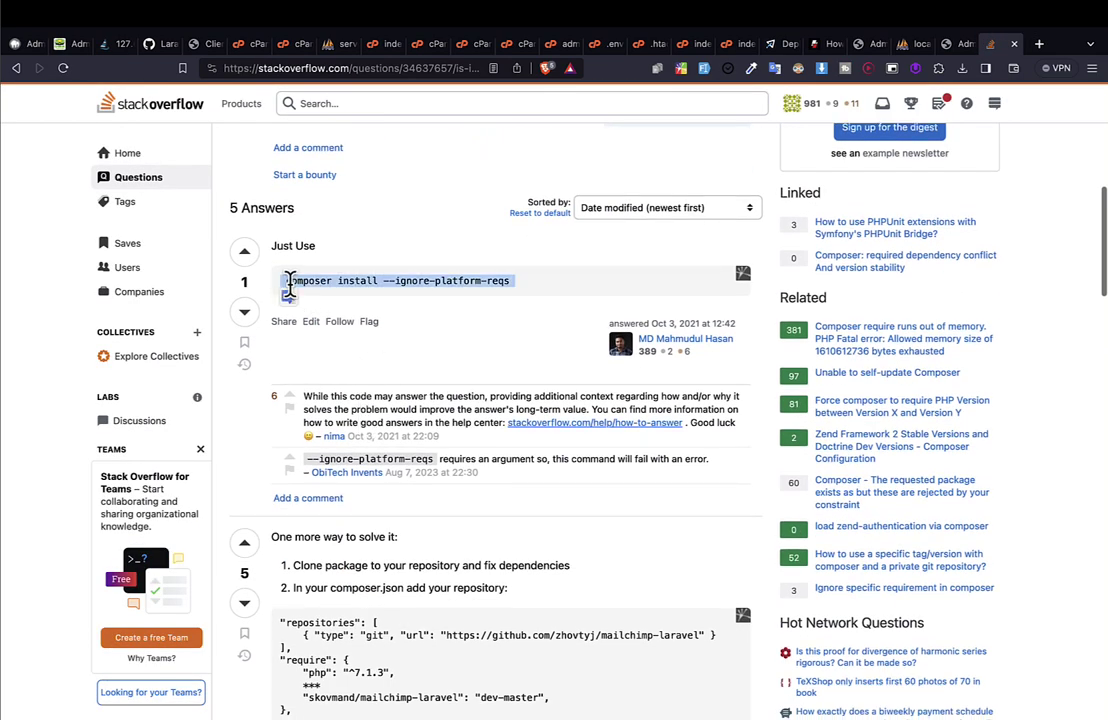
{"action": "scroll", "coordinate": [633, 519], "scroll_direction": "down", "scroll_amount": 1}
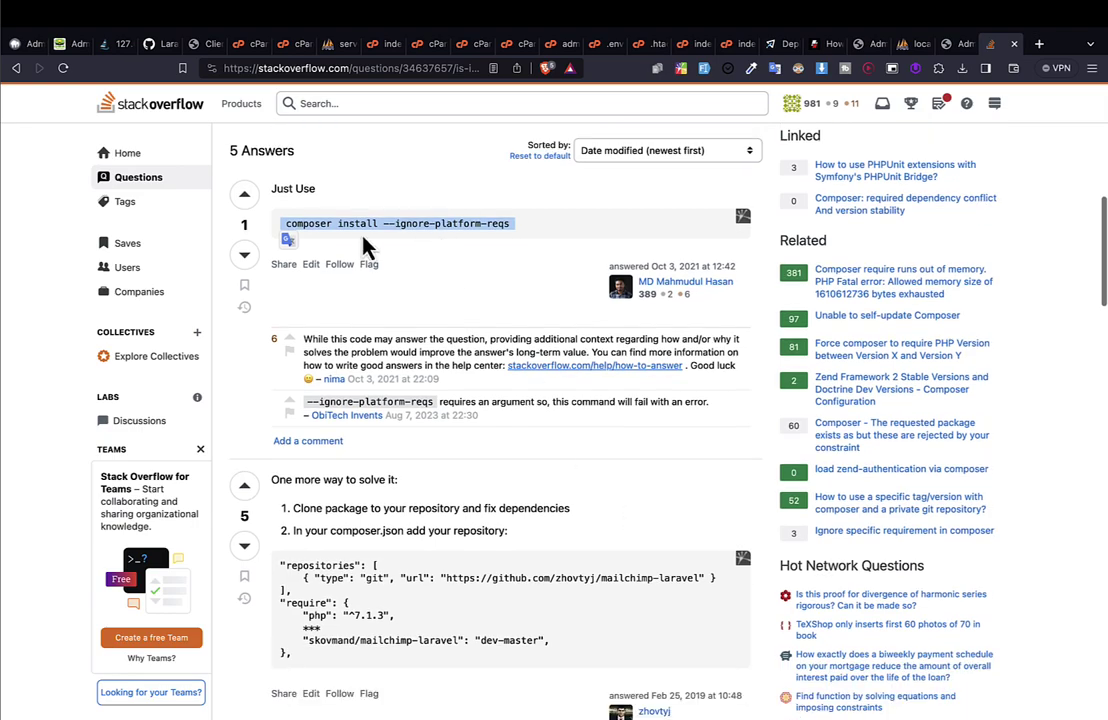
{"action": "scroll", "coordinate": [390, 250], "scroll_direction": "down", "scroll_amount": 18}
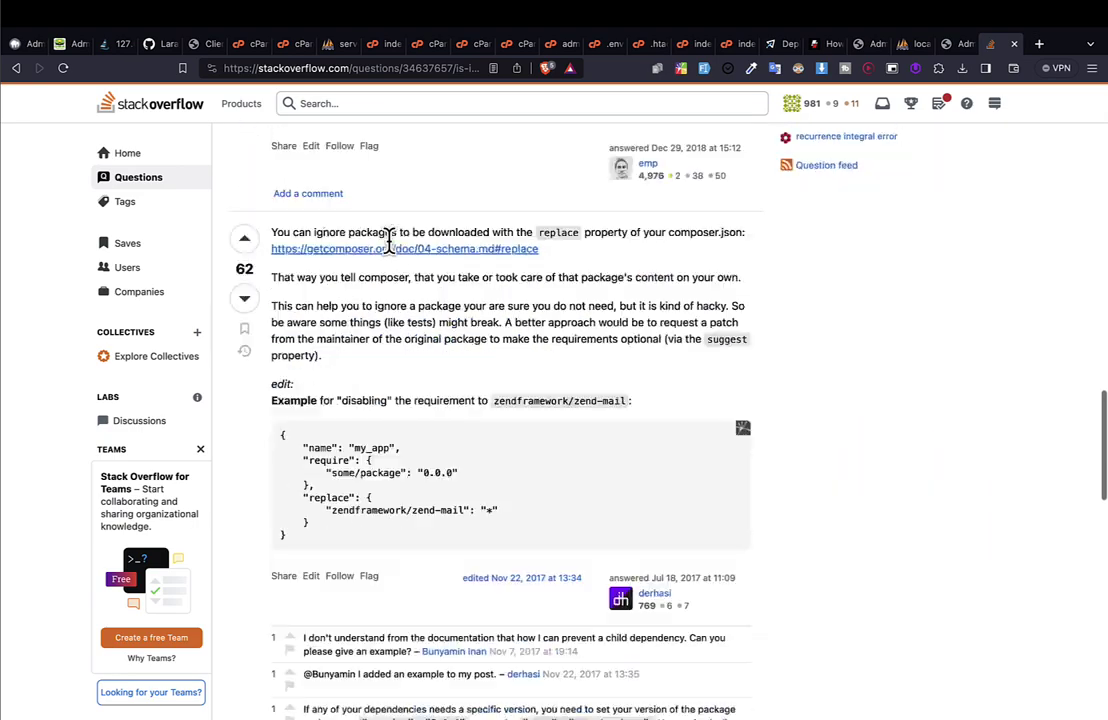
{"action": "scroll", "coordinate": [390, 245], "scroll_direction": "up", "scroll_amount": 1}
{"action": "scroll", "coordinate": [390, 245], "scroll_direction": "down", "scroll_amount": 15}
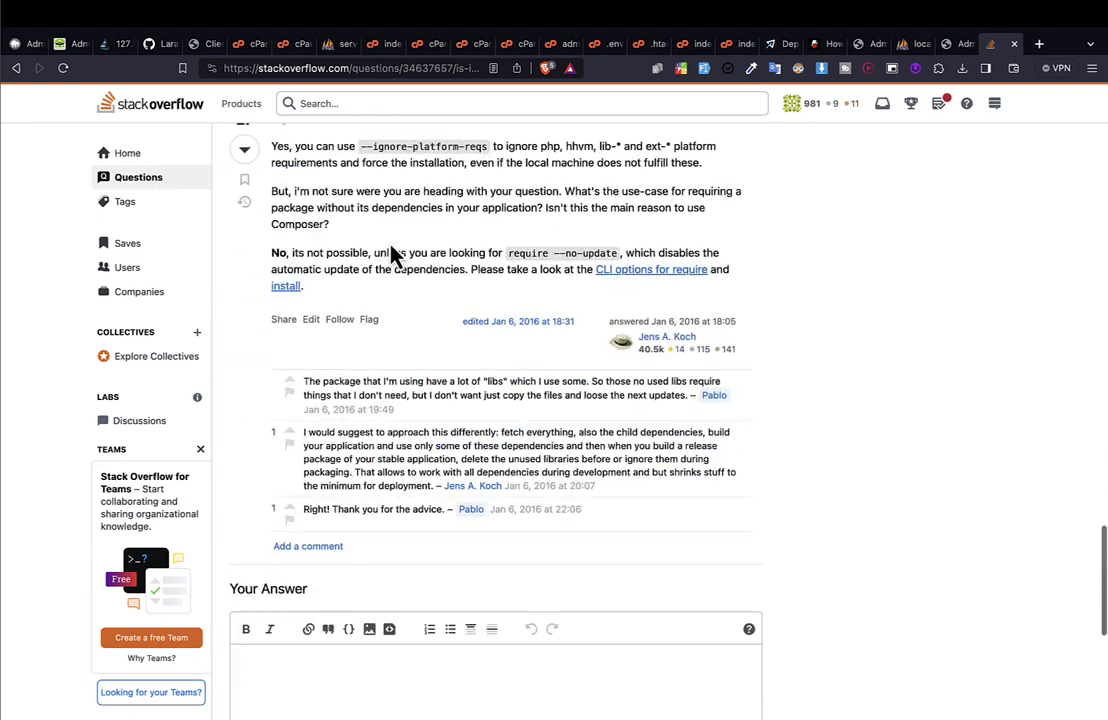
{"action": "scroll", "coordinate": [390, 245], "scroll_direction": "up", "scroll_amount": 15}
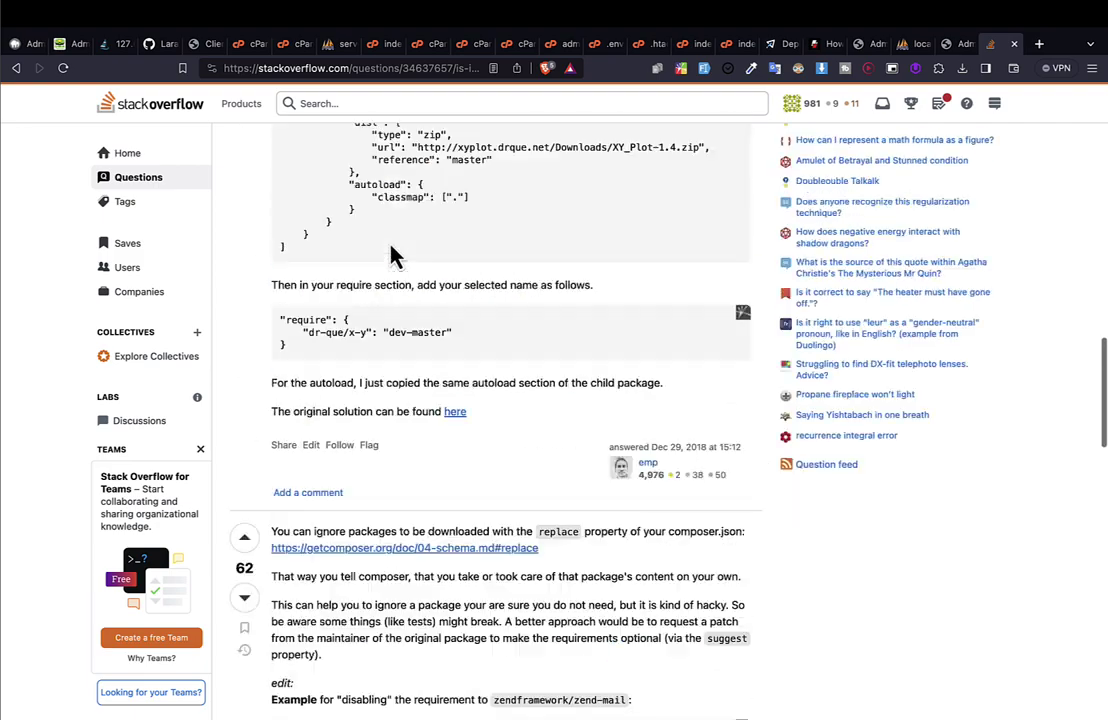
{"action": "scroll", "coordinate": [393, 255], "scroll_direction": "up", "scroll_amount": 8}
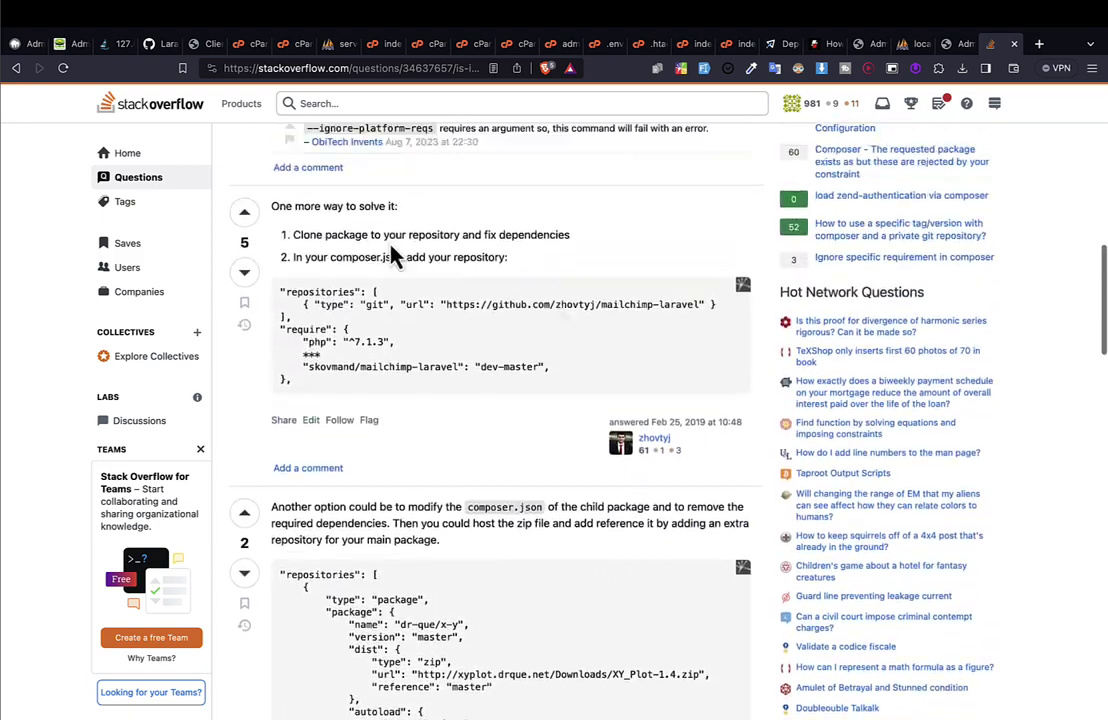
{"action": "scroll", "coordinate": [393, 255], "scroll_direction": "up", "scroll_amount": 5}
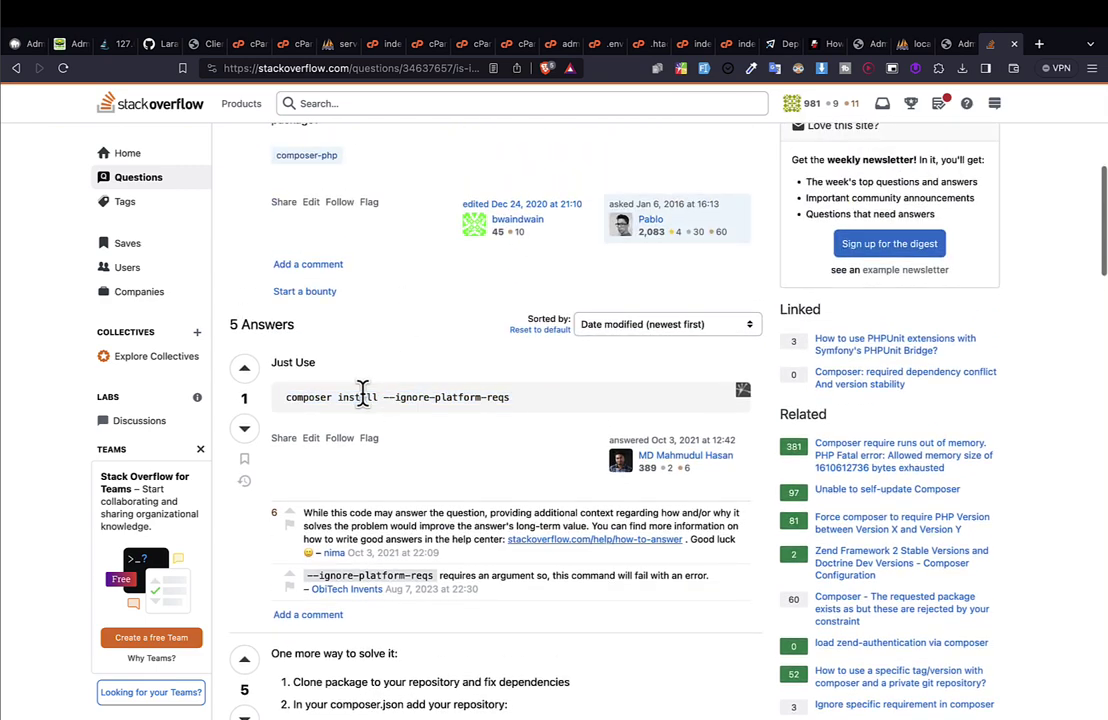
{"action": "triple_click", "coordinate": [363, 390]}
{"action": "left_click", "coordinate": [524, 420]}
{"action": "triple_click", "coordinate": [302, 396]}
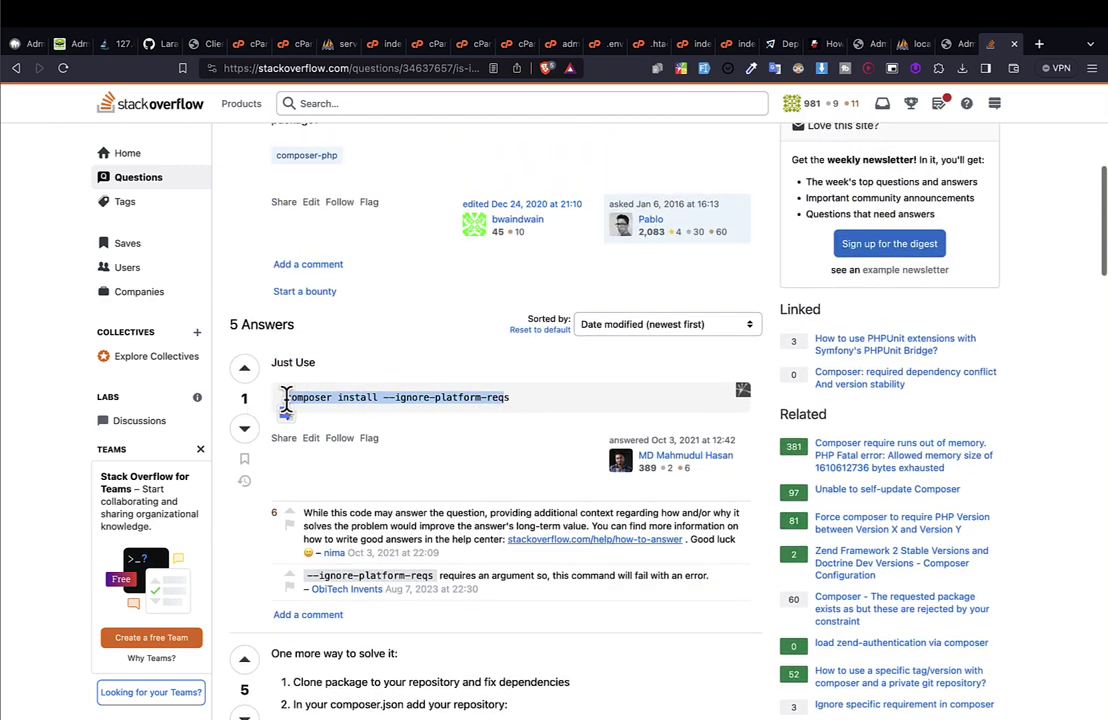
Go back to the Google results and select the full composer install command in the snippet.
{"action": "key", "text": "super+Left"}
{"action": "double_click", "coordinate": [331, 178]}
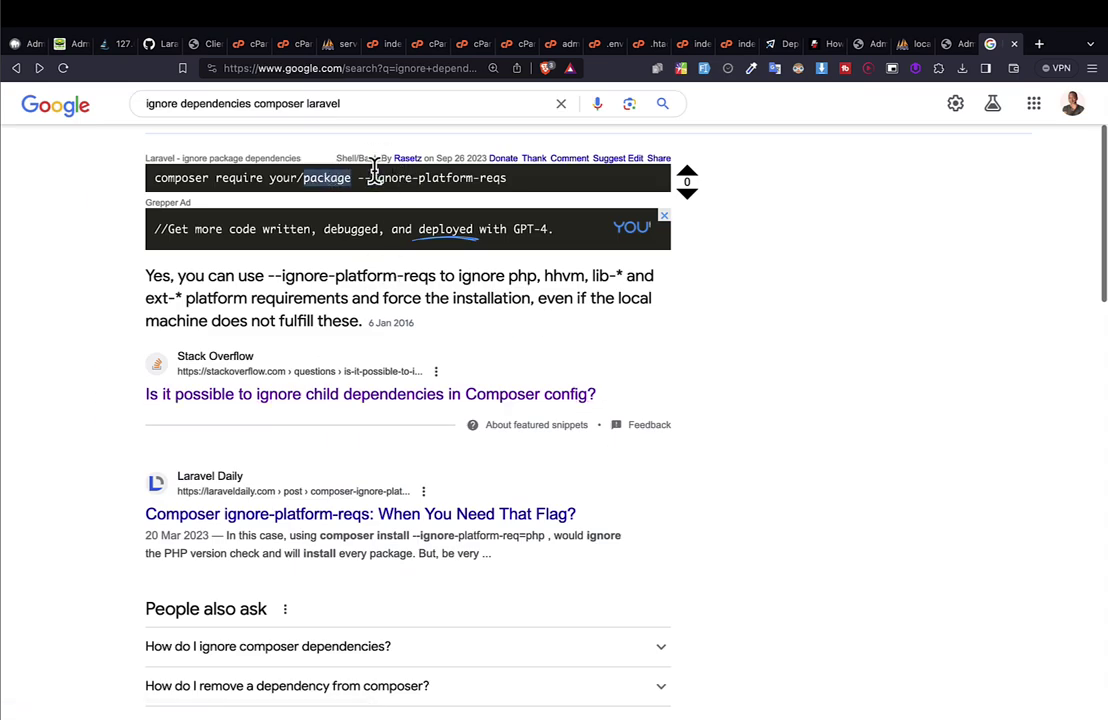
{"action": "left_click", "coordinate": [530, 190]}
{"action": "scroll", "coordinate": [428, 299], "scroll_direction": "right", "scroll_amount": 5}
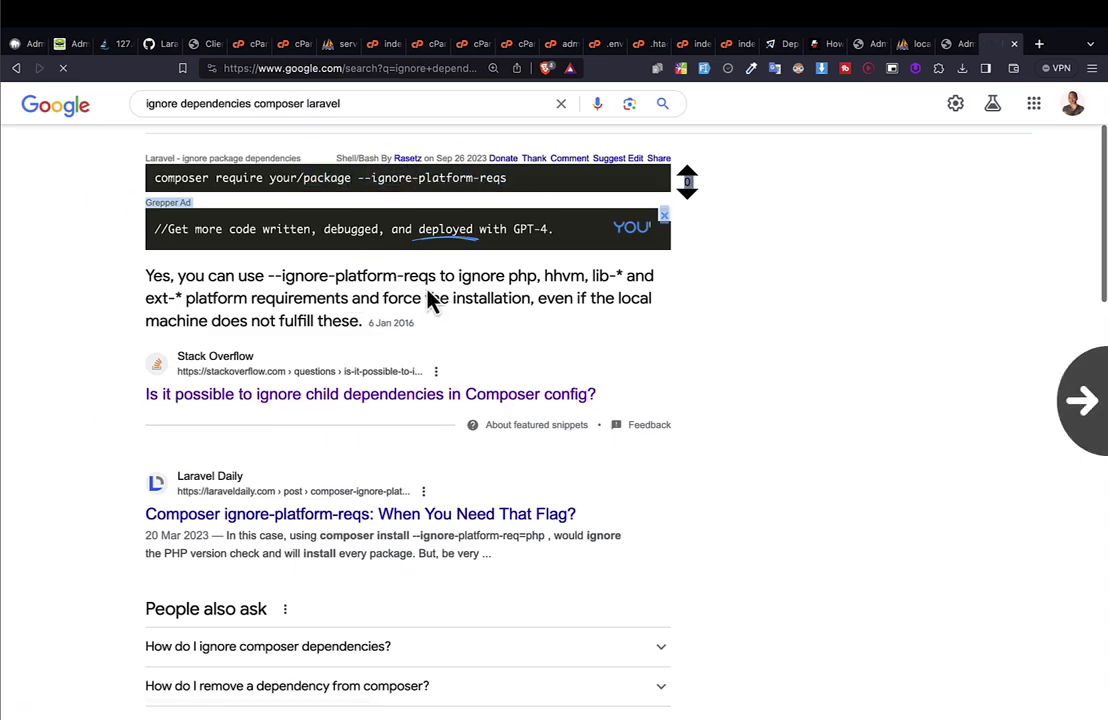
{"action": "triple_click", "coordinate": [335, 397]}
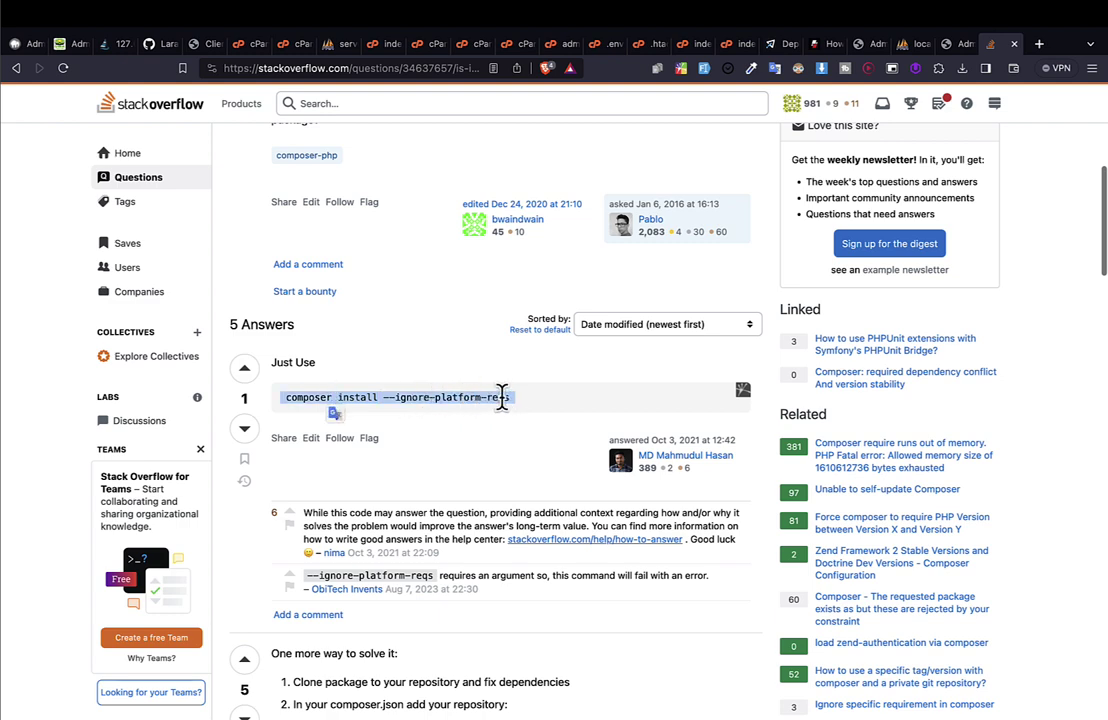
{"action": "triple_click", "coordinate": [502, 397]}
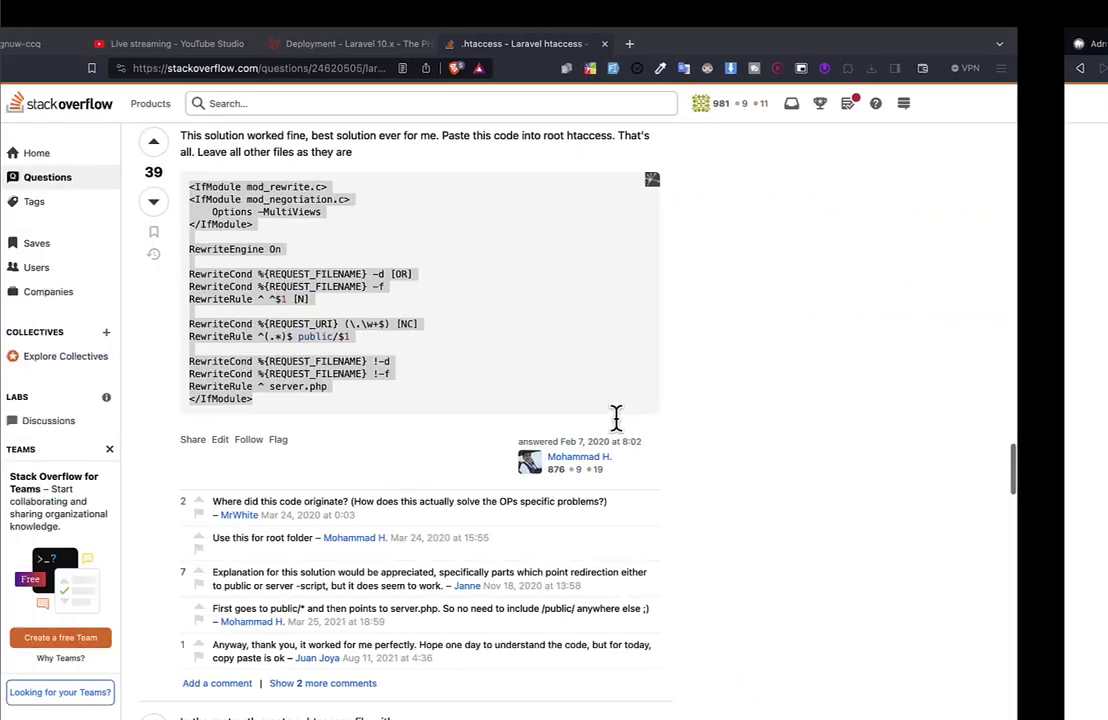
Rerun composer install --ignore-platform-req=php in the VS Code terminal with a widened terminal panel.
{"action": "key", "text": "ctrl+Left"}
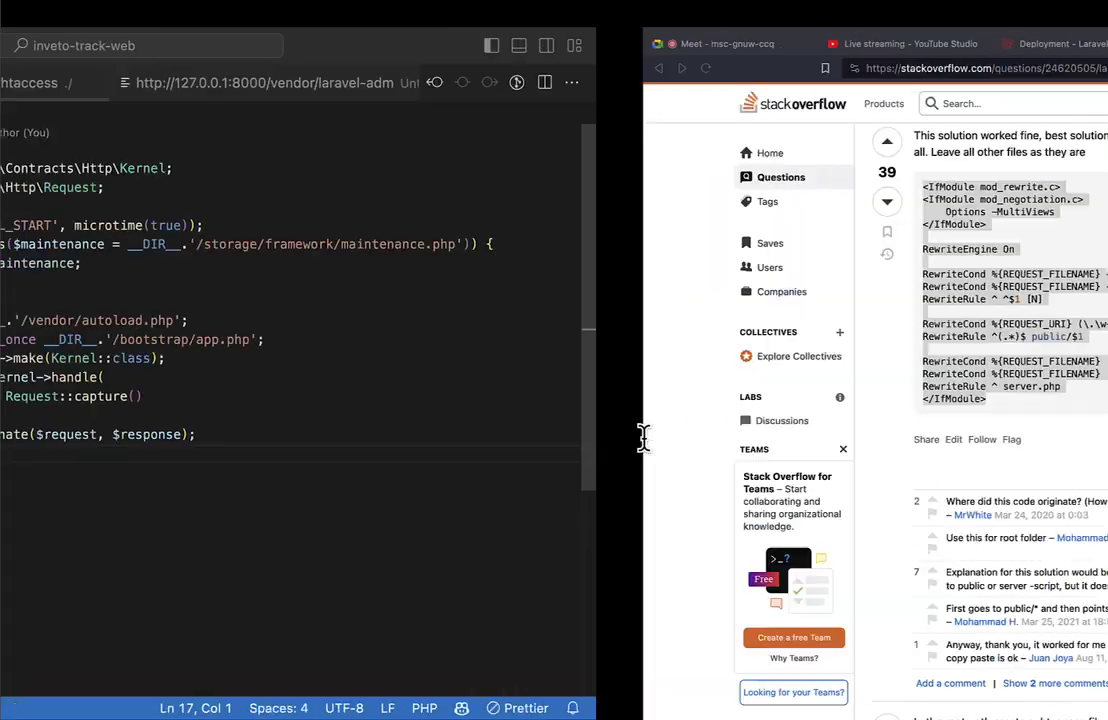
{"action": "key", "text": "ctrl+grave"}
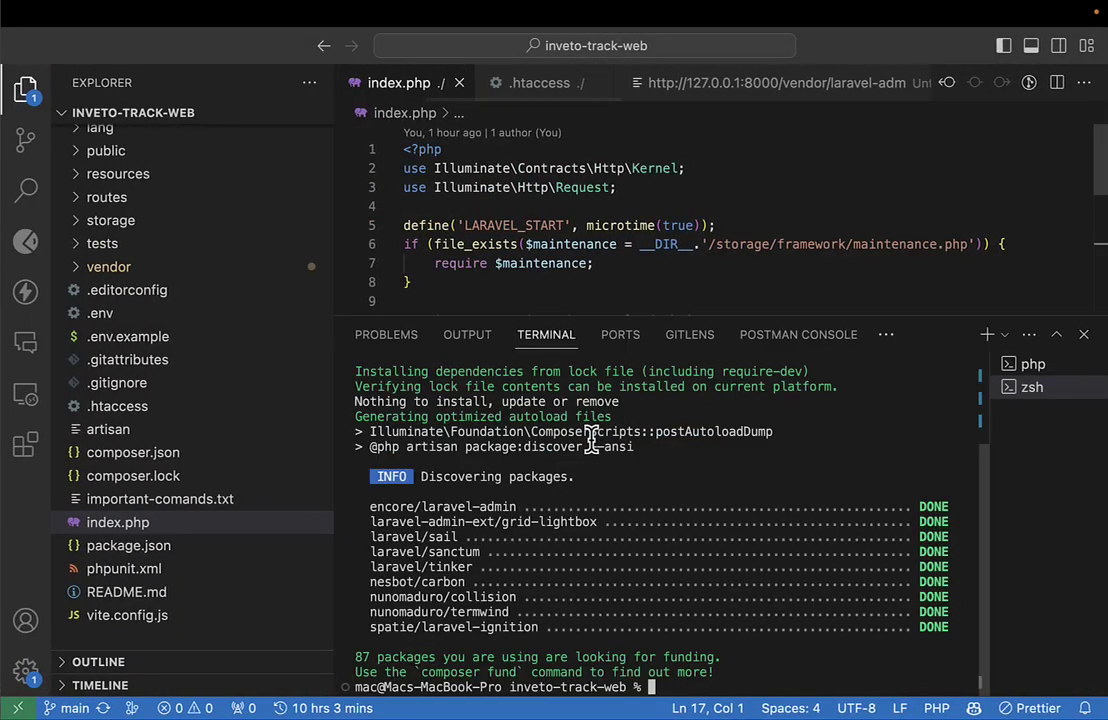
{"action": "key", "text": "super+k"}
{"action": "type", "text": "composer install --ignore-platform-req=php"}
{"action": "key", "text": "Return"}
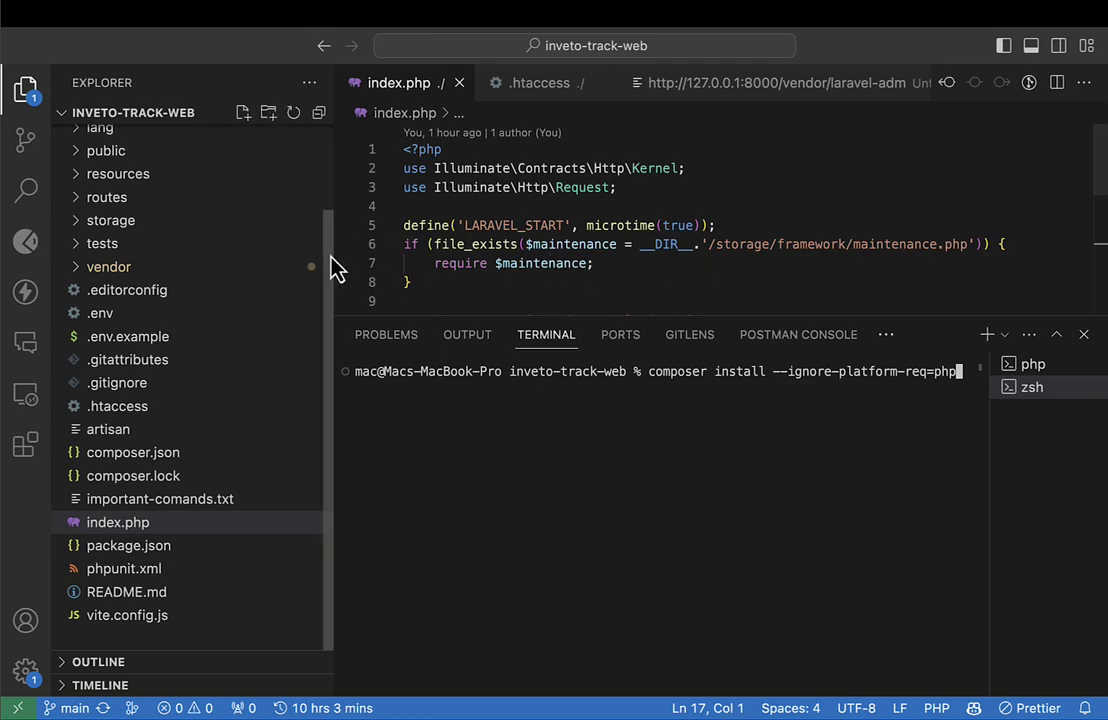
{"action": "left_click_drag", "start_coordinate": [334, 255], "coordinate": [220, 272]}
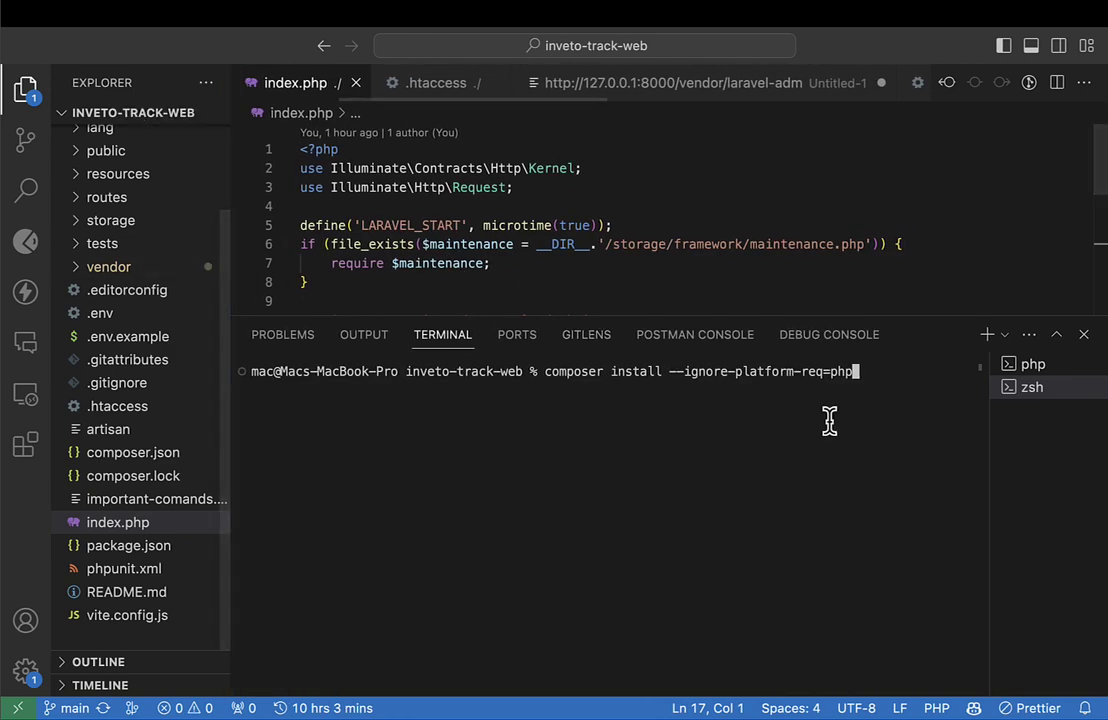
{"action": "key", "text": "Return"}
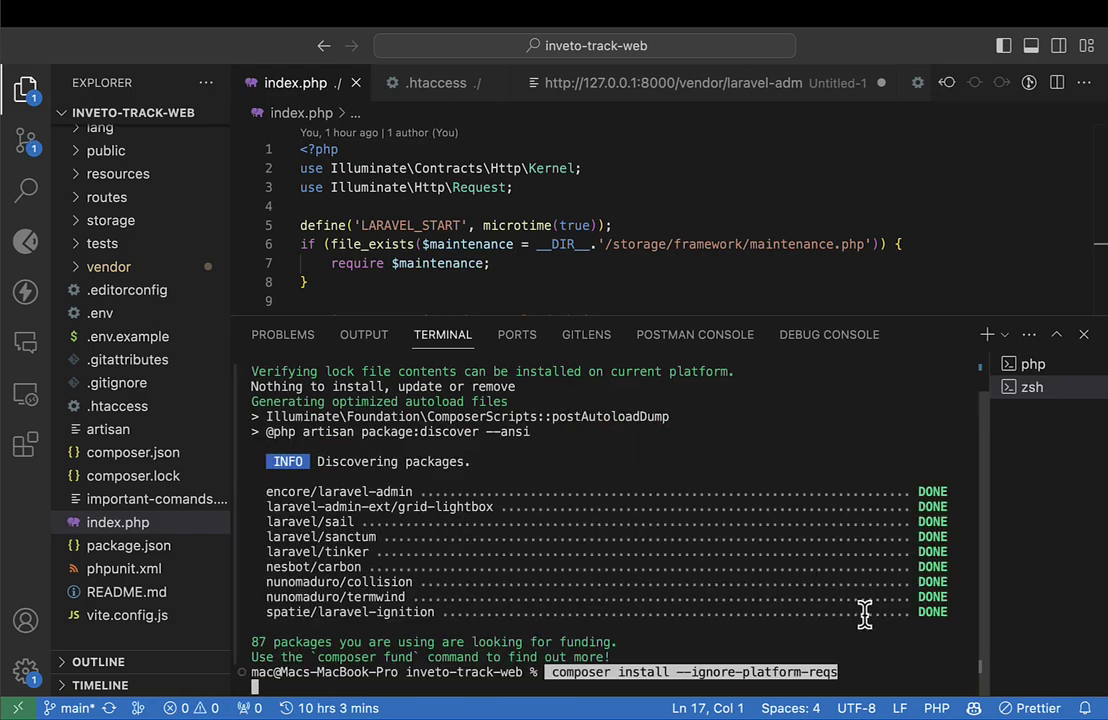
{"action": "key", "text": "Return"}
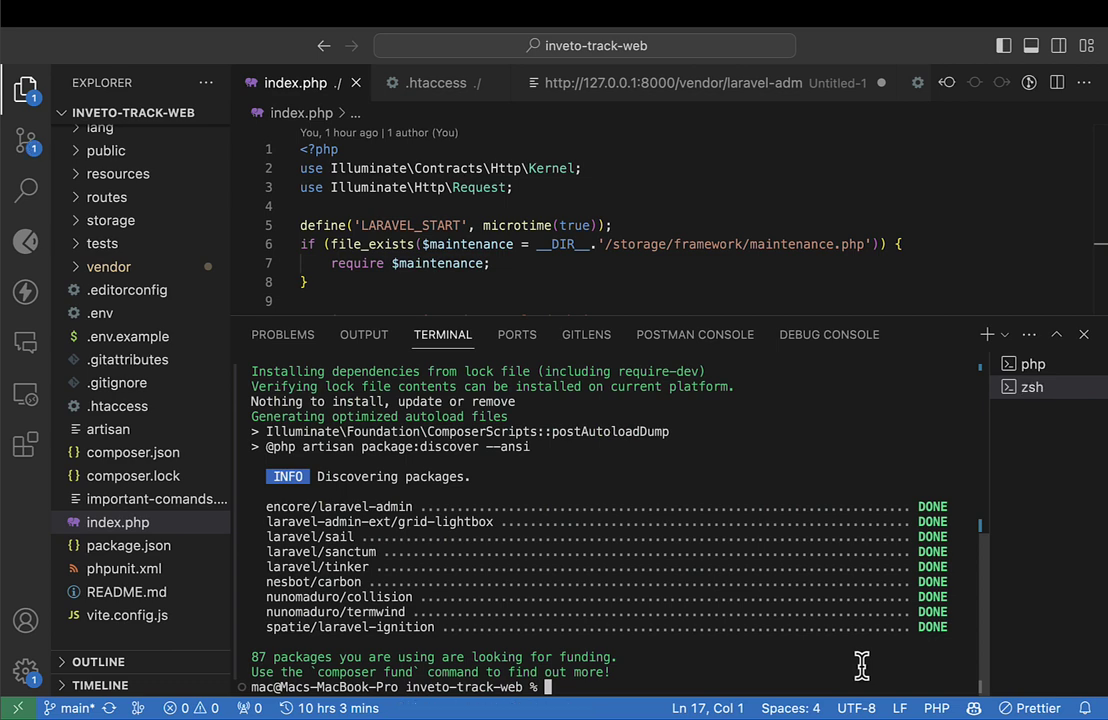
Copy the composer install --ignore-platform-req=php command into a new untitled file.
{"action": "key", "text": "Up"}
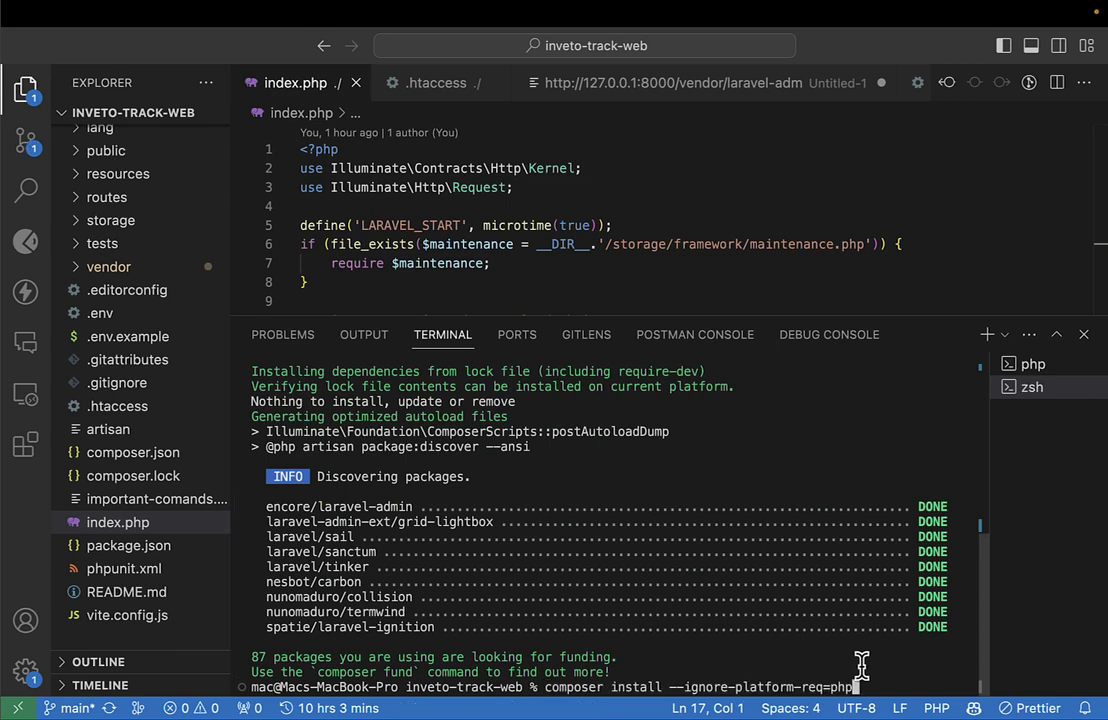
{"action": "left_click_drag", "start_coordinate": [546, 687], "coordinate": [869, 684]}
{"action": "key", "text": "super+c"}
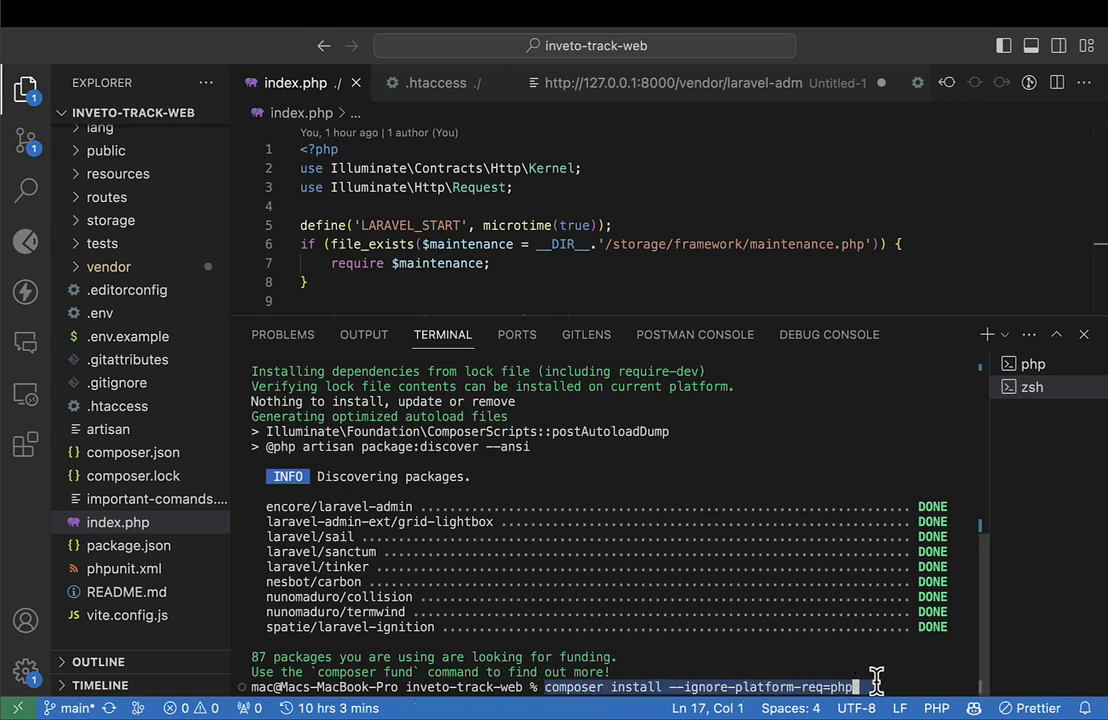
{"action": "left_click", "coordinate": [612, 171]}
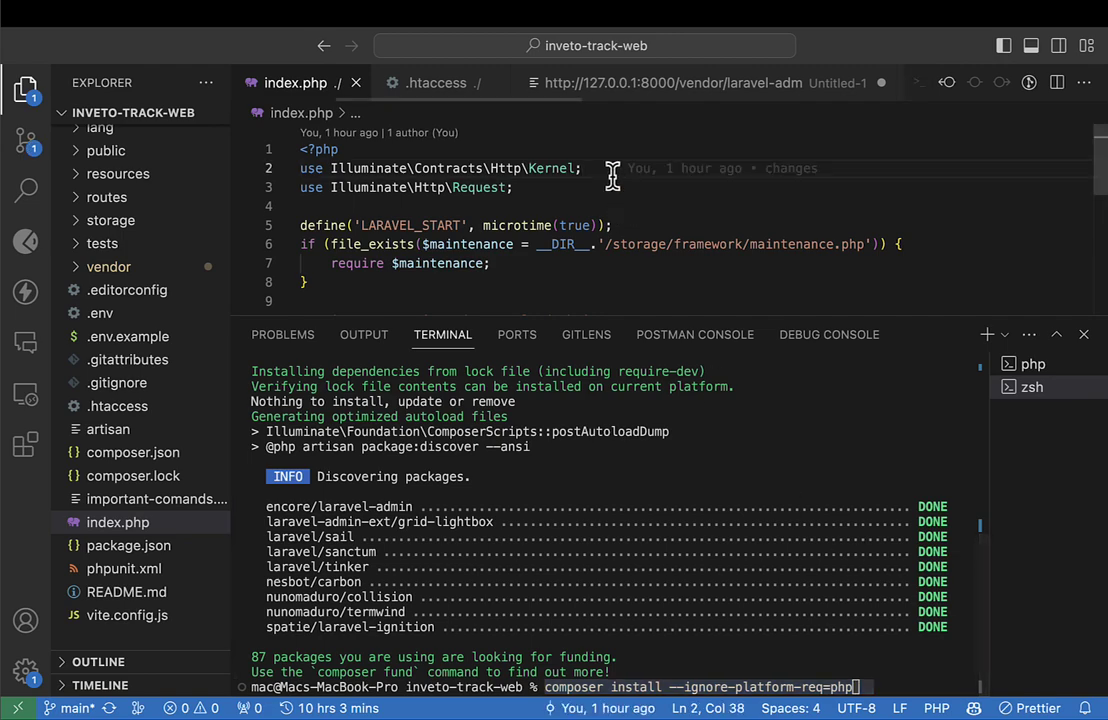
{"action": "key", "text": "super+n"}
{"action": "key", "text": "super+v"}
Step word by word through the ignore-platform-req=php flag, then return to the Stack Overflow answers.
{"action": "key", "text": "alt+Left"}
{"action": "key", "text": "alt+Left"}
{"action": "key", "text": "alt+Left"}
{"action": "key", "text": "alt+Left"}
{"action": "key", "text": "alt+Left"}
{"action": "key", "text": "alt+Left"}
{"action": "key", "text": "alt+Left"}
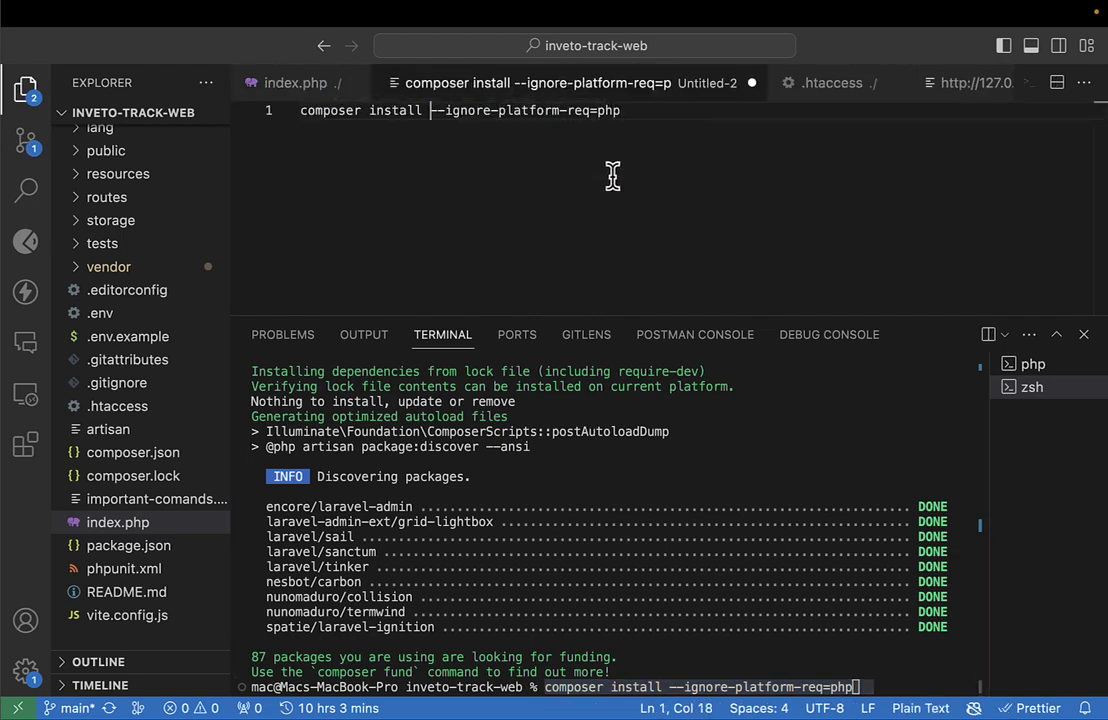
{"action": "key", "text": "alt+Right"}
{"action": "key", "text": "alt+Right"}
{"action": "key", "text": "alt+Right"}
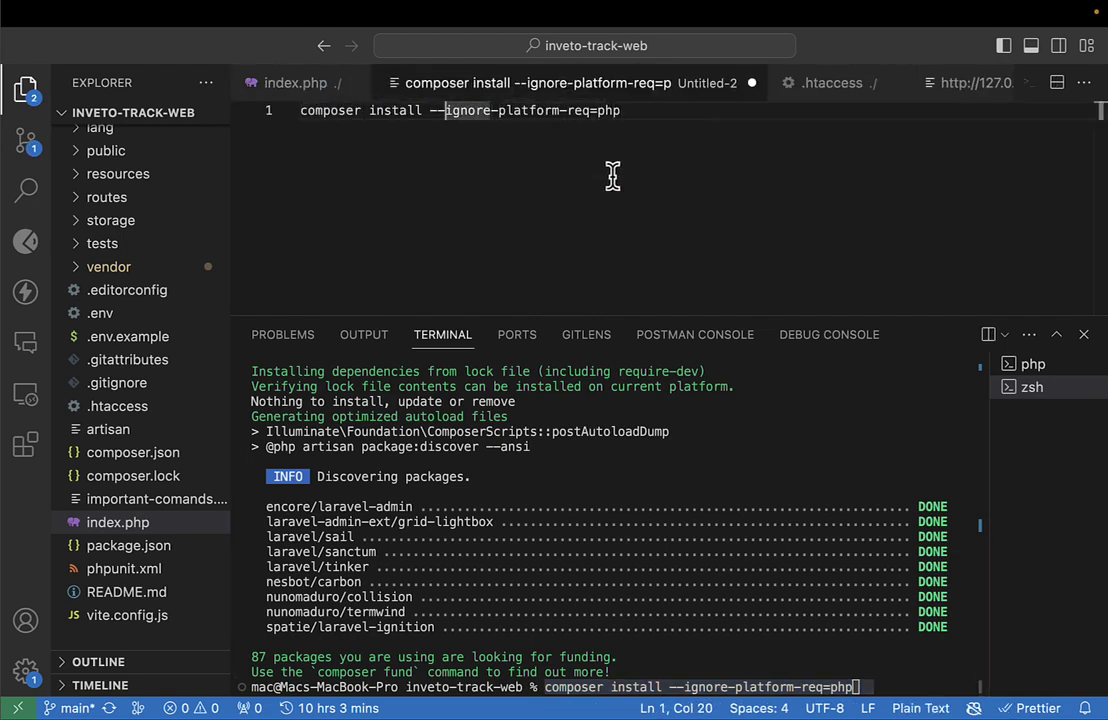
{"action": "key", "text": "Right"}
{"action": "key", "text": "alt+Left"}
{"action": "key", "text": "alt+Right"}
{"action": "key", "text": "Right"}
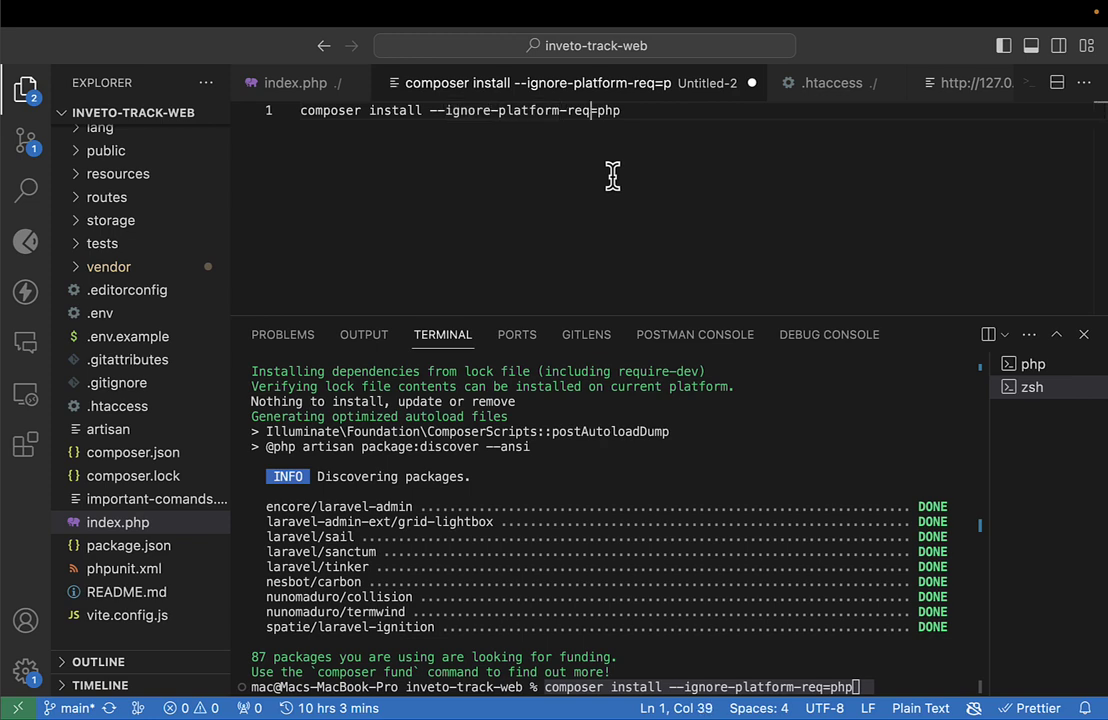
{"action": "key", "text": "alt+Right"}
{"action": "key", "text": "alt+Left"}
{"action": "key", "text": "alt+Right"}
{"action": "key", "text": "Right"}
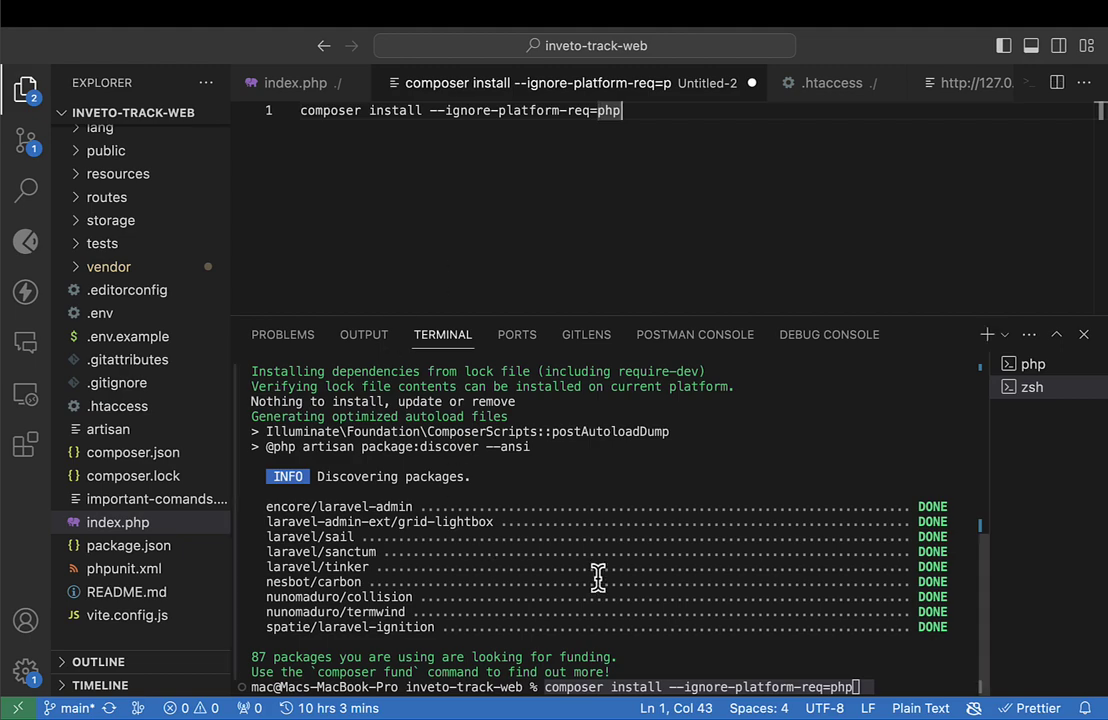
{"action": "key", "text": "super+Left"}
{"action": "key", "text": "super+Tab"}
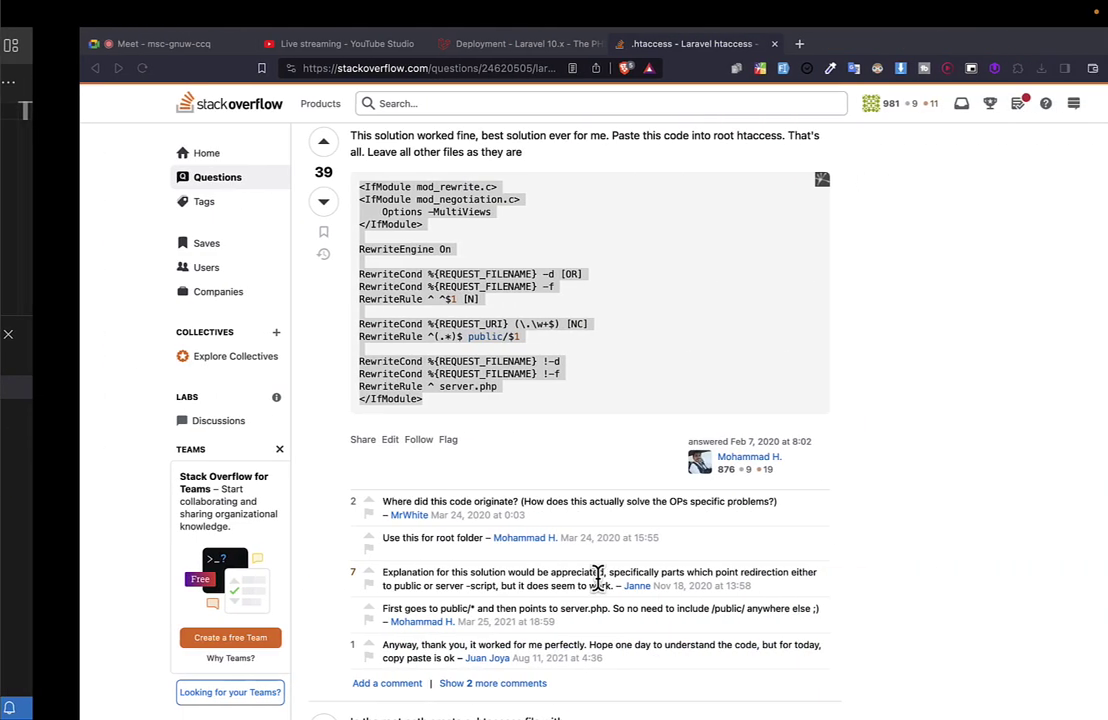
Compare the .htaccess answers that rewrite requests into public/index.php, then return to the editor.
{"action": "scroll", "coordinate": [363, 427], "scroll_direction": "up", "scroll_amount": 15}
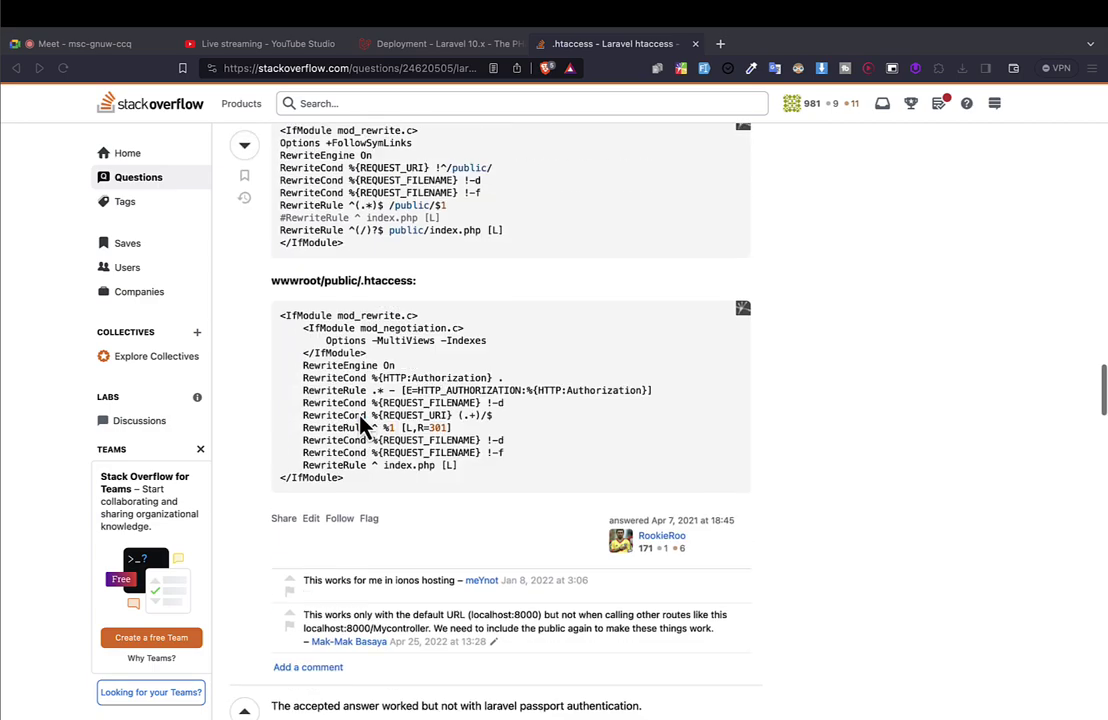
{"action": "scroll", "coordinate": [357, 198], "scroll_direction": "up", "scroll_amount": 15}
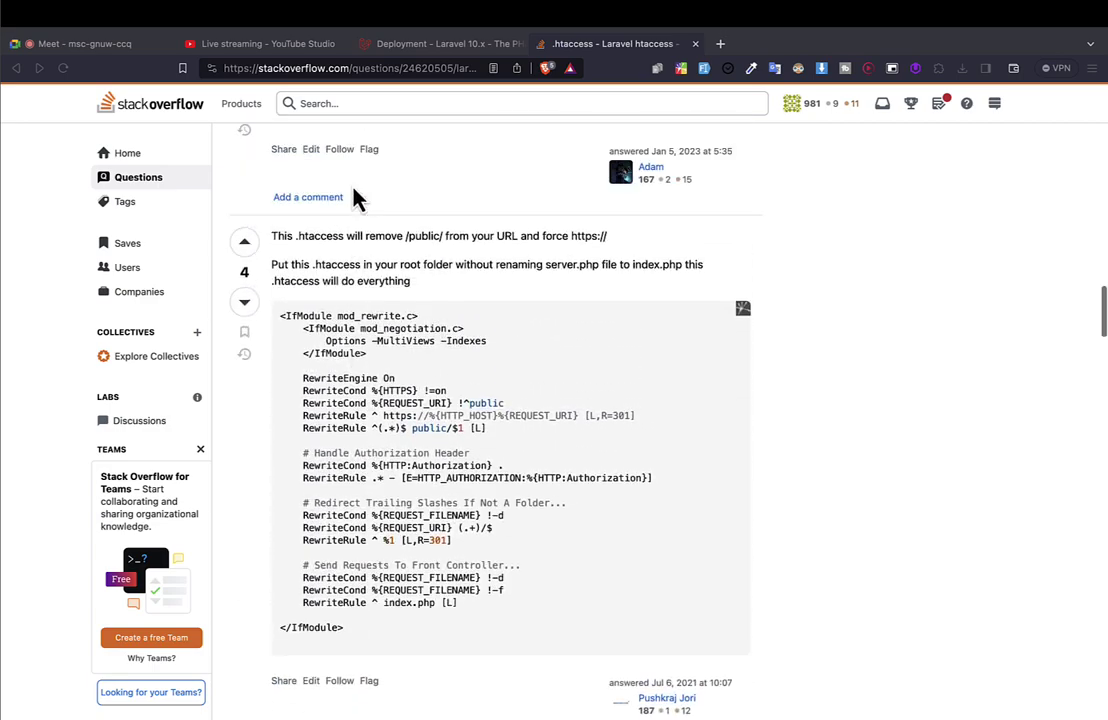
{"action": "scroll", "coordinate": [357, 198], "scroll_direction": "up", "scroll_amount": 5}
{"action": "scroll", "coordinate": [357, 198], "scroll_direction": "down", "scroll_amount": 9}
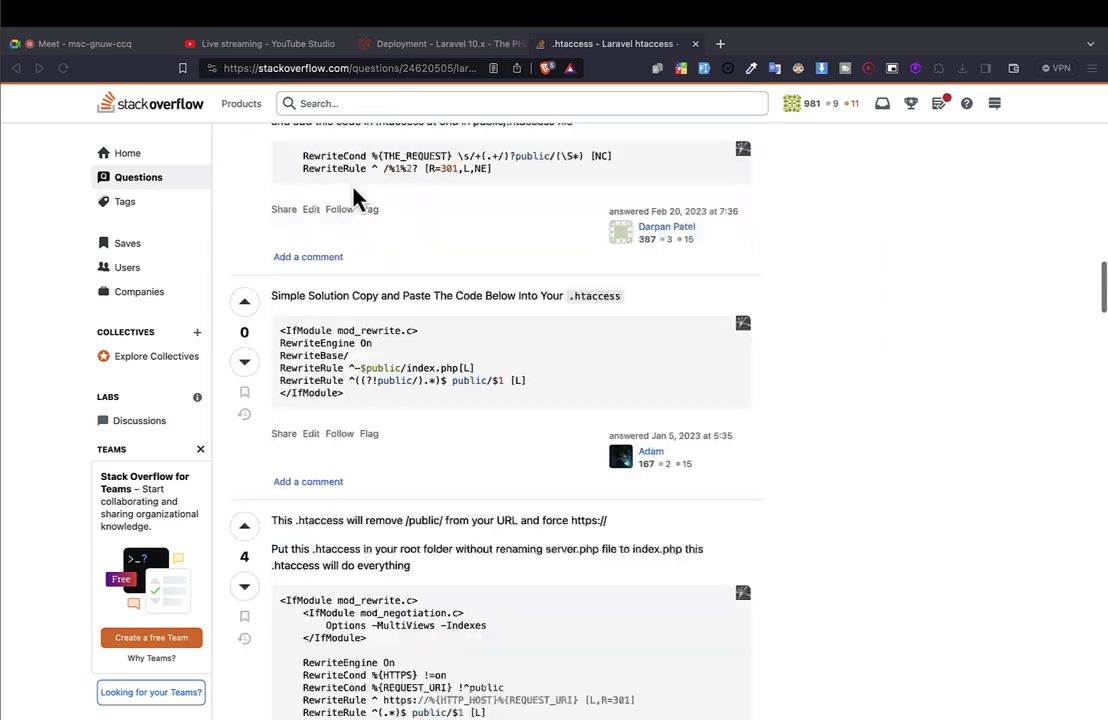
{"action": "scroll", "coordinate": [357, 198], "scroll_direction": "up", "scroll_amount": 3}
{"action": "scroll", "coordinate": [477, 150], "scroll_direction": "up", "scroll_amount": 5}
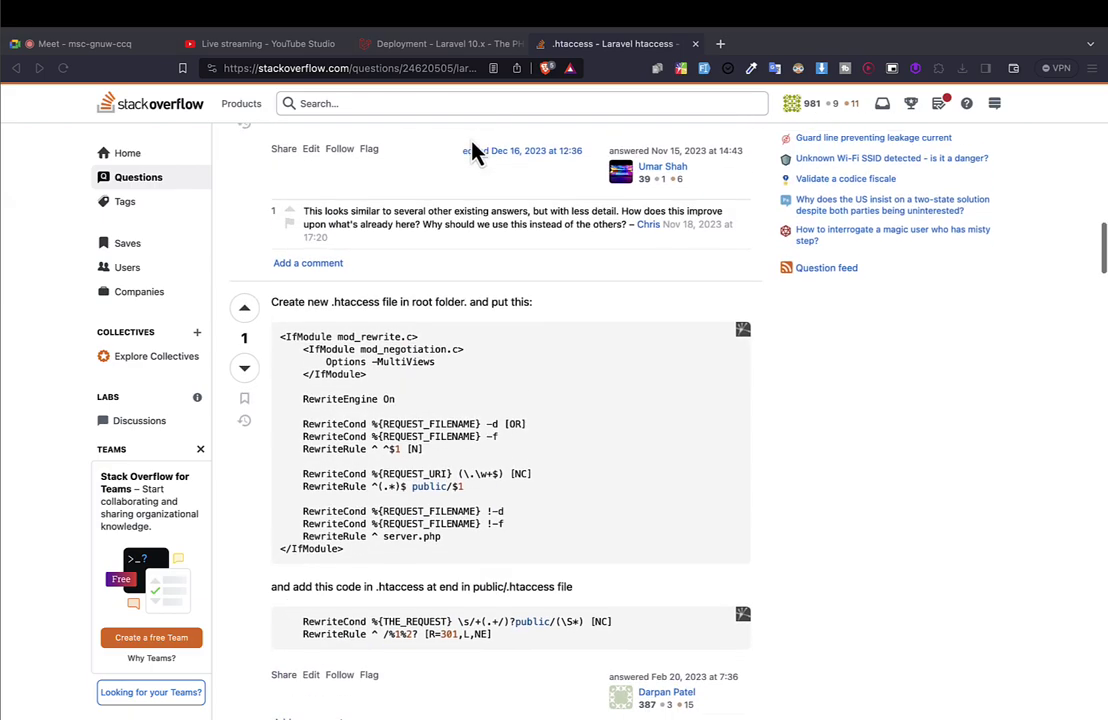
{"action": "scroll", "coordinate": [371, 260], "scroll_direction": "down", "scroll_amount": 8}
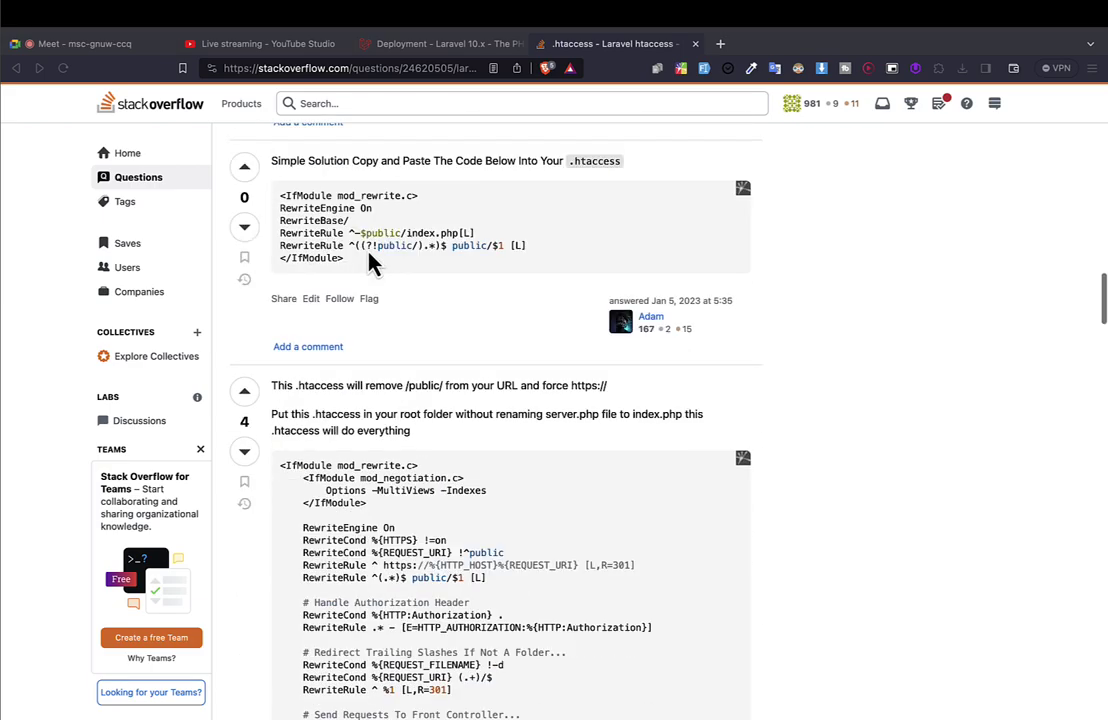
{"action": "key", "text": "ctrl+Left"}
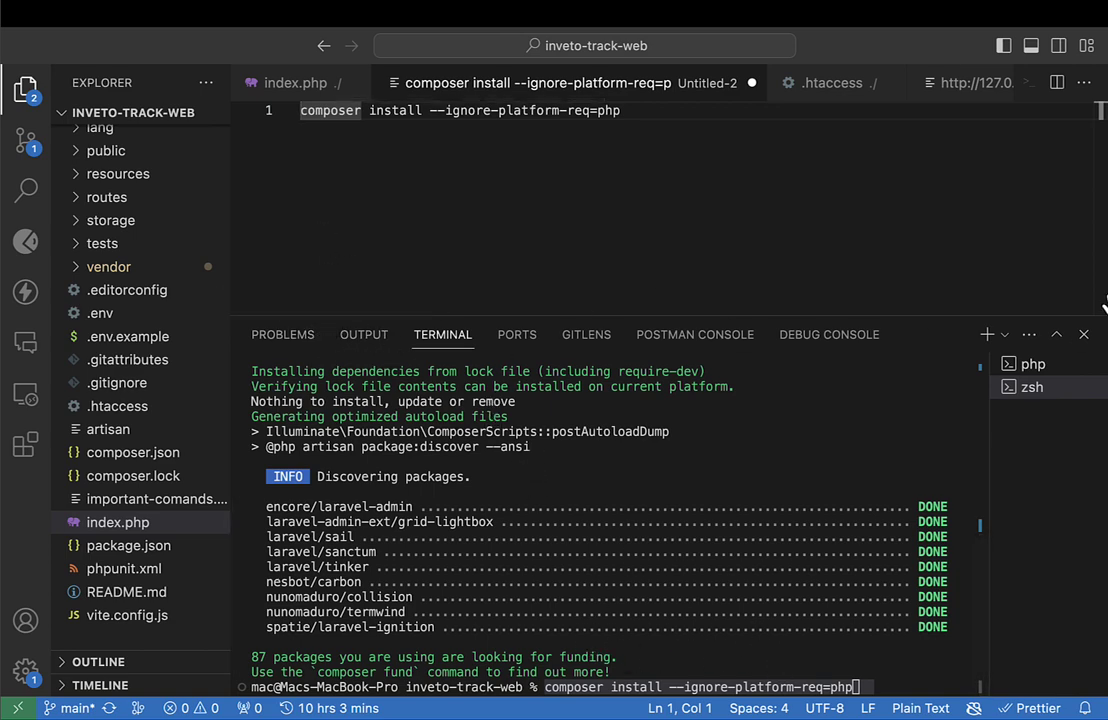
Commit the installed.php change with message 'ss' and sync it to GitHub.
{"action": "left_click", "coordinate": [1085, 336]}
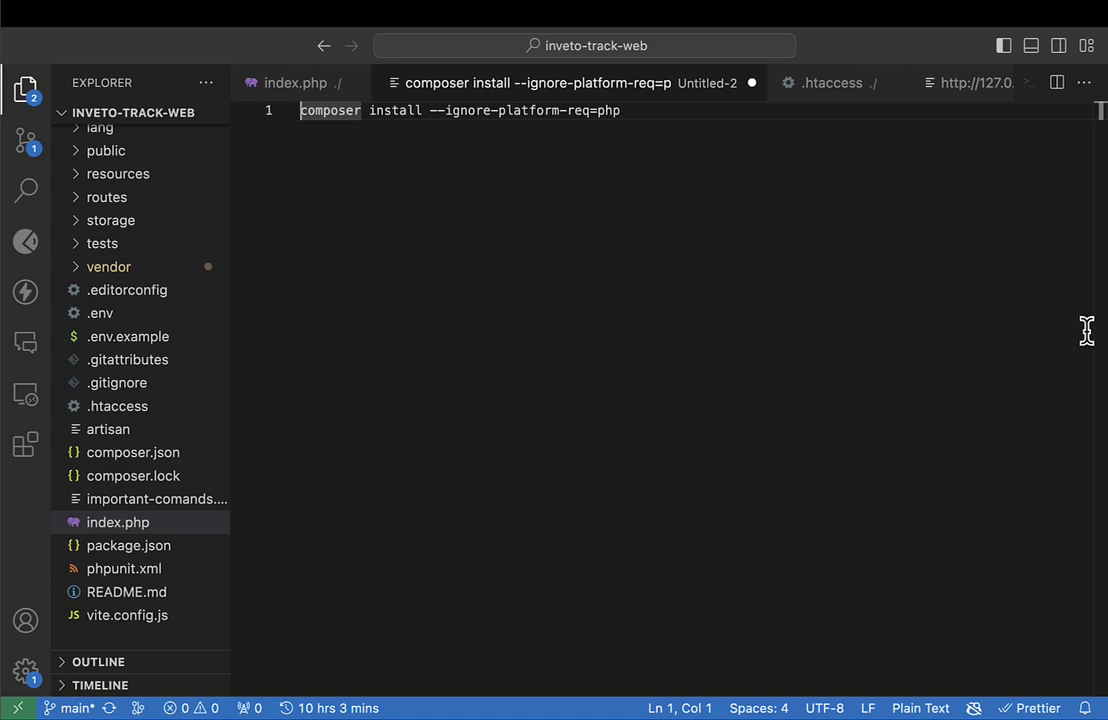
{"action": "left_click", "coordinate": [34, 148]}
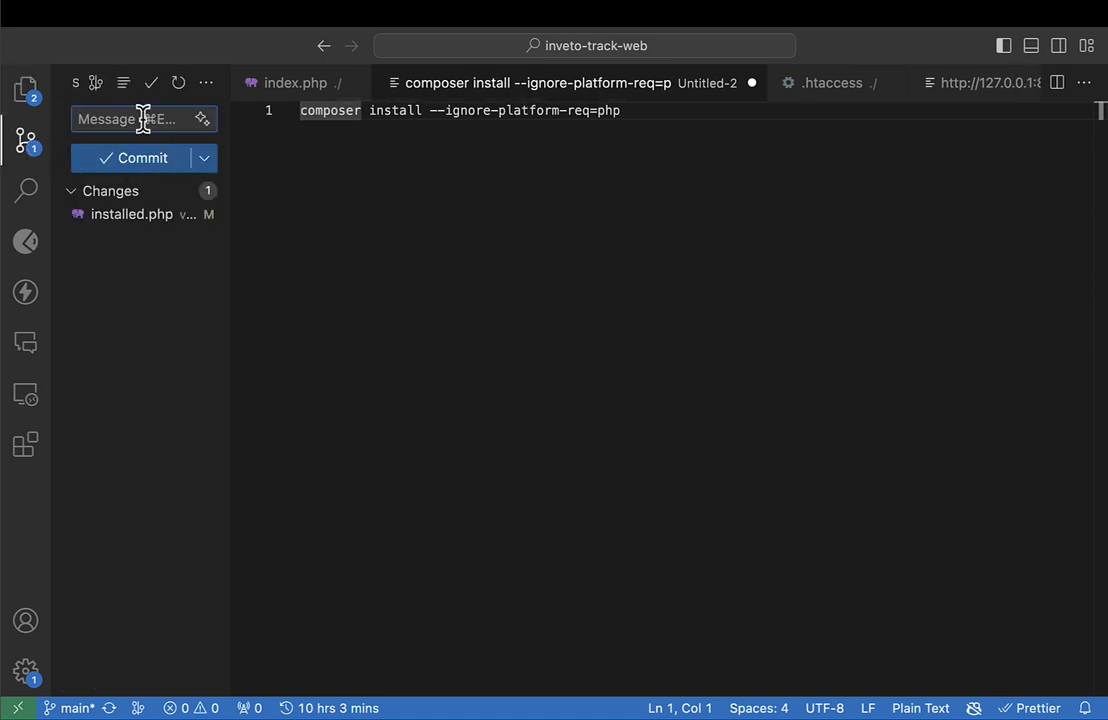
{"action": "type", "text": "ss"}
{"action": "key", "text": "super+Return"}
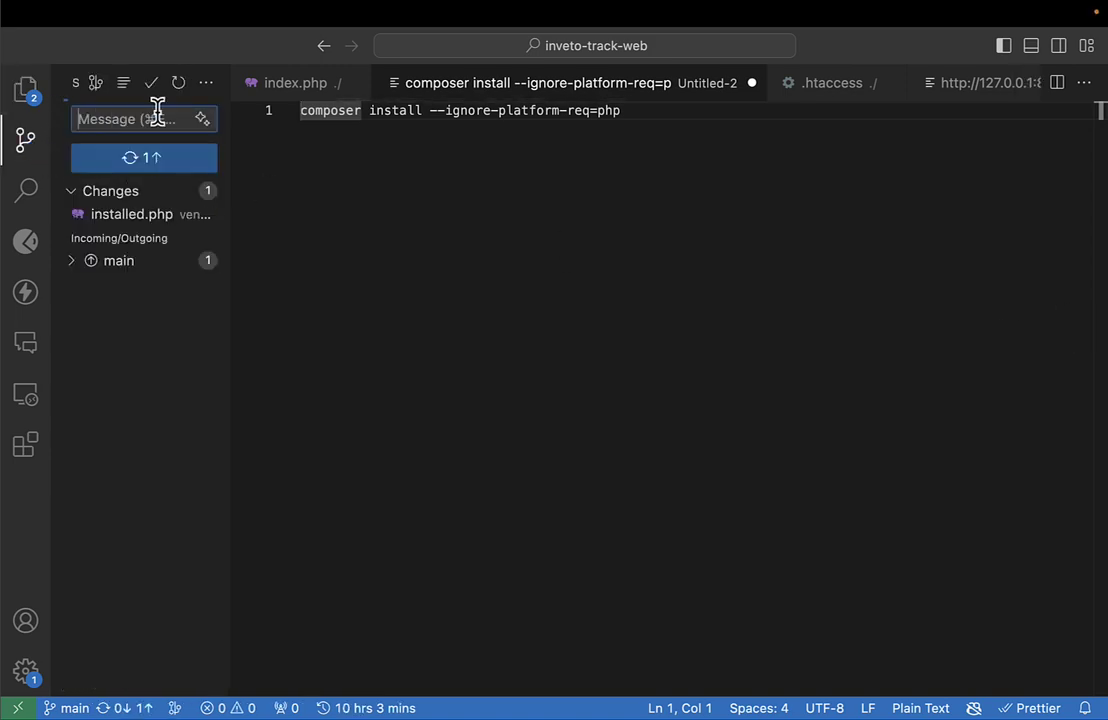
{"action": "left_click", "coordinate": [150, 162]}
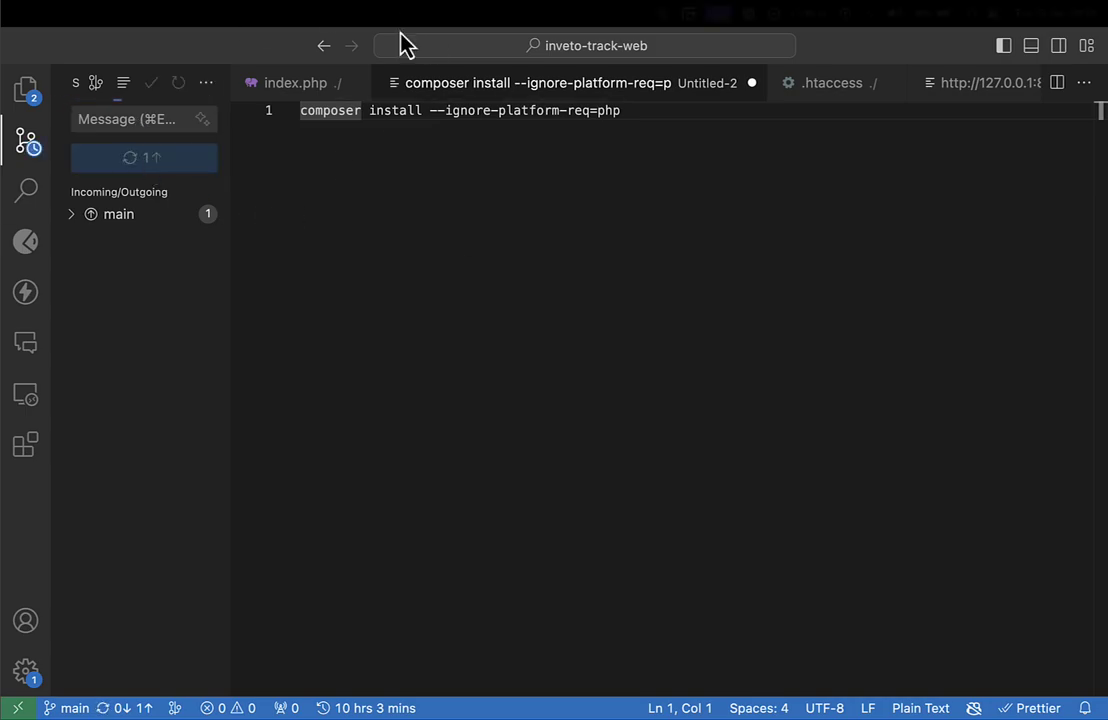
Move across the desktops to the one with the browser.
{"action": "key", "text": "ctrl+Left"}
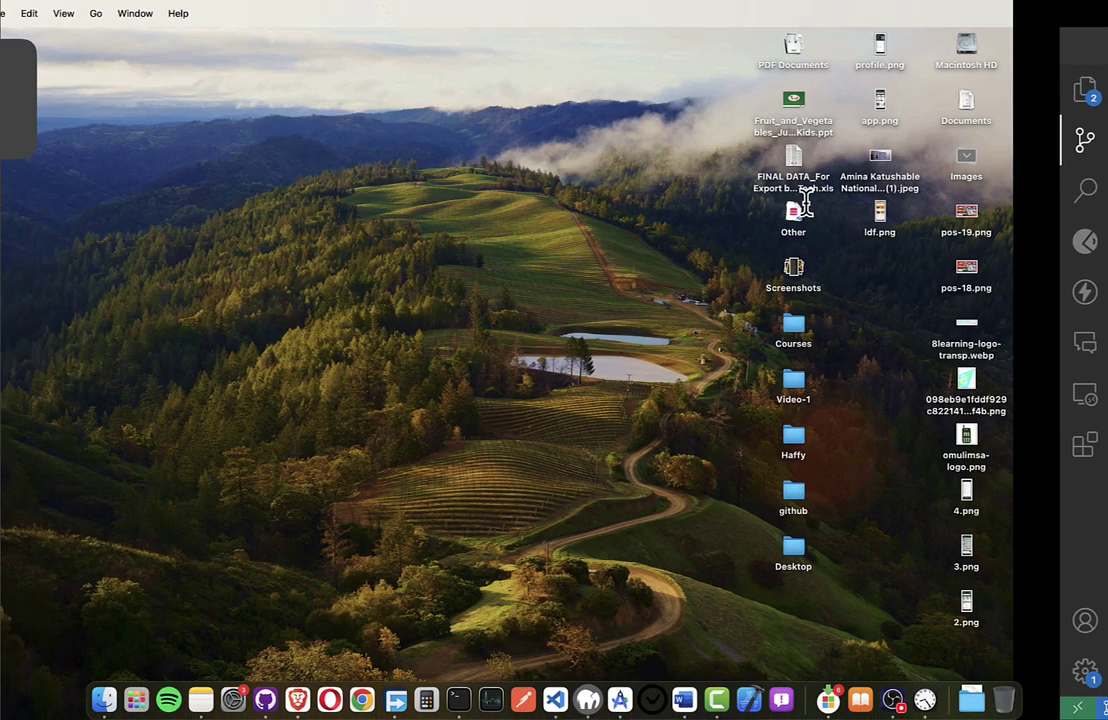
{"action": "key", "text": "ctrl+Left"}
{"action": "key", "text": "ctrl+Right"}
{"action": "key", "text": "ctrl+Right"}
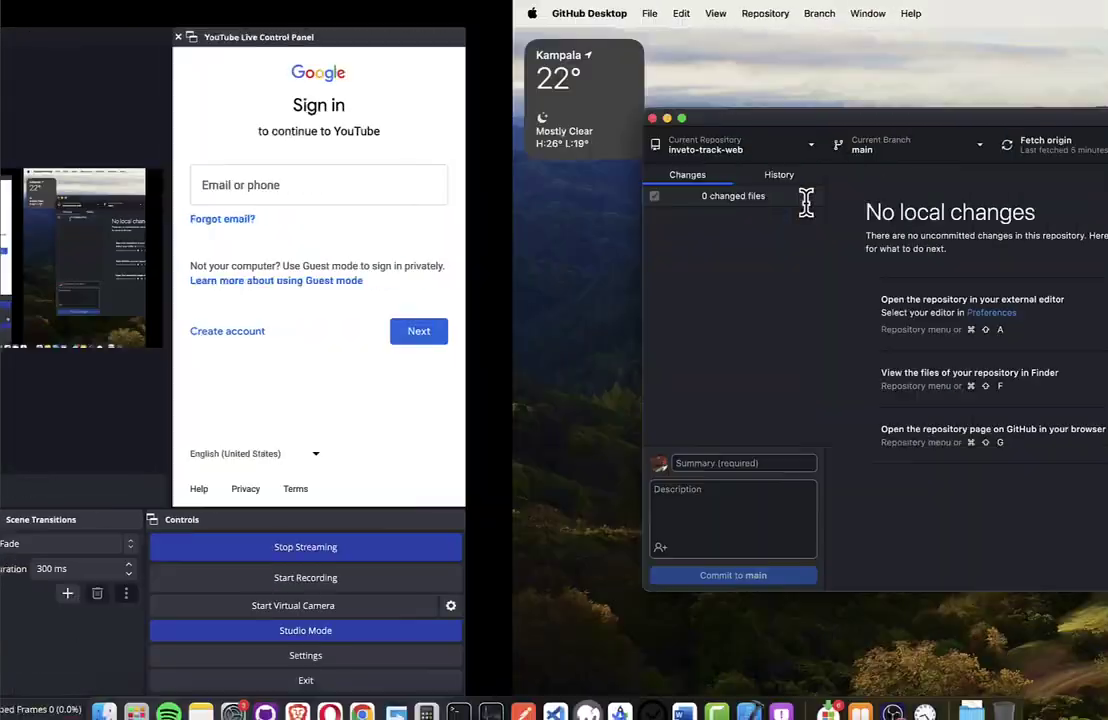
{"action": "key", "text": "ctrl+Right"}
{"action": "key", "text": "ctrl+Right"}
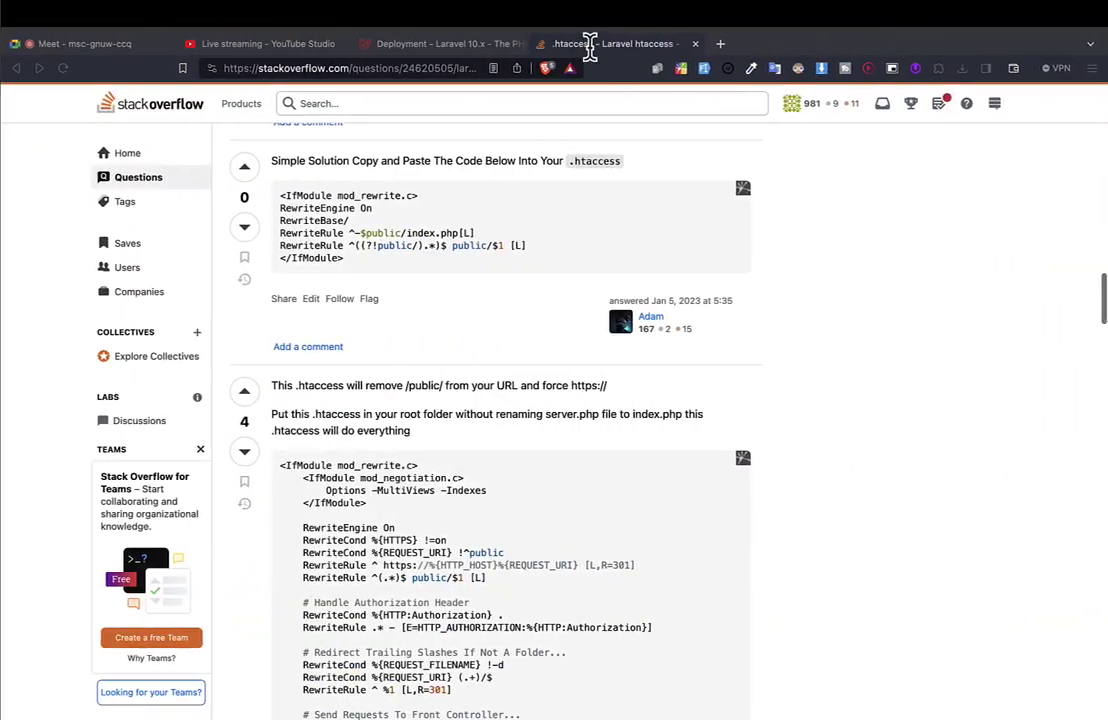
{"action": "key", "text": "ctrl+Right"}
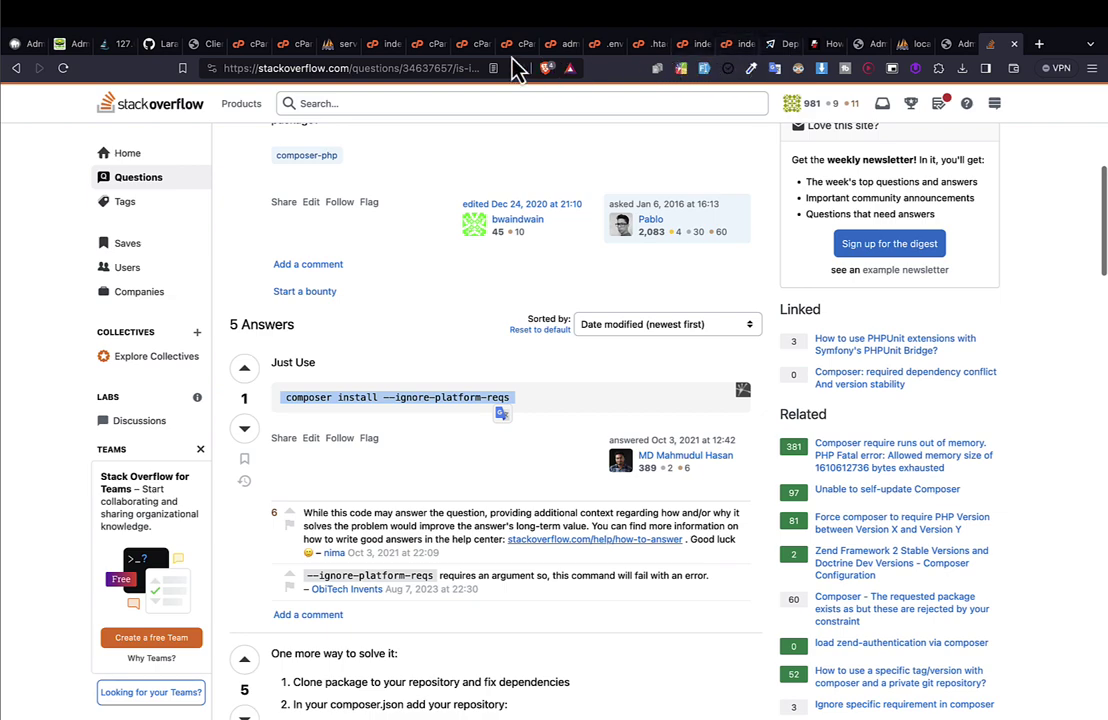
Update inveto-track-web from remote in cPanel Git Version Control, check the success message, and view the login page.
{"action": "left_click", "coordinate": [462, 48]}
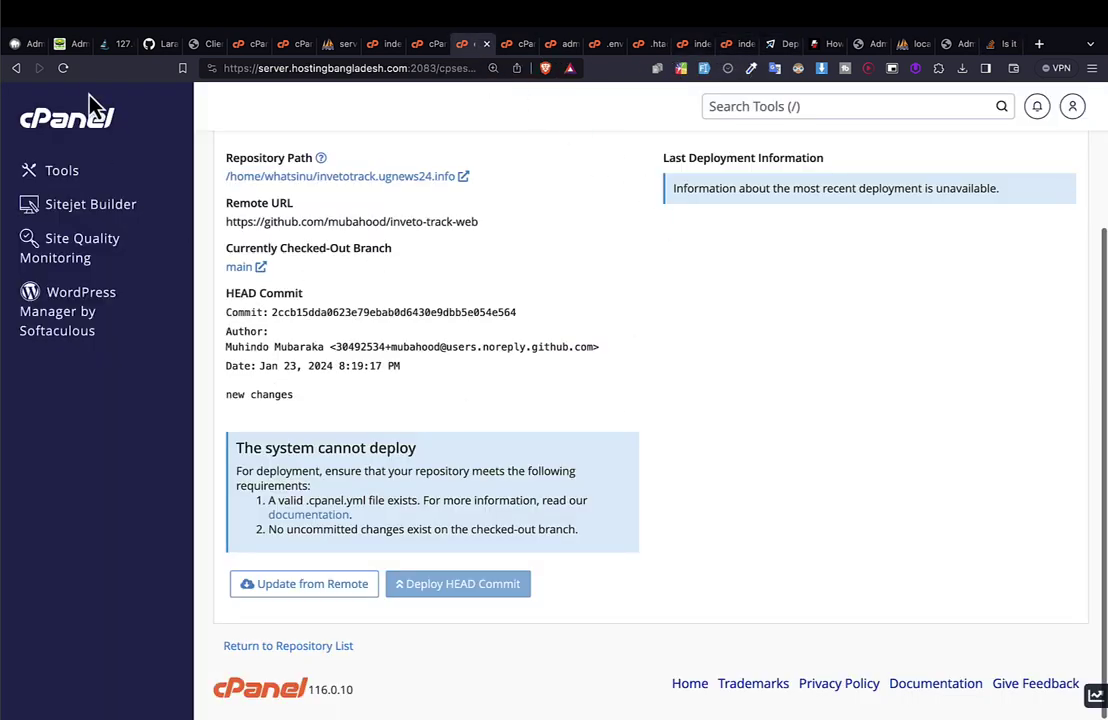
{"action": "left_click", "coordinate": [63, 68]}
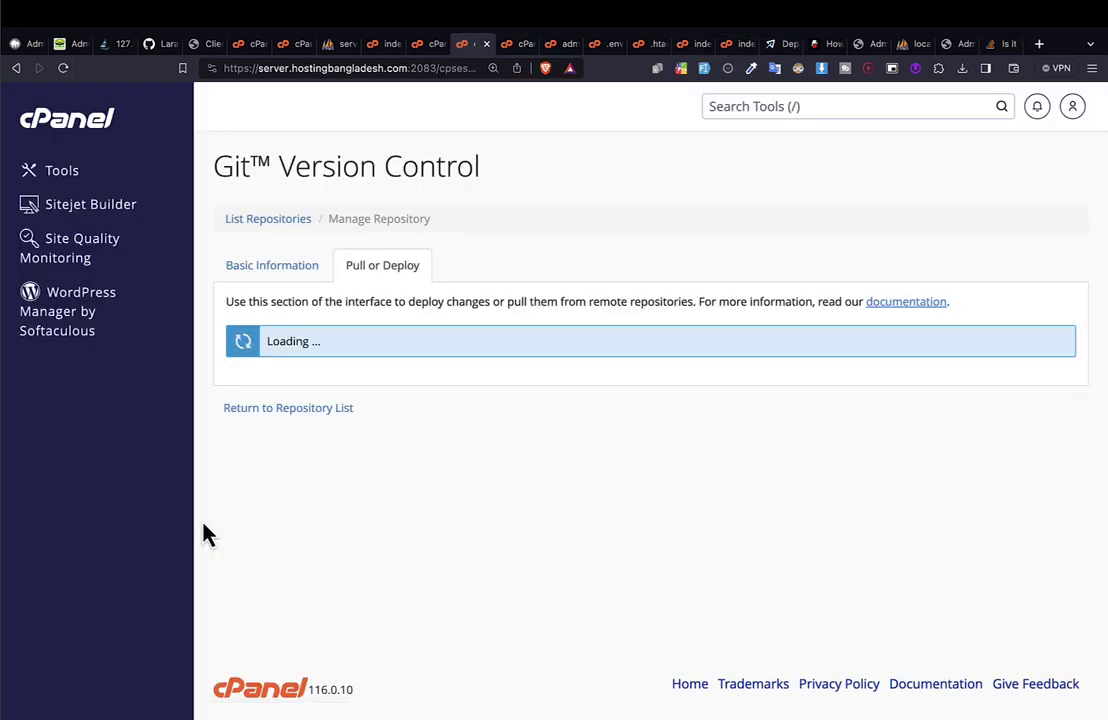
{"action": "scroll", "coordinate": [297, 660], "scroll_direction": "down", "scroll_amount": 3}
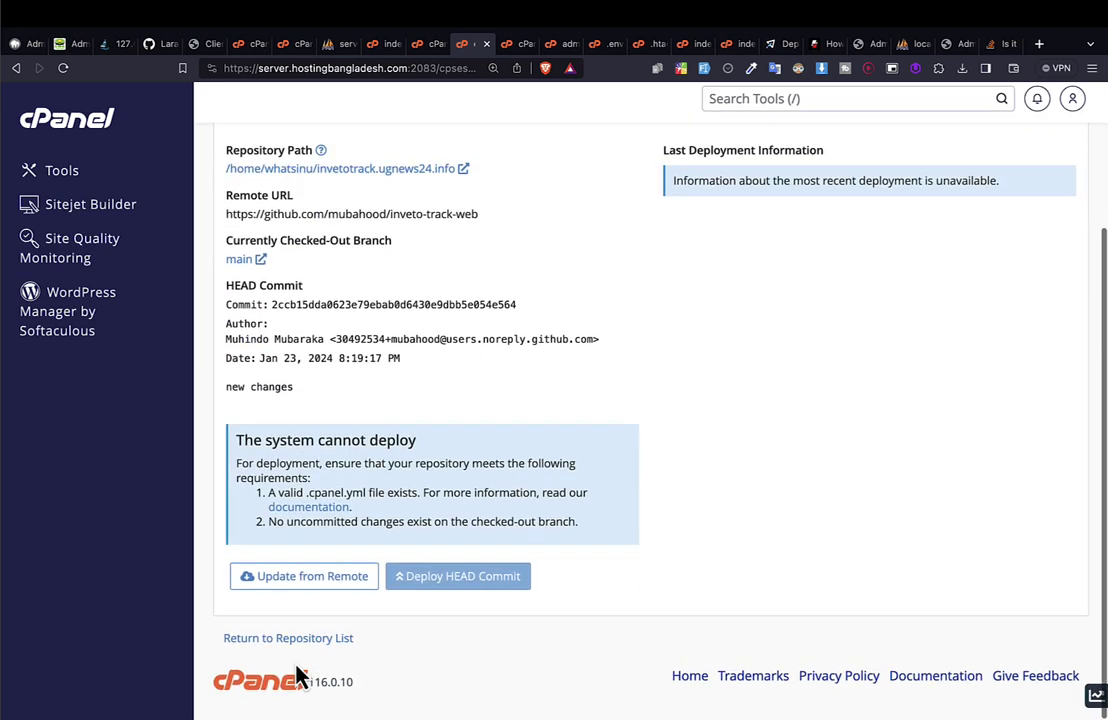
{"action": "left_click", "coordinate": [311, 594]}
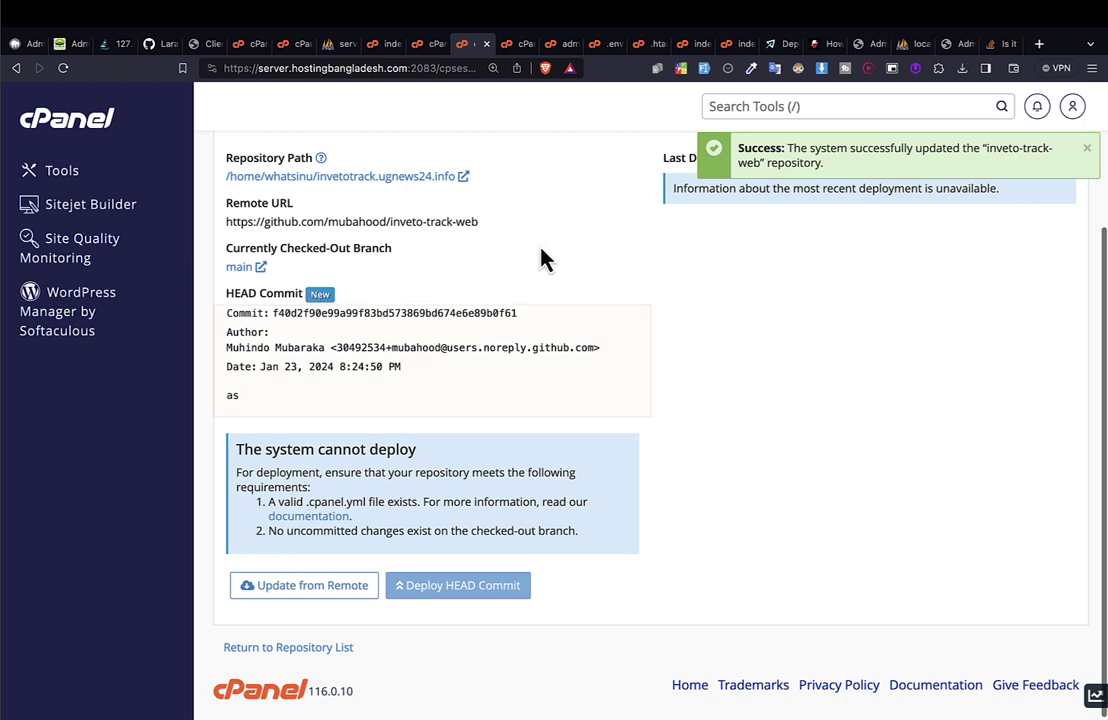
{"action": "left_click_drag", "start_coordinate": [816, 145], "coordinate": [796, 174]}
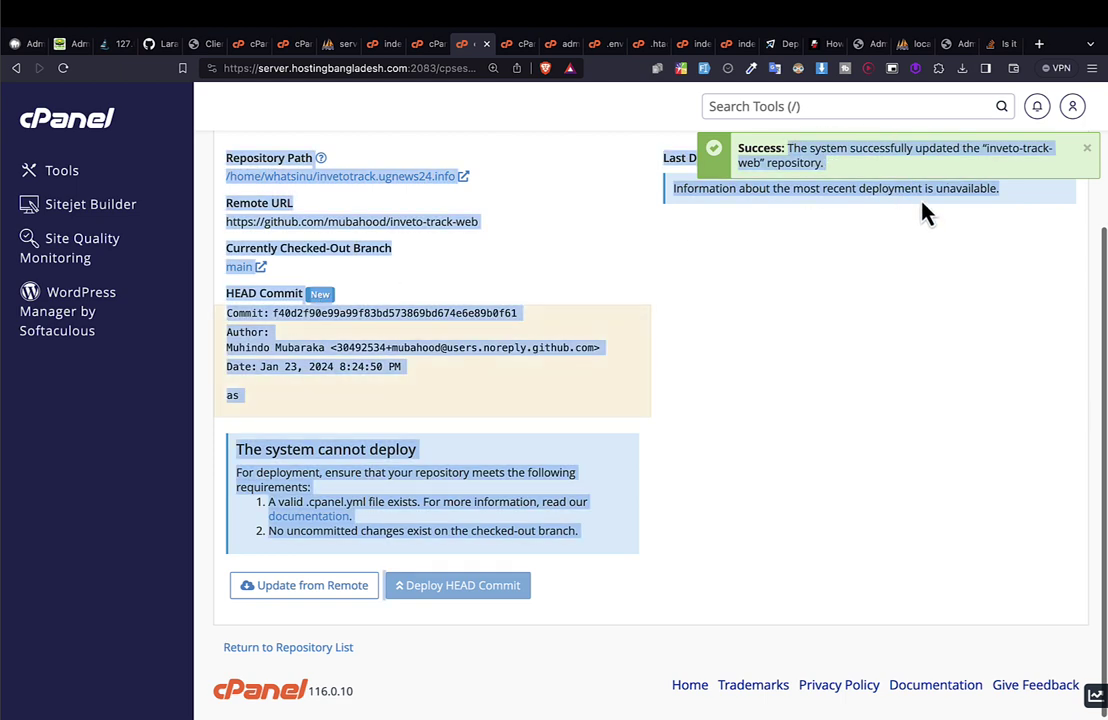
{"action": "triple_click", "coordinate": [835, 173]}
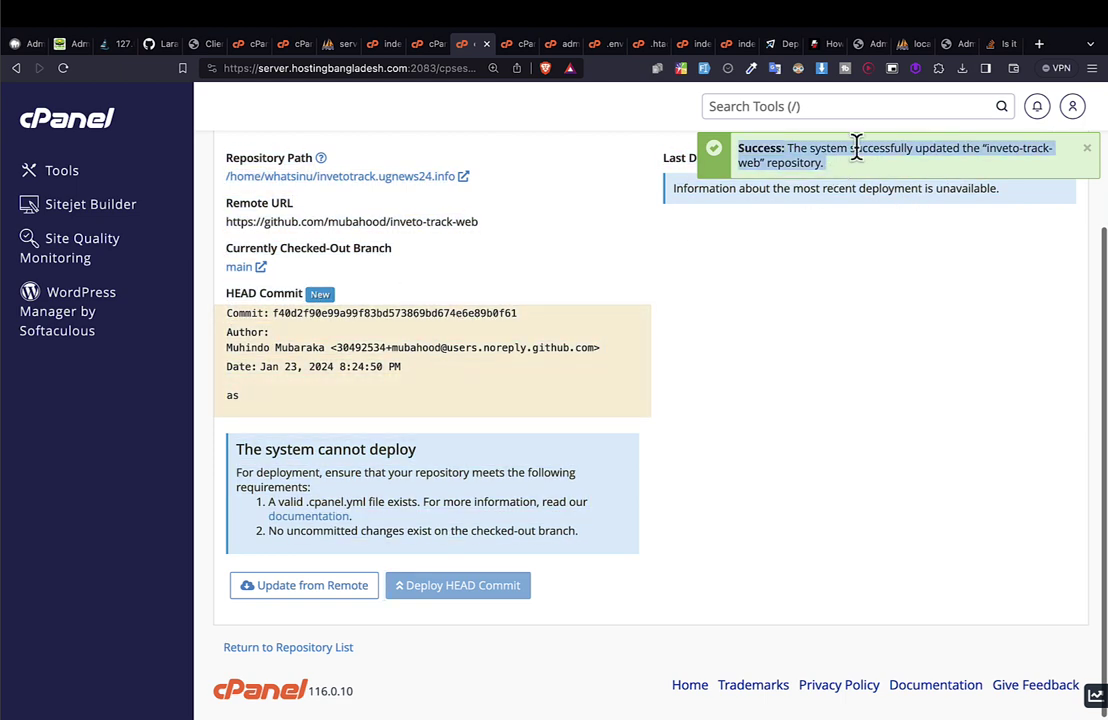
{"action": "left_click", "coordinate": [858, 44]}
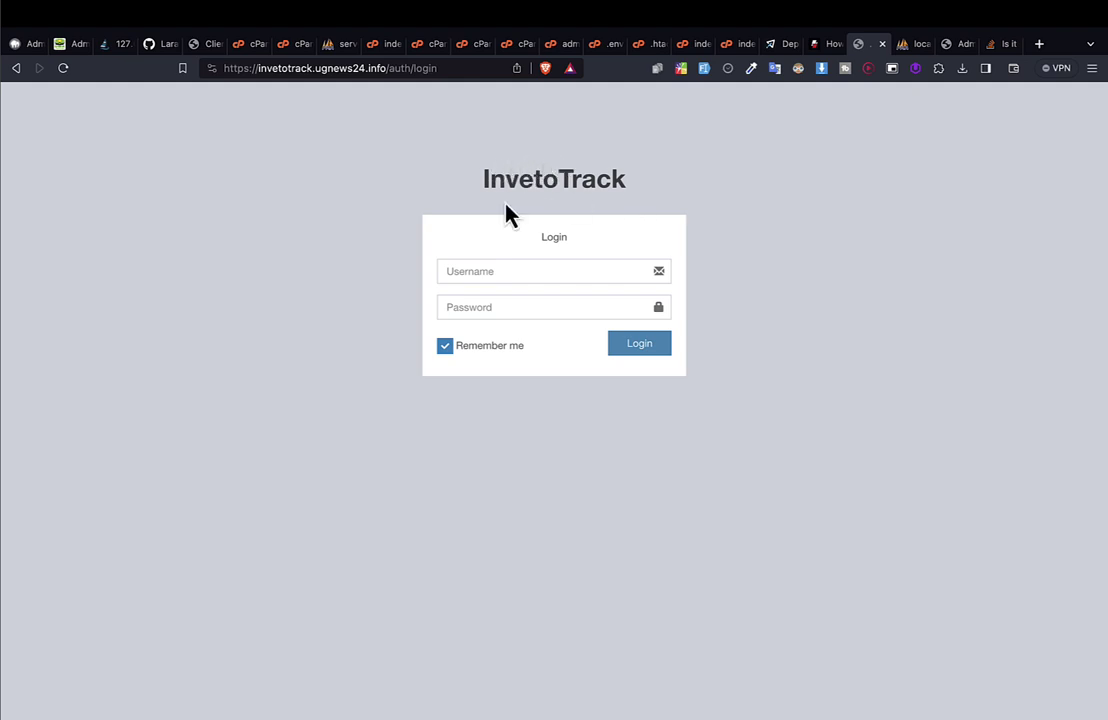
Select the invetotrack.ugnews24.info domain in the login page URL, then go to MultiPHP Manager.
{"action": "left_click", "coordinate": [457, 68]}
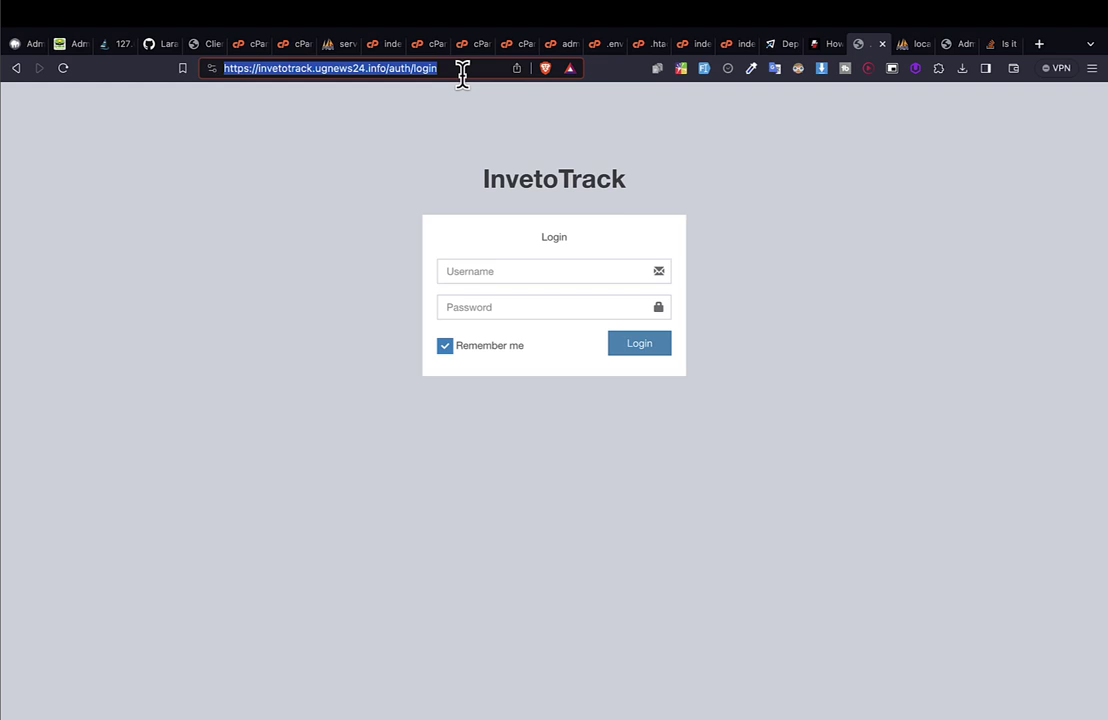
{"action": "left_click_drag", "start_coordinate": [386, 68], "coordinate": [73, 30]}
{"action": "left_click", "coordinate": [380, 48]}
{"action": "left_click", "coordinate": [415, 45]}
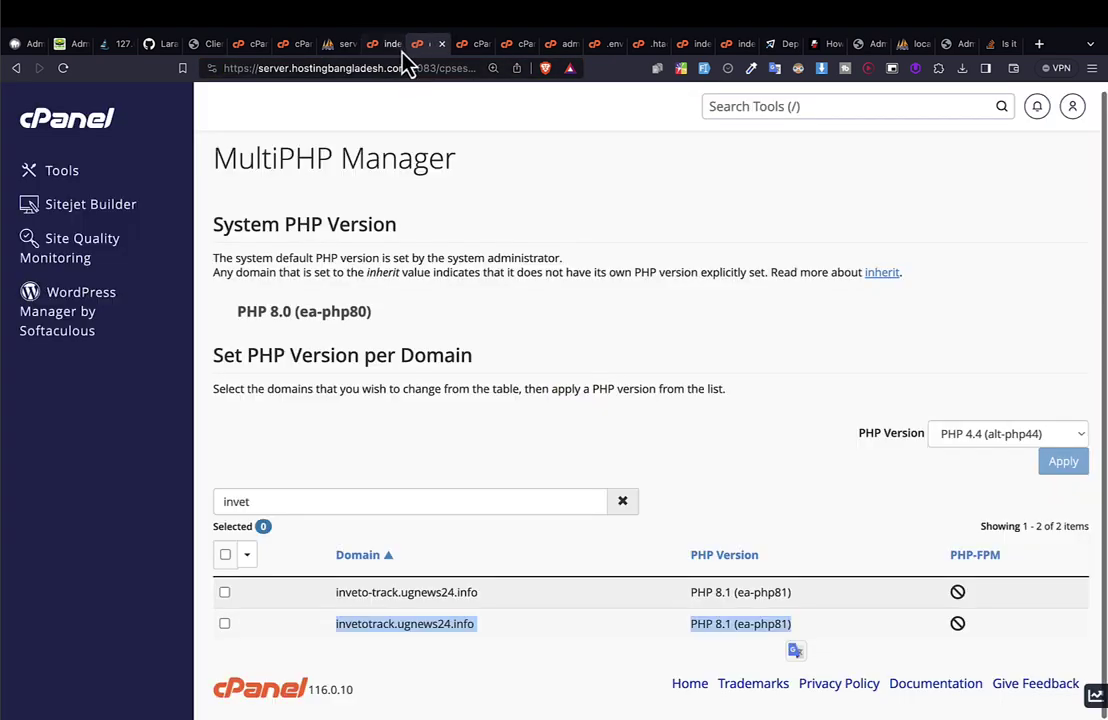
Open the site folder in File Manager and edit the .env file.
{"action": "left_click", "coordinate": [471, 45]}
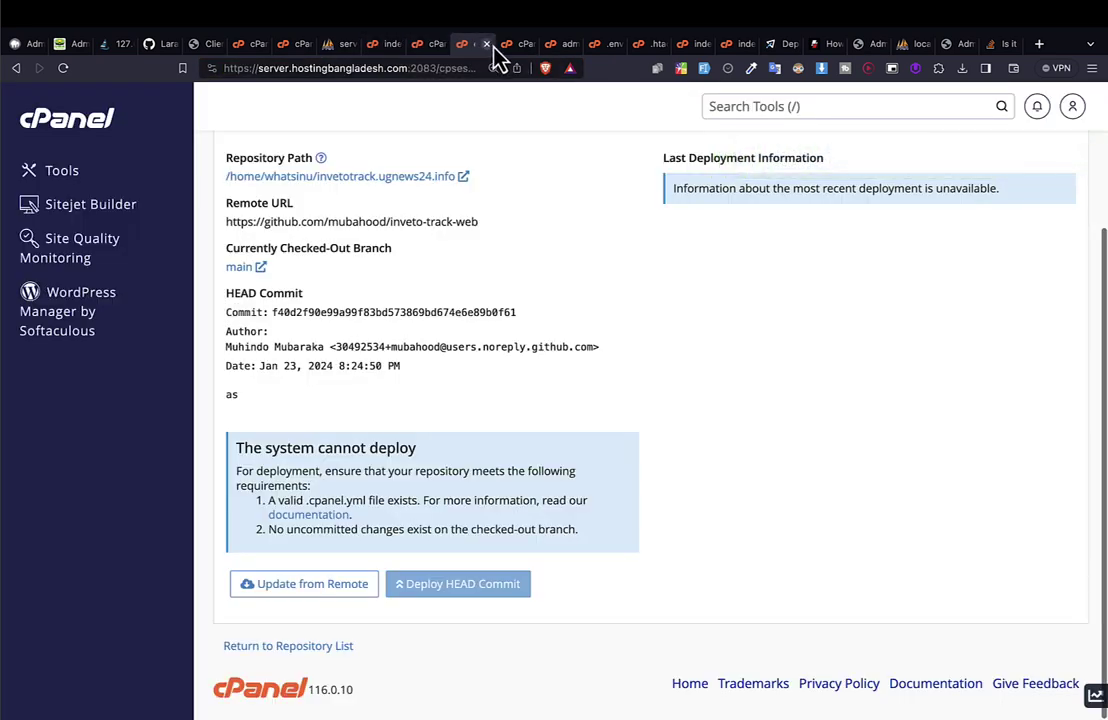
{"action": "left_click", "coordinate": [382, 181]}
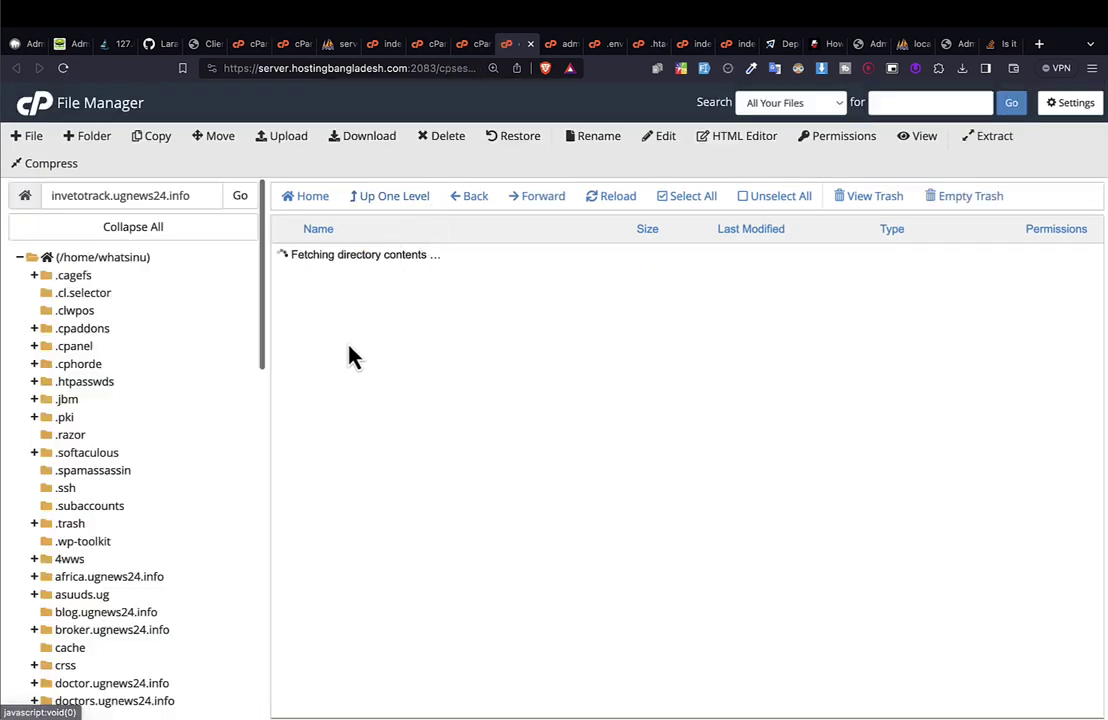
{"action": "scroll", "coordinate": [420, 390], "scroll_direction": "down", "scroll_amount": 2}
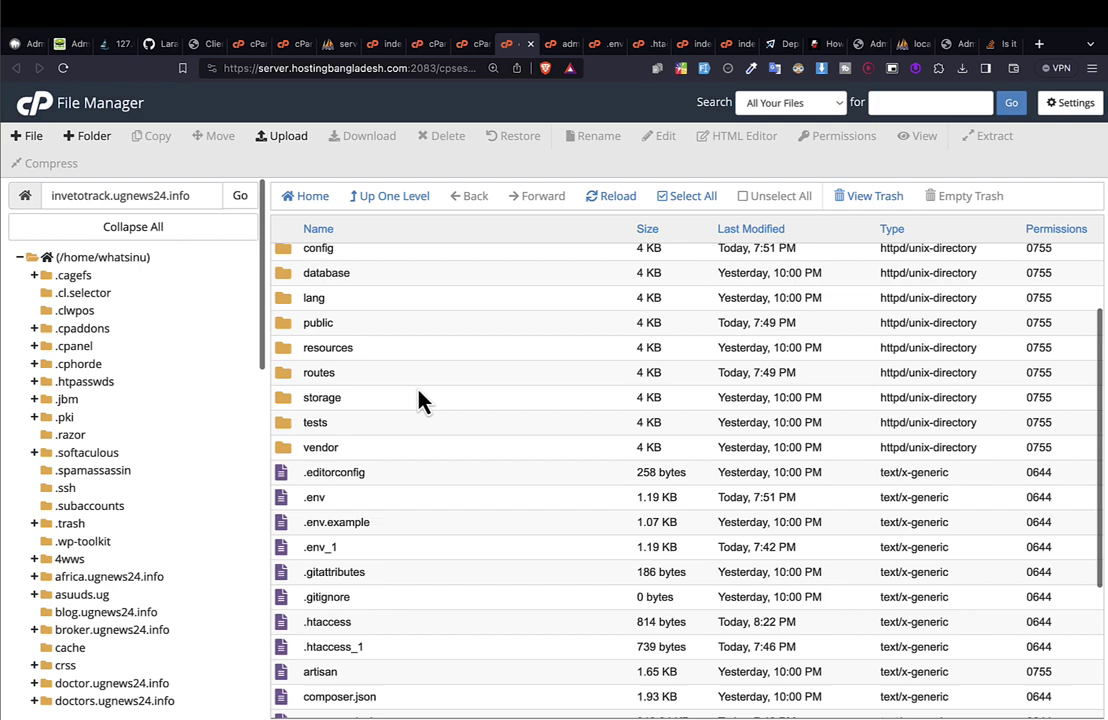
{"action": "left_click", "coordinate": [340, 500]}
{"action": "right_click", "coordinate": [345, 496]}
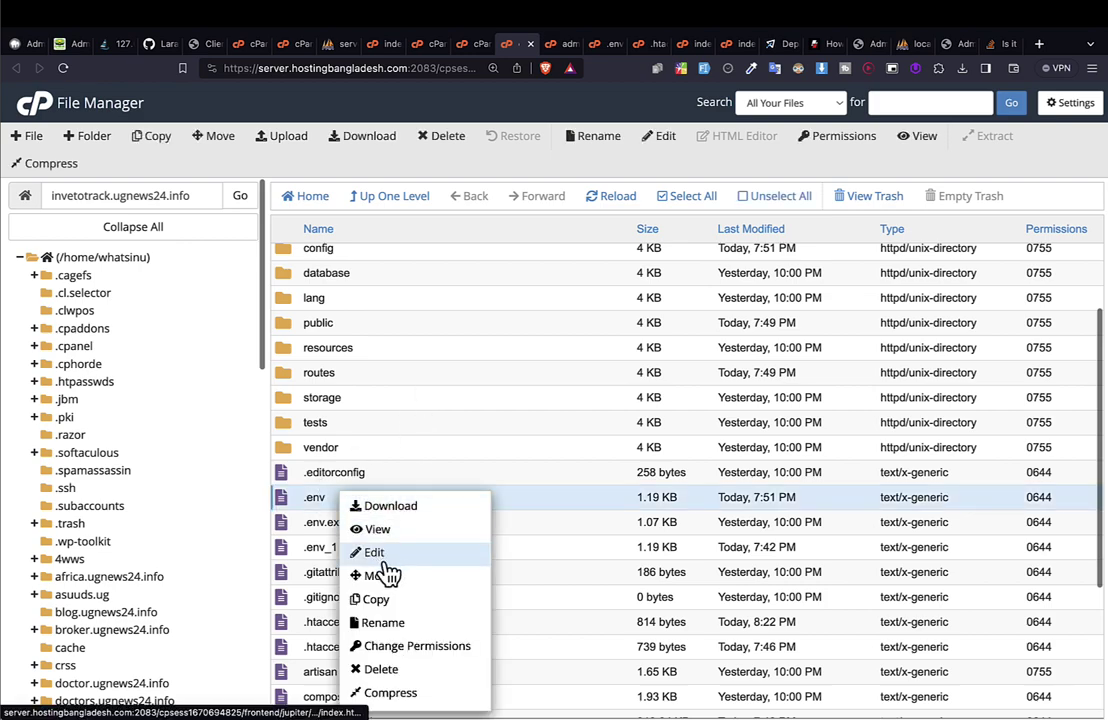
{"action": "left_click", "coordinate": [385, 556]}
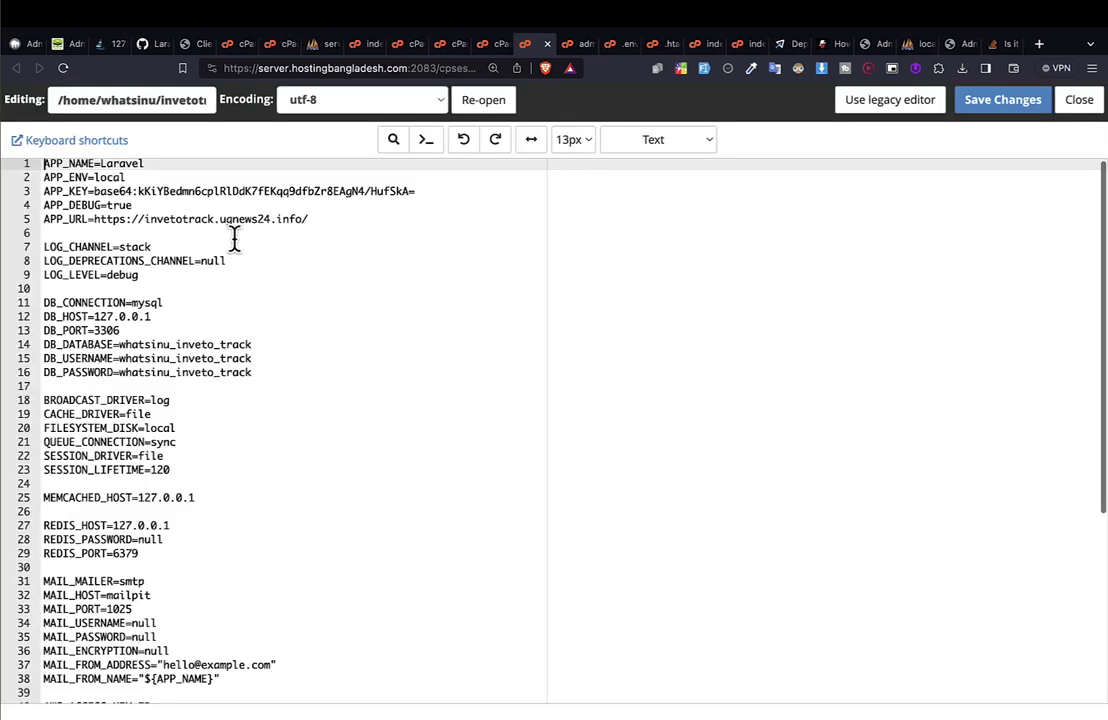
{"action": "left_click_drag", "start_coordinate": [94, 219], "coordinate": [333, 221]}
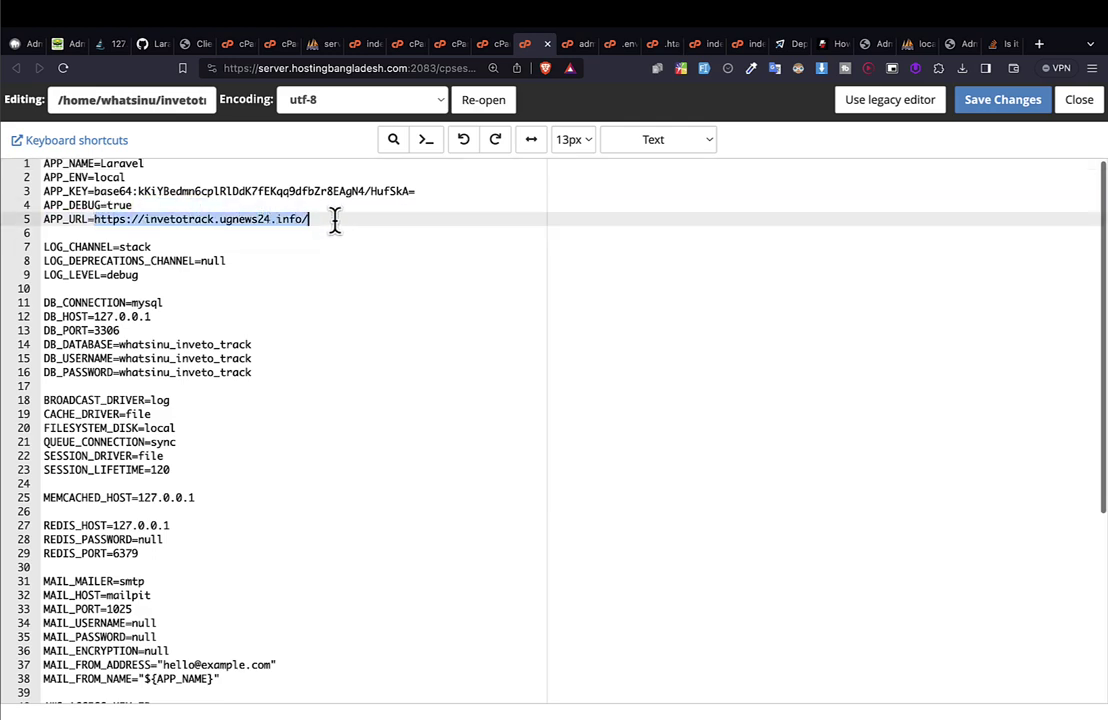
{"action": "left_click", "coordinate": [335, 221]}
{"action": "key", "text": "shift+Left"}
{"action": "key", "text": "shift+Left"}
{"action": "key", "text": "shift+Left"}
{"action": "key", "text": "shift+Left"}
{"action": "key", "text": "shift+Left"}
{"action": "key", "text": "shift+Left"}
{"action": "key", "text": "shift+Left"}
{"action": "key", "text": "shift+Left"}
{"action": "key", "text": "shift+Left"}
{"action": "key", "text": "shift+Left"}
{"action": "key", "text": "shift+Left"}
{"action": "key", "text": "shift+Left"}
{"action": "key", "text": "shift+Left"}
{"action": "key", "text": "shift+Left"}
{"action": "key", "text": "shift+Left"}
{"action": "key", "text": "shift+Left"}
{"action": "key", "text": "shift+Left"}
{"action": "key", "text": "shift+Left"}
{"action": "key", "text": "shift+Left"}
{"action": "key", "text": "shift+Left"}
{"action": "key", "text": "shift+Left"}
{"action": "key", "text": "shift+Left"}
{"action": "key", "text": "shift+Left"}
{"action": "key", "text": "shift+Left"}
{"action": "key", "text": "shift+Left"}
{"action": "left_click", "coordinate": [335, 221]}
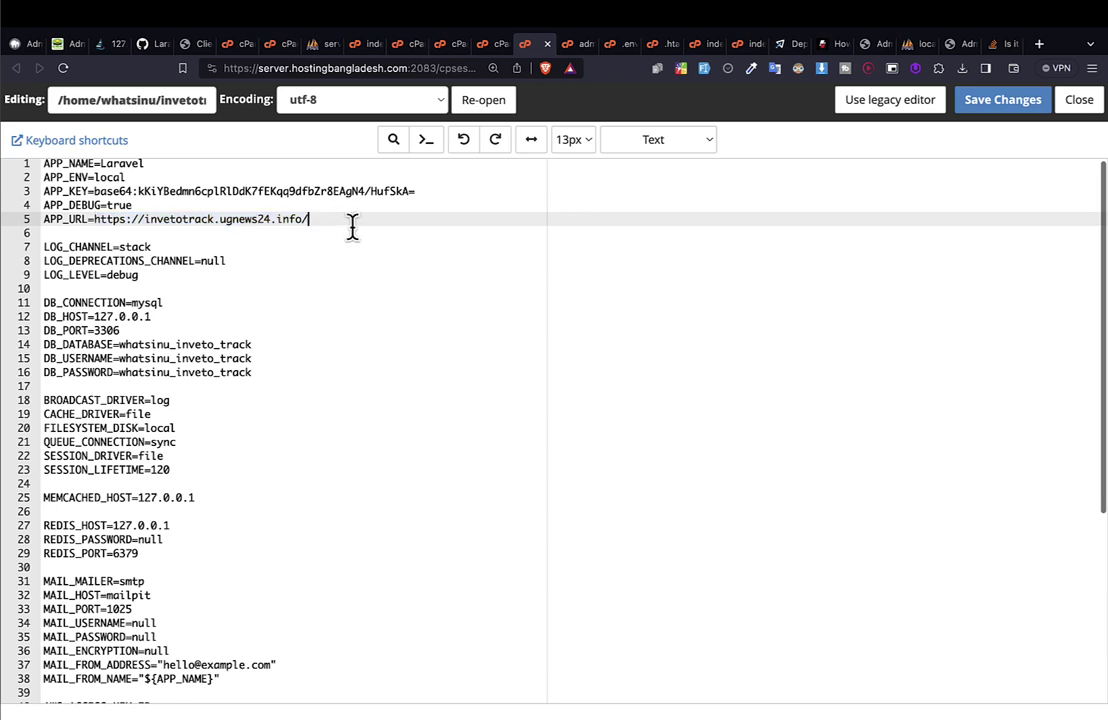
{"action": "key", "text": "shift+Left"}
{"action": "key", "text": "shift+Left"}
{"action": "key", "text": "shift+Left"}
{"action": "key", "text": "shift+Left"}
{"action": "key", "text": "shift+Left"}
{"action": "key", "text": "shift+Left"}
{"action": "key", "text": "shift+Left"}
{"action": "key", "text": "shift+Left"}
{"action": "key", "text": "shift+Left"}
{"action": "key", "text": "shift+Left"}
{"action": "key", "text": "shift+Left"}
{"action": "key", "text": "shift+Left"}
{"action": "key", "text": "shift+Left"}
{"action": "key", "text": "shift+Left"}
{"action": "key", "text": "shift+Left"}
{"action": "key", "text": "shift+Left"}
{"action": "key", "text": "shift+Left"}
{"action": "key", "text": "shift+Left"}
{"action": "key", "text": "shift+Left"}
{"action": "key", "text": "shift+Left"}
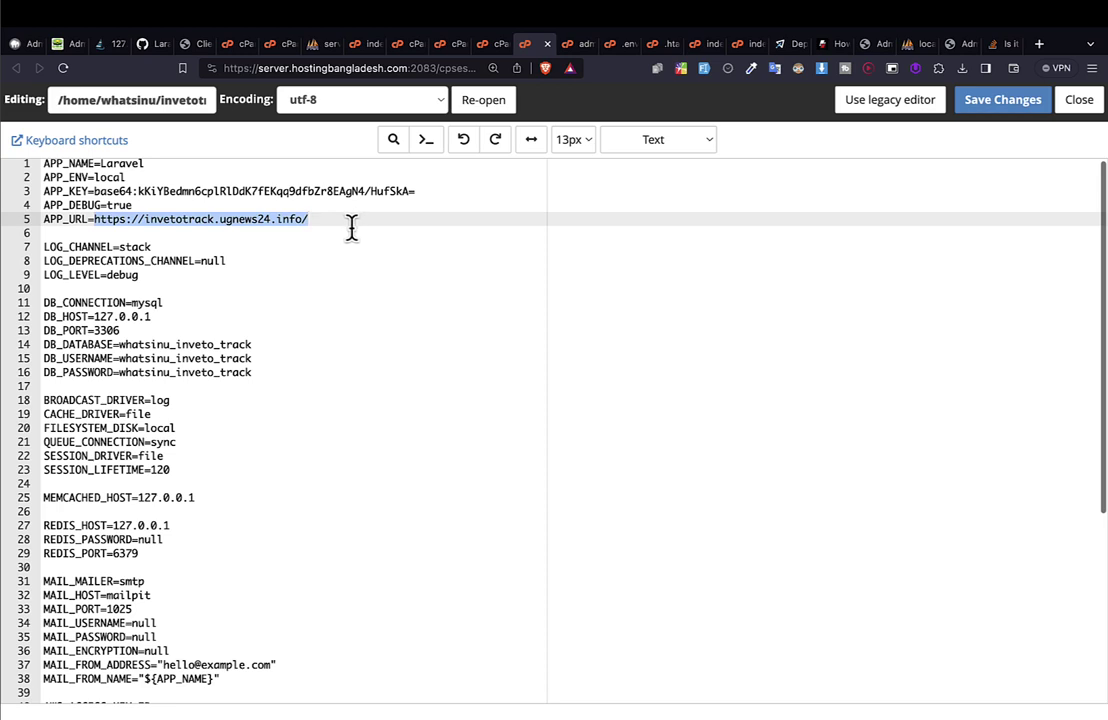
{"action": "left_click", "coordinate": [329, 228]}
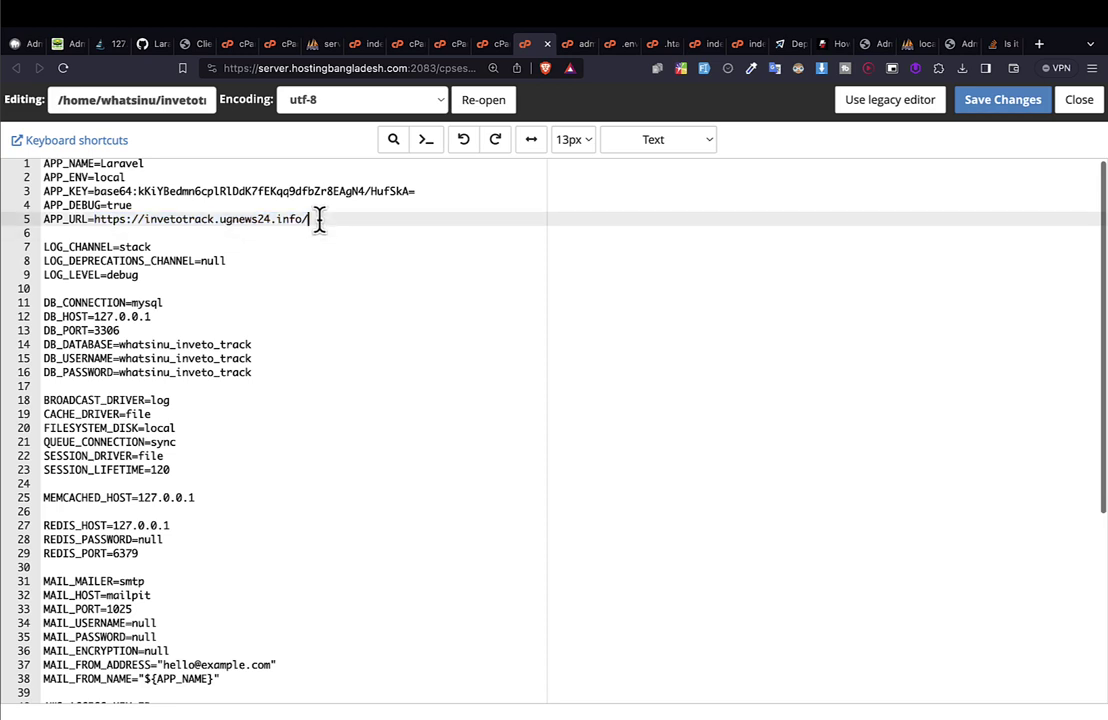
{"action": "left_click_drag", "start_coordinate": [319, 218], "coordinate": [94, 222]}
{"action": "scroll", "coordinate": [208, 533], "scroll_direction": "down", "scroll_amount": 3}
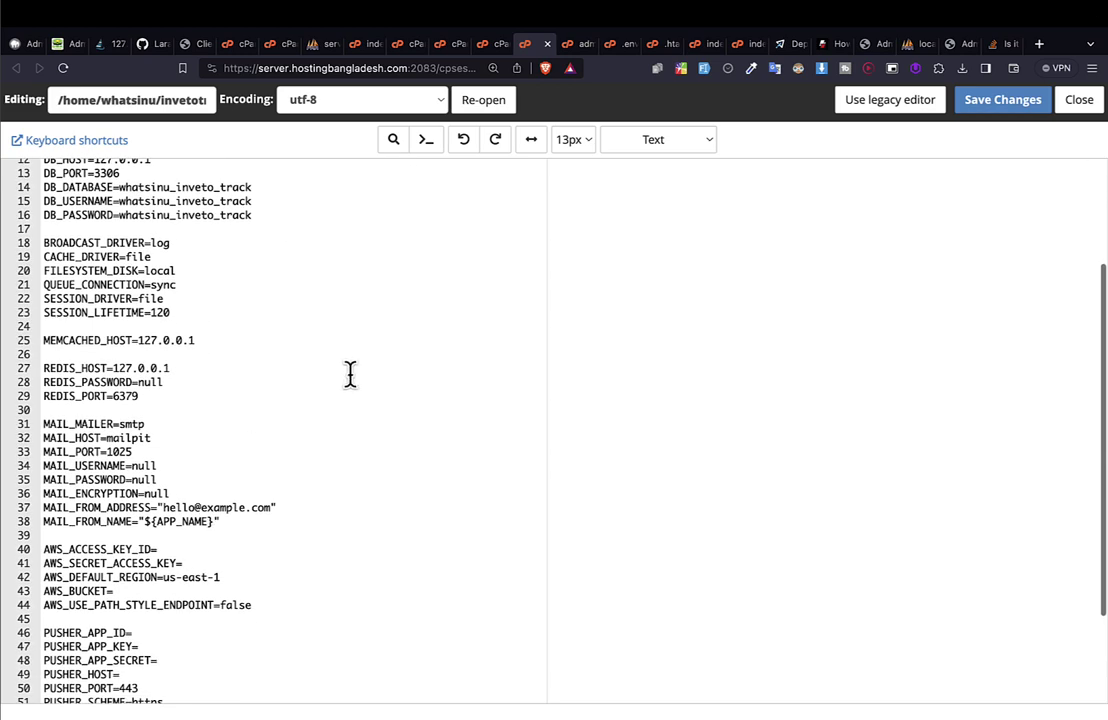
Move the InvetoTrack login tab beside the .env editor tab.
{"action": "left_click_drag", "start_coordinate": [866, 45], "coordinate": [605, 44]}
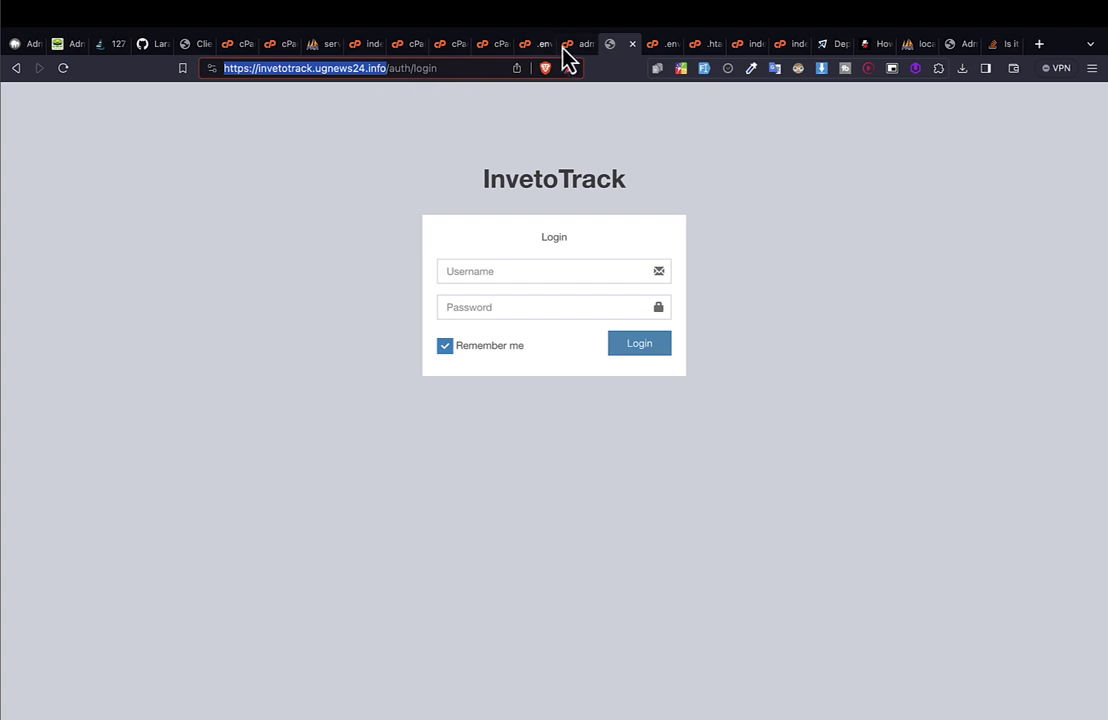
{"action": "left_click", "coordinate": [578, 47]}
{"action": "left_click", "coordinate": [607, 49]}
{"action": "left_click_drag", "start_coordinate": [611, 57], "coordinate": [568, 57]}
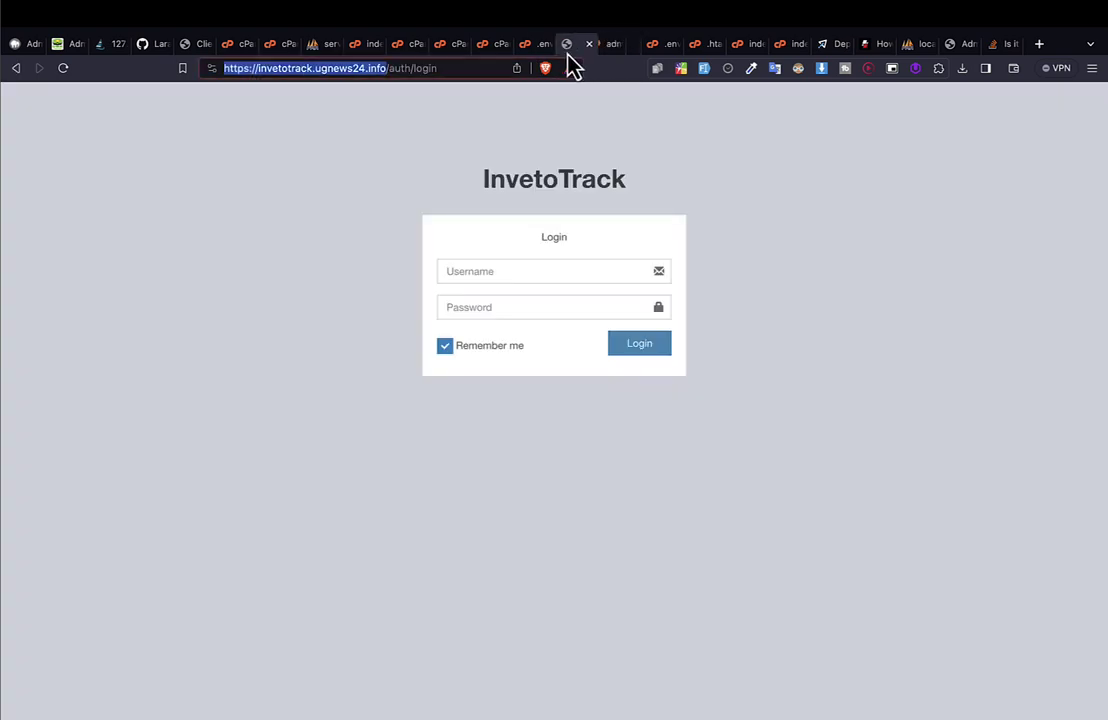
{"action": "left_click", "coordinate": [540, 48]}
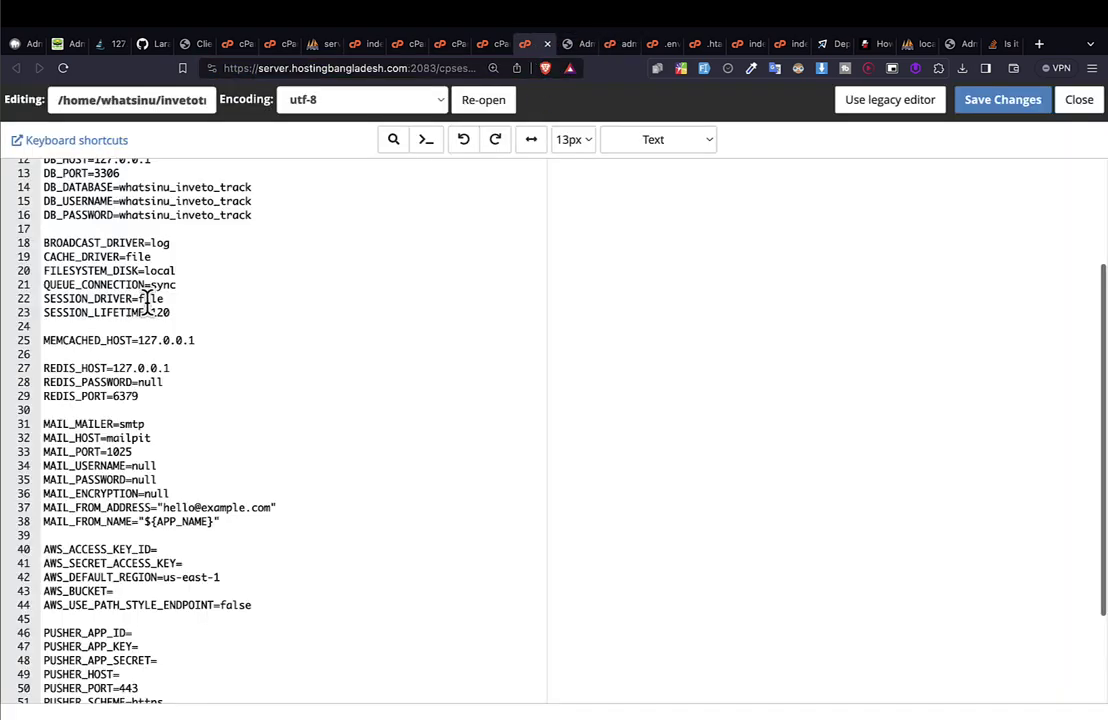
Enlarge the text and inspect the https scheme in APP_URL, then return to the login page.
{"action": "scroll", "coordinate": [147, 305], "scroll_direction": "up", "scroll_amount": 5}
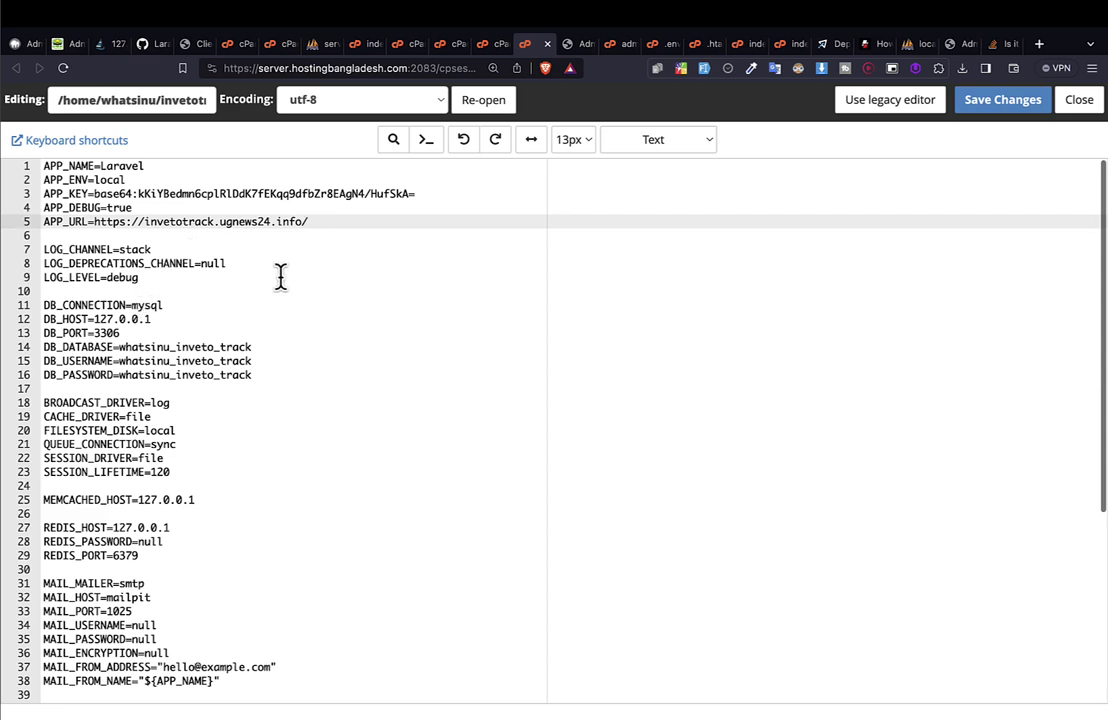
{"action": "key", "text": "super+plus"}
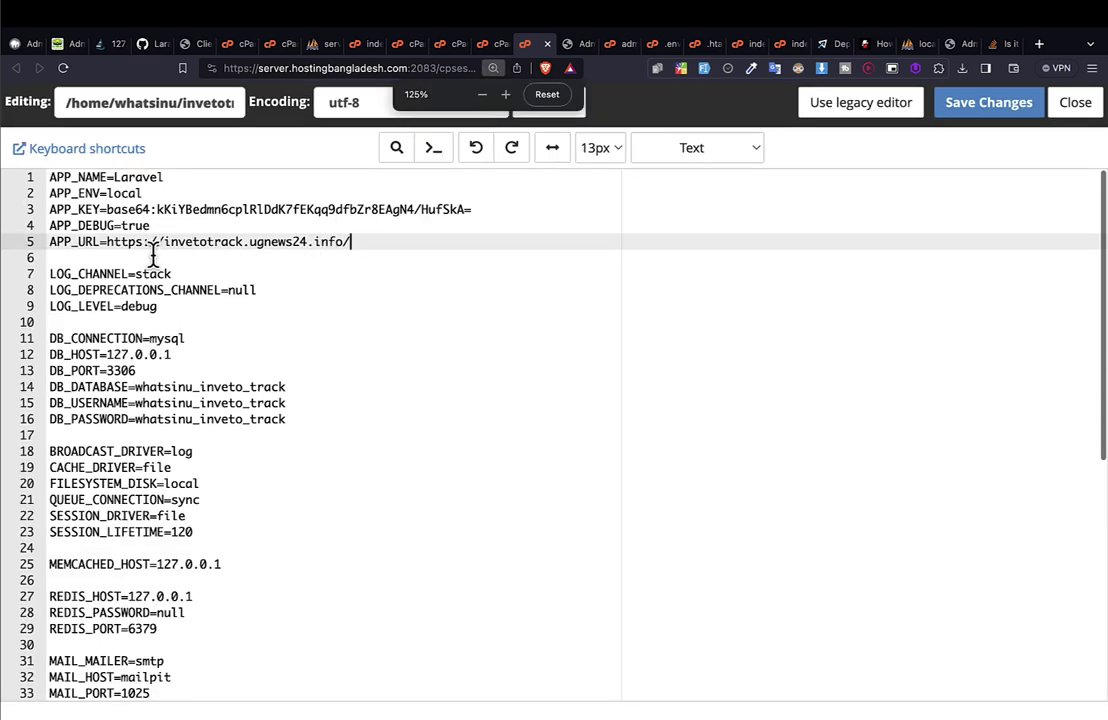
{"action": "double_click", "coordinate": [138, 242]}
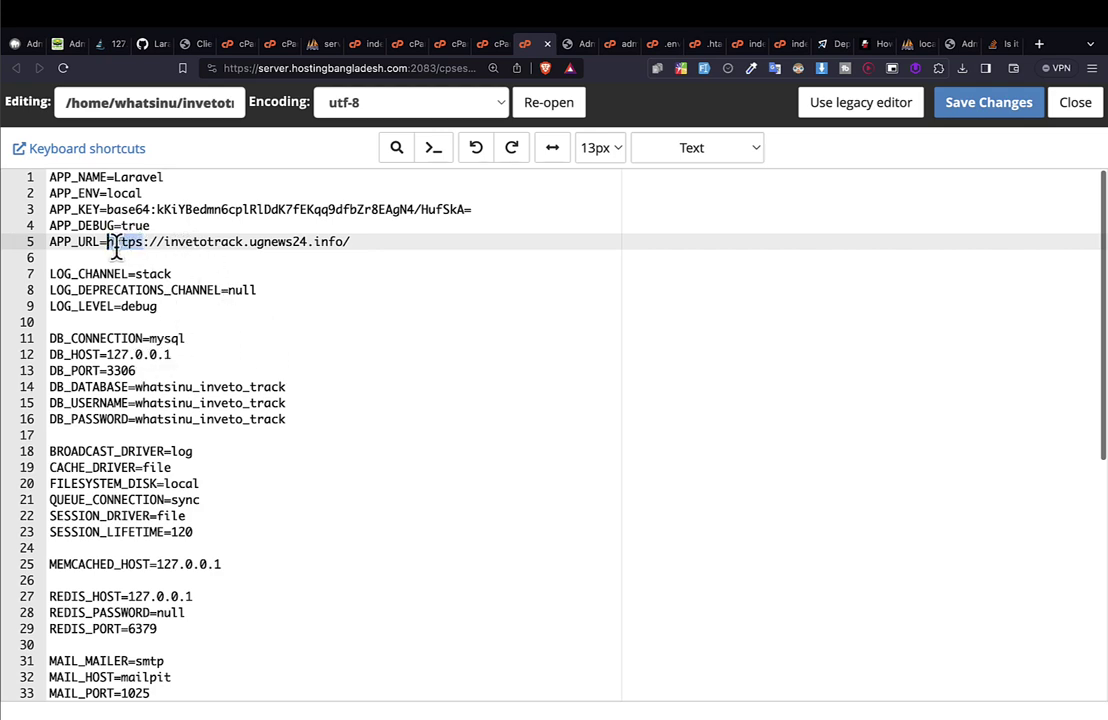
{"action": "left_click", "coordinate": [145, 243]}
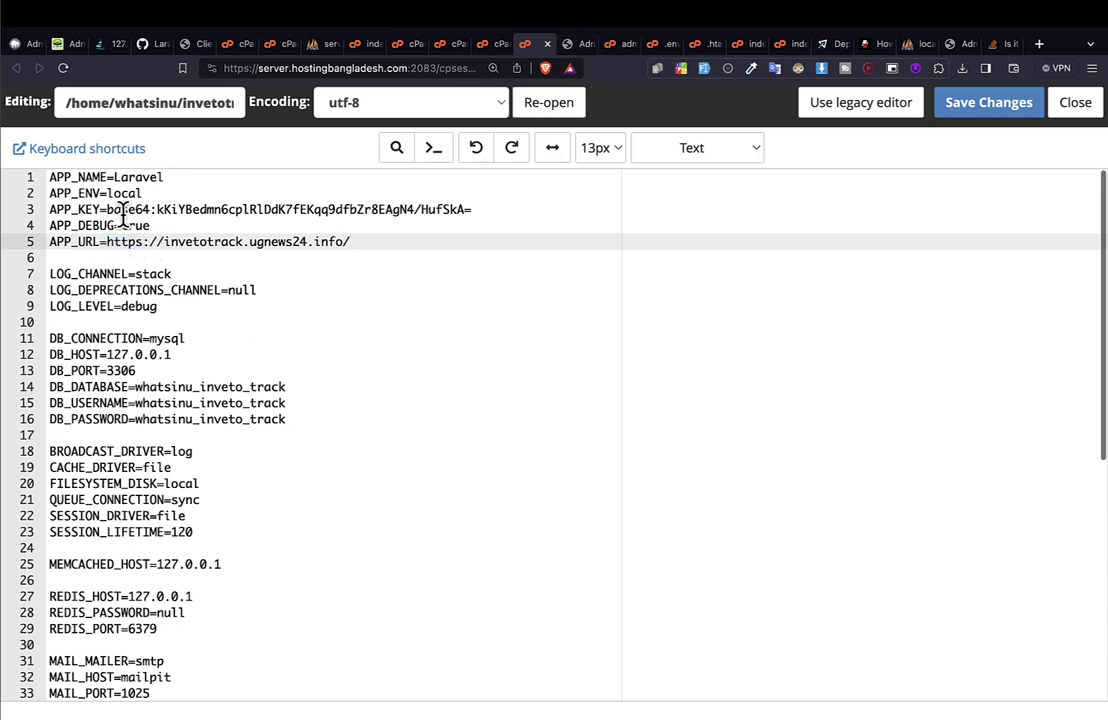
{"action": "left_click", "coordinate": [119, 252]}
{"action": "left_click", "coordinate": [148, 241]}
{"action": "double_click", "coordinate": [120, 241]}
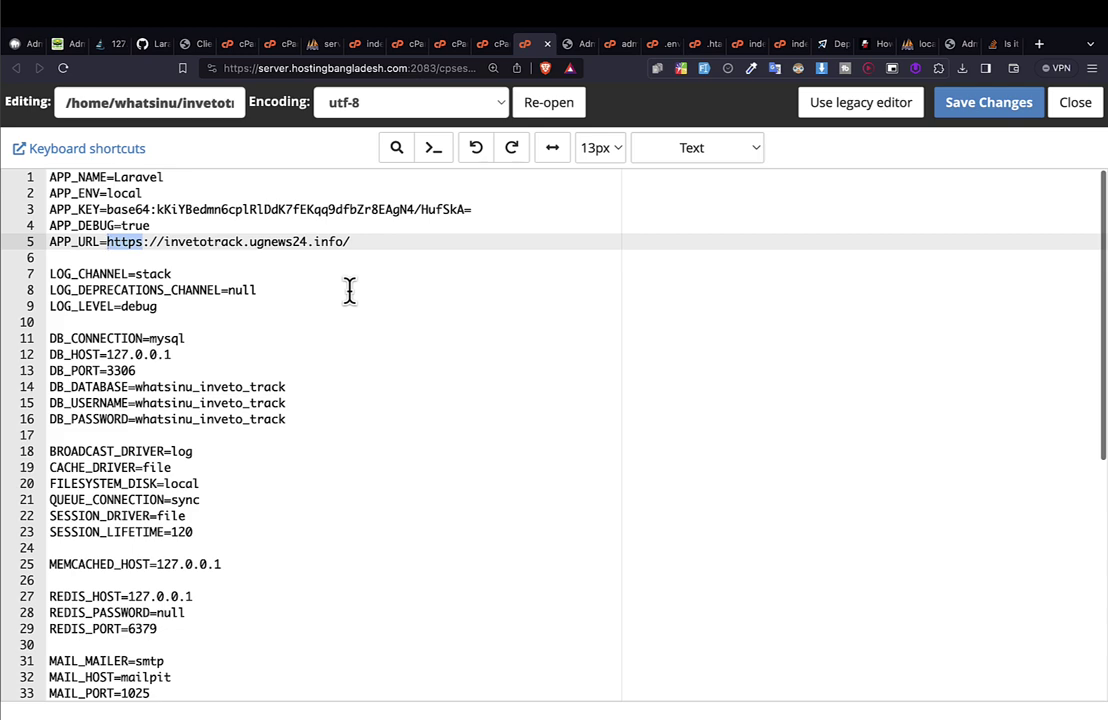
{"action": "scroll", "coordinate": [349, 290], "scroll_direction": "down", "scroll_amount": 5}
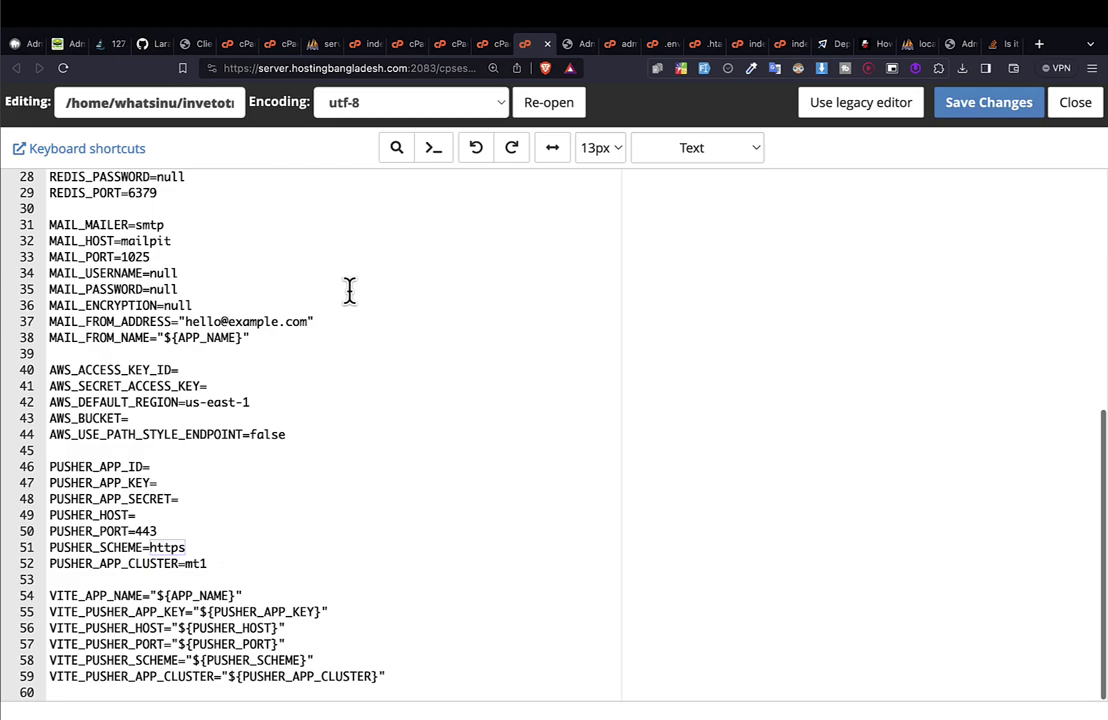
{"action": "scroll", "coordinate": [349, 290], "scroll_direction": "up", "scroll_amount": 5}
{"action": "scroll", "coordinate": [349, 290], "scroll_direction": "down", "scroll_amount": 4}
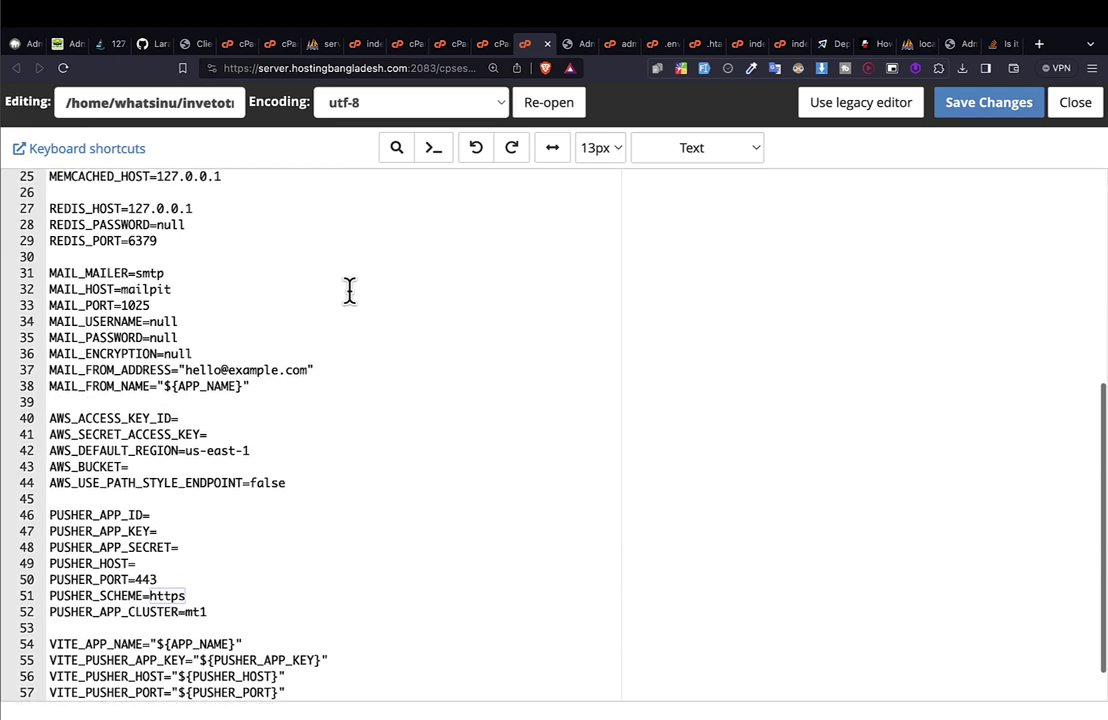
{"action": "scroll", "coordinate": [349, 290], "scroll_direction": "up", "scroll_amount": 1}
{"action": "scroll", "coordinate": [349, 290], "scroll_direction": "up", "scroll_amount": 3}
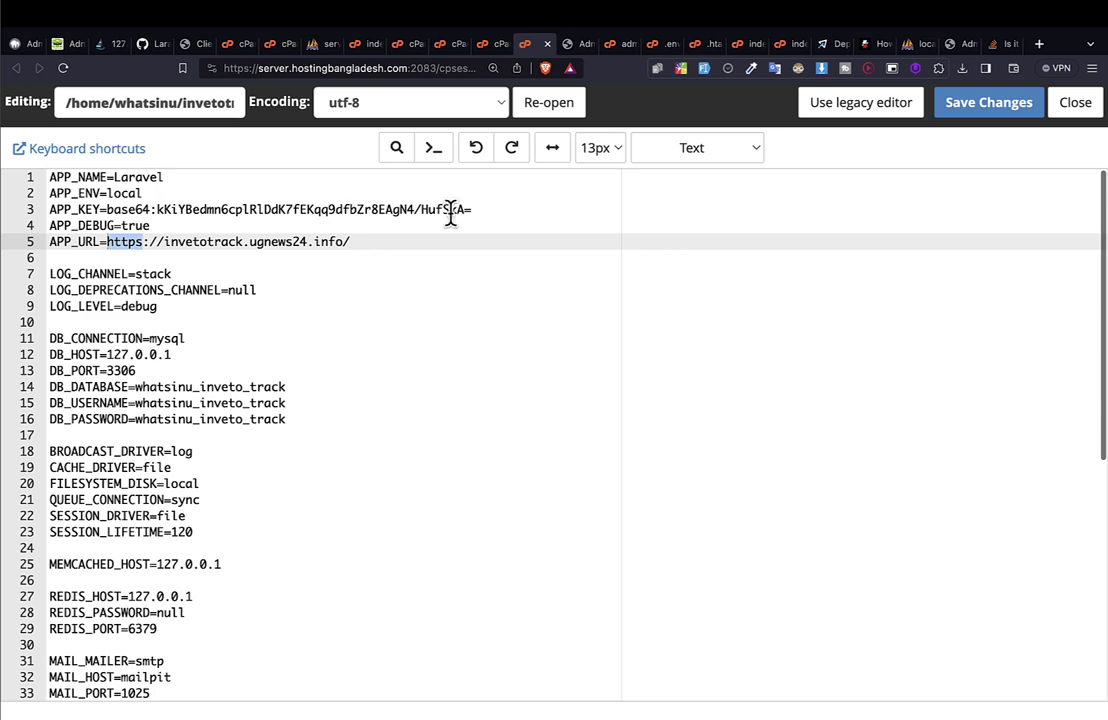
{"action": "key", "text": "ctrl+Tab"}
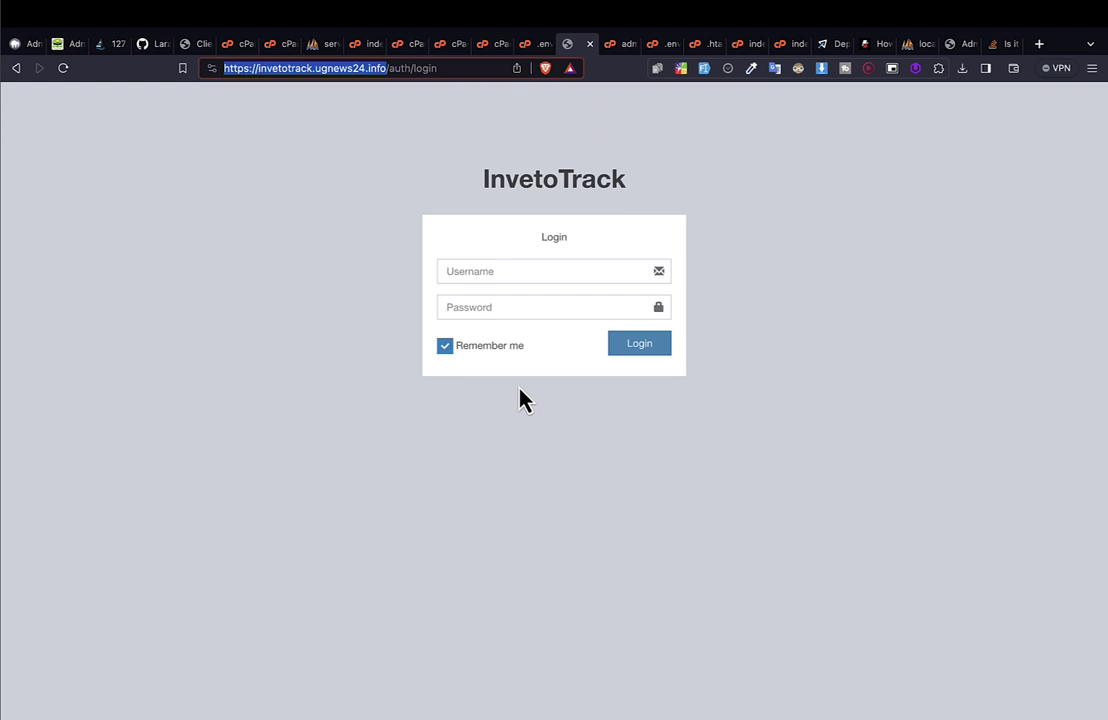
{"action": "left_click", "coordinate": [488, 44]}
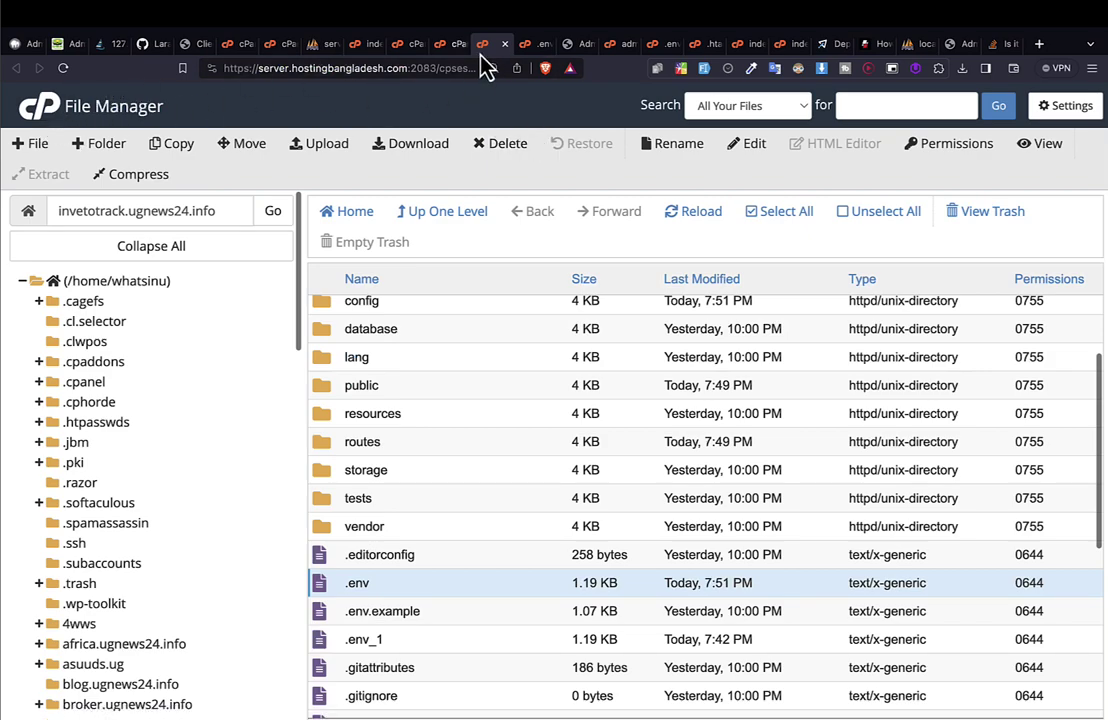
{"action": "left_click", "coordinate": [446, 45]}
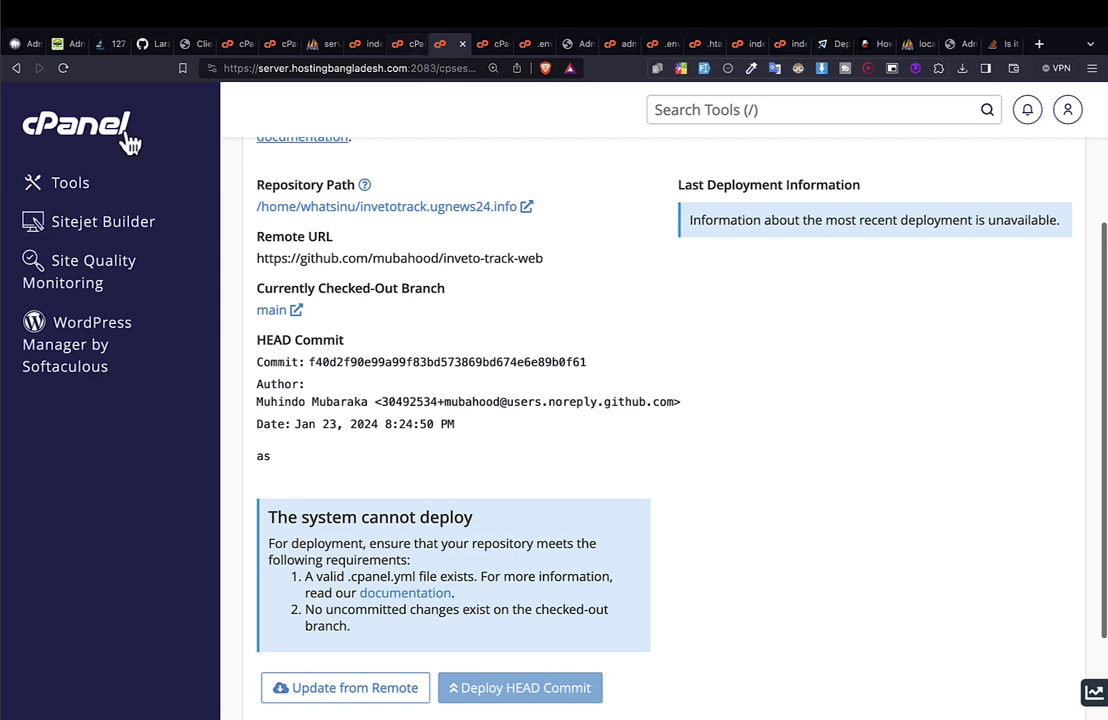
{"action": "left_click", "coordinate": [402, 44]}
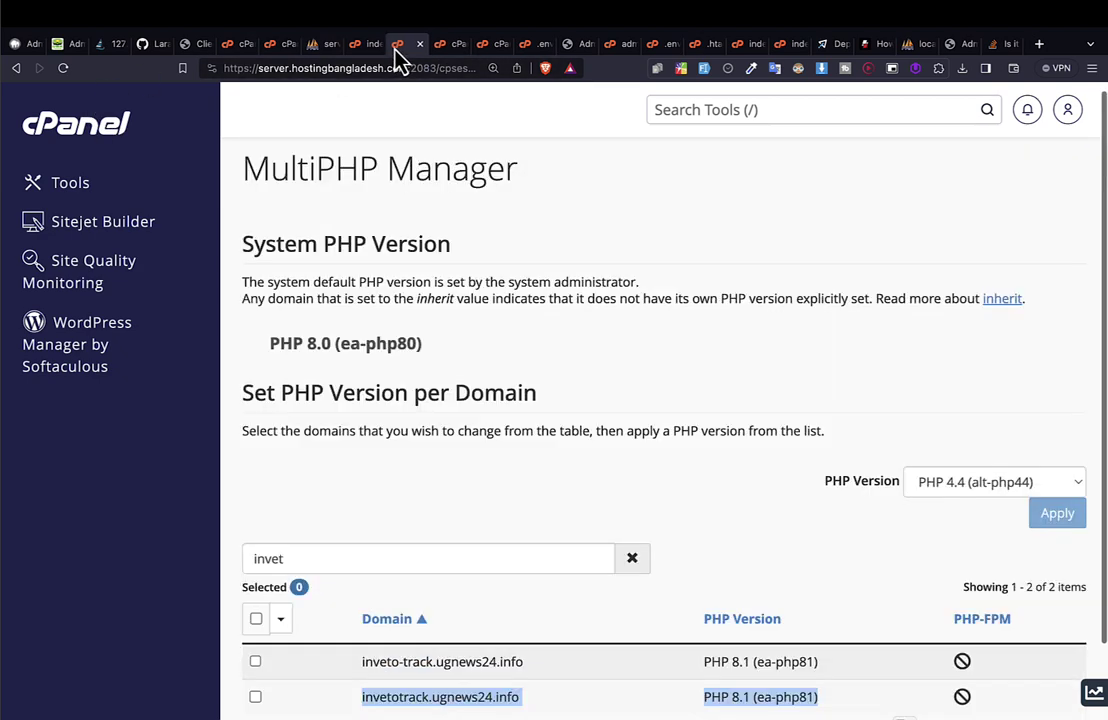
{"action": "left_click", "coordinate": [58, 141]}
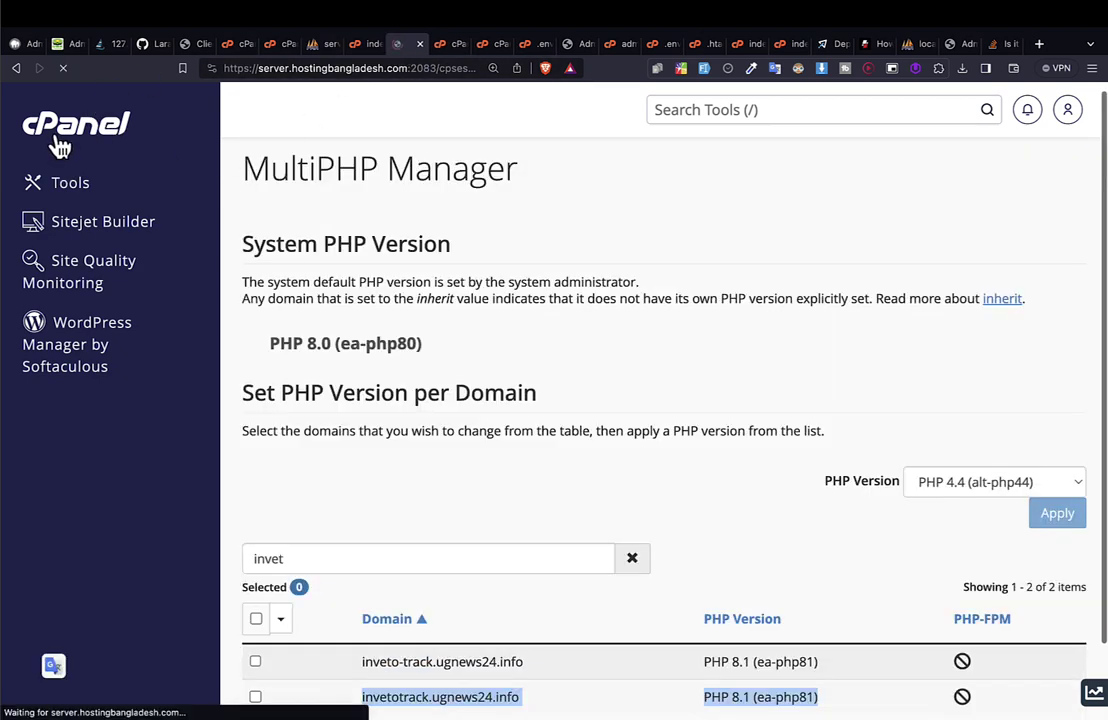
{"action": "scroll", "coordinate": [314, 180], "scroll_direction": "down", "scroll_amount": 10}
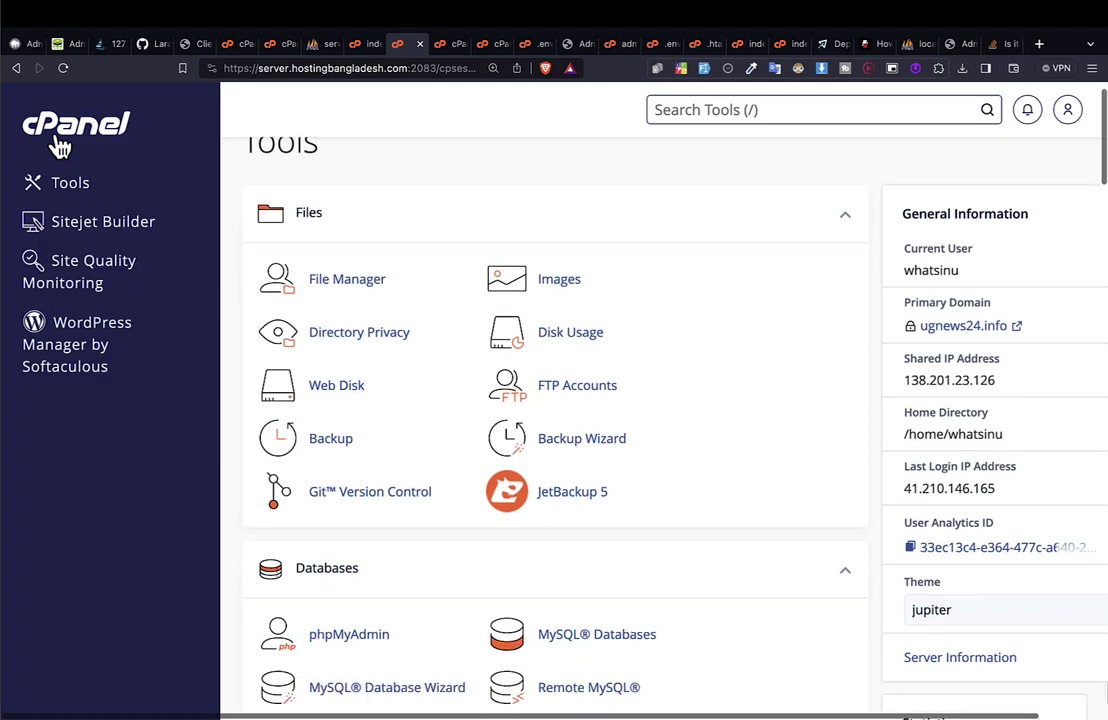
{"action": "scroll", "coordinate": [434, 260], "scroll_direction": "down", "scroll_amount": 15}
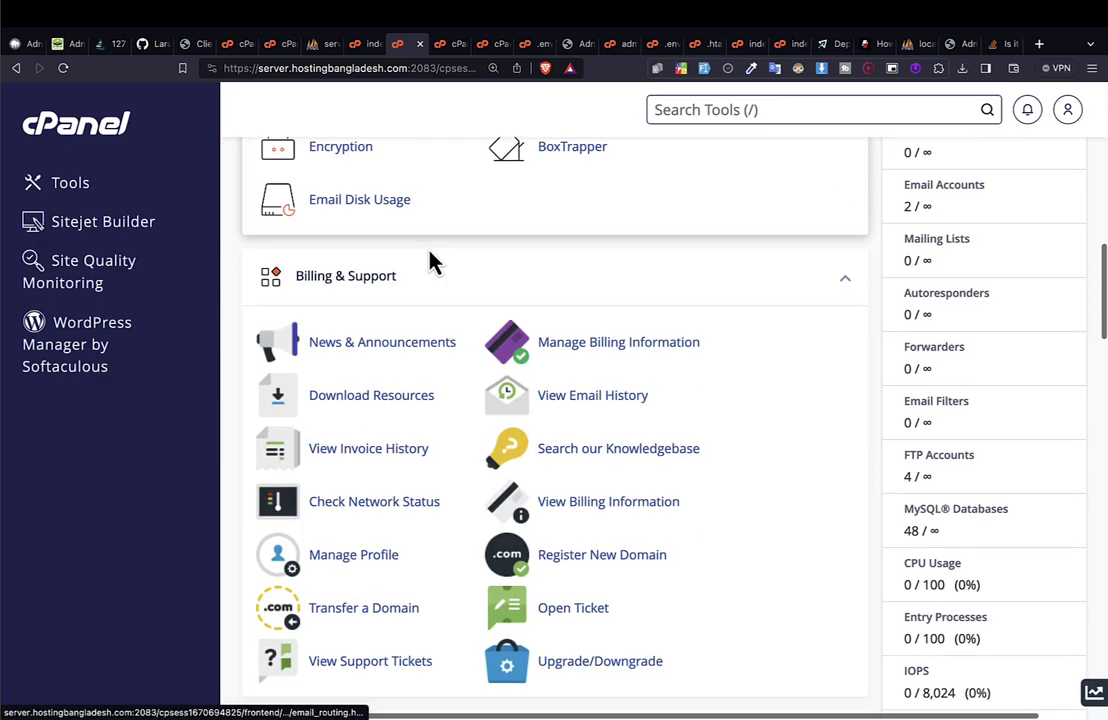
{"action": "scroll", "coordinate": [434, 260], "scroll_direction": "down", "scroll_amount": 5}
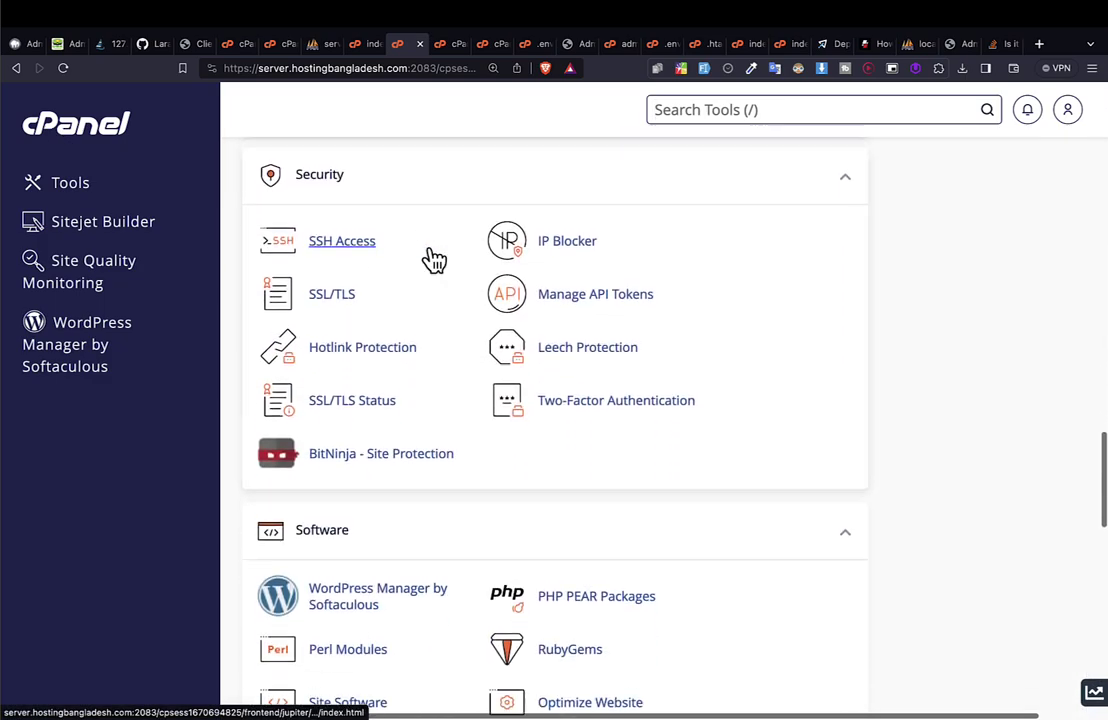
{"action": "key", "text": "ctrl+f"}
{"action": "type", "text": "msql"}
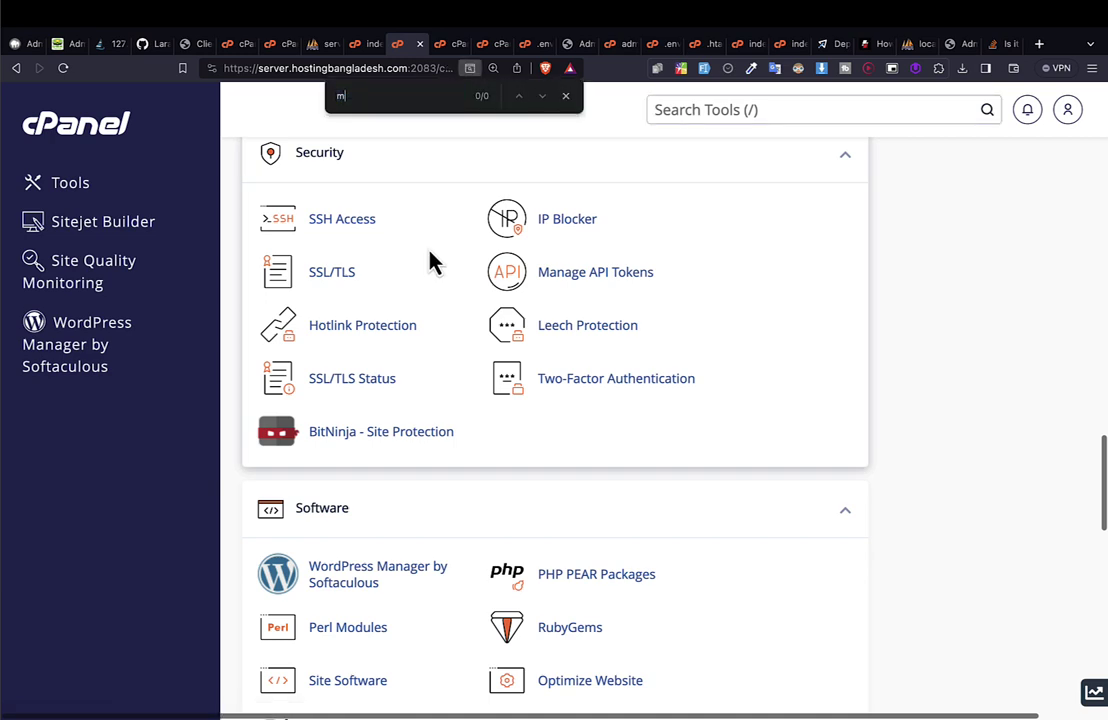
{"action": "key", "text": "Left"}
{"action": "key", "text": "Left"}
{"action": "key", "text": "Left"}
{"action": "type", "text": "y"}
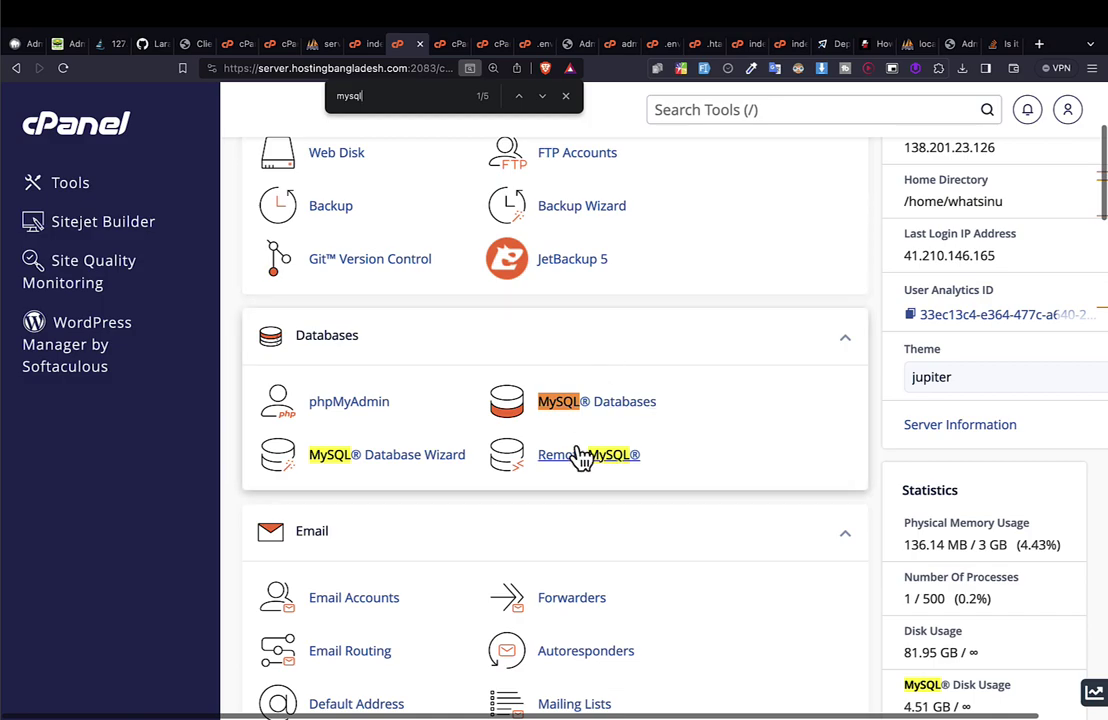
{"action": "key", "text": "Return"}
{"action": "key", "text": "Return"}
{"action": "key", "text": "Return"}
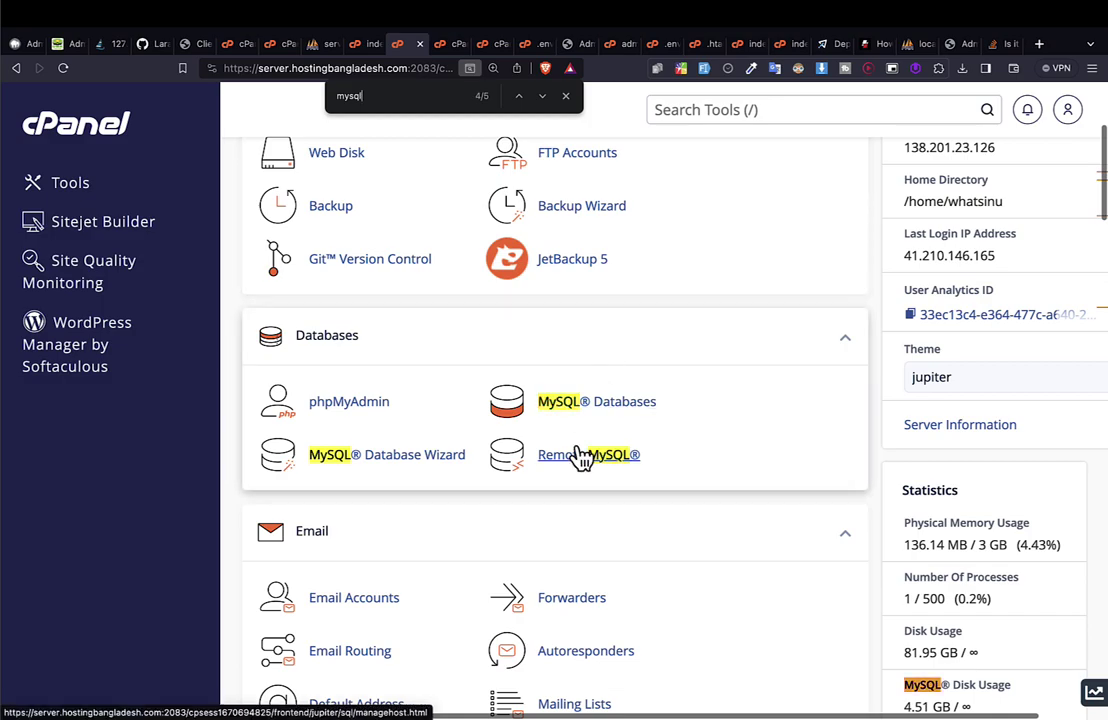
{"action": "scroll", "coordinate": [582, 457], "scroll_direction": "down", "scroll_amount": 10}
{"action": "scroll", "coordinate": [582, 457], "scroll_direction": "down", "scroll_amount": 5}
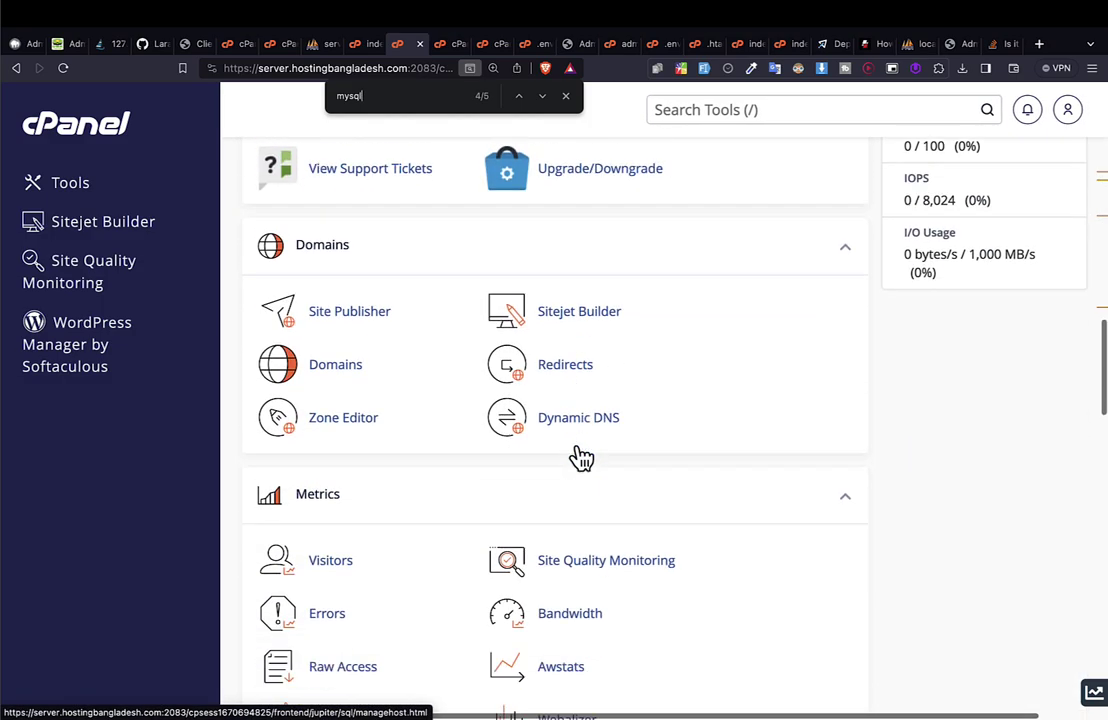
{"action": "scroll", "coordinate": [582, 457], "scroll_direction": "up", "scroll_amount": 15}
{"action": "scroll", "coordinate": [581, 457], "scroll_direction": "down", "scroll_amount": 1}
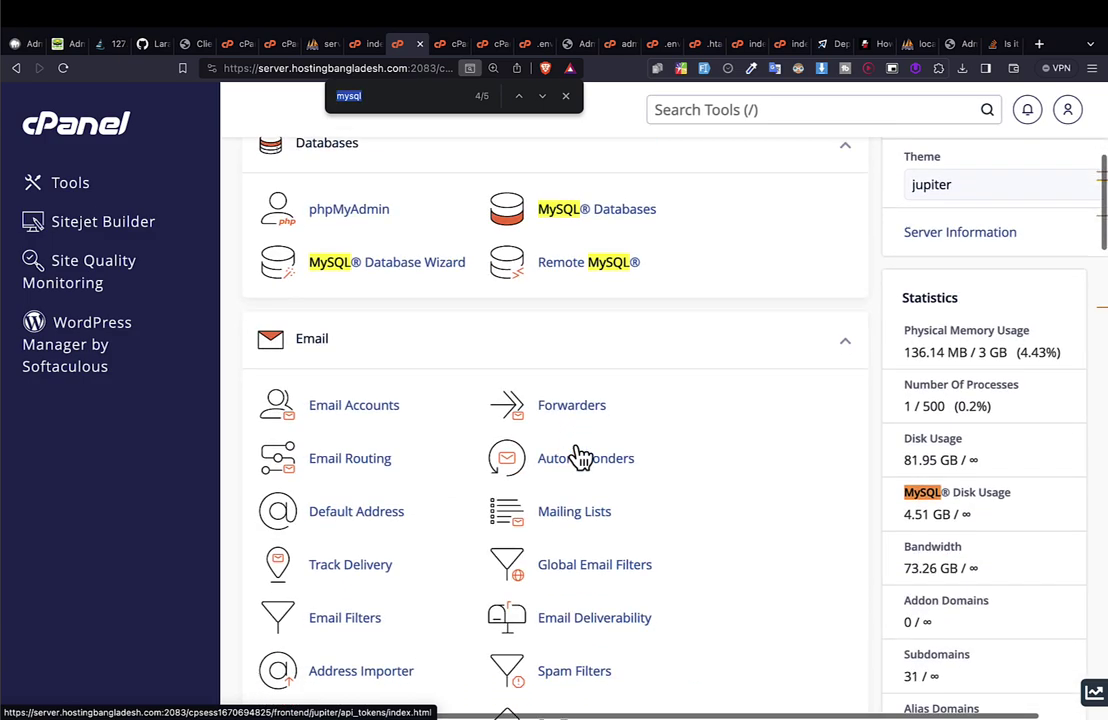
{"action": "key", "text": "Escape"}
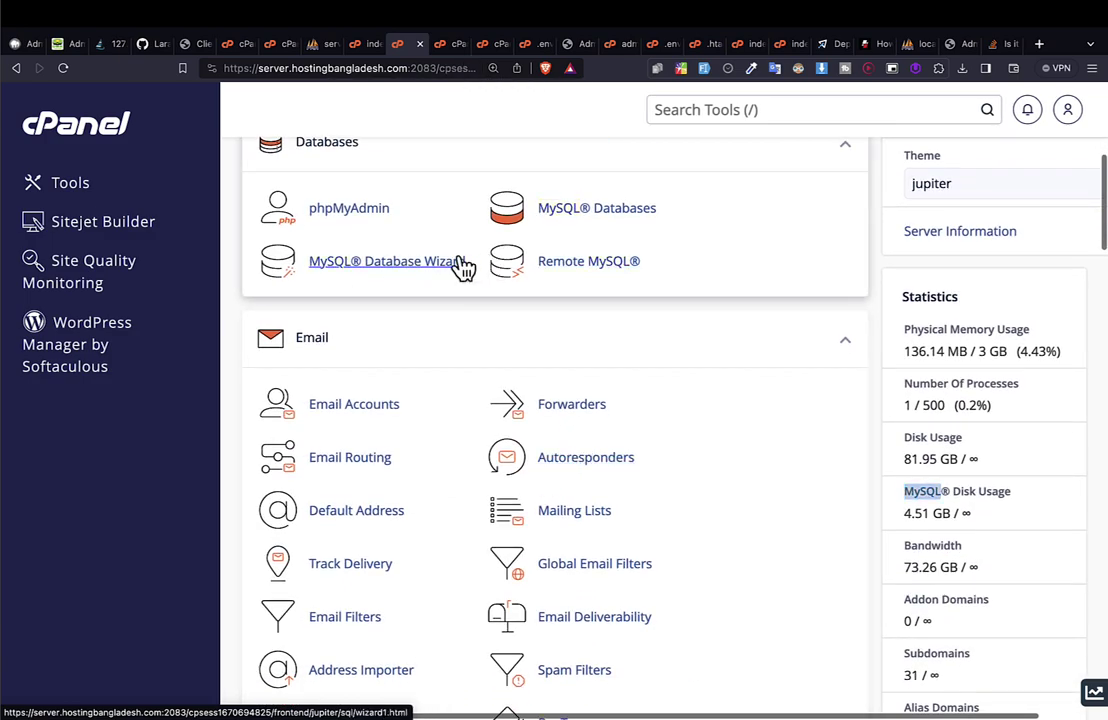
{"action": "key", "text": "ctrl+minus"}
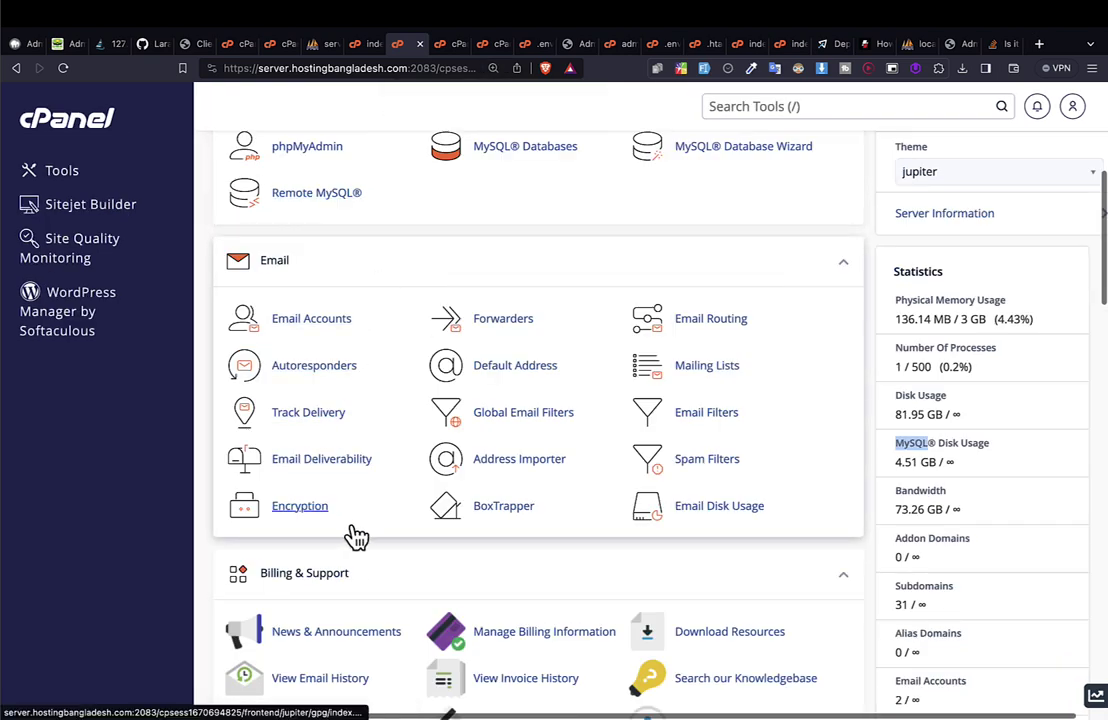
{"action": "key", "text": "ctrl+f"}
{"action": "type", "text": "wiza"}
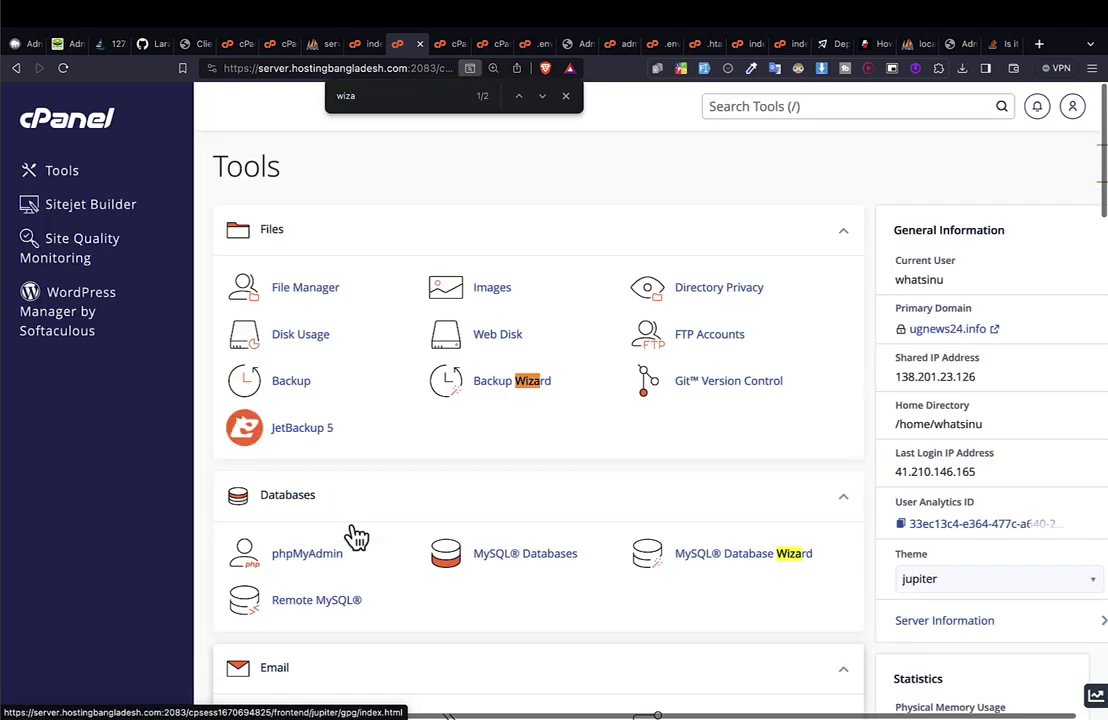
{"action": "scroll", "coordinate": [703, 553], "scroll_direction": "down", "scroll_amount": 10}
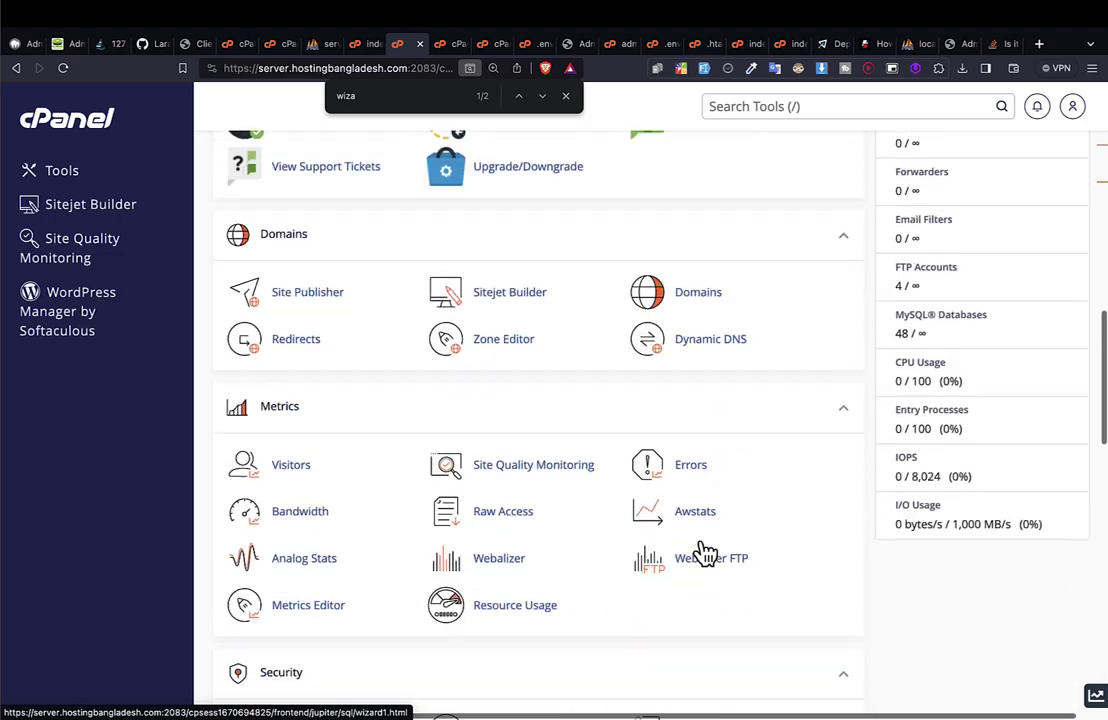
{"action": "scroll", "coordinate": [703, 553], "scroll_direction": "down", "scroll_amount": 10}
{"action": "scroll", "coordinate": [703, 553], "scroll_direction": "up", "scroll_amount": 10}
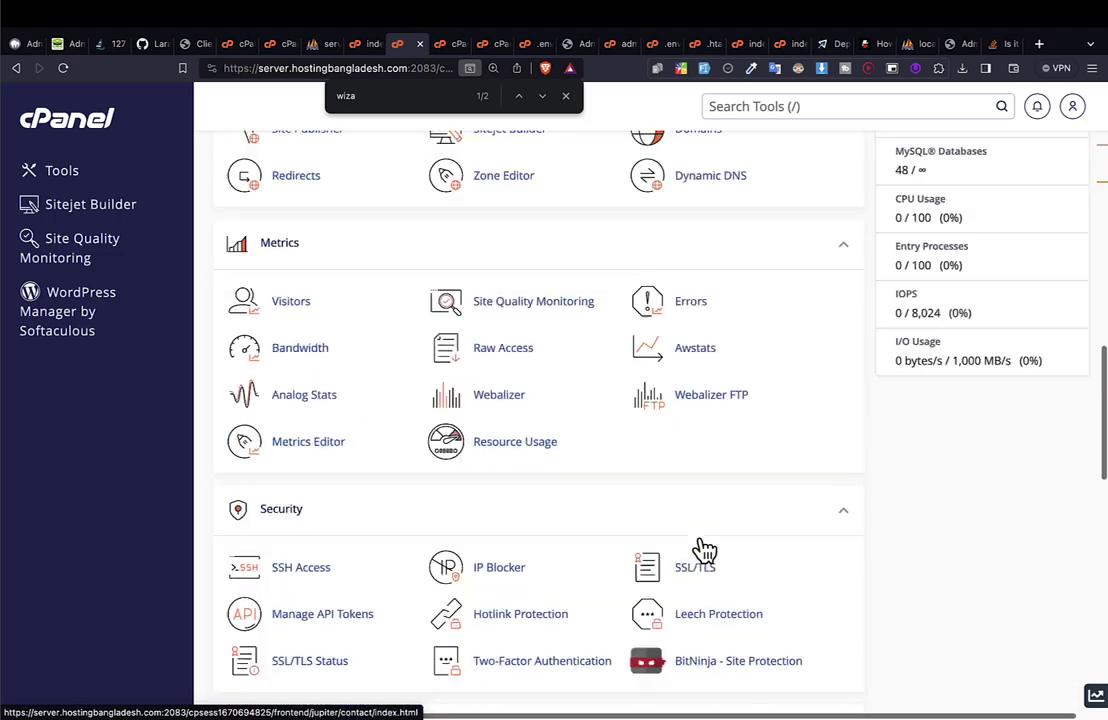
{"action": "scroll", "coordinate": [703, 553], "scroll_direction": "up", "scroll_amount": 10}
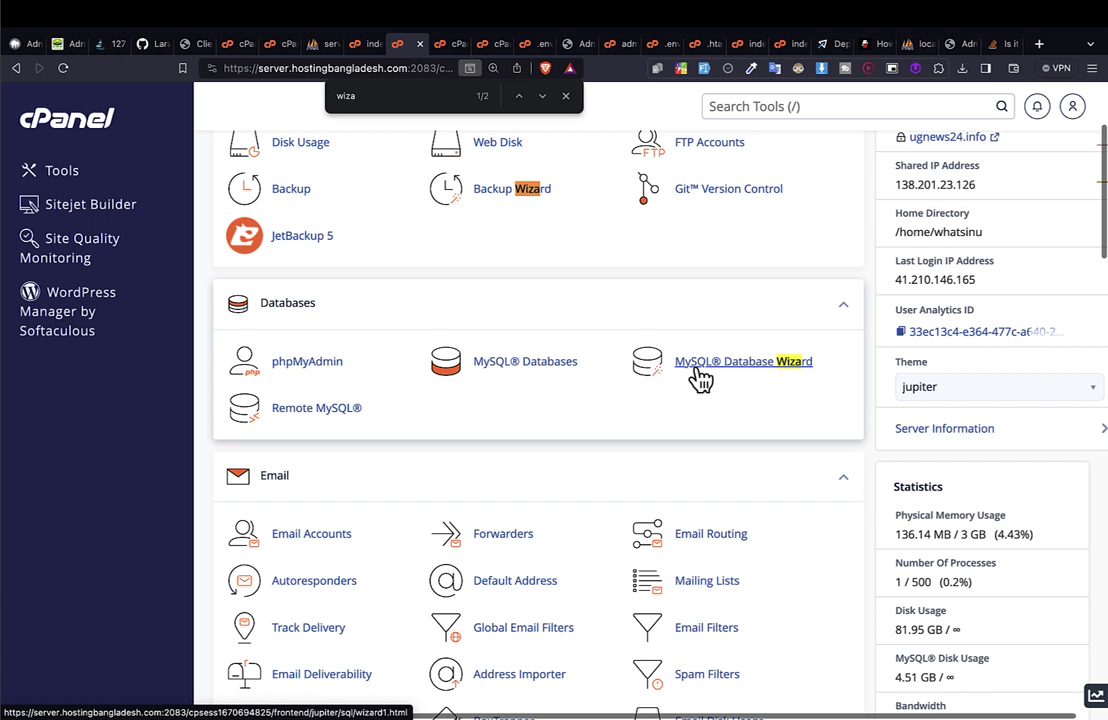
Open MySQL Database Wizard and type inveto_track_2 as the New Database name on Step 1.
{"action": "left_click", "coordinate": [699, 372]}
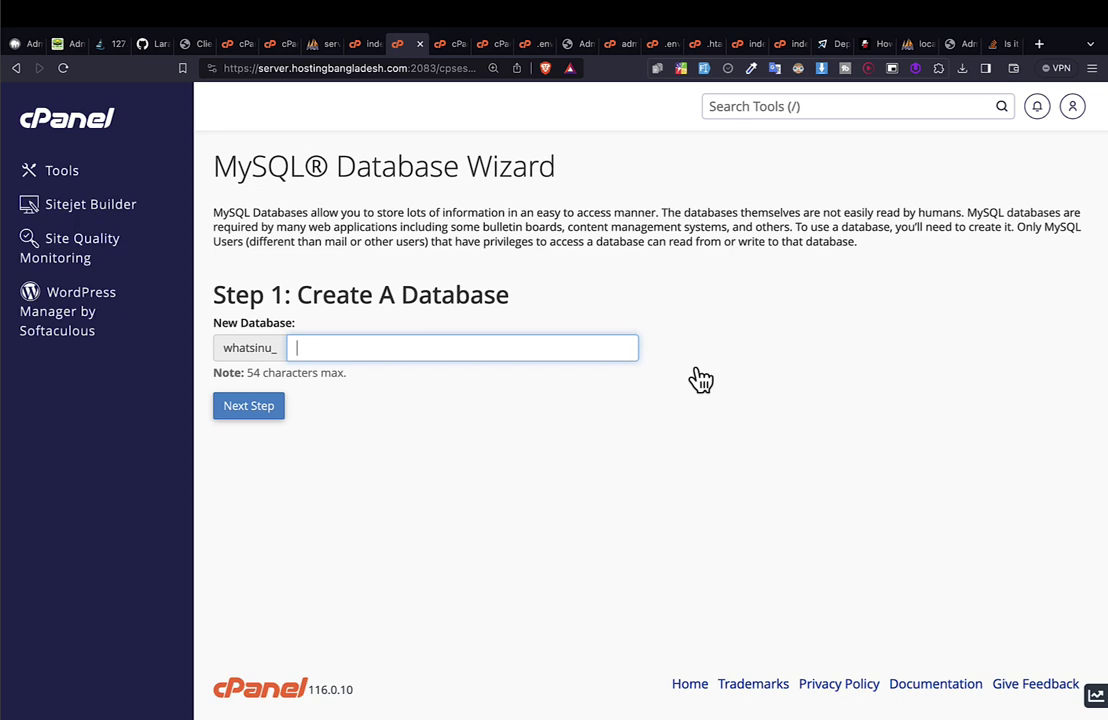
{"action": "key", "text": "ctrl+minus"}
{"action": "key", "text": "ctrl+minus"}
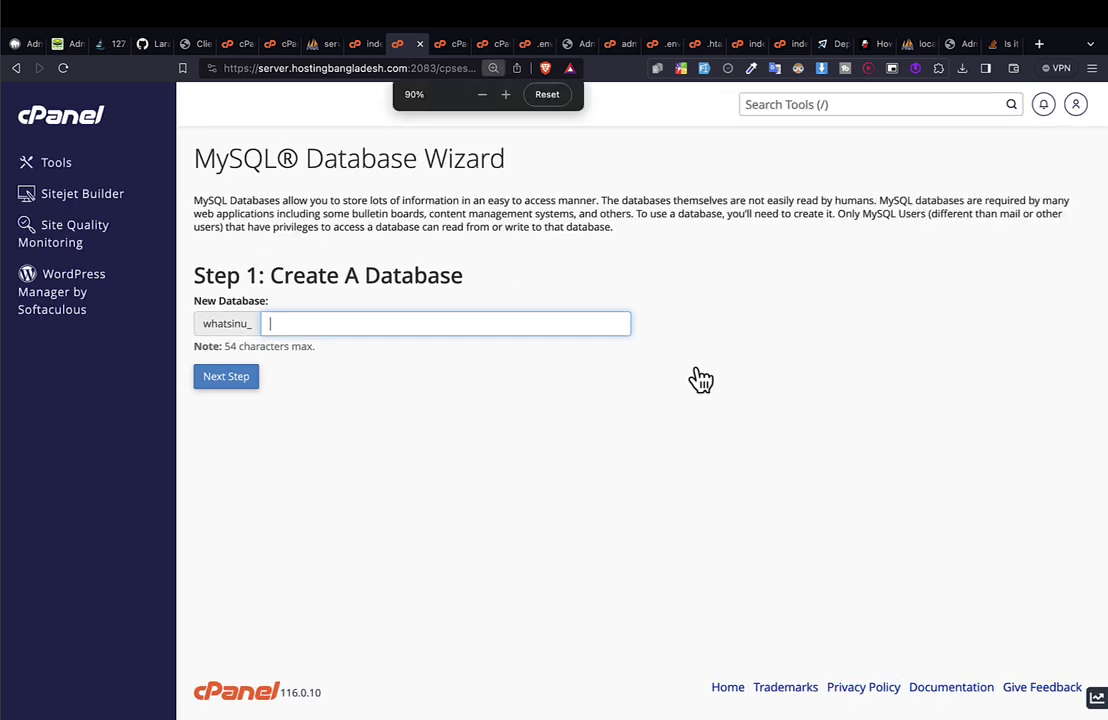
{"action": "key", "text": "ctrl+plus"}
{"action": "key", "text": "ctrl+plus"}
{"action": "key", "text": "ctrl+plus"}
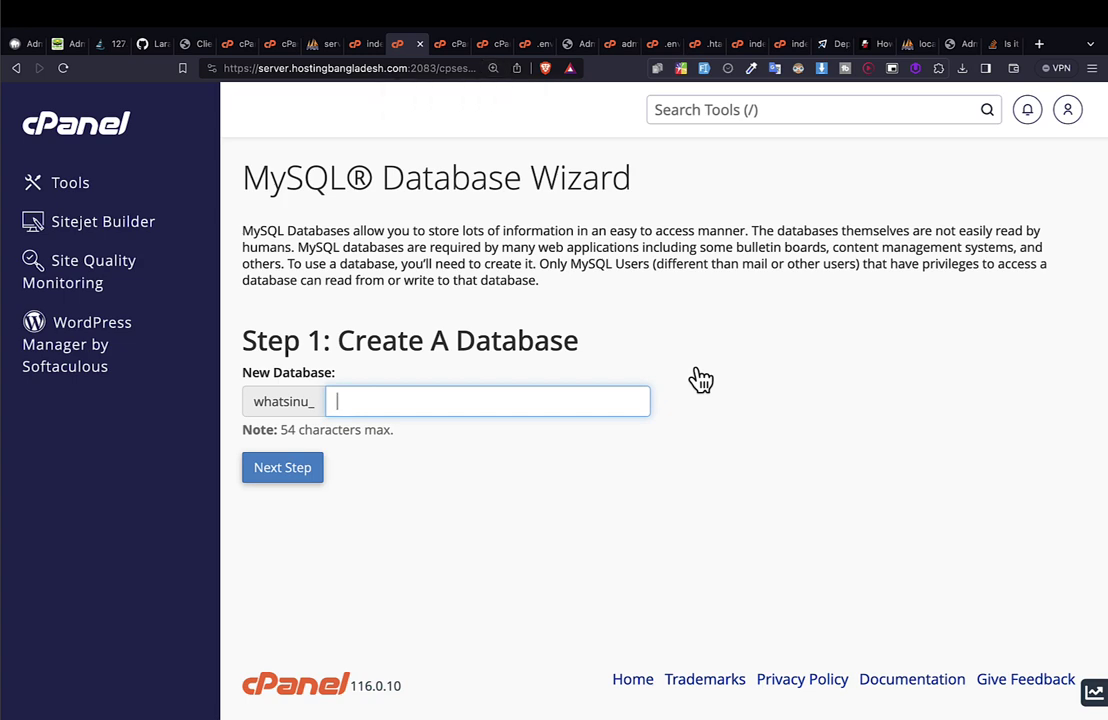
{"action": "type", "text": "ivnet"}
{"action": "key", "text": "BackSpace"}
{"action": "key", "text": "BackSpace"}
{"action": "key", "text": "BackSpace"}
{"action": "type", "text": "en"}
{"action": "key", "text": "BackSpace"}
{"action": "key", "text": "BackSpace"}
{"action": "key", "text": "BackSpace"}
{"action": "type", "text": "n"}
{"action": "key", "text": "Down"}
{"action": "key", "text": "Return"}
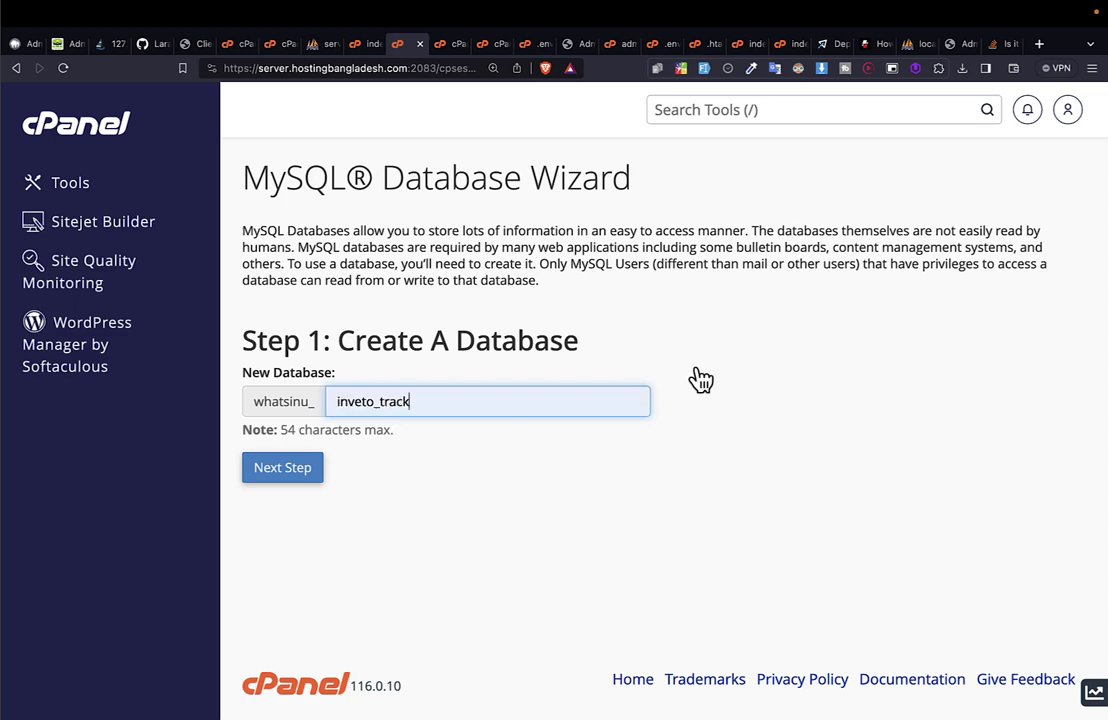
{"action": "type", "text": "_2"}
{"action": "key", "text": "ctrl+a"}
{"action": "key", "text": "super+c"}
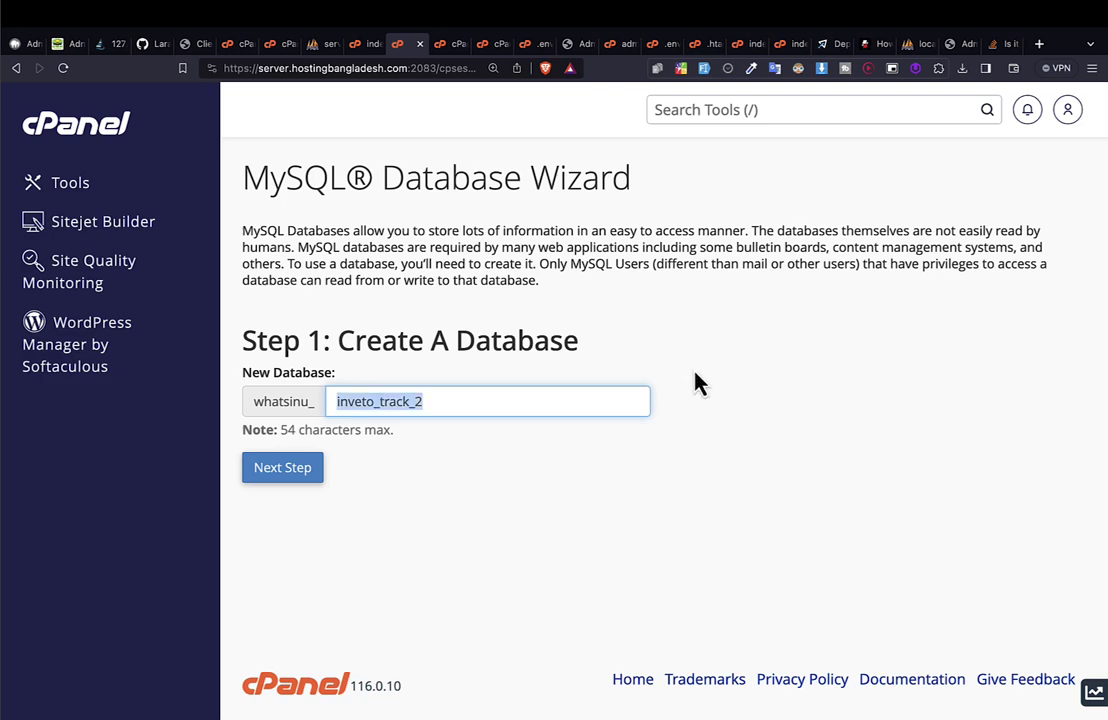
{"action": "left_click", "coordinate": [352, 398]}
Create the database and paste inveto_track_2 as the new database username.
{"action": "left_click", "coordinate": [300, 480]}
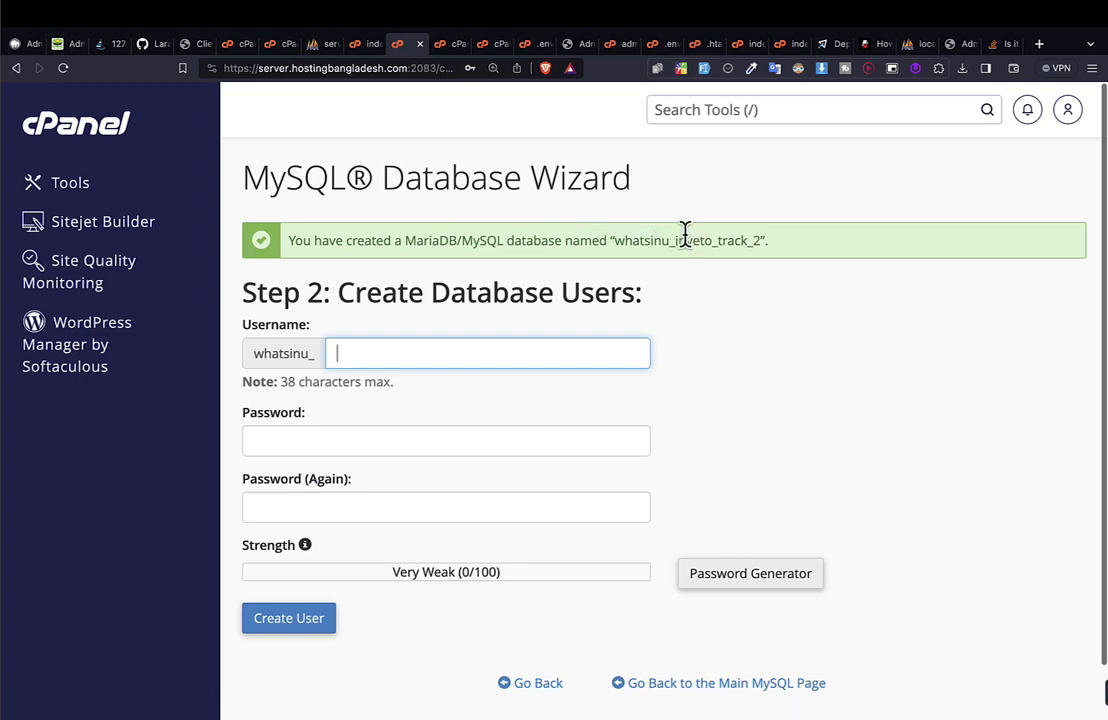
{"action": "left_click_drag", "start_coordinate": [686, 240], "coordinate": [781, 267]}
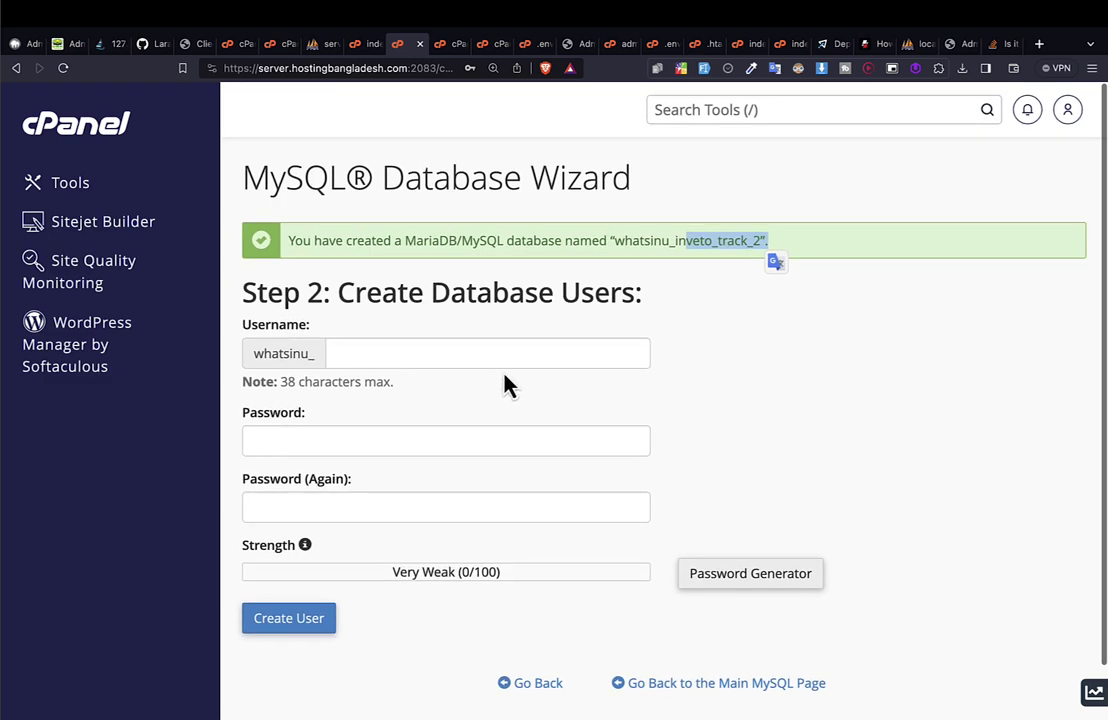
{"action": "left_click", "coordinate": [414, 358]}
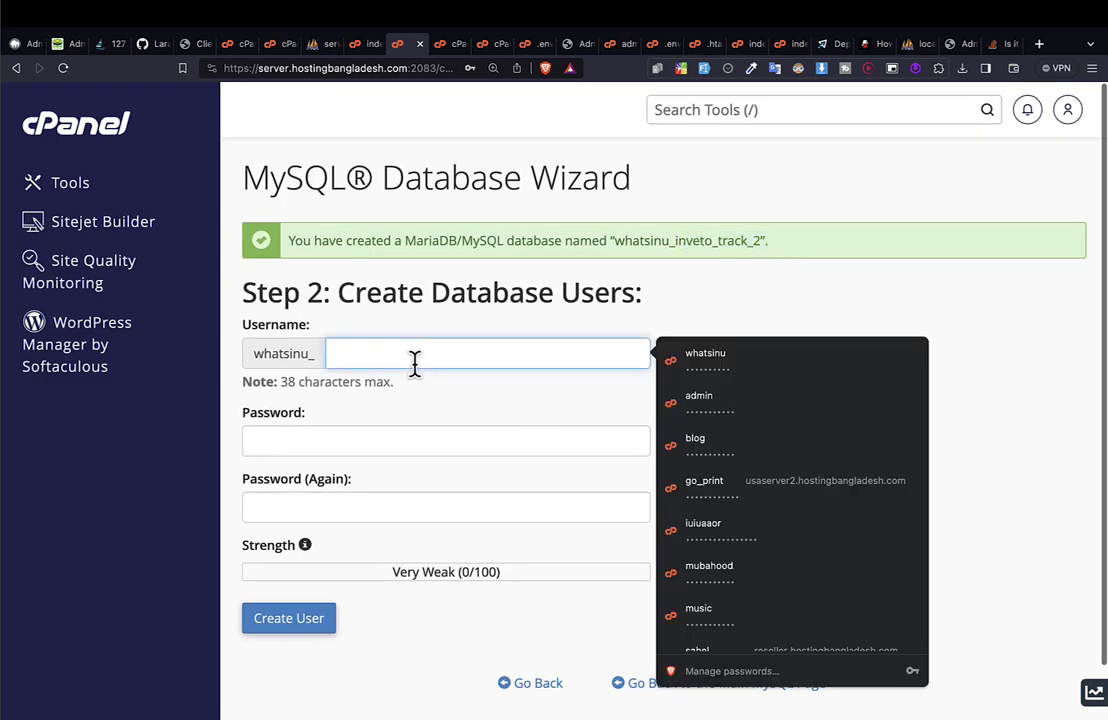
{"action": "key", "text": "super+v"}
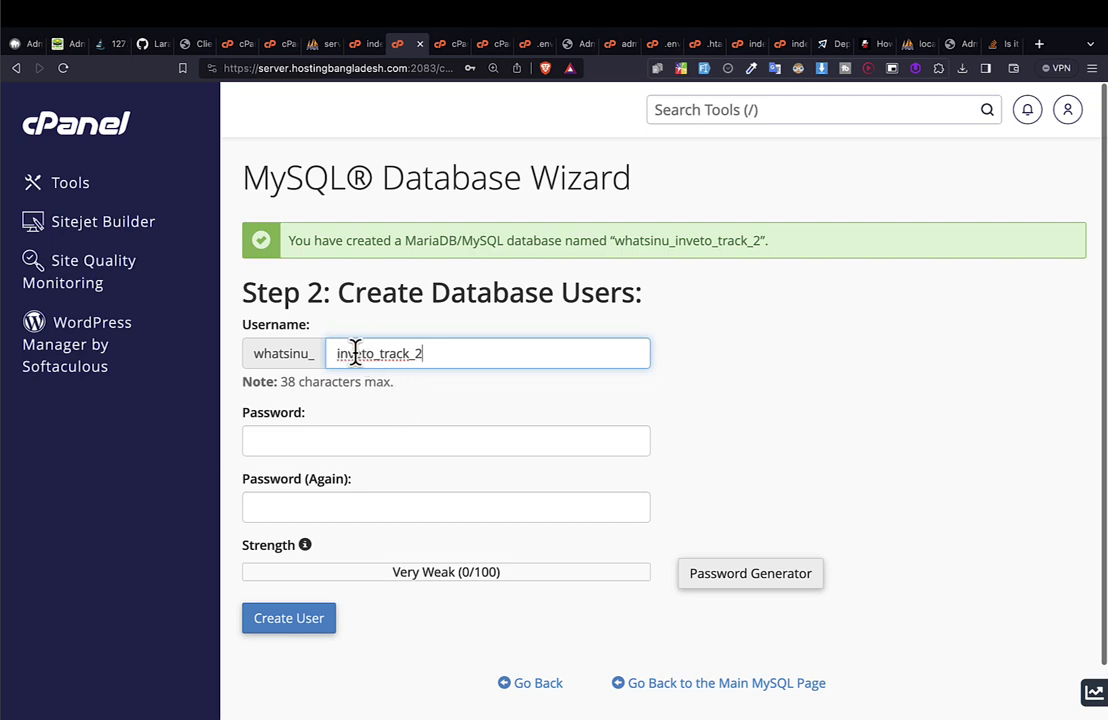
{"action": "left_click_drag", "start_coordinate": [378, 354], "coordinate": [302, 354]}
{"action": "double_click", "coordinate": [401, 356]}
Paste the very strong password into both password fields and create the user.
{"action": "left_click", "coordinate": [351, 434]}
{"action": "double_click", "coordinate": [670, 240]}
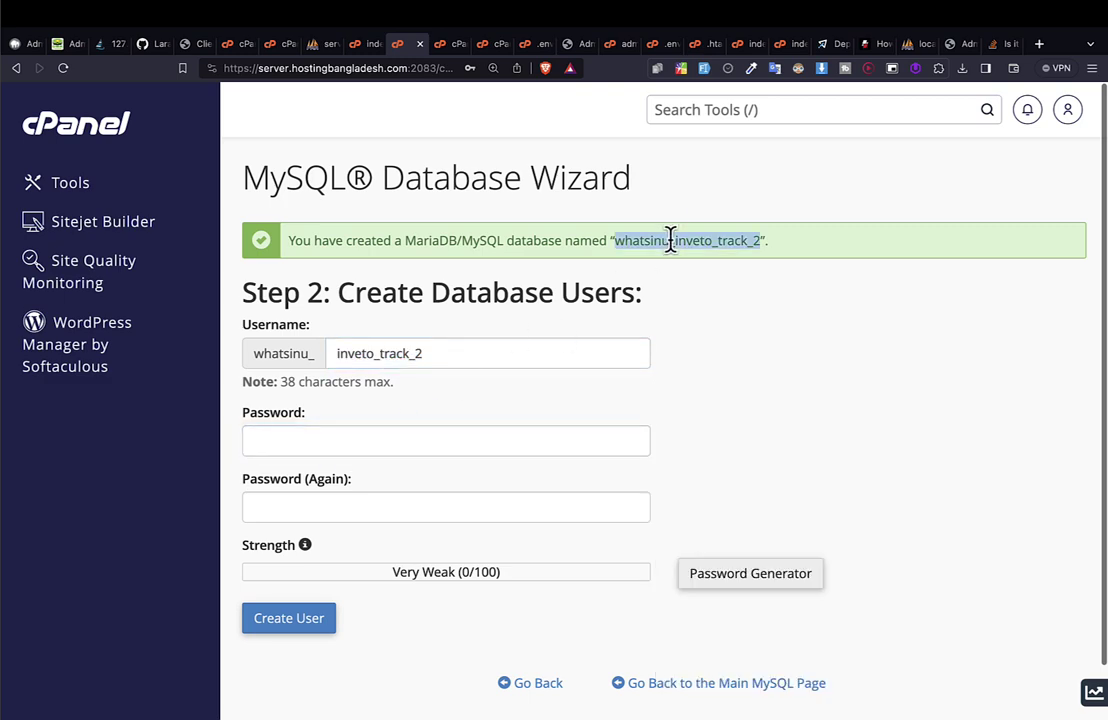
{"action": "left_click_drag", "start_coordinate": [670, 240], "coordinate": [648, 238]}
{"action": "left_click", "coordinate": [336, 445]}
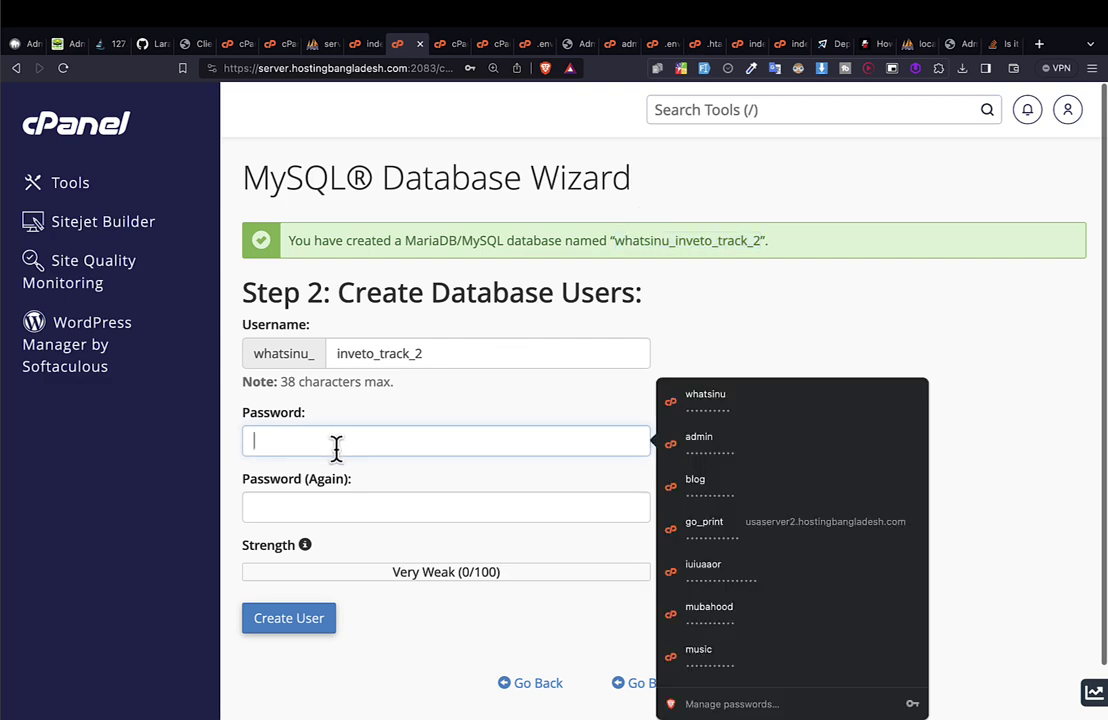
{"action": "key", "text": "super+v"}
{"action": "left_click", "coordinate": [299, 508]}
{"action": "key", "text": "super+v"}
{"action": "left_click", "coordinate": [747, 497]}
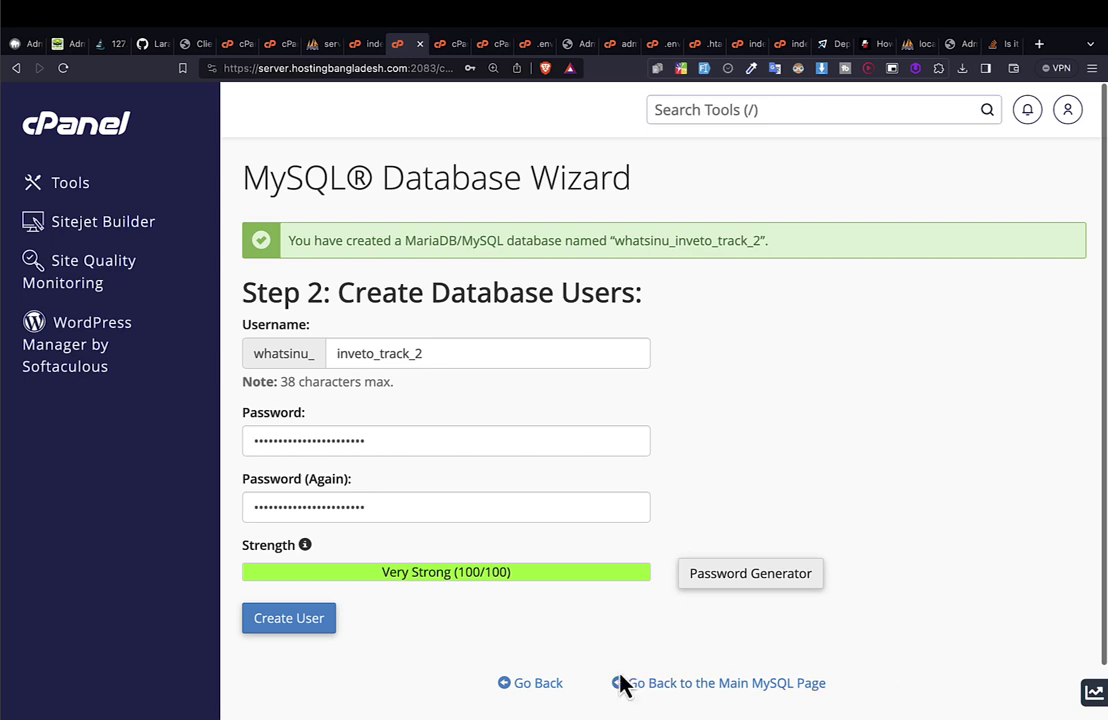
{"action": "left_click", "coordinate": [305, 631]}
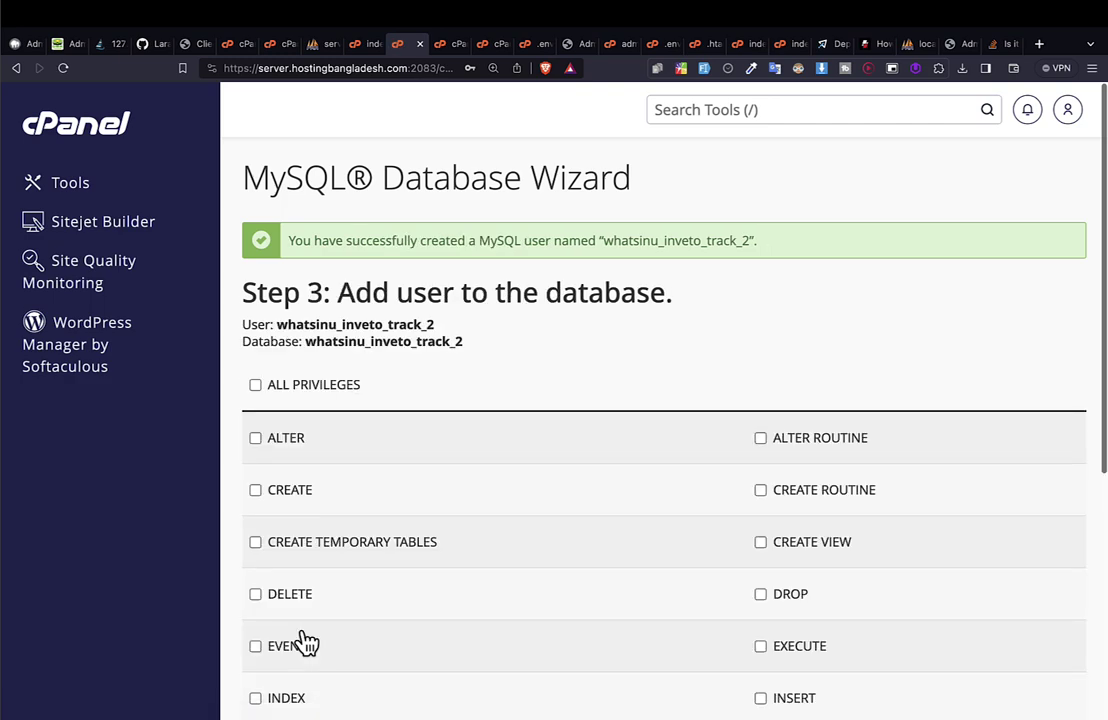
Grant ALL PRIVILEGES to whatsinu_inveto_track_2 on database whatsinu_inveto_track_2 and make the changes.
{"action": "left_click_drag", "start_coordinate": [245, 323], "coordinate": [352, 322]}
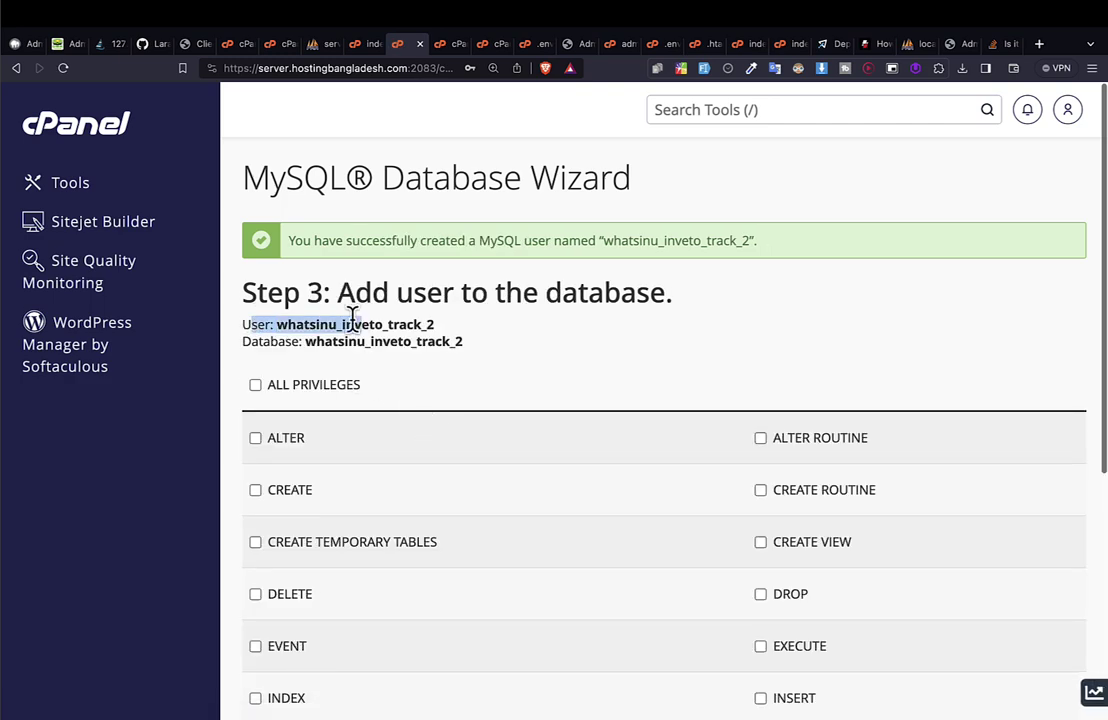
{"action": "left_click_drag", "start_coordinate": [270, 341], "coordinate": [388, 351]}
{"action": "scroll", "coordinate": [448, 423], "scroll_direction": "down", "scroll_amount": 1}
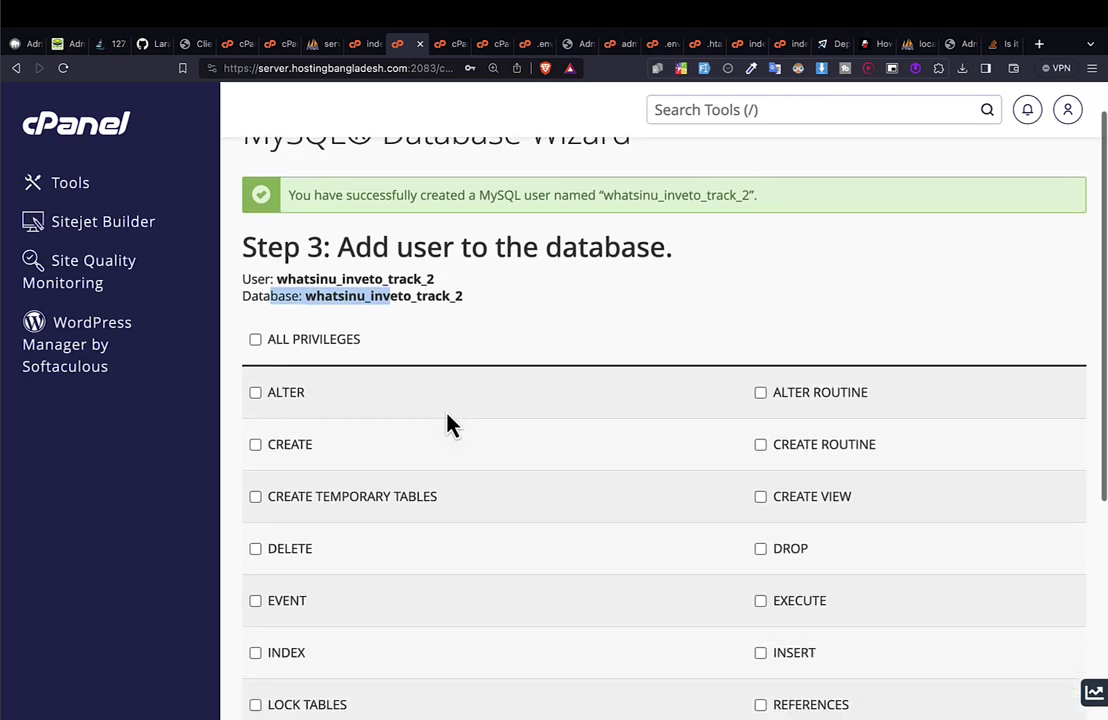
{"action": "scroll", "coordinate": [448, 423], "scroll_direction": "up", "scroll_amount": 1}
{"action": "left_click", "coordinate": [430, 368]}
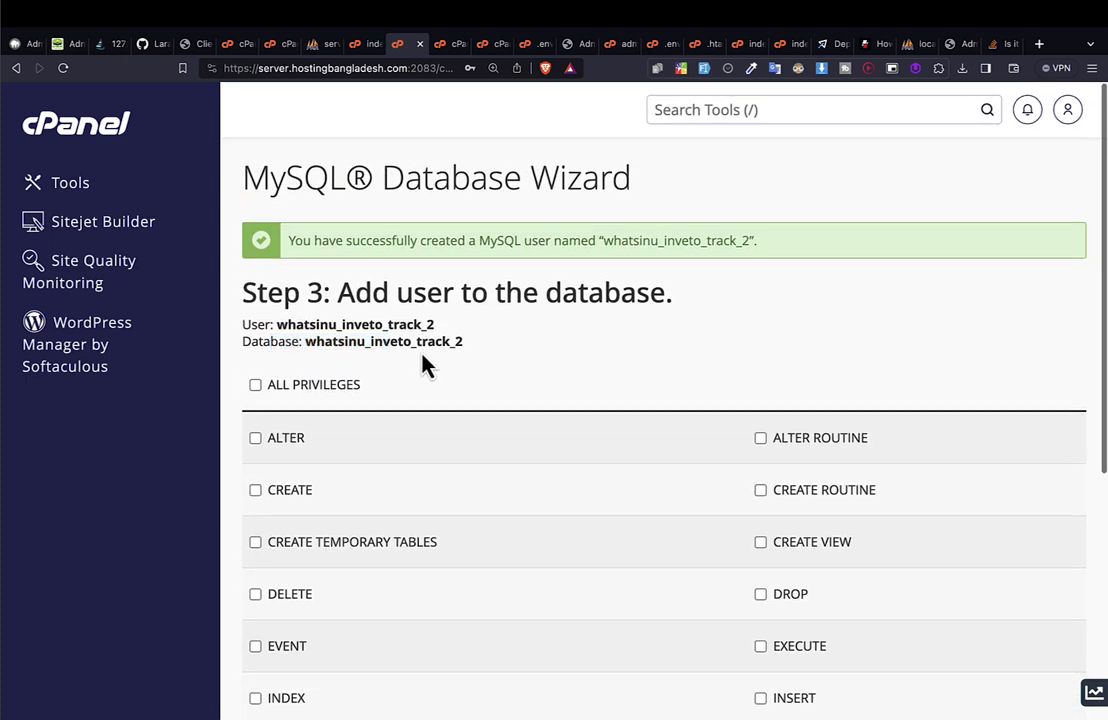
{"action": "double_click", "coordinate": [370, 322]}
{"action": "left_click", "coordinate": [256, 387]}
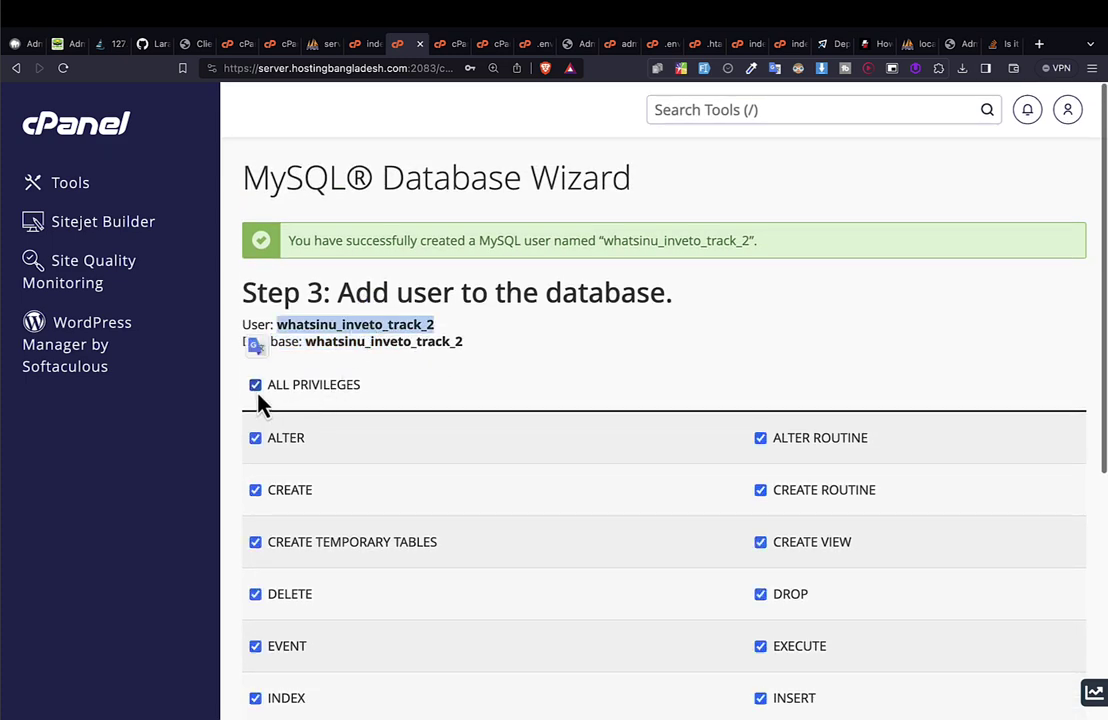
{"action": "scroll", "coordinate": [735, 568], "scroll_direction": "down", "scroll_amount": 5}
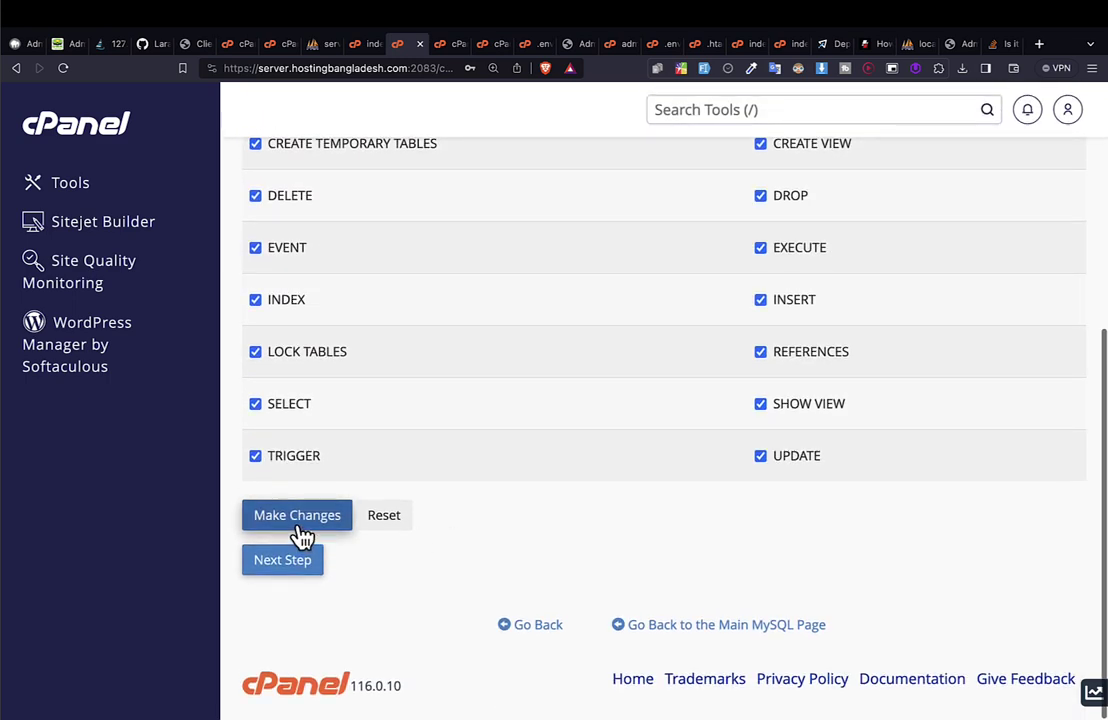
{"action": "left_click", "coordinate": [305, 563]}
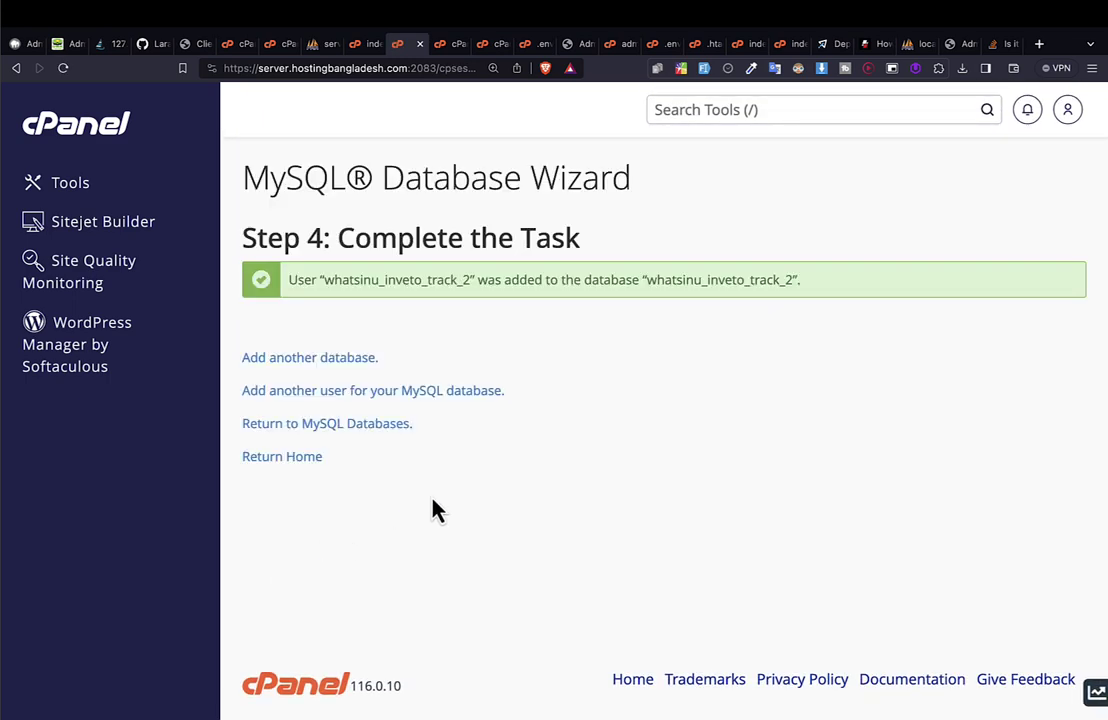
Select the whatsinu_inveto_track_2 database name in the green success message.
{"action": "double_click", "coordinate": [394, 281]}
{"action": "double_click", "coordinate": [687, 280]}
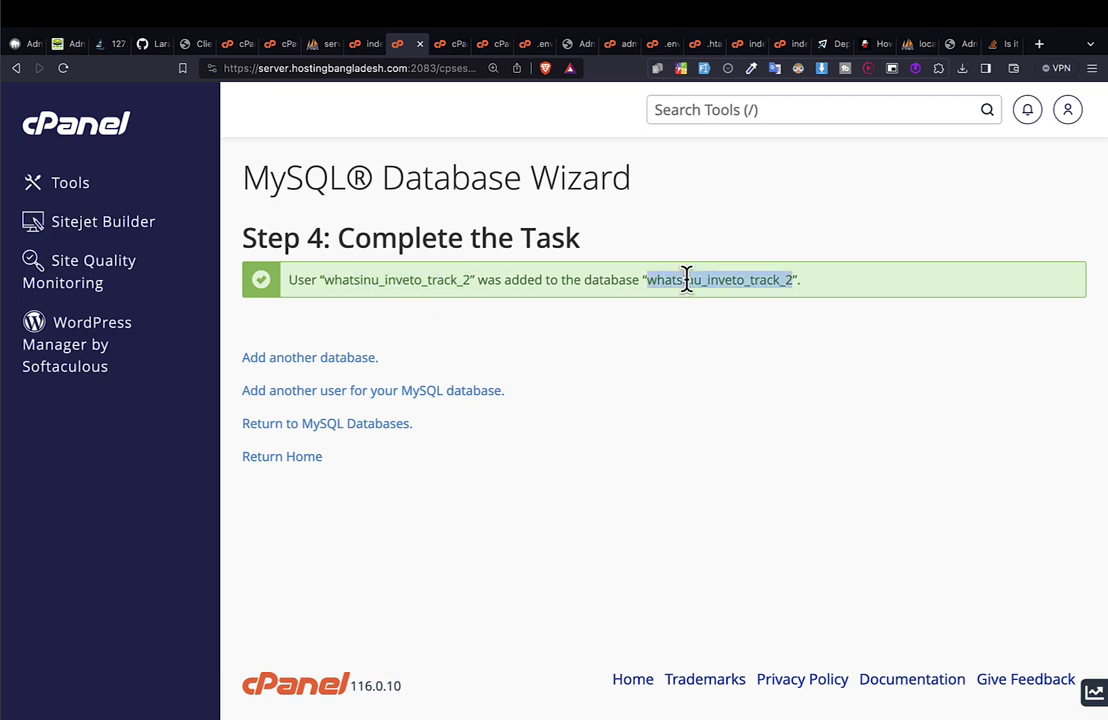
{"action": "left_click", "coordinate": [388, 306]}
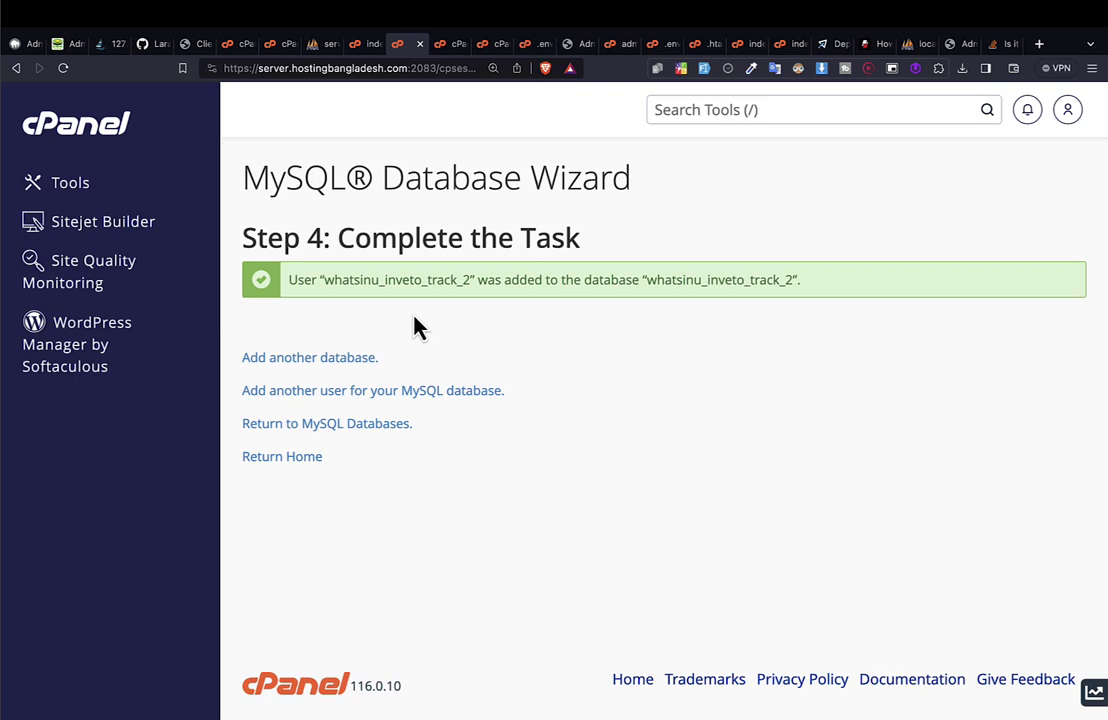
{"action": "triple_click", "coordinate": [373, 278]}
{"action": "double_click", "coordinate": [398, 278]}
{"action": "key", "text": "ctrl+c"}
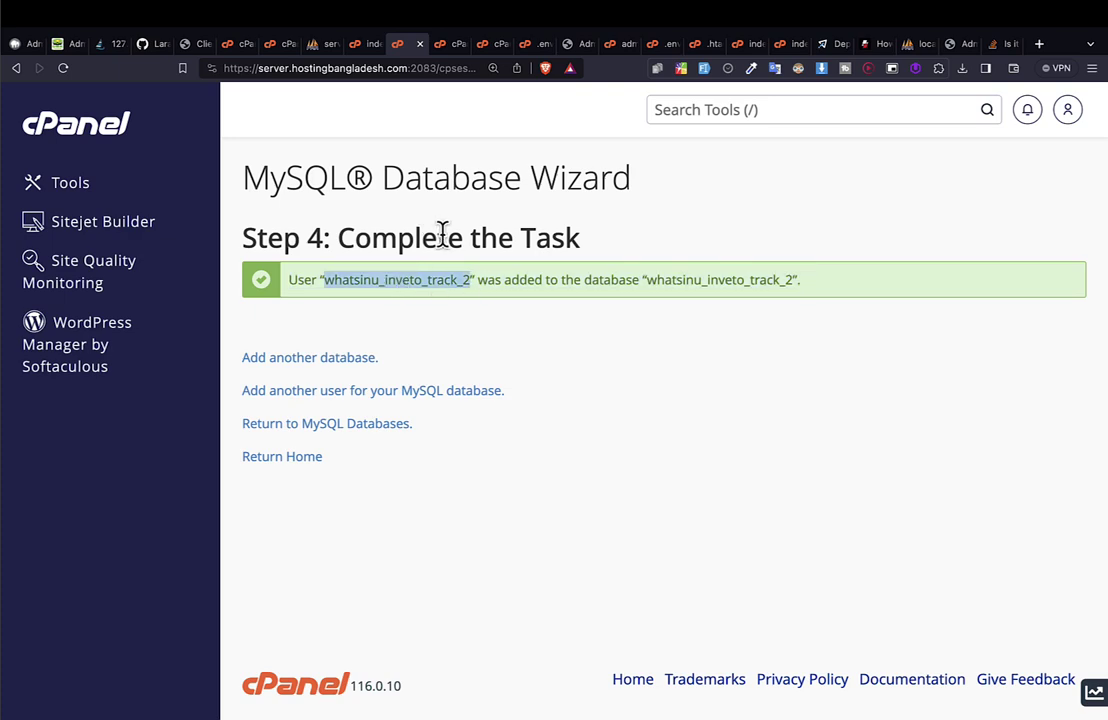
Return to the cPanel home page and open phpMyAdmin for the hosting account.
{"action": "left_click", "coordinate": [95, 133]}
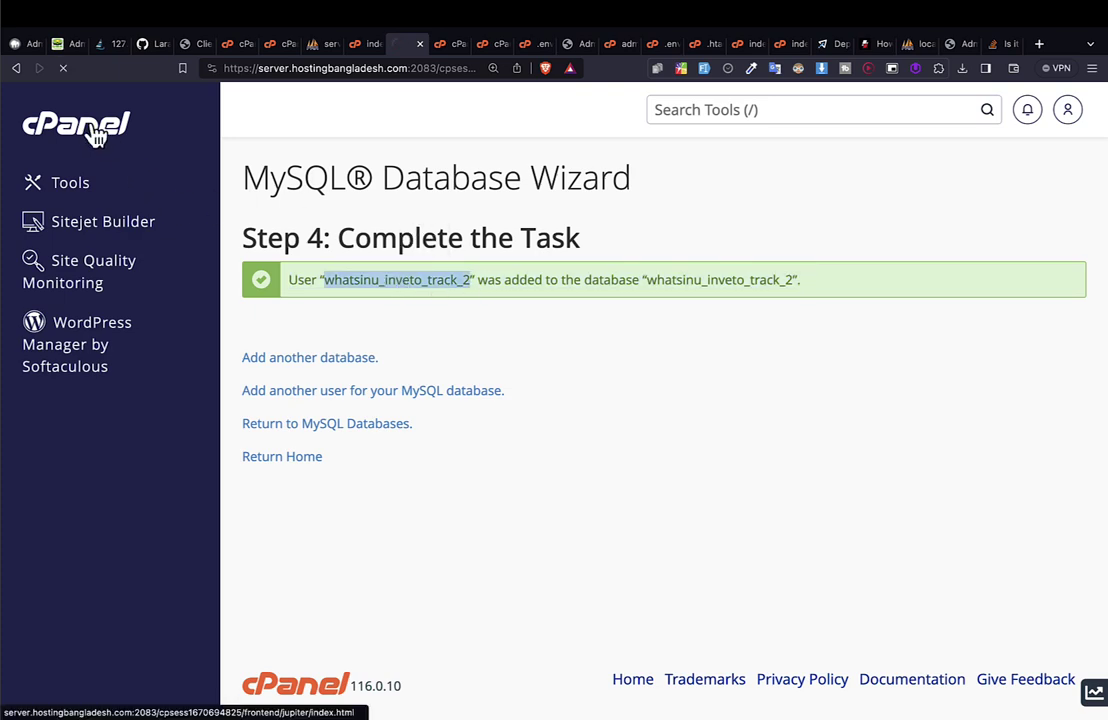
{"action": "scroll", "coordinate": [496, 414], "scroll_direction": "down", "scroll_amount": 3}
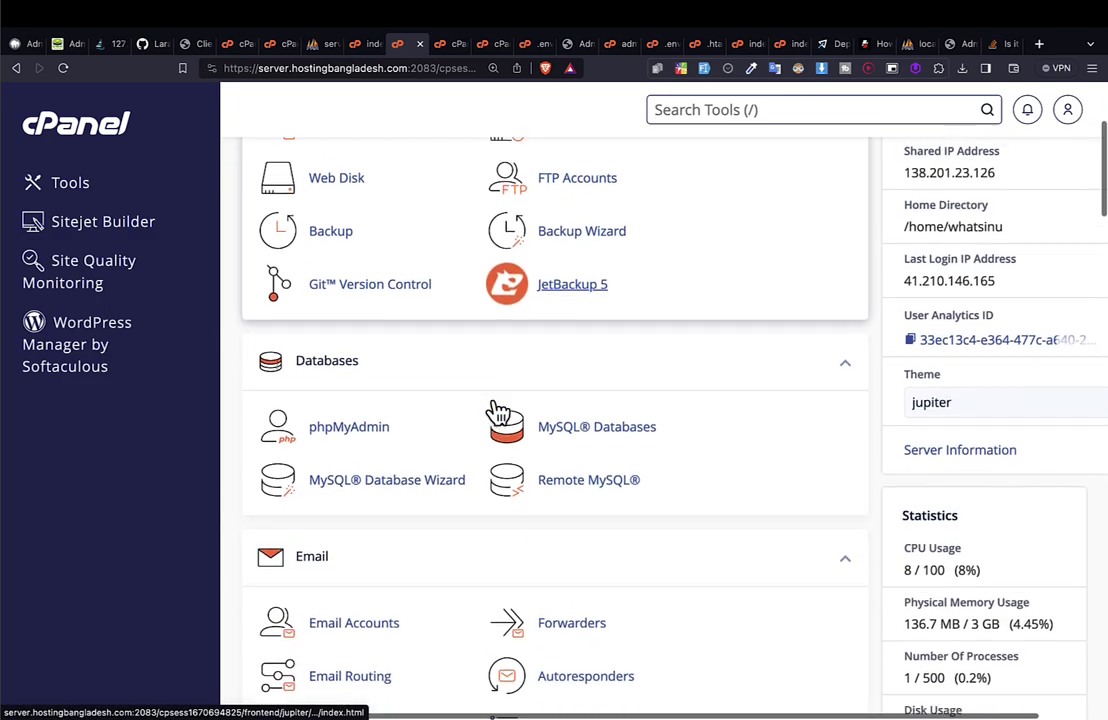
{"action": "left_click", "coordinate": [350, 418]}
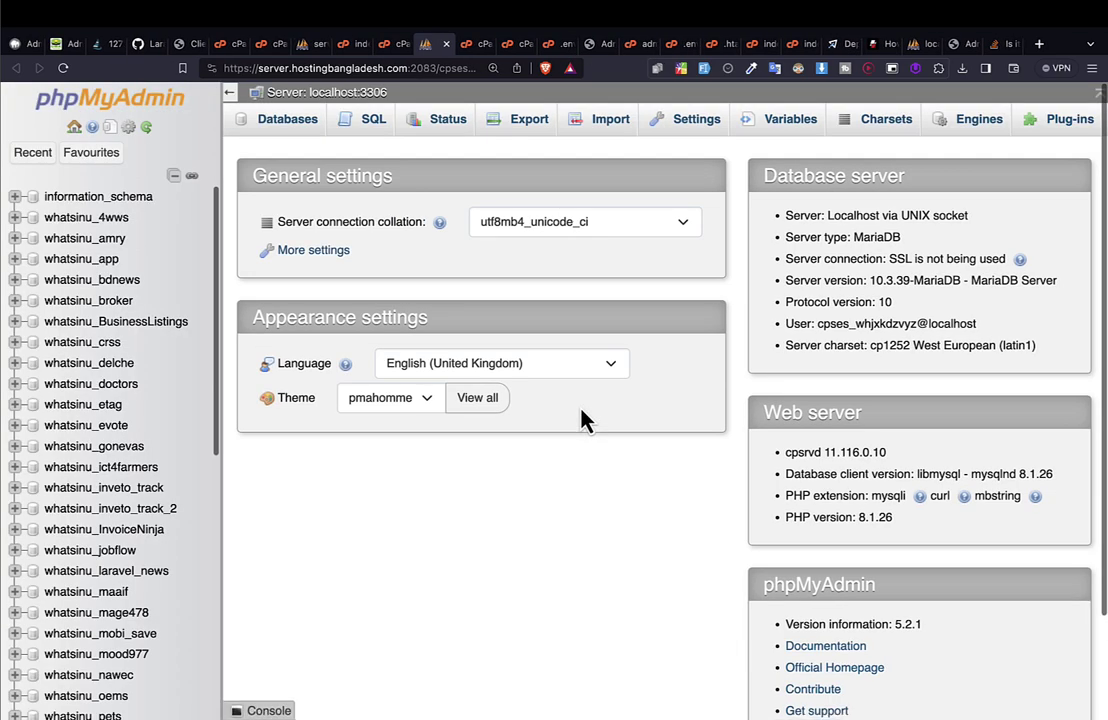
{"action": "scroll", "coordinate": [136, 494], "scroll_direction": "down", "scroll_amount": 5}
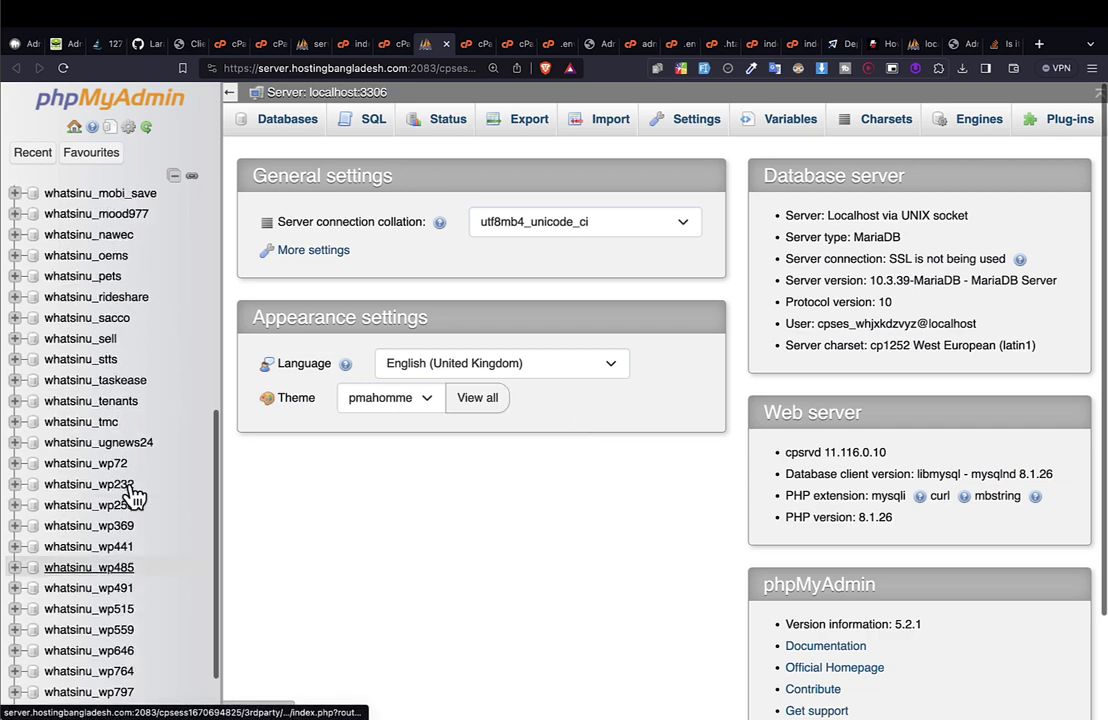
{"action": "scroll", "coordinate": [118, 555], "scroll_direction": "up", "scroll_amount": 5}
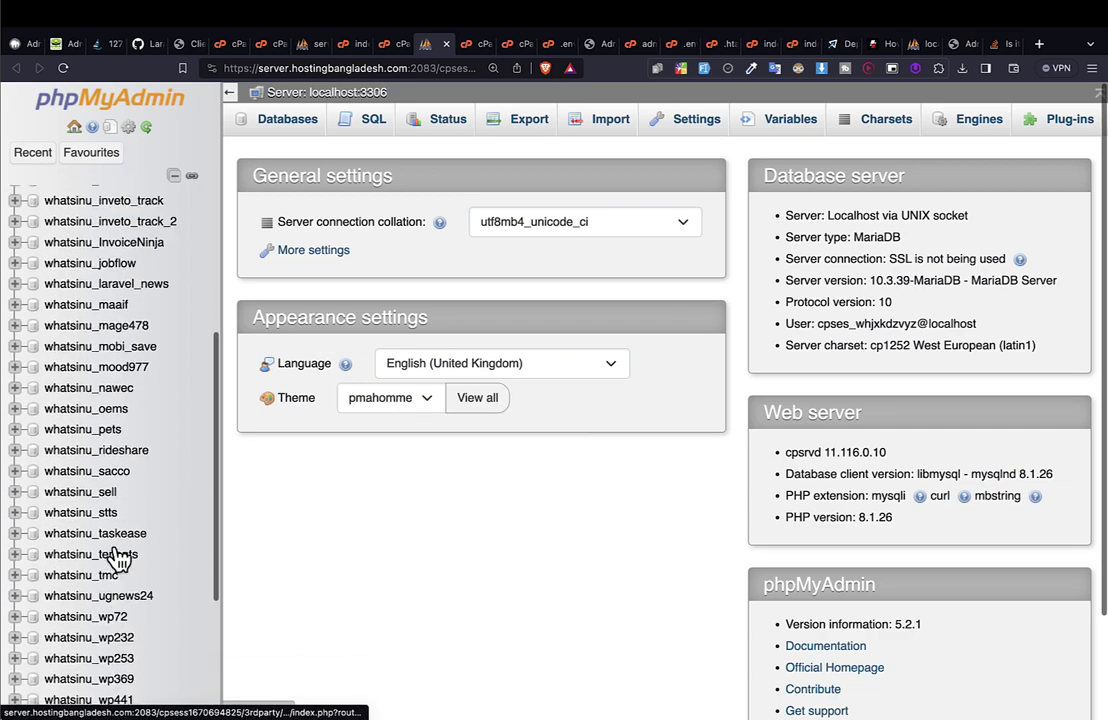
{"action": "scroll", "coordinate": [118, 560], "scroll_direction": "down", "scroll_amount": 7}
{"action": "scroll", "coordinate": [118, 560], "scroll_direction": "down", "scroll_amount": 5}
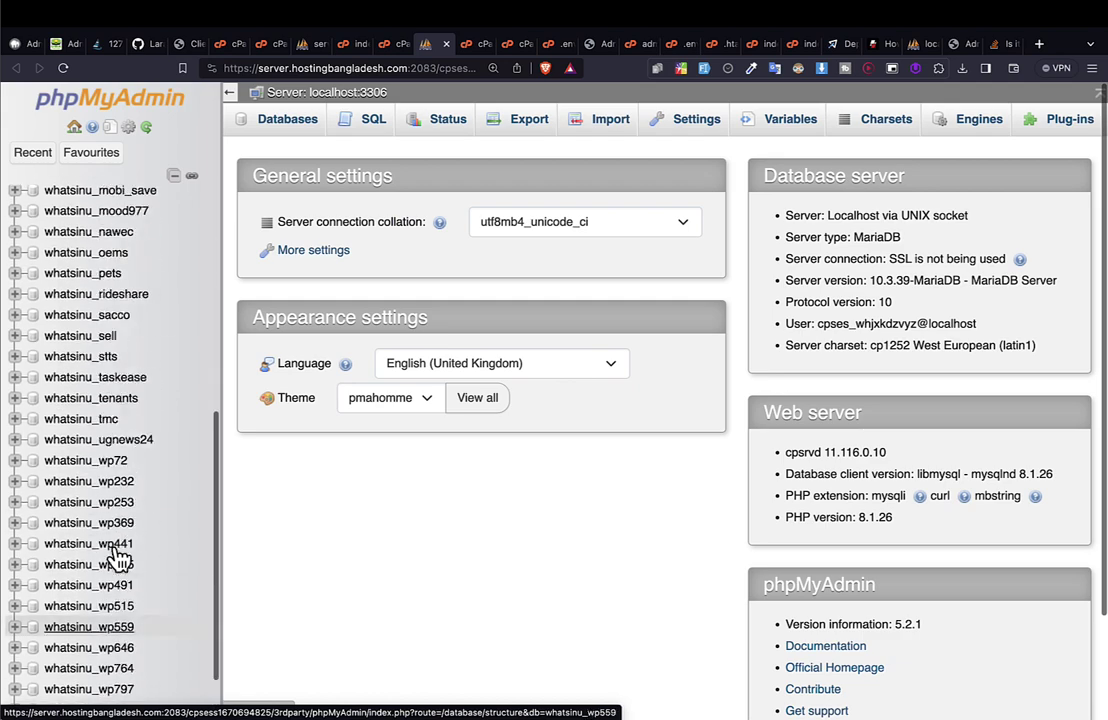
{"action": "scroll", "coordinate": [116, 558], "scroll_direction": "up", "scroll_amount": 2}
{"action": "scroll", "coordinate": [118, 555], "scroll_direction": "down", "scroll_amount": 3}
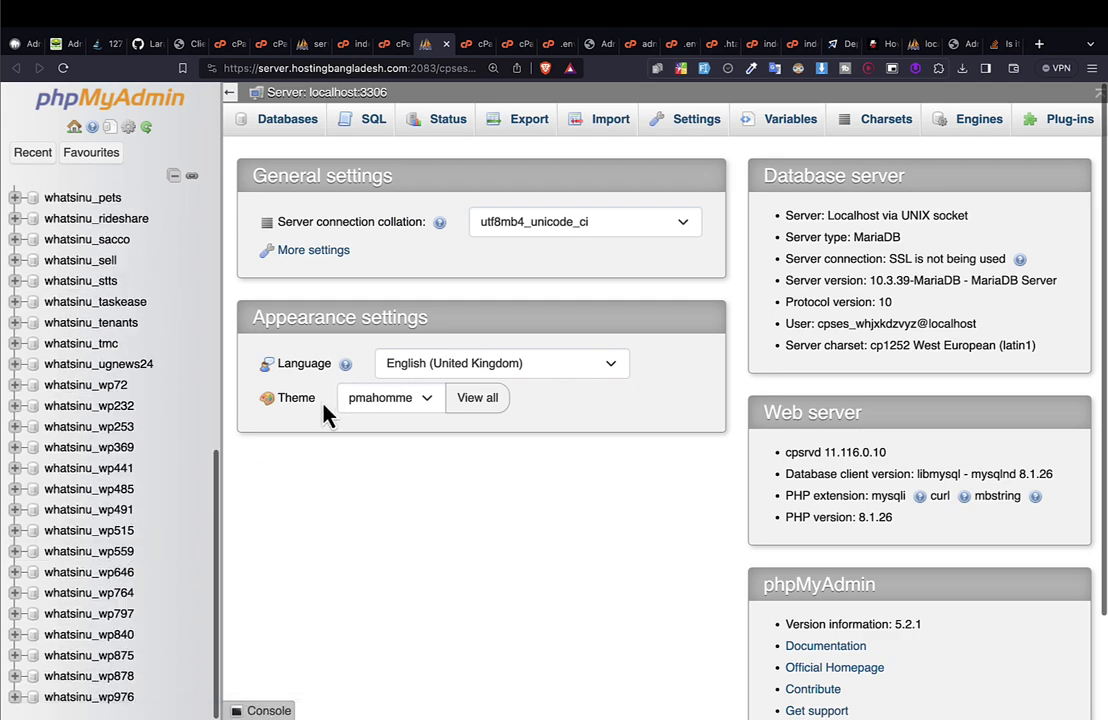
Find and open the empty whatsinu_inveto_track_2 database, then bring back the Stack Overflow tab.
{"action": "key", "text": "ctrl+f"}
{"action": "key", "text": "ctrl+v"}
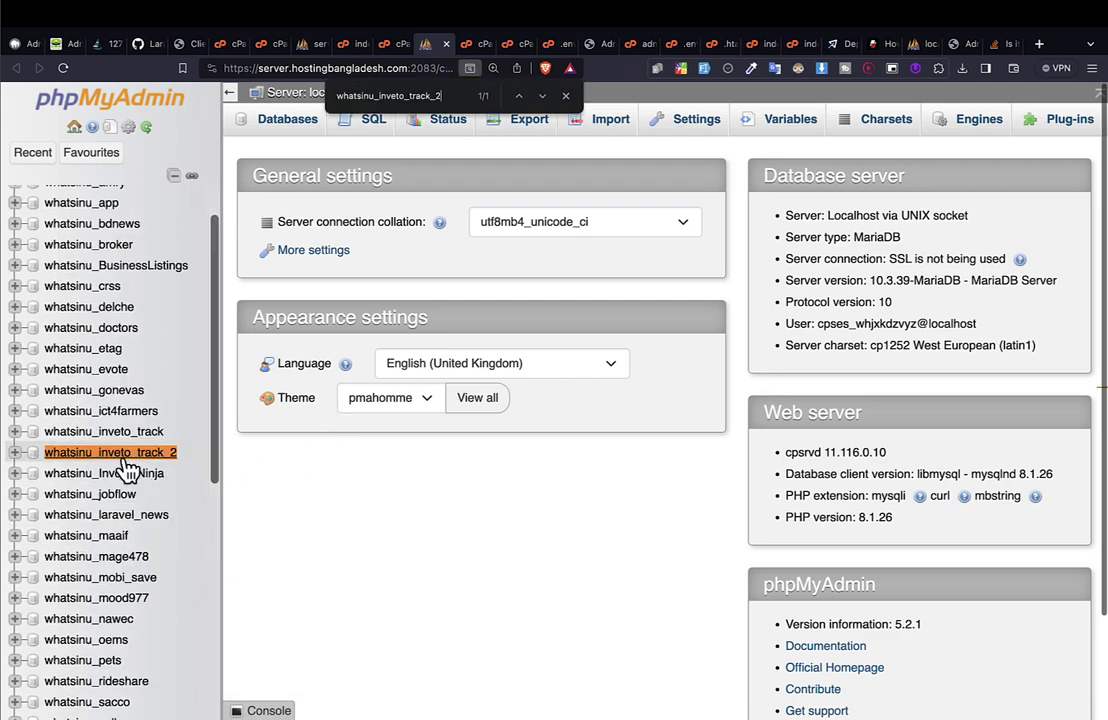
{"action": "left_click", "coordinate": [92, 458]}
{"action": "scroll", "coordinate": [105, 343], "scroll_direction": "down", "scroll_amount": 5}
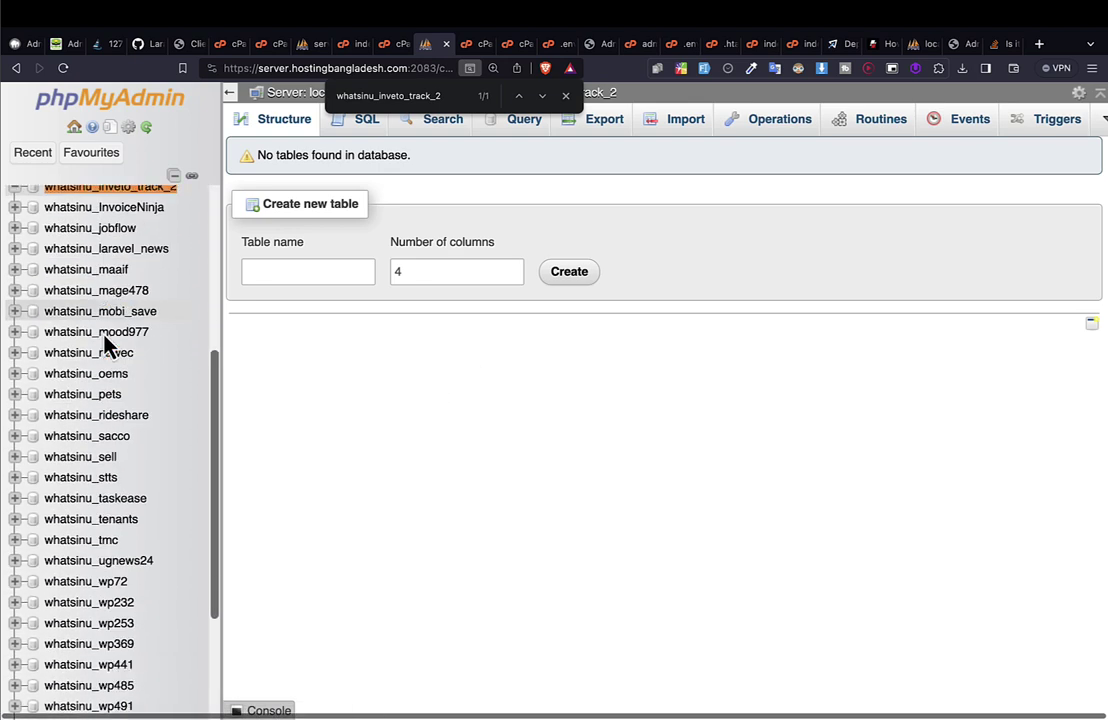
{"action": "scroll", "coordinate": [216, 292], "scroll_direction": "up", "scroll_amount": 5}
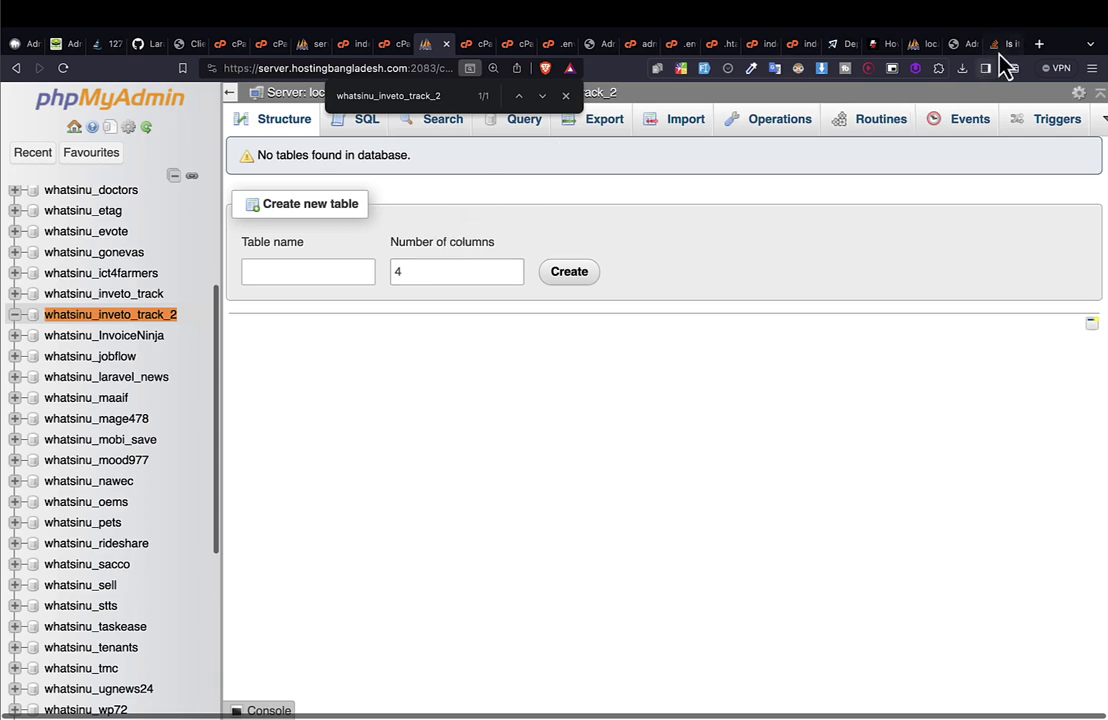
{"action": "left_click_drag", "start_coordinate": [1000, 44], "coordinate": [540, 44]}
{"action": "left_click_drag", "start_coordinate": [500, 85], "coordinate": [405, 53]}
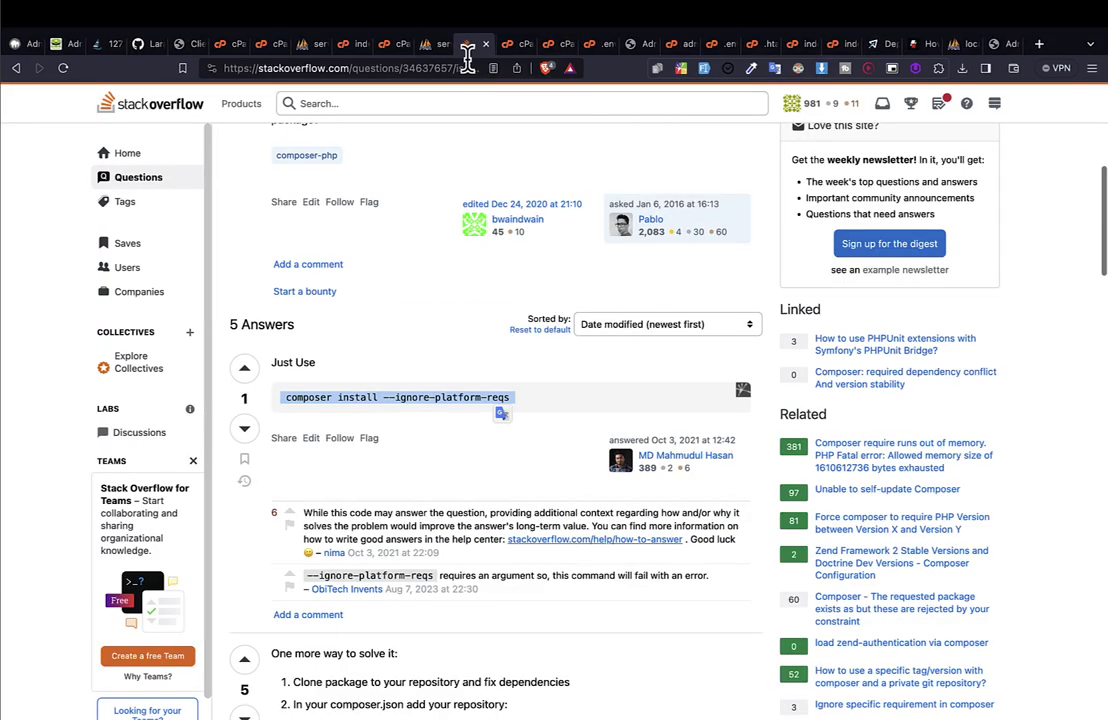
Load the local phpMyAdmin at localhost and open the inveto_track database.
{"action": "left_click", "coordinate": [420, 70]}
{"action": "type", "text": "localhost:8888/phpMyAdmin5/"}
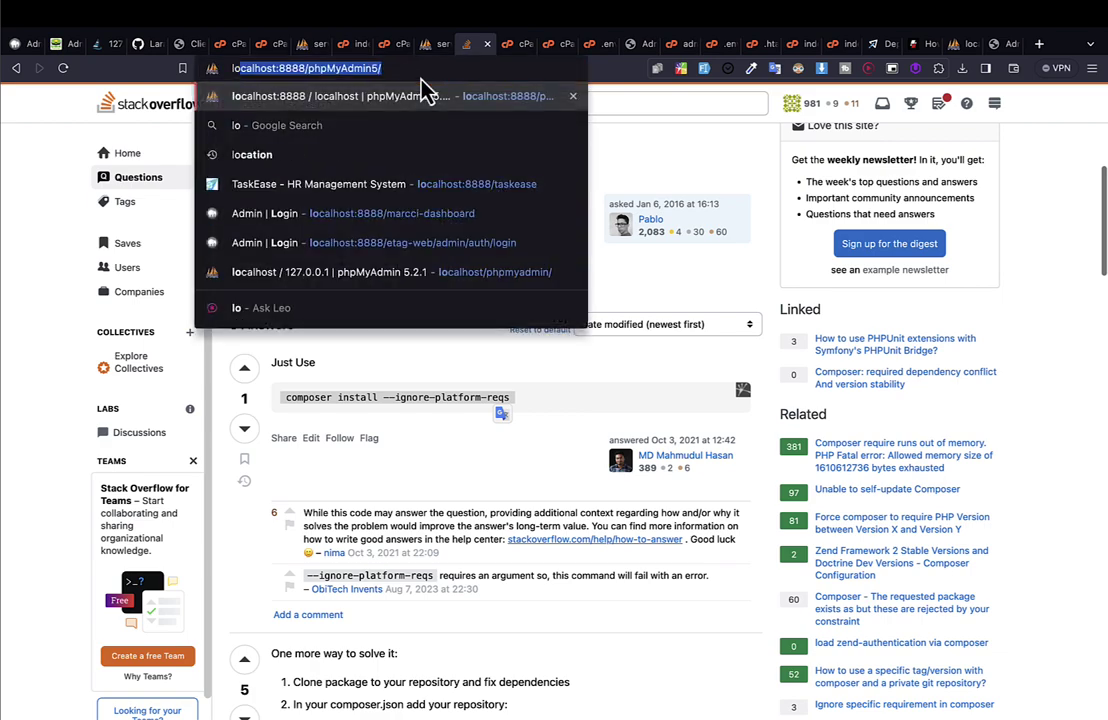
{"action": "key", "text": "Return"}
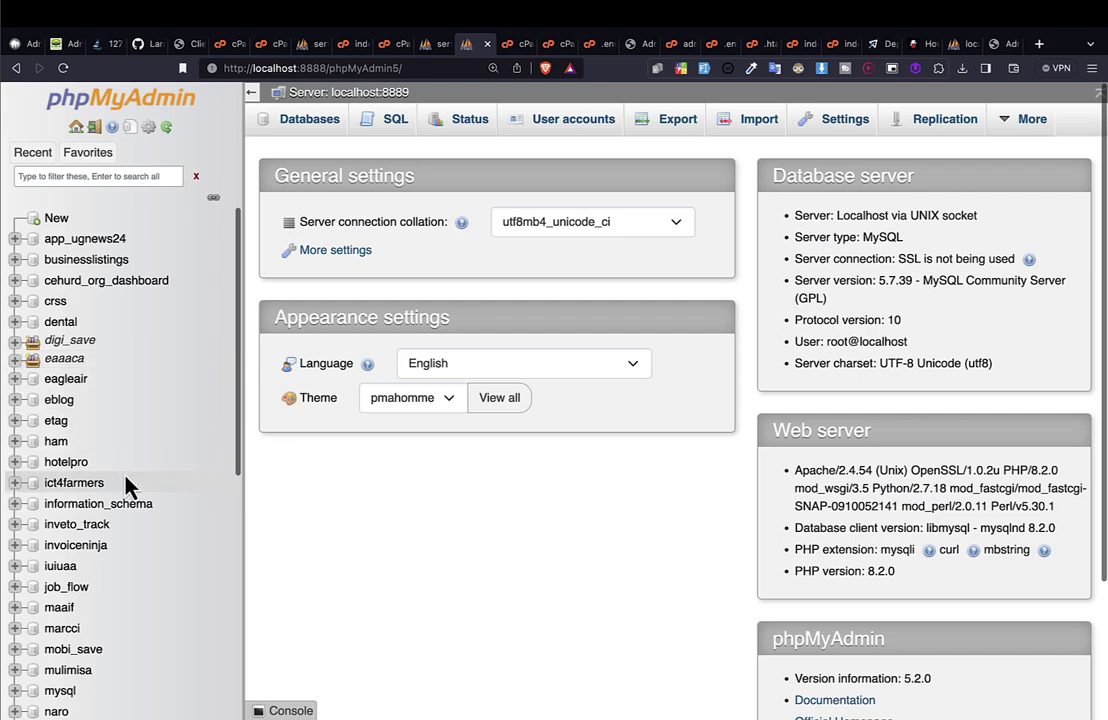
{"action": "scroll", "coordinate": [127, 485], "scroll_direction": "down", "scroll_amount": 9}
{"action": "key", "text": "super+f"}
{"action": "type", "text": "inve"}
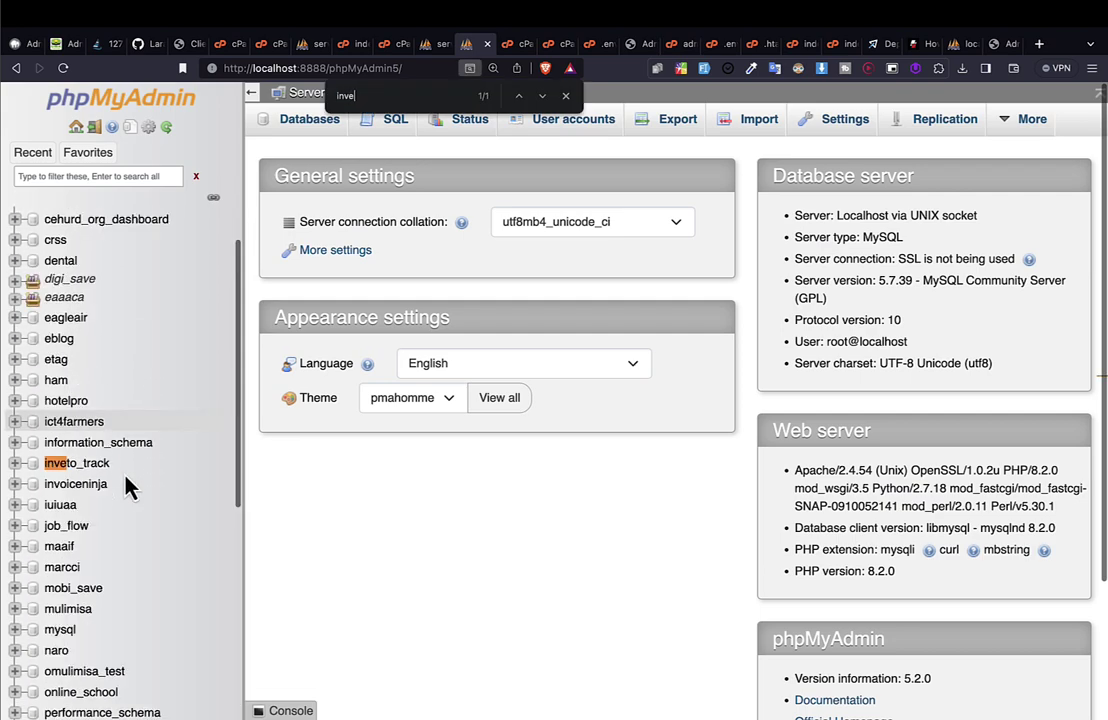
{"action": "left_click", "coordinate": [63, 466]}
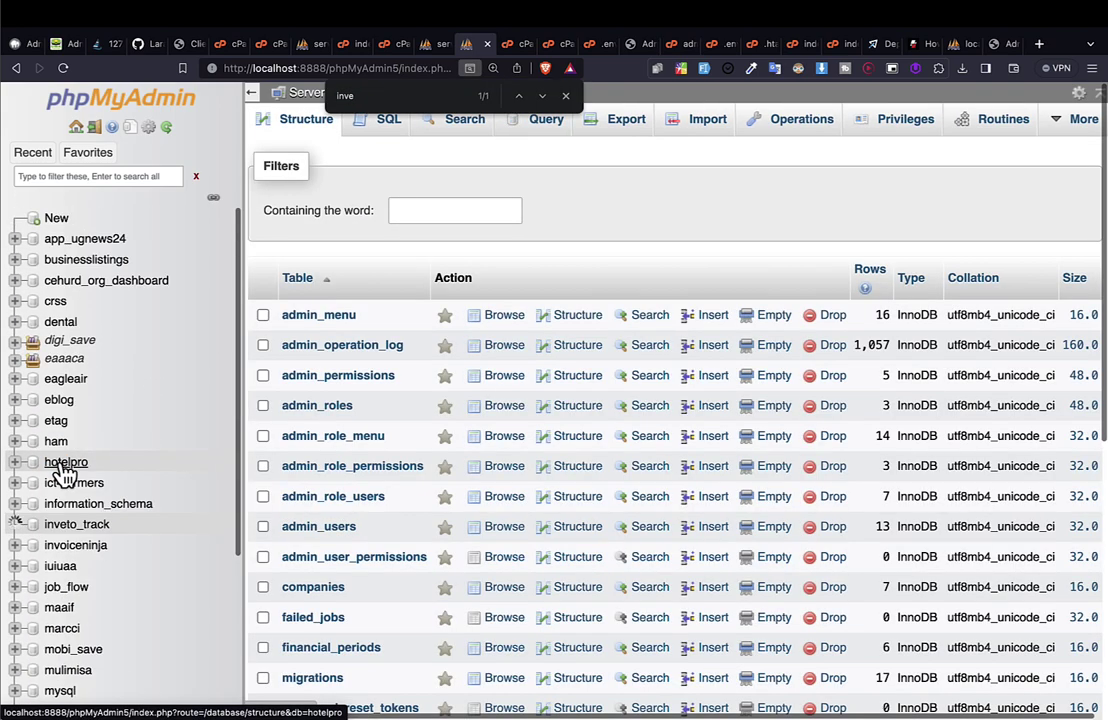
{"action": "left_click", "coordinate": [565, 95]}
{"action": "scroll", "coordinate": [430, 380], "scroll_direction": "down", "scroll_amount": 5}
{"action": "scroll", "coordinate": [430, 380], "scroll_direction": "up", "scroll_amount": 10}
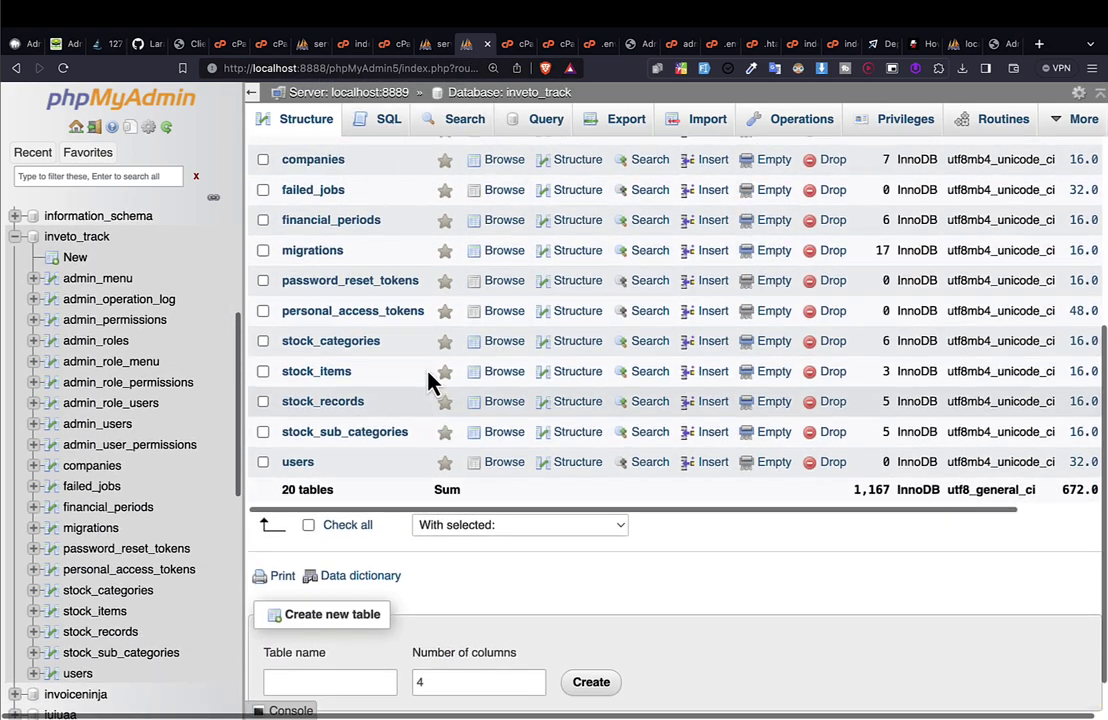
{"action": "scroll", "coordinate": [430, 380], "scroll_direction": "down", "scroll_amount": 10}
{"action": "scroll", "coordinate": [430, 380], "scroll_direction": "up", "scroll_amount": 10}
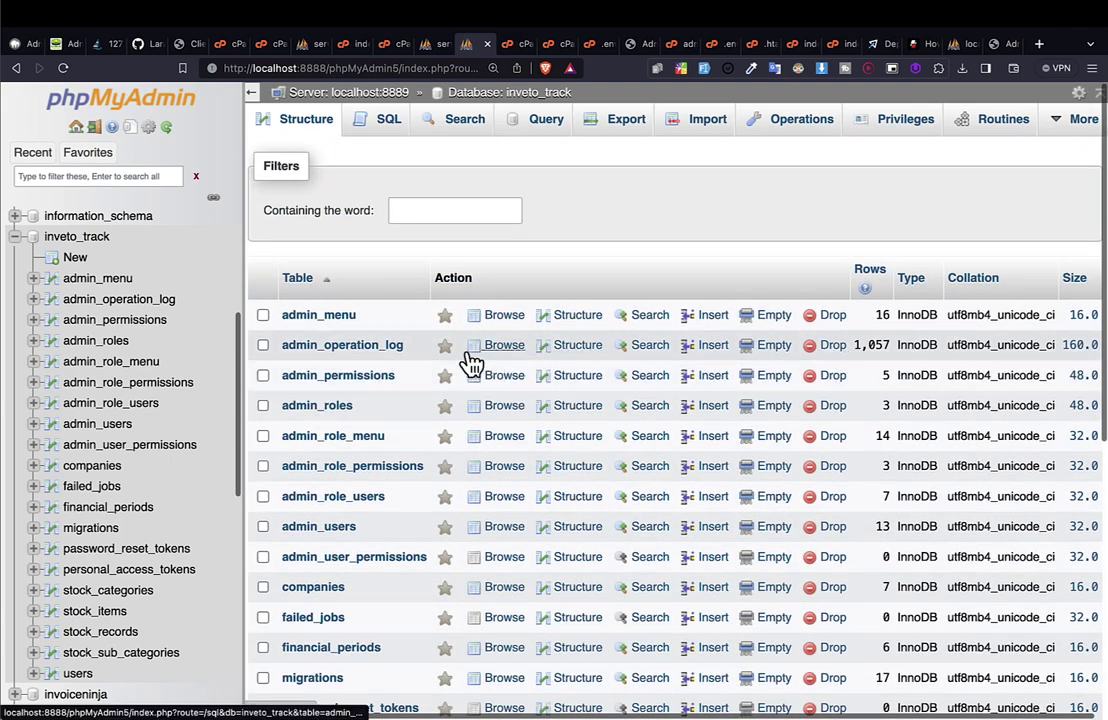
Empty the admin_operation_log table (1,057 rows to 0) and reload the inveto_track structure.
{"action": "left_click", "coordinate": [777, 352]}
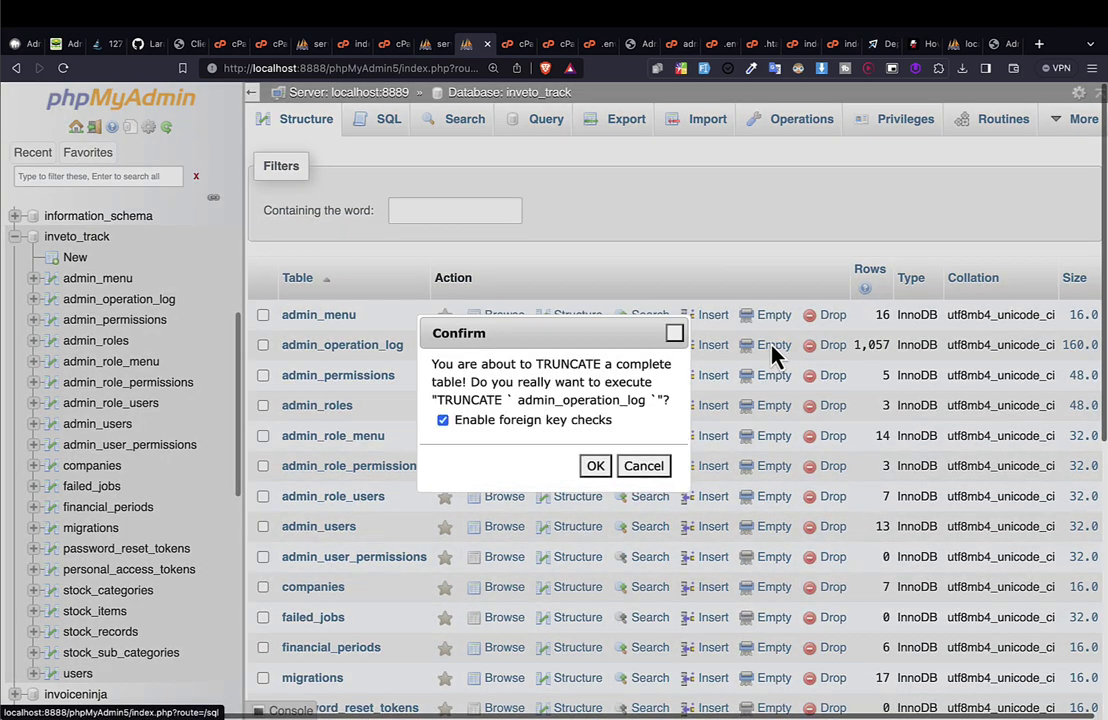
{"action": "left_click", "coordinate": [606, 465]}
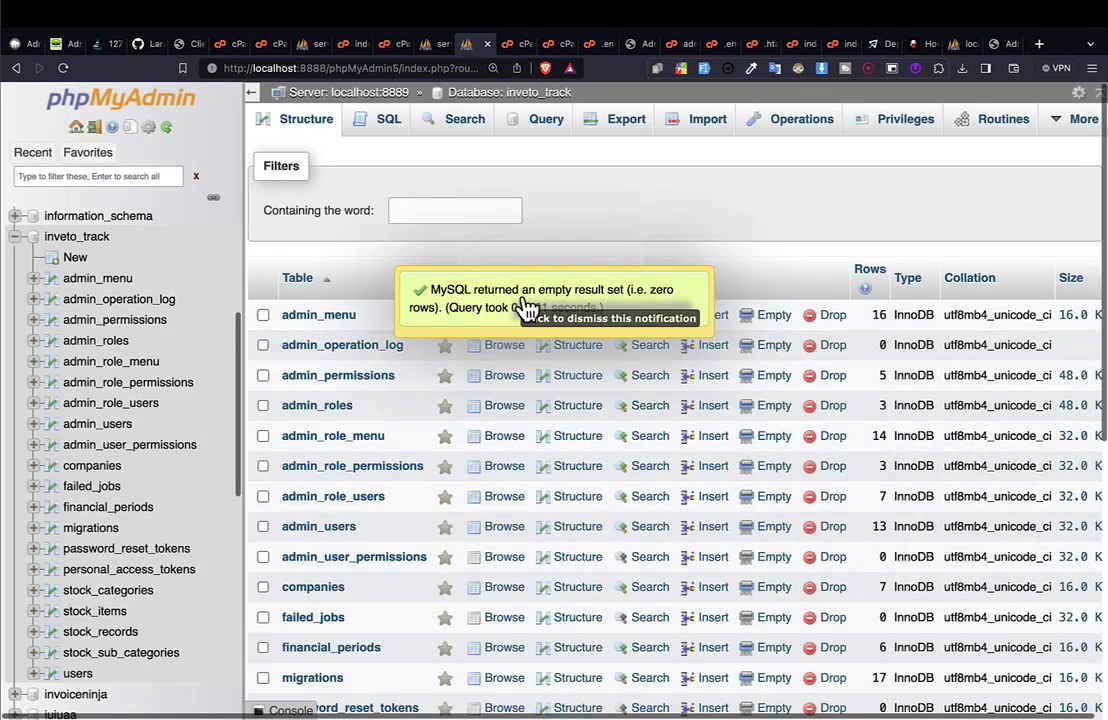
{"action": "left_click", "coordinate": [519, 310]}
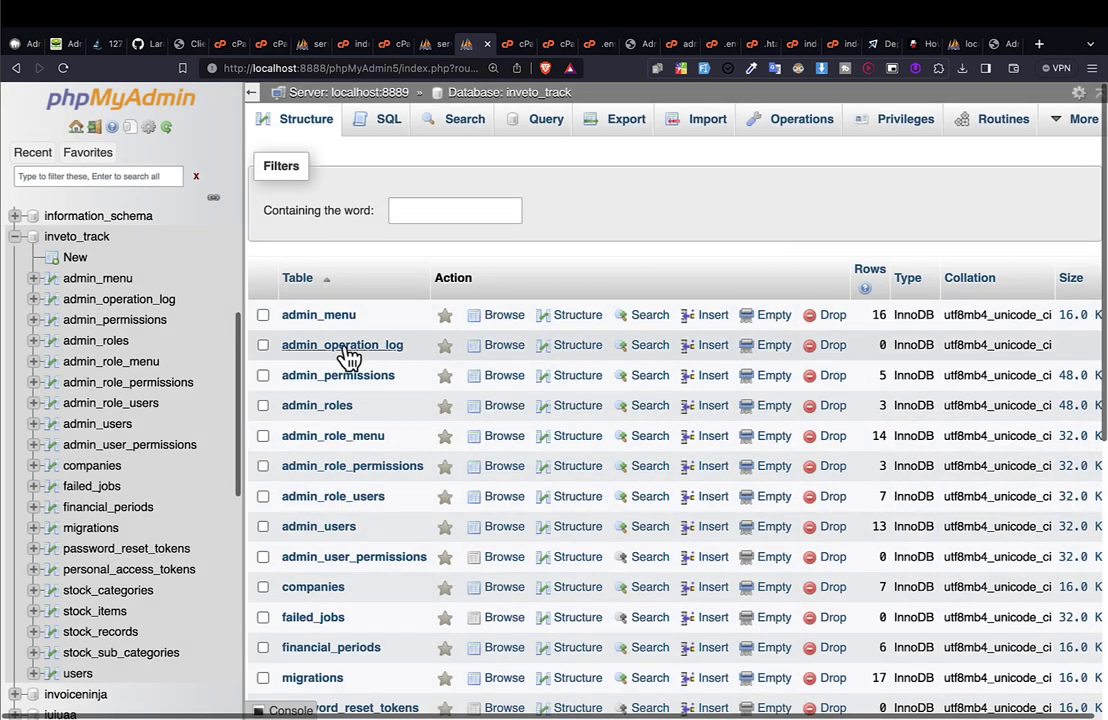
{"action": "left_click_drag", "start_coordinate": [349, 356], "coordinate": [400, 359]}
{"action": "scroll", "coordinate": [477, 475], "scroll_direction": "down", "scroll_amount": 5}
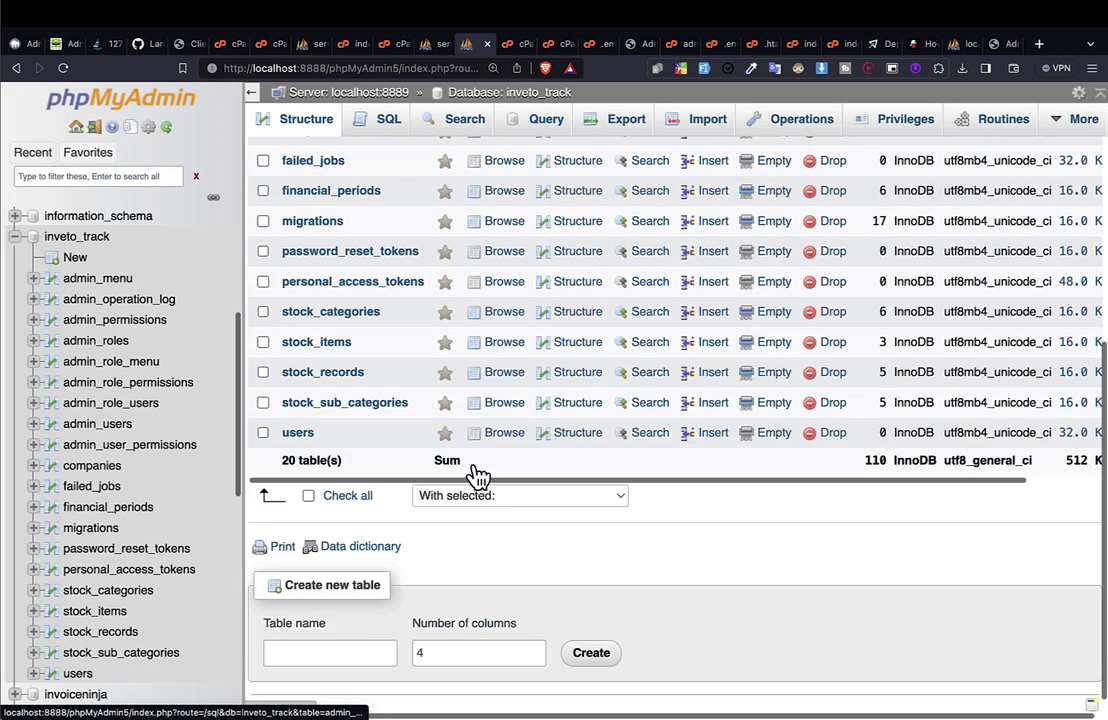
{"action": "scroll", "coordinate": [477, 475], "scroll_direction": "up", "scroll_amount": 5}
{"action": "scroll", "coordinate": [477, 475], "scroll_direction": "down", "scroll_amount": 3}
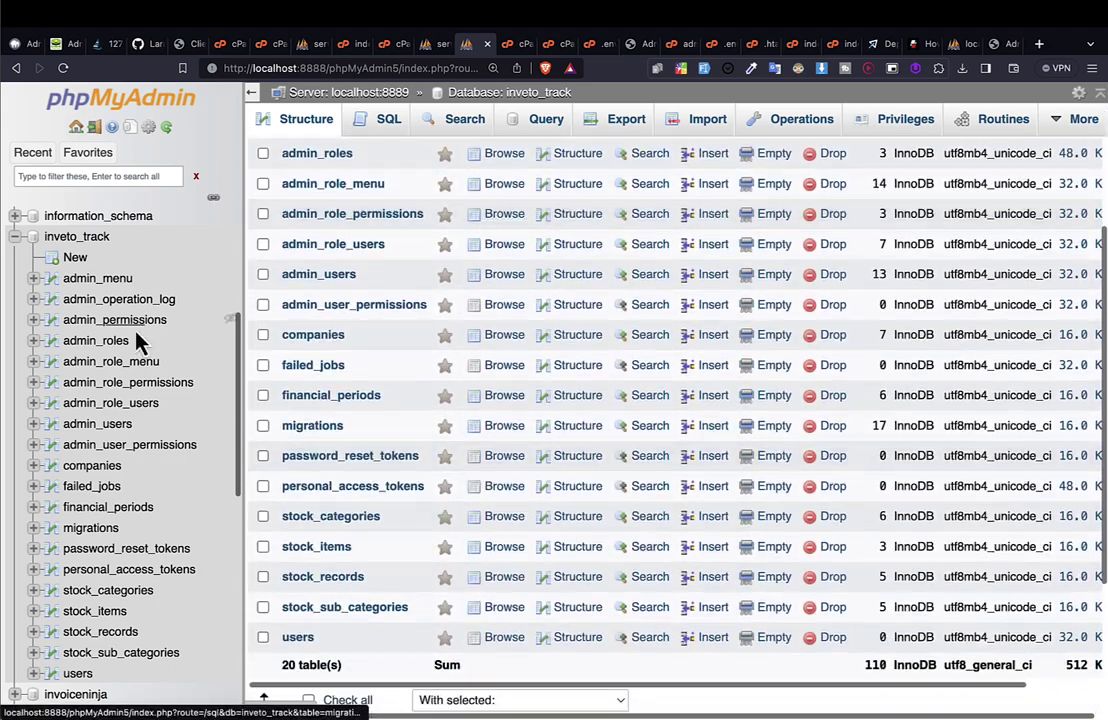
{"action": "left_click", "coordinate": [82, 238]}
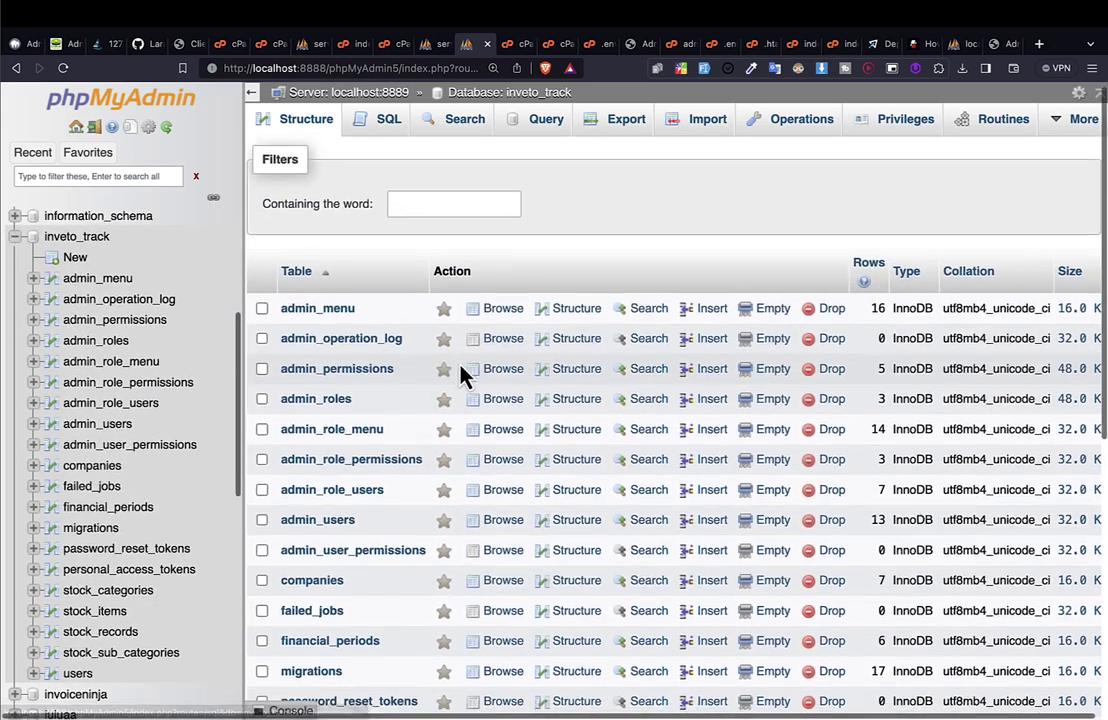
{"action": "scroll", "coordinate": [463, 375], "scroll_direction": "down", "scroll_amount": 1}
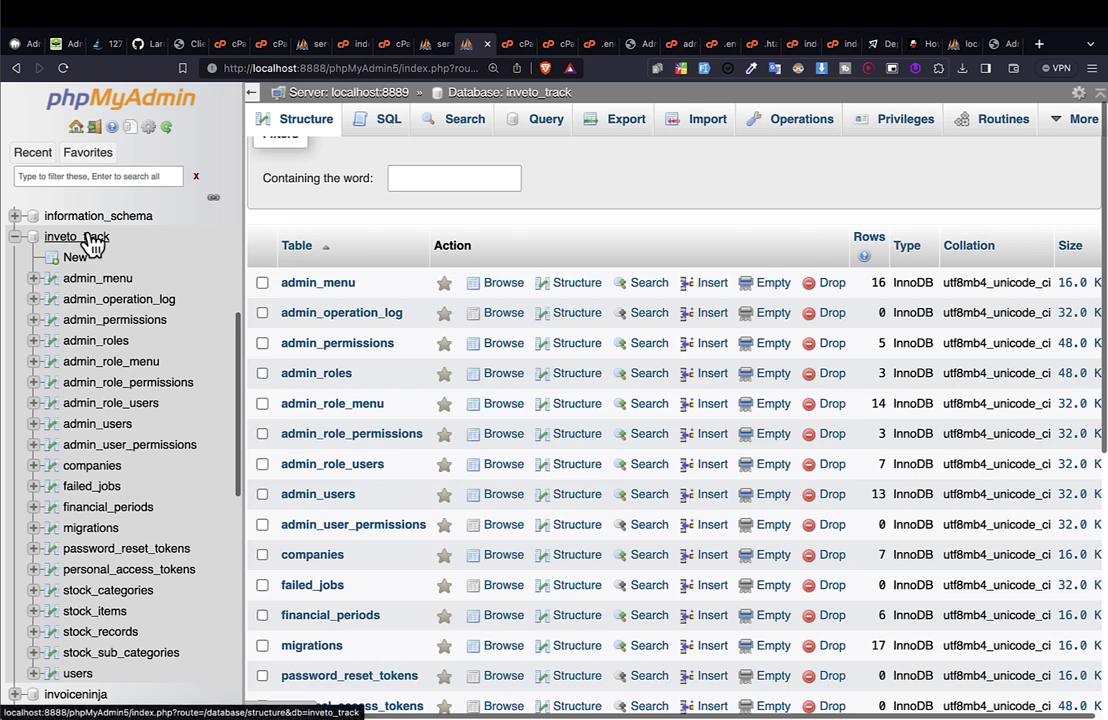
{"action": "left_click", "coordinate": [92, 244]}
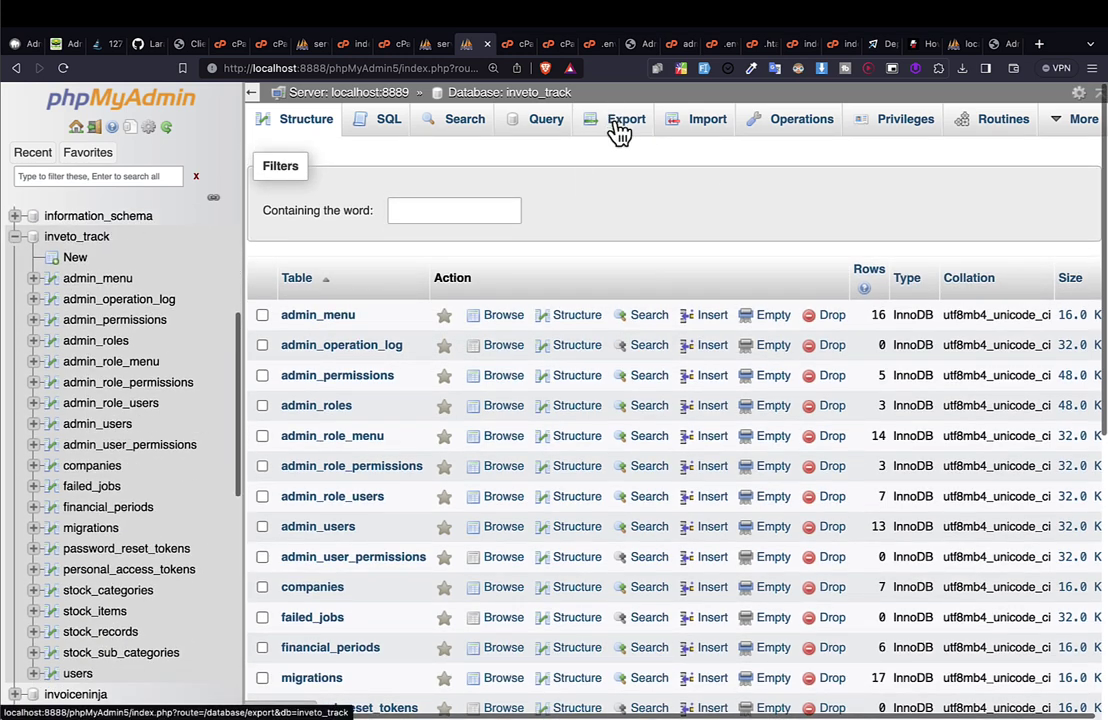
Export inveto_track with the Quick method in SQL format, saving inveto_track (1).sql.
{"action": "left_click", "coordinate": [620, 128]}
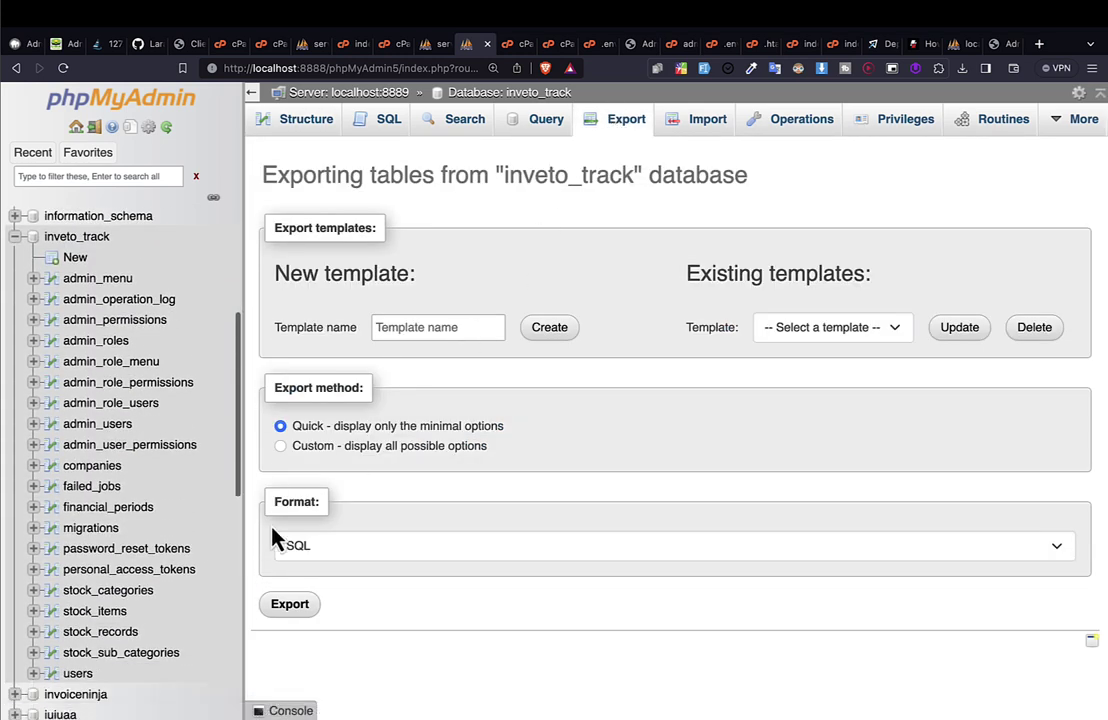
{"action": "left_click", "coordinate": [289, 606]}
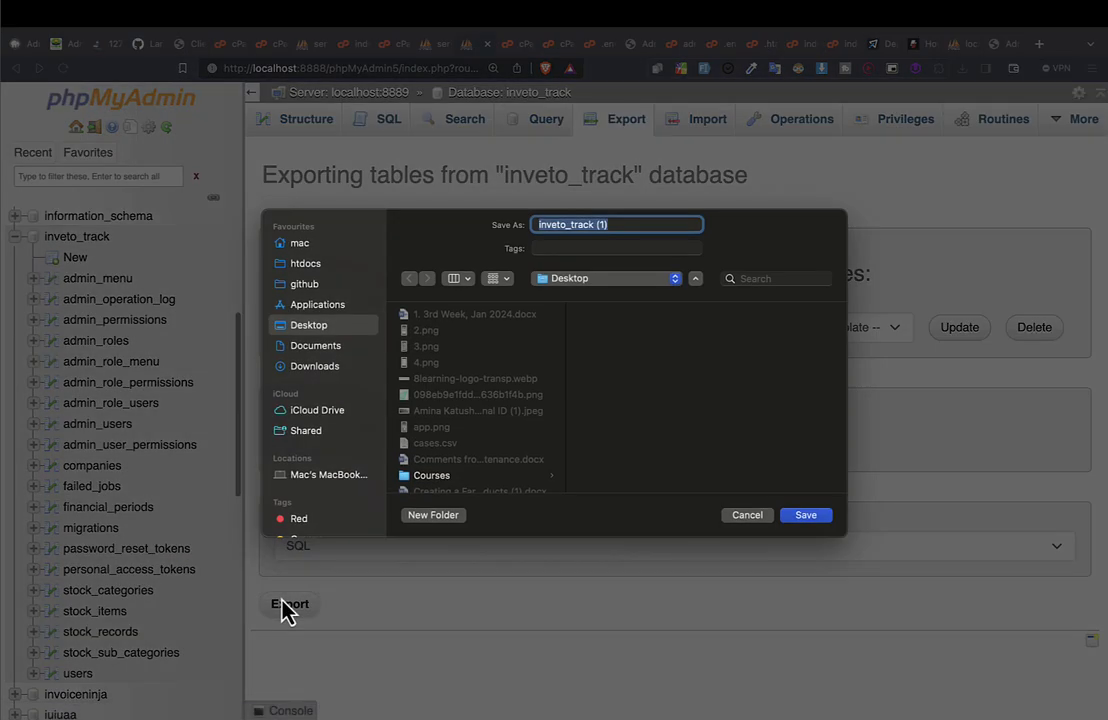
{"action": "key", "text": "Return"}
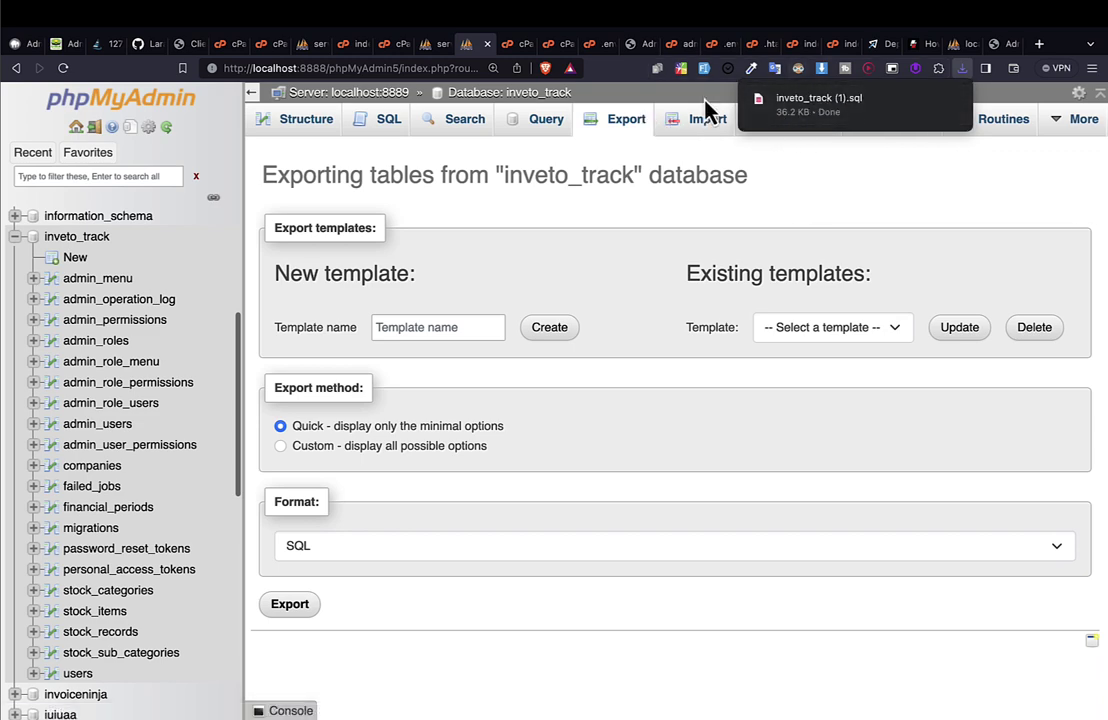
{"action": "left_click", "coordinate": [386, 45]}
Open whatsinu_inveto_track_2 on the server's phpMyAdmin and try dropping inveto_track (1).sql onto it.
{"action": "left_click", "coordinate": [434, 50]}
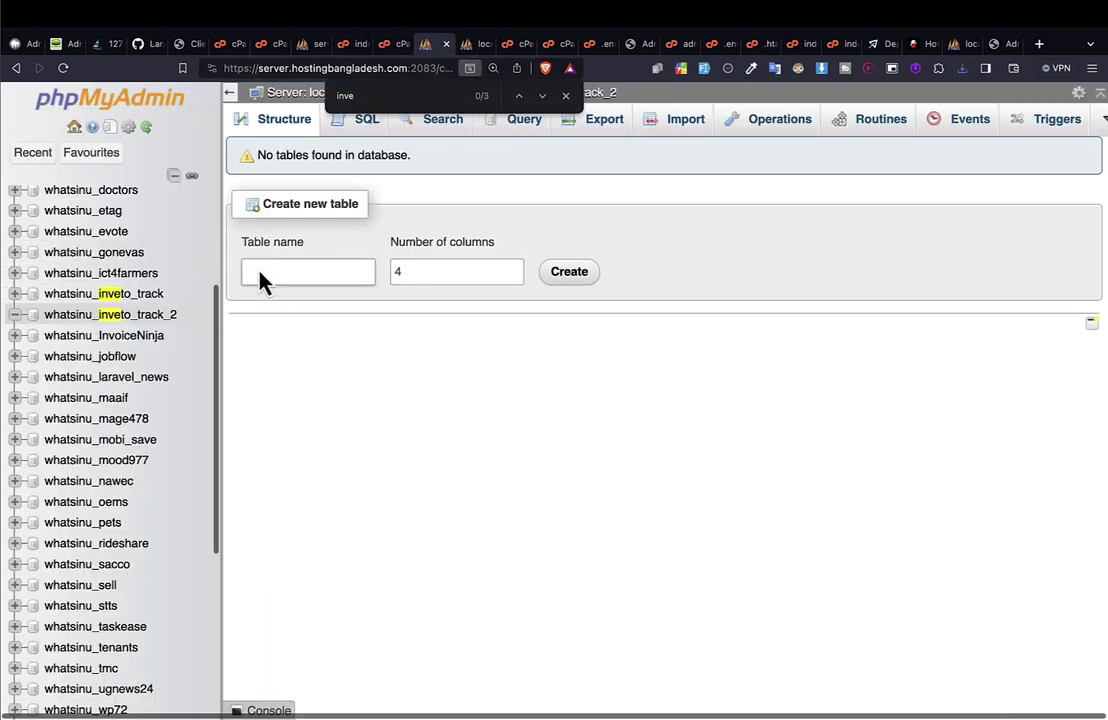
{"action": "left_click", "coordinate": [157, 318]}
{"action": "key", "text": "Escape"}
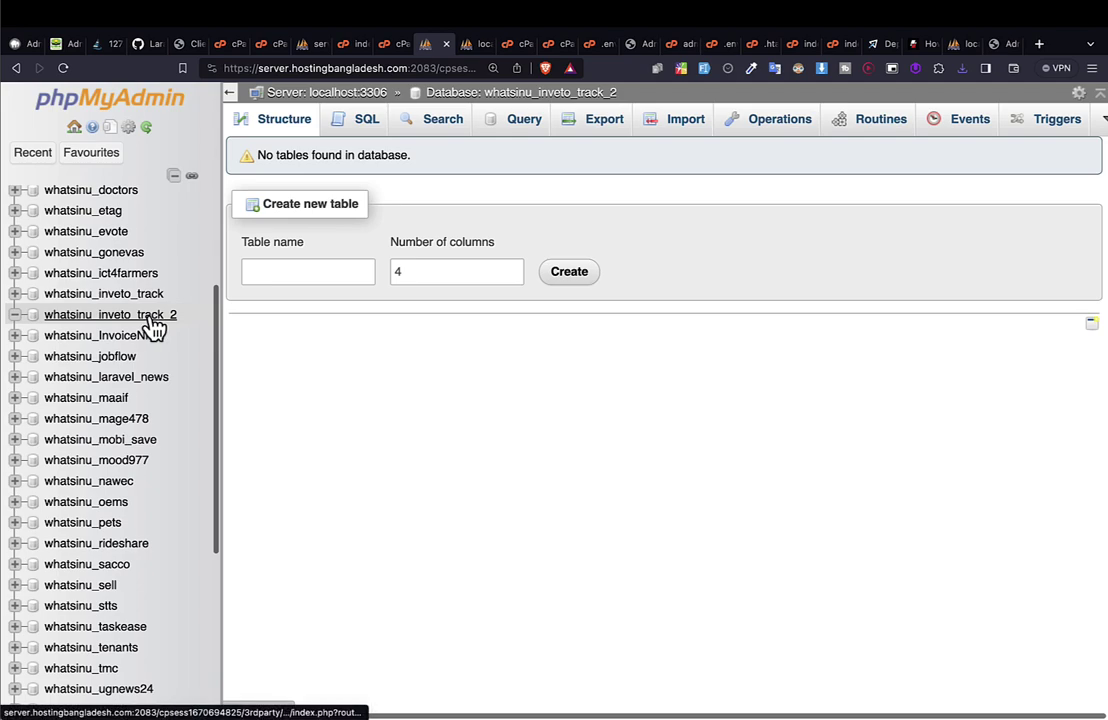
{"action": "left_click", "coordinate": [961, 69]}
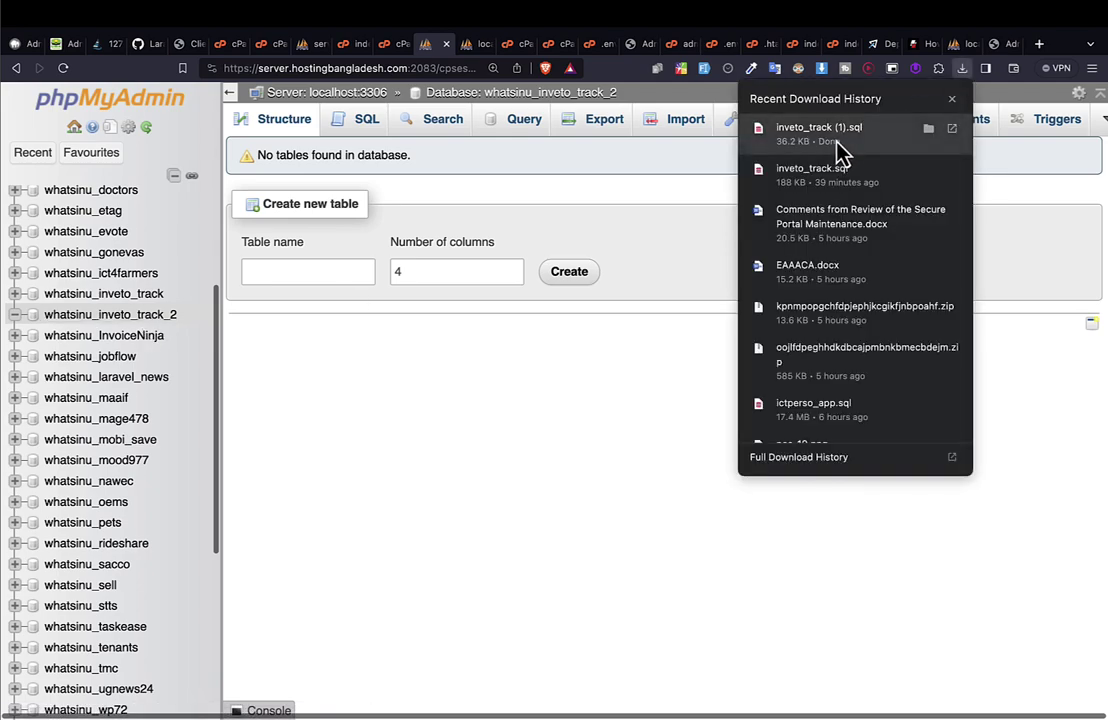
{"action": "left_click_drag", "start_coordinate": [835, 150], "coordinate": [611, 440]}
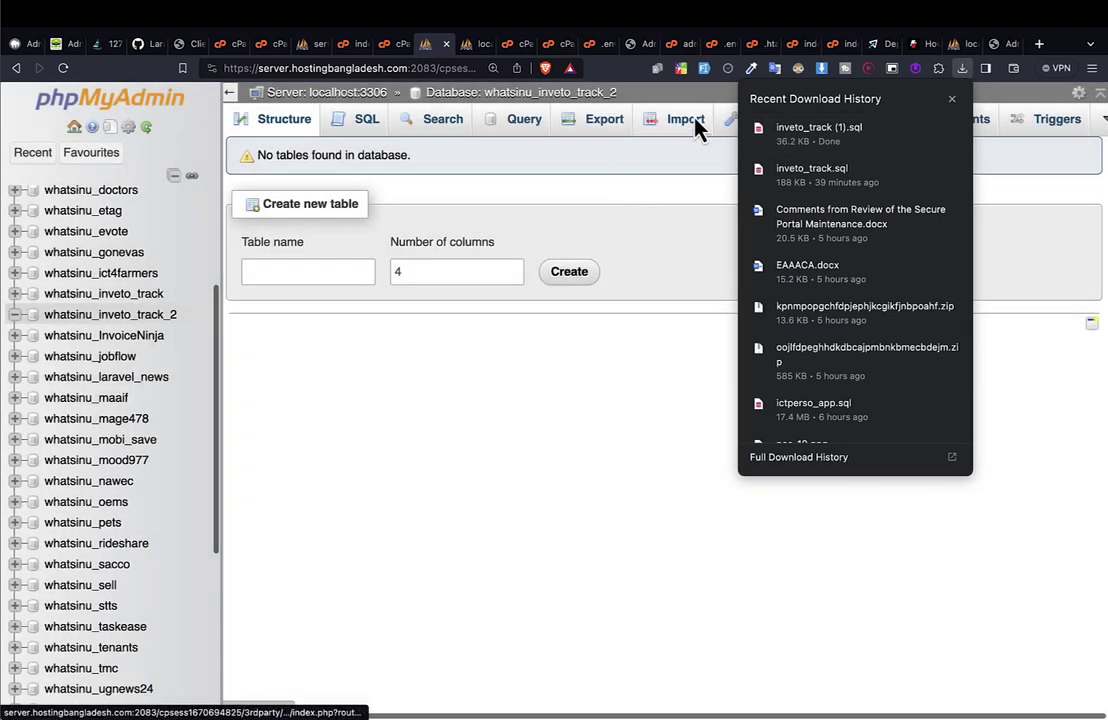
{"action": "left_click", "coordinate": [697, 125]}
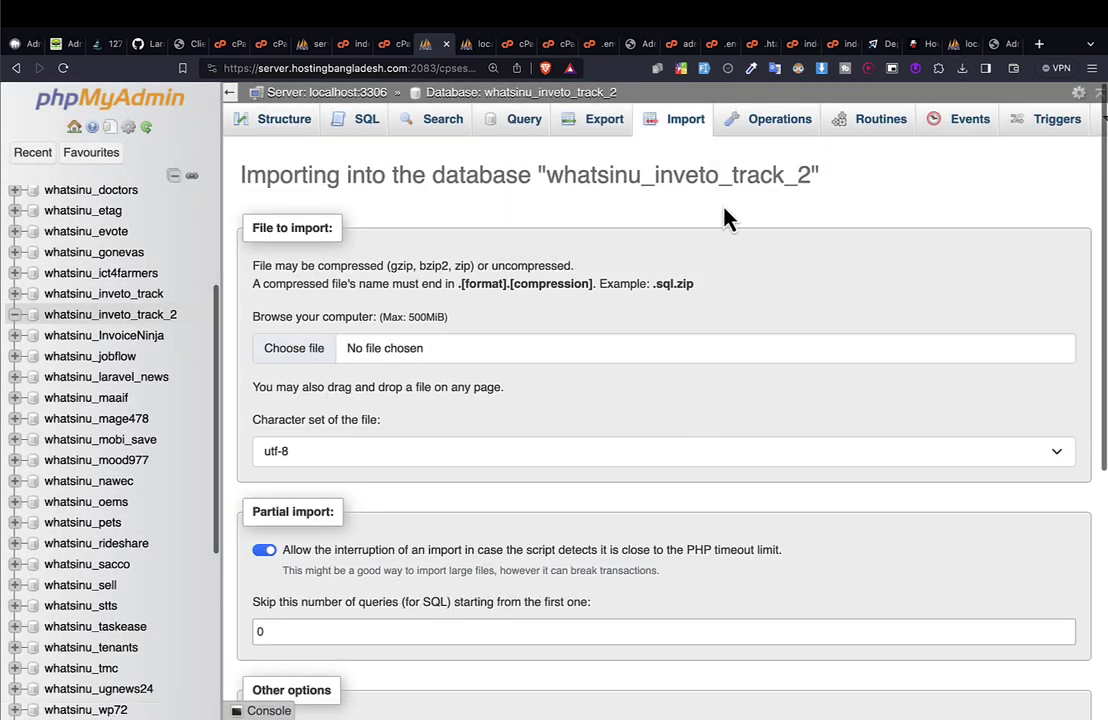
{"action": "left_click", "coordinate": [92, 316]}
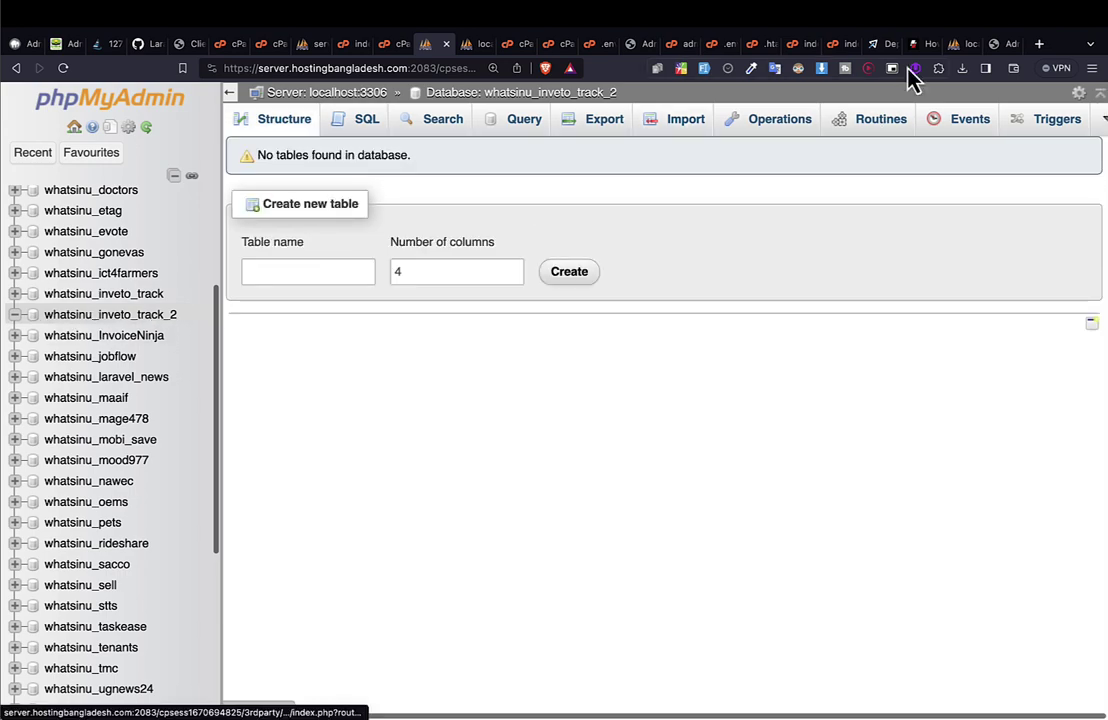
Import inveto_track (1).sql into whatsinu_inveto_track_2 and check its 20 new tables.
{"action": "left_click", "coordinate": [962, 69]}
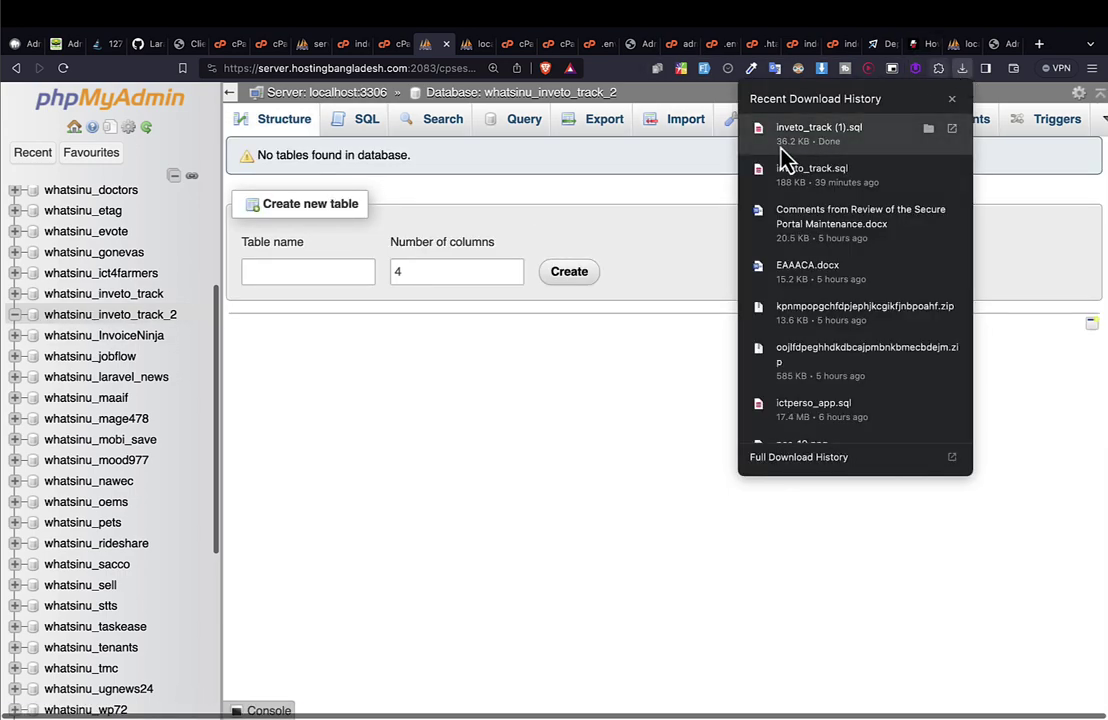
{"action": "left_click_drag", "start_coordinate": [818, 148], "coordinate": [624, 316]}
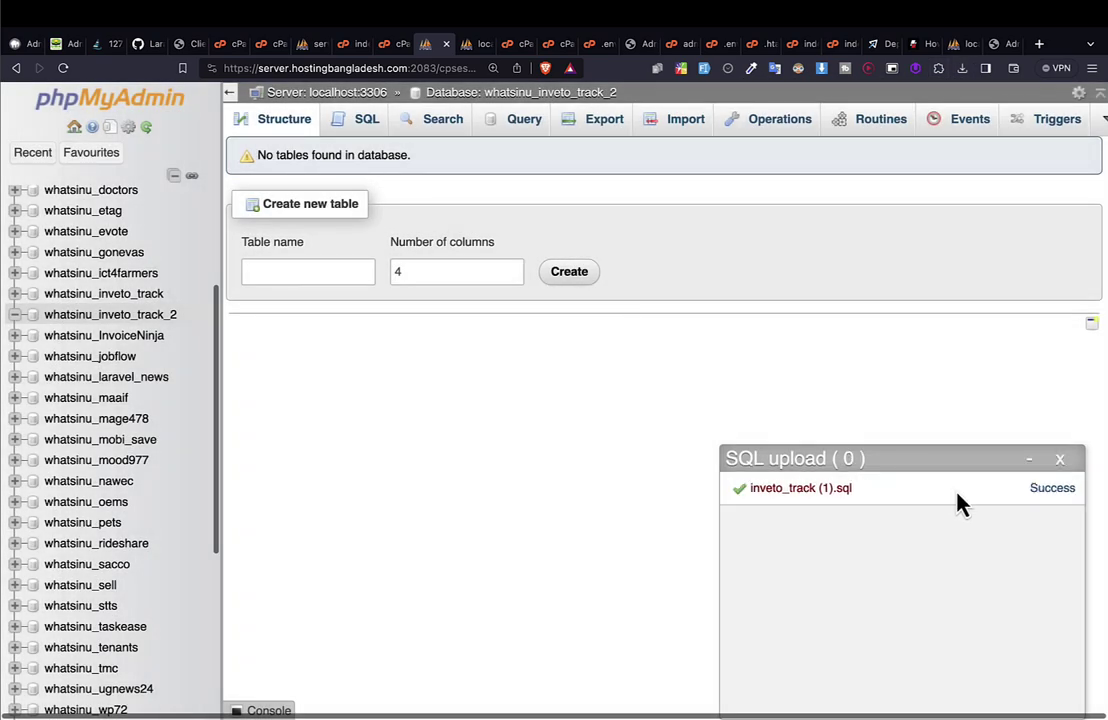
{"action": "left_click", "coordinate": [143, 316]}
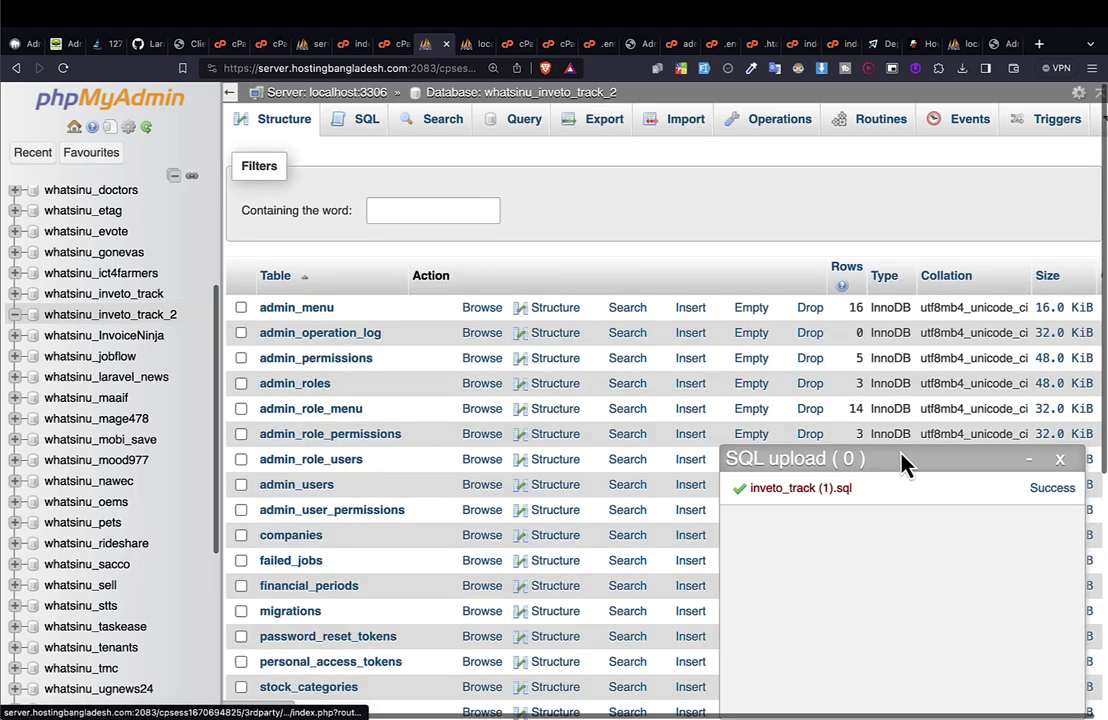
{"action": "scroll", "coordinate": [539, 425], "scroll_direction": "down", "scroll_amount": 5}
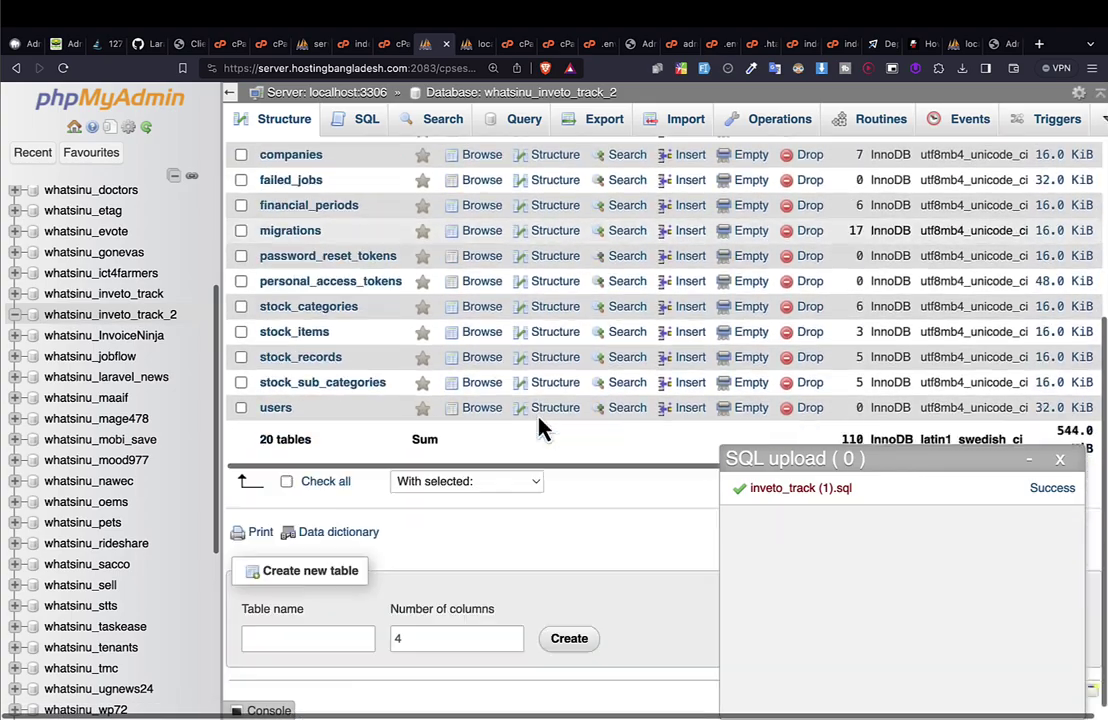
{"action": "scroll", "coordinate": [539, 425], "scroll_direction": "up", "scroll_amount": 5}
{"action": "scroll", "coordinate": [539, 425], "scroll_direction": "down", "scroll_amount": 5}
{"action": "scroll", "coordinate": [539, 425], "scroll_direction": "up", "scroll_amount": 5}
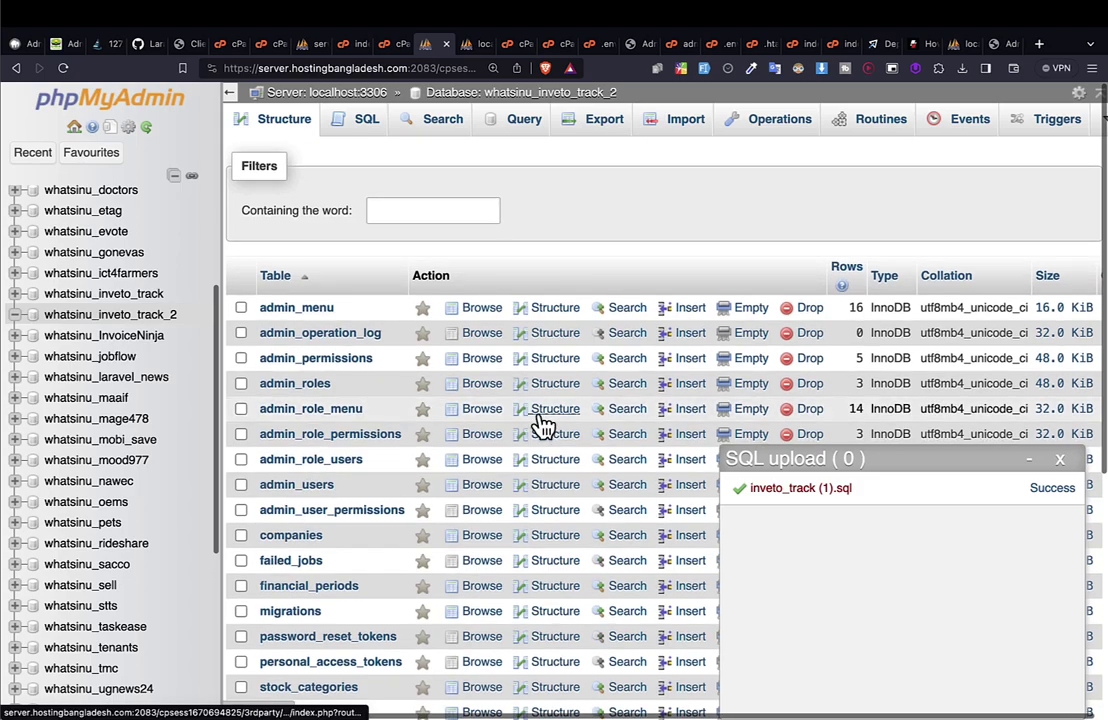
{"action": "scroll", "coordinate": [541, 426], "scroll_direction": "down", "scroll_amount": 5}
{"action": "scroll", "coordinate": [539, 427], "scroll_direction": "up", "scroll_amount": 5}
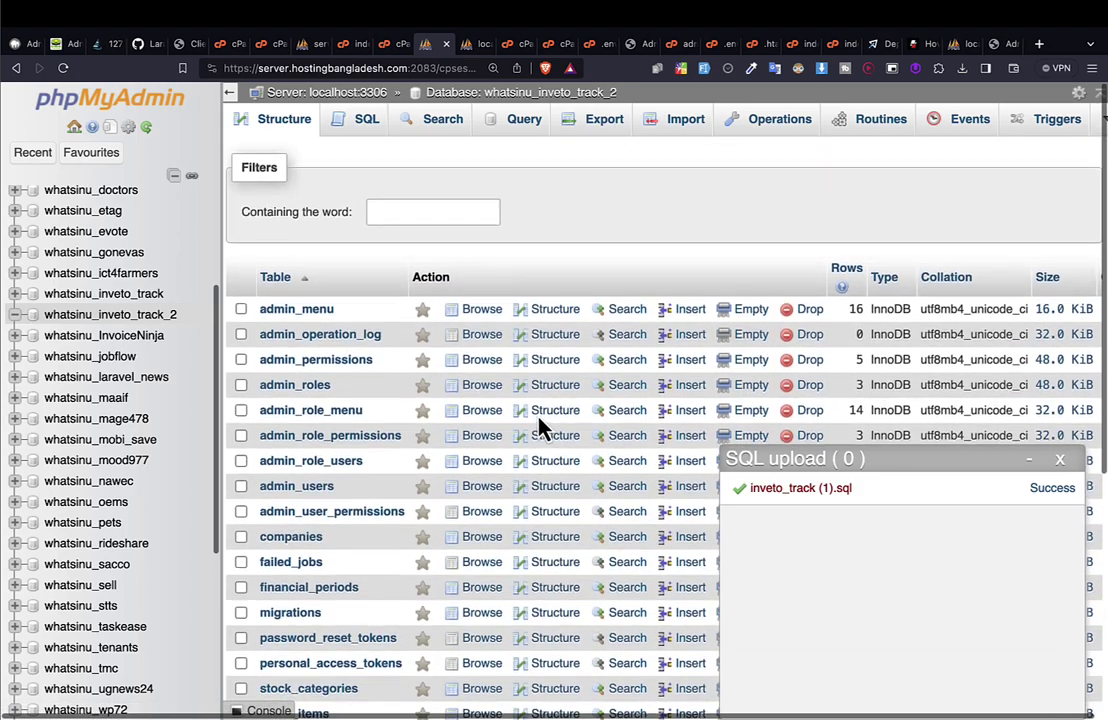
{"action": "scroll", "coordinate": [539, 426], "scroll_direction": "down", "scroll_amount": 5}
{"action": "scroll", "coordinate": [539, 426], "scroll_direction": "up", "scroll_amount": 5}
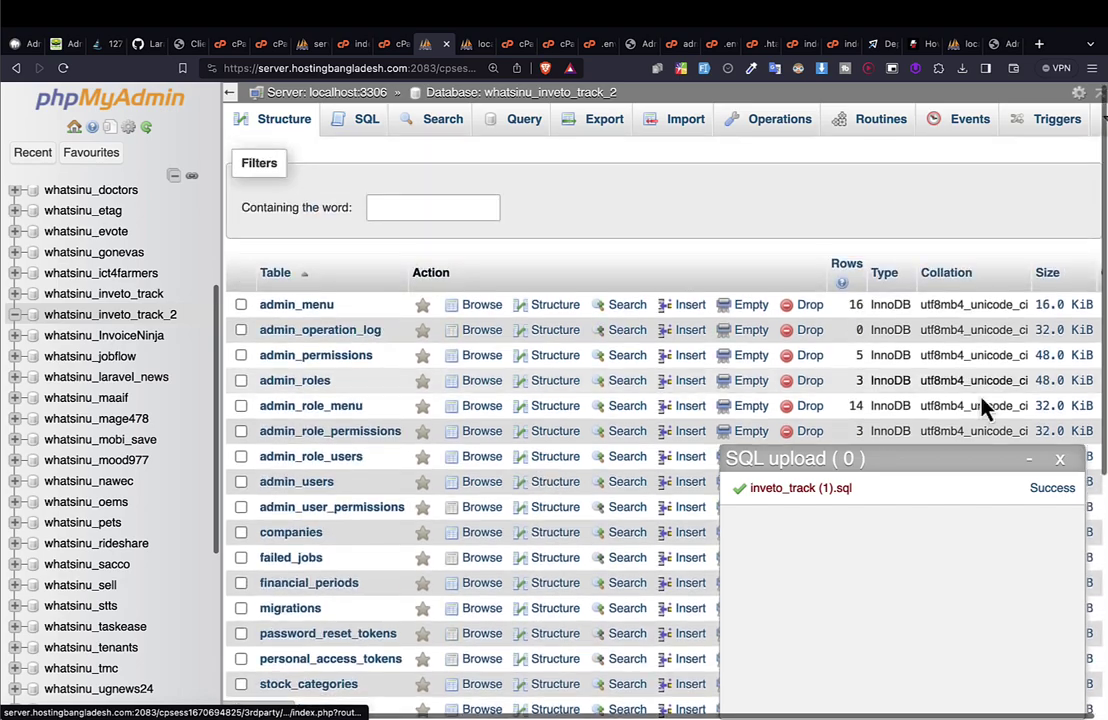
{"action": "left_click", "coordinate": [1060, 460]}
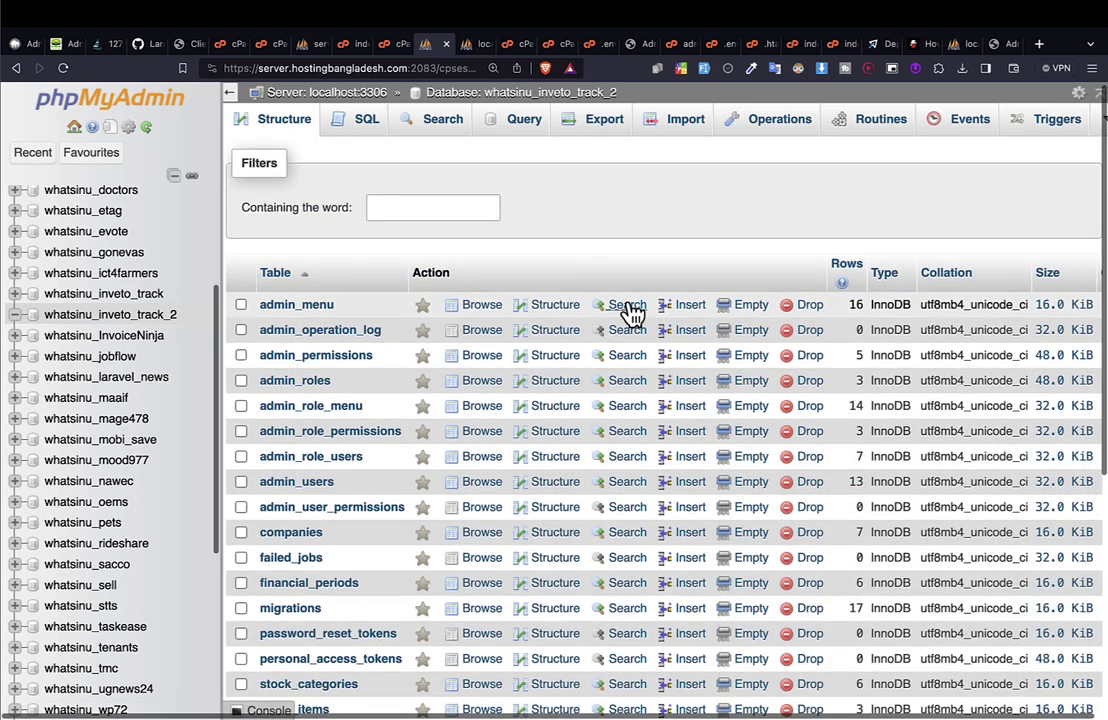
{"action": "scroll", "coordinate": [453, 532], "scroll_direction": "down", "scroll_amount": 5}
{"action": "scroll", "coordinate": [452, 540], "scroll_direction": "up", "scroll_amount": 5}
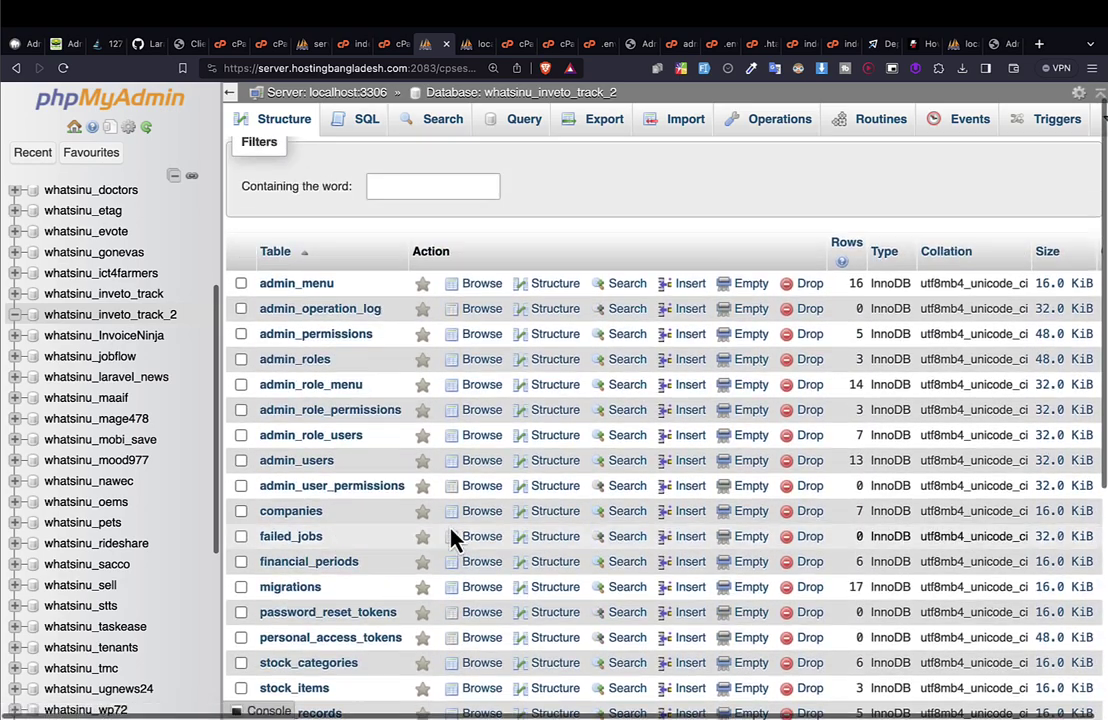
{"action": "scroll", "coordinate": [452, 538], "scroll_direction": "down", "scroll_amount": 5}
{"action": "scroll", "coordinate": [452, 538], "scroll_direction": "up", "scroll_amount": 6}
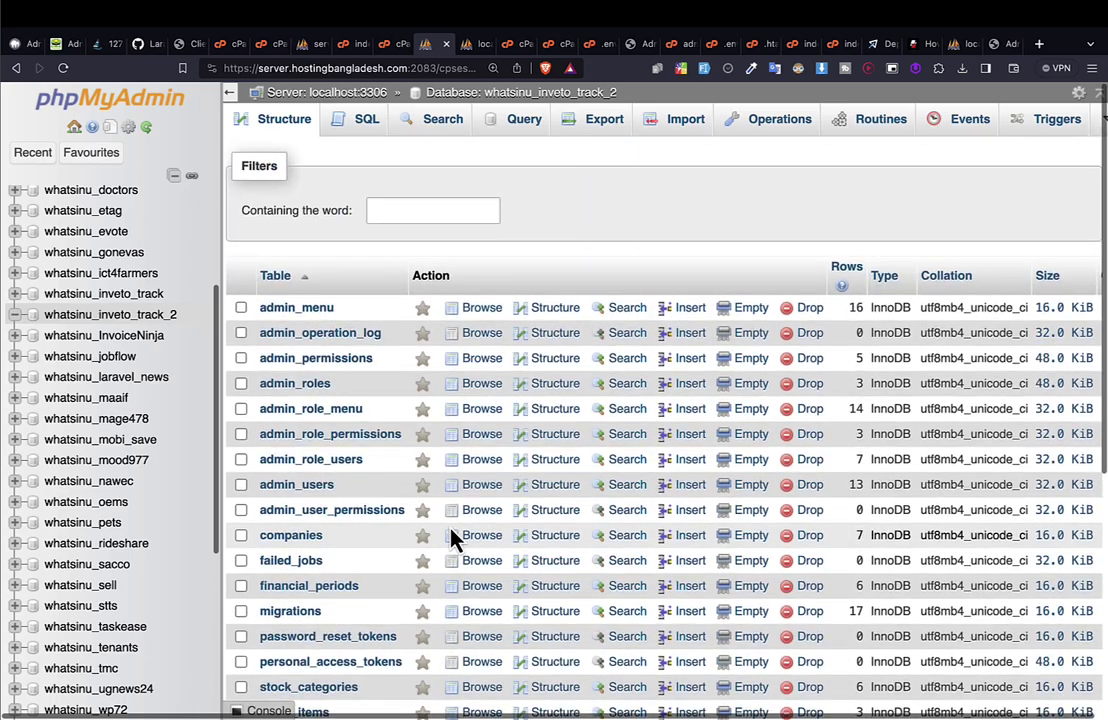
{"action": "scroll", "coordinate": [452, 538], "scroll_direction": "down", "scroll_amount": 5}
{"action": "scroll", "coordinate": [452, 538], "scroll_direction": "up", "scroll_amount": 5}
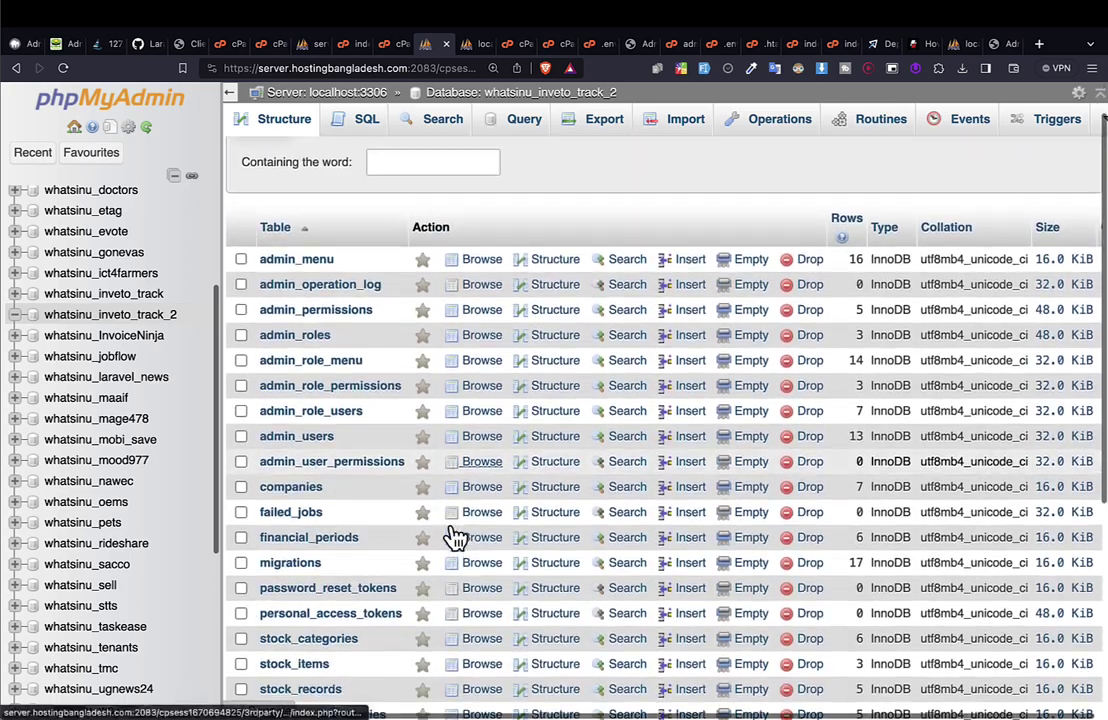
{"action": "scroll", "coordinate": [452, 538], "scroll_direction": "down", "scroll_amount": 5}
{"action": "scroll", "coordinate": [453, 538], "scroll_direction": "up", "scroll_amount": 5}
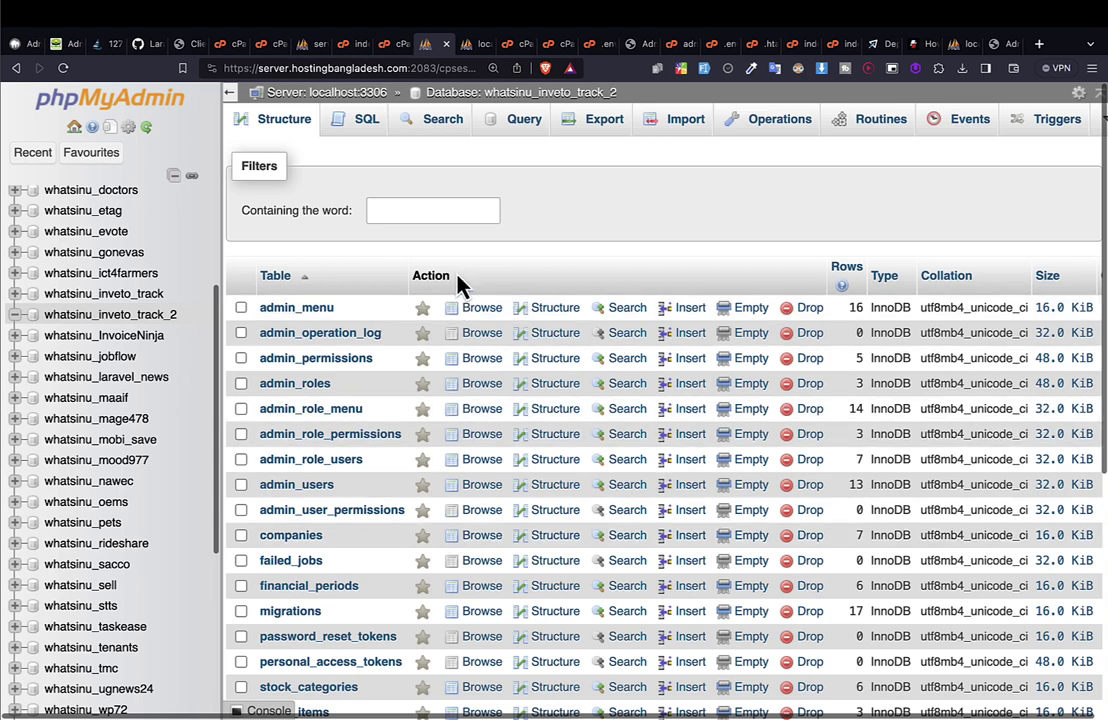
{"action": "left_click", "coordinate": [392, 45]}
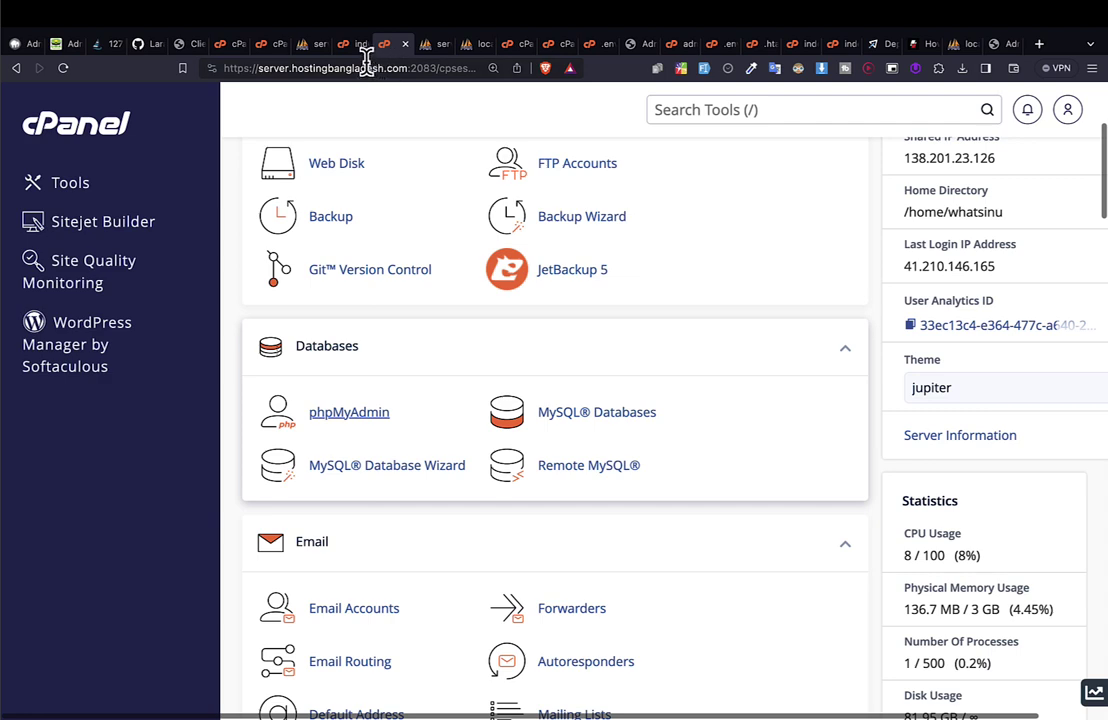
From Git Version Control, open the invetotrack.ugnews24.info folder in File Manager and edit .env.
{"action": "left_click", "coordinate": [355, 50]}
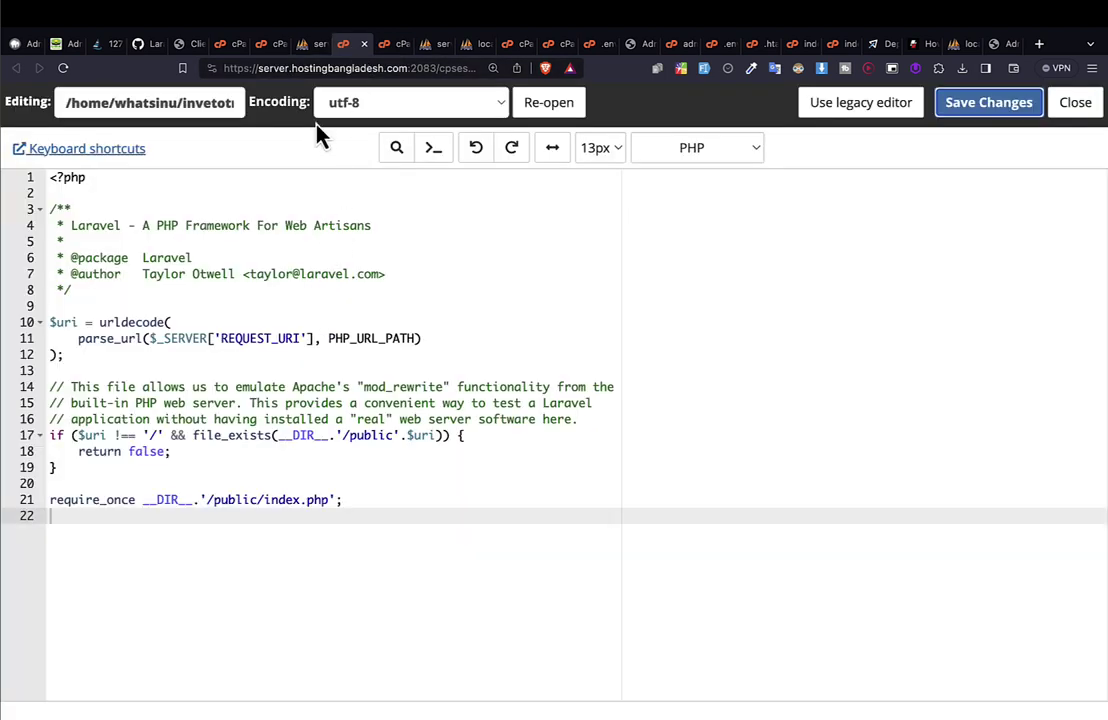
{"action": "left_click", "coordinate": [514, 48]}
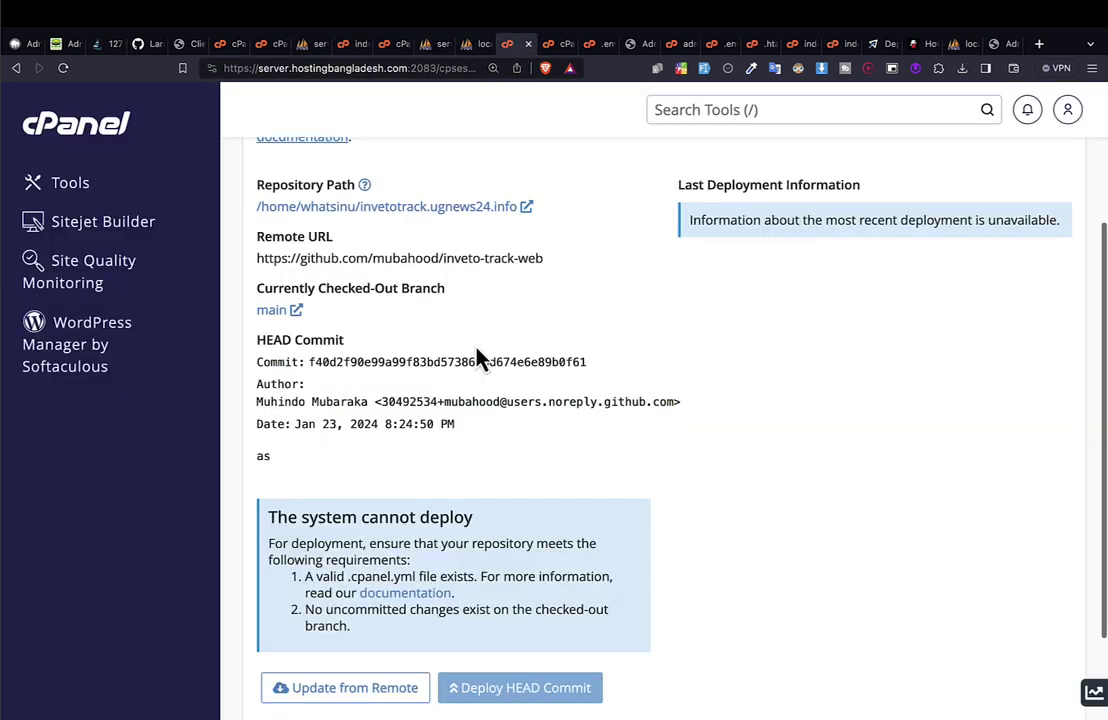
{"action": "scroll", "coordinate": [315, 362], "scroll_direction": "up", "scroll_amount": 3}
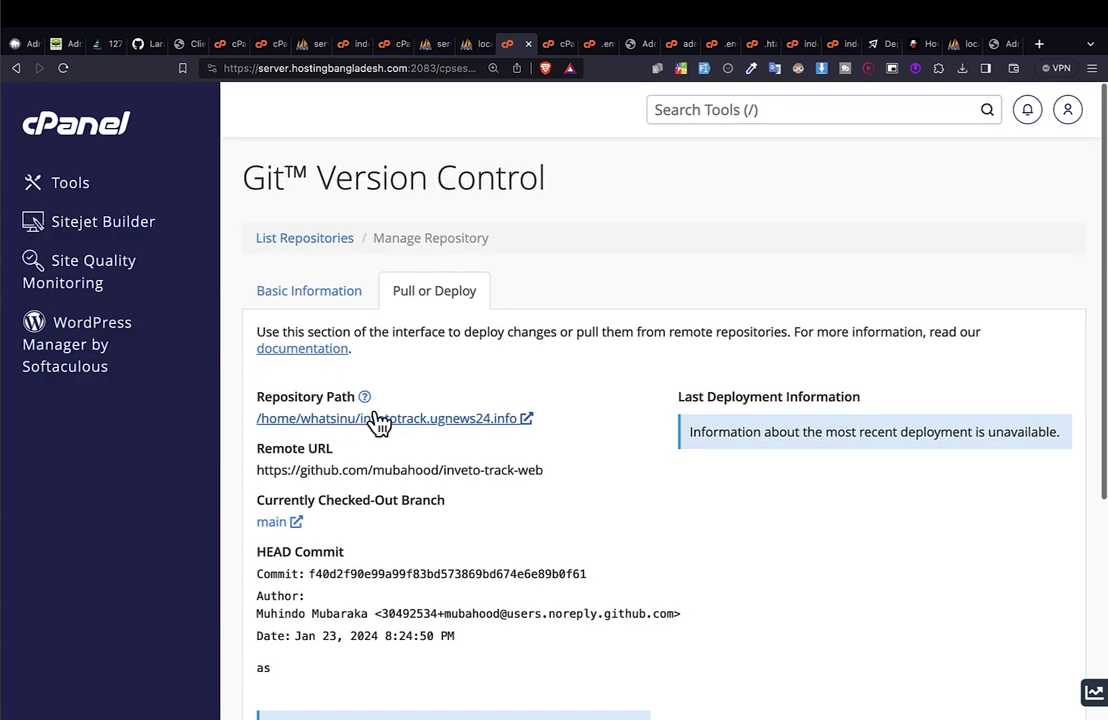
{"action": "left_click", "coordinate": [375, 420]}
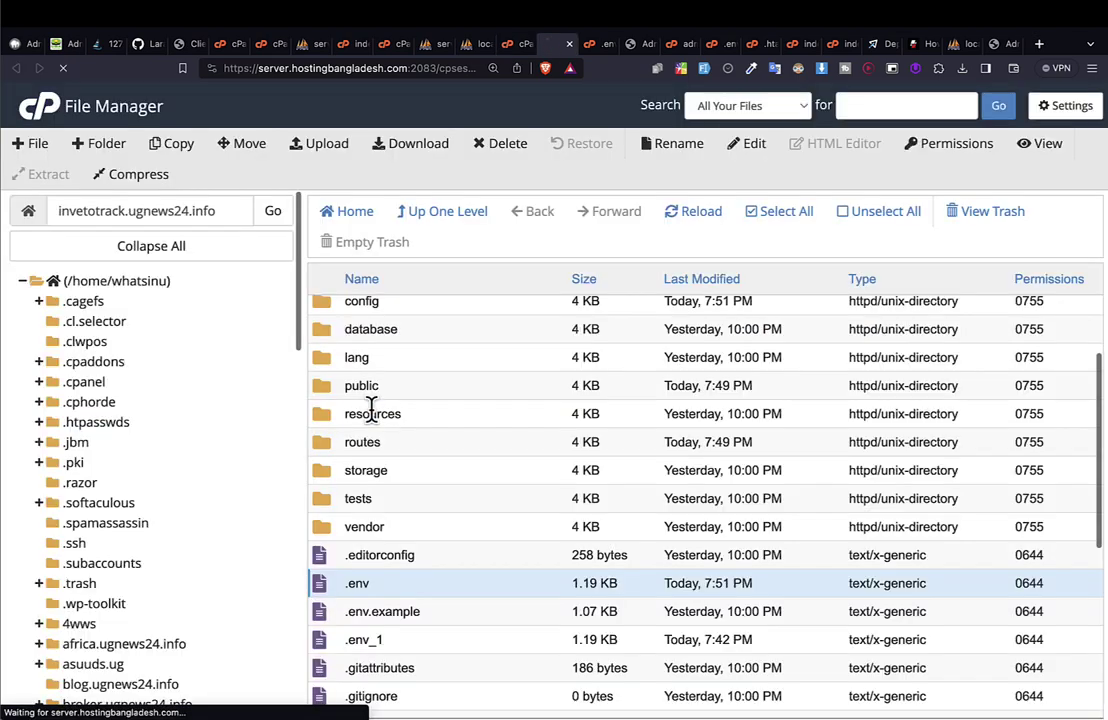
{"action": "scroll", "coordinate": [425, 554], "scroll_direction": "down", "scroll_amount": 3}
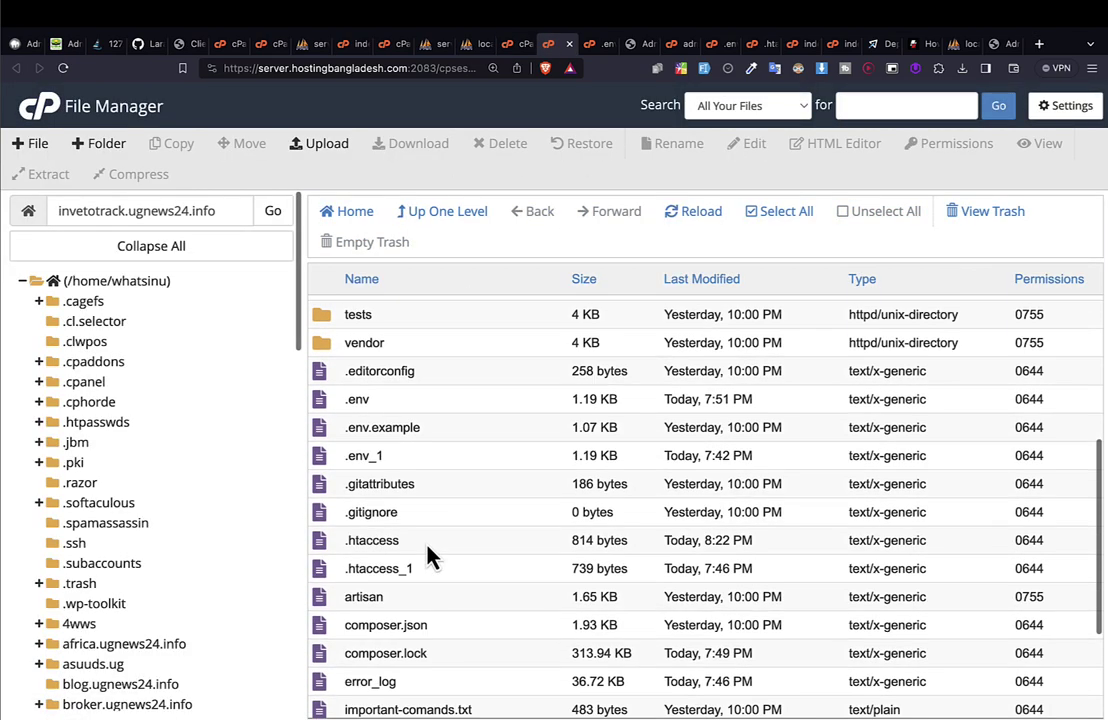
{"action": "scroll", "coordinate": [427, 558], "scroll_direction": "up", "scroll_amount": 1}
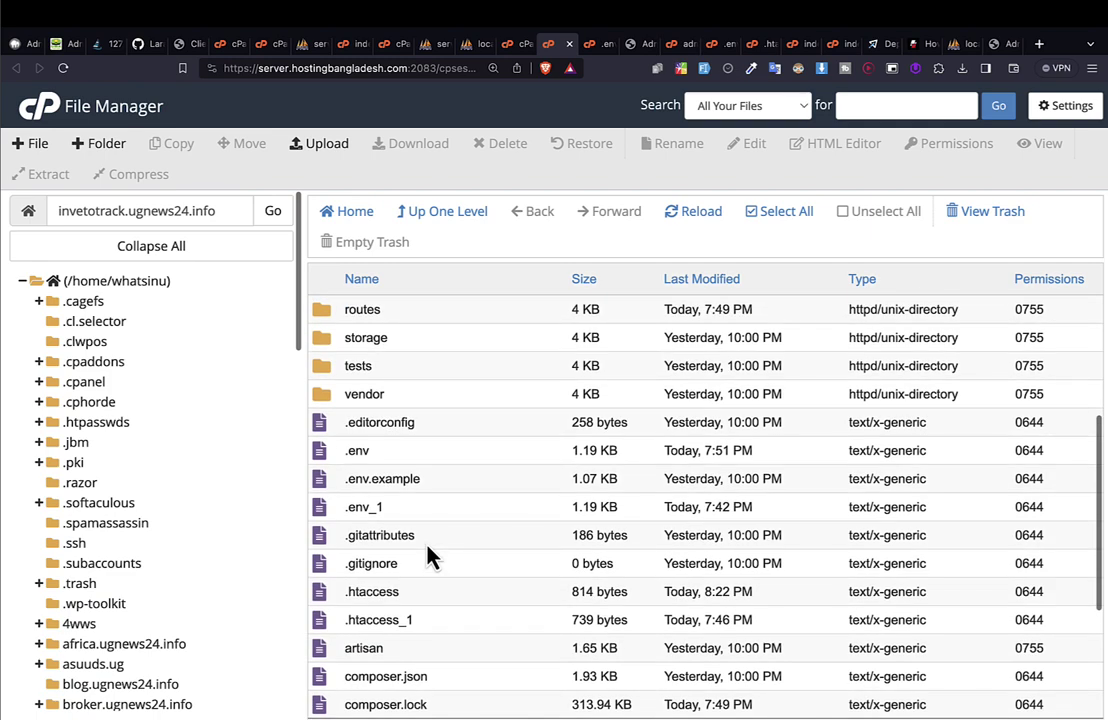
{"action": "left_click", "coordinate": [390, 464]}
{"action": "right_click", "coordinate": [379, 460]}
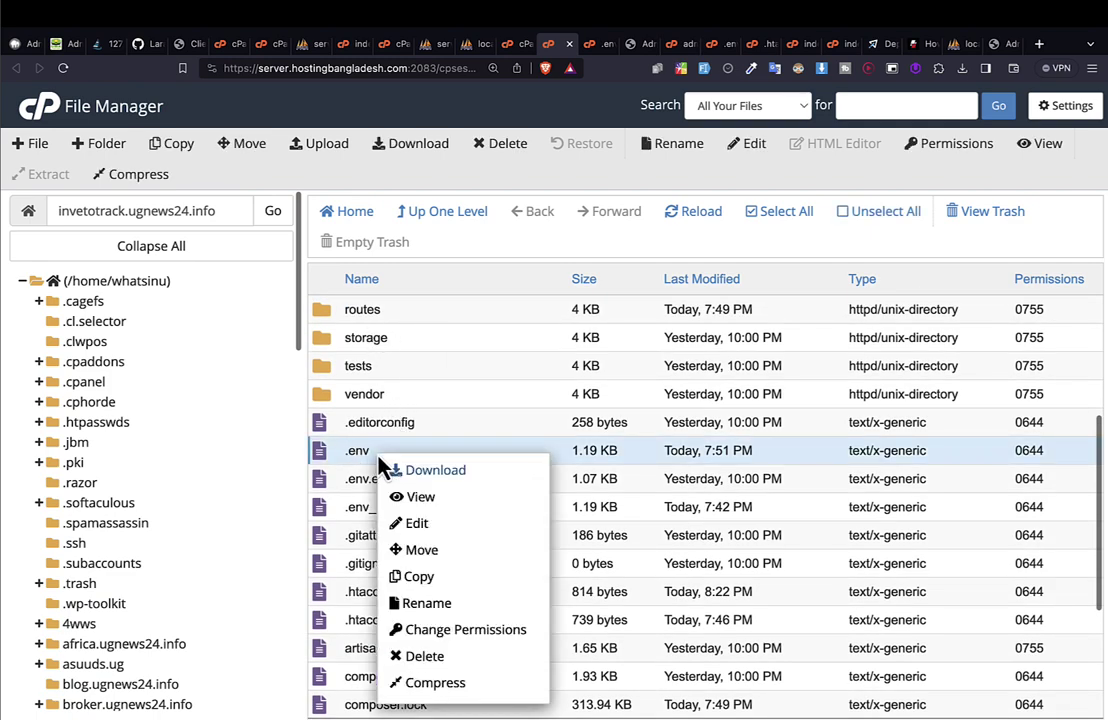
{"action": "left_click", "coordinate": [418, 524]}
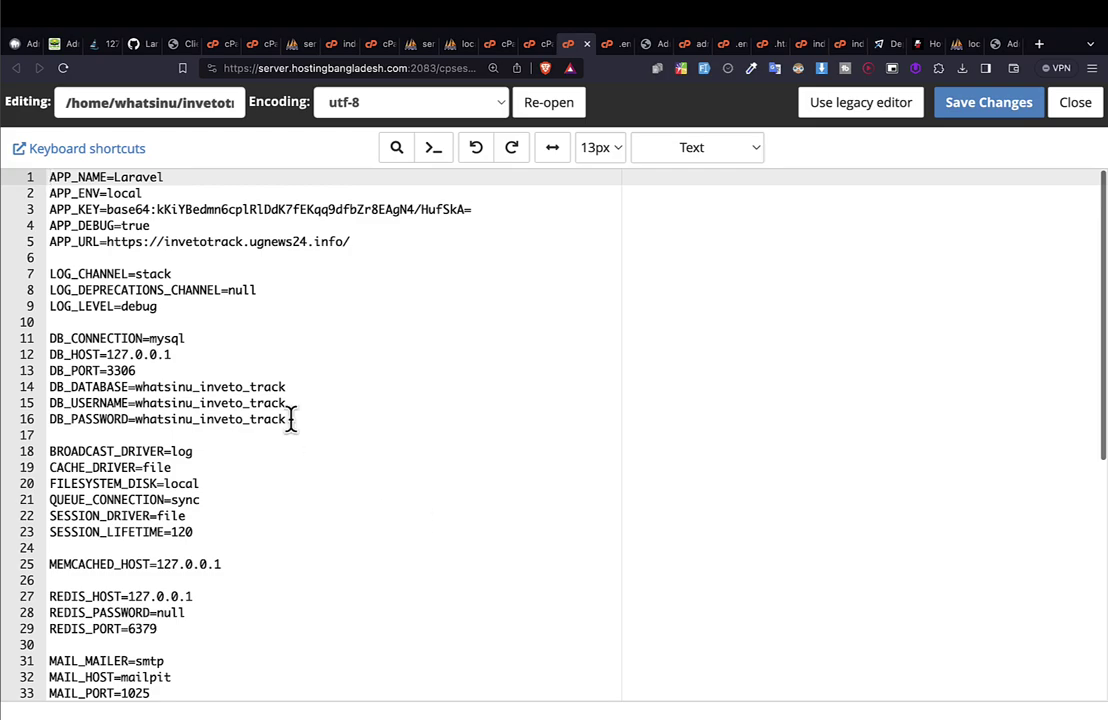
{"action": "scroll", "coordinate": [290, 425], "scroll_direction": "down", "scroll_amount": 5}
{"action": "scroll", "coordinate": [292, 433], "scroll_direction": "up", "scroll_amount": 5}
{"action": "double_click", "coordinate": [149, 402]}
{"action": "double_click", "coordinate": [184, 386]}
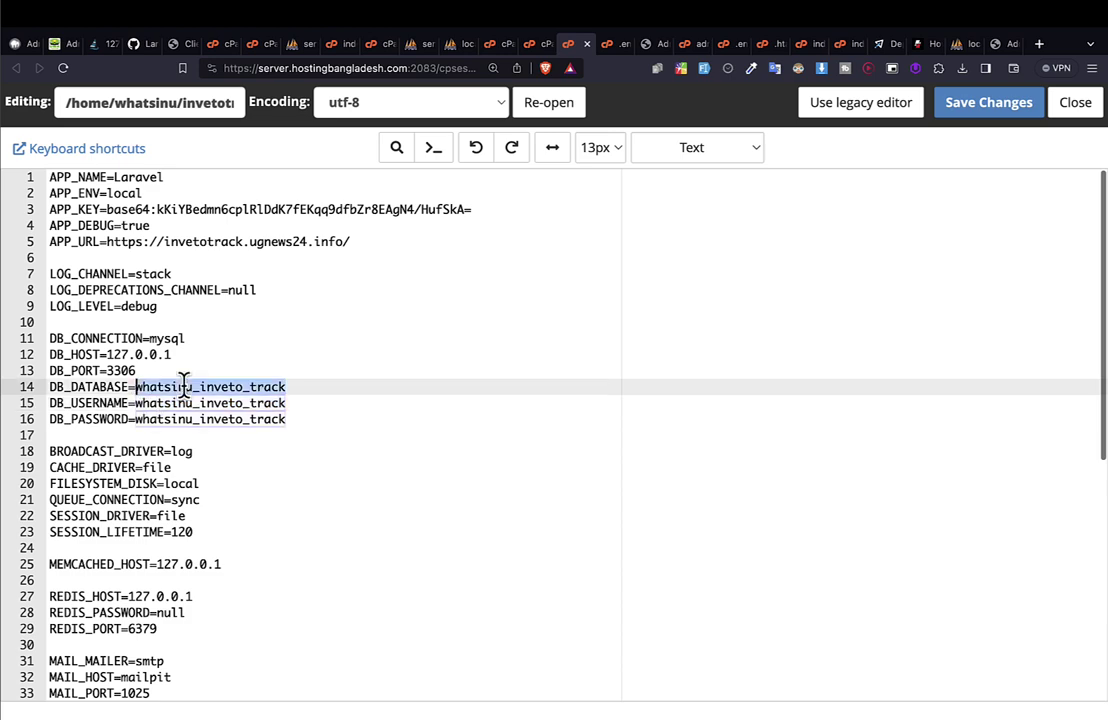
{"action": "triple_click", "coordinate": [234, 386]}
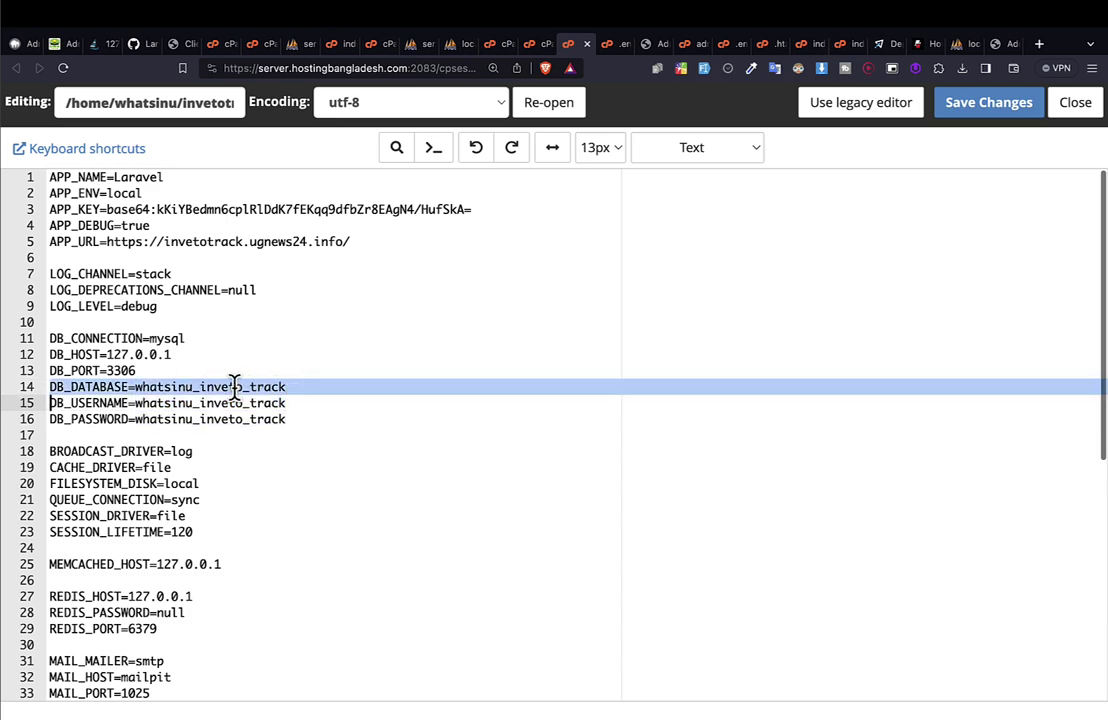
{"action": "double_click", "coordinate": [224, 403]}
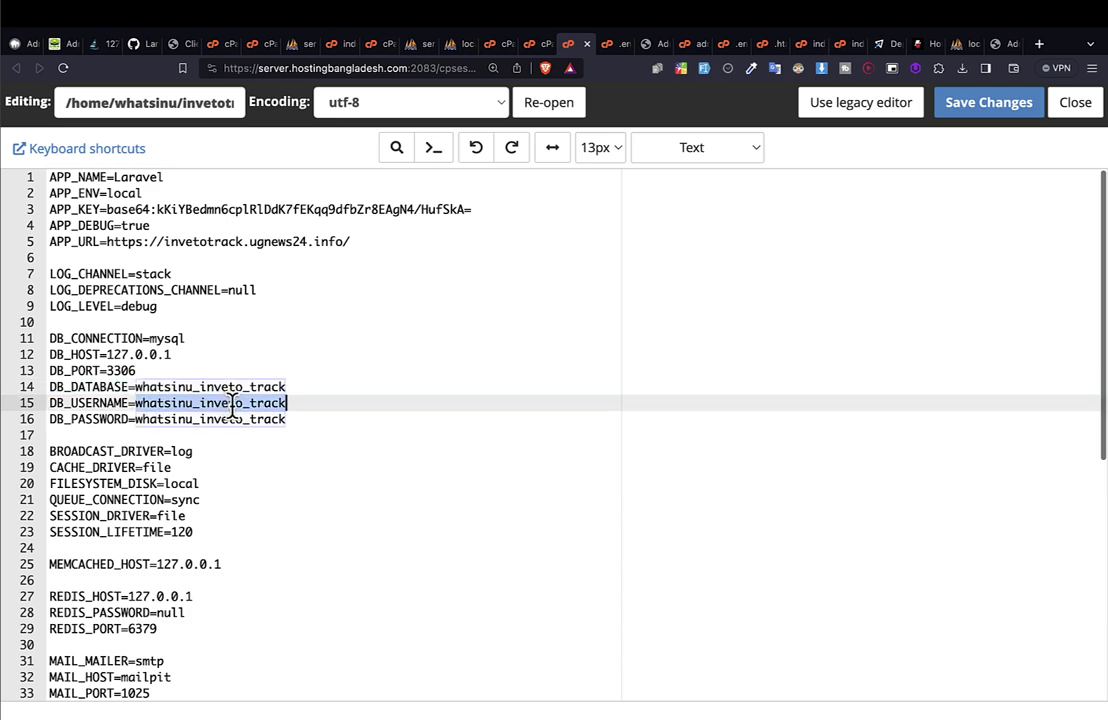
{"action": "double_click", "coordinate": [209, 419]}
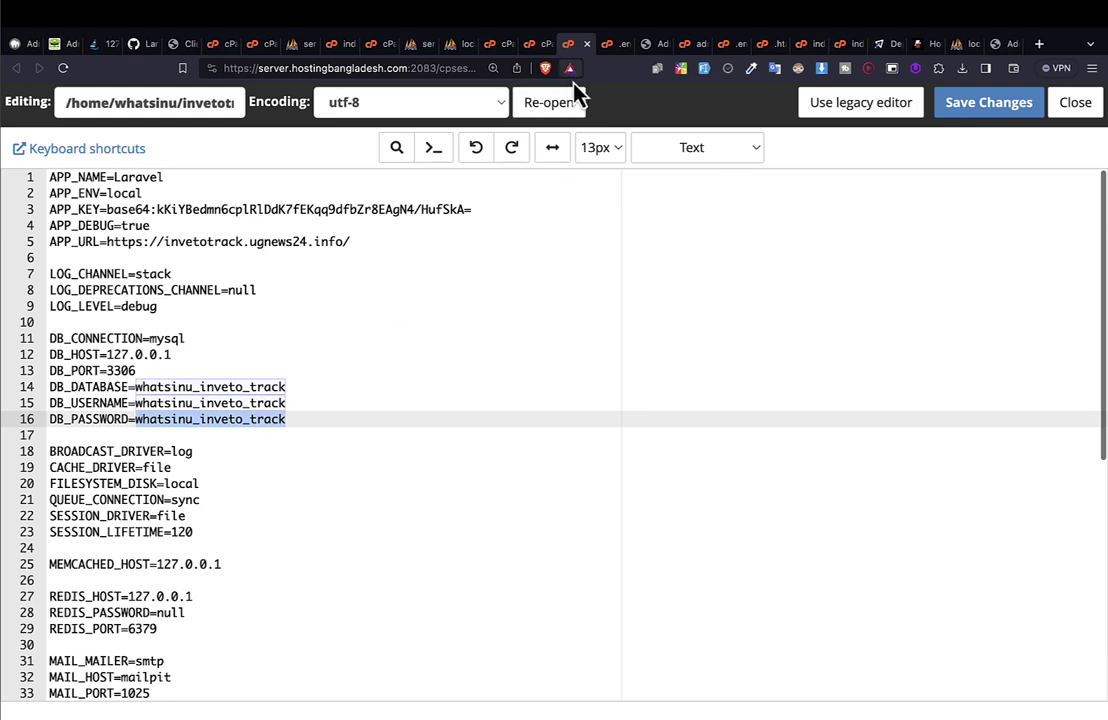
{"action": "left_click_drag", "start_coordinate": [571, 45], "coordinate": [597, 52]}
{"action": "left_click", "coordinate": [497, 46]}
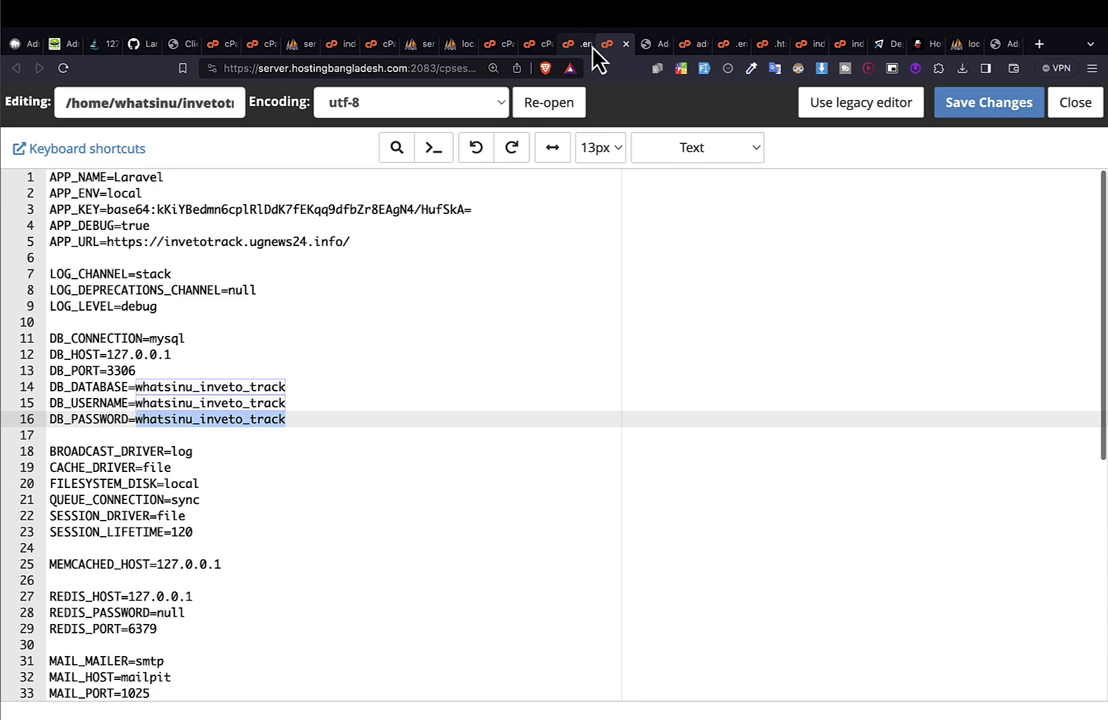
{"action": "scroll", "coordinate": [386, 262], "scroll_direction": "down", "scroll_amount": 5}
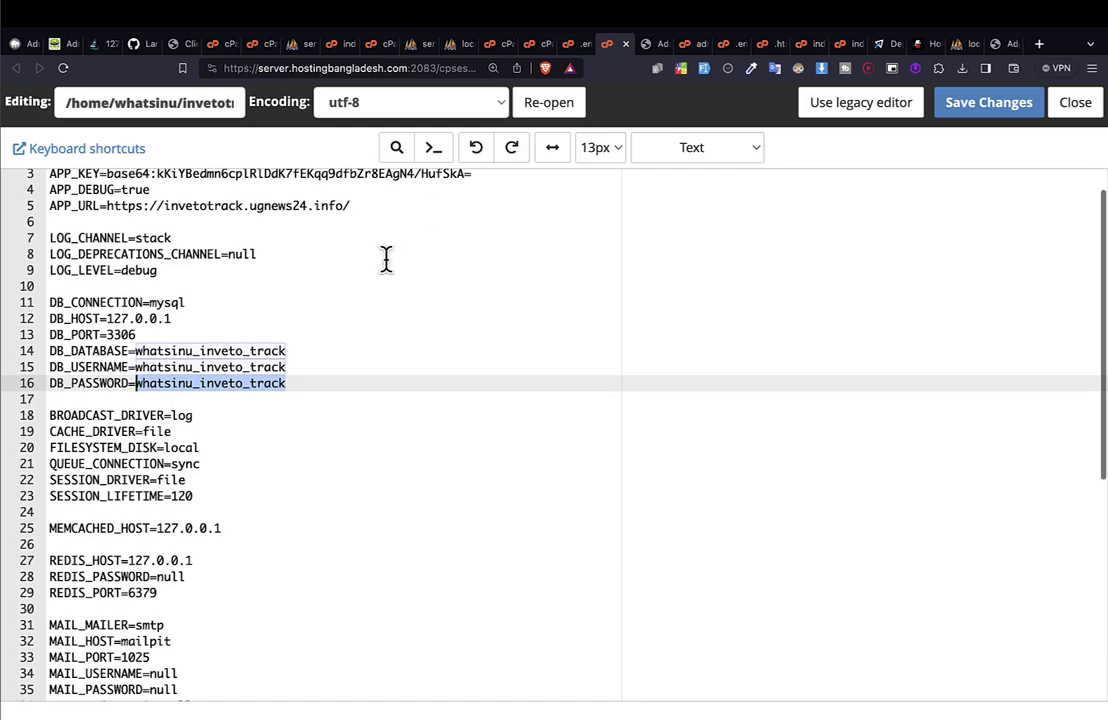
{"action": "scroll", "coordinate": [386, 259], "scroll_direction": "up", "scroll_amount": 10}
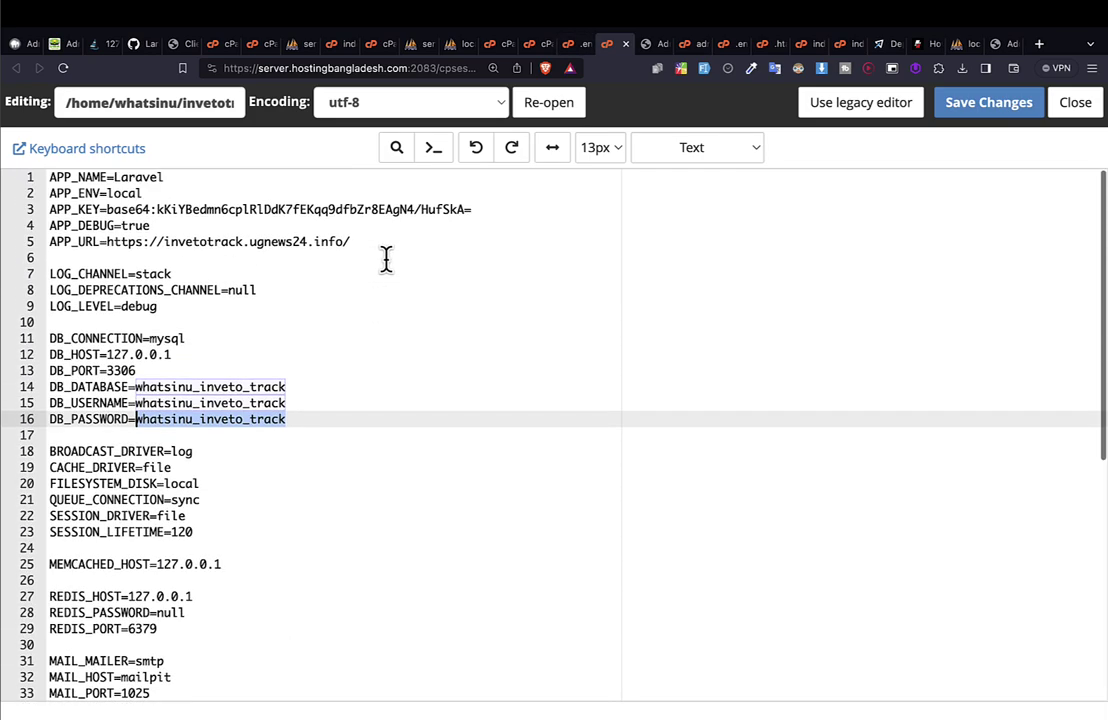
{"action": "scroll", "coordinate": [386, 259], "scroll_direction": "down", "scroll_amount": 3}
{"action": "scroll", "coordinate": [386, 259], "scroll_direction": "down", "scroll_amount": 4}
{"action": "scroll", "coordinate": [386, 259], "scroll_direction": "up", "scroll_amount": 5}
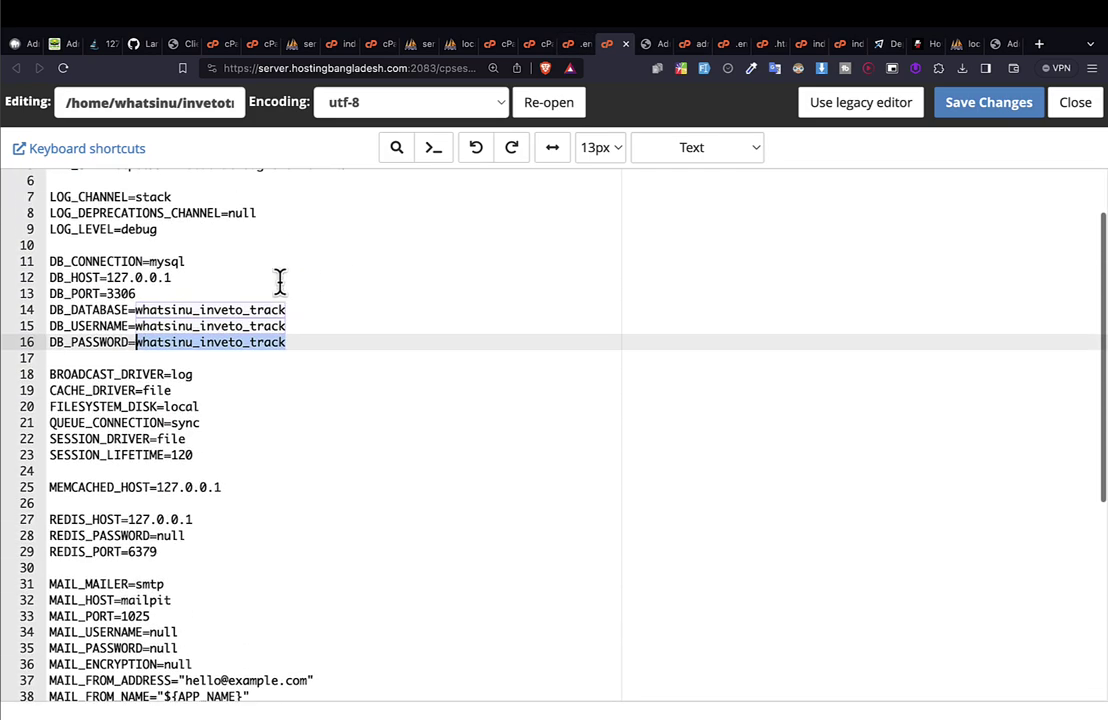
{"action": "left_click", "coordinate": [122, 310]}
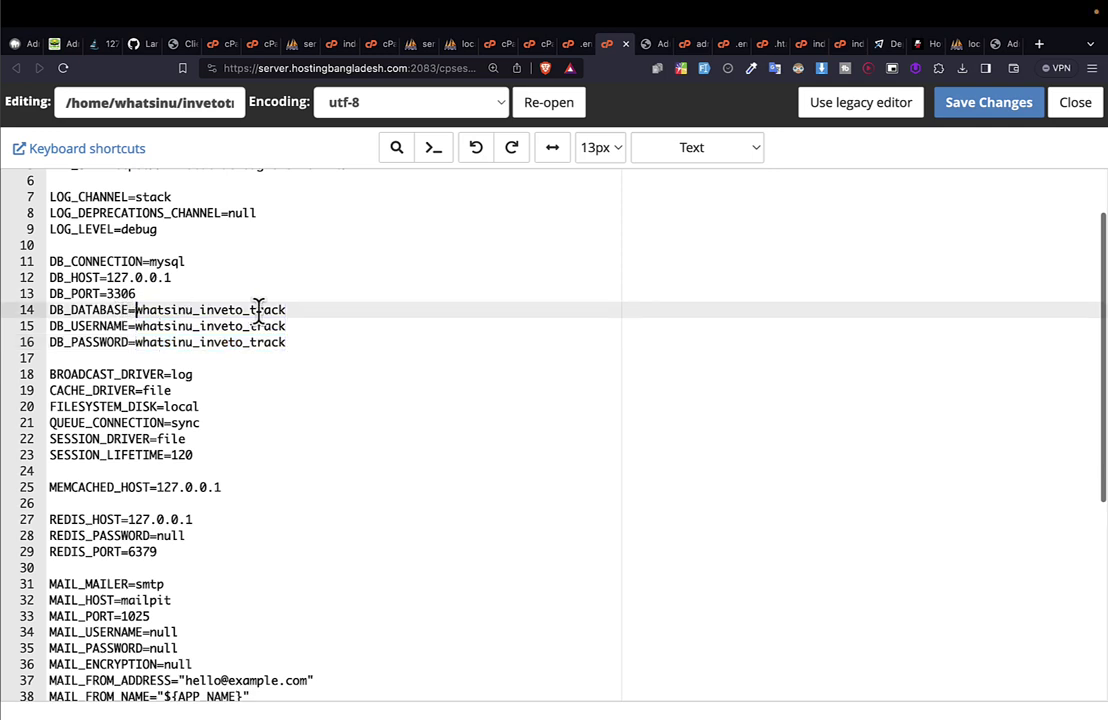
{"action": "key", "text": "Down"}
{"action": "key", "text": "Down"}
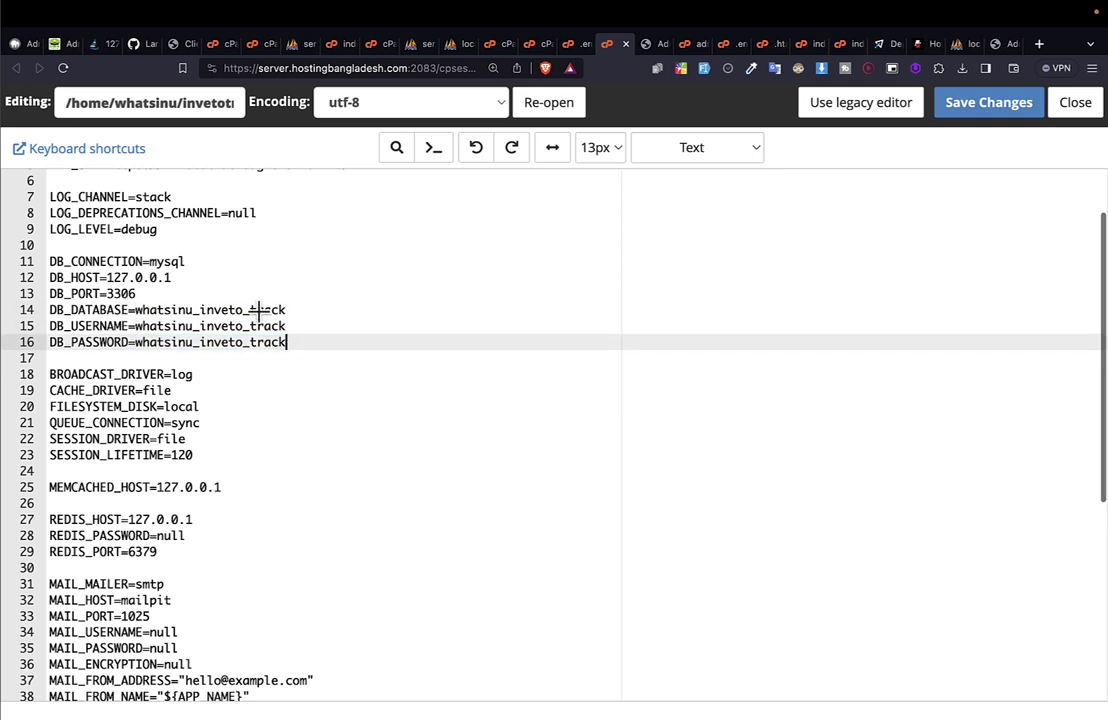
{"action": "scroll", "coordinate": [258, 310], "scroll_direction": "down", "scroll_amount": 6}
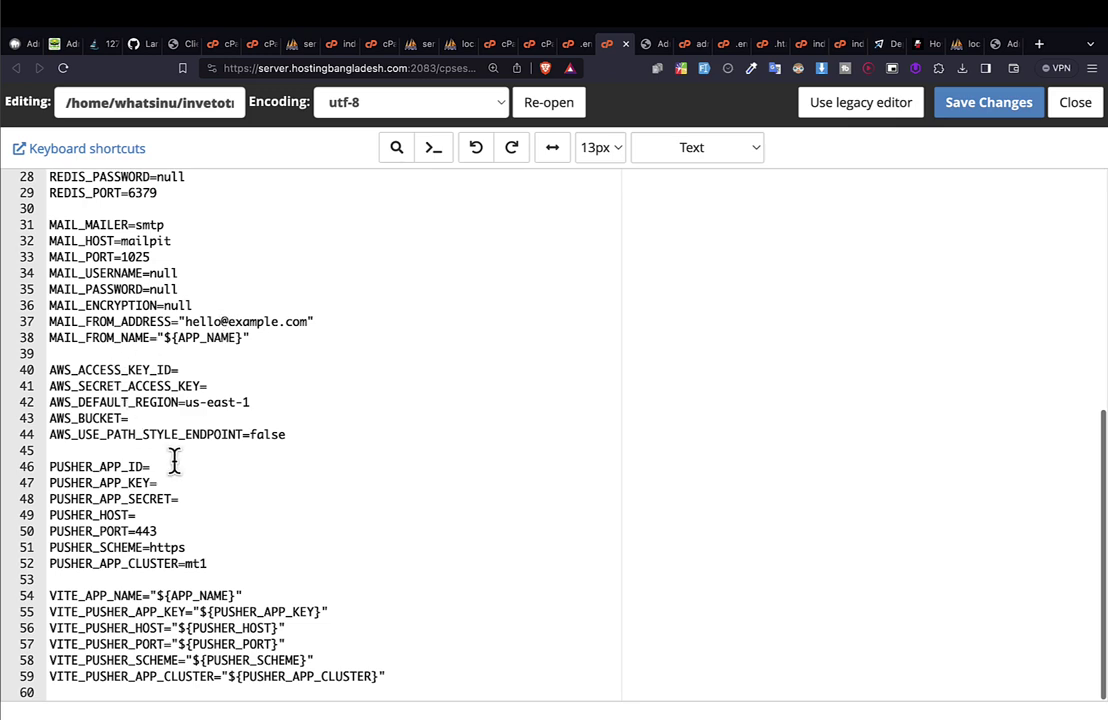
{"action": "scroll", "coordinate": [174, 460], "scroll_direction": "up", "scroll_amount": 5}
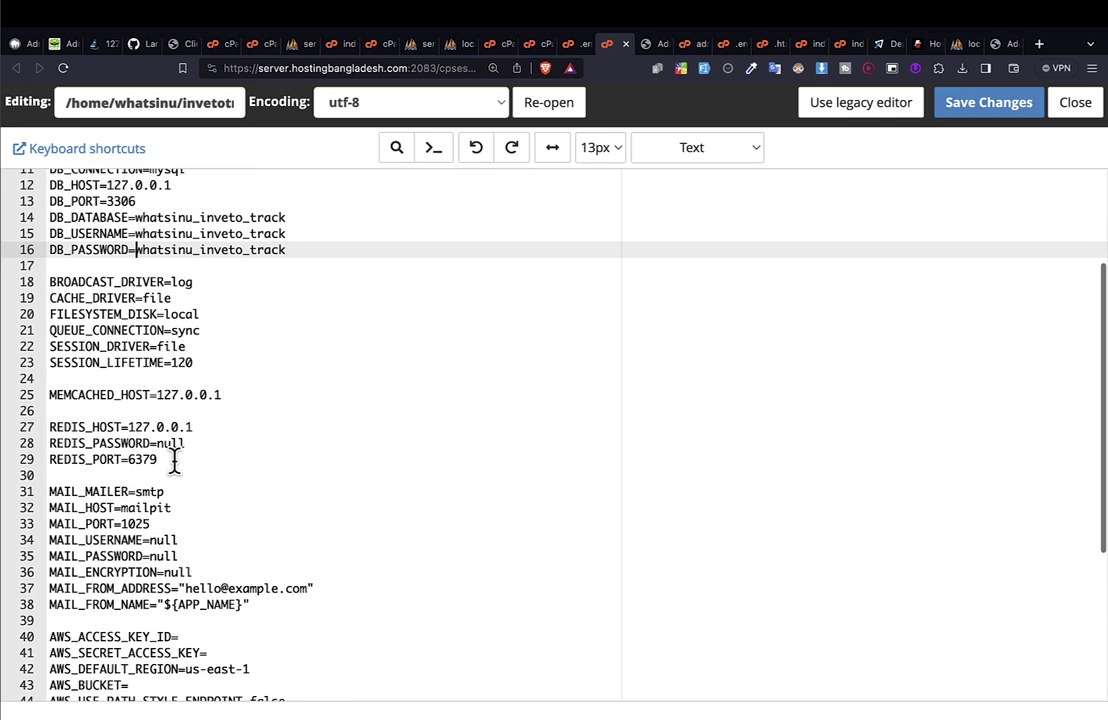
{"action": "scroll", "coordinate": [174, 460], "scroll_direction": "up", "scroll_amount": 3}
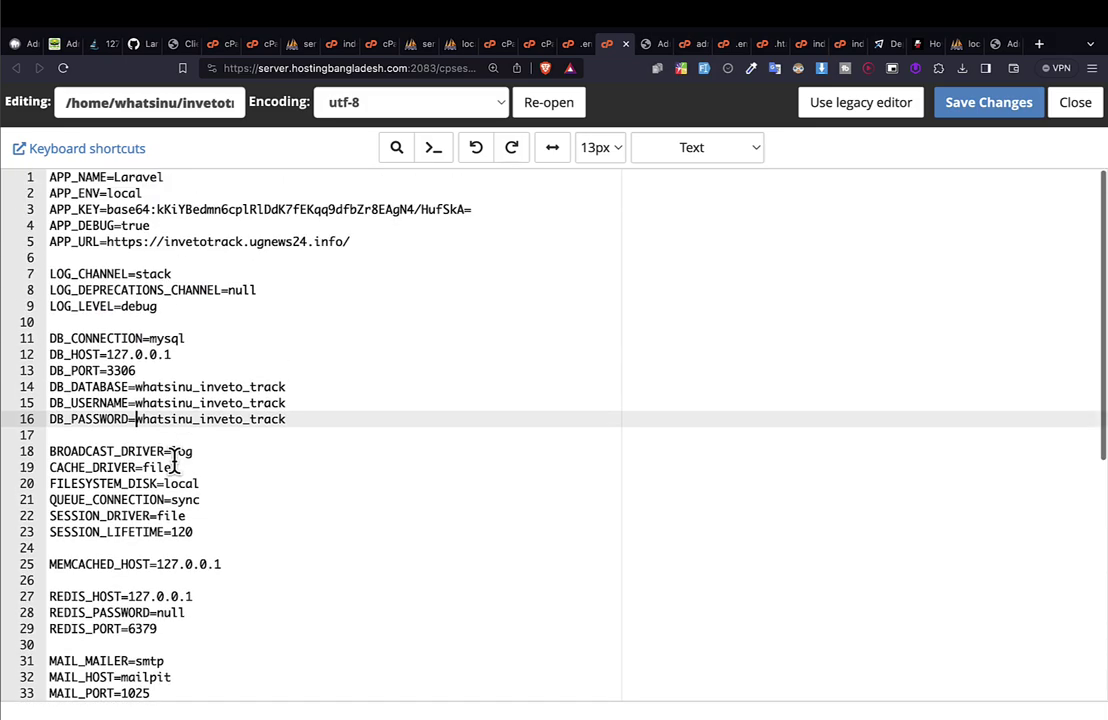
{"action": "scroll", "coordinate": [174, 460], "scroll_direction": "down", "scroll_amount": 3}
{"action": "scroll", "coordinate": [174, 460], "scroll_direction": "up", "scroll_amount": 3}
{"action": "scroll", "coordinate": [175, 460], "scroll_direction": "up", "scroll_amount": 3}
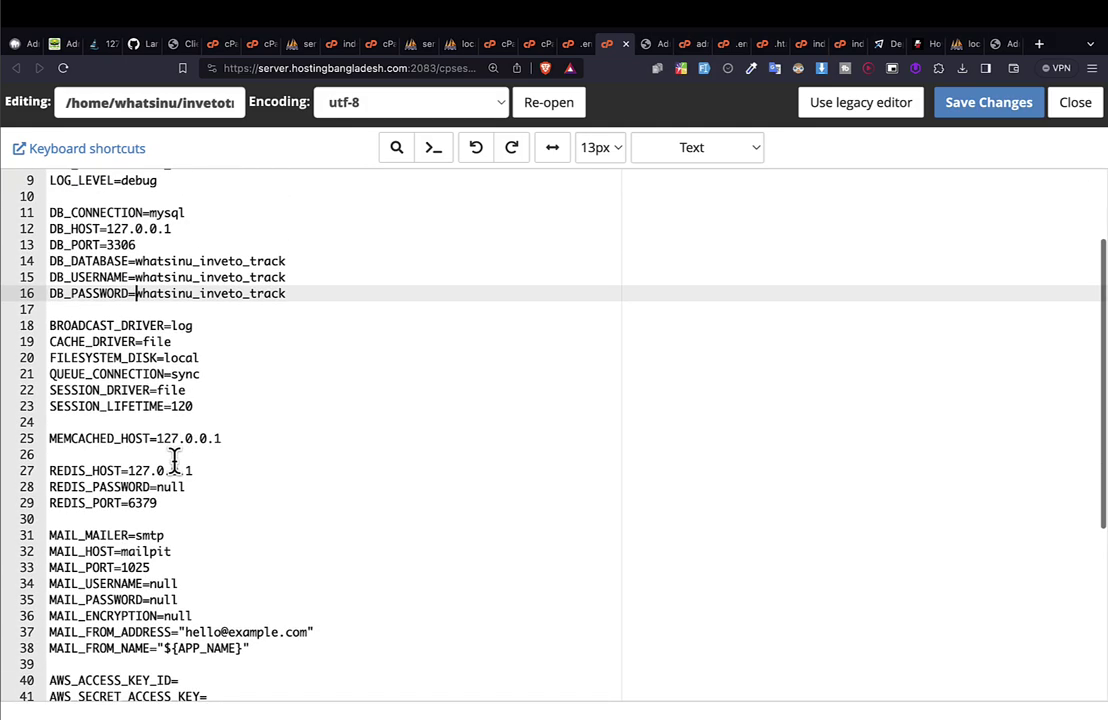
{"action": "scroll", "coordinate": [170, 378], "scroll_direction": "up", "scroll_amount": 3}
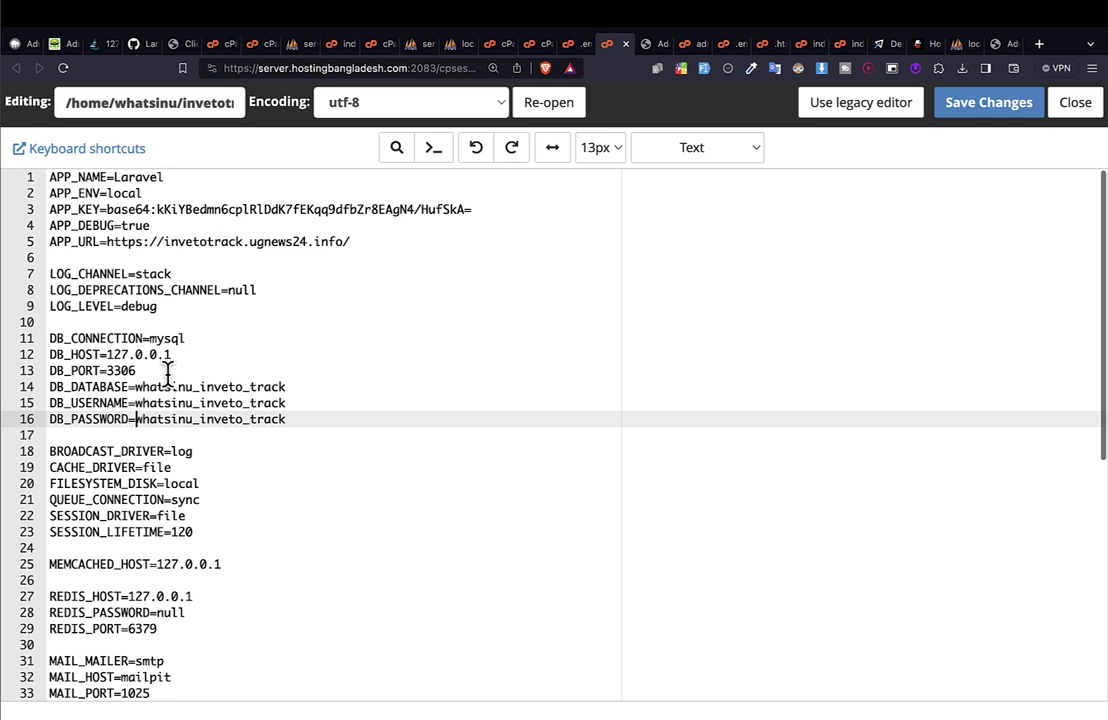
{"action": "double_click", "coordinate": [128, 193]}
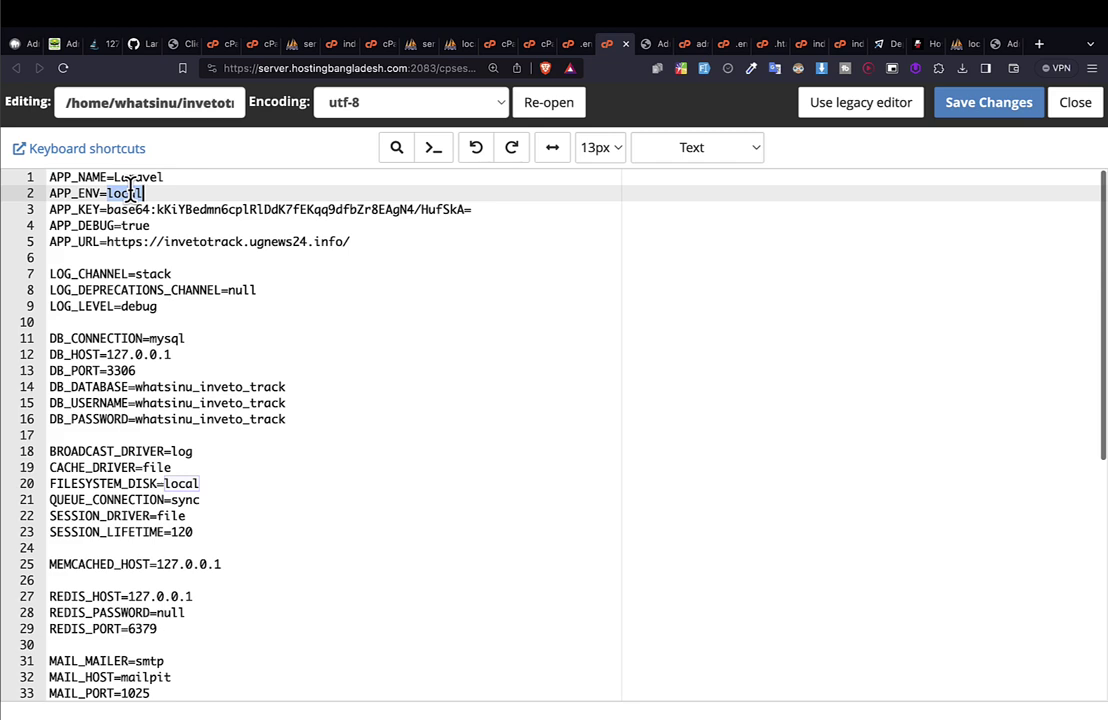
{"action": "left_click", "coordinate": [136, 291]}
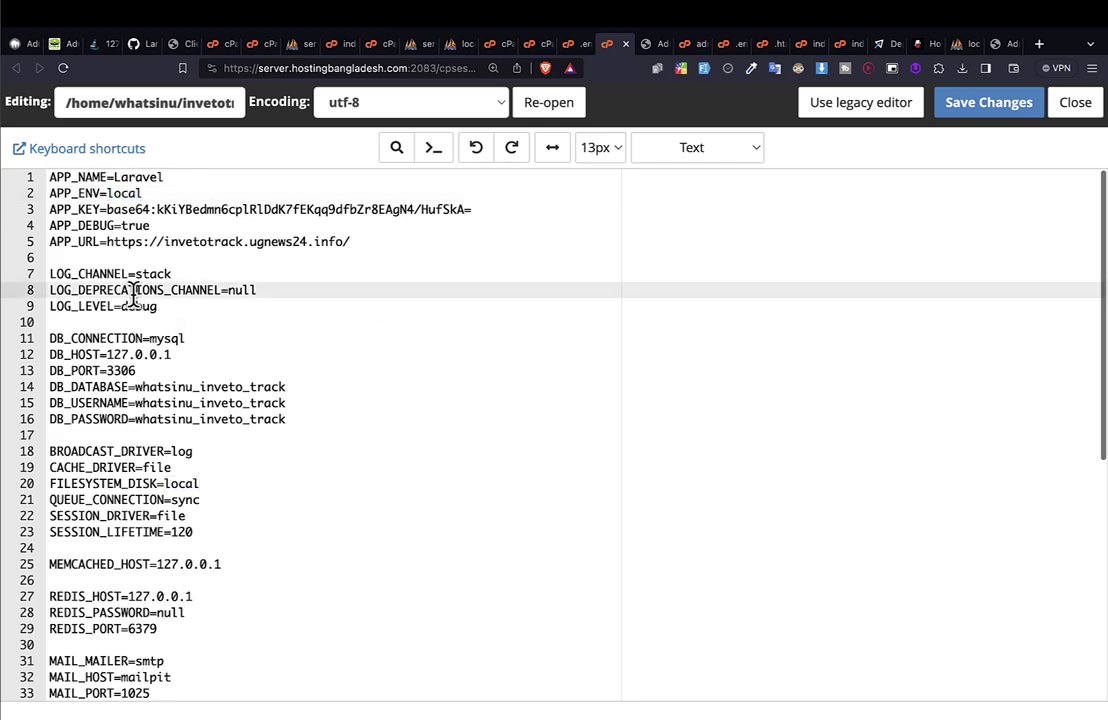
{"action": "double_click", "coordinate": [140, 307]}
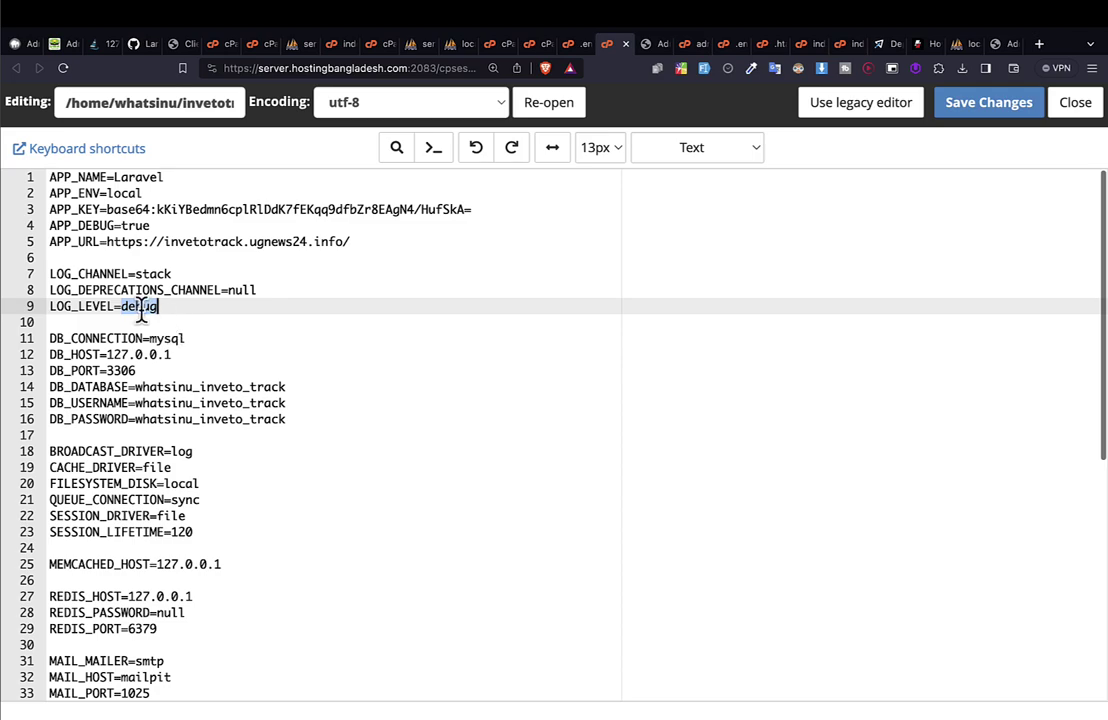
{"action": "left_click", "coordinate": [141, 320]}
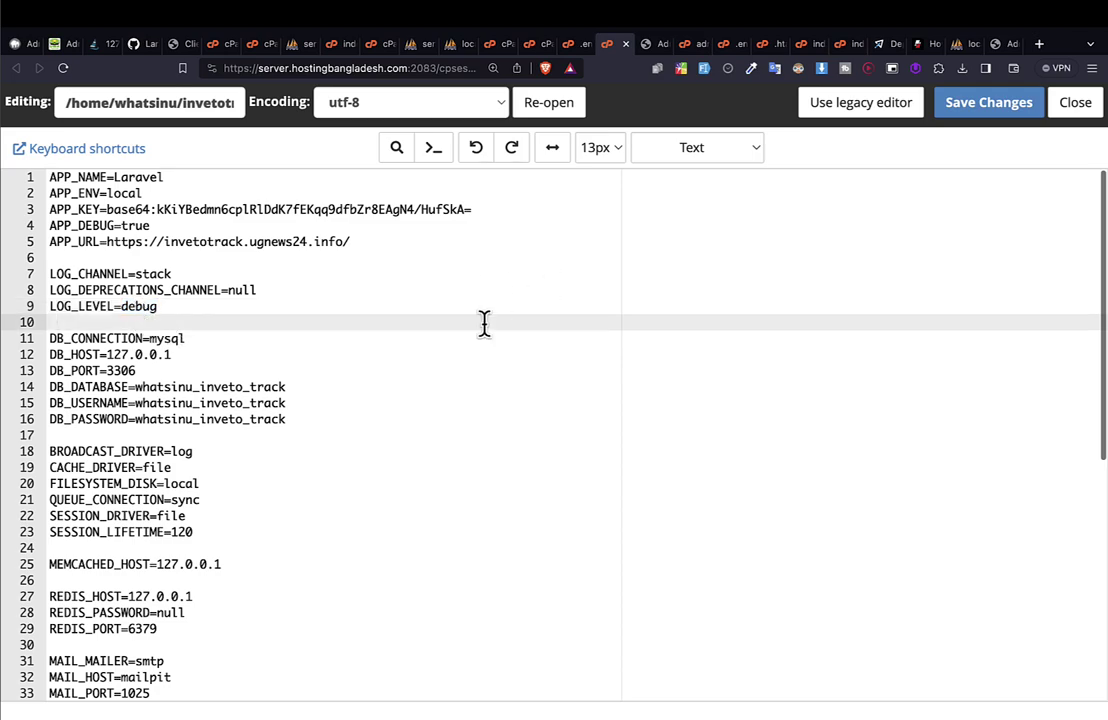
{"action": "scroll", "coordinate": [485, 321], "scroll_direction": "down", "scroll_amount": 5}
{"action": "scroll", "coordinate": [484, 321], "scroll_direction": "up", "scroll_amount": 5}
{"action": "left_click", "coordinate": [84, 212]}
{"action": "double_click", "coordinate": [84, 212]}
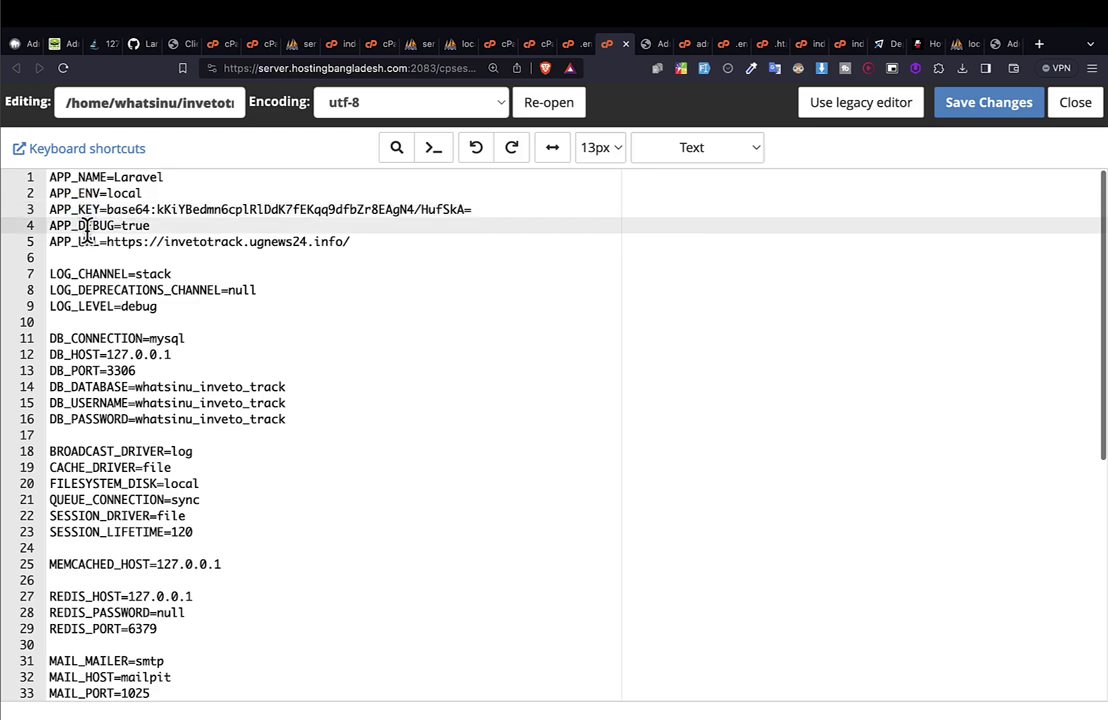
{"action": "double_click", "coordinate": [82, 225]}
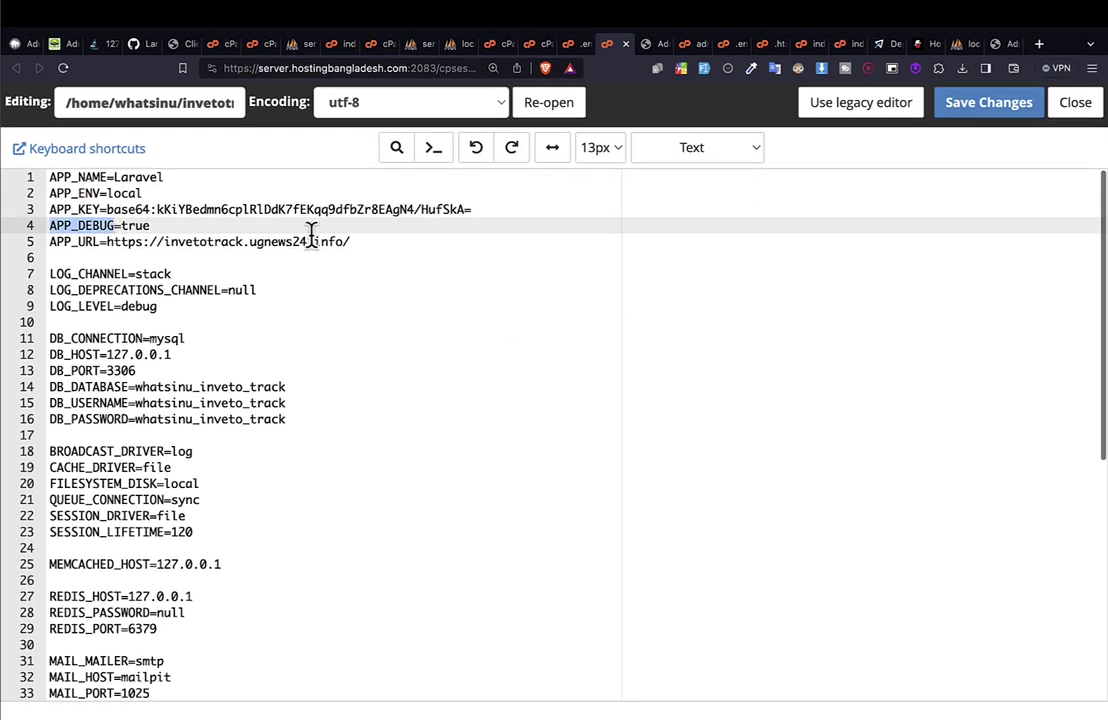
{"action": "scroll", "coordinate": [307, 366], "scroll_direction": "down", "scroll_amount": 5}
{"action": "scroll", "coordinate": [305, 365], "scroll_direction": "up", "scroll_amount": 3}
{"action": "scroll", "coordinate": [305, 366], "scroll_direction": "up", "scroll_amount": 3}
{"action": "left_click", "coordinate": [974, 117]}
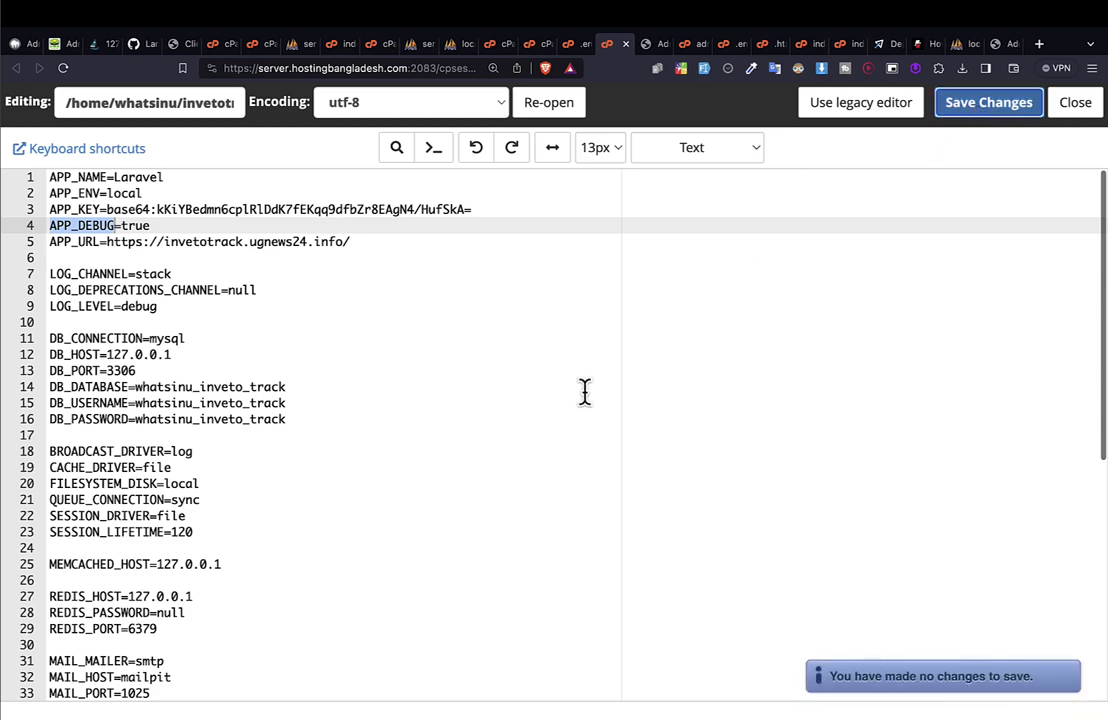
{"action": "left_click", "coordinate": [218, 402]}
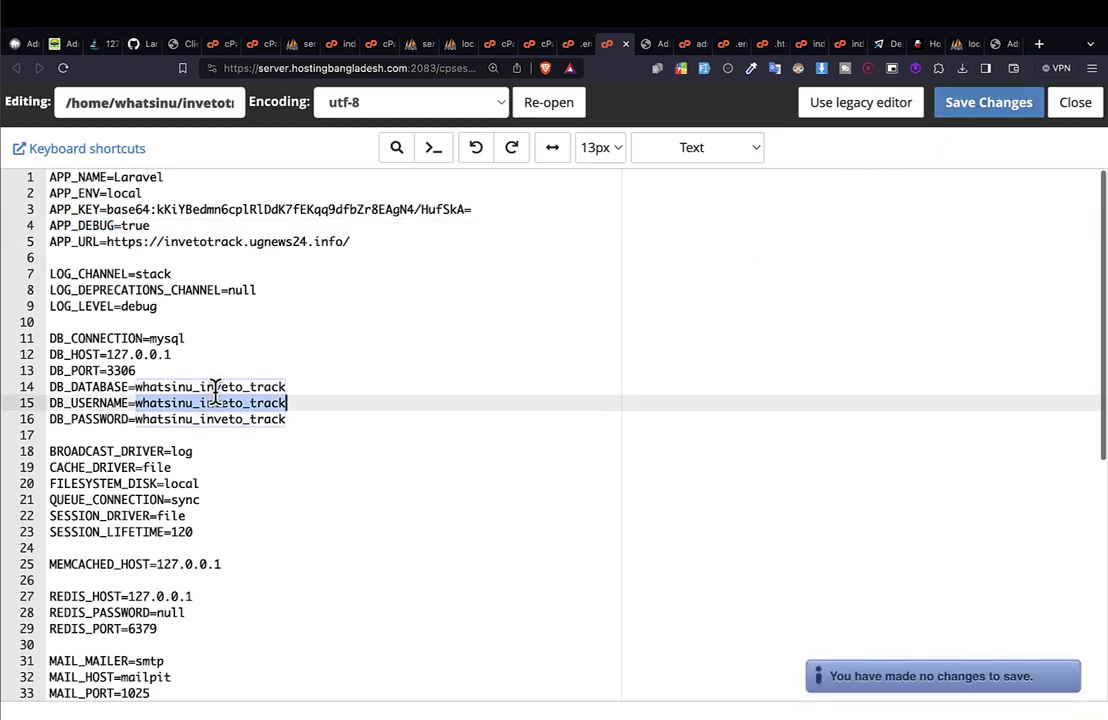
{"action": "left_click", "coordinate": [212, 418]}
{"action": "double_click", "coordinate": [212, 418]}
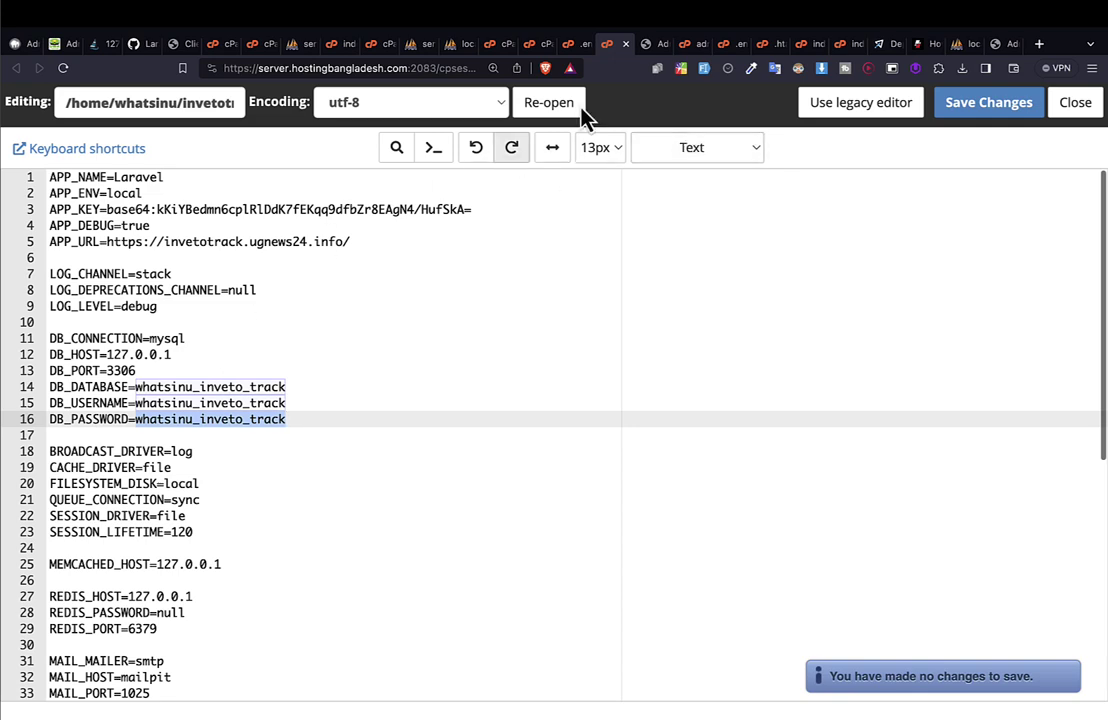
{"action": "left_click", "coordinate": [648, 46]}
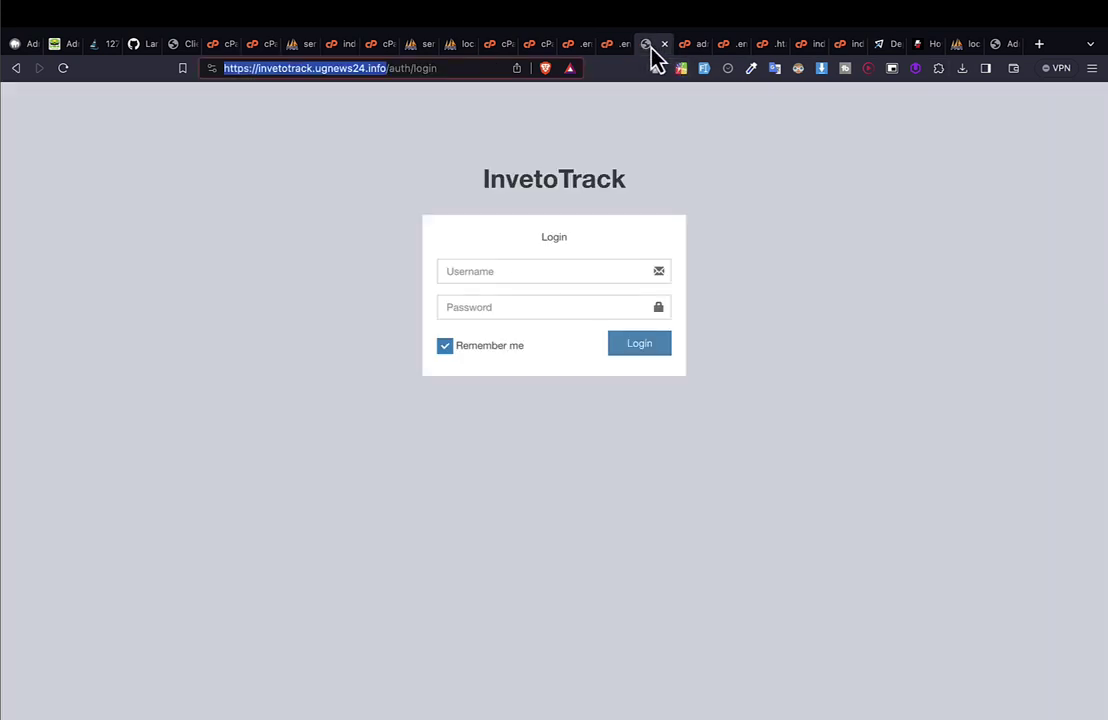
Reload invetotrack.ugnews24.info/auth/login and zoom the login form in twice.
{"action": "left_click", "coordinate": [63, 68]}
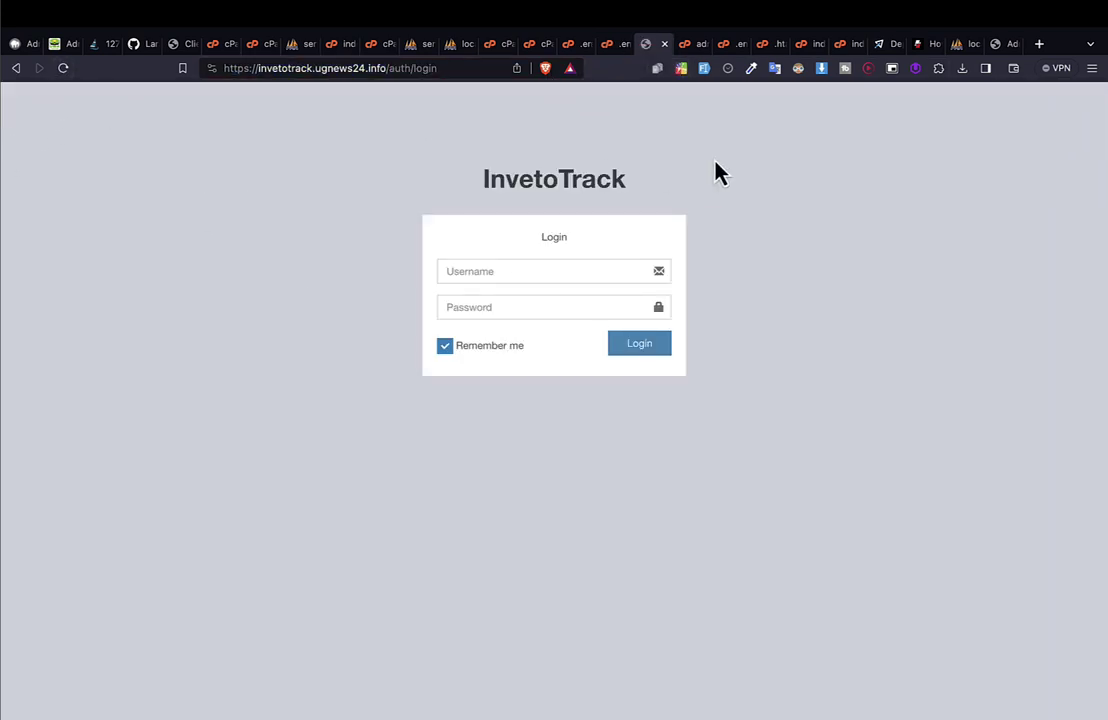
{"action": "key", "text": "super+equal"}
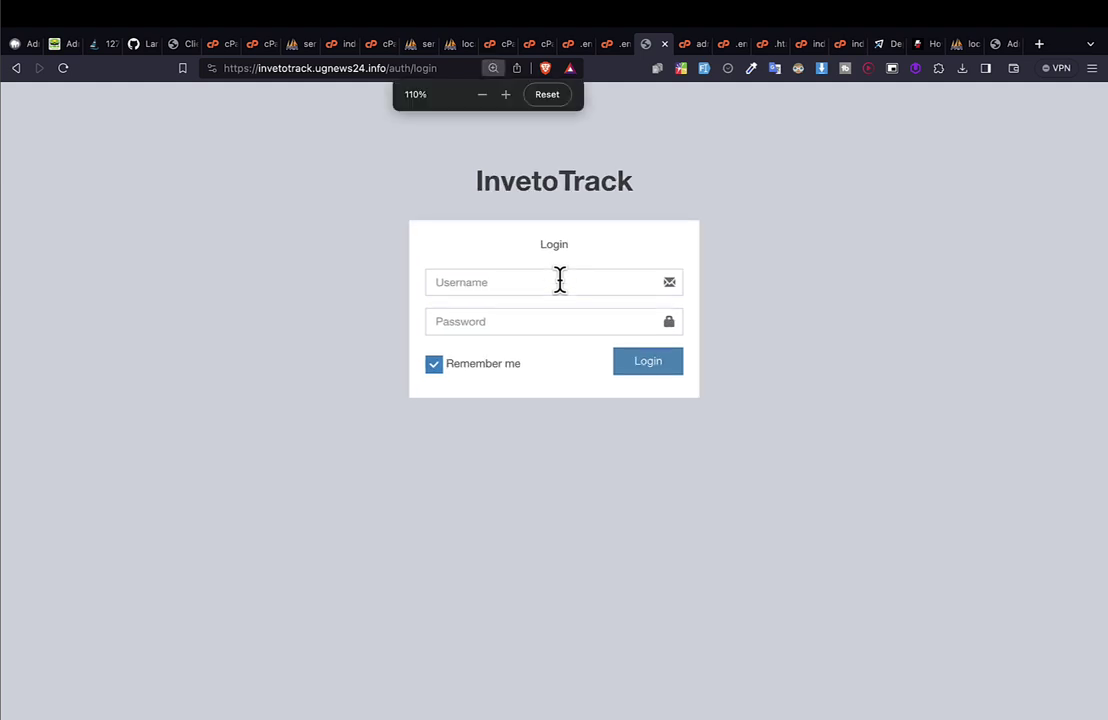
{"action": "key", "text": "super+equal"}
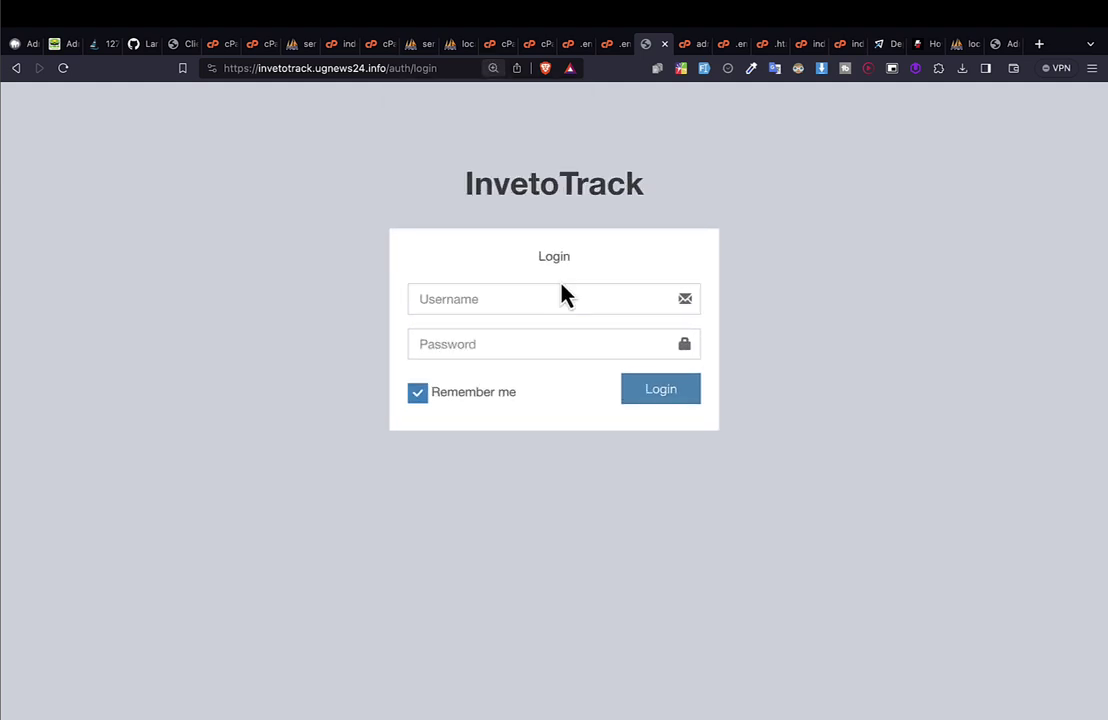
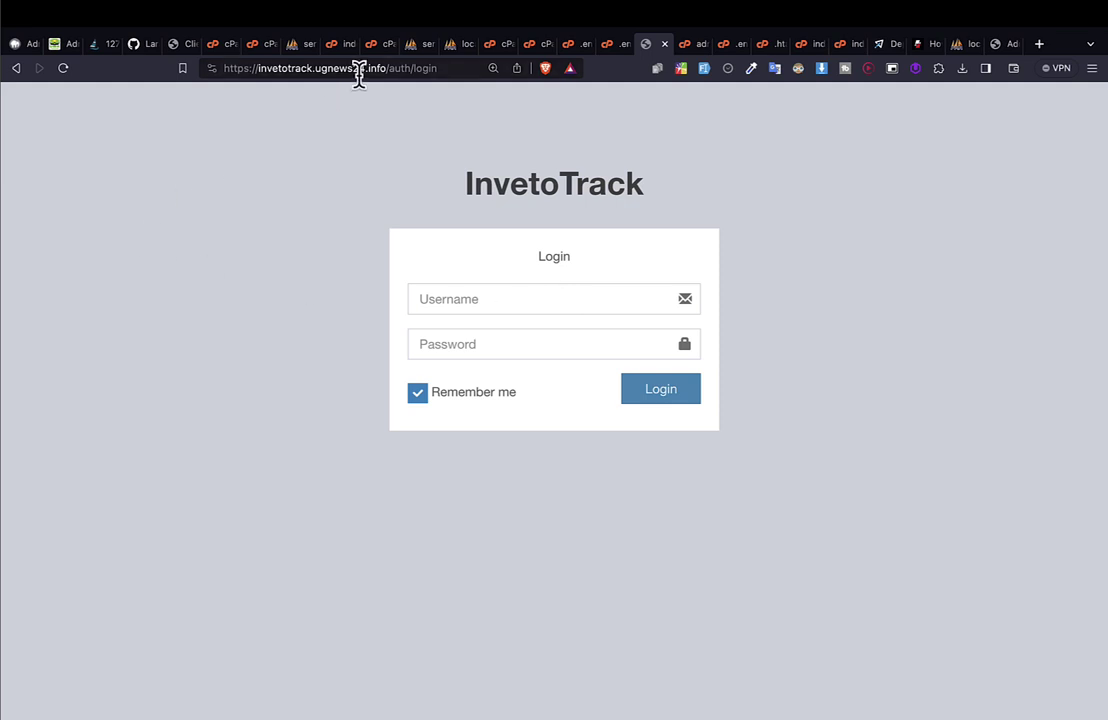
Highlight the site's domain in the address bar and the login page text, then clear the selection.
{"action": "left_click_drag", "start_coordinate": [365, 68], "coordinate": [257, 70]}
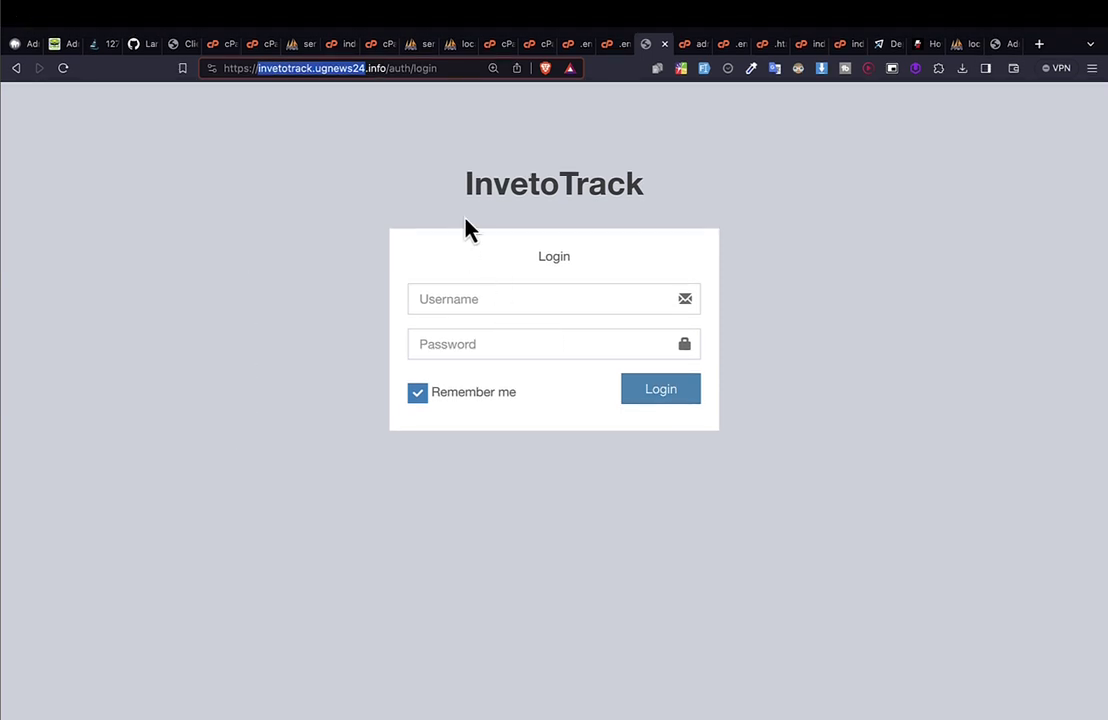
{"action": "left_click_drag", "start_coordinate": [440, 183], "coordinate": [648, 392]}
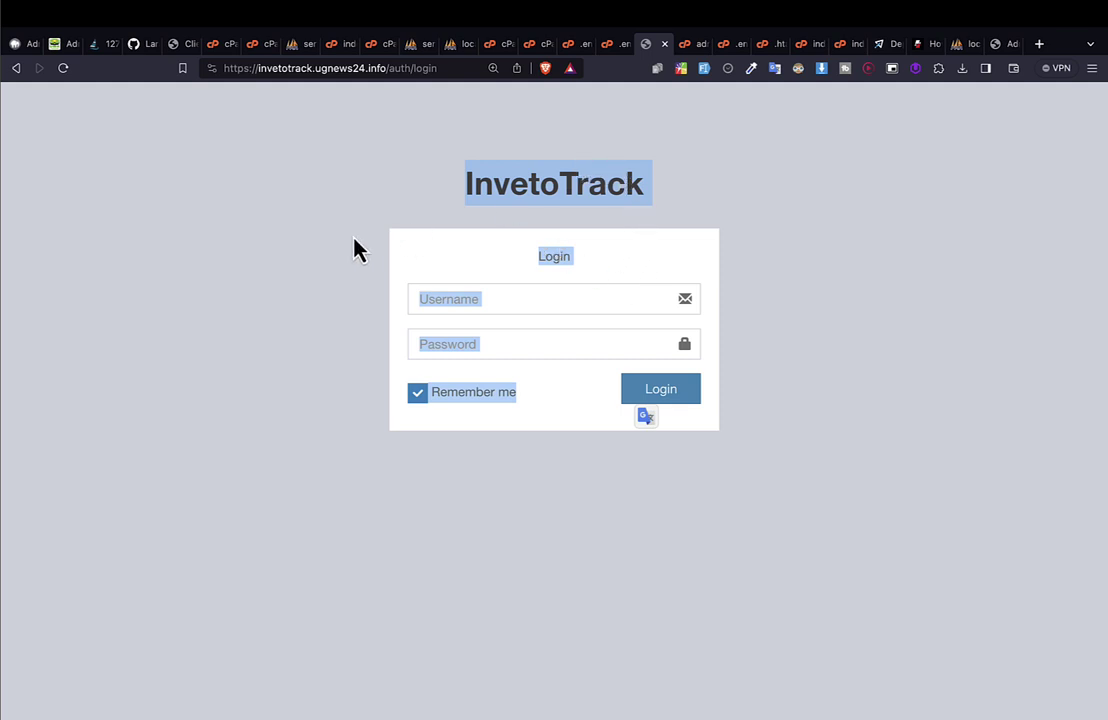
{"action": "left_click", "coordinate": [483, 265]}
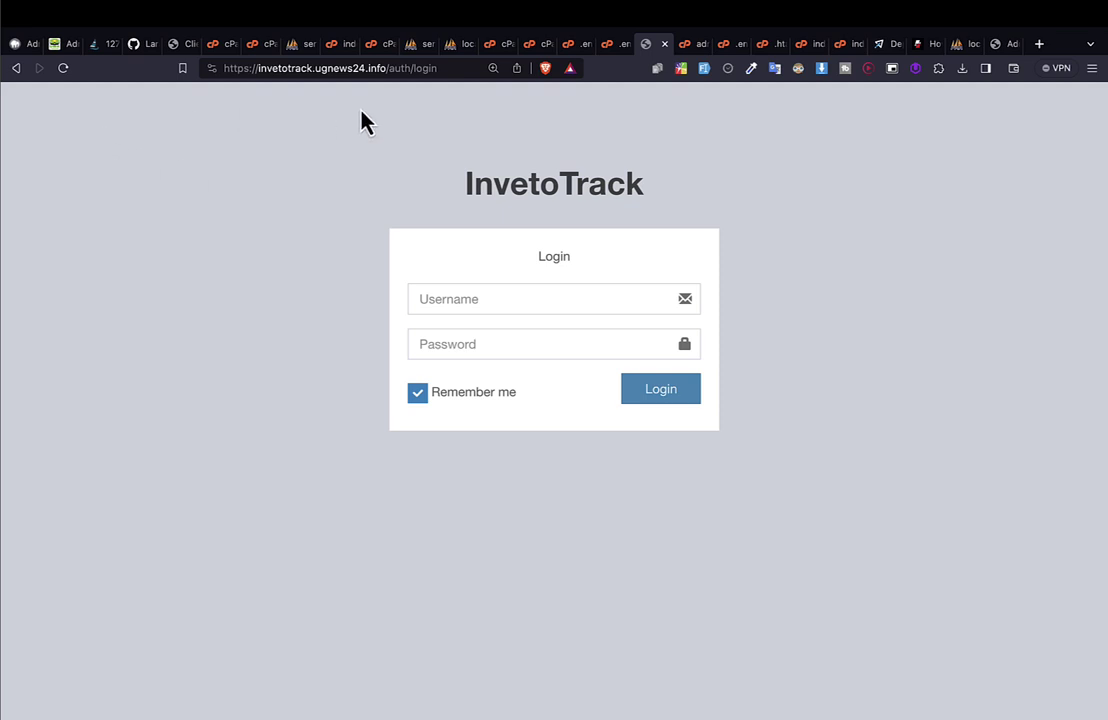
Check the APP_URL line in the .env file, then go to Git Version Control.
{"action": "left_click", "coordinate": [607, 44]}
{"action": "left_click", "coordinate": [138, 402]}
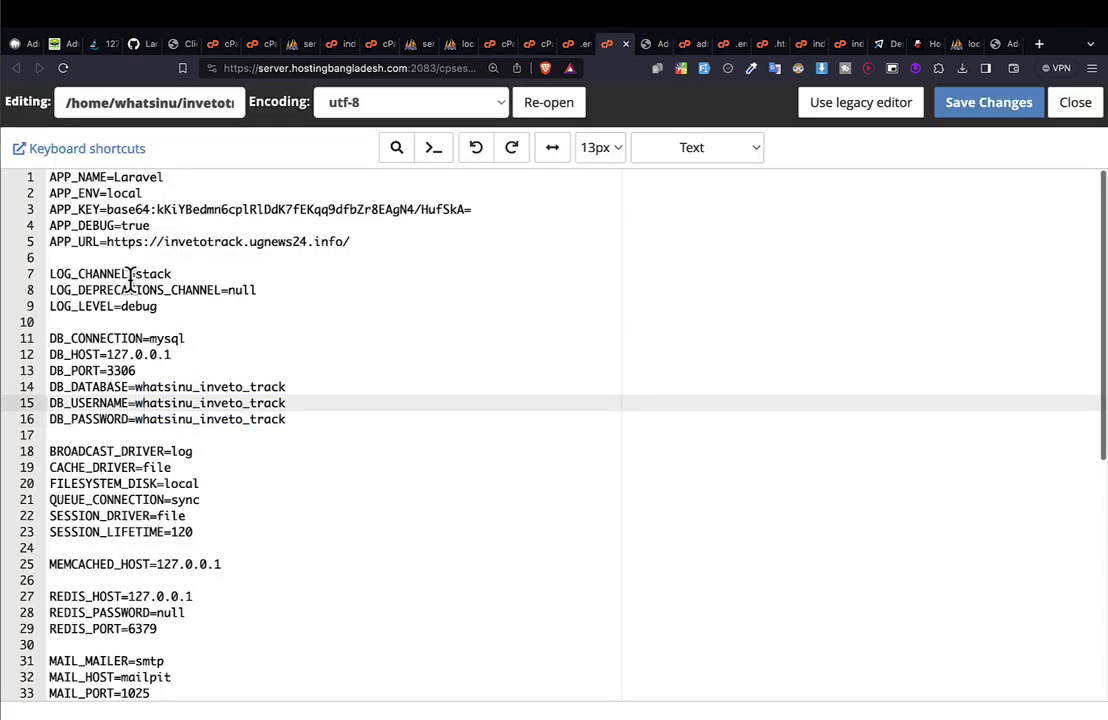
{"action": "left_click", "coordinate": [111, 241]}
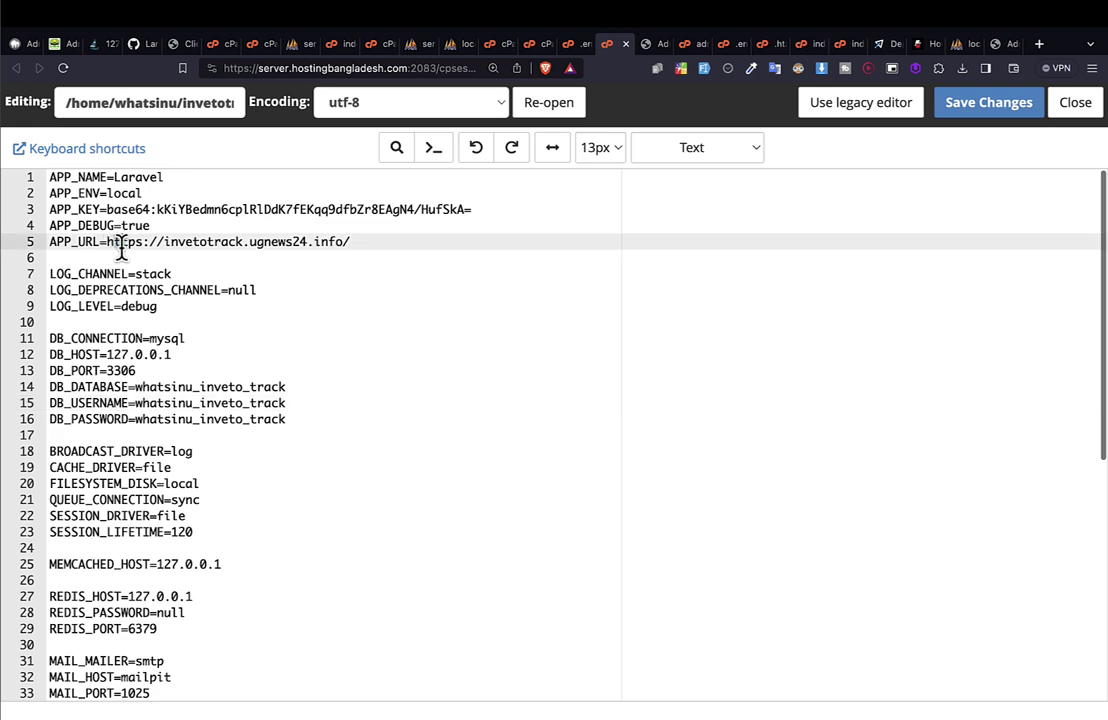
{"action": "left_click", "coordinate": [492, 44]}
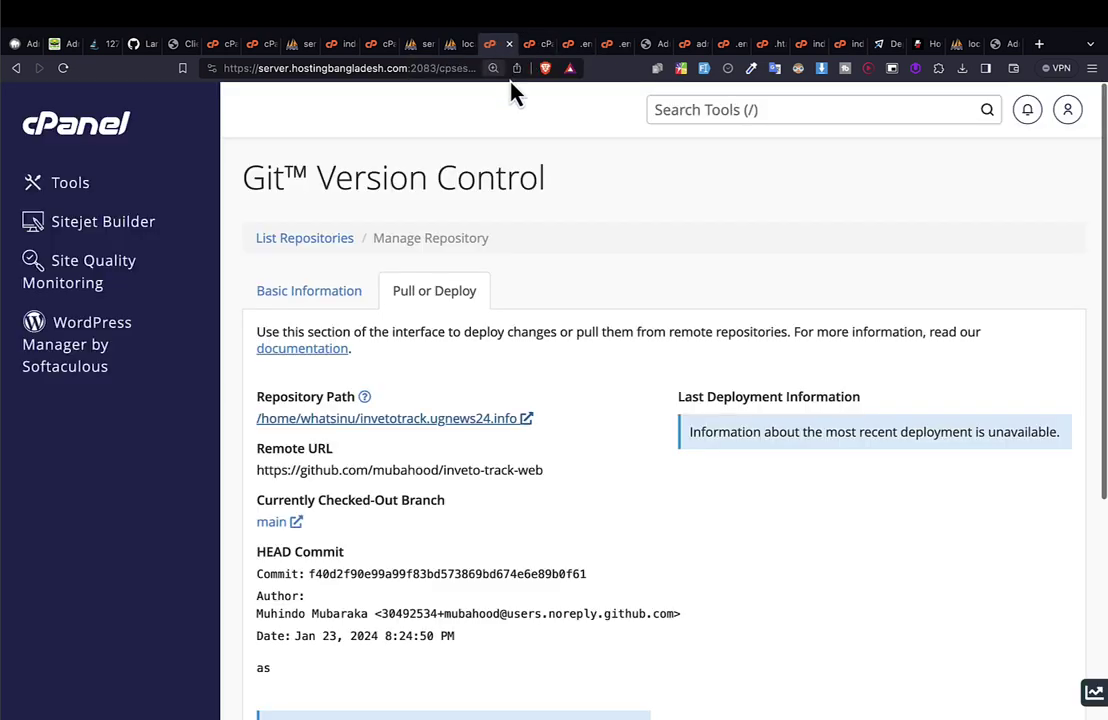
Open config/admin.php in the invetotrack.ugnews24.info folder for editing in File Manager.
{"action": "left_click", "coordinate": [530, 44]}
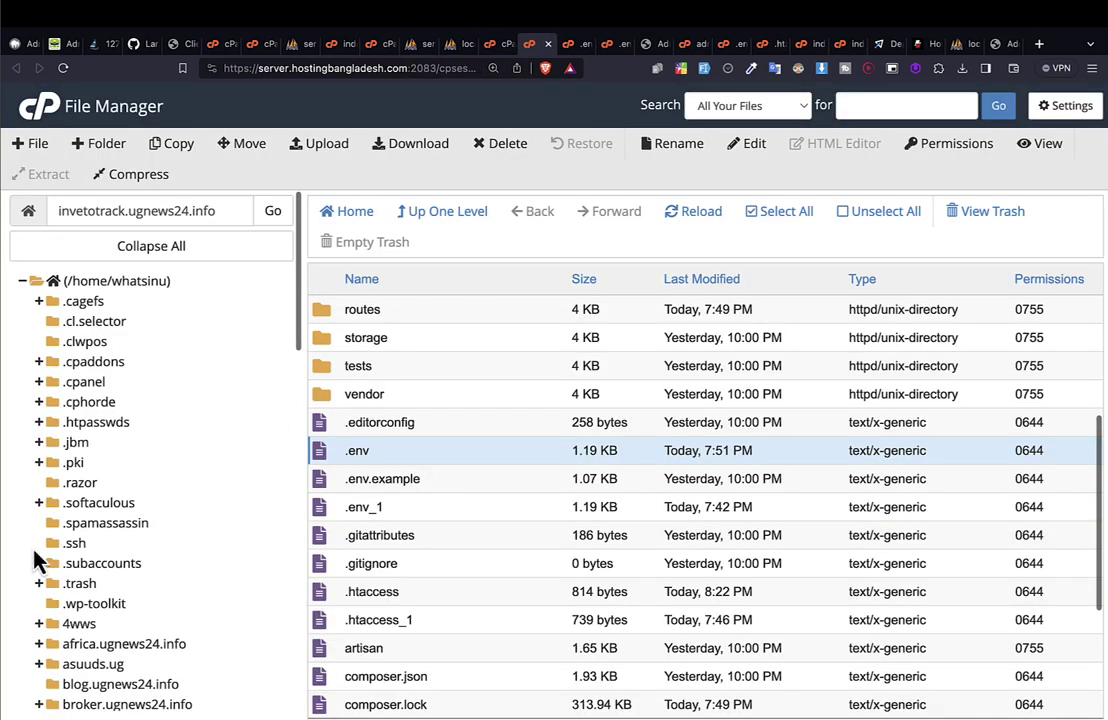
{"action": "scroll", "coordinate": [40, 558], "scroll_direction": "down", "scroll_amount": 5}
{"action": "left_click", "coordinate": [135, 552]}
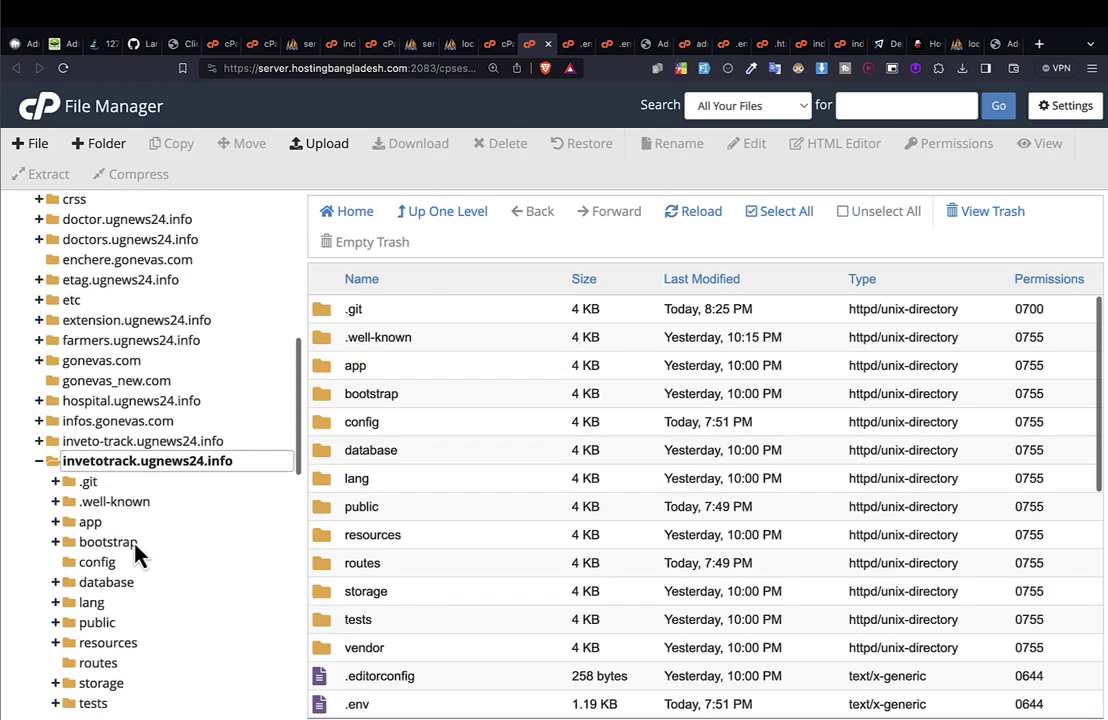
{"action": "scroll", "coordinate": [145, 500], "scroll_direction": "down", "scroll_amount": 2}
{"action": "left_click", "coordinate": [92, 440]}
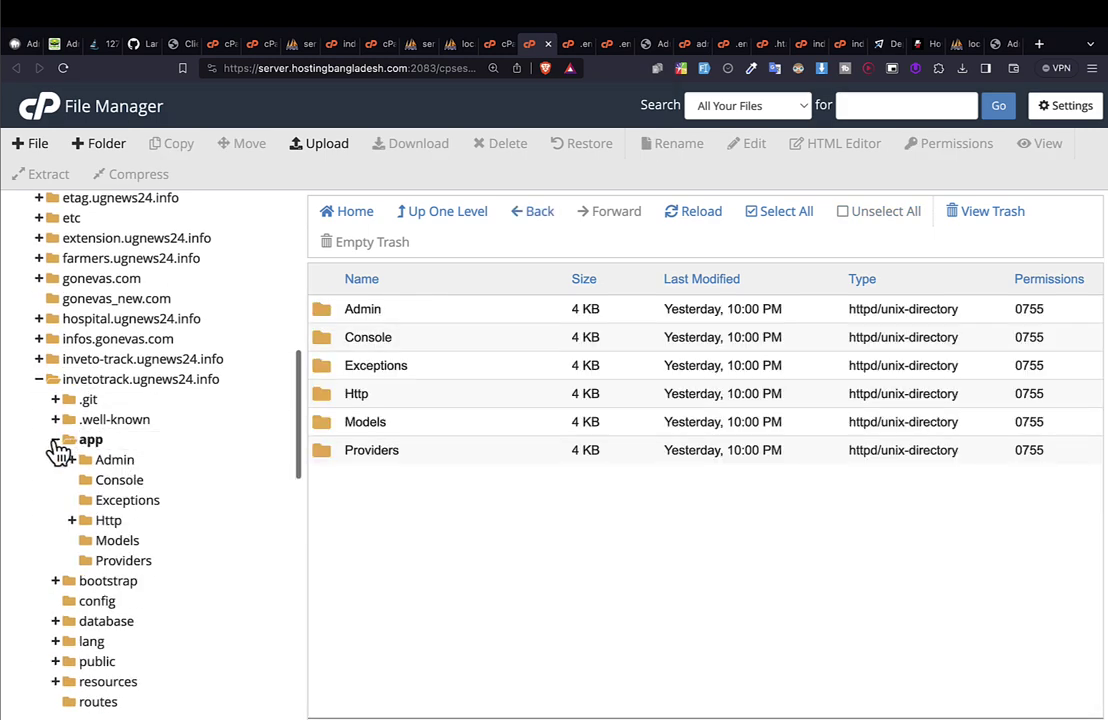
{"action": "left_click", "coordinate": [57, 443]}
{"action": "left_click", "coordinate": [80, 482]}
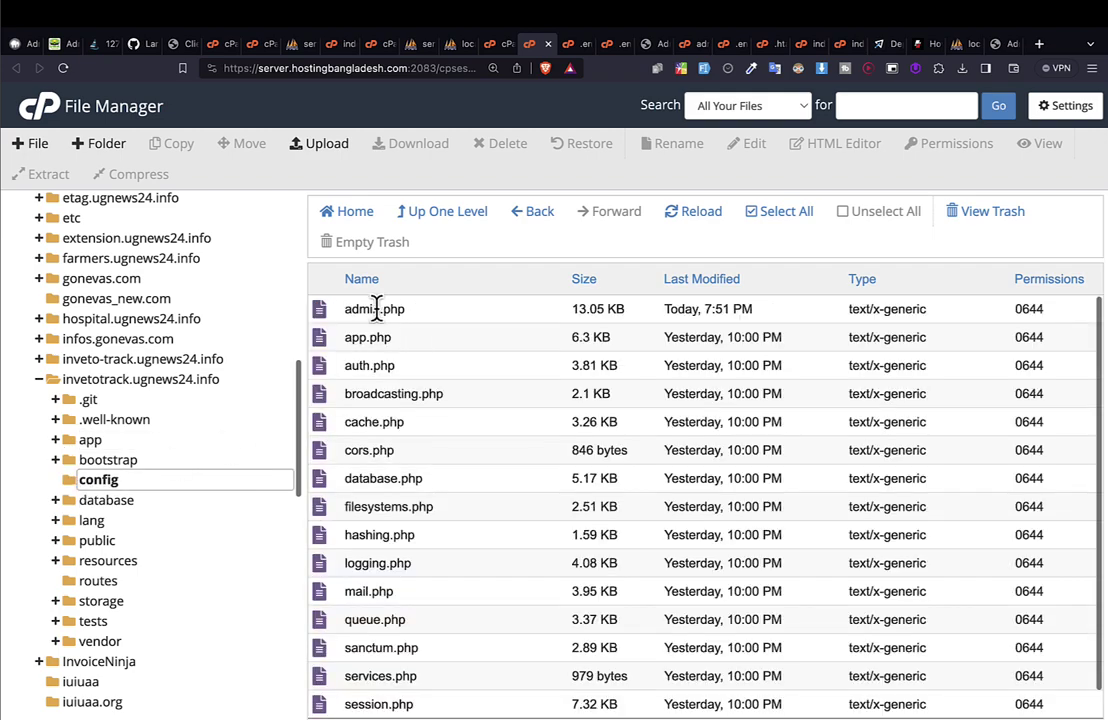
{"action": "right_click", "coordinate": [421, 315]}
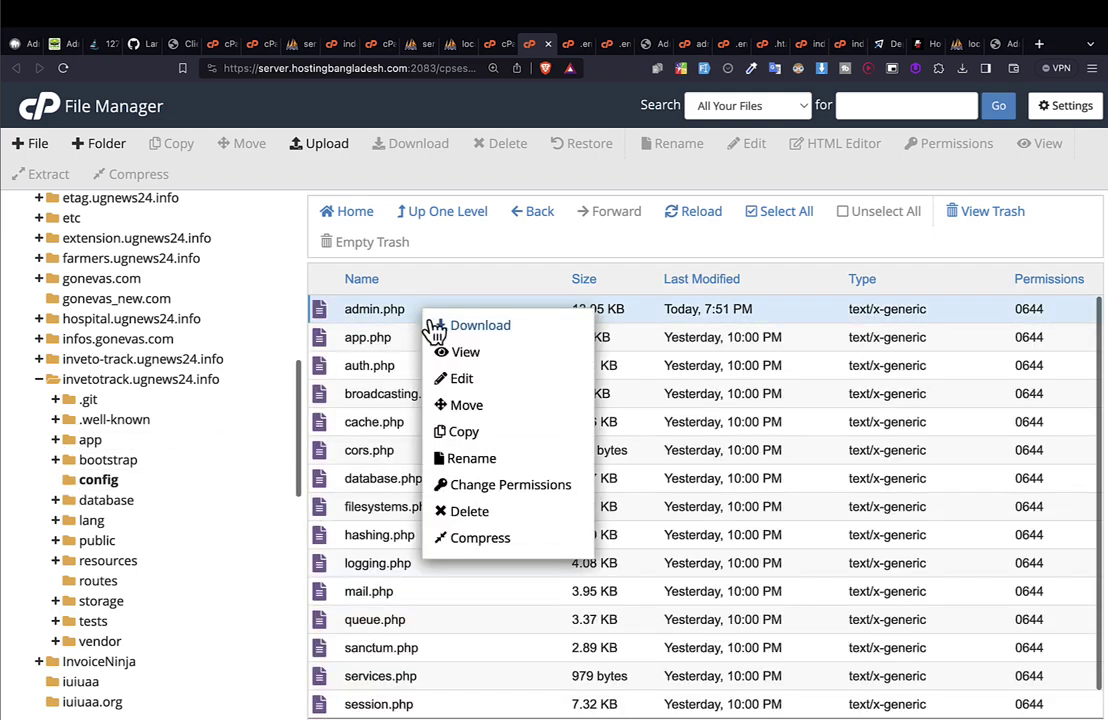
{"action": "left_click", "coordinate": [462, 378]}
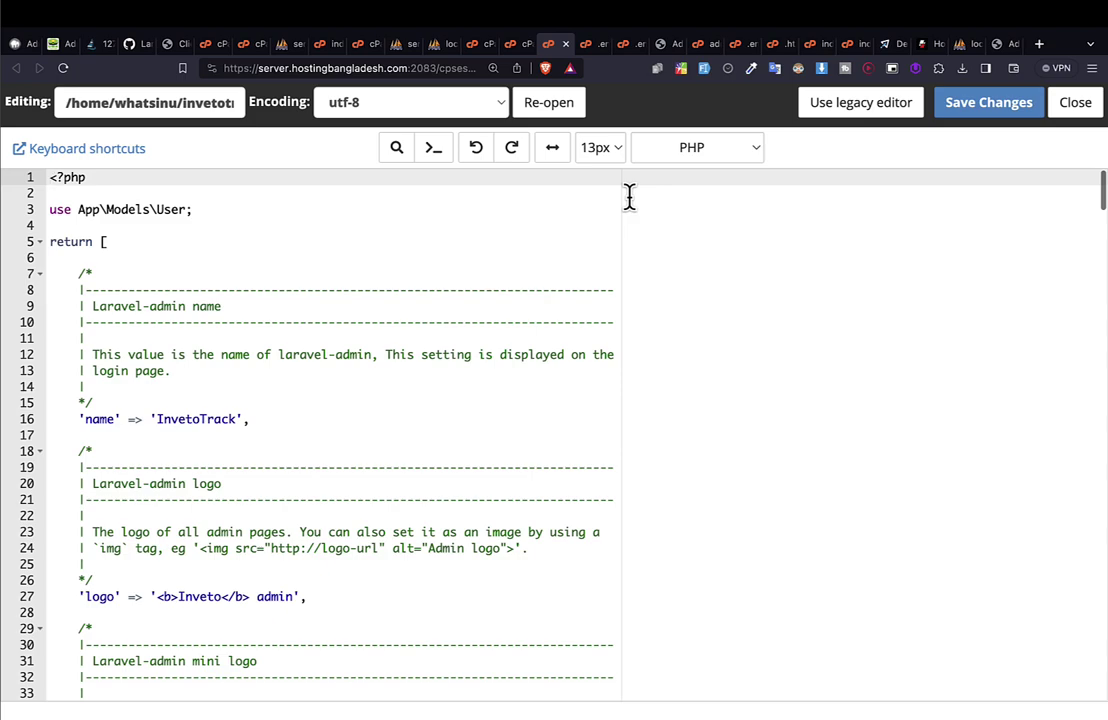
Scroll through admin.php, starting from the 'InvetoTrack' name setting.
{"action": "scroll", "coordinate": [629, 197], "scroll_direction": "down", "scroll_amount": 5}
{"action": "left_click", "coordinate": [185, 183]}
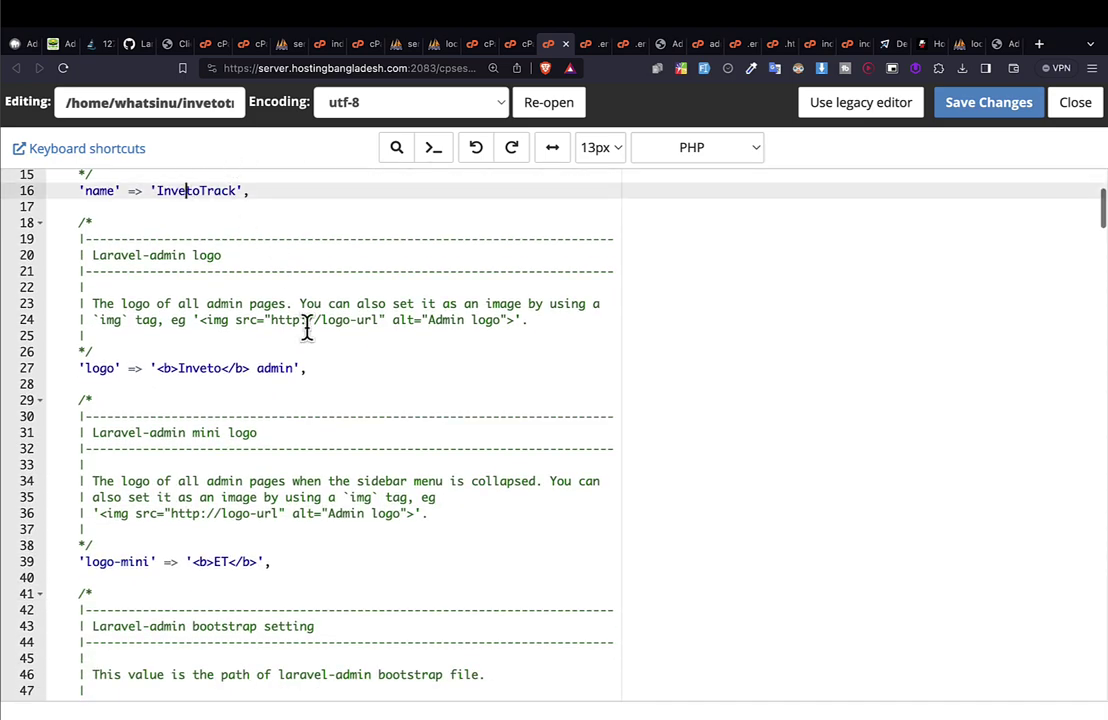
{"action": "scroll", "coordinate": [218, 396], "scroll_direction": "down", "scroll_amount": 8}
{"action": "scroll", "coordinate": [218, 396], "scroll_direction": "down", "scroll_amount": 20}
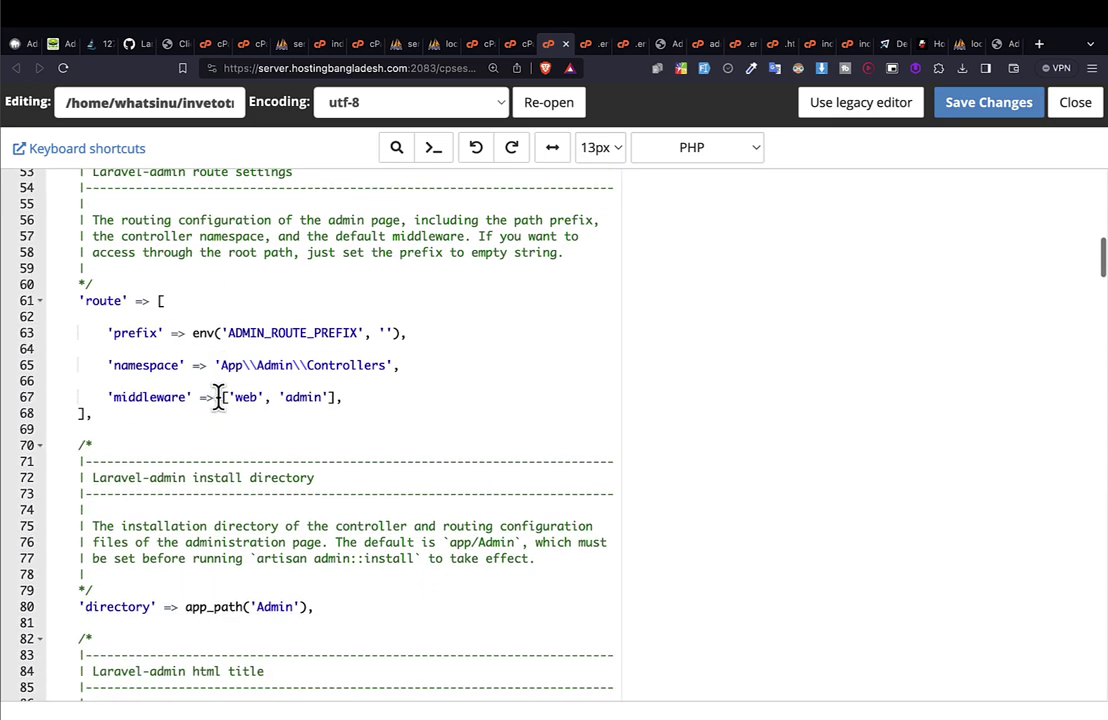
{"action": "scroll", "coordinate": [218, 396], "scroll_direction": "down", "scroll_amount": 20}
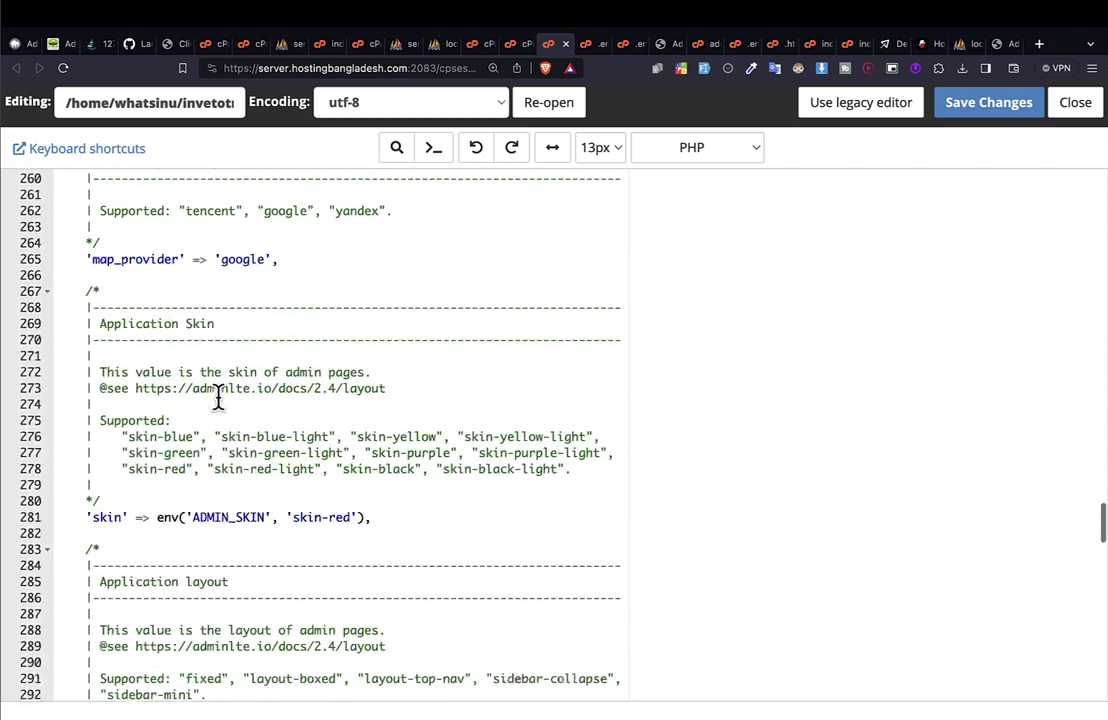
{"action": "scroll", "coordinate": [218, 396], "scroll_direction": "up", "scroll_amount": 19}
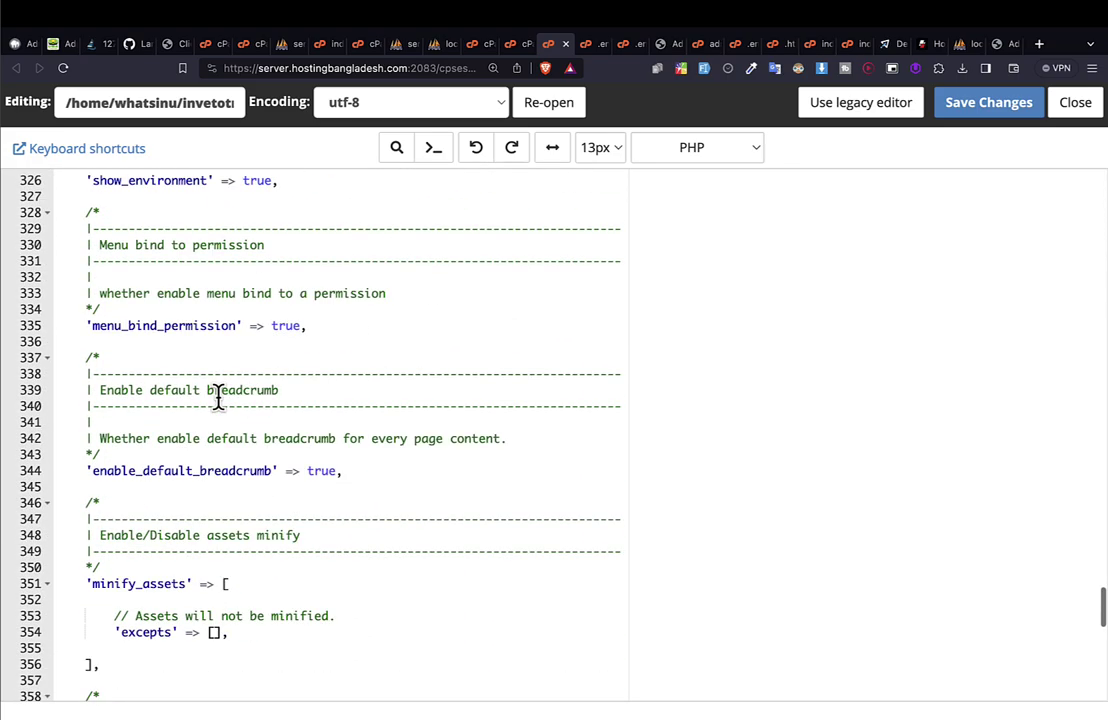
{"action": "scroll", "coordinate": [218, 396], "scroll_direction": "up", "scroll_amount": 20}
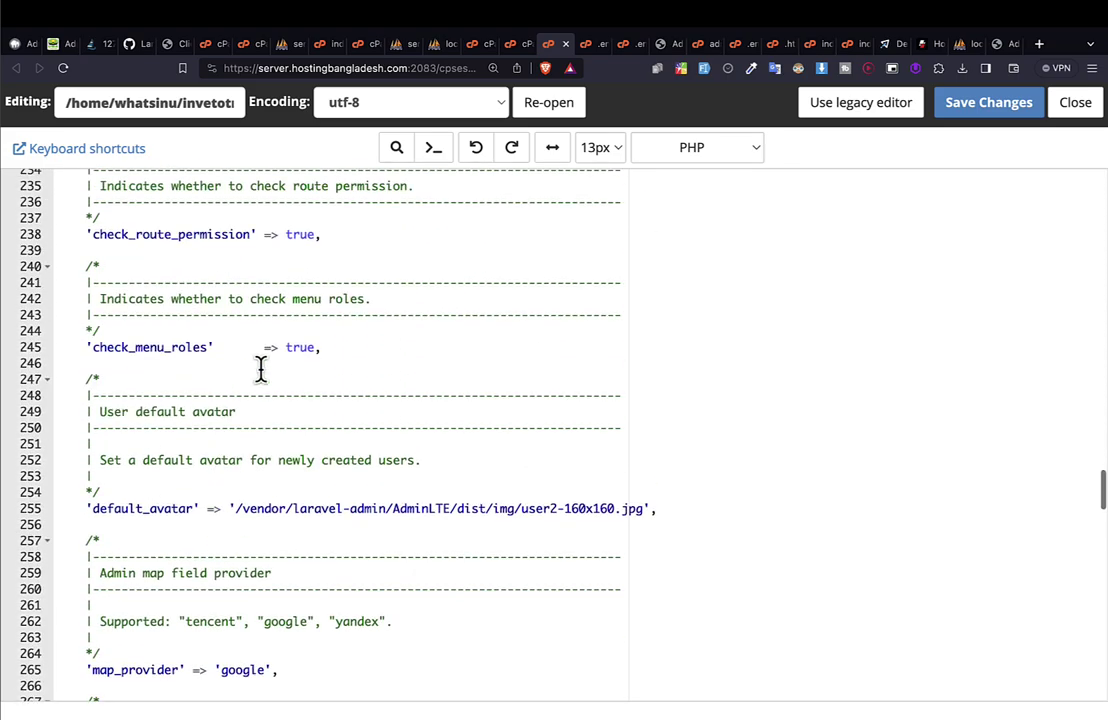
Search admin.php for "https" and step through the matches.
{"action": "left_click", "coordinate": [418, 298]}
{"action": "key", "text": "super+f"}
{"action": "type", "text": "httos"}
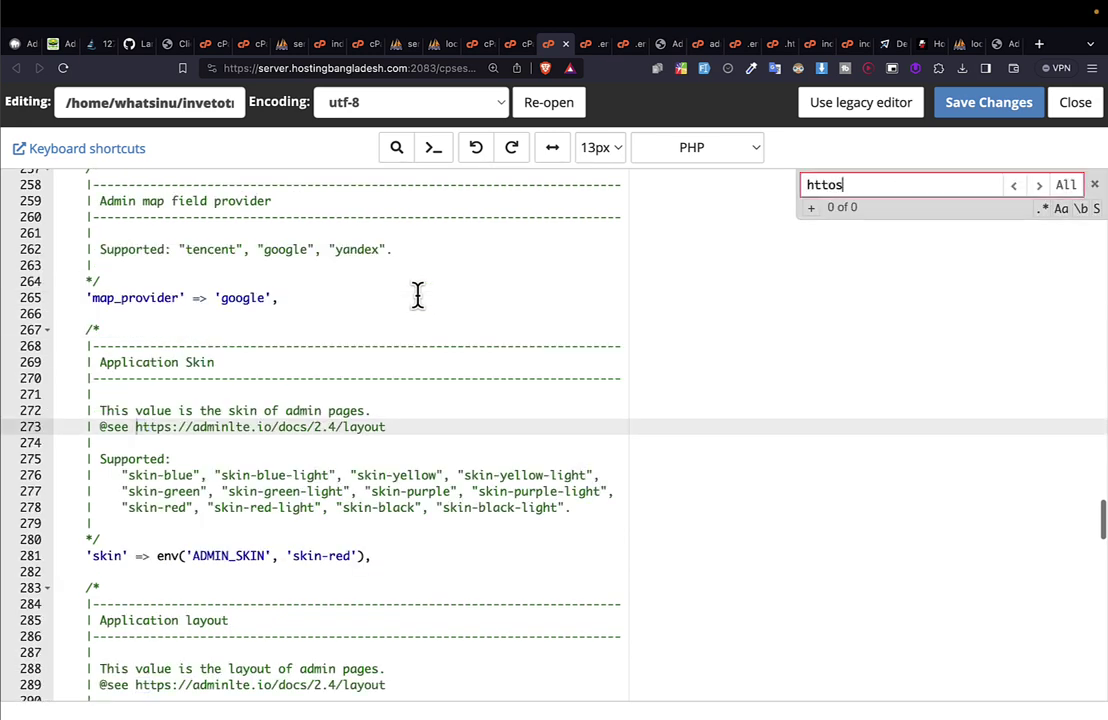
{"action": "key", "text": "BackSpace"}
{"action": "type", "text": "ps"}
{"action": "key", "text": "Return"}
{"action": "key", "text": "Return"}
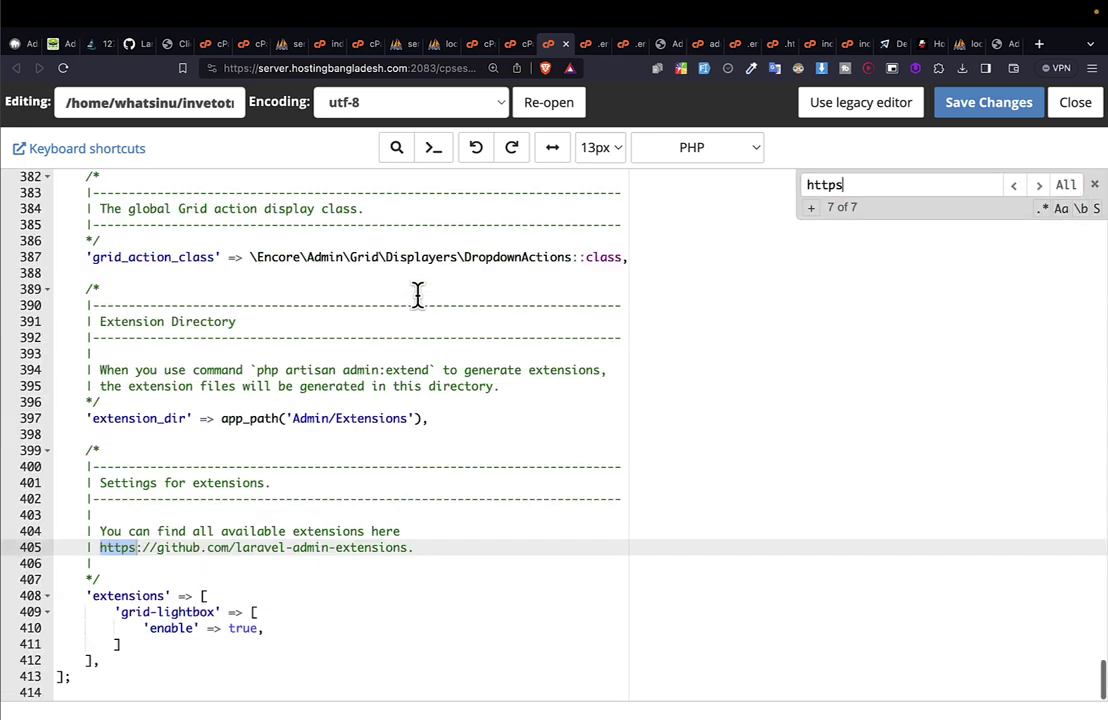
{"action": "key", "text": "Escape"}
{"action": "key", "text": "super+f"}
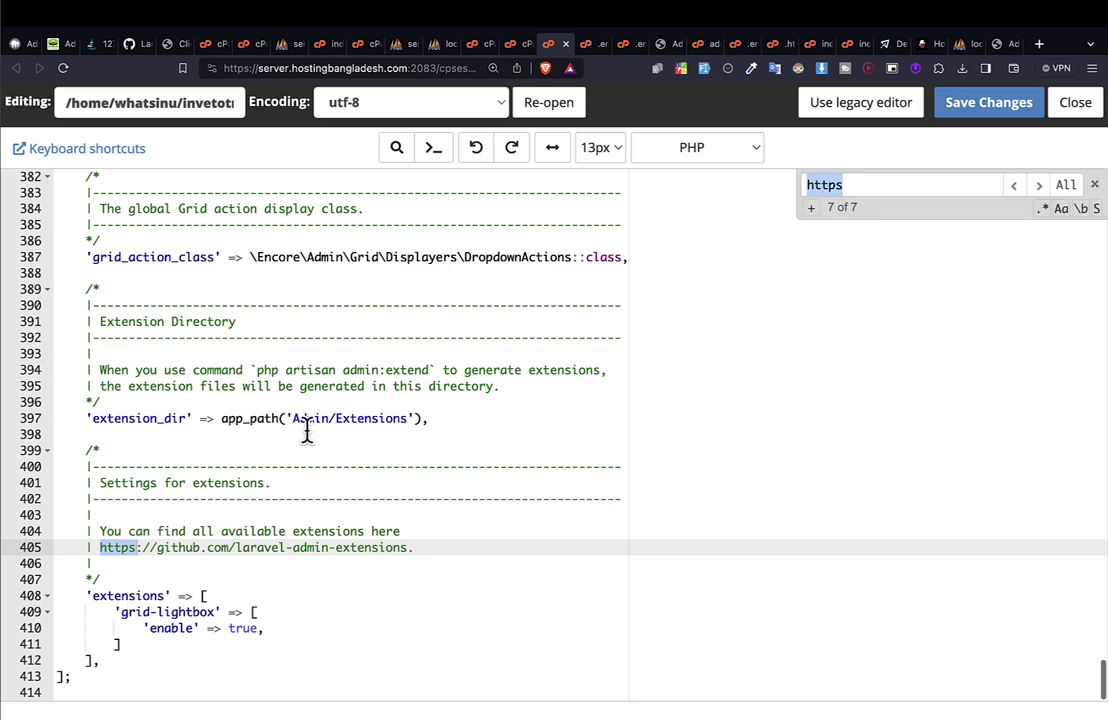
{"action": "key", "text": "Return"}
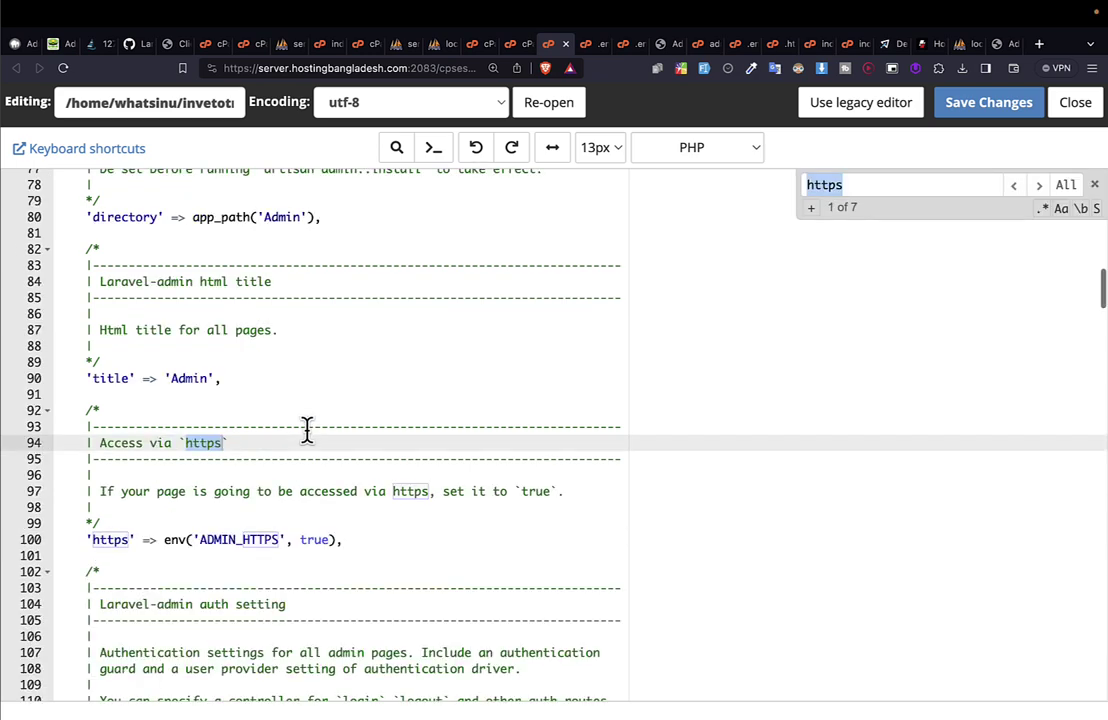
{"action": "key", "text": "Escape"}
Confirm line 100 reads 'https' => env('ADMIN_HTTPS', true), then return to the InvetoTrack login page.
{"action": "left_click", "coordinate": [119, 540]}
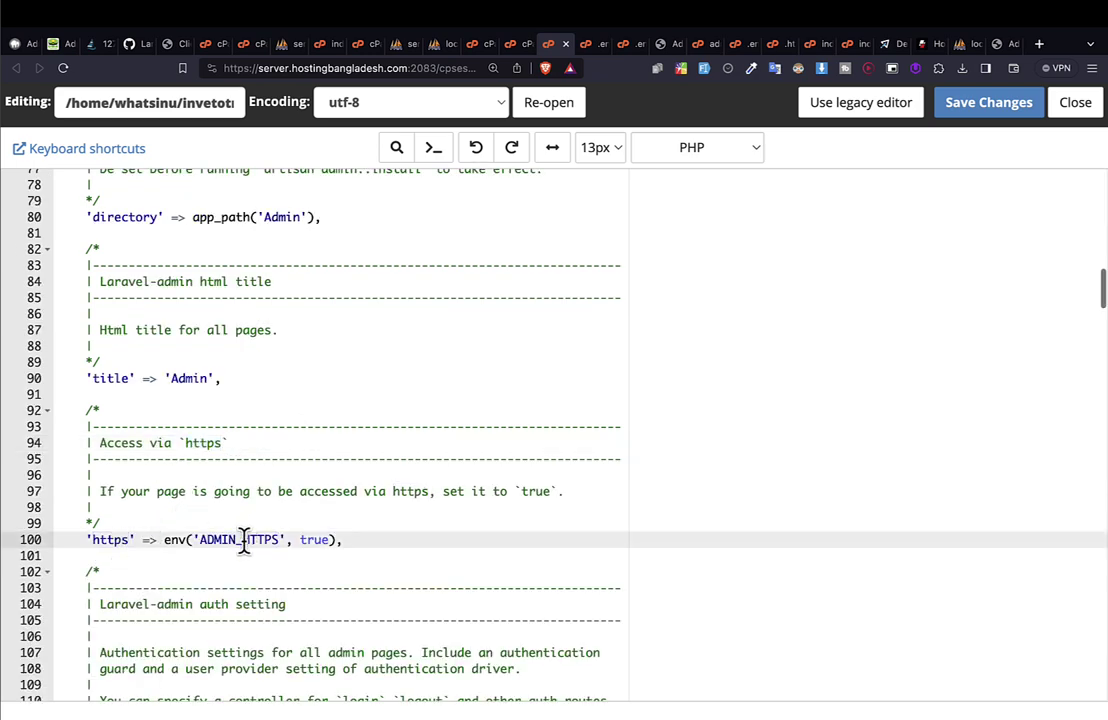
{"action": "double_click", "coordinate": [309, 539]}
{"action": "left_click", "coordinate": [316, 551]}
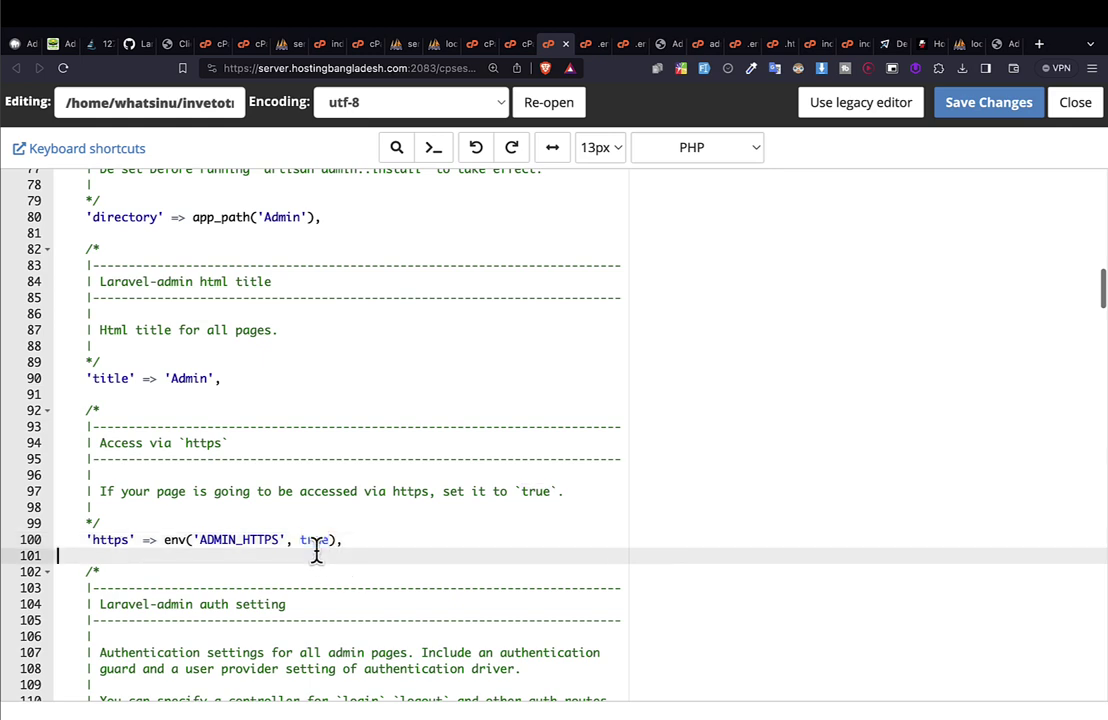
{"action": "double_click", "coordinate": [314, 539]}
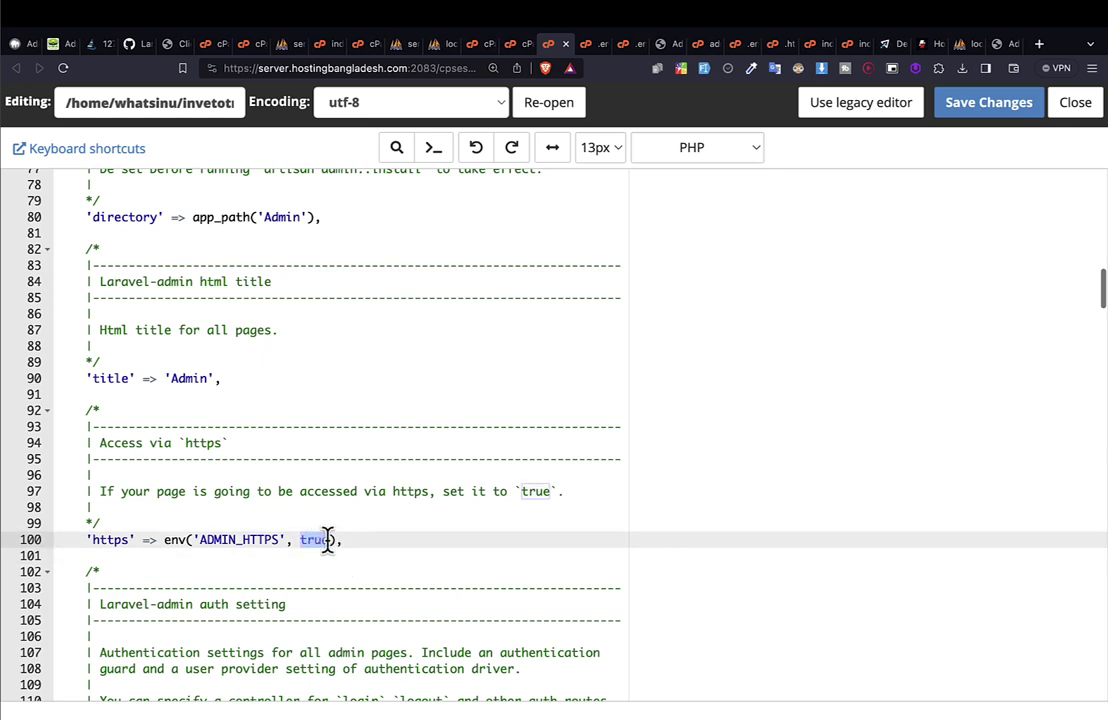
{"action": "left_click_drag", "start_coordinate": [386, 547], "coordinate": [70, 541]}
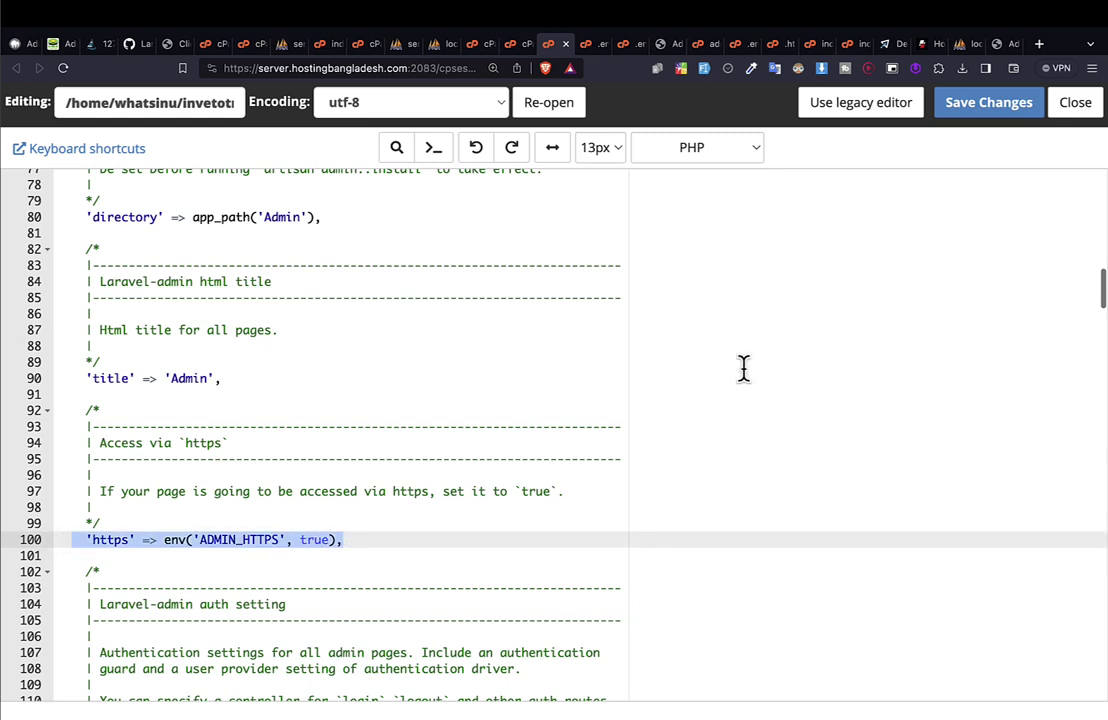
{"action": "double_click", "coordinate": [280, 537]}
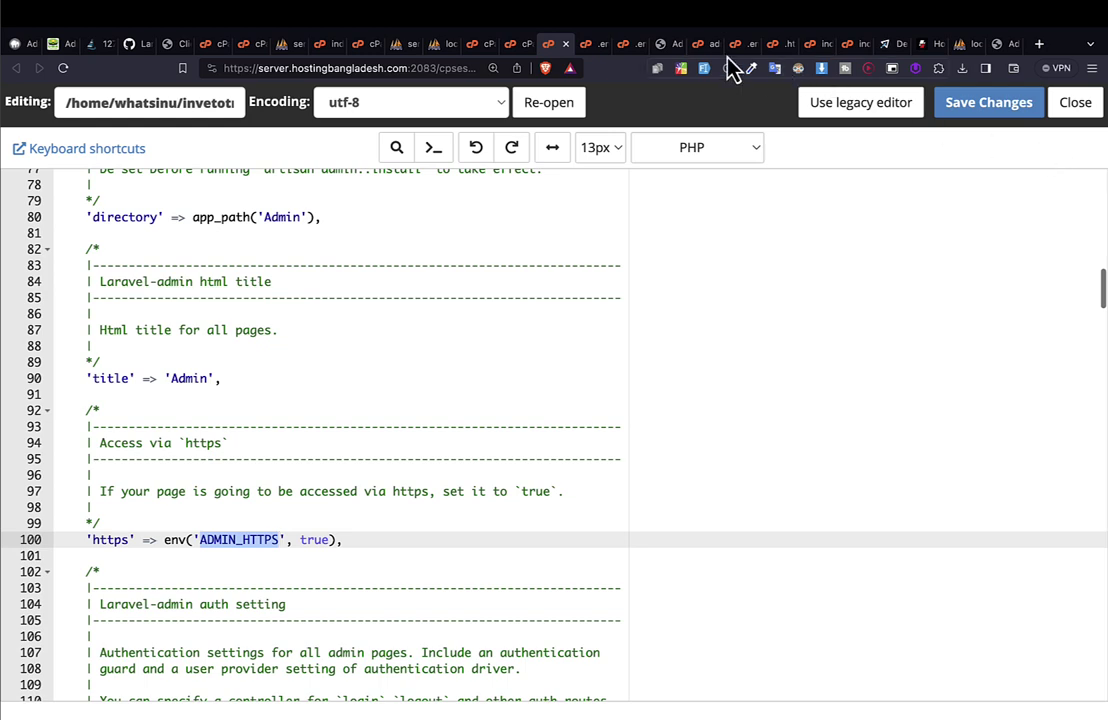
{"action": "left_click", "coordinate": [662, 46]}
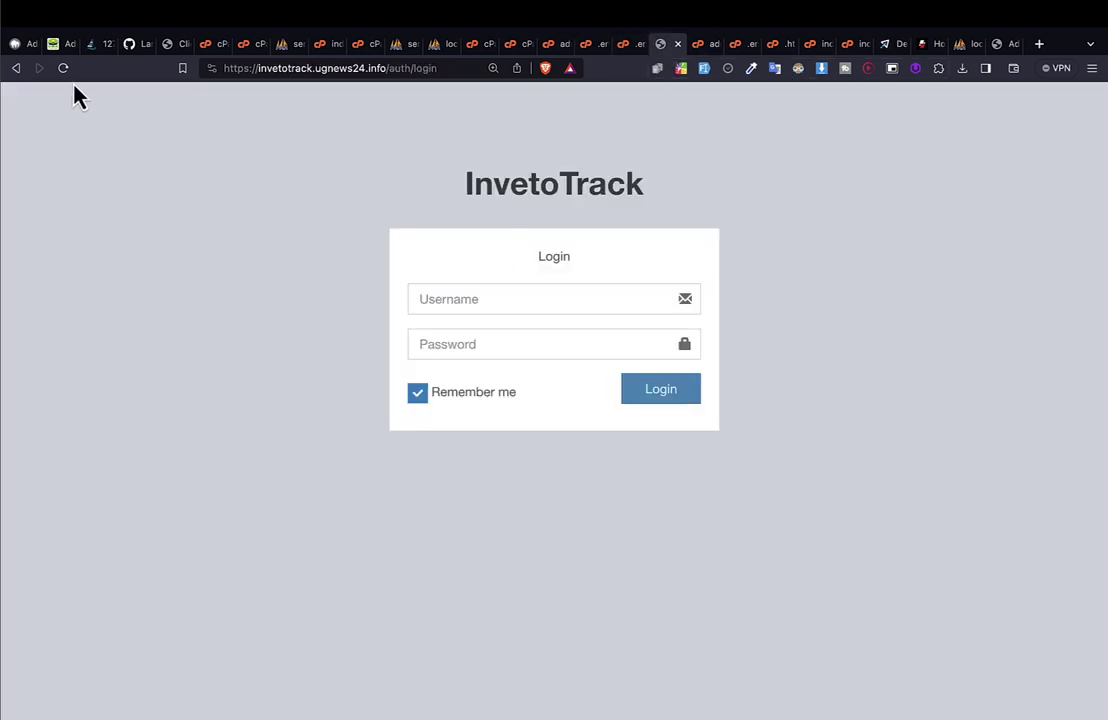
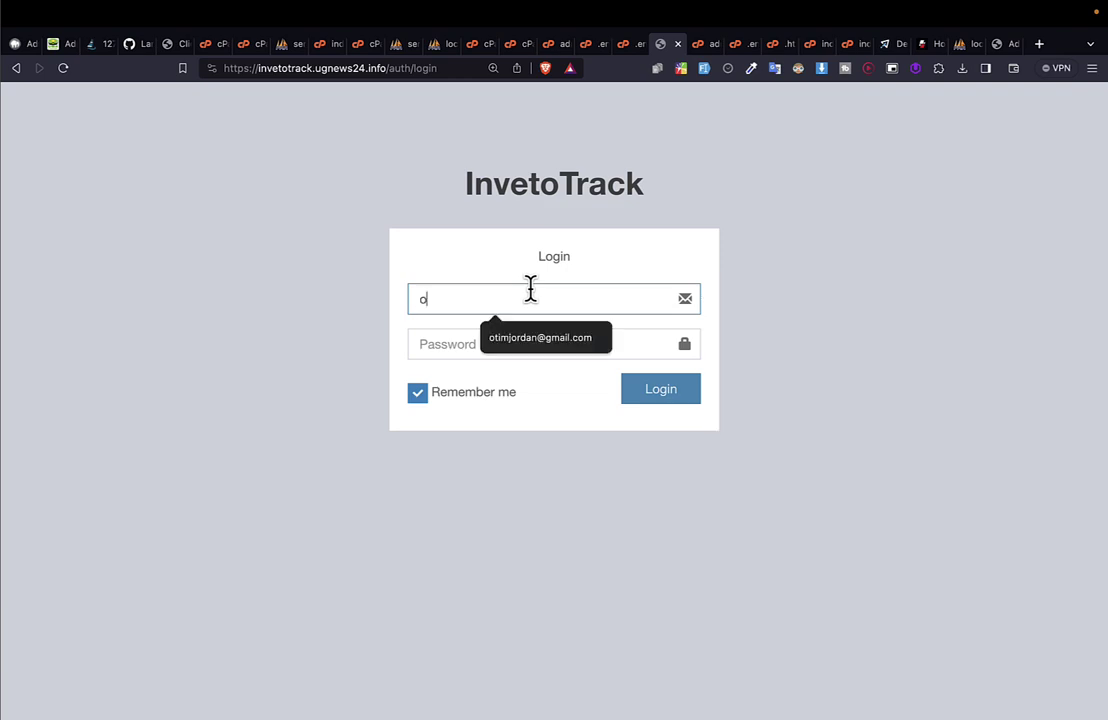
Log in to InvetoTrack with the autofilled company admin username and the account password.
{"action": "key", "text": "Down"}
{"action": "key", "text": "Return"}
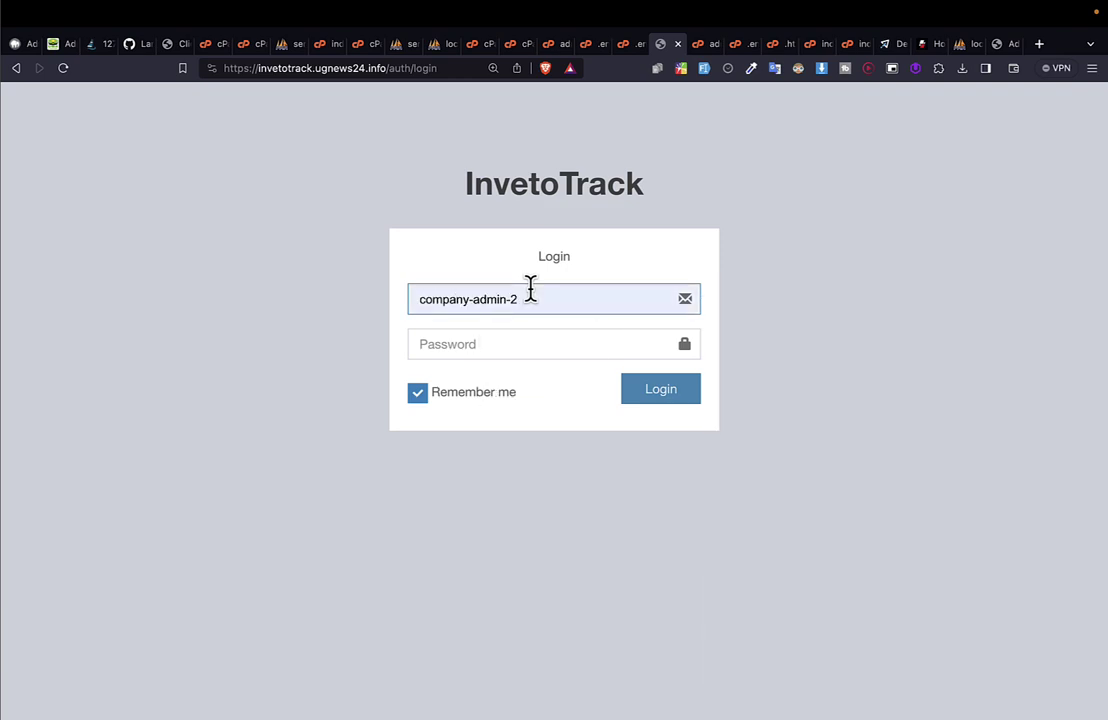
{"action": "key", "text": "Tab"}
{"action": "type", "text": "•••"}
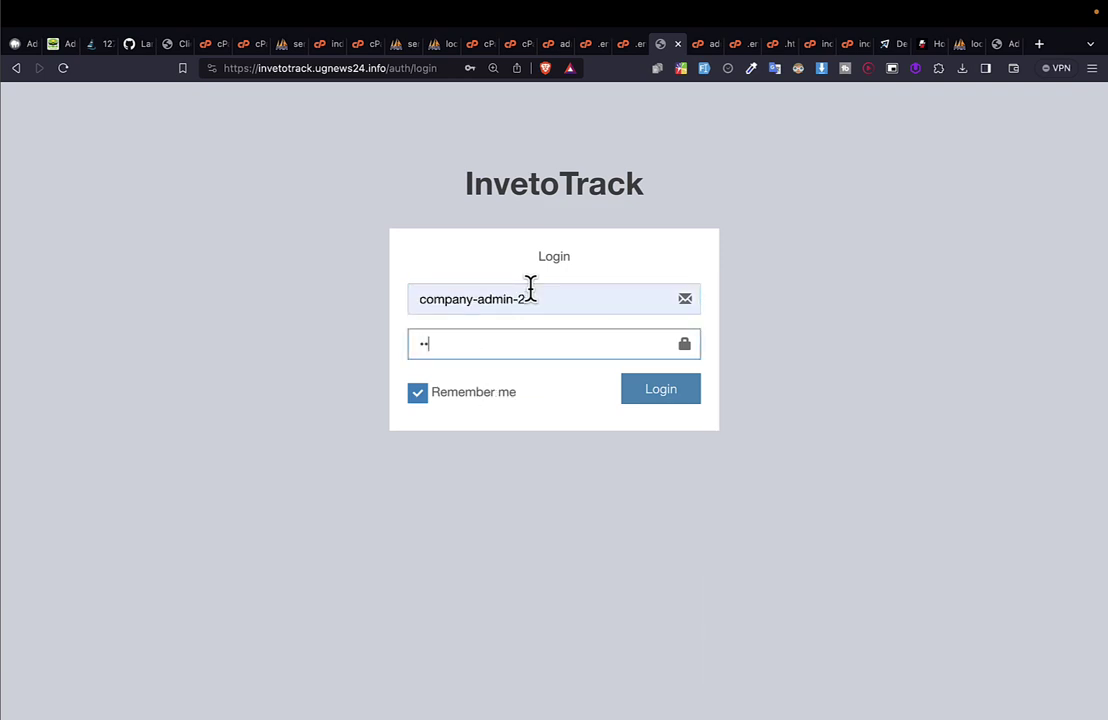
{"action": "type", "text": "•"}
{"action": "left_click", "coordinate": [682, 400]}
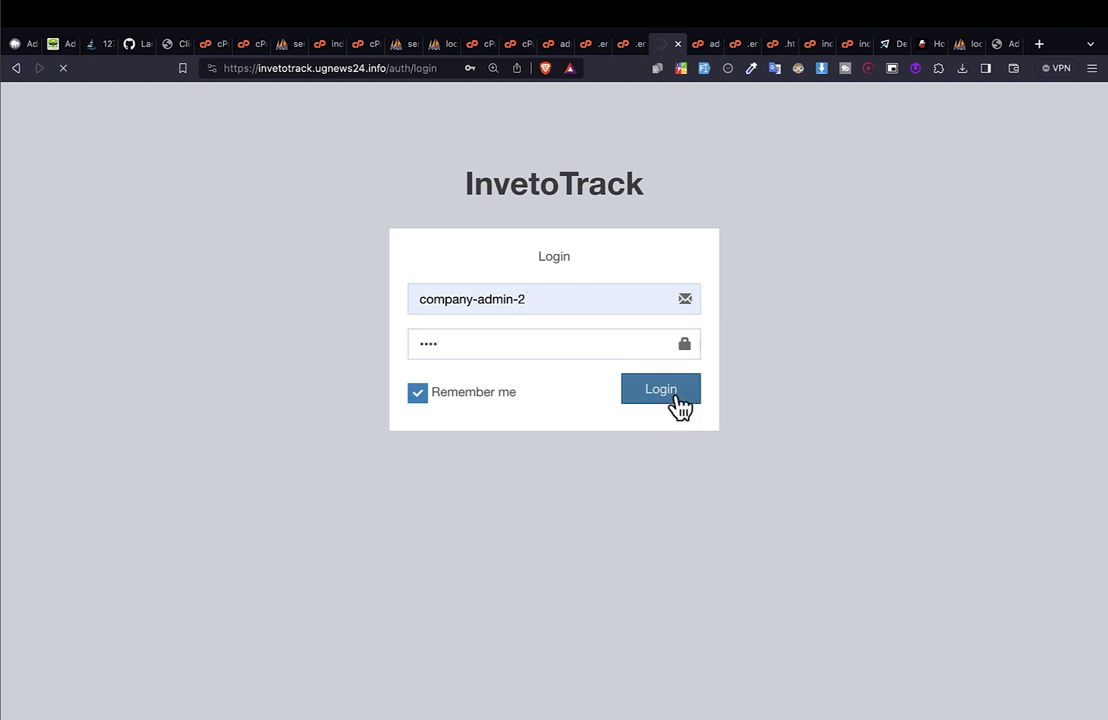
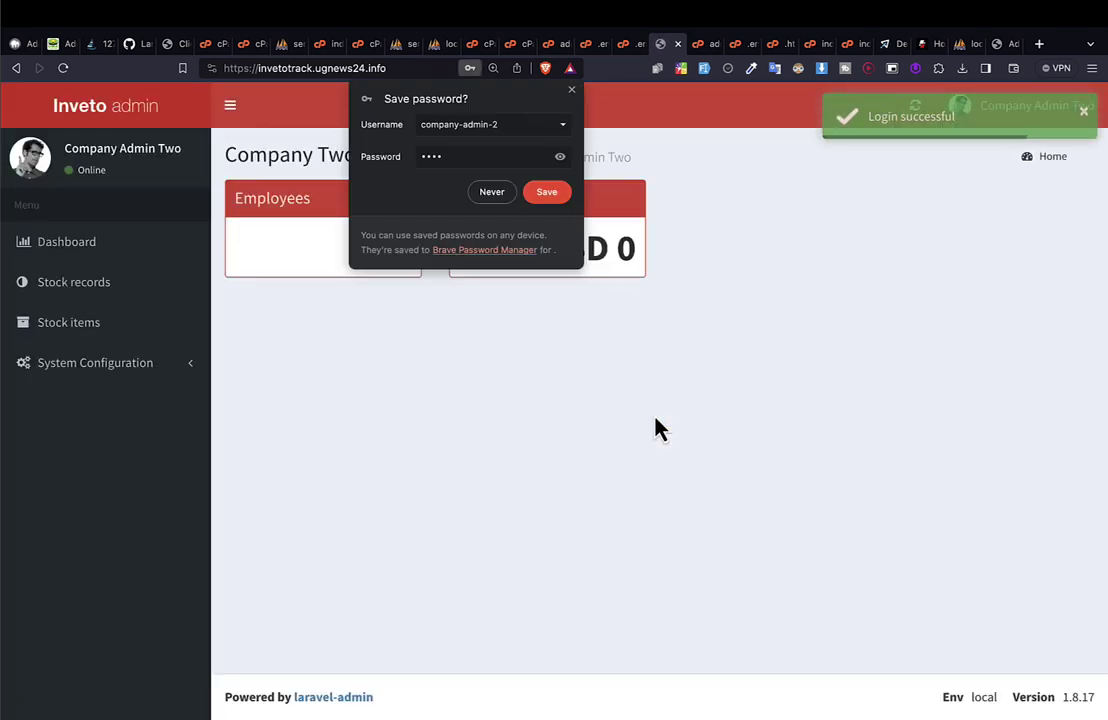
Save the login password in Brave and open the Stock Out Records list.
{"action": "left_click", "coordinate": [542, 195]}
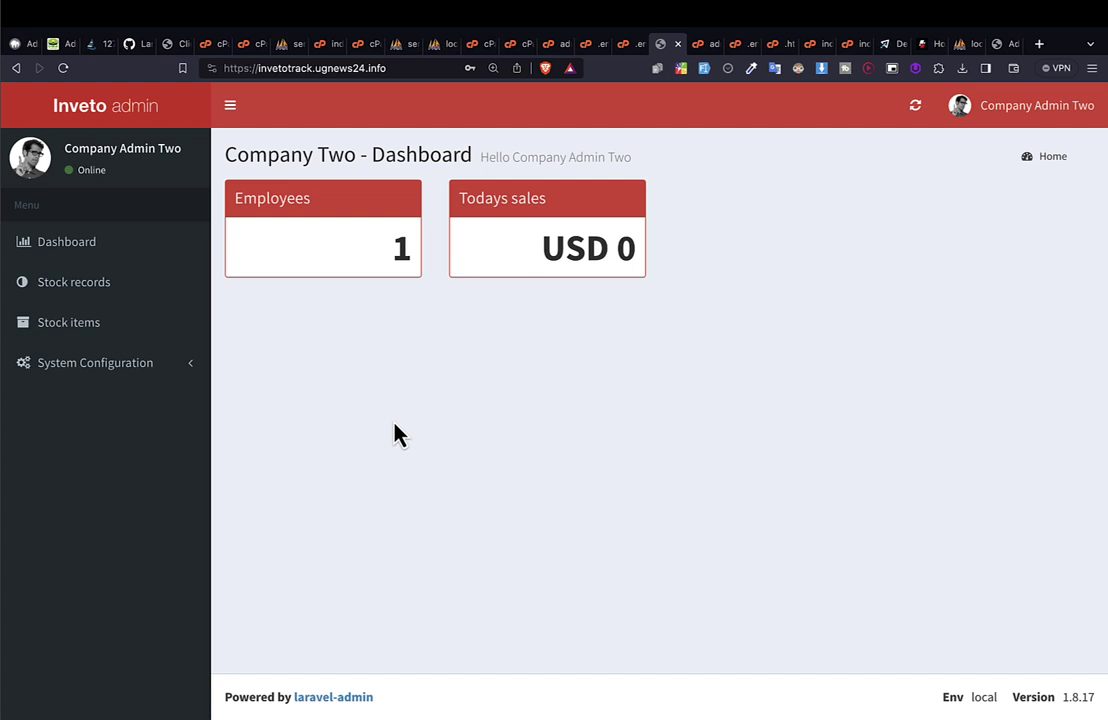
{"action": "left_click", "coordinate": [110, 290]}
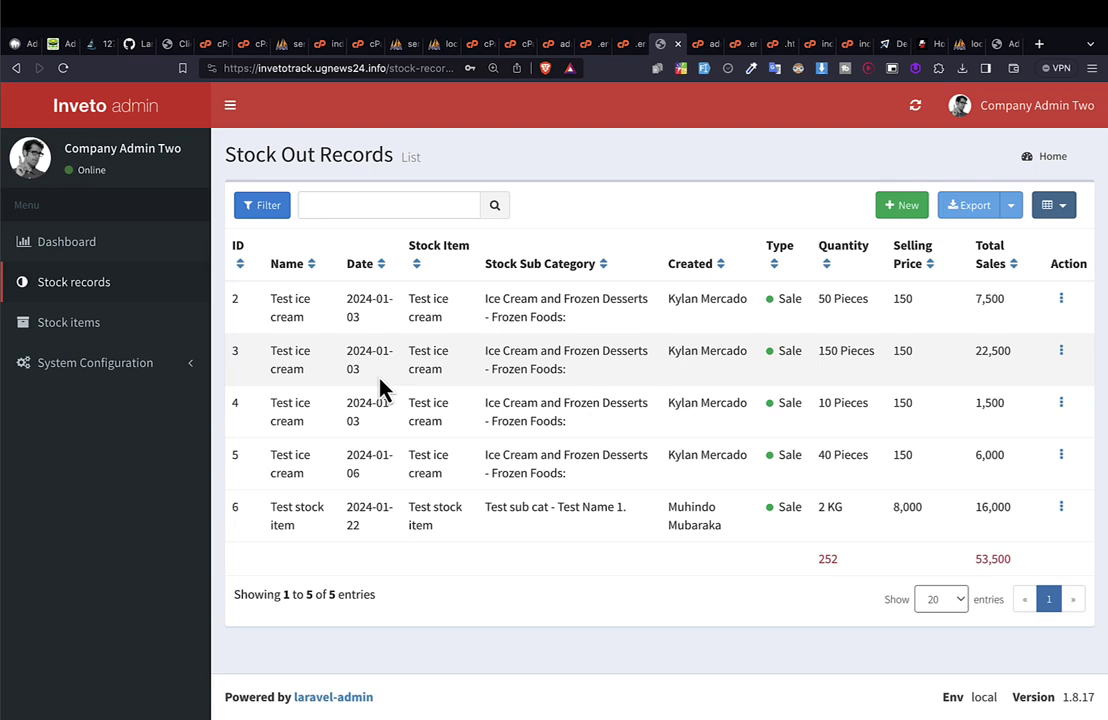
Browse the empty Stock Items, Company Profile, Stock SubCategories and Stock Categories pages.
{"action": "left_click", "coordinate": [80, 330]}
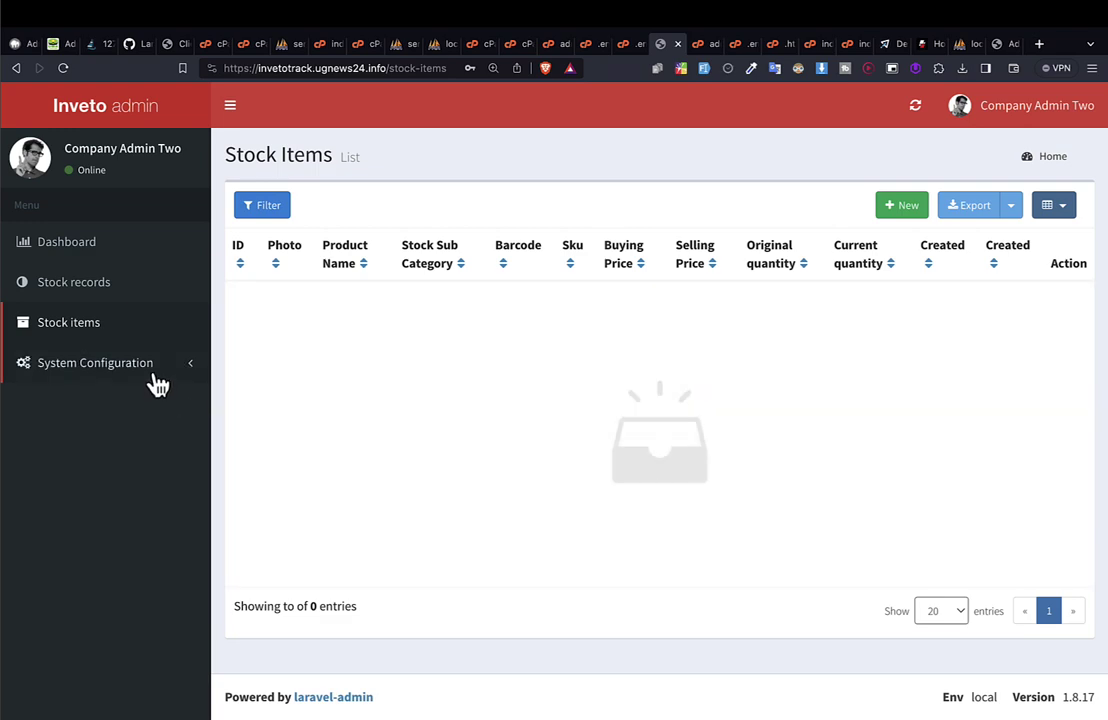
{"action": "left_click", "coordinate": [152, 368]}
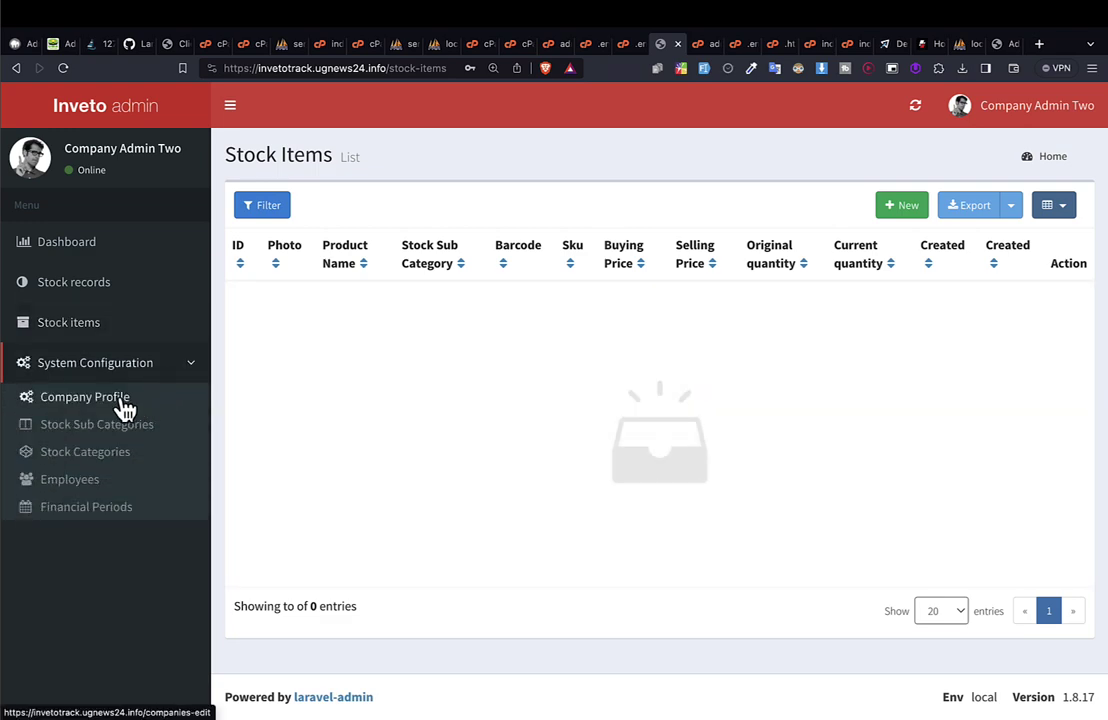
{"action": "left_click", "coordinate": [119, 408]}
{"action": "left_click", "coordinate": [132, 433]}
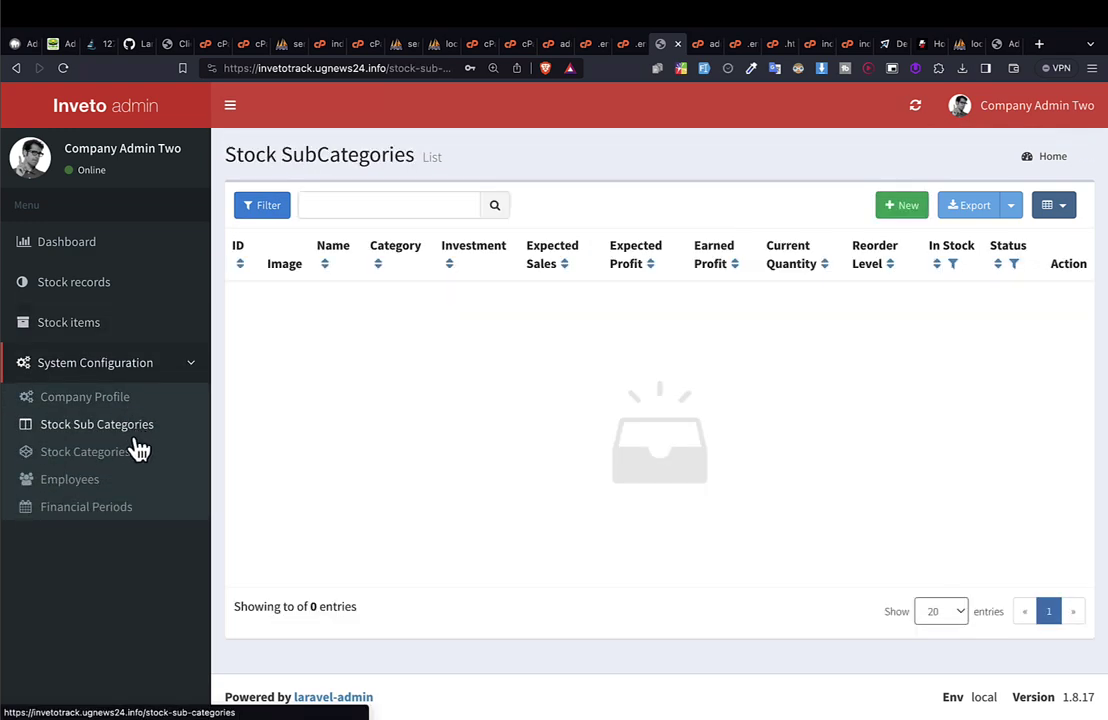
{"action": "left_click", "coordinate": [106, 450]}
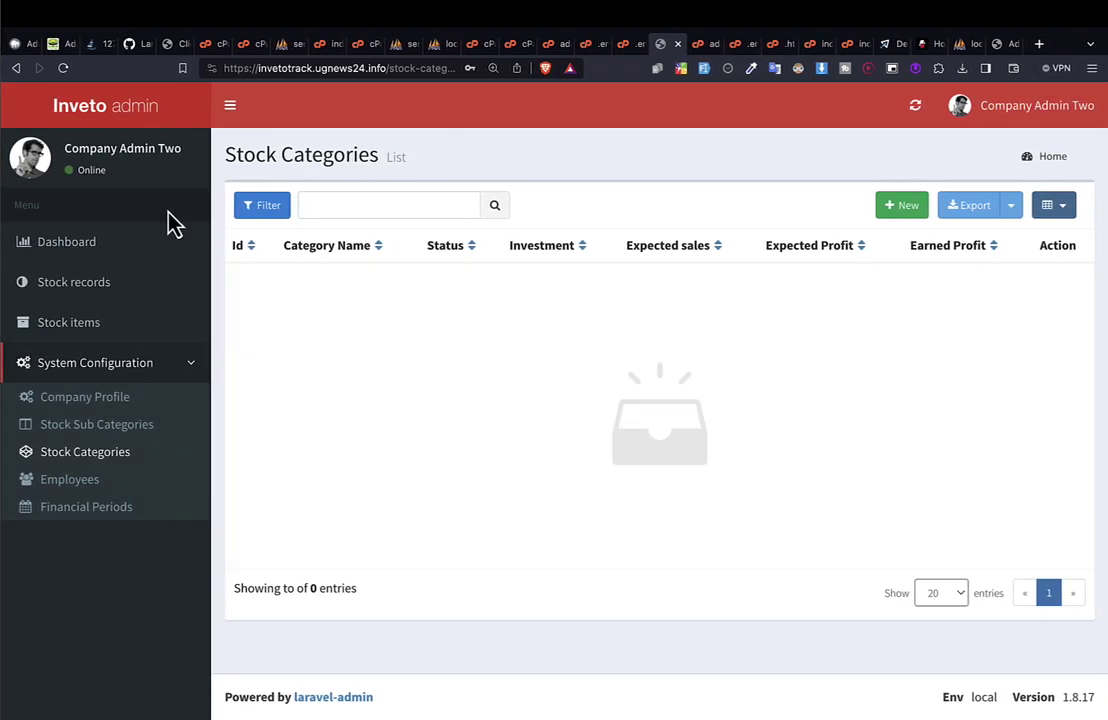
Return to Stock Out Records and then the Company Two dashboard.
{"action": "left_click", "coordinate": [90, 280]}
{"action": "left_click", "coordinate": [92, 252]}
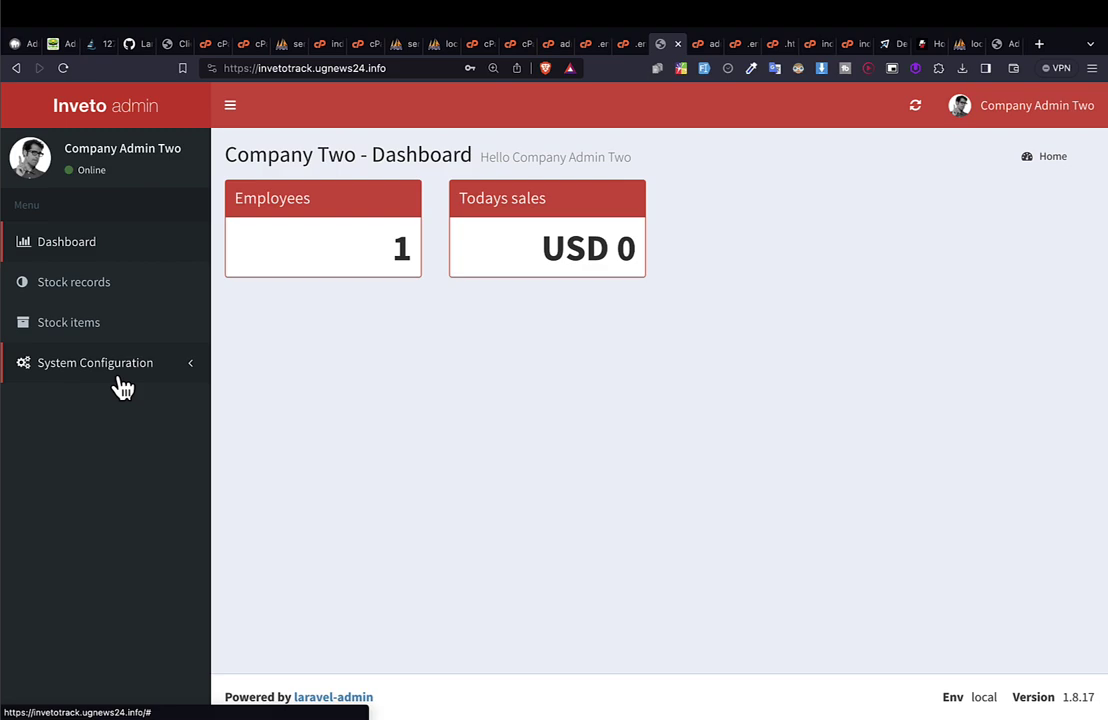
{"action": "key", "text": "ctrl+Left"}
{"action": "key", "text": "ctrl+Left"}
{"action": "key", "text": "ctrl+Left"}
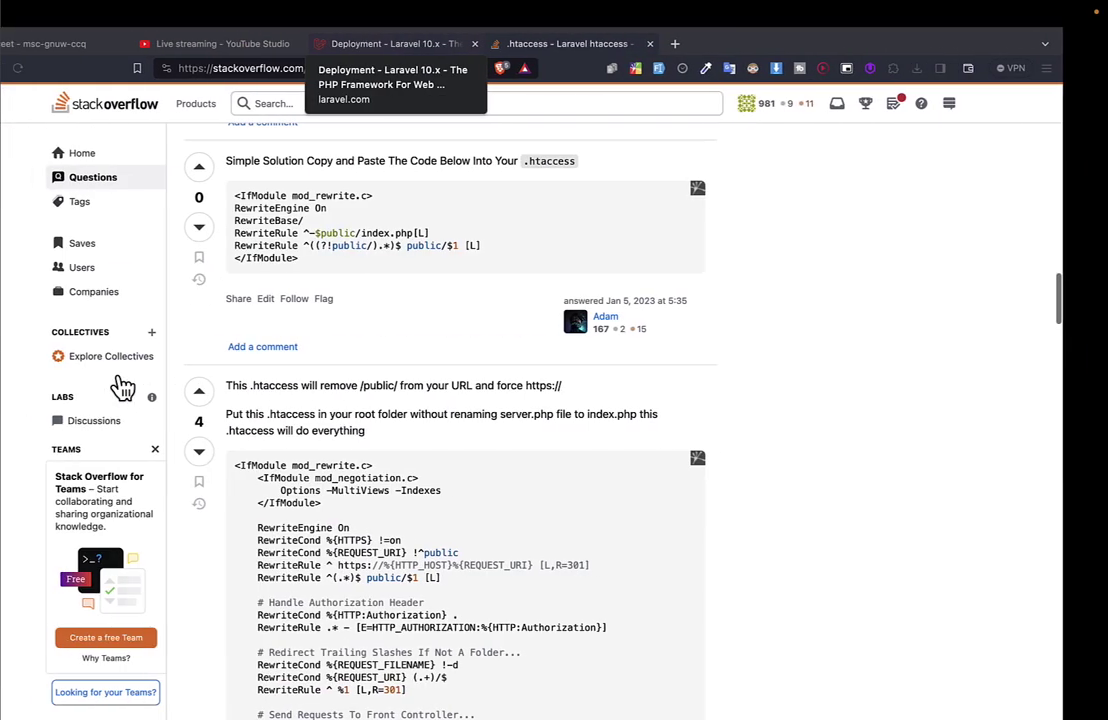
Switch macOS Spaces until Postman with the Inveto-track collection is in front.
{"action": "key", "text": "ctrl+Left"}
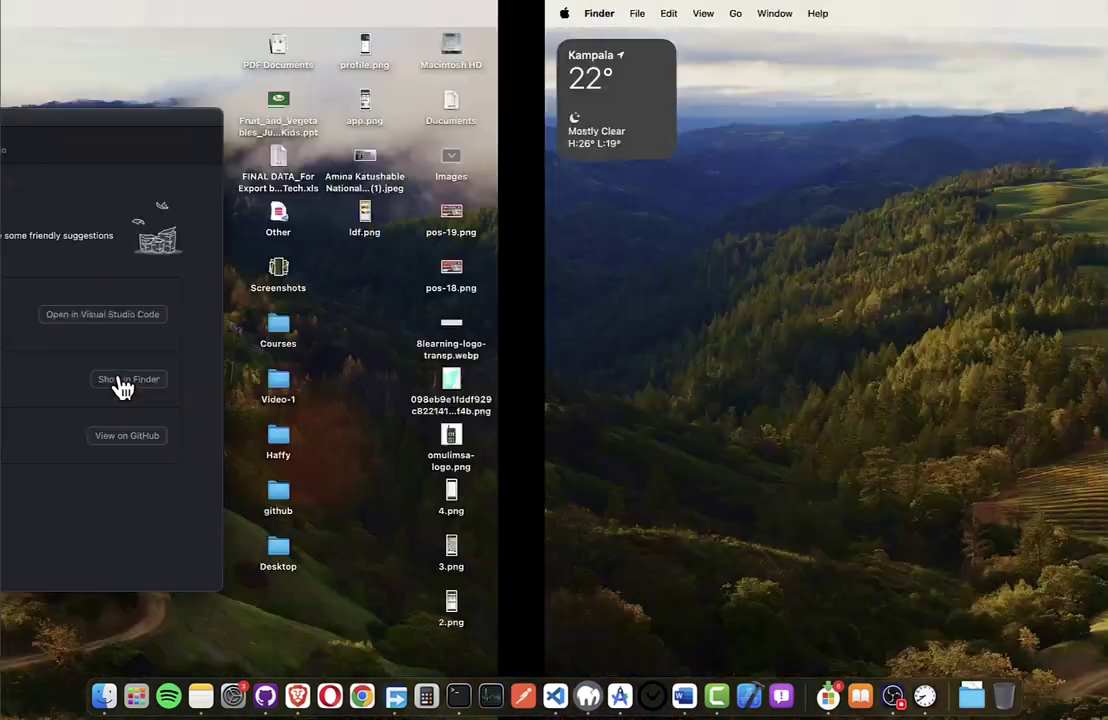
{"action": "key", "text": "ctrl+Right"}
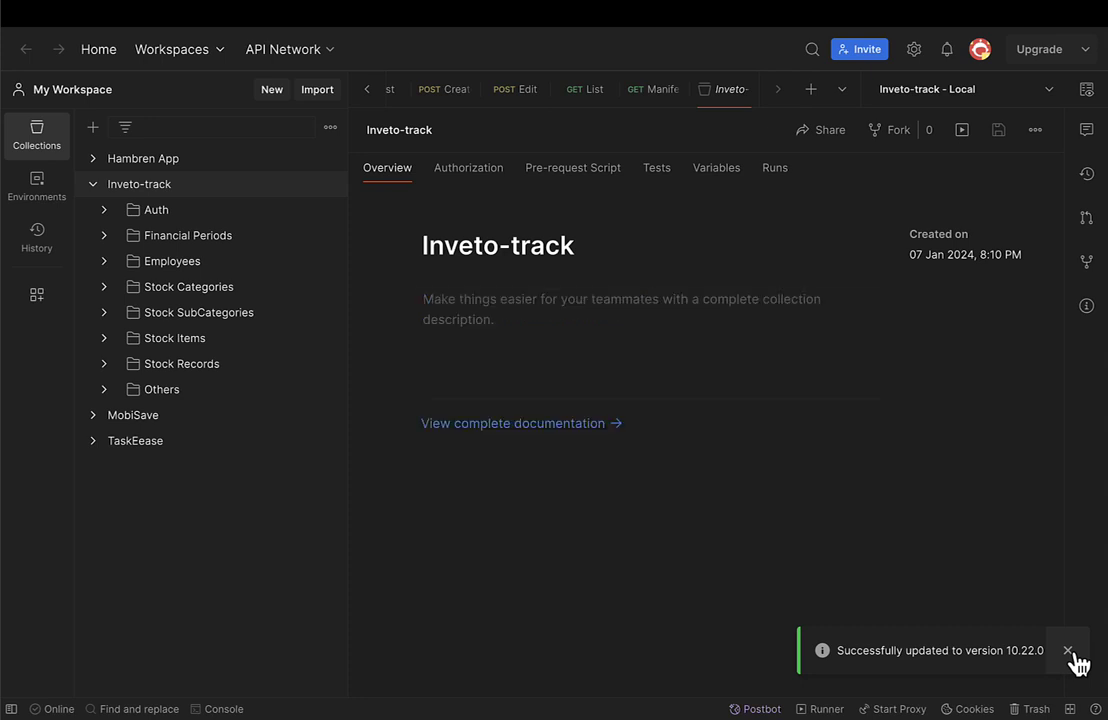
Dismiss the update notice and duplicate the Inveto-track - Local environment.
{"action": "left_click", "coordinate": [1070, 651]}
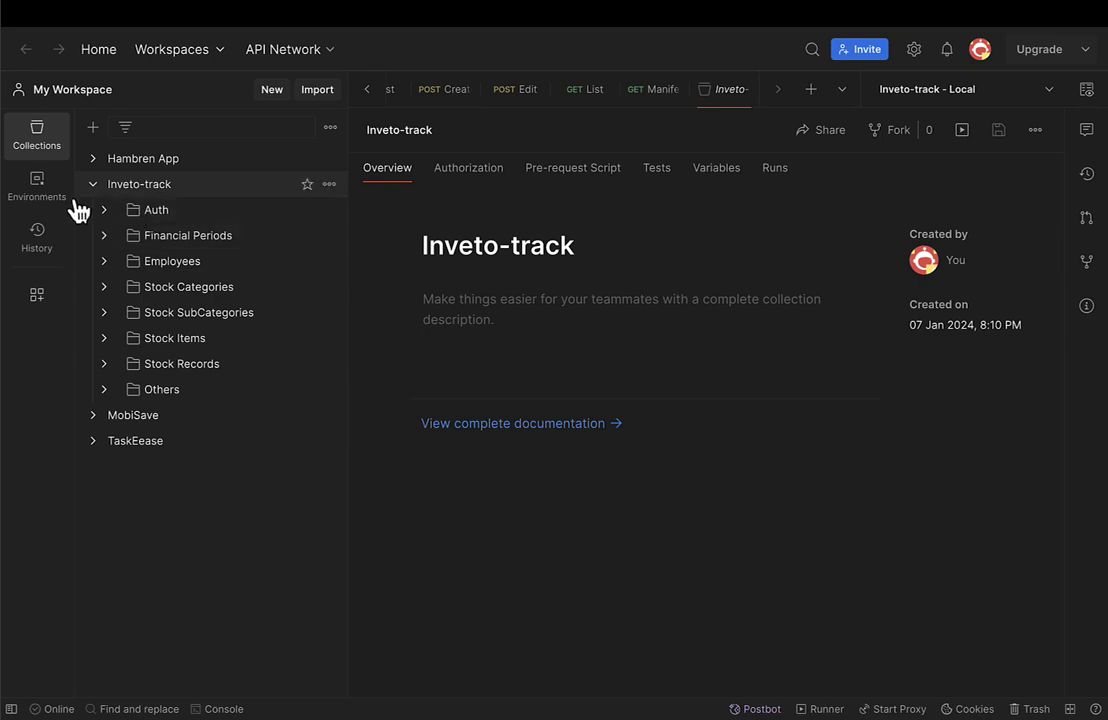
{"action": "left_click", "coordinate": [33, 190]}
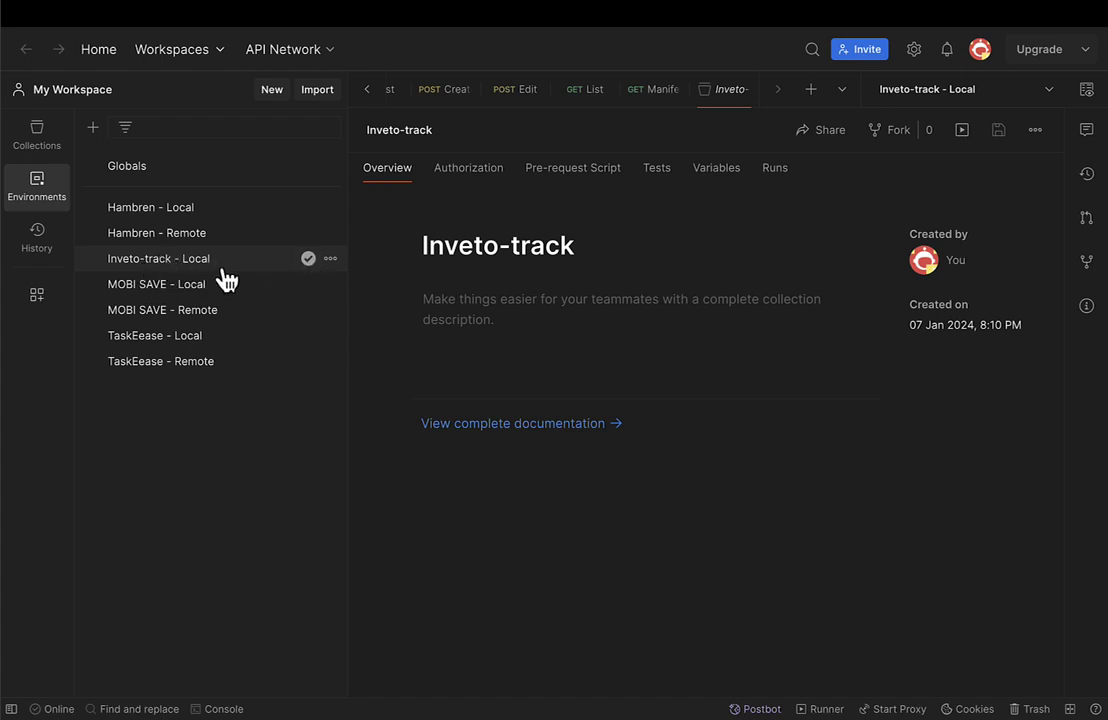
{"action": "left_click", "coordinate": [330, 260]}
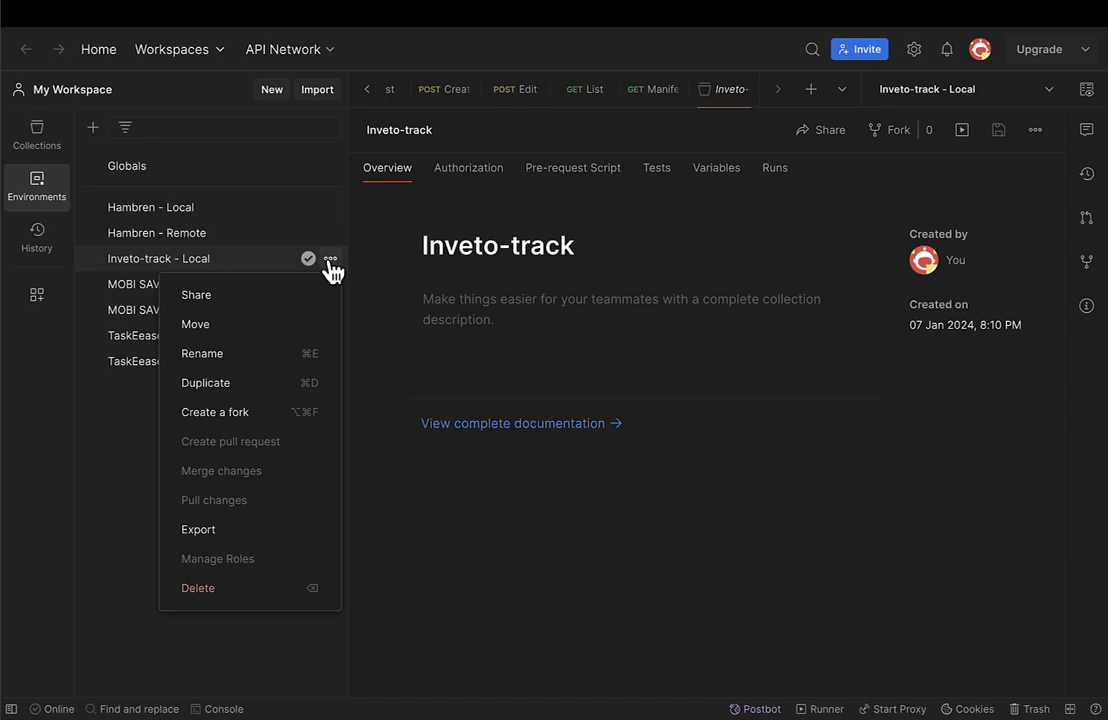
{"action": "left_click", "coordinate": [218, 396]}
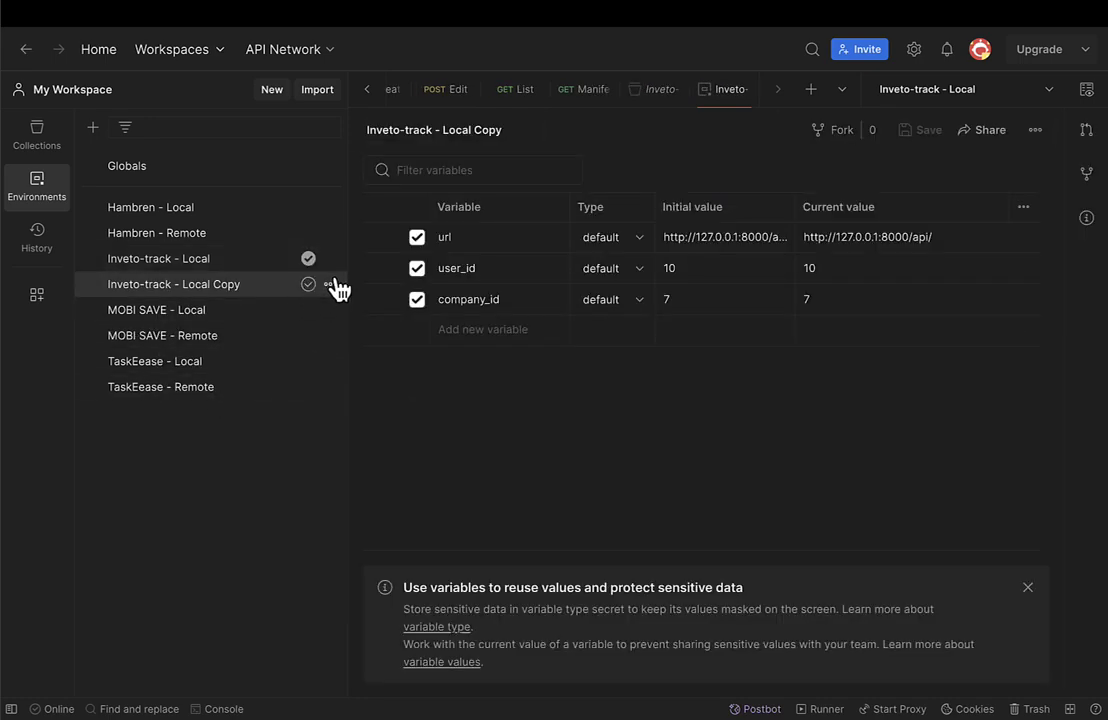
Rename the copy to Inveto-track - Online and make it the active environment.
{"action": "left_click", "coordinate": [334, 286]}
{"action": "left_click", "coordinate": [218, 382]}
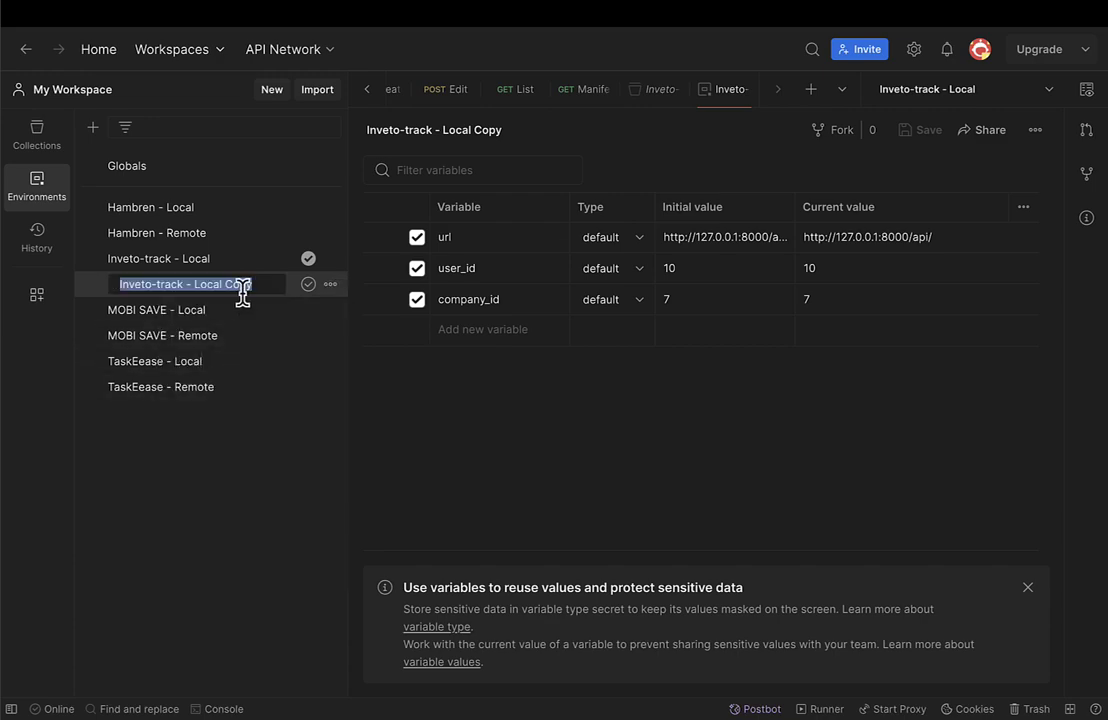
{"action": "key", "text": "End"}
{"action": "key", "text": "ctrl+shift+Left"}
{"action": "key", "text": "ctrl+shift+Left"}
{"action": "key", "text": "ctrl+shift+Left"}
{"action": "key", "text": "ctrl+shift+Right"}
{"action": "key", "text": "ctrl+shift+Right"}
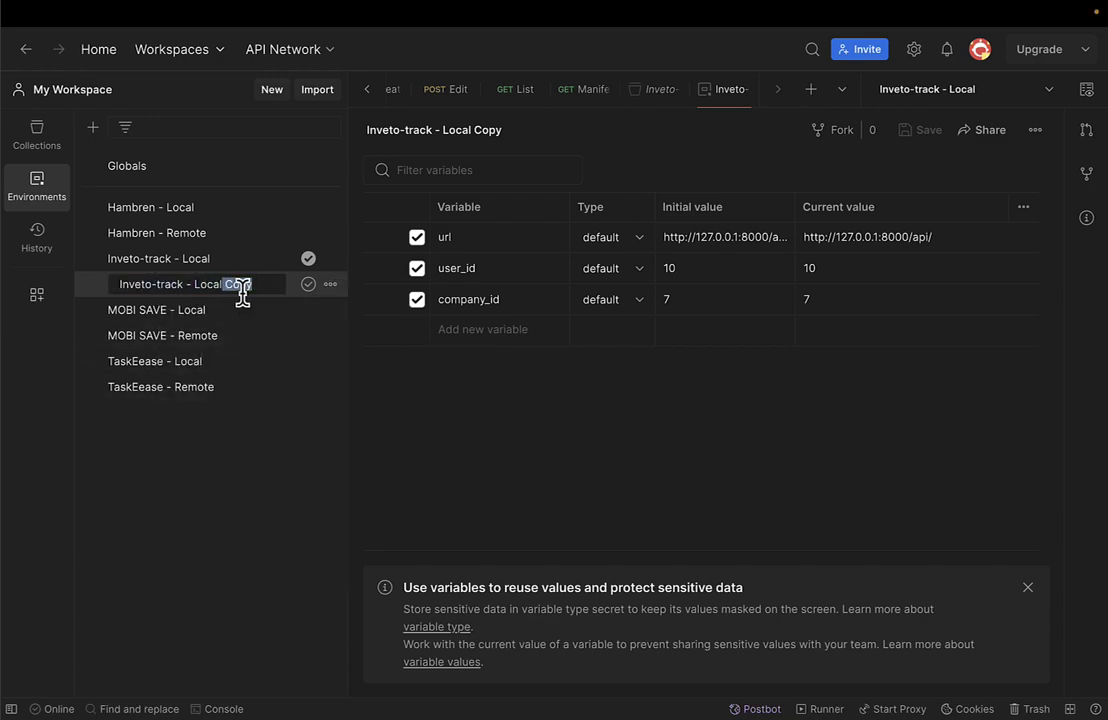
{"action": "key", "text": "ctrl+shift+Left"}
{"action": "type", "text": "Remo"}
{"action": "key", "text": "BackSpace"}
{"action": "key", "text": "BackSpace"}
{"action": "key", "text": "BackSpace"}
{"action": "key", "text": "BackSpace"}
{"action": "type", "text": "Online"}
{"action": "key", "text": "Return"}
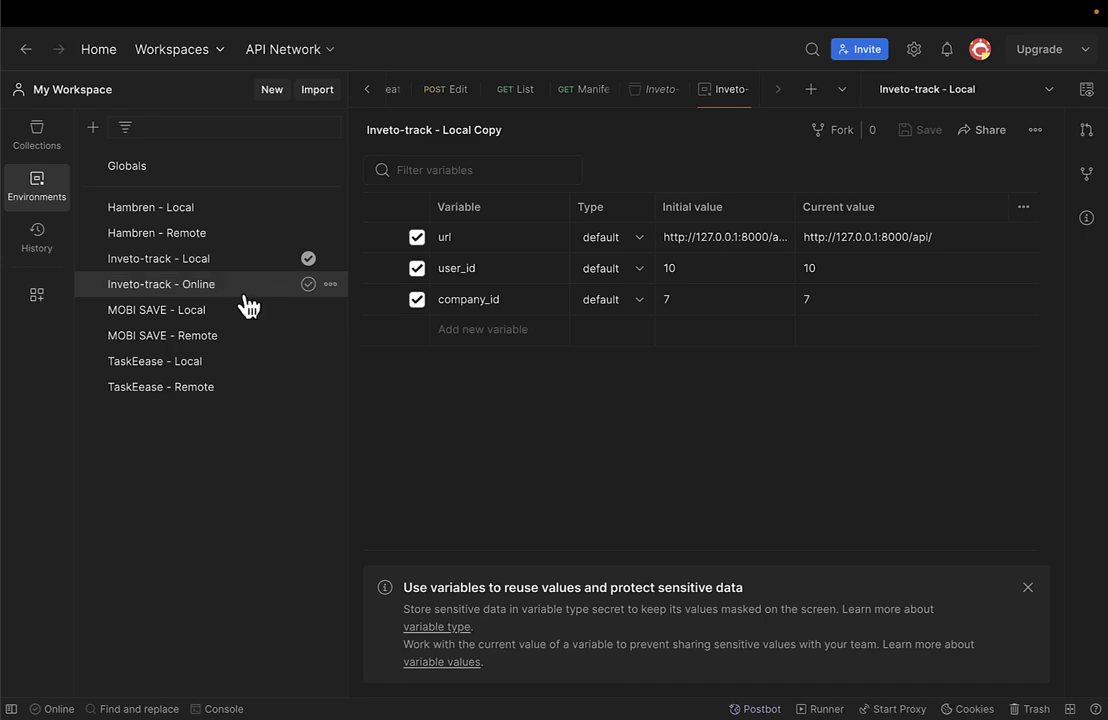
{"action": "left_click", "coordinate": [162, 262]}
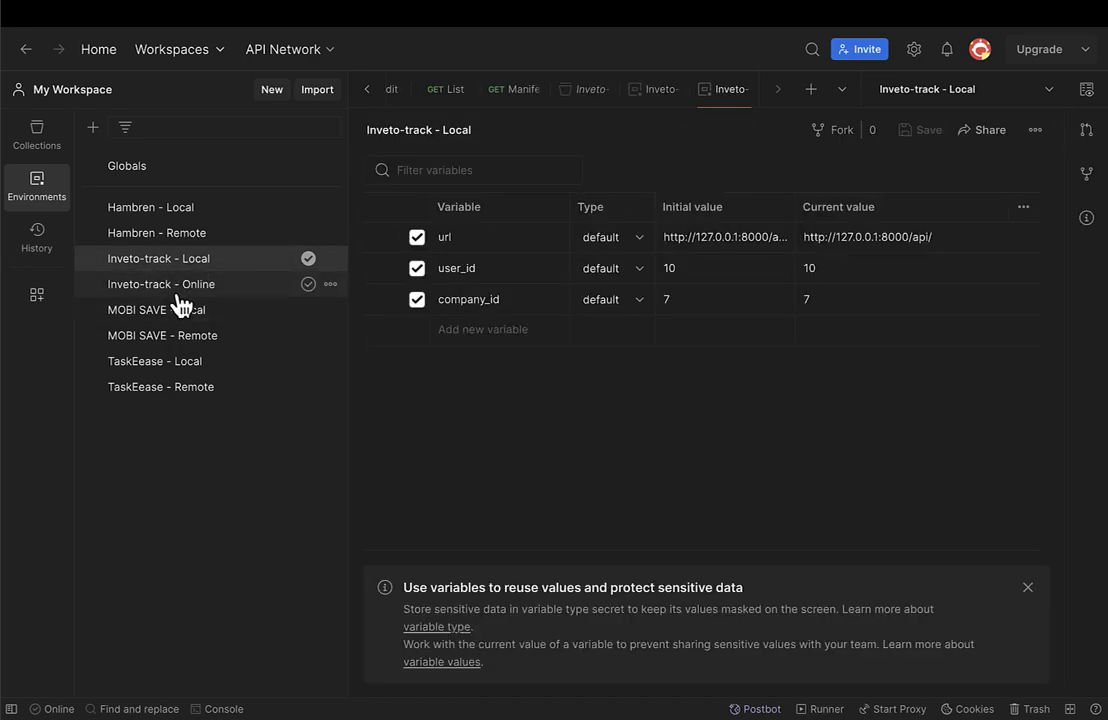
{"action": "left_click", "coordinate": [179, 290]}
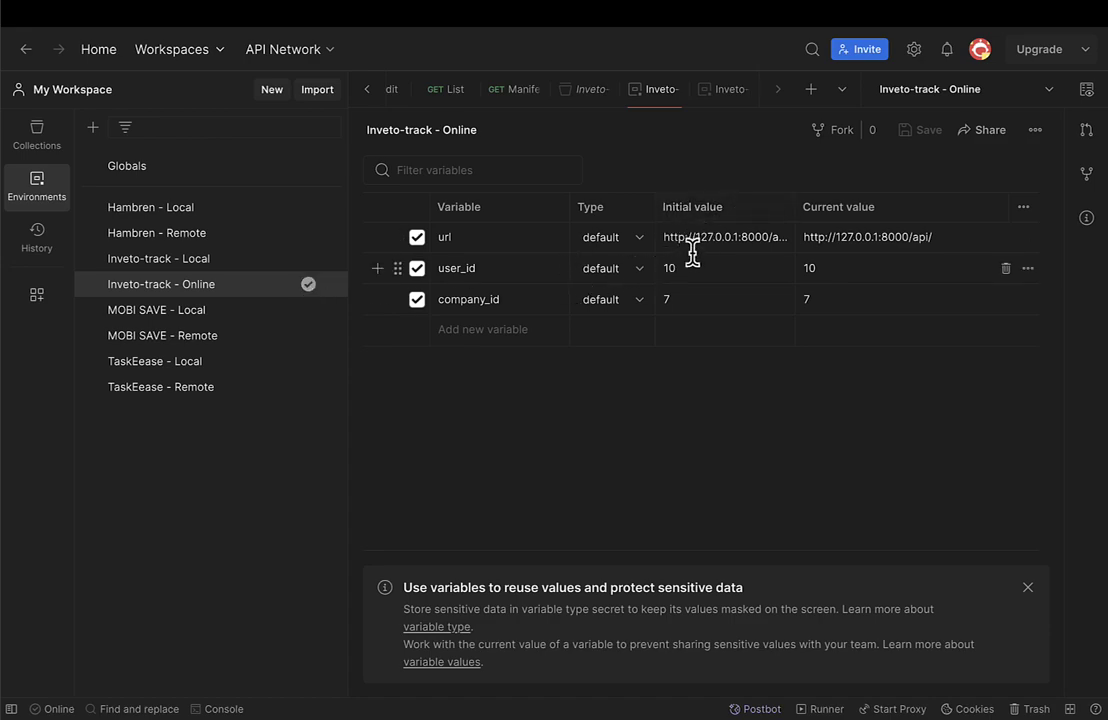
{"action": "key", "text": "ctrl+Right"}
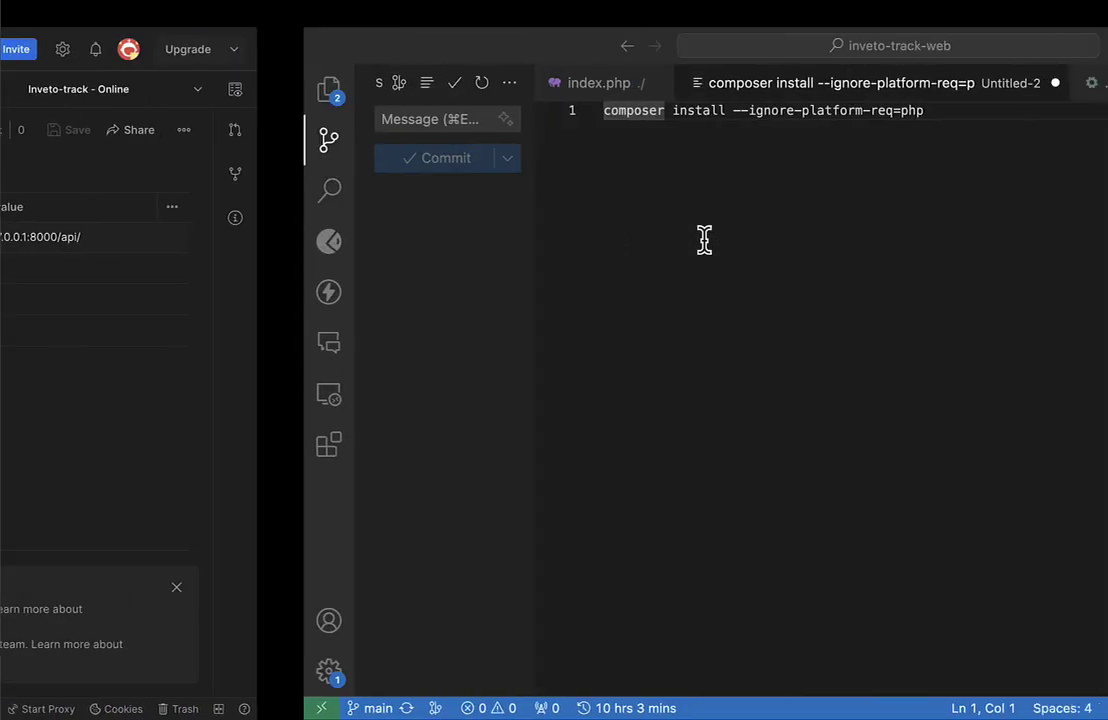
{"action": "key", "text": "ctrl+Left"}
{"action": "key", "text": "ctrl+Left"}
{"action": "key", "text": "ctrl+Left"}
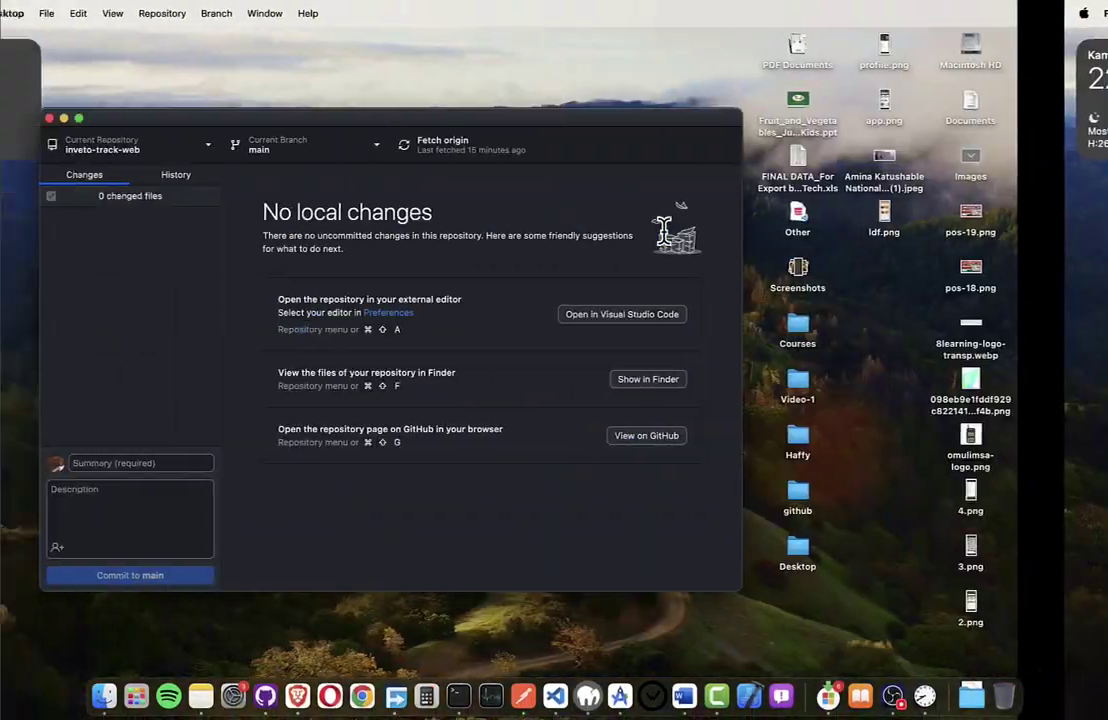
{"action": "key", "text": "ctrl+Right"}
{"action": "key", "text": "ctrl+Right"}
{"action": "key", "text": "ctrl+Right"}
{"action": "key", "text": "ctrl+Right"}
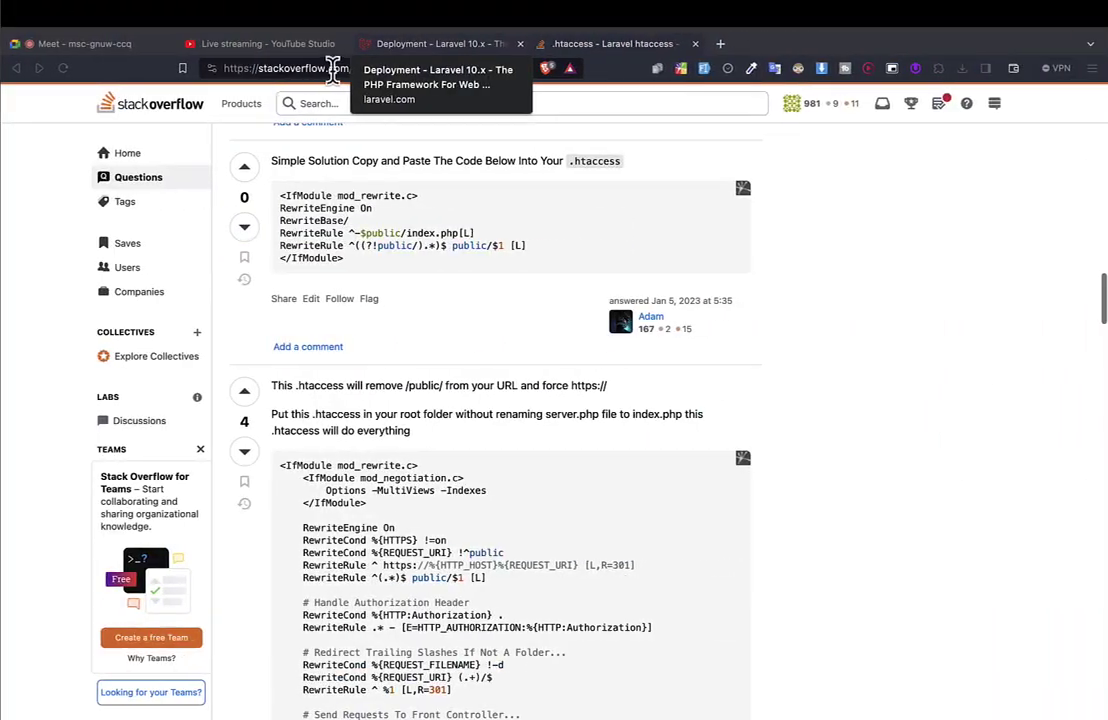
{"action": "left_click", "coordinate": [315, 70]}
{"action": "key", "text": "ctrl+Right"}
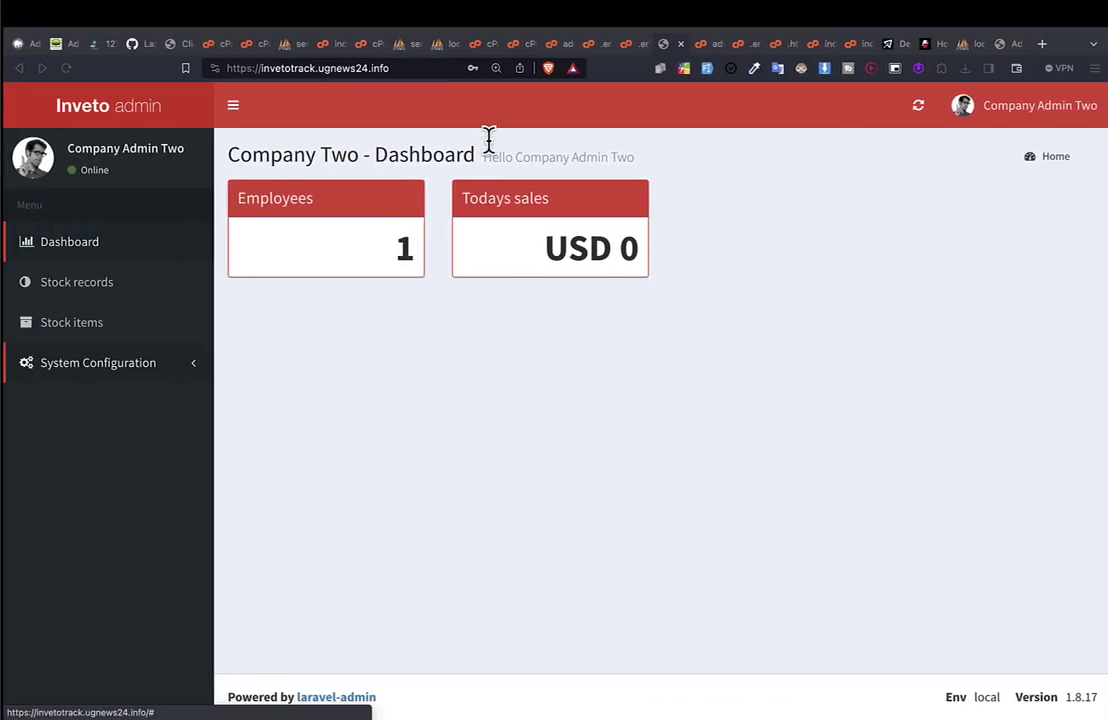
{"action": "left_click", "coordinate": [389, 68]}
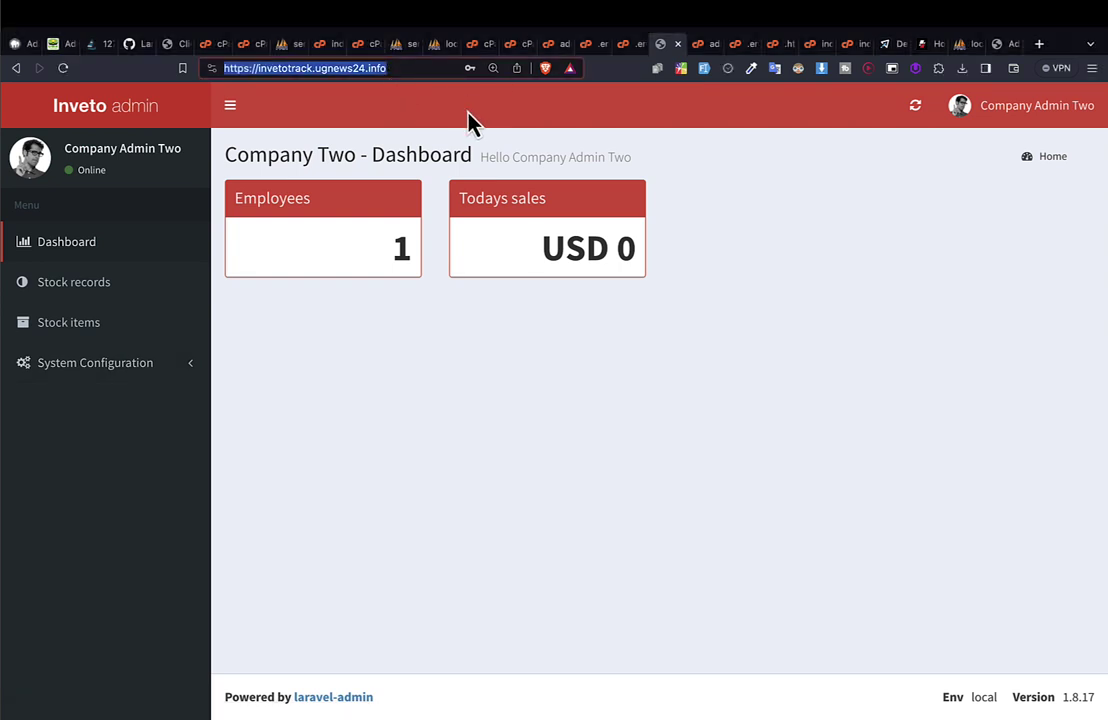
{"action": "left_click", "coordinate": [409, 70]}
{"action": "key", "text": "ctrl+Left"}
{"action": "key", "text": "ctrl+Left"}
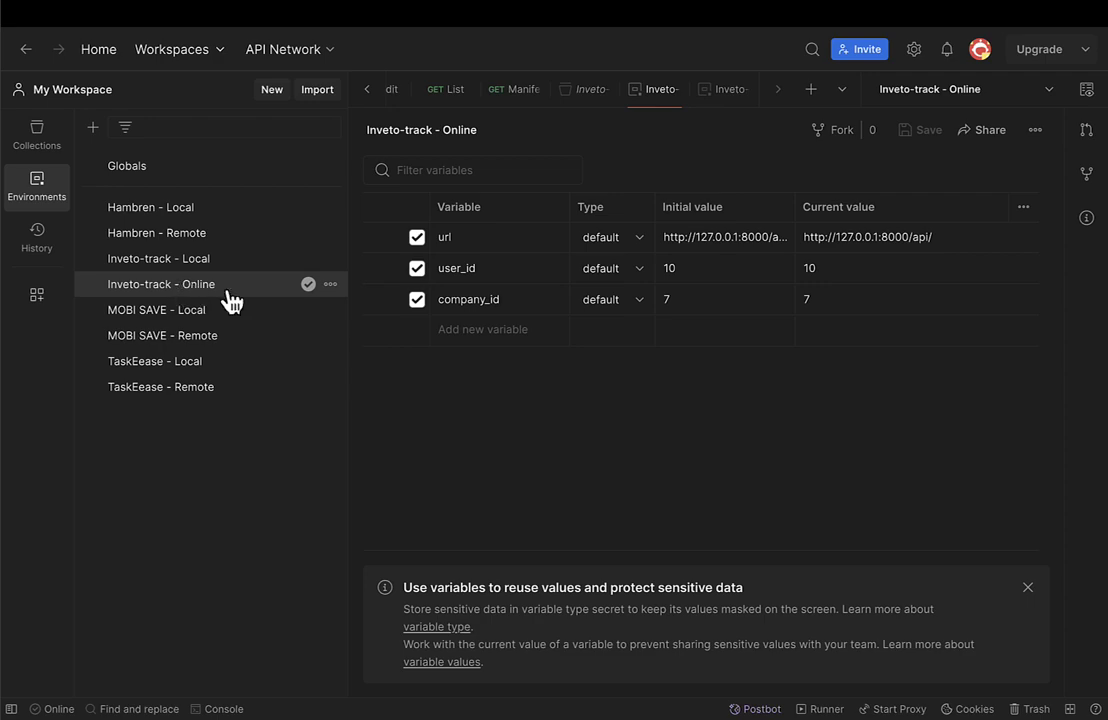
In Inveto-track - Online, widen the Initial value column to show the full url.
{"action": "left_click", "coordinate": [308, 286]}
{"action": "left_click", "coordinate": [309, 287]}
{"action": "left_click", "coordinate": [728, 237]}
{"action": "key", "text": "ctrl+a"}
{"action": "key", "text": "Escape"}
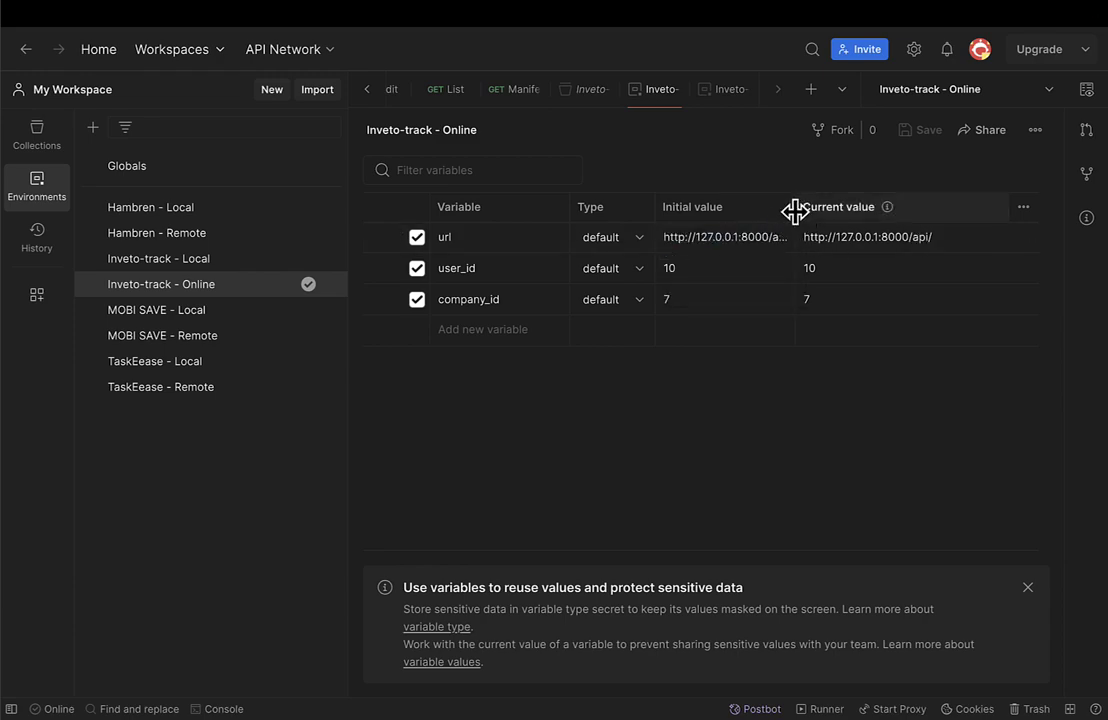
{"action": "left_click_drag", "start_coordinate": [795, 210], "coordinate": [903, 210]}
{"action": "left_click", "coordinate": [927, 214]}
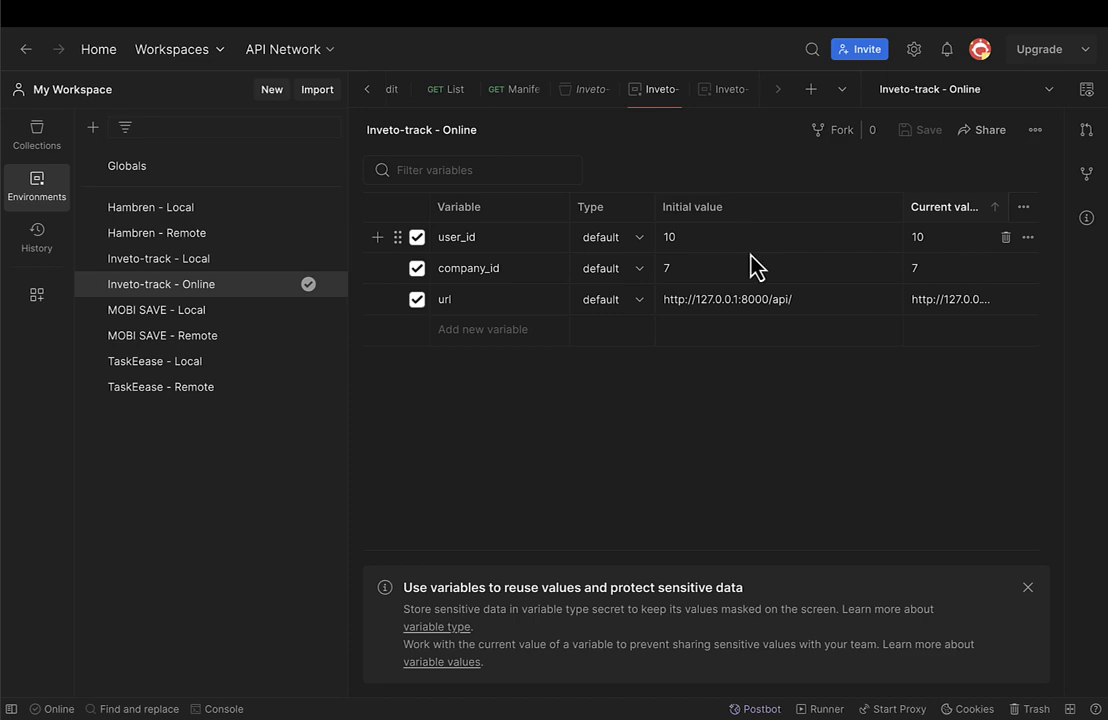
{"action": "double_click", "coordinate": [745, 298]}
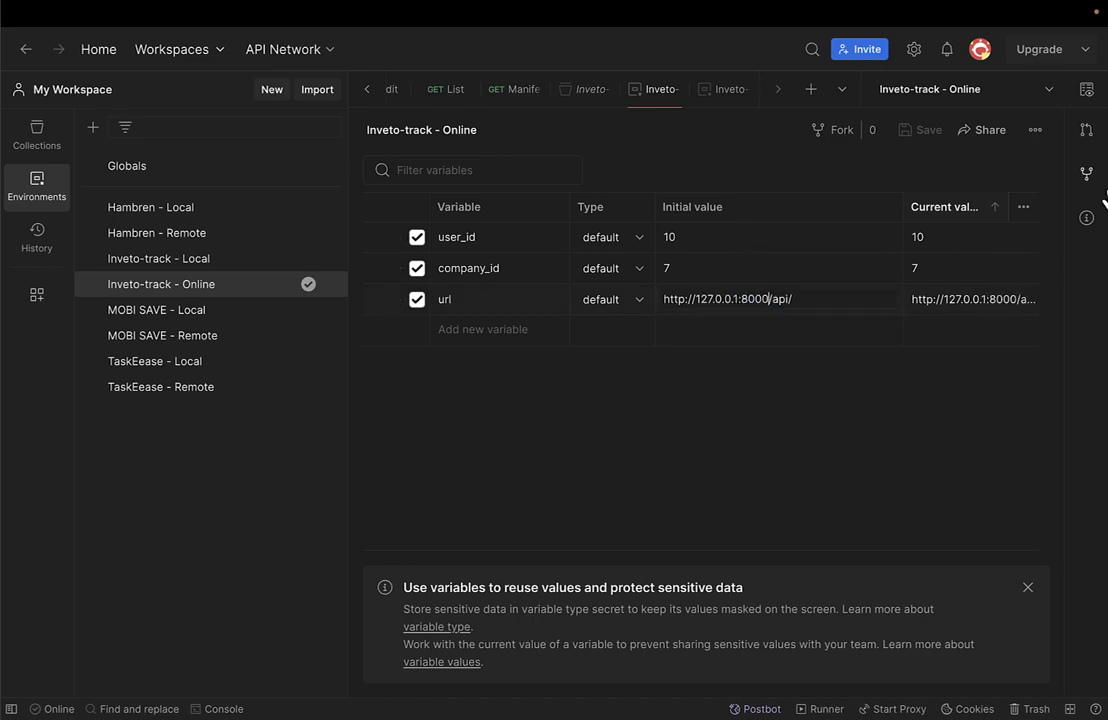
{"action": "key", "text": "shift+Home"}
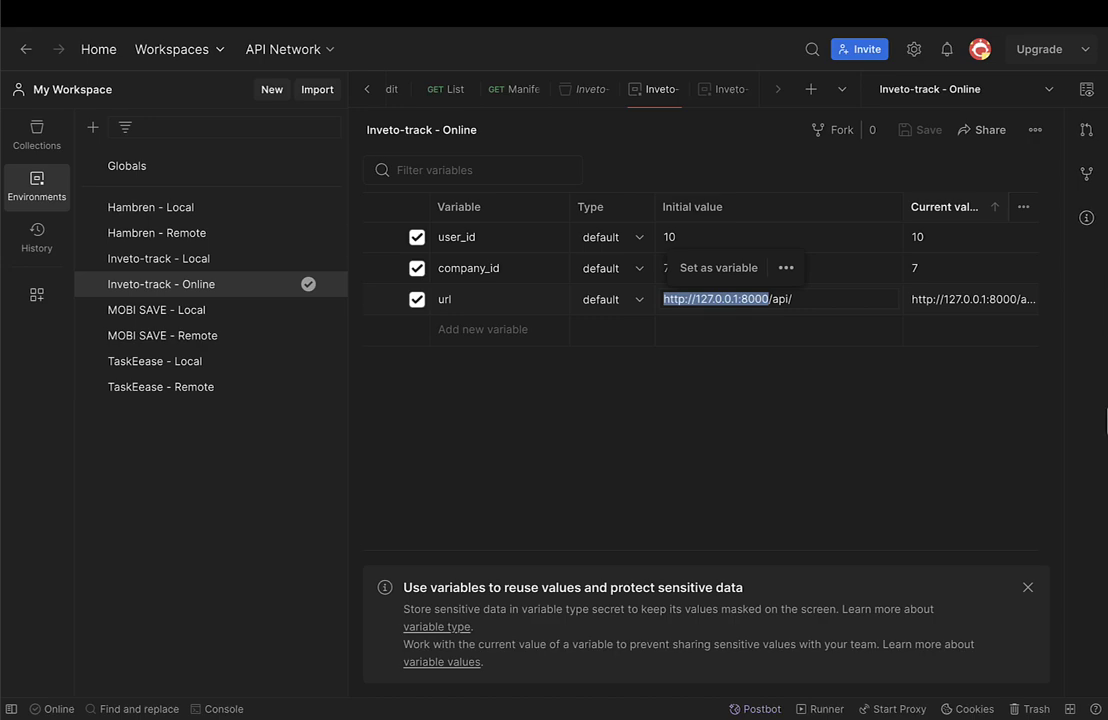
{"action": "key", "text": "ctrl+v"}
{"action": "key", "text": "BackSpace"}
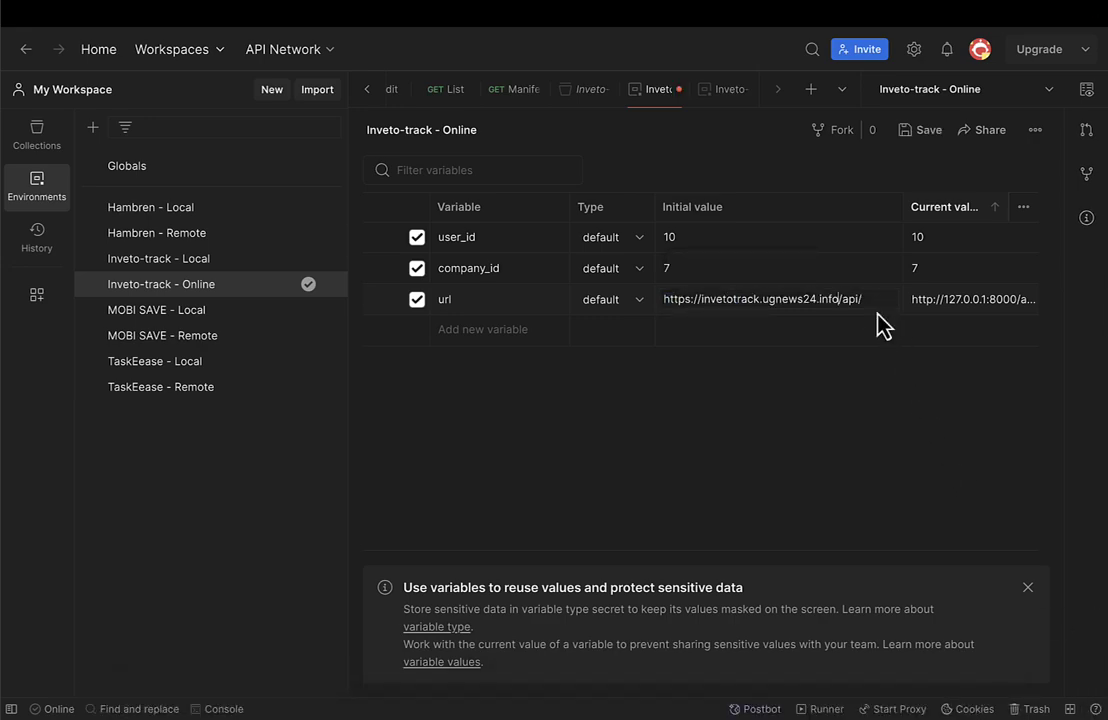
{"action": "triple_click", "coordinate": [713, 299]}
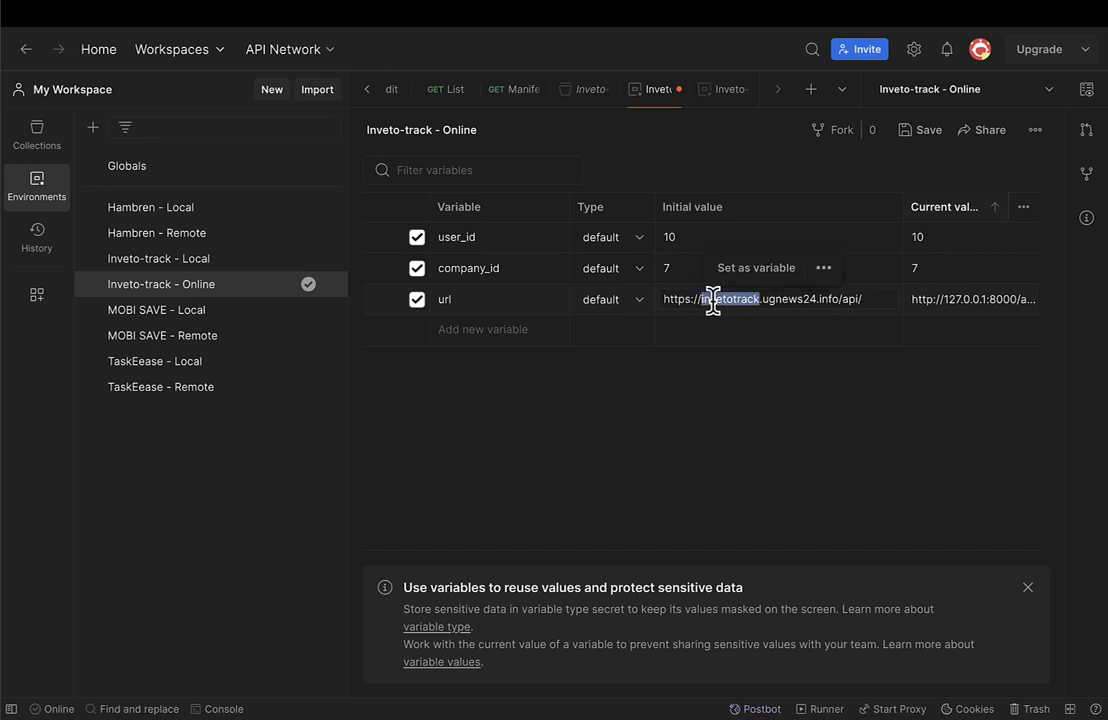
Paste the same online url into the current value and save the environment.
{"action": "left_click", "coordinate": [947, 304]}
{"action": "triple_click", "coordinate": [960, 299]}
{"action": "key", "text": "ctrl+v"}
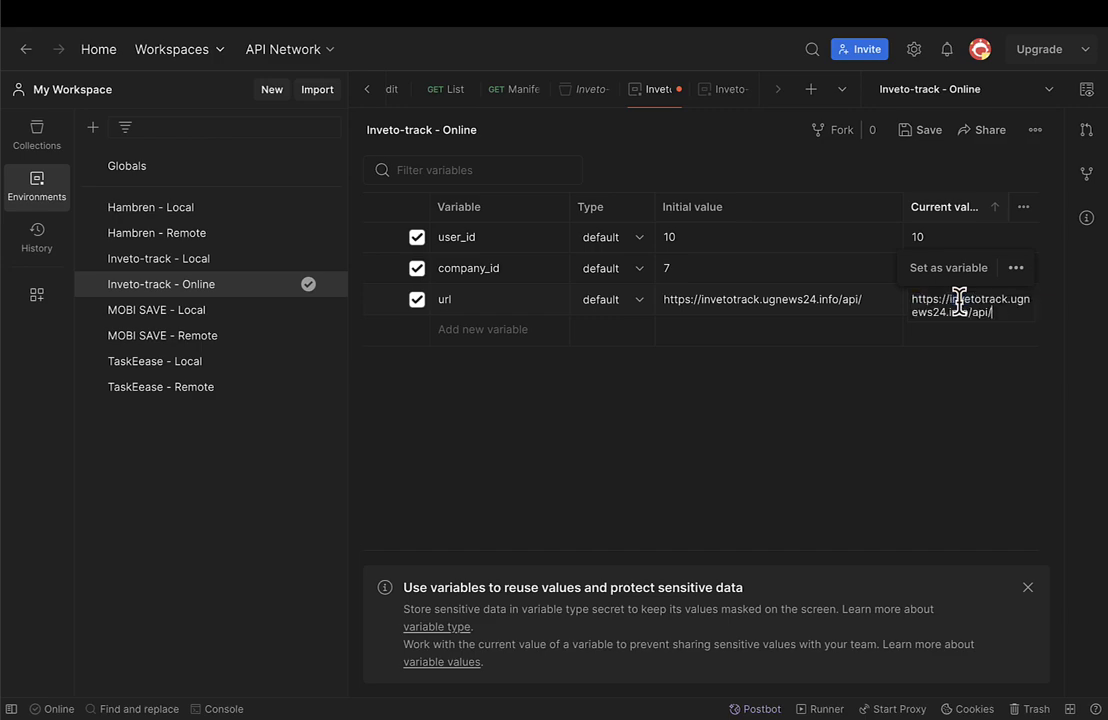
{"action": "key", "text": "ctrl+s"}
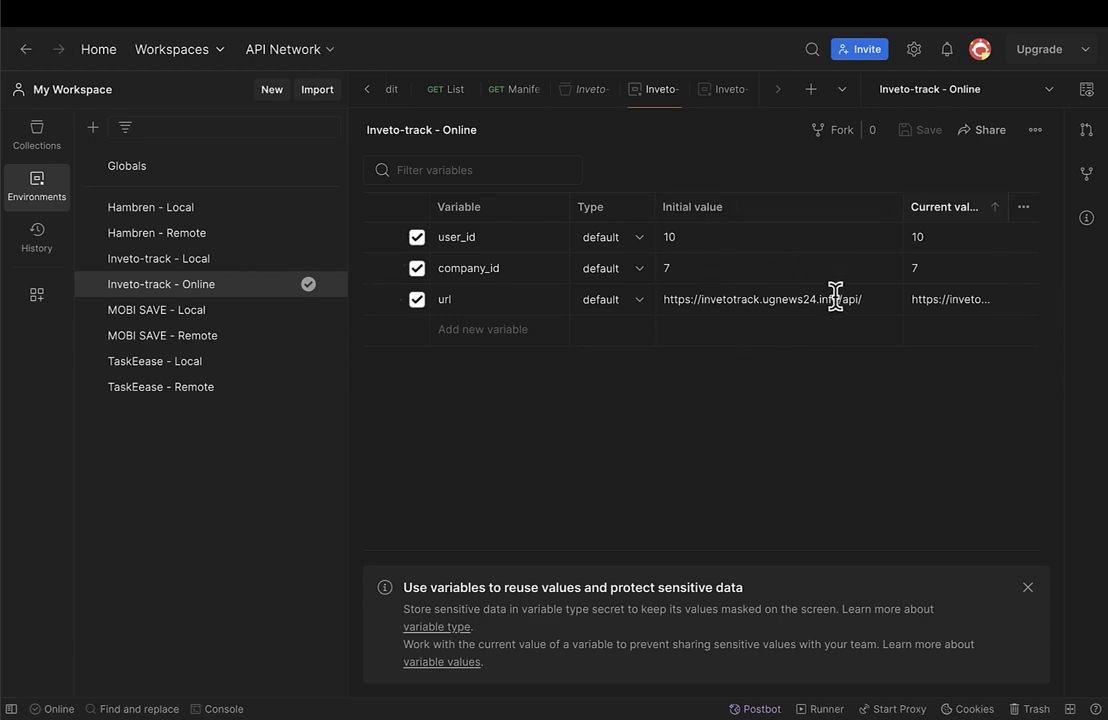
{"action": "left_click", "coordinate": [688, 299]}
{"action": "left_click", "coordinate": [39, 143]}
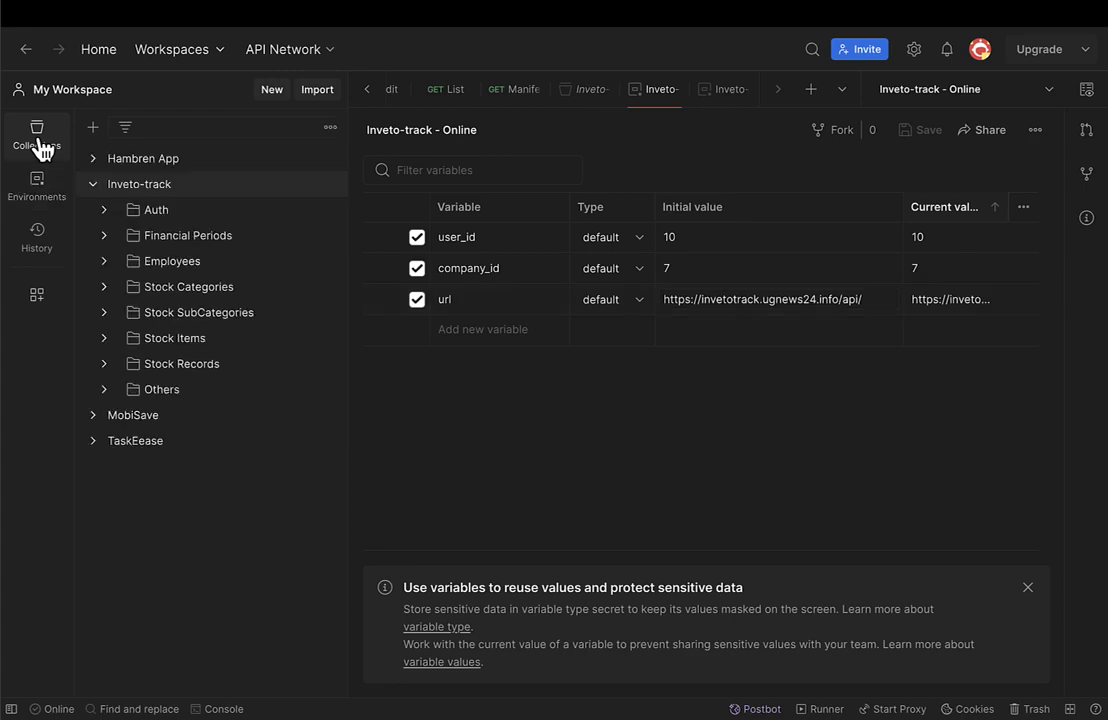
Open the Auth > Login request and check which address {{url}} resolves to.
{"action": "left_click", "coordinate": [158, 212]}
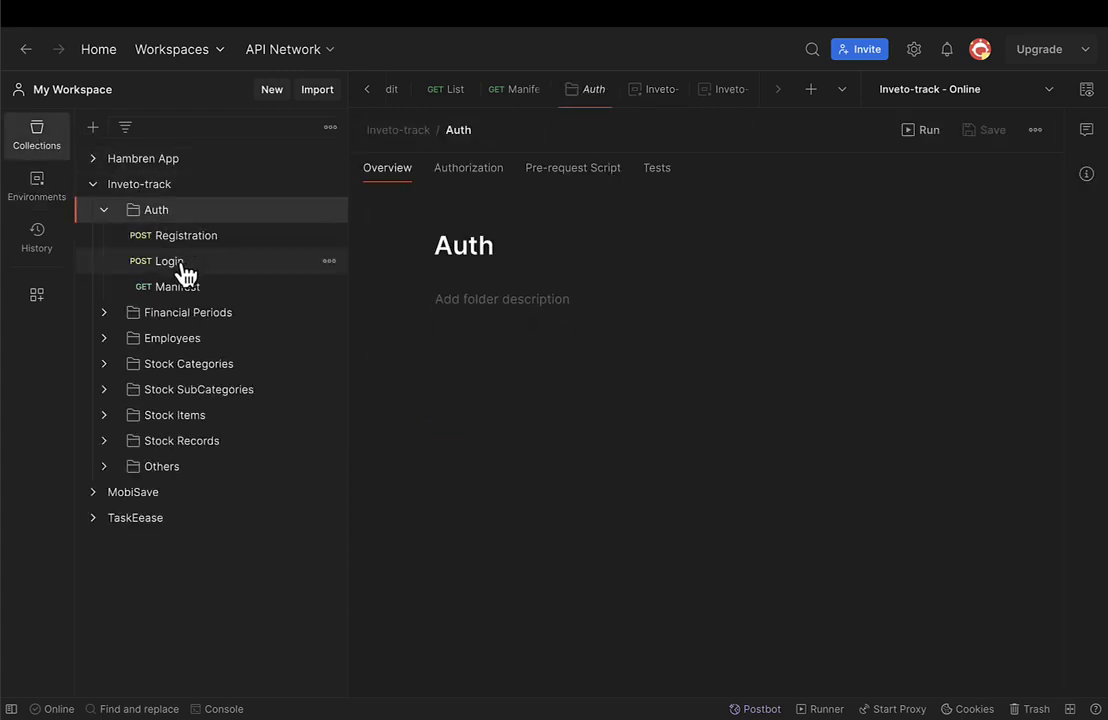
{"action": "left_click", "coordinate": [172, 261]}
{"action": "mouse_move", "coordinate": [488, 177]}
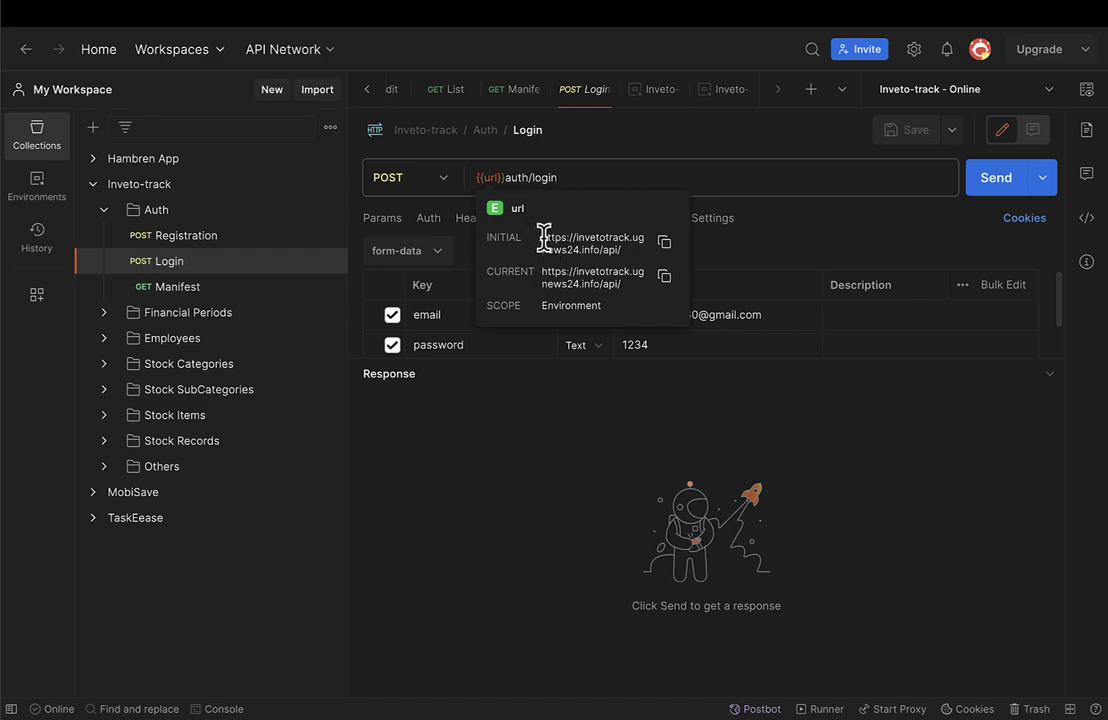
{"action": "left_click_drag", "start_coordinate": [543, 236], "coordinate": [593, 243]}
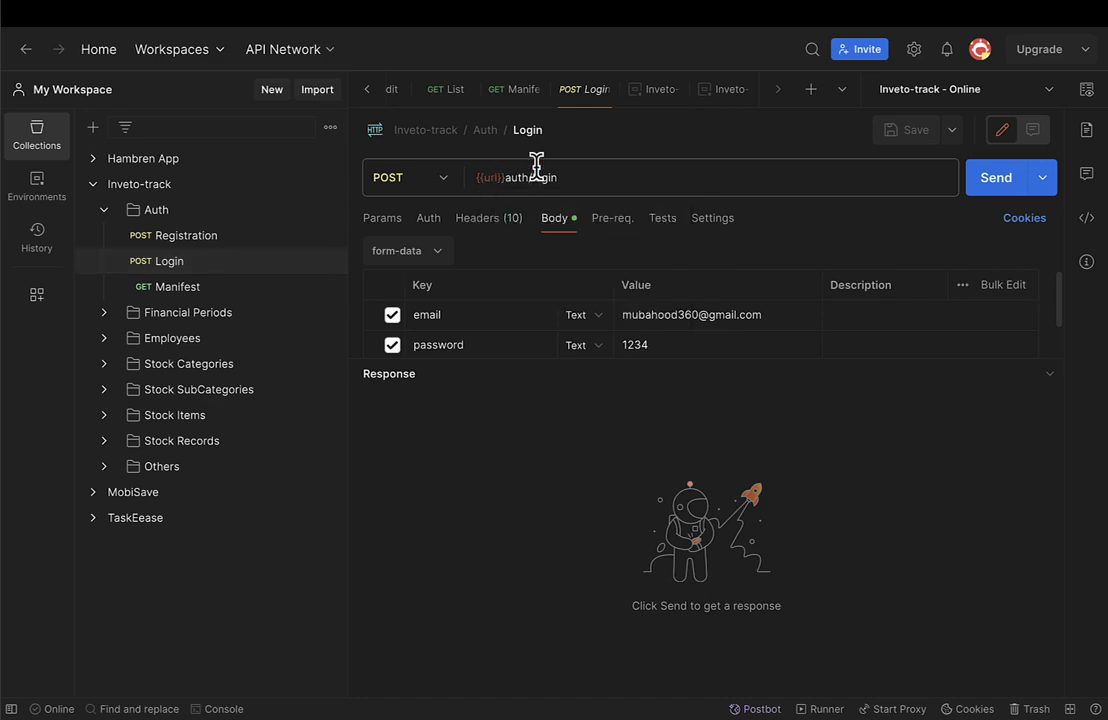
{"action": "left_click", "coordinate": [566, 180]}
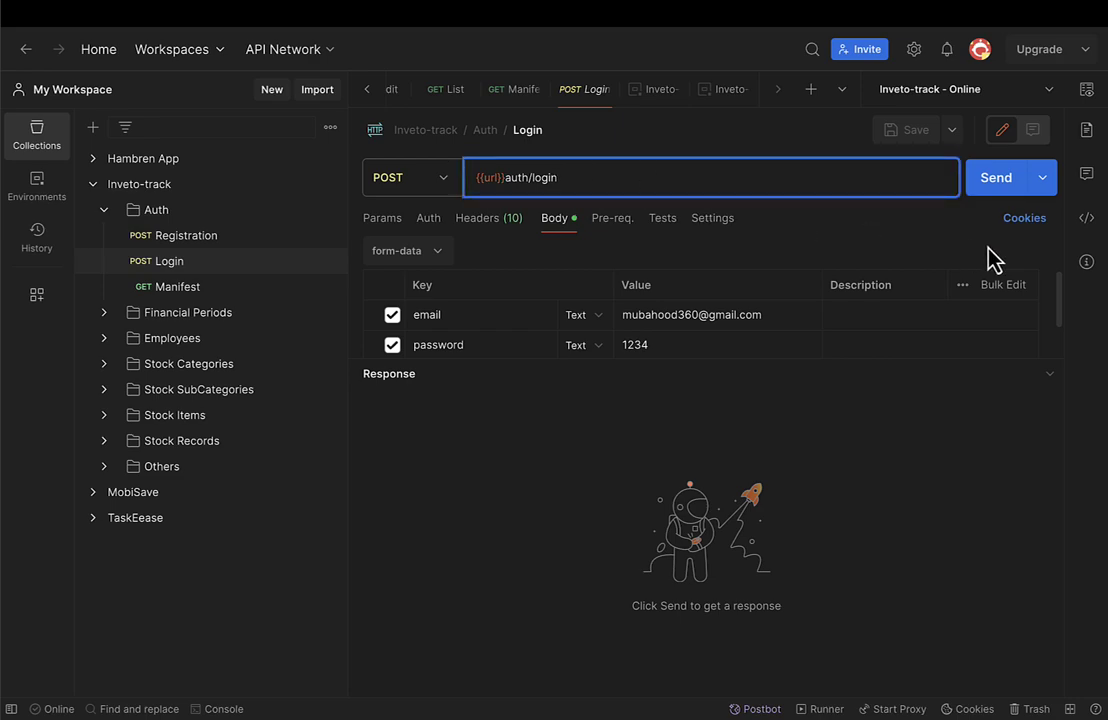
Send Login and inspect the 200 OK 'Login successful.' response in Raw and Pretty views.
{"action": "left_click", "coordinate": [999, 196]}
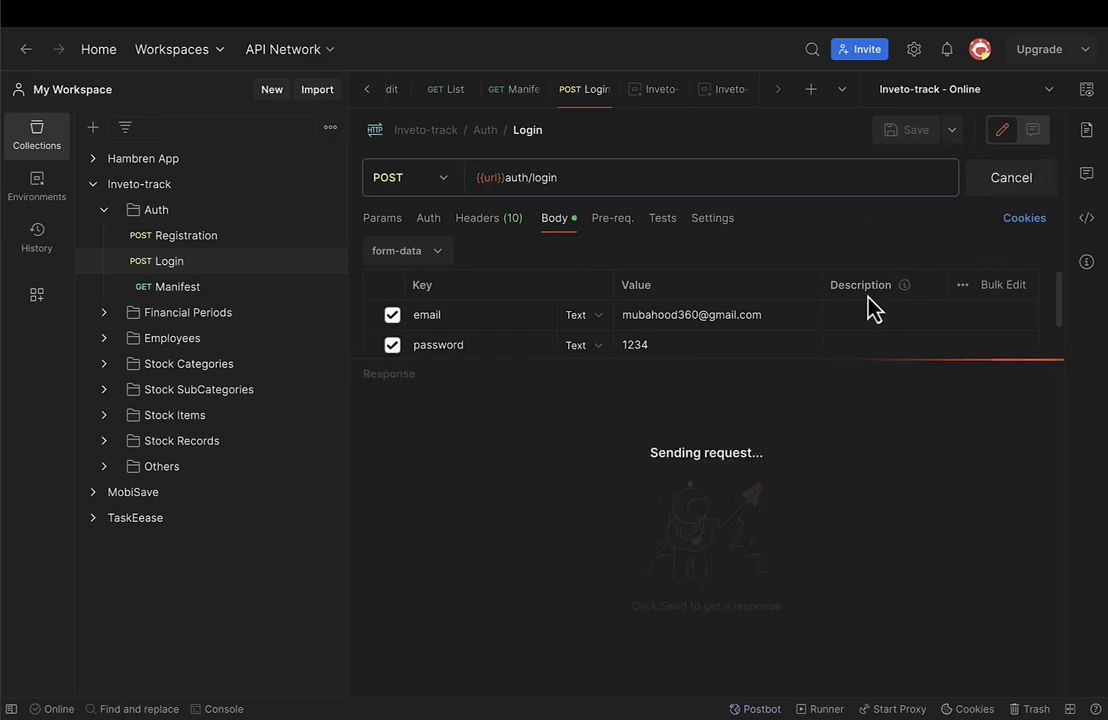
{"action": "scroll", "coordinate": [577, 521], "scroll_direction": "down", "scroll_amount": 4}
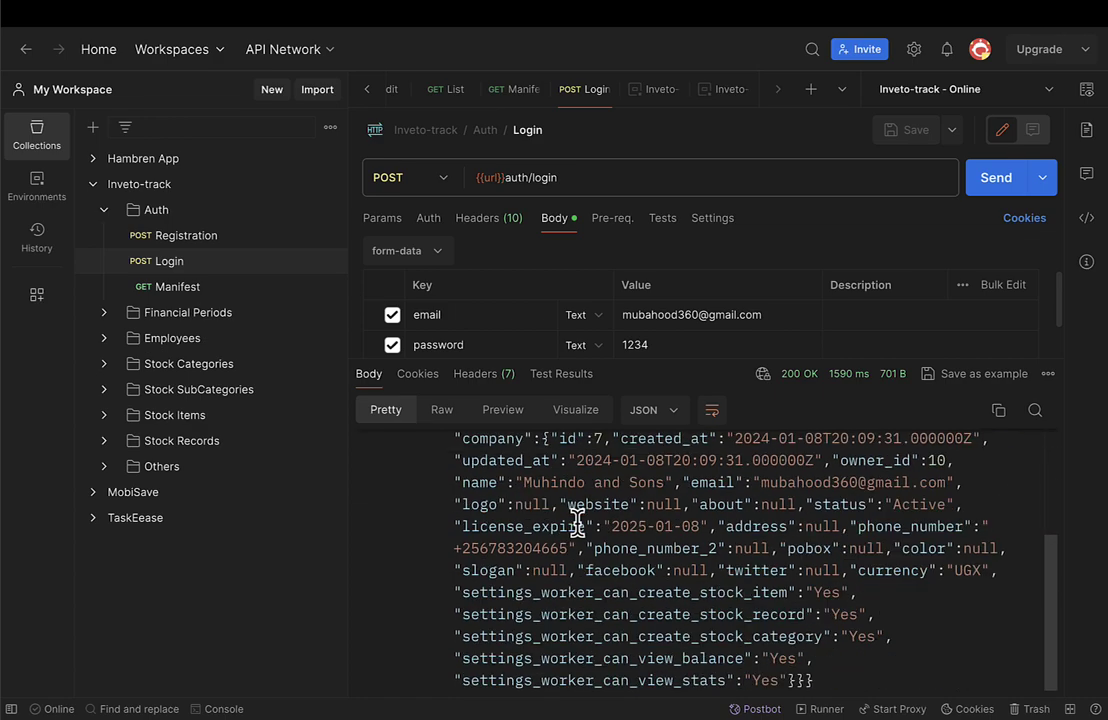
{"action": "scroll", "coordinate": [577, 521], "scroll_direction": "up", "scroll_amount": 4}
{"action": "left_click", "coordinate": [489, 462]}
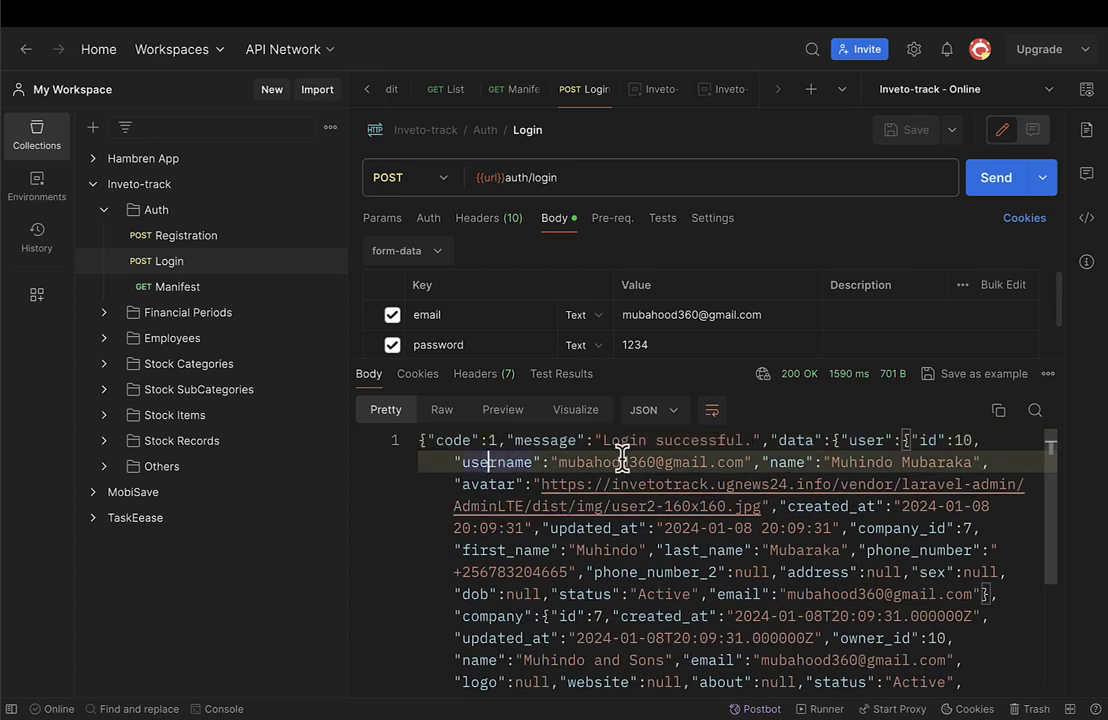
{"action": "left_click", "coordinate": [440, 412]}
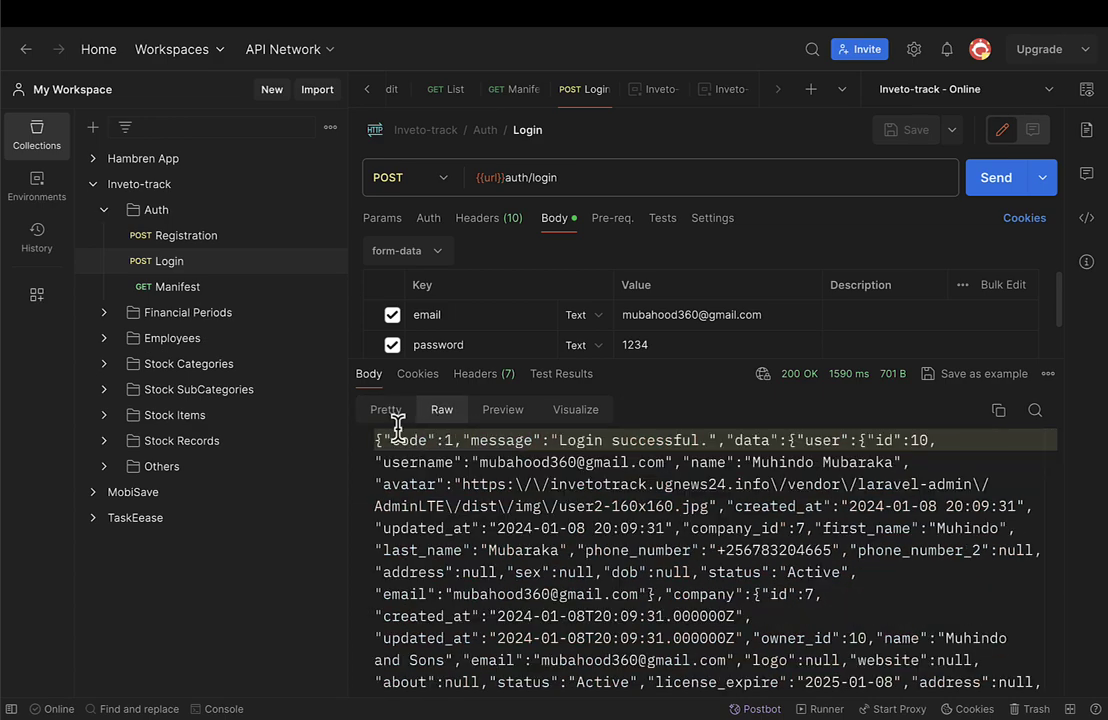
{"action": "left_click", "coordinate": [388, 412]}
{"action": "scroll", "coordinate": [454, 537], "scroll_direction": "down", "scroll_amount": 1}
{"action": "scroll", "coordinate": [454, 537], "scroll_direction": "down", "scroll_amount": 10}
{"action": "scroll", "coordinate": [455, 534], "scroll_direction": "up", "scroll_amount": 10}
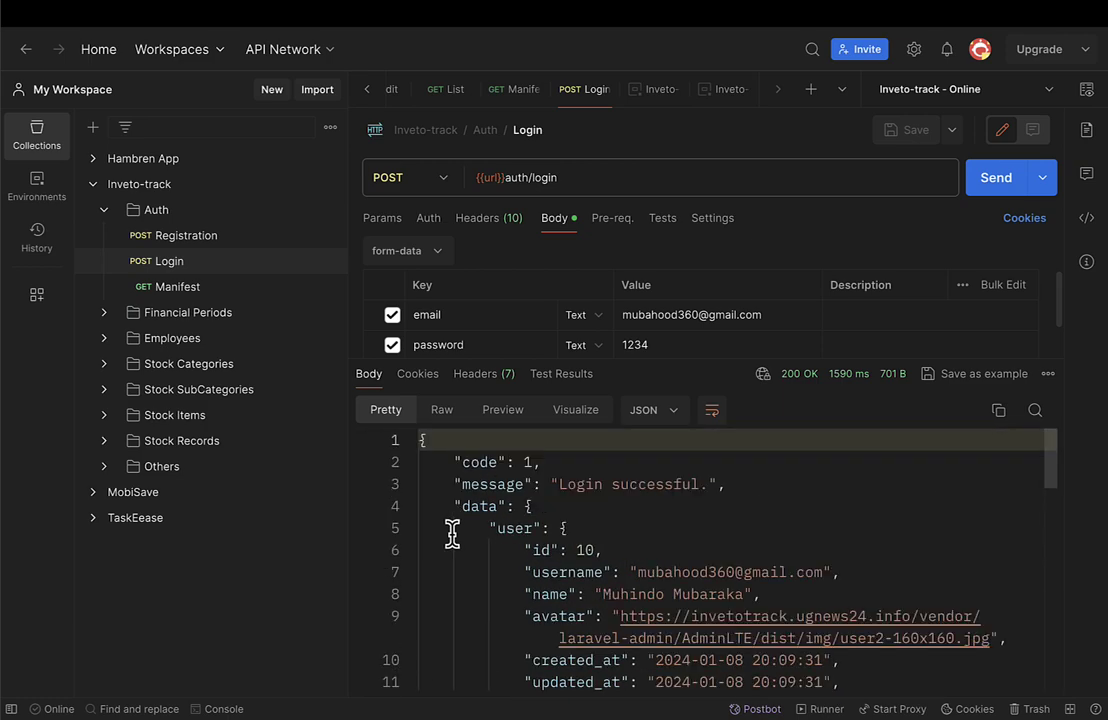
{"action": "scroll", "coordinate": [452, 534], "scroll_direction": "down", "scroll_amount": 1}
{"action": "scroll", "coordinate": [507, 505], "scroll_direction": "up", "scroll_amount": 1}
{"action": "left_click", "coordinate": [559, 179]}
{"action": "scroll", "coordinate": [594, 594], "scroll_direction": "down", "scroll_amount": 3}
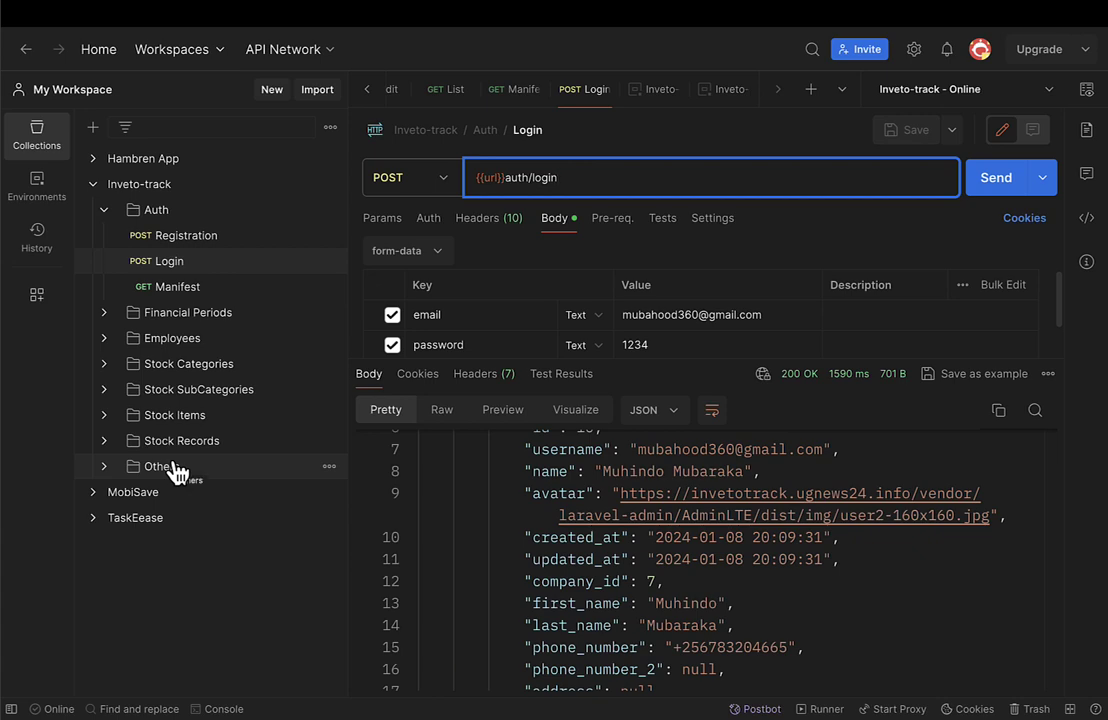
Open Others > Image uploading and clear the photo field's previously attached file.
{"action": "left_click", "coordinate": [110, 467]}
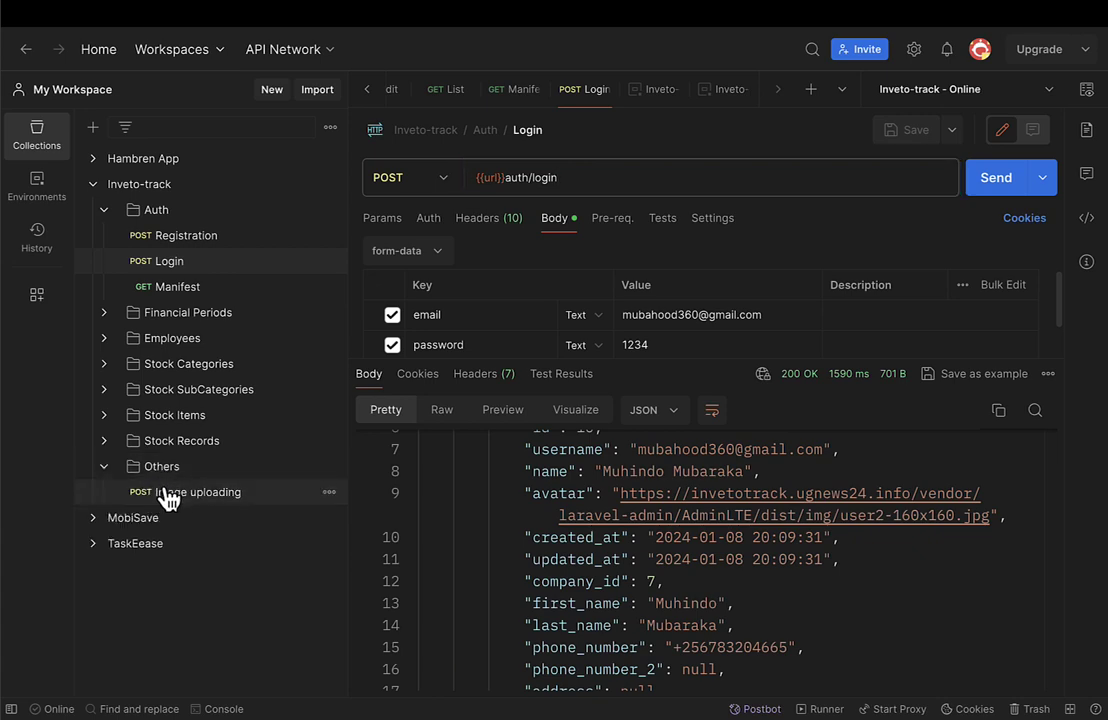
{"action": "left_click", "coordinate": [168, 493]}
{"action": "left_click", "coordinate": [996, 188]}
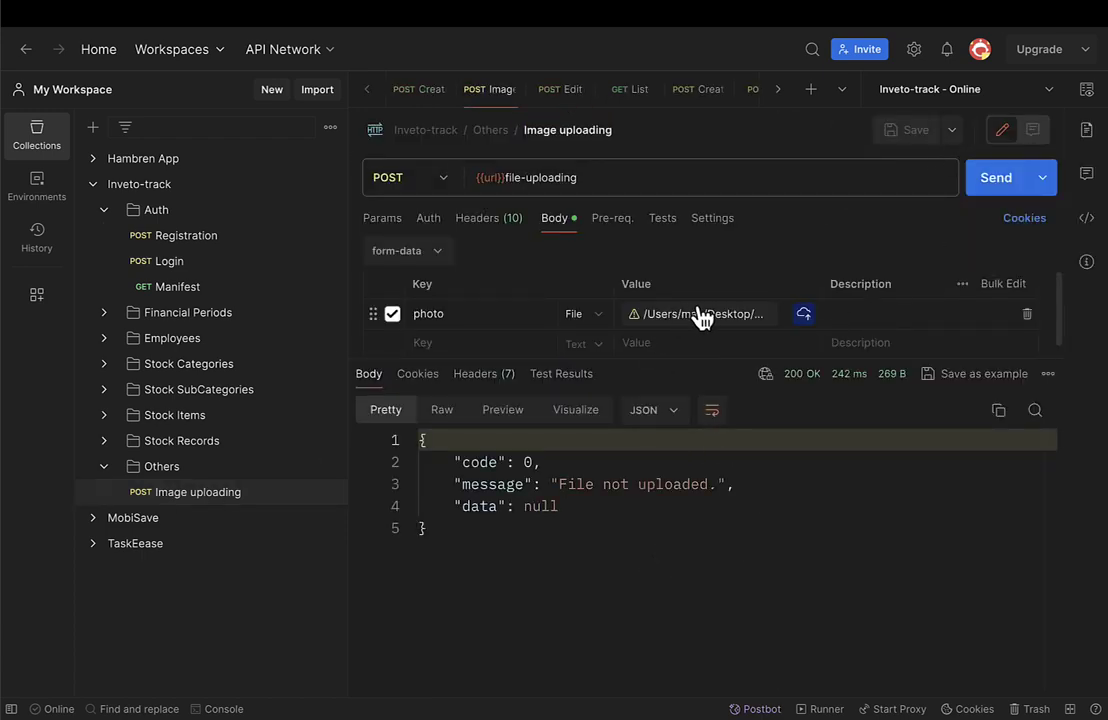
{"action": "left_click", "coordinate": [740, 322]}
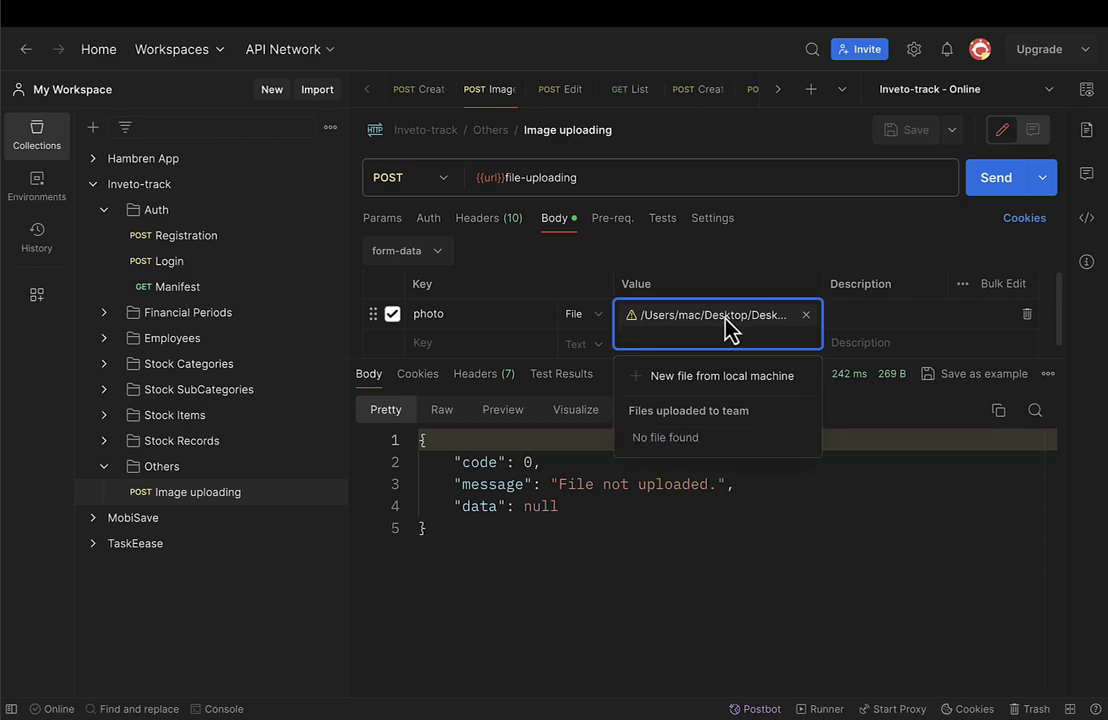
{"action": "left_click", "coordinate": [806, 315]}
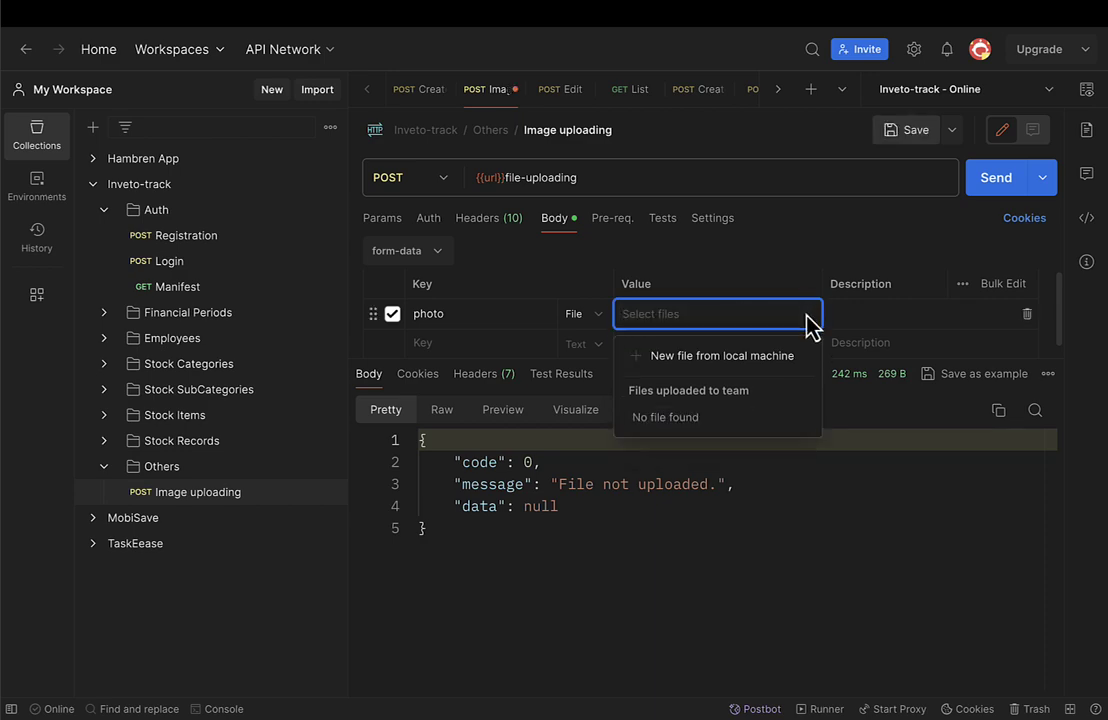
{"action": "left_click", "coordinate": [668, 355]}
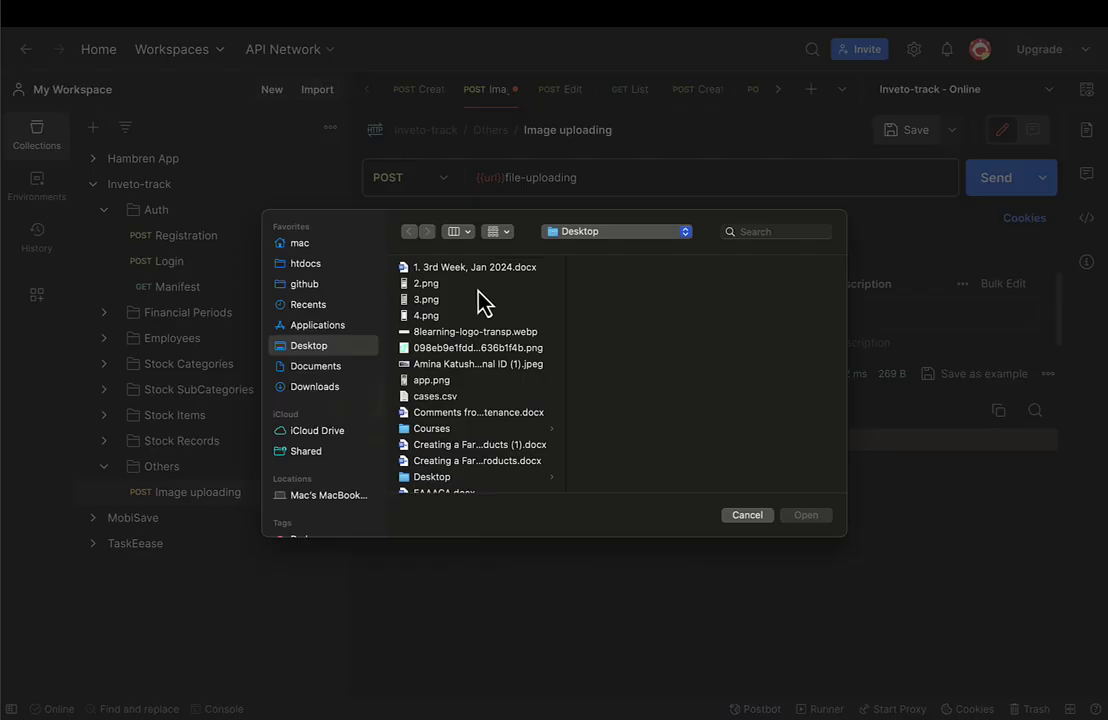
Preview the Desktop images and set pos-19.png as the photo value.
{"action": "left_click", "coordinate": [412, 316]}
{"action": "left_click", "coordinate": [418, 302]}
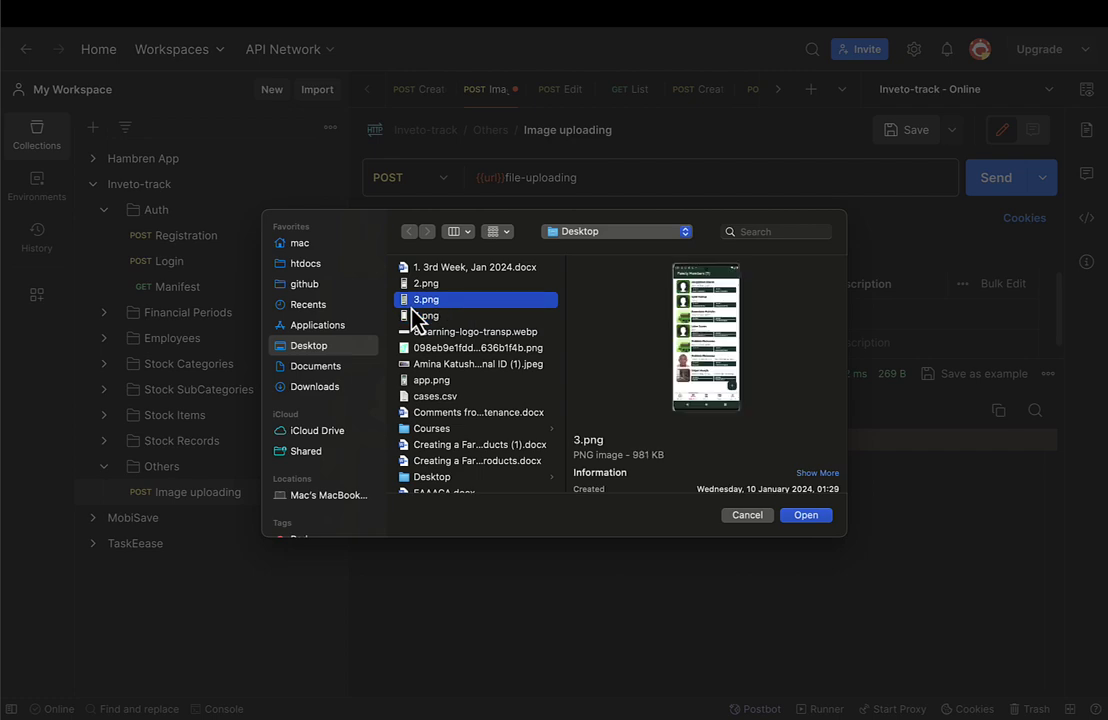
{"action": "left_click", "coordinate": [445, 366]}
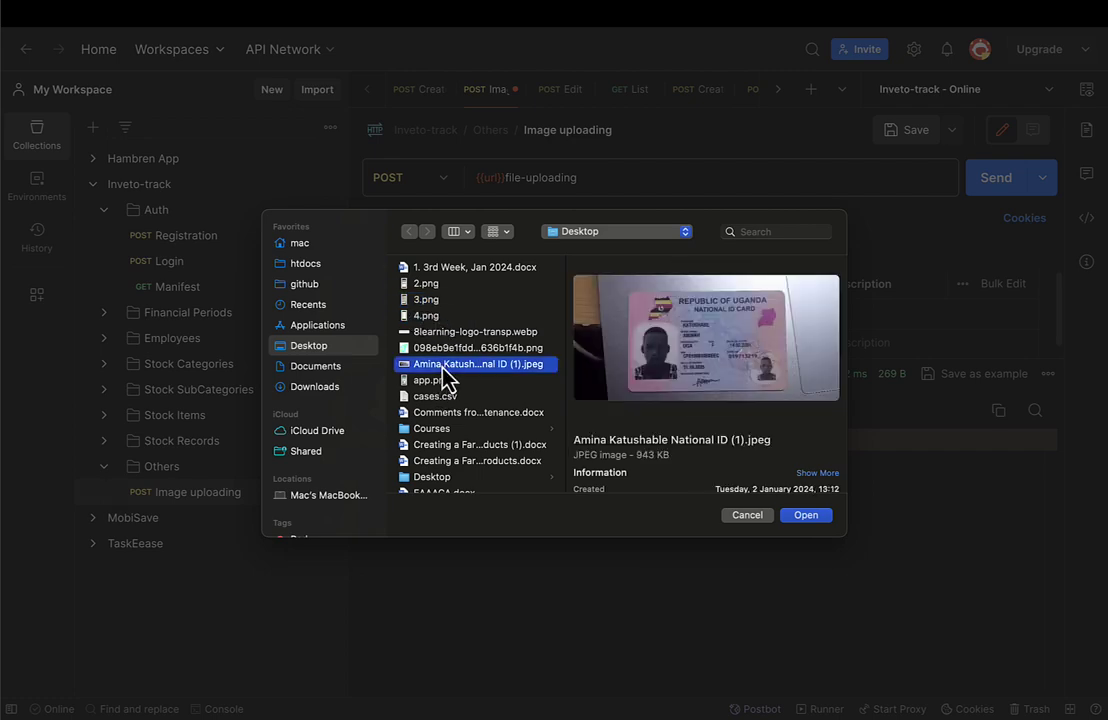
{"action": "left_click", "coordinate": [434, 303]}
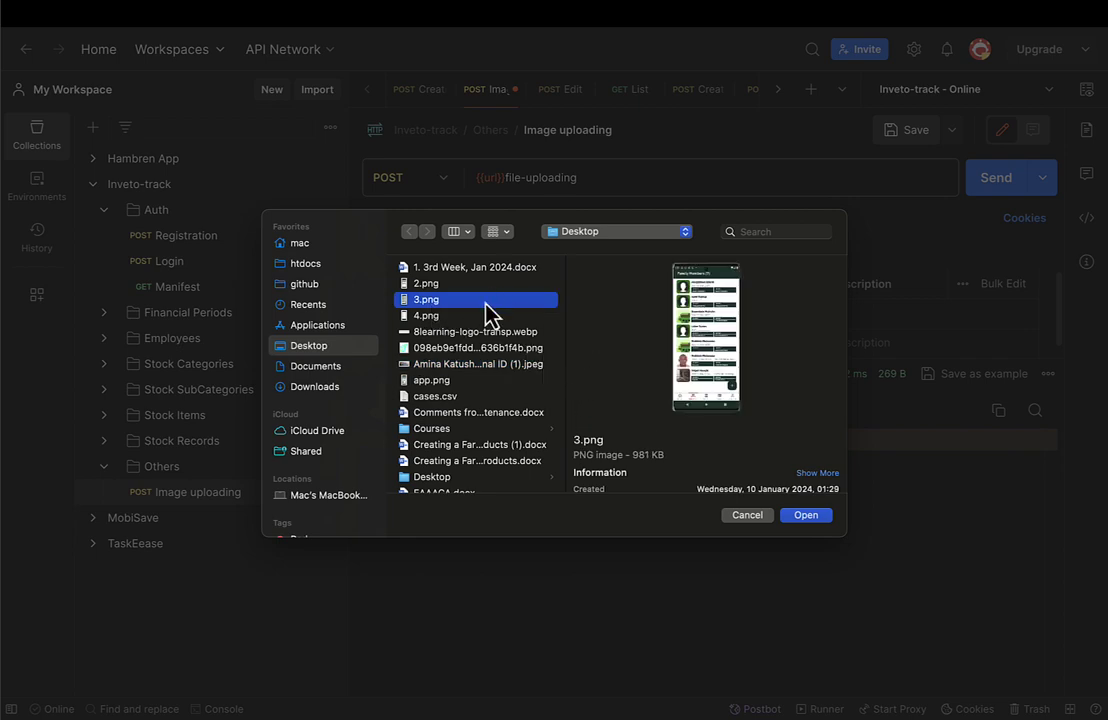
{"action": "left_click", "coordinate": [440, 284]}
{"action": "scroll", "coordinate": [443, 293], "scroll_direction": "down", "scroll_amount": 10}
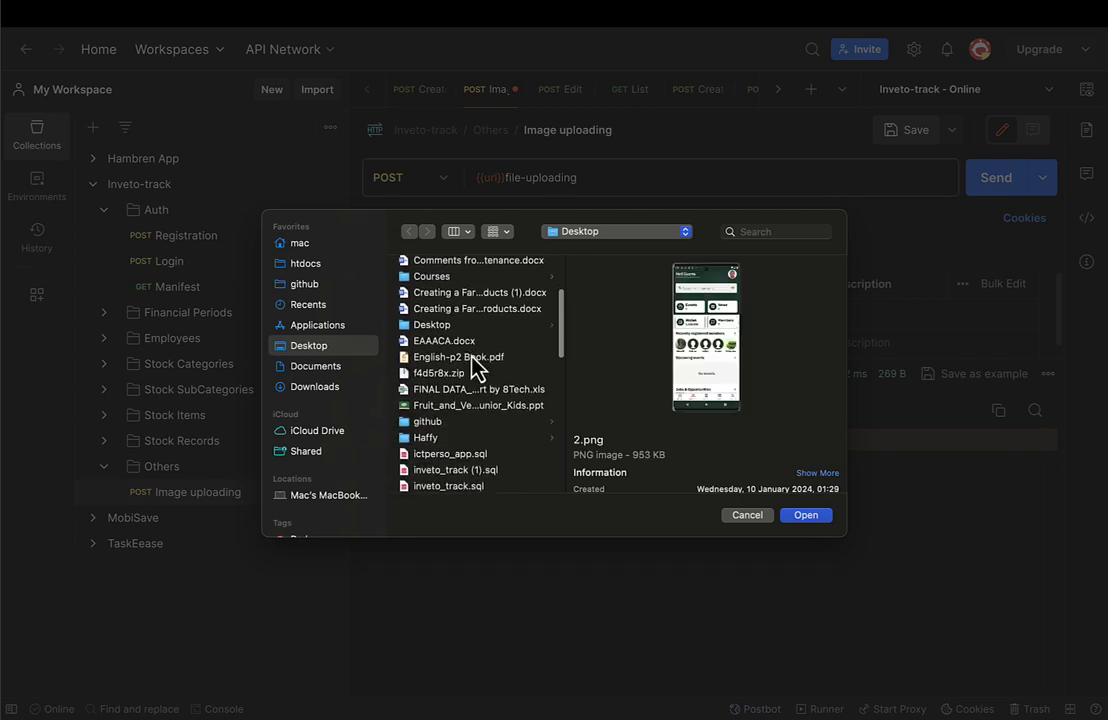
{"action": "scroll", "coordinate": [464, 401], "scroll_direction": "down", "scroll_amount": 5}
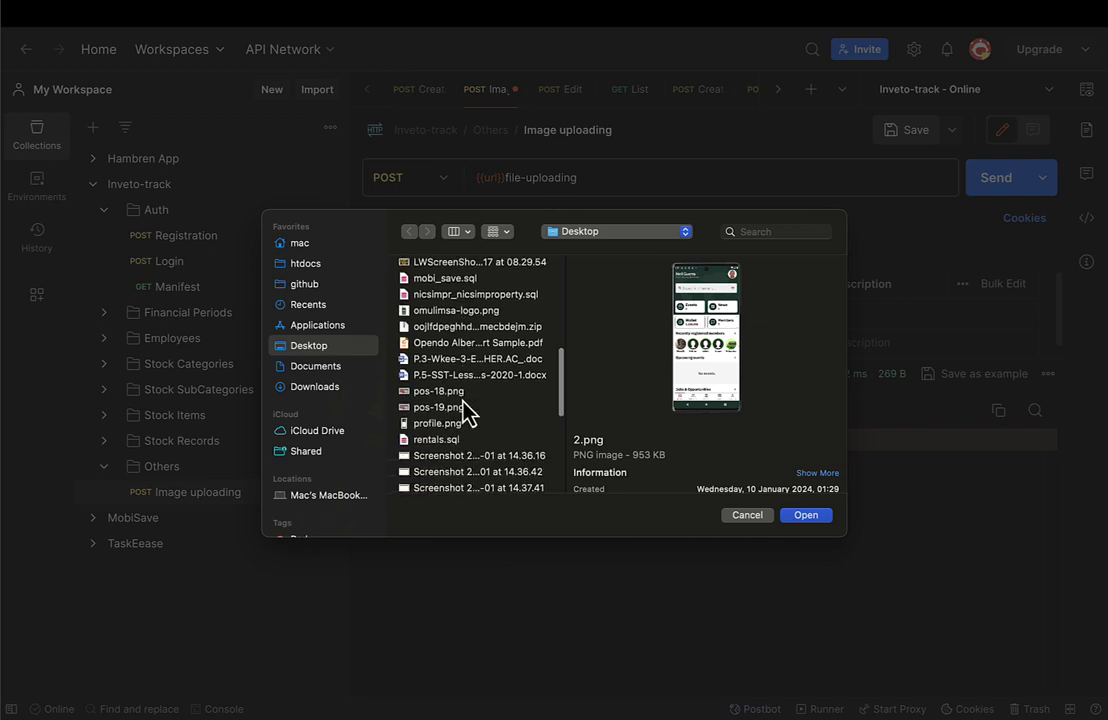
{"action": "scroll", "coordinate": [464, 407], "scroll_direction": "down", "scroll_amount": 5}
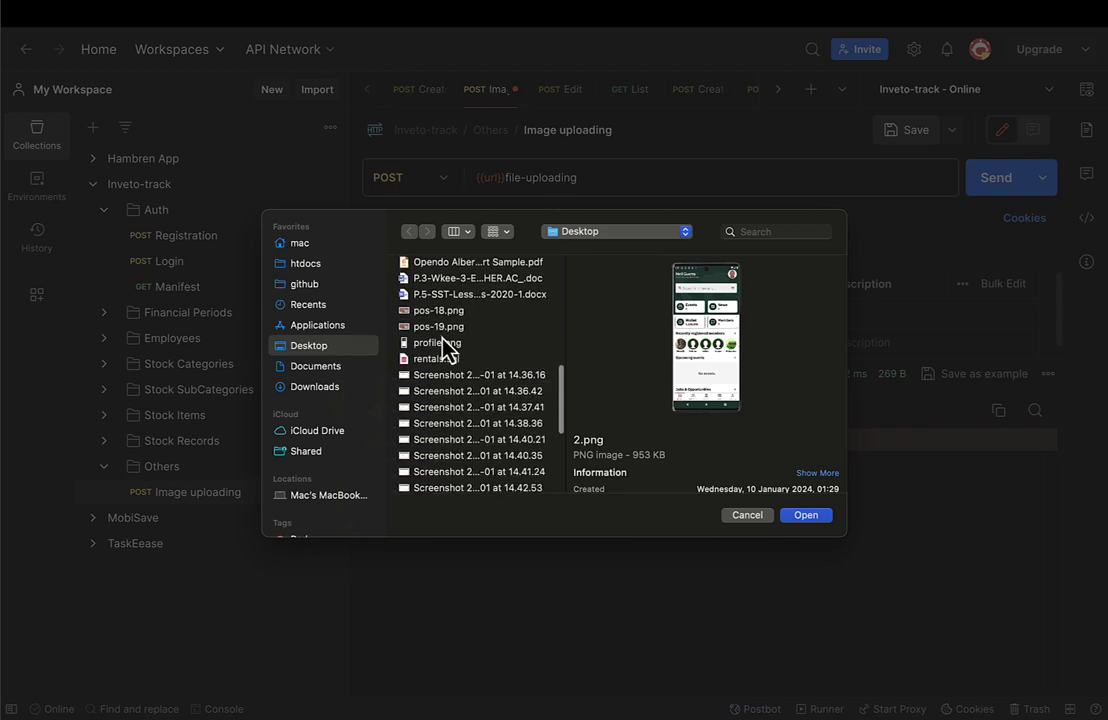
{"action": "left_click", "coordinate": [440, 327]}
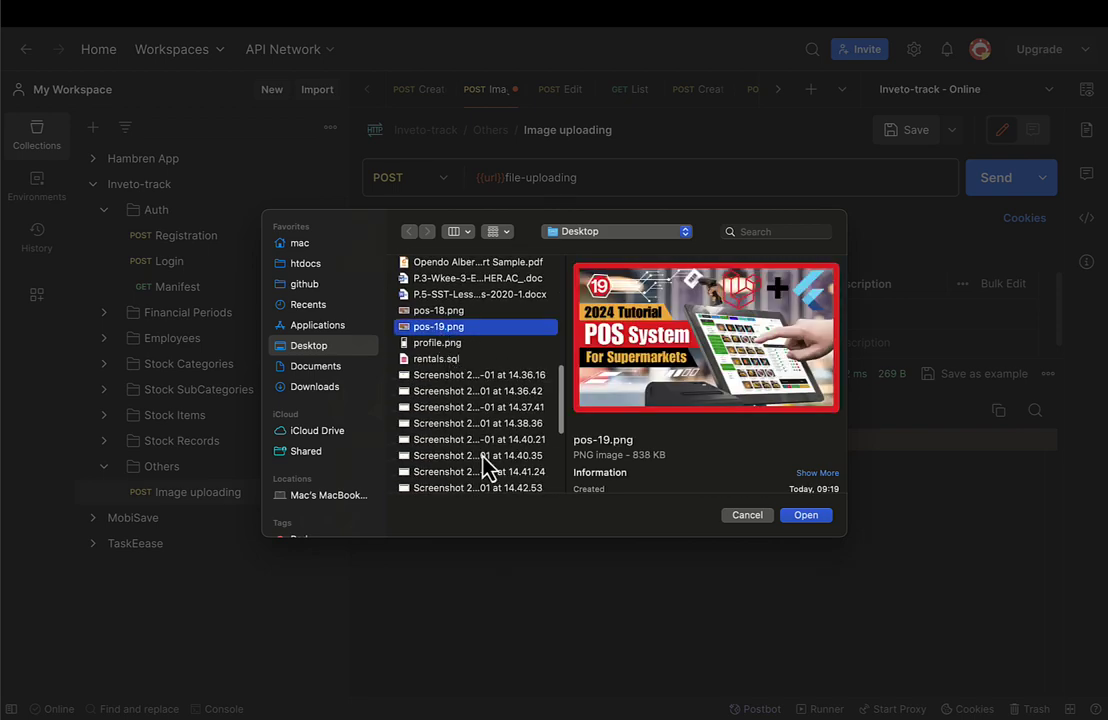
{"action": "scroll", "coordinate": [487, 463], "scroll_direction": "down", "scroll_amount": 10}
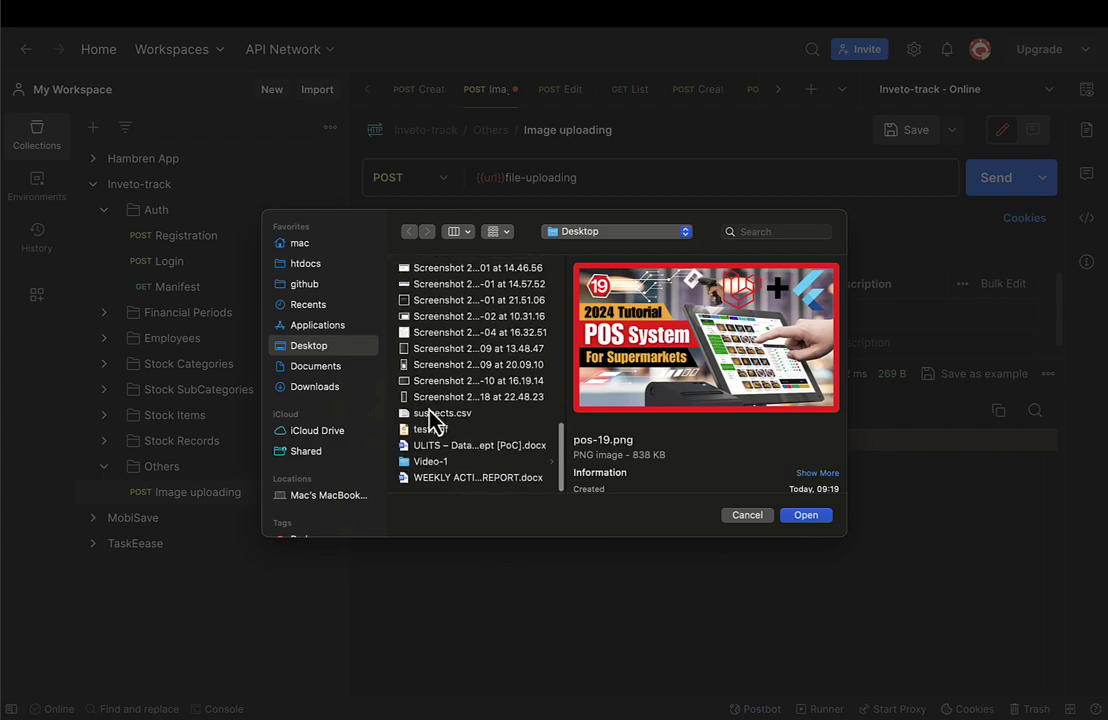
{"action": "left_click", "coordinate": [806, 516]}
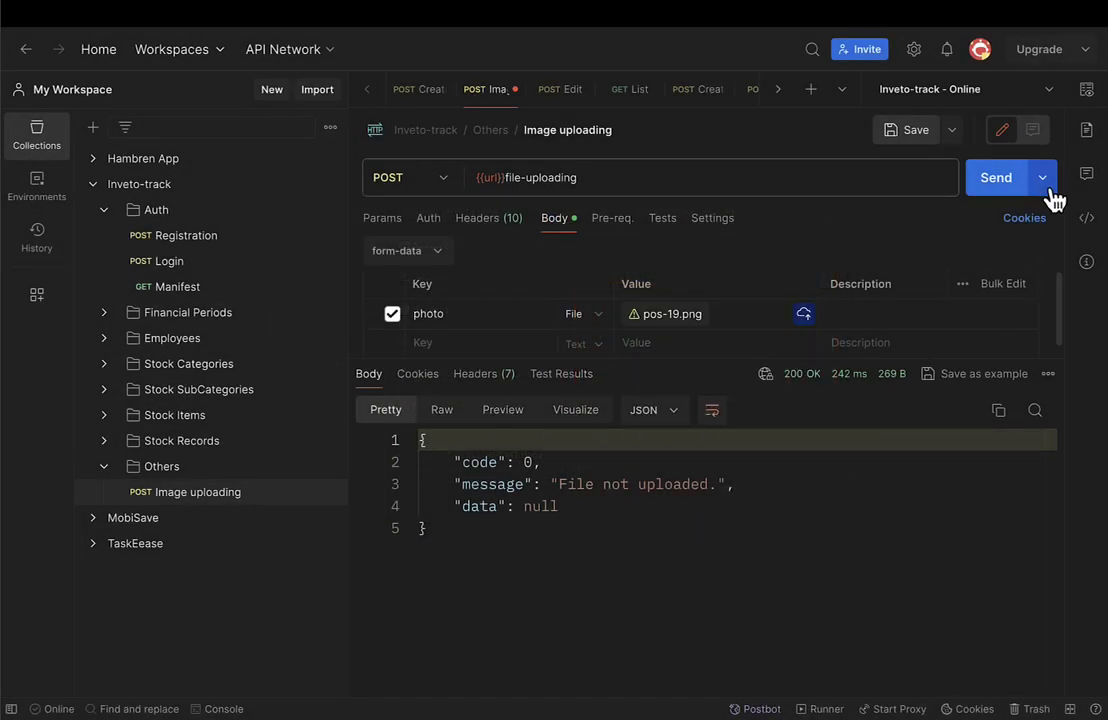
{"action": "left_click", "coordinate": [1002, 184]}
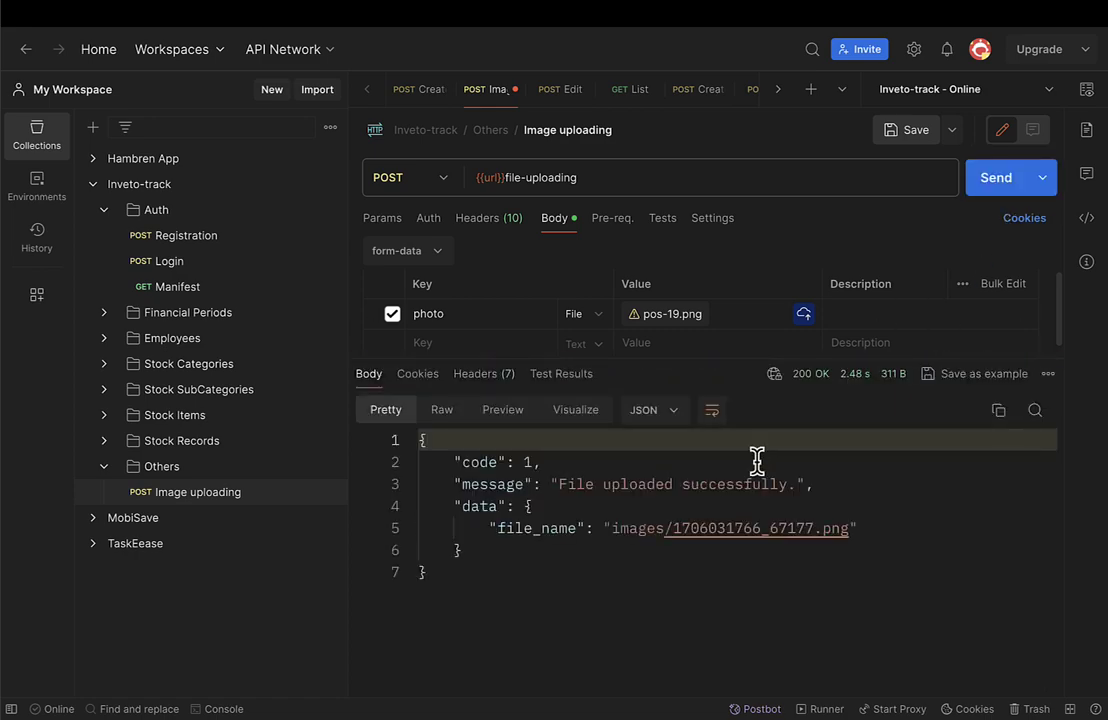
{"action": "left_click", "coordinate": [851, 529]}
{"action": "left_click_drag", "start_coordinate": [851, 529], "coordinate": [672, 529]}
{"action": "key", "text": "ctrl+c"}
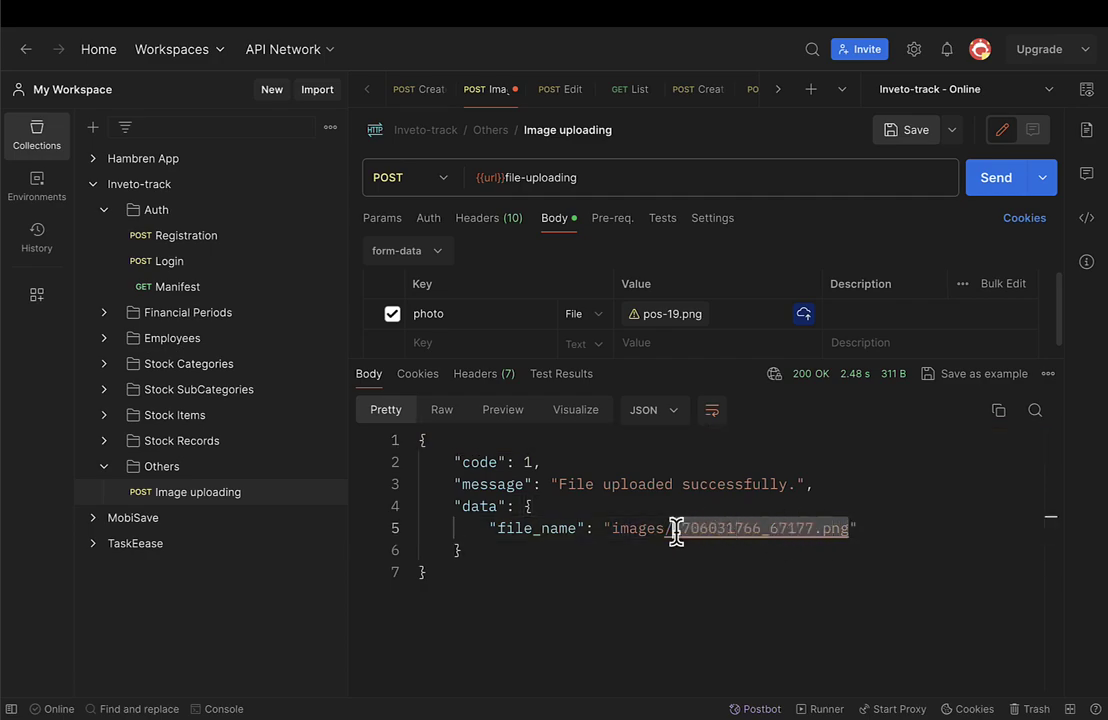
Switch to the browser's cPanel tabs and close the Git Version Control page.
{"action": "key", "text": "ctrl+Right"}
{"action": "key", "text": "ctrl+Right"}
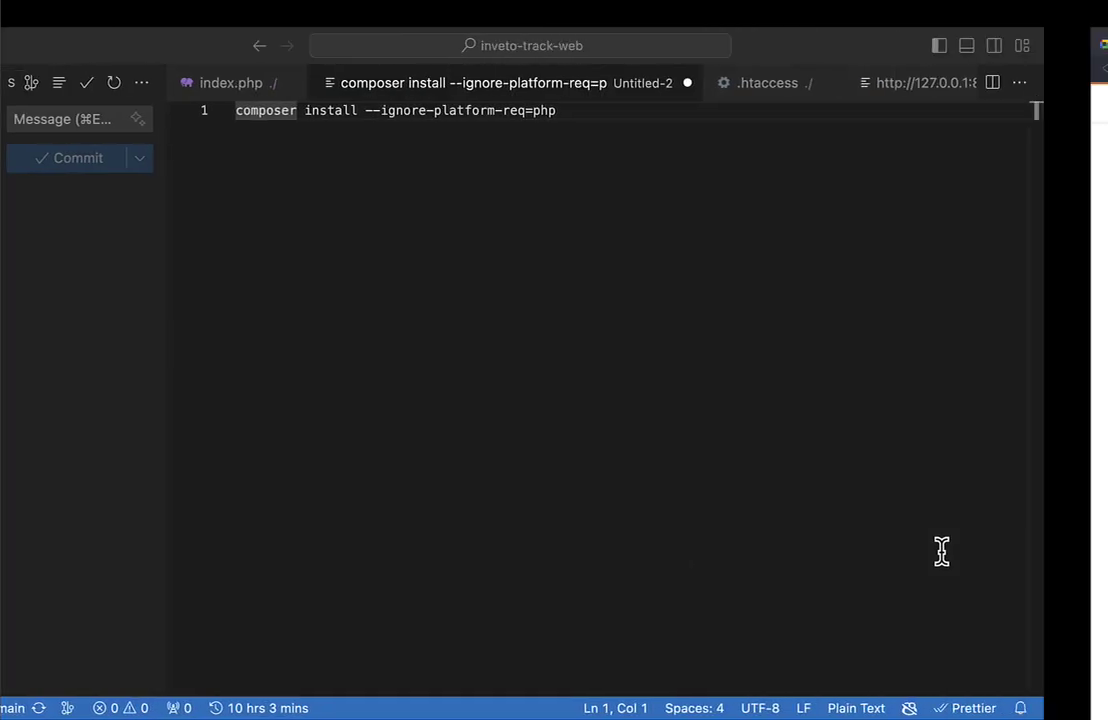
{"action": "key", "text": "ctrl+Right"}
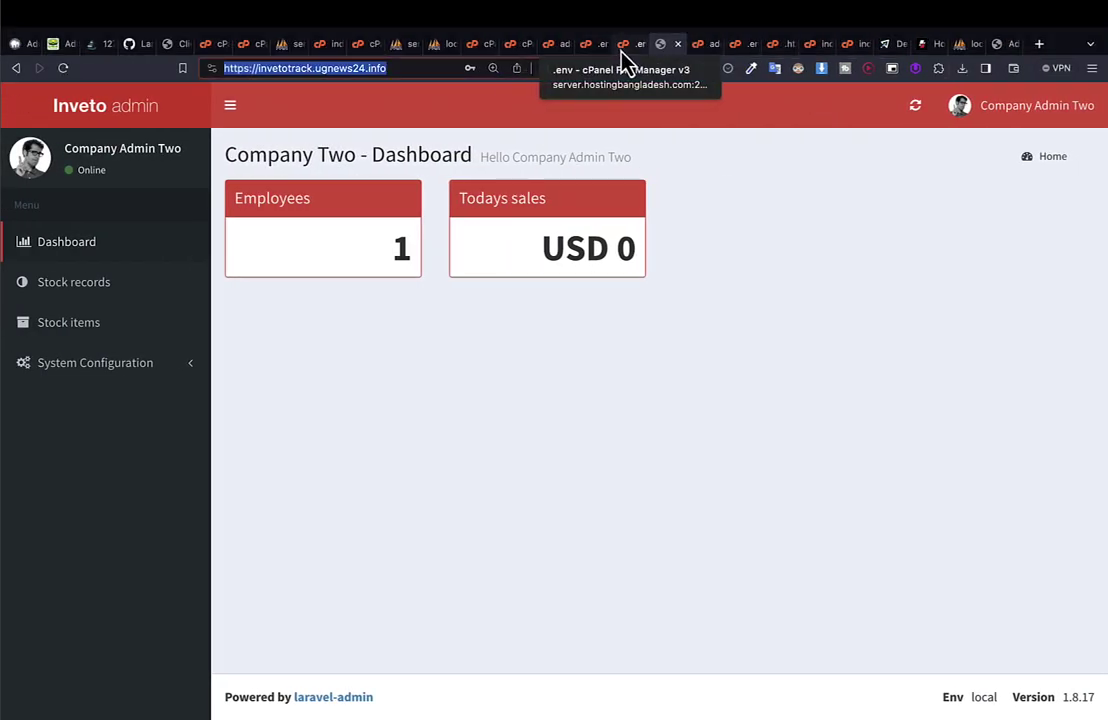
{"action": "left_click", "coordinate": [622, 48]}
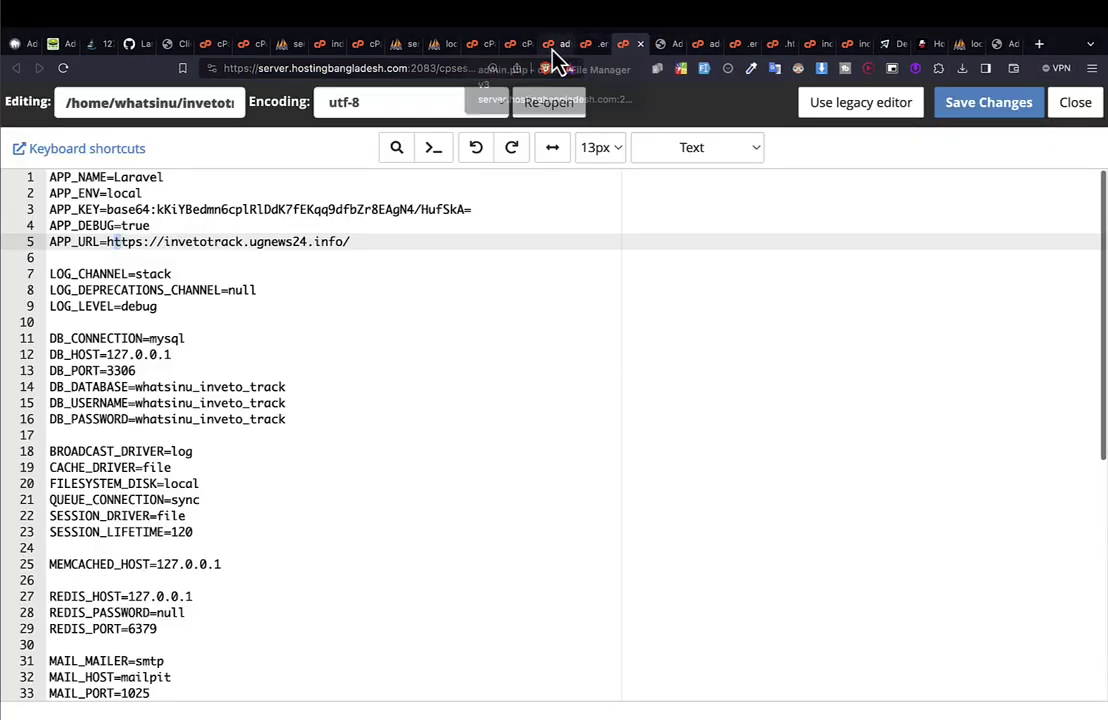
{"action": "left_click", "coordinate": [558, 48]}
{"action": "left_click", "coordinate": [510, 48]}
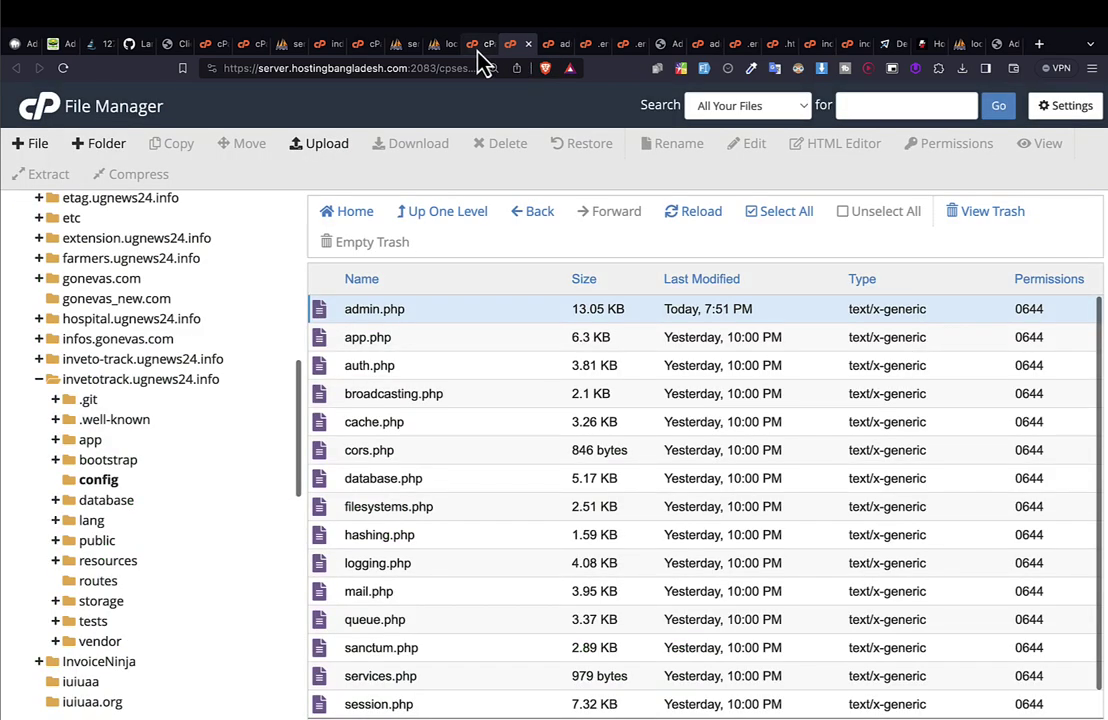
{"action": "left_click", "coordinate": [482, 47]}
{"action": "left_click", "coordinate": [515, 47]}
{"action": "left_click", "coordinate": [484, 50]}
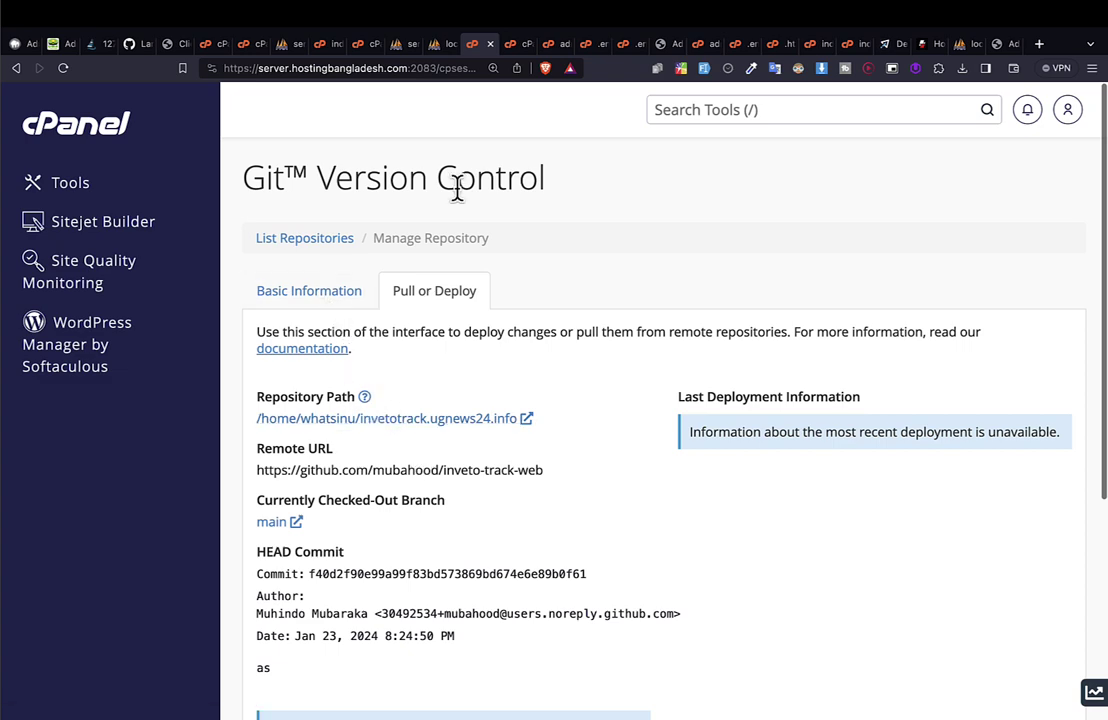
{"action": "left_click", "coordinate": [490, 45]}
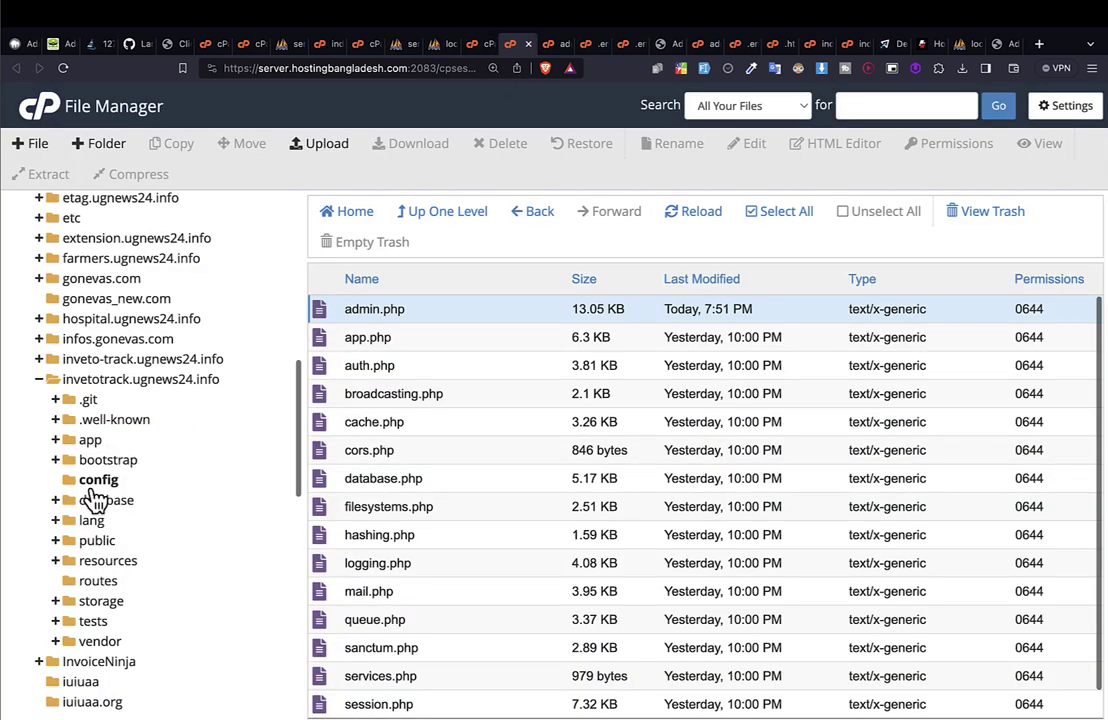
{"action": "left_click", "coordinate": [97, 540]}
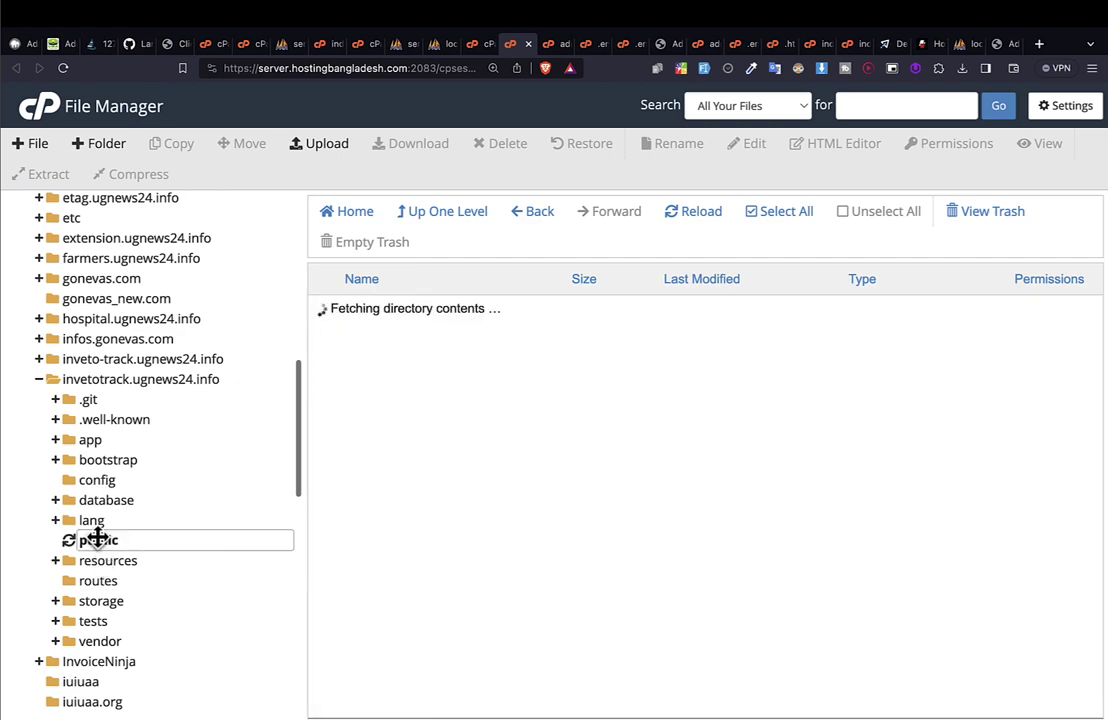
{"action": "left_click", "coordinate": [113, 471]}
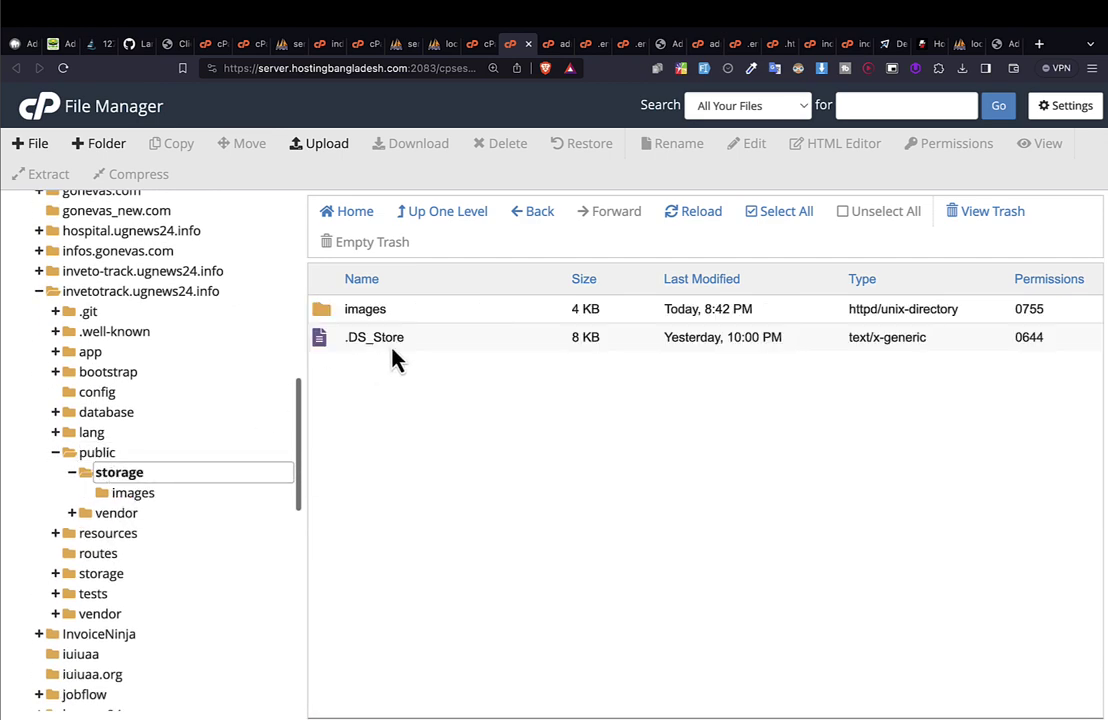
{"action": "double_click", "coordinate": [411, 316]}
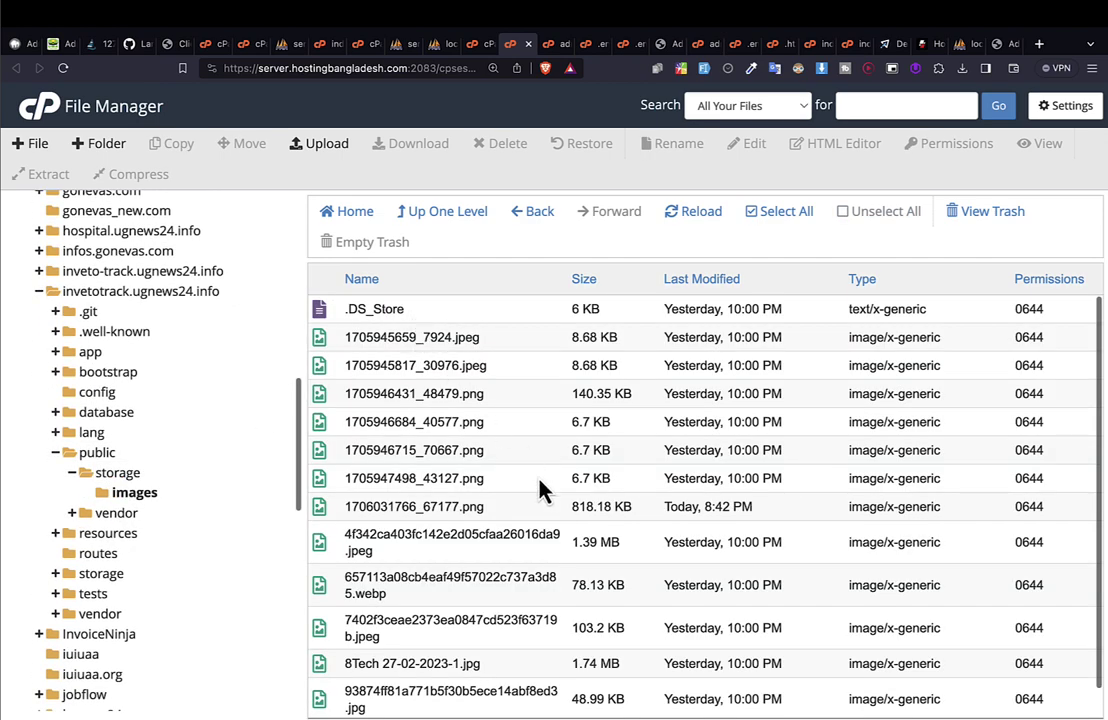
{"action": "key", "text": "ctrl+f"}
{"action": "key", "text": "ctrl+v"}
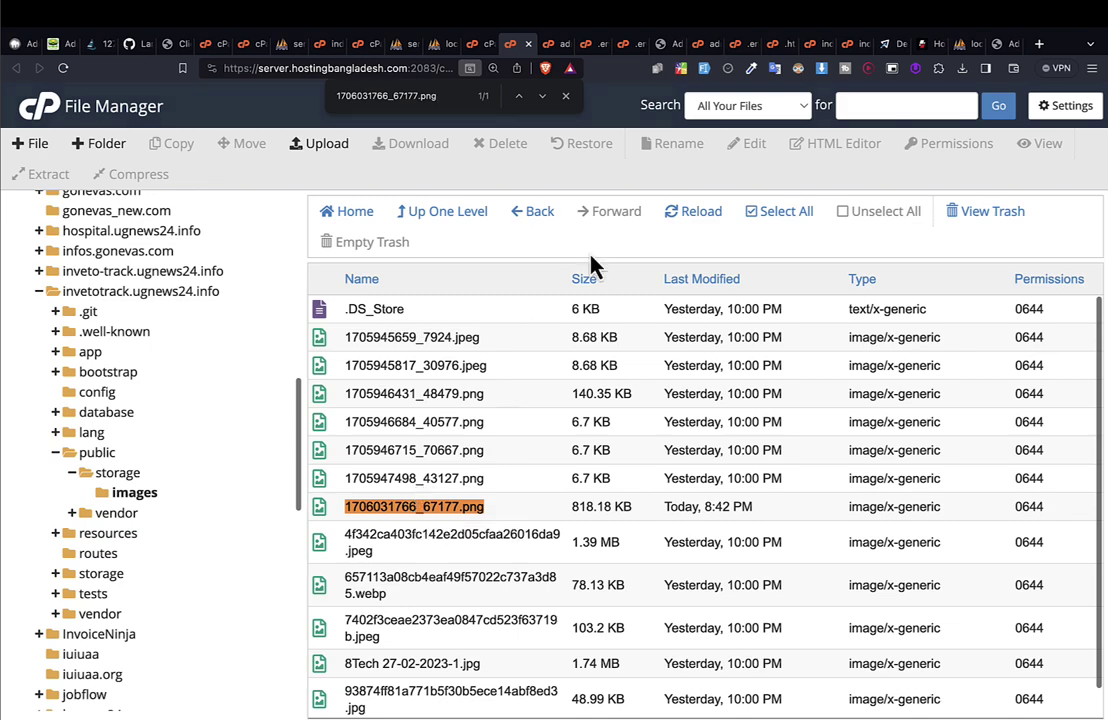
Switch to the Inveto admin tab and edit its page address.
{"action": "left_click", "coordinate": [992, 48]}
{"action": "left_click", "coordinate": [425, 66]}
{"action": "left_click", "coordinate": [455, 67]}
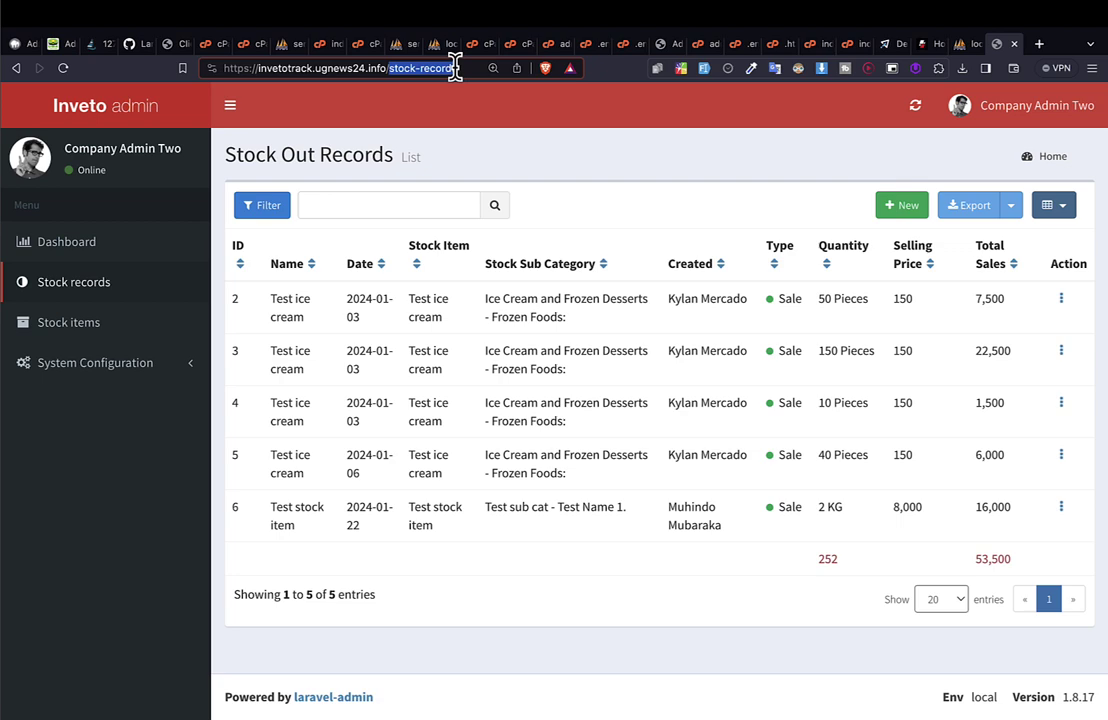
{"action": "key", "text": "BackSpace"}
{"action": "type", "text": "st"}
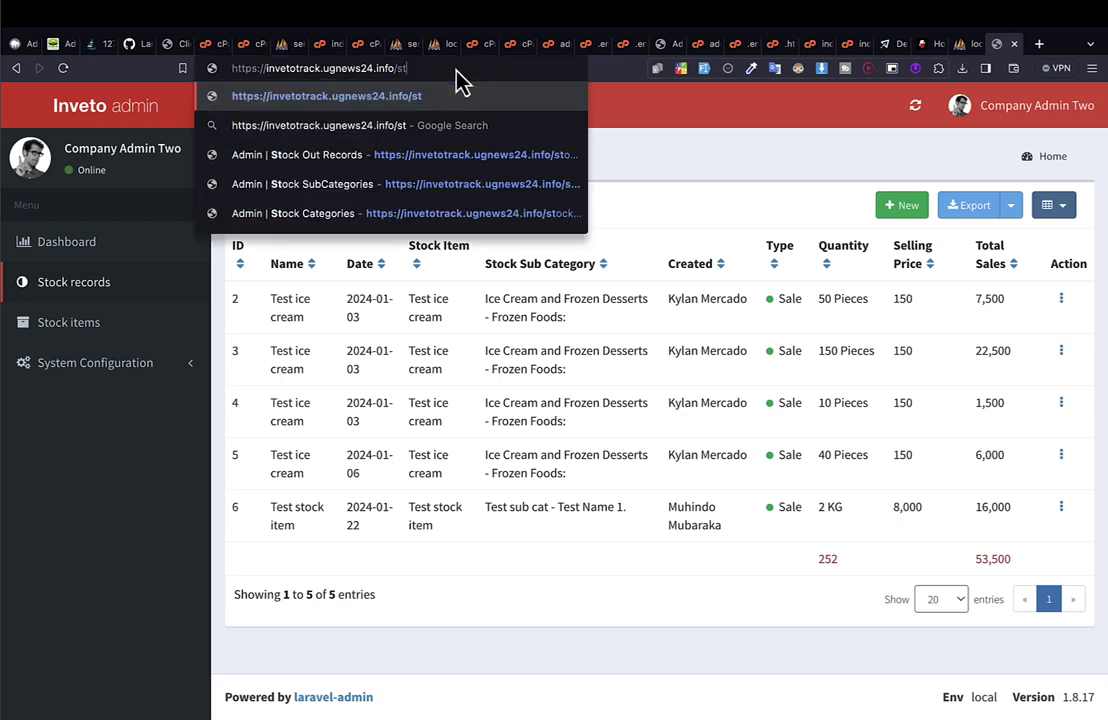
{"action": "type", "text": "p"}
{"action": "key", "text": "BackSpace"}
{"action": "type", "text": "orahe"}
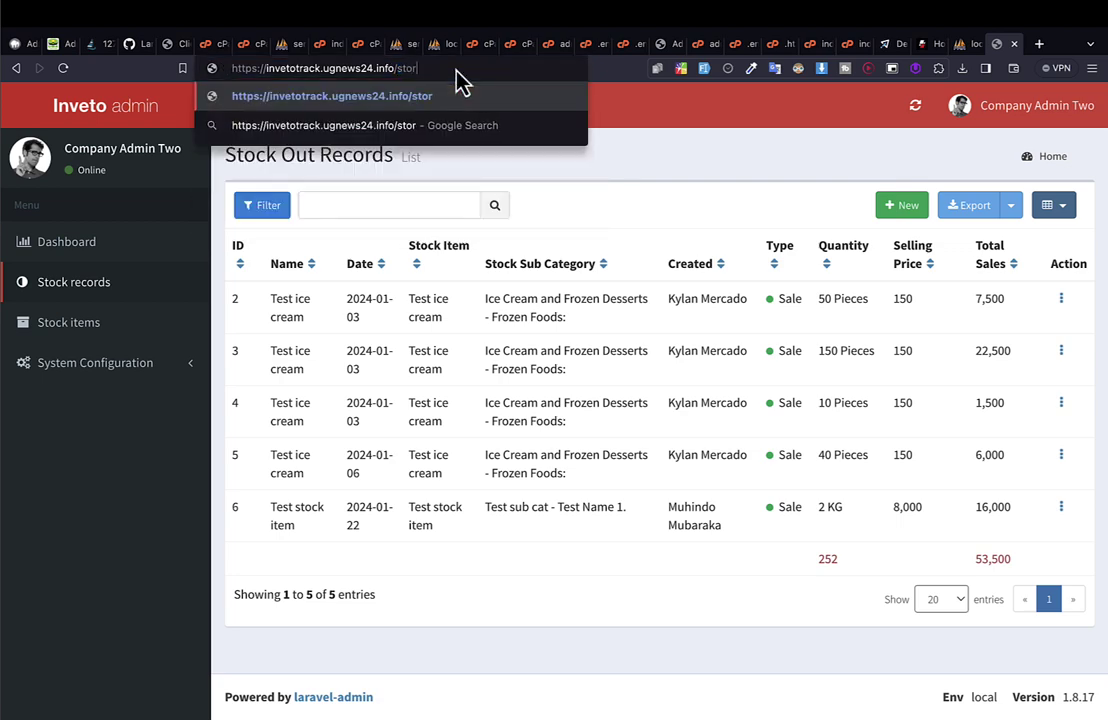
{"action": "key", "text": "BackSpace"}
{"action": "key", "text": "BackSpace"}
{"action": "type", "text": "ge/"}
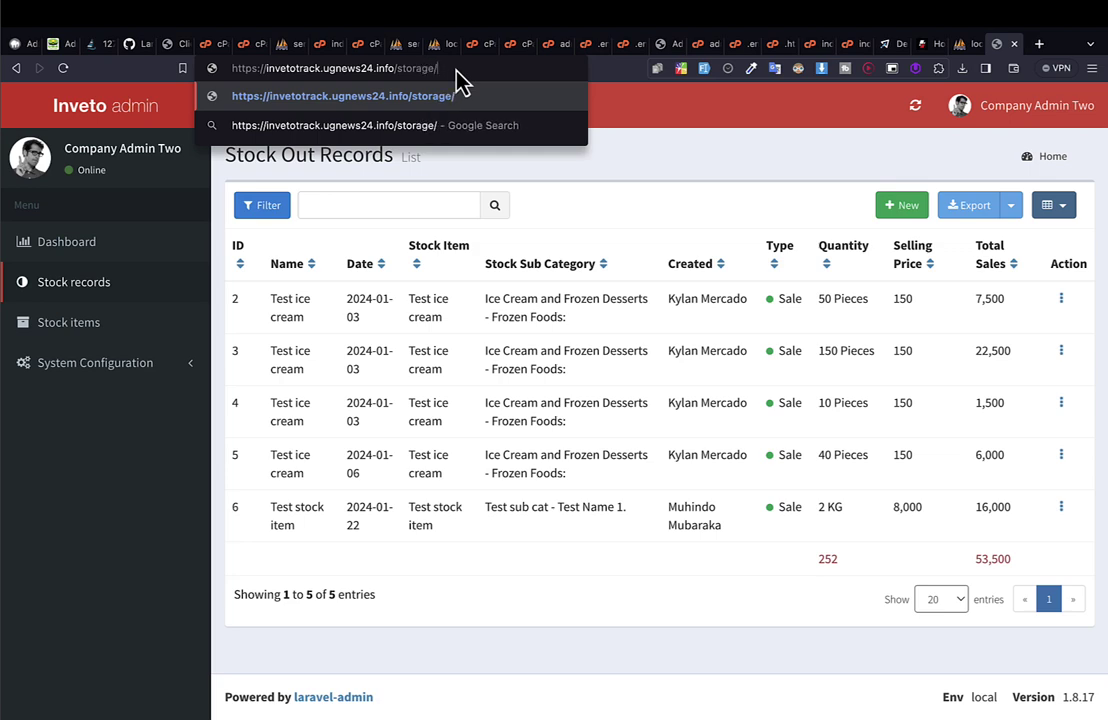
{"action": "key", "text": "ctrl+v"}
{"action": "key", "text": "ctrl+z"}
{"action": "type", "text": "images"}
{"action": "key", "text": "ctrl+v"}
{"action": "key", "text": "Return"}
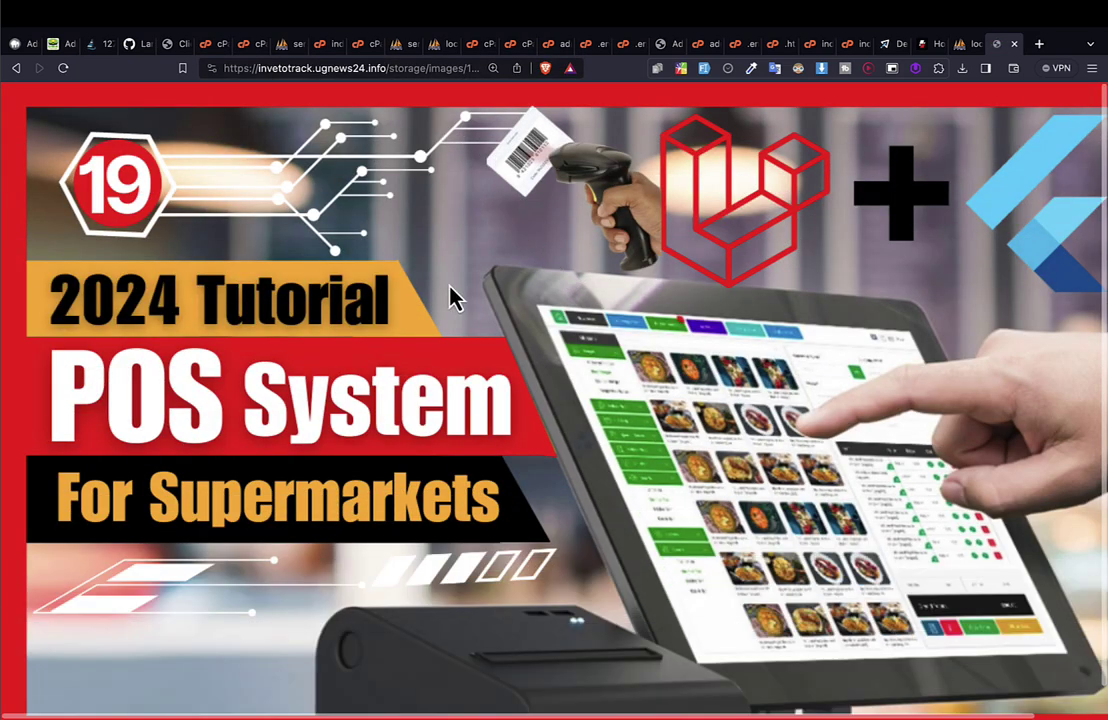
Zoom out so the whole image fits and review its storage address.
{"action": "key", "text": "ctrl+minus"}
{"action": "key", "text": "ctrl+minus"}
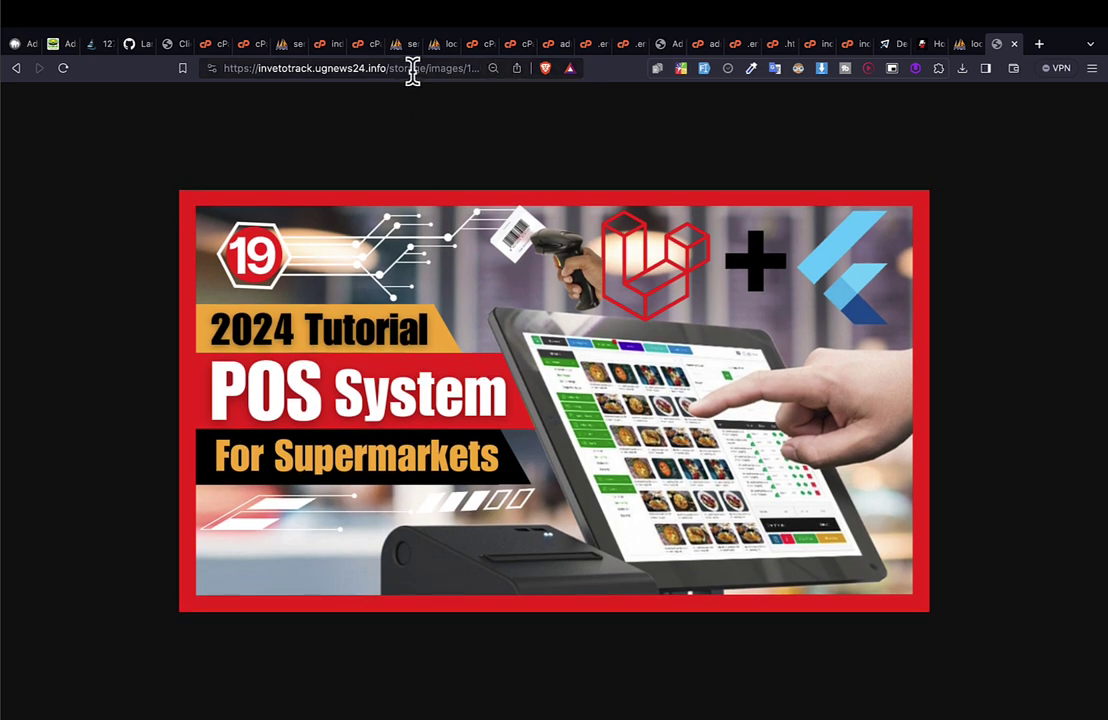
{"action": "left_click_drag", "start_coordinate": [410, 68], "coordinate": [653, 69]}
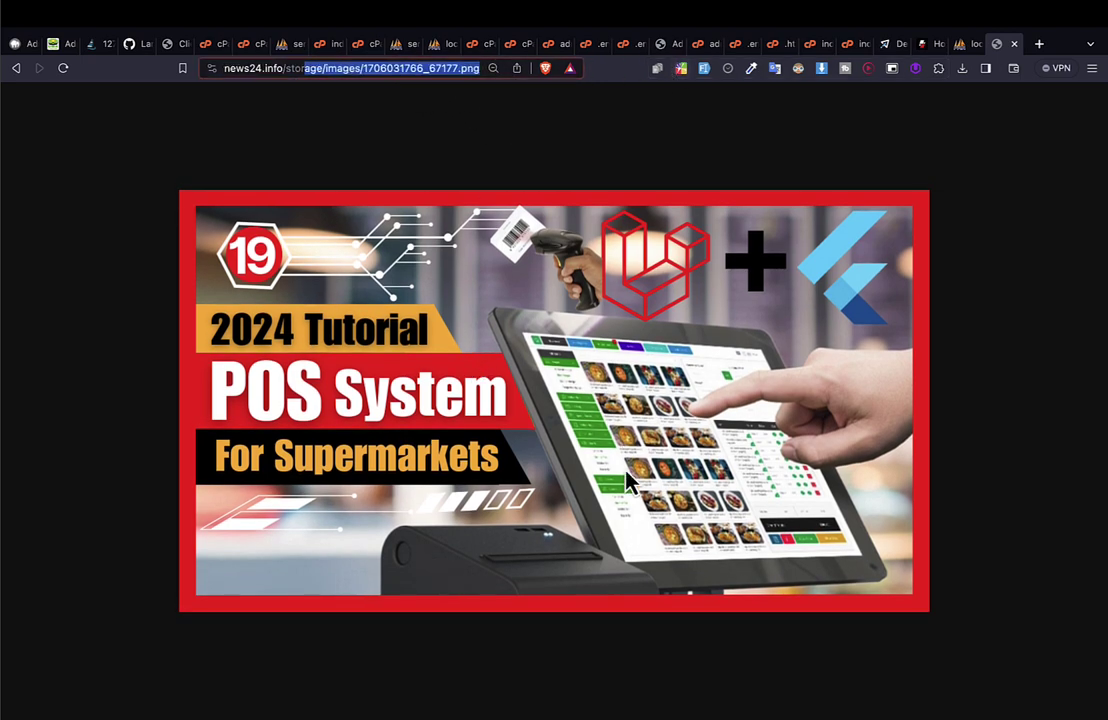
{"action": "key", "text": "Home"}
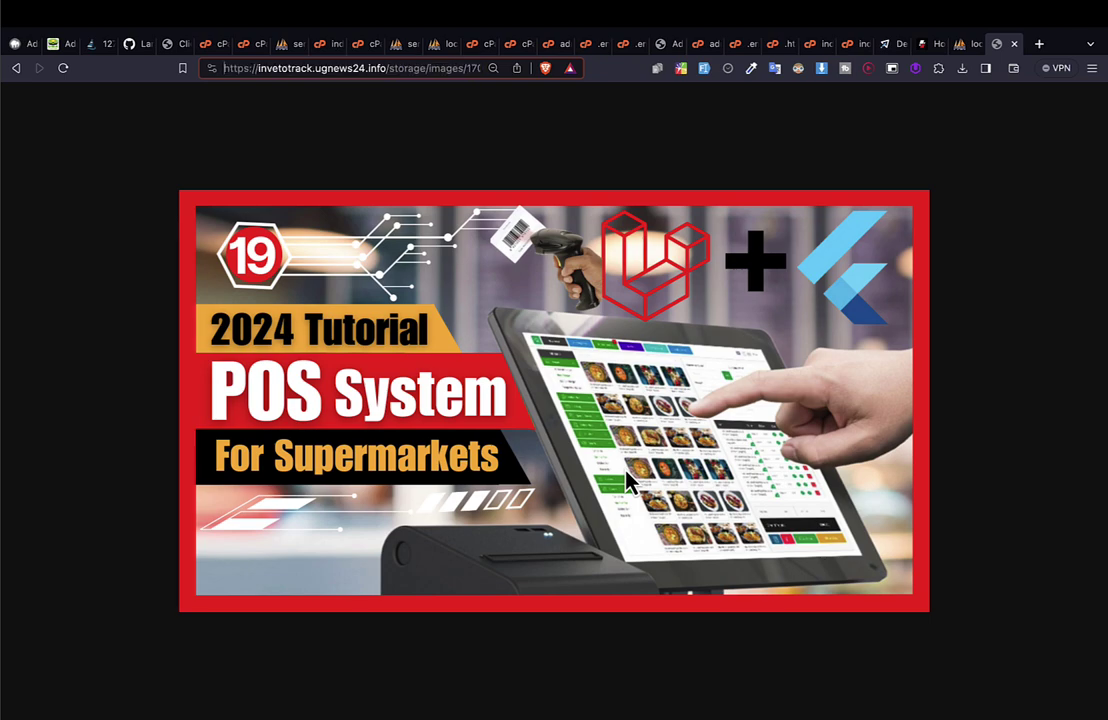
{"action": "key", "text": "End"}
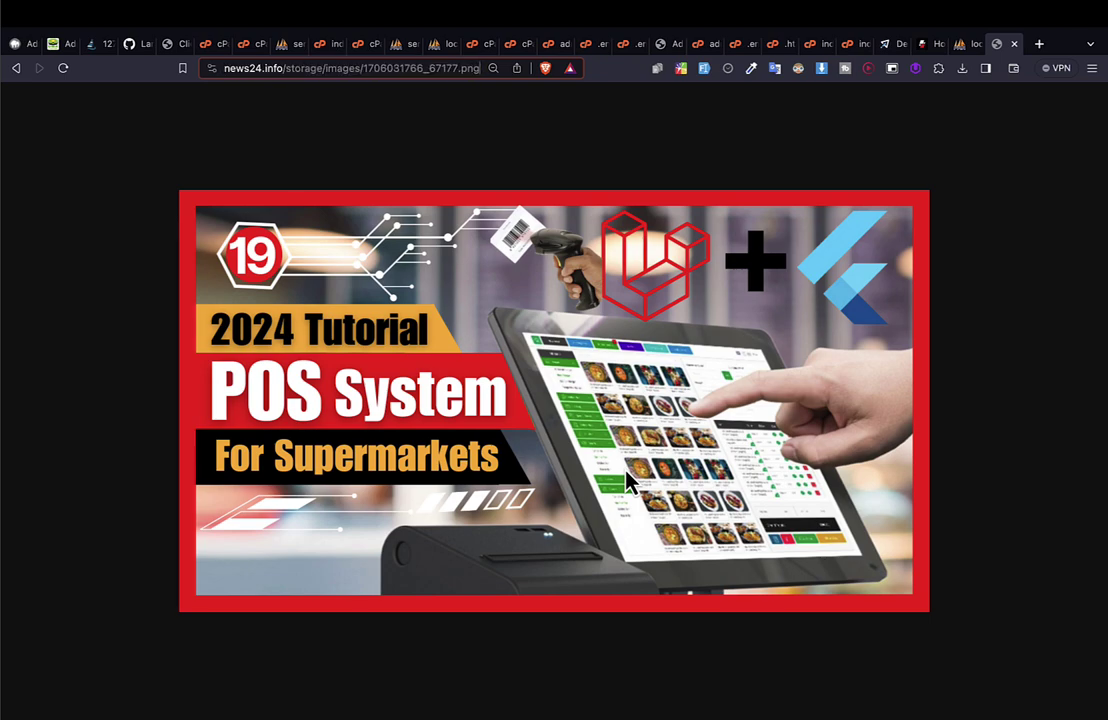
{"action": "key", "text": "alt+shift+Left"}
{"action": "key", "text": "alt+shift+Left"}
{"action": "key", "text": "alt+shift+Left"}
{"action": "key", "text": "alt+shift+Left"}
{"action": "key", "text": "alt+shift+Left"}
{"action": "key", "text": "alt+shift+Left"}
{"action": "key", "text": "alt+shift+Left"}
{"action": "key", "text": "alt+shift+Left"}
{"action": "key", "text": "alt+shift+Left"}
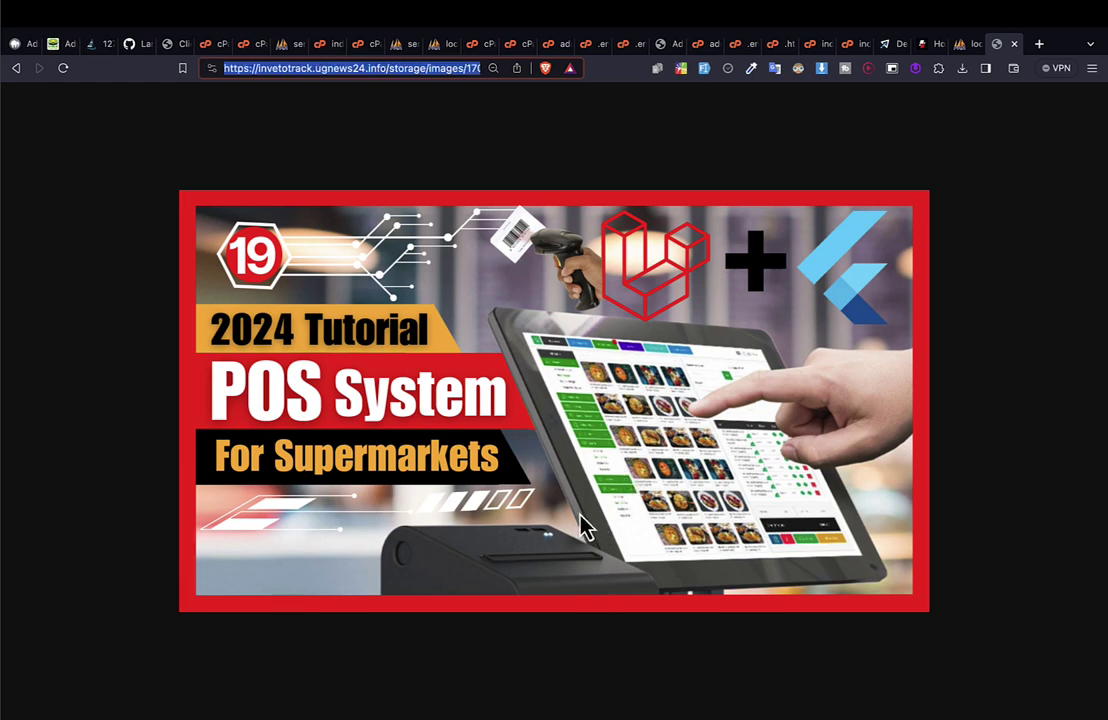
{"action": "key", "text": "Right"}
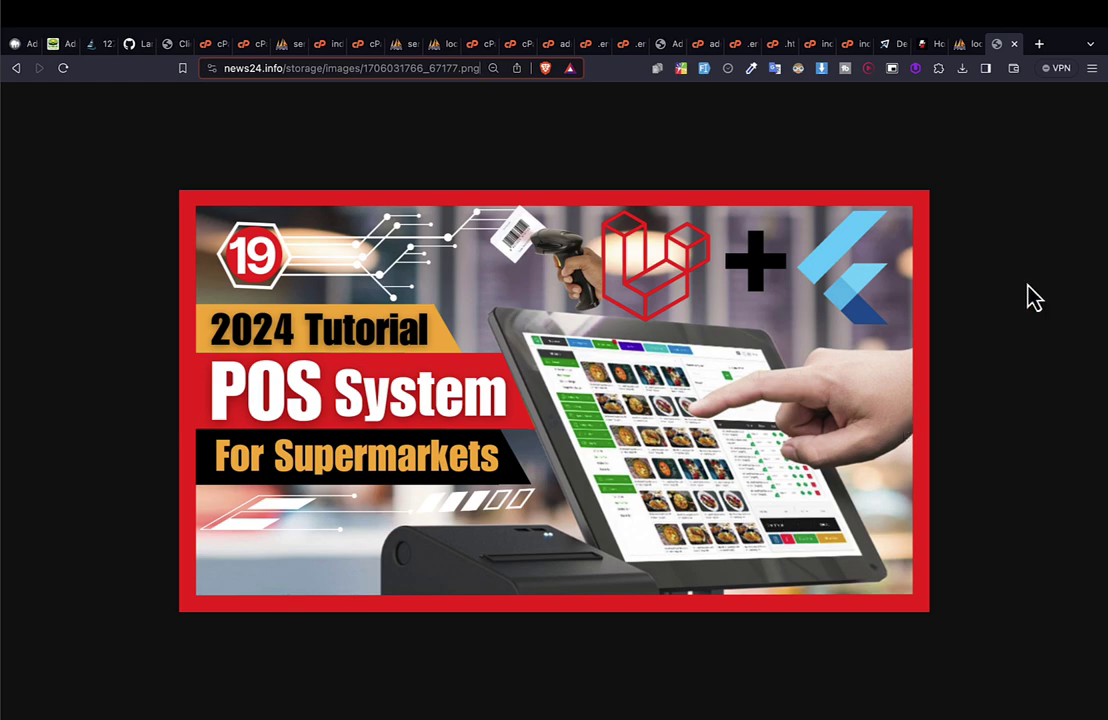
{"action": "key", "text": "ctrl+Right"}
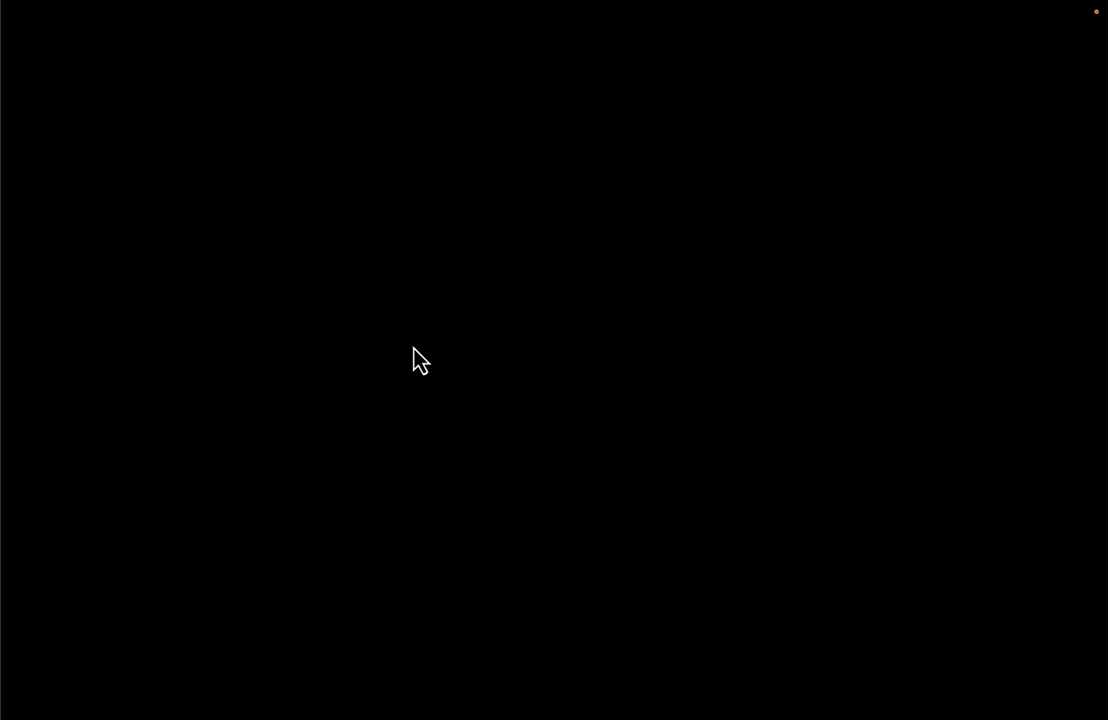
Back in Postman, send Financial Periods > Financial Period - List to the live API.
{"action": "key", "text": "ctrl+Left"}
{"action": "key", "text": "ctrl+Left"}
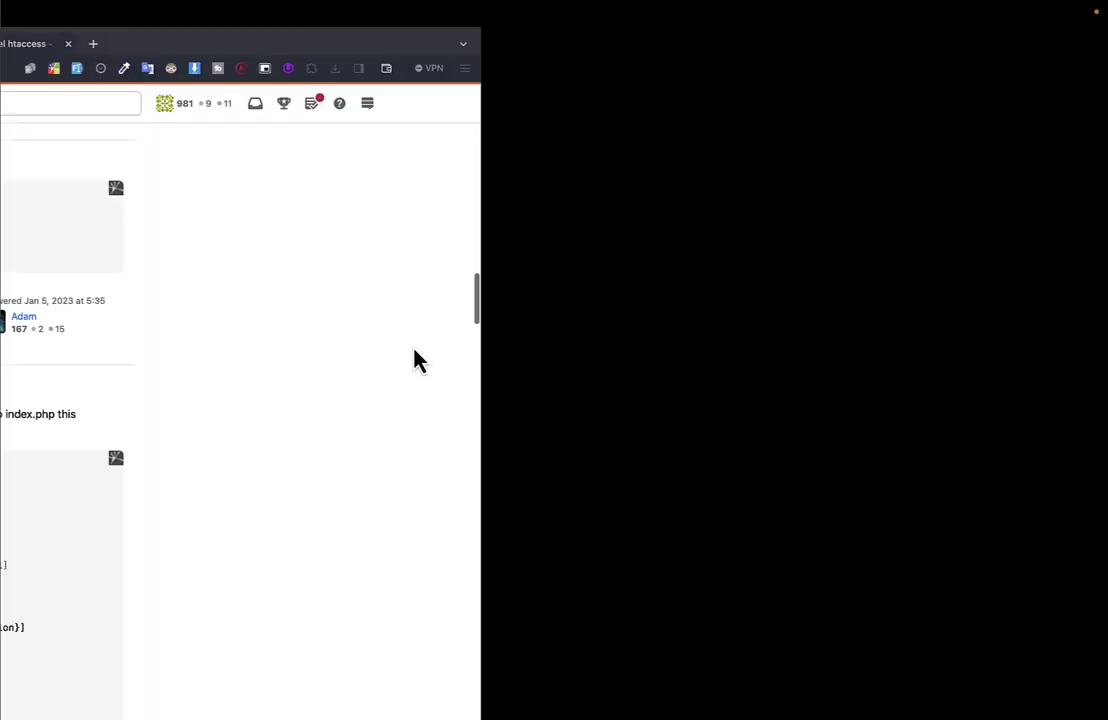
{"action": "key", "text": "ctrl+Left"}
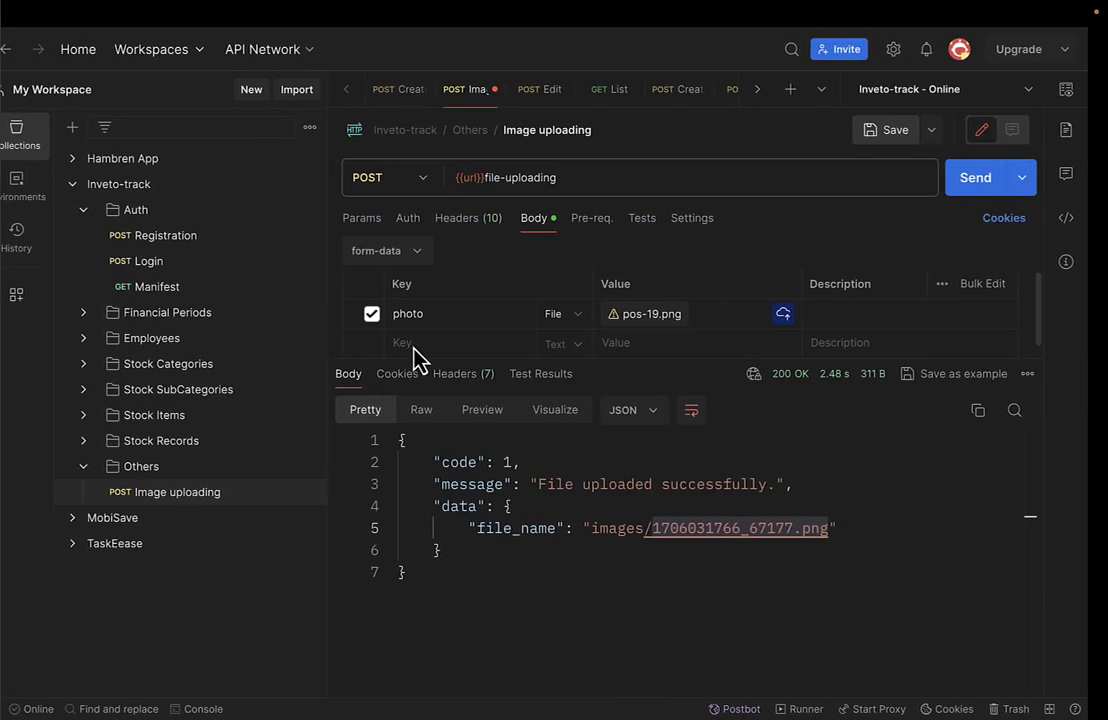
{"action": "left_click", "coordinate": [180, 316]}
{"action": "left_click", "coordinate": [180, 340]}
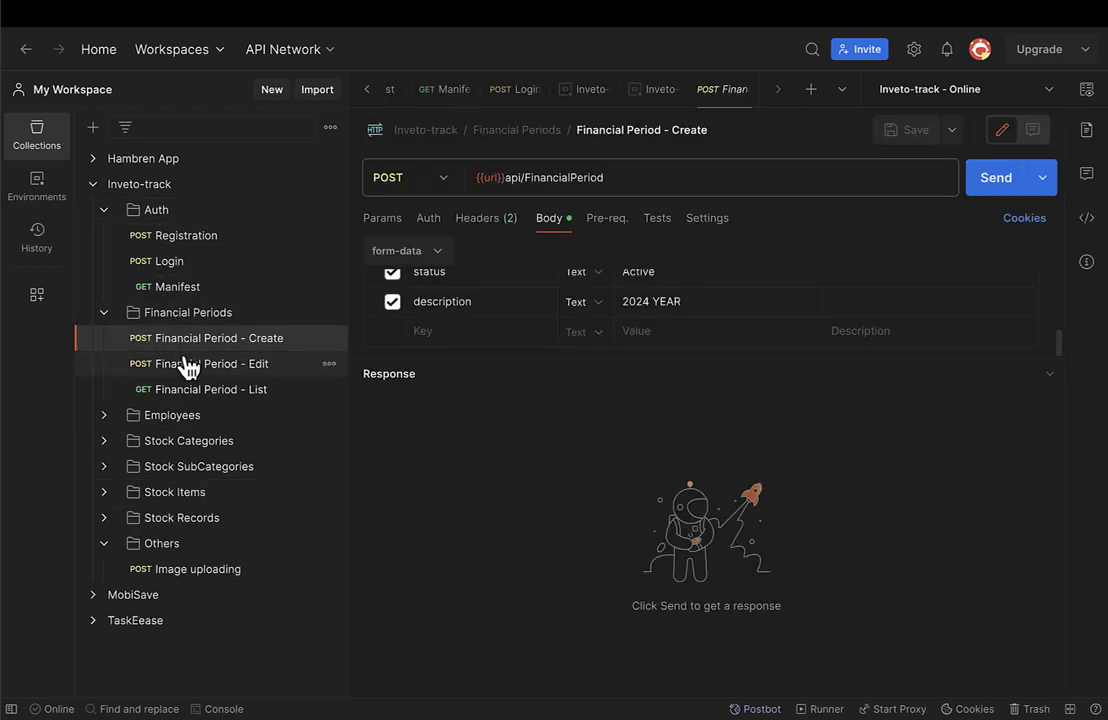
{"action": "left_click", "coordinate": [200, 390]}
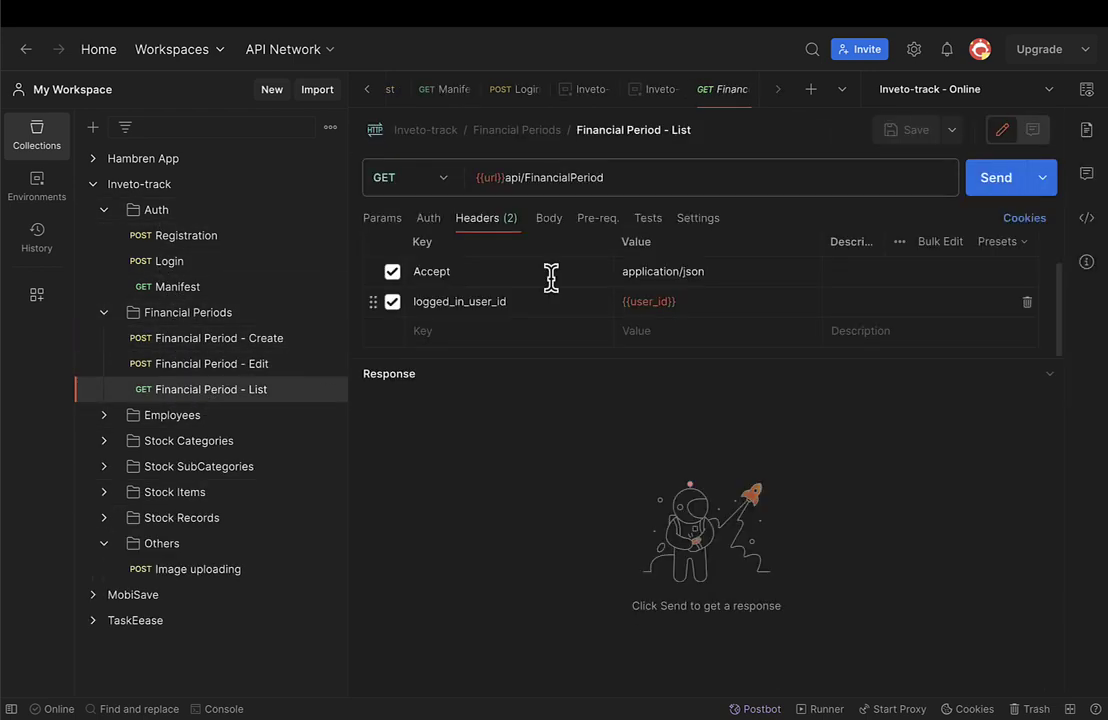
{"action": "left_click", "coordinate": [1008, 178]}
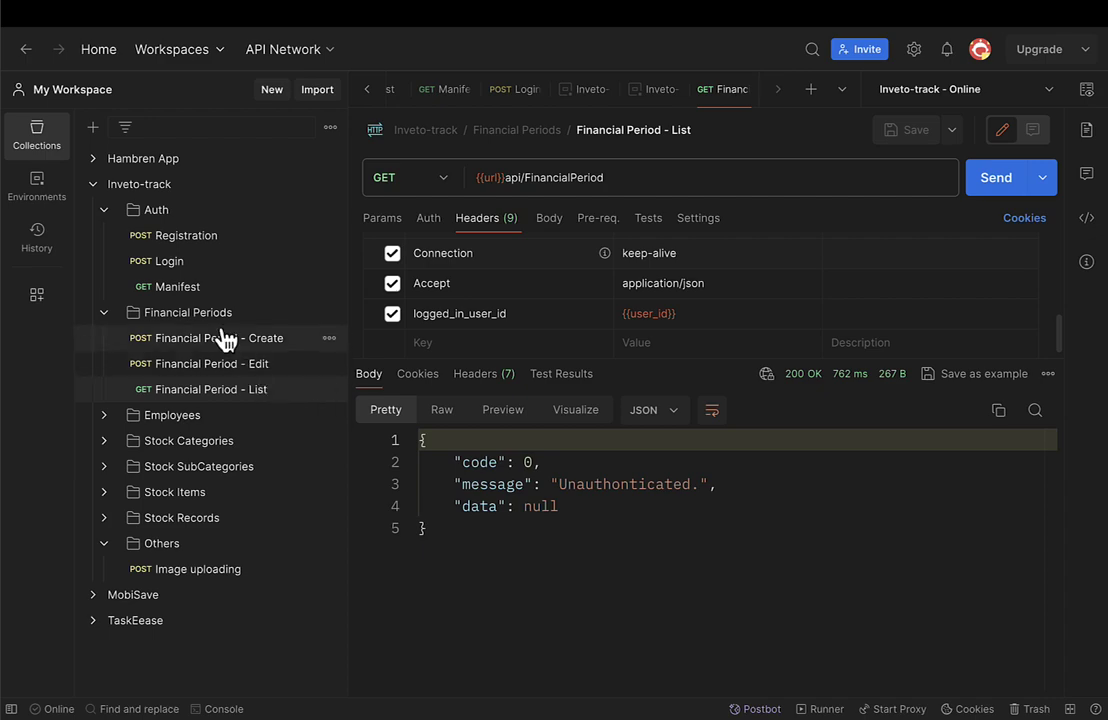
Send the Auth > Manifest request, which comes back with an 'Unauthenticated.' message.
{"action": "left_click", "coordinate": [186, 288]}
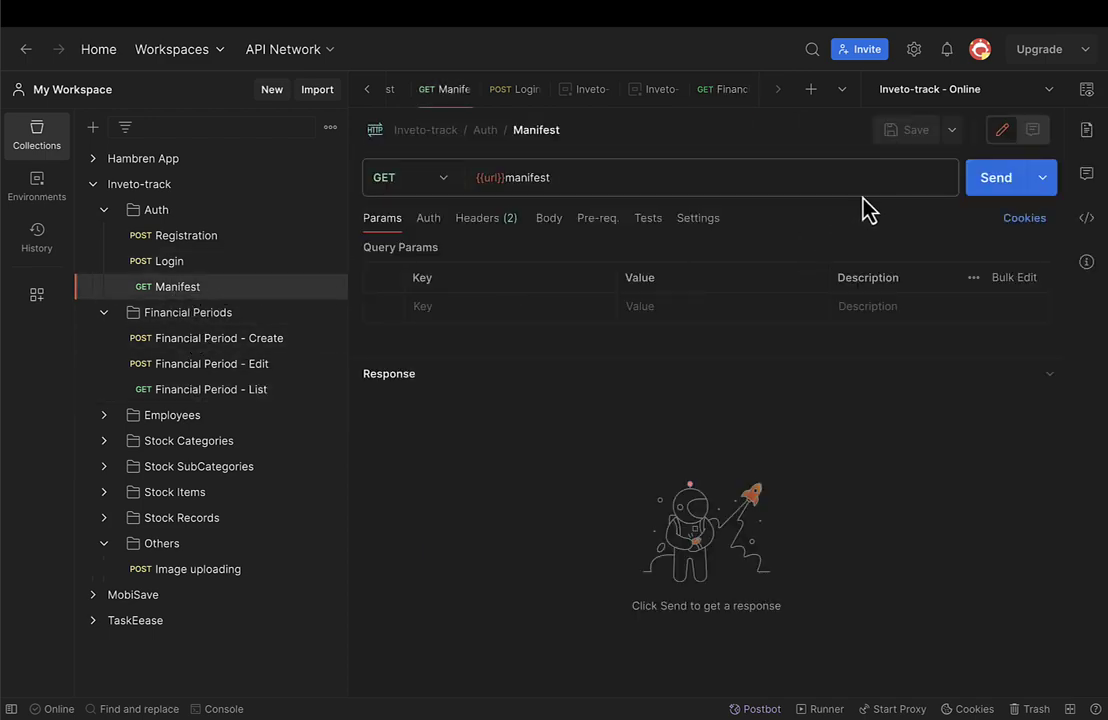
{"action": "left_click", "coordinate": [990, 178]}
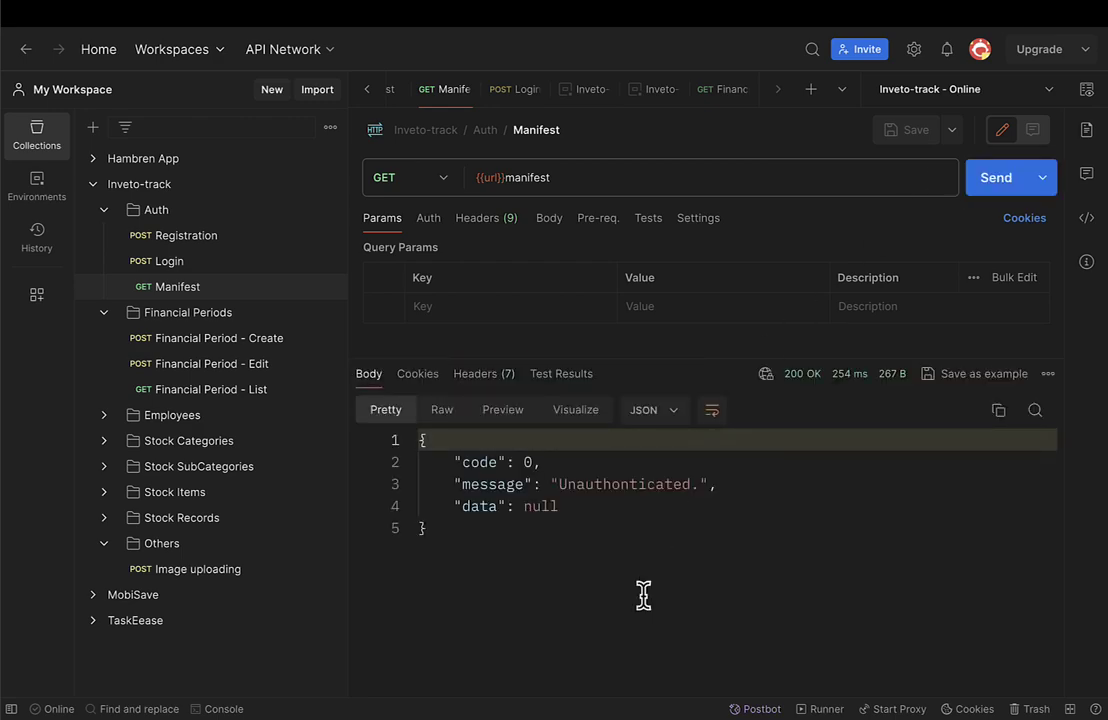
{"action": "left_click", "coordinate": [576, 484]}
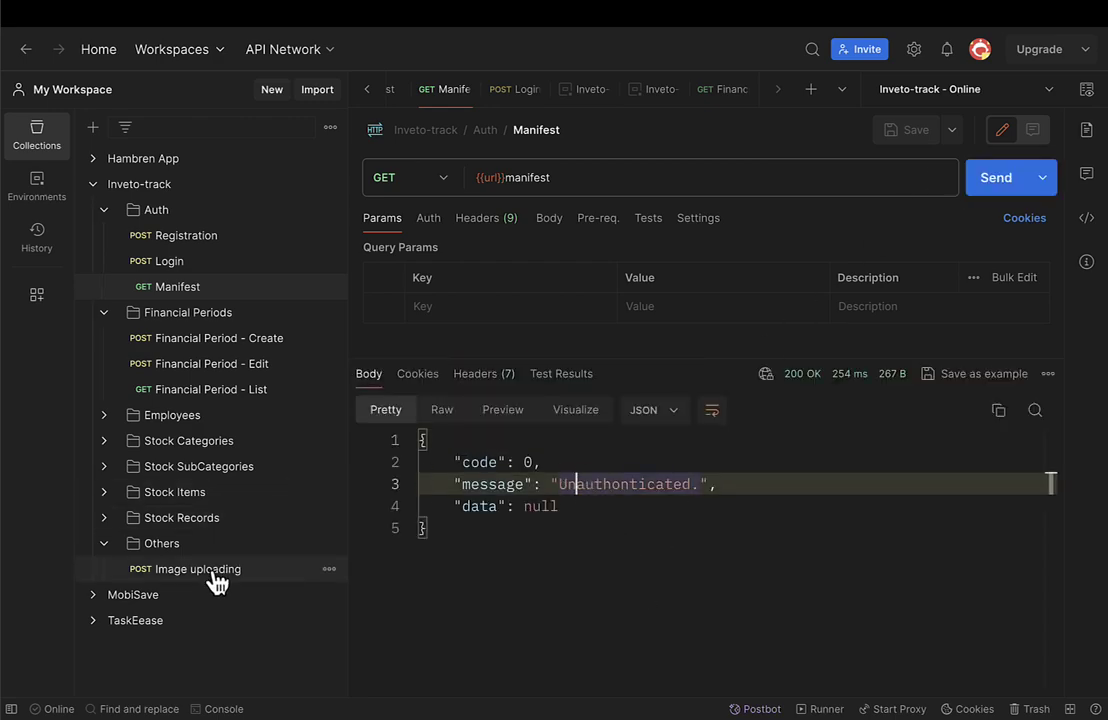
Resend the Auth > Login request and review its 'Login successful' response.
{"action": "left_click", "coordinate": [177, 270]}
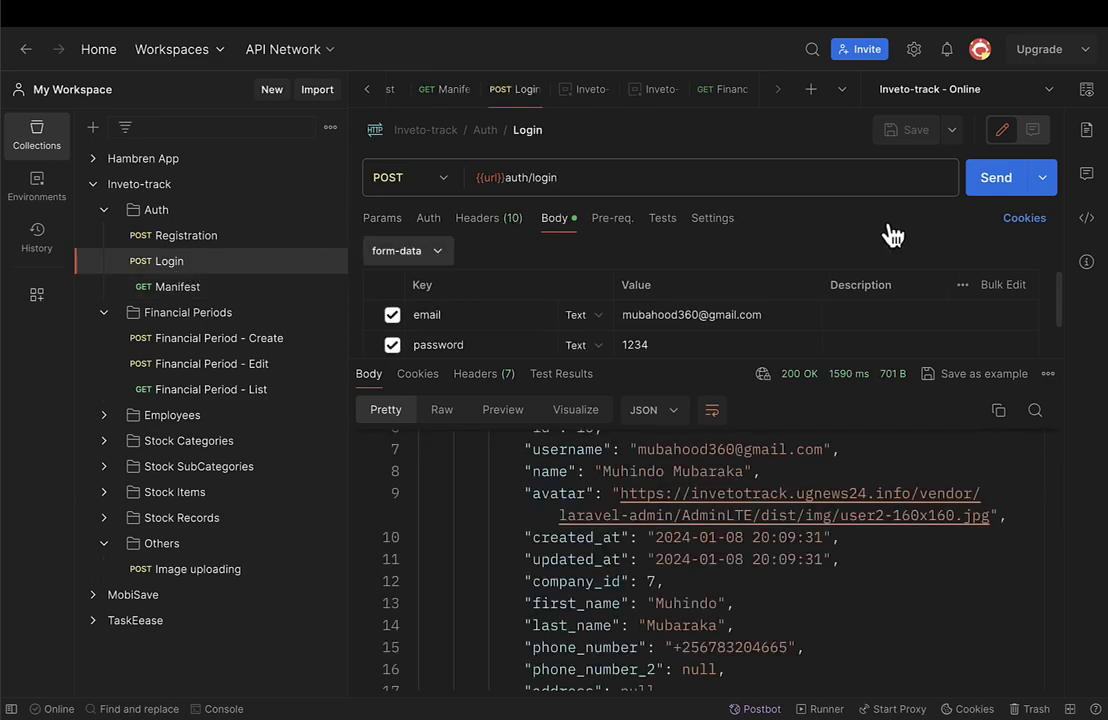
{"action": "left_click", "coordinate": [982, 194]}
{"action": "scroll", "coordinate": [668, 495], "scroll_direction": "down", "scroll_amount": 10}
{"action": "scroll", "coordinate": [638, 557], "scroll_direction": "up", "scroll_amount": 12}
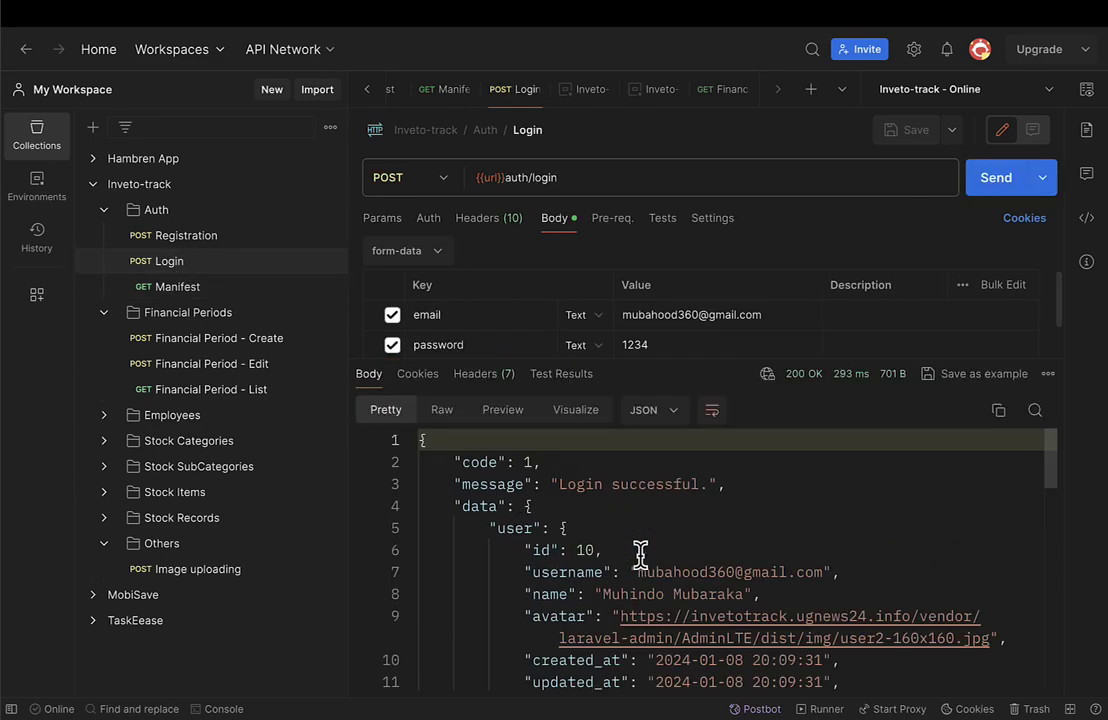
{"action": "scroll", "coordinate": [640, 555], "scroll_direction": "down", "scroll_amount": 3}
{"action": "scroll", "coordinate": [640, 555], "scroll_direction": "down", "scroll_amount": 10}
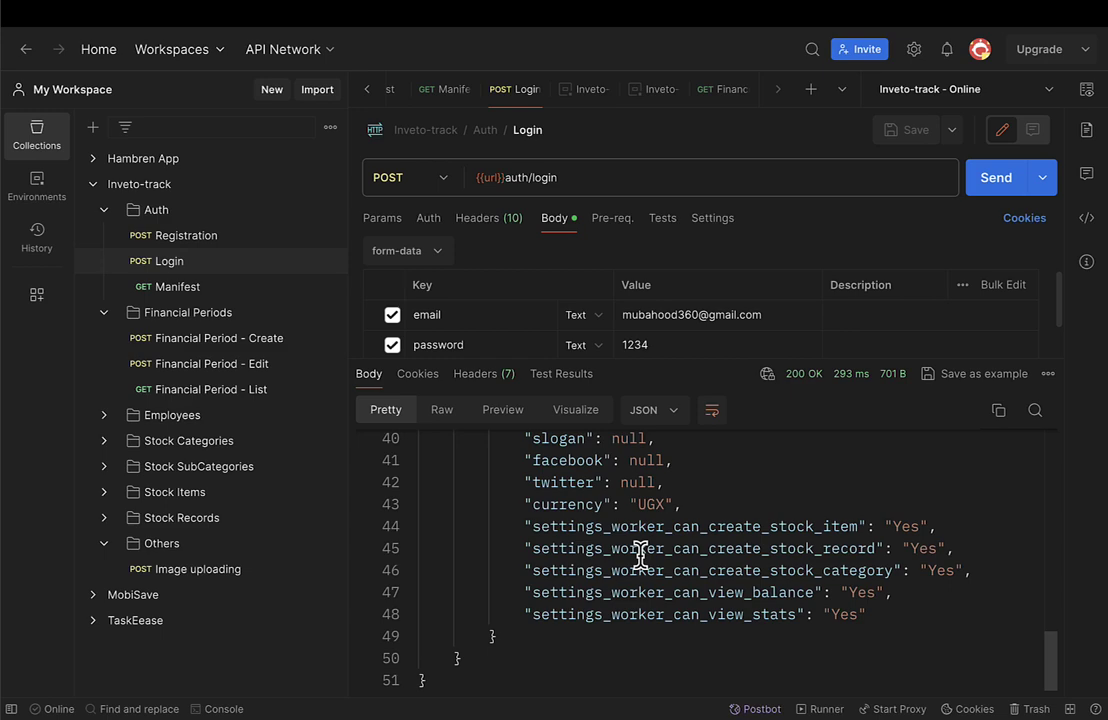
{"action": "scroll", "coordinate": [640, 558], "scroll_direction": "up", "scroll_amount": 10}
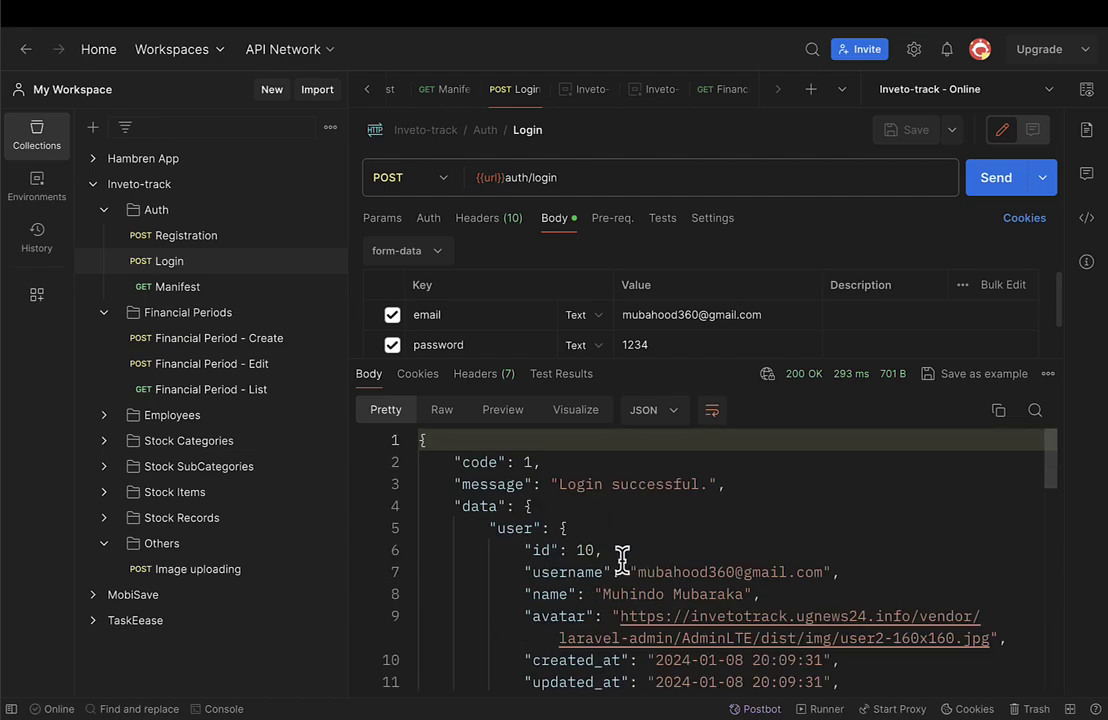
Move across the desktop Spaces to the running Clock timer.
{"action": "key", "text": "ctrl+Right"}
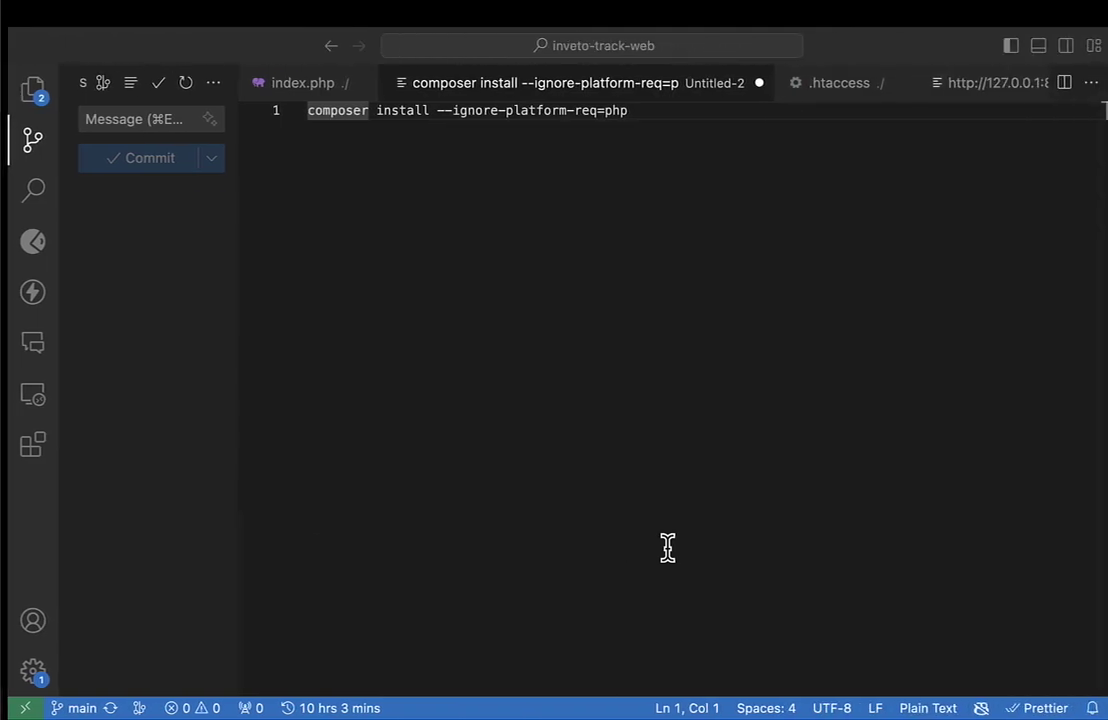
{"action": "key", "text": "ctrl+Right"}
{"action": "key", "text": "ctrl+Right"}
{"action": "key", "text": "ctrl+Right"}
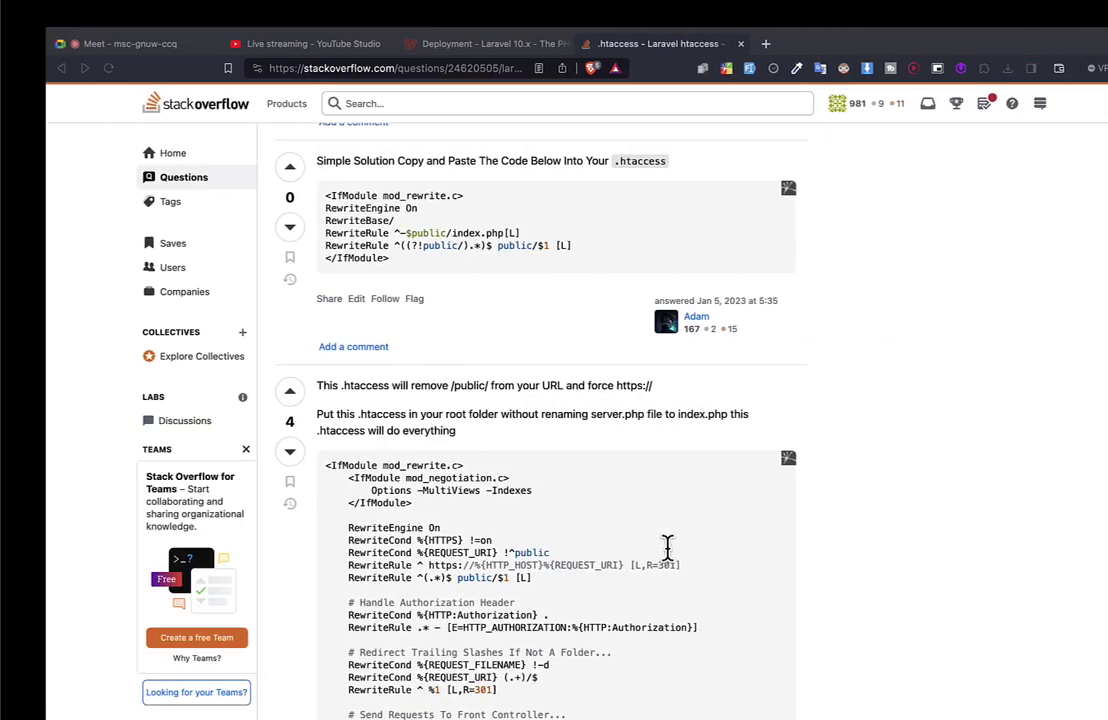
{"action": "key", "text": "ctrl+Right"}
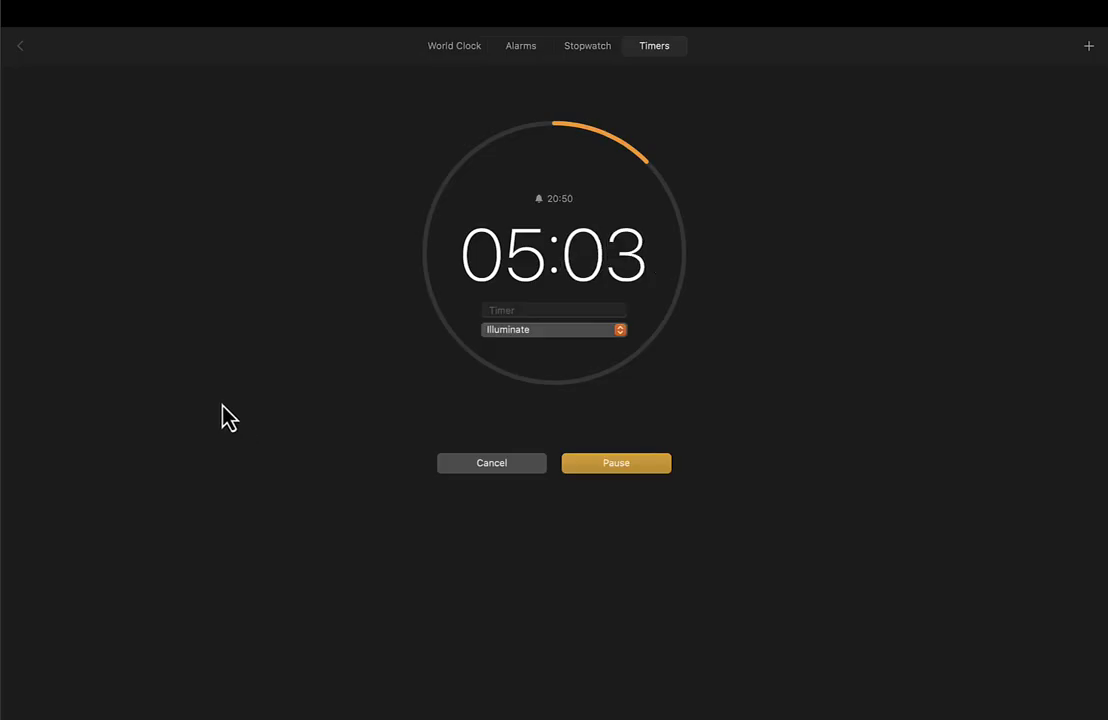